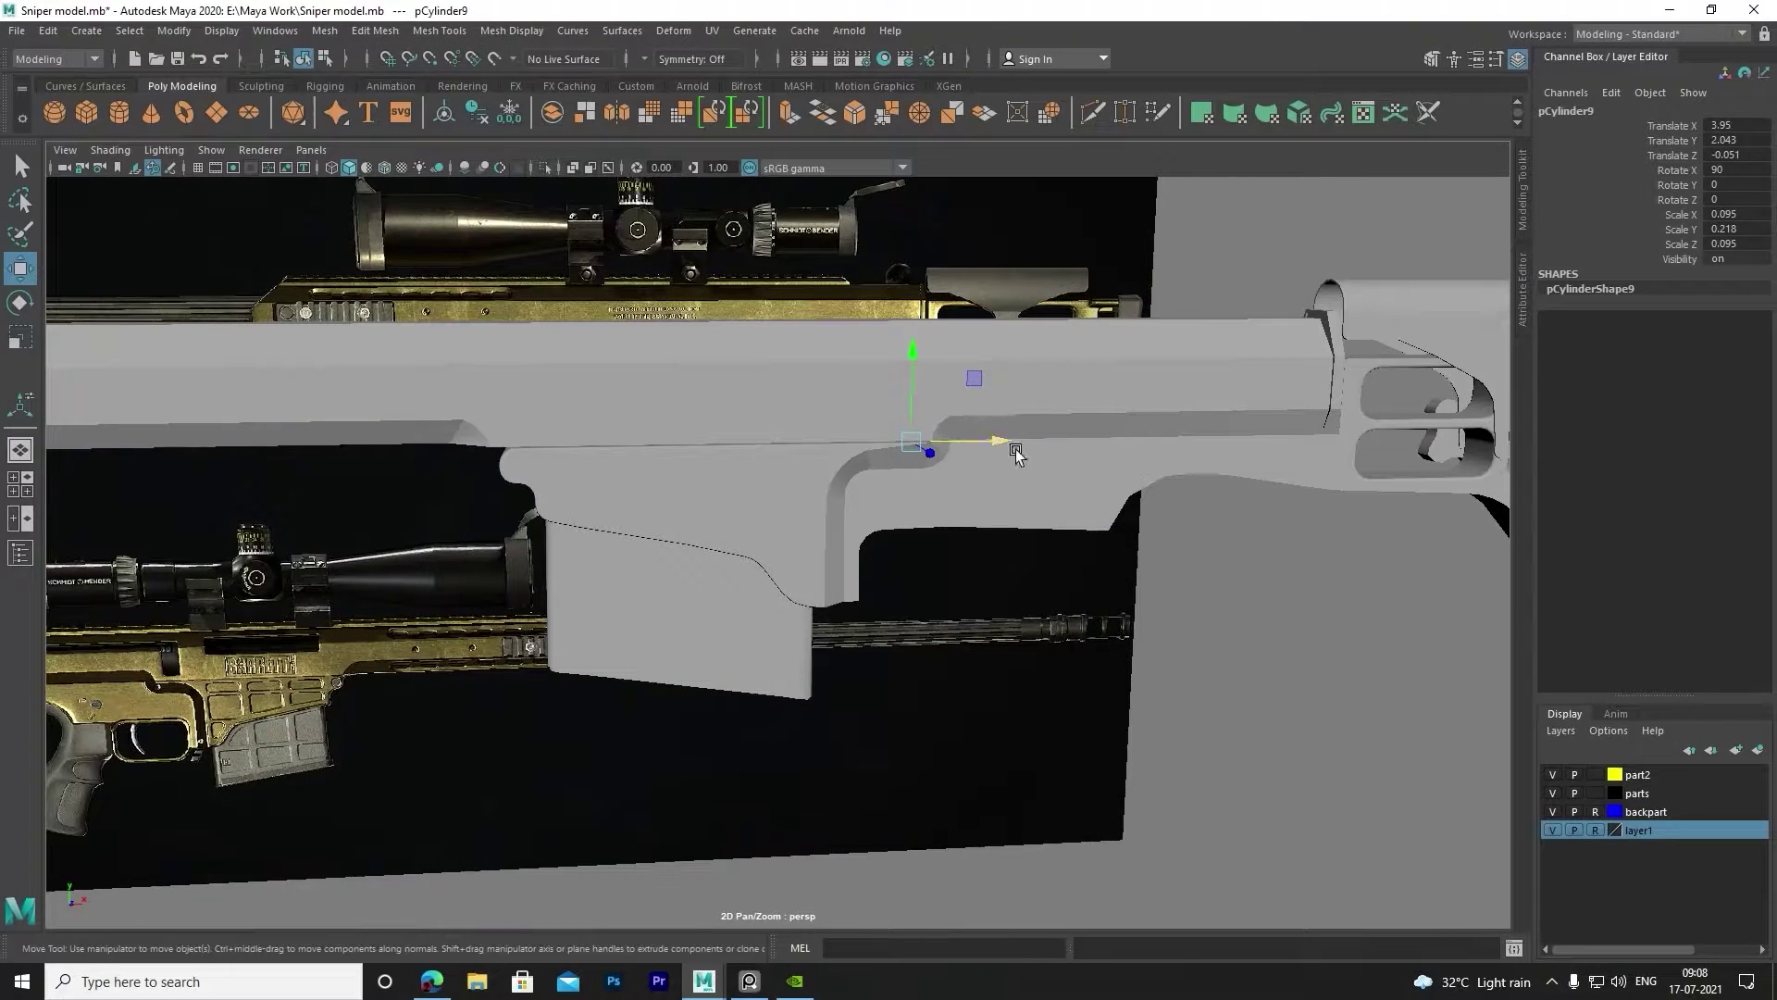
Lower the pin cylinder into the stock hinge, rescaled to 0.079, 0.297, 0.079.
{"action": "left_click_drag", "start_coordinate": [635, 481], "coordinate": [530, 247], "text": "alt"}
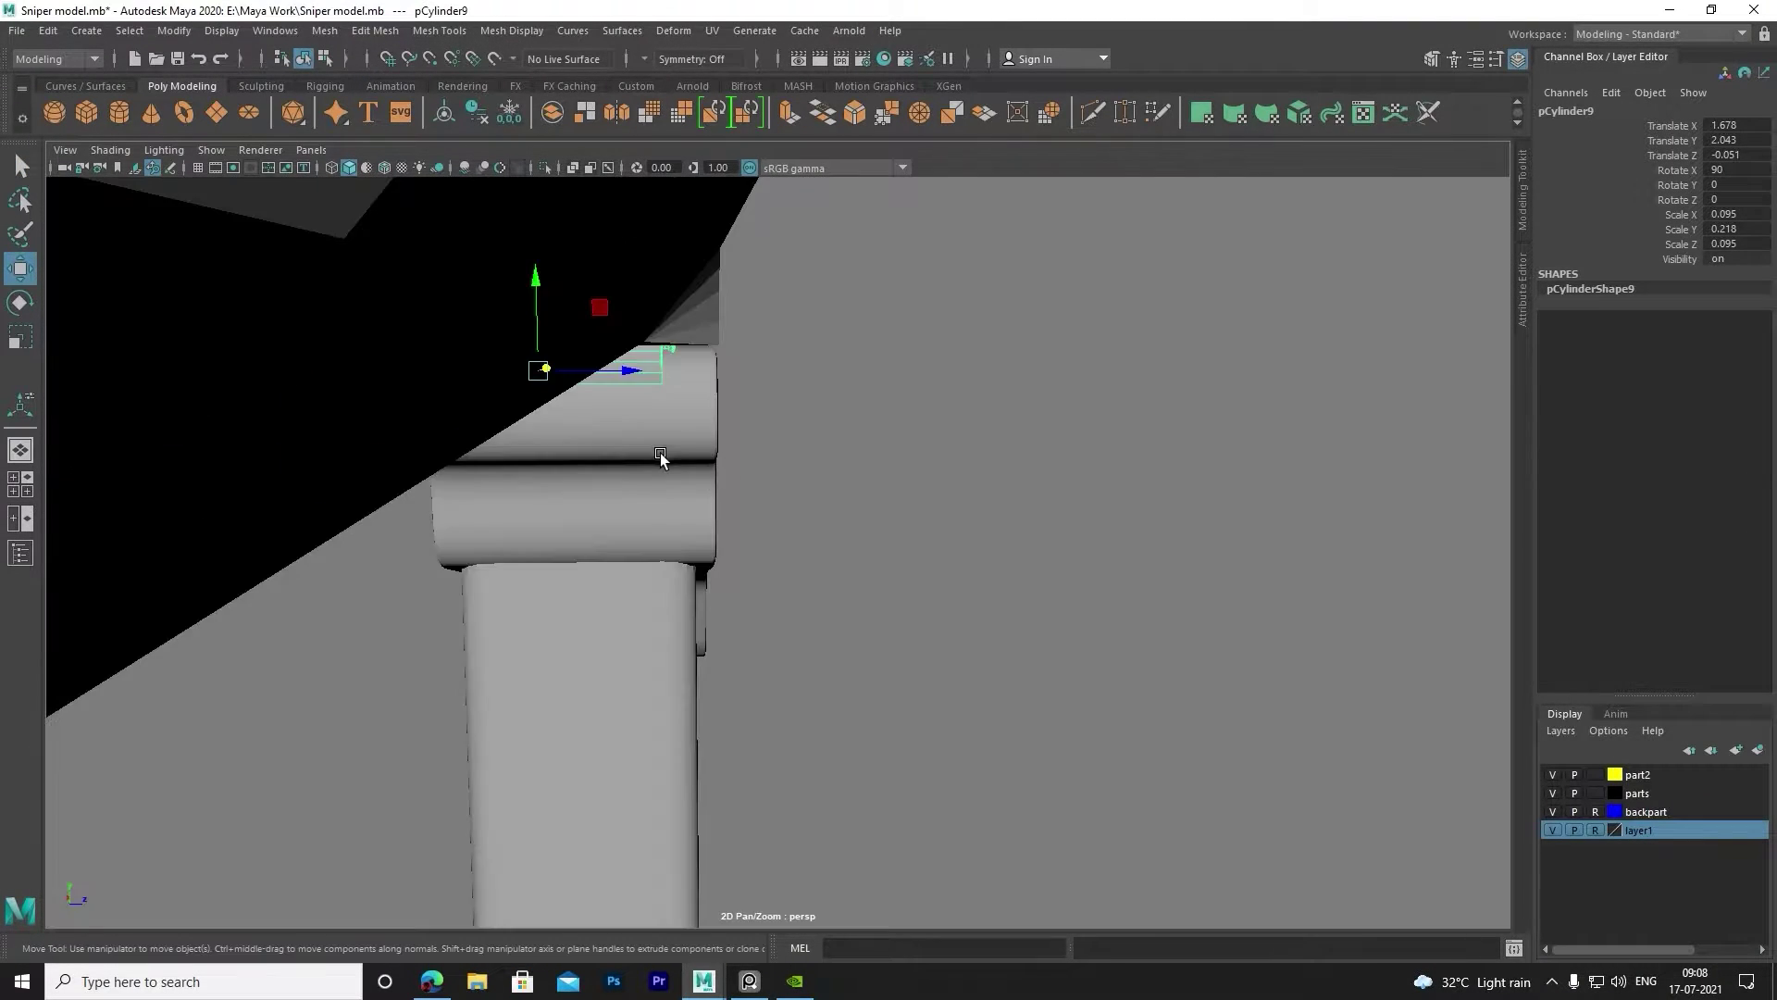
{"action": "mouse_move", "coordinate": [584, 329]}
{"action": "left_mouse_down", "text": "alt"}
{"action": "mouse_move", "coordinate": [615, 439]}
{"action": "mouse_move", "coordinate": [633, 414]}
{"action": "left_mouse_up", "text": "alt"}
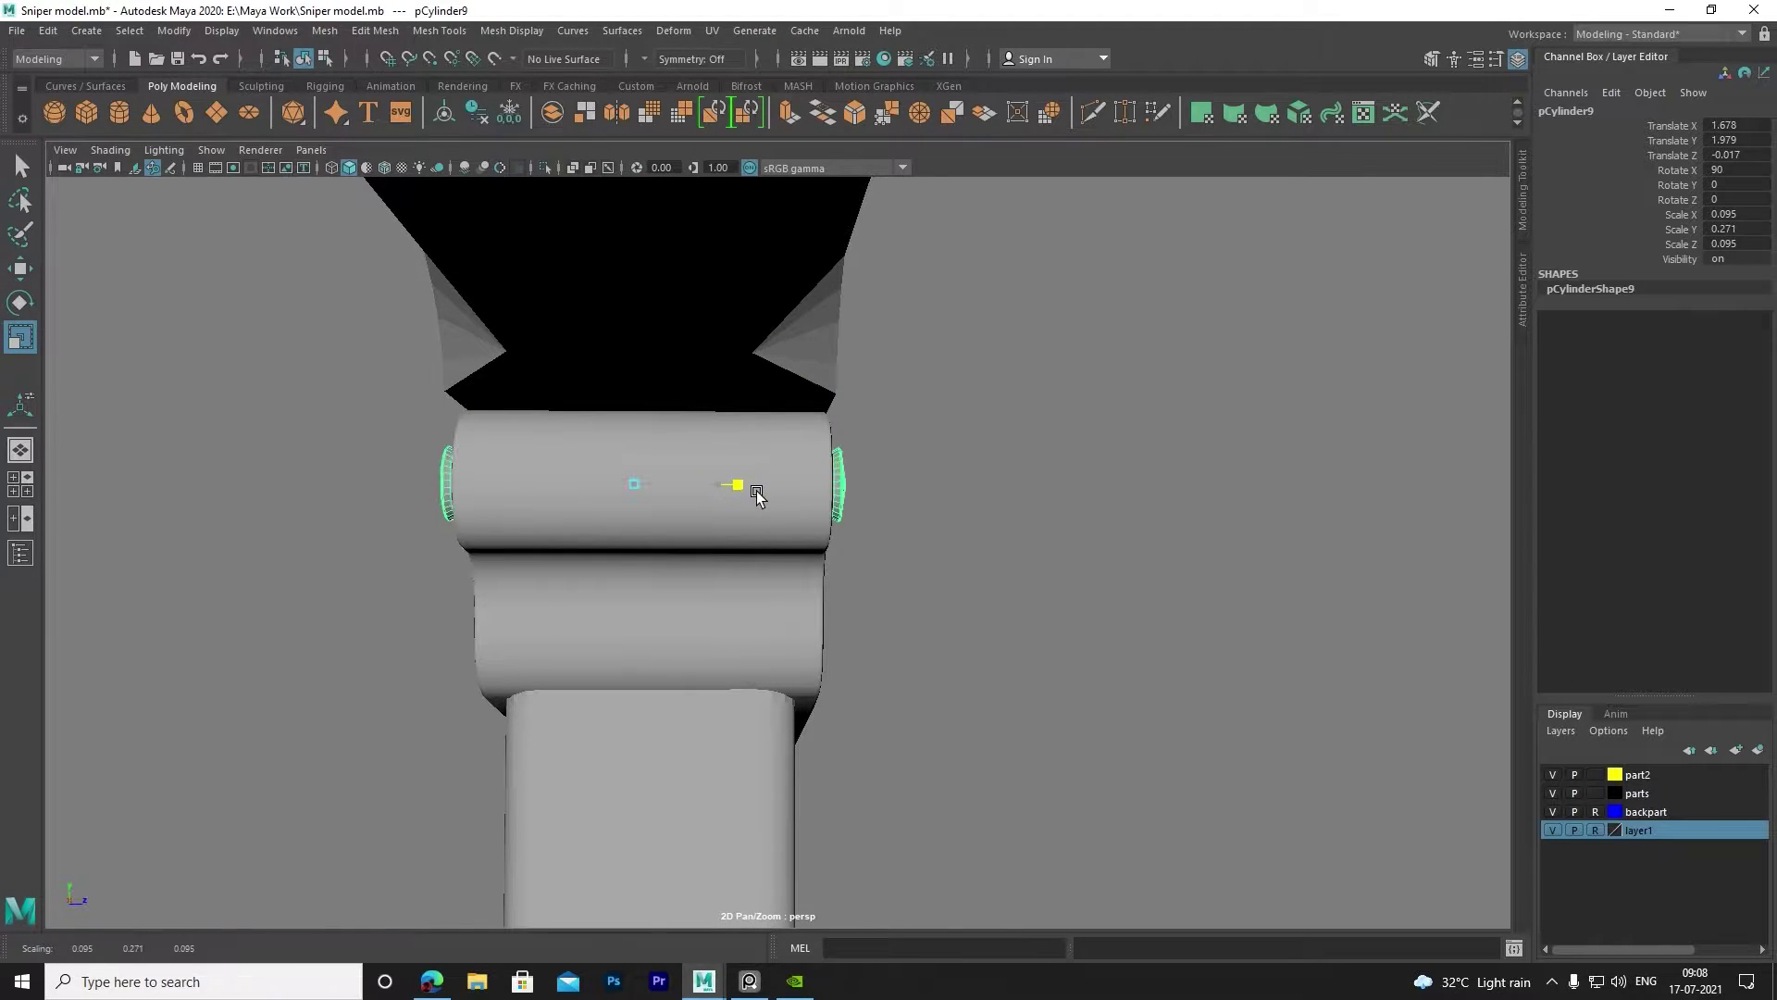
{"action": "mouse_move", "coordinate": [757, 495]}
{"action": "left_mouse_down", "text": "alt"}
{"action": "mouse_move", "coordinate": [666, 476]}
{"action": "mouse_move", "coordinate": [821, 450]}
{"action": "left_mouse_up", "text": "alt"}
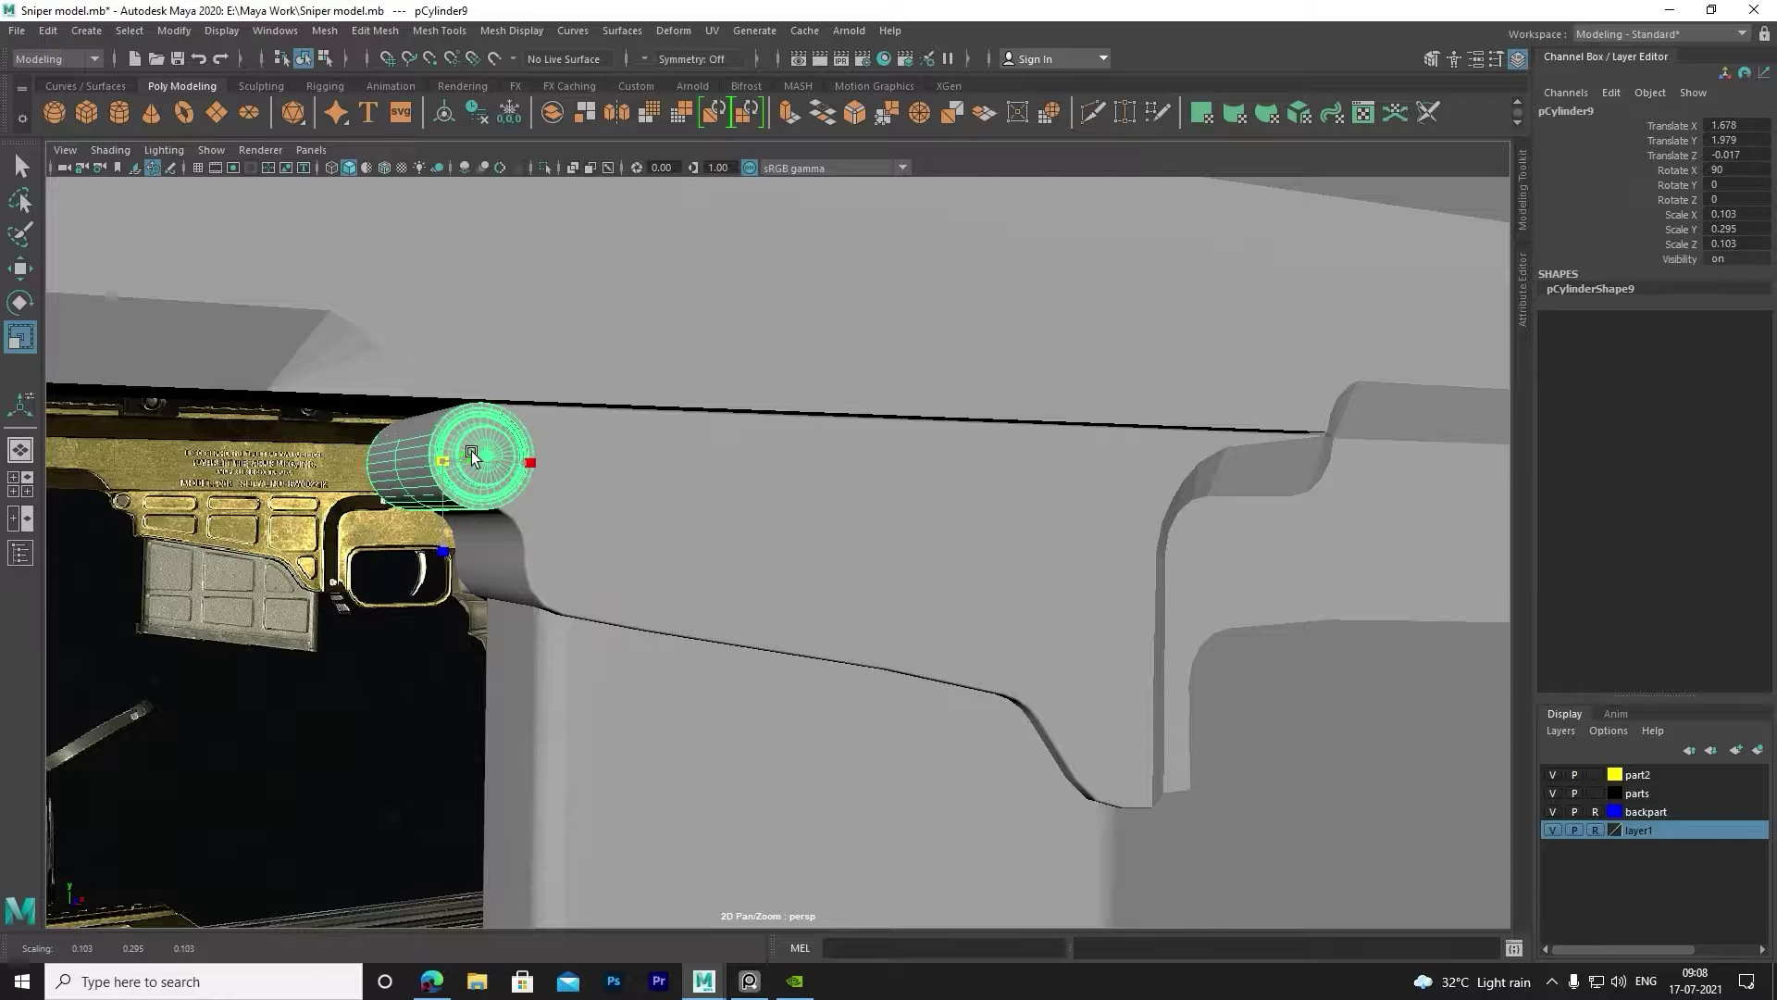
{"action": "left_click_drag", "start_coordinate": [456, 465], "coordinate": [638, 521], "text": "alt"}
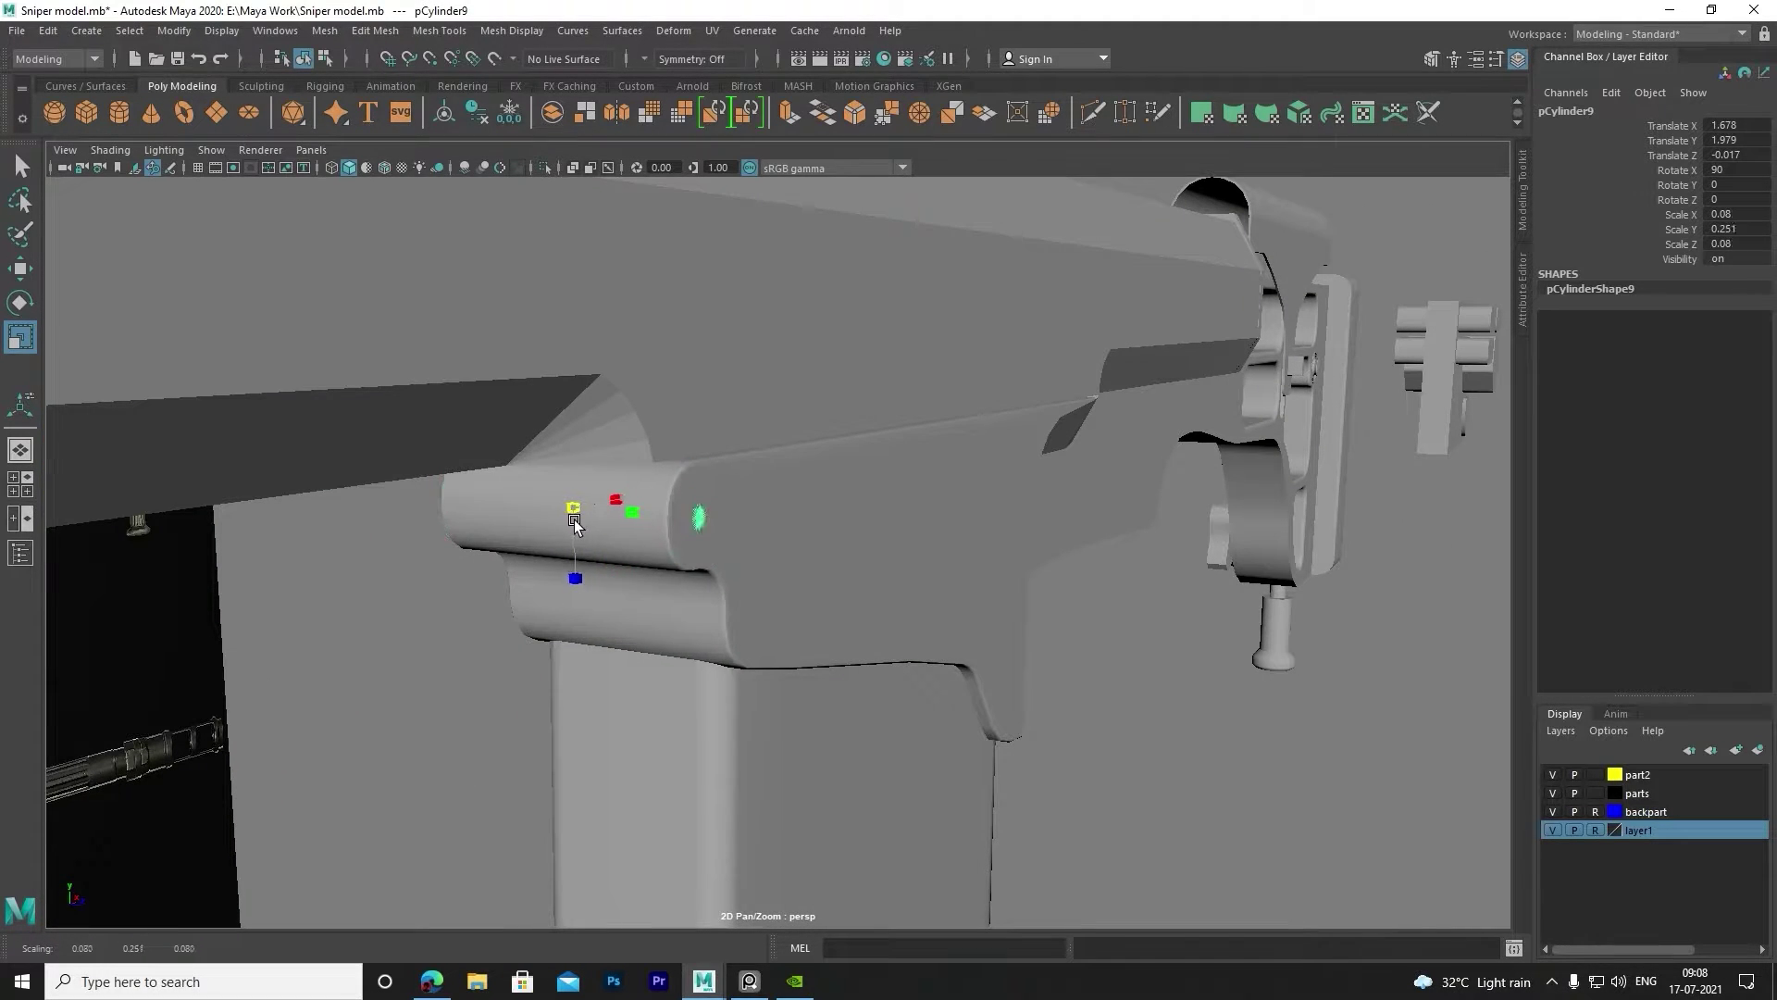
{"action": "mouse_move", "coordinate": [672, 524]}
{"action": "left_mouse_down", "text": "alt"}
{"action": "mouse_move", "coordinate": [611, 501]}
{"action": "mouse_move", "coordinate": [525, 604]}
{"action": "mouse_move", "coordinate": [696, 614]}
{"action": "mouse_move", "coordinate": [673, 590]}
{"action": "left_mouse_up", "text": "alt"}
{"action": "left_click", "coordinate": [608, 501]}
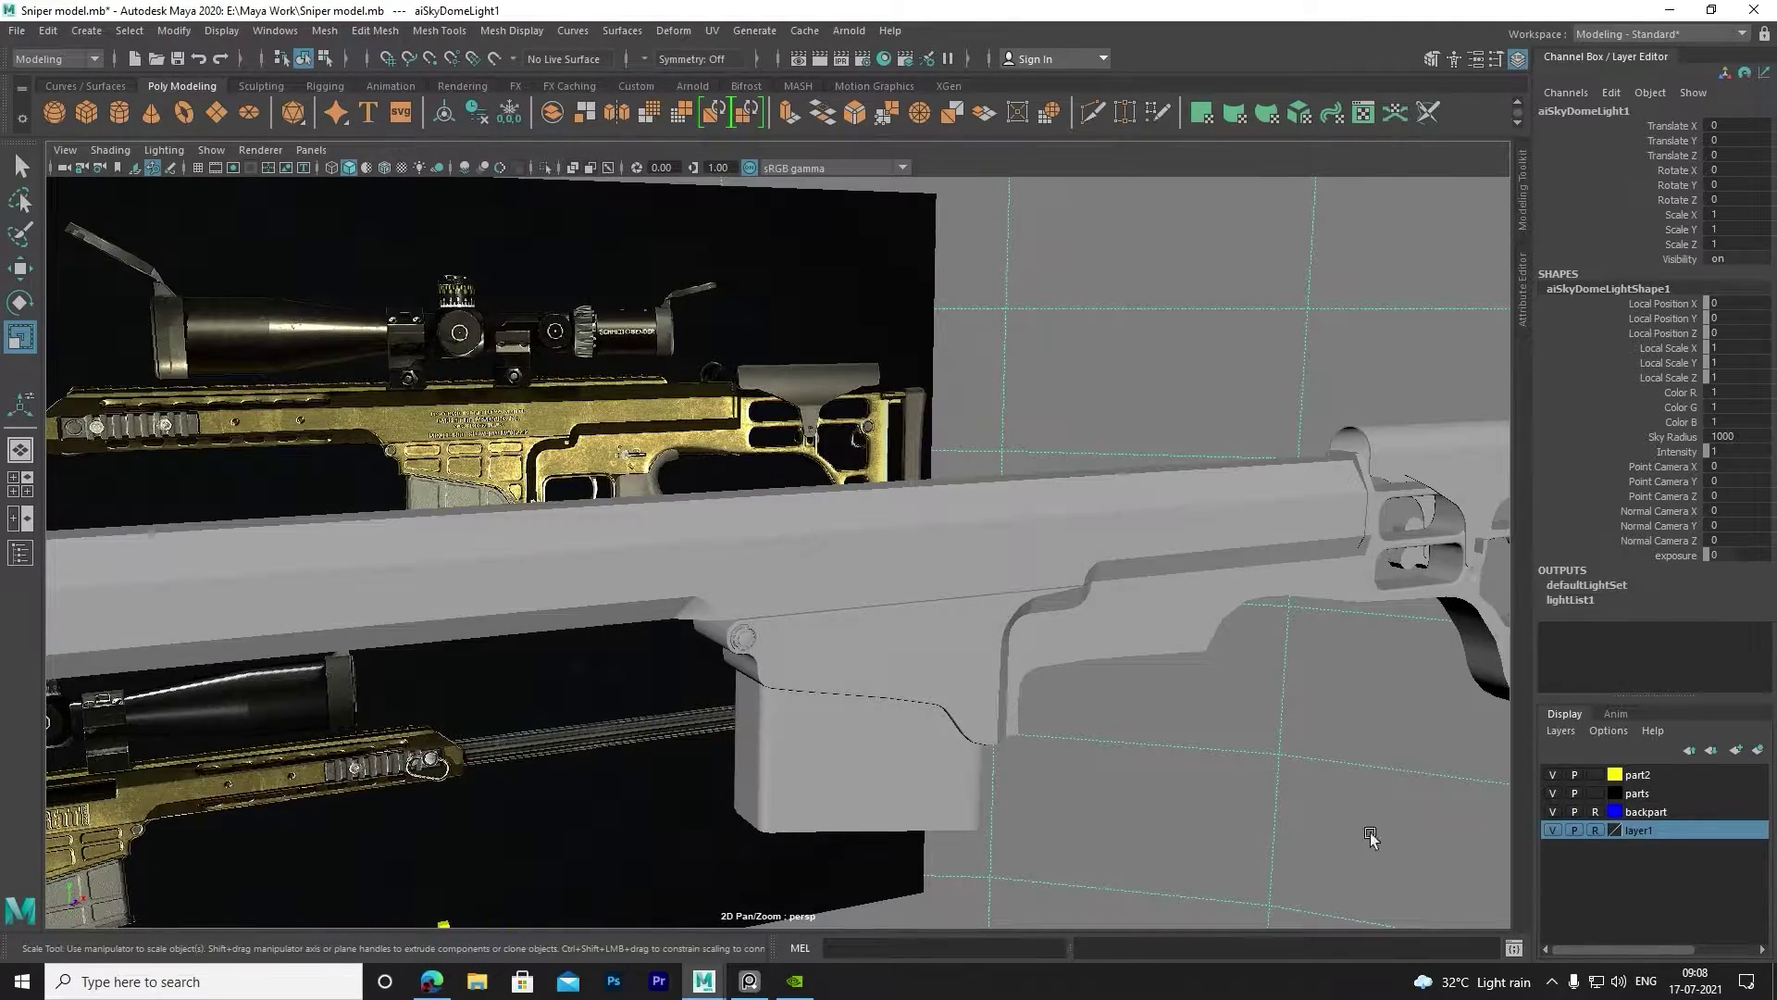
Compare the pin's placement against the receiver reference photo.
{"action": "key", "text": "alt+Tab"}
{"action": "left_click_drag", "start_coordinate": [1413, 386], "coordinate": [1113, 470]}
{"action": "scroll", "coordinate": [1113, 470], "scroll_direction": "down", "scroll_amount": 3}
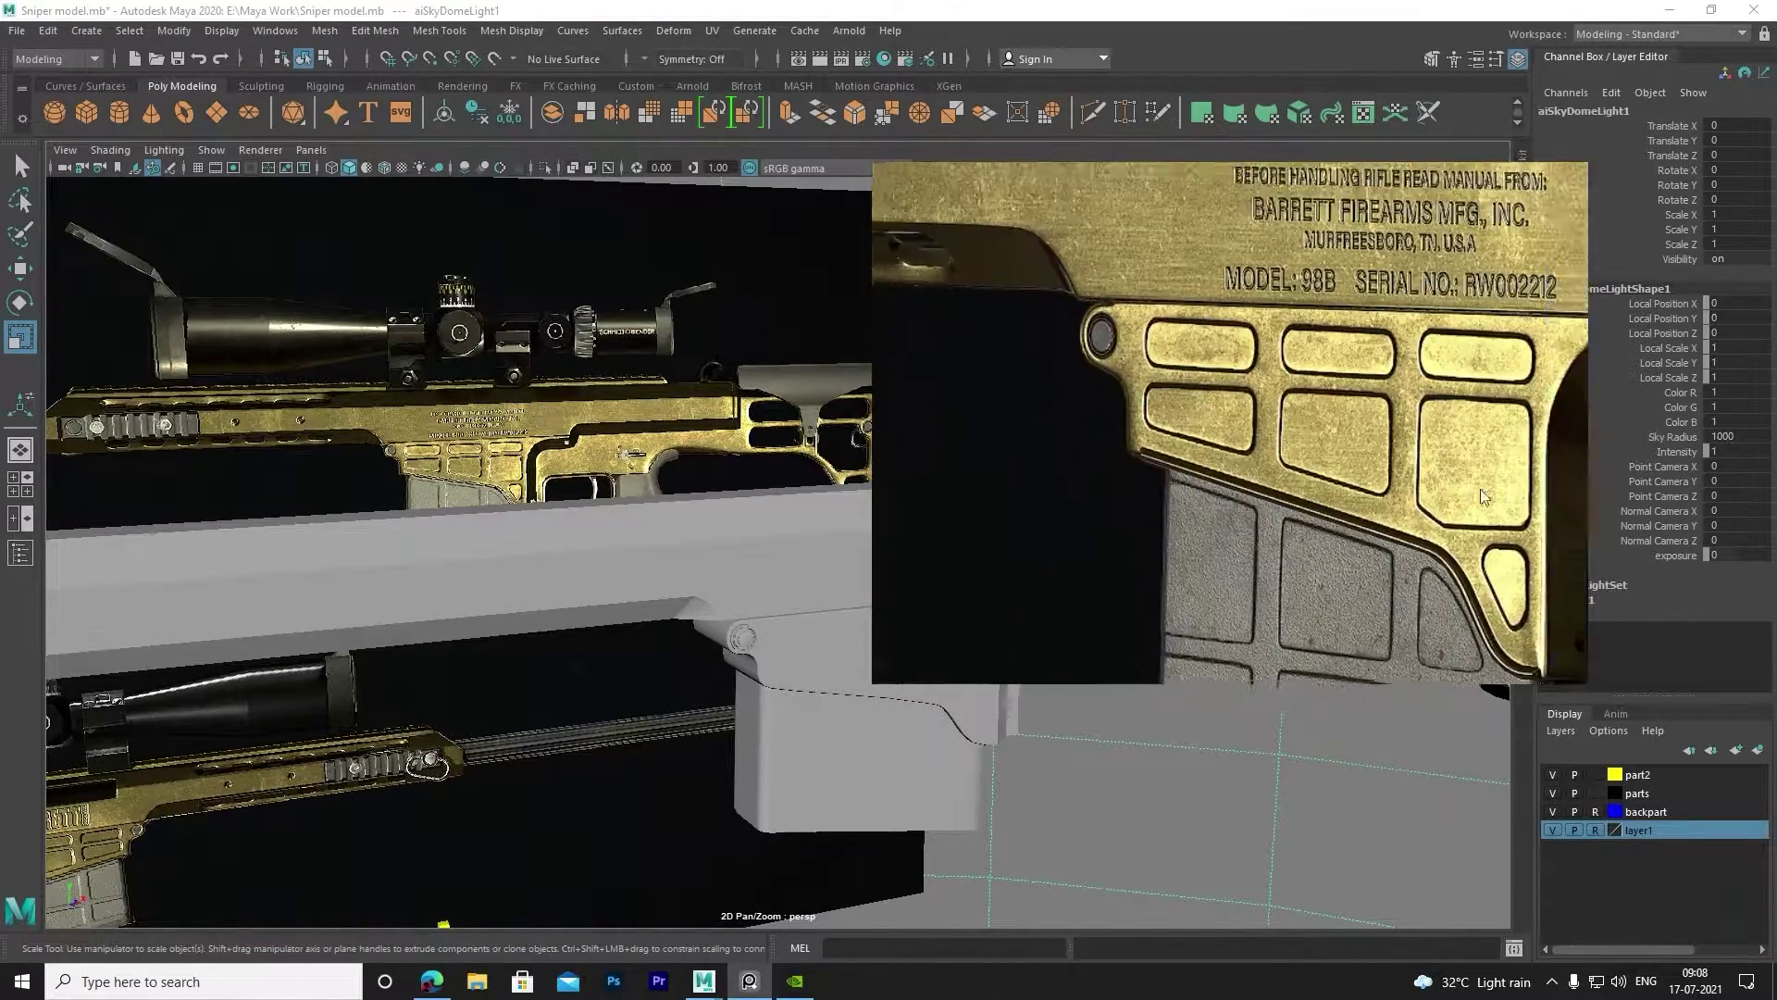
{"action": "scroll", "coordinate": [1148, 351], "scroll_direction": "up", "scroll_amount": 2}
{"action": "scroll", "coordinate": [1153, 342], "scroll_direction": "up", "scroll_amount": 4}
{"action": "scroll", "coordinate": [1153, 343], "scroll_direction": "down", "scroll_amount": 3}
Return to the scene, orbit in close and reselect the pin cylinder.
{"action": "left_click", "coordinate": [829, 706]}
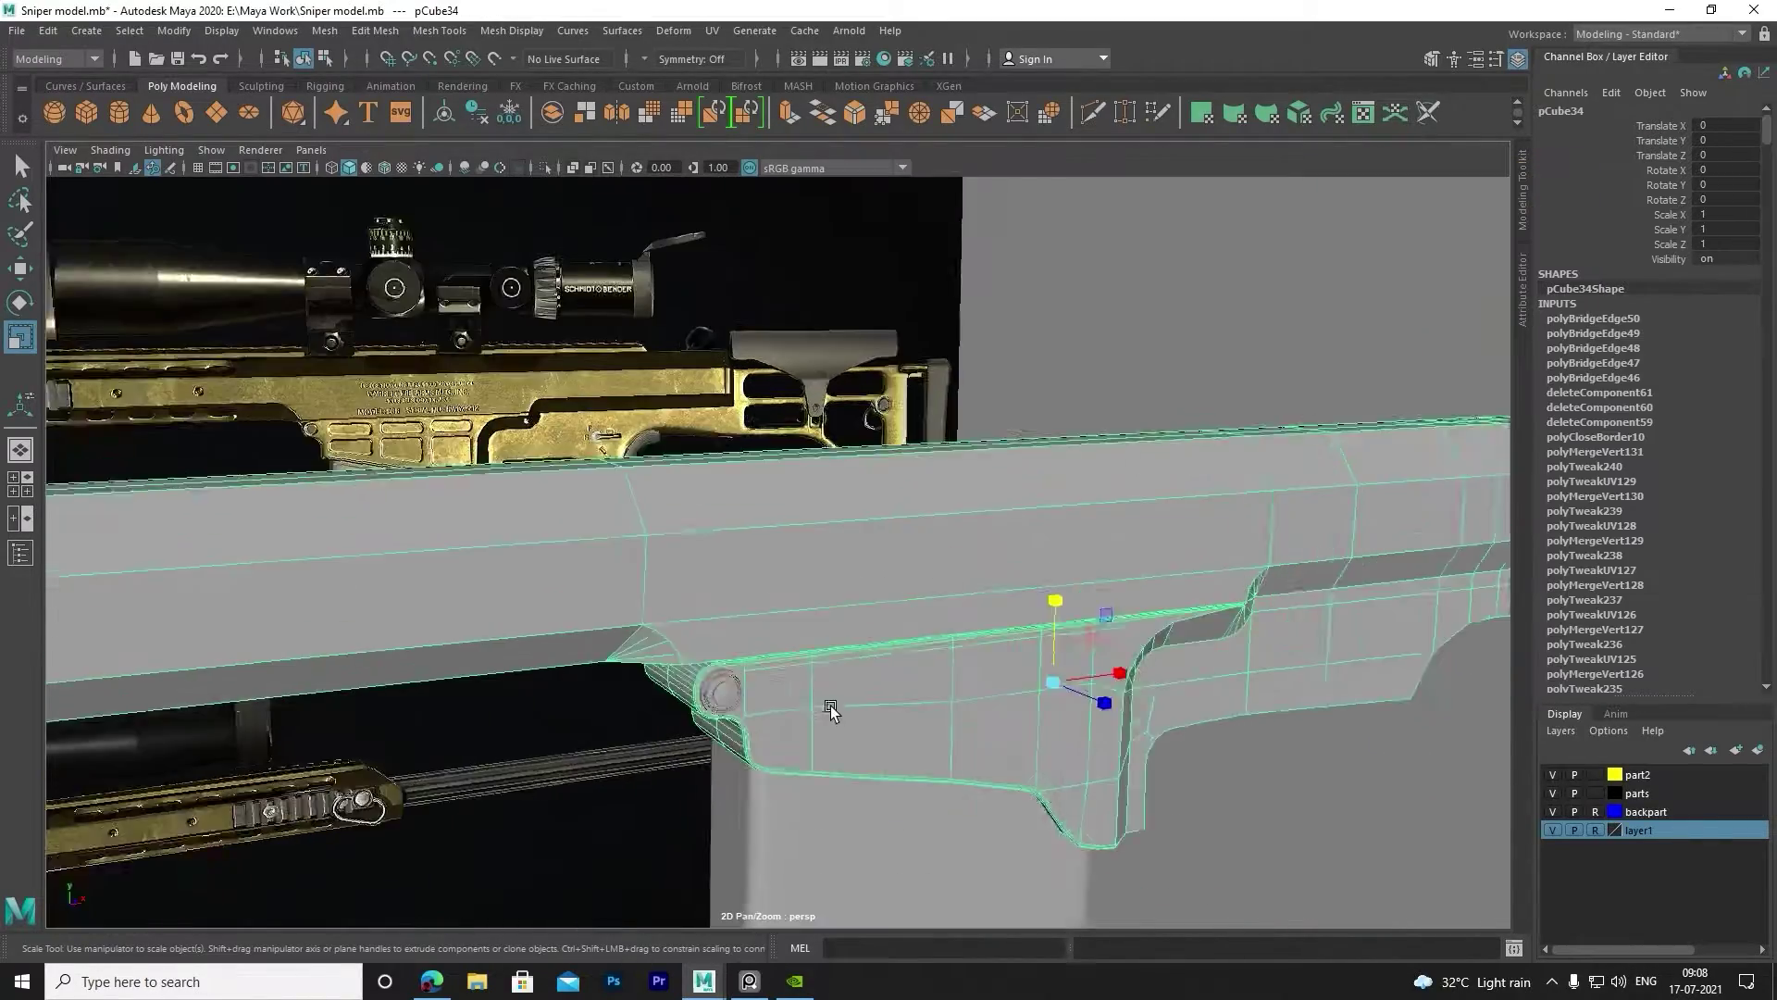
{"action": "scroll", "coordinate": [845, 552], "scroll_direction": "up", "scroll_amount": 3}
{"action": "scroll", "coordinate": [802, 675], "scroll_direction": "up", "scroll_amount": 3}
{"action": "mouse_move", "coordinate": [801, 676]}
{"action": "left_mouse_down", "text": "alt"}
{"action": "mouse_move", "coordinate": [848, 580]}
{"action": "mouse_move", "coordinate": [1005, 512]}
{"action": "left_mouse_up", "text": "alt"}
{"action": "left_click", "coordinate": [908, 587]}
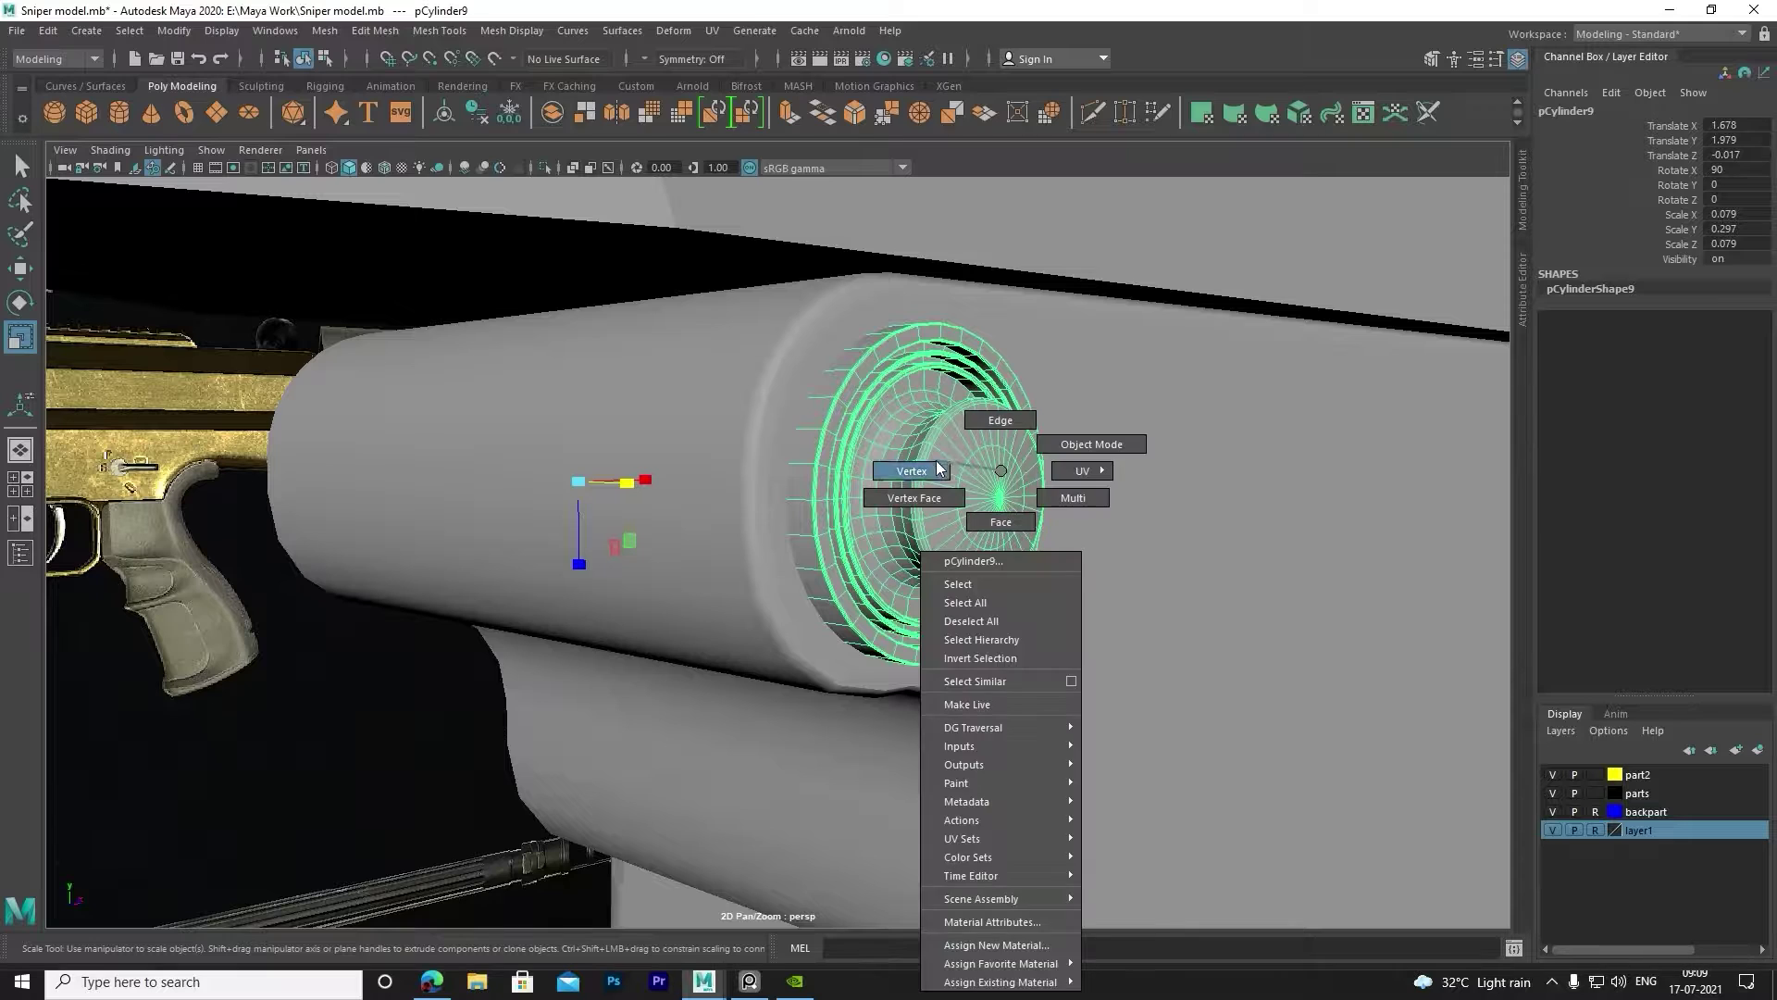
Select the pin's centre cap vertices with soft selection and set its falloff radius.
{"action": "right_click_drag", "start_coordinate": [995, 472], "coordinate": [907, 468]}
{"action": "left_click", "coordinate": [1018, 513]}
{"action": "left_click_drag", "start_coordinate": [1018, 514], "coordinate": [991, 524], "text": "alt"}
{"action": "key", "text": "b"}
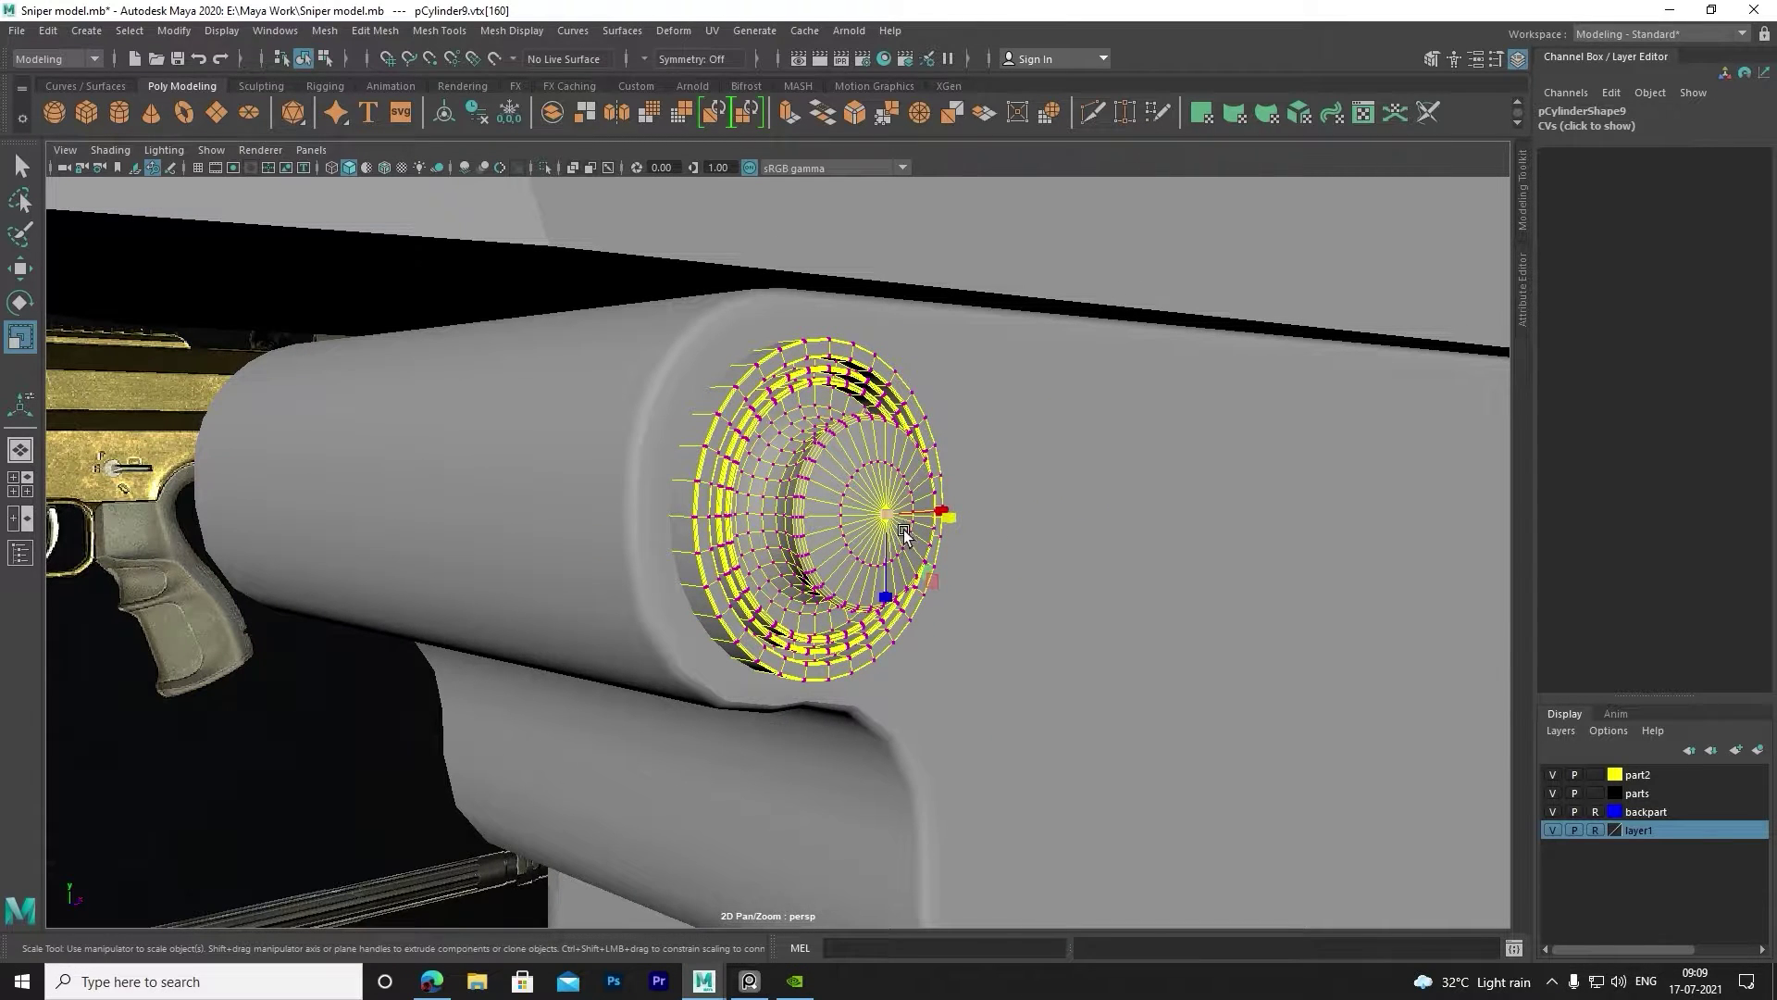
{"action": "middle_click_drag", "start_coordinate": [904, 529], "coordinate": [700, 622]}
{"action": "scroll", "coordinate": [1082, 532], "scroll_direction": "down", "scroll_amount": 5}
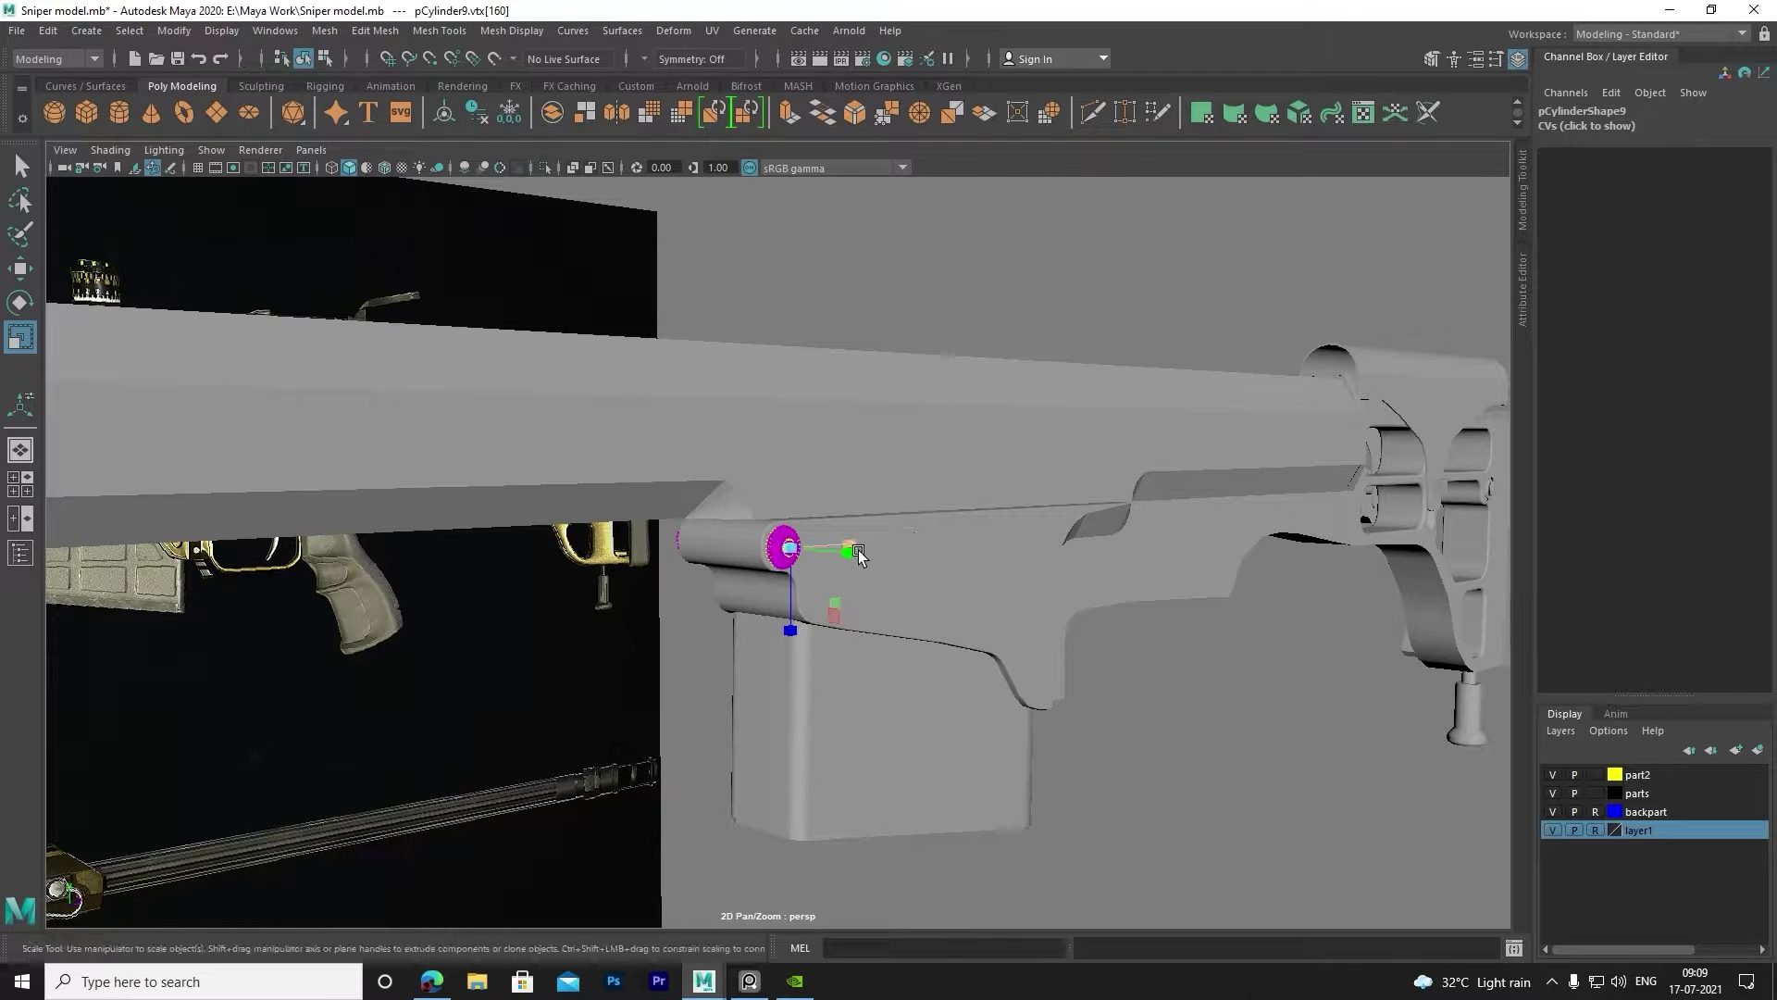
Zoom in and out on the pin's end cap to inspect the soft-selected area.
{"action": "mouse_move", "coordinate": [786, 547]}
{"action": "right_mouse_down"}
{"action": "mouse_move", "coordinate": [851, 500]}
{"action": "mouse_move", "coordinate": [754, 472]}
{"action": "right_mouse_up"}
{"action": "scroll", "coordinate": [794, 547], "scroll_direction": "up", "scroll_amount": 5}
{"action": "scroll", "coordinate": [976, 500], "scroll_direction": "up", "scroll_amount": 3}
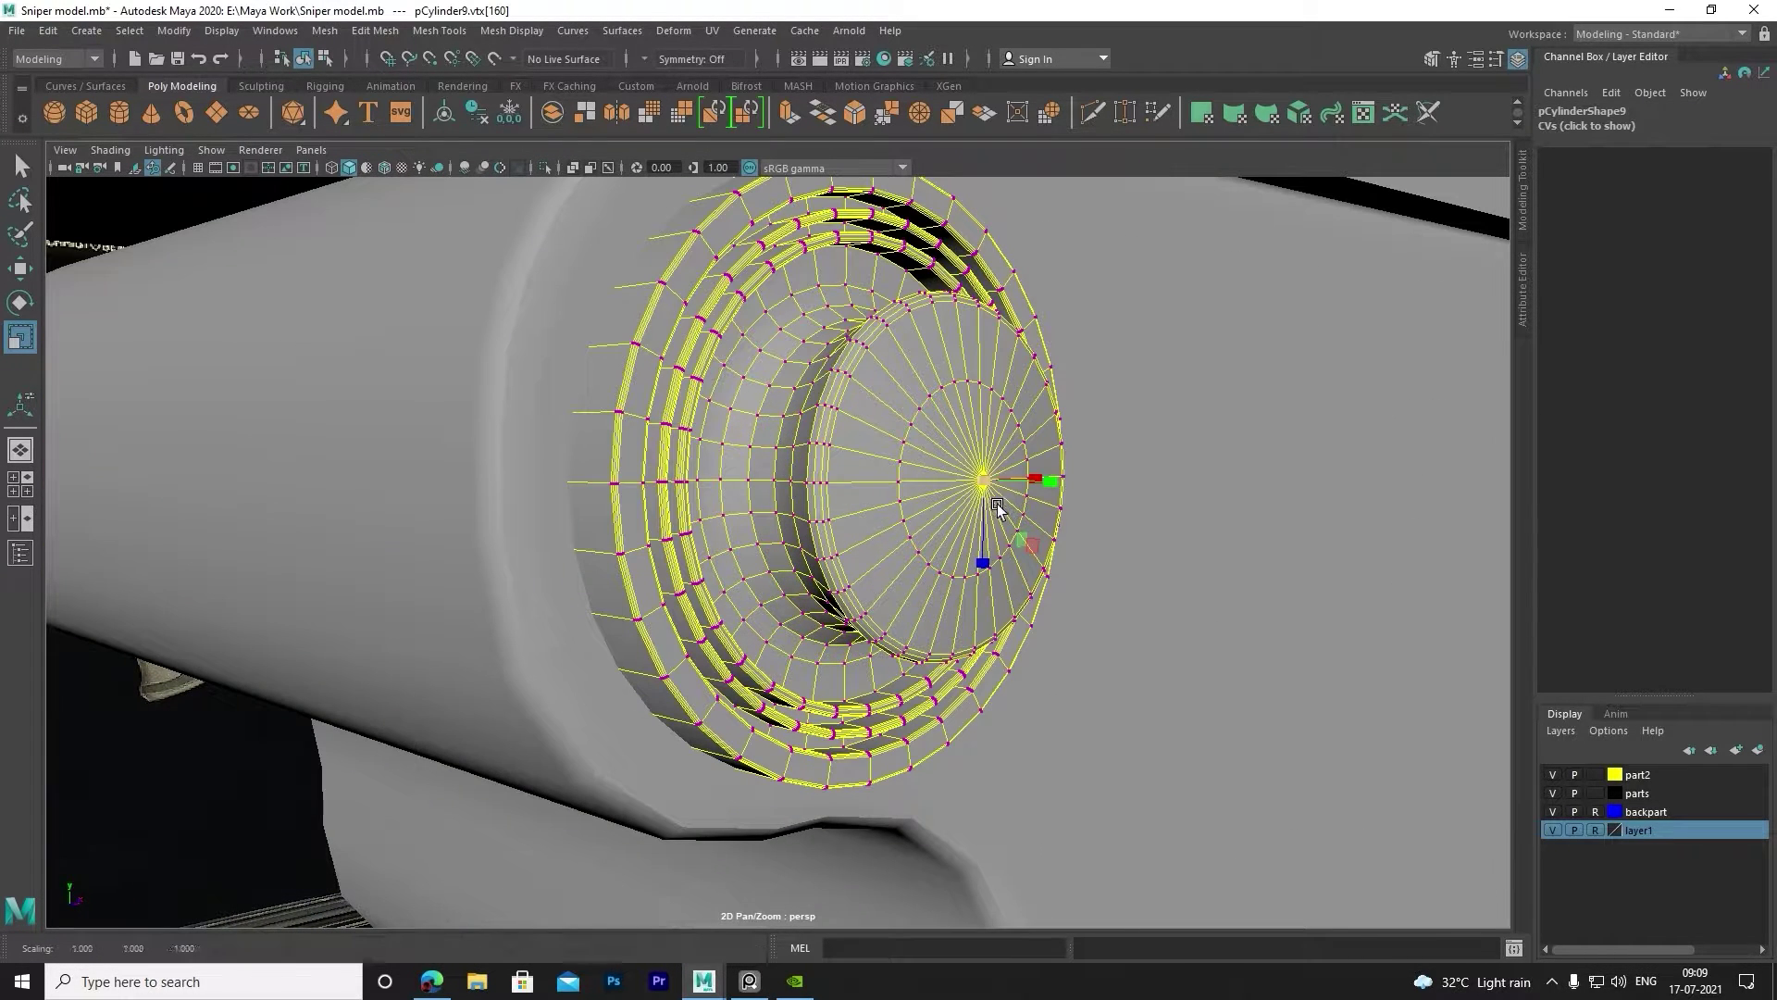
{"action": "scroll", "coordinate": [997, 503], "scroll_direction": "down", "scroll_amount": 5}
{"action": "scroll", "coordinate": [976, 519], "scroll_direction": "down", "scroll_amount": 5}
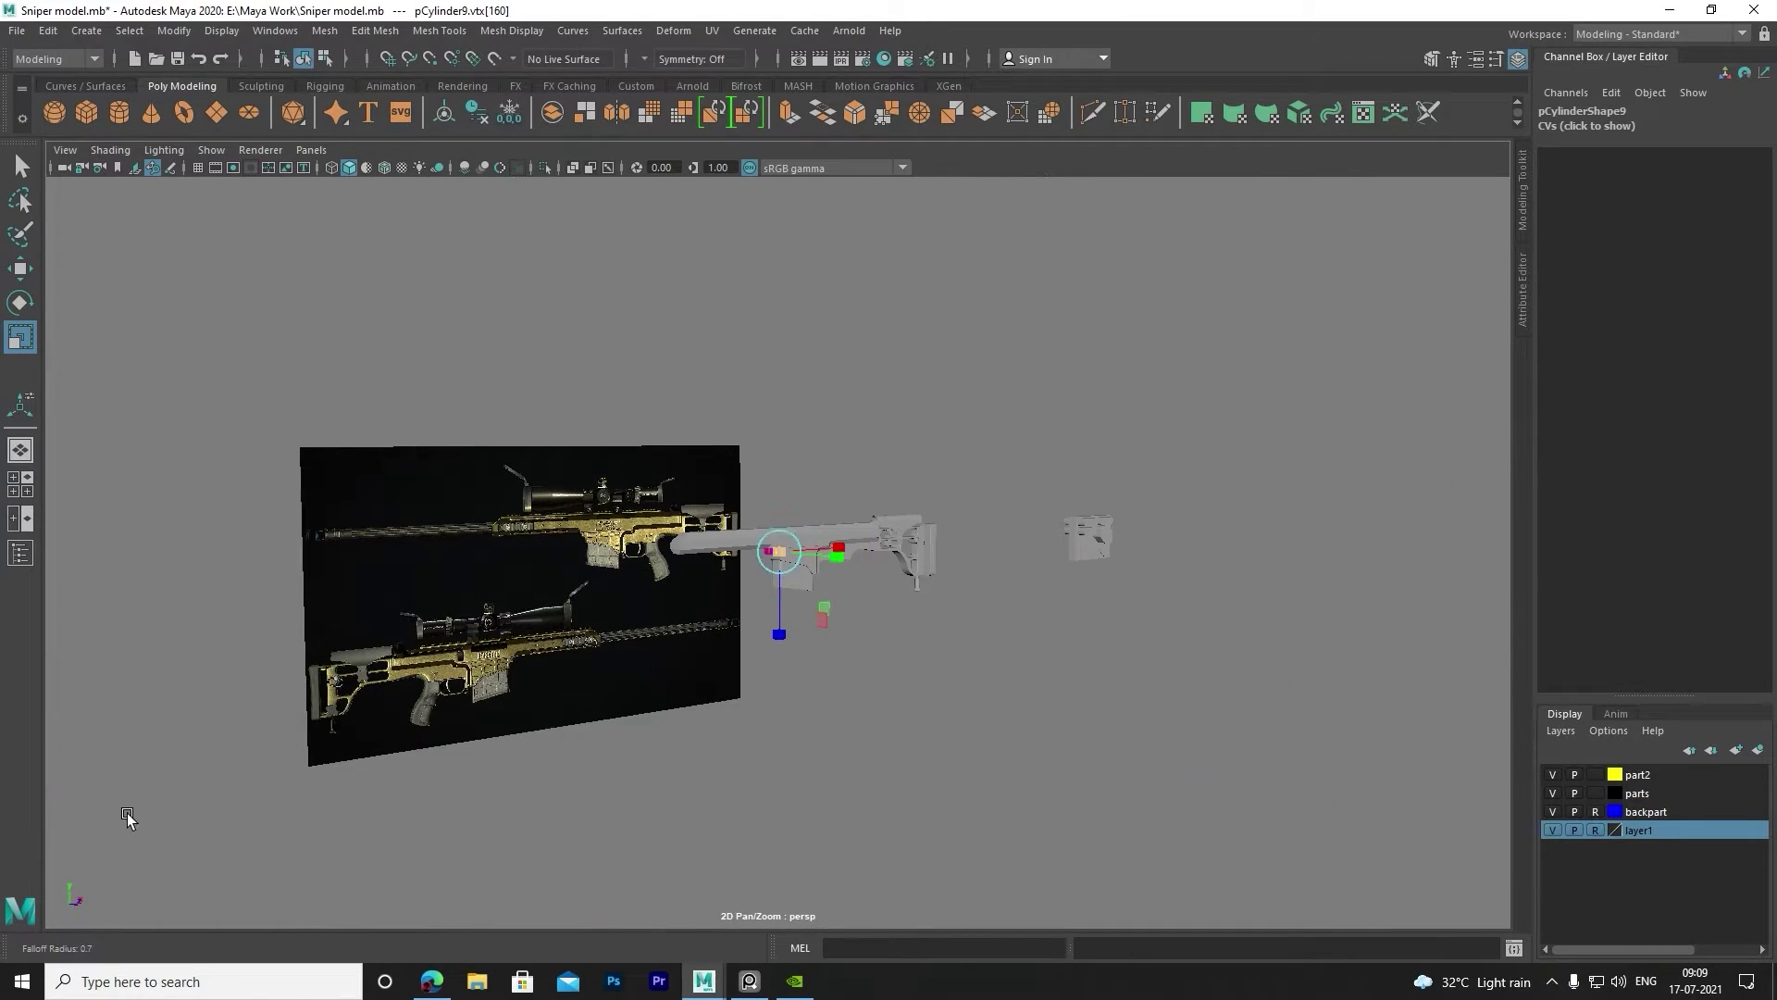
{"action": "scroll", "coordinate": [801, 561], "scroll_direction": "up", "scroll_amount": 2}
{"action": "scroll", "coordinate": [802, 561], "scroll_direction": "up", "scroll_amount": 5}
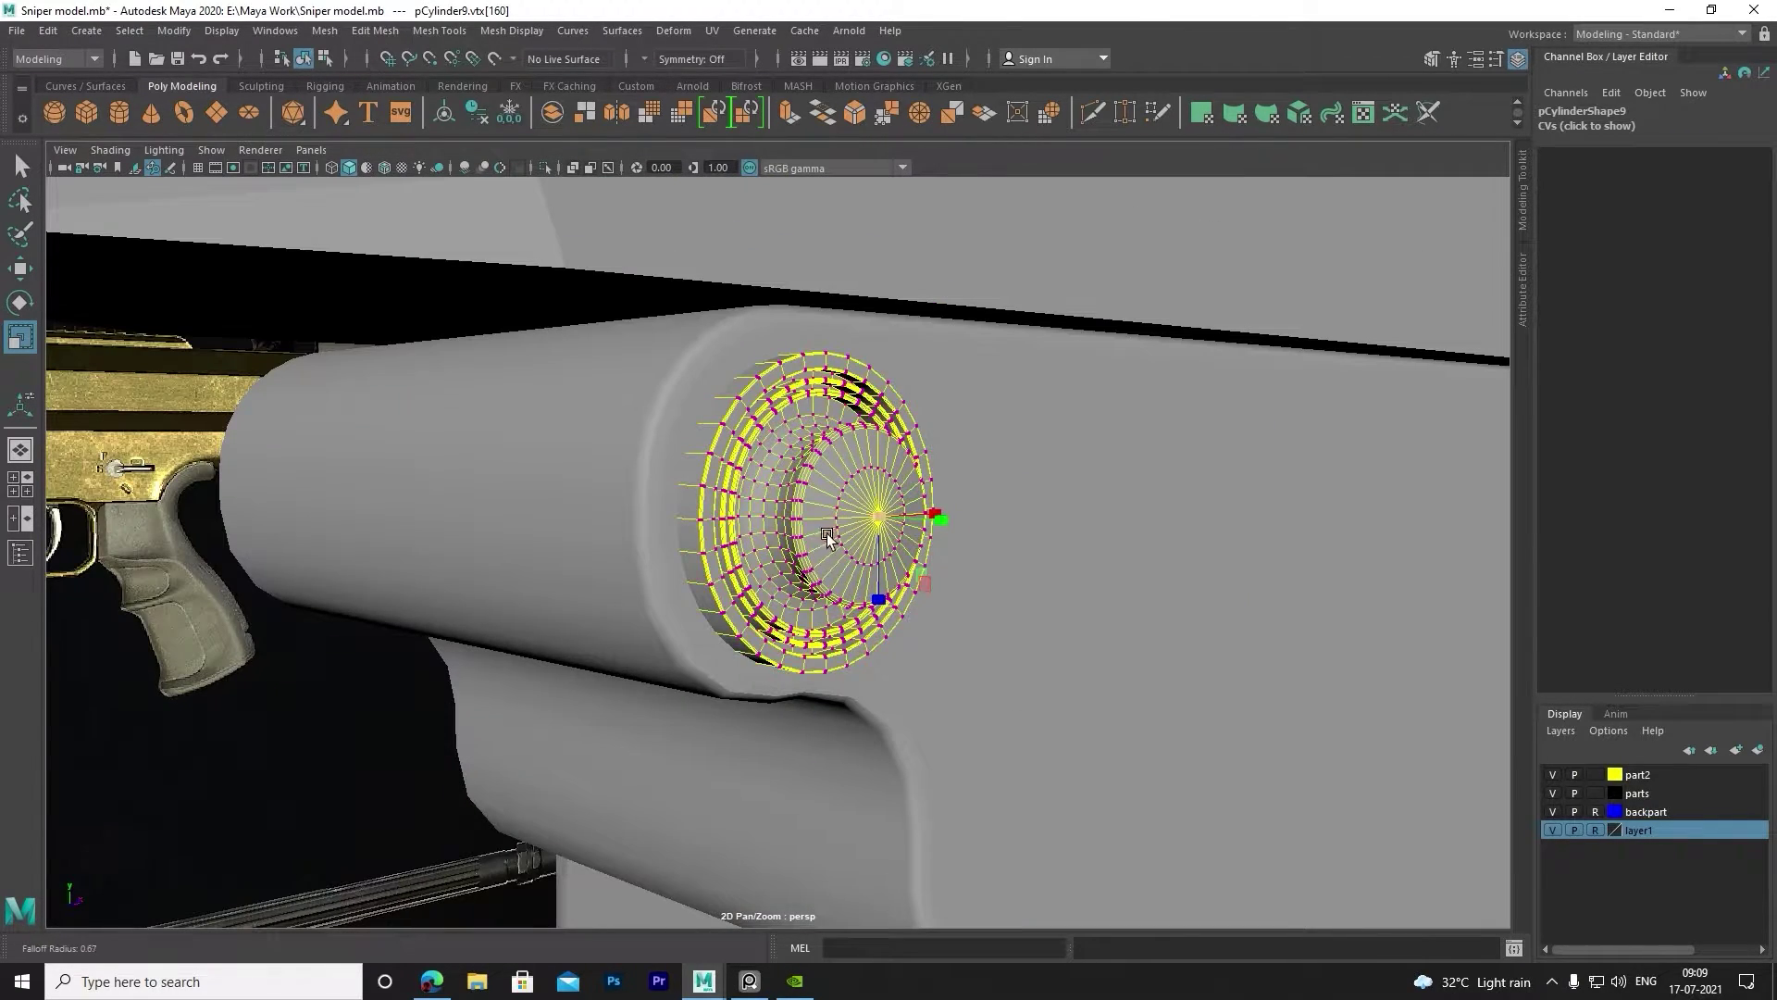
{"action": "scroll", "coordinate": [833, 525], "scroll_direction": "down", "scroll_amount": 5}
{"action": "scroll", "coordinate": [865, 511], "scroll_direction": "down", "scroll_amount": 4}
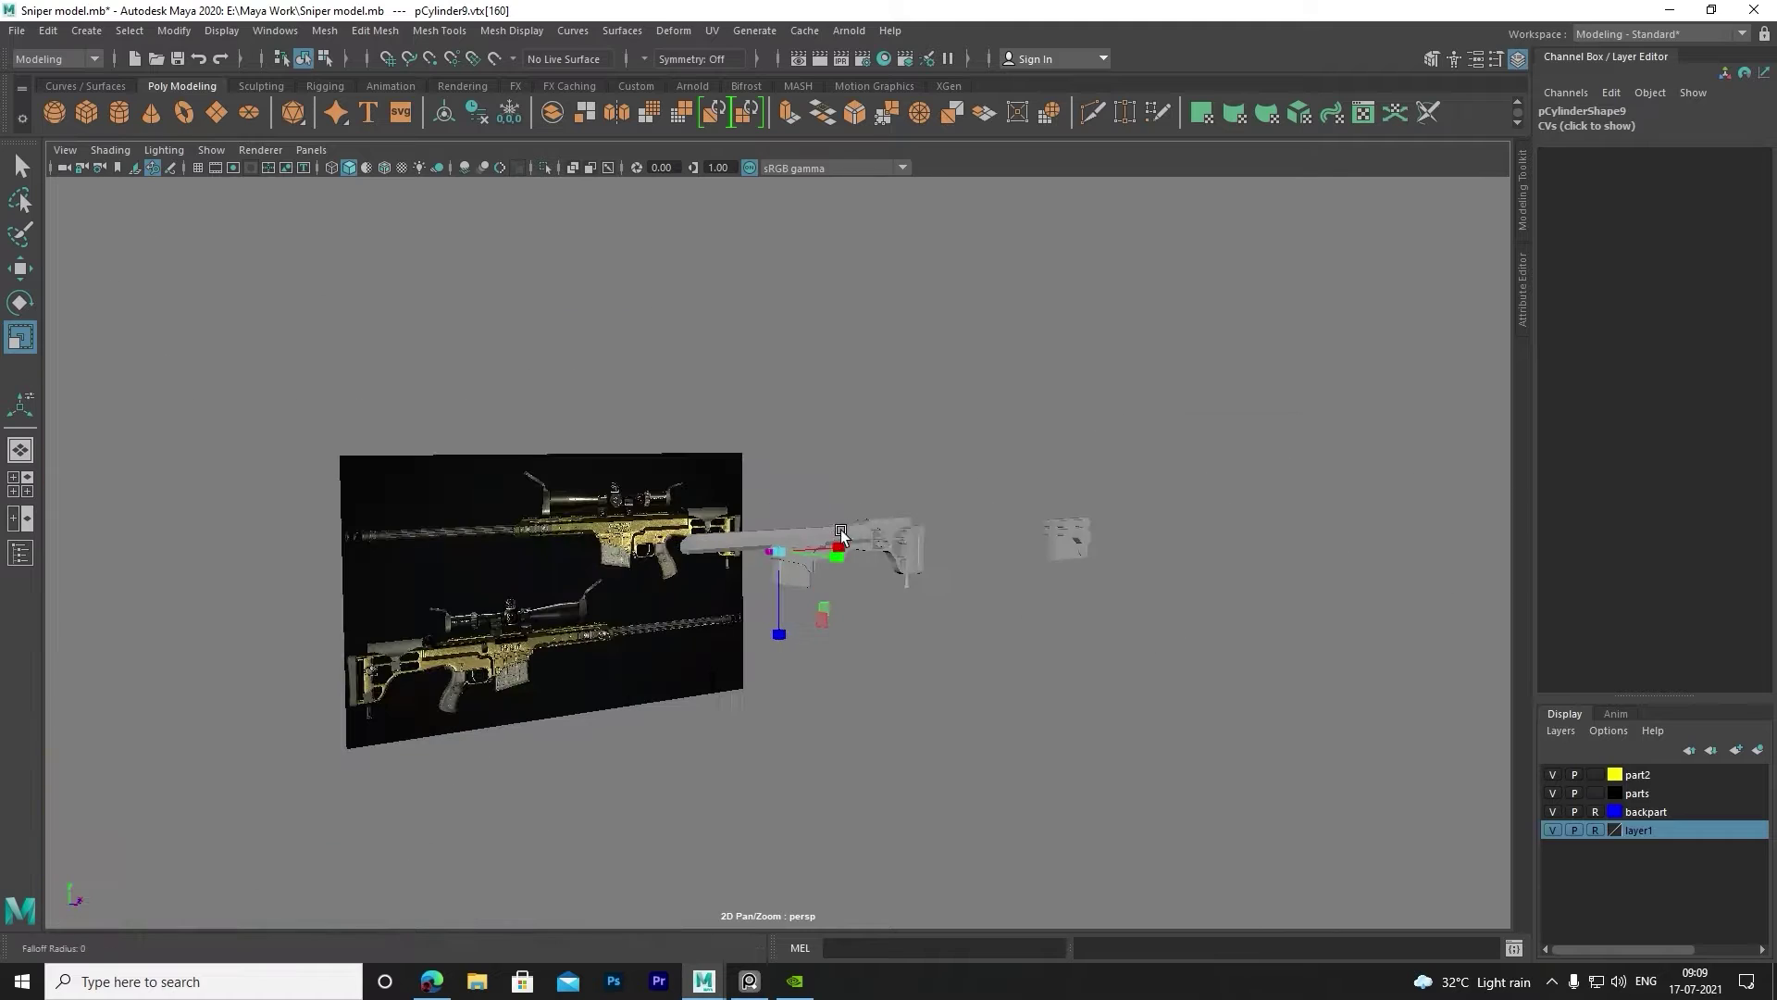
{"action": "scroll", "coordinate": [861, 542], "scroll_direction": "up", "scroll_amount": 4}
{"action": "scroll", "coordinate": [830, 555], "scroll_direction": "up", "scroll_amount": 3}
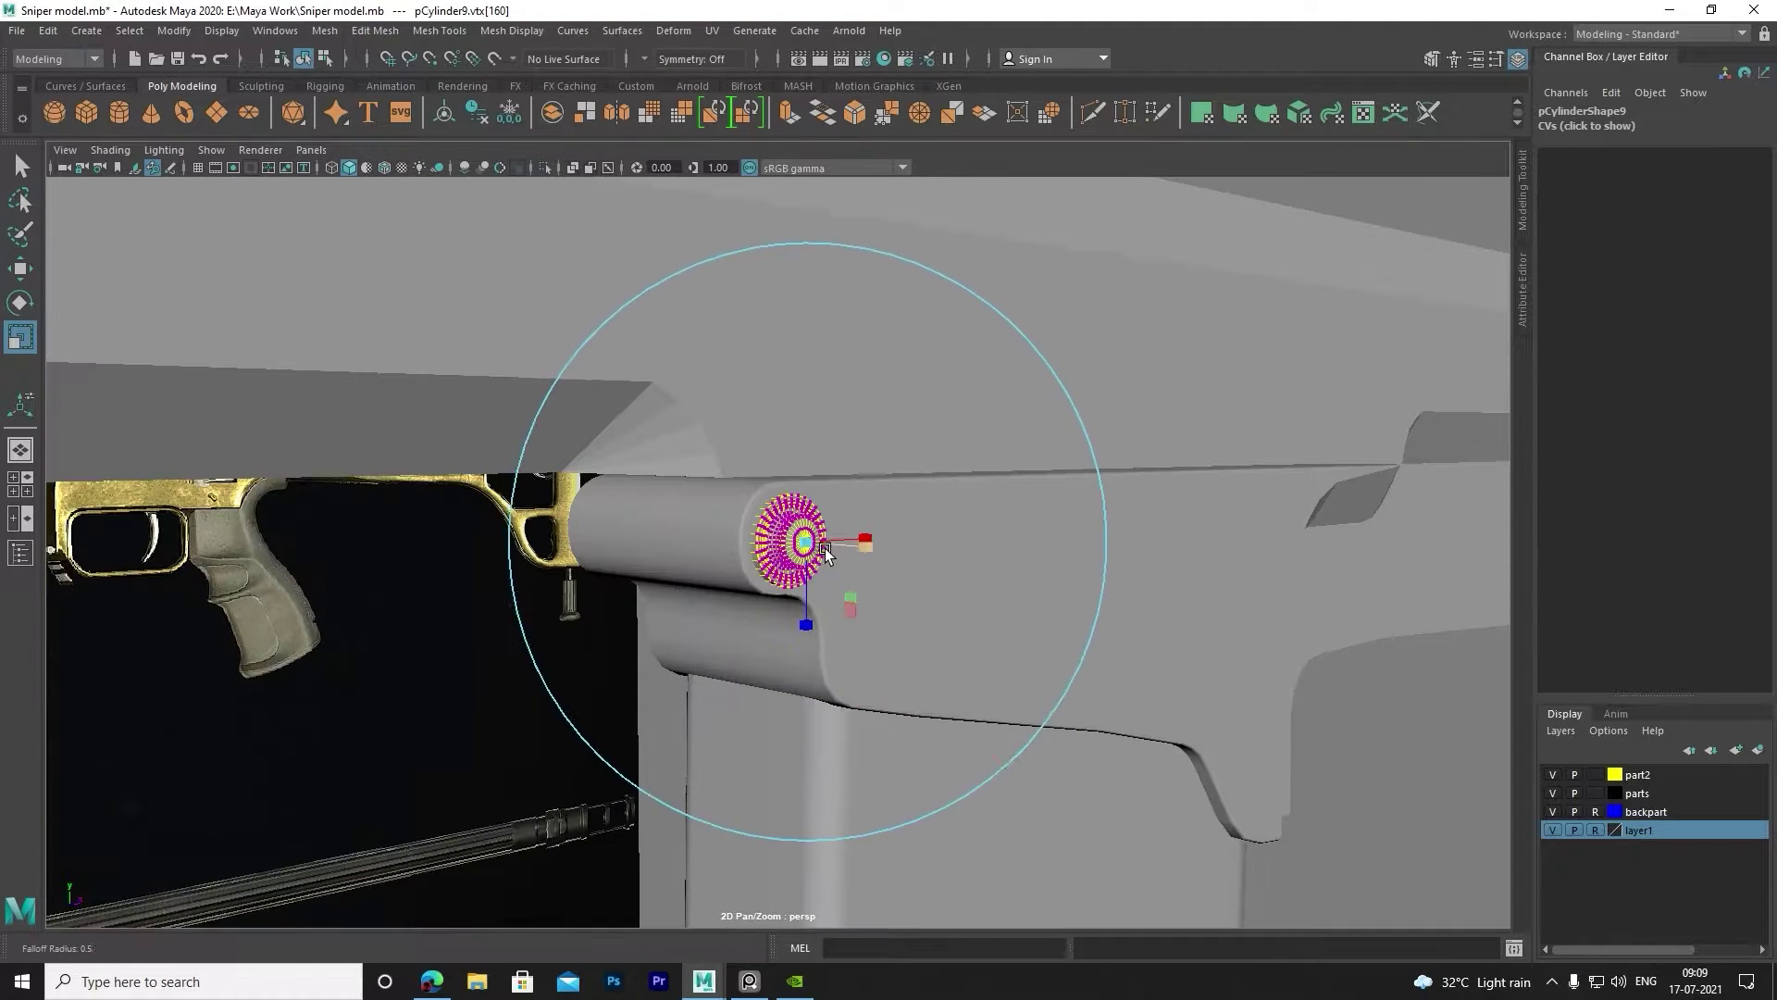
{"action": "scroll", "coordinate": [706, 586], "scroll_direction": "up", "scroll_amount": 2}
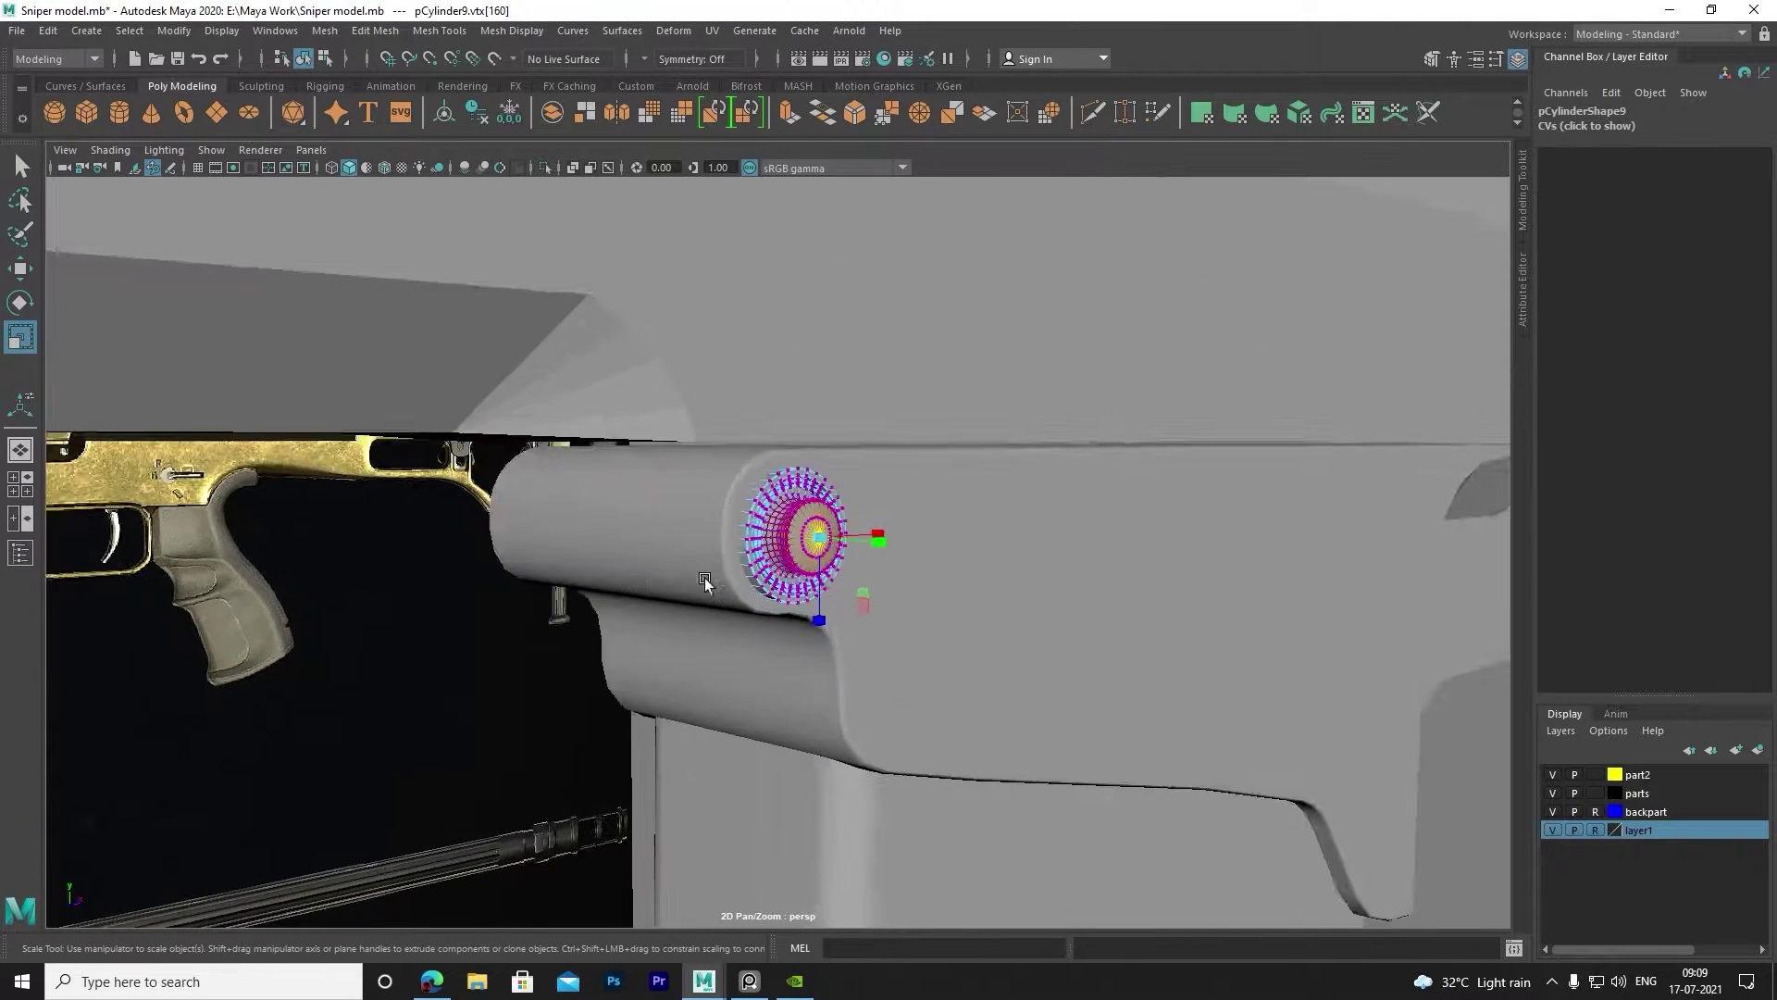
{"action": "scroll", "coordinate": [1011, 501], "scroll_direction": "up", "scroll_amount": 4}
Slide the soft-selected cap vertices slightly inward to begin the raised boss.
{"action": "left_click_drag", "start_coordinate": [1048, 516], "coordinate": [1089, 525], "text": "alt"}
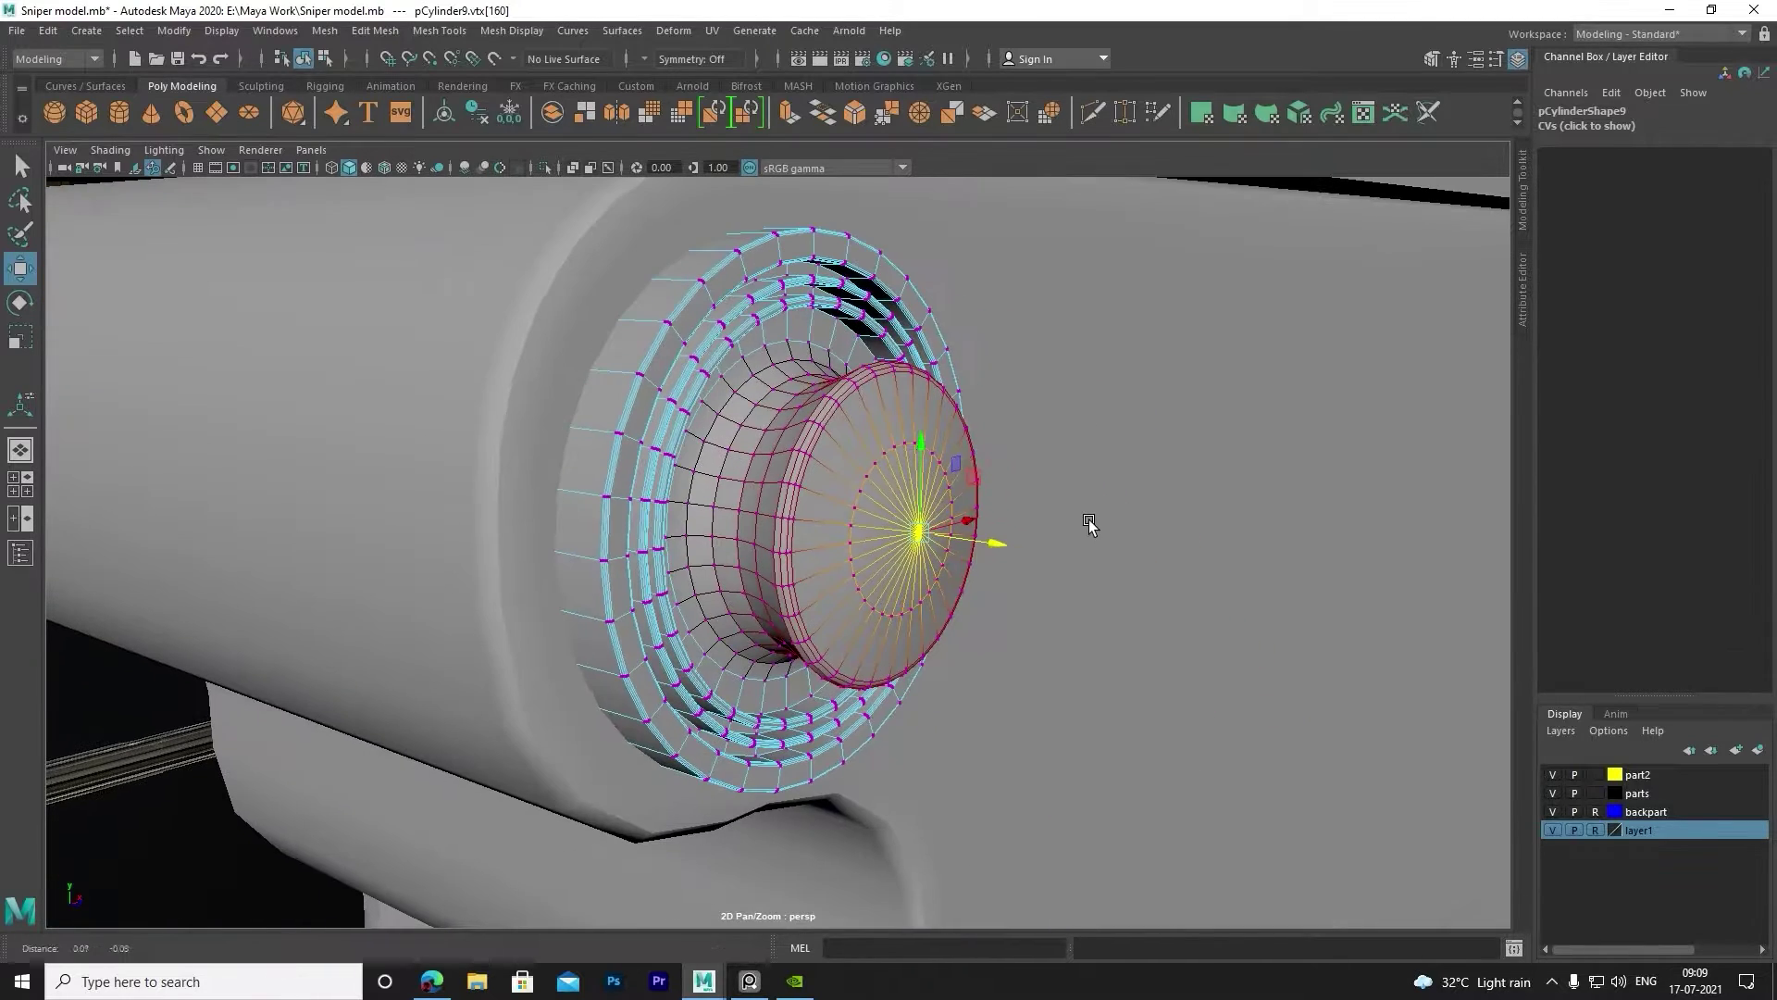
{"action": "left_click_drag", "start_coordinate": [990, 552], "coordinate": [967, 553]}
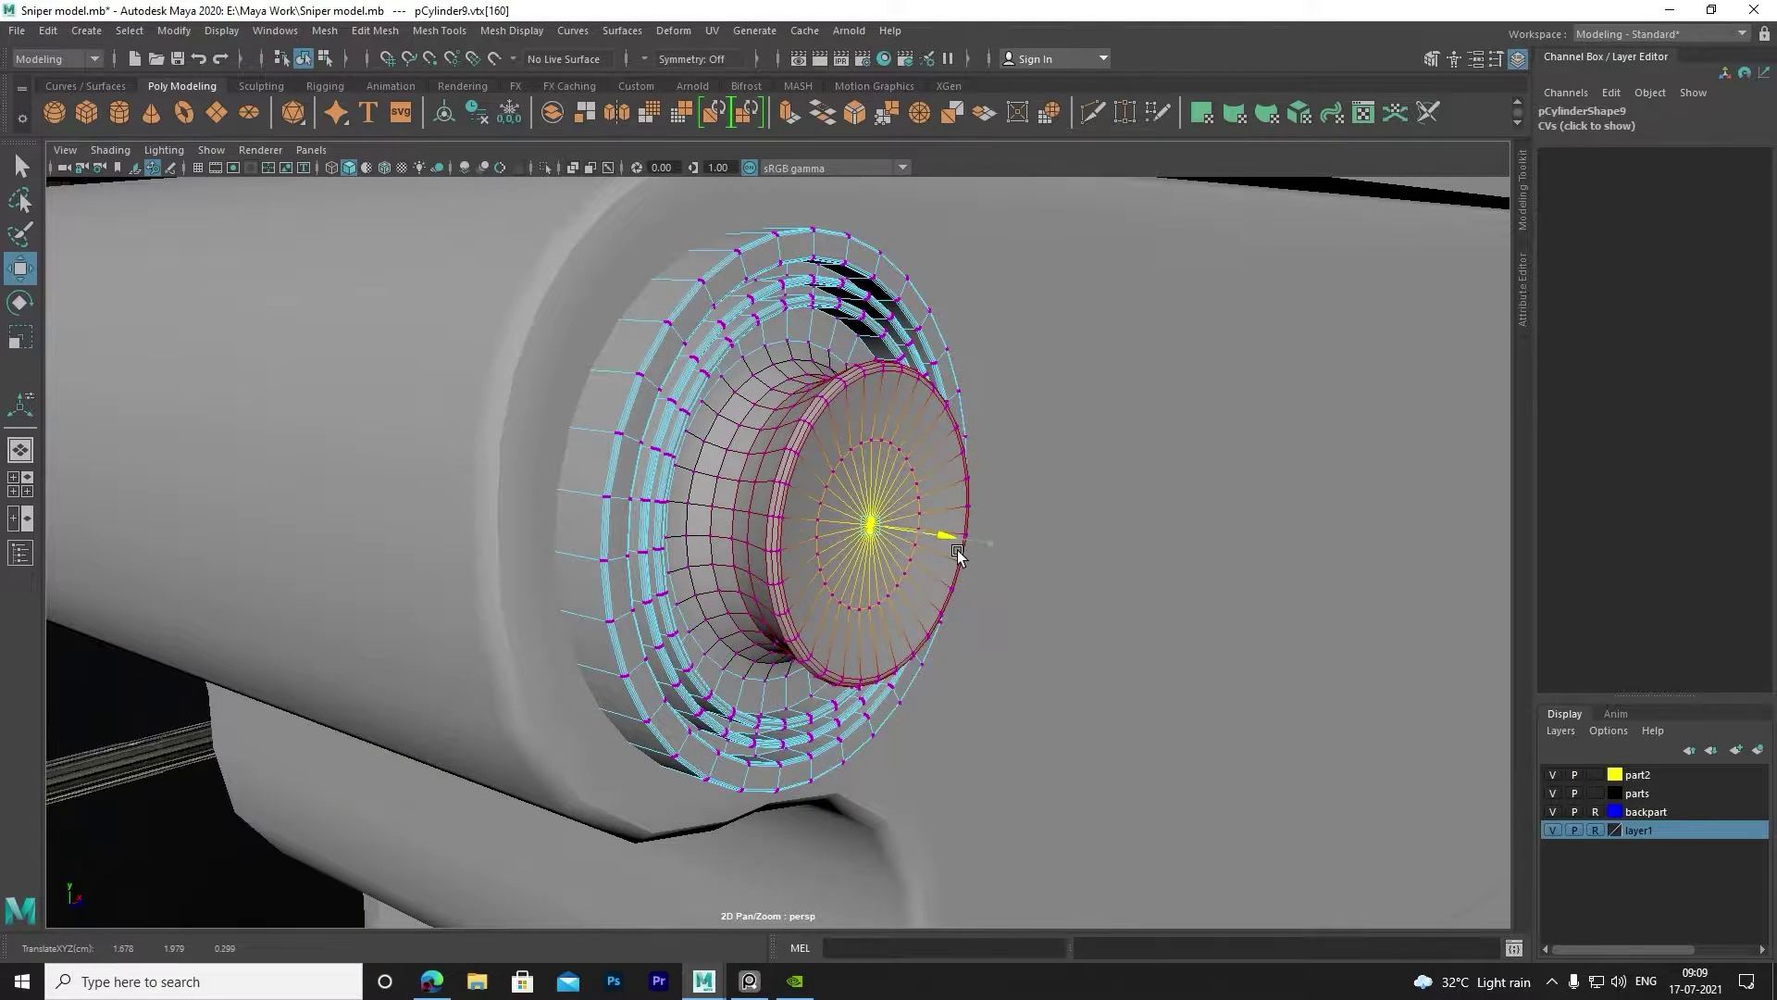
{"action": "right_click_drag", "start_coordinate": [865, 452], "coordinate": [836, 482]}
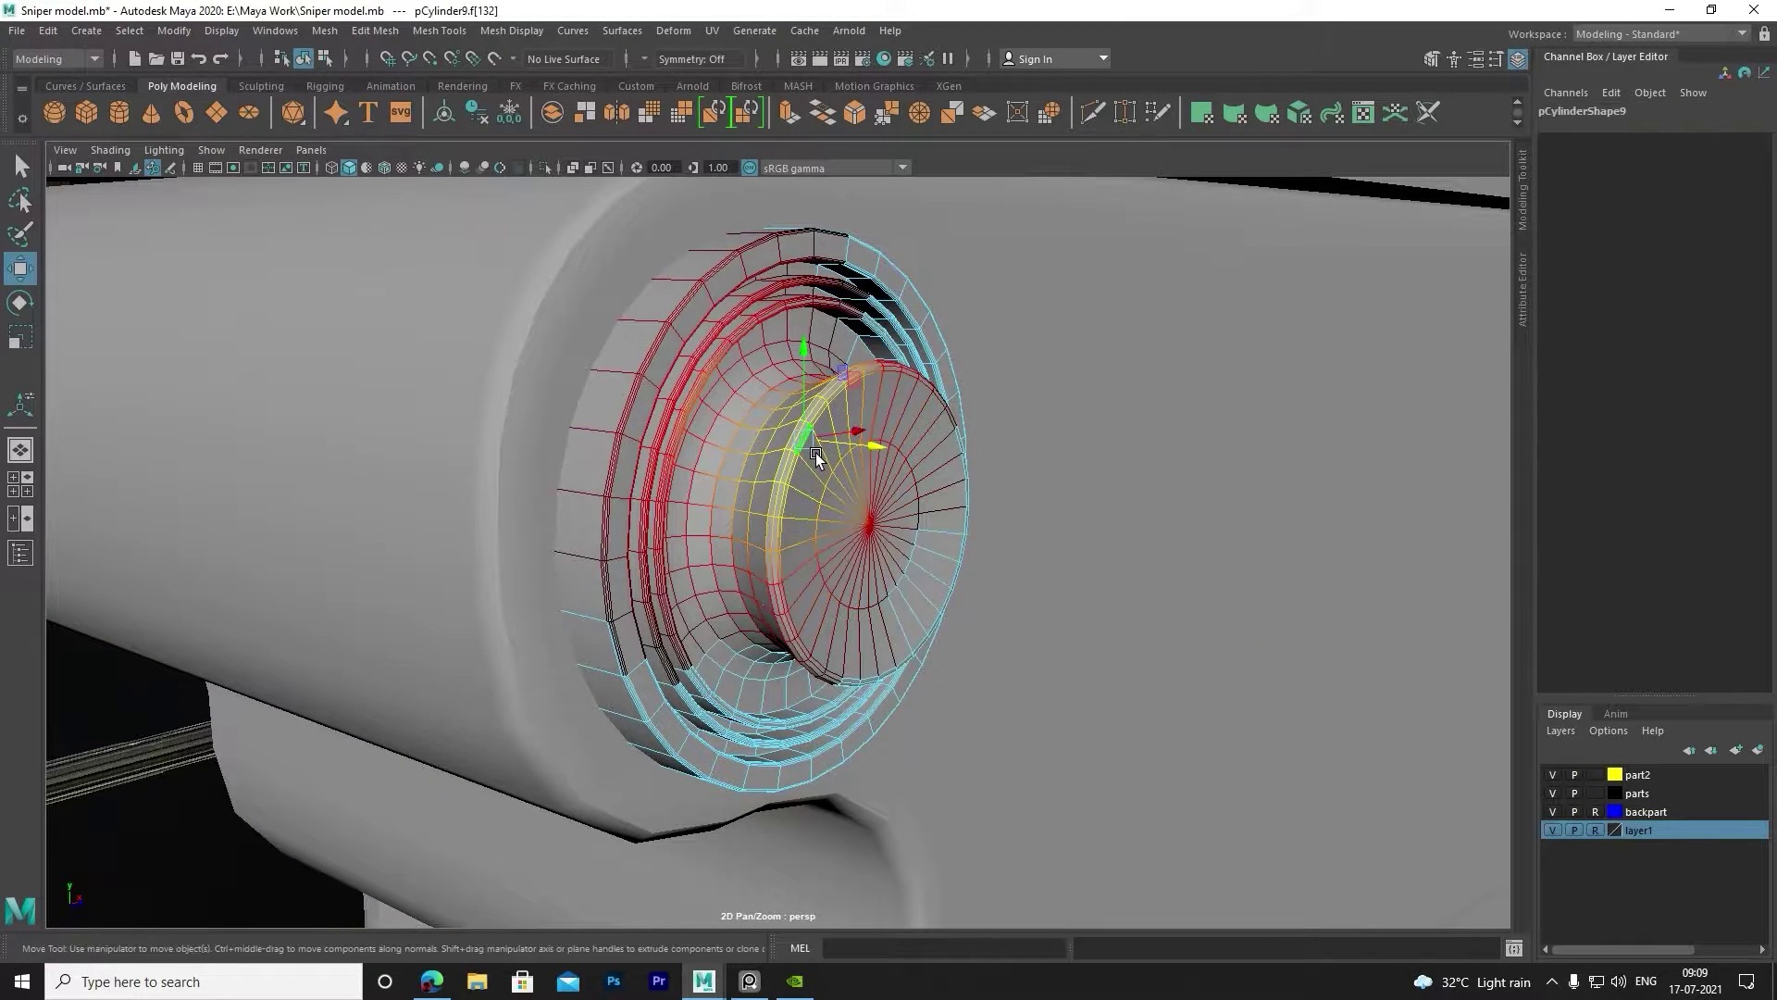
Select the pin's end-cap face loop and inspect it from several angles.
{"action": "double_click", "coordinate": [829, 521]}
{"action": "mouse_move", "coordinate": [940, 528]}
{"action": "left_mouse_down", "text": "alt"}
{"action": "mouse_move", "coordinate": [896, 548]}
{"action": "mouse_move", "coordinate": [881, 544]}
{"action": "mouse_move", "coordinate": [909, 524]}
{"action": "mouse_move", "coordinate": [873, 527]}
{"action": "mouse_move", "coordinate": [870, 551]}
{"action": "left_mouse_up", "text": "alt"}
{"action": "scroll", "coordinate": [884, 537], "scroll_direction": "up", "scroll_amount": 3}
{"action": "left_click_drag", "start_coordinate": [726, 630], "coordinate": [774, 654], "text": "alt"}
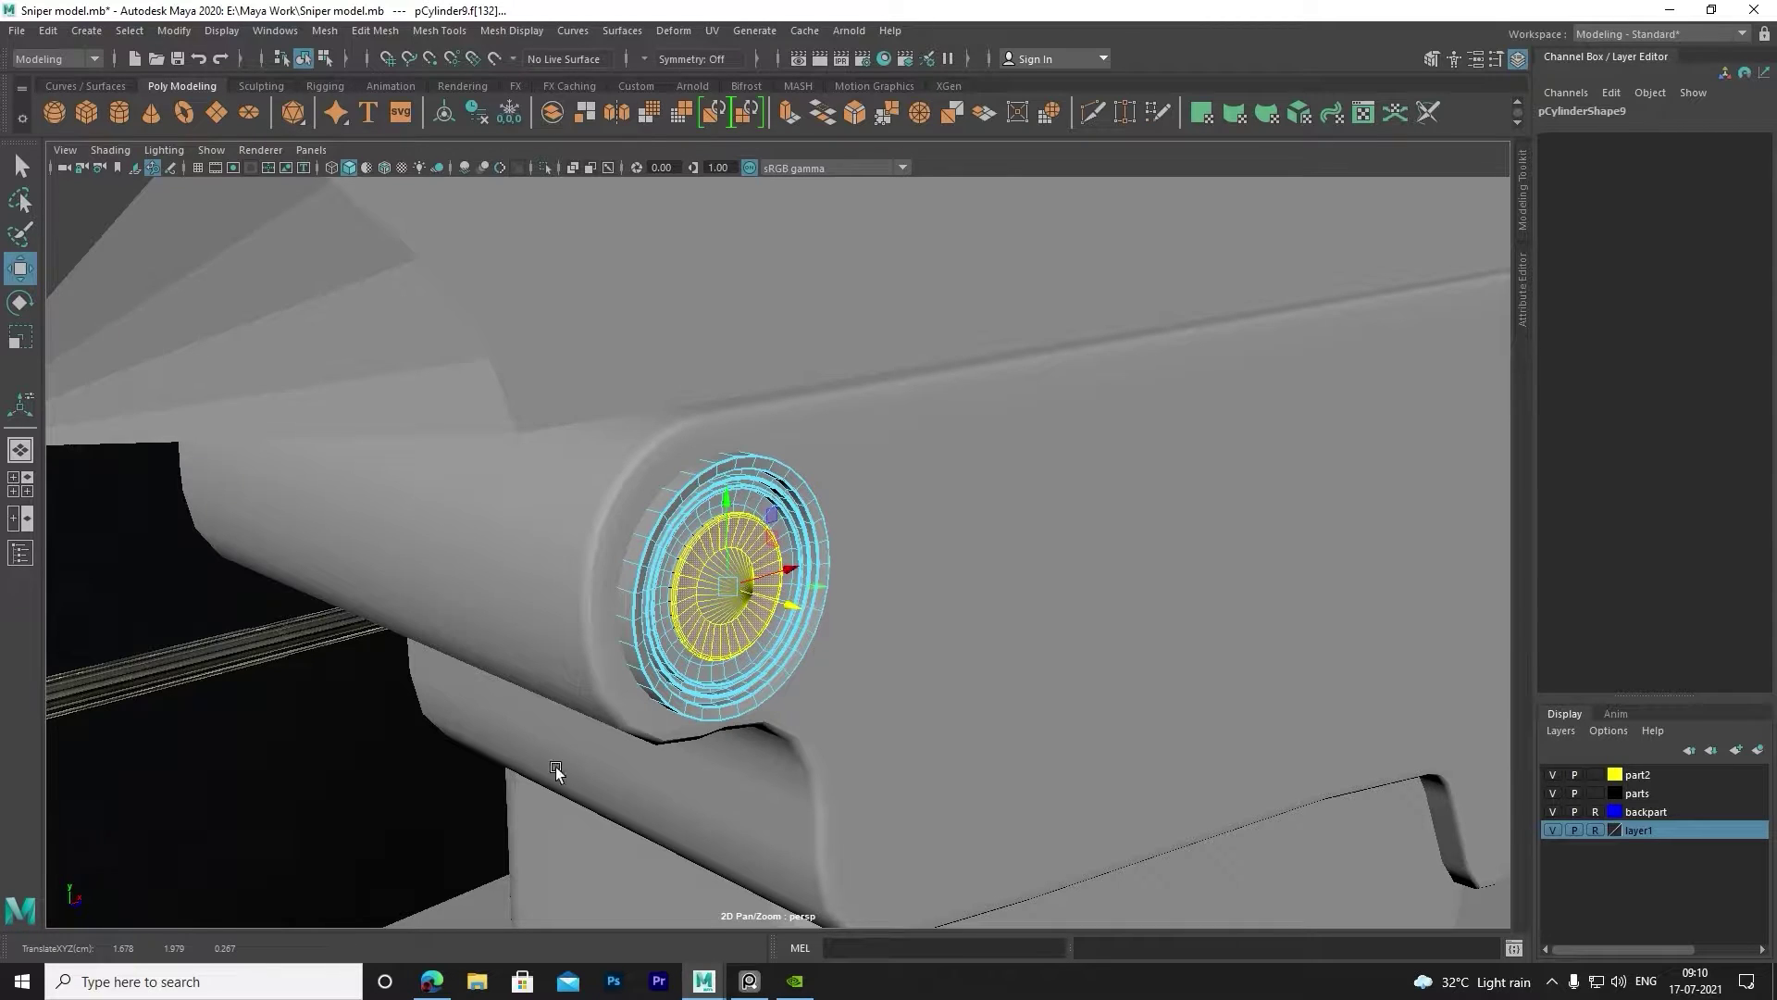
{"action": "mouse_move", "coordinate": [555, 770]}
{"action": "left_mouse_down", "text": "alt"}
{"action": "mouse_move", "coordinate": [559, 698]}
{"action": "mouse_move", "coordinate": [735, 625]}
{"action": "left_mouse_up", "text": "alt"}
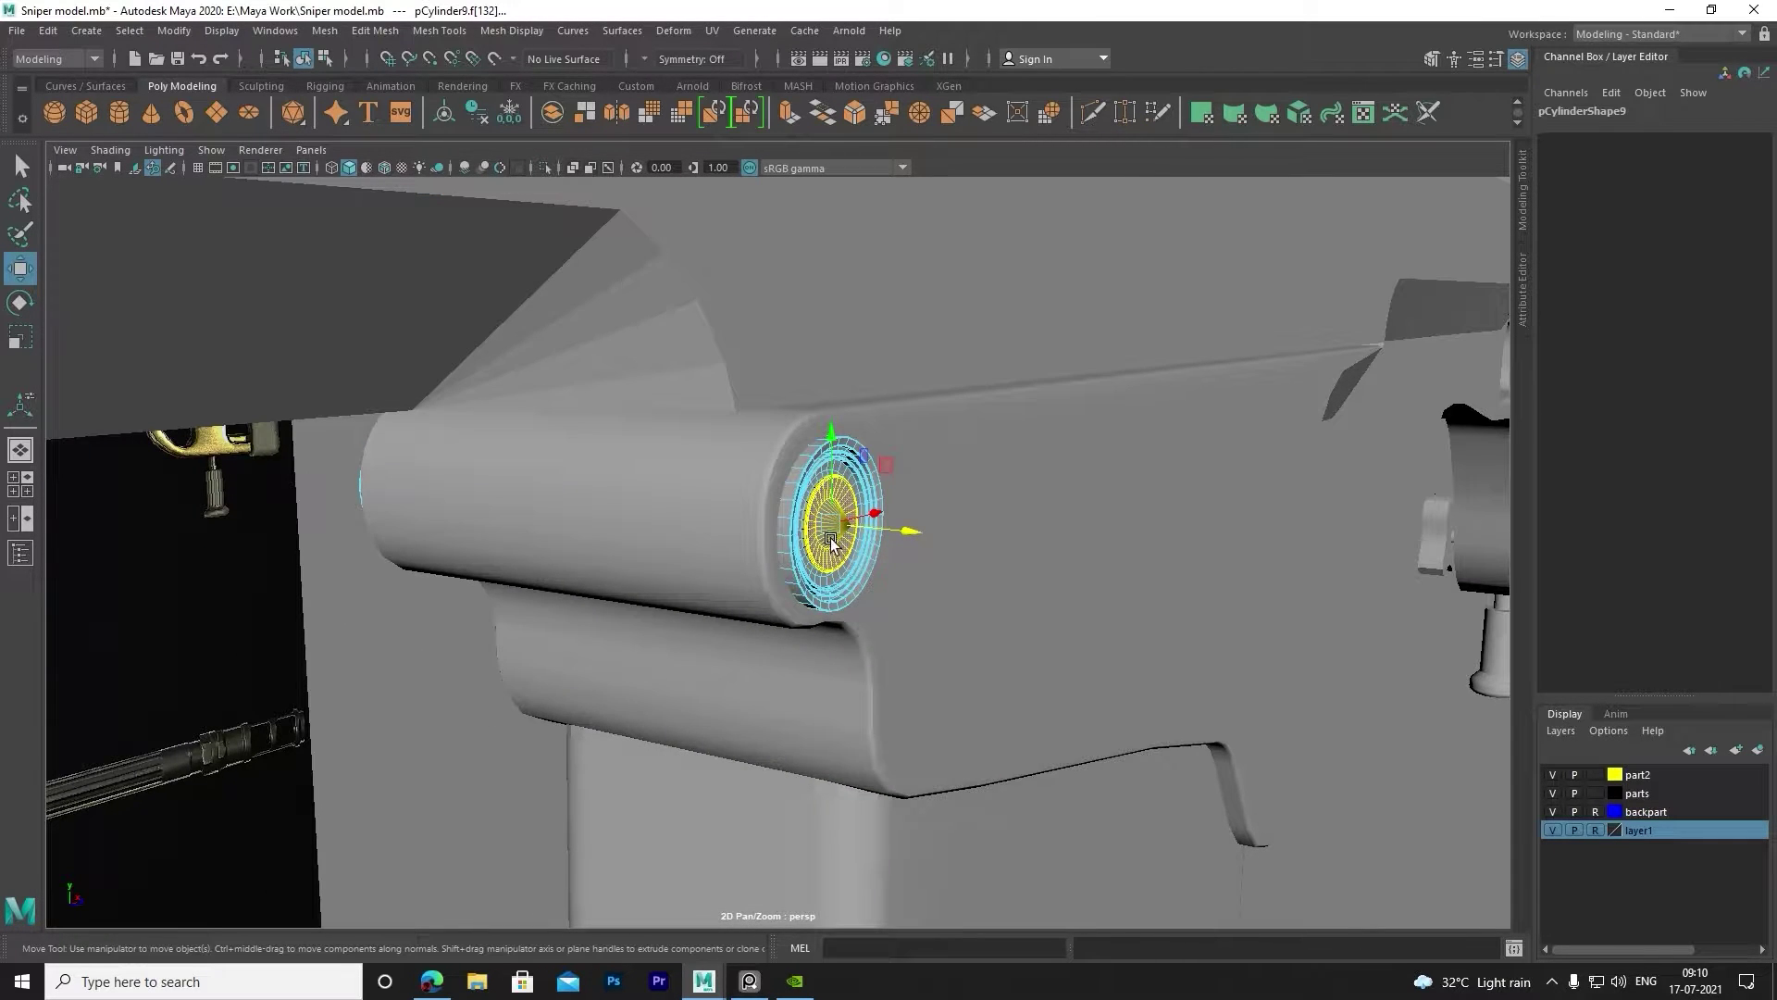
Try sliding the whole pin out along its length, then undo it.
{"action": "right_click_drag", "start_coordinate": [830, 542], "coordinate": [912, 448]}
{"action": "left_click_drag", "start_coordinate": [665, 507], "coordinate": [923, 593]}
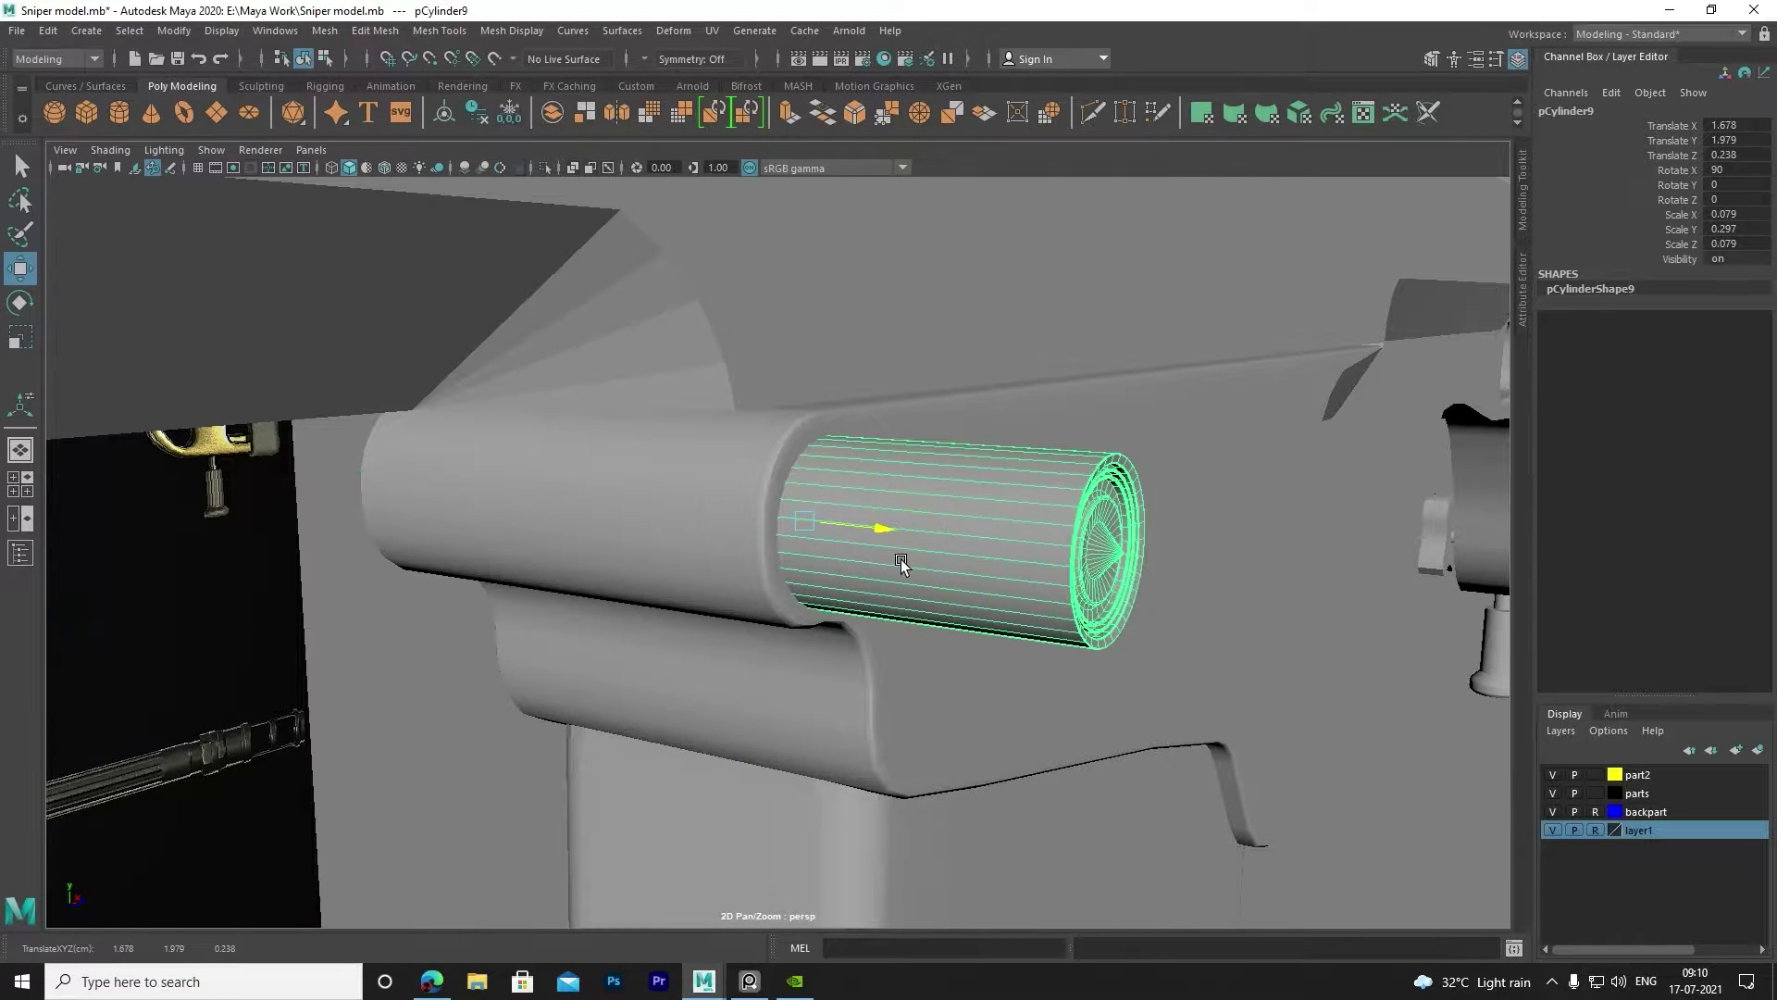
{"action": "key", "text": "ctrl+z"}
{"action": "scroll", "coordinate": [898, 530], "scroll_direction": "up", "scroll_amount": 3}
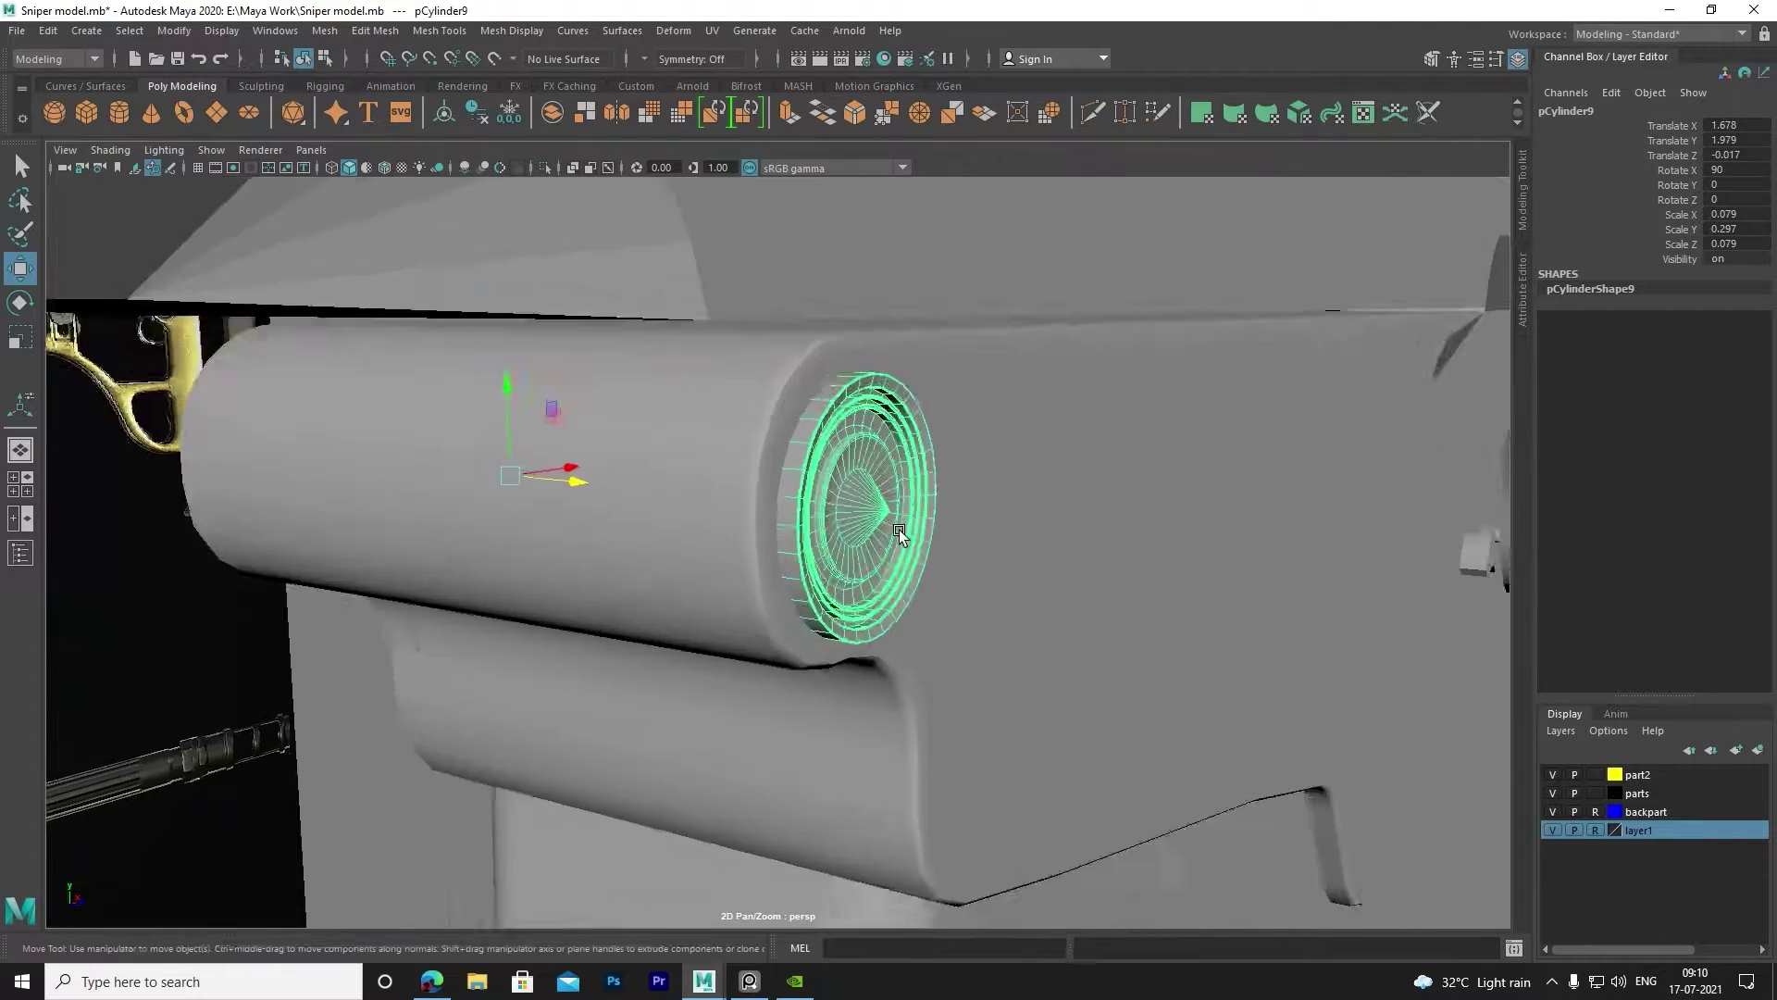
{"action": "scroll", "coordinate": [1038, 498], "scroll_direction": "up", "scroll_amount": 3}
{"action": "scroll", "coordinate": [682, 535], "scroll_direction": "up", "scroll_amount": 3}
Push the cap's centre vertex in to form a recessed cone, then show four views.
{"action": "right_click_drag", "start_coordinate": [649, 470], "coordinate": [597, 477]}
{"action": "left_click", "coordinate": [654, 529]}
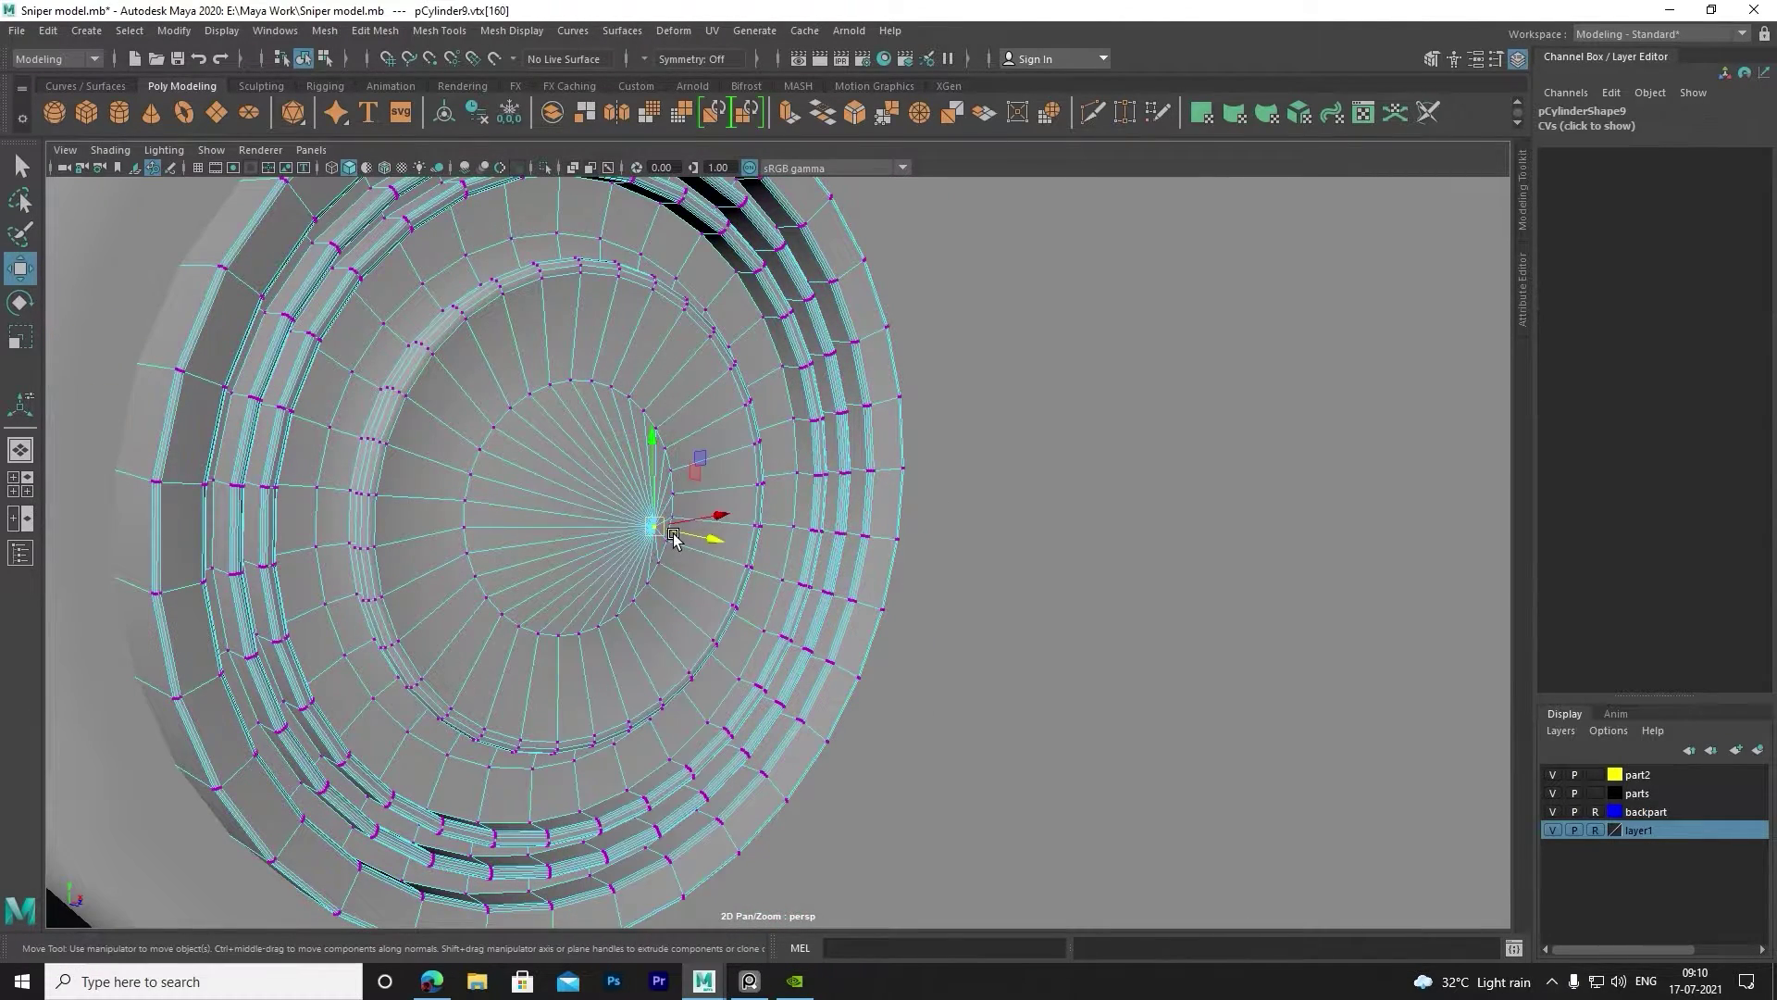
{"action": "mouse_move", "coordinate": [637, 525]}
{"action": "left_mouse_down"}
{"action": "mouse_move", "coordinate": [606, 534]}
{"action": "mouse_move", "coordinate": [956, 562]}
{"action": "left_mouse_up"}
{"action": "scroll", "coordinate": [1055, 564], "scroll_direction": "down", "scroll_amount": 5}
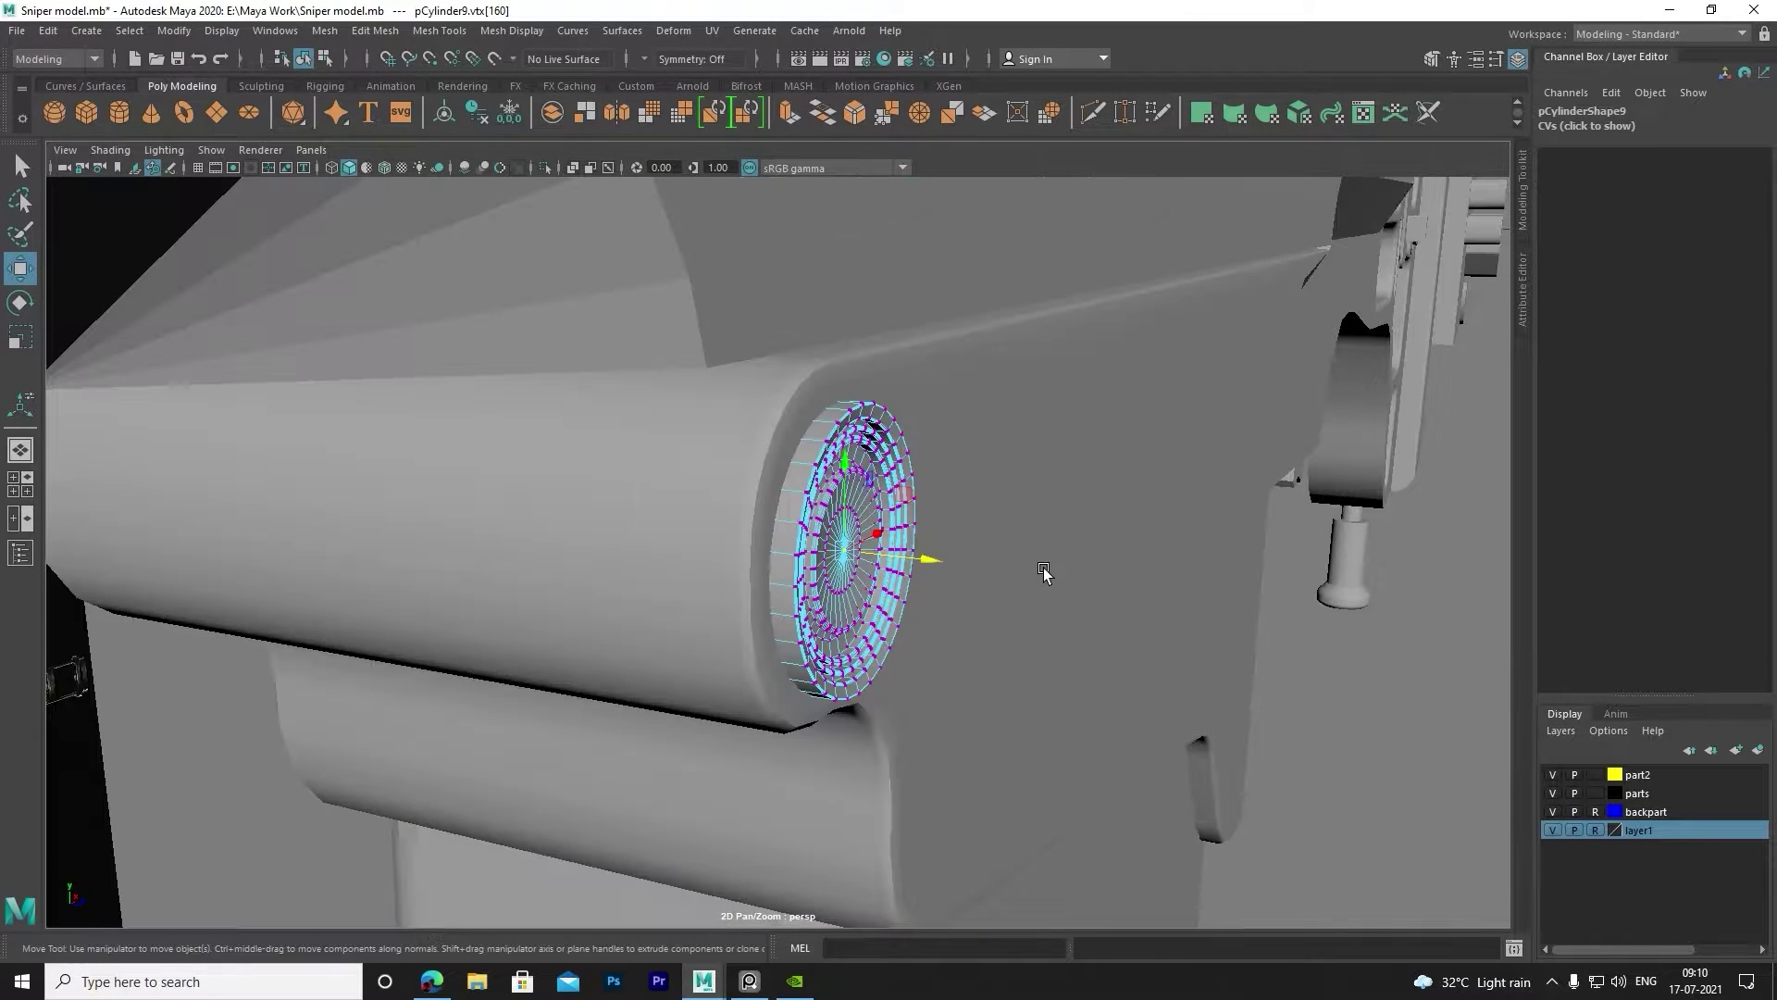
{"action": "left_click", "coordinate": [1349, 579]}
{"action": "left_click_drag", "start_coordinate": [1123, 655], "coordinate": [1013, 703], "text": "alt"}
{"action": "left_click", "coordinate": [822, 564]}
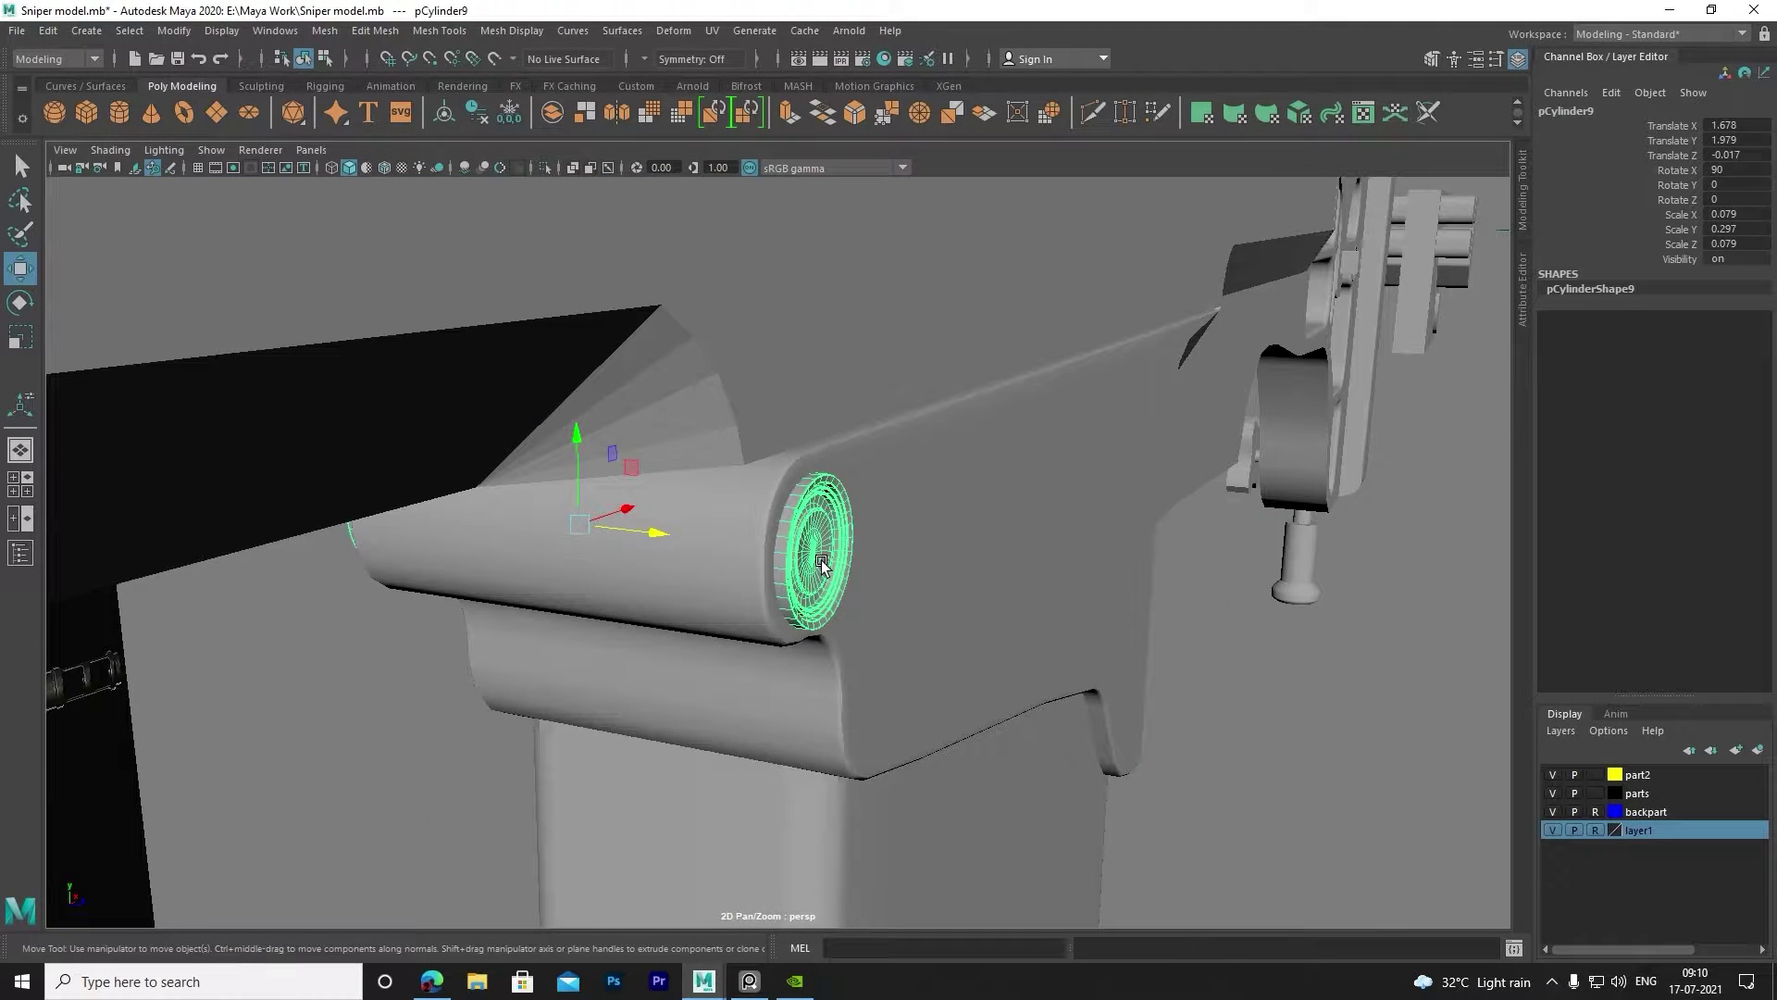
{"action": "key", "text": "space"}
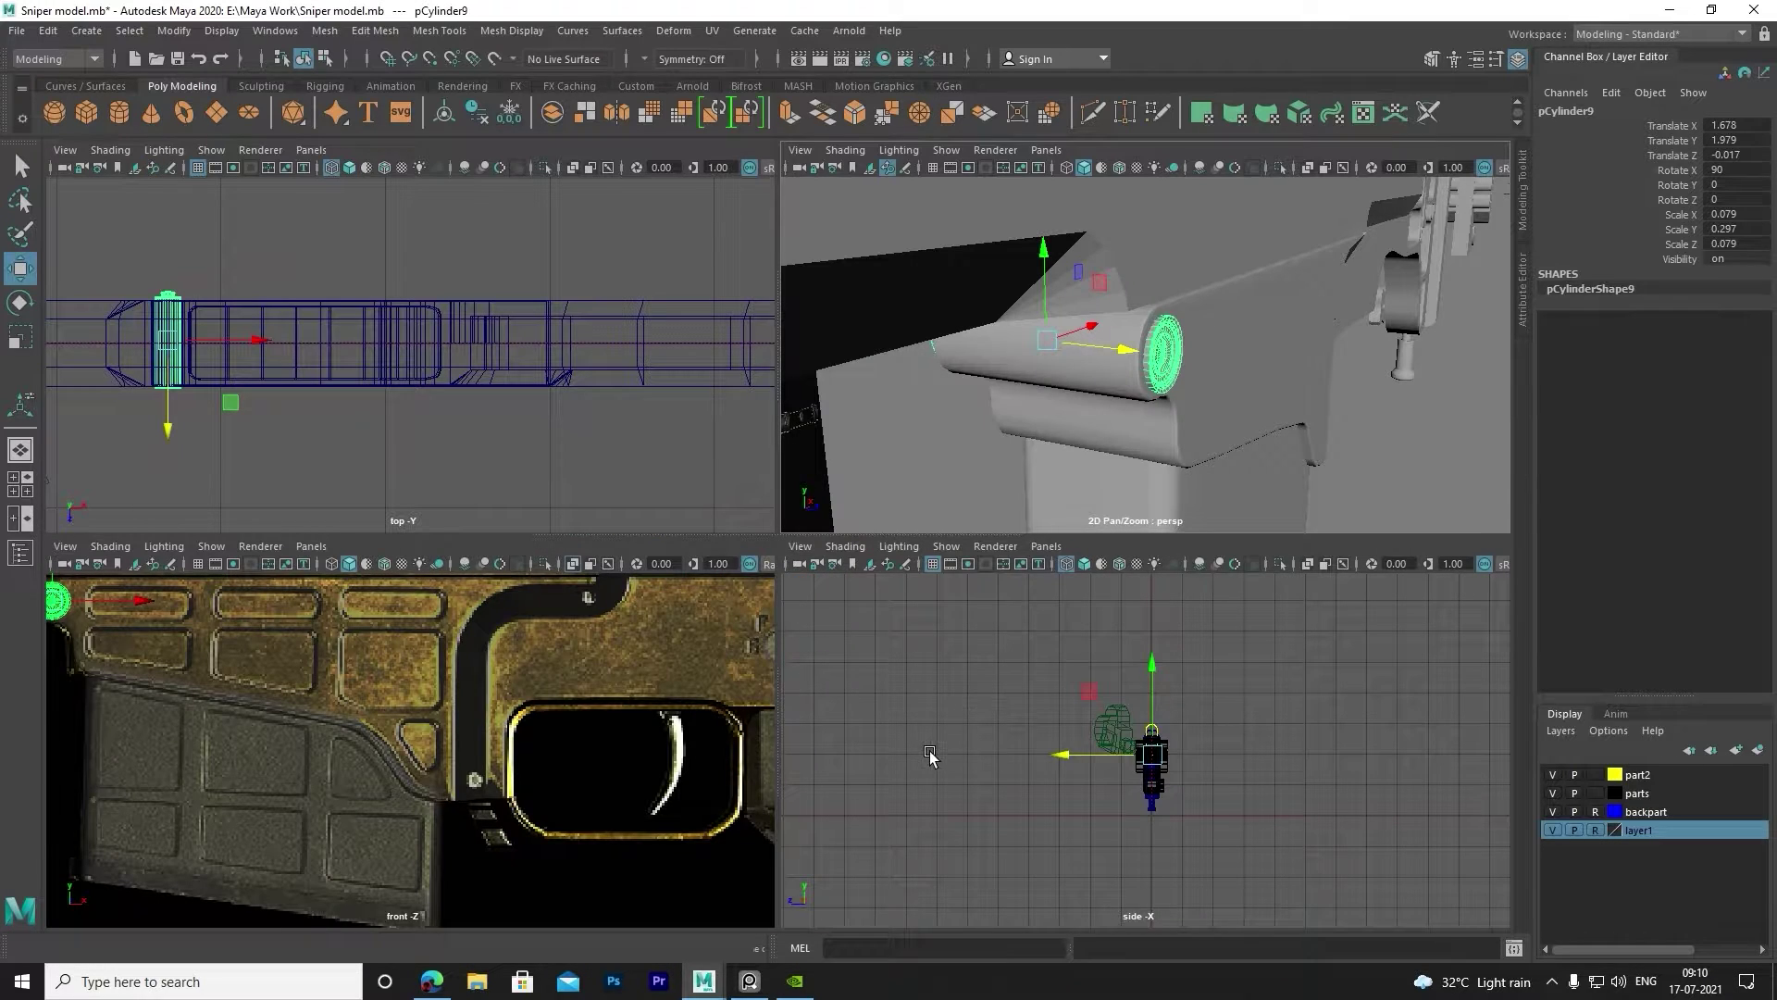
Maximize the top view, pan along the stock and pick faces on the stock body.
{"action": "key", "text": "space"}
{"action": "middle_click_drag", "start_coordinate": [349, 388], "coordinate": [512, 503], "text": "alt"}
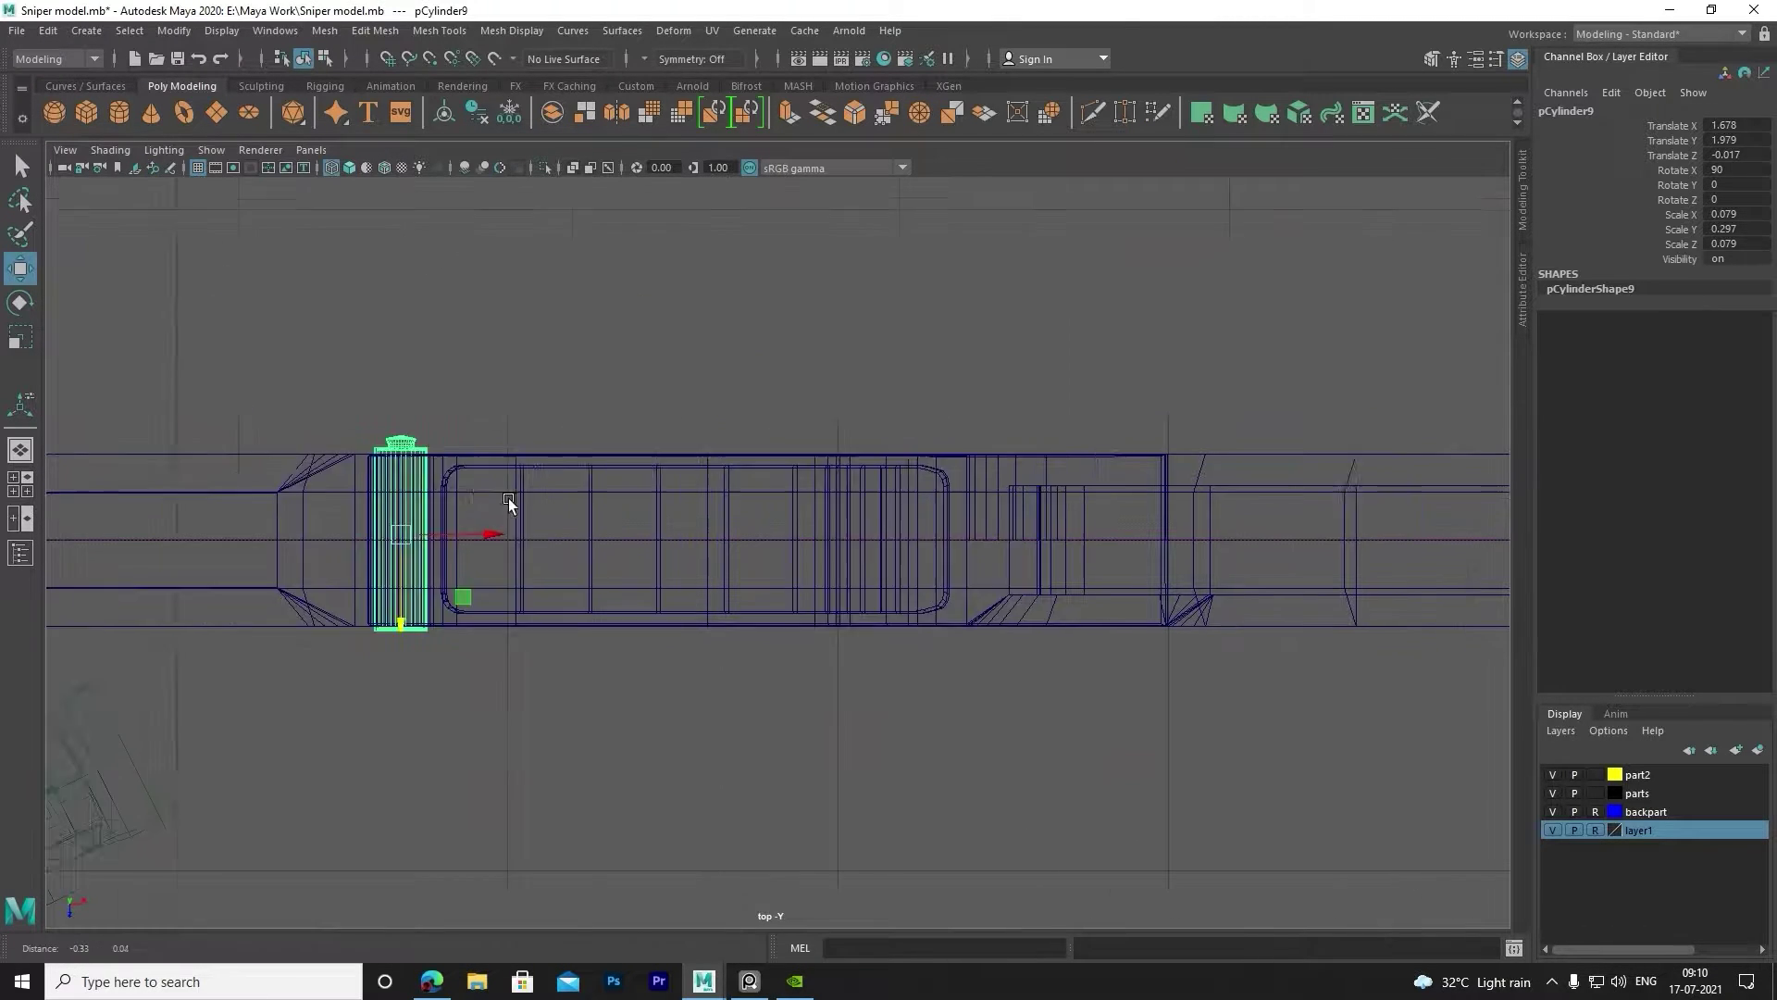
{"action": "right_click", "coordinate": [472, 500]}
{"action": "left_click_drag", "start_coordinate": [564, 516], "coordinate": [607, 305]}
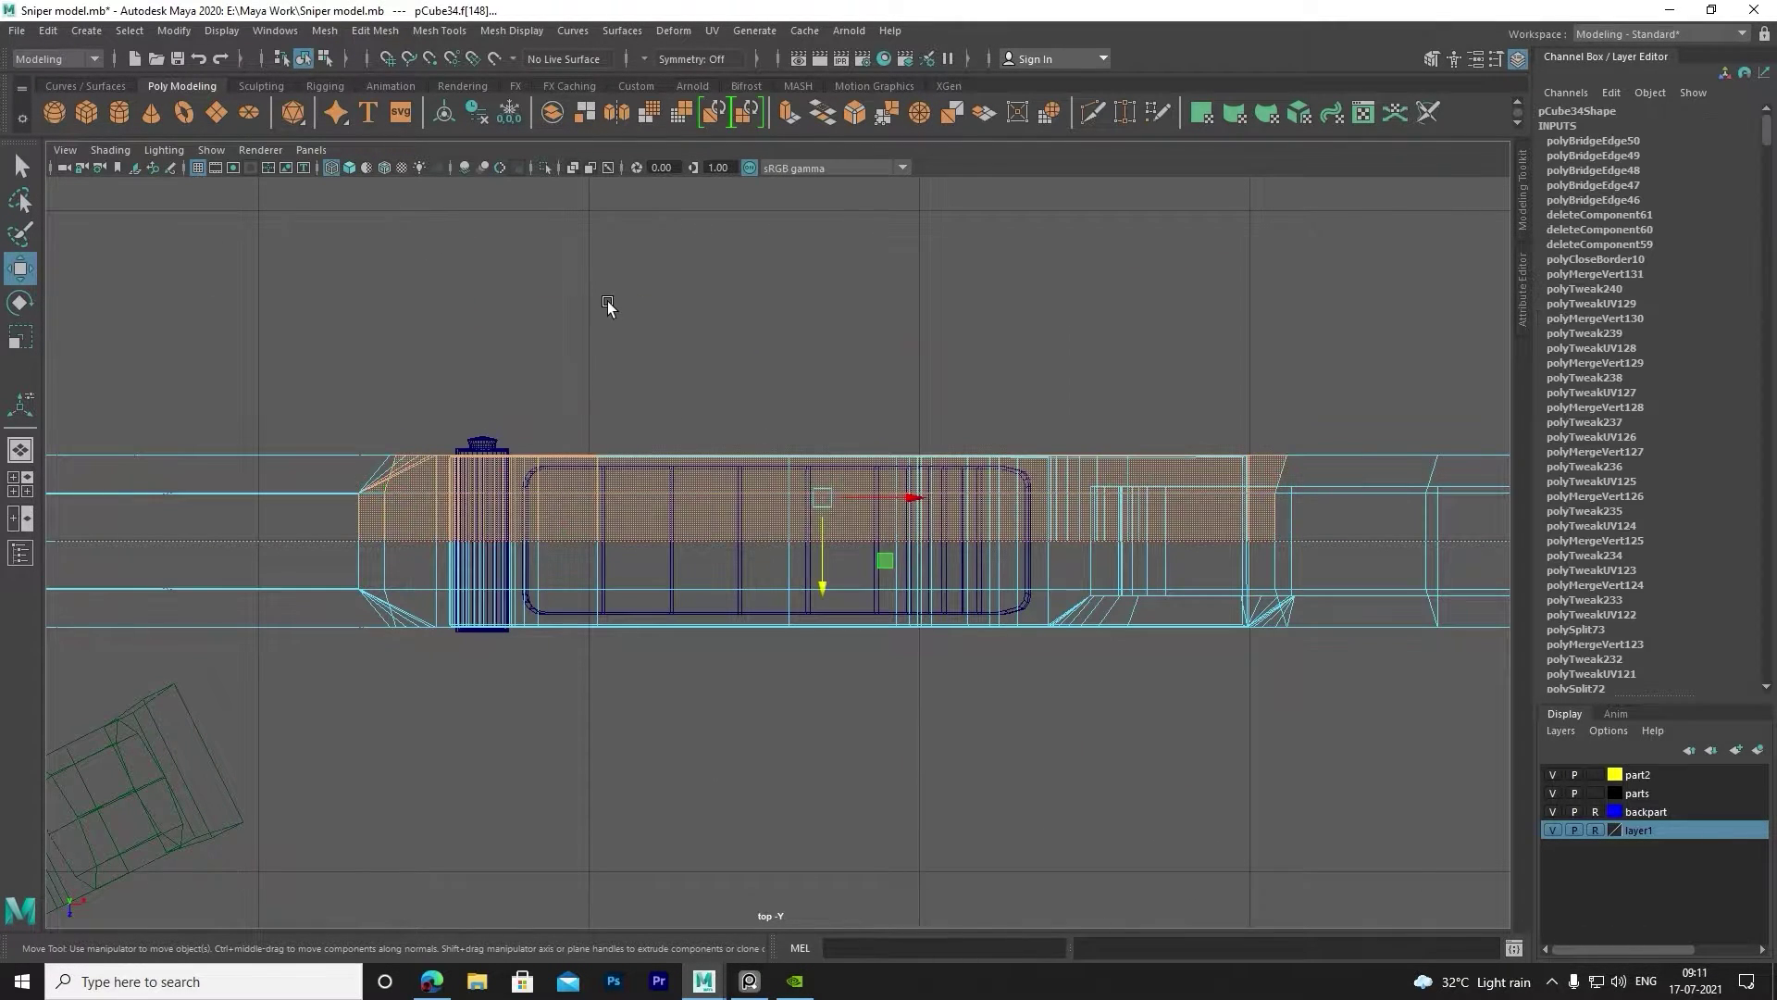
{"action": "left_click", "coordinate": [607, 306]}
{"action": "left_click", "coordinate": [508, 450]}
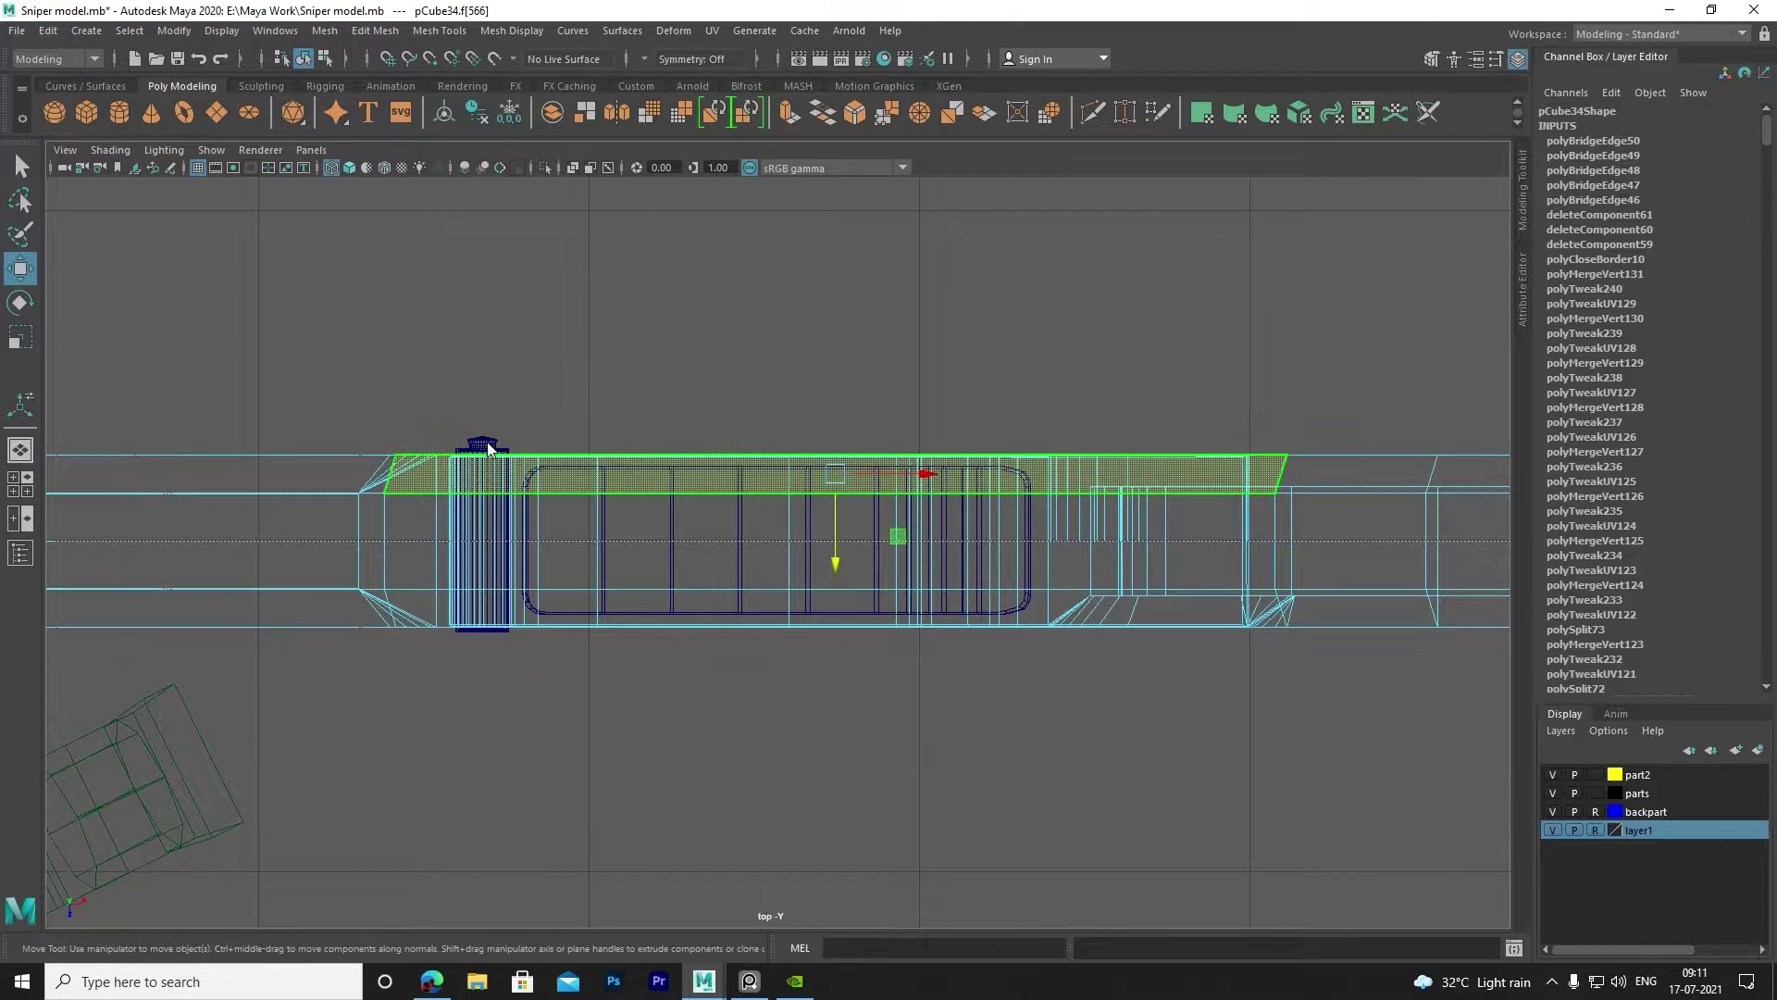
Mirror pCylinder9 across the X axis at world position, in object mode.
{"action": "left_click", "coordinate": [504, 444]}
{"action": "right_click", "coordinate": [484, 394]}
{"action": "left_click", "coordinate": [484, 445]}
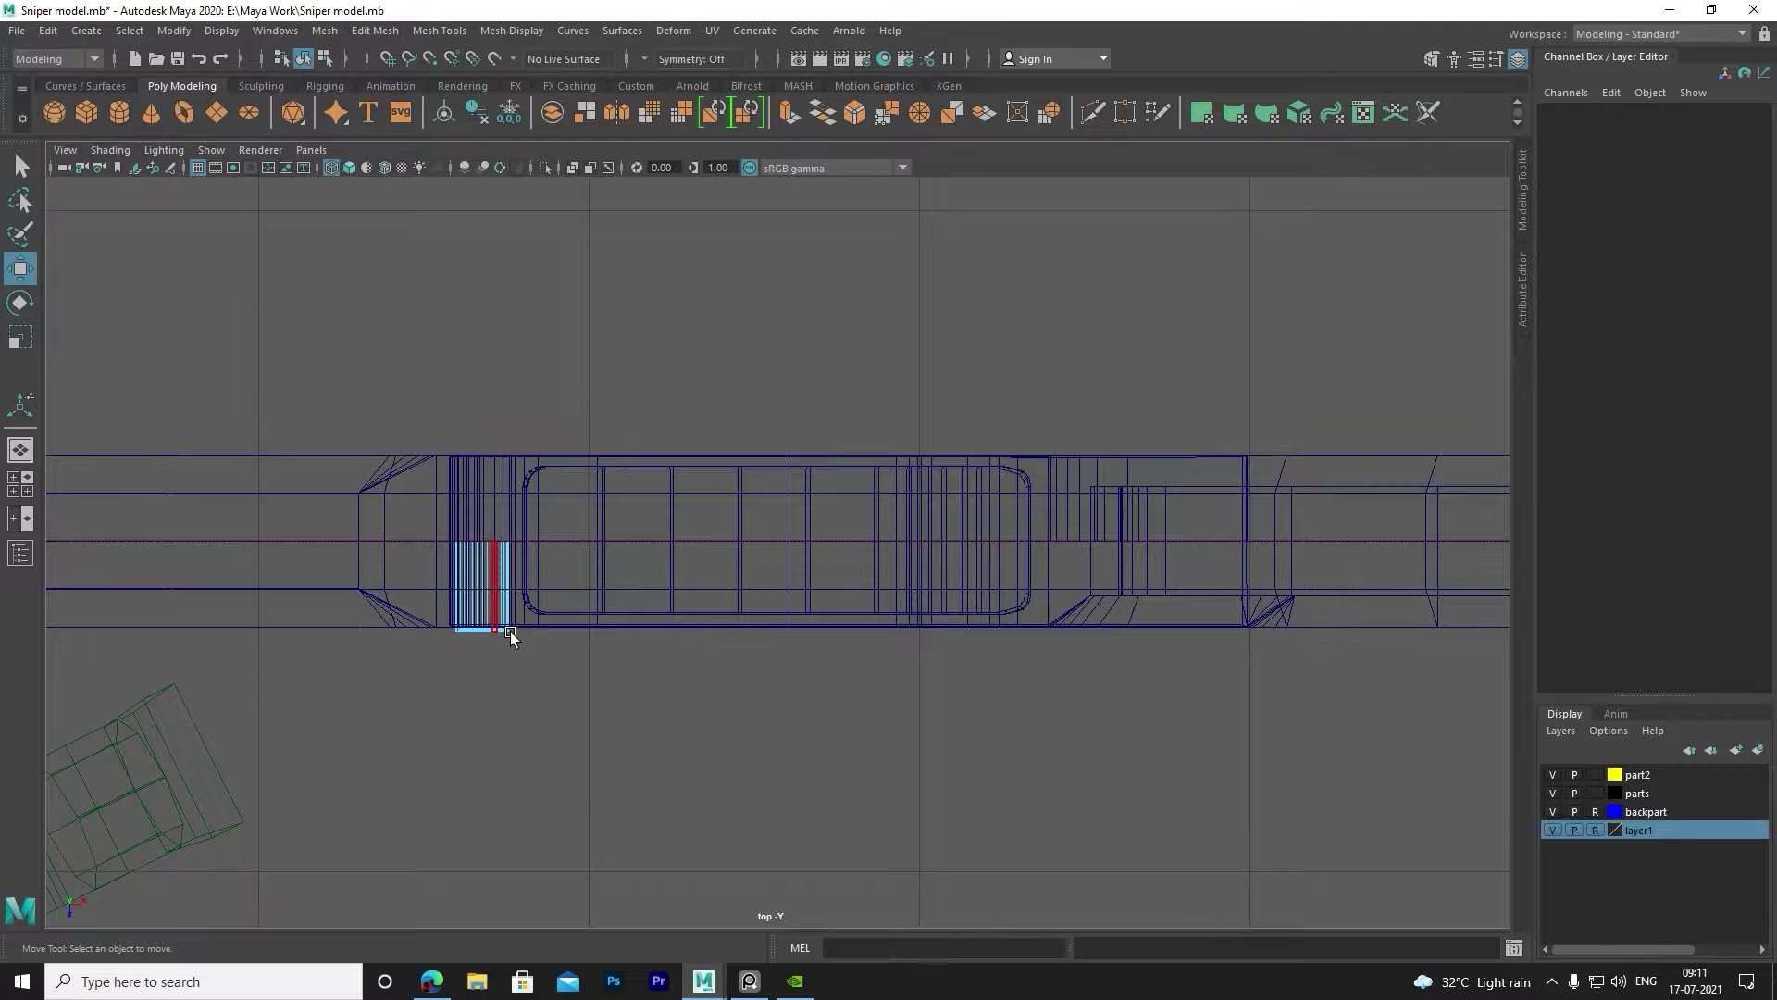
{"action": "right_click", "coordinate": [493, 484]}
{"action": "left_click", "coordinate": [592, 448]}
{"action": "left_click", "coordinate": [636, 130]}
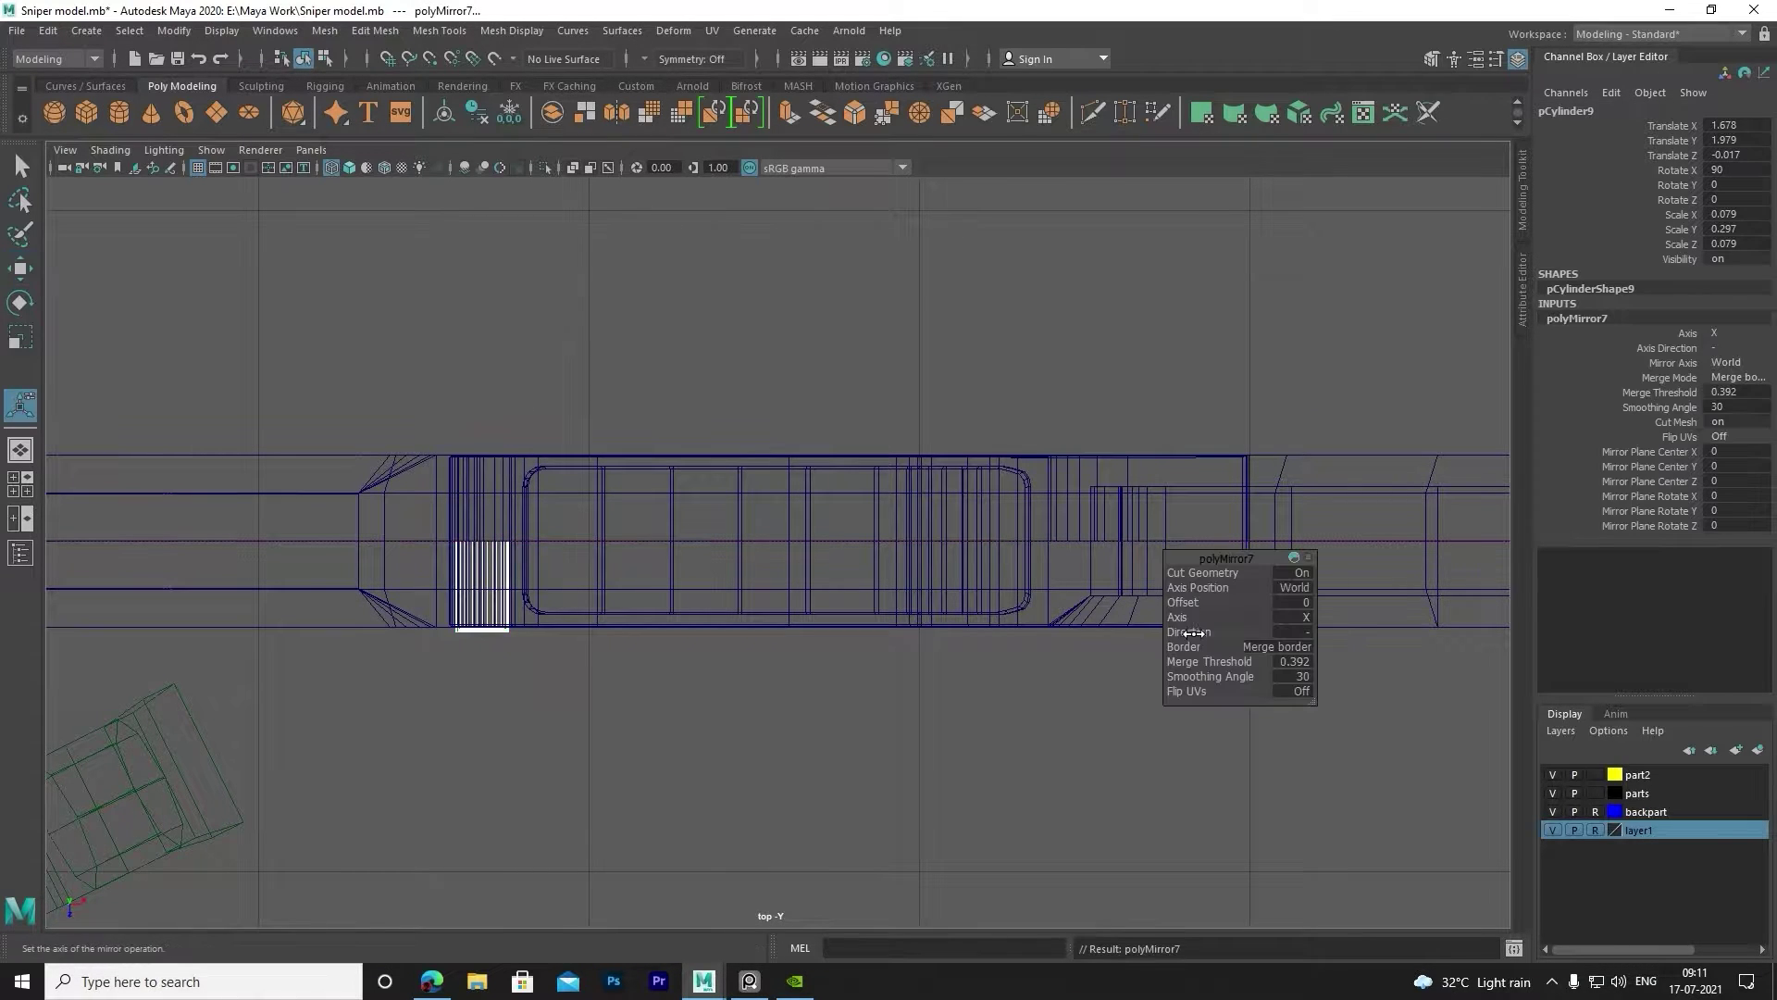
Clear the selection, select the gun mesh and zoom onto it.
{"action": "left_click", "coordinate": [830, 406]}
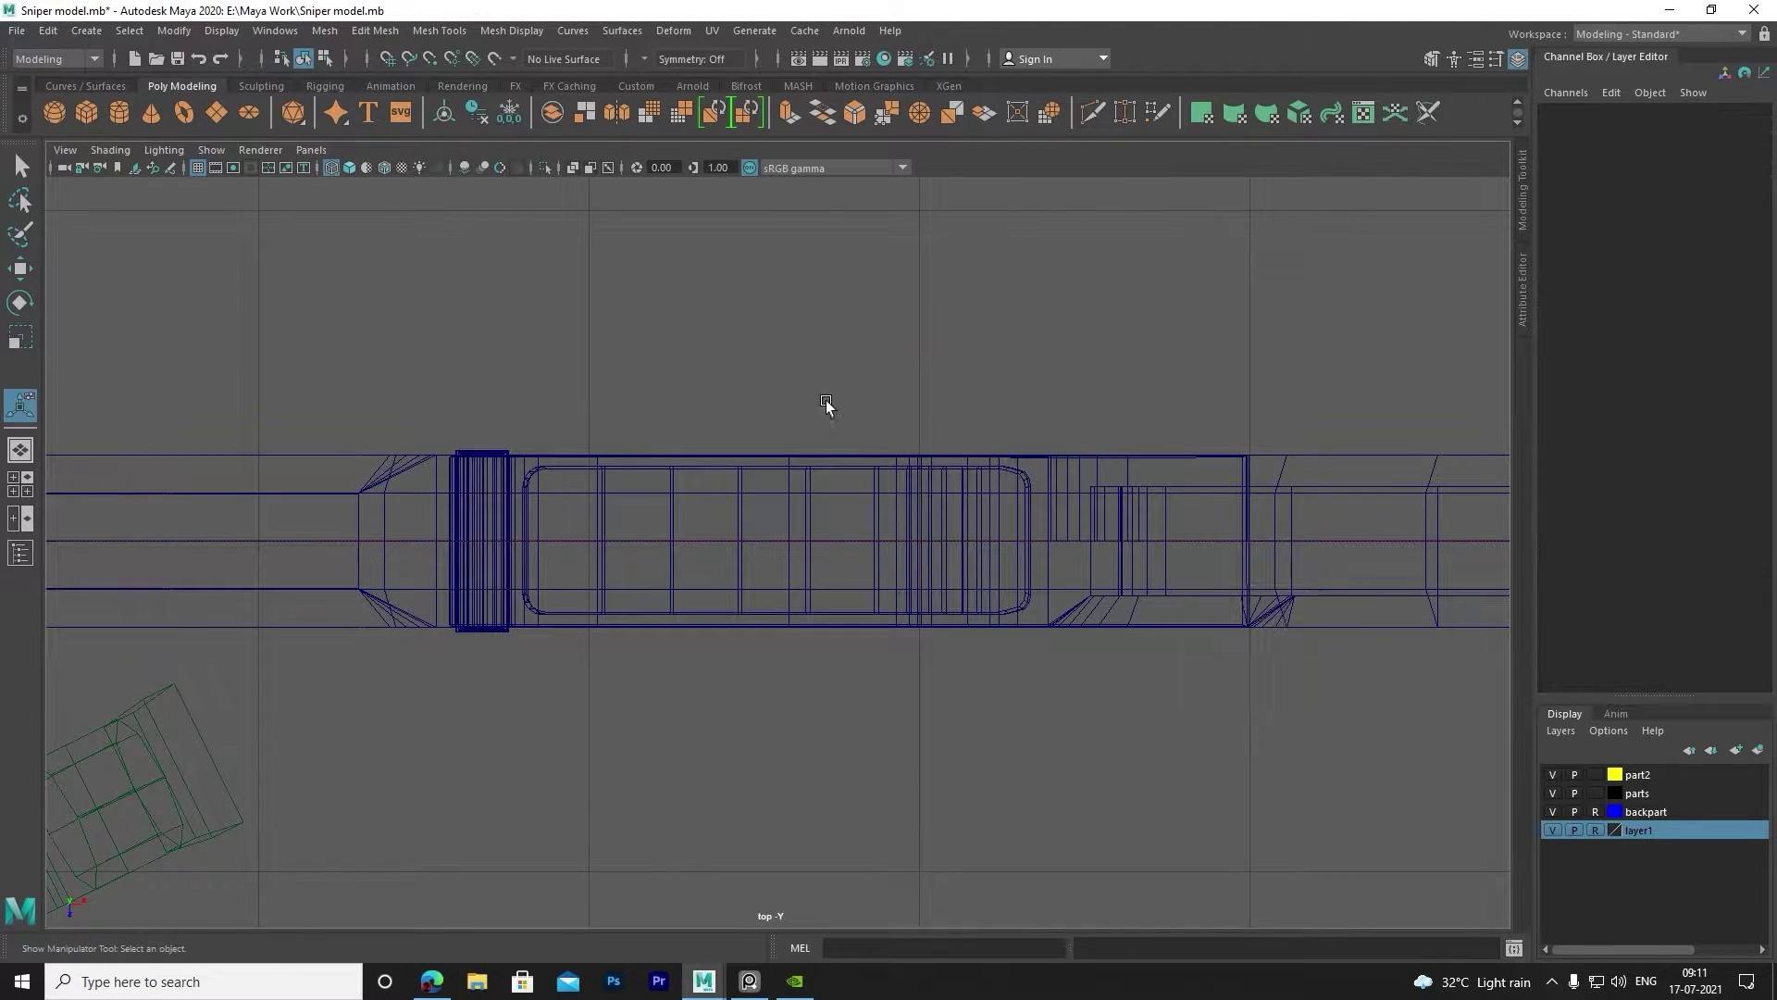
{"action": "scroll", "coordinate": [746, 484], "scroll_direction": "down", "scroll_amount": 3}
{"action": "scroll", "coordinate": [951, 551], "scroll_direction": "up", "scroll_amount": 2}
{"action": "scroll", "coordinate": [961, 552], "scroll_direction": "up", "scroll_amount": 2}
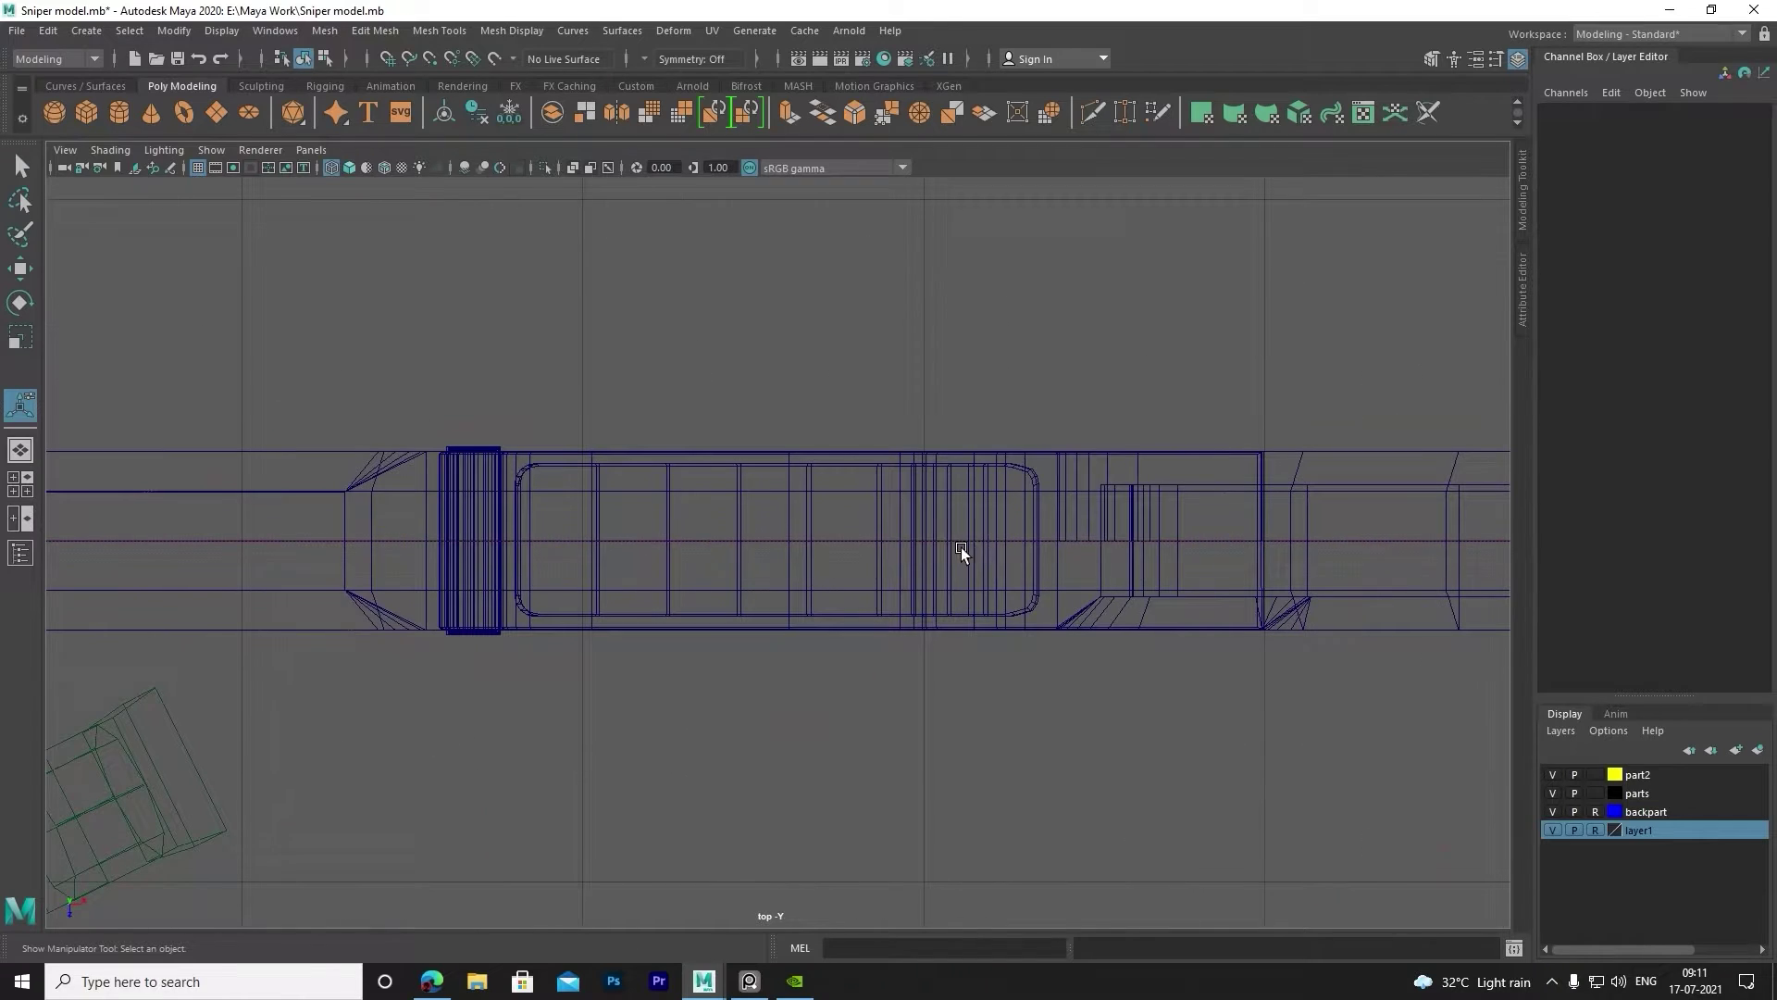
{"action": "left_click", "coordinate": [1102, 614]}
{"action": "right_click", "coordinate": [819, 524]}
{"action": "scroll", "coordinate": [818, 524], "scroll_direction": "down", "scroll_amount": 5}
{"action": "mouse_move", "coordinate": [413, 483]}
{"action": "left_mouse_down"}
{"action": "mouse_move", "coordinate": [568, 543]}
{"action": "mouse_move", "coordinate": [898, 555]}
{"action": "left_mouse_up"}
{"action": "left_click_drag", "start_coordinate": [1062, 556], "coordinate": [1109, 569]}
{"action": "scroll", "coordinate": [1109, 569], "scroll_direction": "up", "scroll_amount": 3}
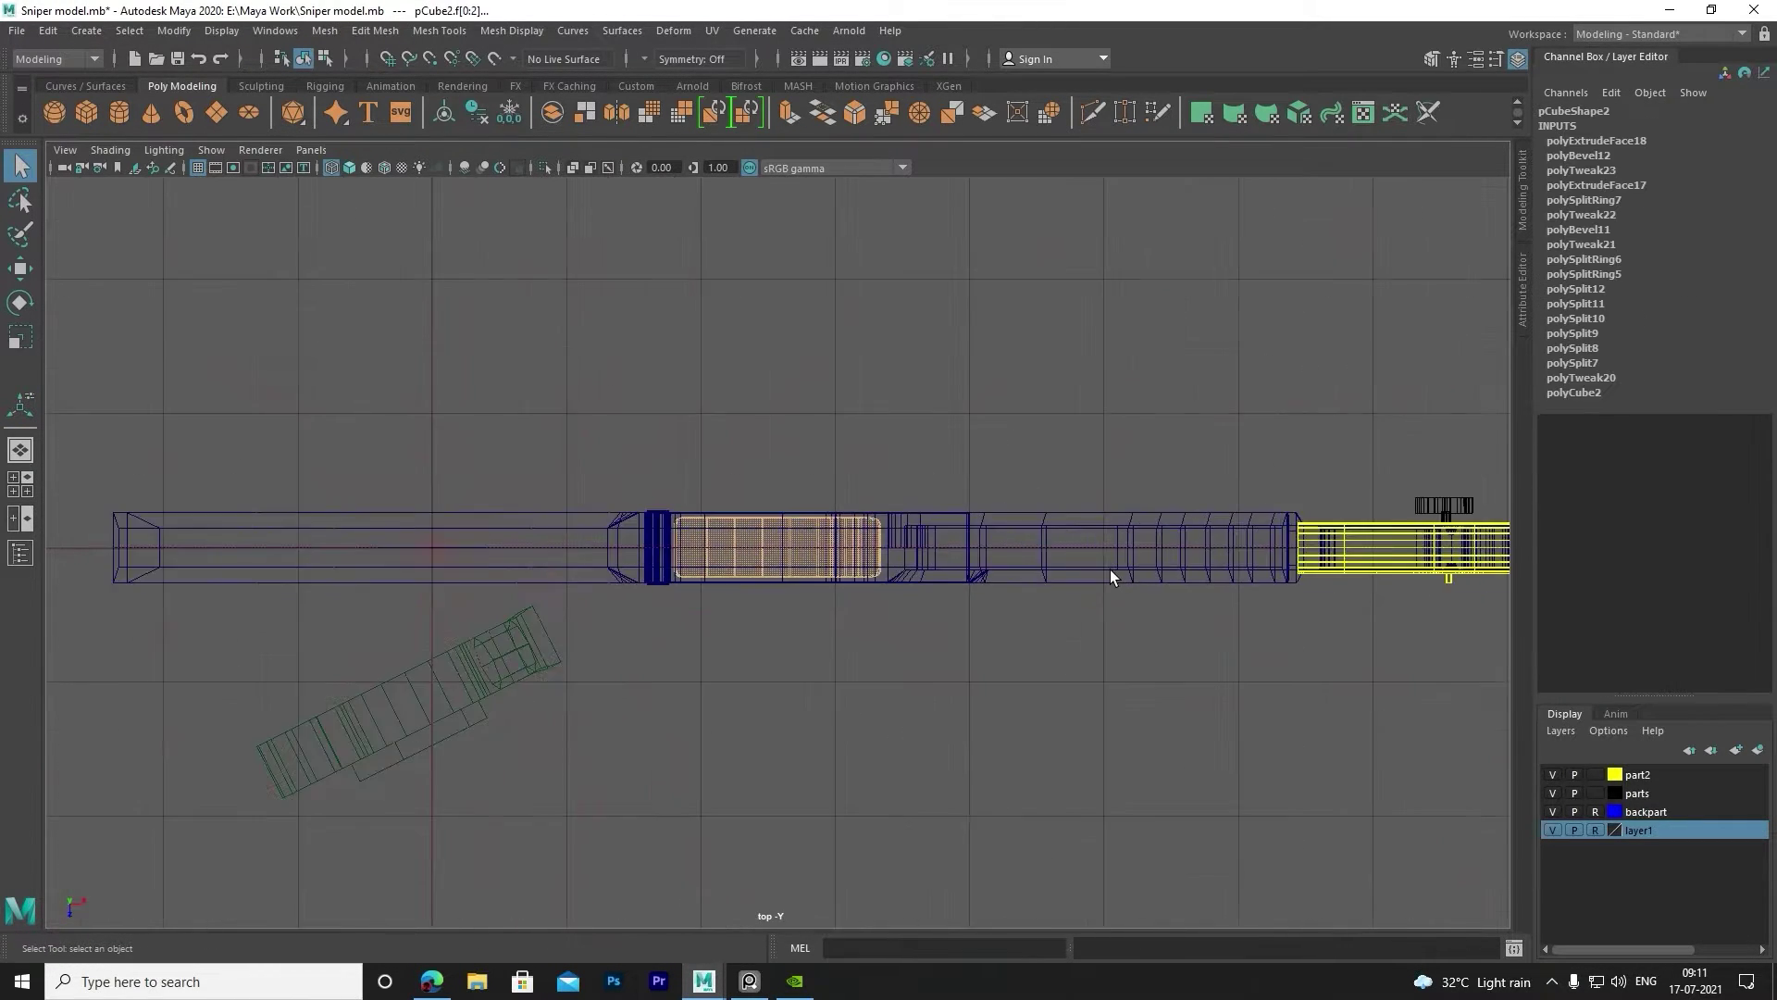
{"action": "scroll", "coordinate": [646, 537], "scroll_direction": "up", "scroll_amount": 3}
Box-select the stock's faces in the top view, then orbit the perspective view.
{"action": "left_click", "coordinate": [837, 493]}
{"action": "right_click", "coordinate": [828, 472]}
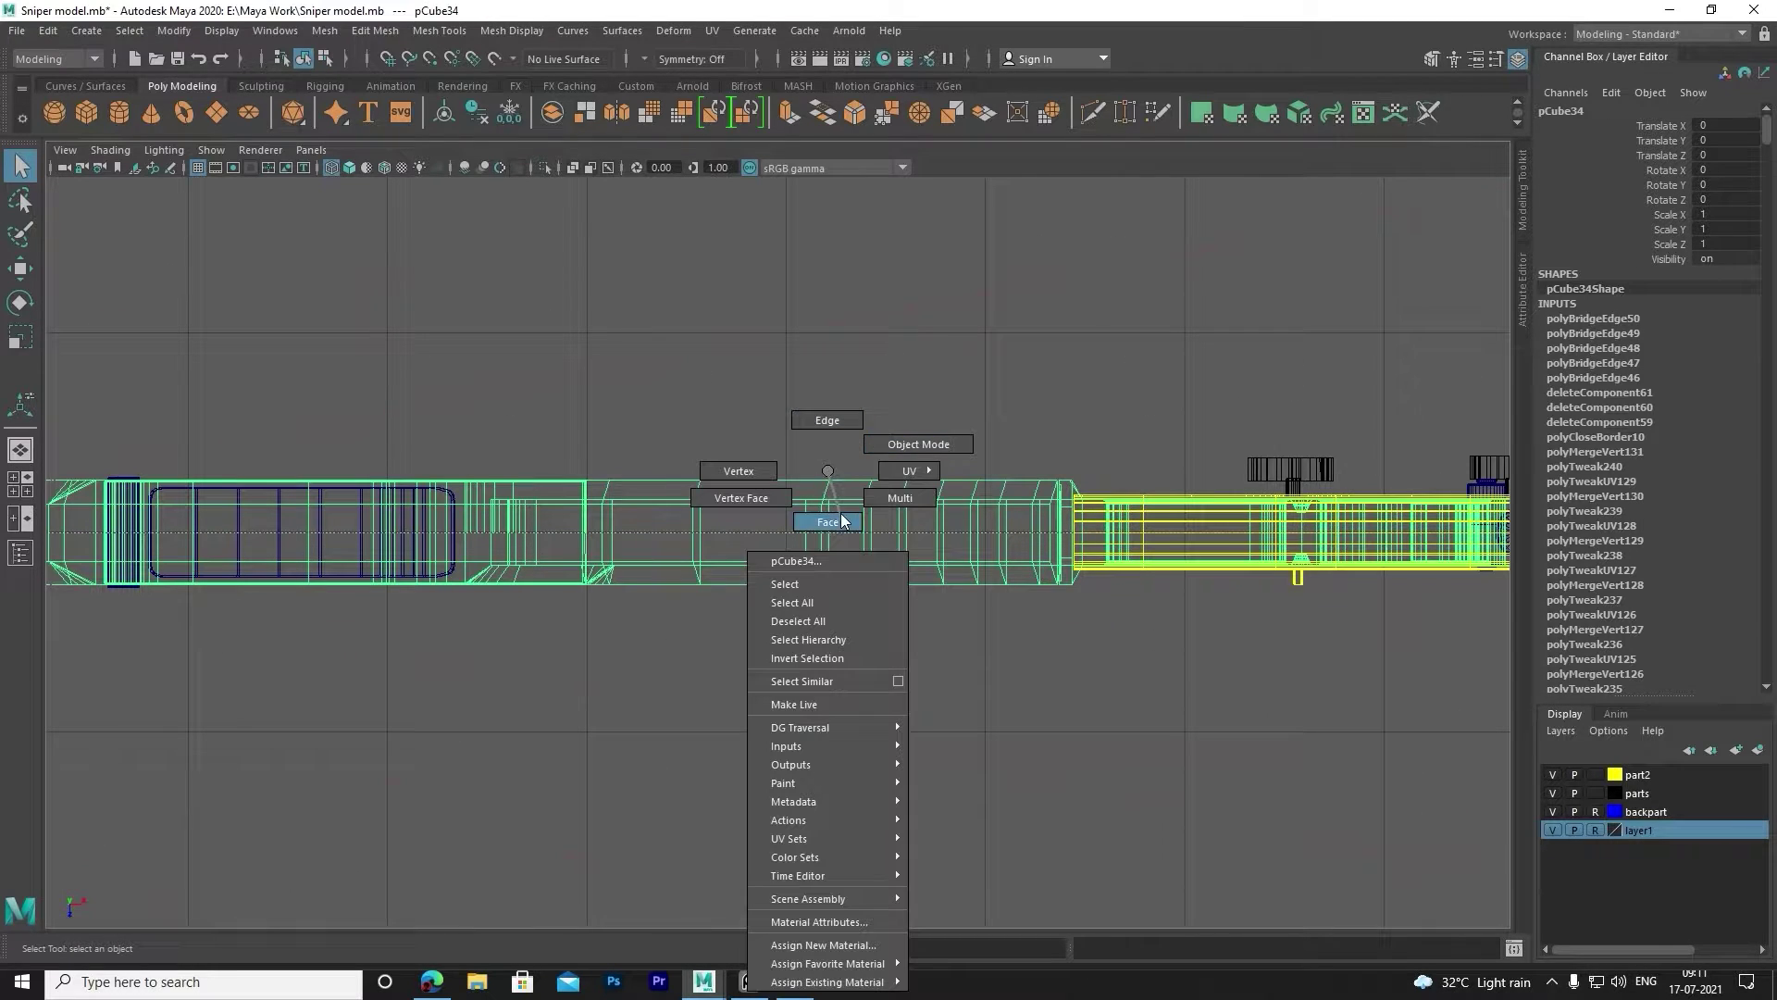
{"action": "left_click", "coordinate": [828, 521]}
{"action": "scroll", "coordinate": [747, 503], "scroll_direction": "down", "scroll_amount": 3}
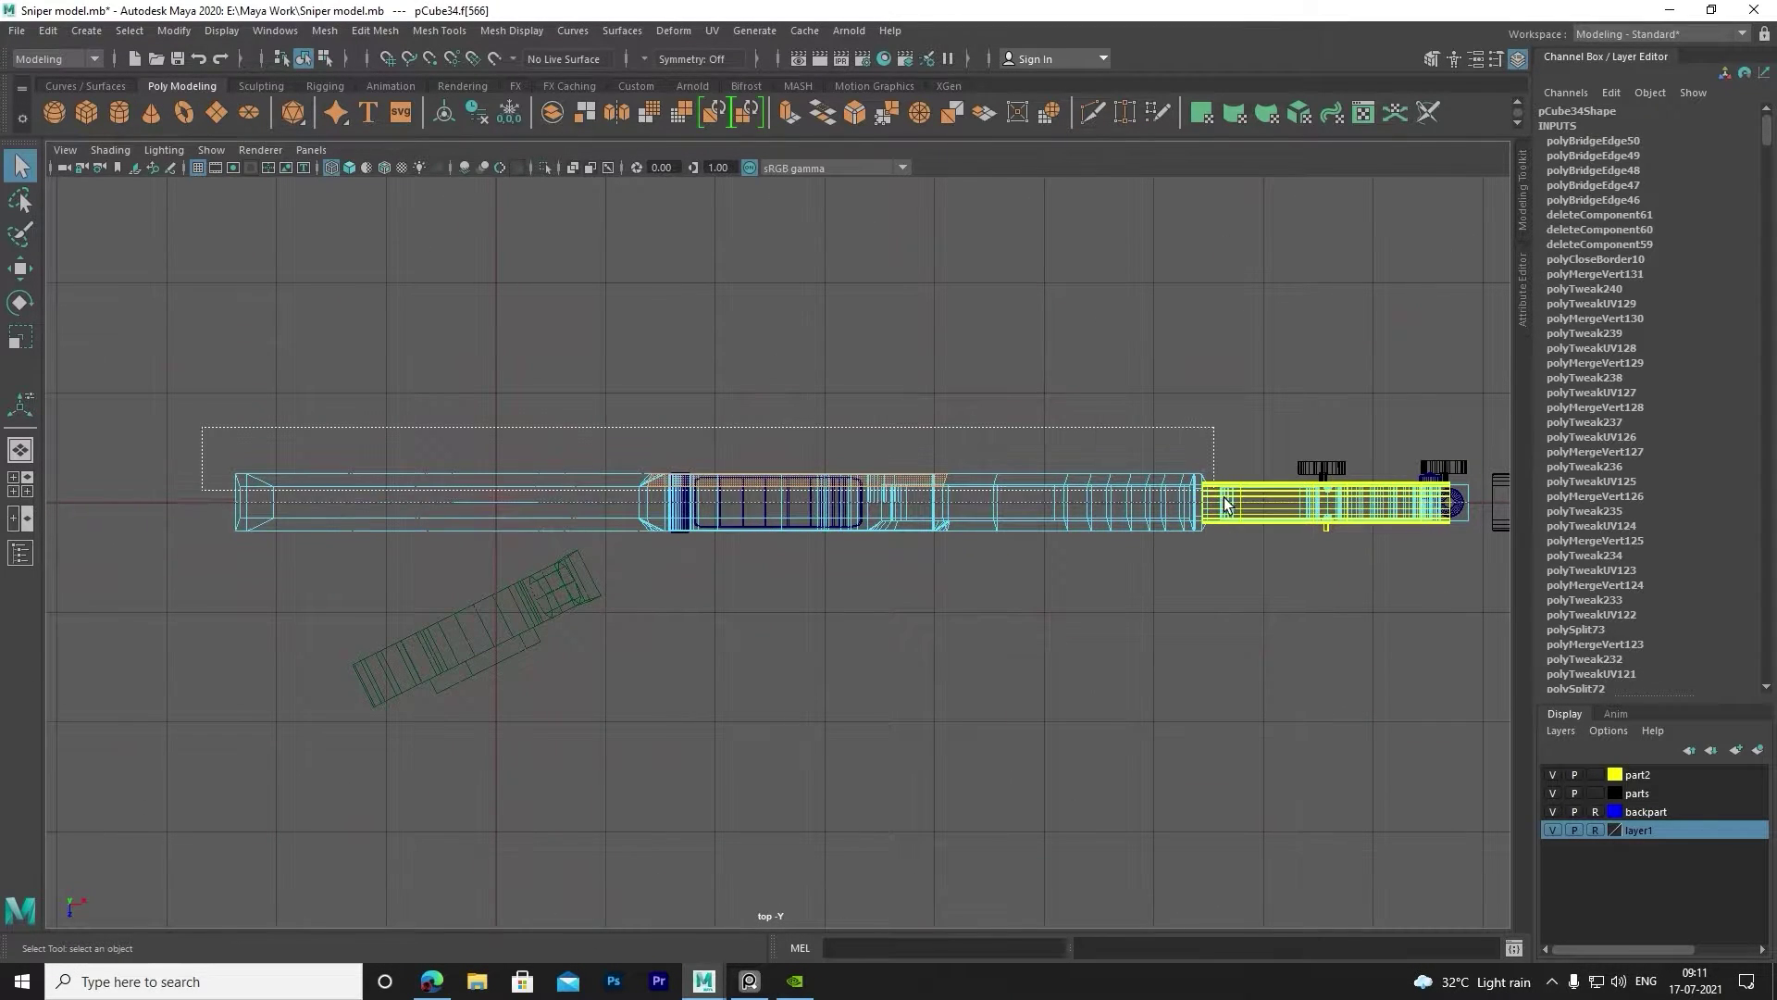
{"action": "left_click_drag", "start_coordinate": [1231, 507], "coordinate": [1232, 507]}
{"action": "scroll", "coordinate": [413, 498], "scroll_direction": "up", "scroll_amount": 3}
{"action": "scroll", "coordinate": [412, 498], "scroll_direction": "up", "scroll_amount": 3}
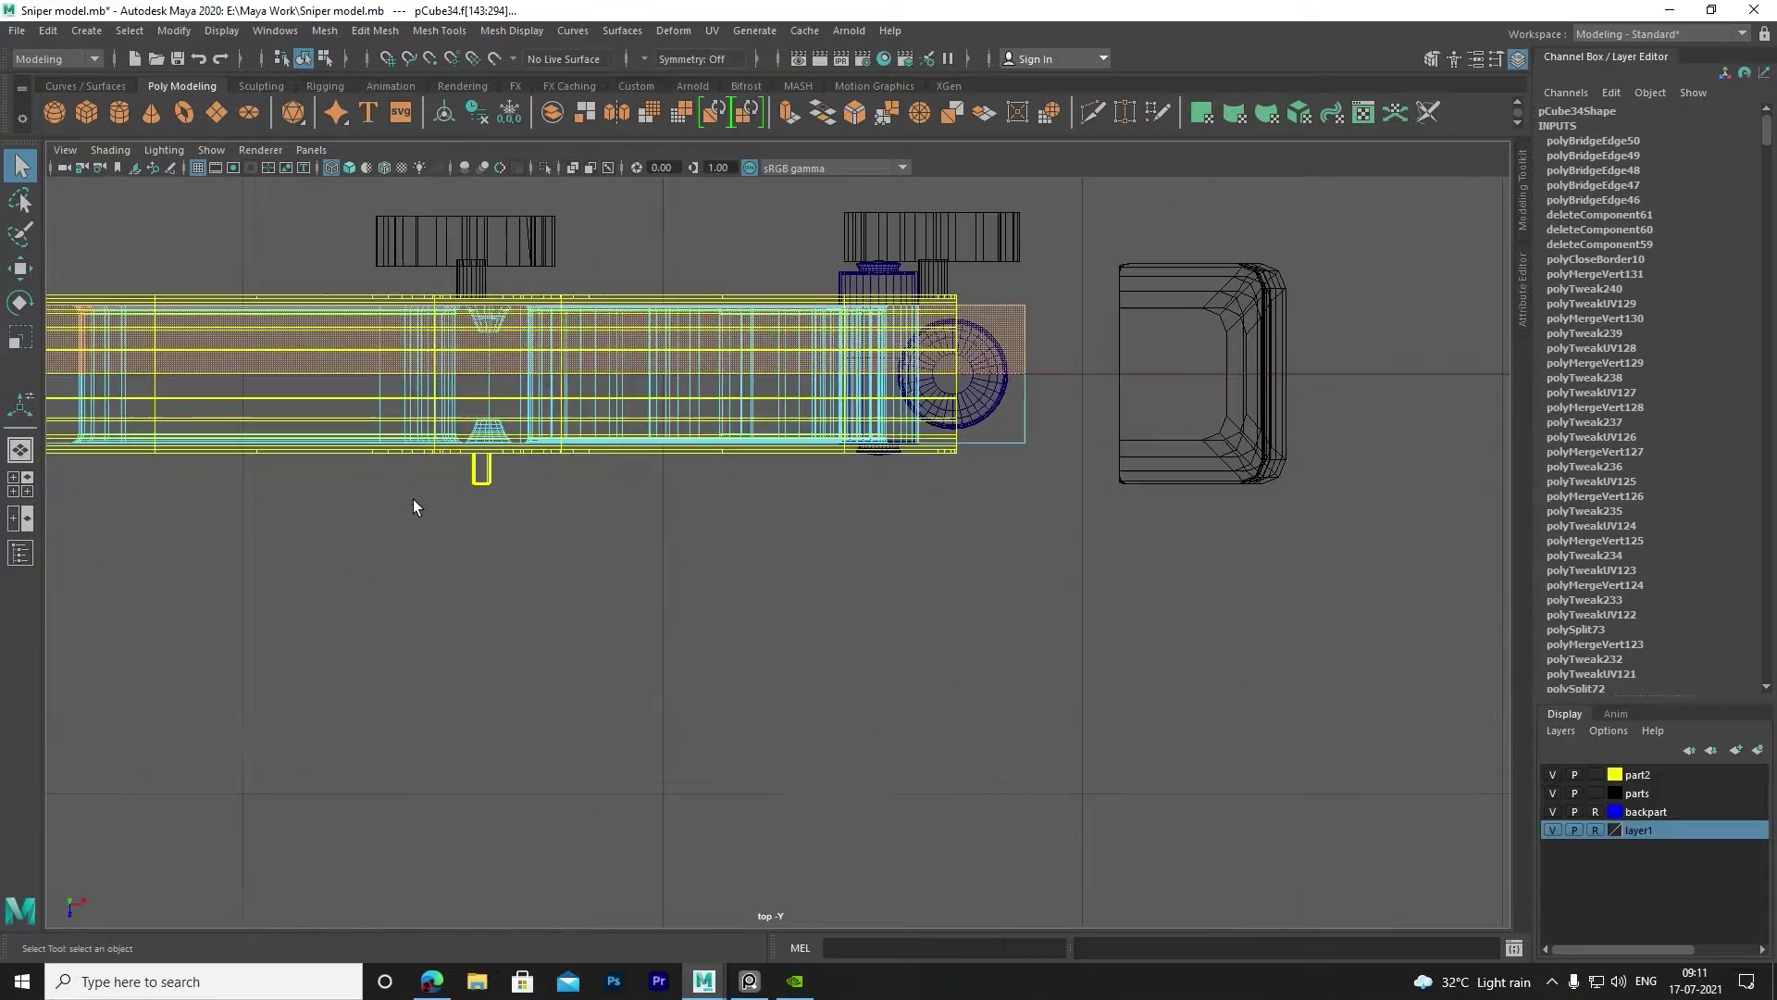
{"action": "key", "text": "space"}
{"action": "key", "text": "space"}
{"action": "left_click_drag", "start_coordinate": [903, 415], "coordinate": [753, 566], "text": "alt"}
{"action": "mouse_move", "coordinate": [730, 481]}
{"action": "left_mouse_down", "text": "alt"}
{"action": "mouse_move", "coordinate": [706, 484]}
{"action": "mouse_move", "coordinate": [869, 484]}
{"action": "mouse_move", "coordinate": [622, 456]}
{"action": "left_mouse_up", "text": "alt"}
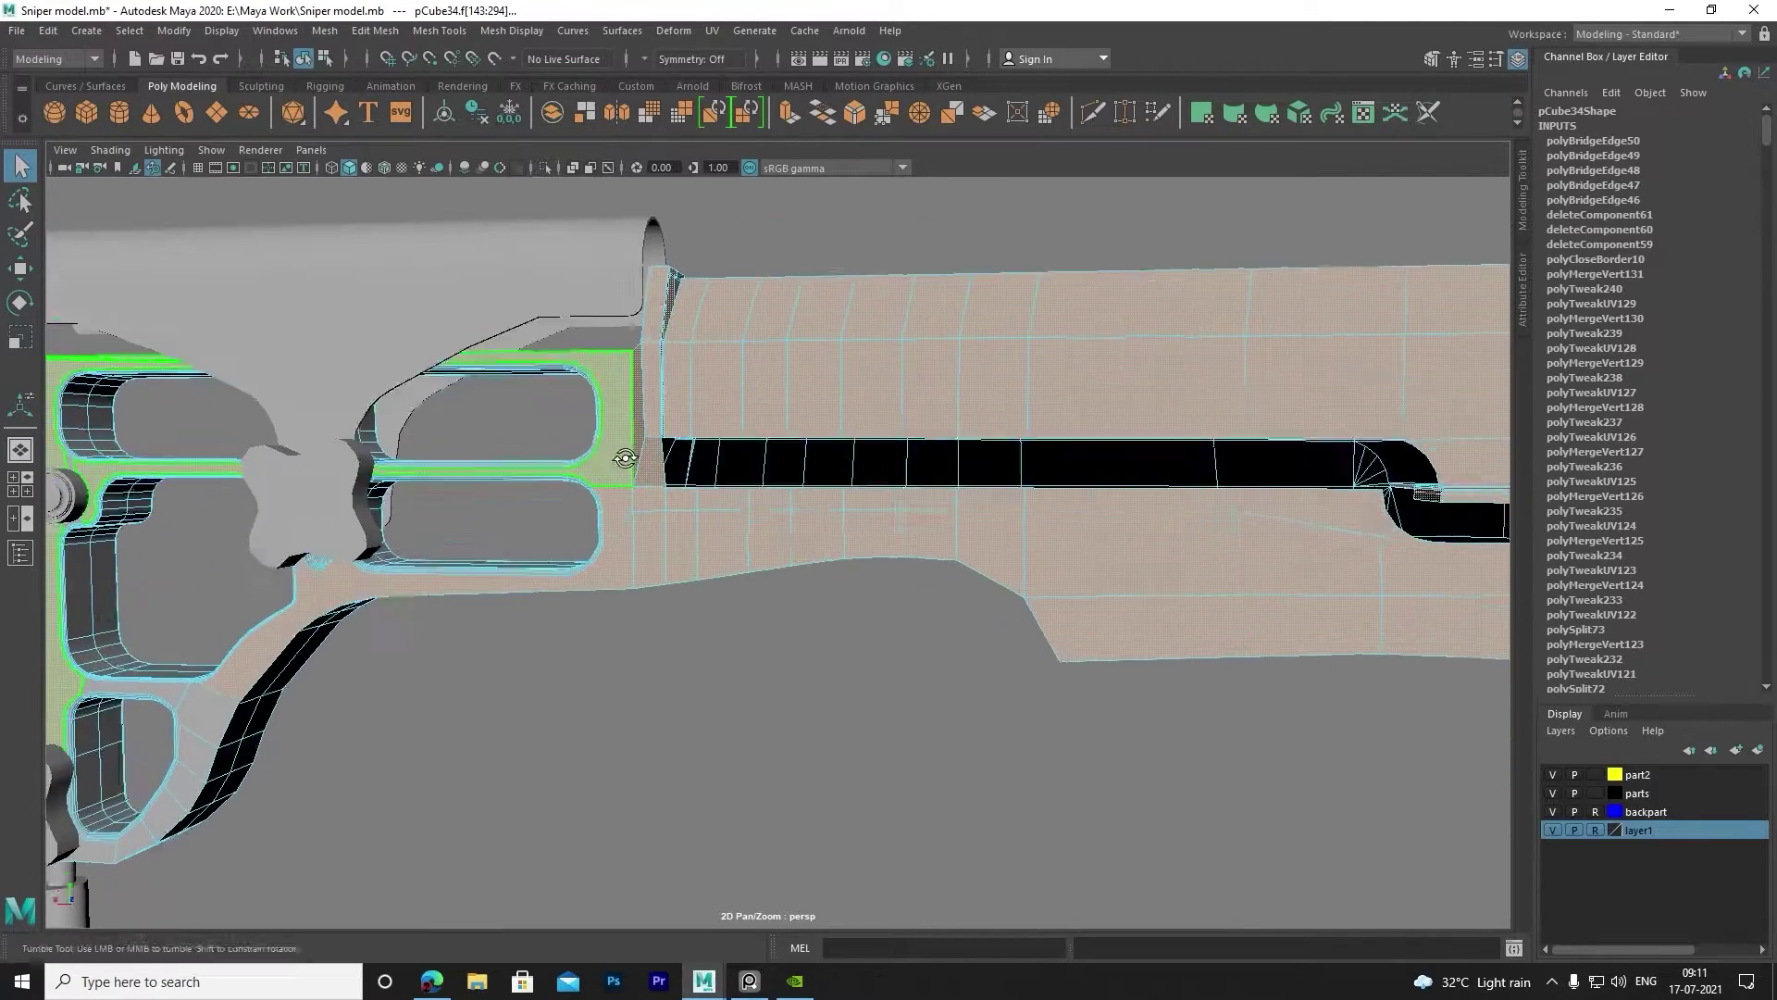
Zoom out on the whole stock, then move in close around its inset panels.
{"action": "scroll", "coordinate": [825, 582], "scroll_direction": "up", "scroll_amount": 2}
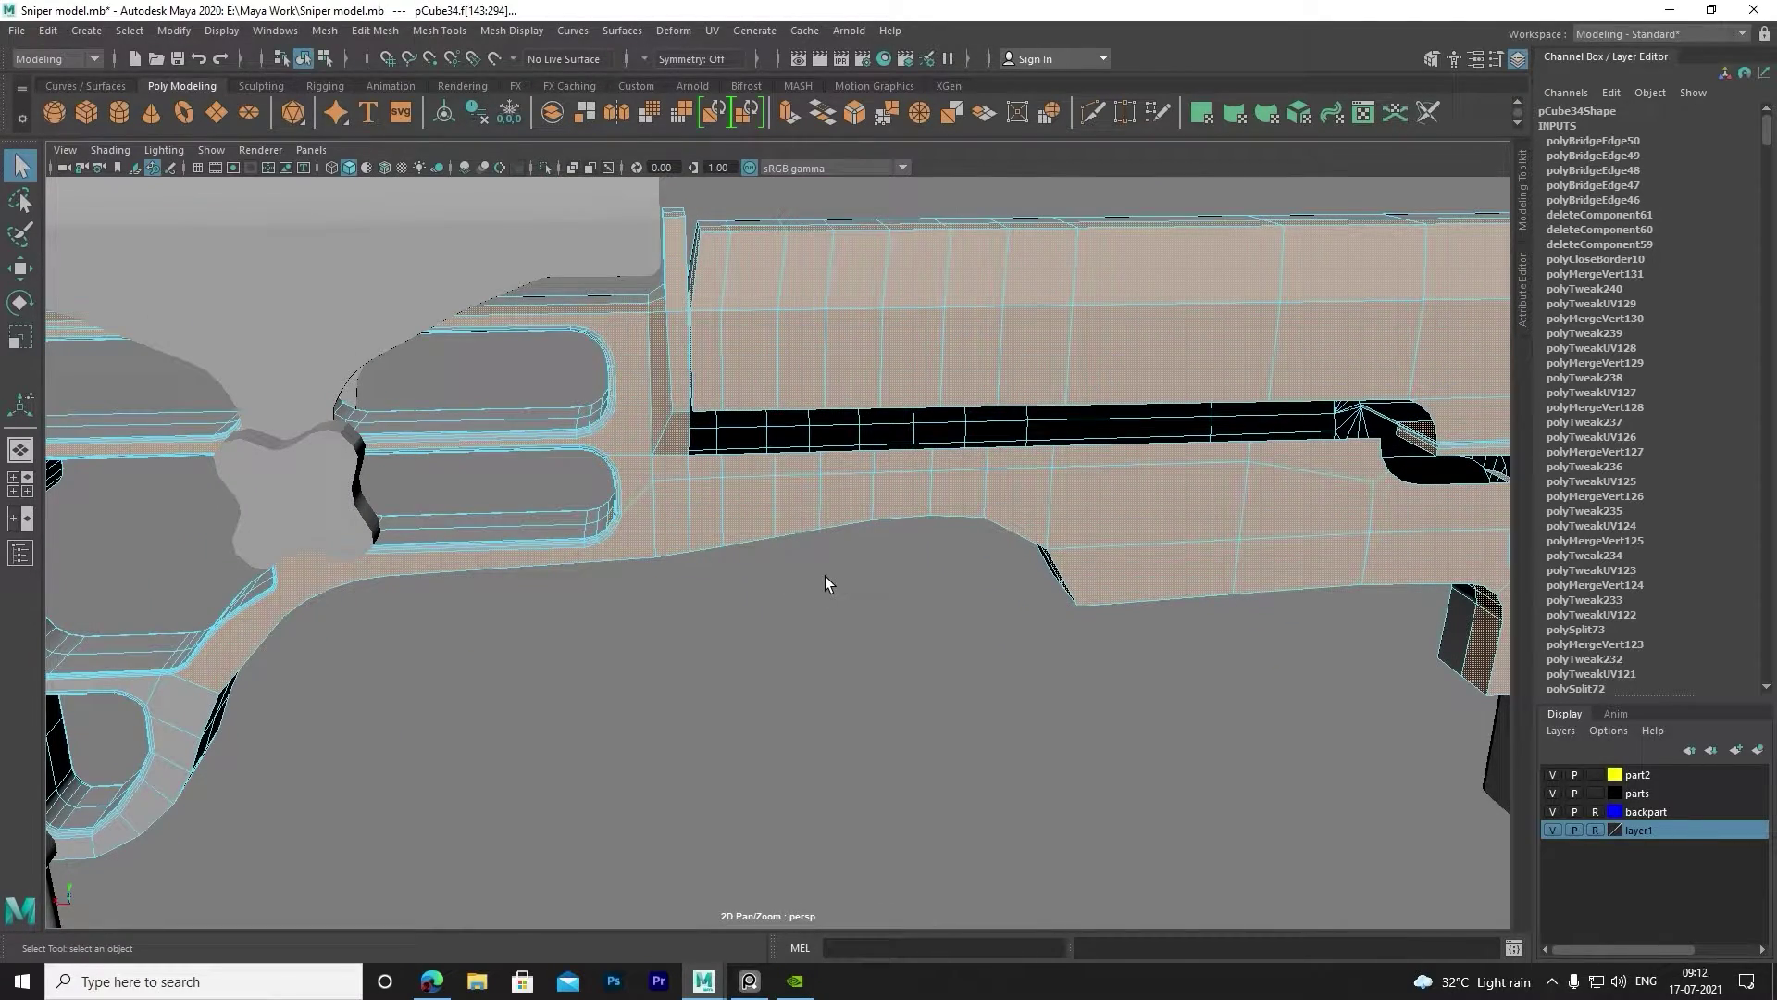
{"action": "left_click_drag", "start_coordinate": [825, 576], "coordinate": [470, 387], "text": "ctrl+alt"}
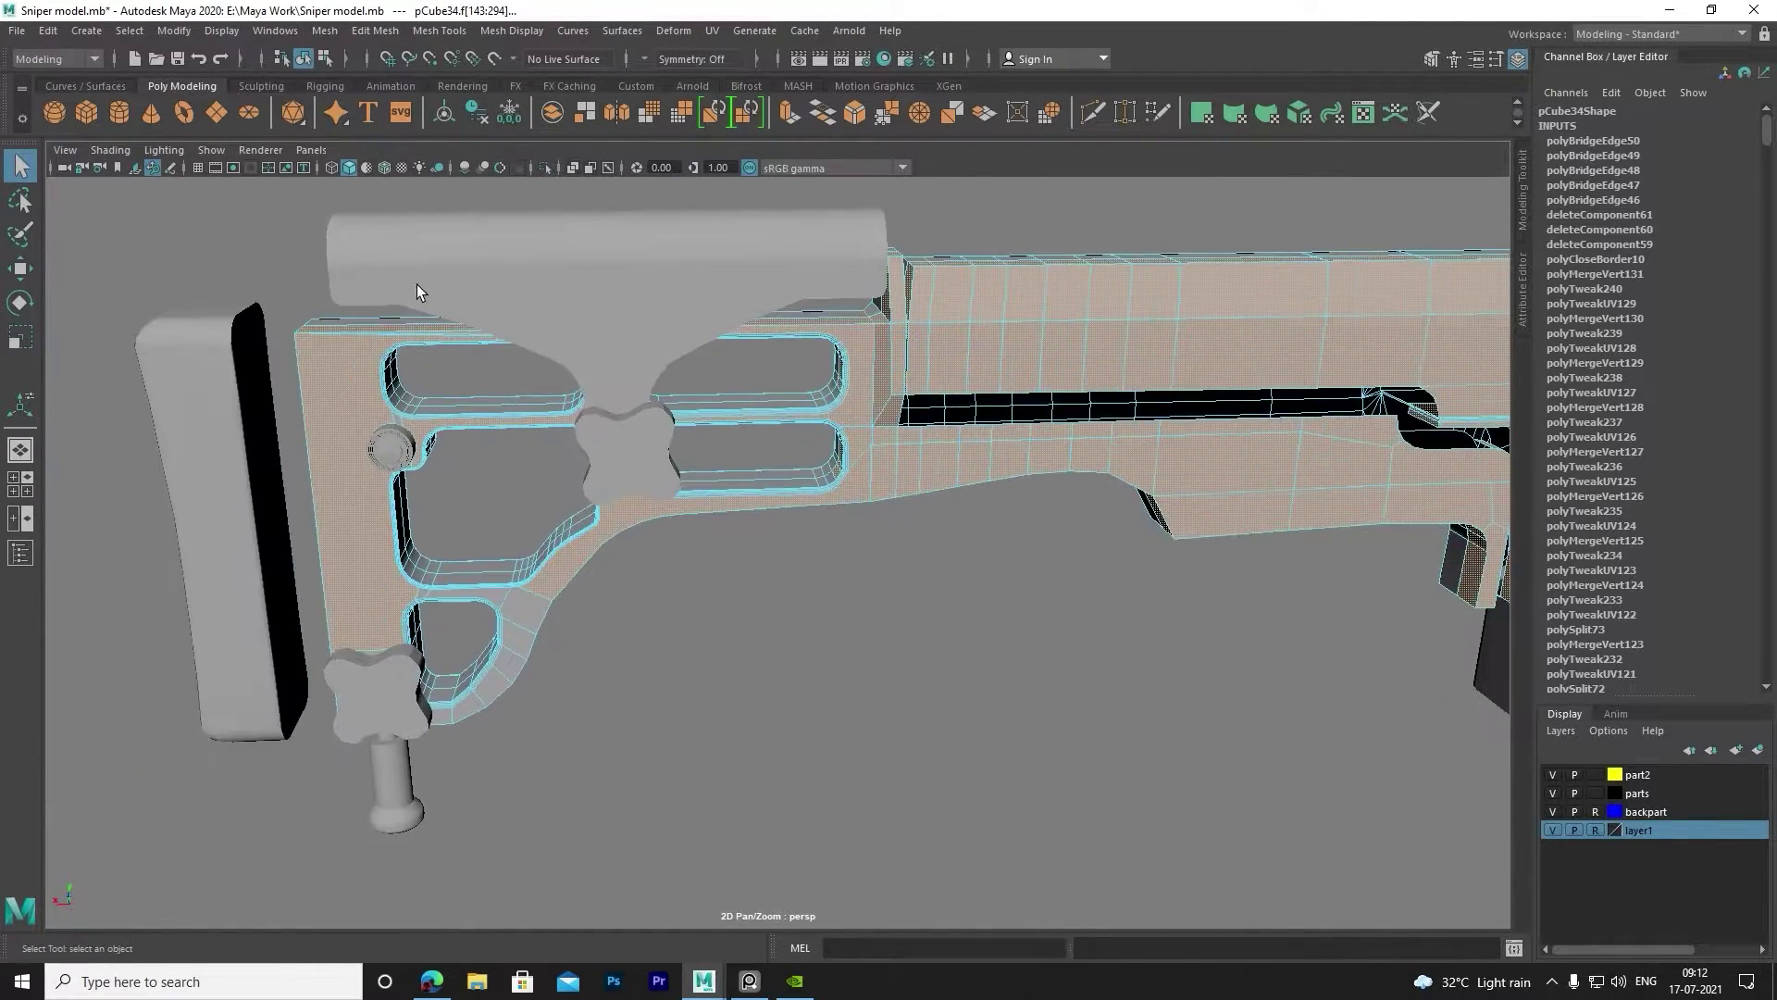
{"action": "mouse_move", "coordinate": [337, 233]}
{"action": "left_mouse_down", "text": "ctrl+alt"}
{"action": "mouse_move", "coordinate": [833, 625]}
{"action": "mouse_move", "coordinate": [870, 736]}
{"action": "left_mouse_up", "text": "ctrl+alt"}
{"action": "mouse_move", "coordinate": [947, 568]}
{"action": "left_mouse_down", "text": "alt"}
{"action": "mouse_move", "coordinate": [953, 524]}
{"action": "mouse_move", "coordinate": [279, 585]}
{"action": "mouse_move", "coordinate": [533, 430]}
{"action": "mouse_move", "coordinate": [373, 500]}
{"action": "mouse_move", "coordinate": [544, 439]}
{"action": "mouse_move", "coordinate": [592, 376]}
{"action": "left_mouse_up", "text": "alt"}
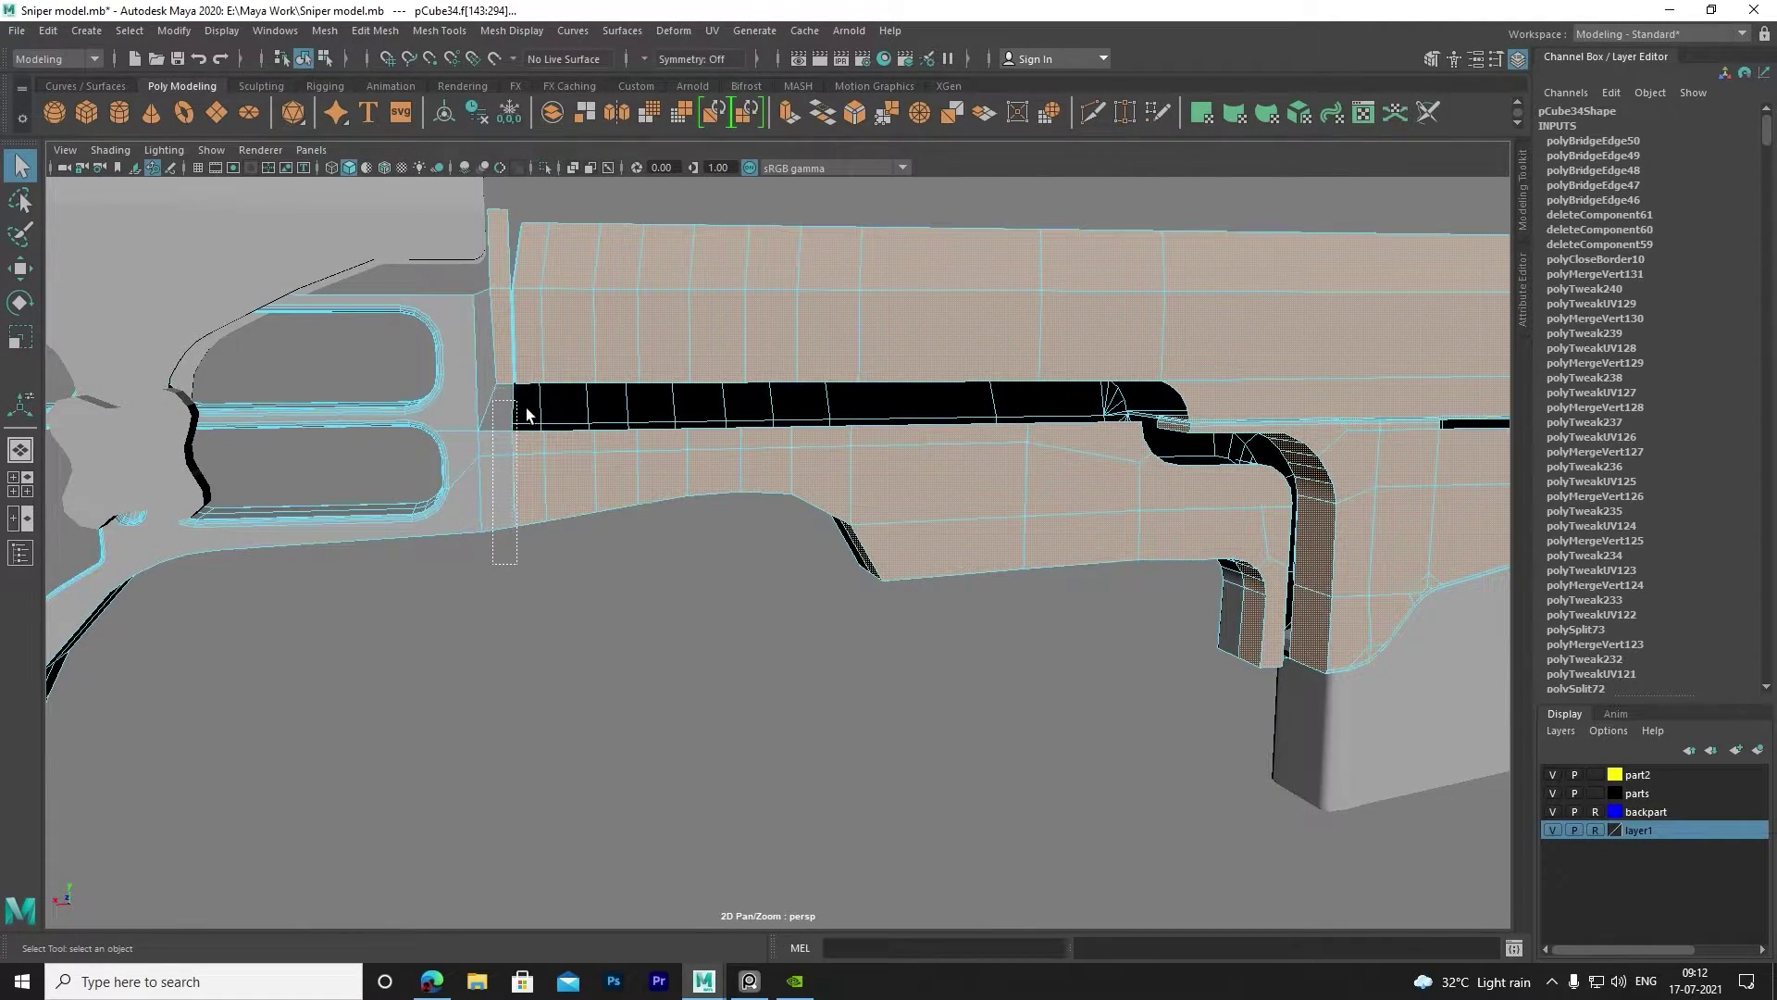
{"action": "left_click_drag", "start_coordinate": [520, 428], "coordinate": [449, 436], "text": "alt"}
{"action": "scroll", "coordinate": [357, 359], "scroll_direction": "up", "scroll_amount": 3}
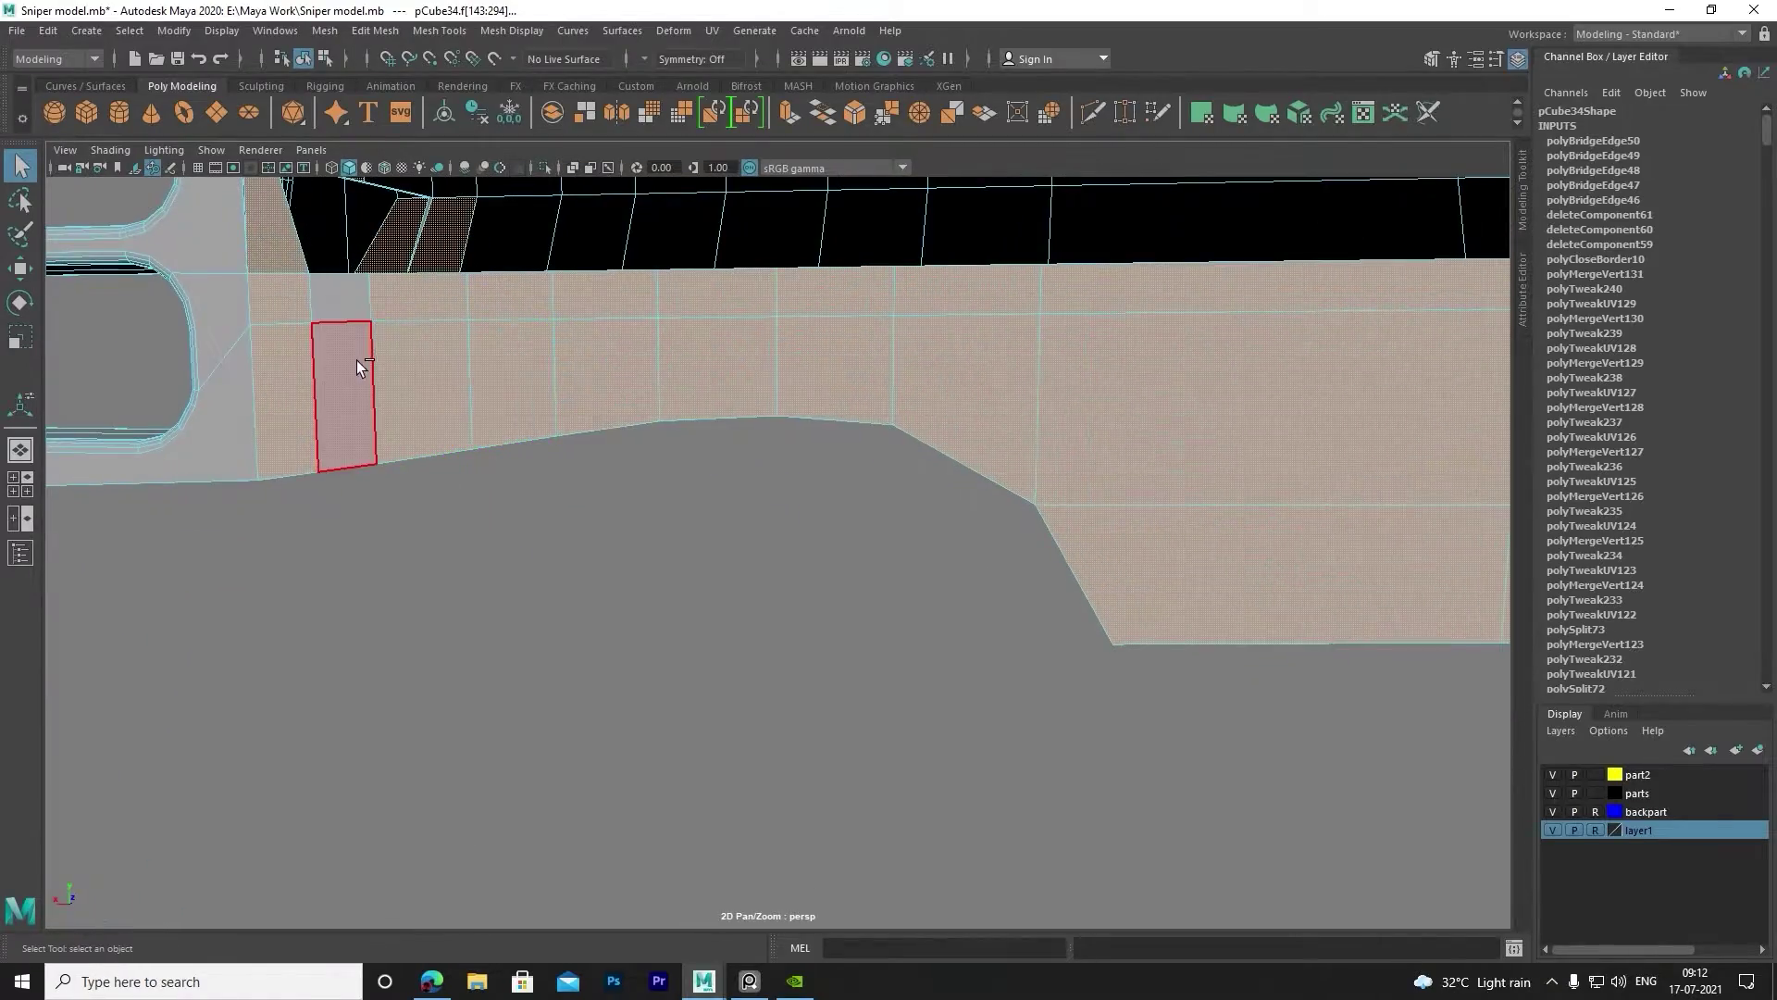
{"action": "left_click_drag", "start_coordinate": [349, 378], "coordinate": [452, 440], "text": "alt"}
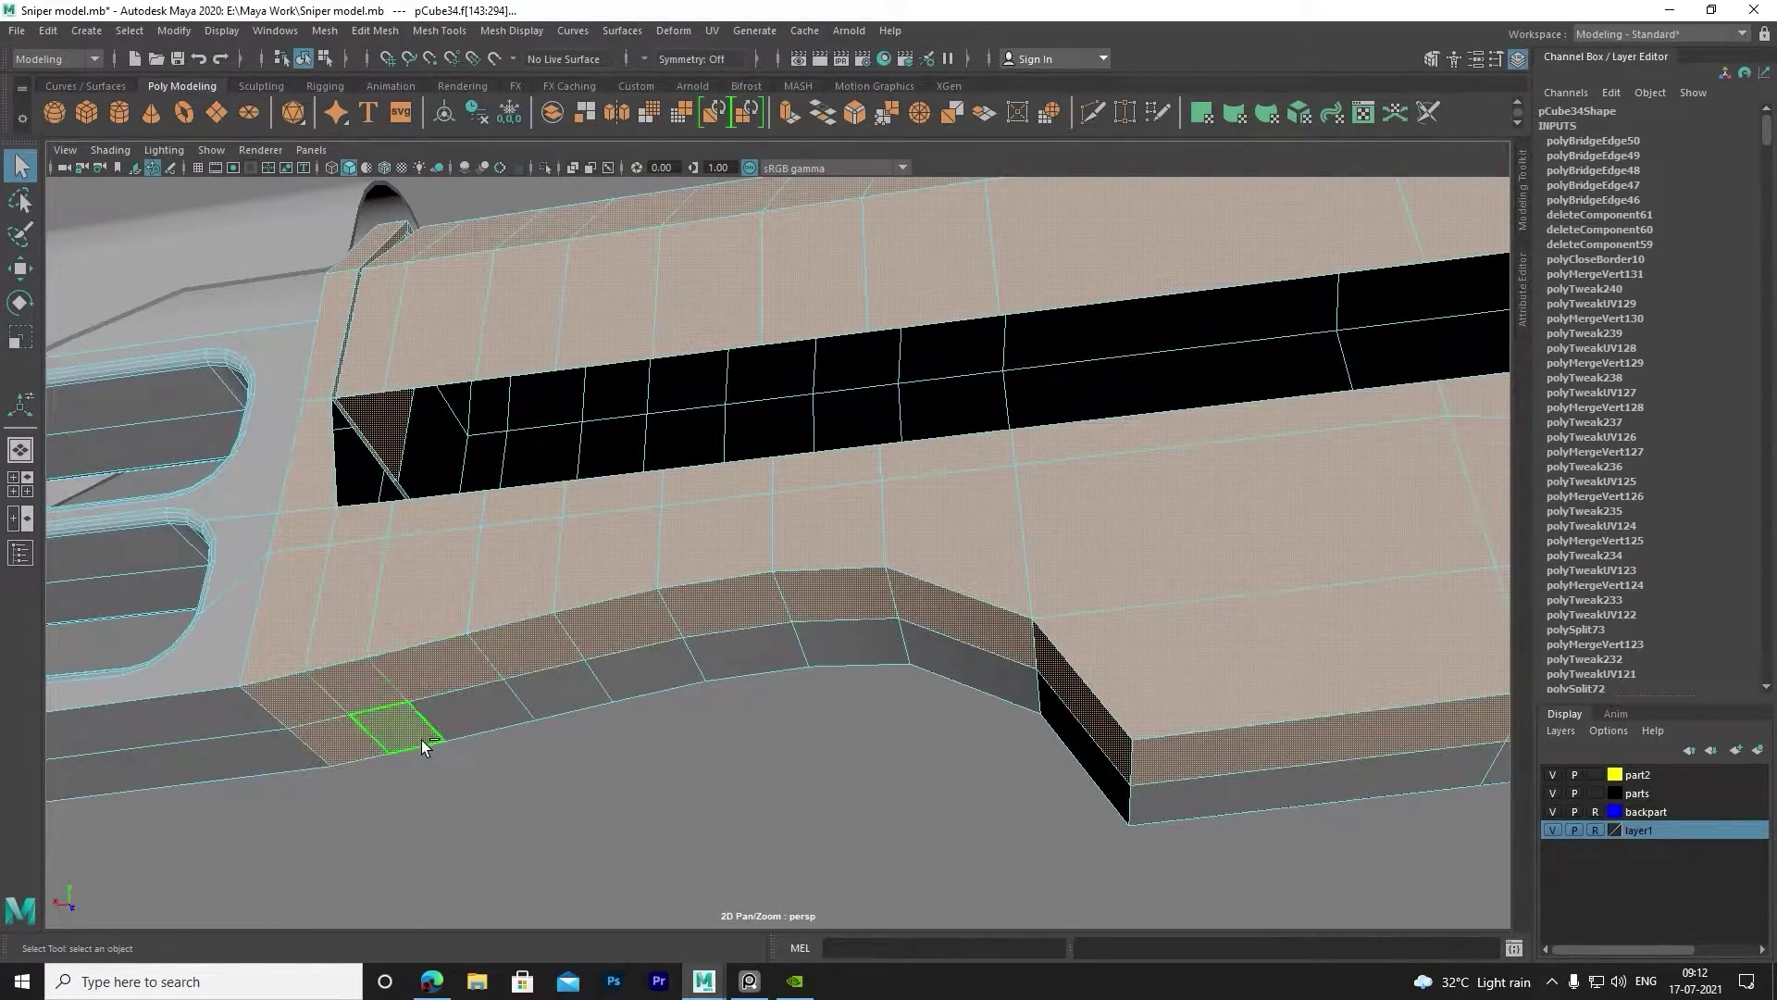
{"action": "mouse_move", "coordinate": [421, 740]}
{"action": "left_mouse_down", "text": "alt"}
{"action": "mouse_move", "coordinate": [758, 694]}
{"action": "mouse_move", "coordinate": [1091, 686]}
{"action": "mouse_move", "coordinate": [779, 581]}
{"action": "mouse_move", "coordinate": [713, 583]}
{"action": "mouse_move", "coordinate": [666, 667]}
{"action": "mouse_move", "coordinate": [774, 623]}
{"action": "mouse_move", "coordinate": [883, 665]}
{"action": "mouse_move", "coordinate": [834, 610]}
{"action": "mouse_move", "coordinate": [675, 627]}
{"action": "mouse_move", "coordinate": [682, 662]}
{"action": "mouse_move", "coordinate": [852, 578]}
{"action": "mouse_move", "coordinate": [704, 646]}
{"action": "mouse_move", "coordinate": [725, 618]}
{"action": "mouse_move", "coordinate": [502, 639]}
{"action": "mouse_move", "coordinate": [576, 555]}
{"action": "left_mouse_up", "text": "alt"}
Tumble along the stock's side panel, restoring and then clearing the face selection.
{"action": "right_click_drag", "start_coordinate": [576, 555], "coordinate": [730, 544], "text": "alt"}
{"action": "mouse_move", "coordinate": [730, 545]}
{"action": "middle_mouse_down", "text": "alt"}
{"action": "mouse_move", "coordinate": [647, 465]}
{"action": "mouse_move", "coordinate": [668, 525]}
{"action": "middle_mouse_up", "text": "alt"}
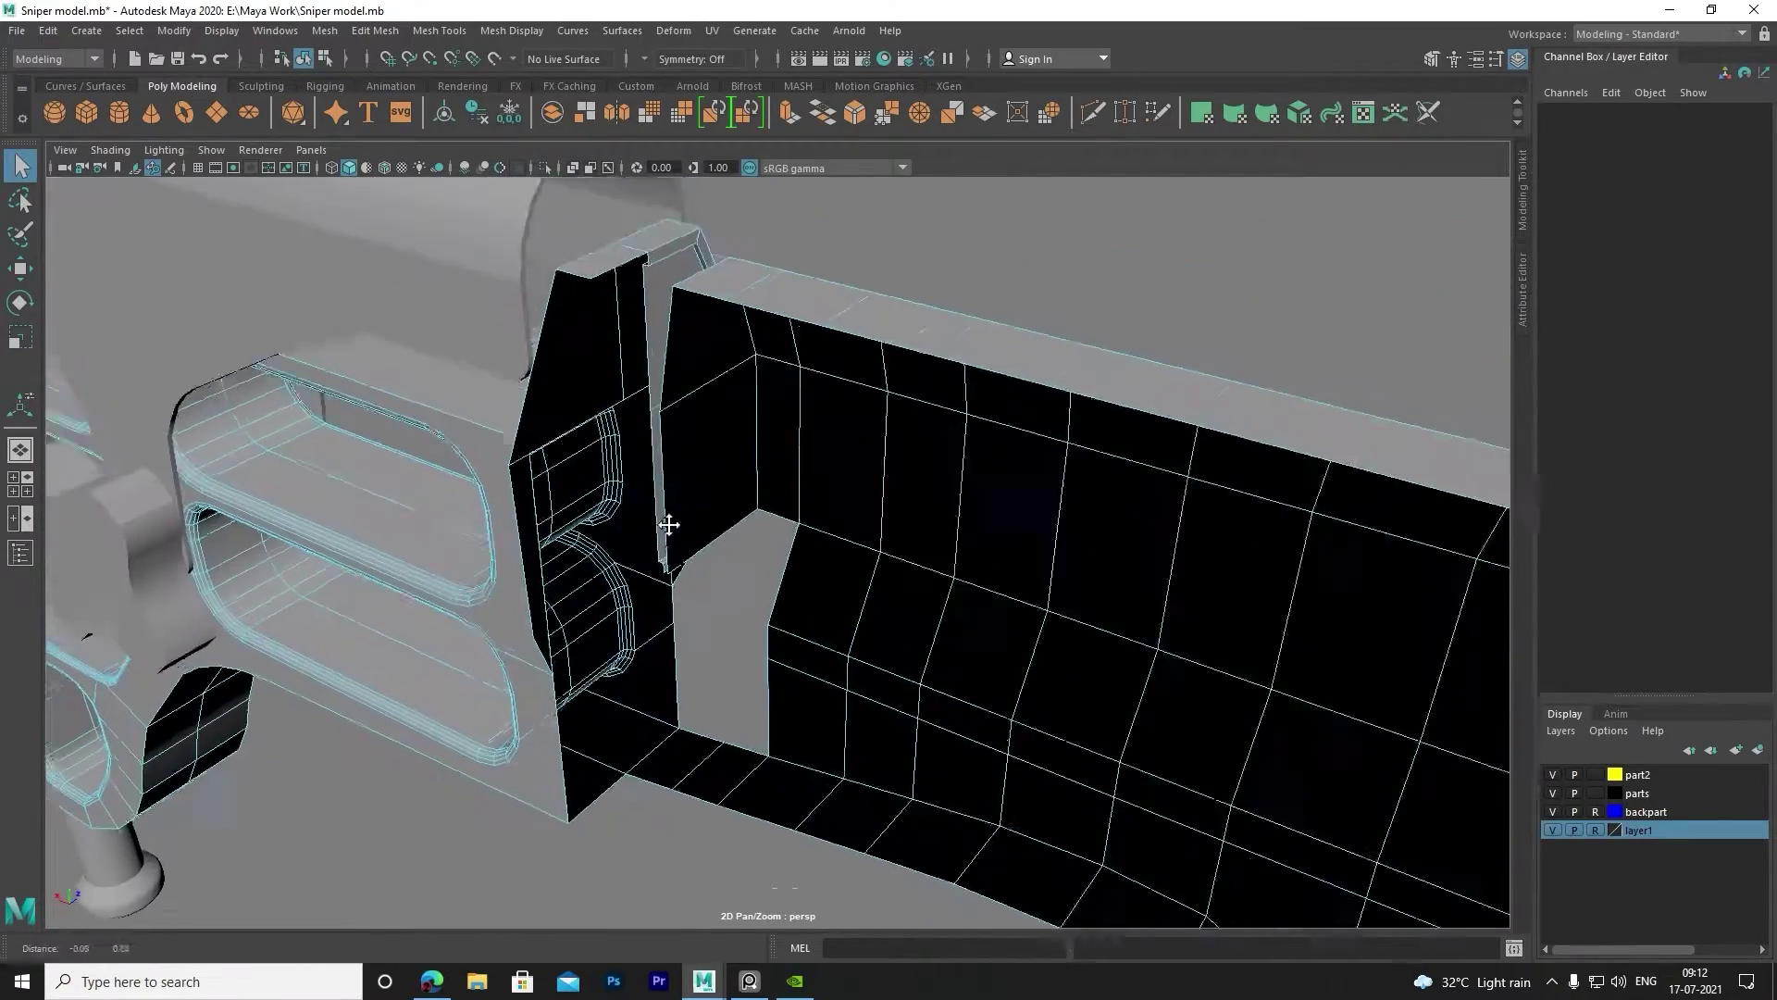
{"action": "key", "text": "ctrl+z"}
{"action": "mouse_move", "coordinate": [668, 525]}
{"action": "left_mouse_down", "text": "alt"}
{"action": "mouse_move", "coordinate": [661, 447]}
{"action": "mouse_move", "coordinate": [698, 486]}
{"action": "mouse_move", "coordinate": [565, 387]}
{"action": "mouse_move", "coordinate": [574, 519]}
{"action": "mouse_move", "coordinate": [488, 660]}
{"action": "mouse_move", "coordinate": [587, 738]}
{"action": "mouse_move", "coordinate": [609, 540]}
{"action": "mouse_move", "coordinate": [549, 626]}
{"action": "mouse_move", "coordinate": [630, 456]}
{"action": "mouse_move", "coordinate": [631, 370]}
{"action": "mouse_move", "coordinate": [715, 425]}
{"action": "mouse_move", "coordinate": [597, 395]}
{"action": "mouse_move", "coordinate": [763, 424]}
{"action": "mouse_move", "coordinate": [336, 365]}
{"action": "left_mouse_up", "text": "alt"}
{"action": "left_click", "coordinate": [598, 394]}
Maximize the top view and box-select faces along the receiver.
{"action": "key", "text": "space"}
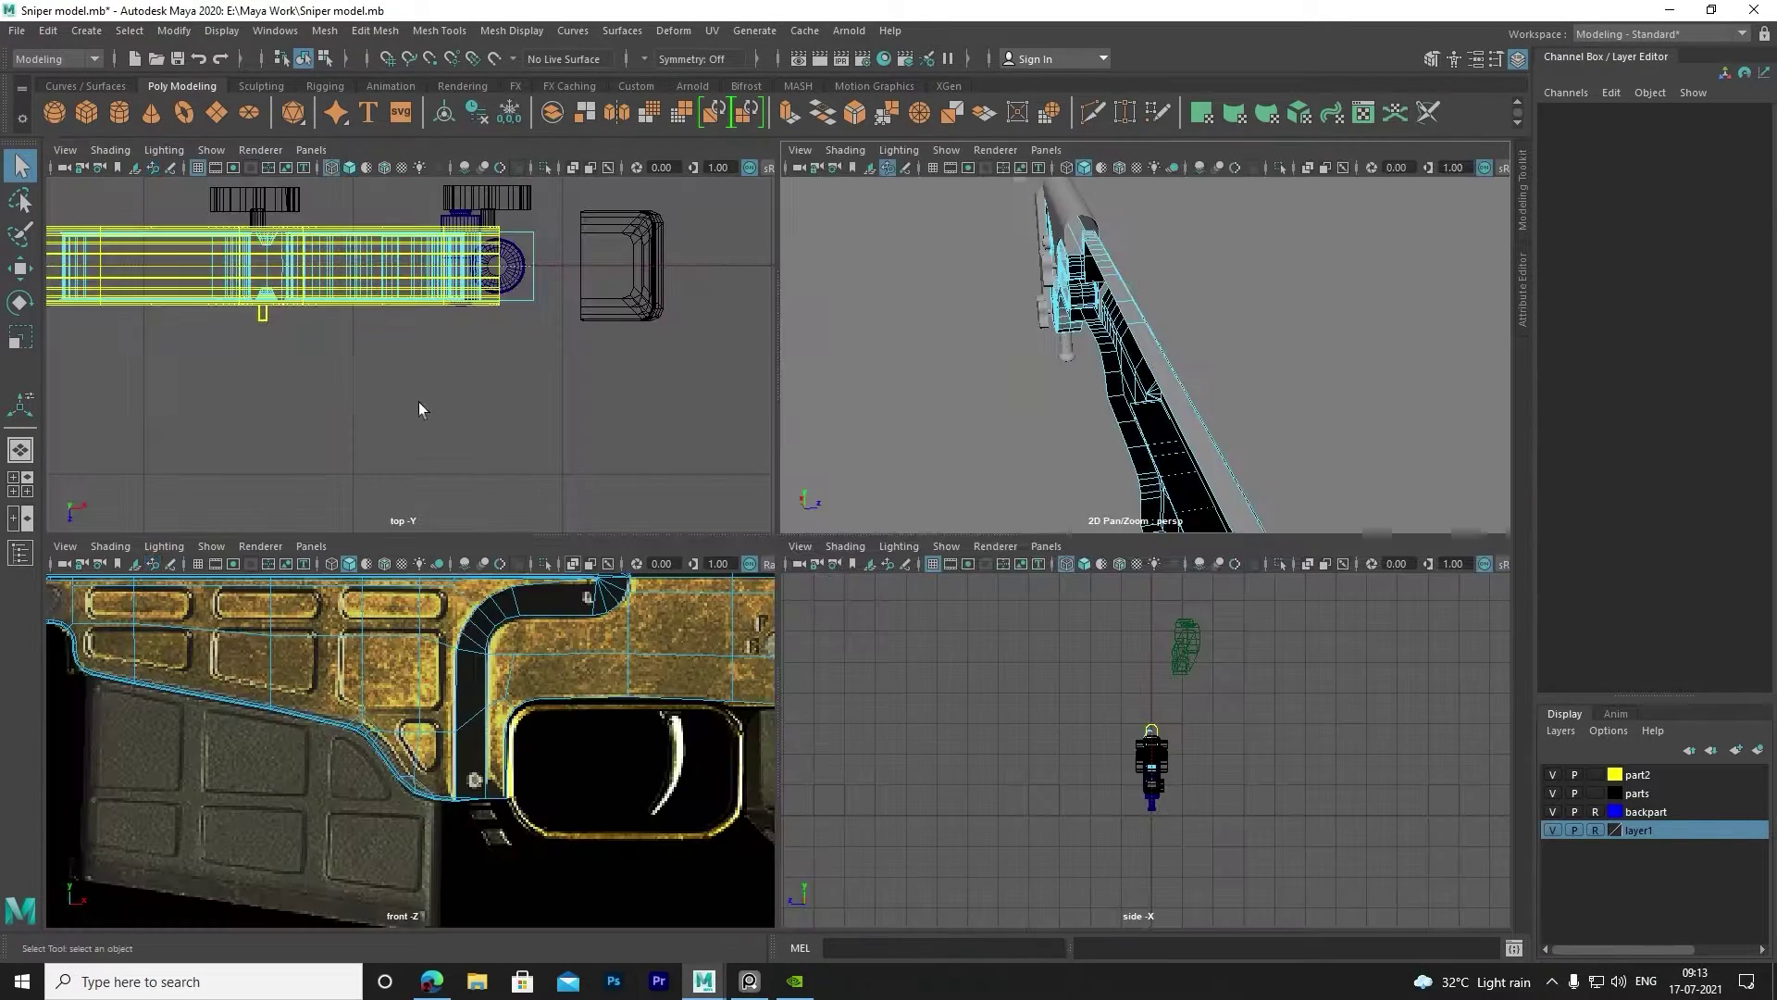
{"action": "key", "text": "space"}
{"action": "left_click_drag", "start_coordinate": [368, 293], "coordinate": [486, 377]}
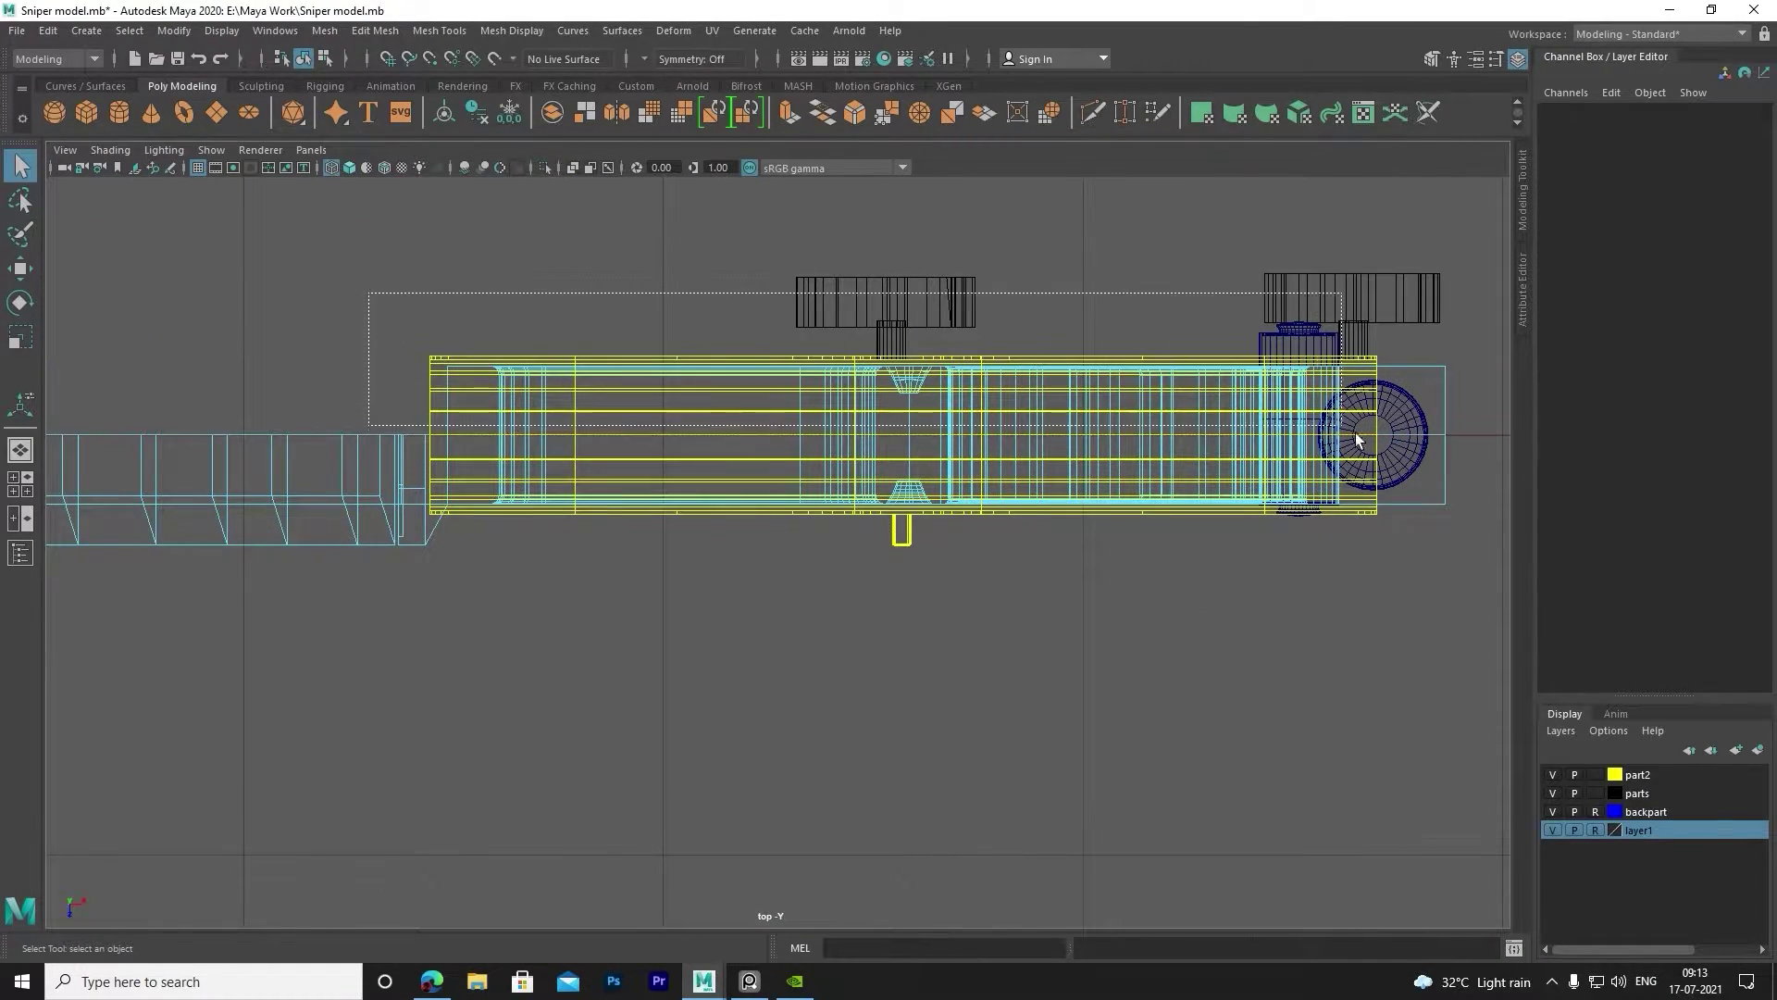
{"action": "left_click_drag", "start_coordinate": [1414, 444], "coordinate": [1417, 434]}
Mirror the whole stock mesh pCube34 from the single perspective view.
{"action": "left_click", "coordinate": [1417, 434]}
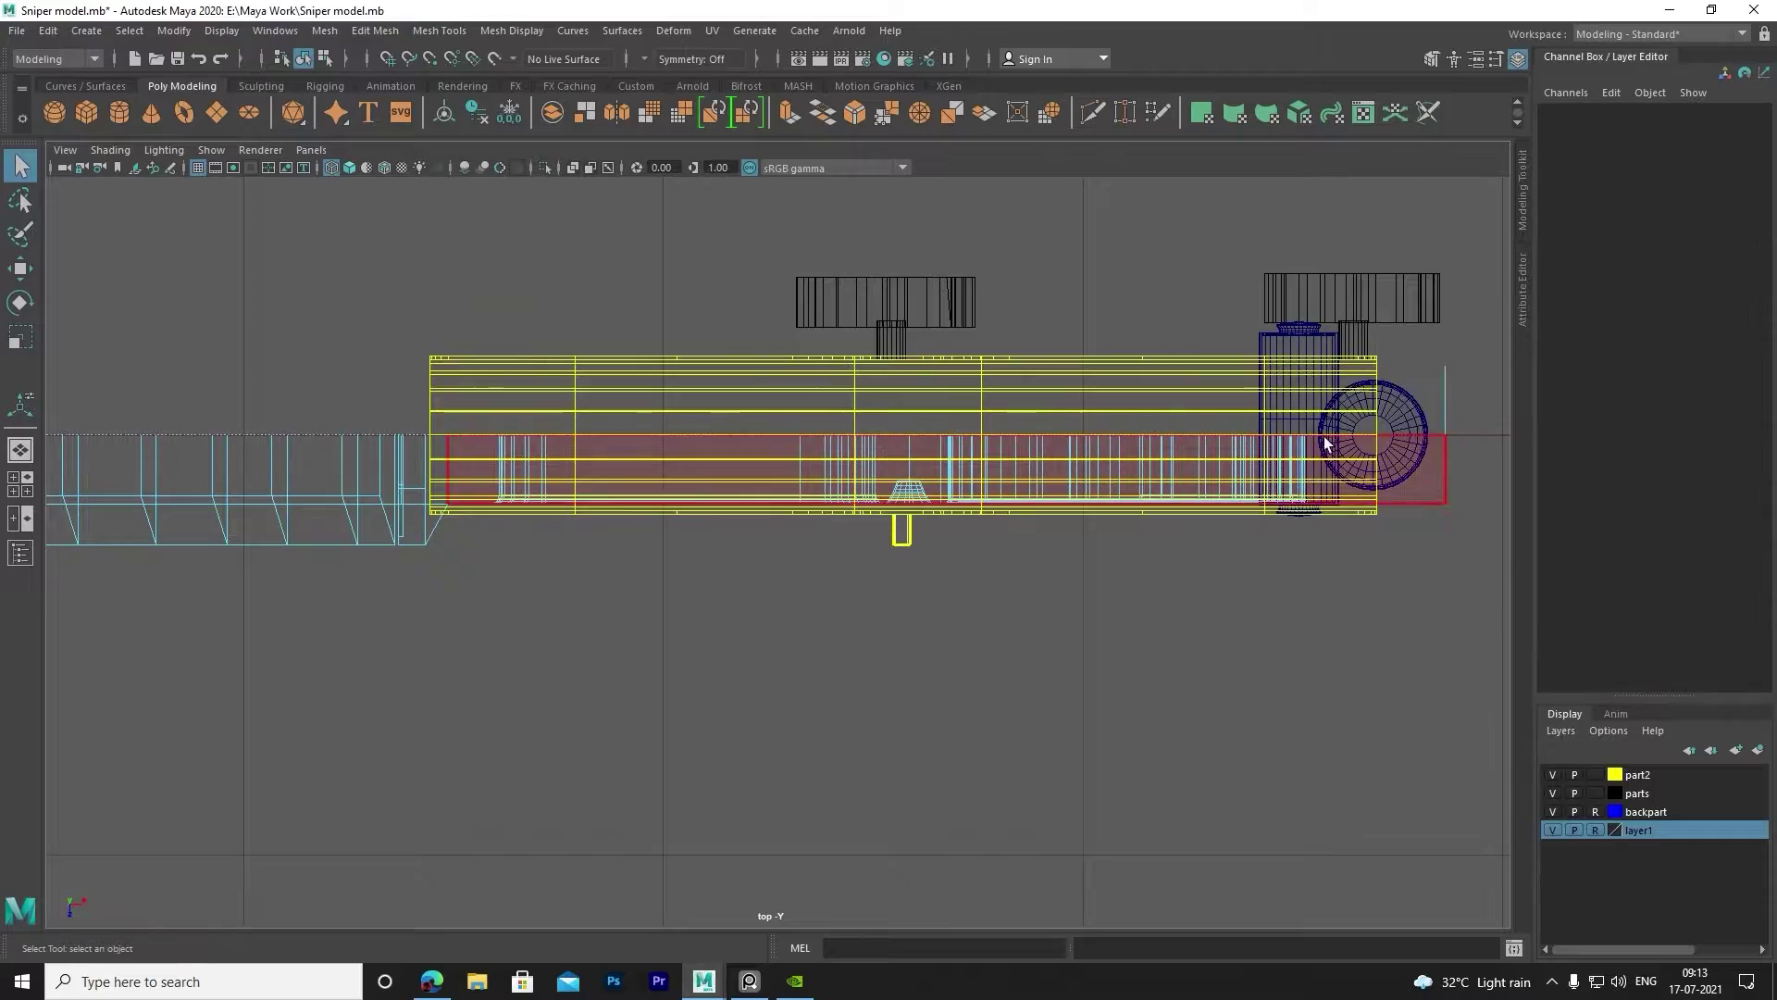
{"action": "key", "text": "space"}
{"action": "key", "text": "space"}
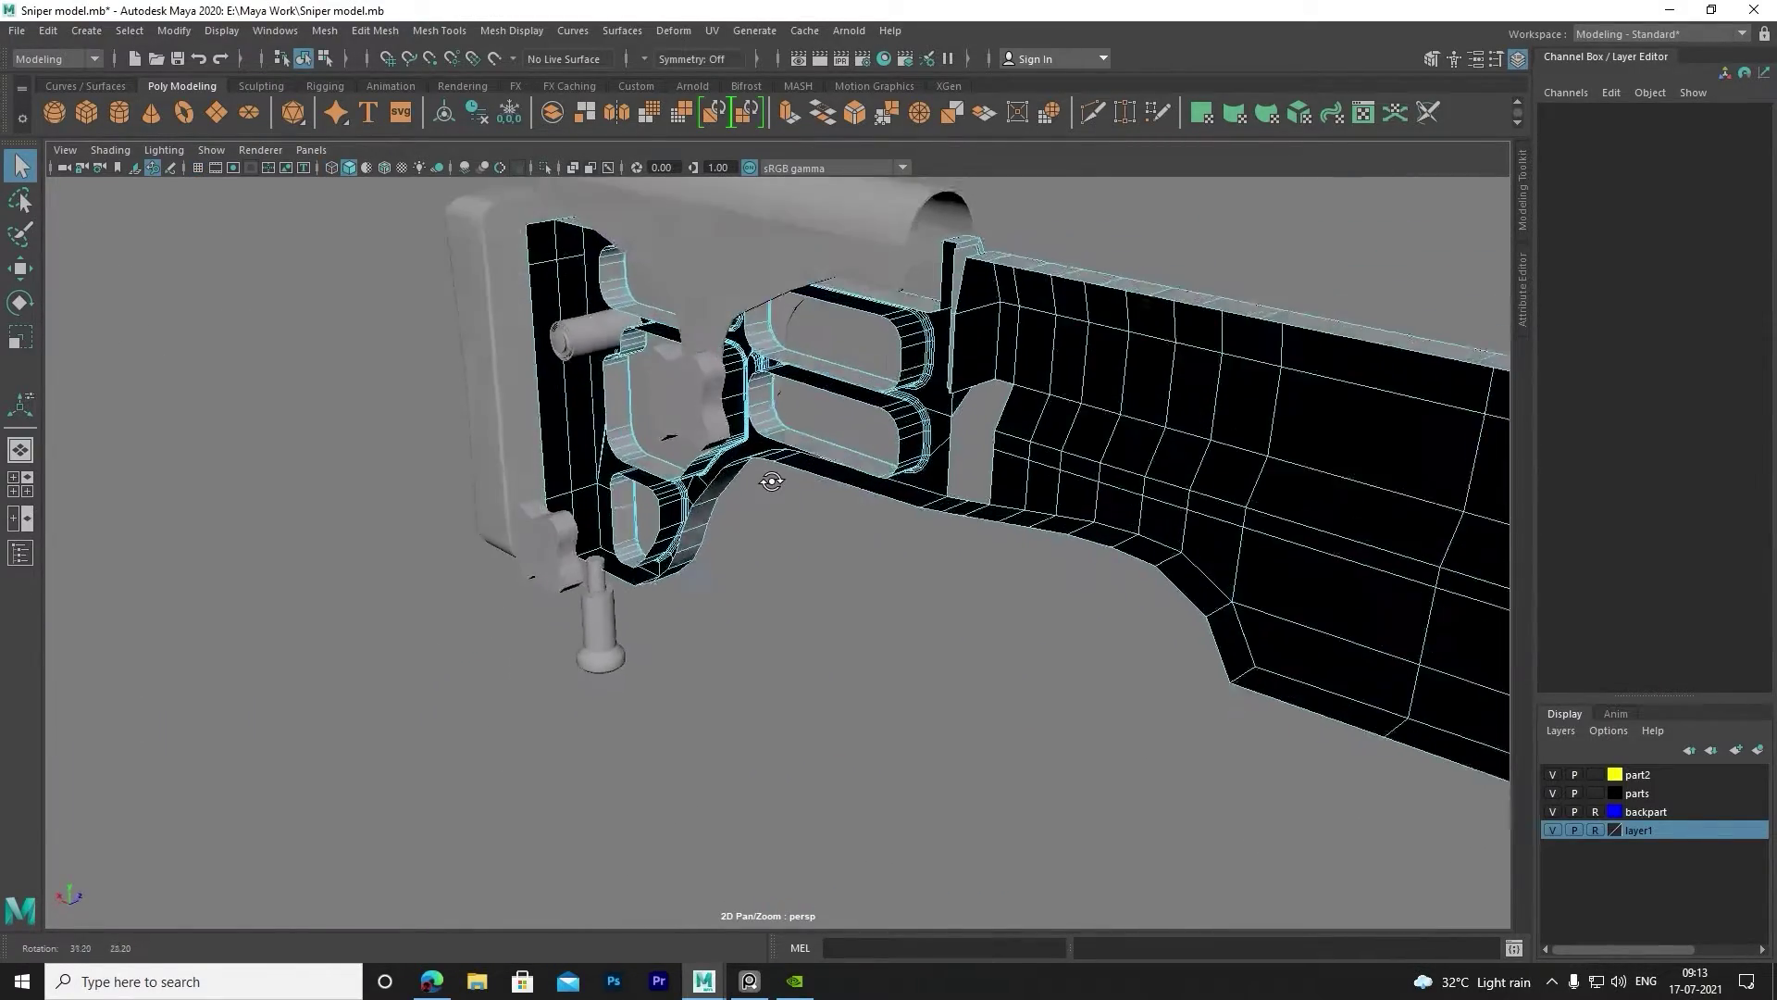
{"action": "mouse_move", "coordinate": [924, 435]}
{"action": "left_mouse_down", "text": "alt"}
{"action": "mouse_move", "coordinate": [887, 485]}
{"action": "mouse_move", "coordinate": [433, 417]}
{"action": "mouse_move", "coordinate": [662, 460]}
{"action": "mouse_move", "coordinate": [551, 543]}
{"action": "mouse_move", "coordinate": [460, 508]}
{"action": "mouse_move", "coordinate": [758, 363]}
{"action": "left_mouse_up", "text": "alt"}
{"action": "right_click_drag", "start_coordinate": [759, 363], "coordinate": [814, 341]}
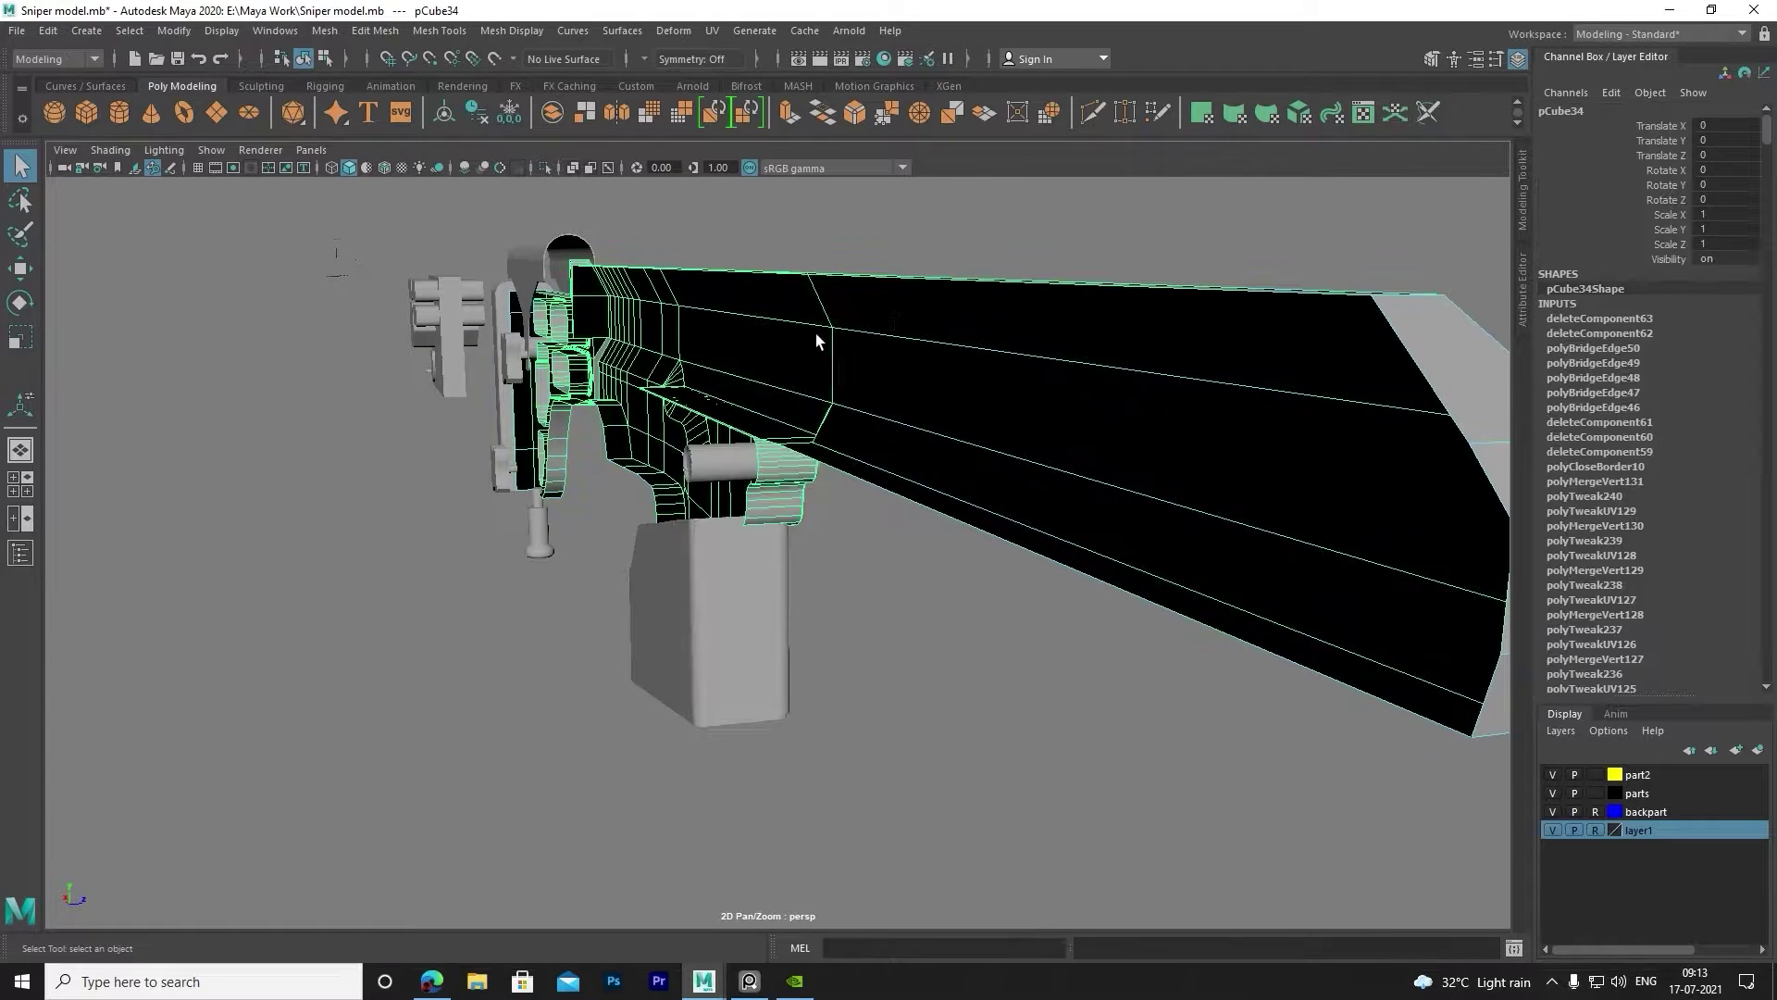
{"action": "left_click", "coordinate": [632, 121]}
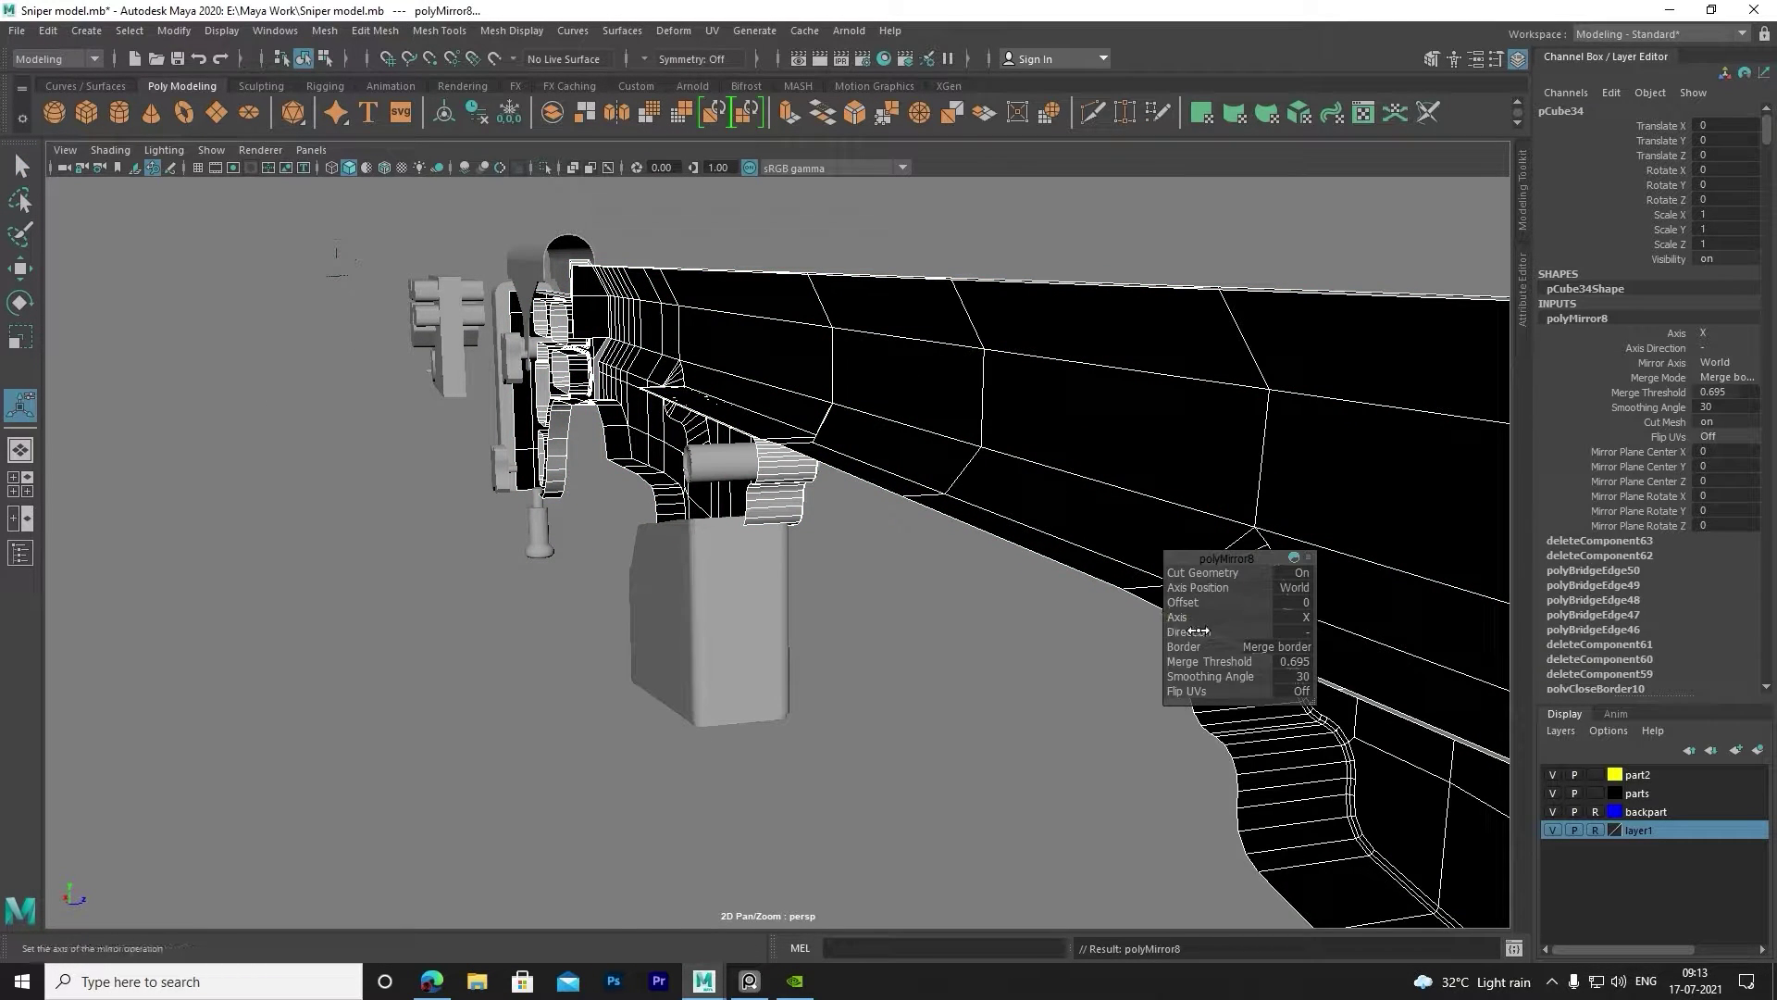
Try Z as the mirror axis and tumble around the stock to check it.
{"action": "left_click_drag", "start_coordinate": [1199, 631], "coordinate": [1213, 632]}
{"action": "mouse_move", "coordinate": [781, 602]}
{"action": "left_mouse_down", "text": "alt"}
{"action": "mouse_move", "coordinate": [843, 635]}
{"action": "mouse_move", "coordinate": [866, 498]}
{"action": "mouse_move", "coordinate": [812, 436]}
{"action": "left_mouse_up", "text": "alt"}
{"action": "scroll", "coordinate": [833, 518], "scroll_direction": "down", "scroll_amount": 5}
{"action": "left_click_drag", "start_coordinate": [880, 607], "coordinate": [836, 574], "text": "alt"}
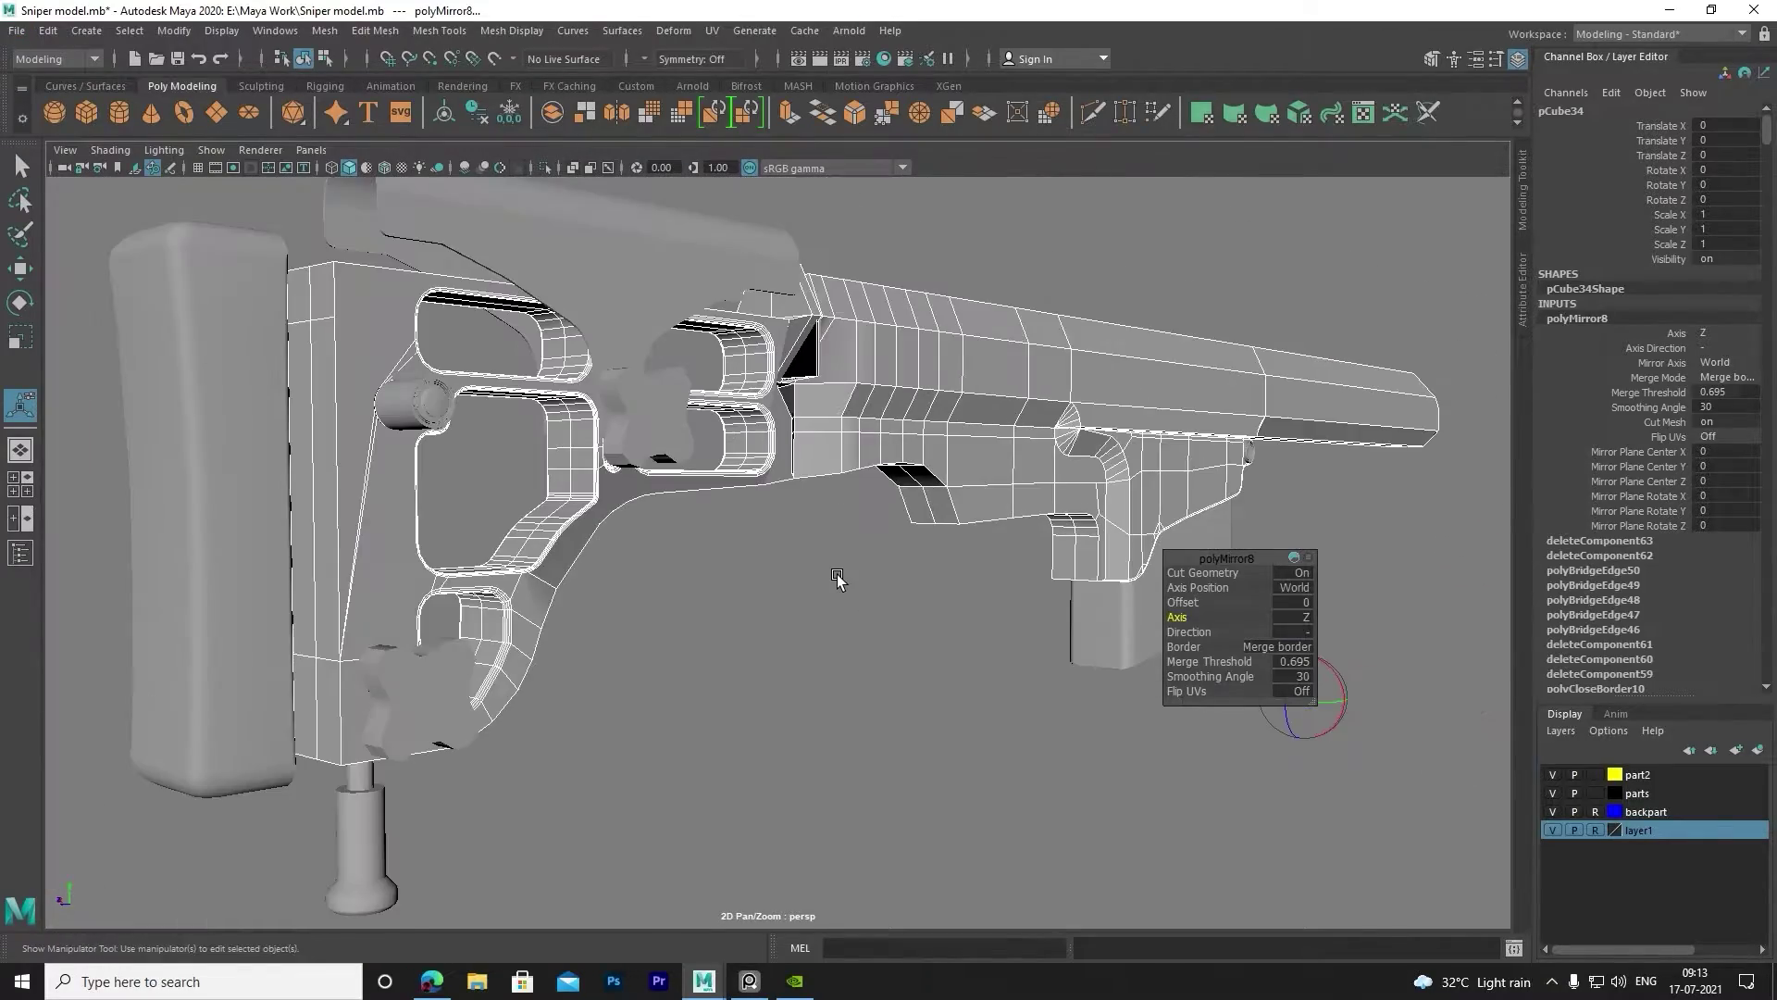
{"action": "scroll", "coordinate": [837, 574], "scroll_direction": "up", "scroll_amount": 3}
{"action": "scroll", "coordinate": [846, 492], "scroll_direction": "up", "scroll_amount": 3}
{"action": "scroll", "coordinate": [786, 448], "scroll_direction": "up", "scroll_amount": 3}
{"action": "scroll", "coordinate": [794, 675], "scroll_direction": "up", "scroll_amount": 2}
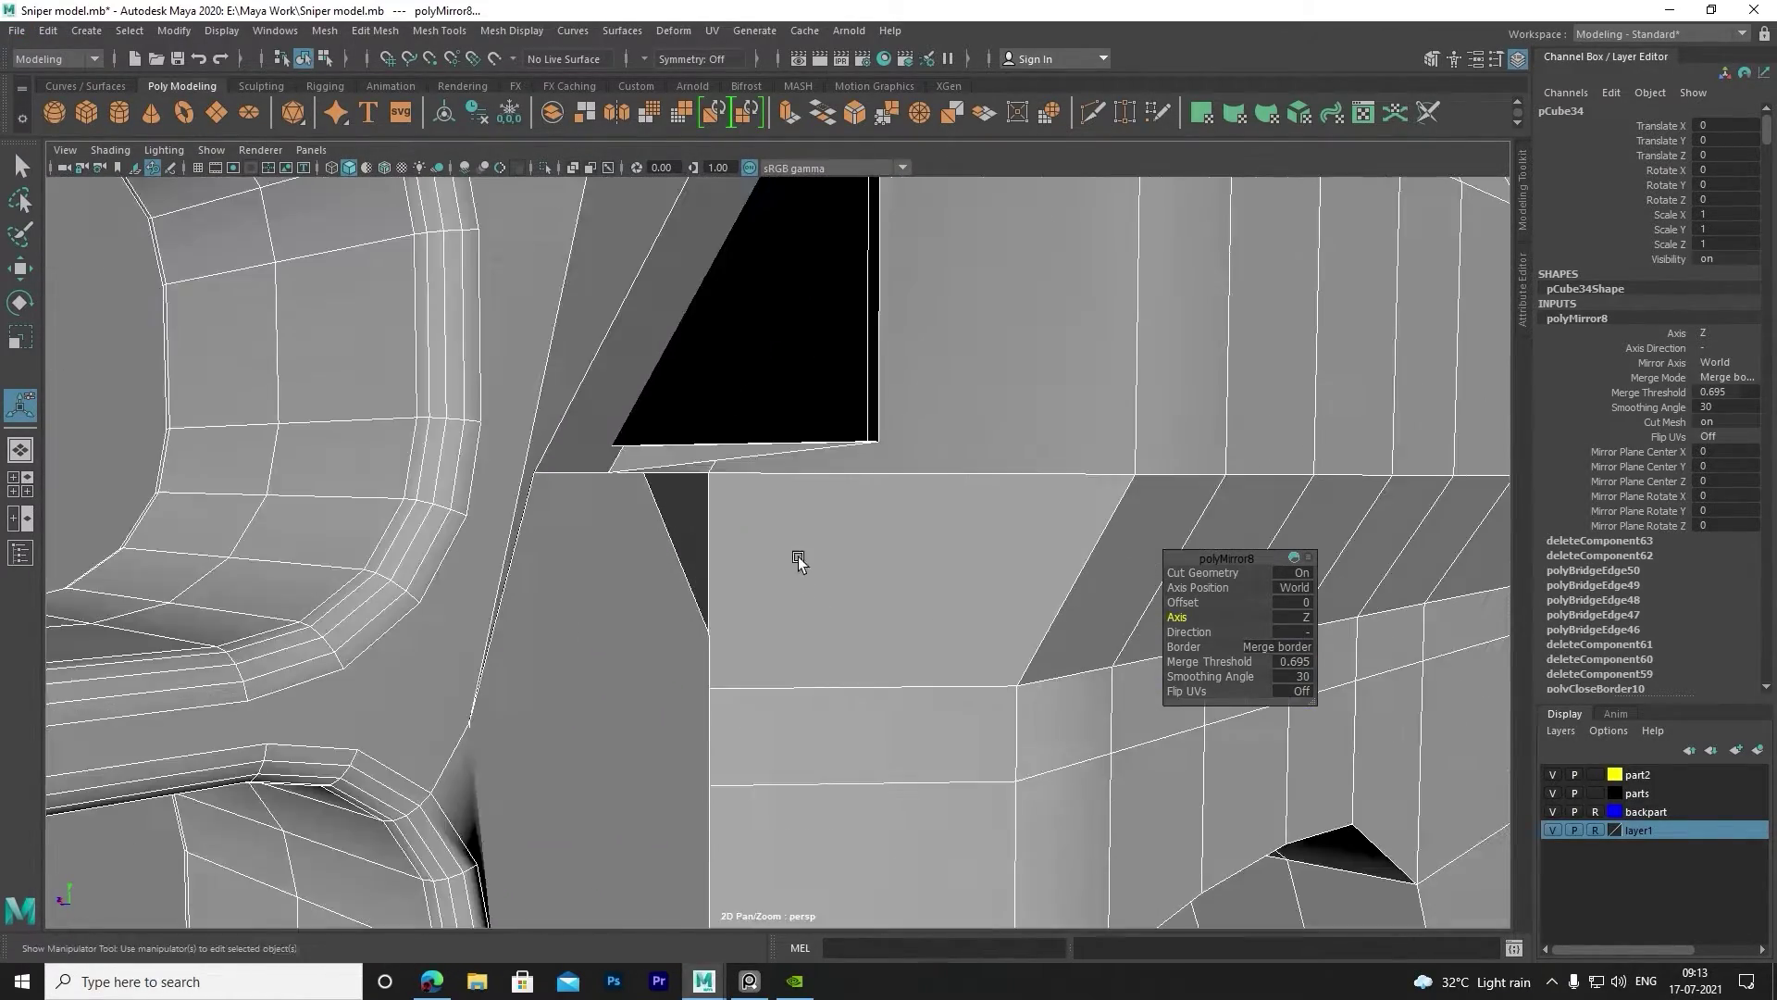
{"action": "scroll", "coordinate": [880, 528], "scroll_direction": "up", "scroll_amount": 2}
Set the polyMirror8 axis back to X and finish the mirror.
{"action": "scroll", "coordinate": [979, 496], "scroll_direction": "down", "scroll_amount": 3}
{"action": "scroll", "coordinate": [913, 508], "scroll_direction": "down", "scroll_amount": 2}
{"action": "scroll", "coordinate": [926, 491], "scroll_direction": "up", "scroll_amount": 2}
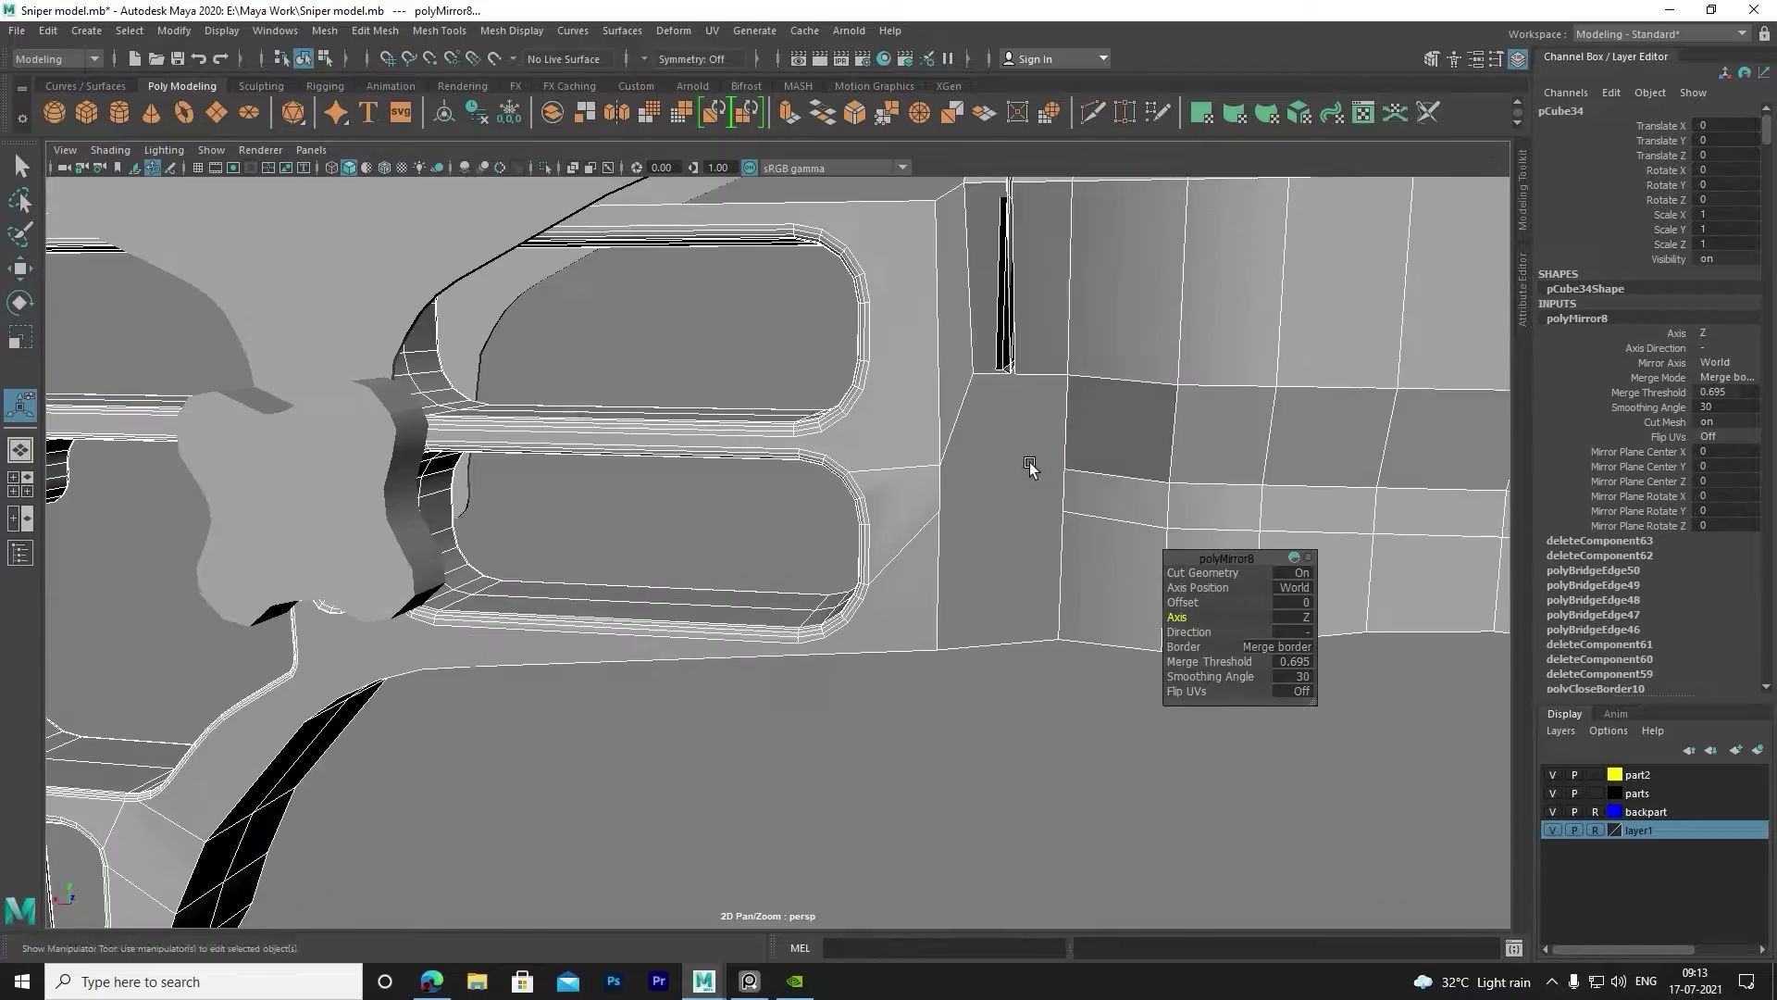
{"action": "middle_click_drag", "start_coordinate": [1030, 463], "coordinate": [774, 652]}
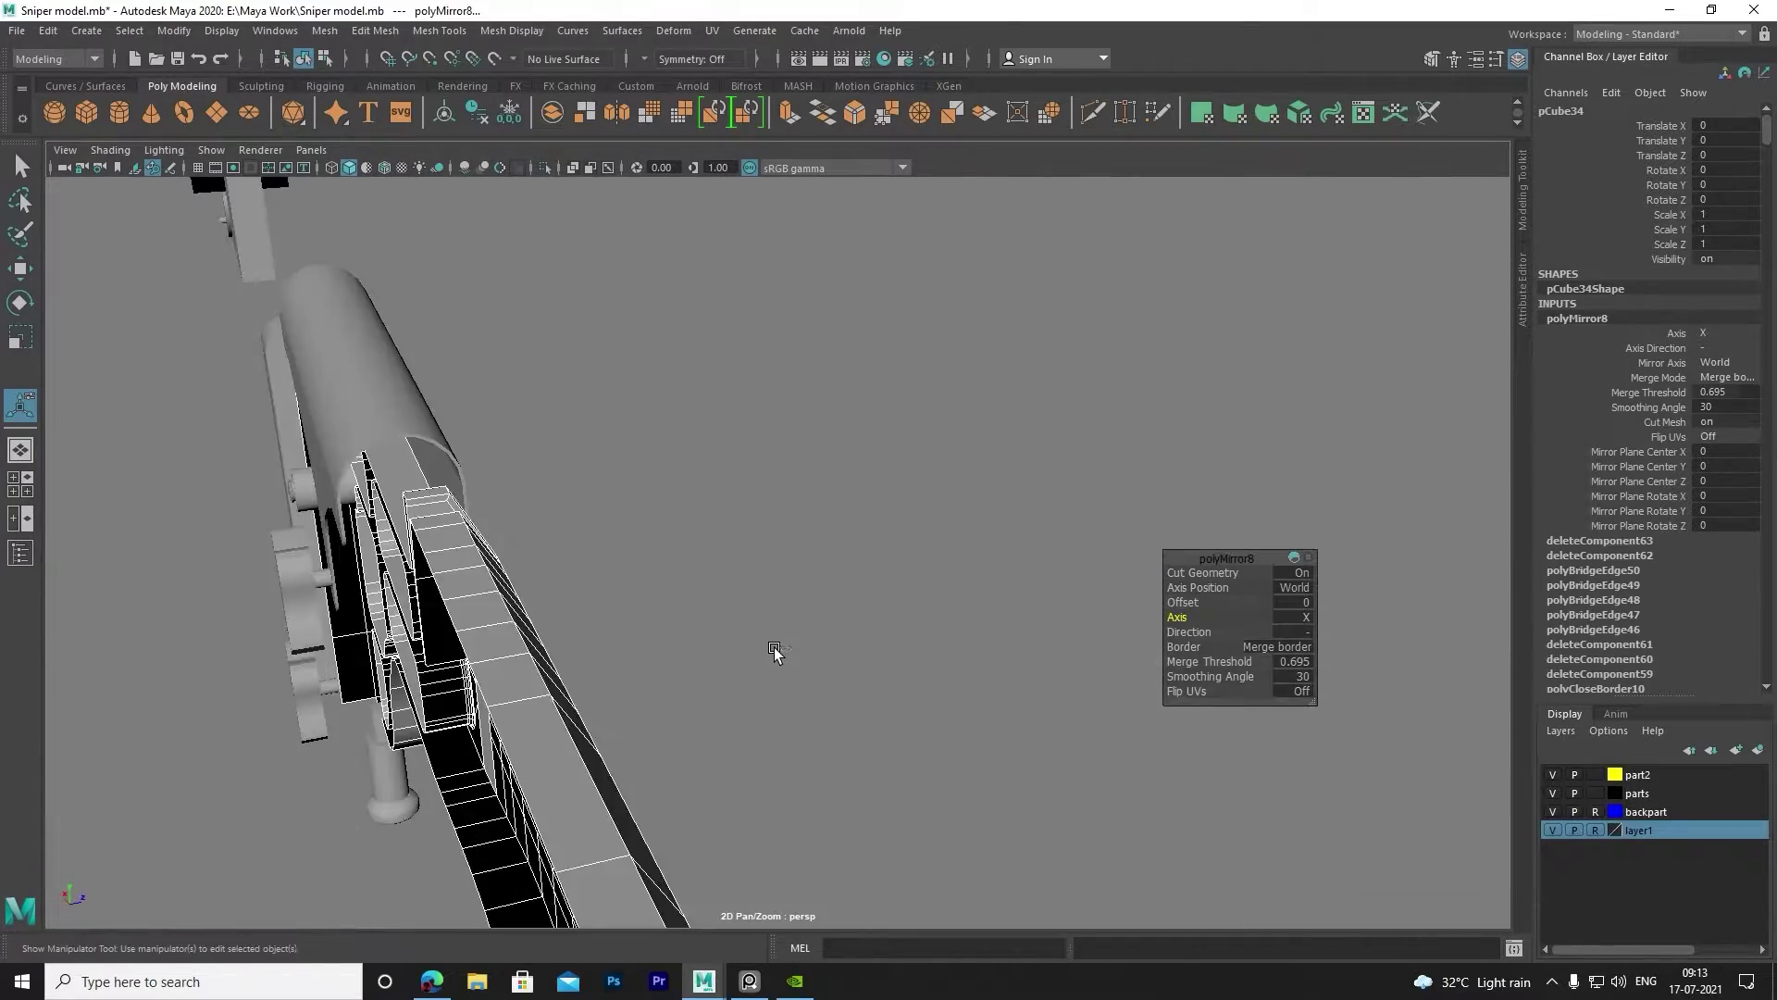
{"action": "key", "text": "F11"}
{"action": "left_click_drag", "start_coordinate": [778, 647], "coordinate": [587, 663]}
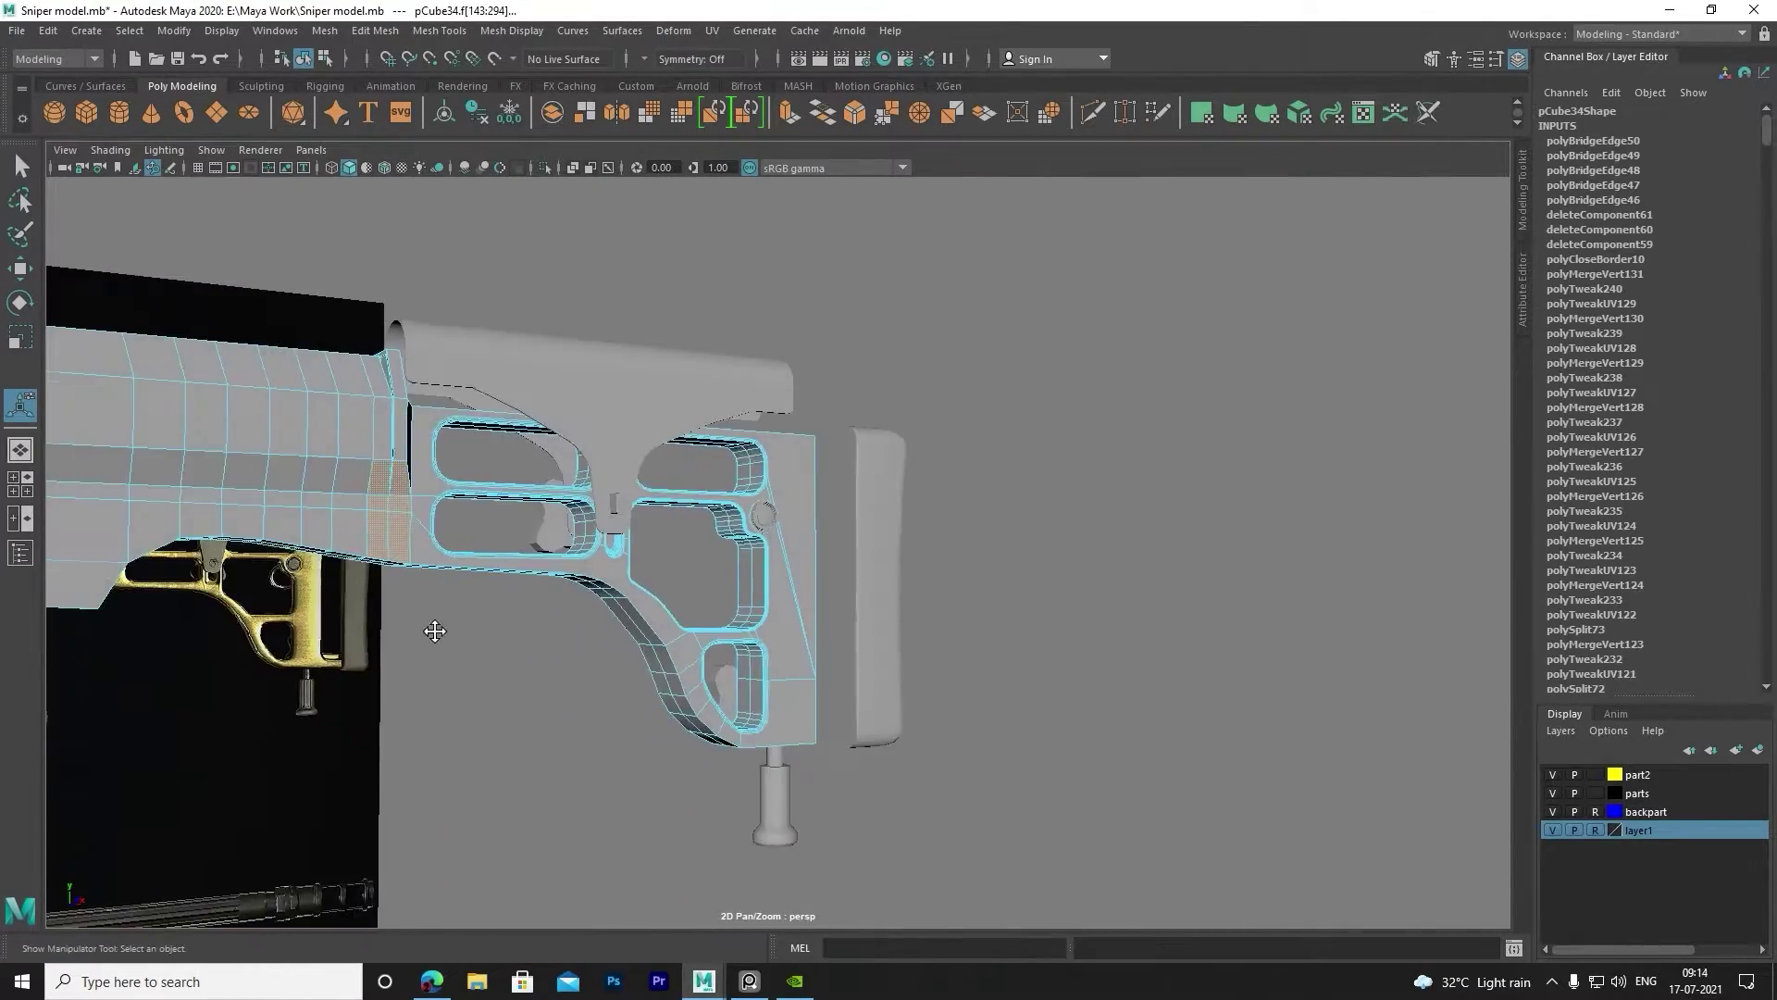
Zoom and orbit around the stock to a side view of the rifle body.
{"action": "scroll", "coordinate": [435, 631], "scroll_direction": "up", "scroll_amount": 3}
{"action": "scroll", "coordinate": [515, 662], "scroll_direction": "up", "scroll_amount": 3}
{"action": "scroll", "coordinate": [740, 574], "scroll_direction": "up", "scroll_amount": 5}
{"action": "mouse_move", "coordinate": [960, 496]}
{"action": "left_mouse_down", "text": "alt"}
{"action": "mouse_move", "coordinate": [364, 529]}
{"action": "mouse_move", "coordinate": [423, 436]}
{"action": "mouse_move", "coordinate": [405, 227]}
{"action": "left_mouse_up", "text": "alt"}
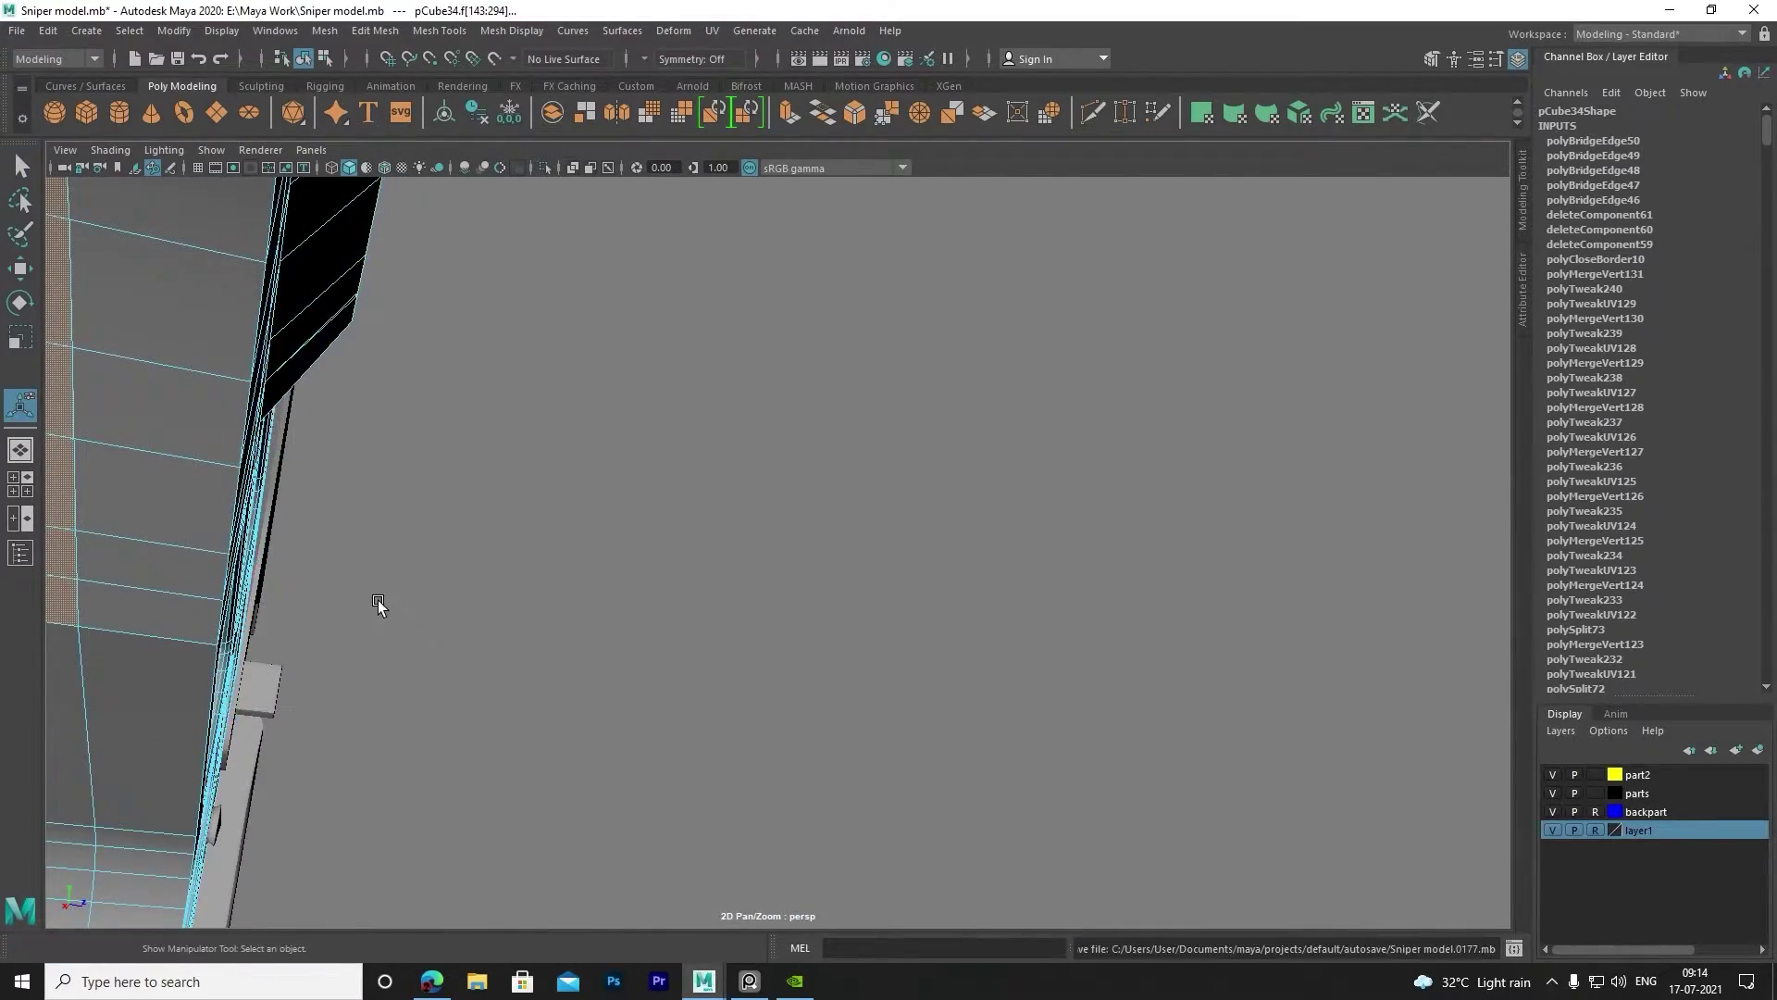
{"action": "scroll", "coordinate": [224, 652], "scroll_direction": "down", "scroll_amount": 5}
{"action": "scroll", "coordinate": [518, 555], "scroll_direction": "up", "scroll_amount": 3}
{"action": "scroll", "coordinate": [635, 496], "scroll_direction": "up", "scroll_amount": 3}
{"action": "scroll", "coordinate": [627, 379], "scroll_direction": "up", "scroll_amount": 3}
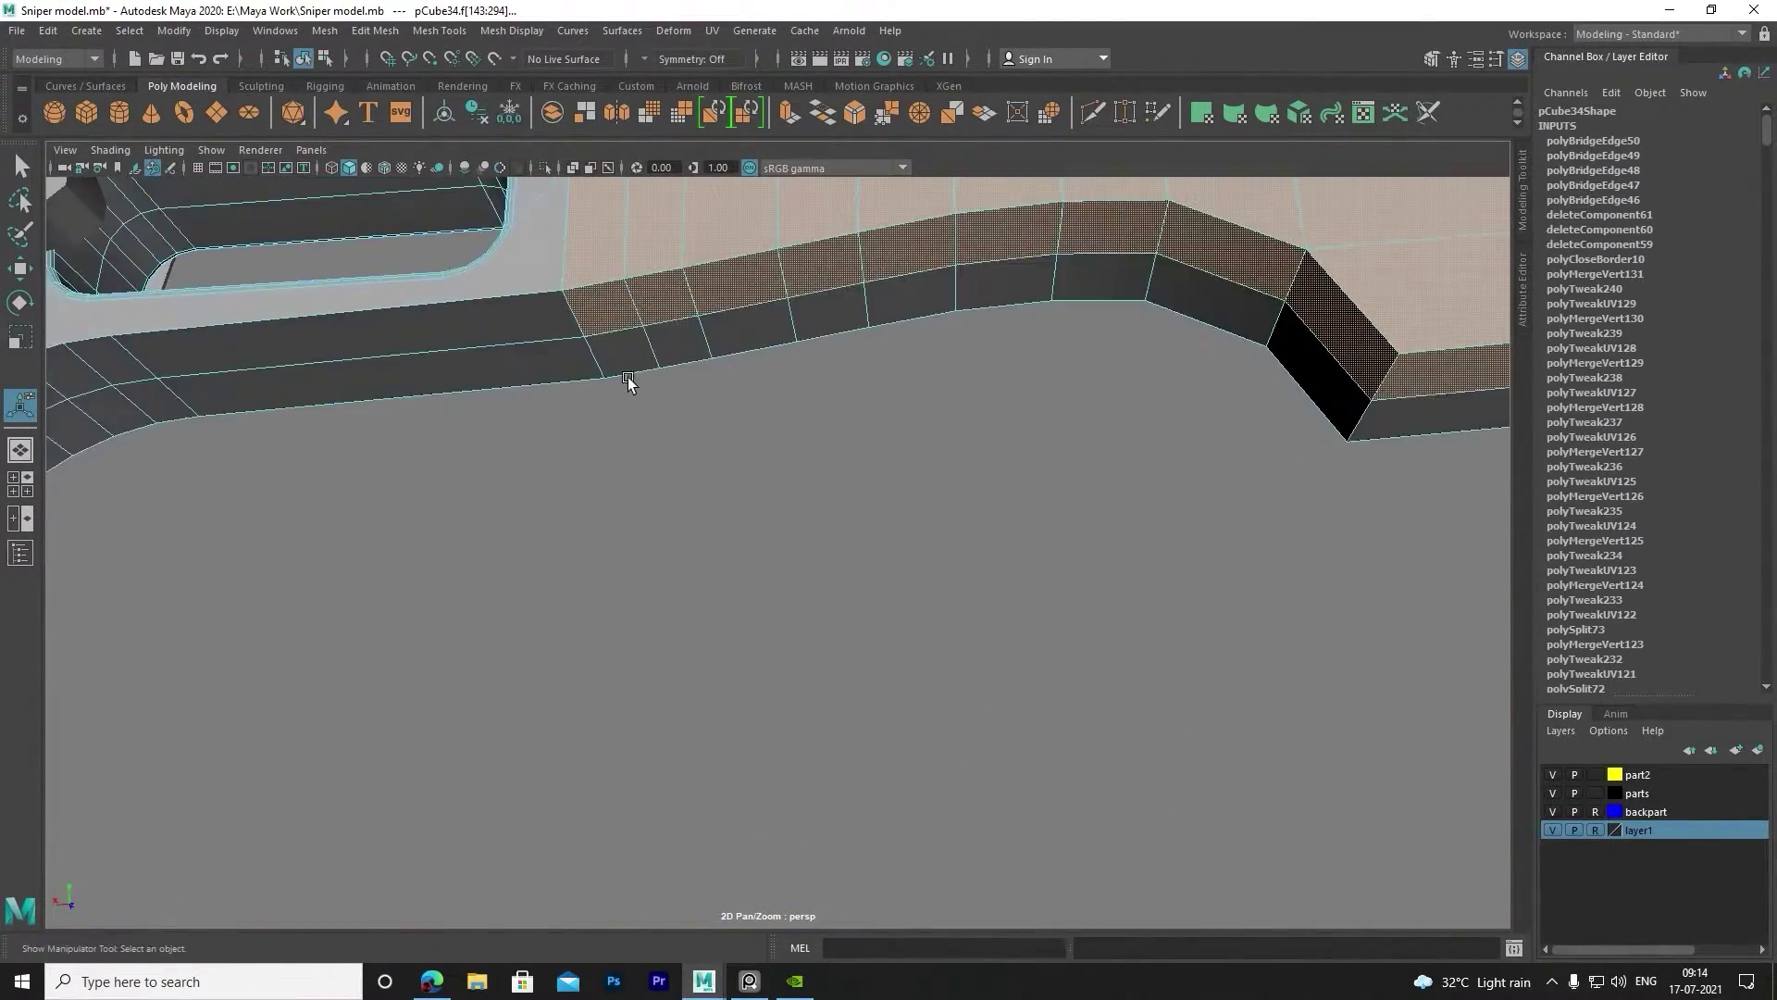
{"action": "mouse_move", "coordinate": [627, 379]}
{"action": "left_mouse_down", "text": "alt"}
{"action": "mouse_move", "coordinate": [559, 519]}
{"action": "mouse_move", "coordinate": [682, 464]}
{"action": "mouse_move", "coordinate": [623, 520]}
{"action": "mouse_move", "coordinate": [781, 546]}
{"action": "mouse_move", "coordinate": [726, 508]}
{"action": "left_mouse_up", "text": "alt"}
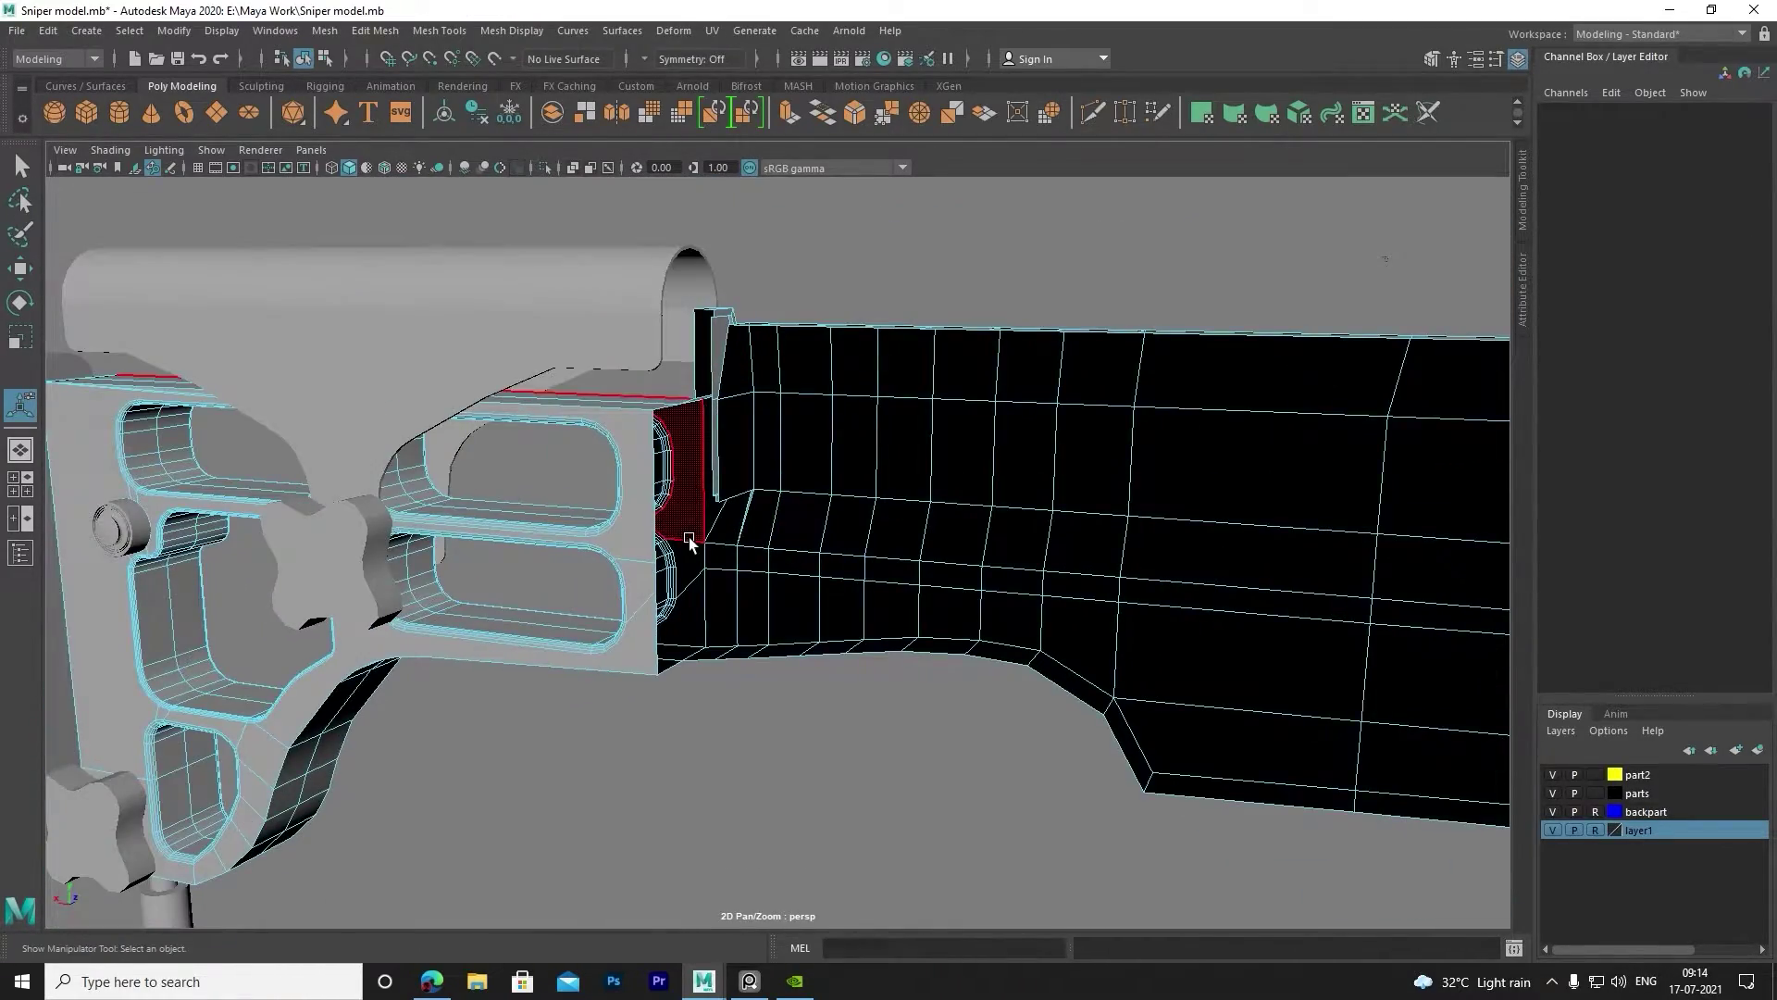
Box-select parts in the top view, clear the selection, and return to perspective.
{"action": "key", "text": "space"}
{"action": "key", "text": "space"}
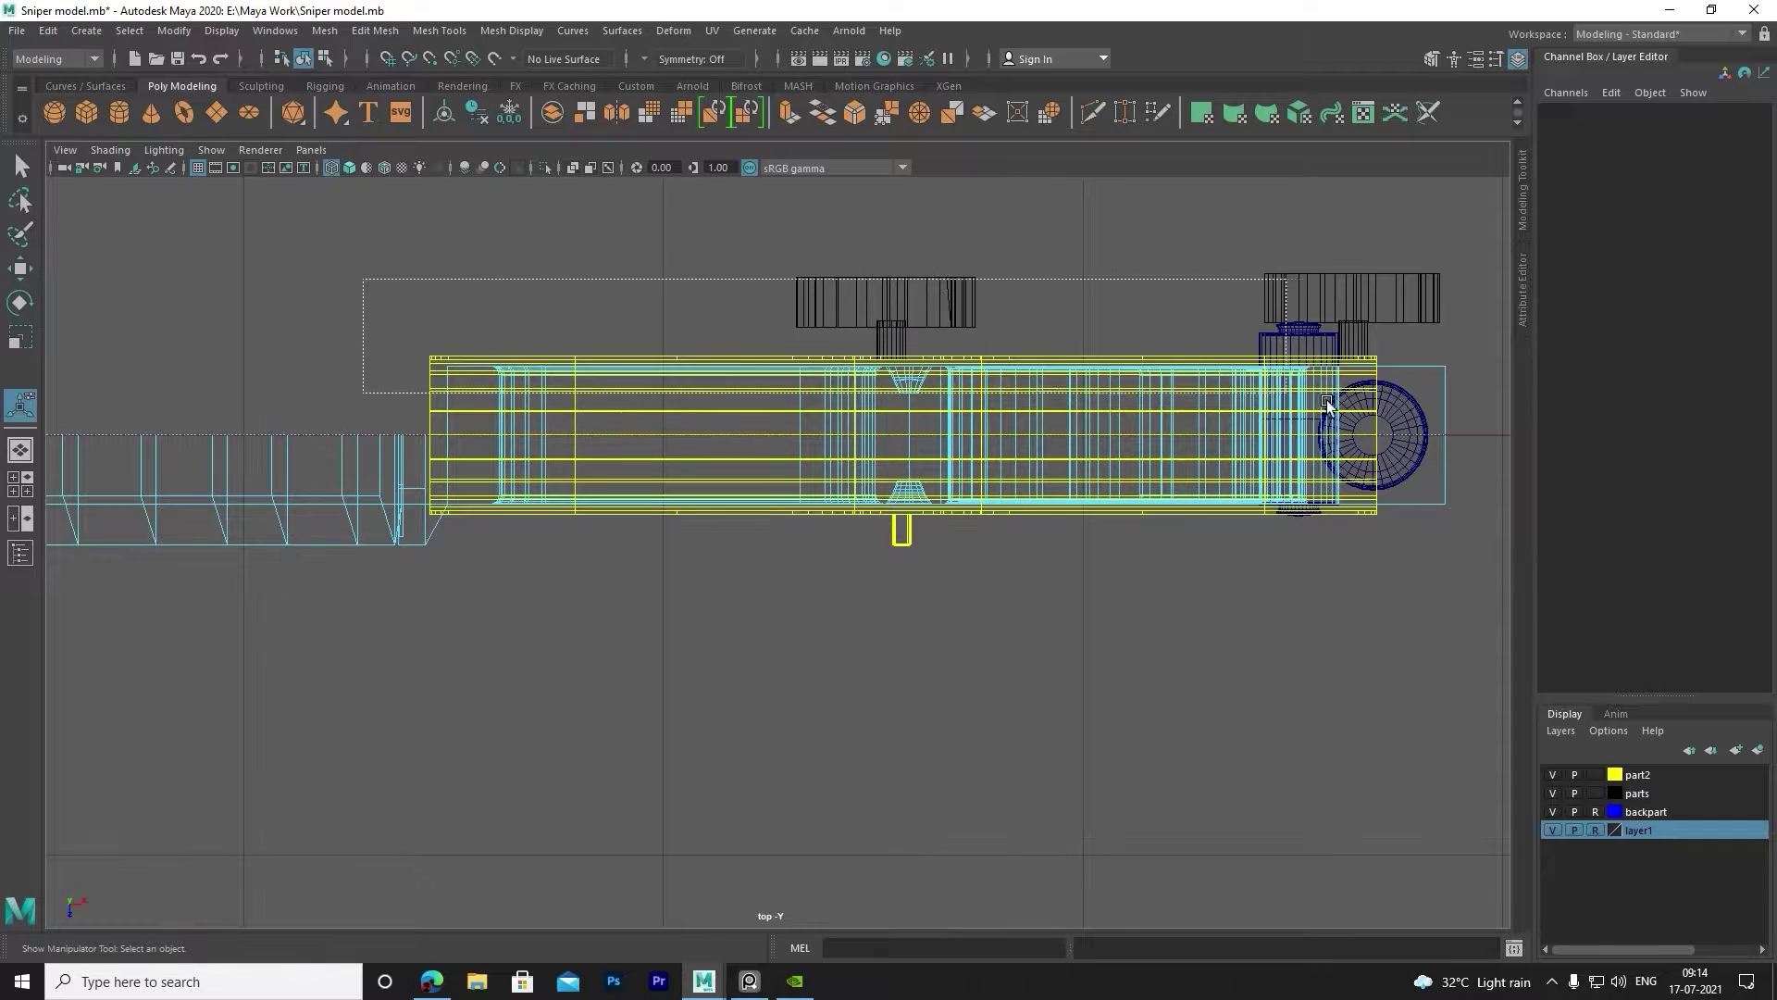
{"action": "left_click_drag", "start_coordinate": [1438, 430], "coordinate": [1438, 430]}
{"action": "left_click", "coordinate": [1438, 430]}
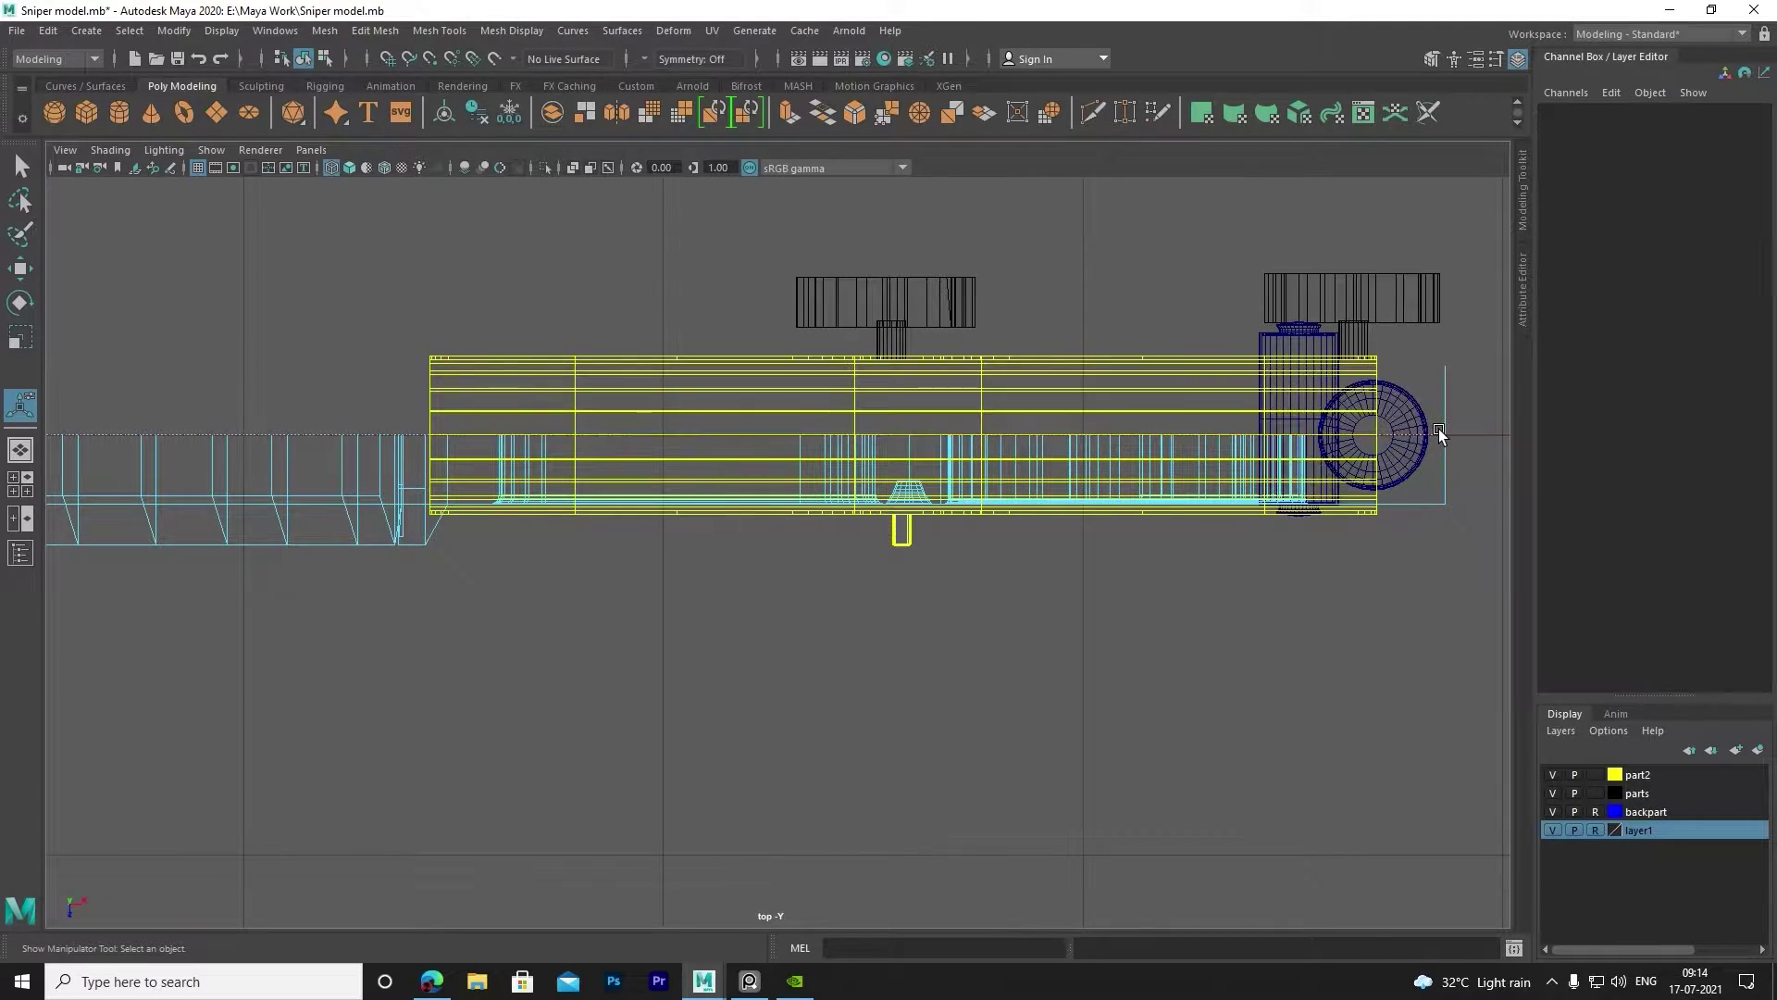
{"action": "key", "text": "space"}
{"action": "key", "text": "space"}
Switch to Object Mode on the rifle body and run Mesh > Mirror across X.
{"action": "mouse_move", "coordinate": [845, 522]}
{"action": "left_mouse_down", "text": "alt"}
{"action": "mouse_move", "coordinate": [1314, 515]}
{"action": "mouse_move", "coordinate": [914, 623]}
{"action": "mouse_move", "coordinate": [973, 298]}
{"action": "mouse_move", "coordinate": [960, 697]}
{"action": "left_mouse_up", "text": "alt"}
{"action": "left_click", "coordinate": [961, 605]}
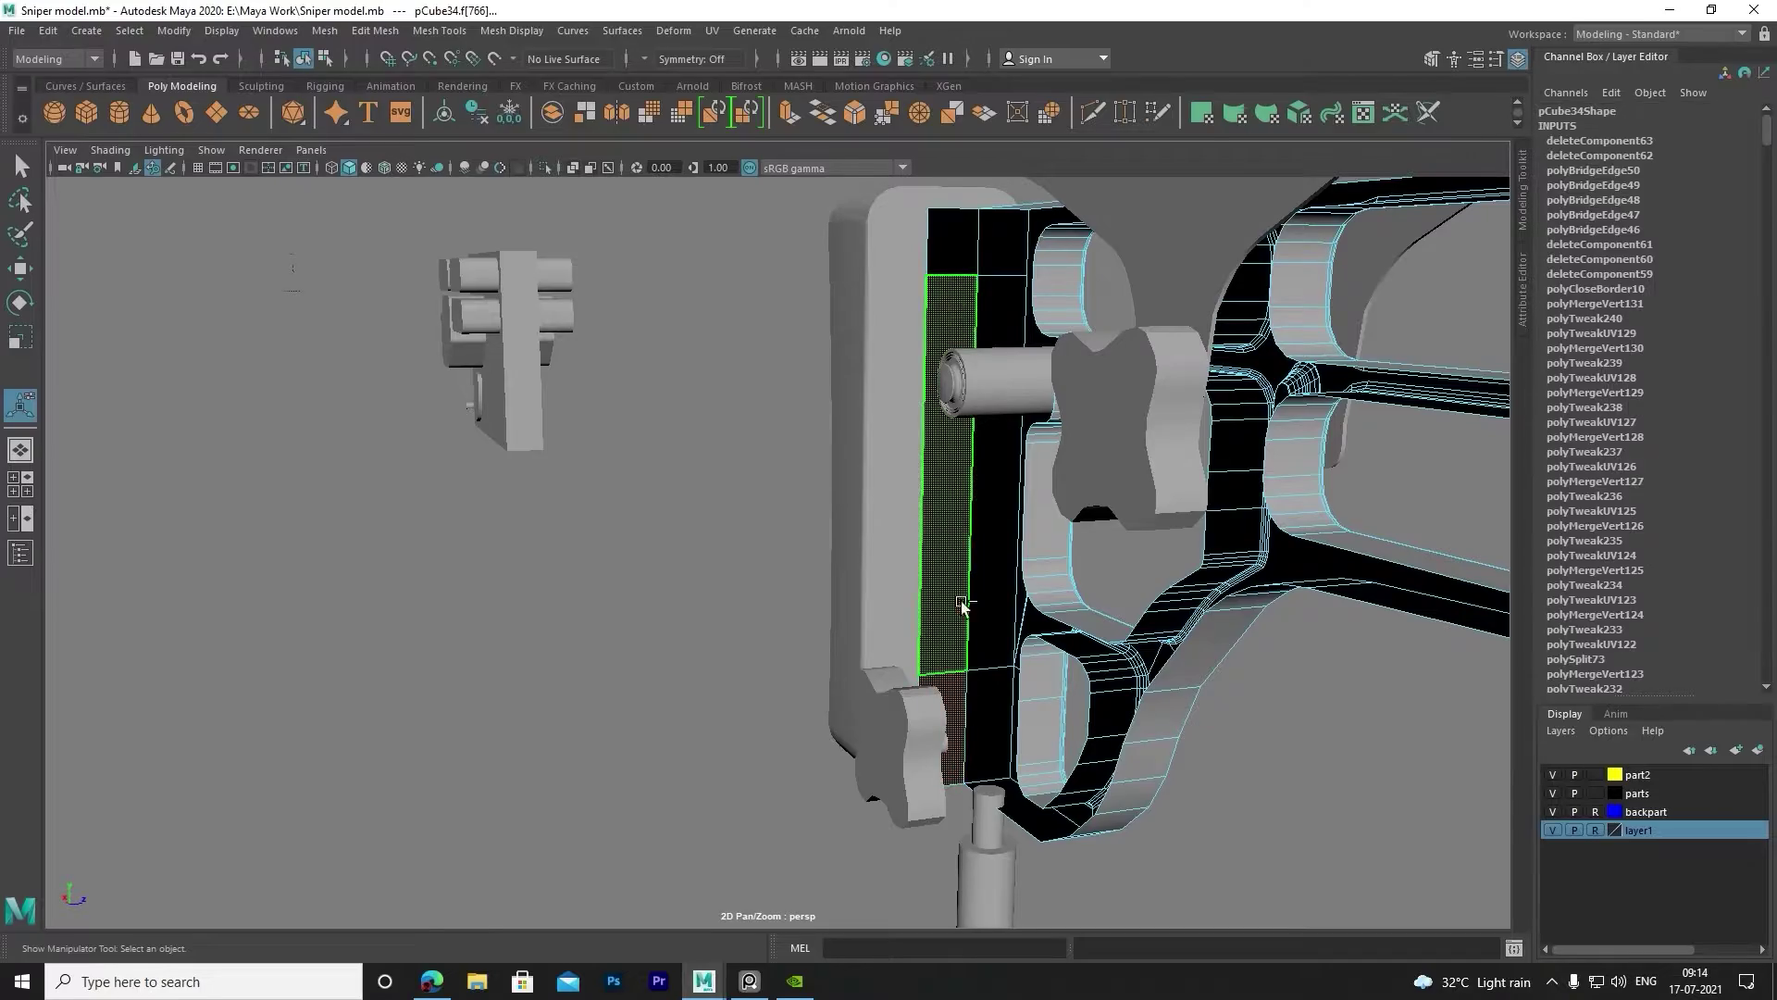
{"action": "left_click", "coordinate": [966, 262], "text": "ctrl"}
{"action": "left_click_drag", "start_coordinate": [965, 262], "coordinate": [1121, 565], "text": "alt"}
{"action": "left_click_drag", "start_coordinate": [740, 588], "coordinate": [315, 579], "text": "alt"}
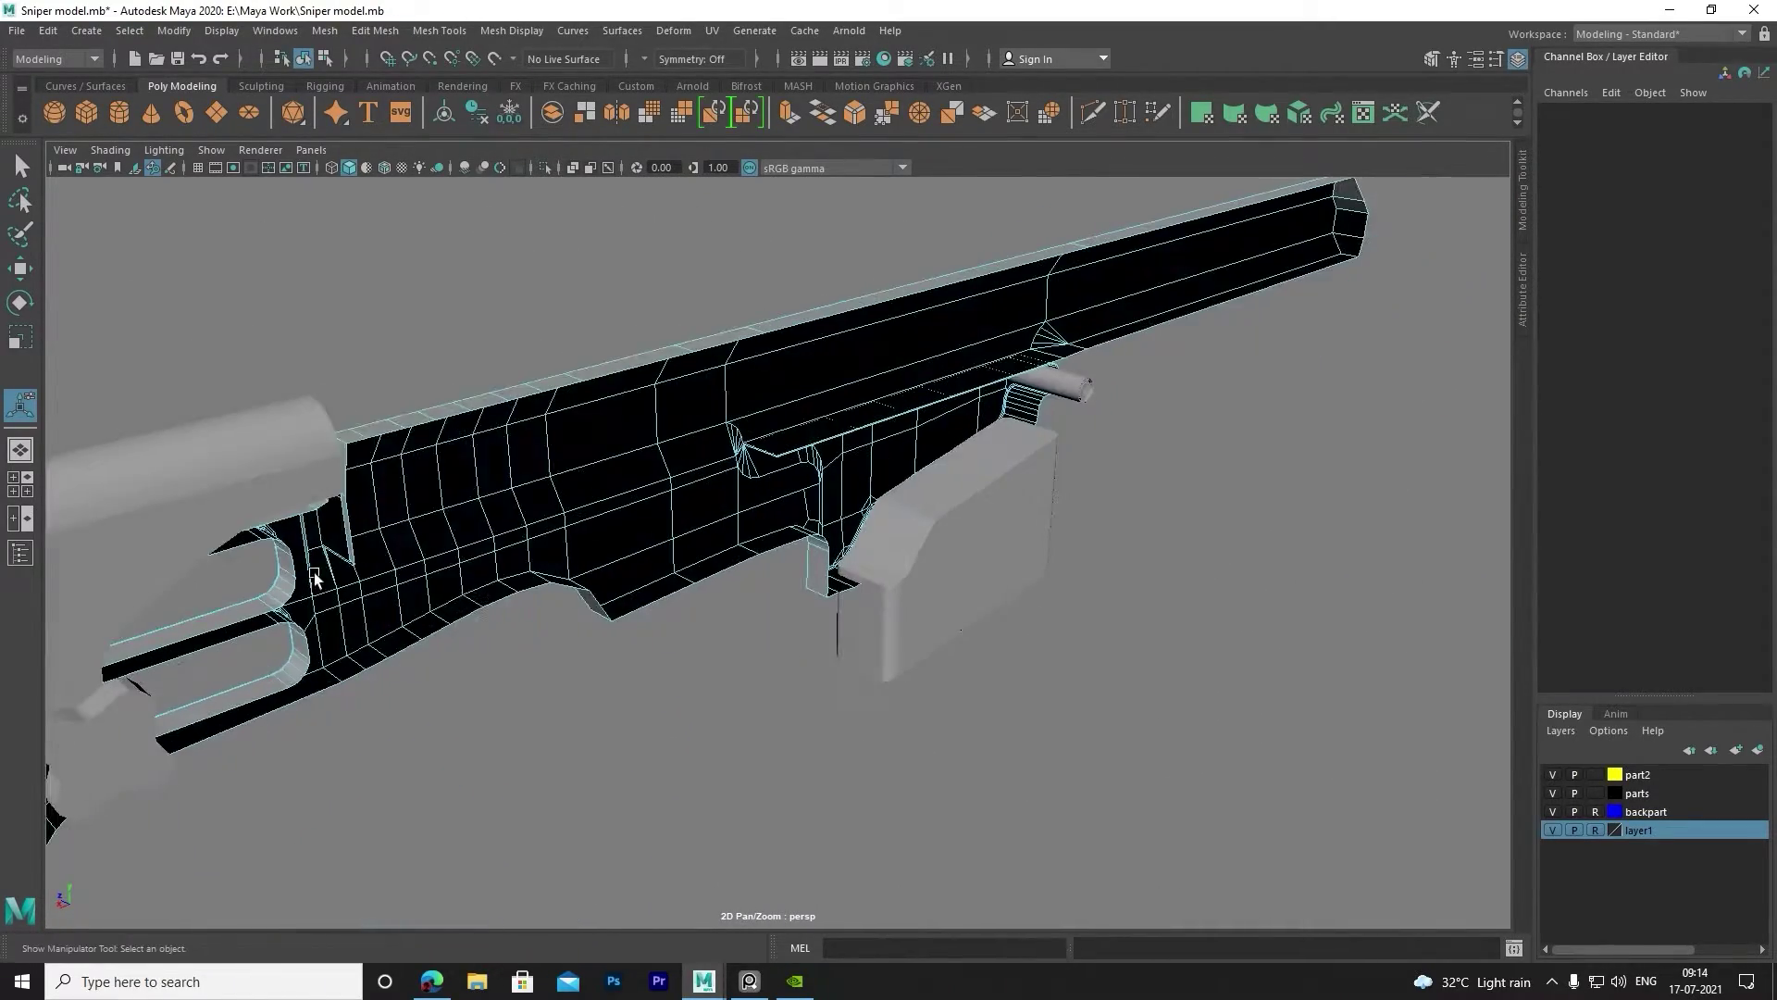
{"action": "right_click_drag", "start_coordinate": [476, 416], "coordinate": [875, 396]}
{"action": "left_click", "coordinate": [618, 114]}
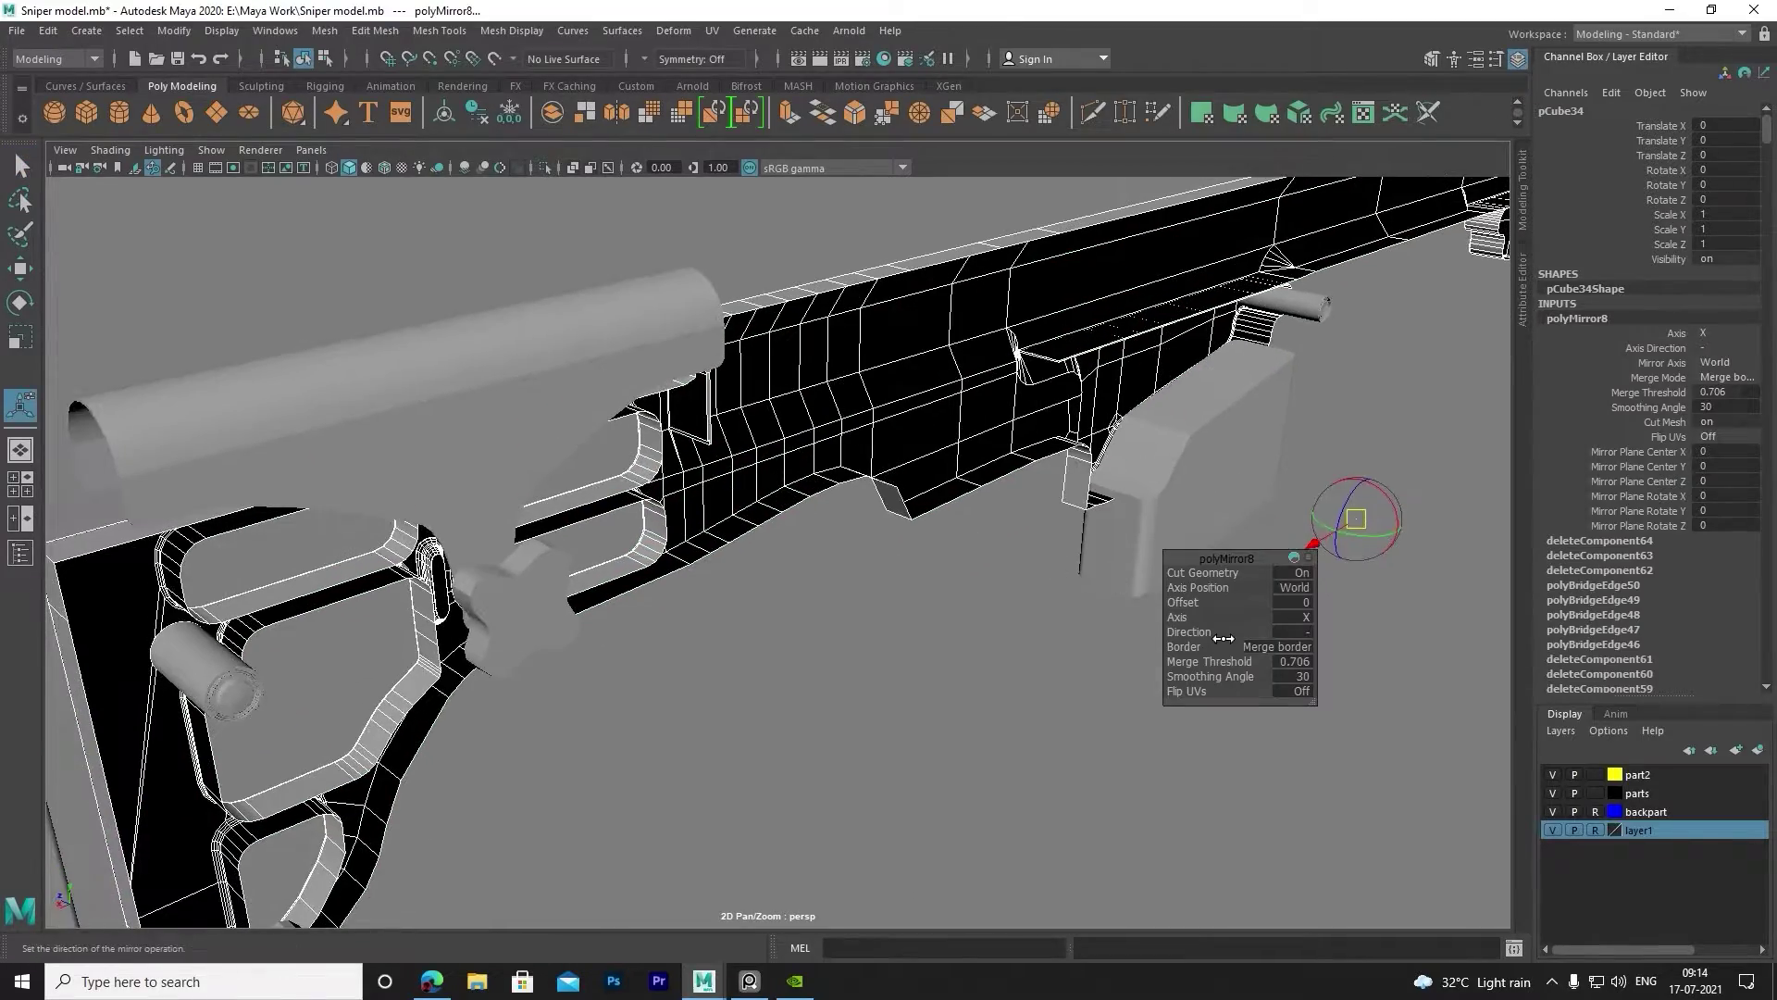
Set the polyMirror8 axis to Z, then undo the mirror and the face deletion.
{"action": "mouse_move", "coordinate": [1398, 635]}
{"action": "left_mouse_down"}
{"action": "mouse_move", "coordinate": [976, 587]}
{"action": "mouse_move", "coordinate": [932, 453]}
{"action": "left_mouse_up"}
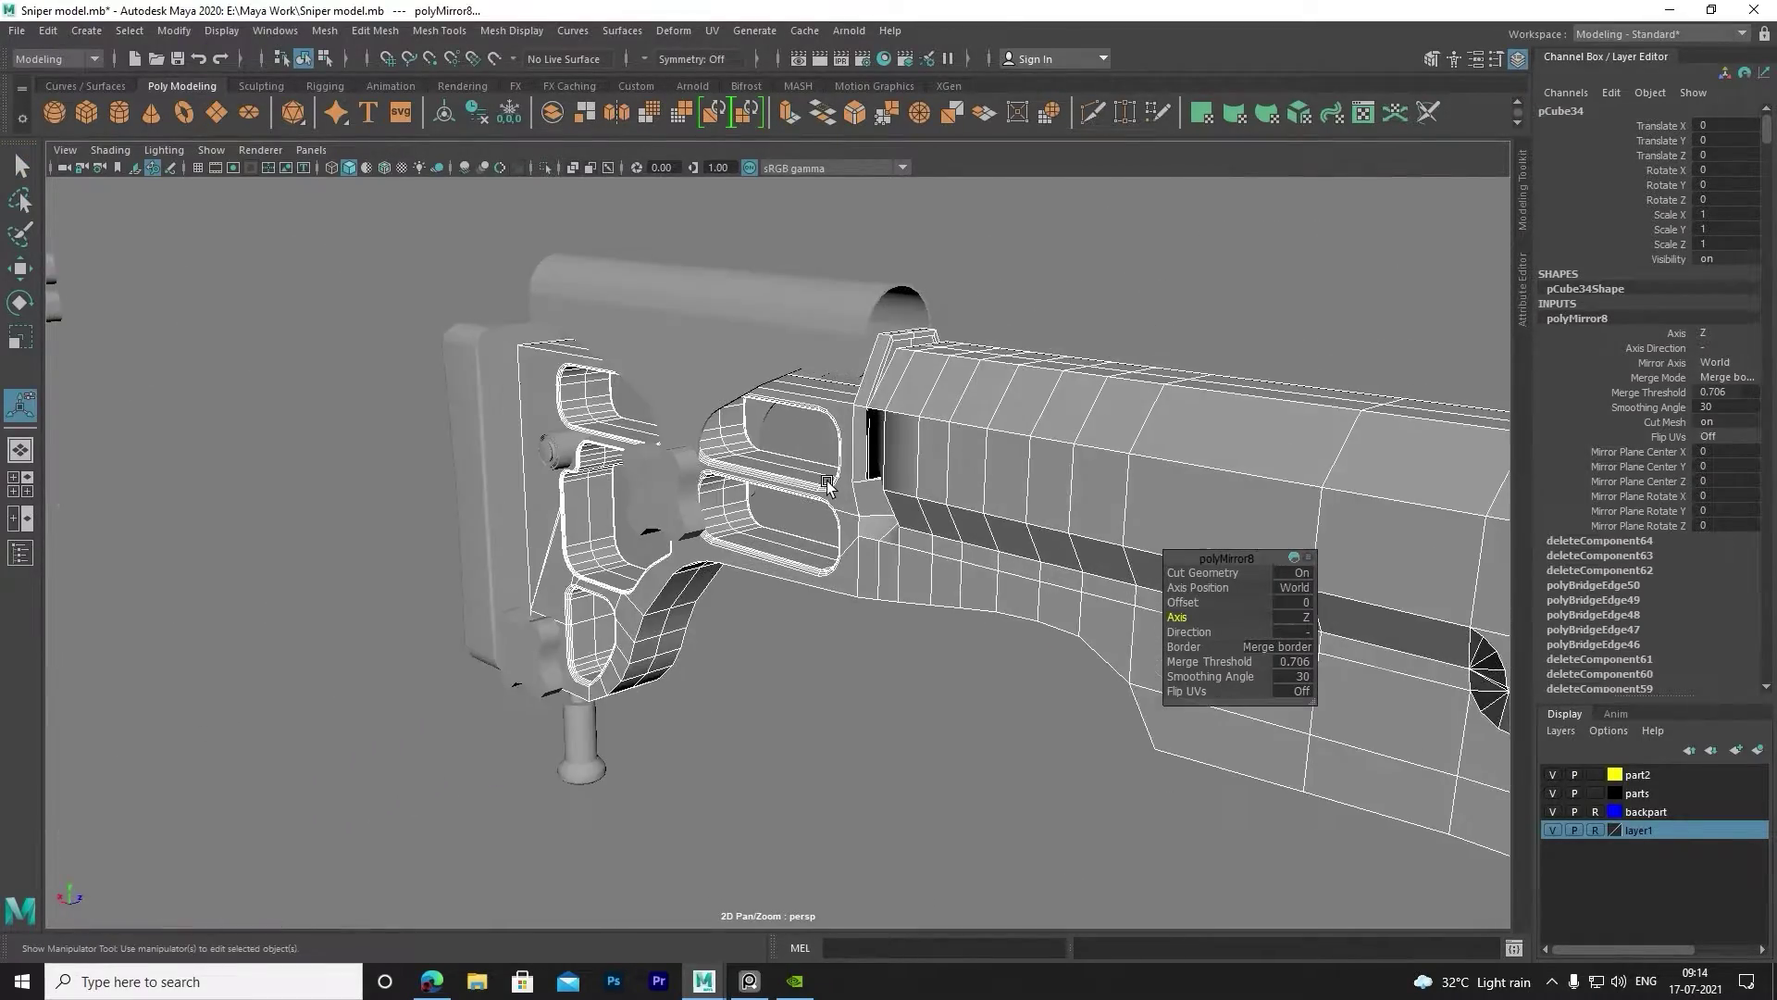
{"action": "scroll", "coordinate": [932, 453], "scroll_direction": "up", "scroll_amount": 3}
{"action": "scroll", "coordinate": [805, 567], "scroll_direction": "up", "scroll_amount": 2}
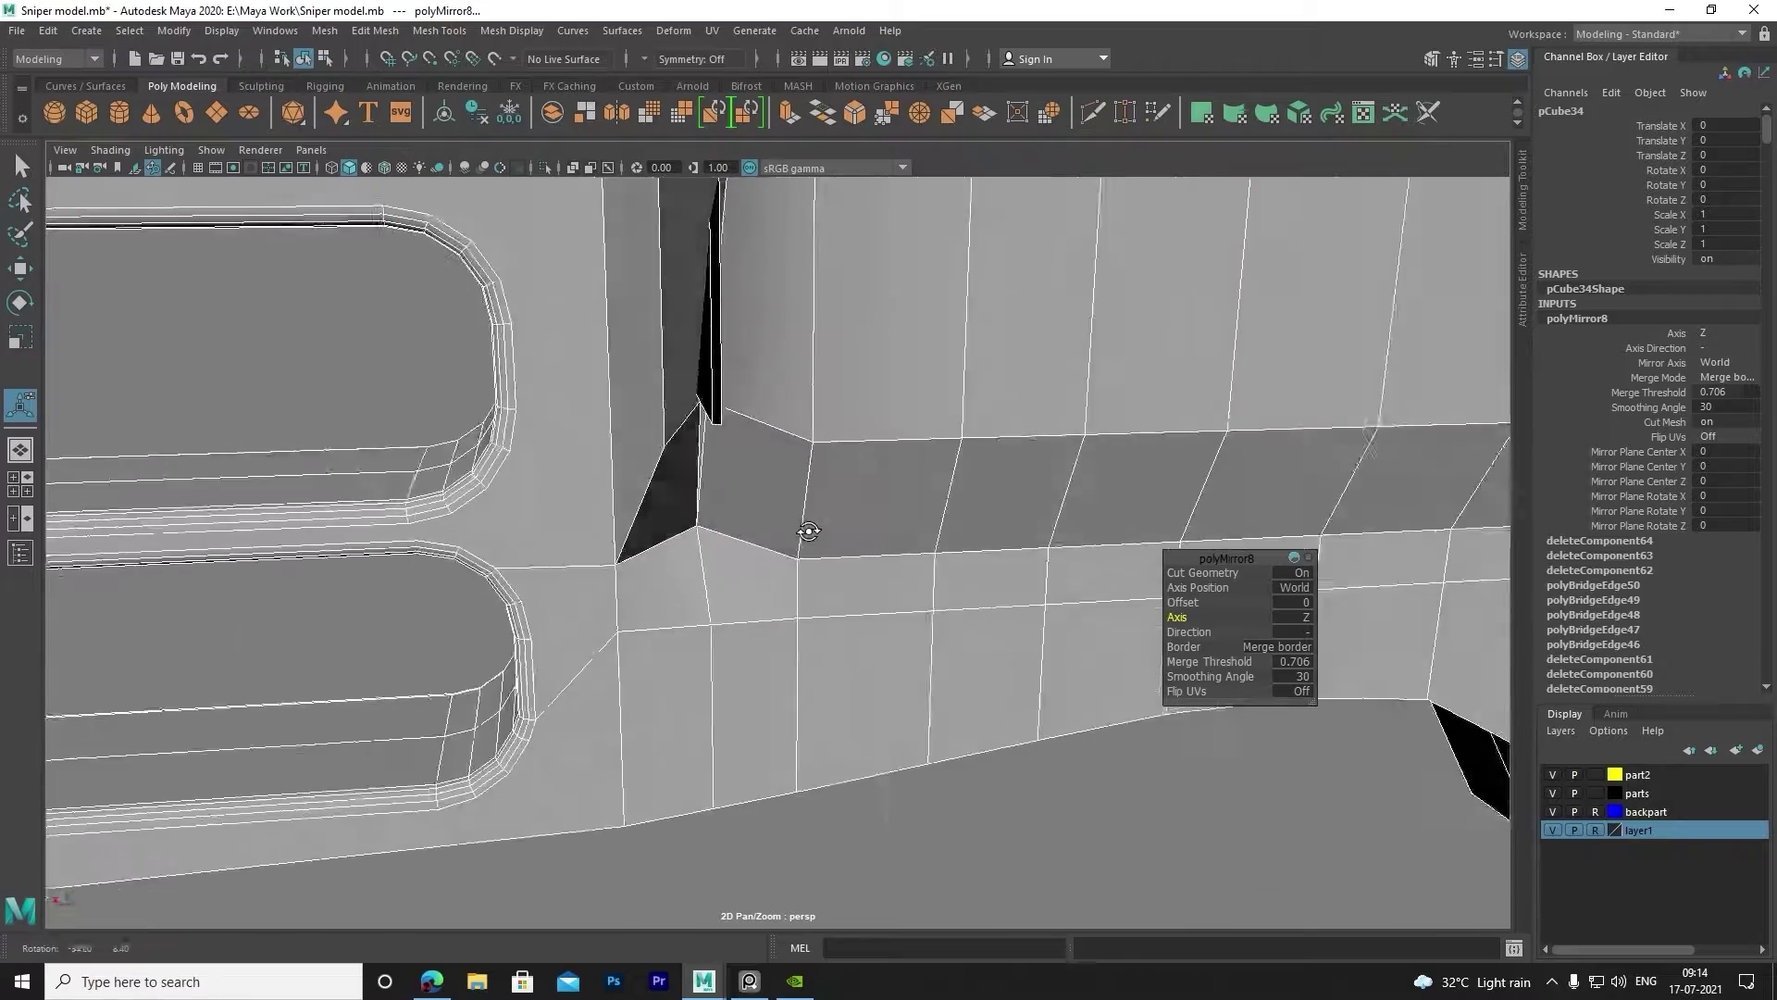
{"action": "key", "text": "ctrl+z"}
{"action": "key", "text": "ctrl+z"}
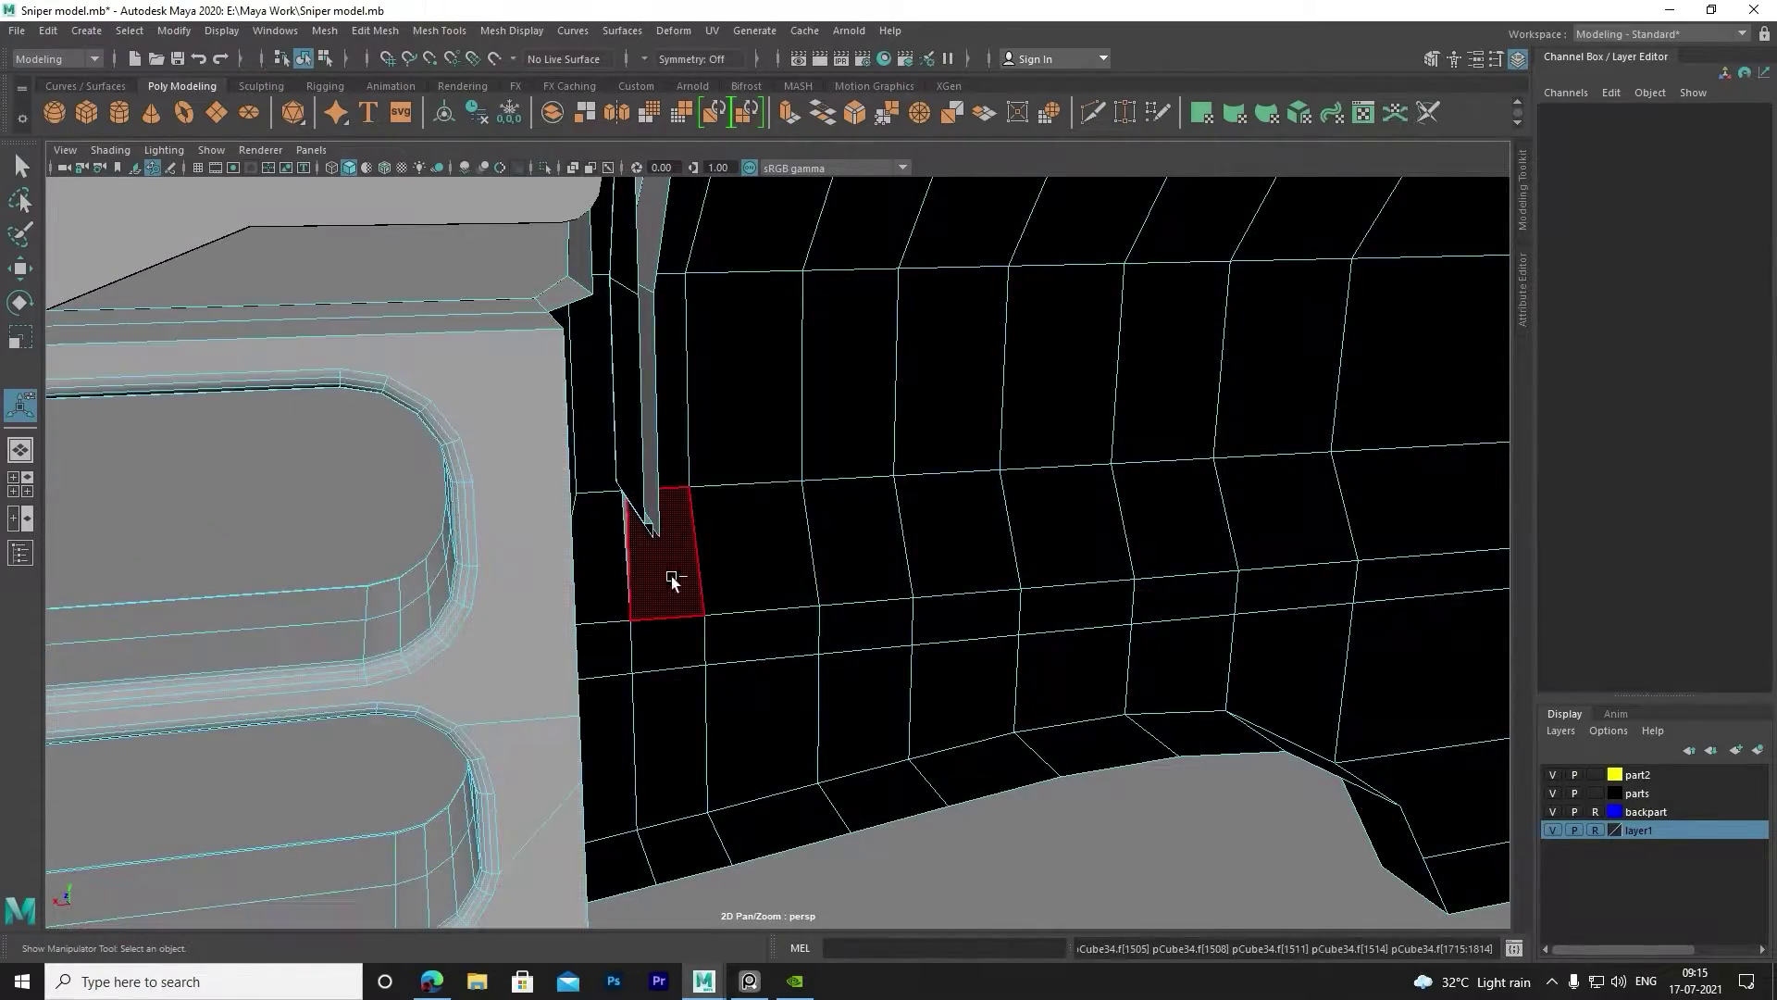
{"action": "key", "text": "ctrl+z"}
Orbit around the receiver block to inspect its opening and black slot.
{"action": "mouse_move", "coordinate": [709, 533]}
{"action": "left_mouse_down", "text": "alt"}
{"action": "mouse_move", "coordinate": [615, 448]}
{"action": "mouse_move", "coordinate": [733, 586]}
{"action": "mouse_move", "coordinate": [829, 594]}
{"action": "left_mouse_up", "text": "alt"}
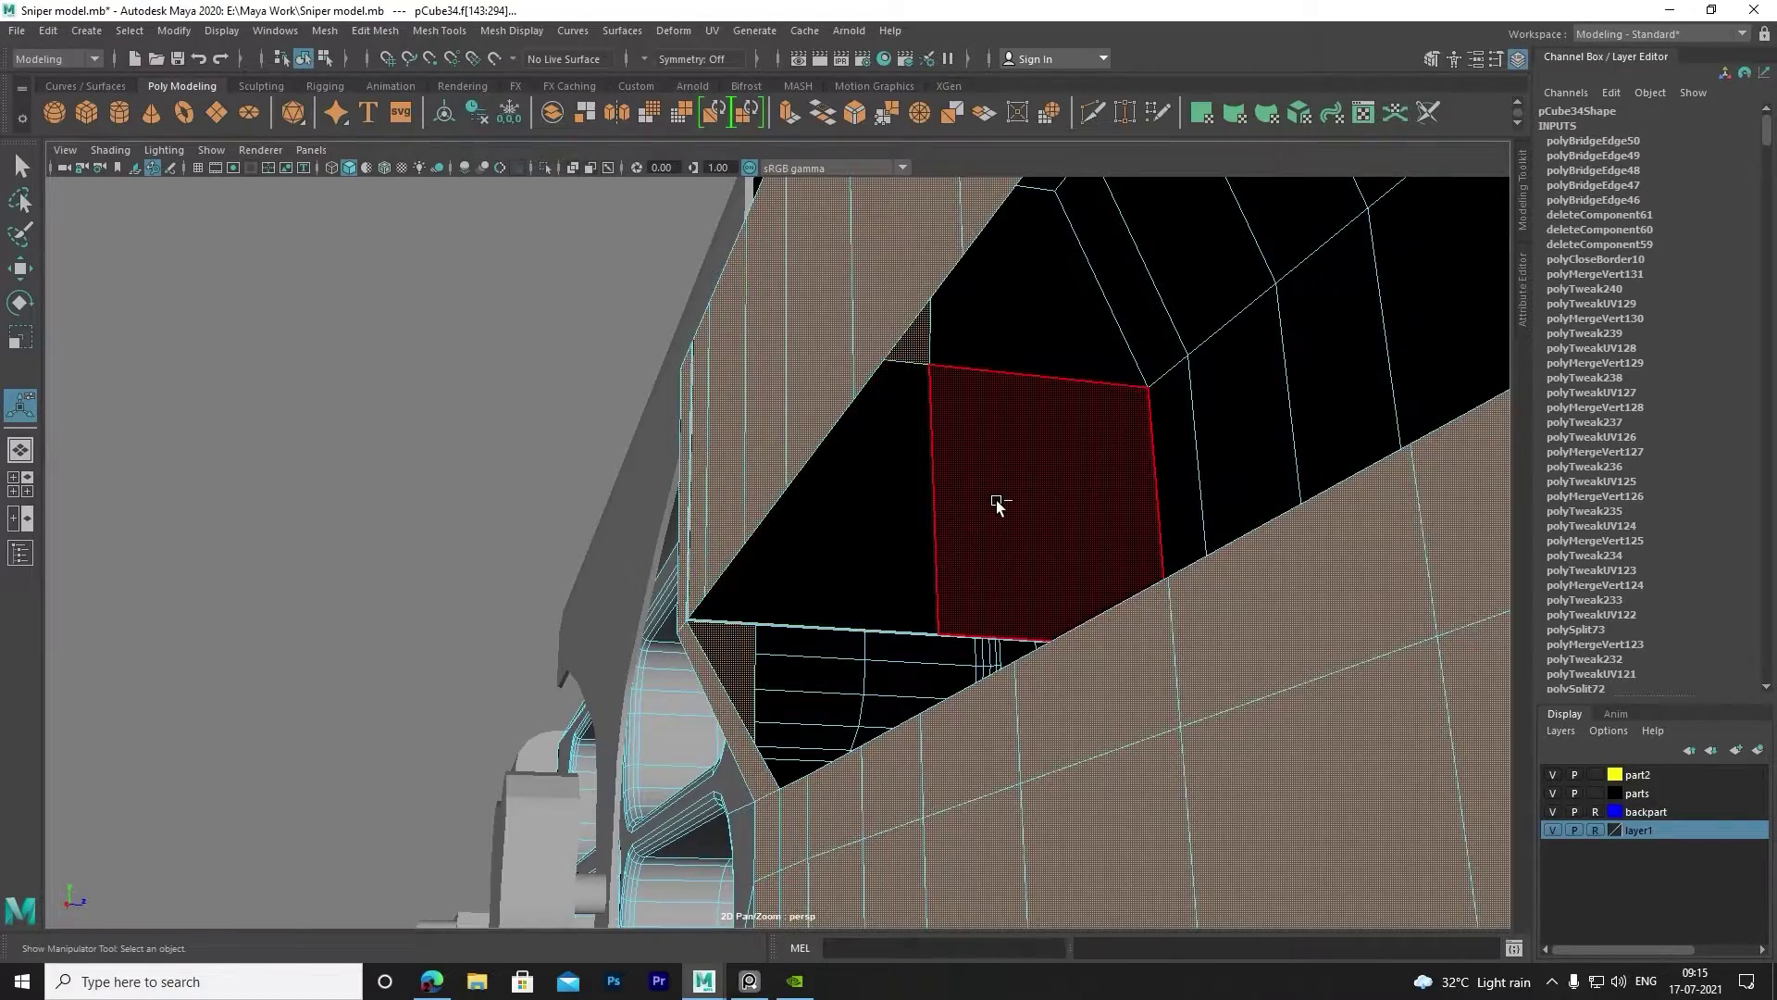
{"action": "mouse_move", "coordinate": [911, 377]}
{"action": "left_mouse_down", "text": "alt"}
{"action": "mouse_move", "coordinate": [963, 519]}
{"action": "mouse_move", "coordinate": [1027, 595]}
{"action": "mouse_move", "coordinate": [867, 740]}
{"action": "left_mouse_up", "text": "alt"}
{"action": "mouse_move", "coordinate": [744, 502]}
{"action": "left_mouse_down", "text": "alt"}
{"action": "mouse_move", "coordinate": [824, 725]}
{"action": "mouse_move", "coordinate": [802, 635]}
{"action": "mouse_move", "coordinate": [848, 726]}
{"action": "mouse_move", "coordinate": [798, 720]}
{"action": "mouse_move", "coordinate": [840, 484]}
{"action": "mouse_move", "coordinate": [845, 745]}
{"action": "mouse_move", "coordinate": [789, 527]}
{"action": "mouse_move", "coordinate": [724, 496]}
{"action": "left_mouse_up", "text": "alt"}
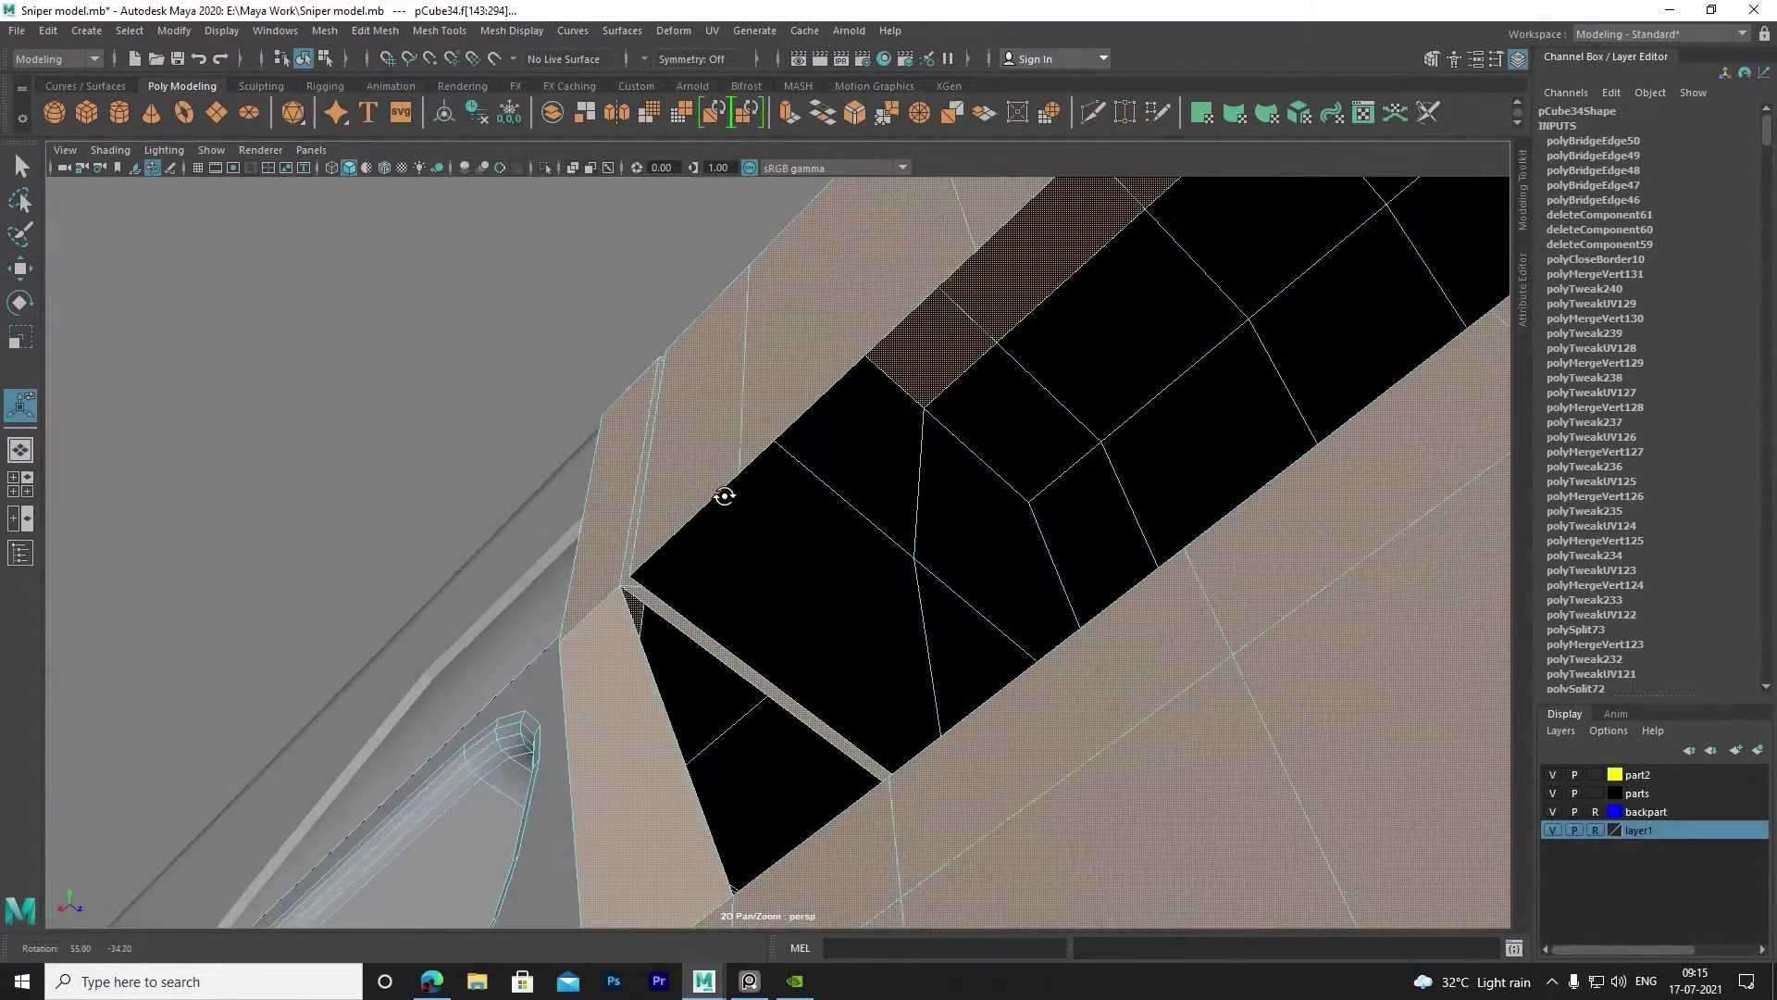
{"action": "scroll", "coordinate": [744, 688], "scroll_direction": "down", "scroll_amount": 3}
{"action": "left_click_drag", "start_coordinate": [734, 702], "coordinate": [886, 828], "text": "alt"}
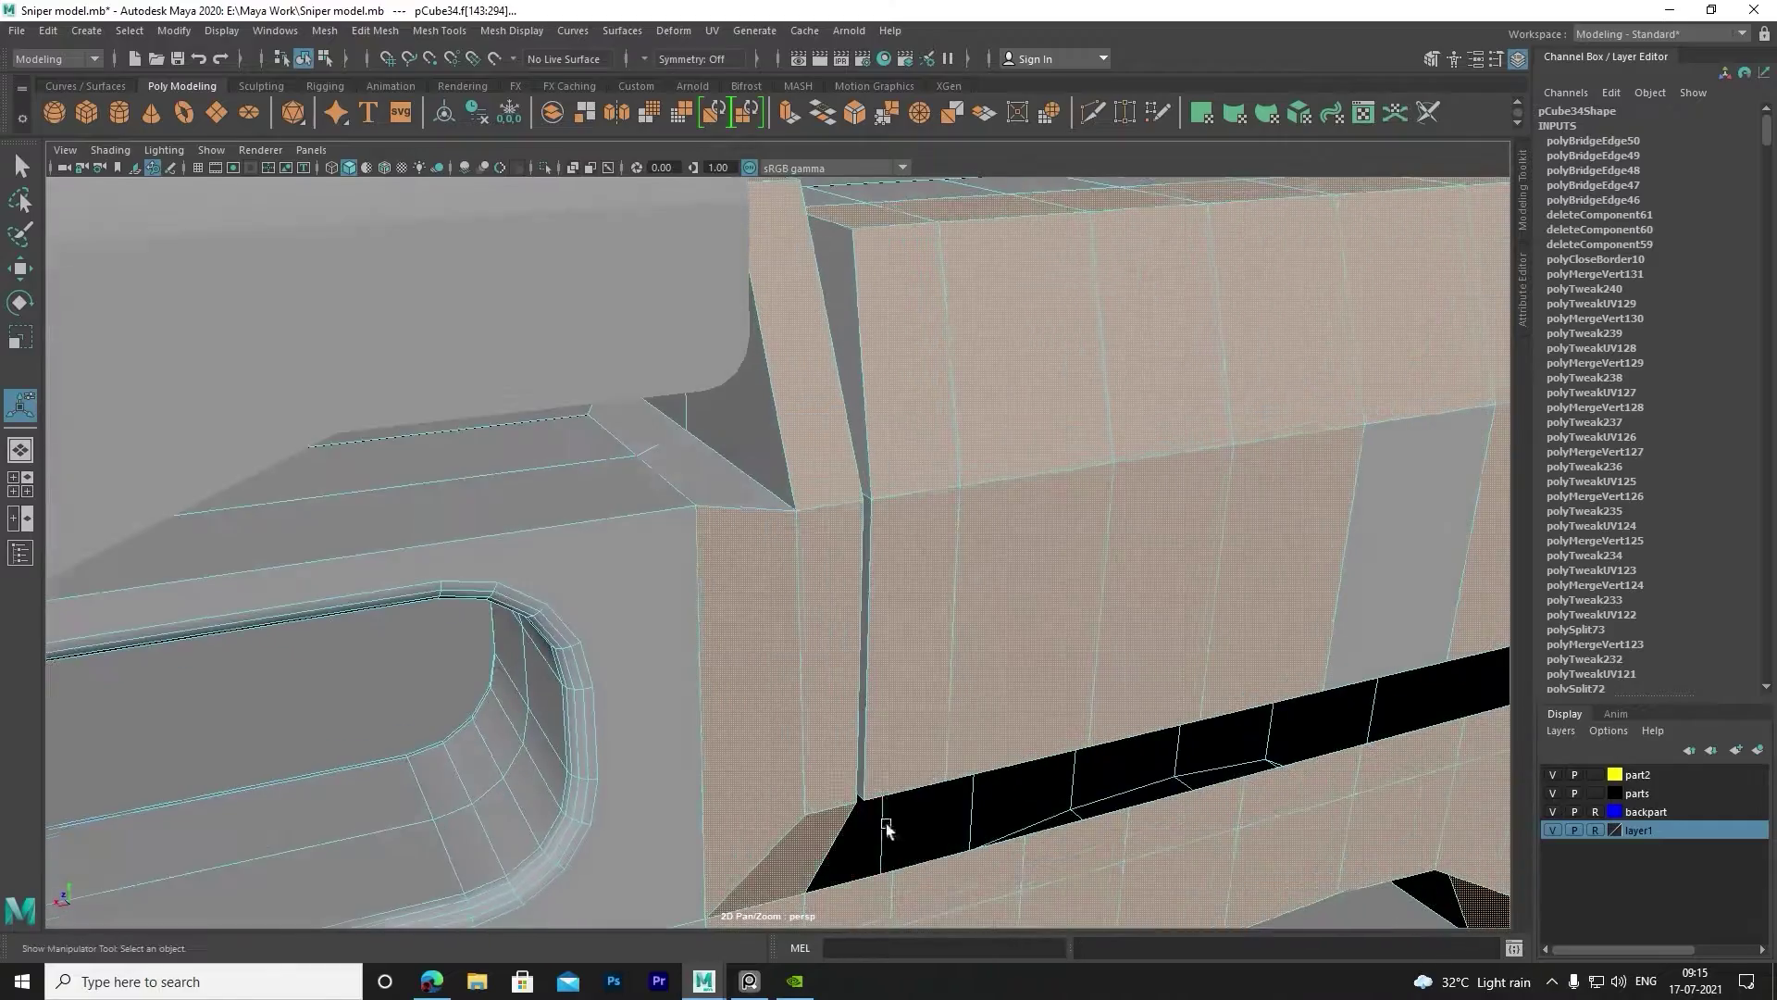
{"action": "mouse_move", "coordinate": [801, 578]}
{"action": "left_mouse_down", "text": "alt"}
{"action": "mouse_move", "coordinate": [753, 666]}
{"action": "mouse_move", "coordinate": [647, 528]}
{"action": "mouse_move", "coordinate": [654, 491]}
{"action": "mouse_move", "coordinate": [718, 583]}
{"action": "mouse_move", "coordinate": [810, 586]}
{"action": "left_mouse_up", "text": "alt"}
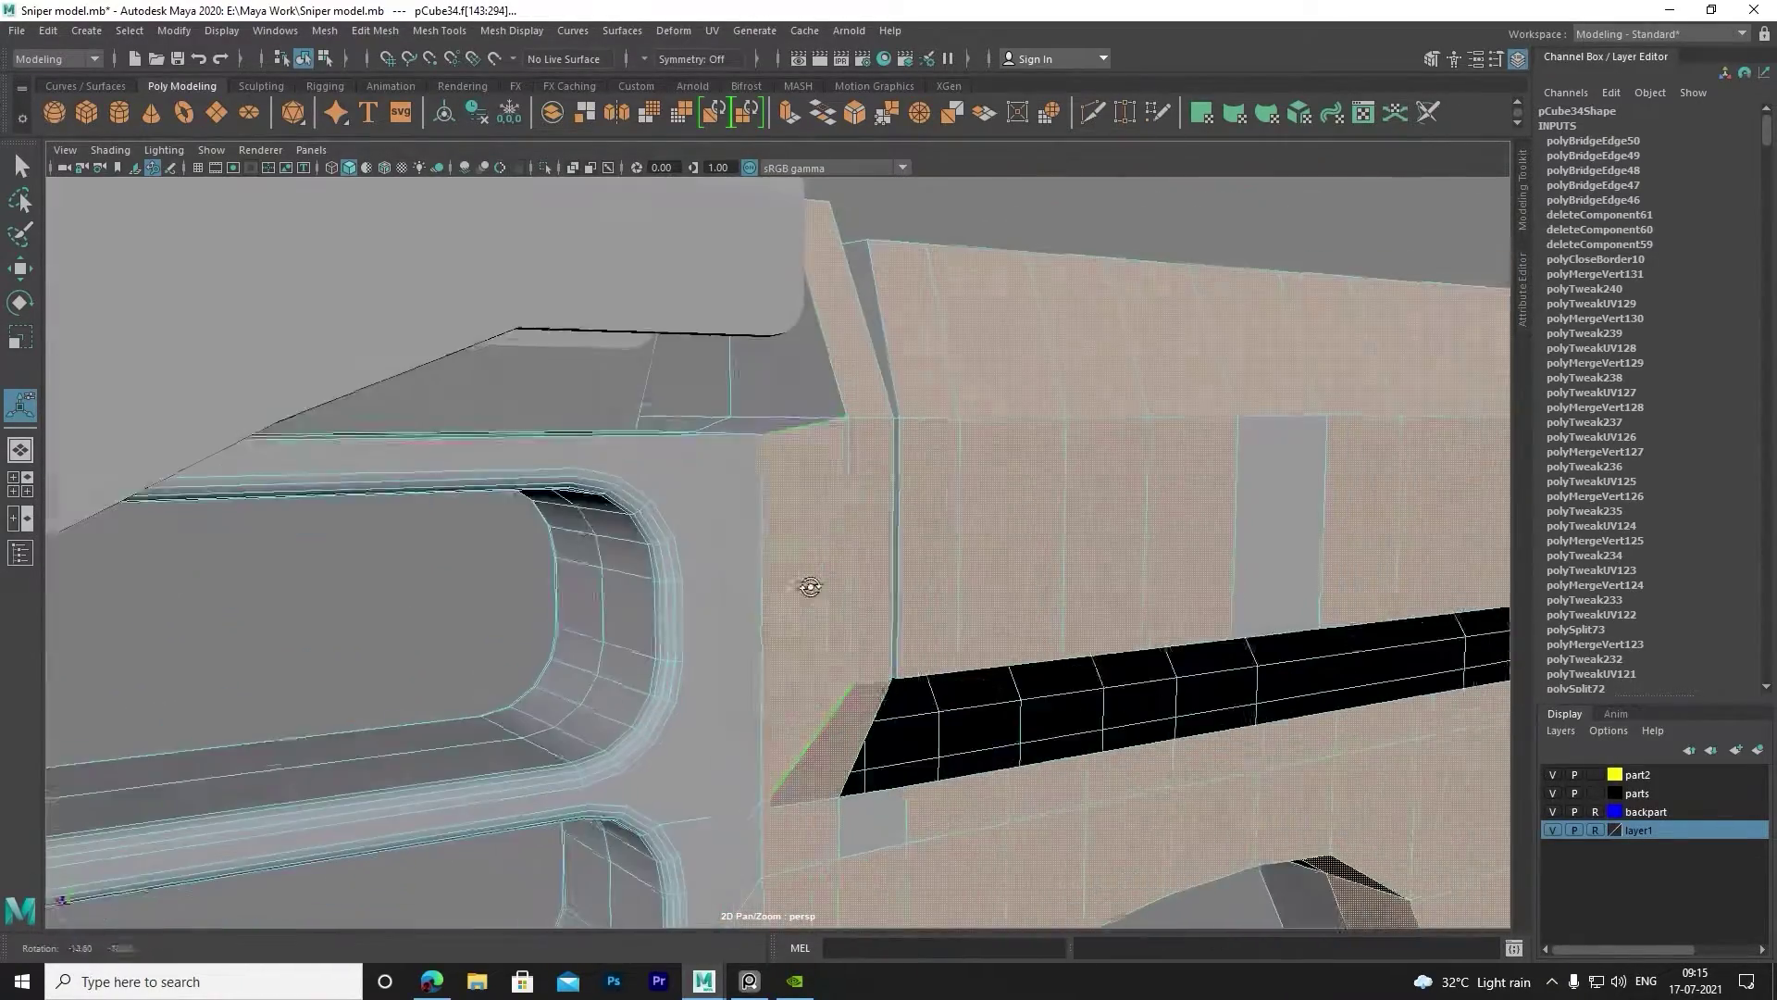
{"action": "mouse_move", "coordinate": [798, 396]}
{"action": "left_mouse_down", "text": "alt"}
{"action": "mouse_move", "coordinate": [817, 480]}
{"action": "mouse_move", "coordinate": [746, 325]}
{"action": "mouse_move", "coordinate": [691, 364]}
{"action": "mouse_move", "coordinate": [753, 455]}
{"action": "mouse_move", "coordinate": [713, 306]}
{"action": "mouse_move", "coordinate": [732, 496]}
{"action": "mouse_move", "coordinate": [670, 457]}
{"action": "mouse_move", "coordinate": [805, 398]}
{"action": "left_mouse_up", "text": "alt"}
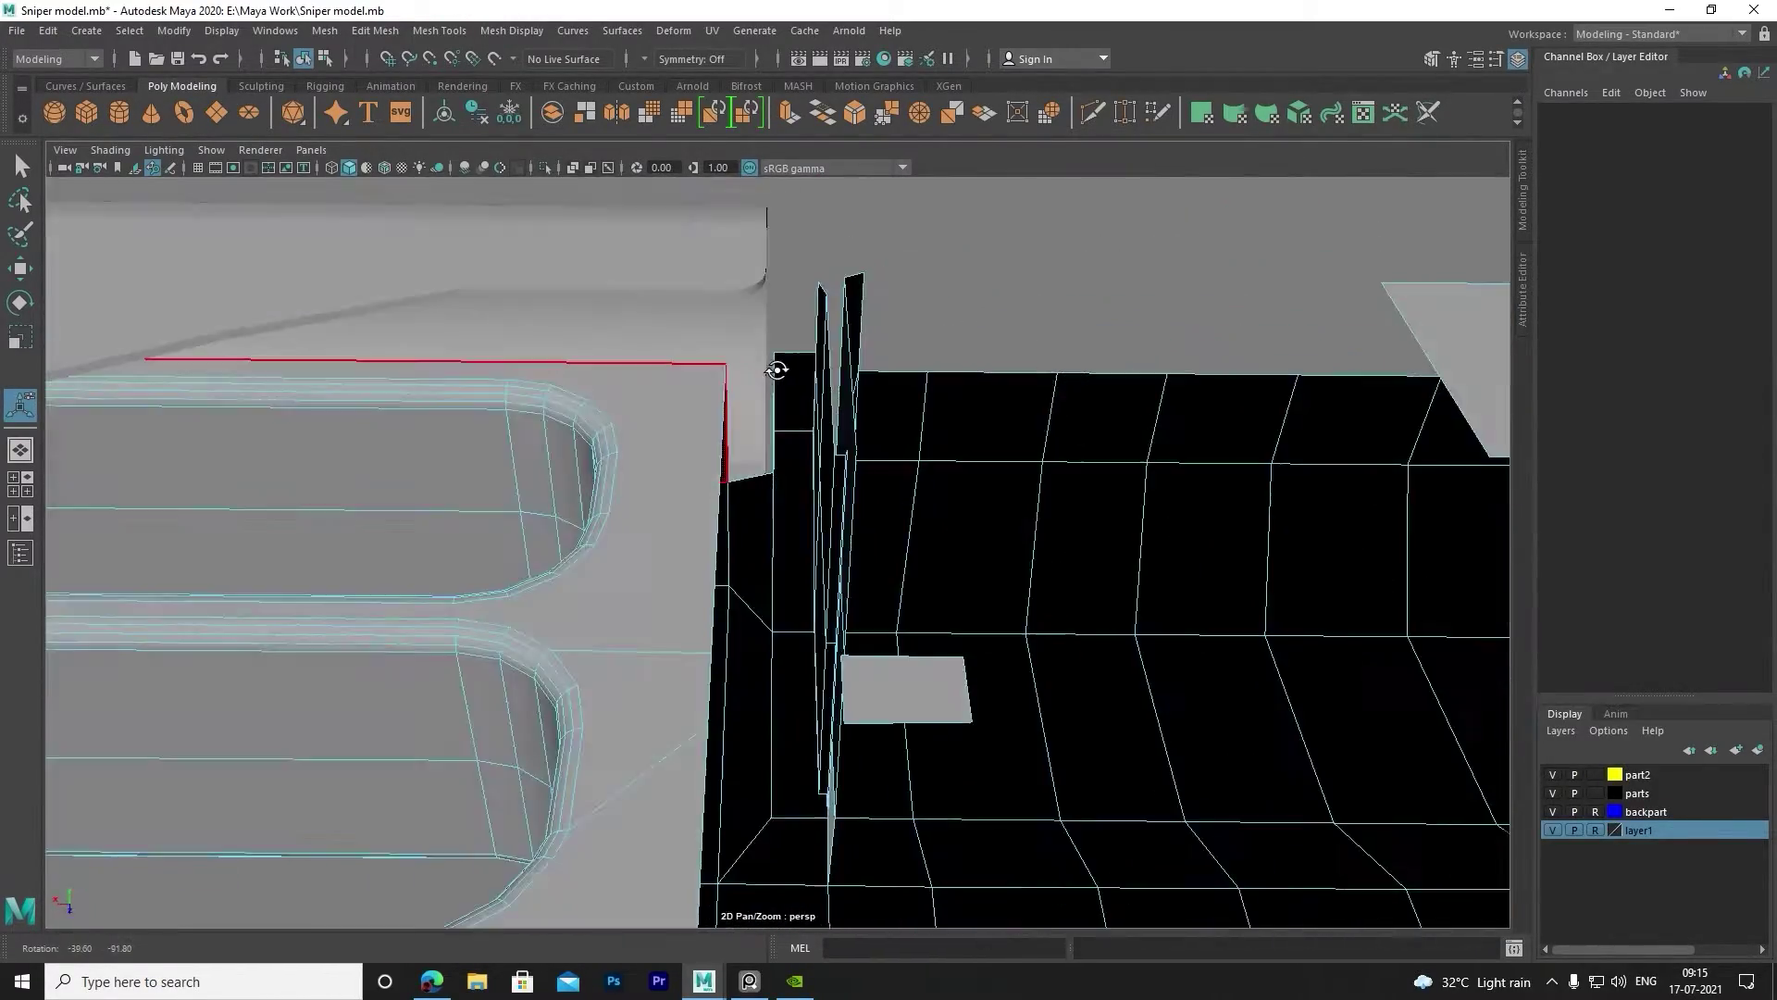
{"action": "middle_click_drag", "start_coordinate": [805, 398], "coordinate": [814, 385], "text": "alt"}
{"action": "mouse_move", "coordinate": [813, 385]}
{"action": "left_mouse_down", "text": "alt"}
{"action": "mouse_move", "coordinate": [880, 535]}
{"action": "mouse_move", "coordinate": [852, 635]}
{"action": "mouse_move", "coordinate": [814, 663]}
{"action": "mouse_move", "coordinate": [831, 657]}
{"action": "left_mouse_up", "text": "alt"}
{"action": "scroll", "coordinate": [831, 657], "scroll_direction": "down", "scroll_amount": 2}
{"action": "scroll", "coordinate": [845, 673], "scroll_direction": "down", "scroll_amount": 5}
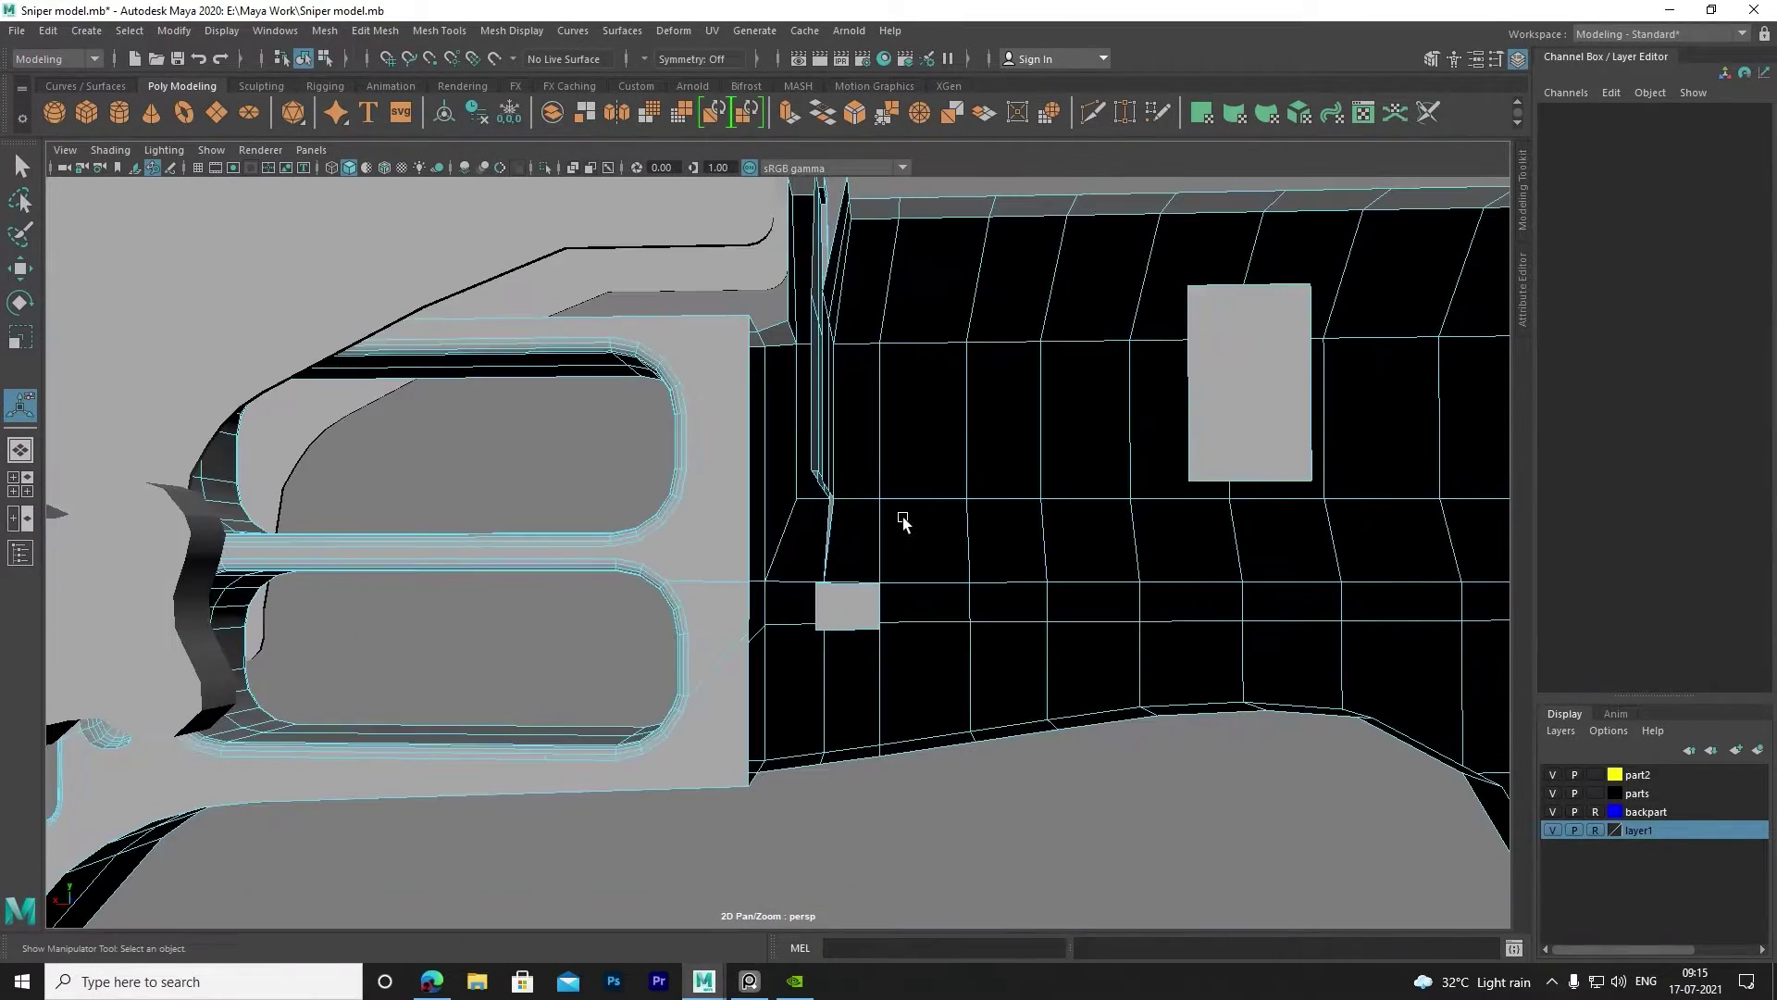
{"action": "scroll", "coordinate": [902, 521], "scroll_direction": "down", "scroll_amount": 3}
{"action": "left_click_drag", "start_coordinate": [1103, 560], "coordinate": [1123, 444], "text": "alt"}
{"action": "left_click", "coordinate": [1124, 444]}
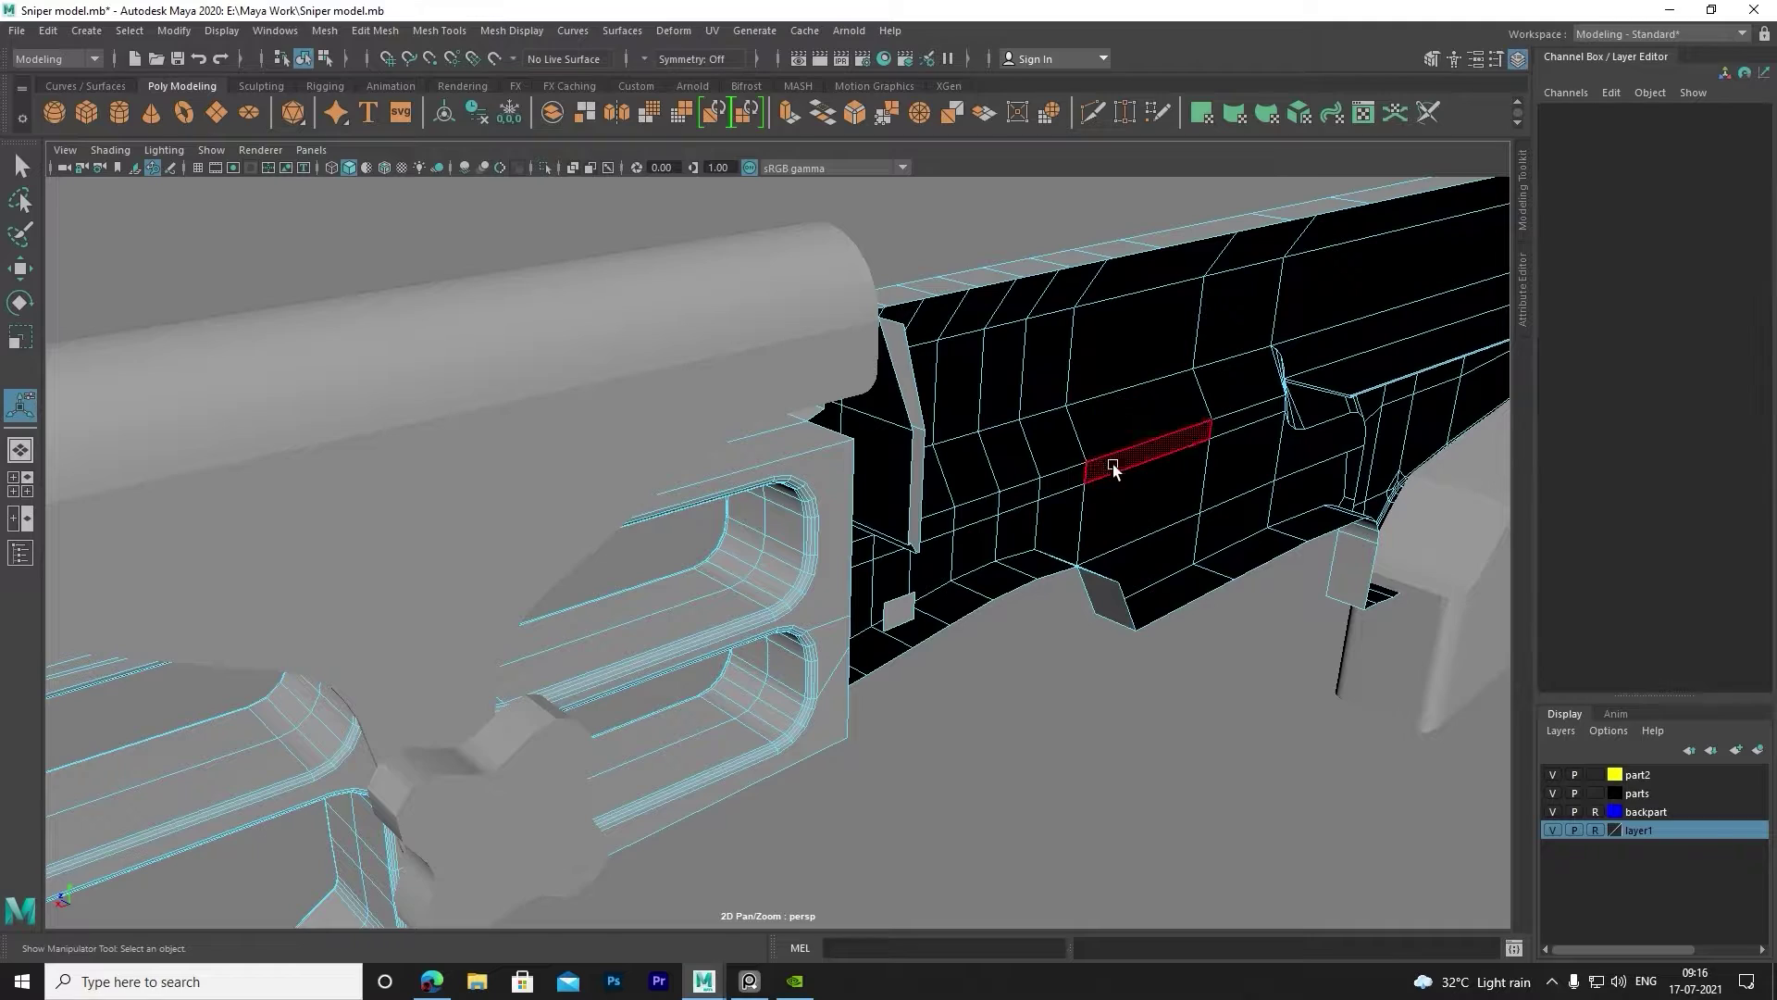
{"action": "left_click", "coordinate": [919, 620]}
{"action": "left_click", "coordinate": [926, 648]}
{"action": "mouse_move", "coordinate": [926, 648]}
{"action": "left_mouse_down", "text": "alt"}
{"action": "mouse_move", "coordinate": [1281, 642]}
{"action": "mouse_move", "coordinate": [536, 496]}
{"action": "mouse_move", "coordinate": [853, 508]}
{"action": "mouse_move", "coordinate": [772, 458]}
{"action": "mouse_move", "coordinate": [762, 416]}
{"action": "left_mouse_up", "text": "alt"}
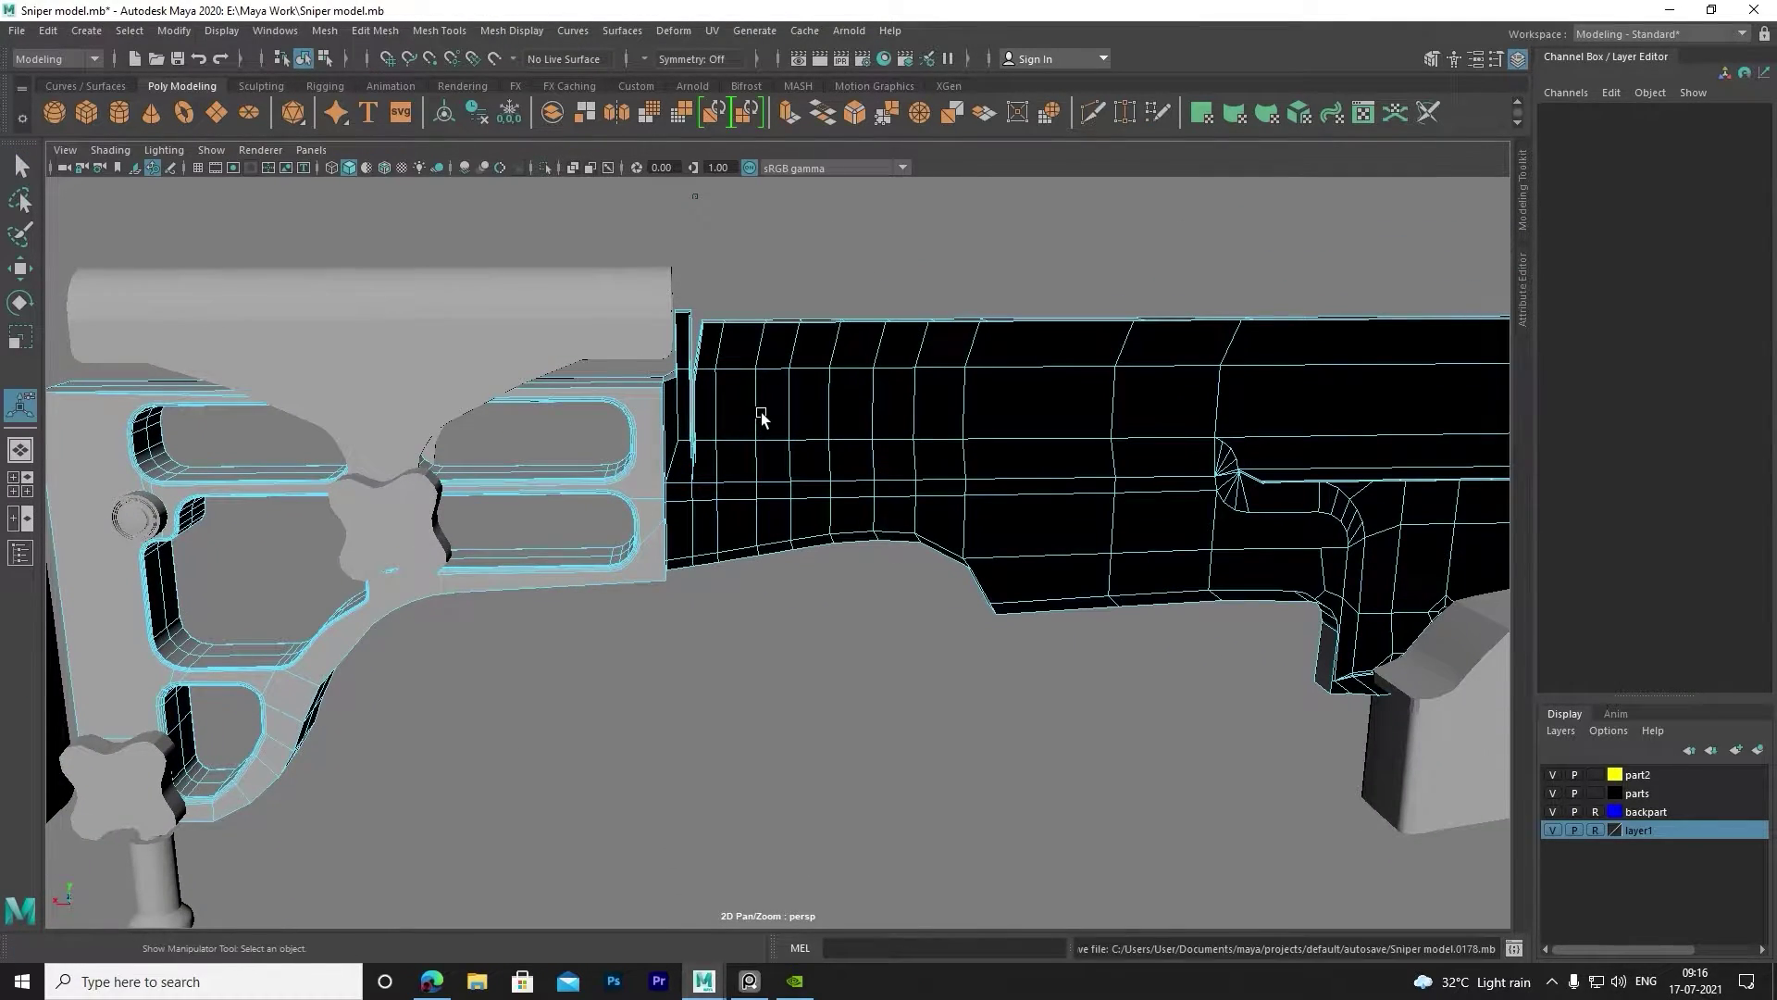
{"action": "left_click", "coordinate": [671, 404]}
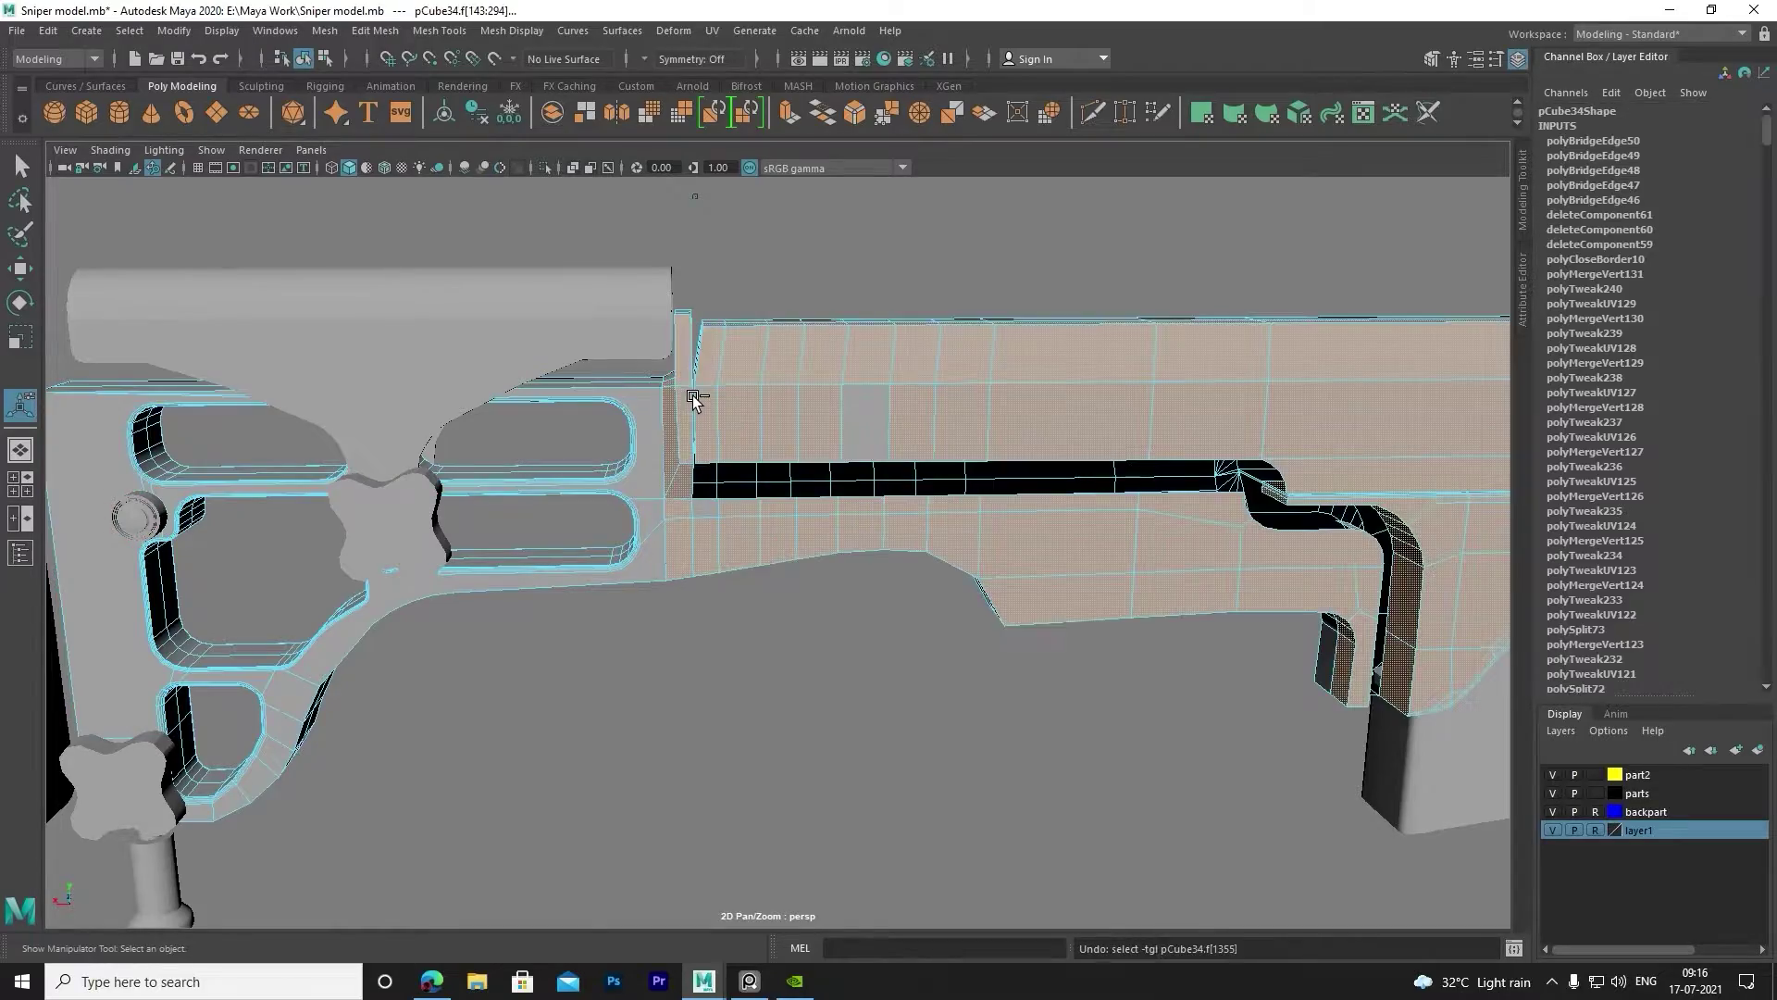
{"action": "mouse_move", "coordinate": [694, 396]}
{"action": "left_mouse_down", "text": "alt"}
{"action": "mouse_move", "coordinate": [793, 425]}
{"action": "mouse_move", "coordinate": [635, 429]}
{"action": "mouse_move", "coordinate": [677, 442]}
{"action": "mouse_move", "coordinate": [714, 519]}
{"action": "mouse_move", "coordinate": [884, 375]}
{"action": "left_mouse_up", "text": "alt"}
{"action": "scroll", "coordinate": [555, 546], "scroll_direction": "down", "scroll_amount": 3}
{"action": "scroll", "coordinate": [638, 500], "scroll_direction": "down", "scroll_amount": 5}
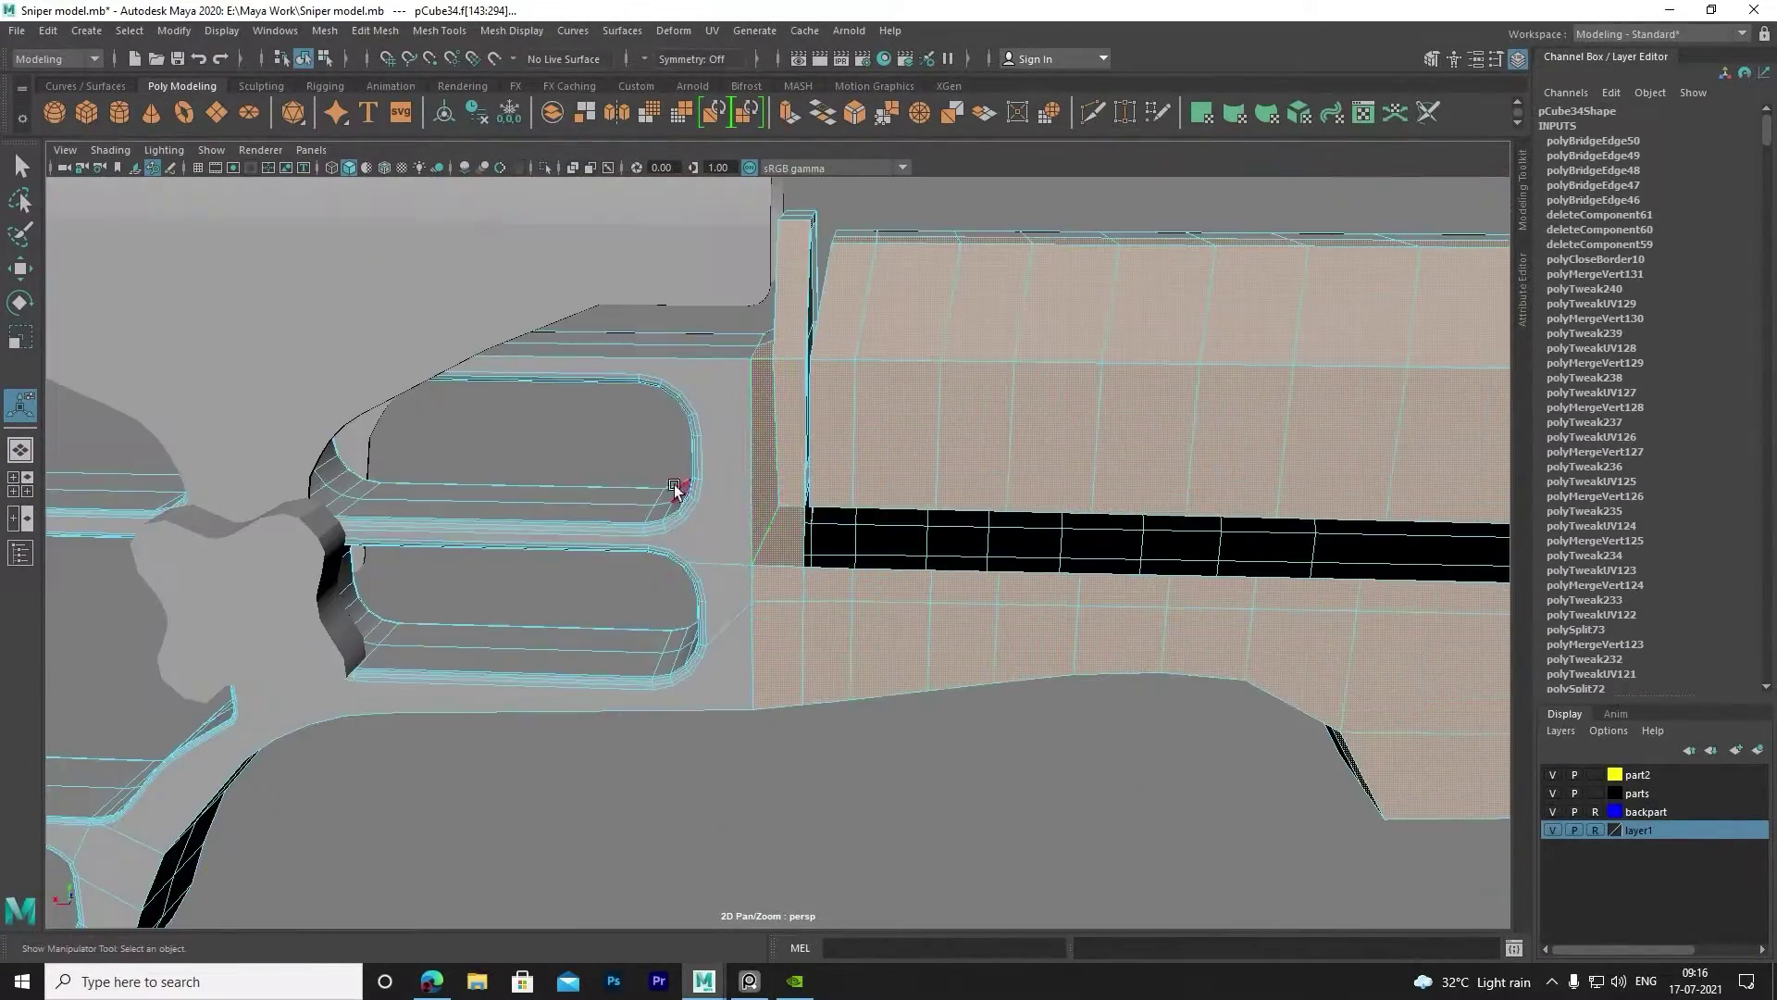
{"action": "key", "text": "space"}
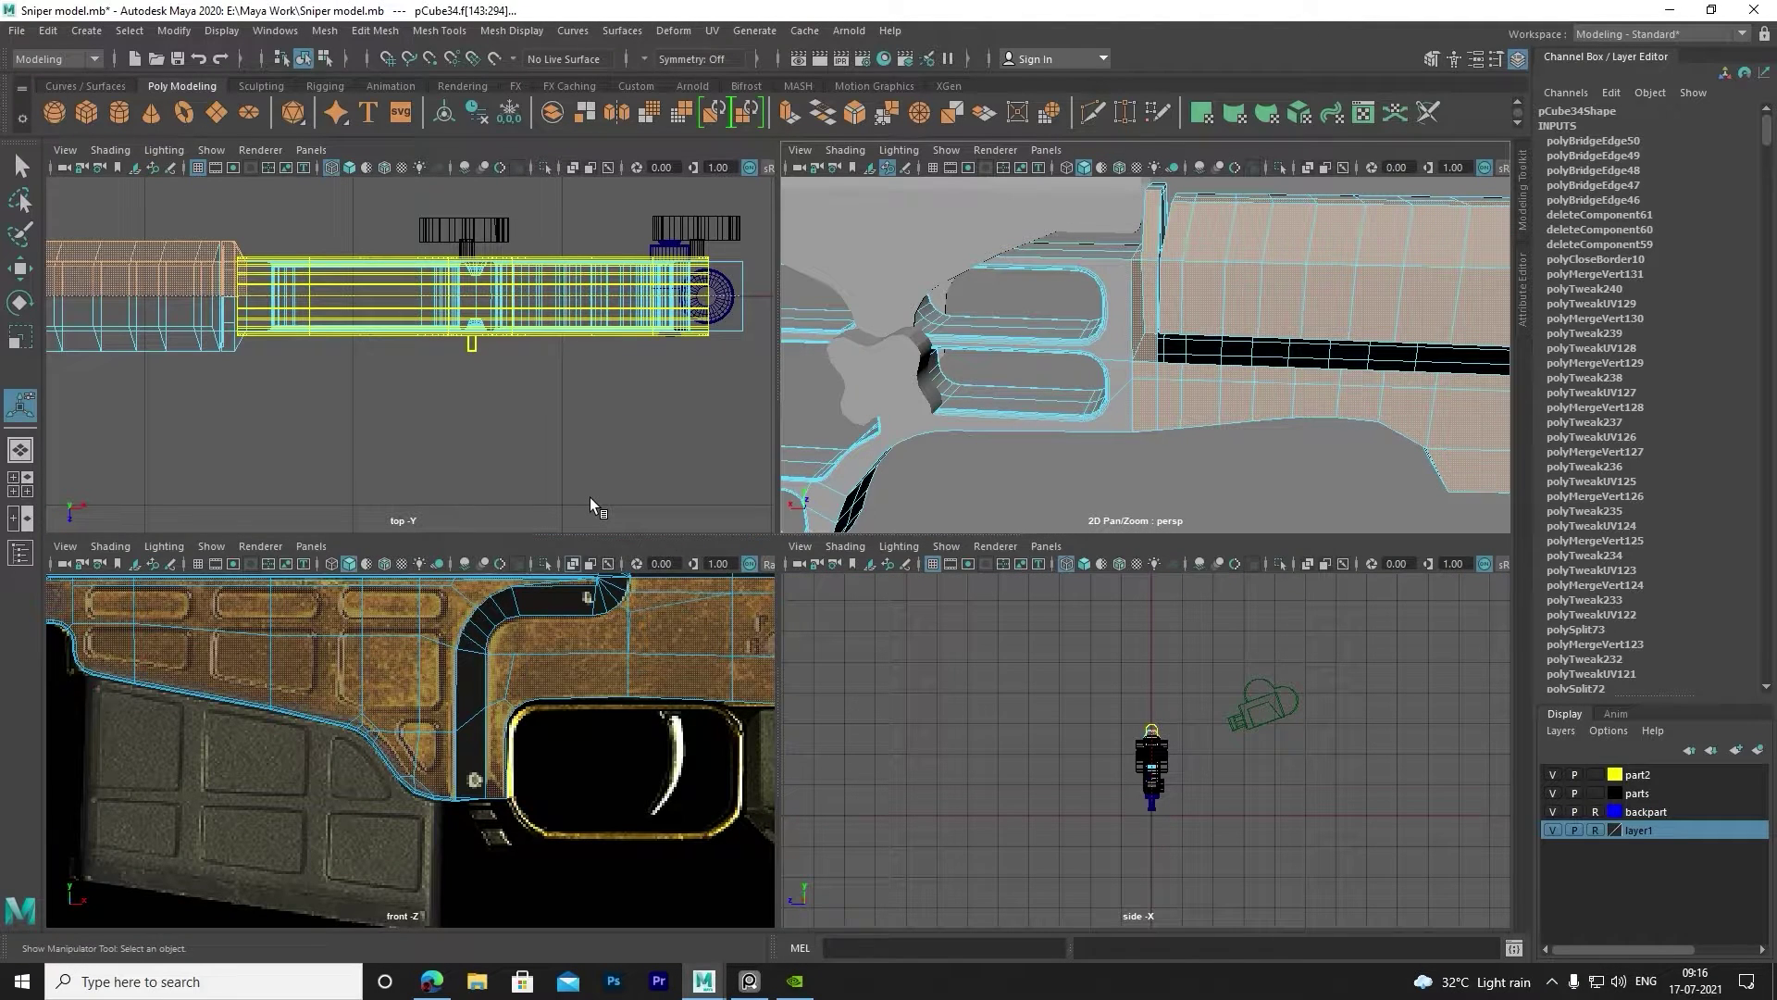
{"action": "key", "text": "space"}
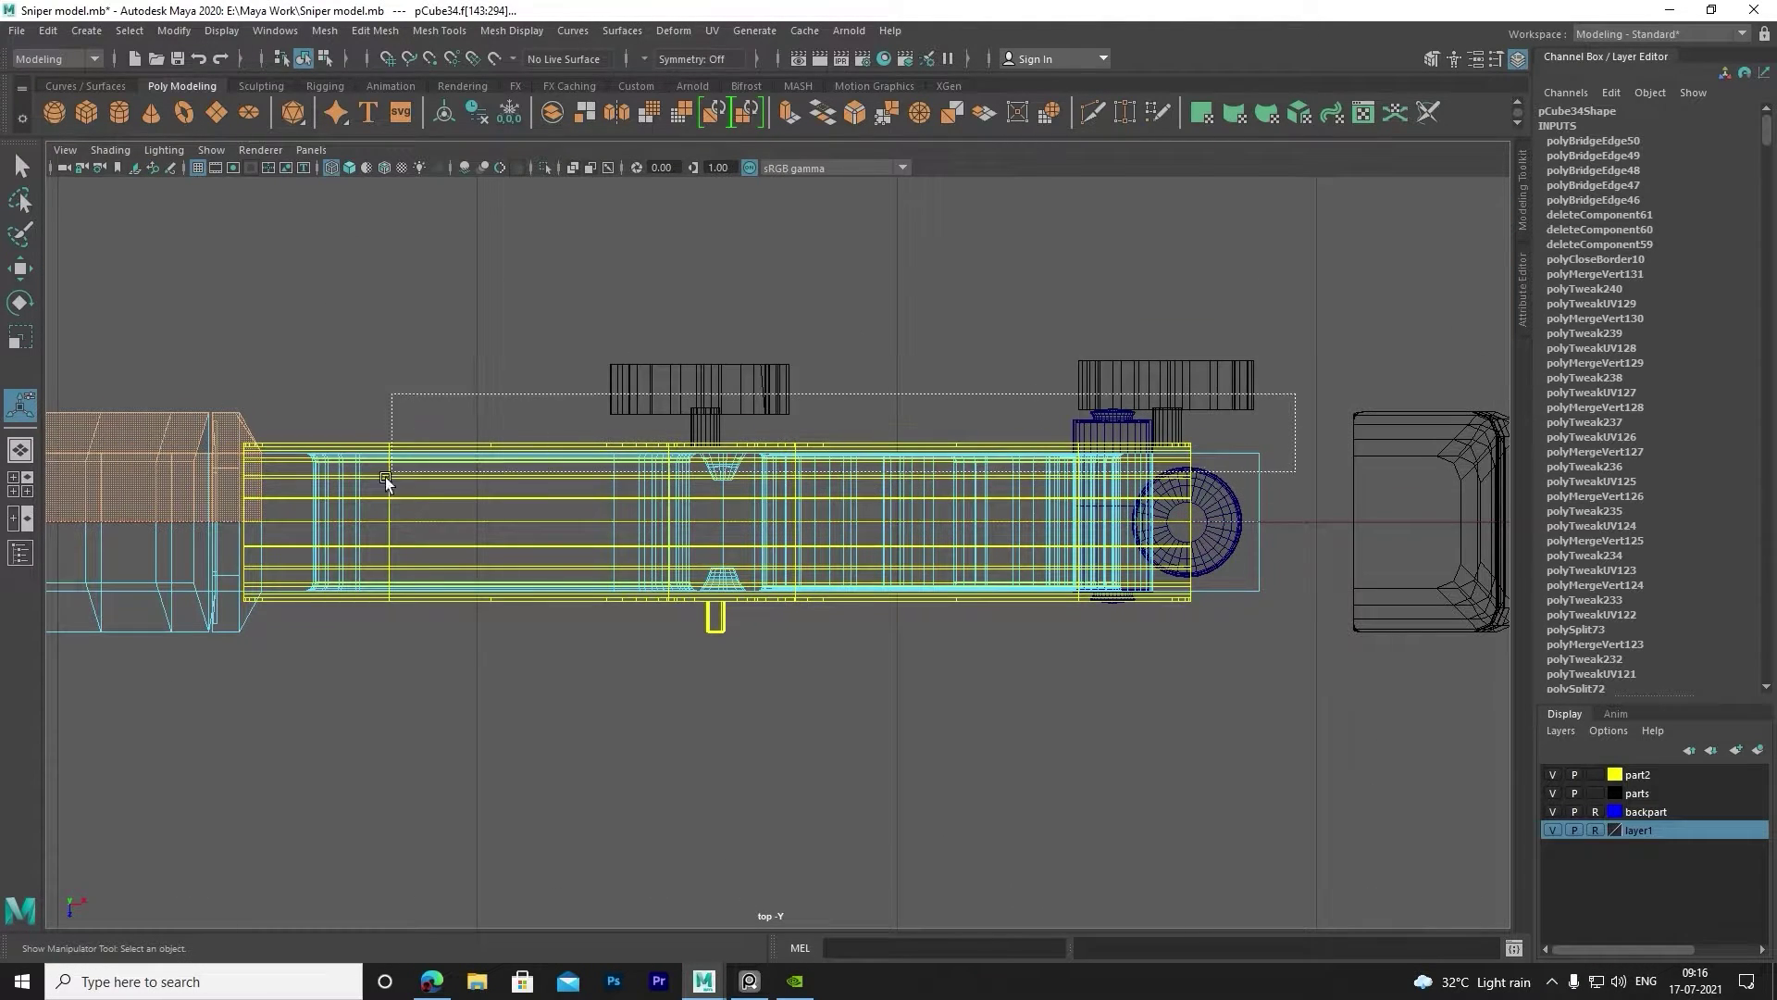
{"action": "key", "text": "space"}
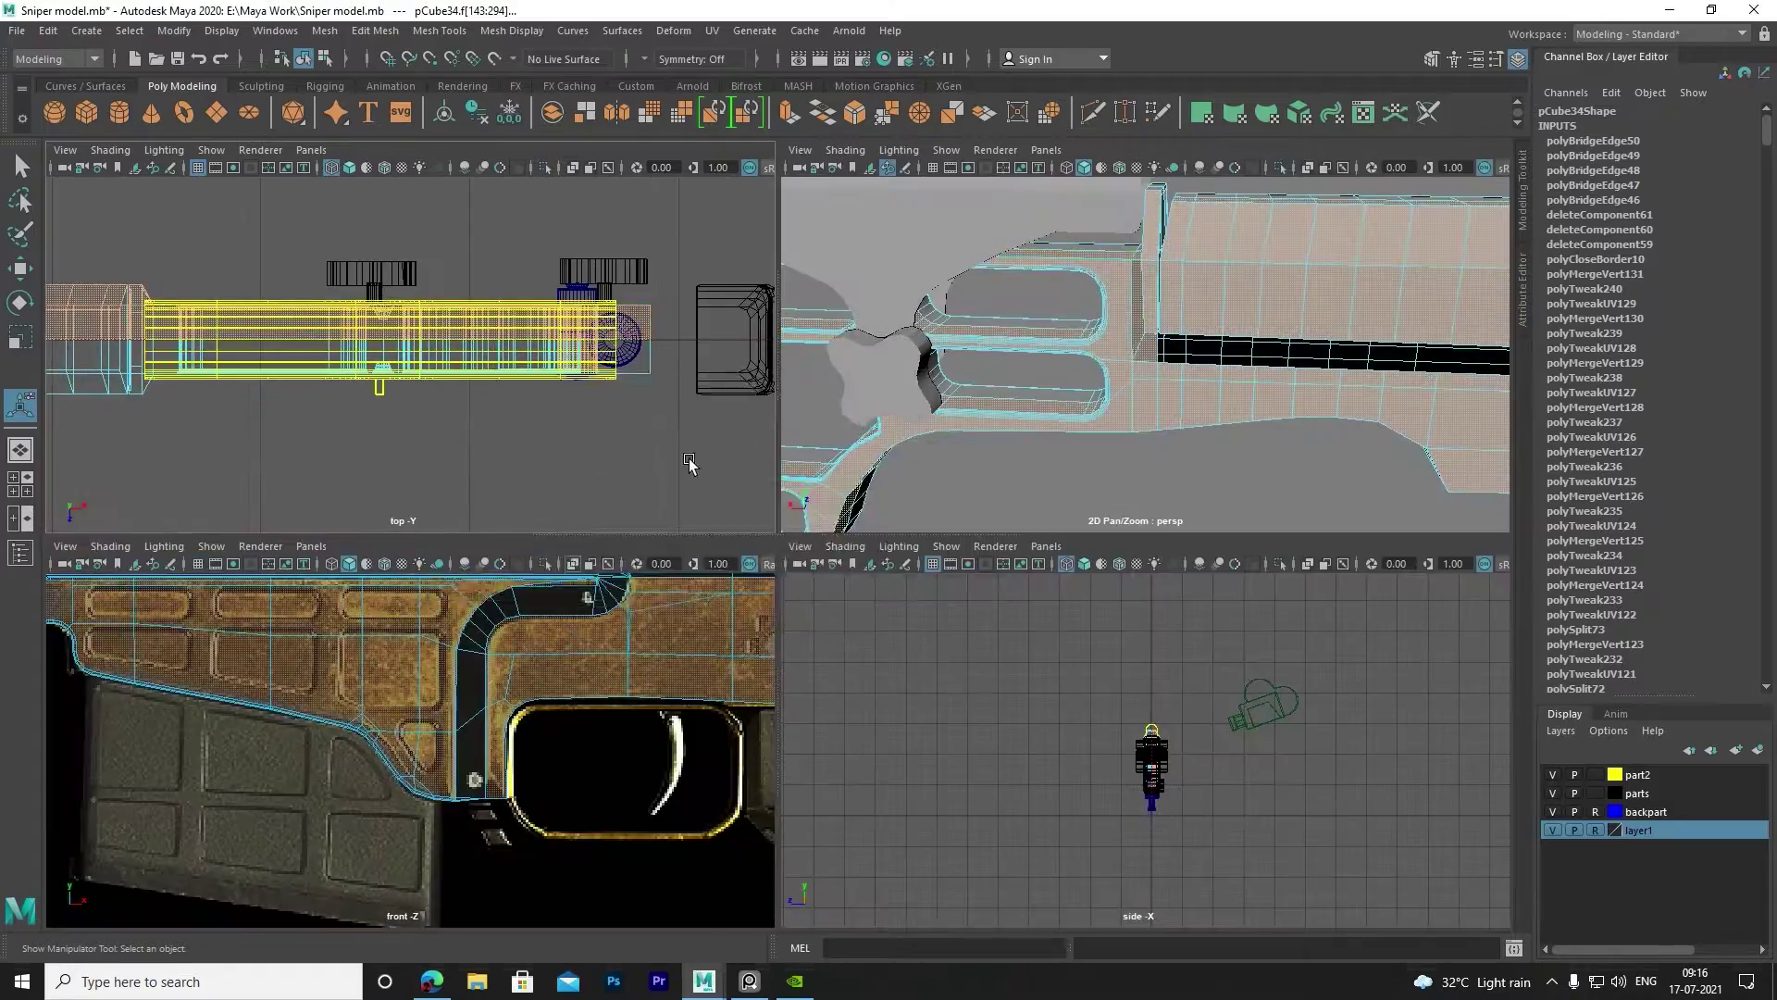
{"action": "key", "text": "space"}
{"action": "left_click_drag", "start_coordinate": [887, 475], "coordinate": [835, 459], "text": "alt"}
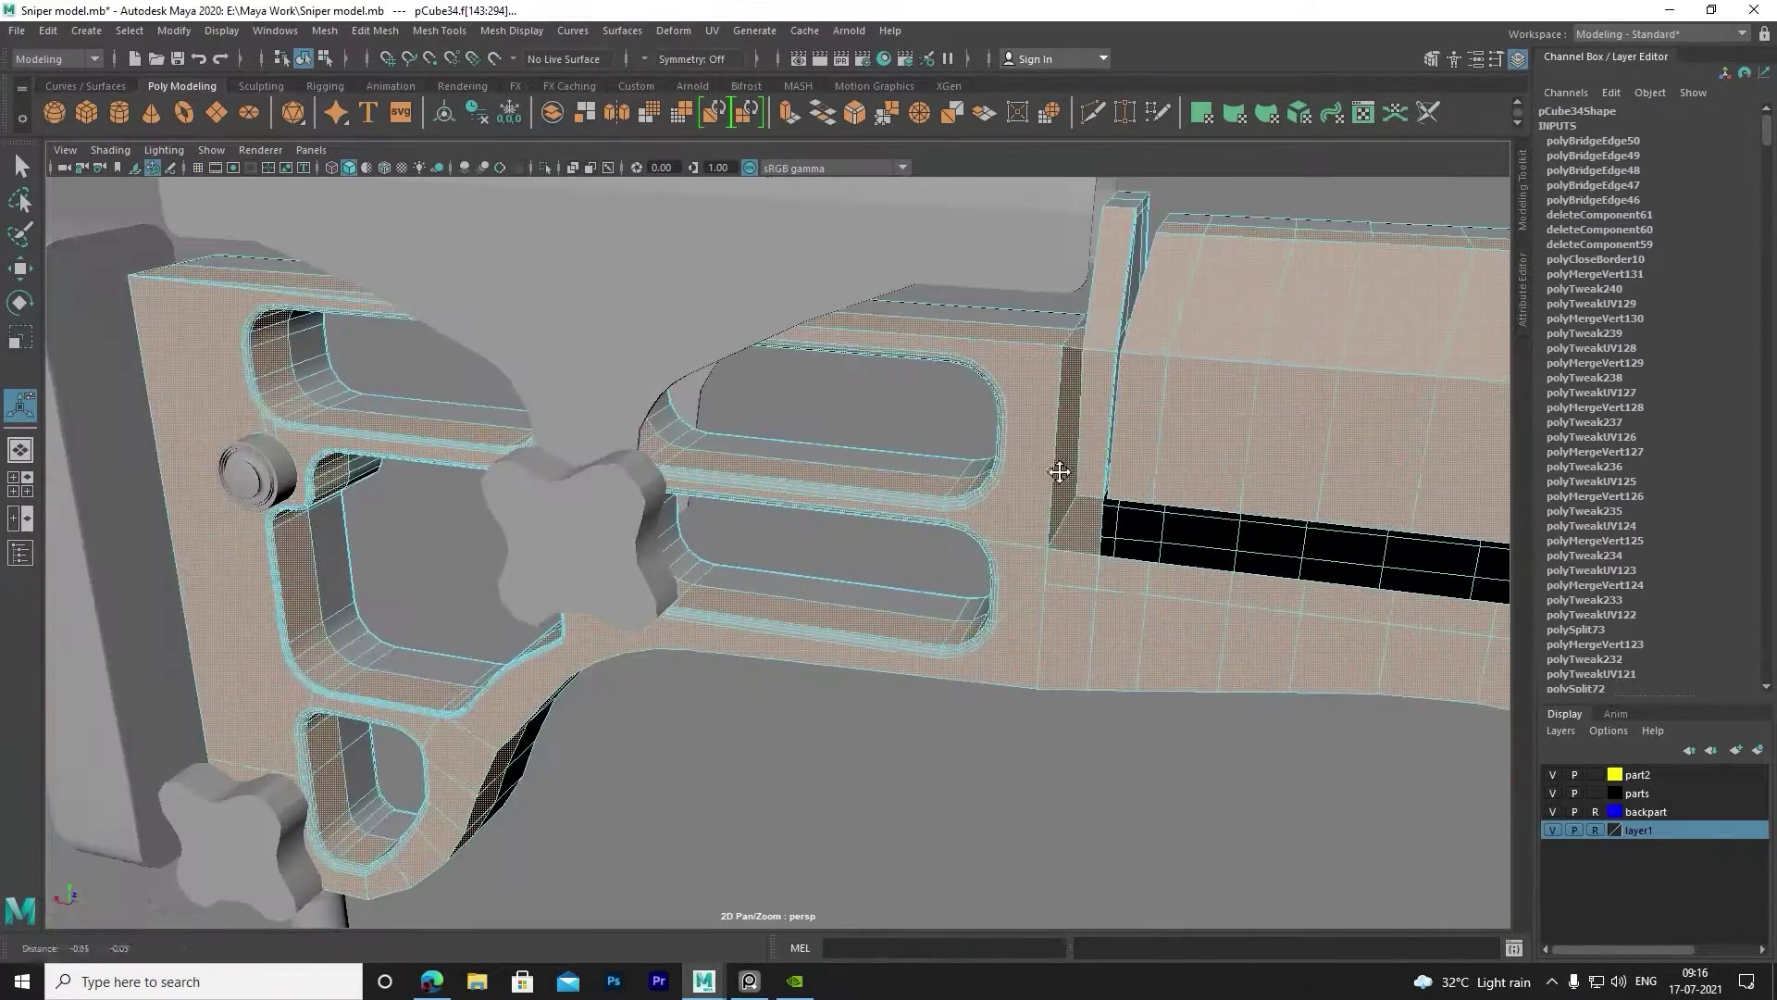
{"action": "scroll", "coordinate": [835, 457], "scroll_direction": "up", "scroll_amount": 3}
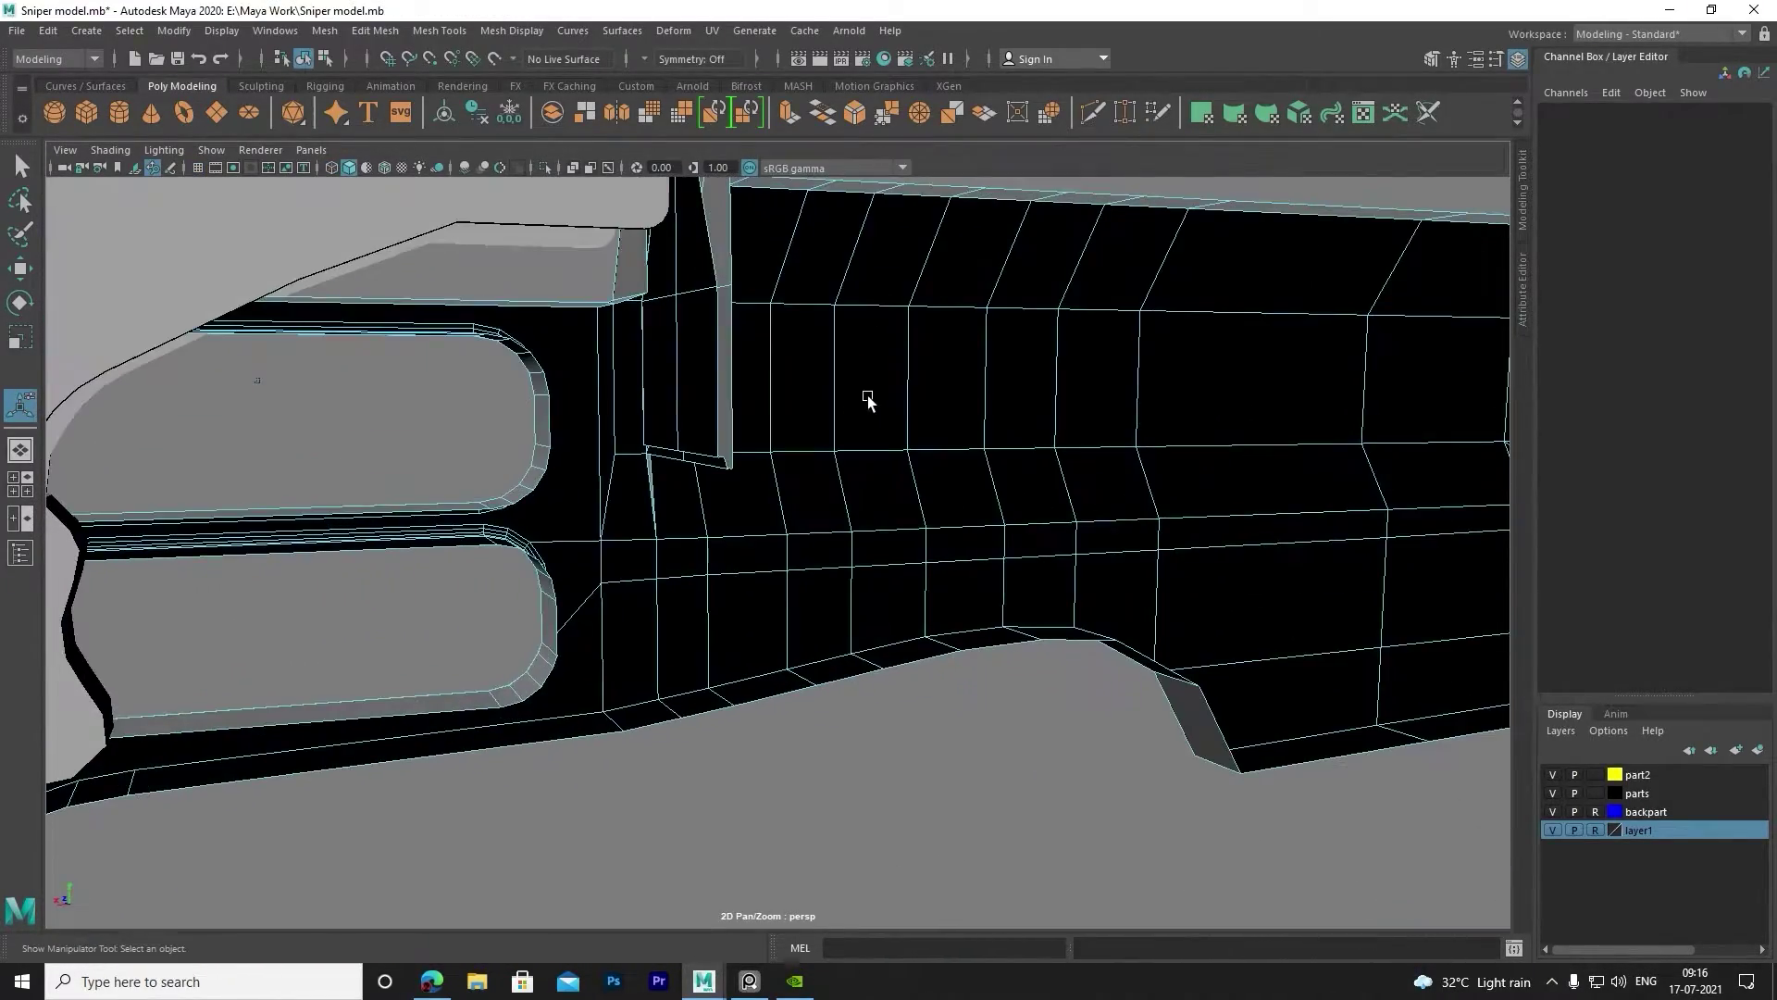
{"action": "right_click_drag", "start_coordinate": [802, 404], "coordinate": [878, 372]}
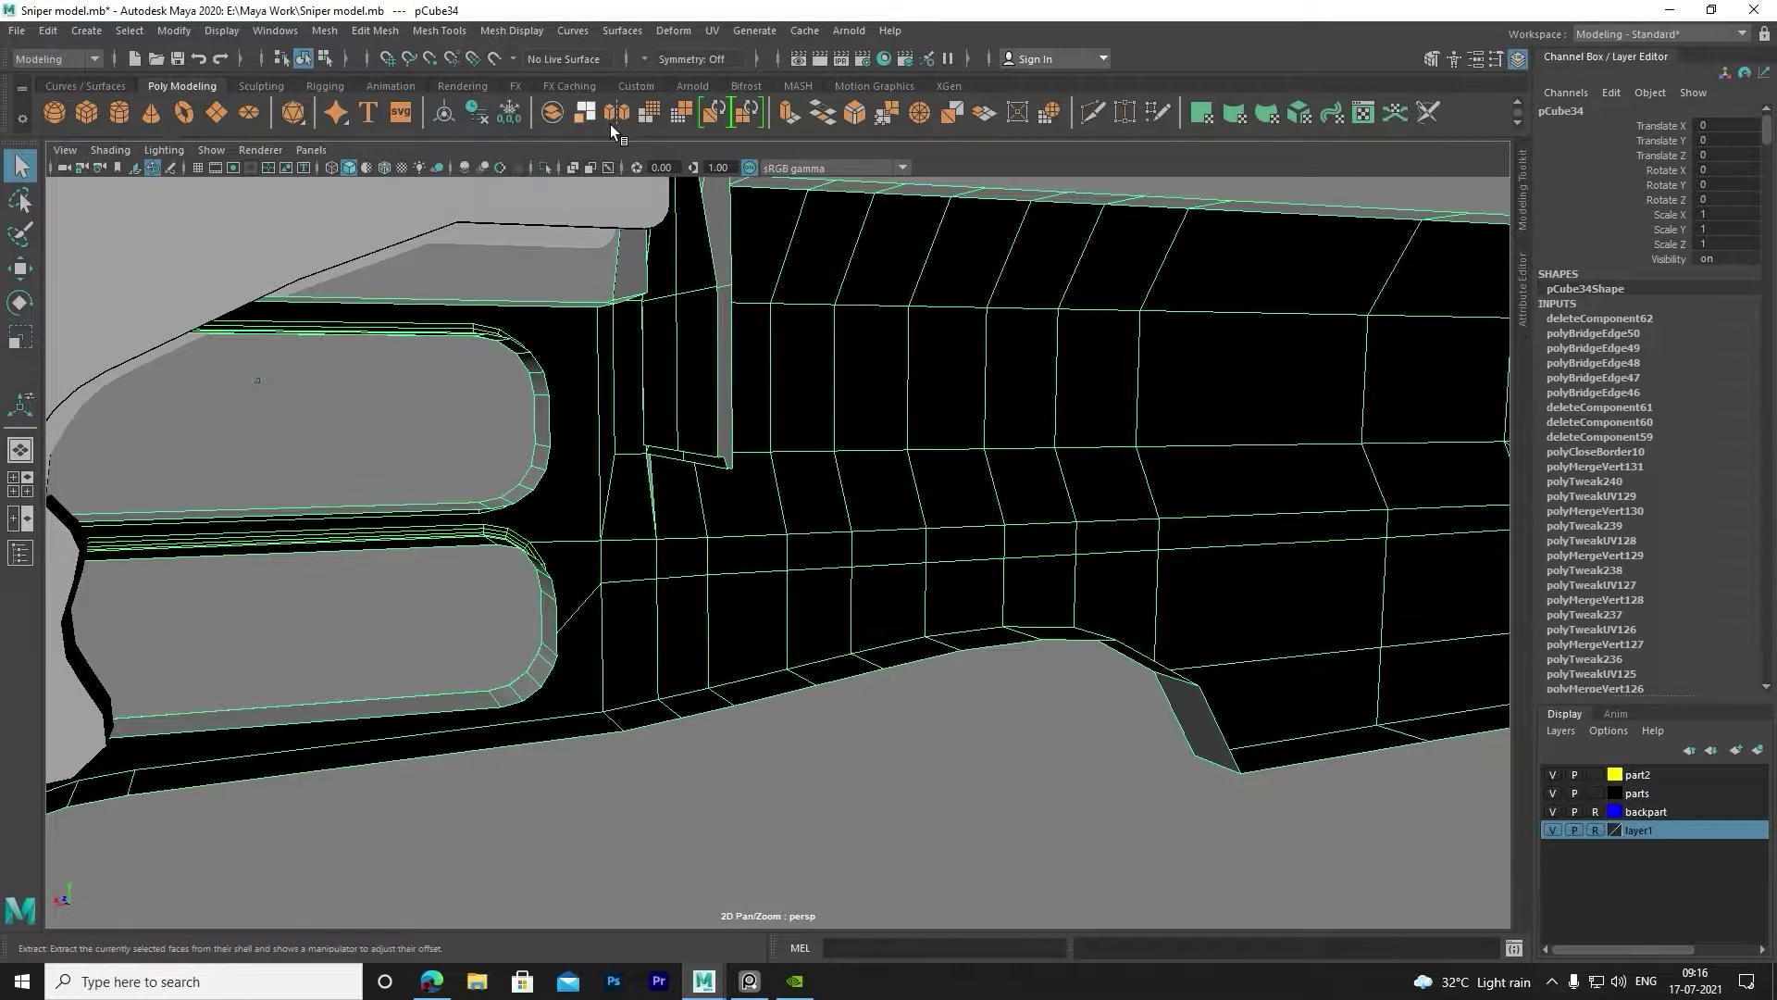
Try the mirror axis on Z, set it back to X, then switch to edge selection.
{"action": "left_click_drag", "start_coordinate": [1241, 632], "coordinate": [1485, 632]}
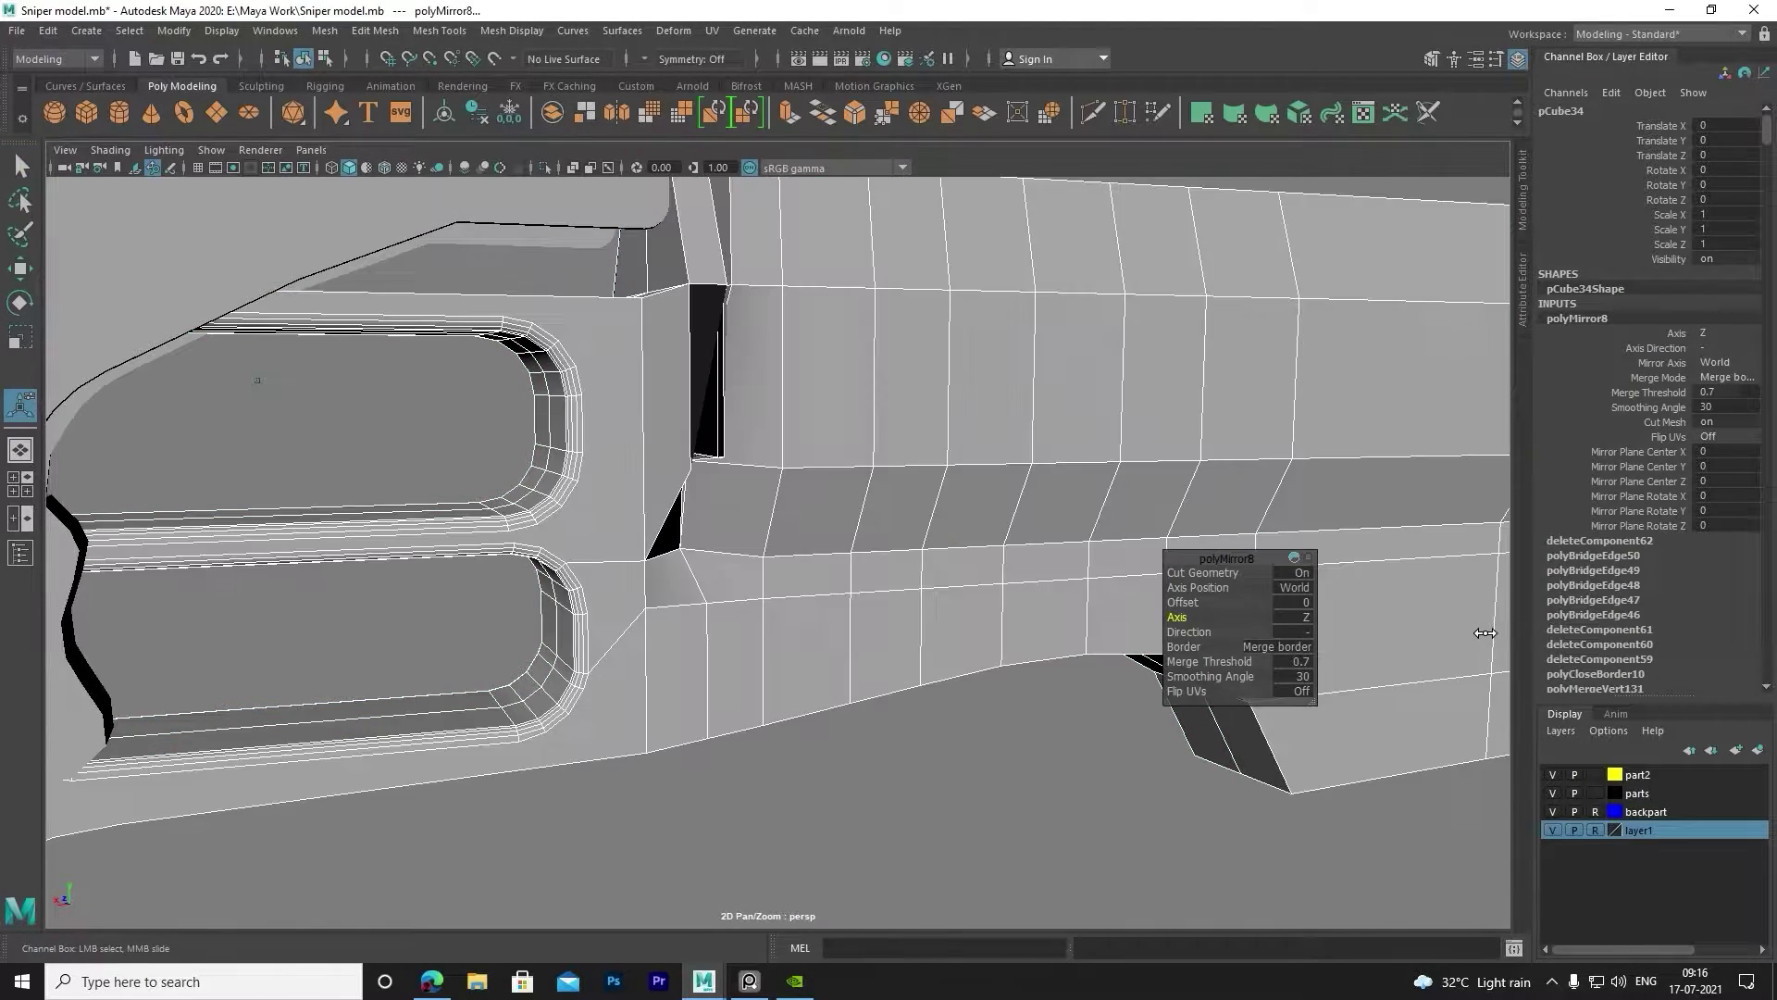
{"action": "mouse_move", "coordinate": [870, 403]}
{"action": "left_mouse_down", "text": "alt"}
{"action": "mouse_move", "coordinate": [773, 416]}
{"action": "mouse_move", "coordinate": [741, 377]}
{"action": "mouse_move", "coordinate": [833, 404]}
{"action": "mouse_move", "coordinate": [886, 396]}
{"action": "left_mouse_up", "text": "alt"}
{"action": "middle_click_drag", "start_coordinate": [886, 396], "coordinate": [645, 476]}
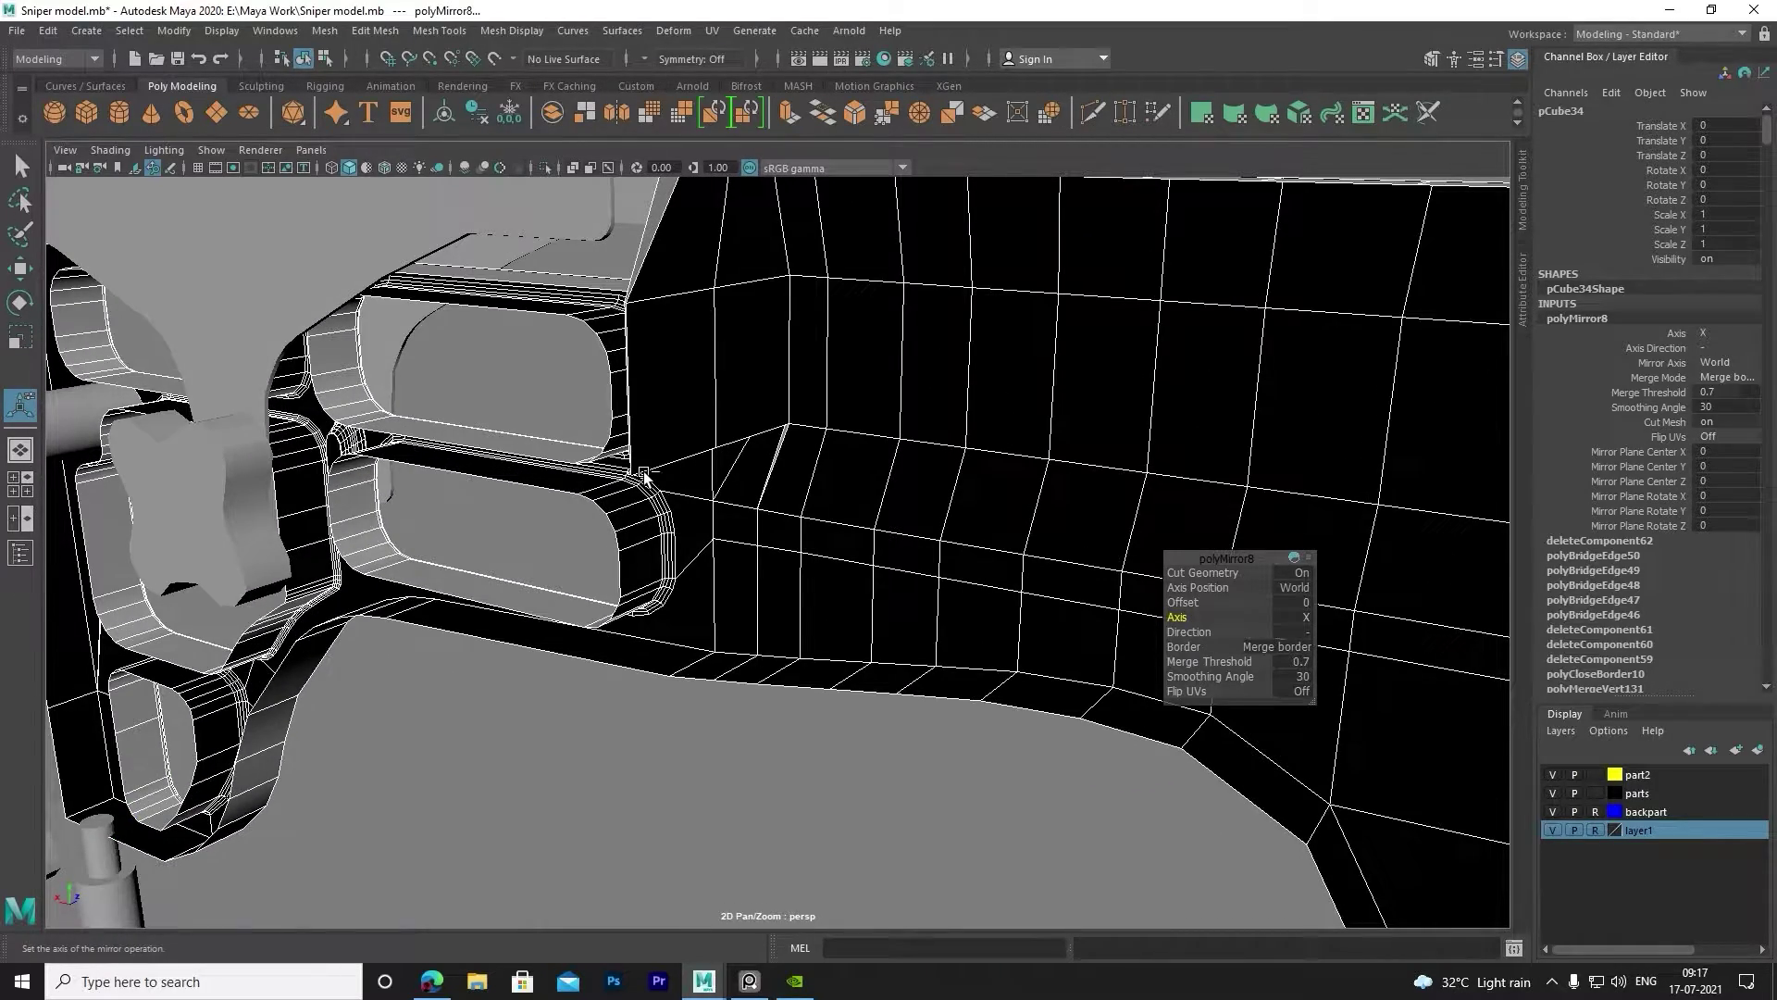
{"action": "mouse_move", "coordinate": [645, 477]}
{"action": "left_mouse_down", "text": "alt"}
{"action": "mouse_move", "coordinate": [698, 428]}
{"action": "mouse_move", "coordinate": [667, 508]}
{"action": "mouse_move", "coordinate": [706, 456]}
{"action": "mouse_move", "coordinate": [658, 446]}
{"action": "mouse_move", "coordinate": [783, 489]}
{"action": "left_mouse_up", "text": "alt"}
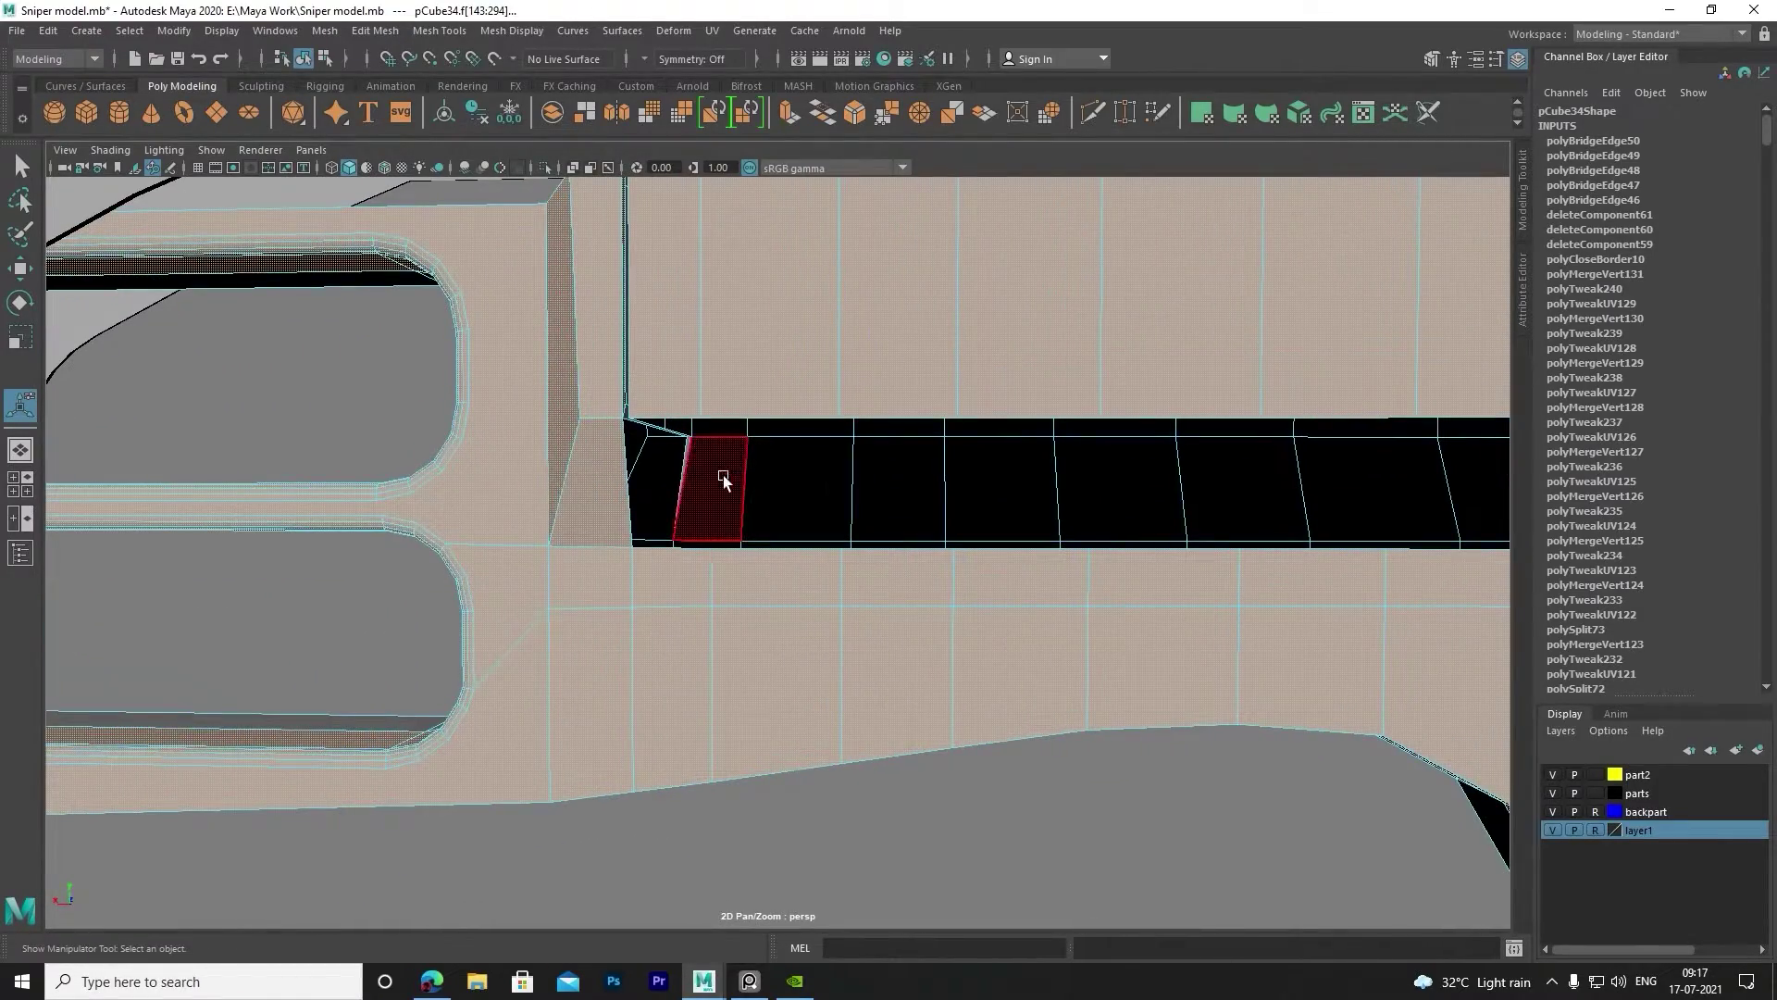
{"action": "right_click_drag", "start_coordinate": [725, 435], "coordinate": [732, 401]}
{"action": "left_click_drag", "start_coordinate": [732, 401], "coordinate": [690, 472], "text": "alt"}
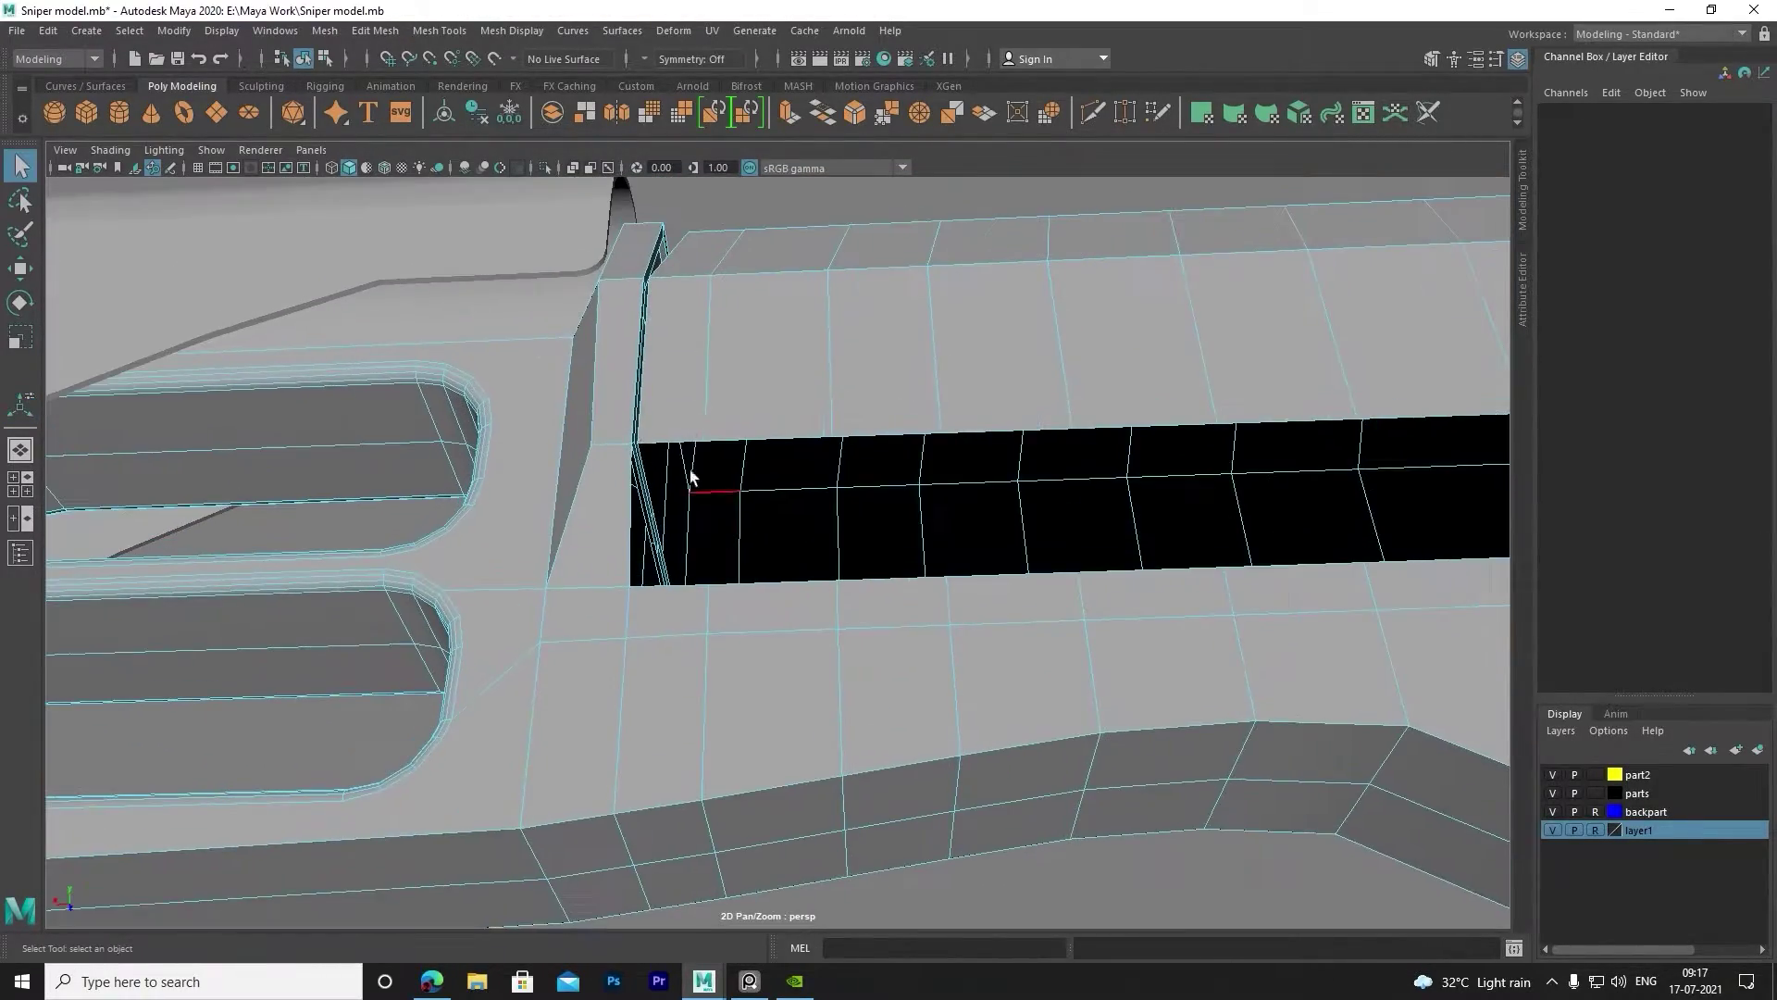
Bridge successive edge pairs across the receiver slot with Edit Mesh > Bridge.
{"action": "left_click", "coordinate": [683, 581]}
{"action": "left_click", "coordinate": [439, 31]}
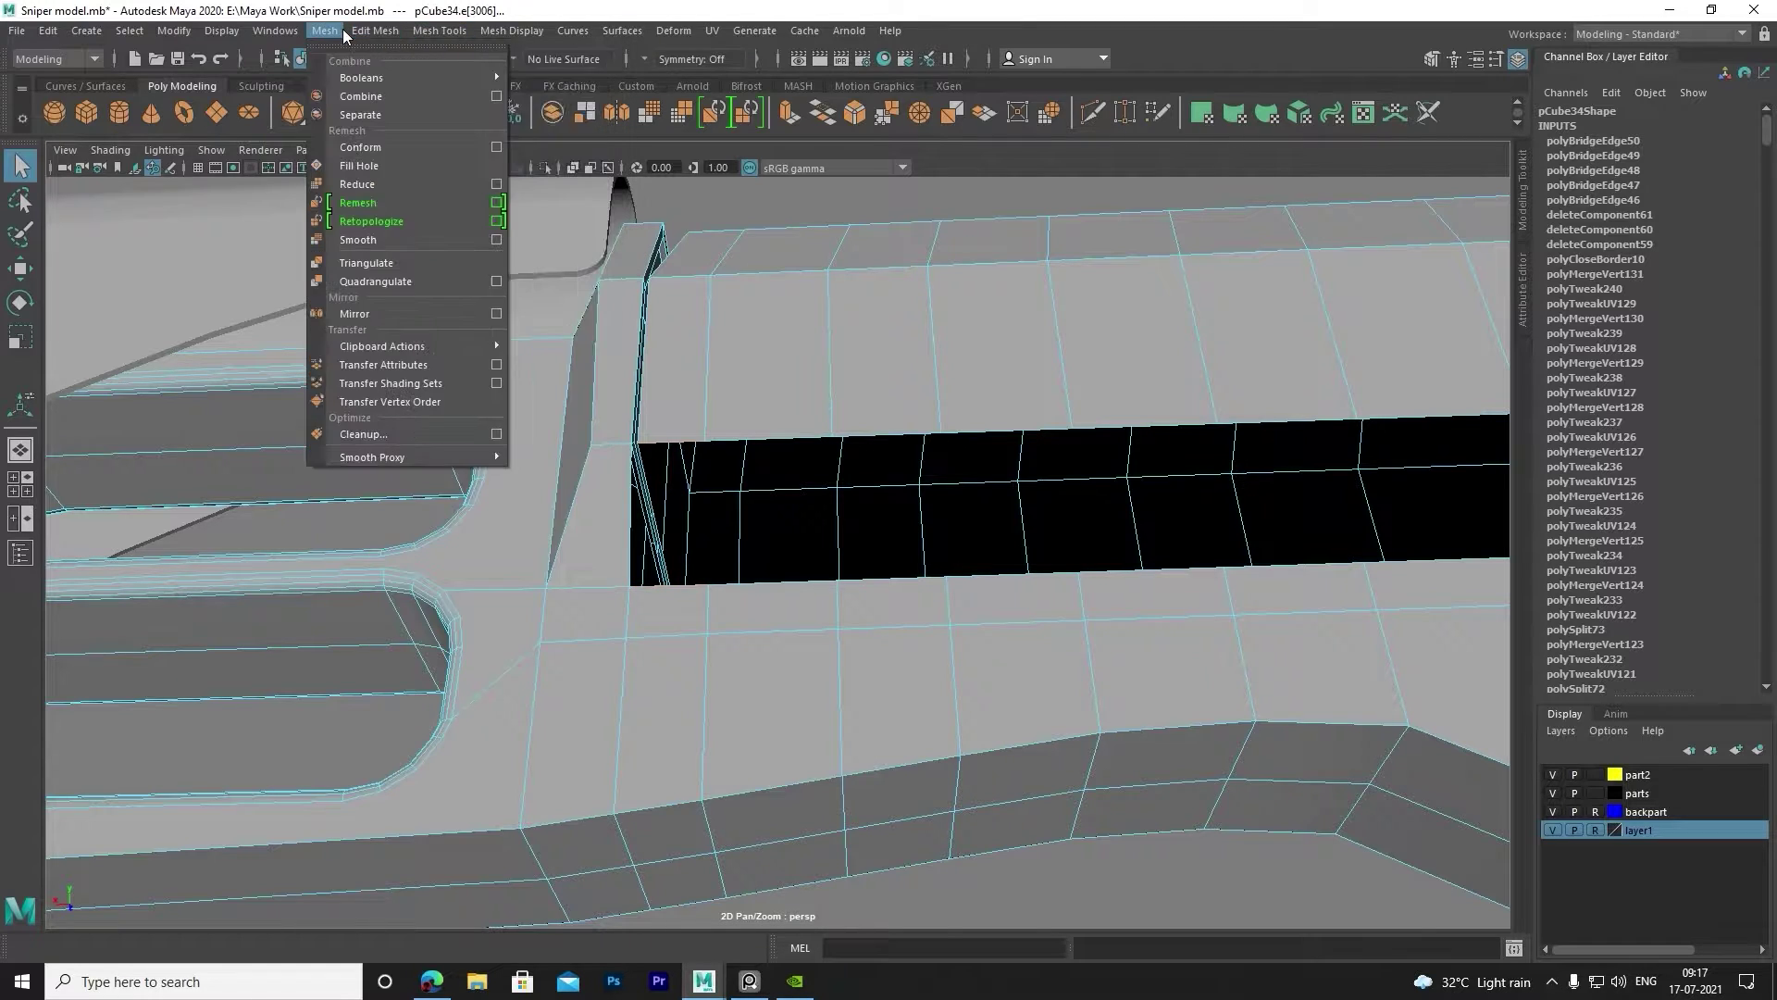
{"action": "left_click", "coordinate": [408, 111]}
{"action": "left_click_drag", "start_coordinate": [601, 407], "coordinate": [575, 389], "text": "alt"}
{"action": "middle_click_drag", "start_coordinate": [574, 388], "coordinate": [476, 359], "text": "alt"}
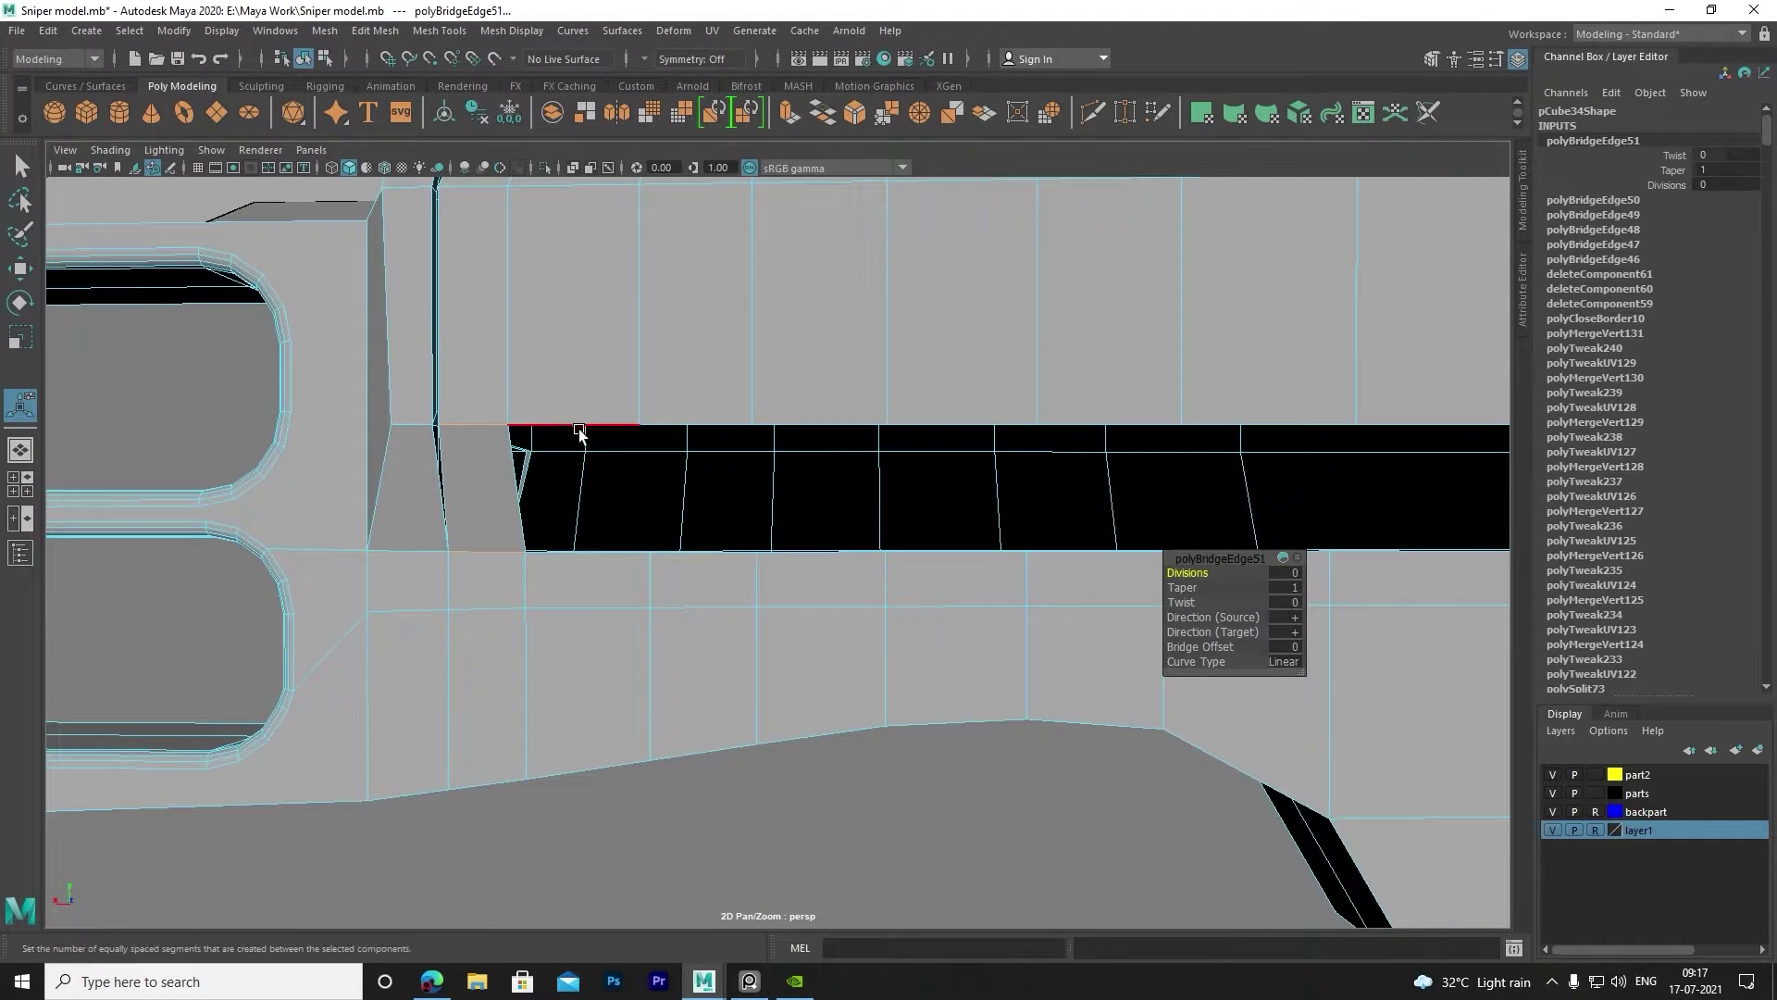
{"action": "left_click", "coordinate": [375, 31]}
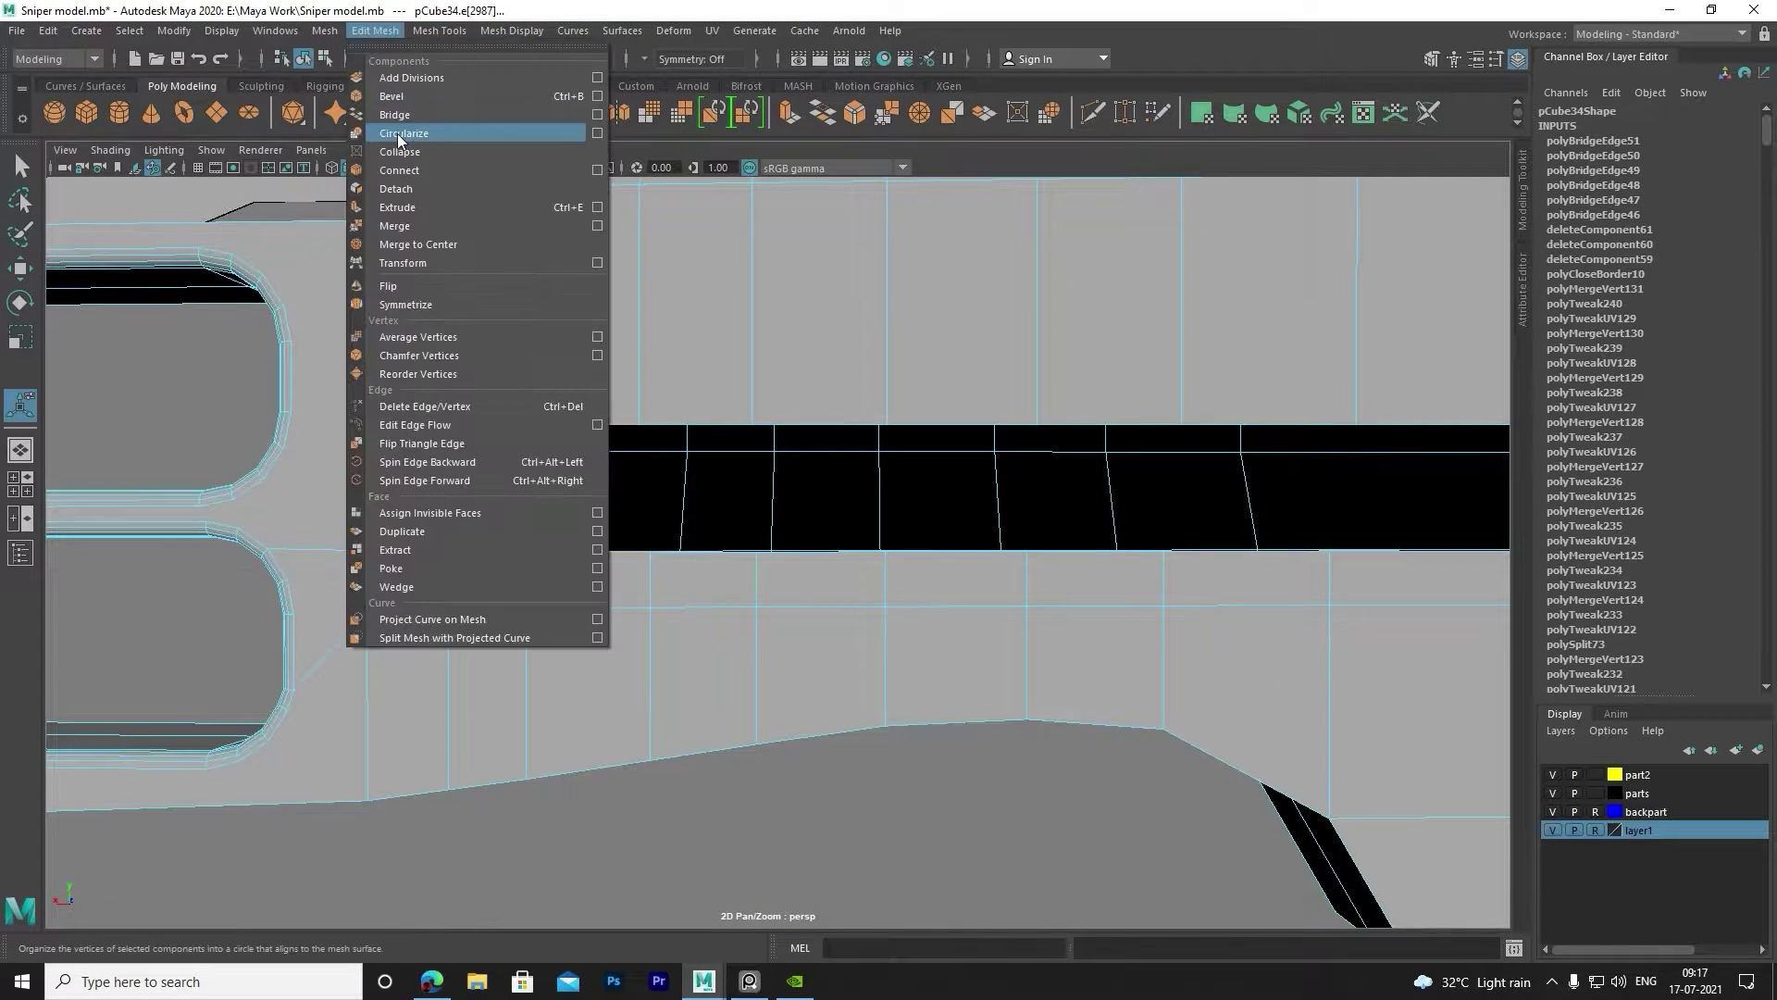
{"action": "left_click", "coordinate": [407, 111]}
{"action": "left_click", "coordinate": [374, 31]}
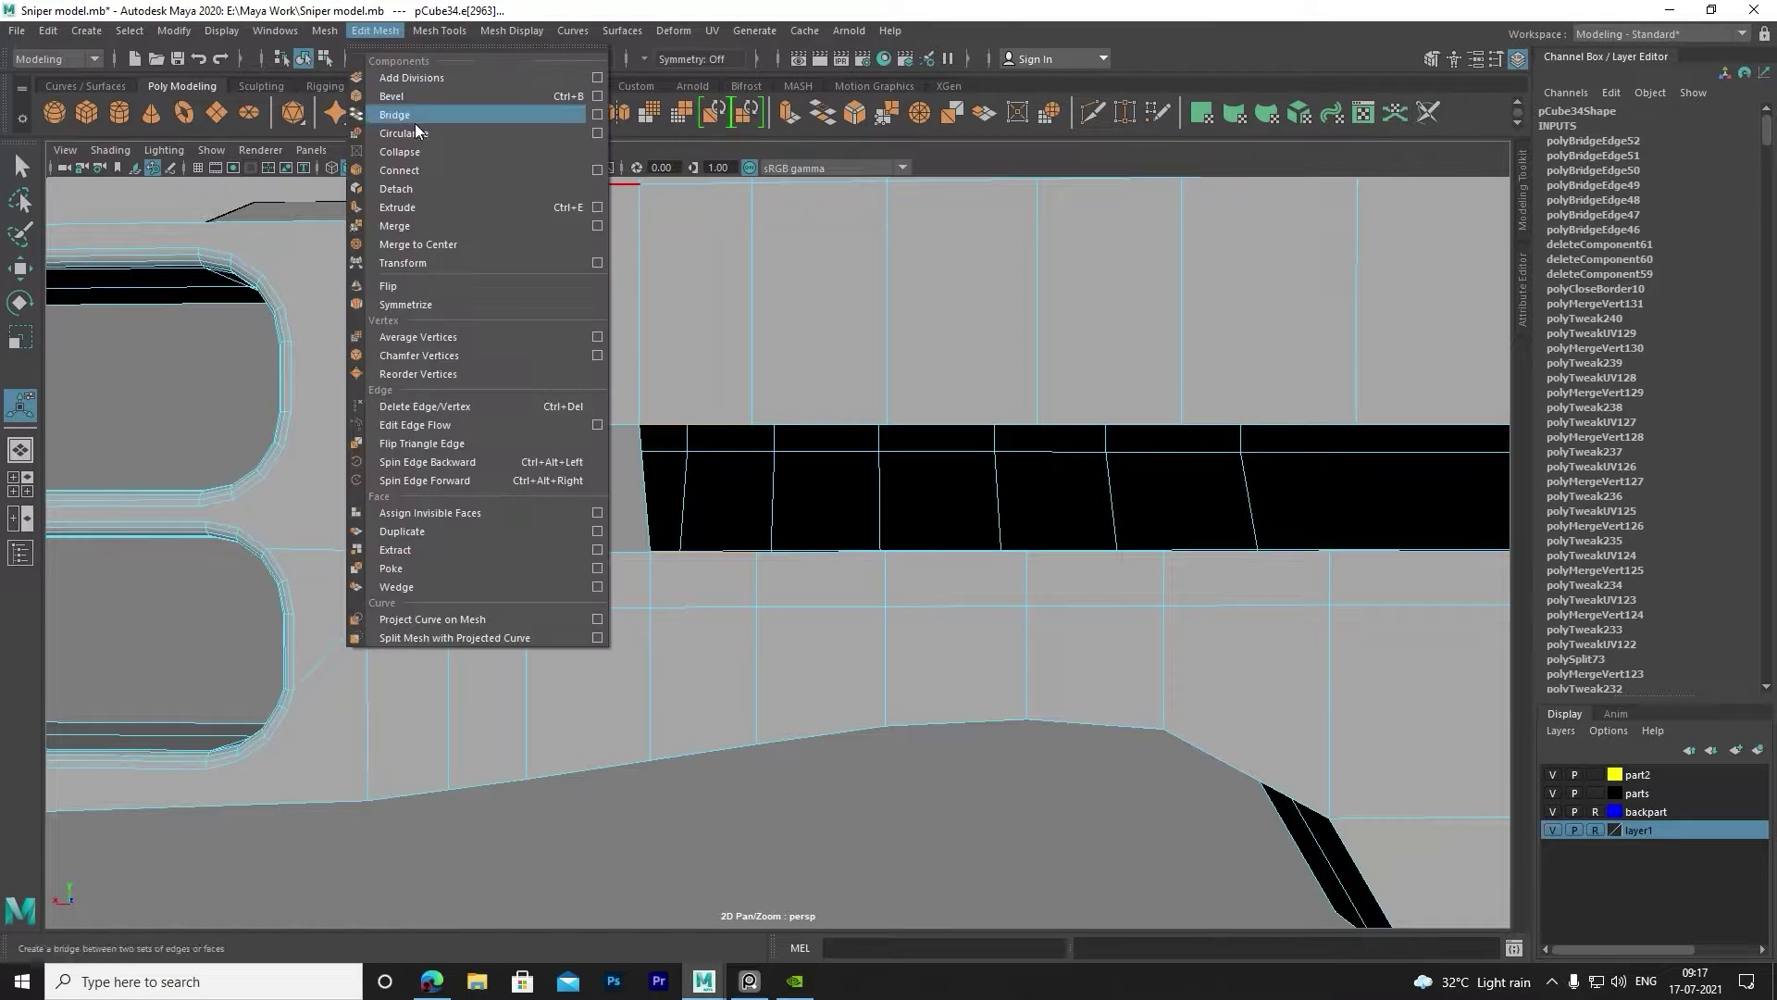
{"action": "left_click", "coordinate": [412, 113]}
{"action": "left_click", "coordinate": [389, 32]}
{"action": "left_click", "coordinate": [407, 111]}
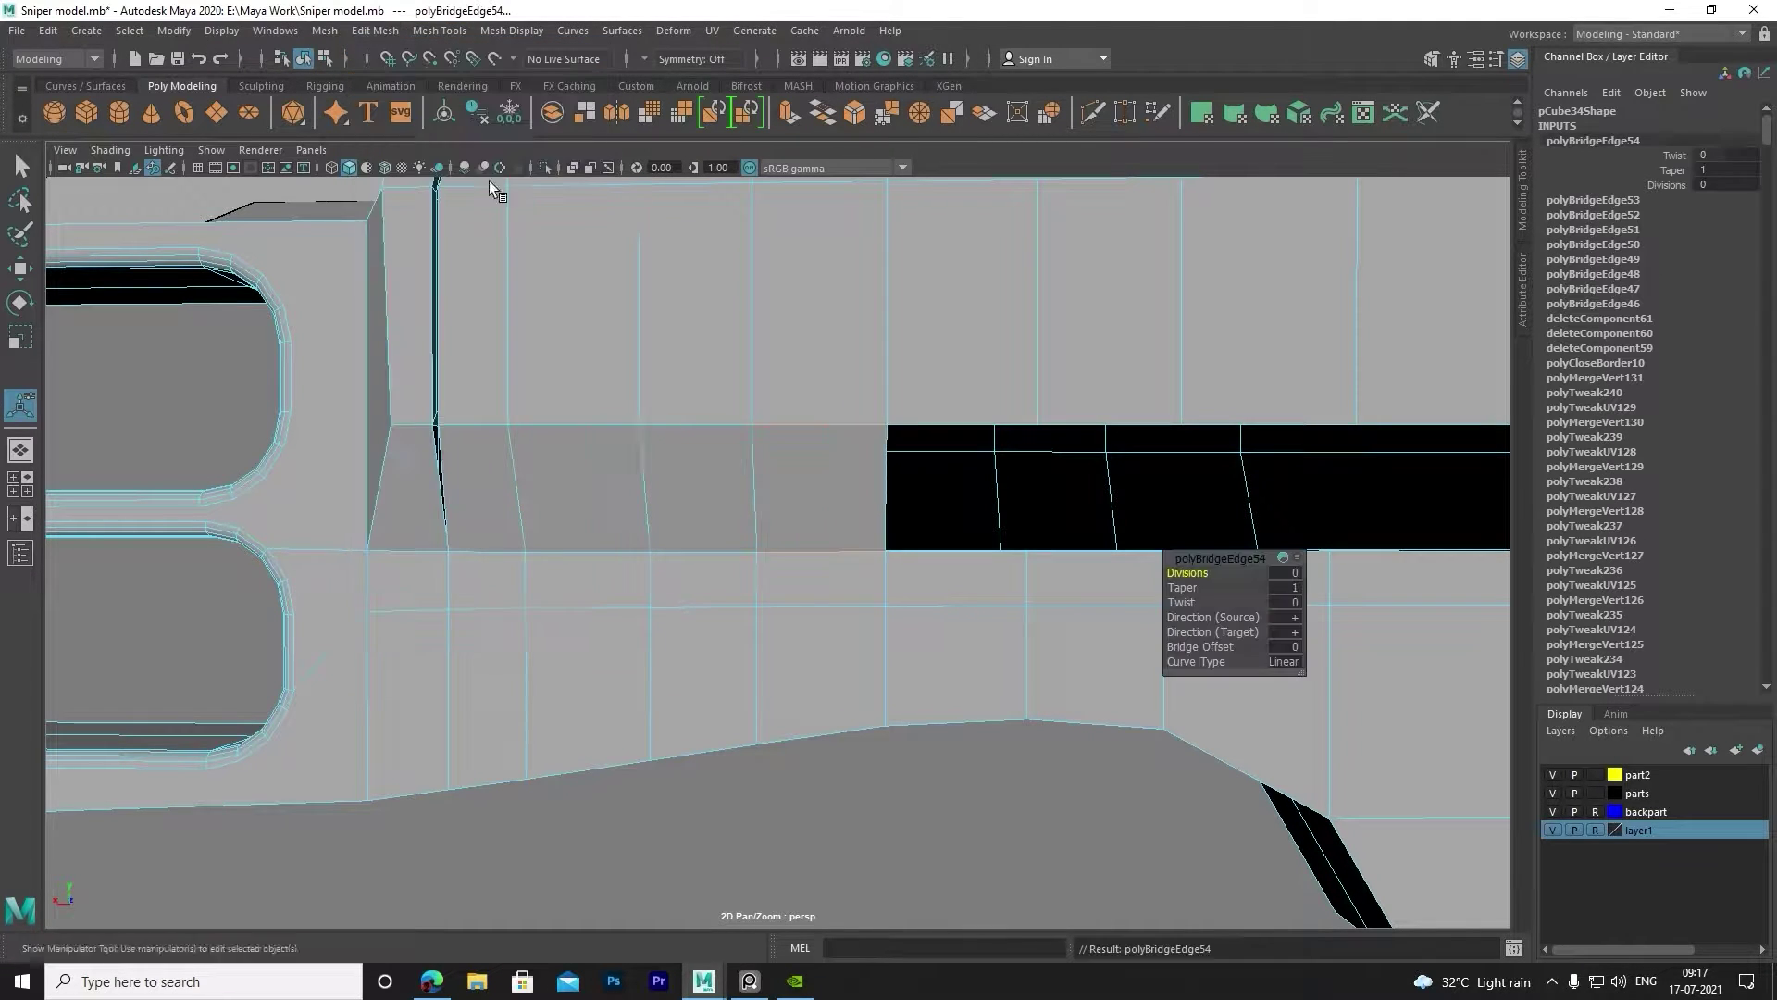
Maximise the top view, pan to the receiver, and box-select its side faces.
{"action": "scroll", "coordinate": [602, 305], "scroll_direction": "down", "scroll_amount": 3}
{"action": "scroll", "coordinate": [602, 343], "scroll_direction": "down", "scroll_amount": 3}
{"action": "scroll", "coordinate": [564, 323], "scroll_direction": "down", "scroll_amount": 3}
{"action": "key", "text": "space"}
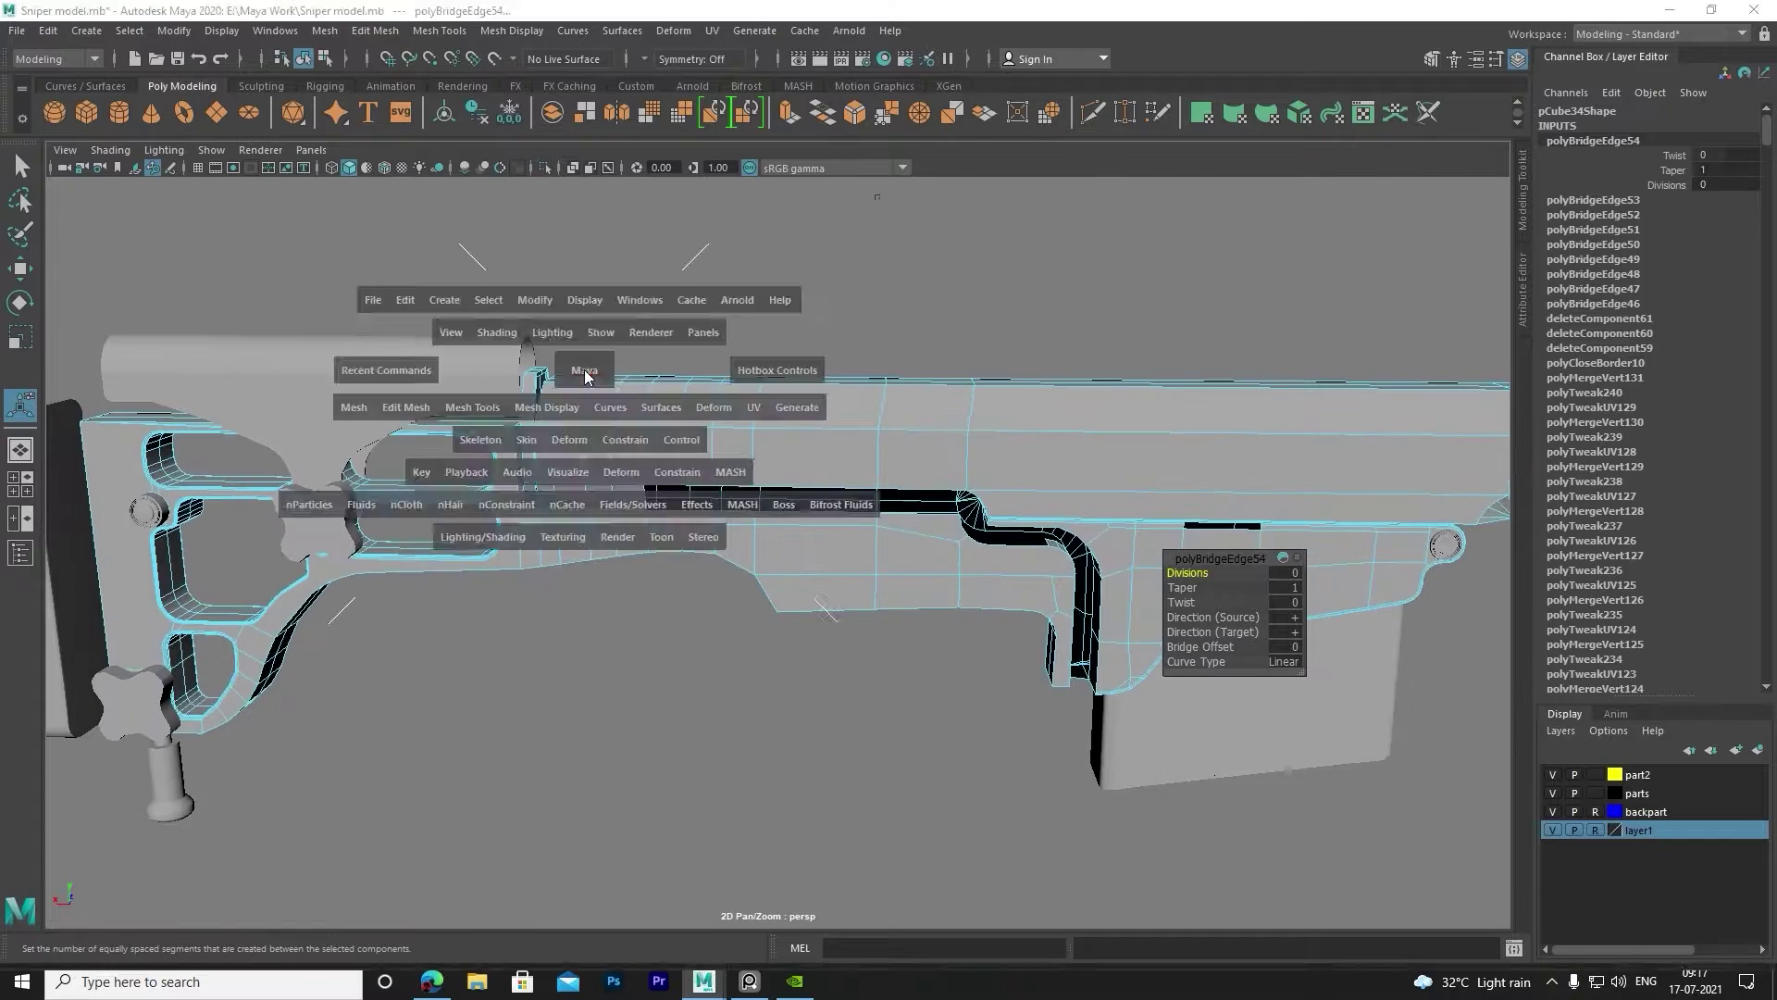
{"action": "key", "text": "space"}
{"action": "scroll", "coordinate": [716, 478], "scroll_direction": "down", "scroll_amount": 3}
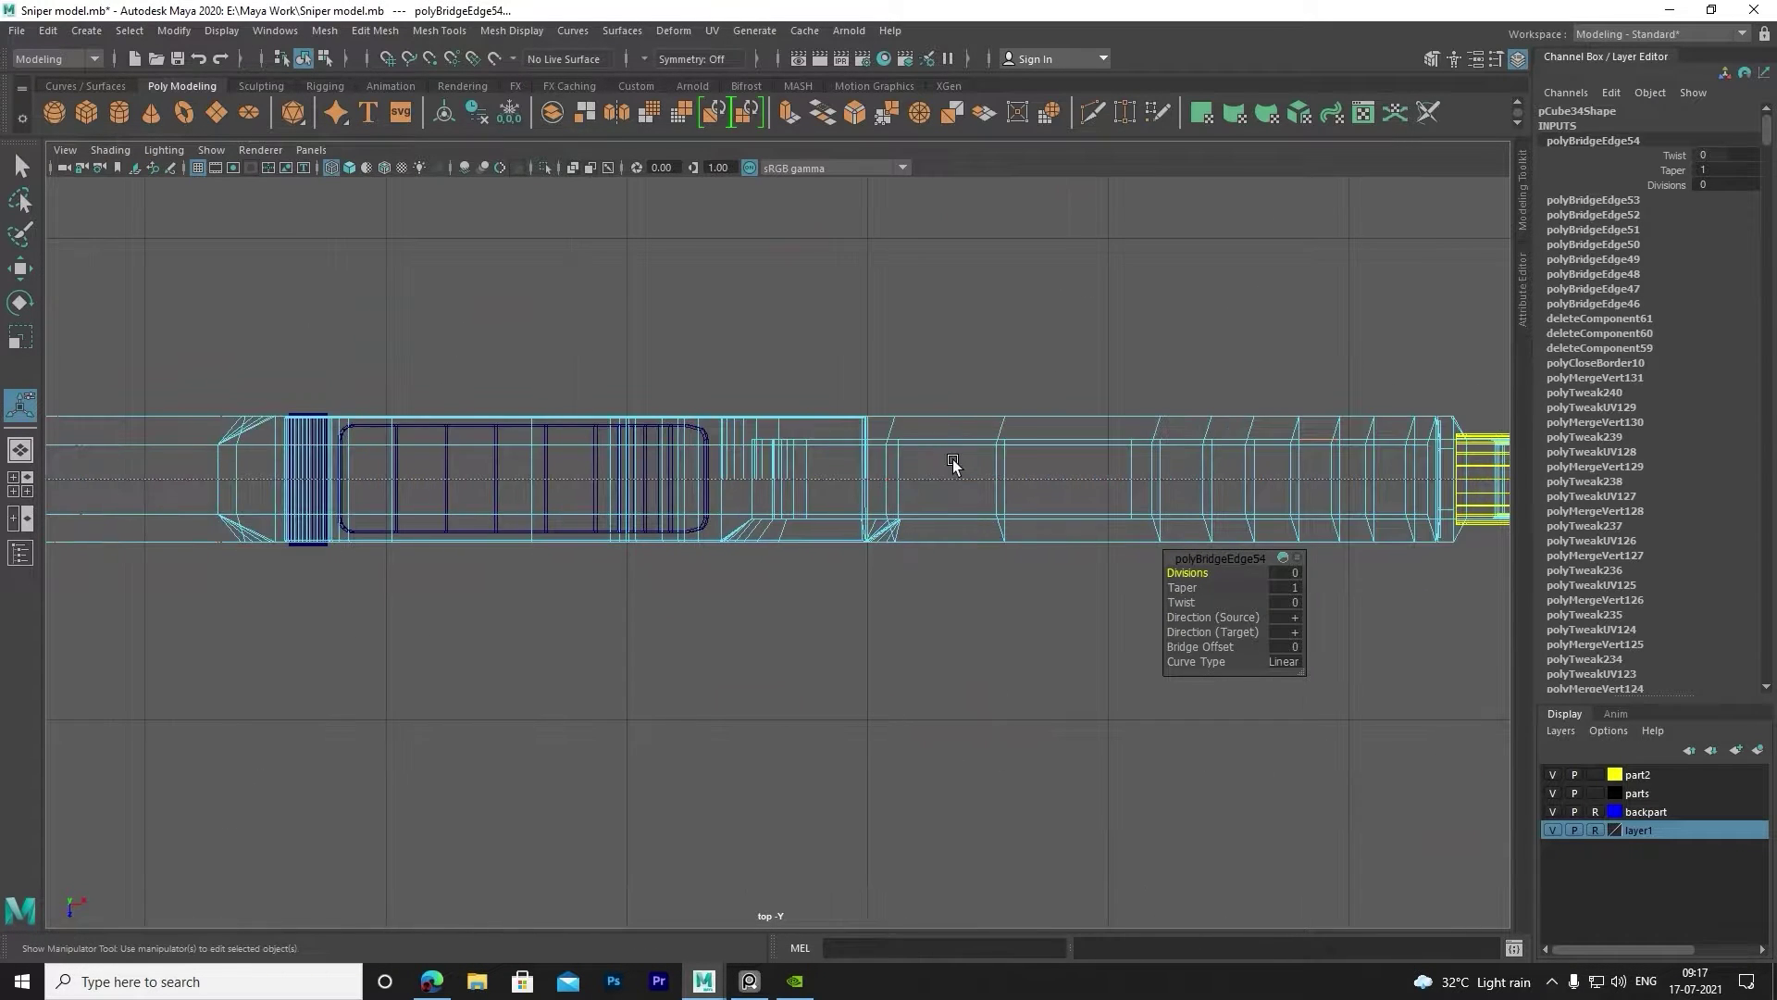
{"action": "scroll", "coordinate": [952, 468], "scroll_direction": "down", "scroll_amount": 3}
{"action": "middle_click_drag", "start_coordinate": [527, 499], "coordinate": [685, 500], "text": "alt"}
{"action": "key", "text": "q"}
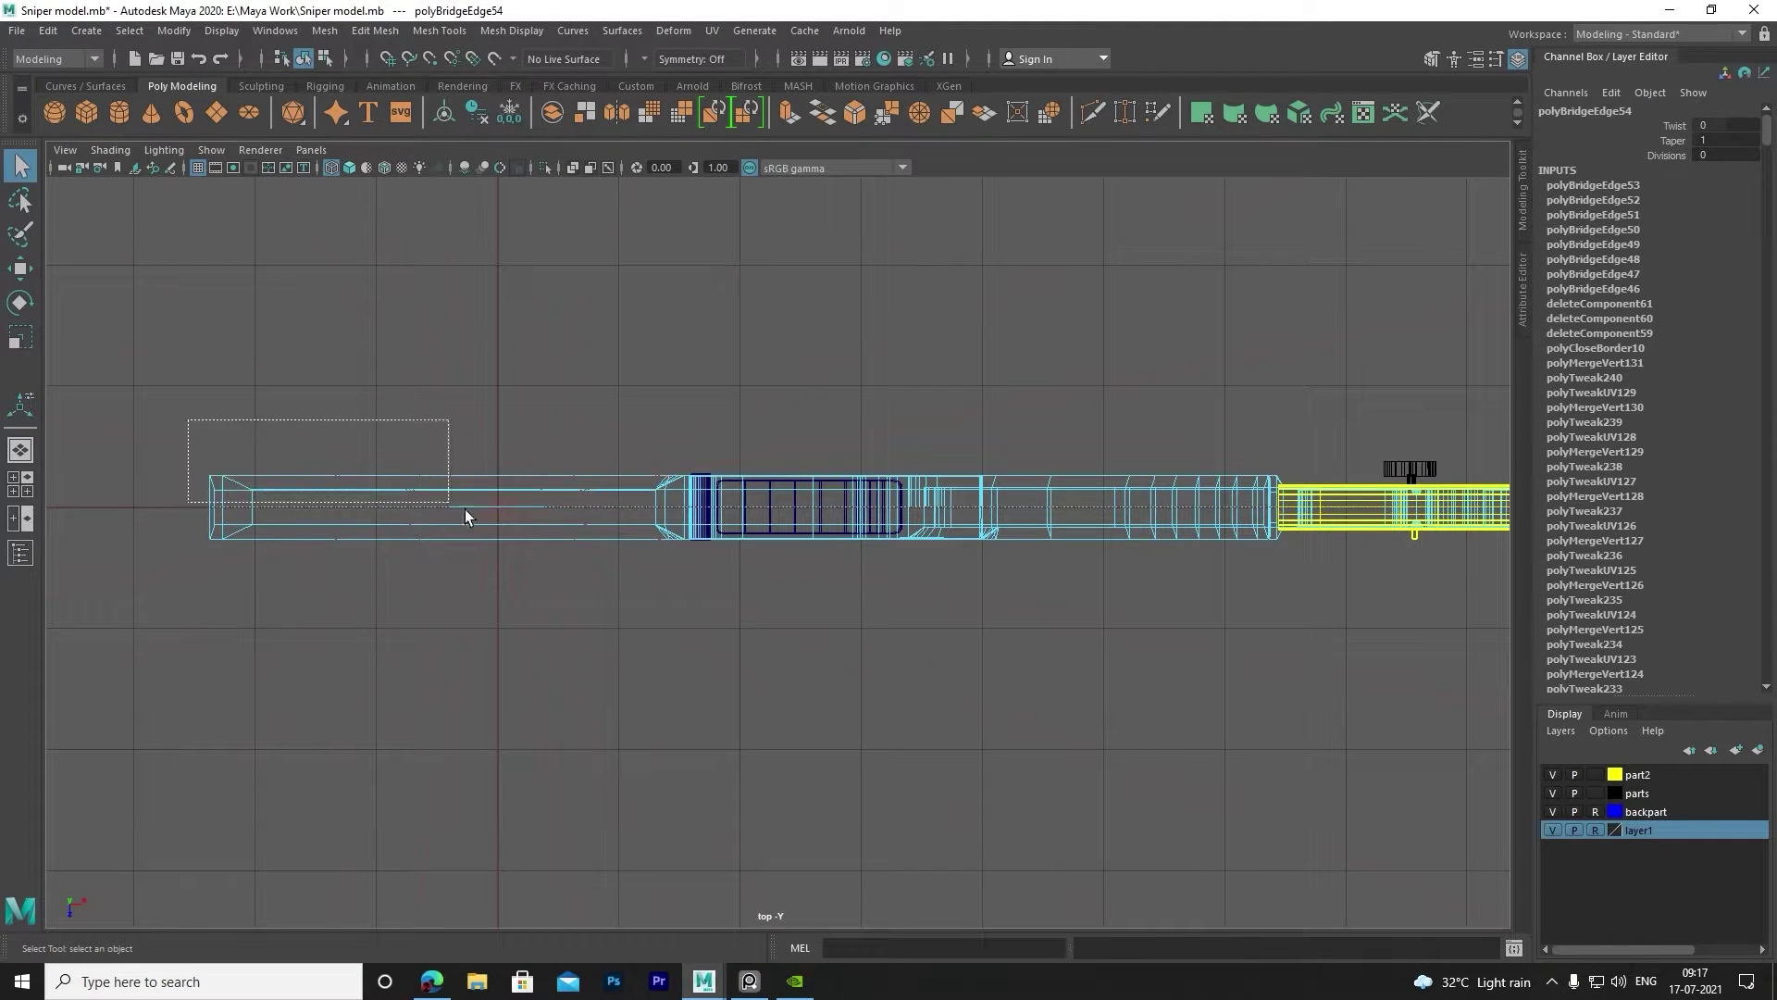
{"action": "left_click_drag", "start_coordinate": [1127, 505], "coordinate": [1118, 497]}
{"action": "key", "text": "space"}
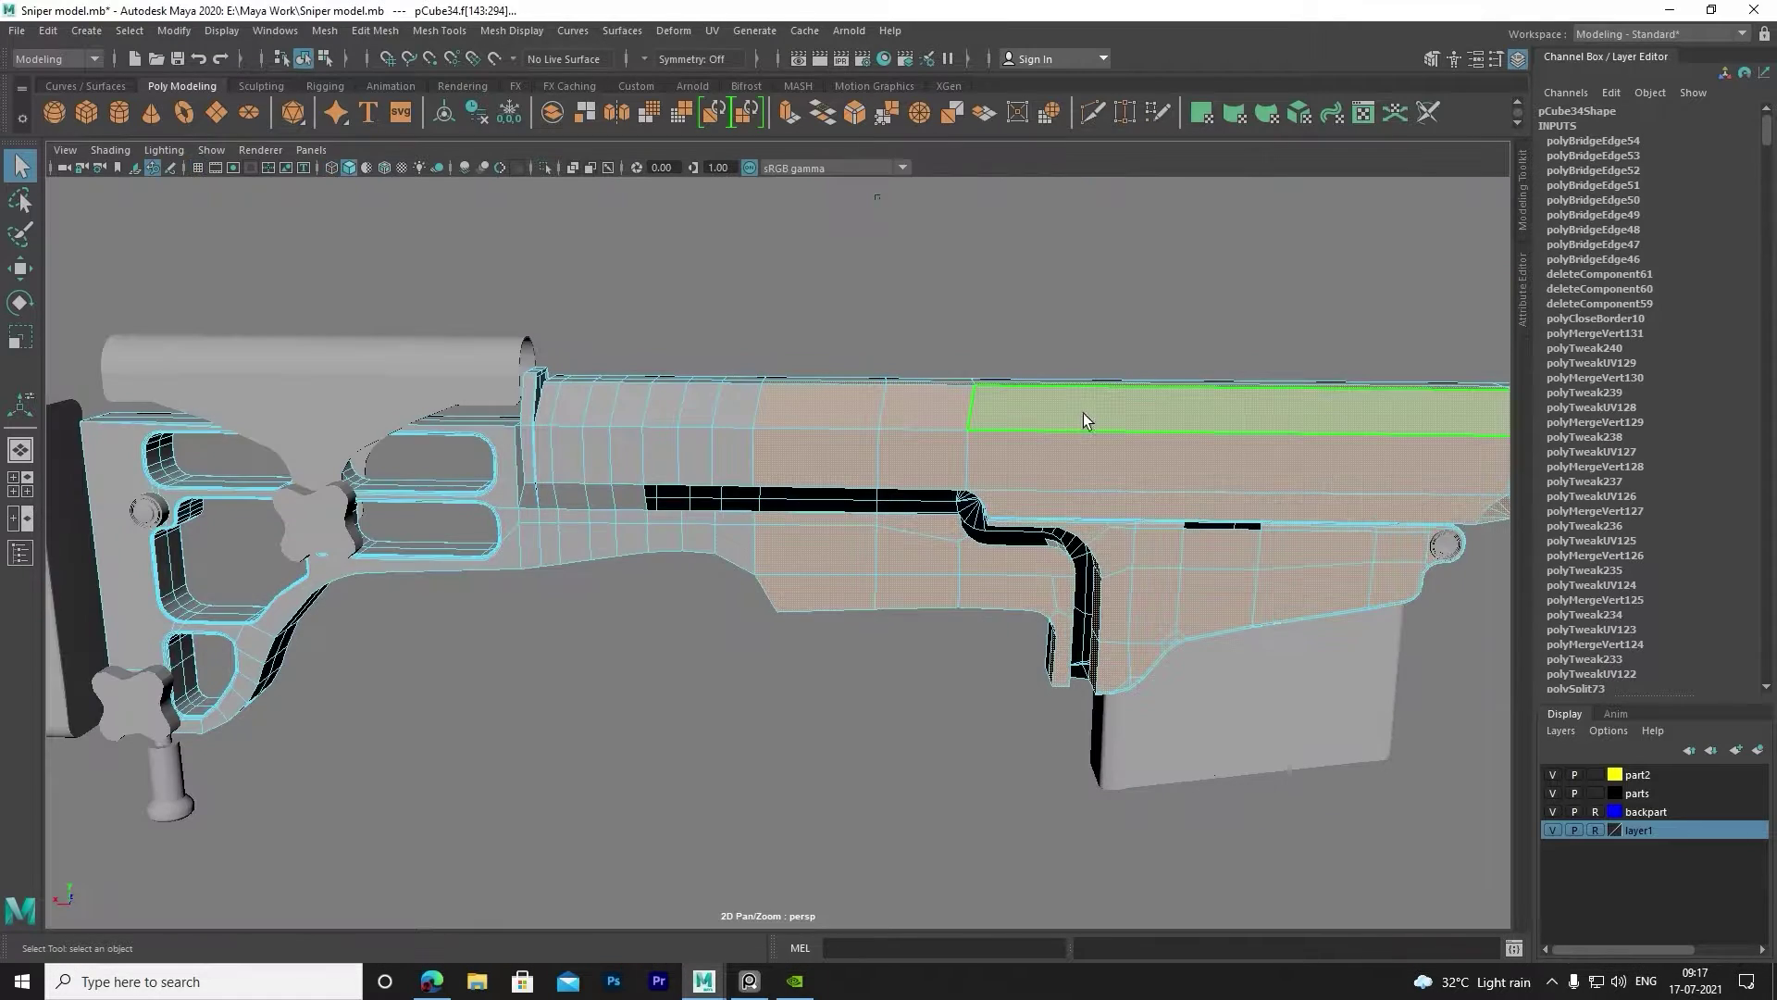
{"action": "scroll", "coordinate": [926, 445], "scroll_direction": "up", "scroll_amount": 3}
{"action": "scroll", "coordinate": [980, 361], "scroll_direction": "up", "scroll_amount": 2}
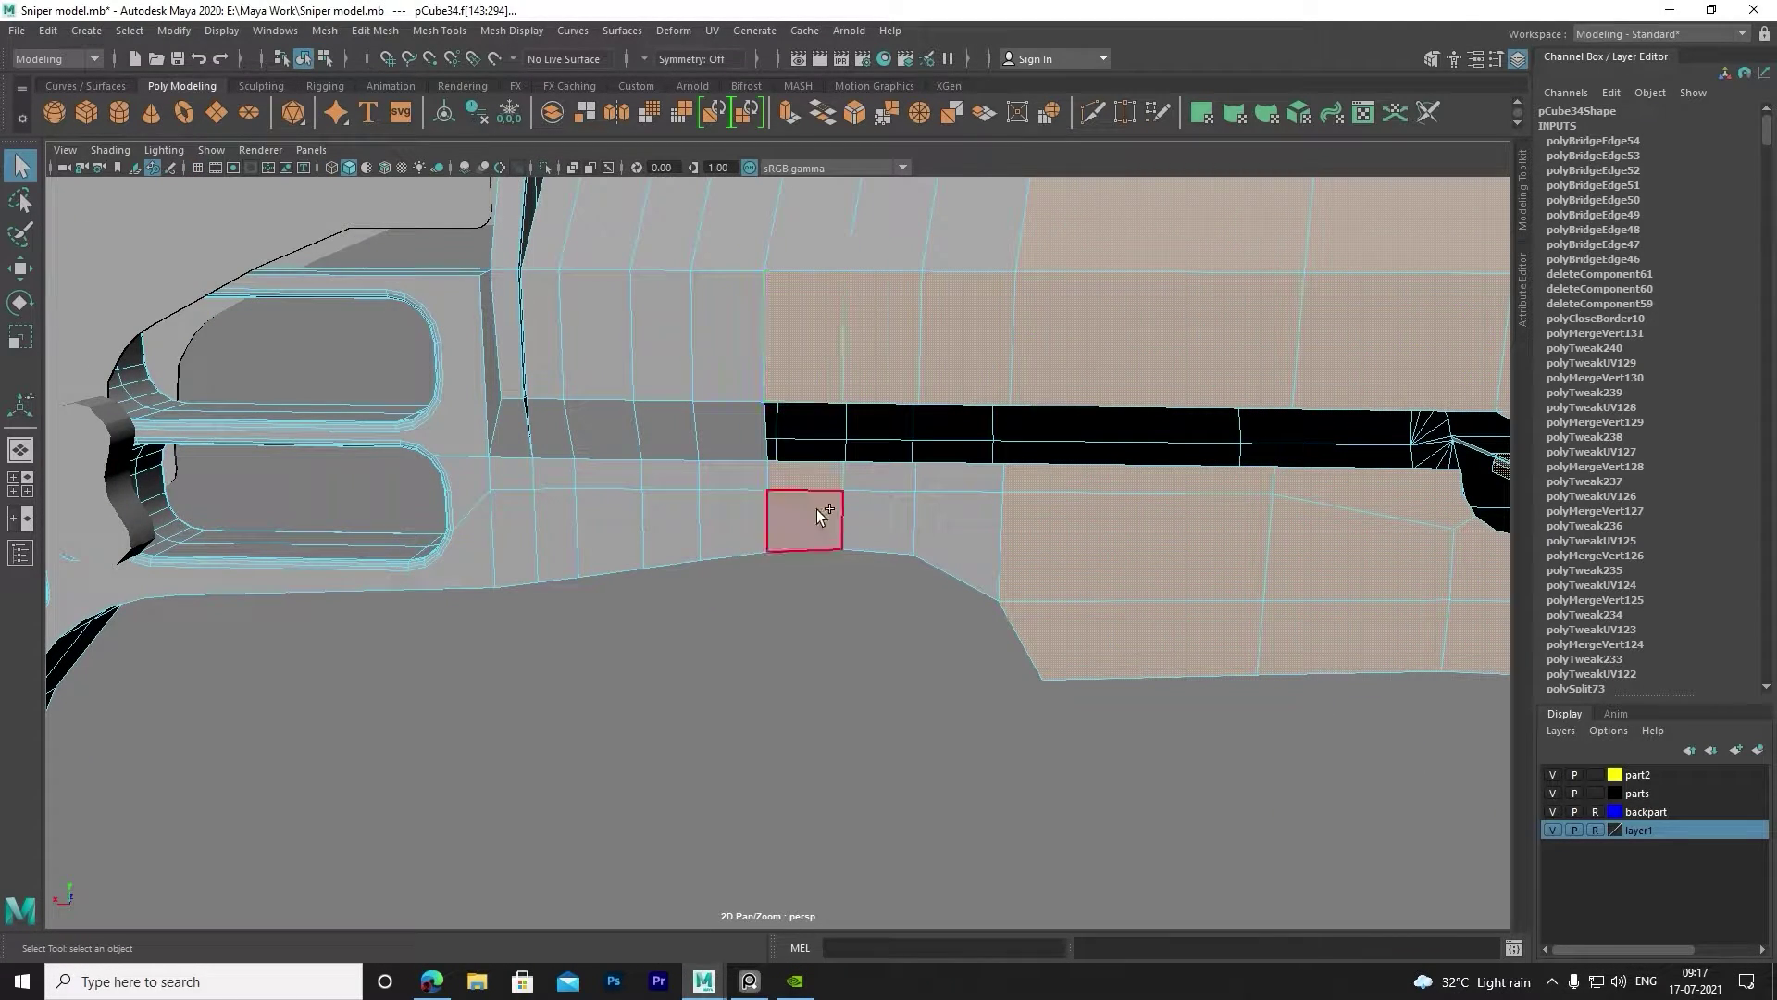
{"action": "left_click_drag", "start_coordinate": [957, 537], "coordinate": [826, 568], "text": "alt"}
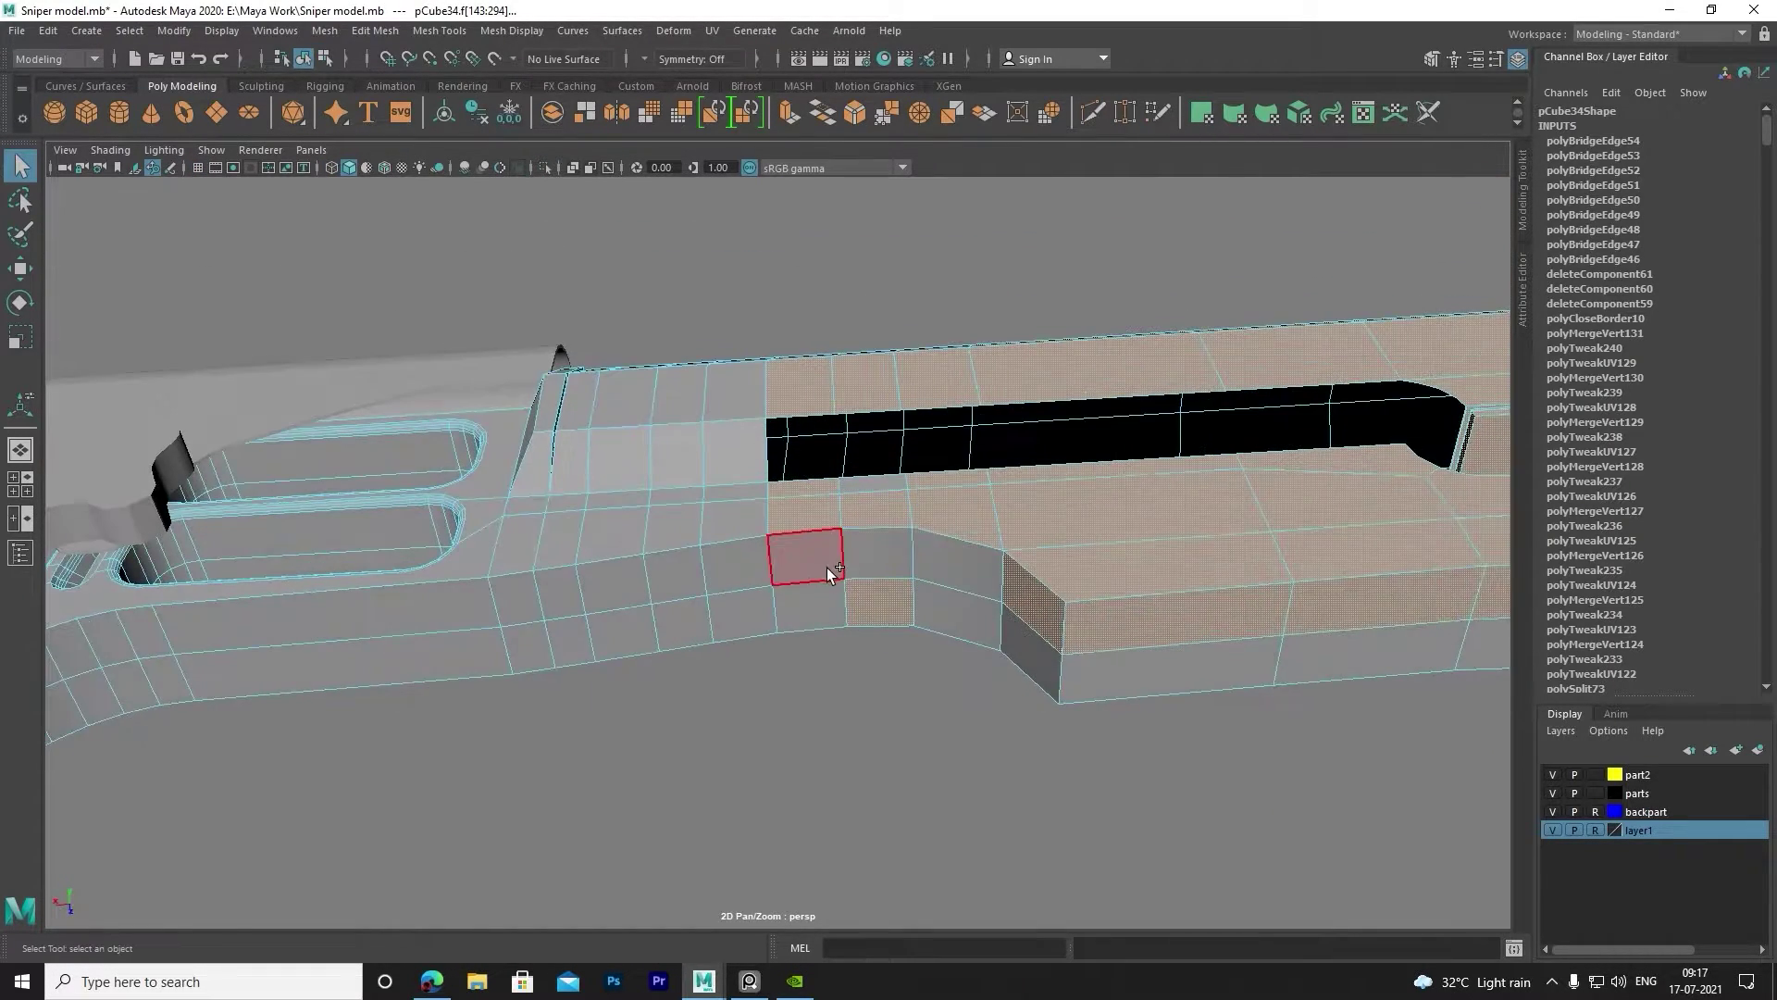
{"action": "mouse_move", "coordinate": [975, 603]}
{"action": "left_mouse_down", "text": "alt"}
{"action": "mouse_move", "coordinate": [757, 552]}
{"action": "mouse_move", "coordinate": [814, 786]}
{"action": "mouse_move", "coordinate": [790, 698]}
{"action": "mouse_move", "coordinate": [908, 725]}
{"action": "mouse_move", "coordinate": [548, 481]}
{"action": "left_mouse_up", "text": "alt"}
{"action": "left_click_drag", "start_coordinate": [586, 541], "coordinate": [557, 537], "text": "alt"}
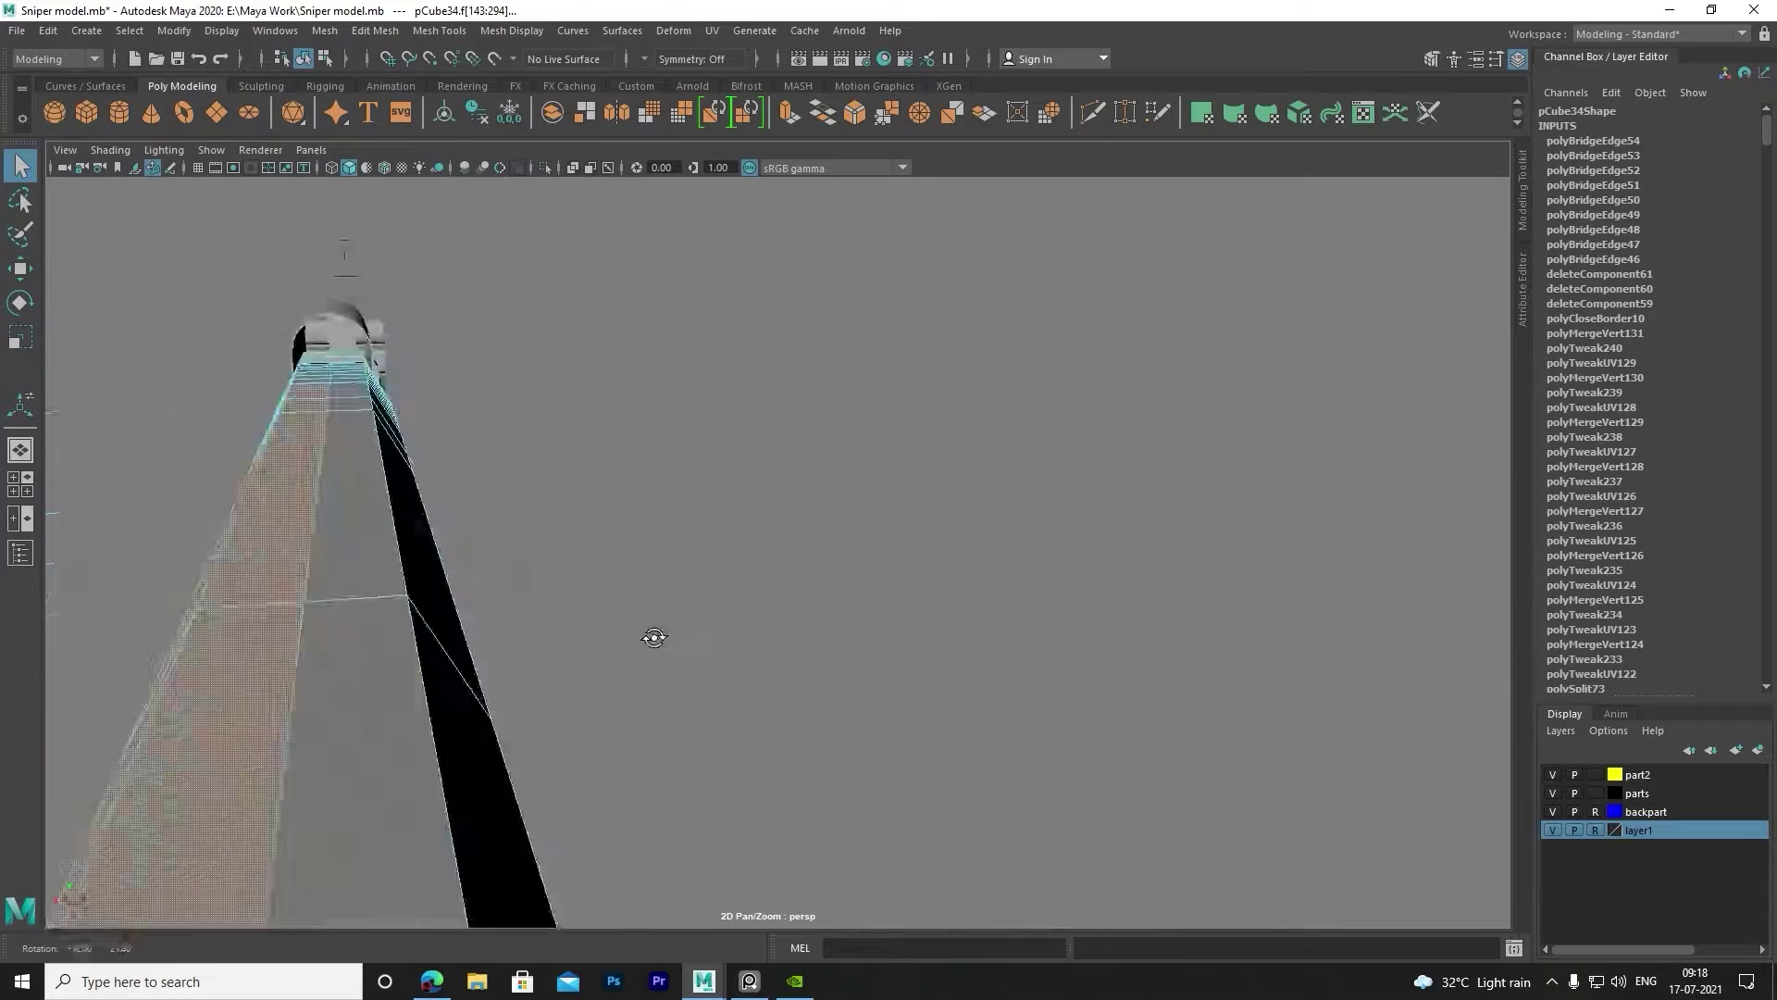
{"action": "scroll", "coordinate": [557, 537], "scroll_direction": "down", "scroll_amount": 5}
{"action": "scroll", "coordinate": [591, 501], "scroll_direction": "up", "scroll_amount": 2}
{"action": "scroll", "coordinate": [600, 425], "scroll_direction": "up", "scroll_amount": 2}
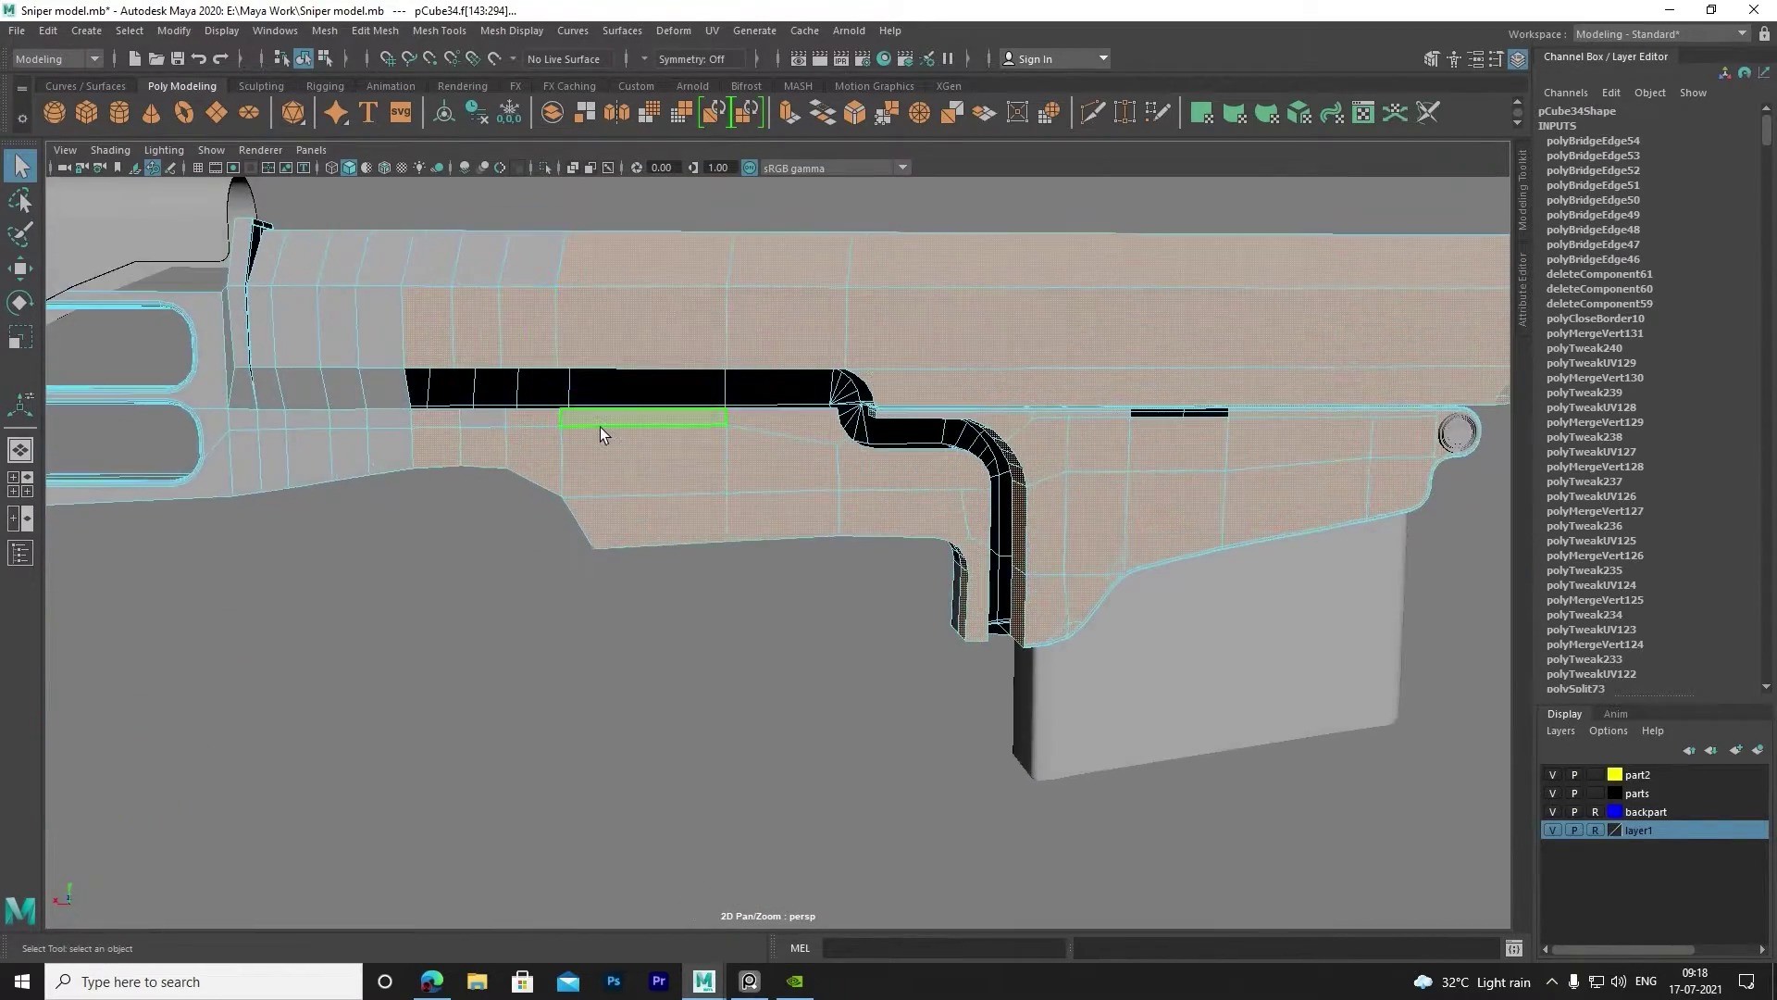
{"action": "scroll", "coordinate": [737, 570], "scroll_direction": "up", "scroll_amount": 2}
{"action": "left_click_drag", "start_coordinate": [738, 572], "coordinate": [770, 723], "text": "alt"}
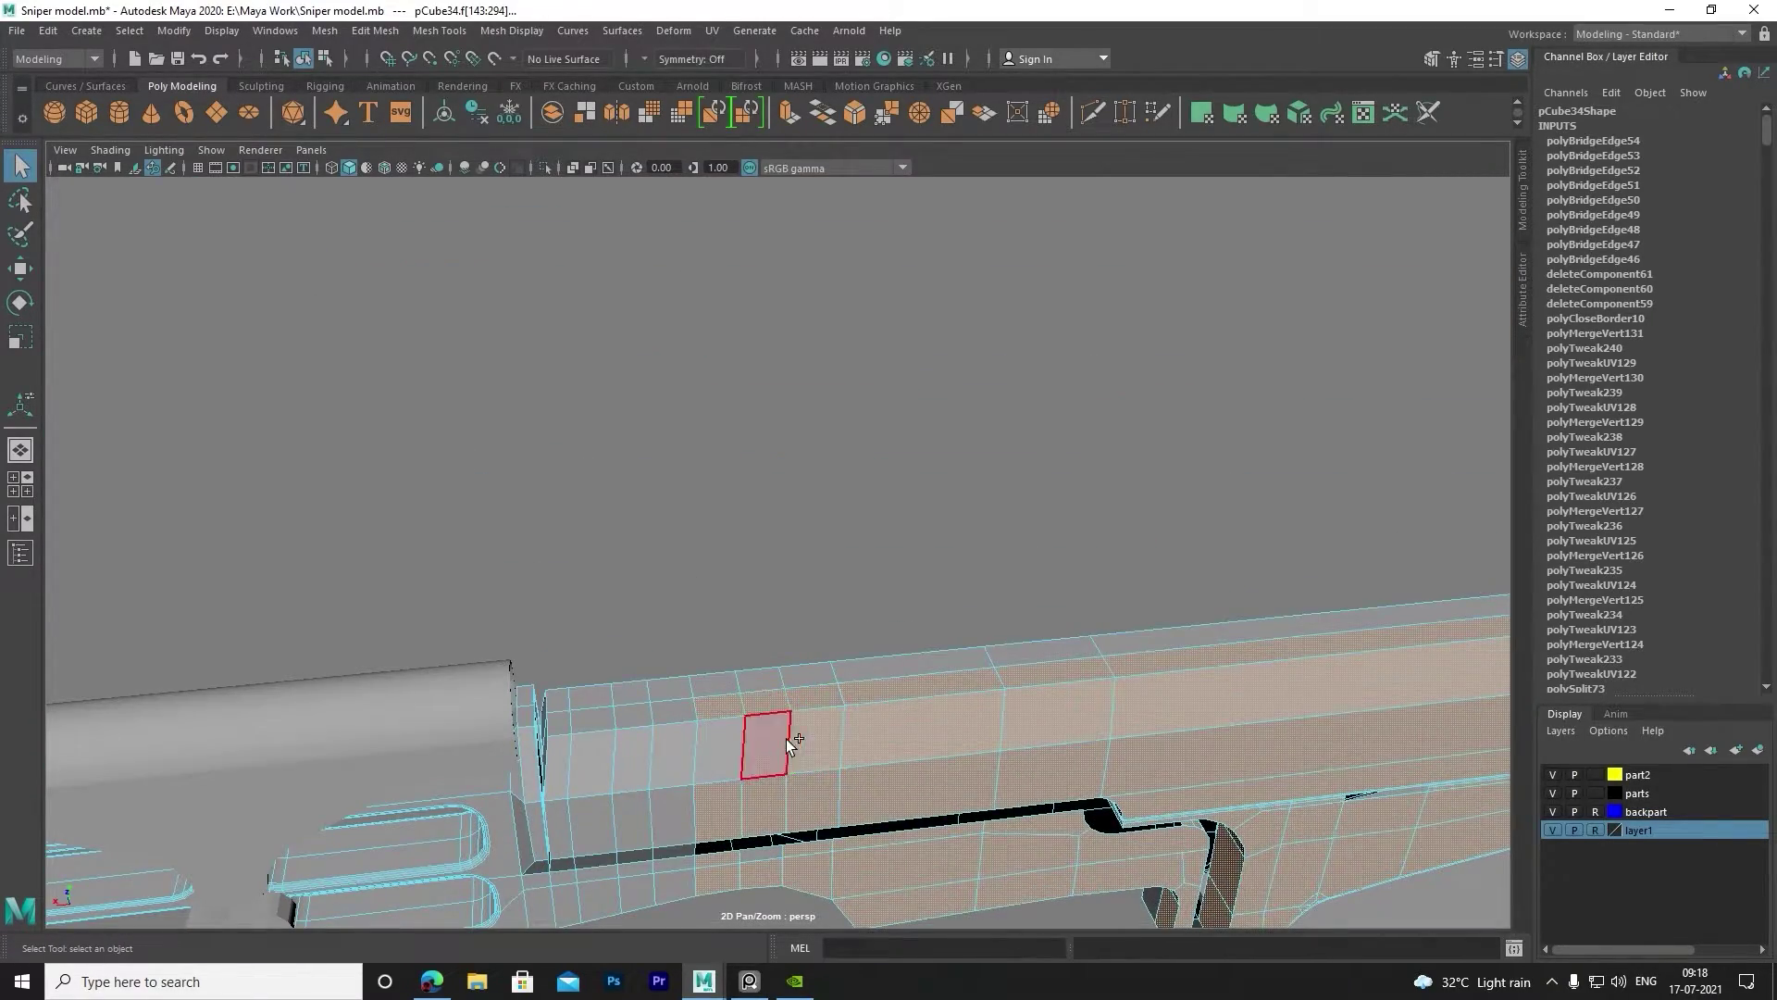
{"action": "left_click_drag", "start_coordinate": [945, 748], "coordinate": [778, 547], "text": "alt"}
{"action": "scroll", "coordinate": [778, 547], "scroll_direction": "down", "scroll_amount": 2}
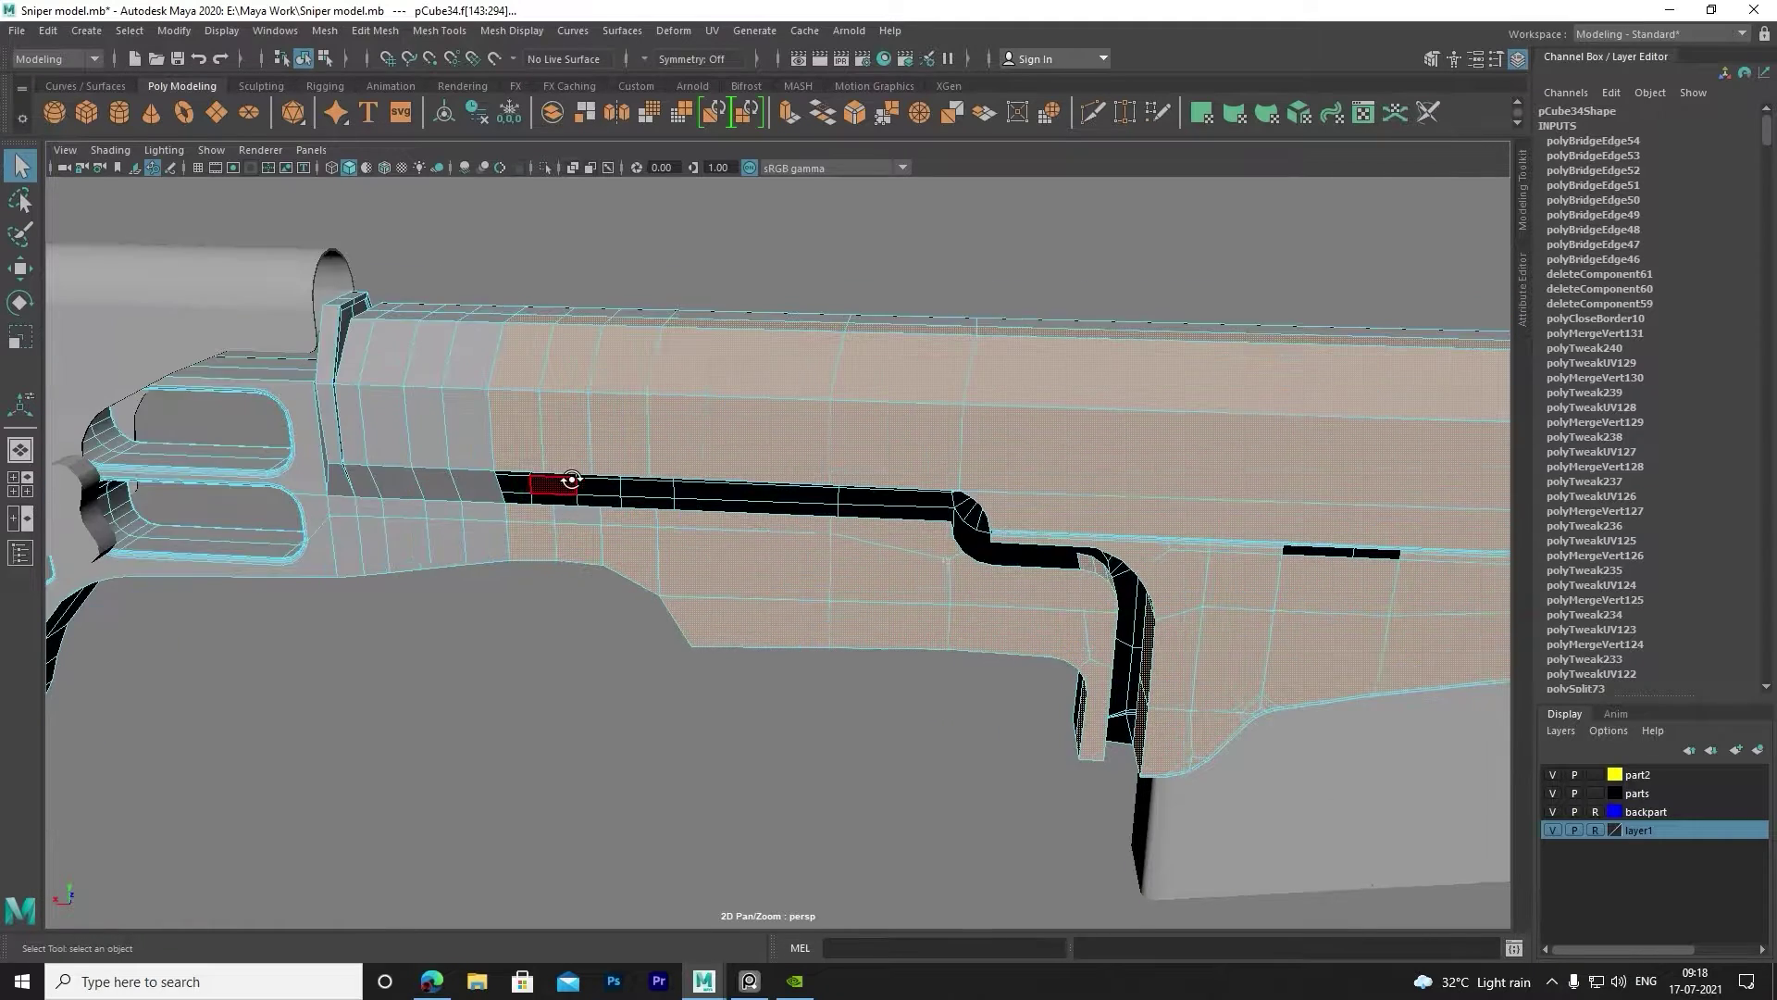
{"action": "scroll", "coordinate": [602, 449], "scroll_direction": "up", "scroll_amount": 2}
Extract the selected receiver side faces into a separate mesh.
{"action": "right_click", "coordinate": [568, 422], "text": "shift"}
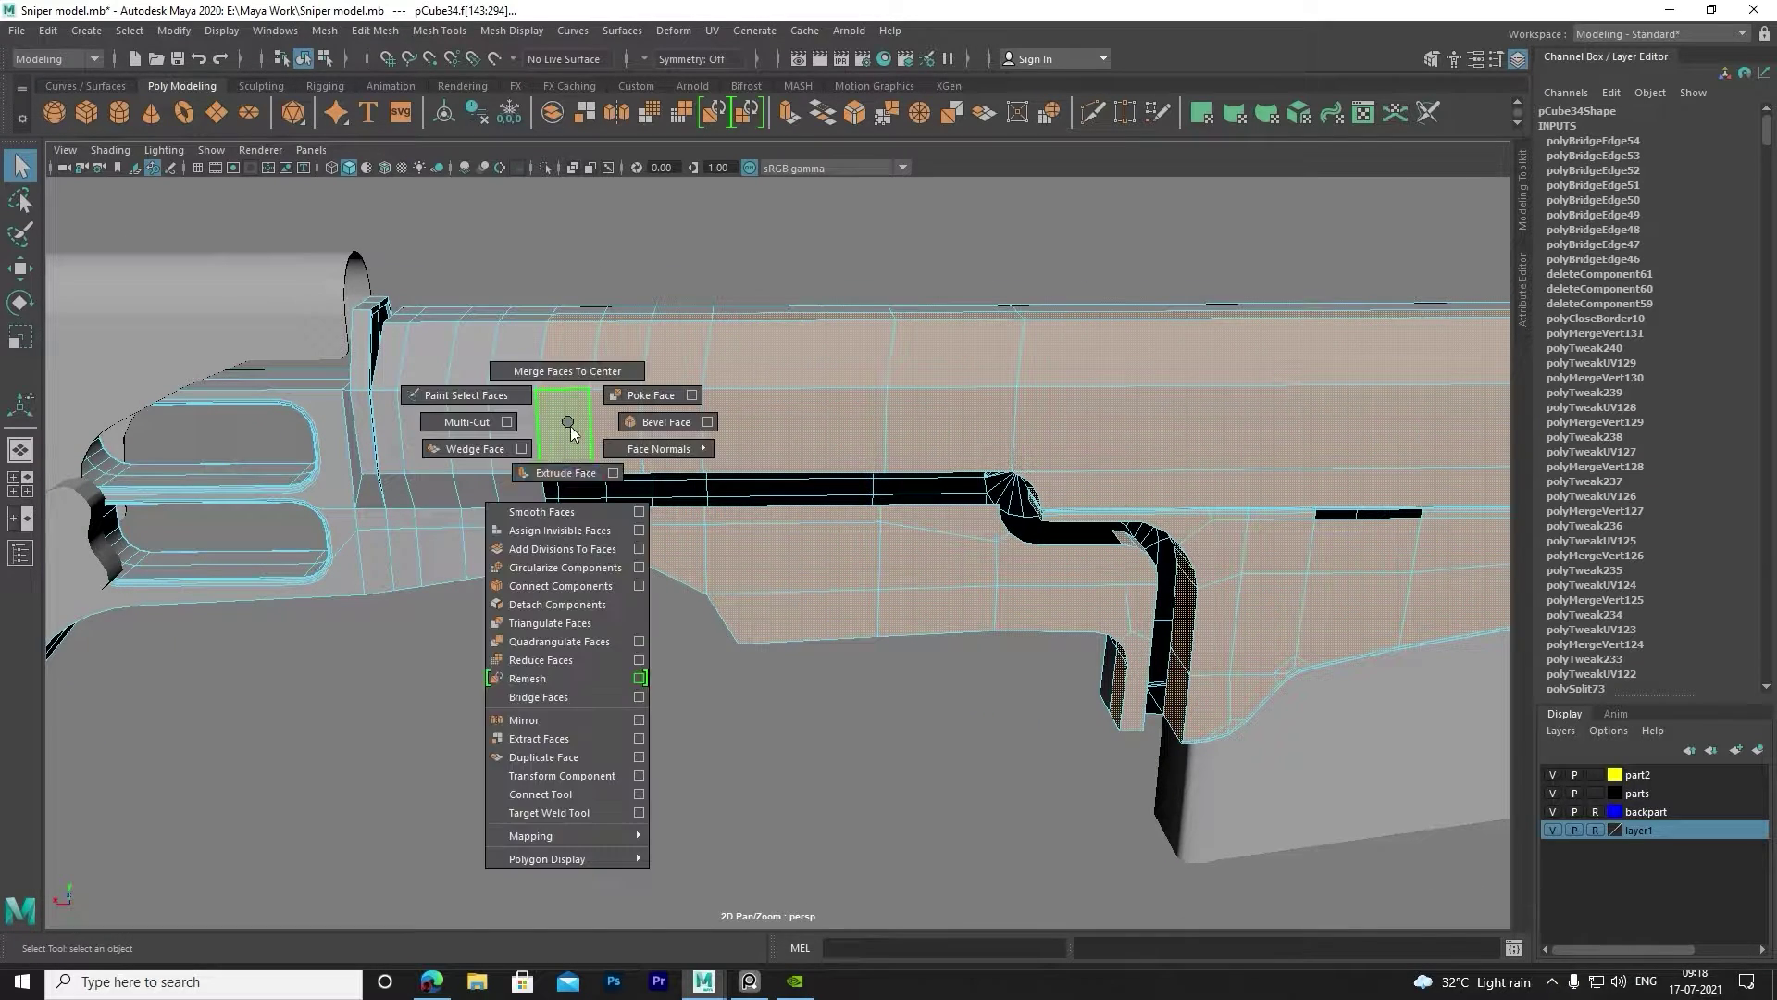
{"action": "left_click", "coordinate": [563, 739]}
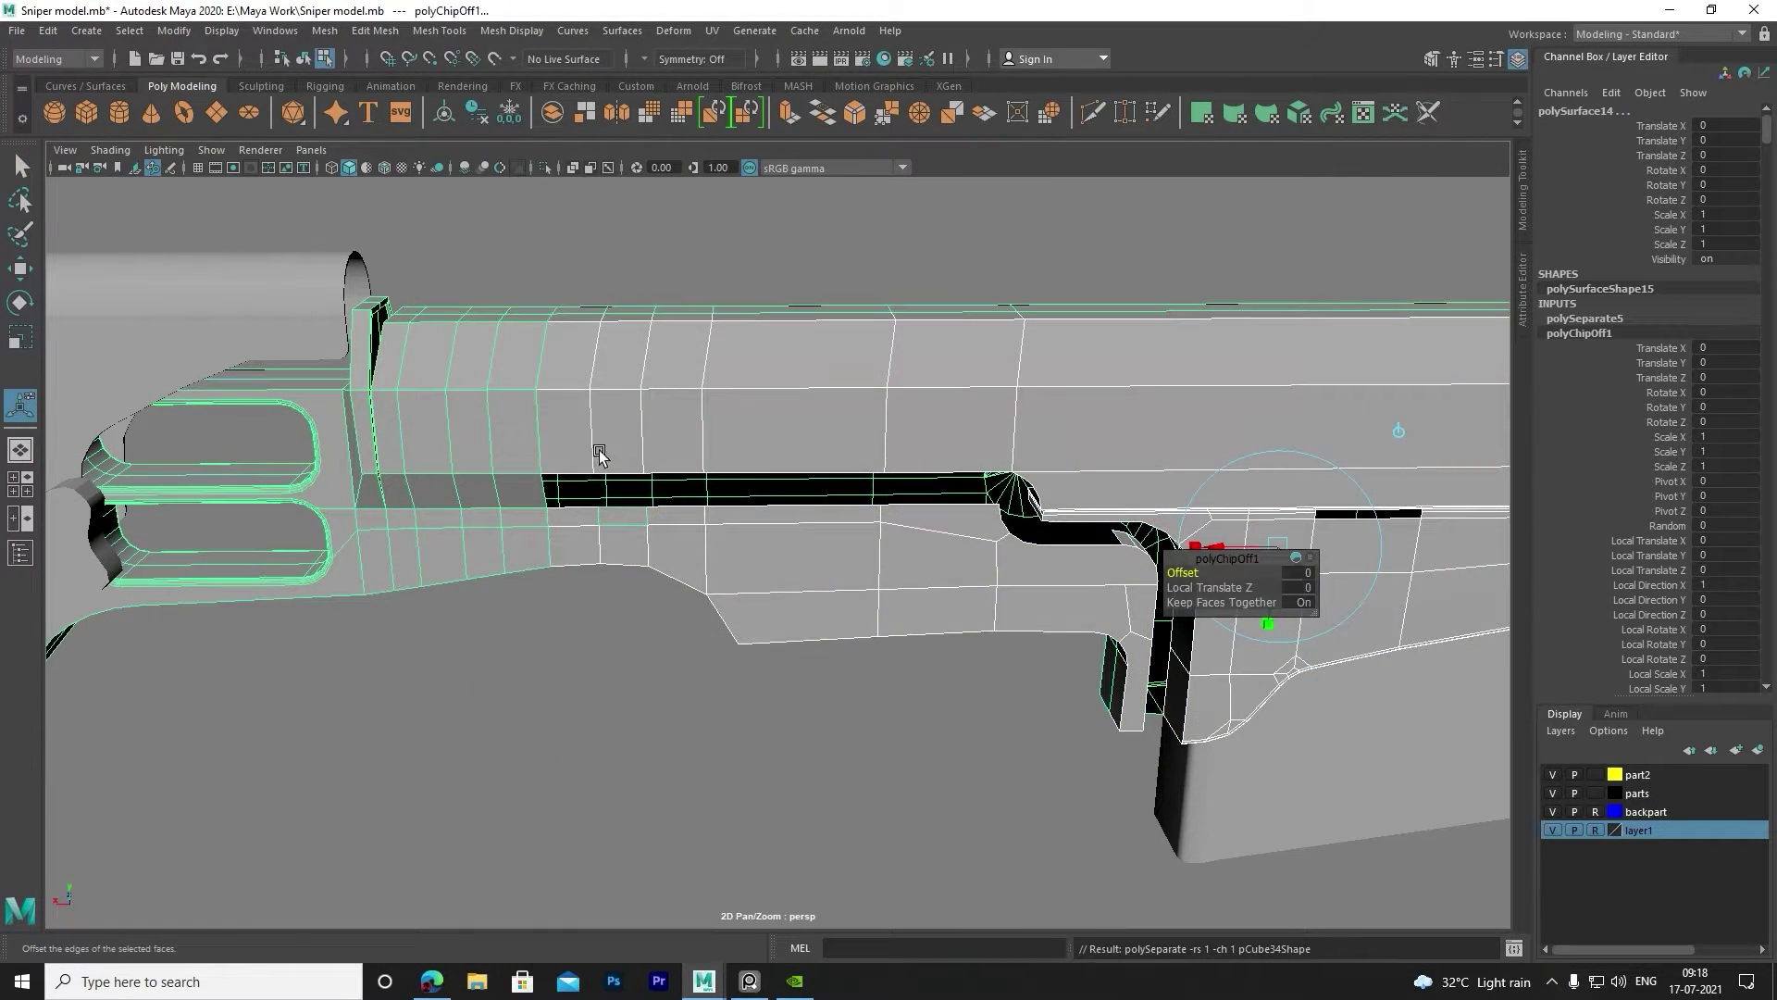
{"action": "left_click", "coordinate": [639, 507]}
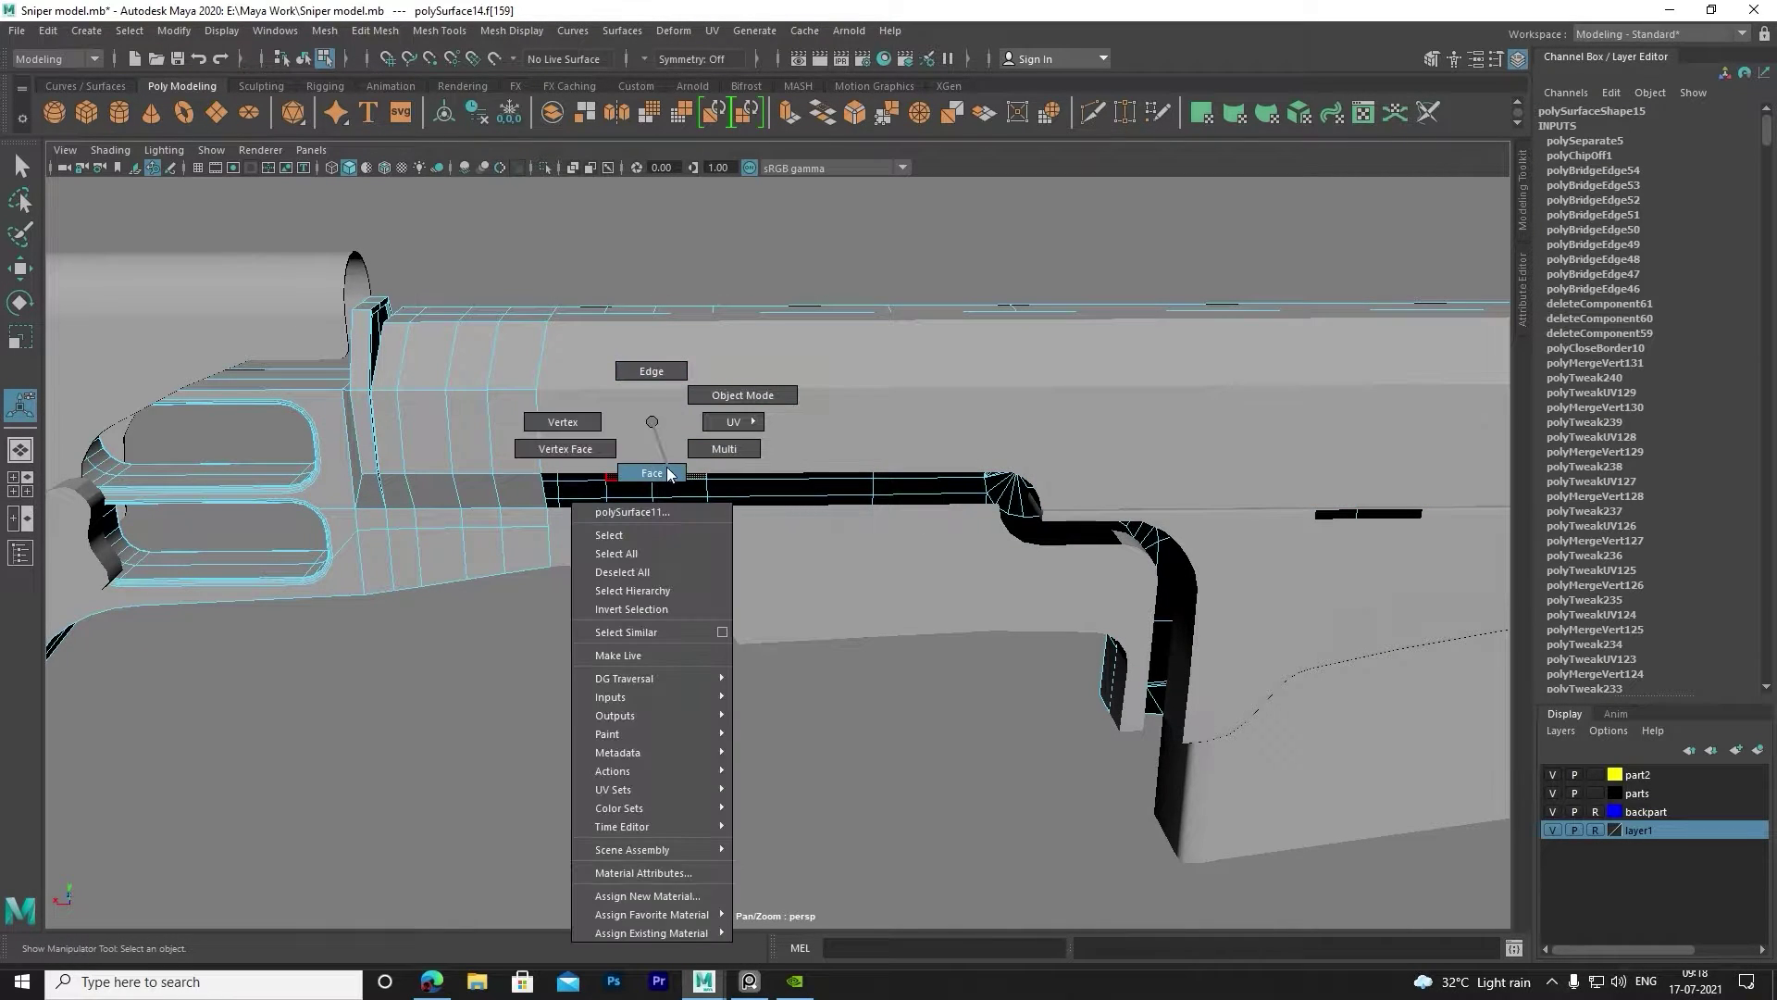
{"action": "right_click_drag", "start_coordinate": [652, 428], "coordinate": [648, 463]}
{"action": "left_click_drag", "start_coordinate": [698, 475], "coordinate": [646, 526], "text": "alt"}
{"action": "left_click", "coordinate": [647, 526]}
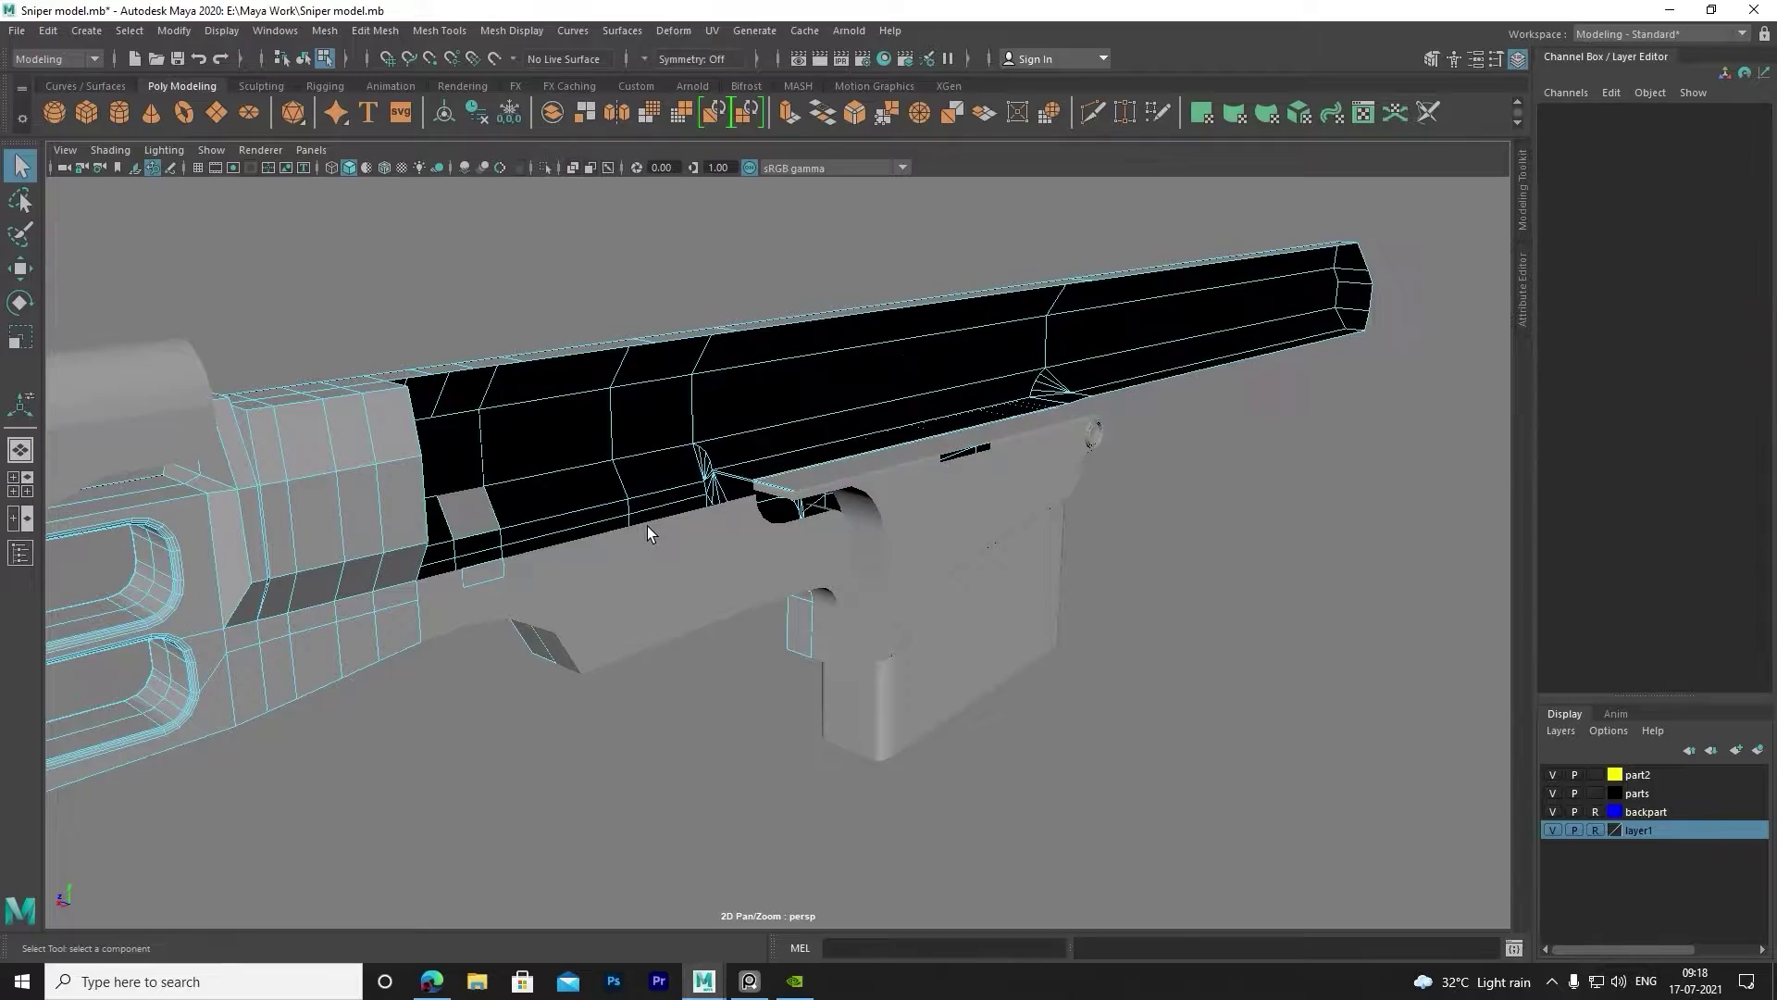
Inspect the extracted part in a maximised view, selecting its faces.
{"action": "key", "text": "space"}
{"action": "key", "text": "space"}
{"action": "key", "text": "space"}
{"action": "key", "text": "space"}
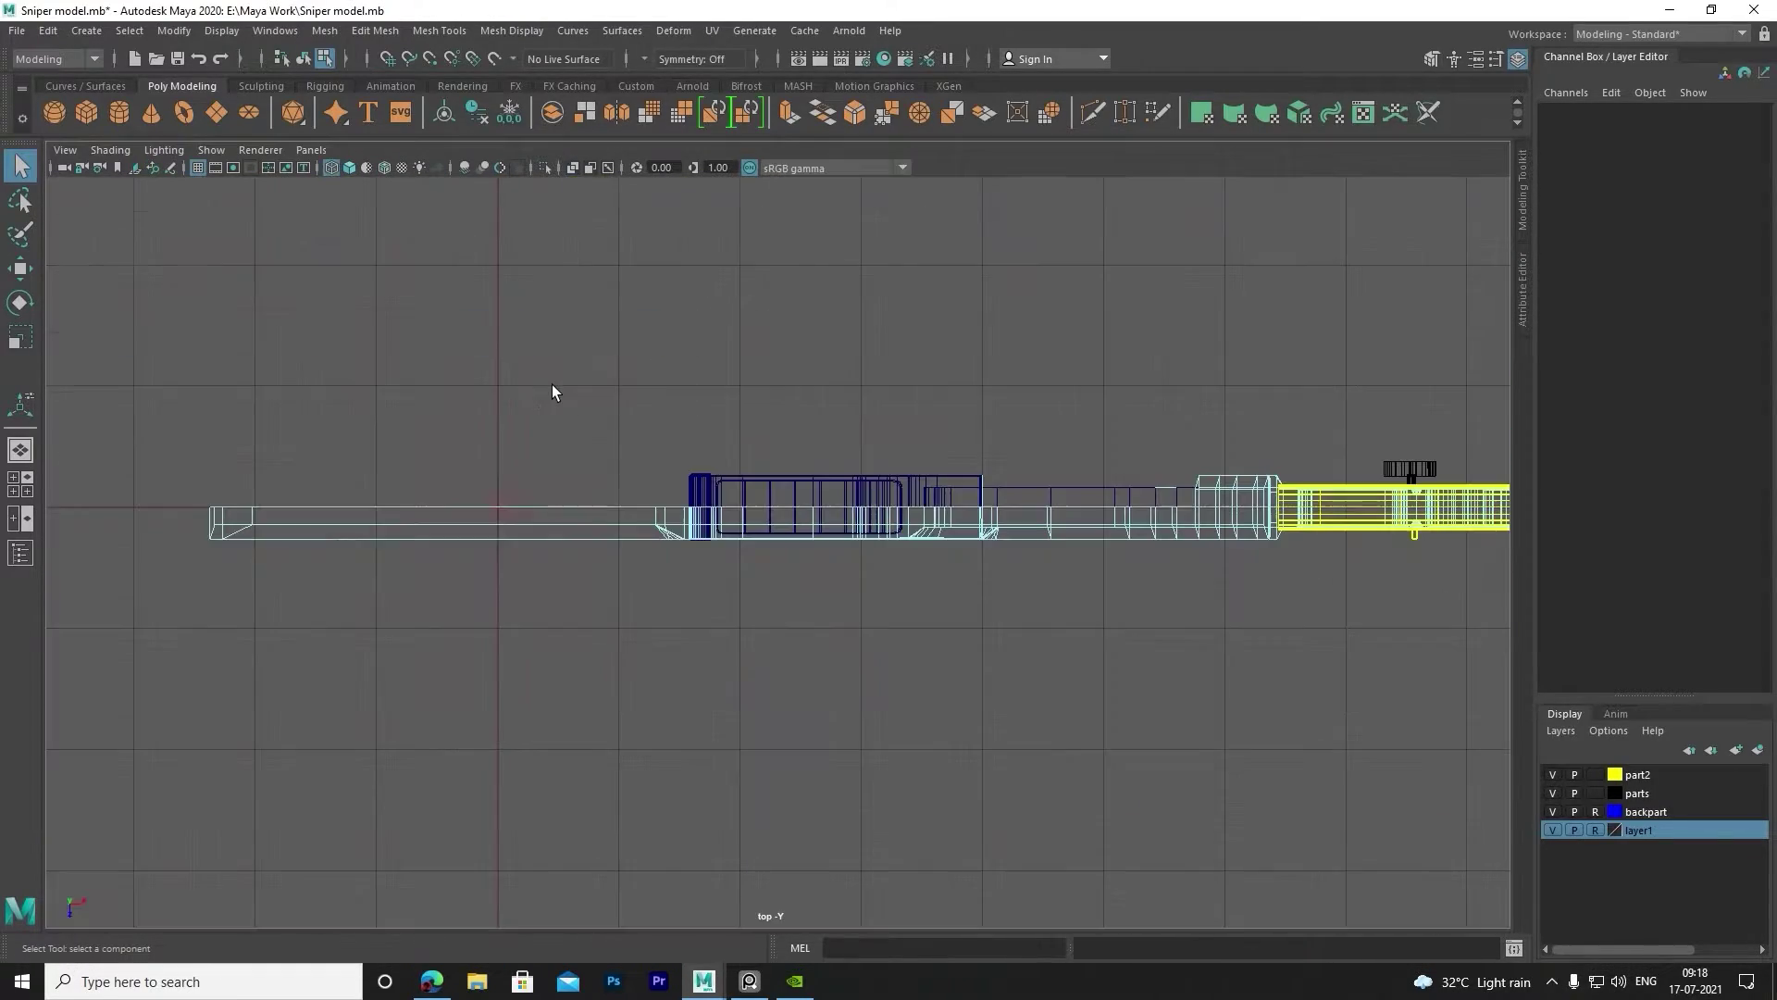
{"action": "key", "text": "space"}
{"action": "key", "text": "space"}
{"action": "mouse_move", "coordinate": [998, 412]}
{"action": "left_mouse_down", "text": "alt"}
{"action": "mouse_move", "coordinate": [774, 448]}
{"action": "mouse_move", "coordinate": [801, 564]}
{"action": "left_mouse_up", "text": "alt"}
{"action": "left_click", "coordinate": [740, 525]}
{"action": "right_click_drag", "start_coordinate": [799, 471], "coordinate": [826, 530]}
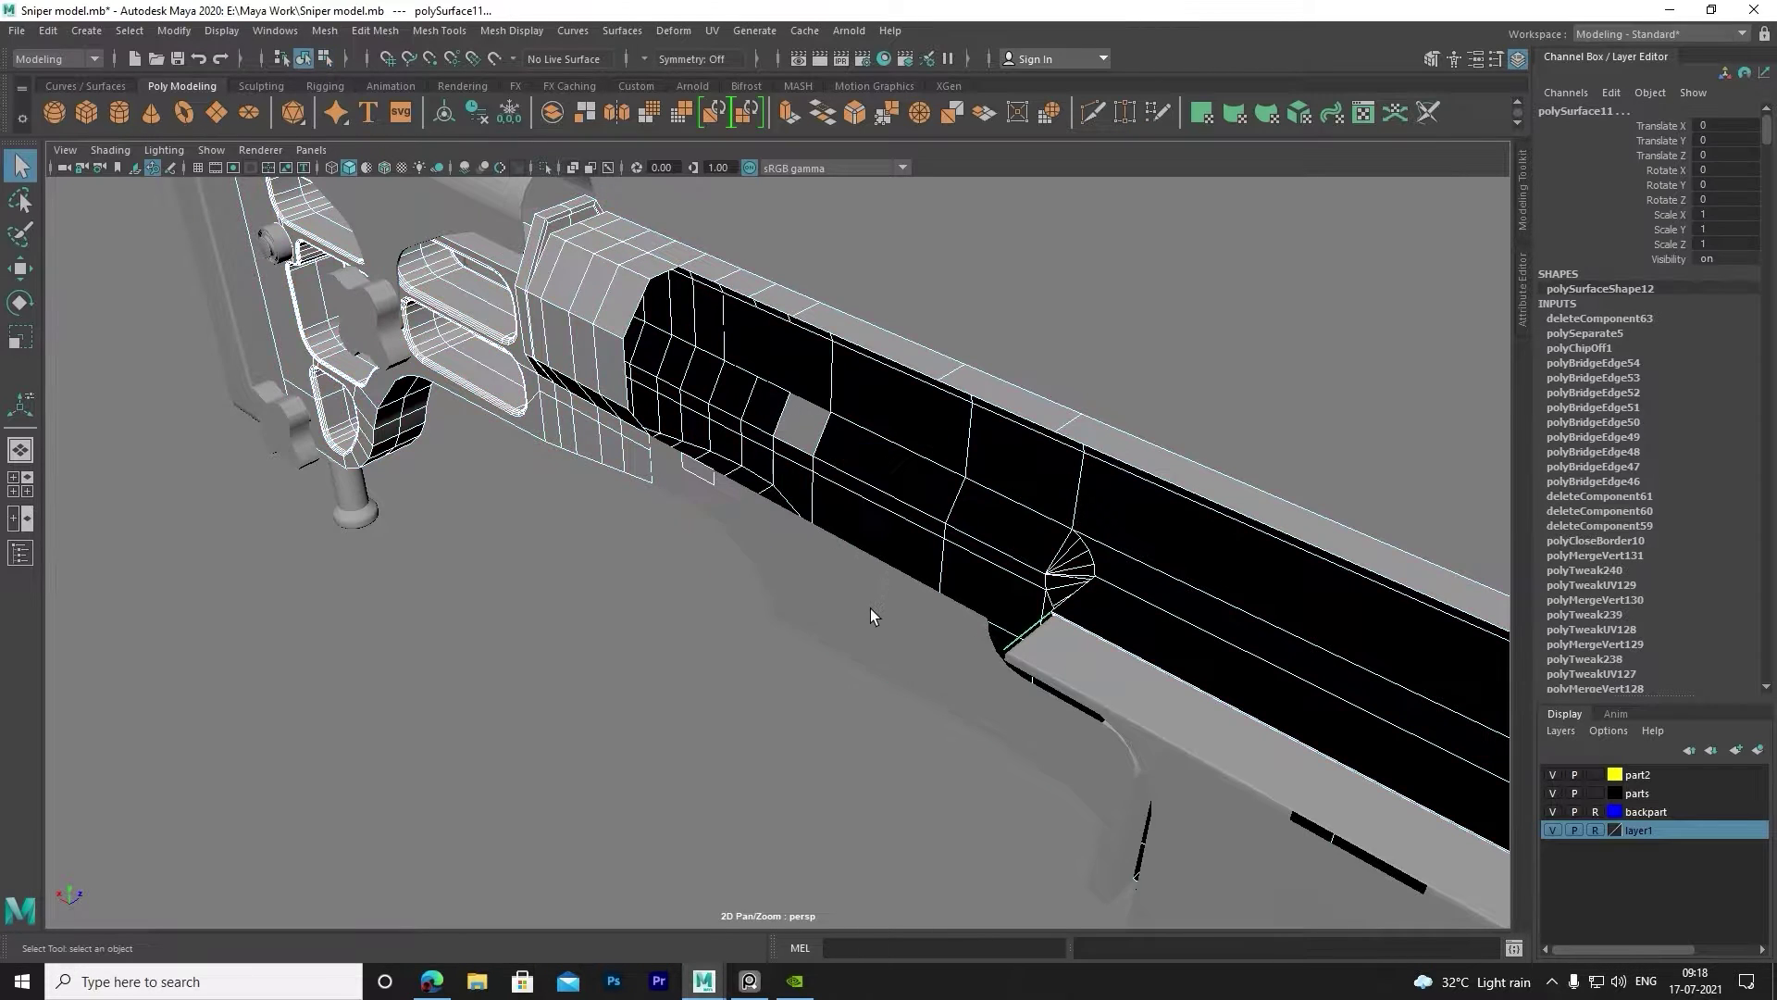
{"action": "left_click_drag", "start_coordinate": [870, 608], "coordinate": [932, 620], "text": "alt"}
Compare the extracted part against the reference image in the front view.
{"action": "key", "text": "space"}
{"action": "key", "text": "space"}
{"action": "key", "text": "space"}
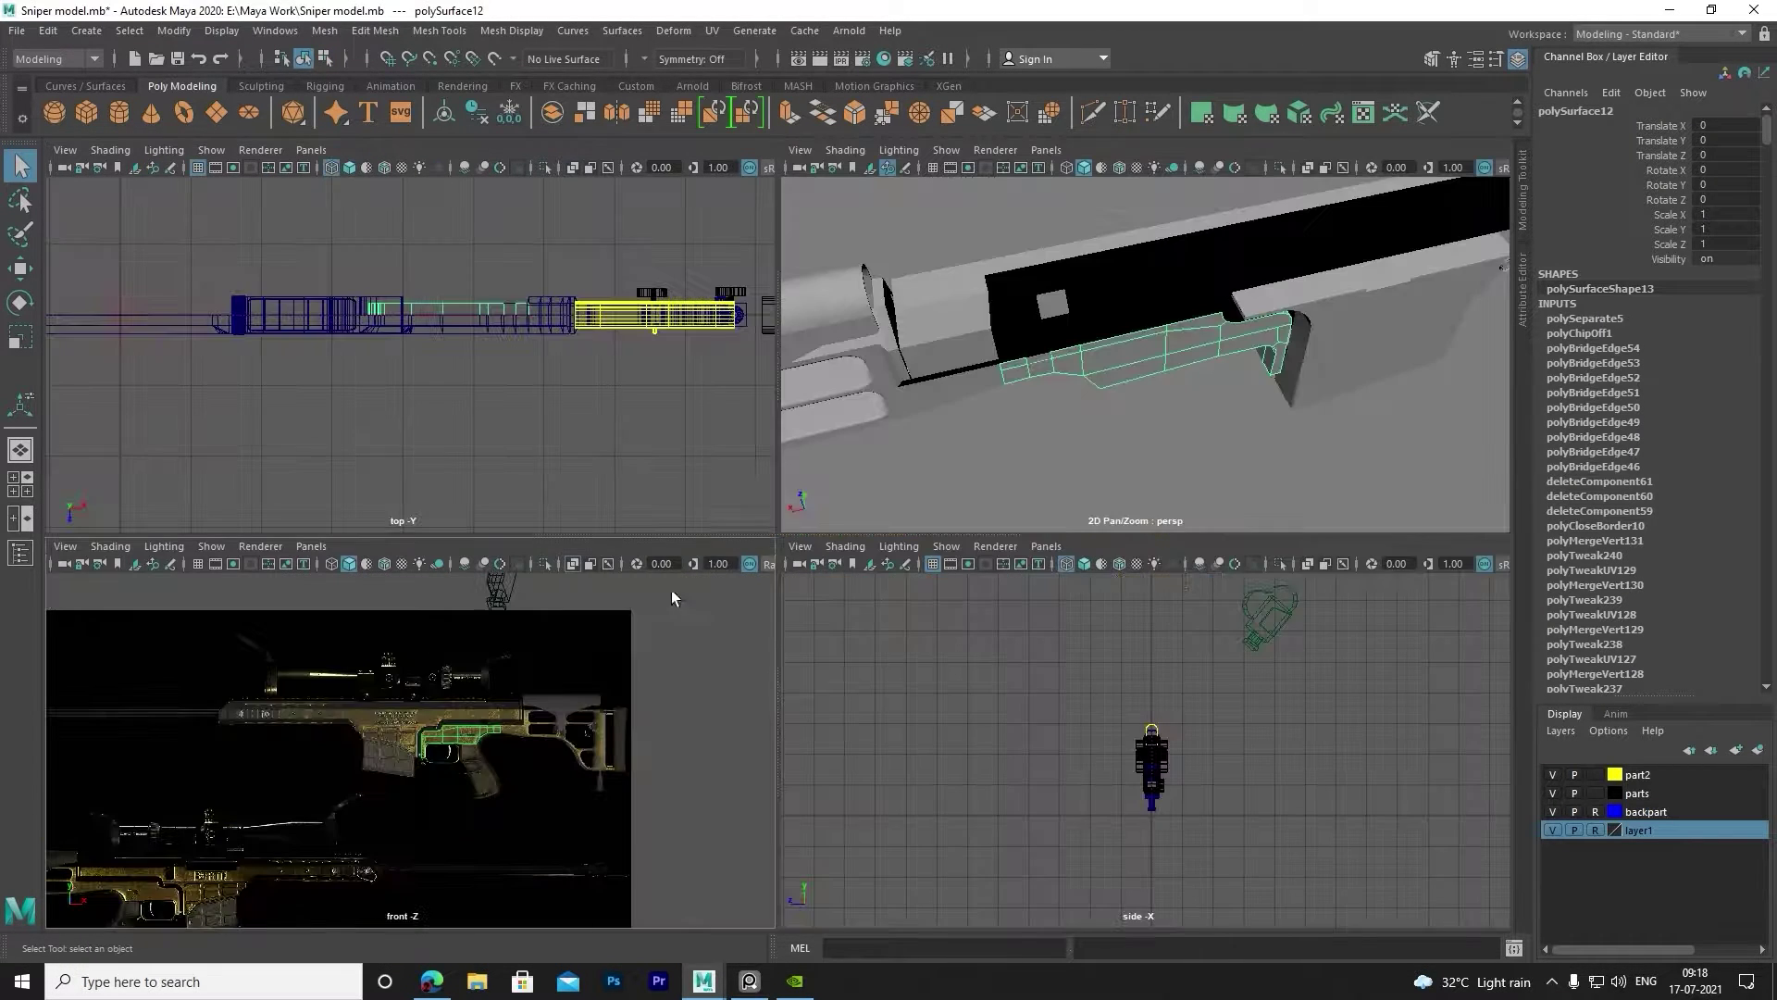
{"action": "key", "text": "space"}
{"action": "scroll", "coordinate": [638, 462], "scroll_direction": "up", "scroll_amount": 2}
{"action": "scroll", "coordinate": [694, 481], "scroll_direction": "up", "scroll_amount": 2}
{"action": "right_click_drag", "start_coordinate": [723, 471], "coordinate": [675, 481]}
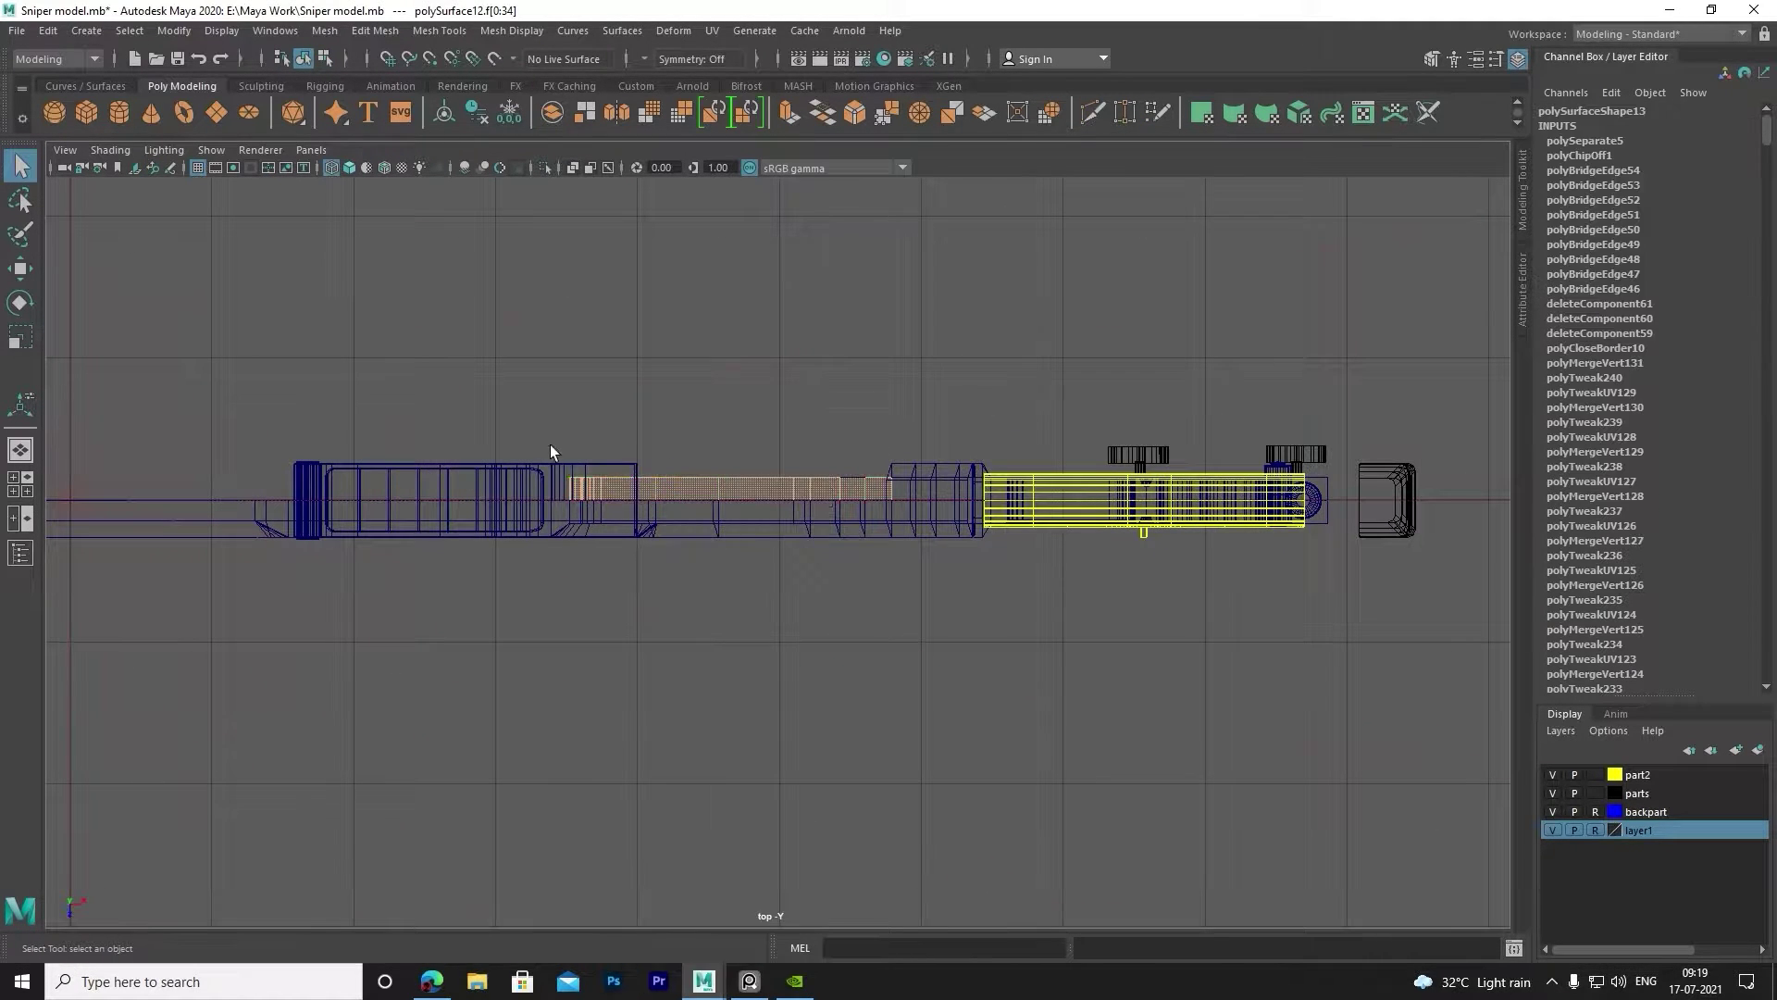
{"action": "left_click_drag", "start_coordinate": [535, 435], "coordinate": [706, 462]}
{"action": "key", "text": "space"}
{"action": "key", "text": "space"}
{"action": "left_click_drag", "start_coordinate": [1035, 453], "coordinate": [914, 555], "text": "alt"}
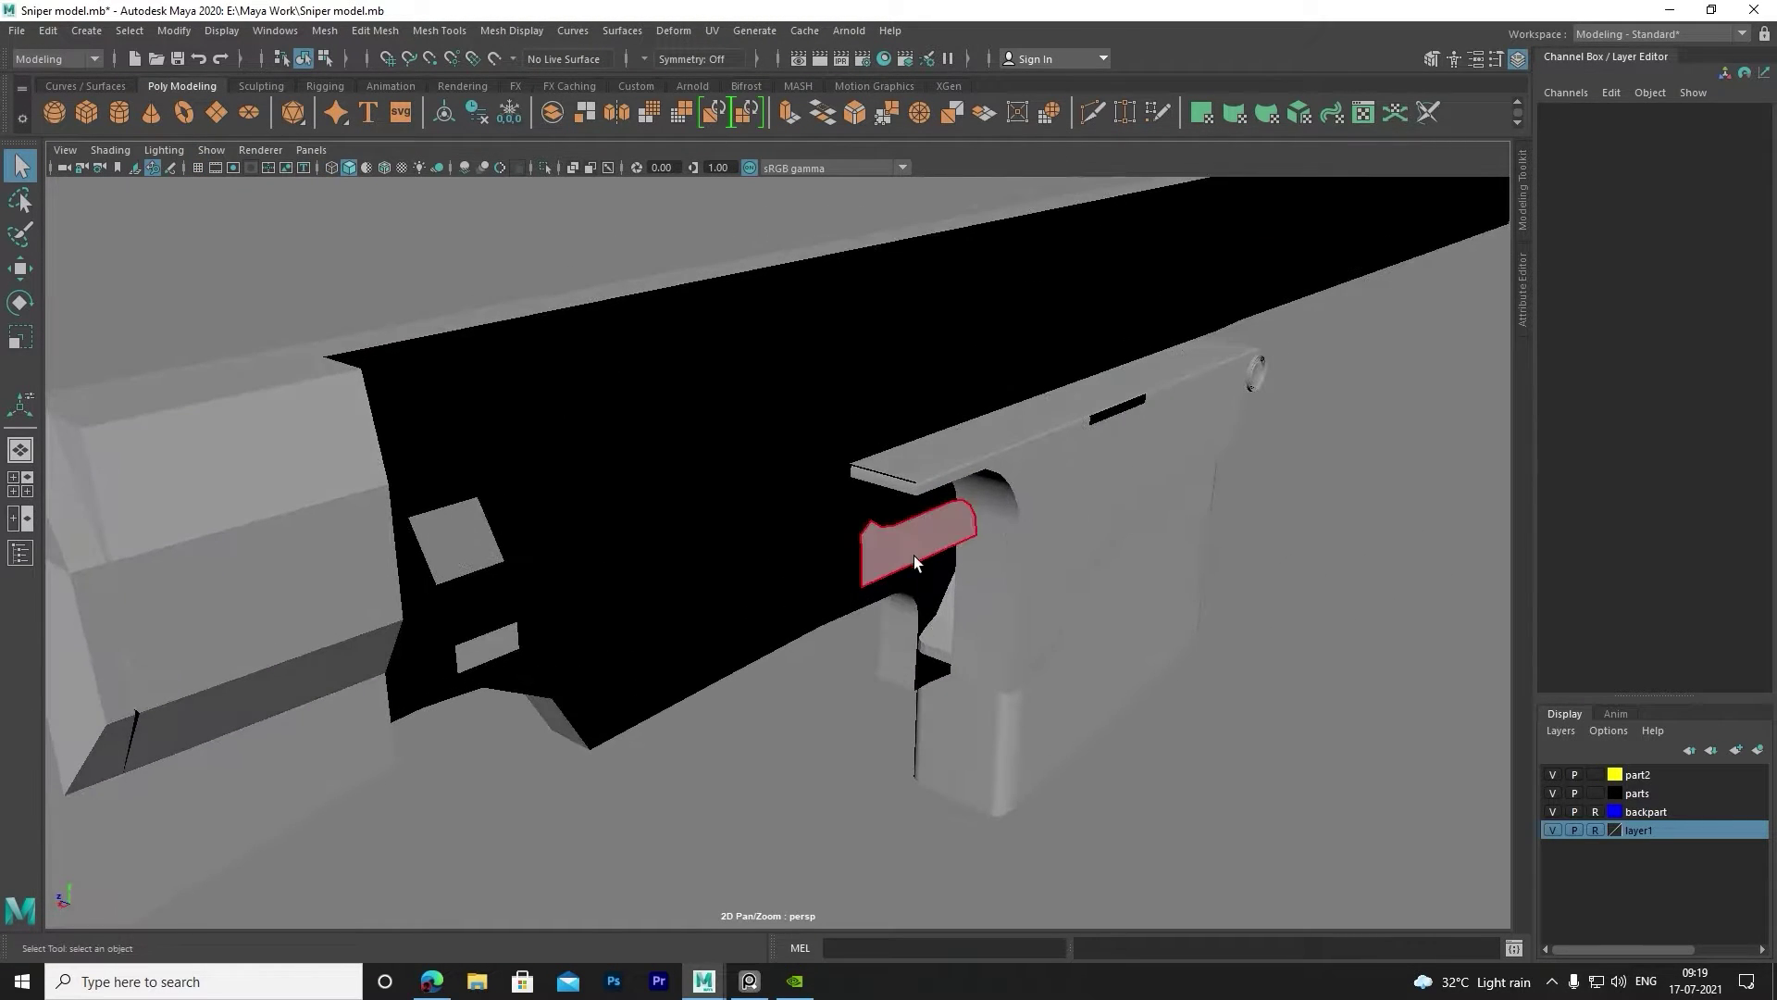
{"action": "left_click", "coordinate": [469, 565]}
{"action": "left_click_drag", "start_coordinate": [421, 576], "coordinate": [502, 374], "text": "alt"}
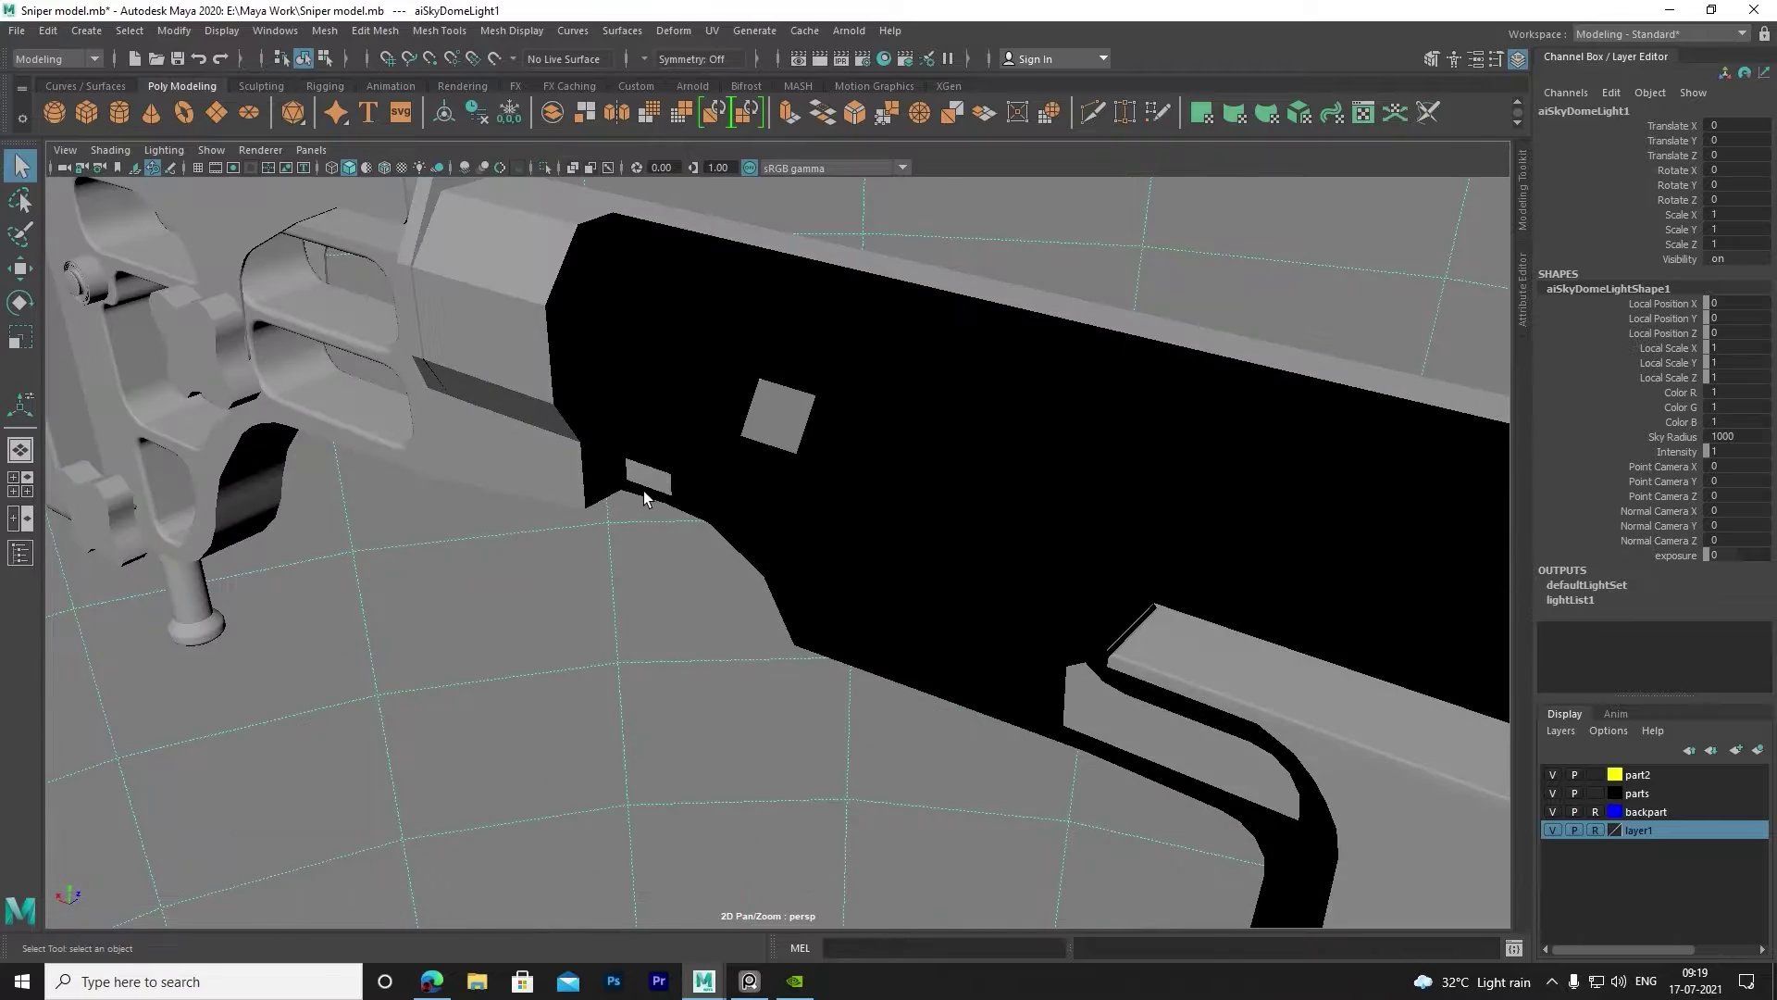
{"action": "key", "text": "ctrl+z"}
{"action": "left_click", "coordinate": [746, 518]}
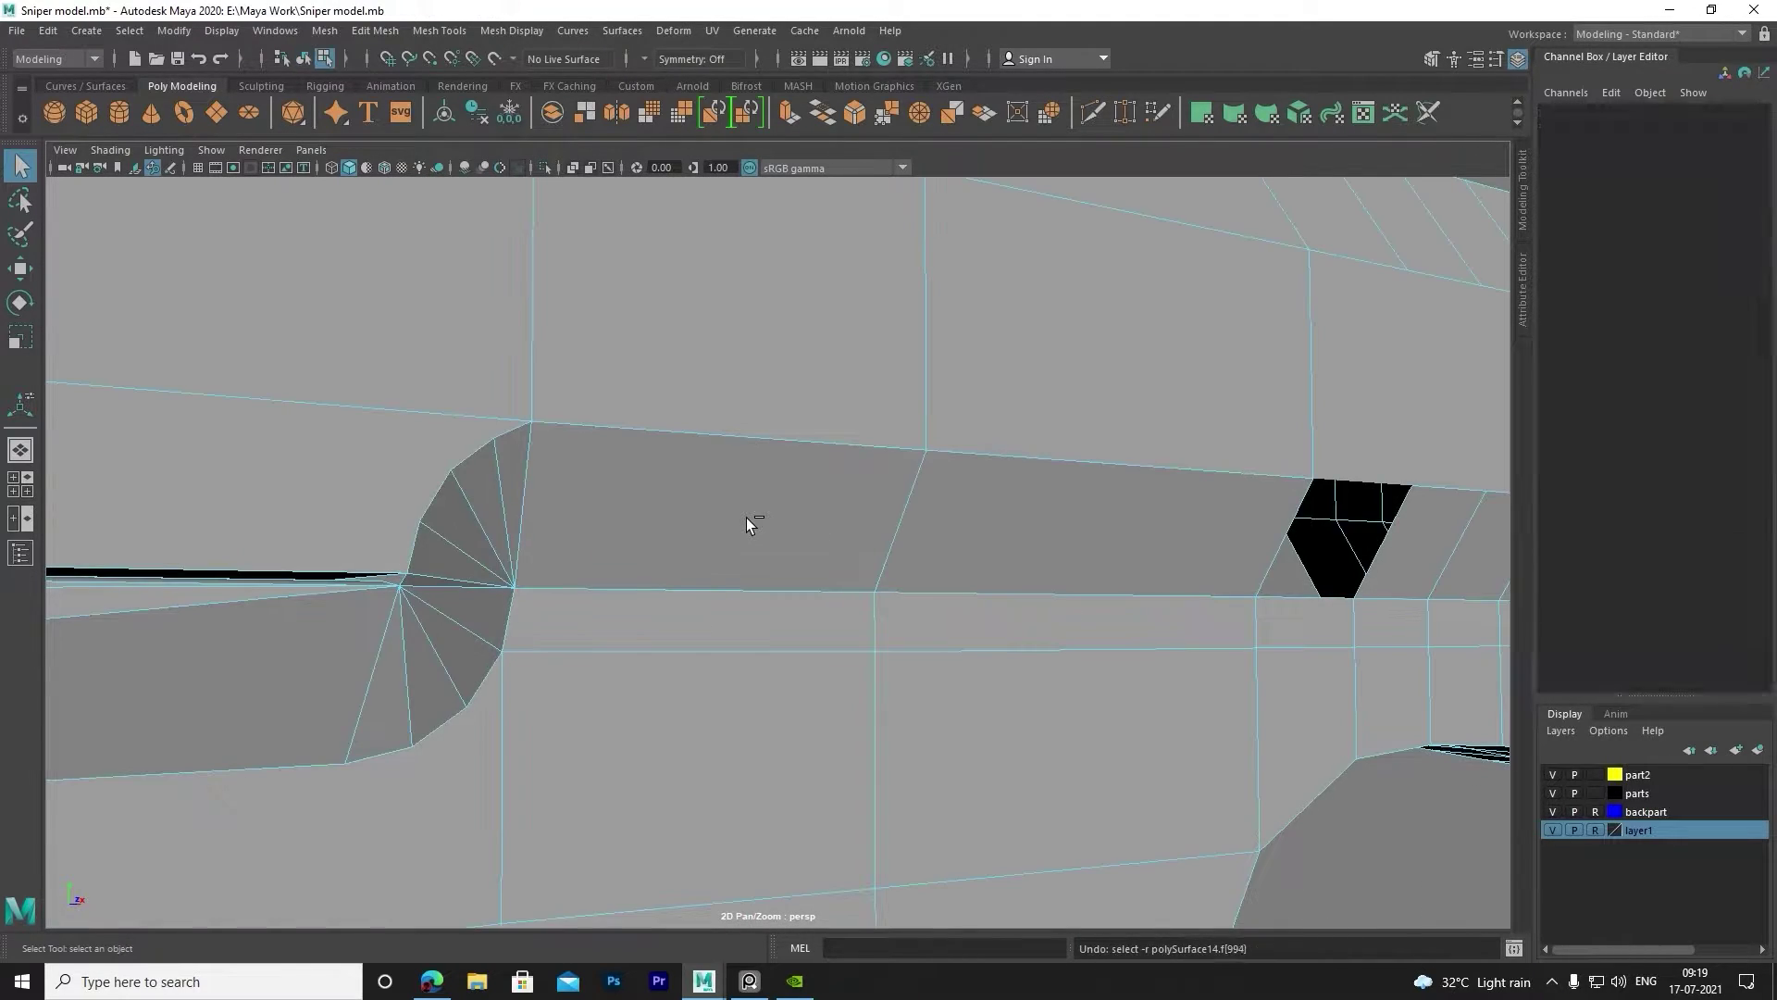
{"action": "mouse_move", "coordinate": [746, 518]}
{"action": "left_mouse_down", "text": "alt"}
{"action": "mouse_move", "coordinate": [938, 574]}
{"action": "mouse_move", "coordinate": [914, 558]}
{"action": "left_mouse_up", "text": "alt"}
{"action": "left_click", "coordinate": [870, 581]}
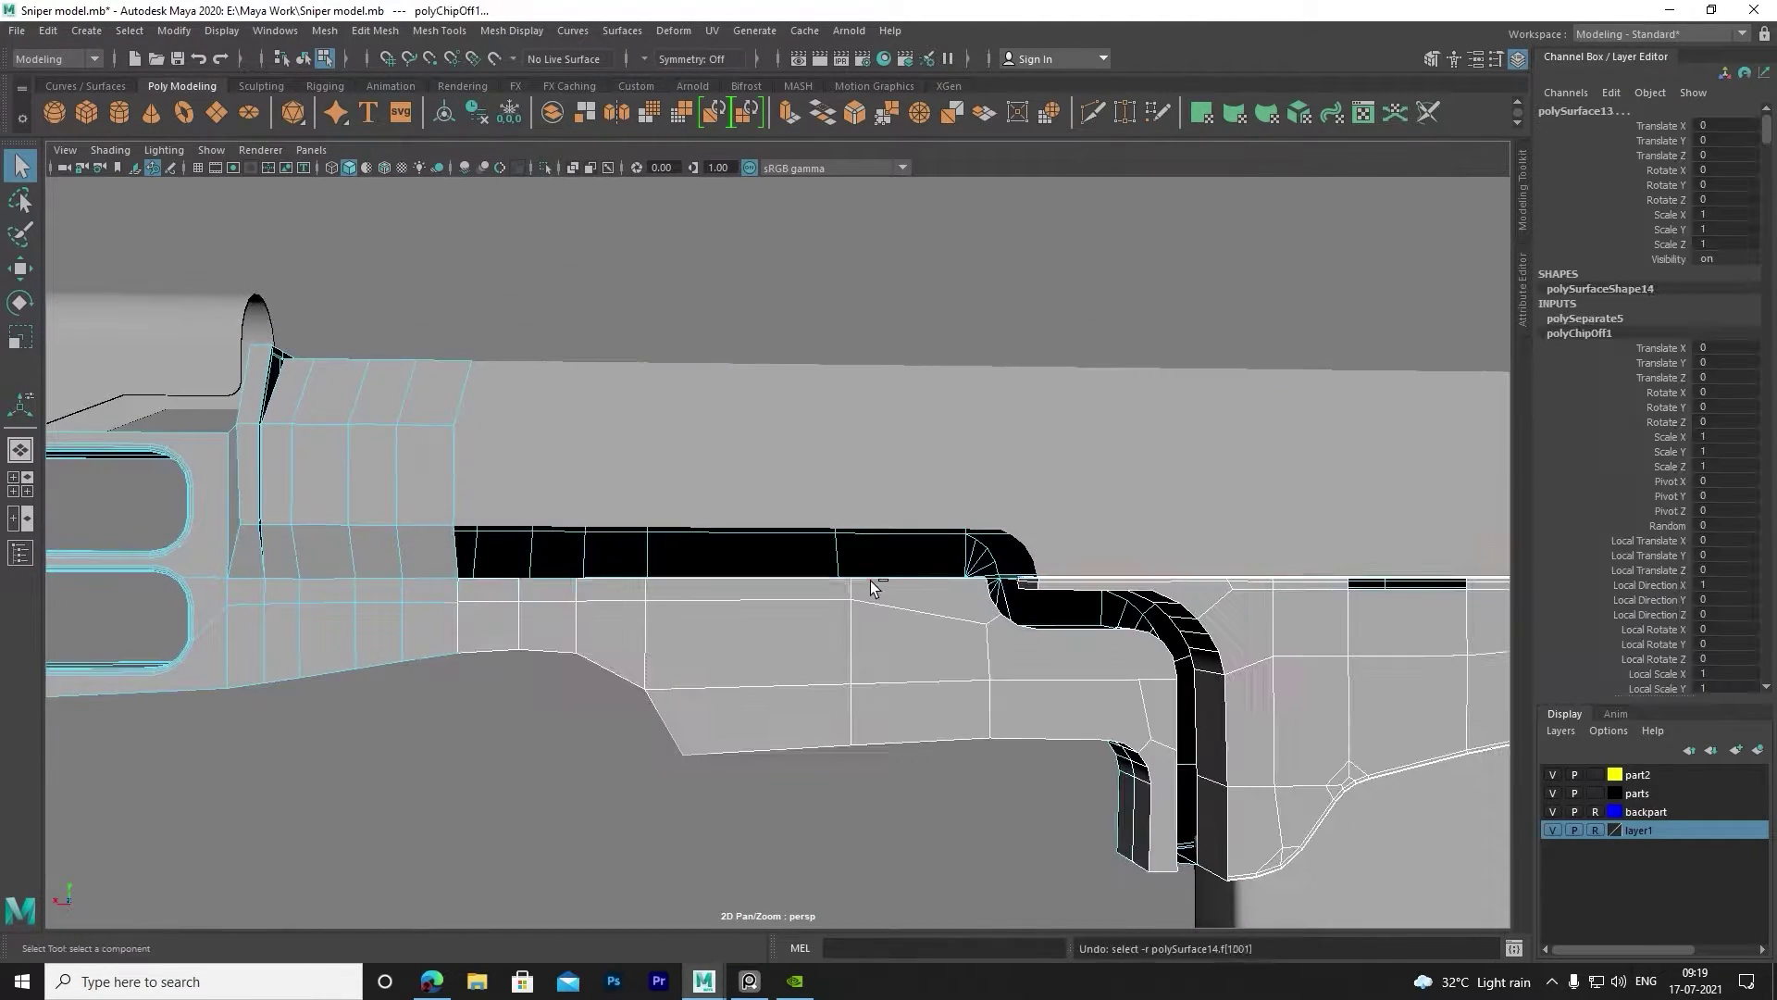
{"action": "left_click", "coordinate": [742, 559]}
{"action": "mouse_move", "coordinate": [740, 566]}
{"action": "left_mouse_down", "text": "alt"}
{"action": "mouse_move", "coordinate": [747, 593]}
{"action": "mouse_move", "coordinate": [633, 596]}
{"action": "mouse_move", "coordinate": [477, 465]}
{"action": "left_mouse_up", "text": "alt"}
{"action": "key", "text": "F8"}
{"action": "key", "text": "F11"}
{"action": "left_click", "coordinate": [477, 466]}
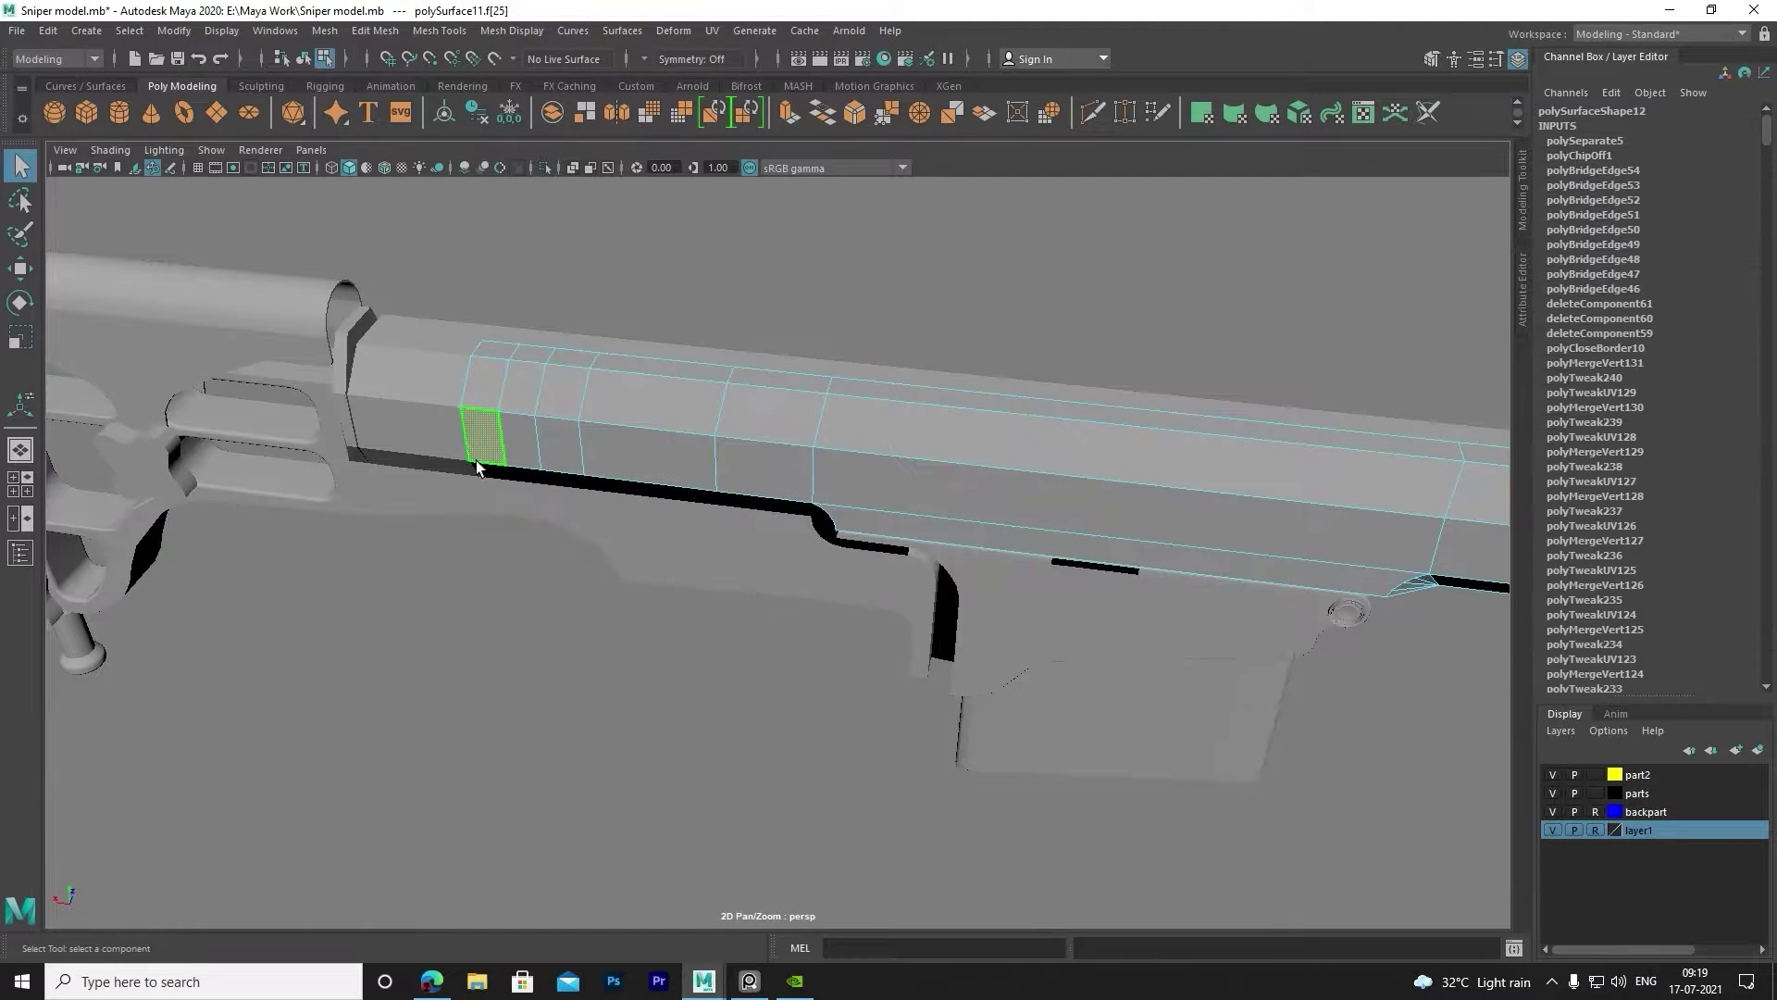
{"action": "left_click", "coordinate": [674, 474]}
{"action": "left_click", "coordinate": [864, 578]}
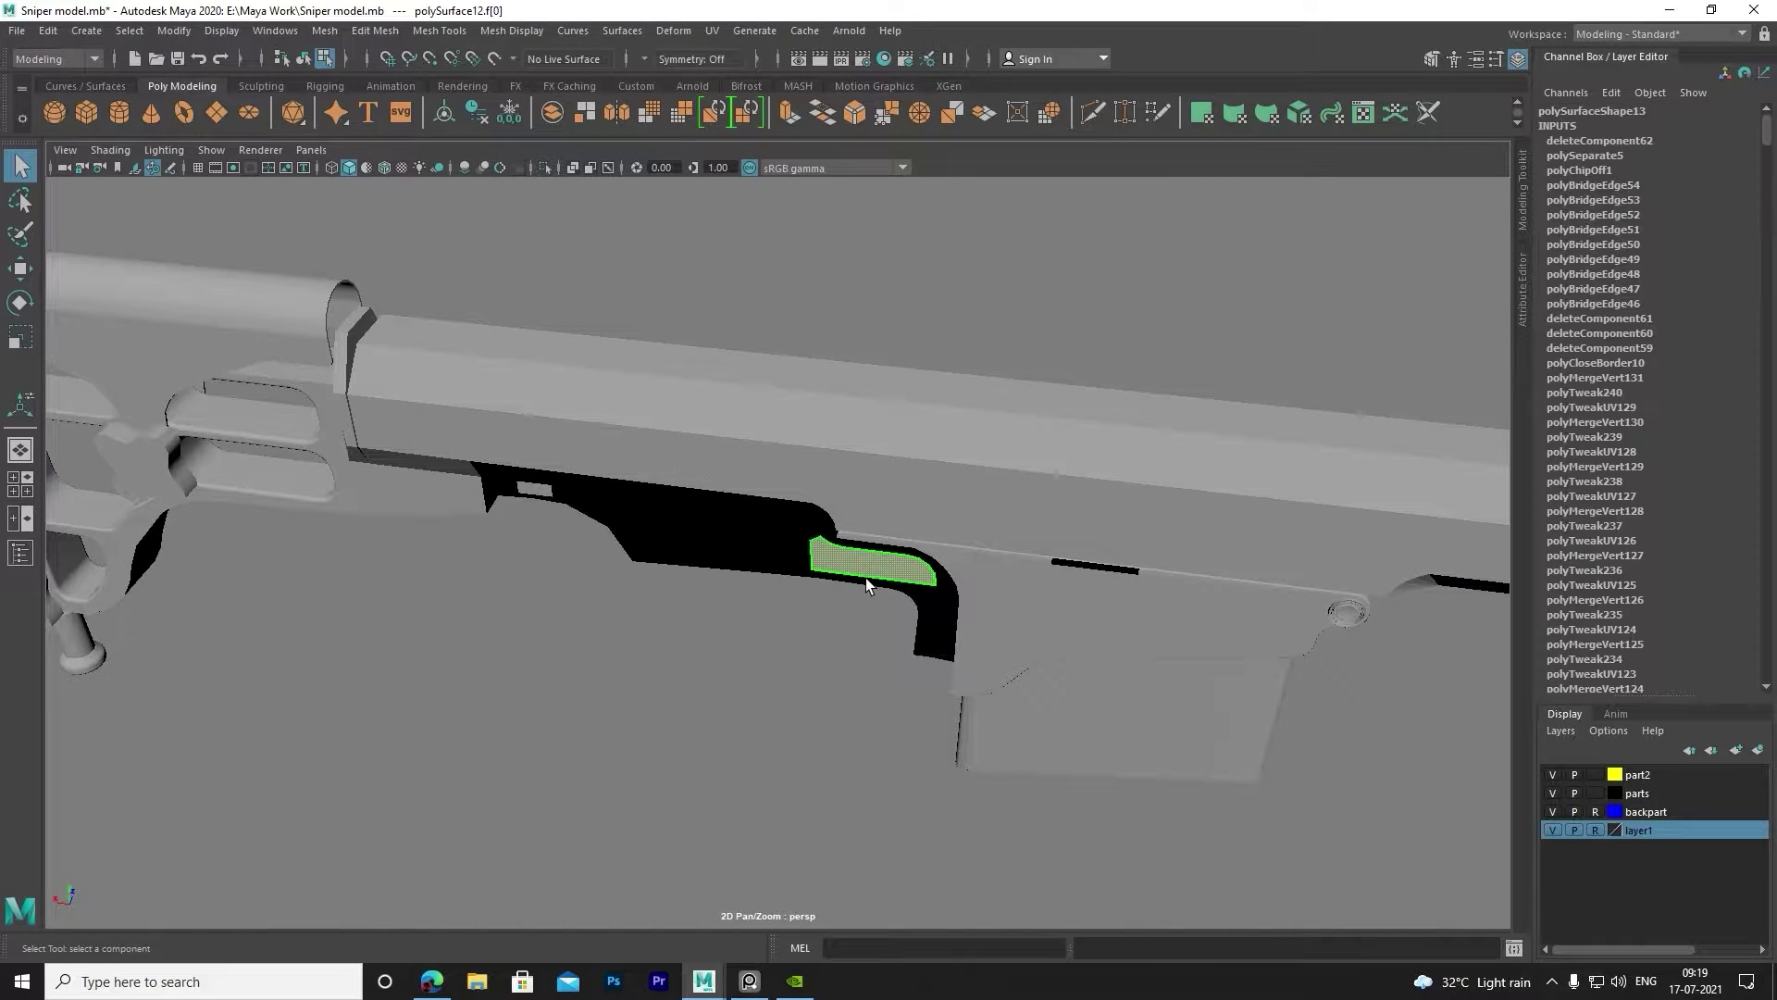
{"action": "left_click", "coordinate": [540, 499]}
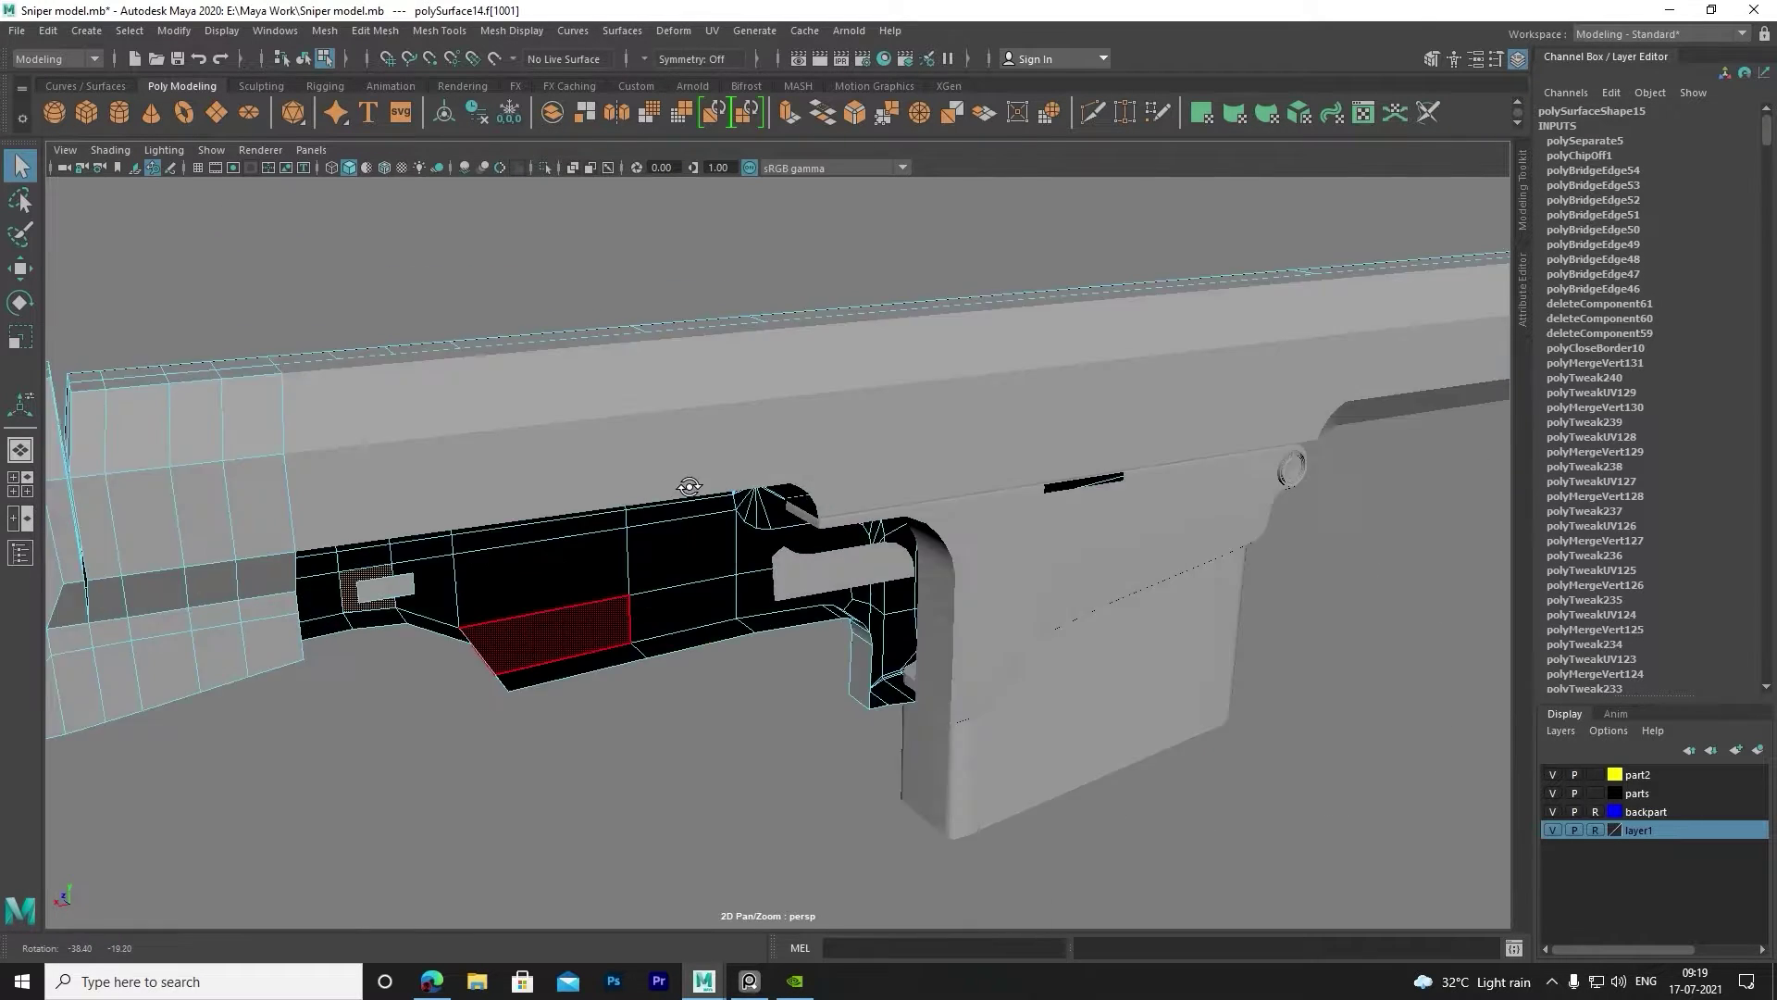
{"action": "mouse_move", "coordinate": [602, 592]}
{"action": "left_mouse_down", "text": "alt"}
{"action": "mouse_move", "coordinate": [763, 576]}
{"action": "mouse_move", "coordinate": [533, 661]}
{"action": "left_mouse_up", "text": "alt"}
{"action": "key", "text": "ctrl+z"}
{"action": "key", "text": "ctrl+z"}
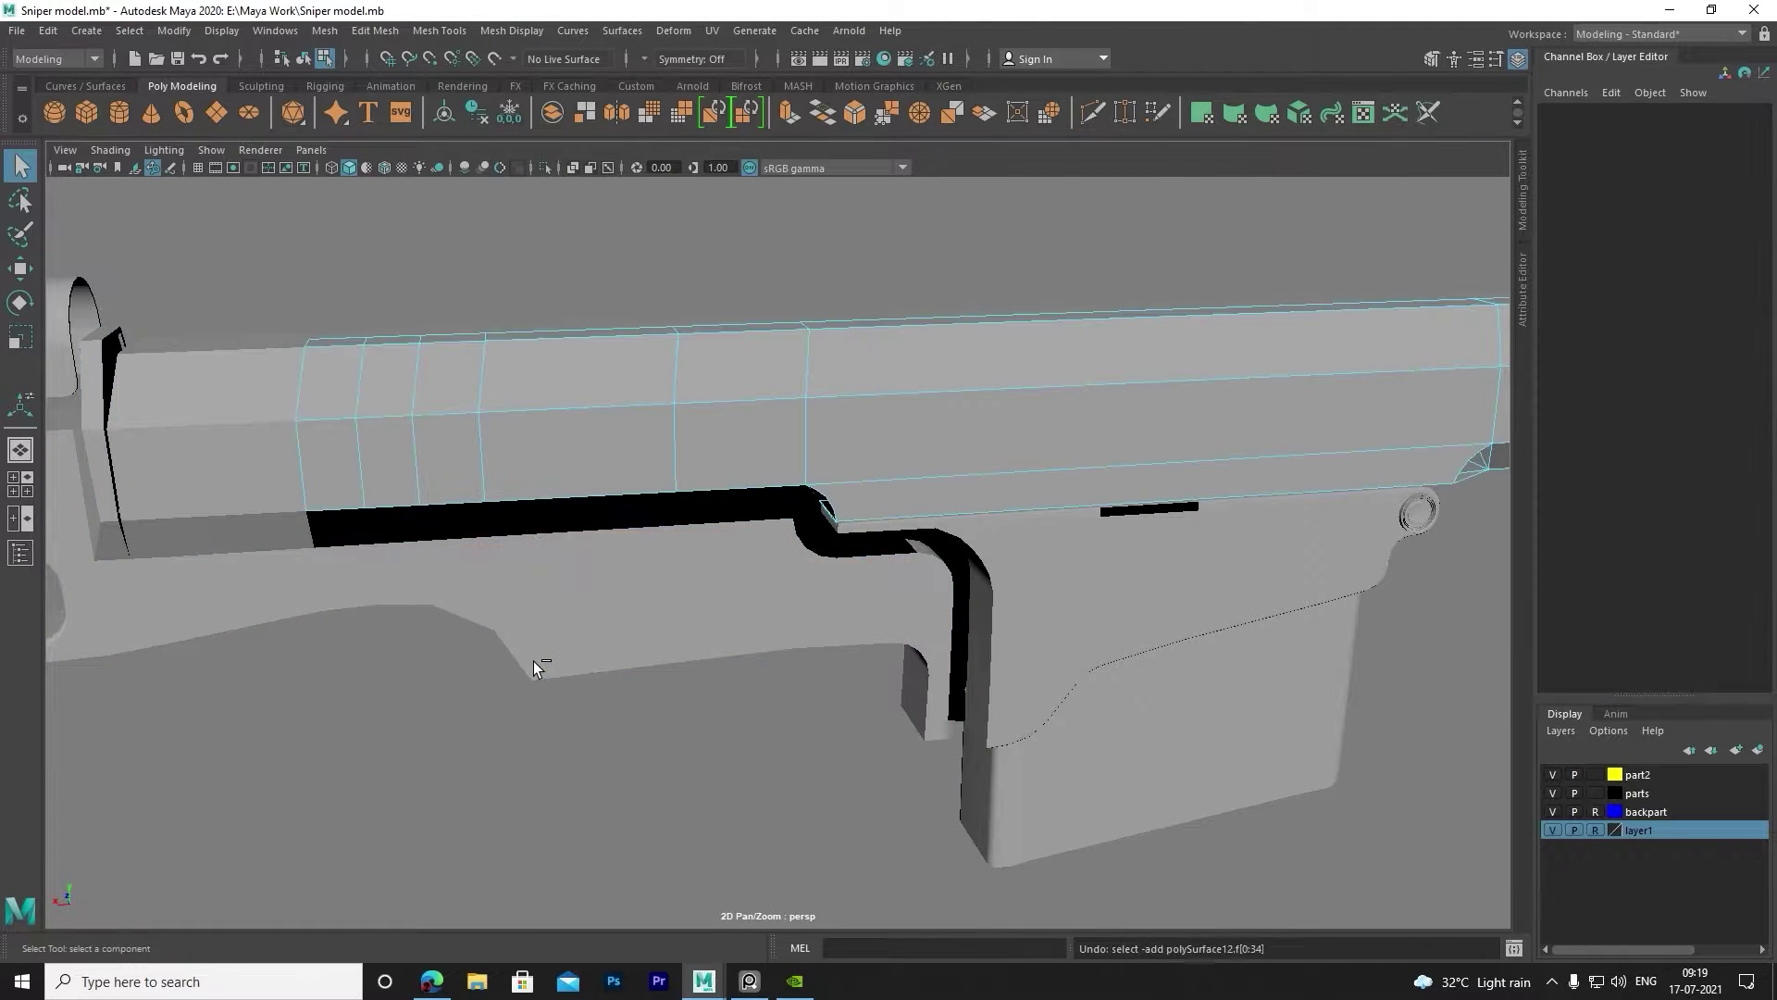
{"action": "key", "text": "ctrl+z"}
{"action": "key", "text": "ctrl+z"}
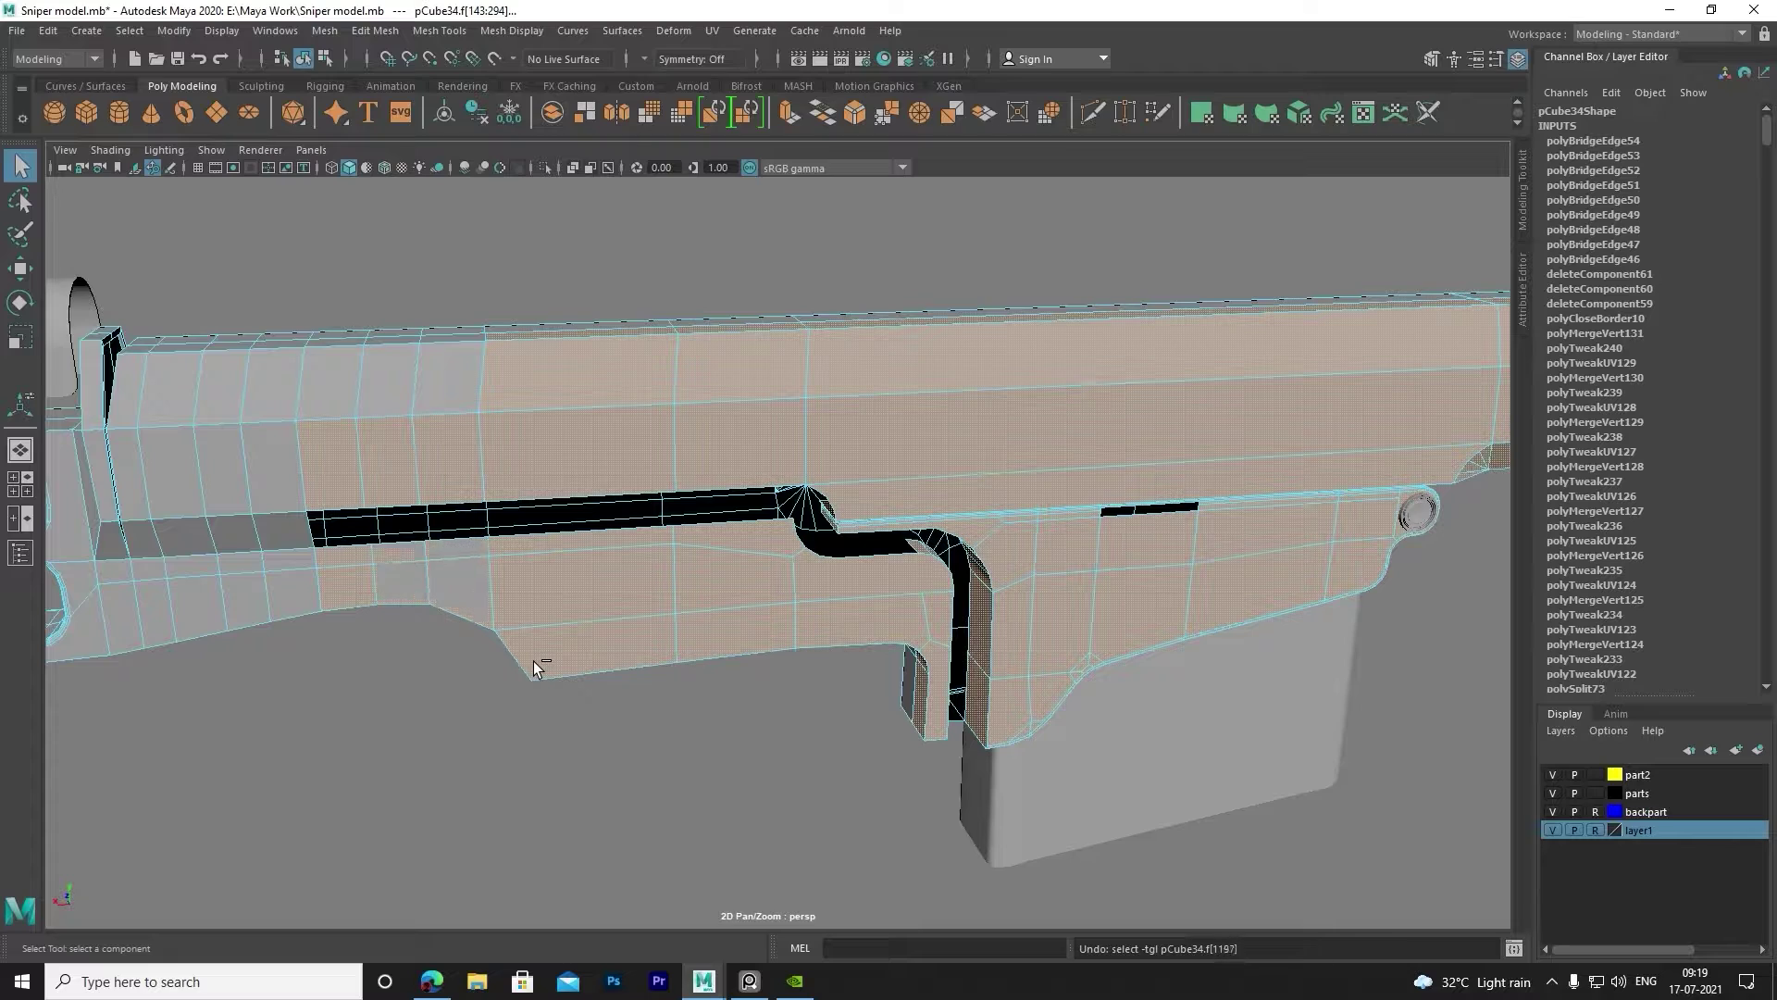
{"action": "key", "text": "F8"}
{"action": "left_click_drag", "start_coordinate": [435, 619], "coordinate": [696, 440], "text": "alt"}
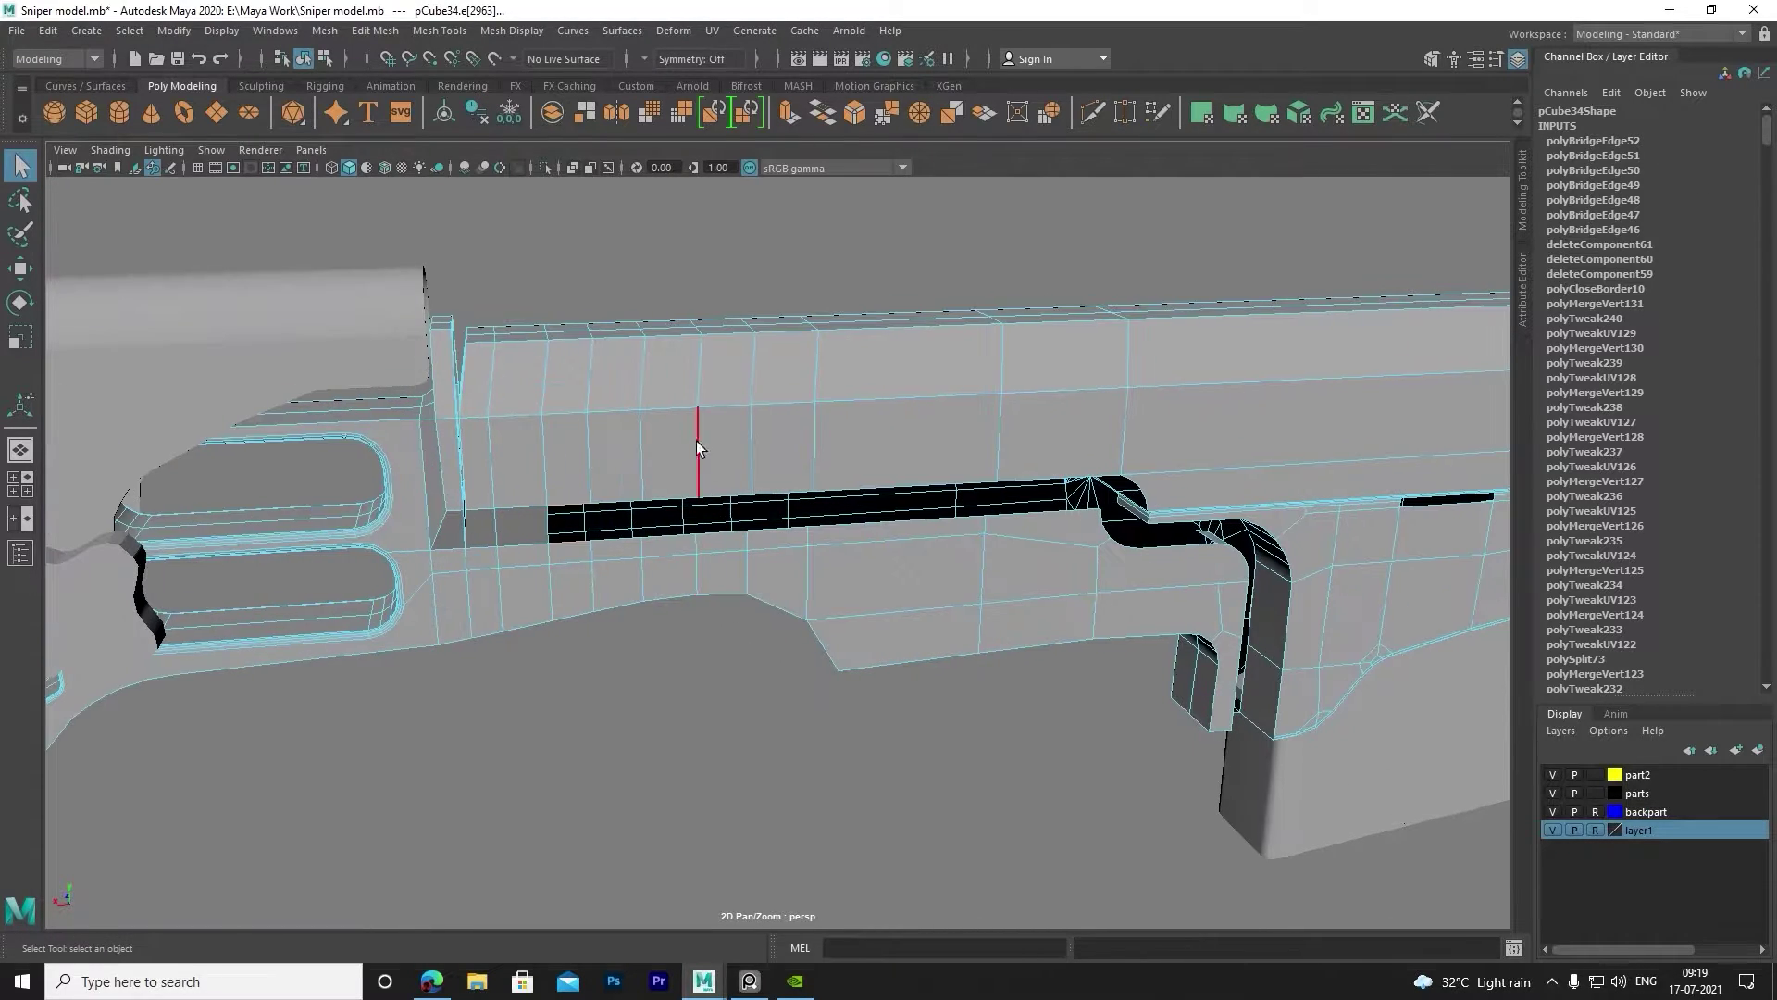
{"action": "scroll", "coordinate": [641, 505], "scroll_direction": "down", "scroll_amount": 3}
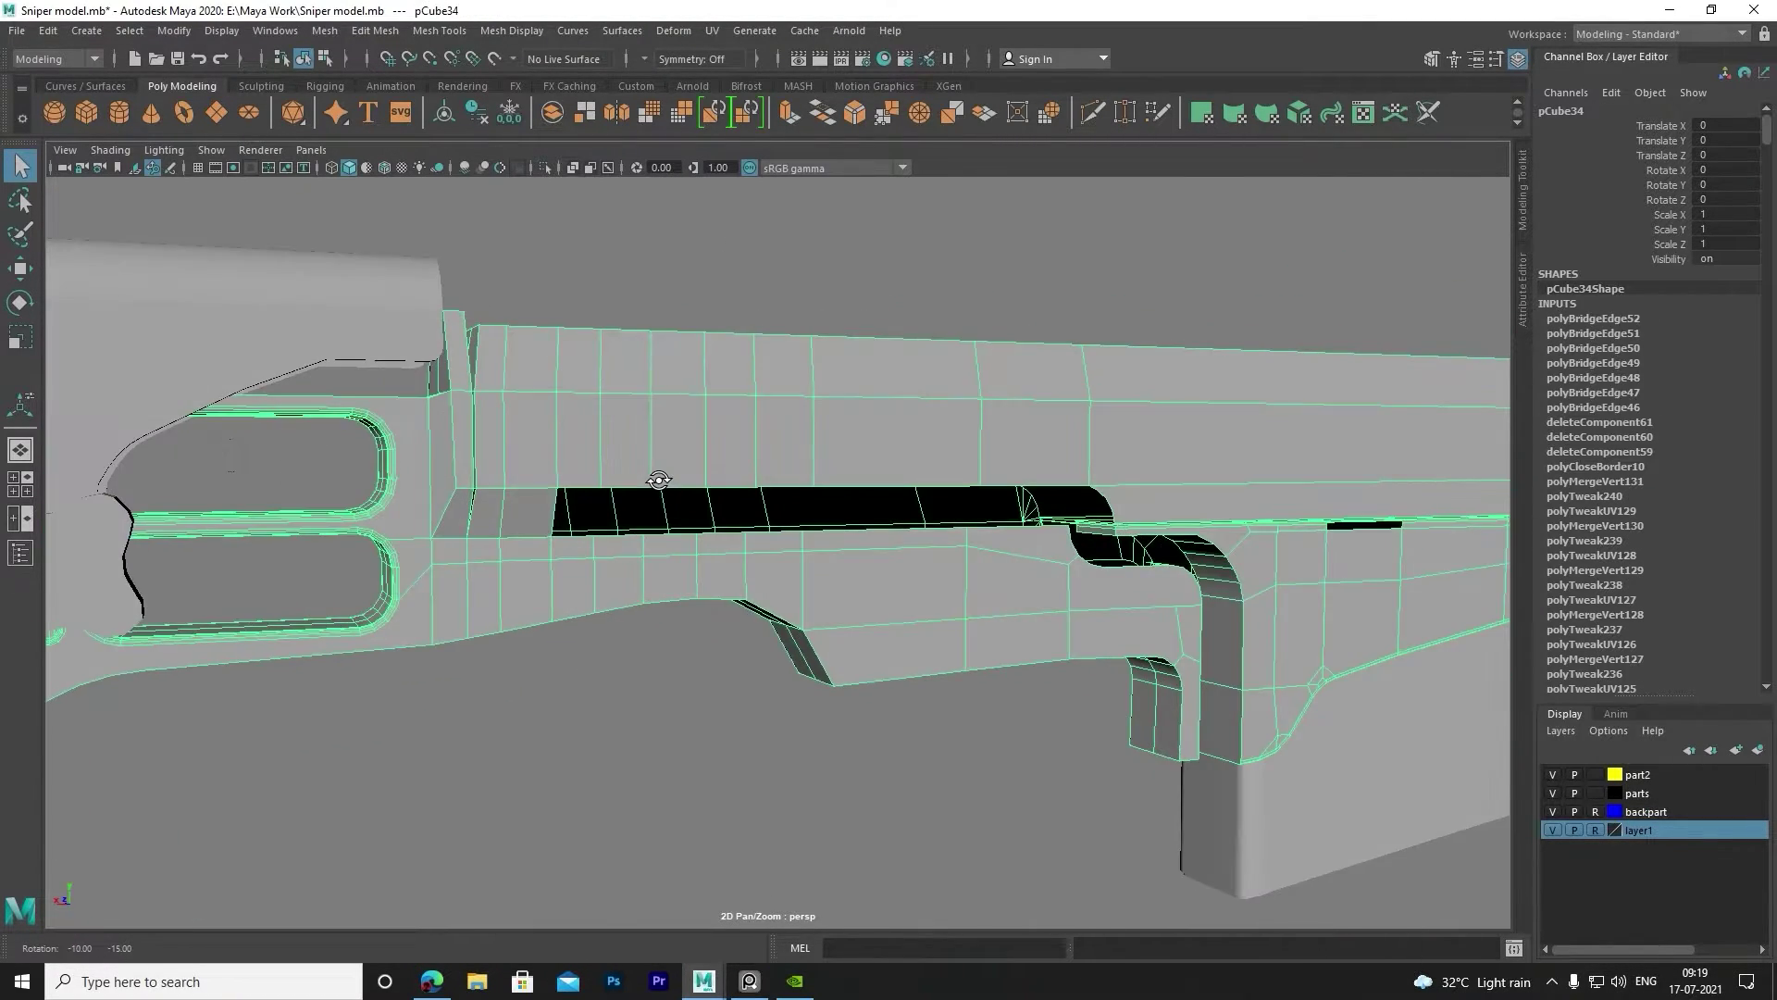
{"action": "key", "text": "space"}
{"action": "key", "text": "space"}
{"action": "scroll", "coordinate": [702, 552], "scroll_direction": "up", "scroll_amount": 5}
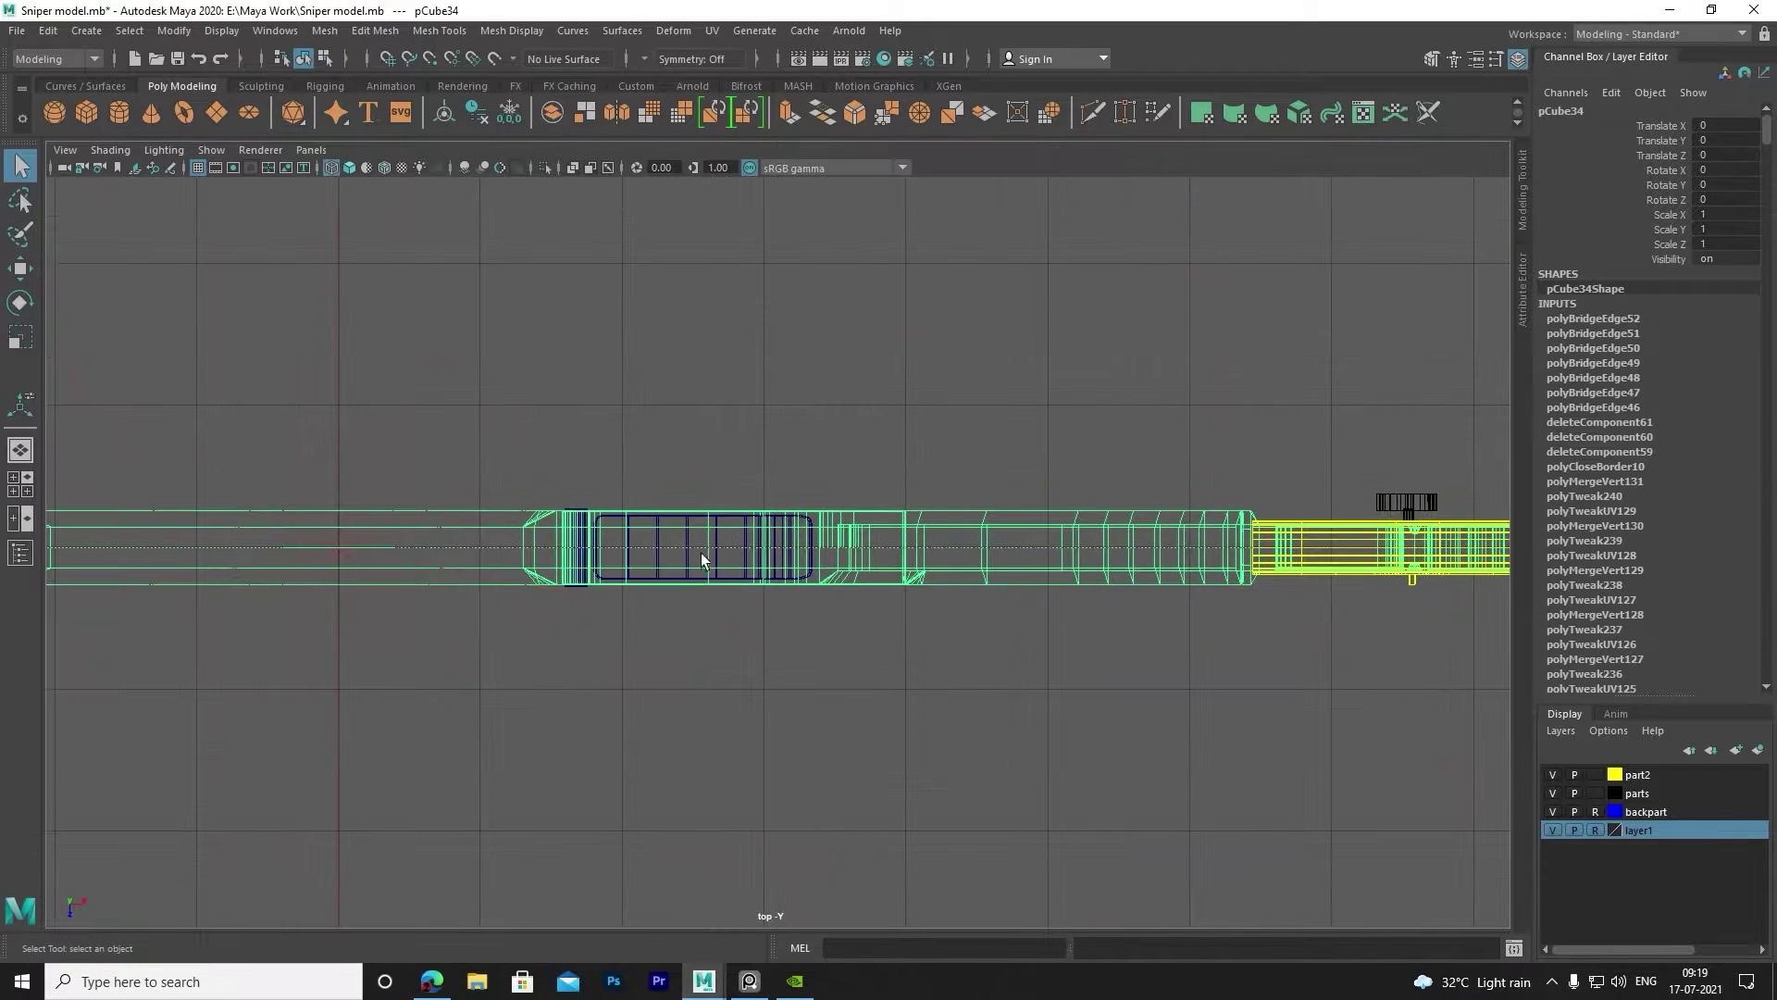
{"action": "left_click", "coordinate": [502, 500]}
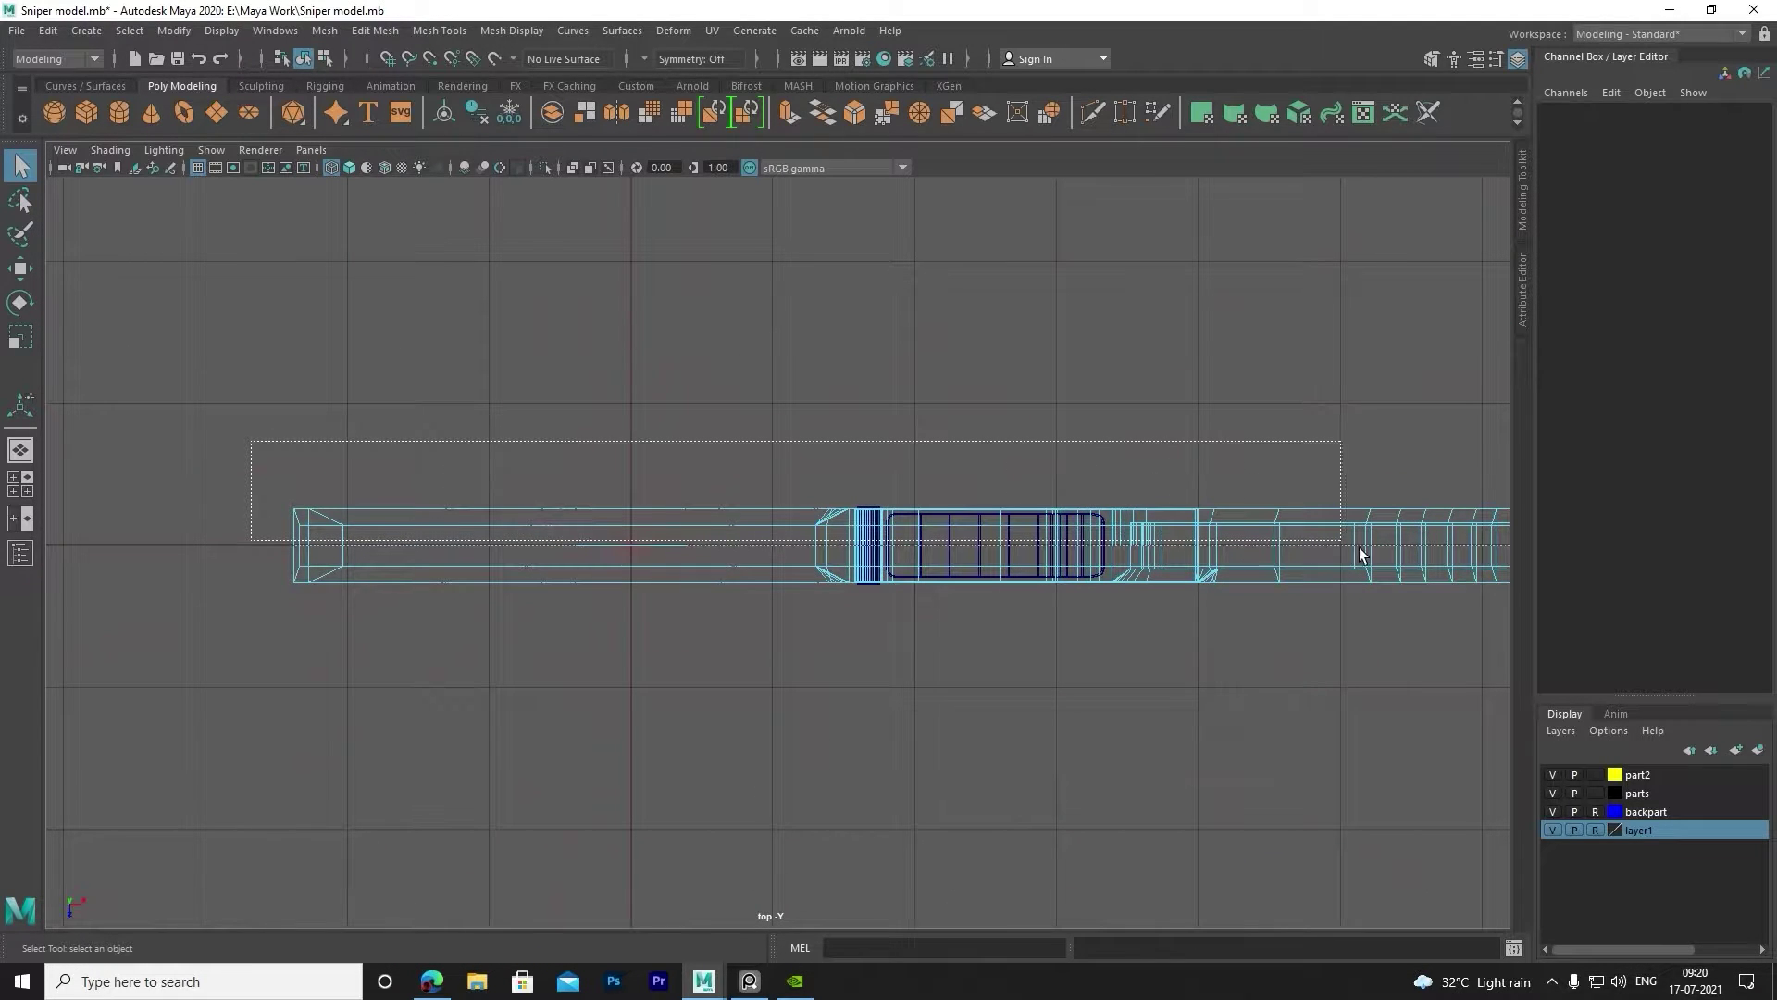
{"action": "left_click_drag", "start_coordinate": [1480, 544], "coordinate": [1519, 544]}
{"action": "key", "text": "space"}
{"action": "key", "text": "space"}
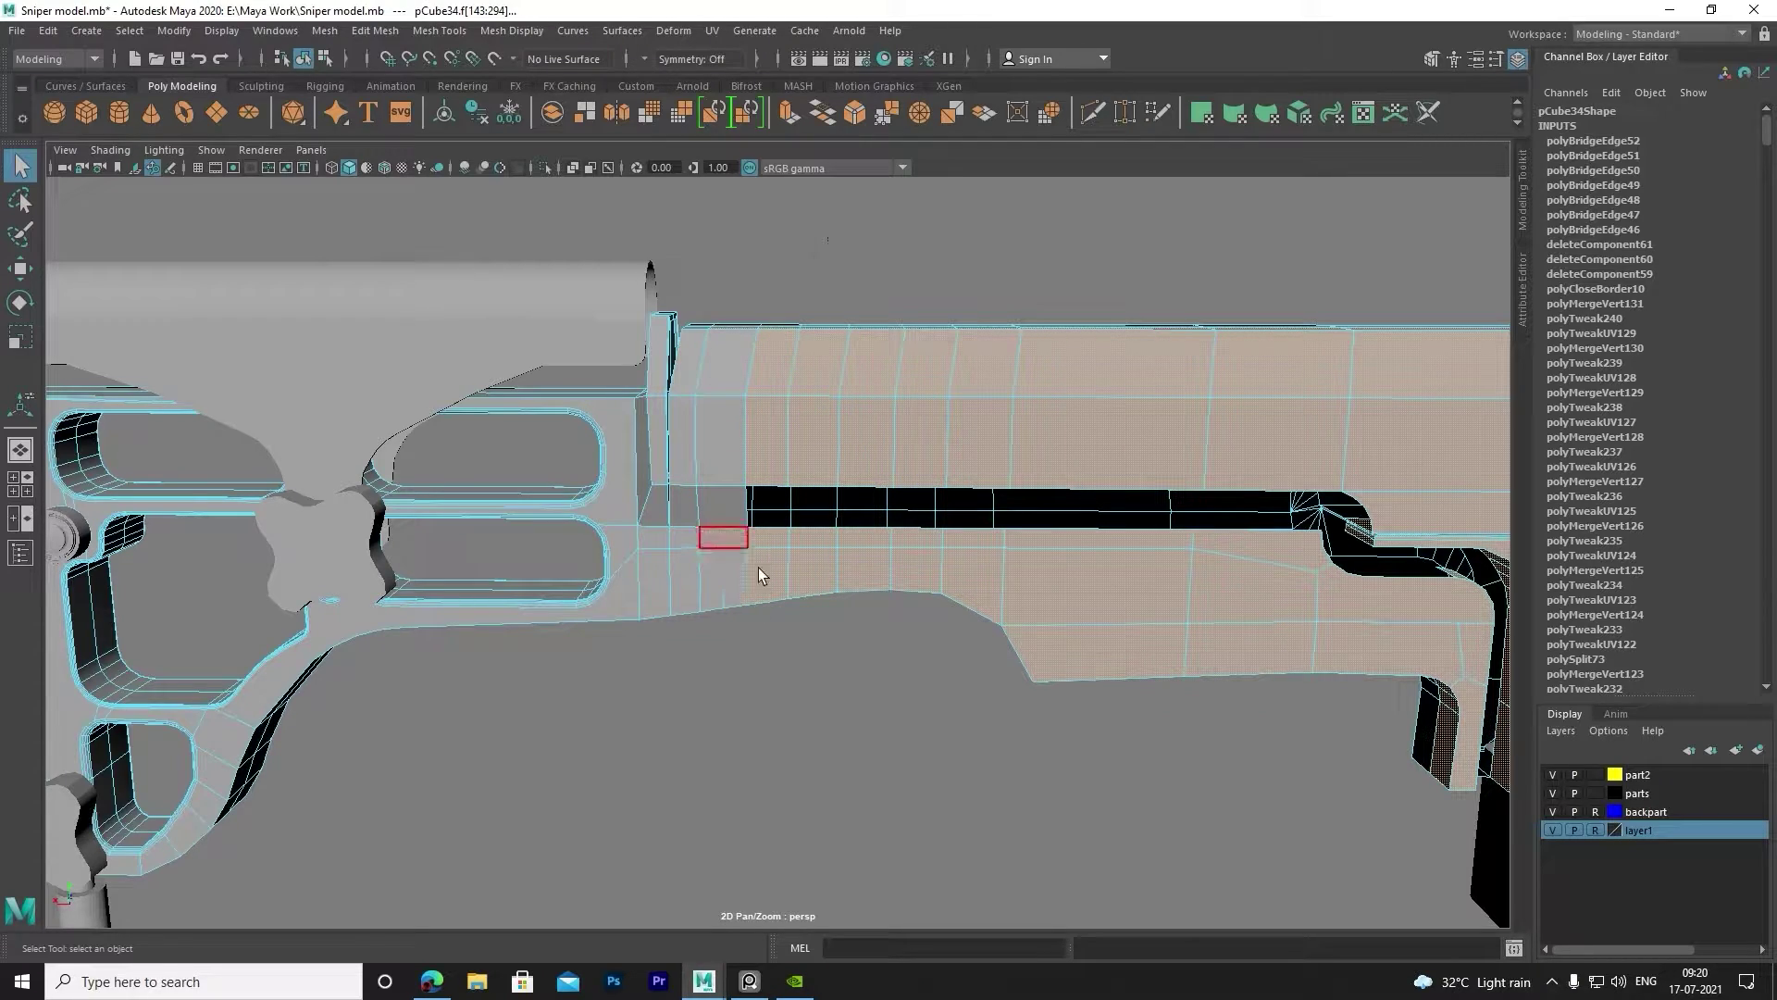
{"action": "mouse_move", "coordinate": [758, 568]}
{"action": "left_mouse_down", "text": "alt"}
{"action": "mouse_move", "coordinate": [746, 643]}
{"action": "mouse_move", "coordinate": [918, 592]}
{"action": "mouse_move", "coordinate": [675, 753]}
{"action": "mouse_move", "coordinate": [503, 774]}
{"action": "left_mouse_up", "text": "alt"}
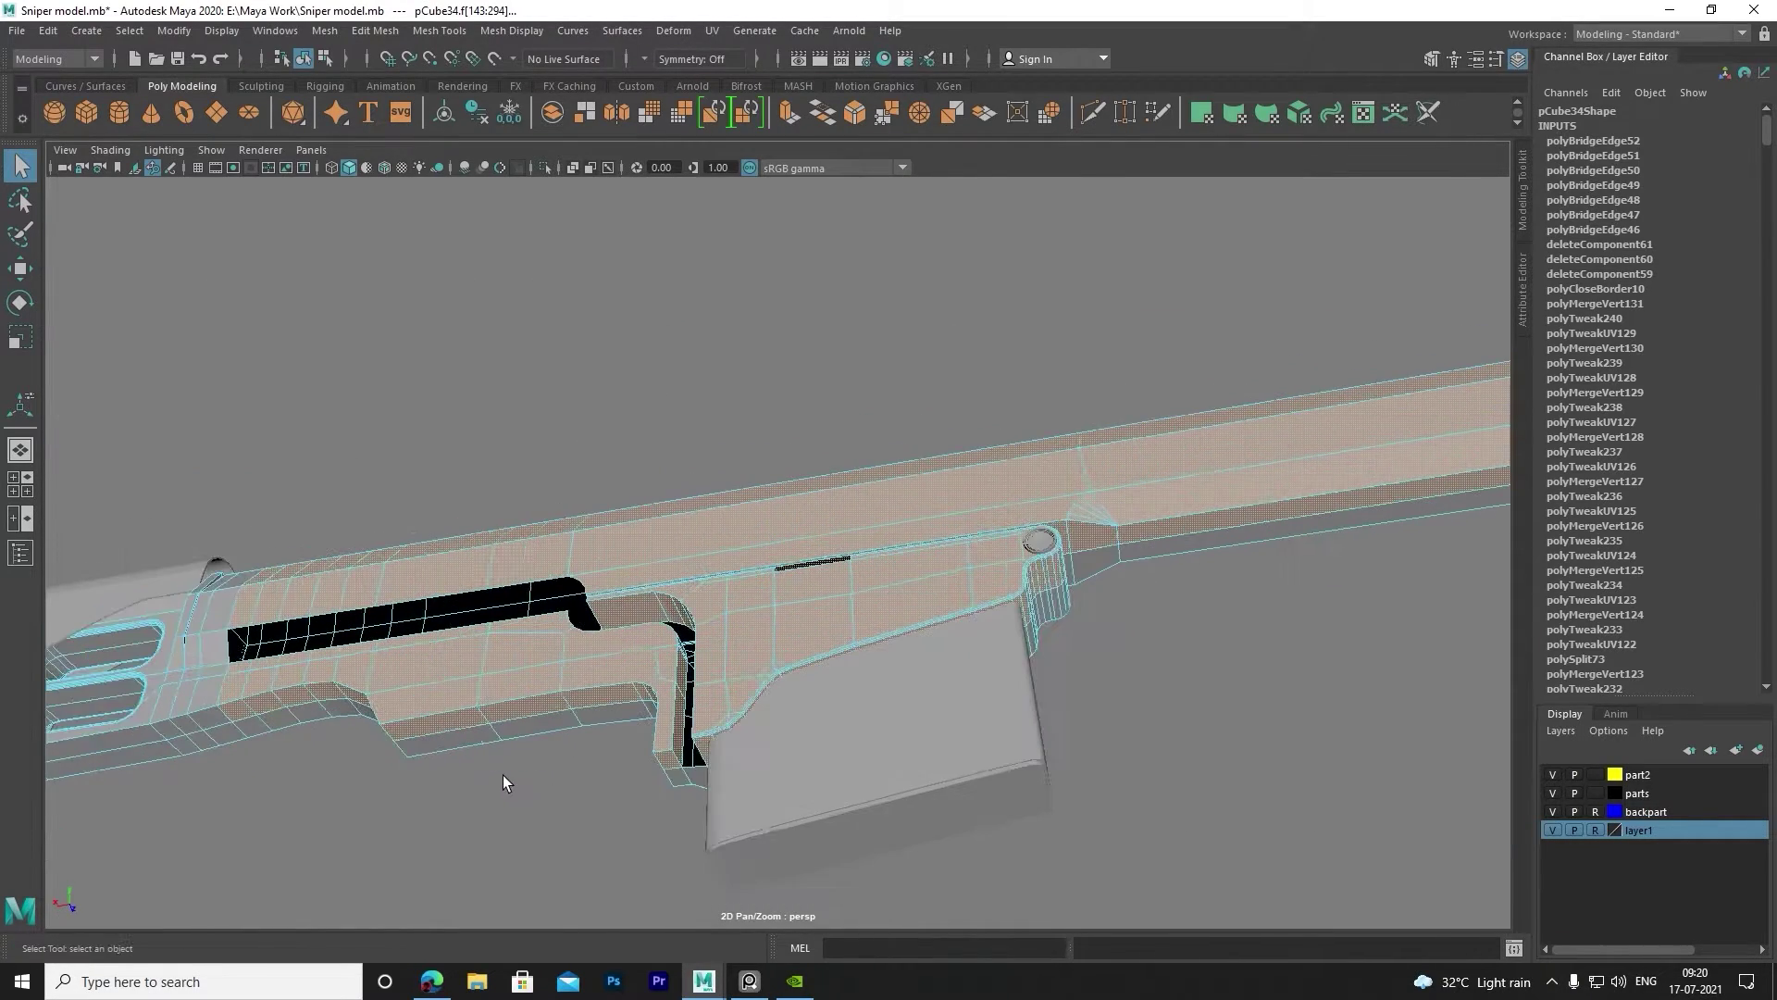
{"action": "left_click", "coordinate": [503, 775]}
{"action": "mouse_move", "coordinate": [318, 758]}
{"action": "left_mouse_down", "text": "alt"}
{"action": "mouse_move", "coordinate": [479, 771]}
{"action": "mouse_move", "coordinate": [665, 591]}
{"action": "left_mouse_up", "text": "alt"}
{"action": "right_click_drag", "start_coordinate": [673, 471], "coordinate": [696, 516]}
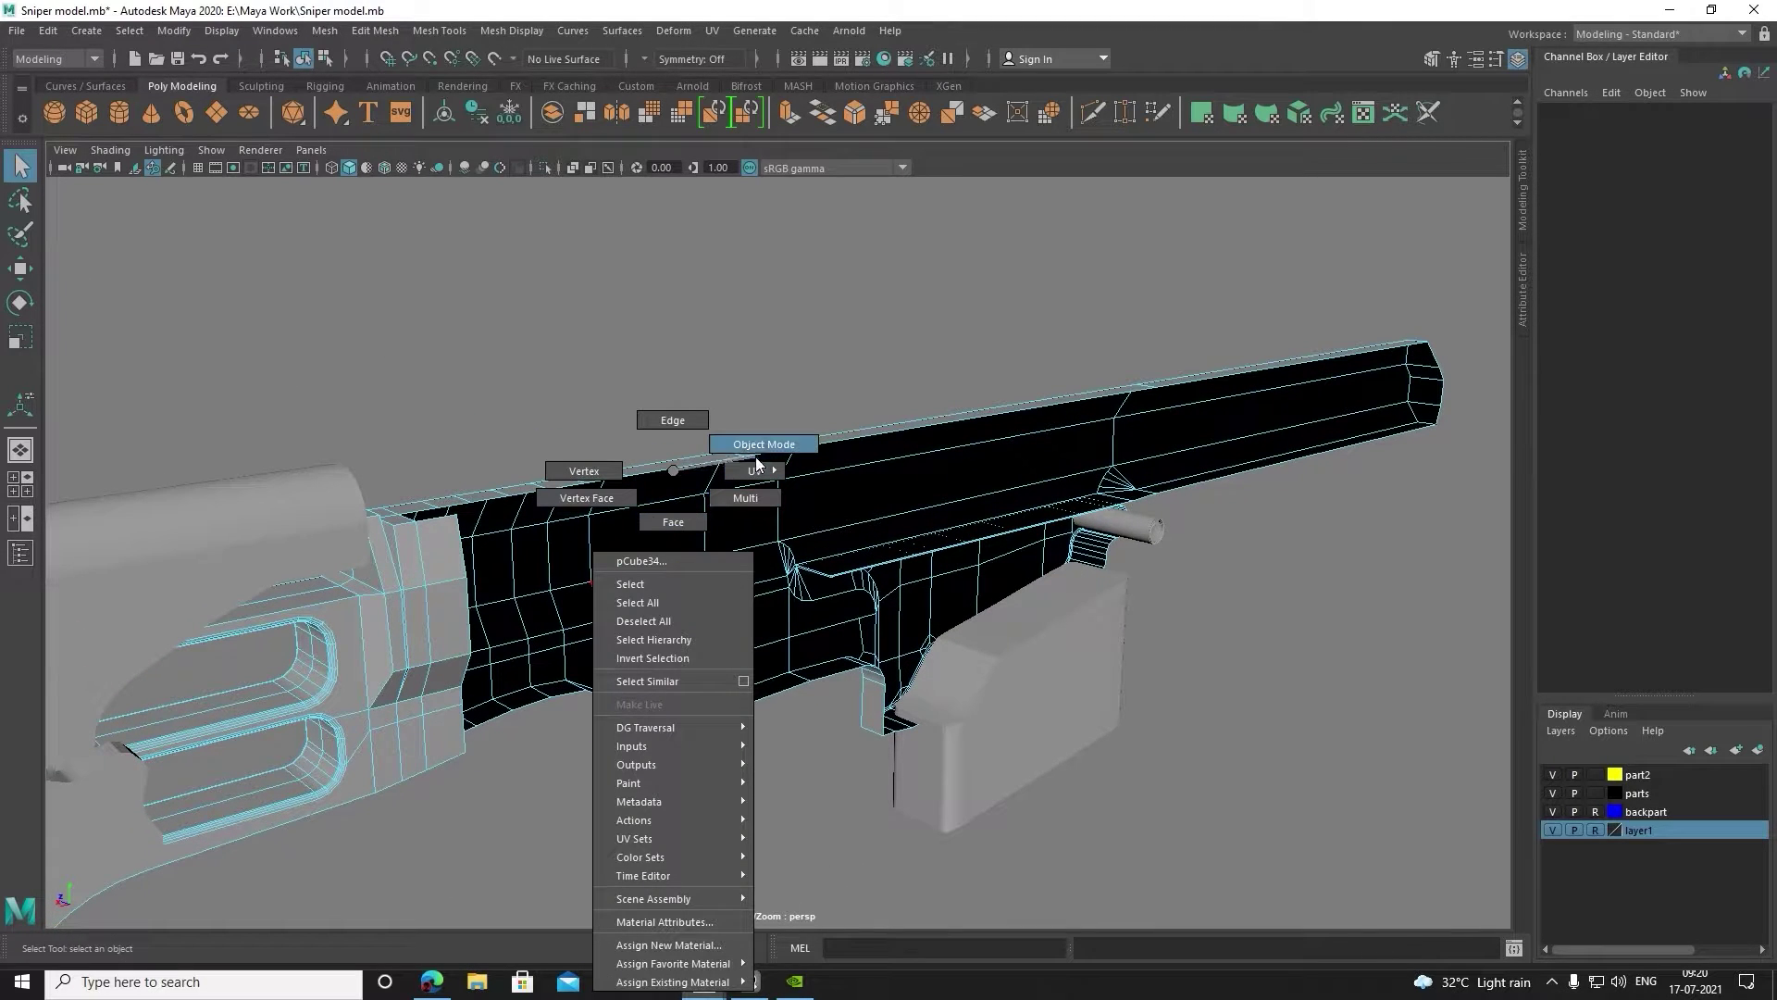
Turn to a side view and box-select the barrel faces, orbiting to check them.
{"action": "right_click_drag", "start_coordinate": [692, 424], "coordinate": [691, 528]}
{"action": "left_click_drag", "start_coordinate": [690, 528], "coordinate": [745, 483], "text": "alt"}
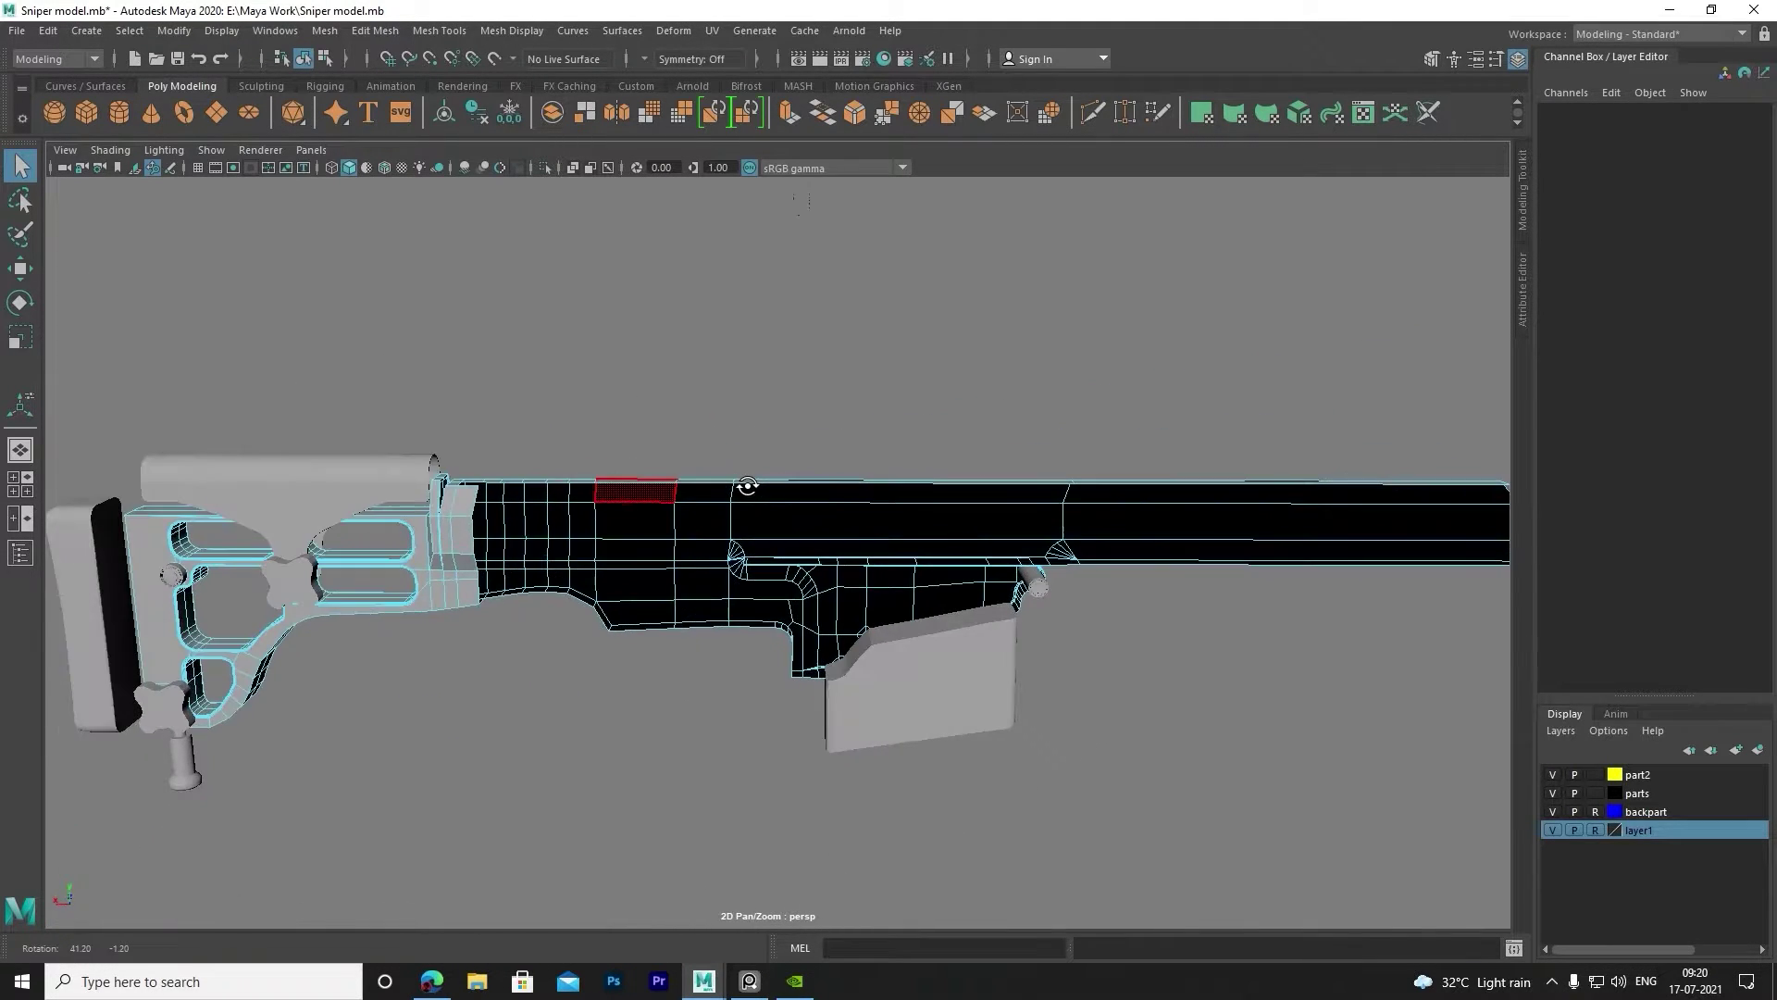
{"action": "scroll", "coordinate": [747, 465], "scroll_direction": "up", "scroll_amount": 5}
{"action": "scroll", "coordinate": [747, 465], "scroll_direction": "down", "scroll_amount": 5}
{"action": "left_click_drag", "start_coordinate": [392, 389], "coordinate": [490, 618]}
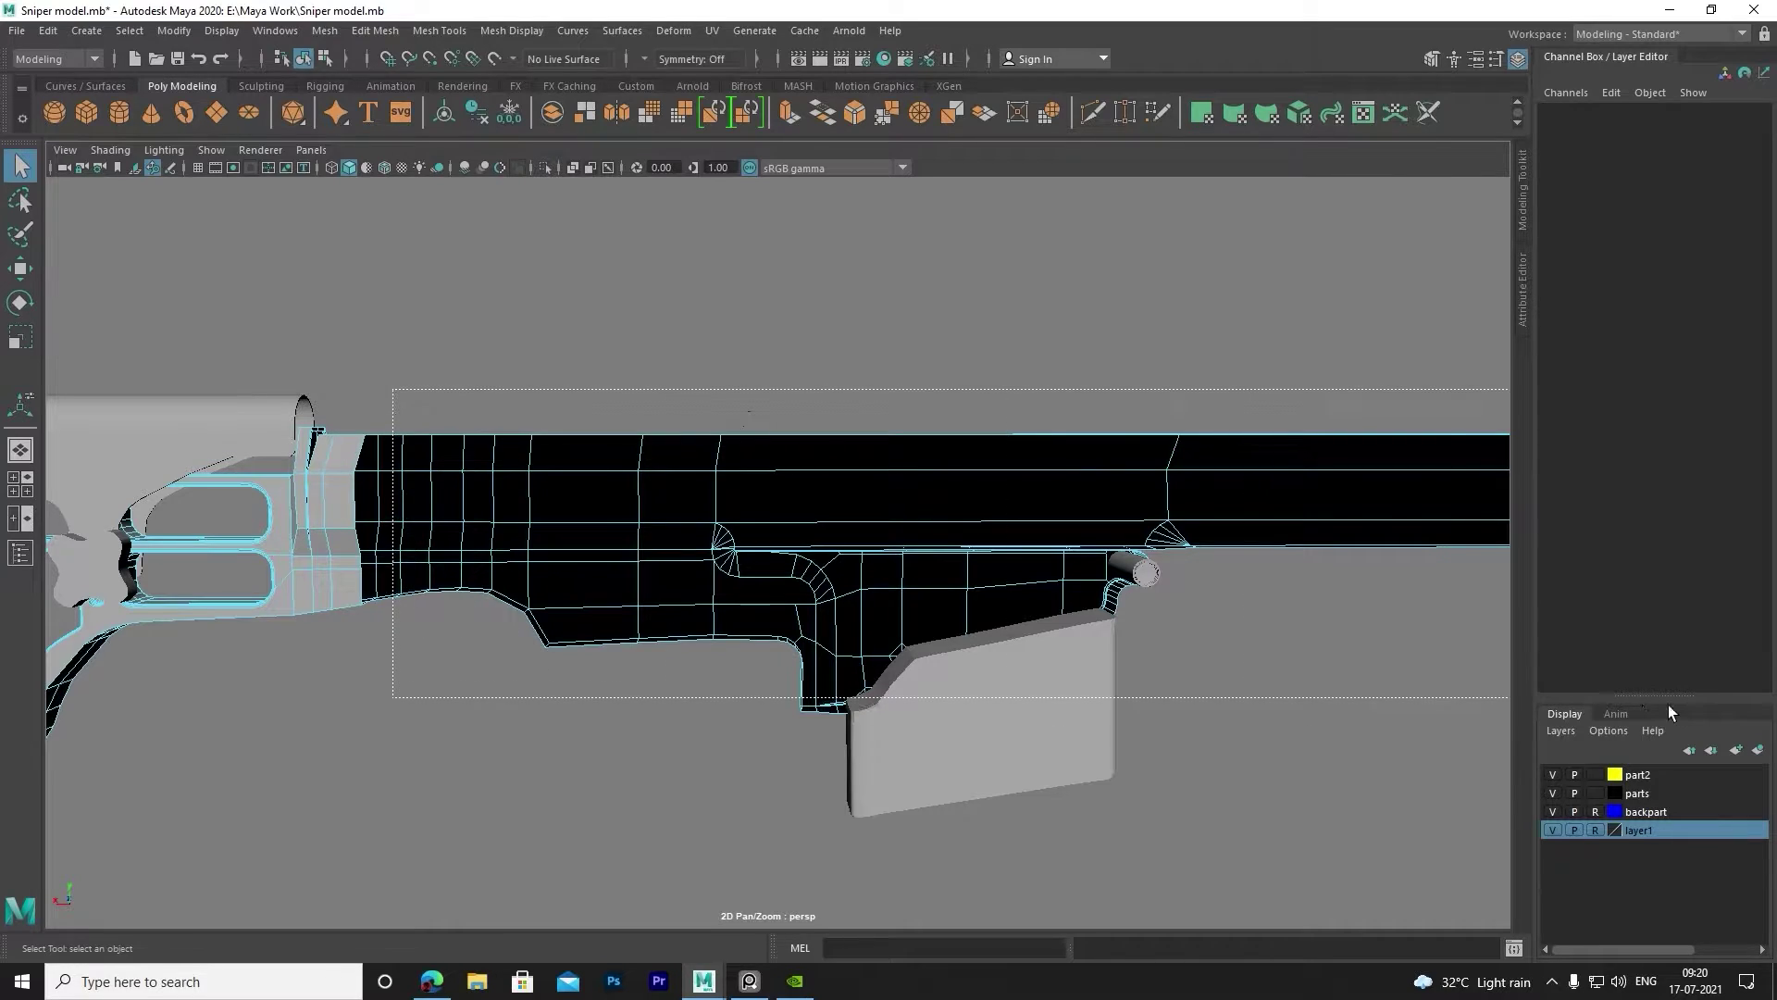
{"action": "left_click_drag", "start_coordinate": [1668, 711], "coordinate": [1656, 708]}
{"action": "middle_click_drag", "start_coordinate": [1114, 706], "coordinate": [1044, 414], "text": "alt"}
{"action": "mouse_move", "coordinate": [1218, 682]}
{"action": "left_mouse_down"}
{"action": "mouse_move", "coordinate": [1015, 580]}
{"action": "mouse_move", "coordinate": [897, 587]}
{"action": "mouse_move", "coordinate": [781, 740]}
{"action": "left_mouse_up"}
{"action": "left_click_drag", "start_coordinate": [796, 889], "coordinate": [903, 823], "text": "alt"}
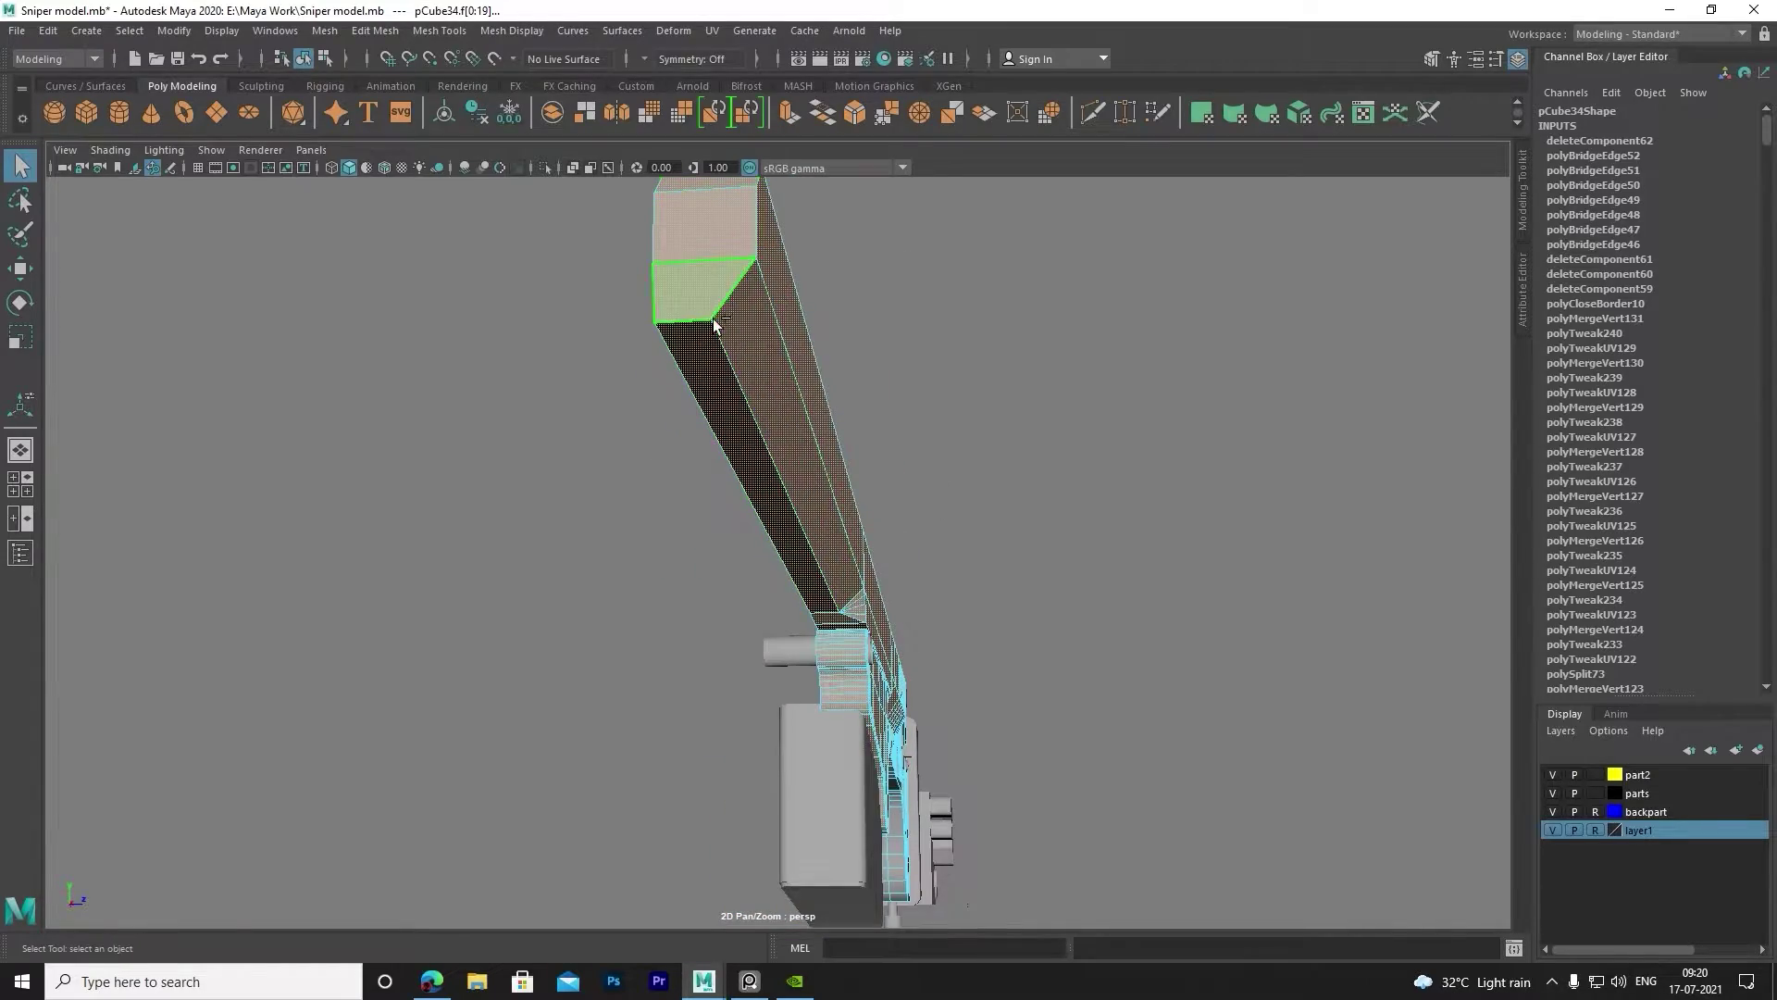
{"action": "mouse_move", "coordinate": [715, 324]}
{"action": "left_mouse_down", "text": "alt"}
{"action": "mouse_move", "coordinate": [983, 389]}
{"action": "mouse_move", "coordinate": [1198, 492]}
{"action": "mouse_move", "coordinate": [643, 658]}
{"action": "mouse_move", "coordinate": [680, 537]}
{"action": "mouse_move", "coordinate": [674, 693]}
{"action": "left_mouse_up", "text": "alt"}
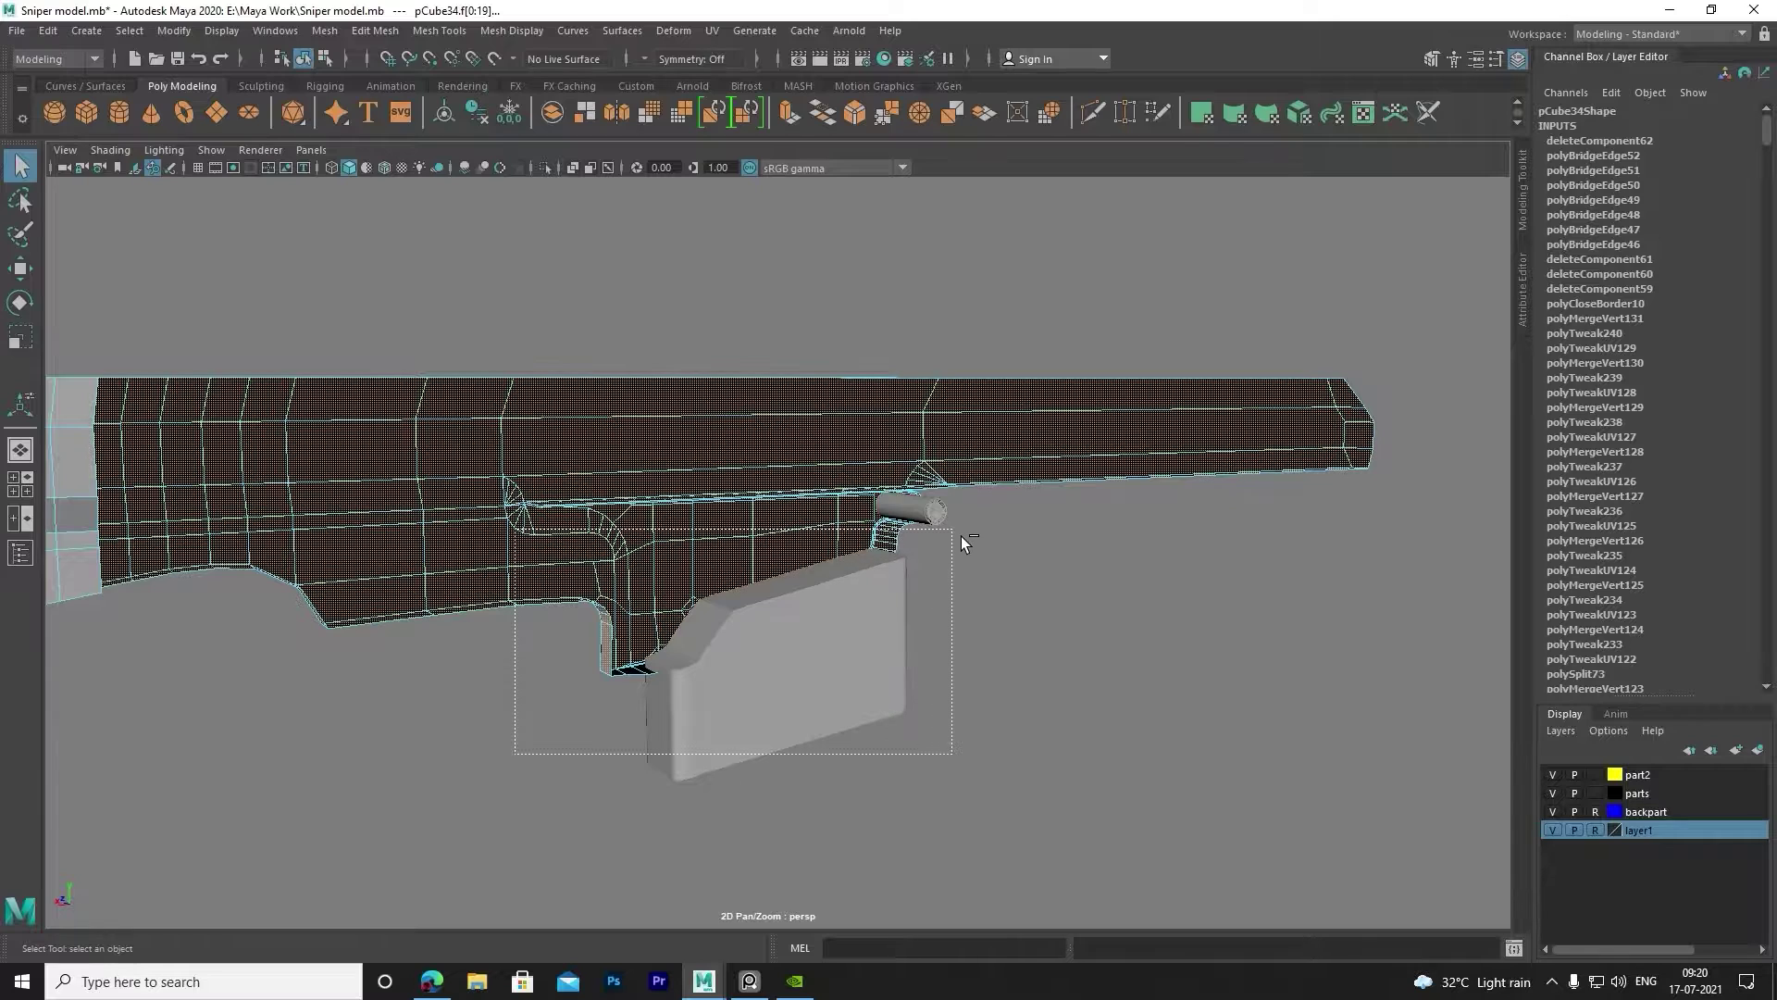
{"action": "mouse_move", "coordinate": [961, 536]}
{"action": "left_mouse_down"}
{"action": "mouse_move", "coordinate": [801, 816]}
{"action": "mouse_move", "coordinate": [519, 797]}
{"action": "mouse_move", "coordinate": [492, 740]}
{"action": "mouse_move", "coordinate": [435, 741]}
{"action": "left_mouse_up"}
Reselect the mesh in face mode and marquee-select most of the receiver's side faces.
{"action": "left_click", "coordinate": [484, 808]}
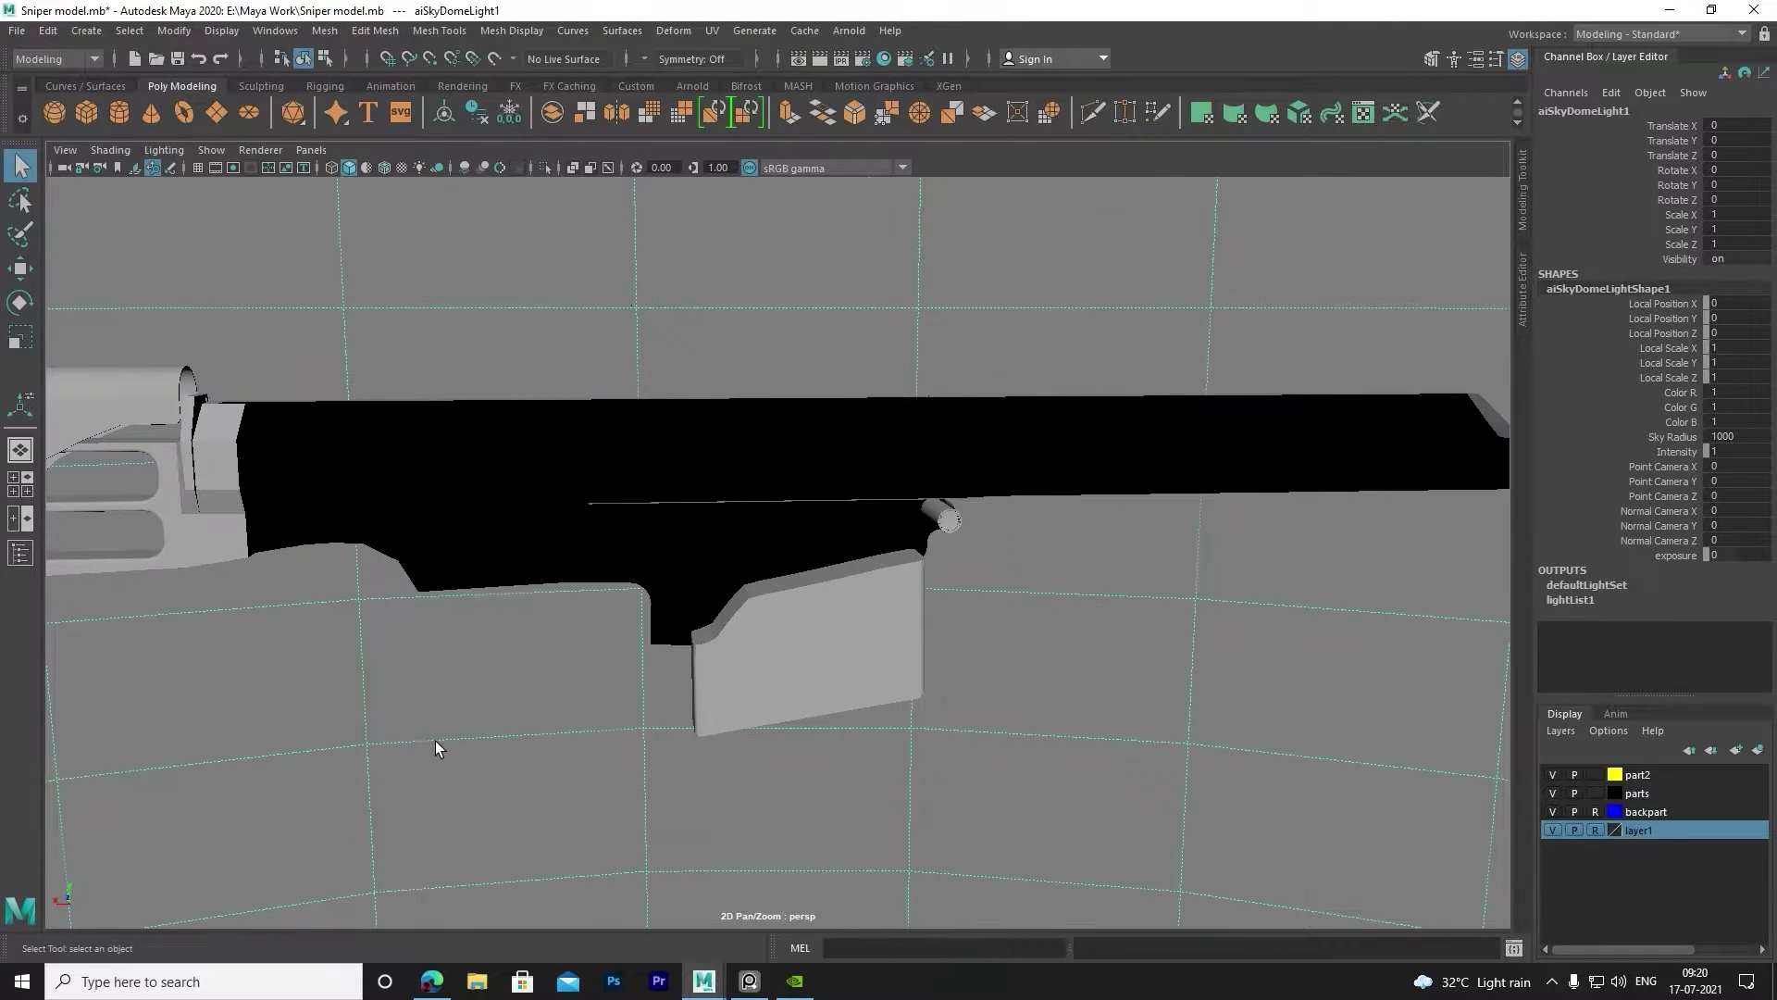
{"action": "left_click_drag", "start_coordinate": [297, 348], "coordinate": [967, 639]}
{"action": "right_click_drag", "start_coordinate": [635, 442], "coordinate": [637, 486]}
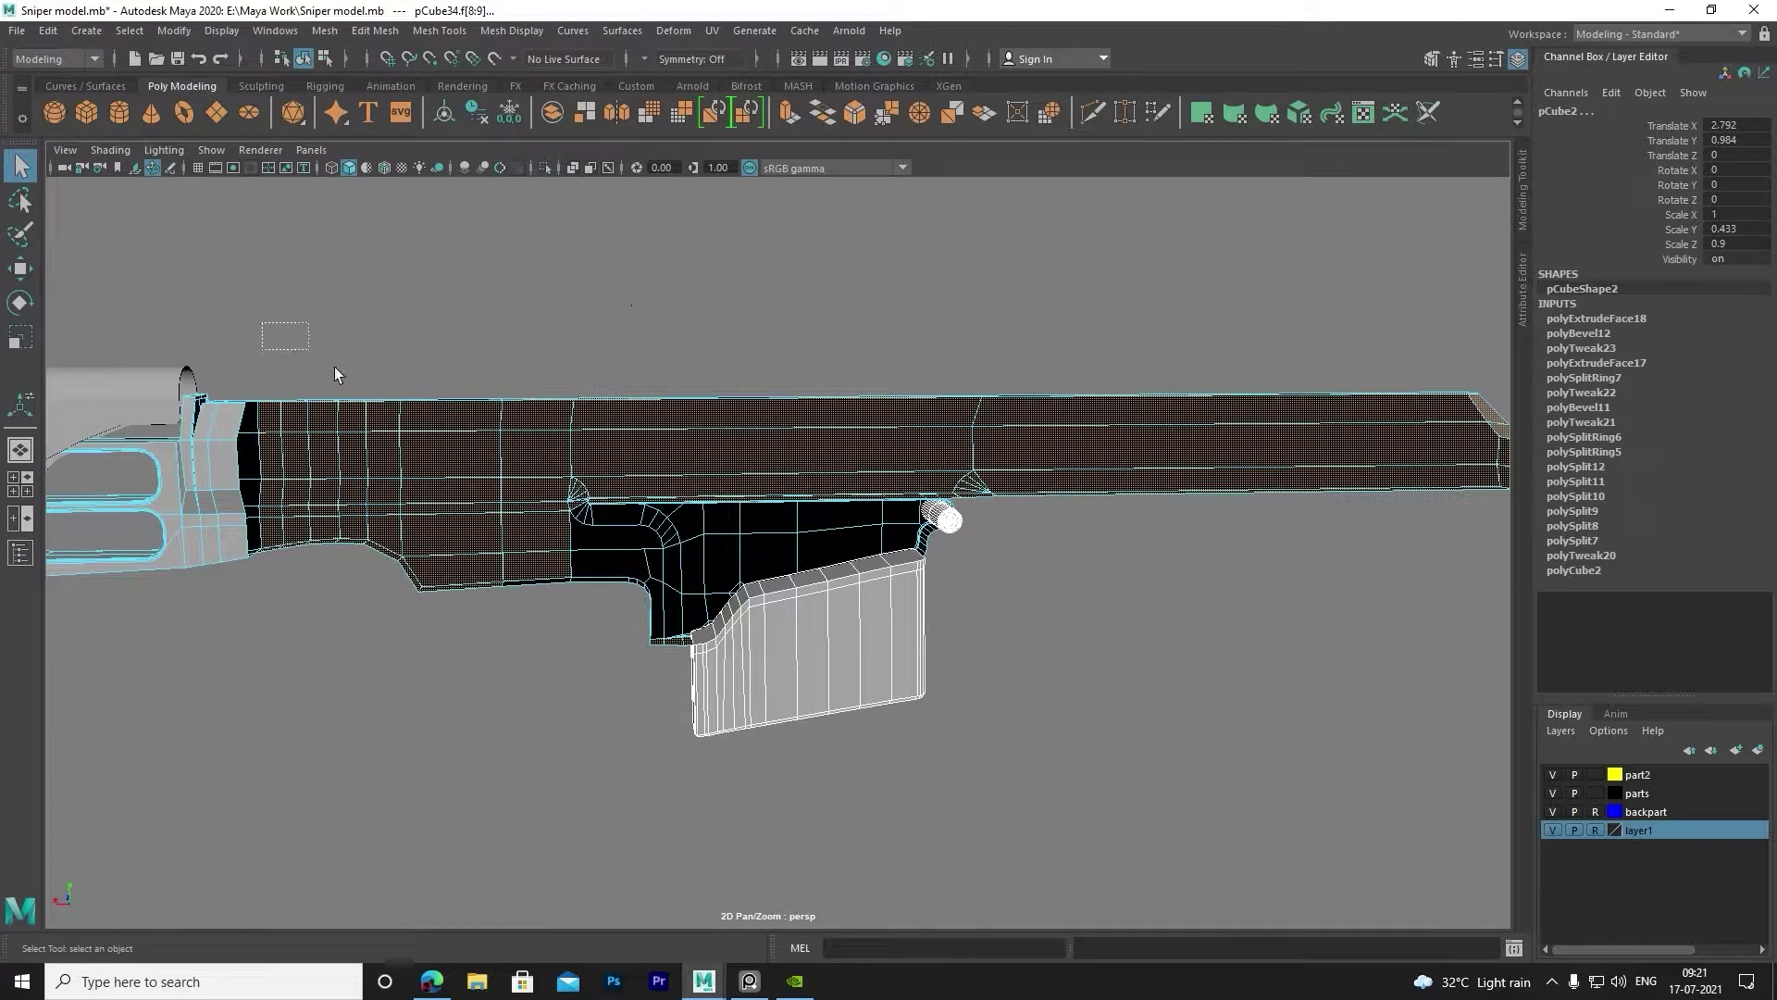
{"action": "left_click_drag", "start_coordinate": [1105, 705], "coordinate": [1087, 710]}
{"action": "left_click", "coordinate": [586, 539]}
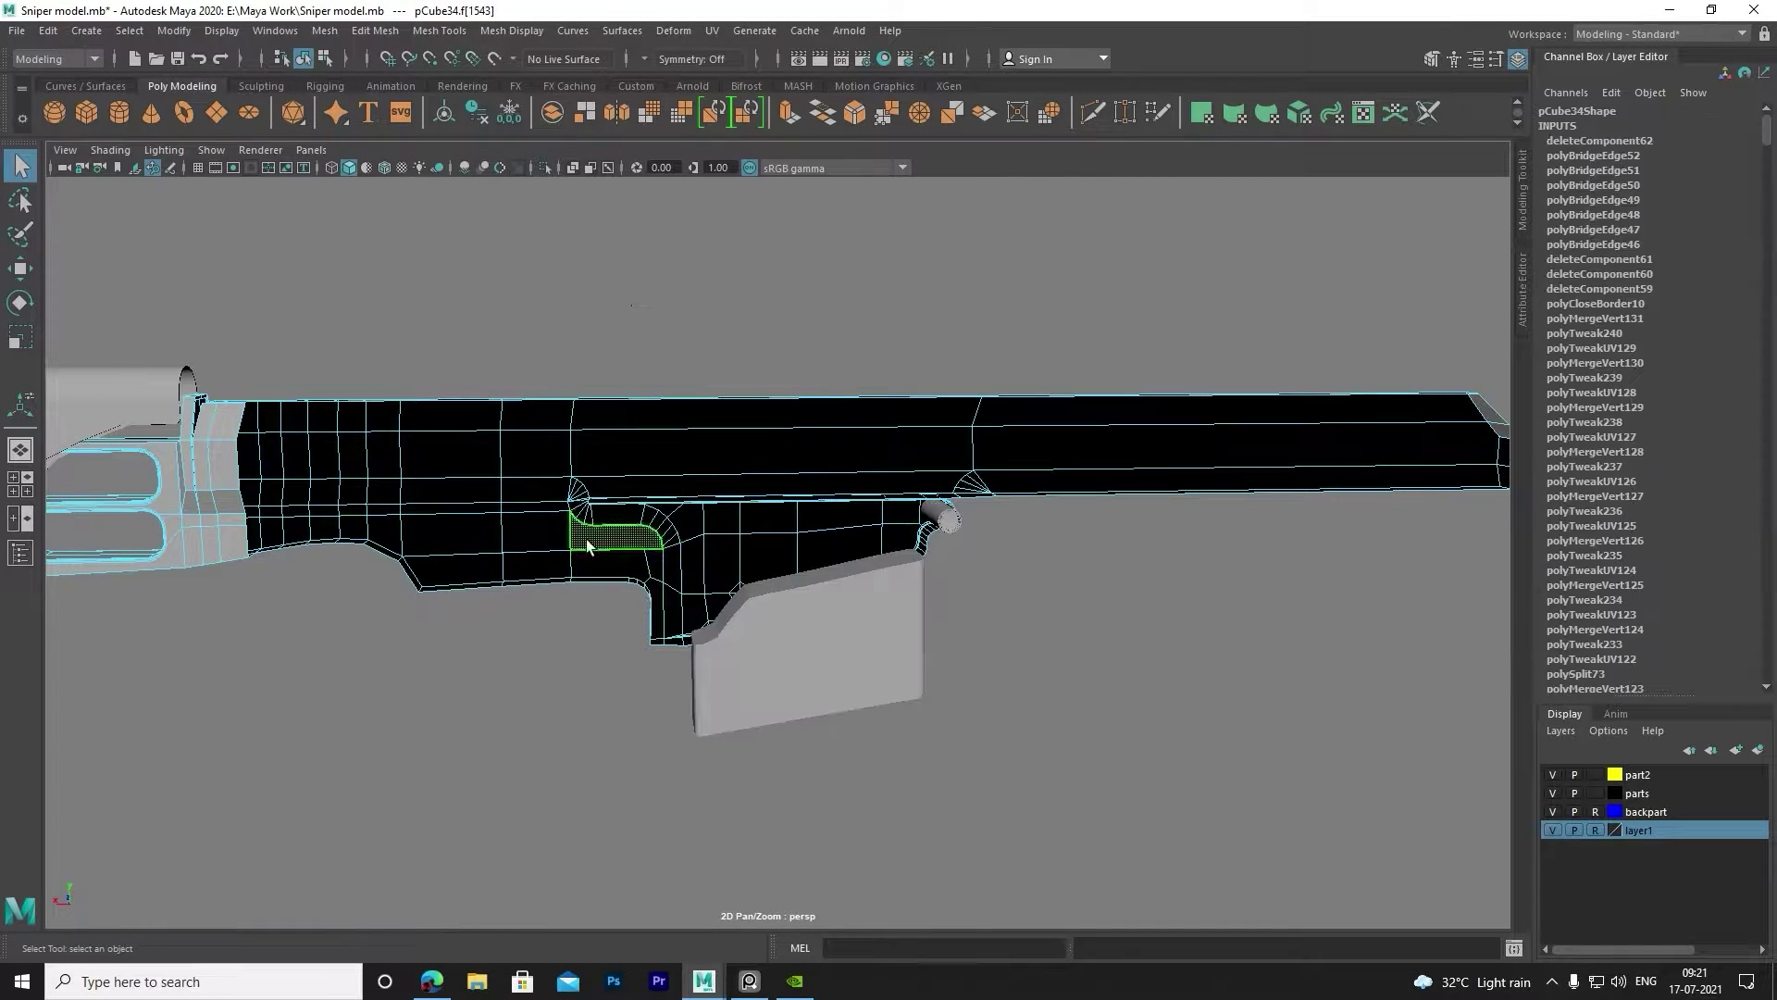
{"action": "left_click_drag", "start_coordinate": [503, 365], "coordinate": [1116, 807]}
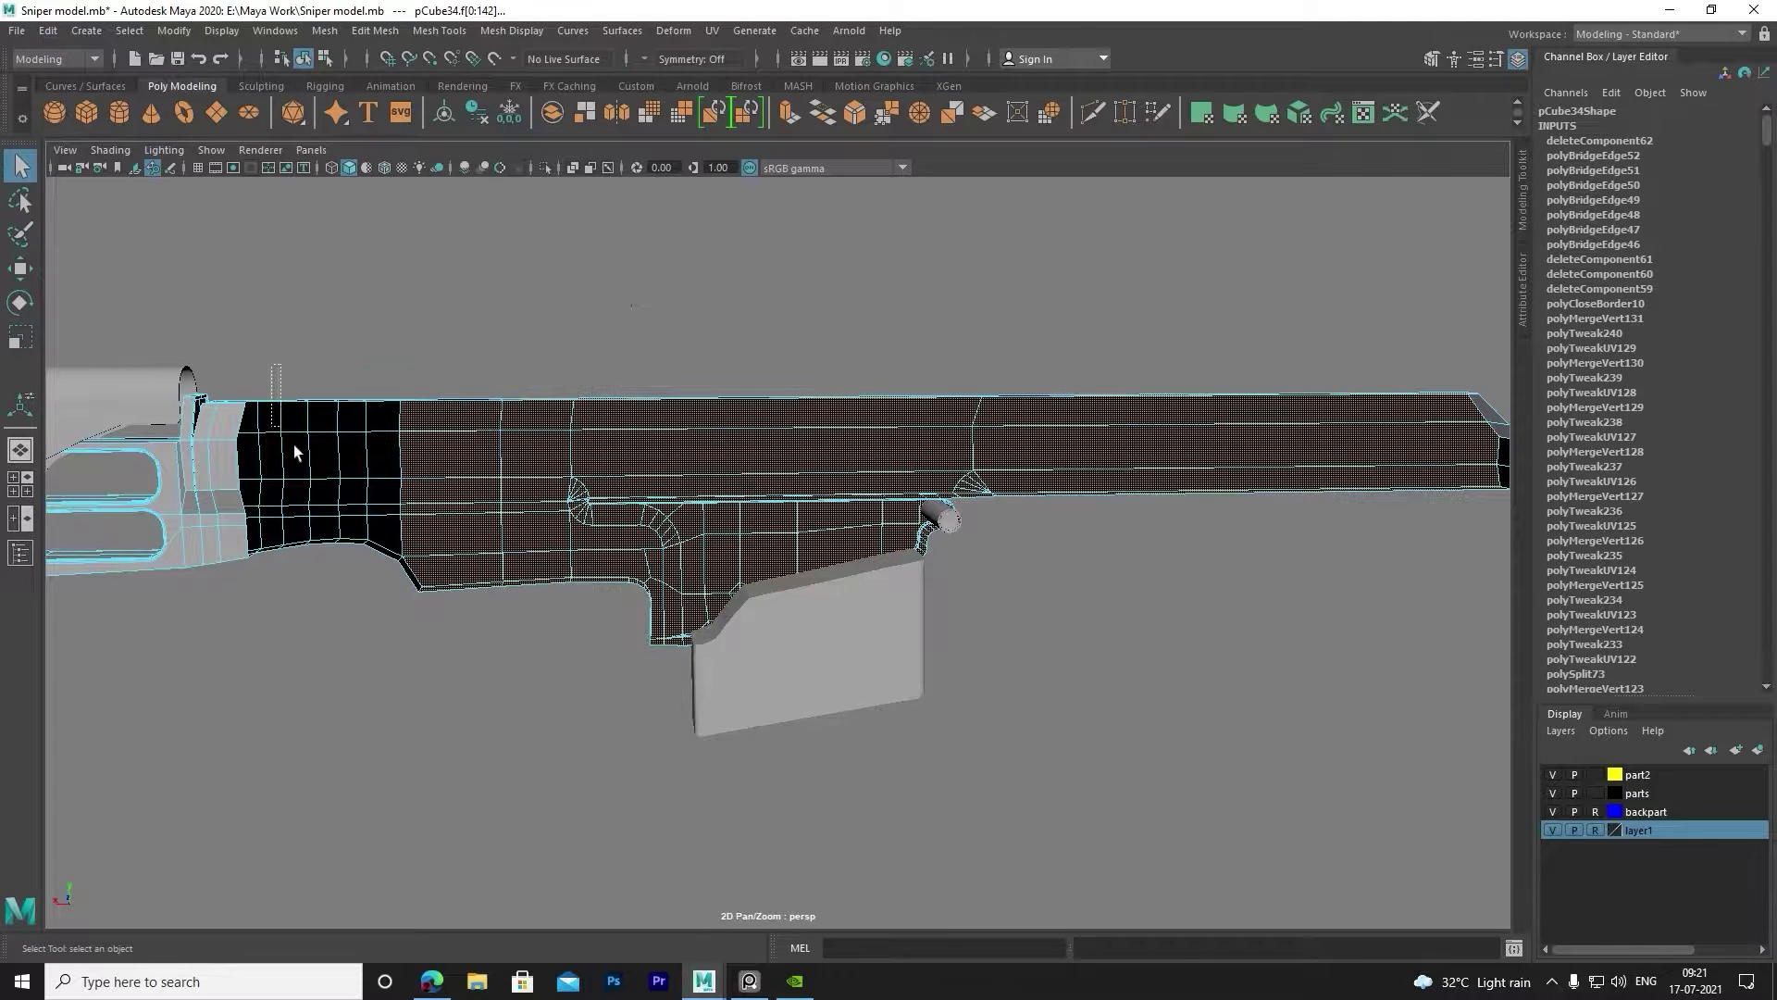
Orbit around the stock and grip to check the face selection coverage.
{"action": "left_click_drag", "start_coordinate": [391, 659], "coordinate": [394, 659]}
{"action": "left_click_drag", "start_coordinate": [973, 569], "coordinate": [1232, 627], "text": "alt"}
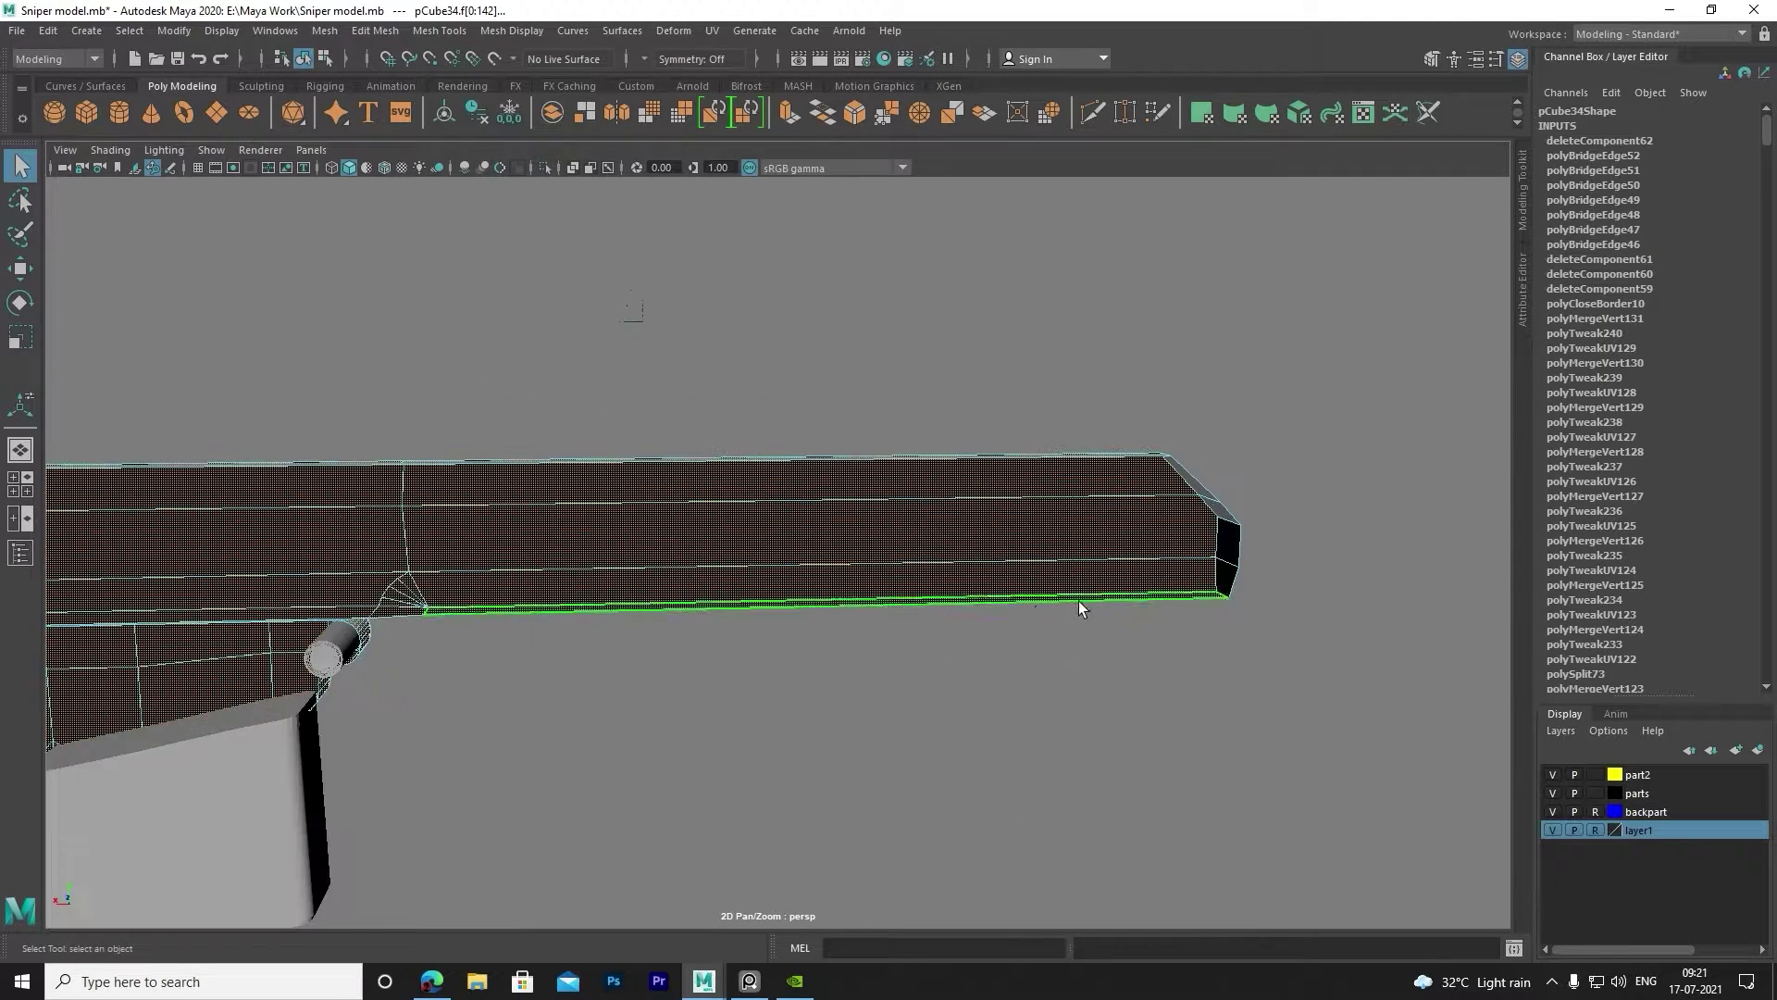
{"action": "mouse_move", "coordinate": [1288, 818]}
{"action": "left_mouse_down", "text": "alt"}
{"action": "mouse_move", "coordinate": [951, 762]}
{"action": "mouse_move", "coordinate": [1040, 644]}
{"action": "left_mouse_up", "text": "alt"}
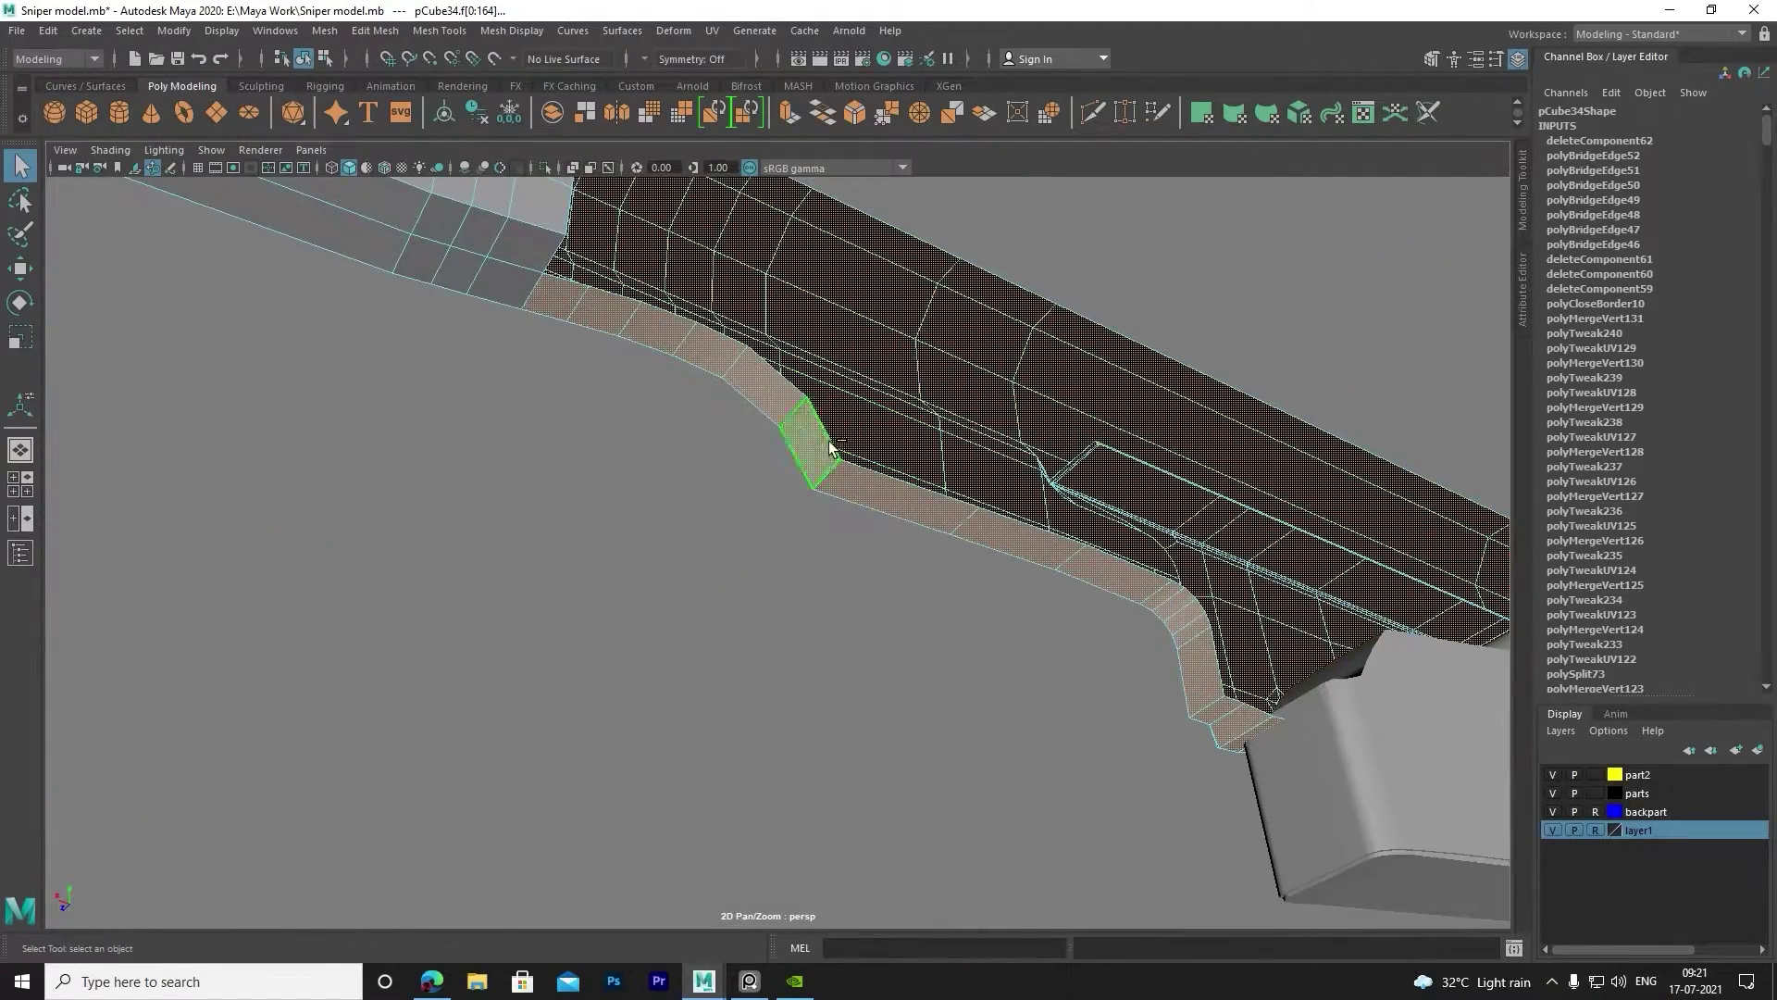
{"action": "scroll", "coordinate": [830, 448], "scroll_direction": "down", "scroll_amount": 5}
{"action": "scroll", "coordinate": [722, 480], "scroll_direction": "down", "scroll_amount": 3}
{"action": "mouse_move", "coordinate": [845, 500]}
{"action": "left_mouse_down", "text": "alt"}
{"action": "mouse_move", "coordinate": [1119, 460]}
{"action": "mouse_move", "coordinate": [813, 508]}
{"action": "mouse_move", "coordinate": [748, 472]}
{"action": "left_mouse_up", "text": "alt"}
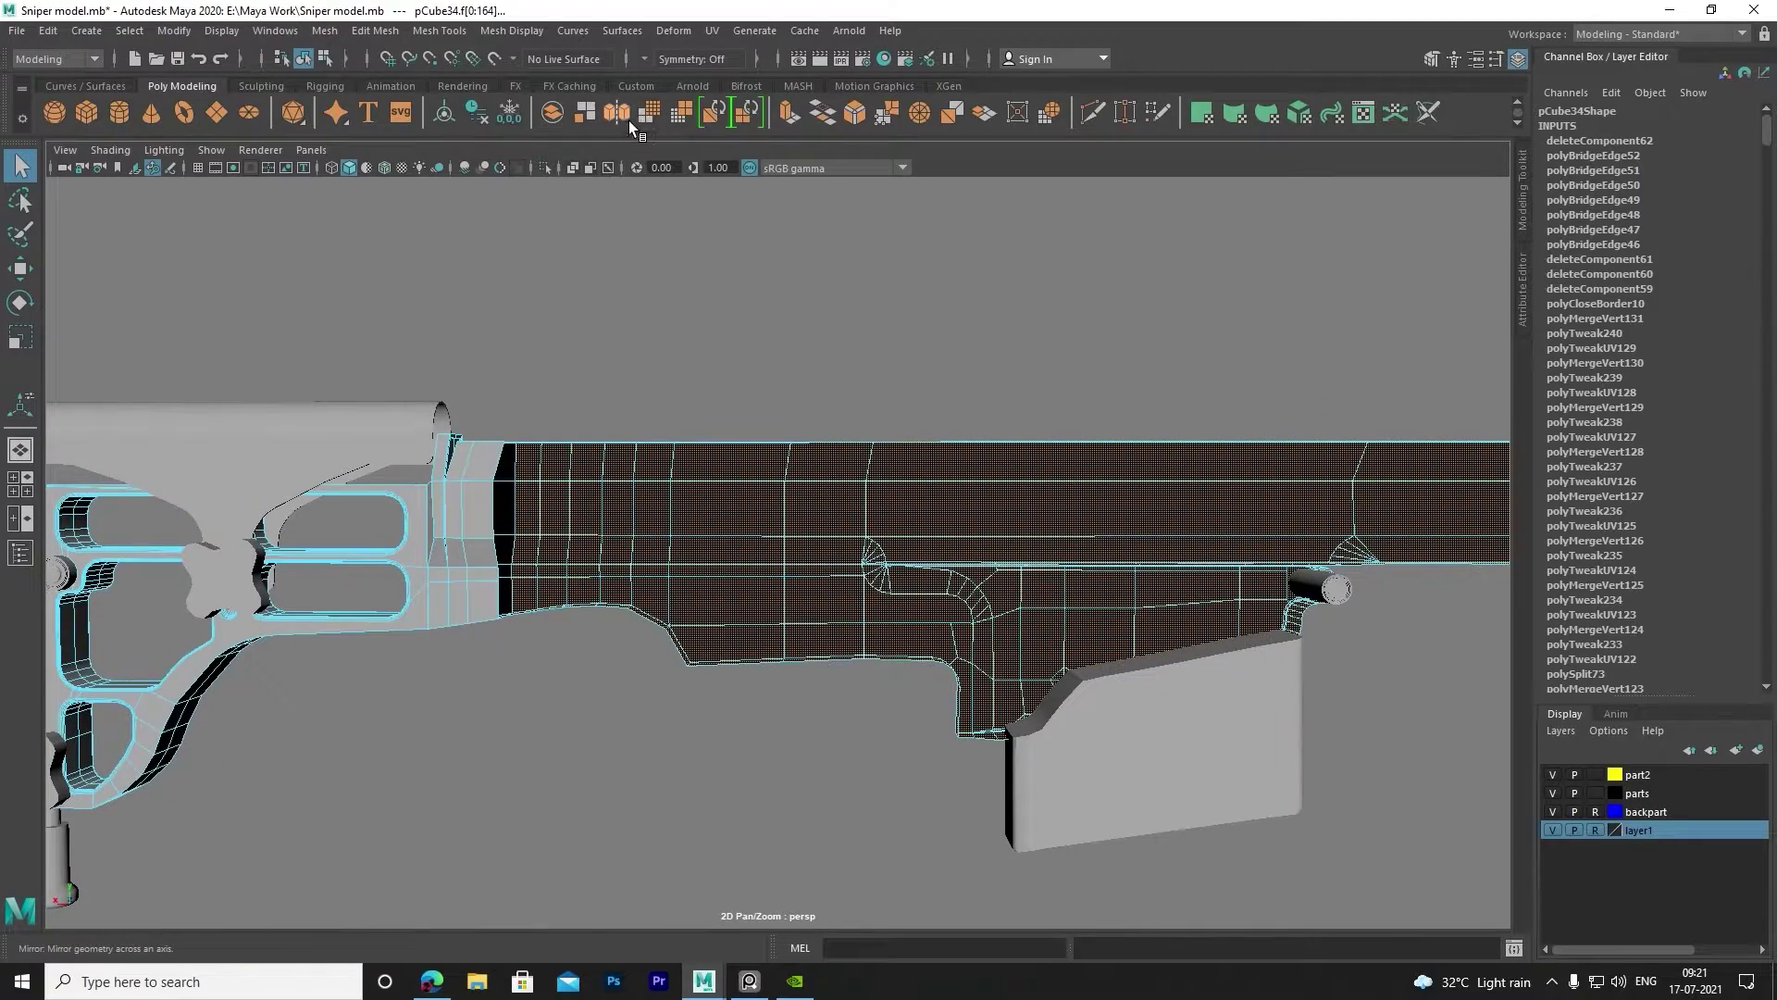
Mirror the receiver with the polyMirror axis set to Z.
{"action": "left_click", "coordinate": [630, 121]}
{"action": "left_click_drag", "start_coordinate": [1199, 630], "coordinate": [1230, 626]}
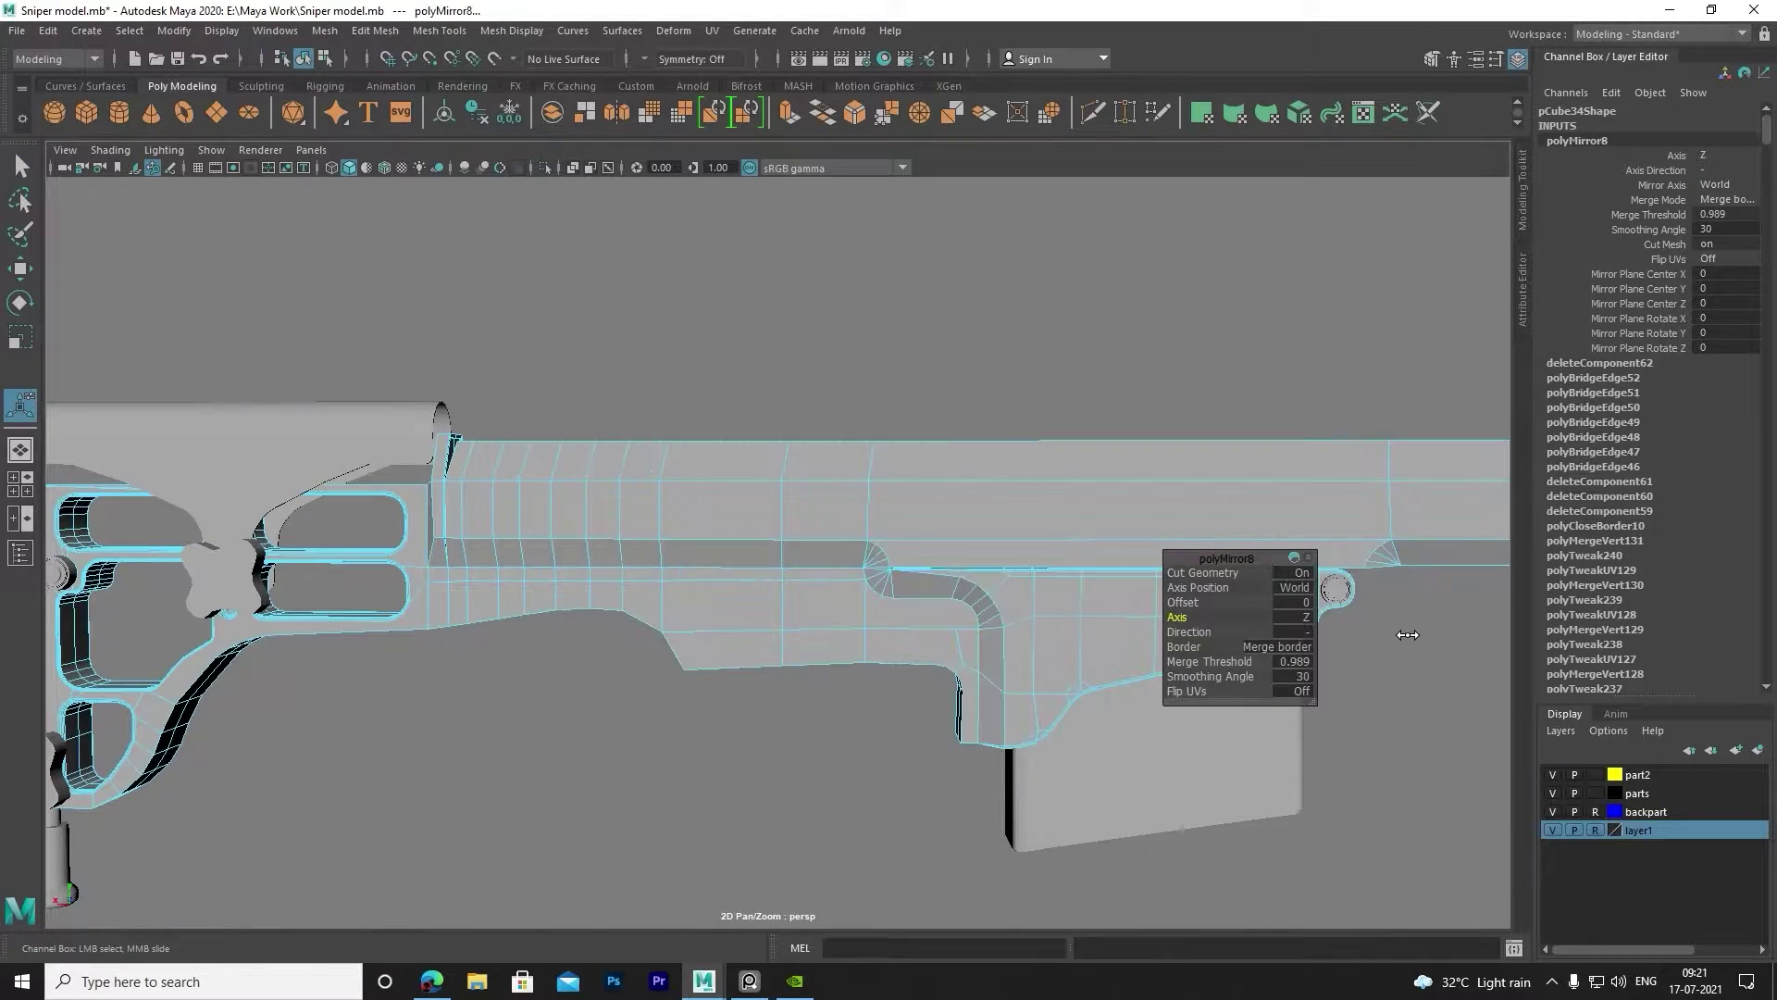
{"action": "scroll", "coordinate": [662, 520], "scroll_direction": "down", "scroll_amount": 3}
{"action": "mouse_move", "coordinate": [663, 519]}
{"action": "left_mouse_down", "text": "alt"}
{"action": "mouse_move", "coordinate": [747, 589]}
{"action": "mouse_move", "coordinate": [707, 652]}
{"action": "mouse_move", "coordinate": [835, 399]}
{"action": "mouse_move", "coordinate": [464, 428]}
{"action": "left_mouse_up", "text": "alt"}
Reselect the rifle body and pick the slot's top and bottom edges.
{"action": "left_click", "coordinate": [698, 631]}
{"action": "right_click", "coordinate": [698, 631]}
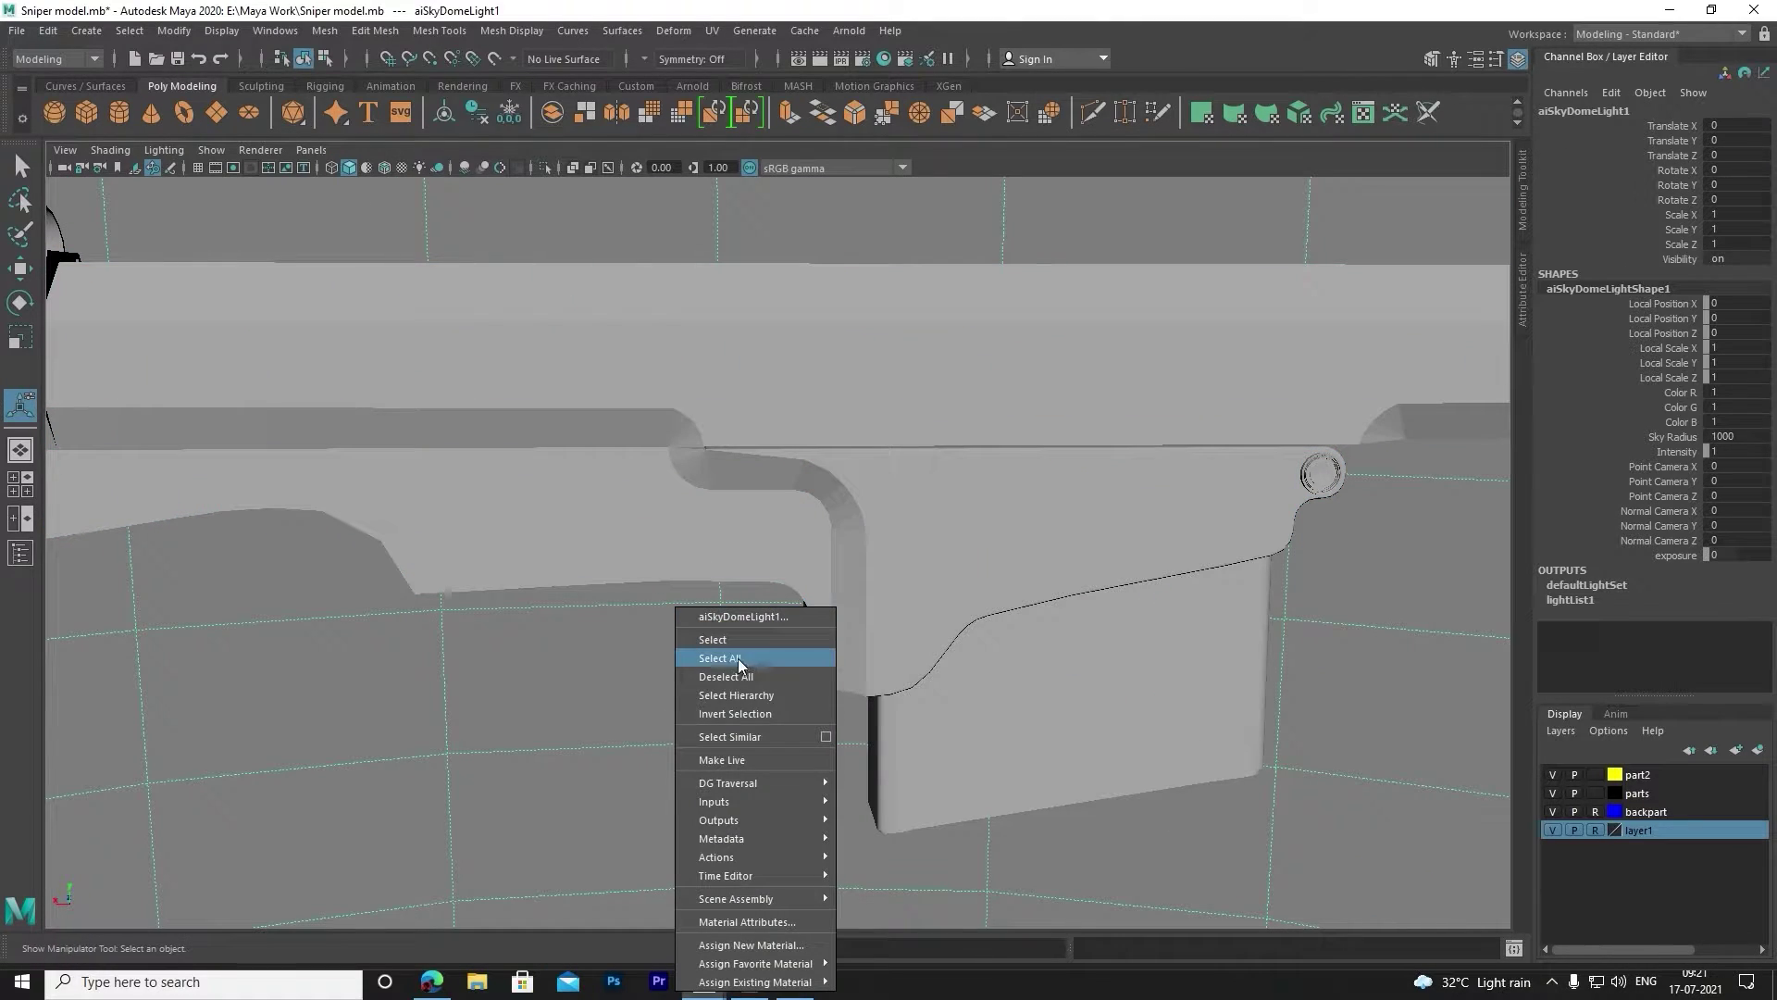
{"action": "left_click", "coordinate": [737, 658]}
{"action": "key", "text": "q"}
{"action": "mouse_move", "coordinate": [598, 348]}
{"action": "left_mouse_down", "text": "alt"}
{"action": "mouse_move", "coordinate": [163, 341]}
{"action": "mouse_move", "coordinate": [557, 448]}
{"action": "left_mouse_up", "text": "alt"}
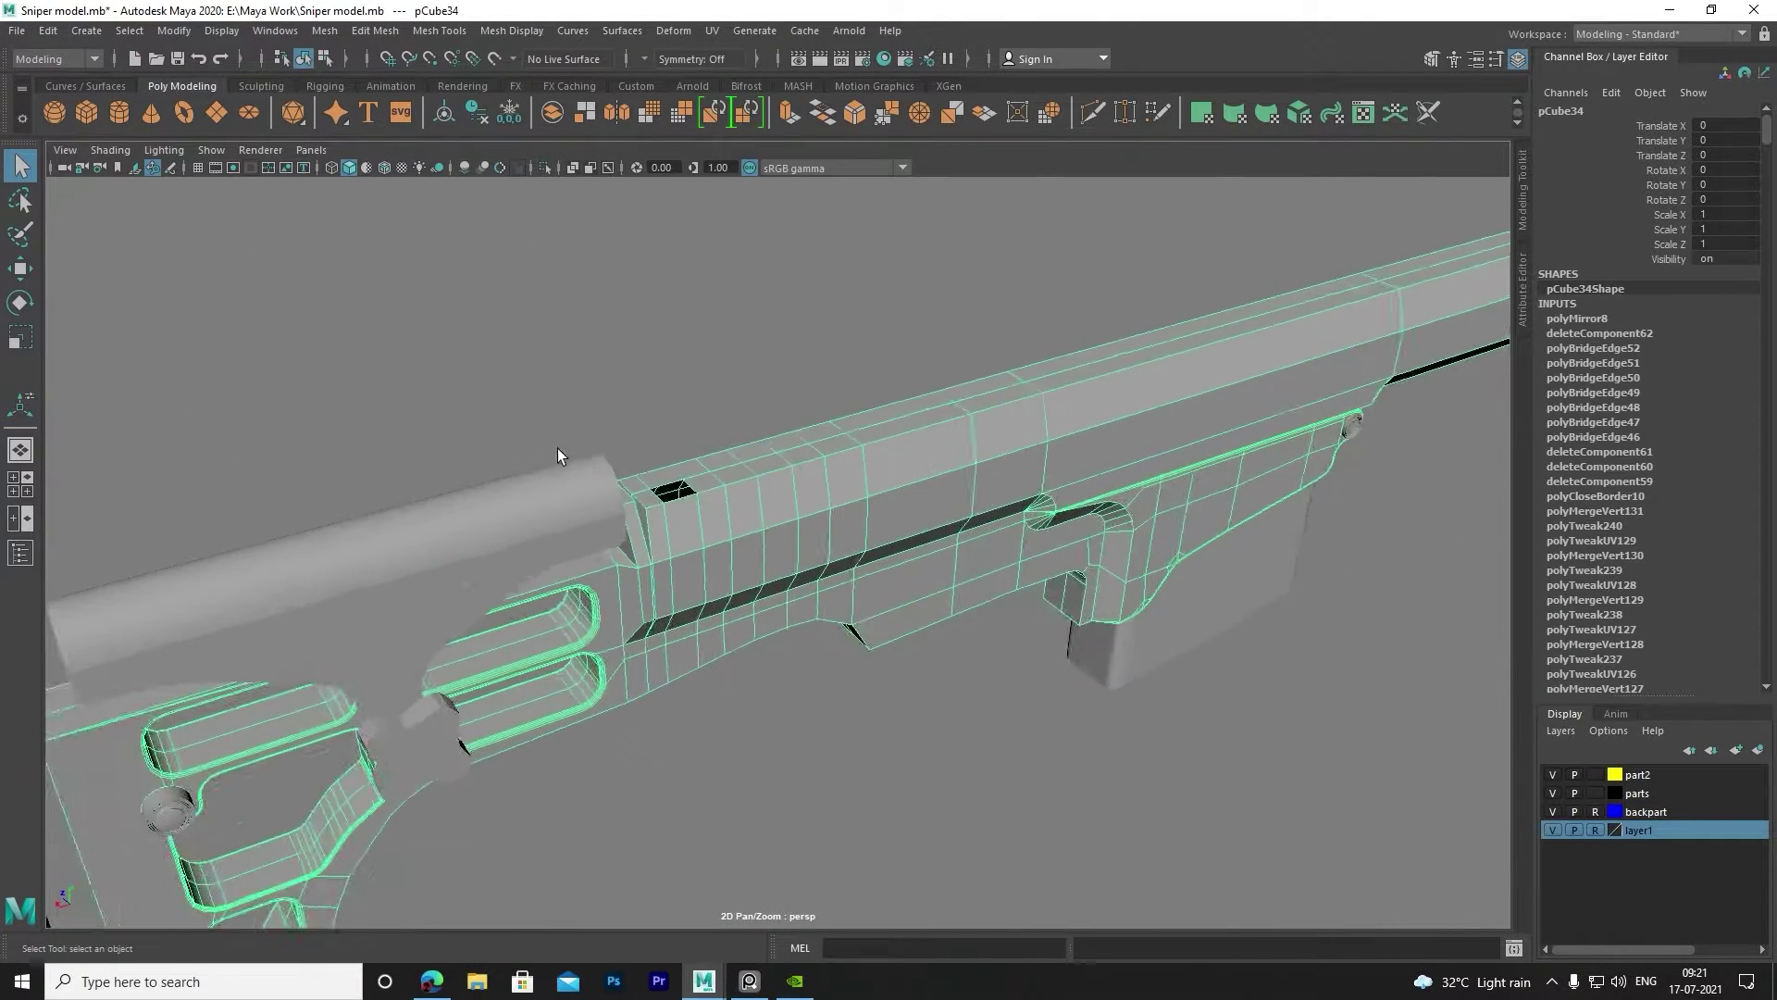
{"action": "scroll", "coordinate": [679, 530], "scroll_direction": "up", "scroll_amount": 5}
{"action": "right_click_drag", "start_coordinate": [648, 467], "coordinate": [648, 424]}
{"action": "left_click", "coordinate": [639, 444]}
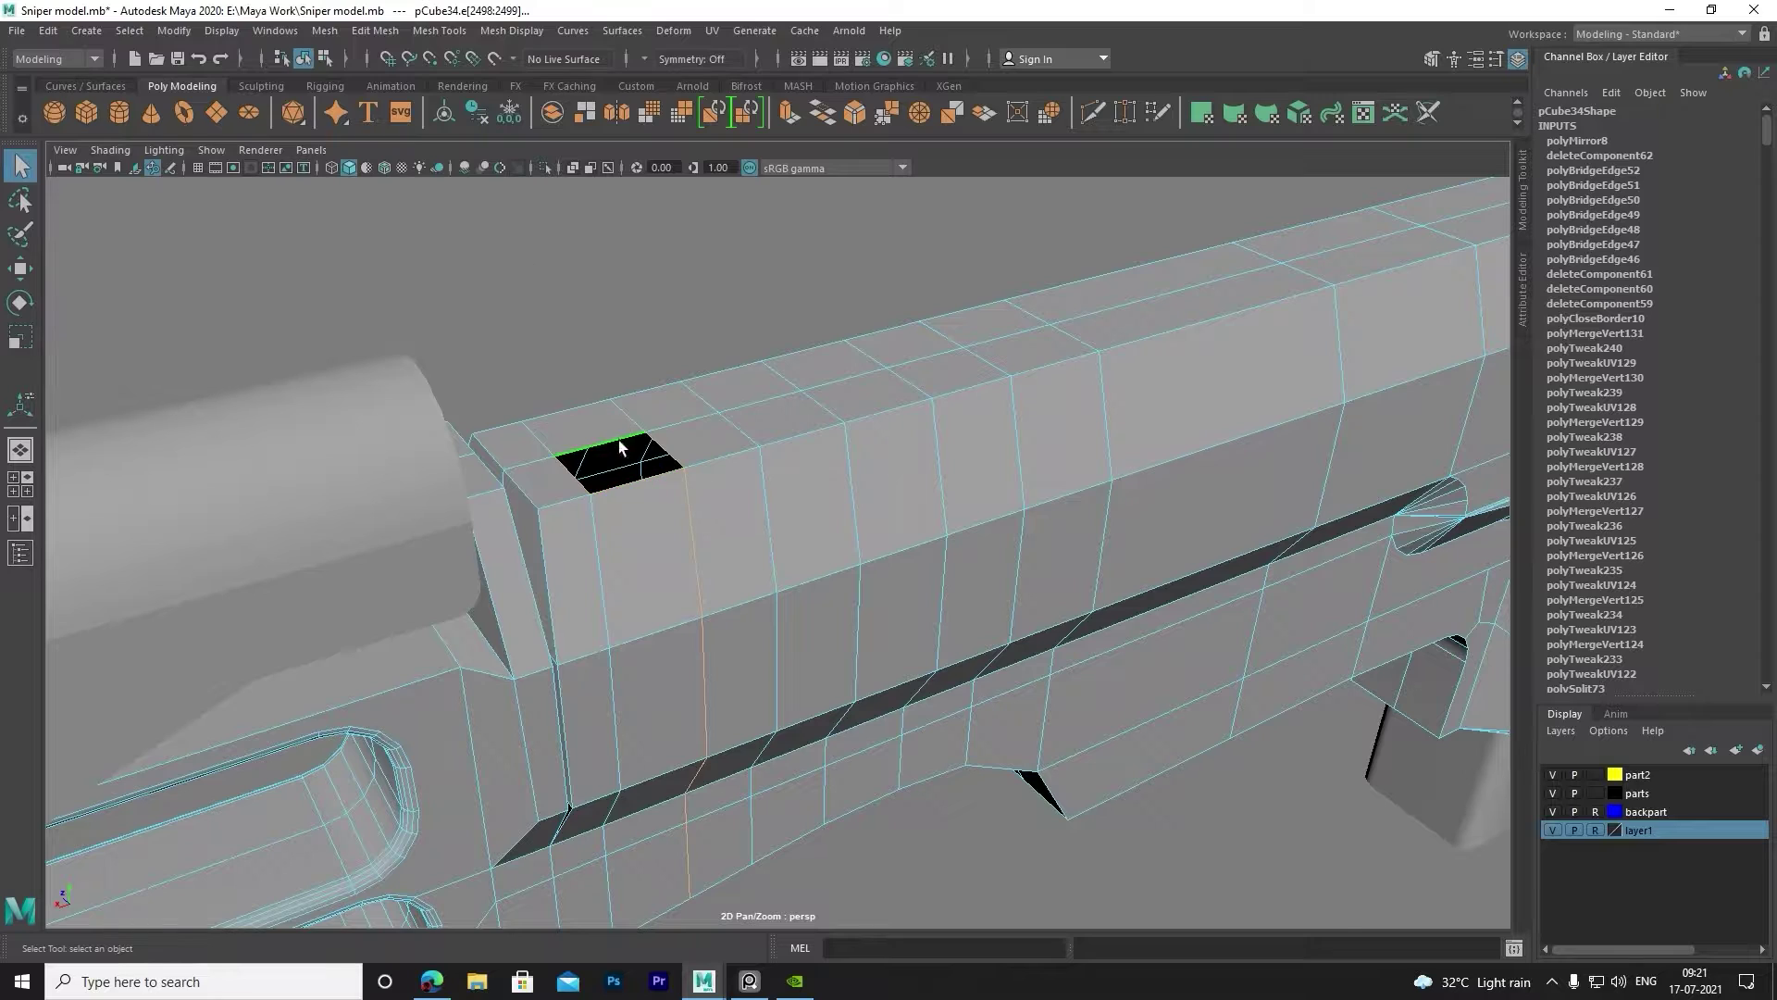
{"action": "scroll", "coordinate": [618, 440], "scroll_direction": "up", "scroll_amount": 3}
{"action": "middle_click_drag", "start_coordinate": [520, 408], "coordinate": [755, 553], "text": "alt"}
{"action": "left_click", "coordinate": [756, 554]}
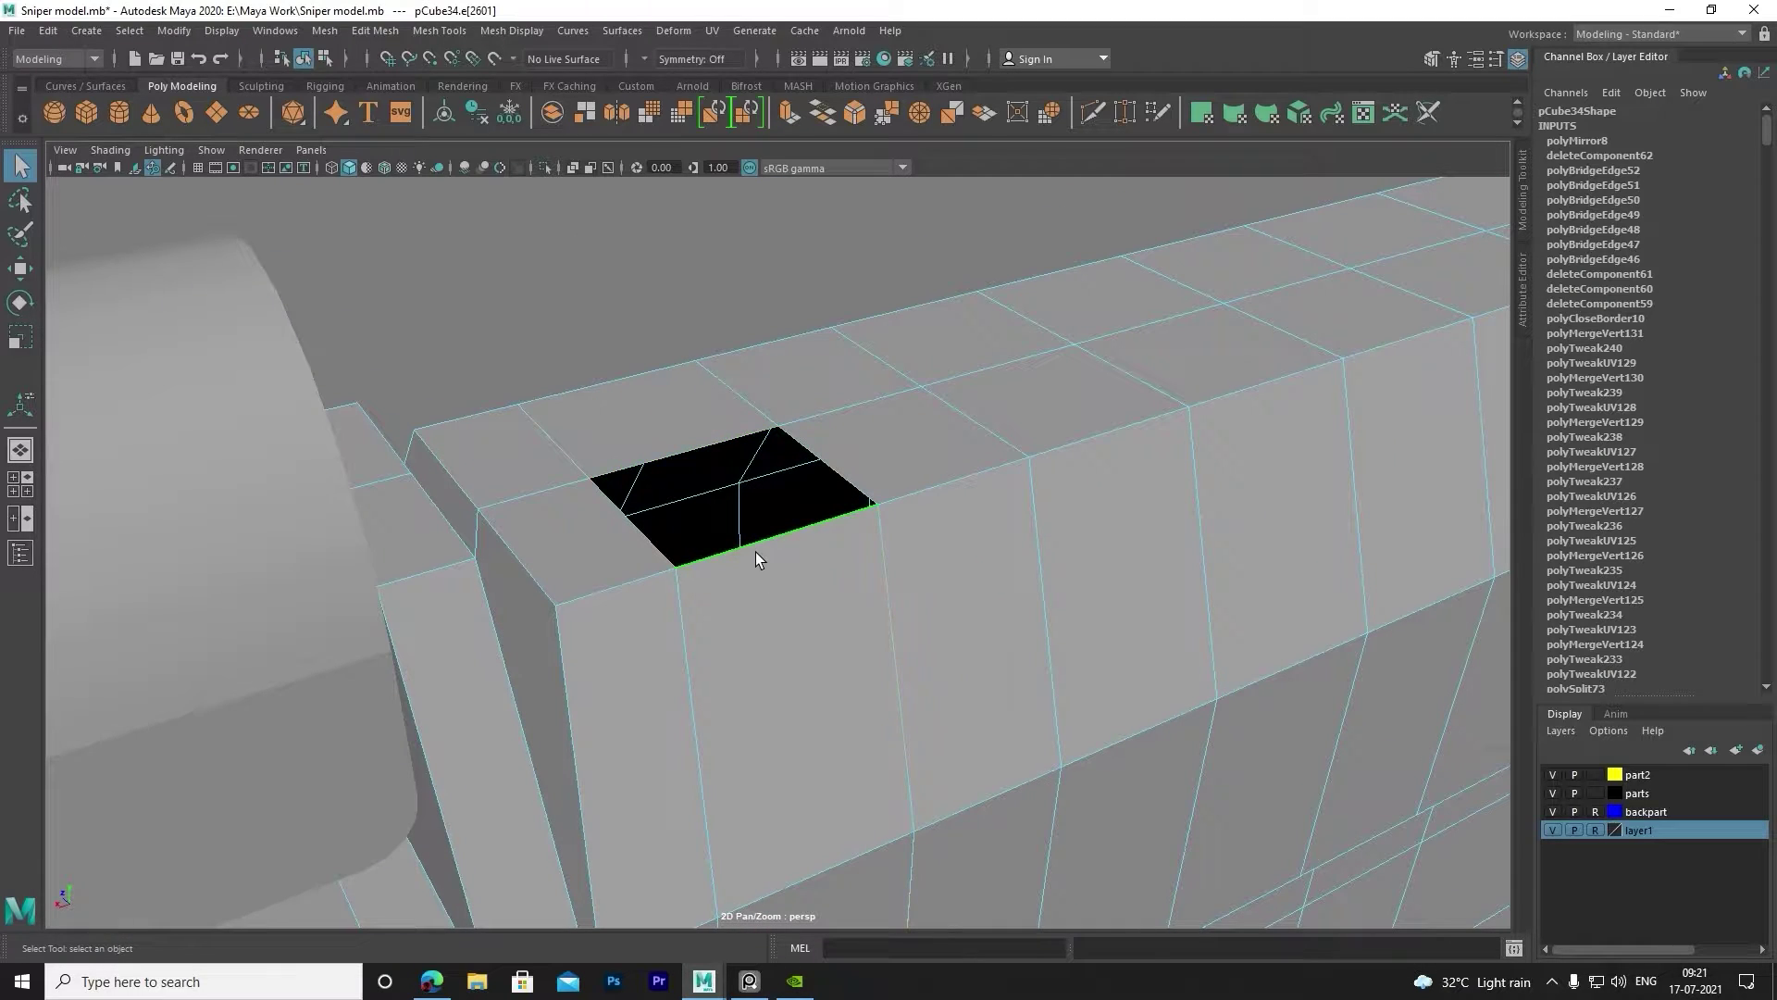
Save the scene to E:/Maya Work/Sniper model.mb.
{"action": "left_click", "coordinate": [439, 30]}
{"action": "mouse_move", "coordinate": [926, 463]}
{"action": "left_mouse_down", "text": "alt"}
{"action": "mouse_move", "coordinate": [794, 408]}
{"action": "mouse_move", "coordinate": [594, 403]}
{"action": "left_mouse_up", "text": "alt"}
{"action": "scroll", "coordinate": [794, 408], "scroll_direction": "down", "scroll_amount": 5}
{"action": "key", "text": "ctrl+s"}
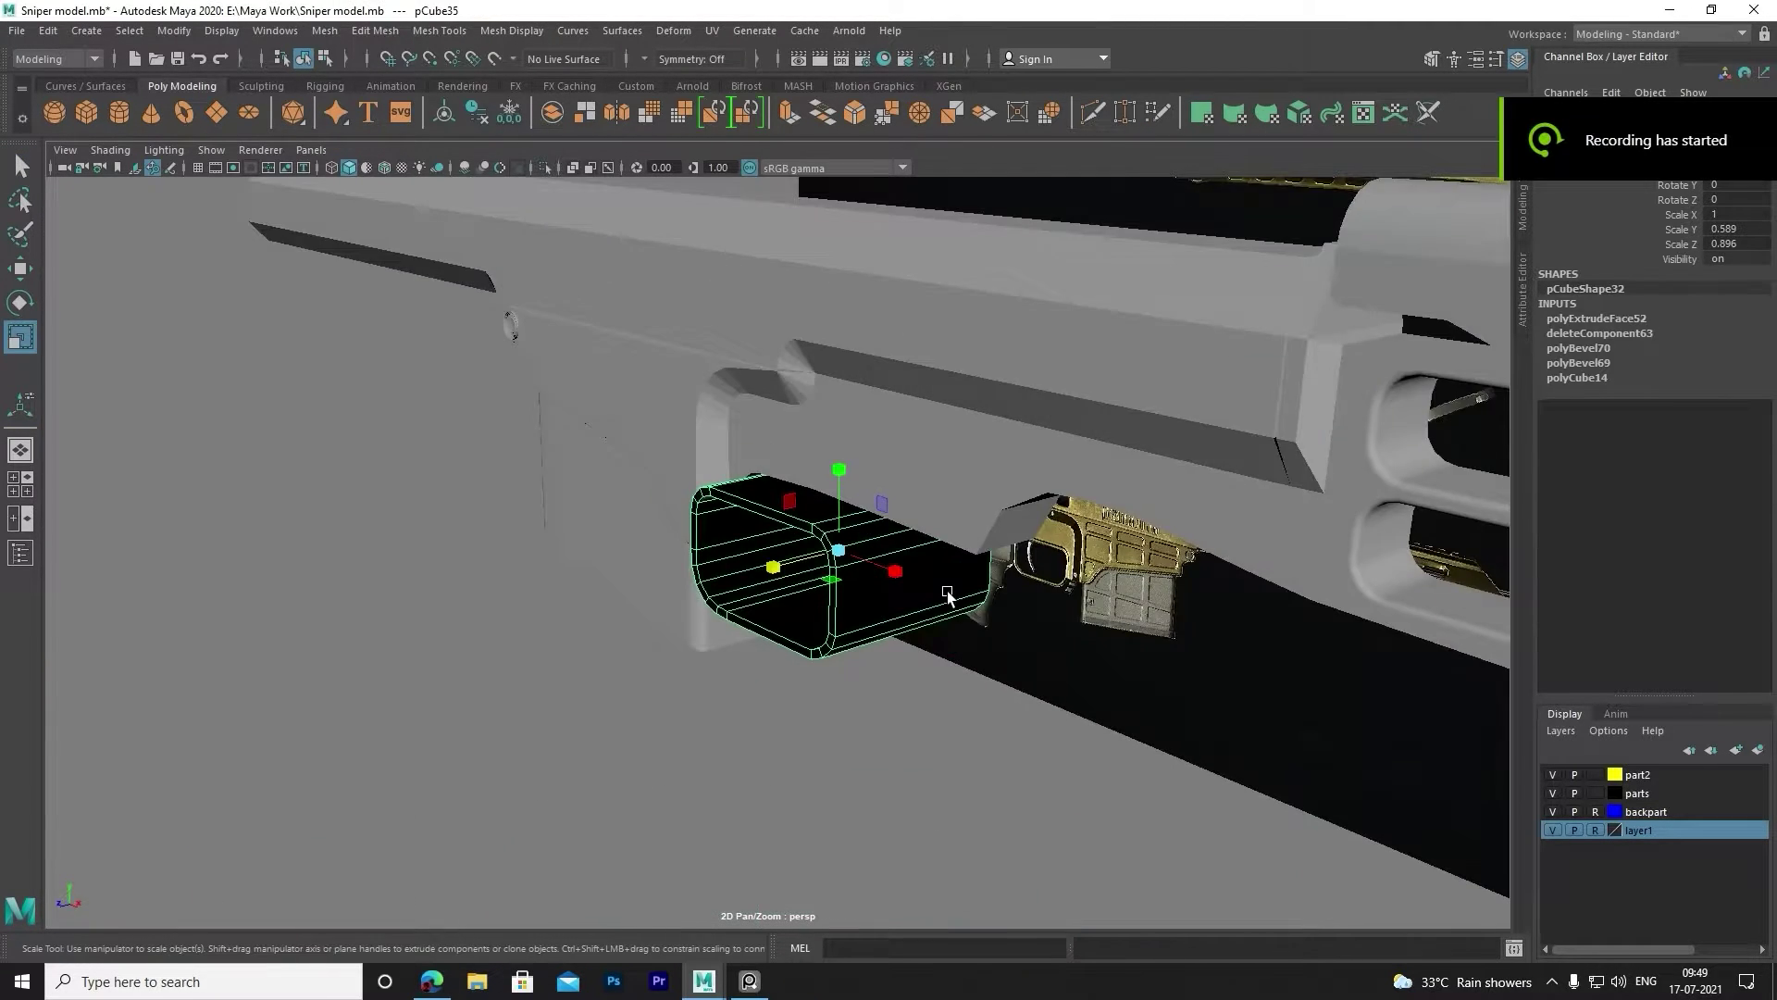
Reverse the normals of the frame box and return to object selection.
{"action": "mouse_move", "coordinate": [947, 591]}
{"action": "left_mouse_down", "text": "alt"}
{"action": "mouse_move", "coordinate": [935, 620]}
{"action": "mouse_move", "coordinate": [907, 525]}
{"action": "left_mouse_up", "text": "alt"}
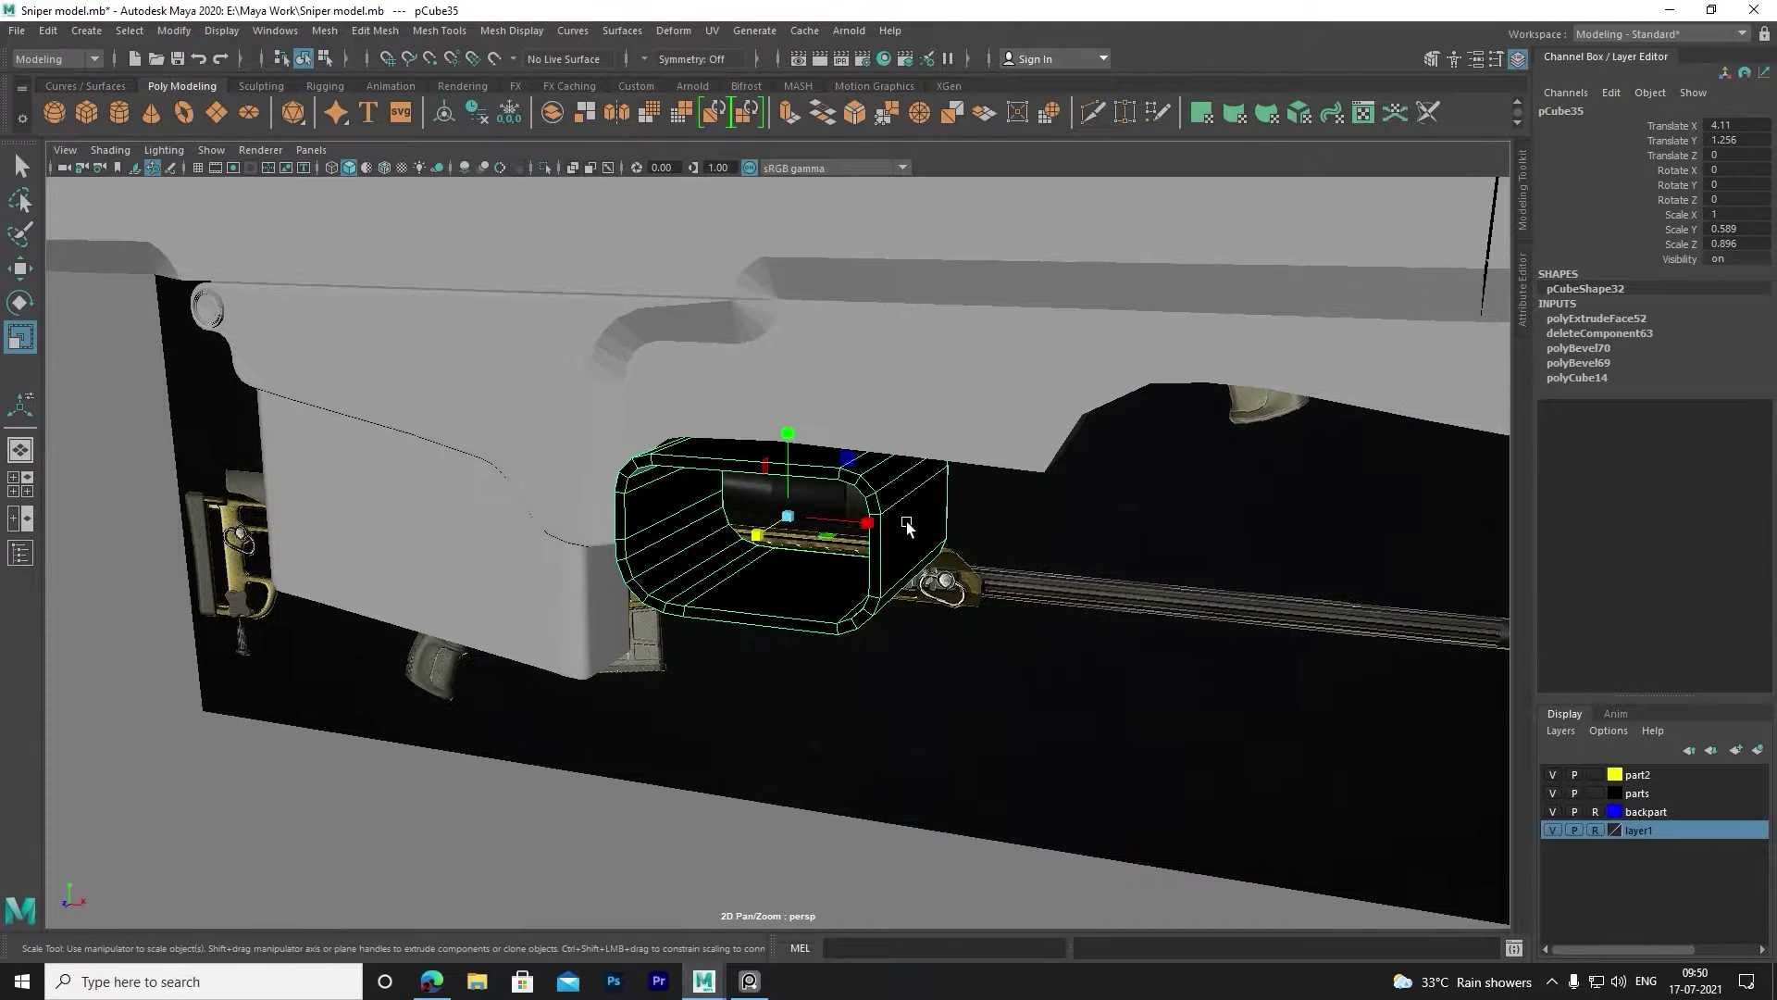
{"action": "right_click", "coordinate": [886, 481]}
{"action": "left_click", "coordinate": [523, 30]}
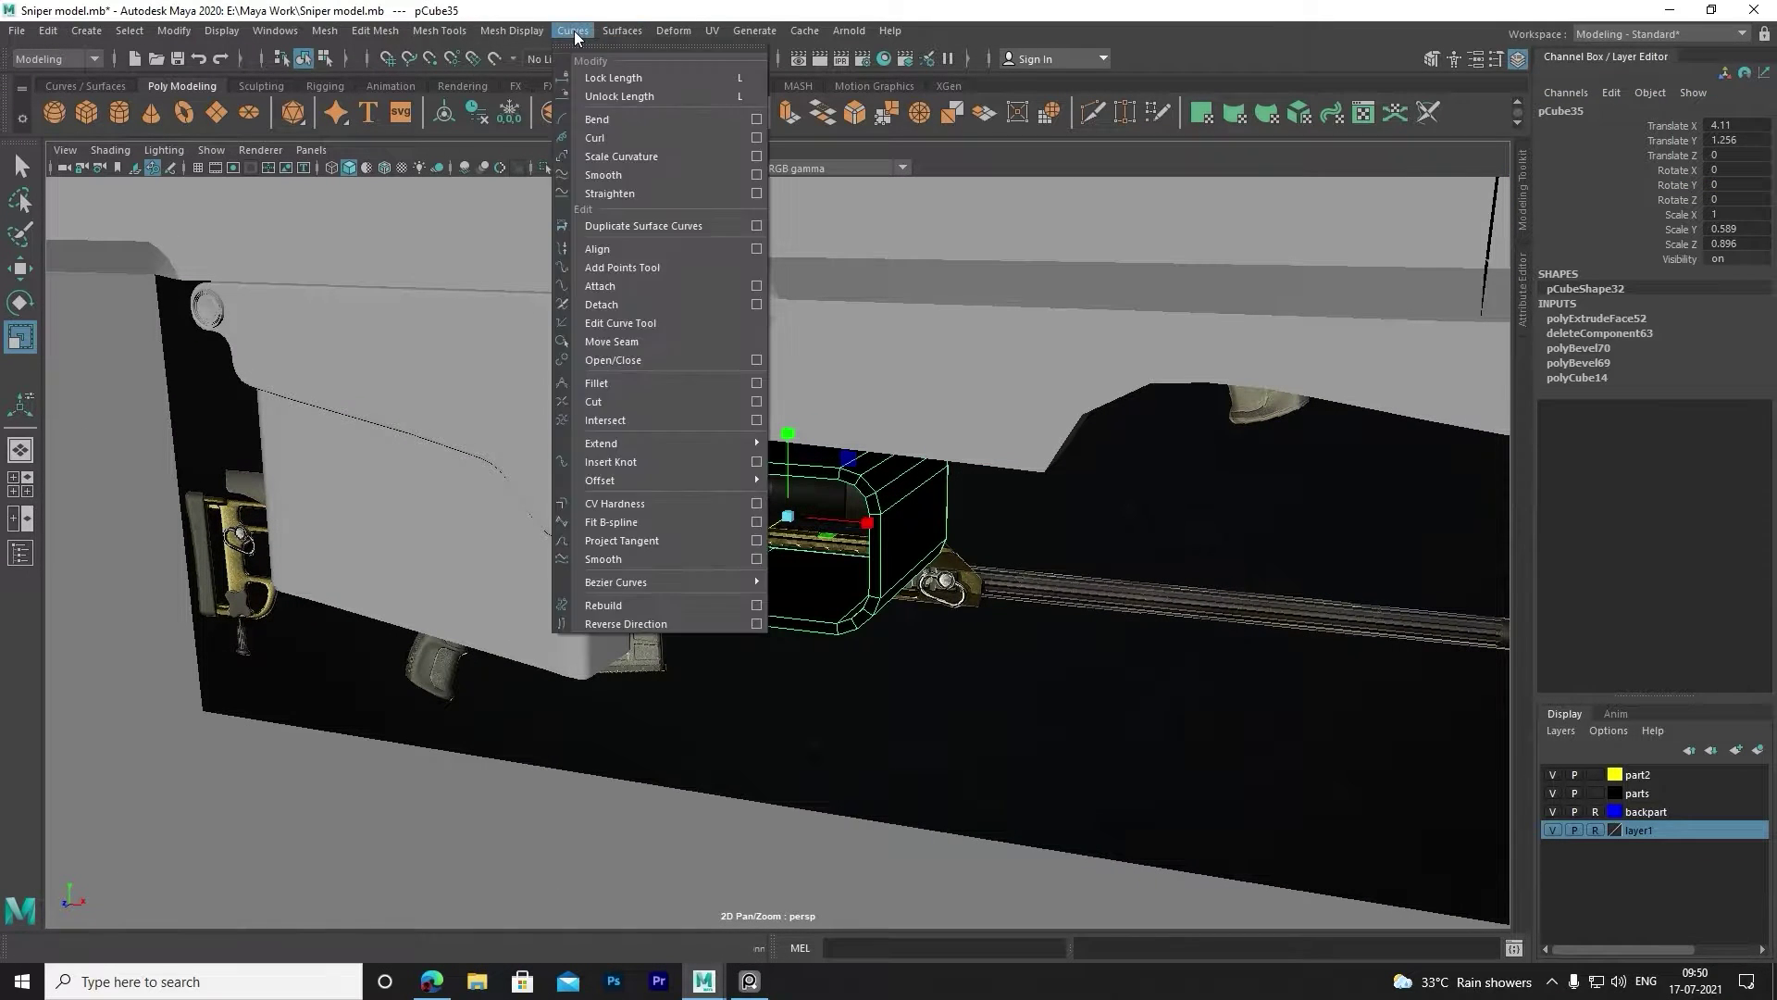
{"action": "left_click", "coordinate": [543, 116]}
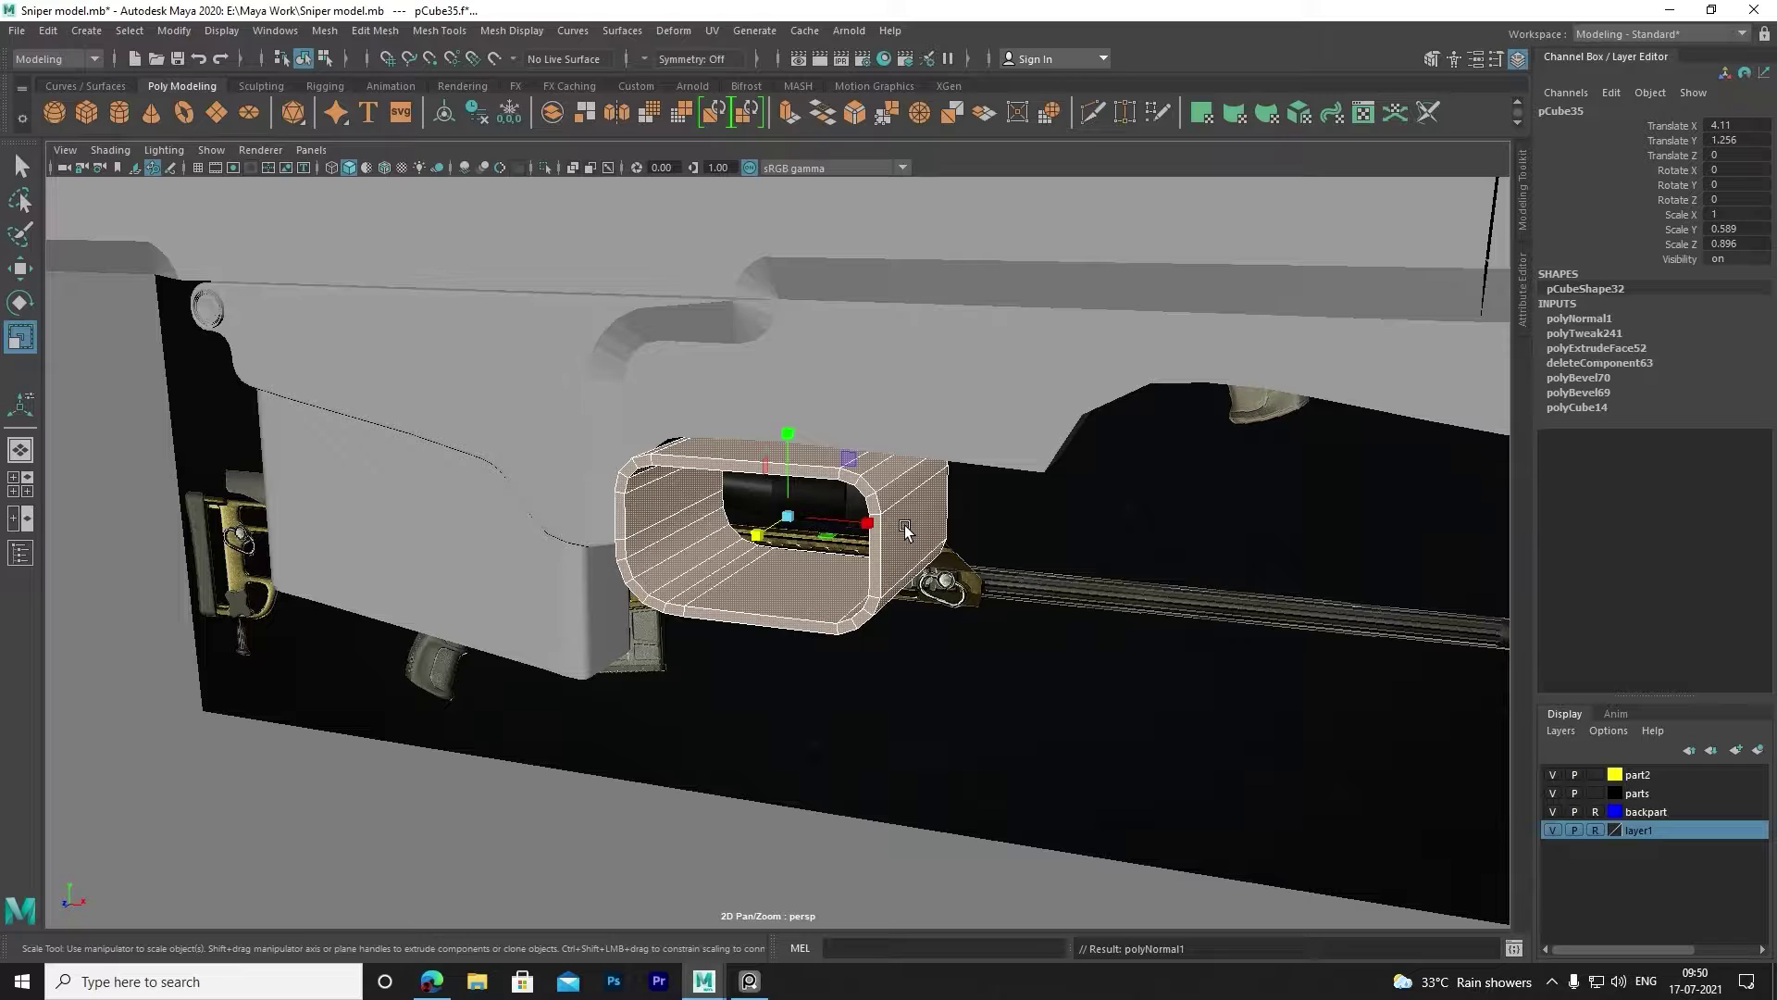
{"action": "key", "text": "F8"}
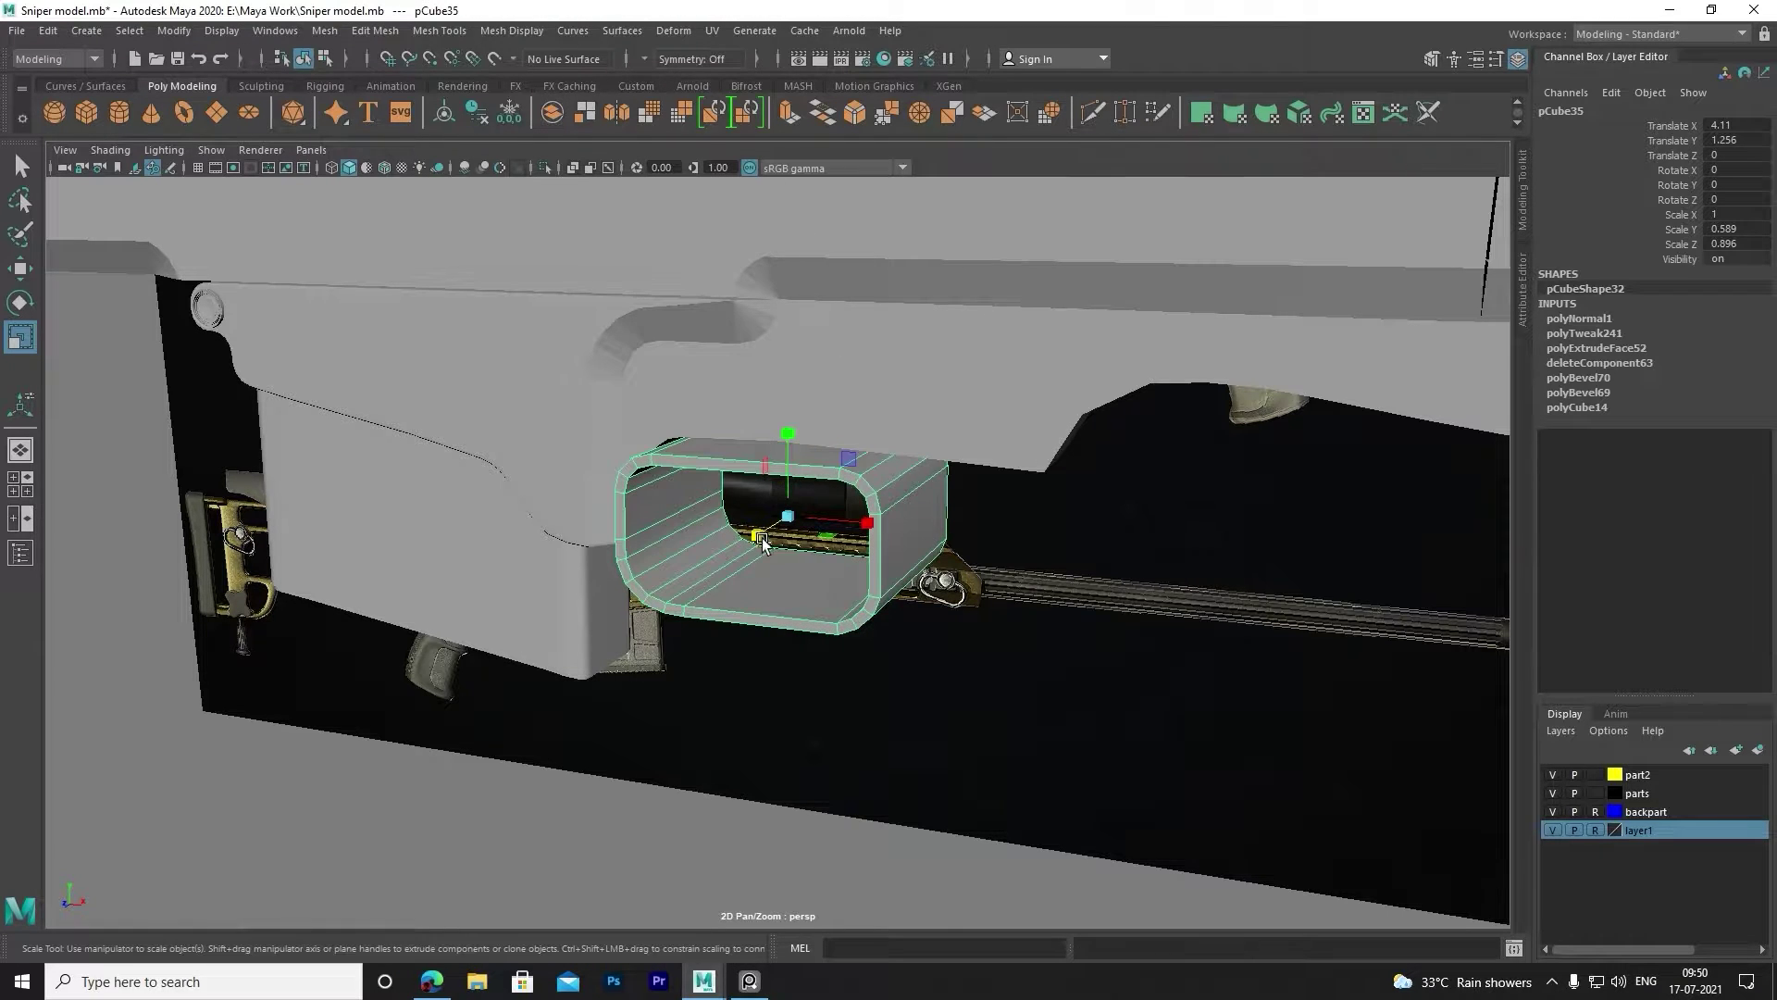
Scale the frame box shallower in depth, checking it against the reference image.
{"action": "left_click_drag", "start_coordinate": [761, 542], "coordinate": [788, 535]}
{"action": "left_click", "coordinate": [760, 985]}
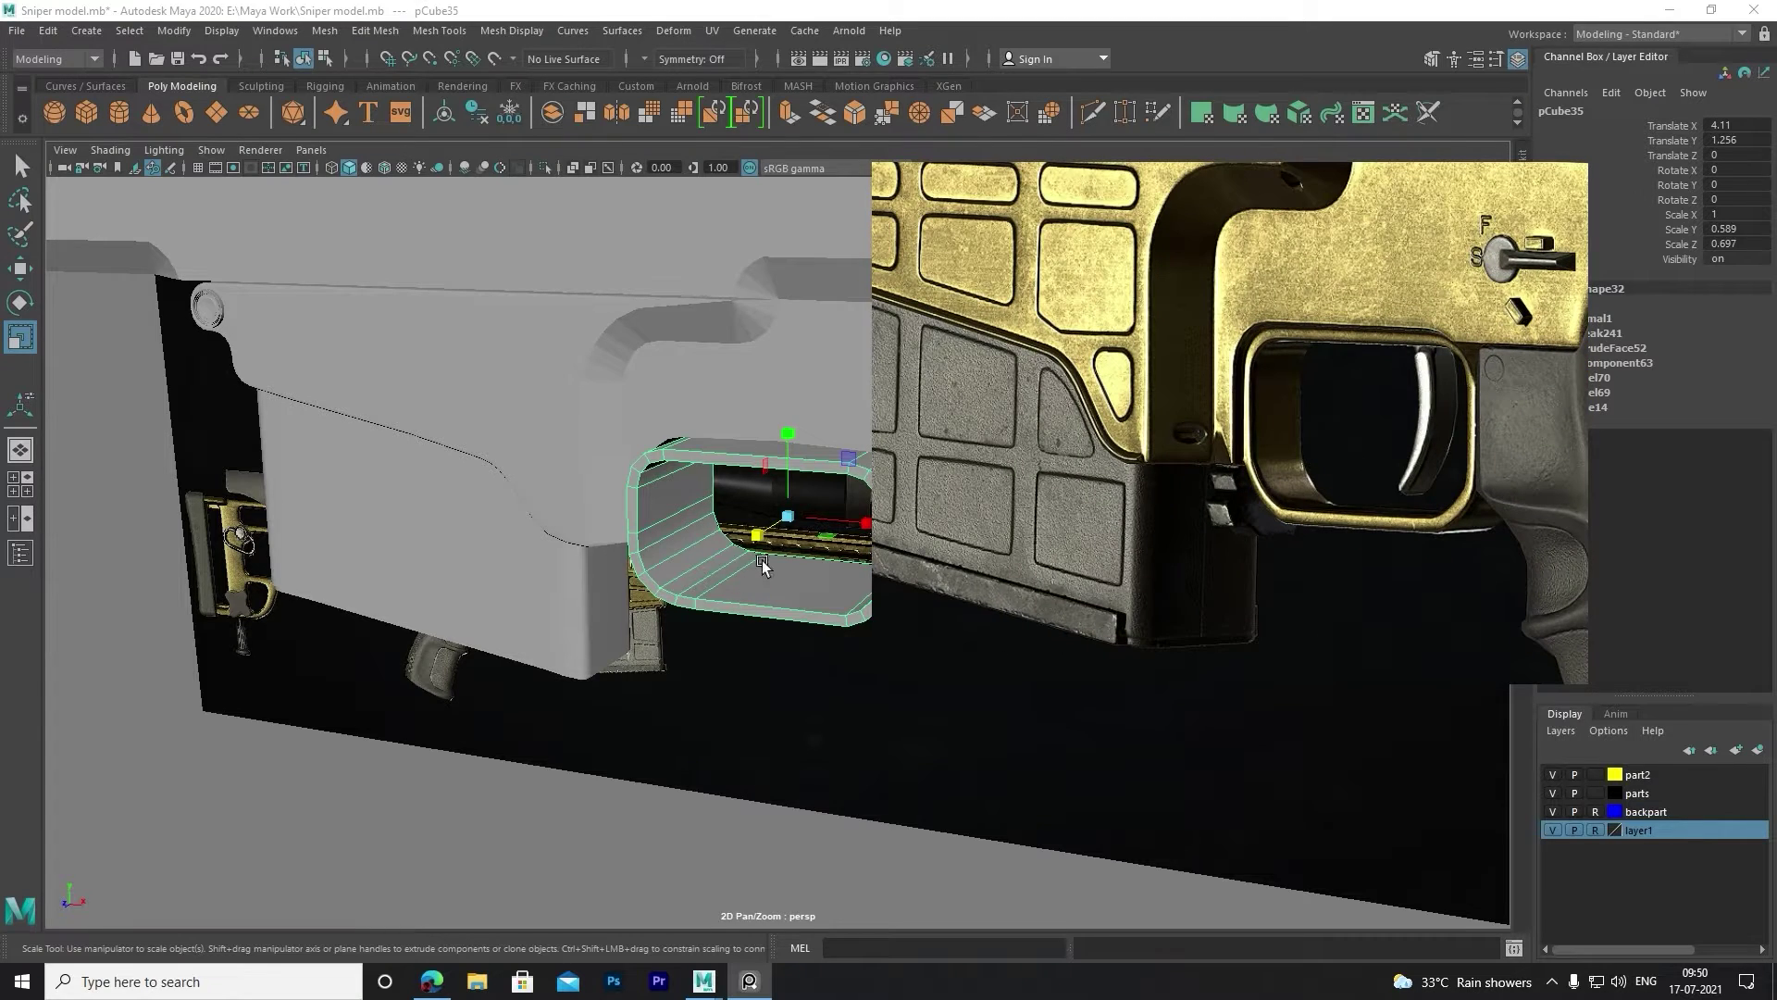
{"action": "left_click", "coordinate": [786, 537]}
{"action": "left_click_drag", "start_coordinate": [786, 537], "coordinate": [780, 504]}
{"action": "scroll", "coordinate": [780, 504], "scroll_direction": "down", "scroll_amount": 5}
{"action": "left_click_drag", "start_coordinate": [928, 544], "coordinate": [951, 548]}
In the top view, scale the frame pCube35 slightly thinner.
{"action": "key", "text": "w"}
{"action": "key", "text": "4"}
{"action": "scroll", "coordinate": [1163, 537], "scroll_direction": "up", "scroll_amount": 3}
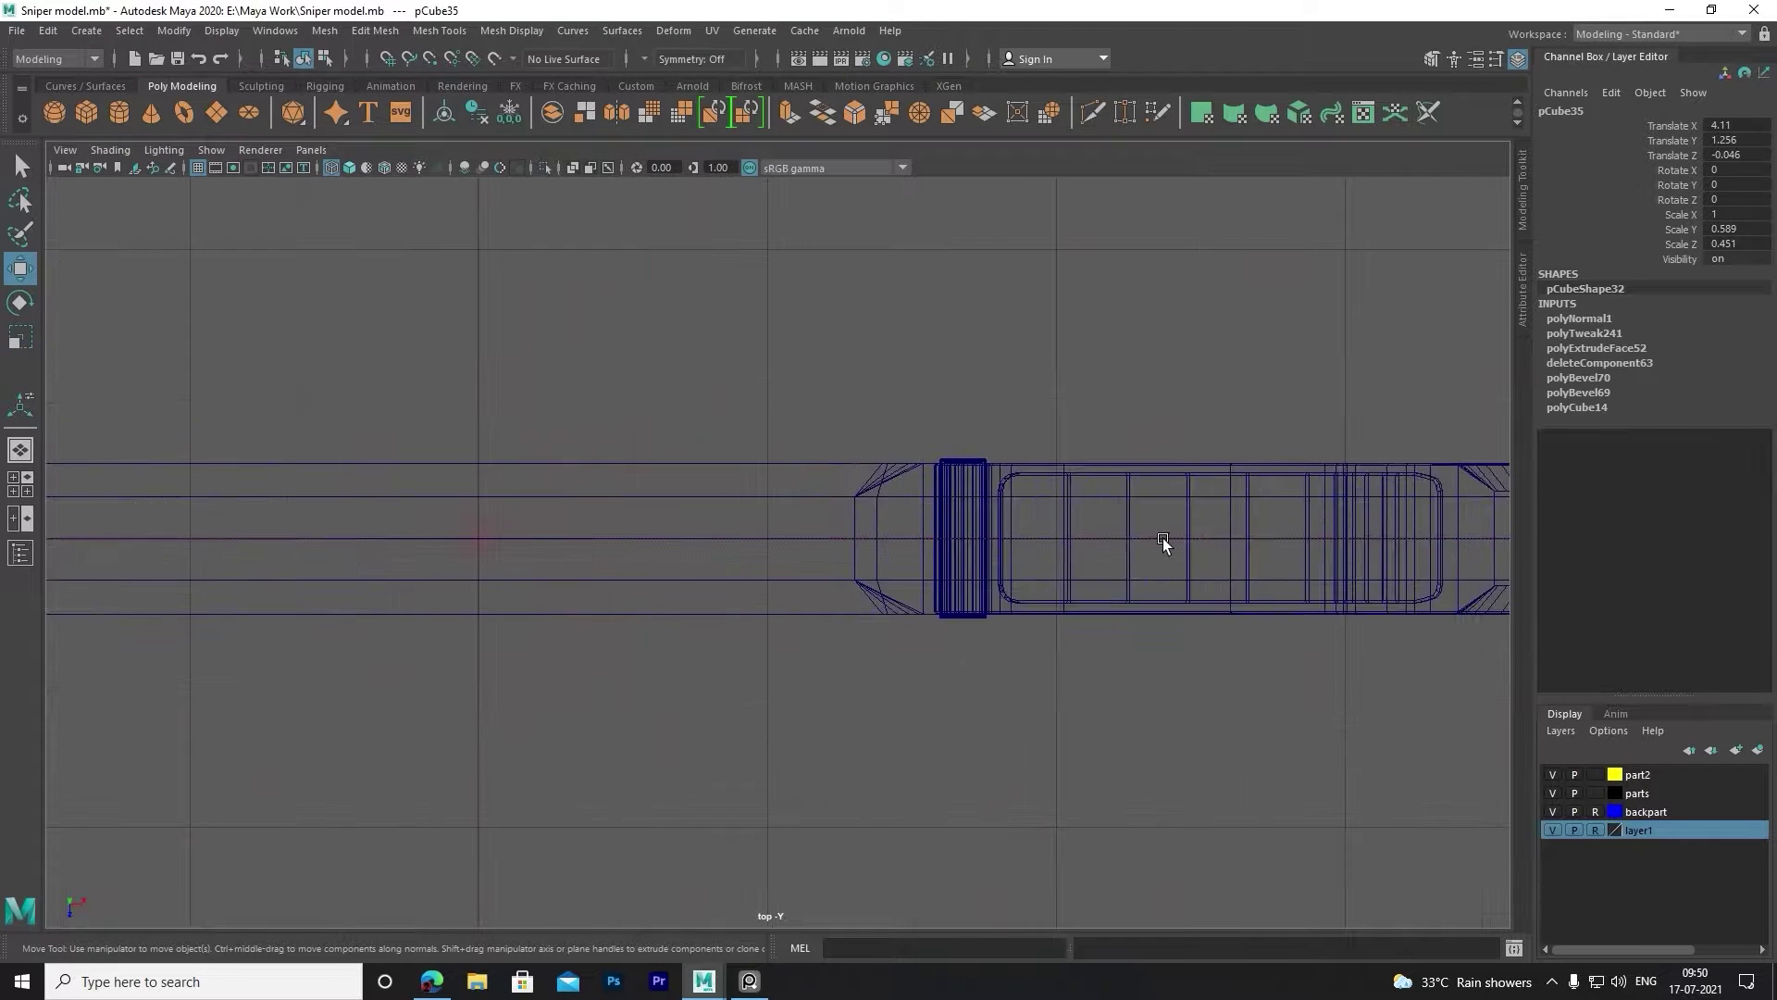
{"action": "middle_click_drag", "start_coordinate": [1163, 537], "coordinate": [646, 537], "text": "alt"}
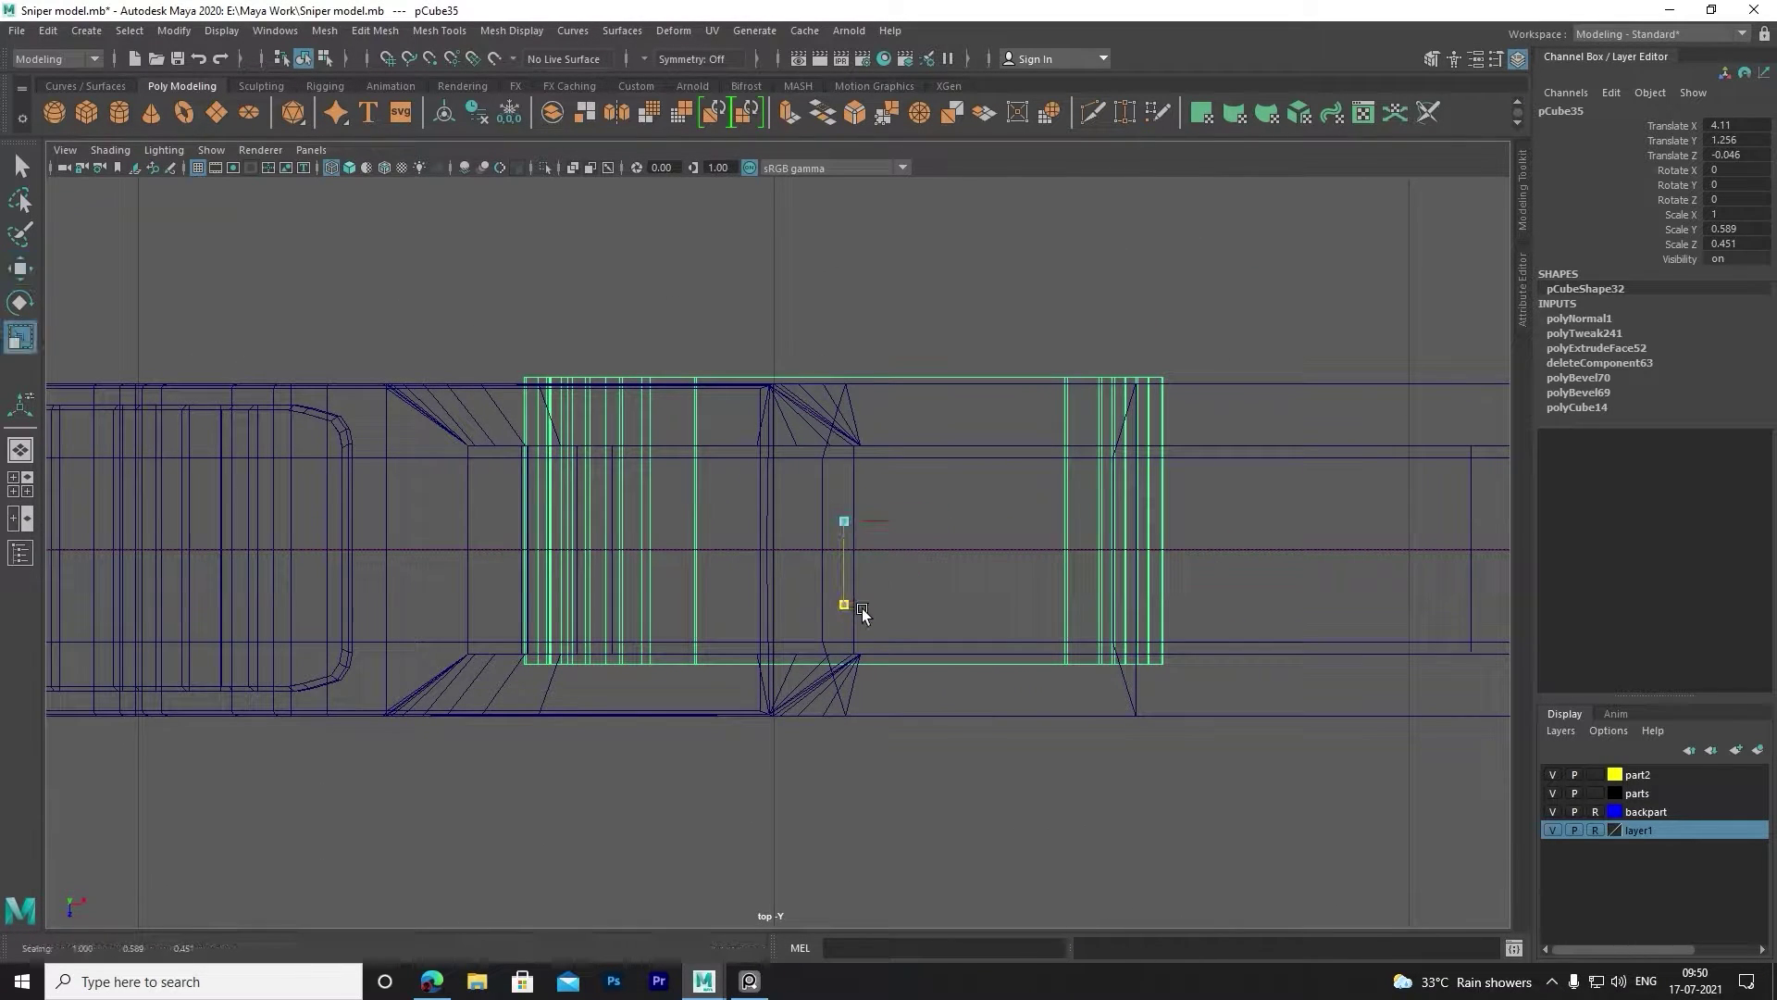
{"action": "left_click_drag", "start_coordinate": [863, 611], "coordinate": [862, 601]}
Move the frame's top vertex row up and bottom row down to the receiver outline.
{"action": "right_click_drag", "start_coordinate": [833, 505], "coordinate": [562, 364]}
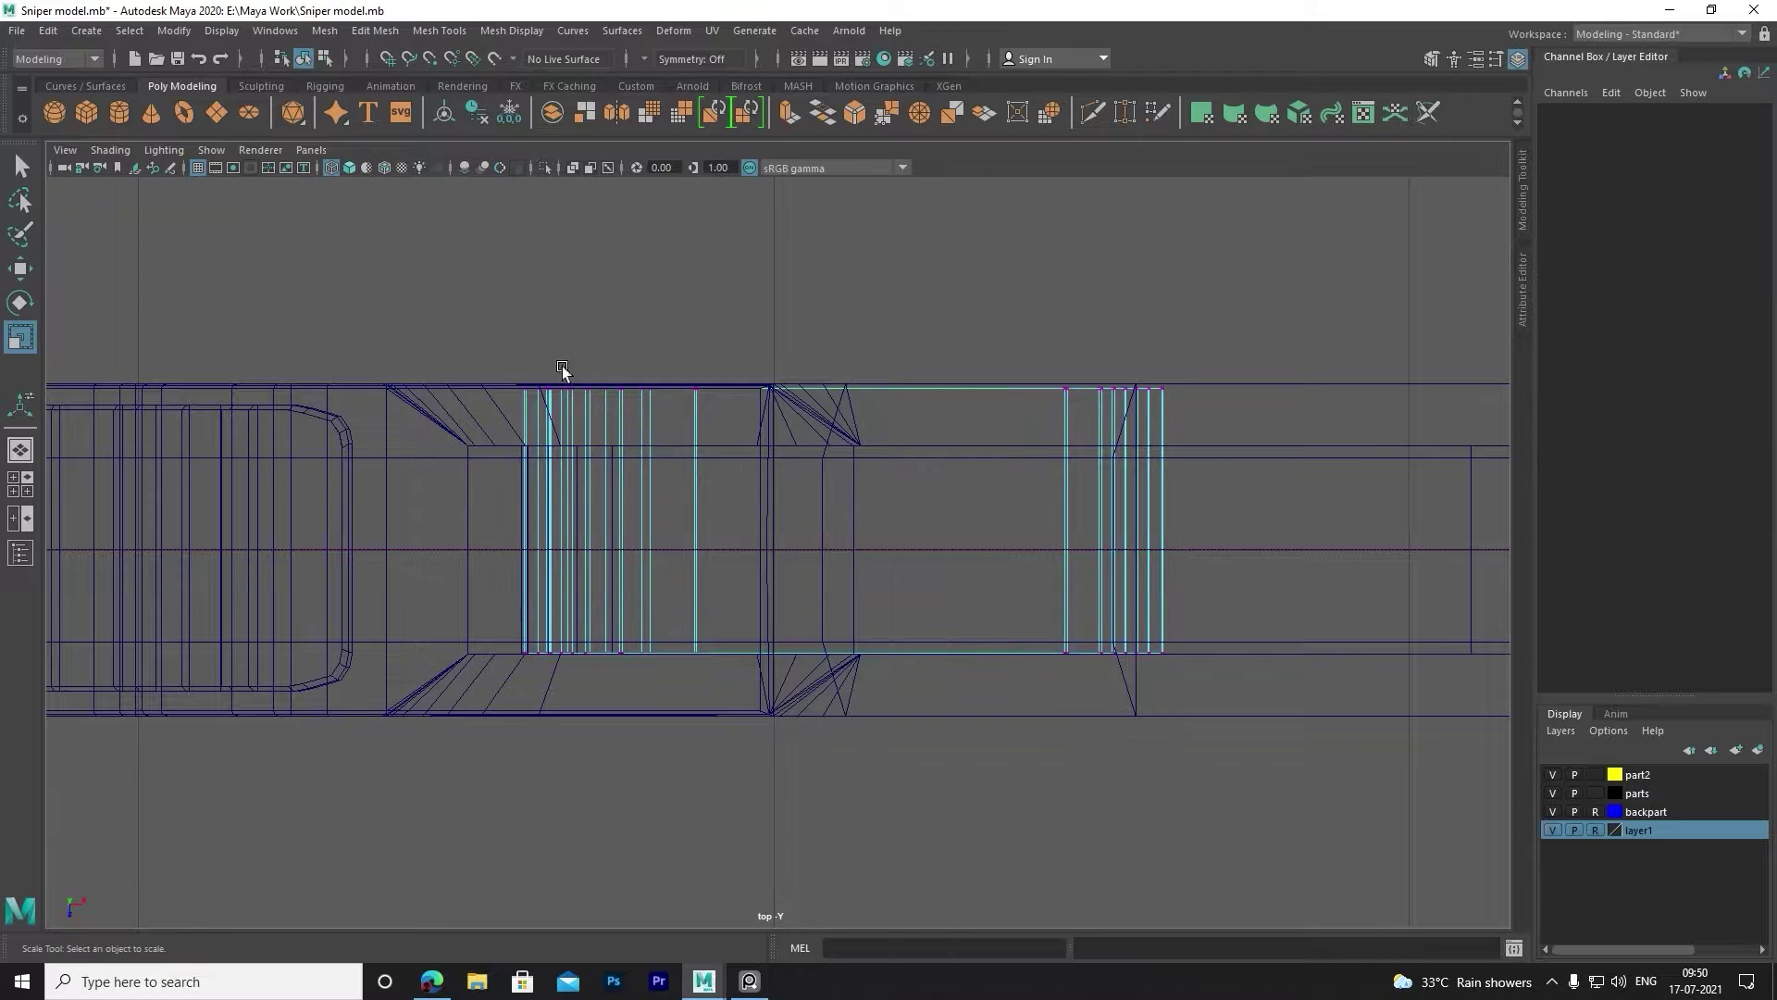
{"action": "left_click_drag", "start_coordinate": [563, 364], "coordinate": [1224, 445]}
{"action": "left_click_drag", "start_coordinate": [861, 470], "coordinate": [865, 466]}
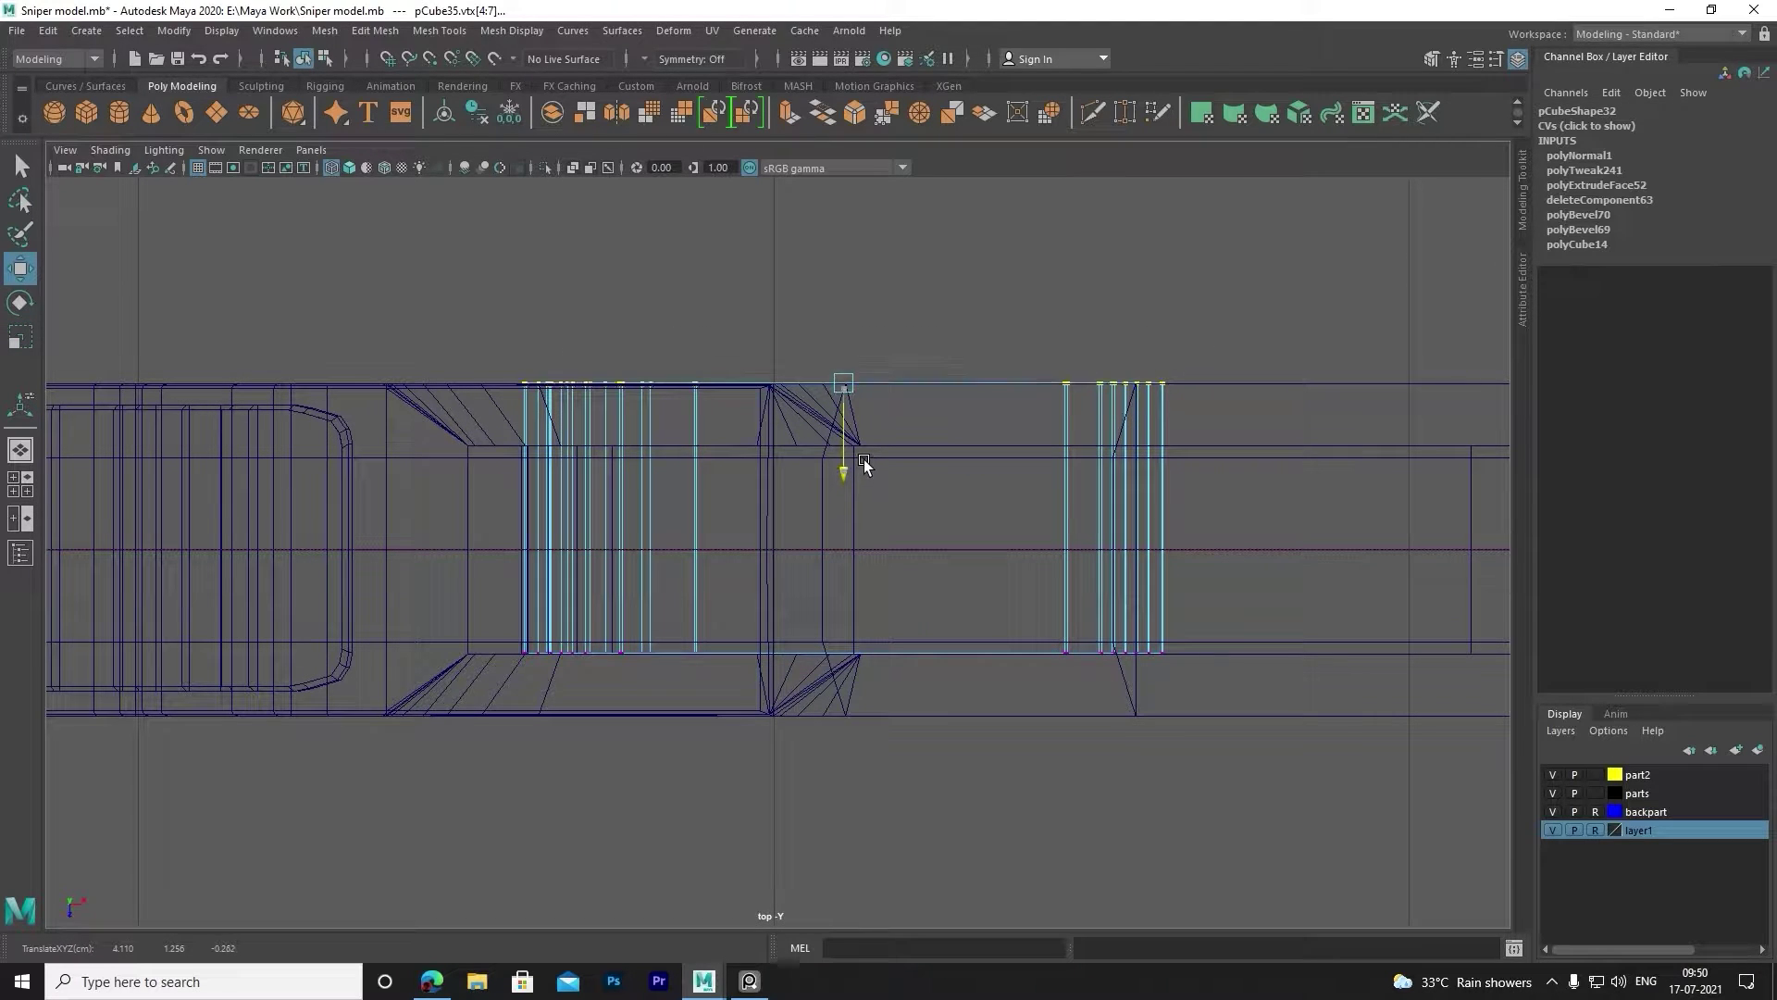
{"action": "left_click_drag", "start_coordinate": [489, 615], "coordinate": [1015, 692]}
{"action": "left_click_drag", "start_coordinate": [834, 713], "coordinate": [859, 724]}
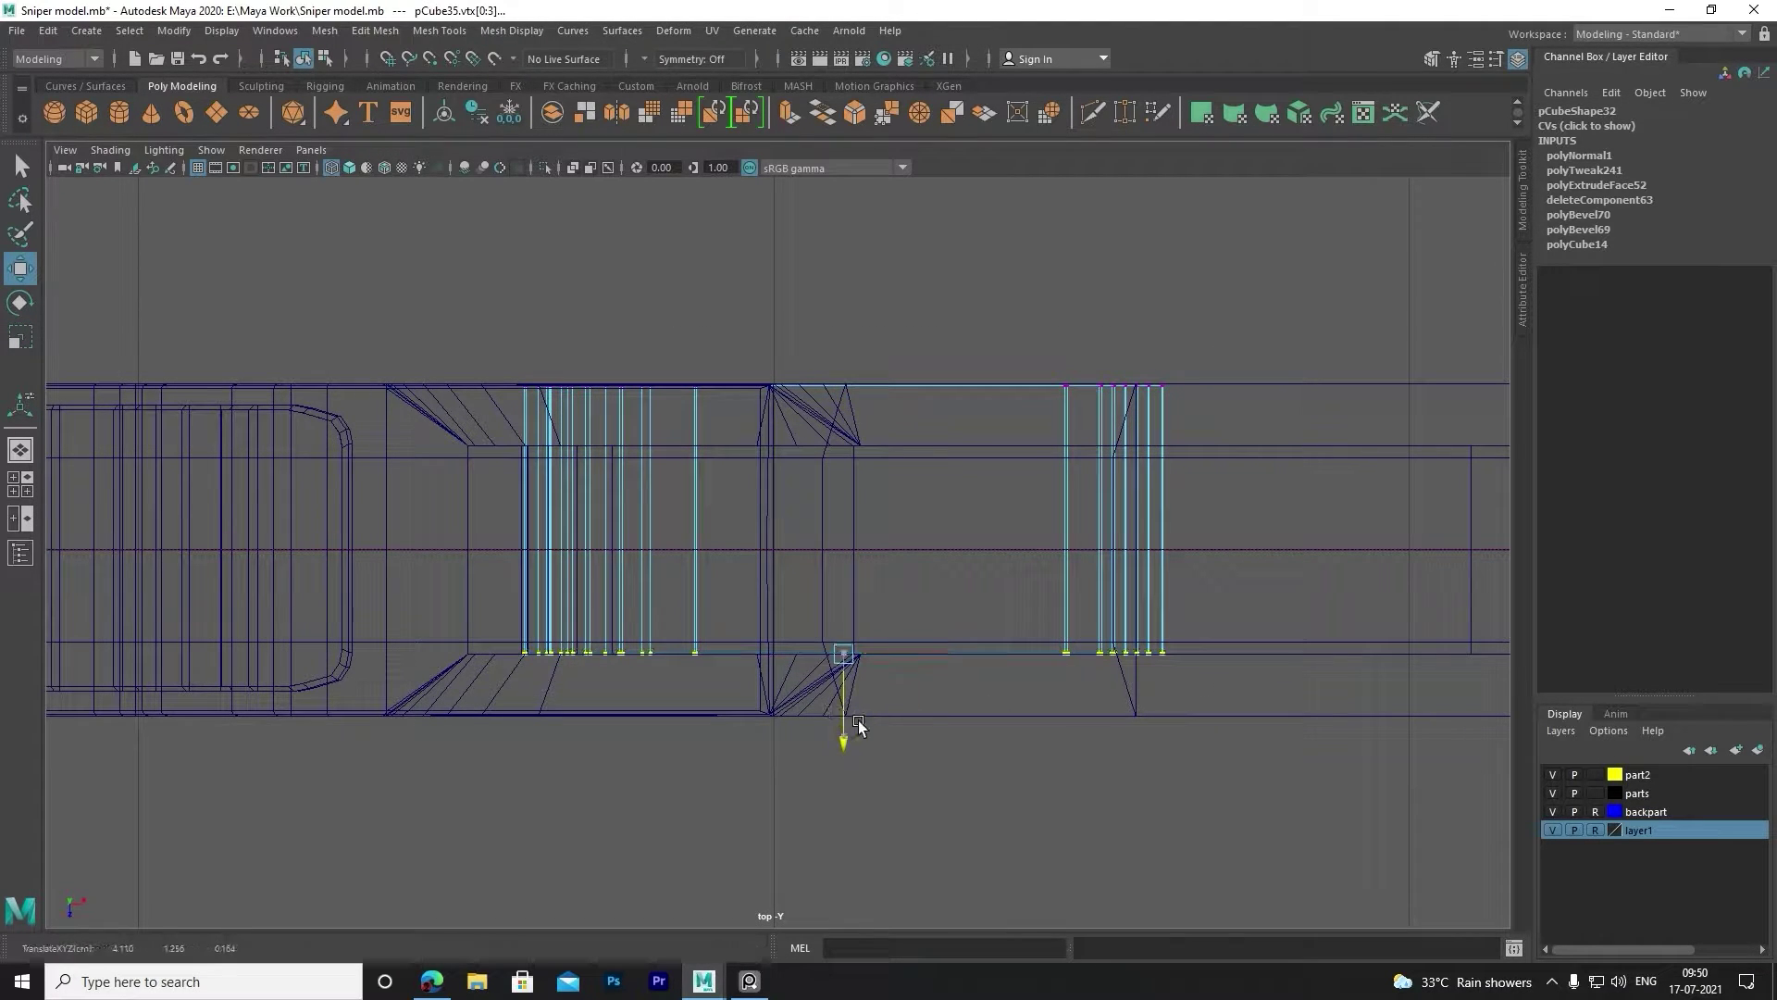
{"action": "key", "text": "space"}
{"action": "key", "text": "space"}
Insert an edge loop (polySplit74) around the frame from a selected edge.
{"action": "left_click_drag", "start_coordinate": [923, 627], "coordinate": [1016, 642], "text": "alt"}
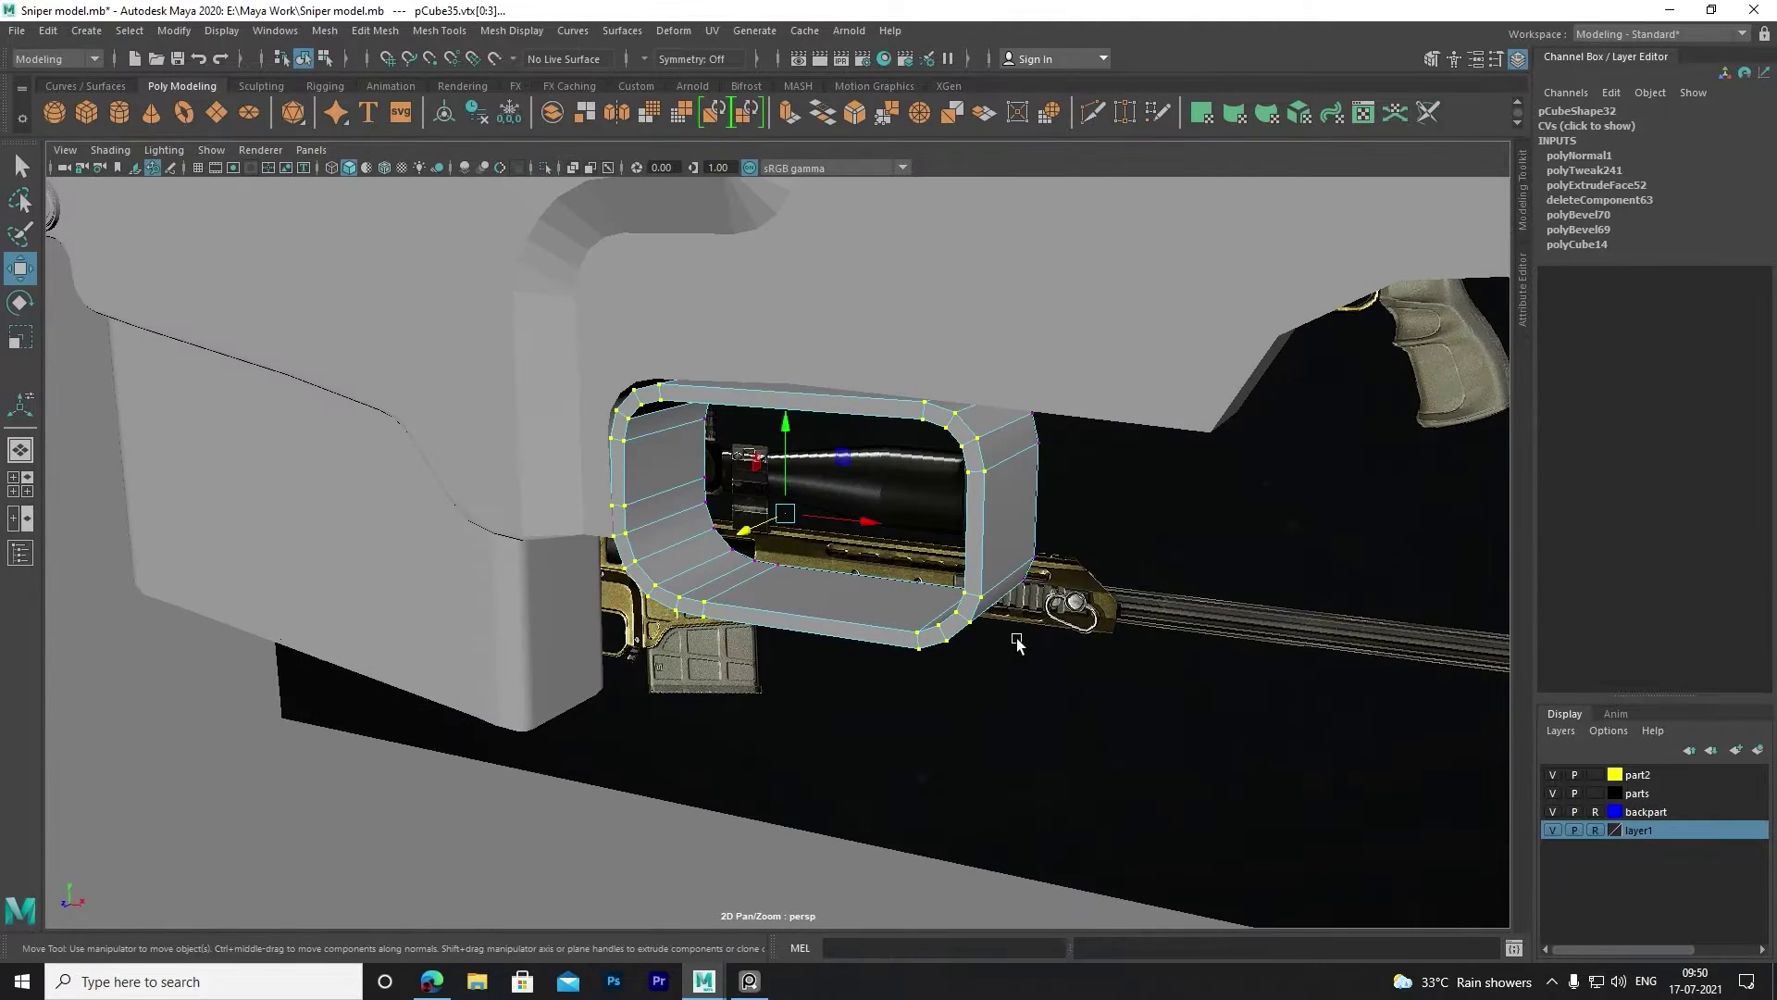
{"action": "right_click_drag", "start_coordinate": [1014, 468], "coordinate": [1013, 408]}
{"action": "left_click", "coordinate": [1033, 453]}
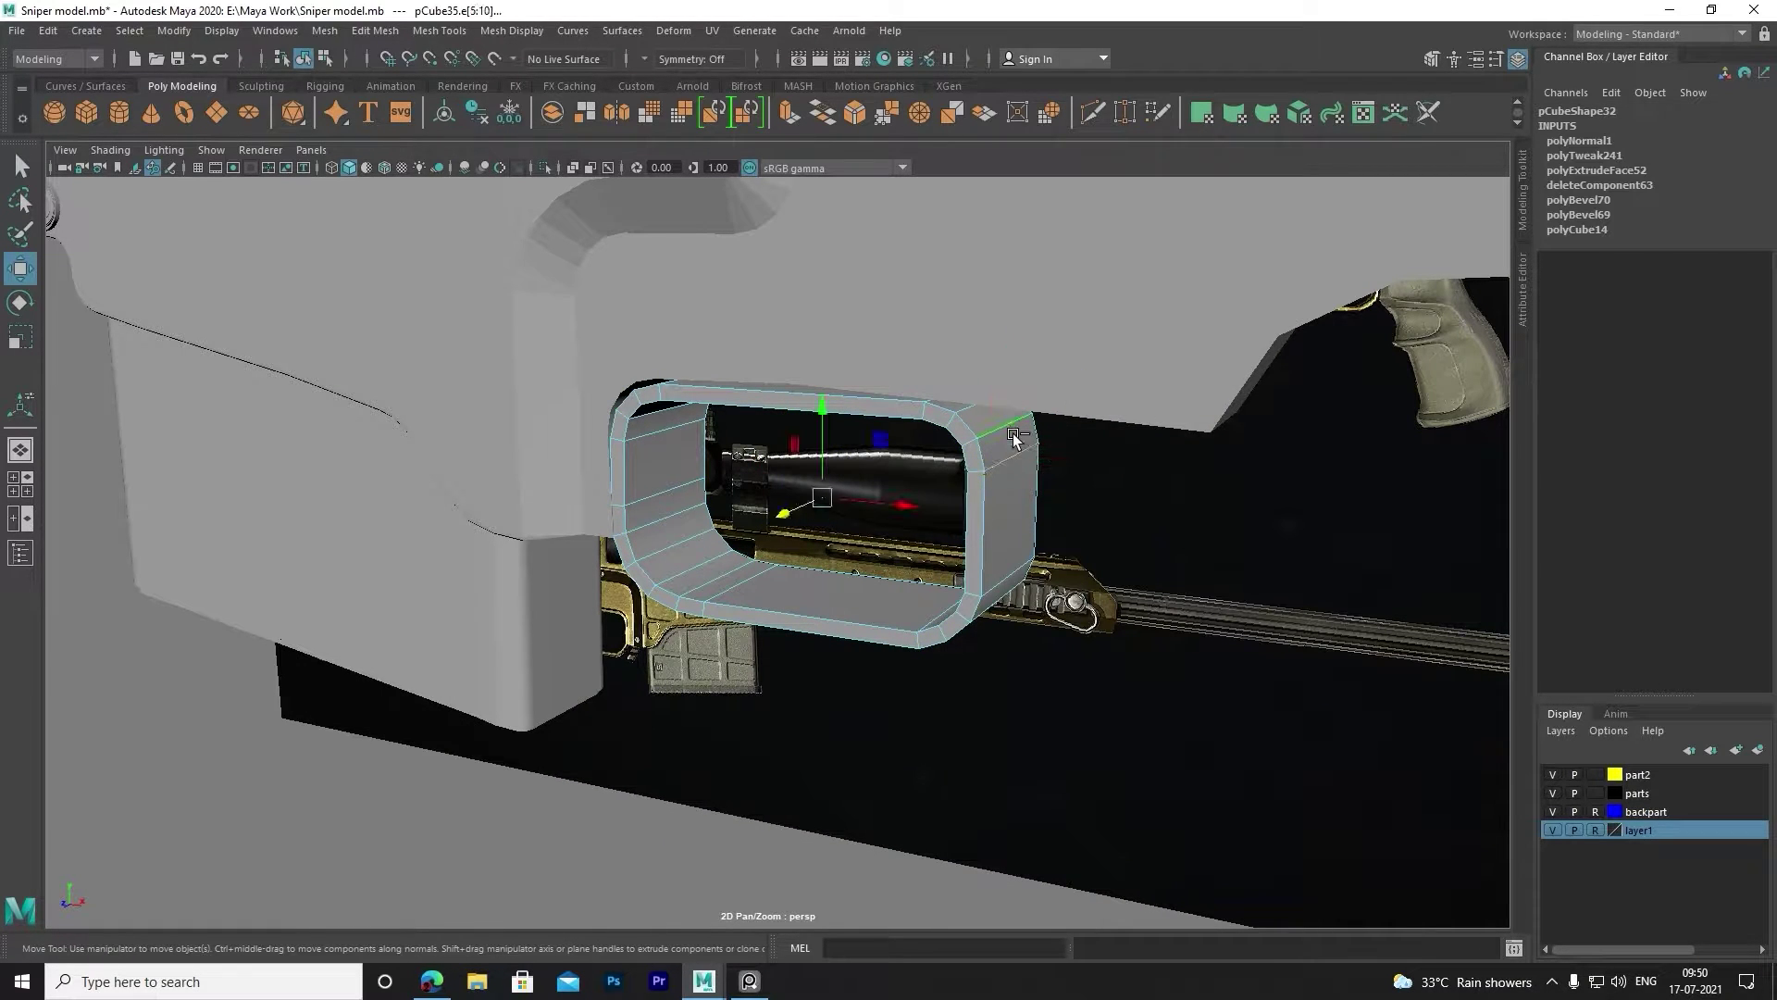
{"action": "left_click", "coordinate": [439, 30]}
{"action": "left_click", "coordinate": [479, 125]}
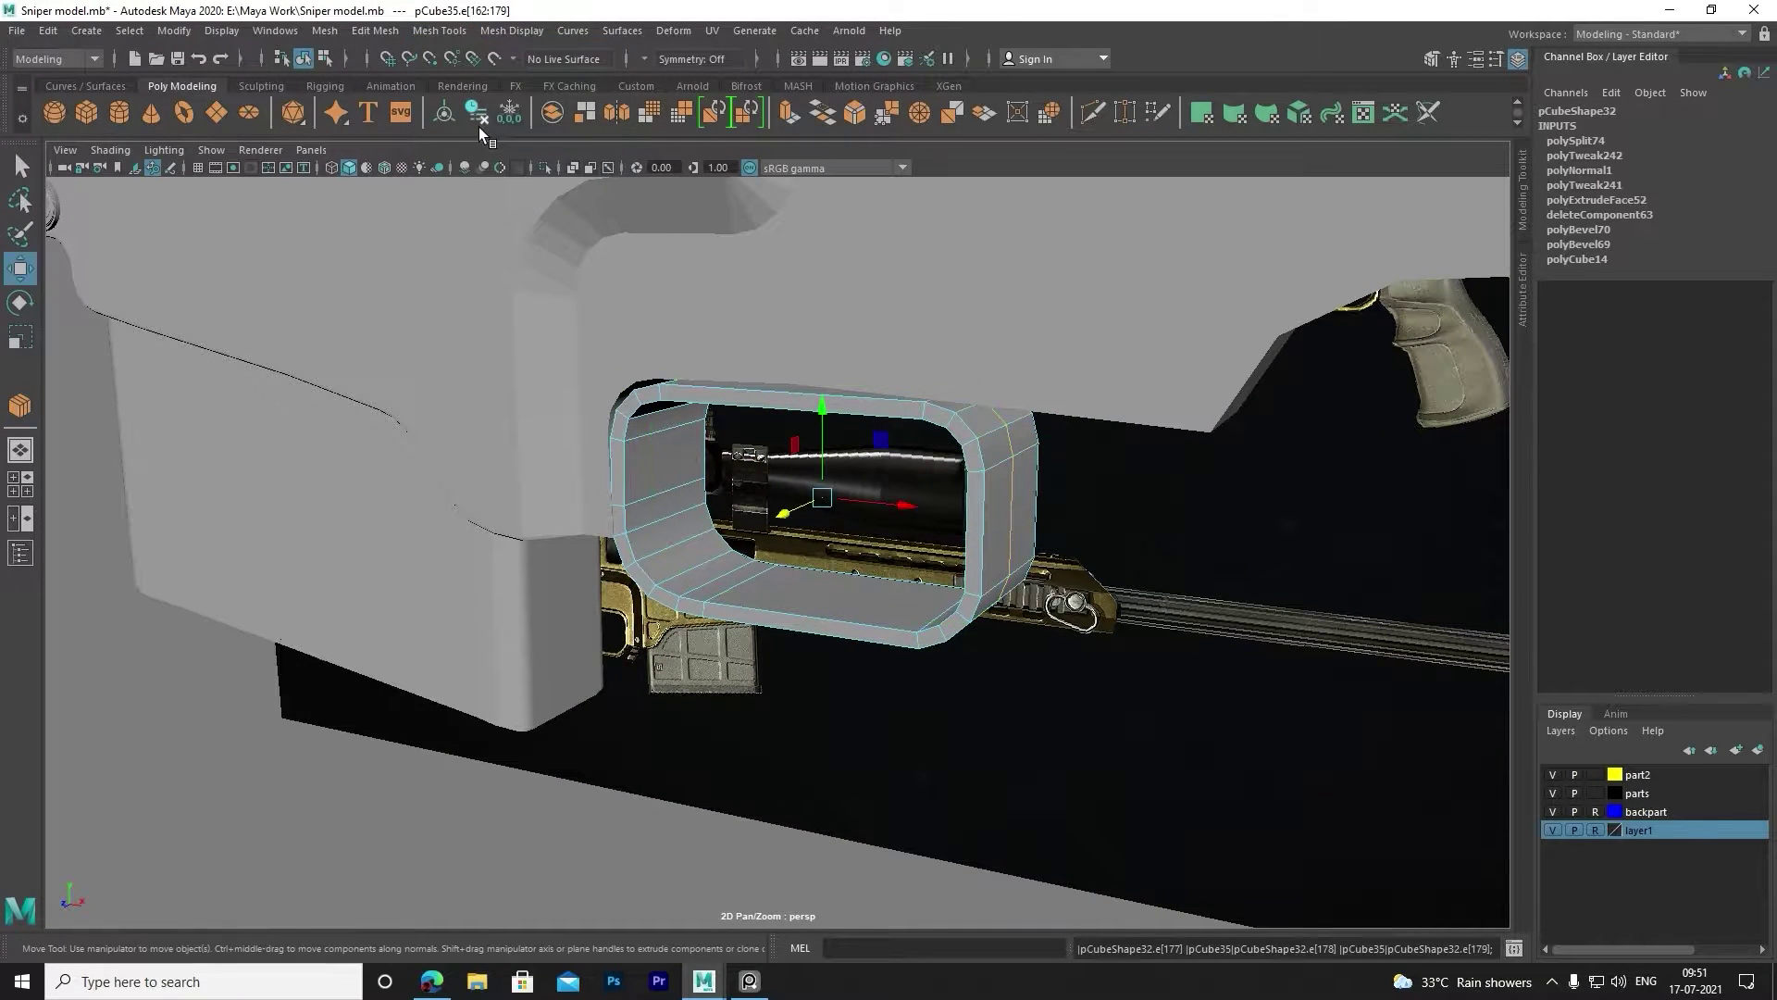
Compare the frame's new shape against the rifle reference photo.
{"action": "mouse_move", "coordinate": [801, 608]}
{"action": "left_mouse_down", "text": "alt"}
{"action": "mouse_move", "coordinate": [903, 588]}
{"action": "mouse_move", "coordinate": [851, 558]}
{"action": "left_mouse_up", "text": "alt"}
{"action": "left_click", "coordinate": [749, 982]}
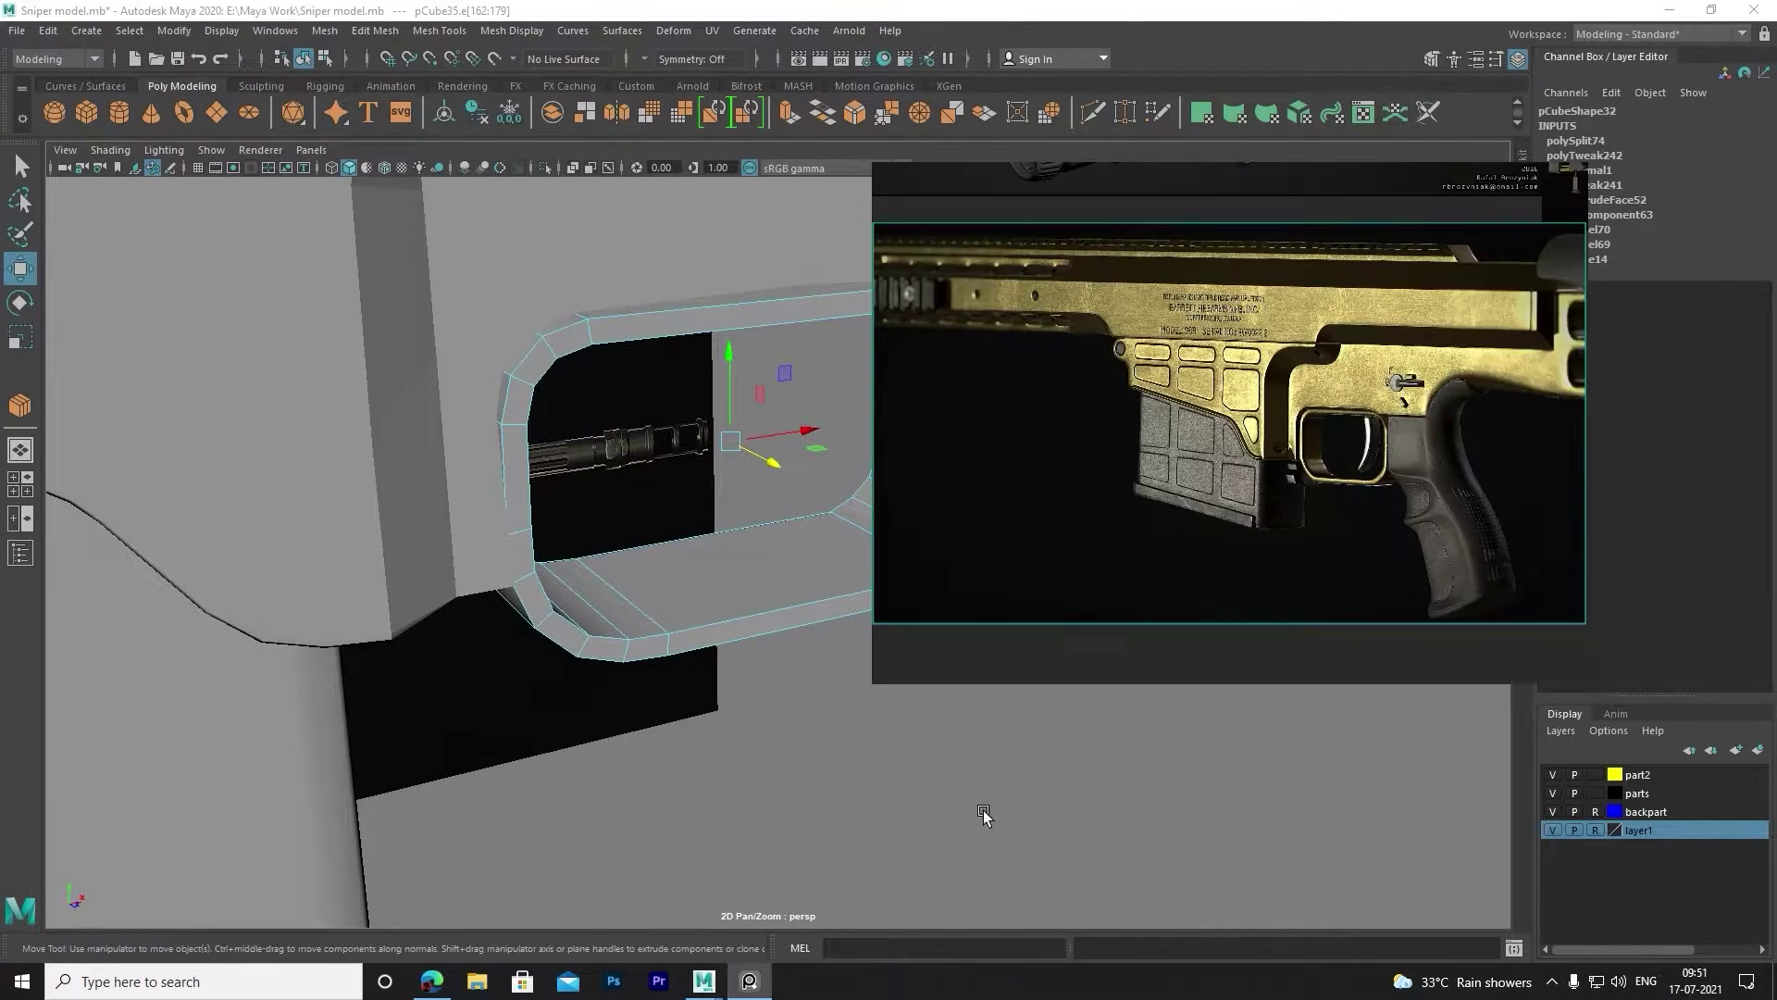
{"action": "scroll", "coordinate": [1275, 476], "scroll_direction": "up", "scroll_amount": 3}
{"action": "scroll", "coordinate": [1148, 483], "scroll_direction": "up", "scroll_amount": 2}
{"action": "left_click_drag", "start_coordinate": [815, 555], "coordinate": [486, 384], "text": "alt"}
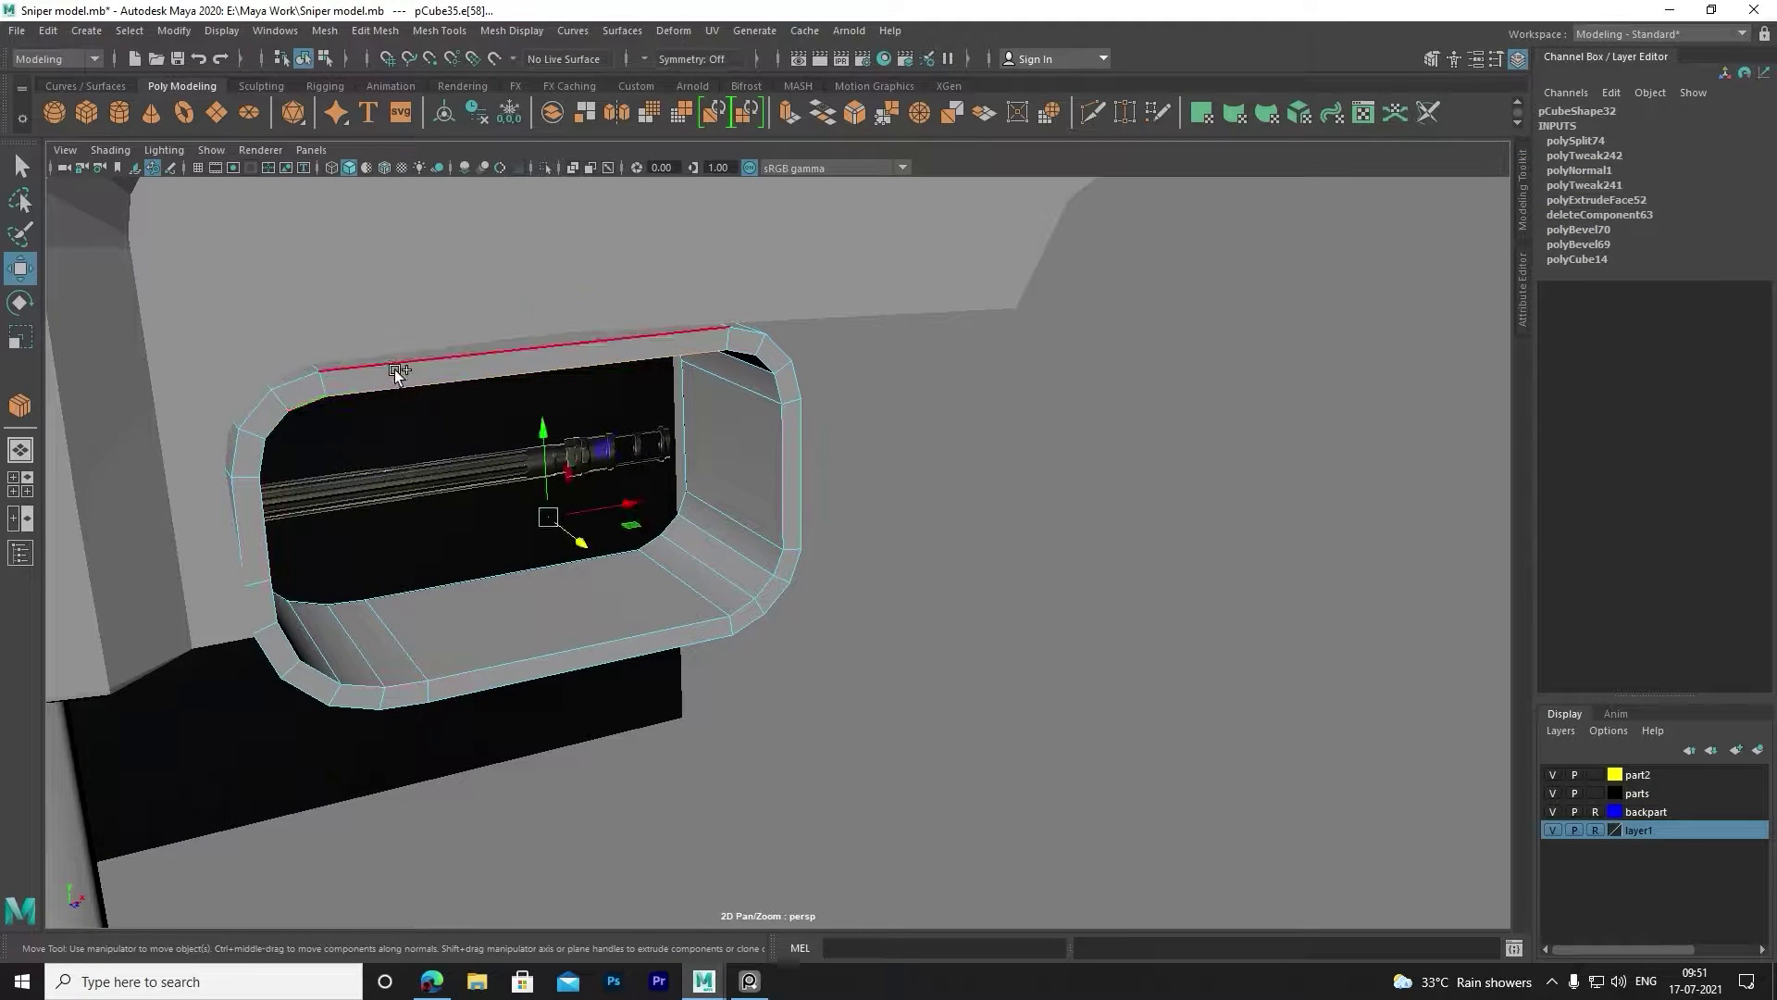
Apply polyBevel71 to the selected frame edges with Fraction 0.6 and 3 segments.
{"action": "left_click", "coordinate": [375, 31]}
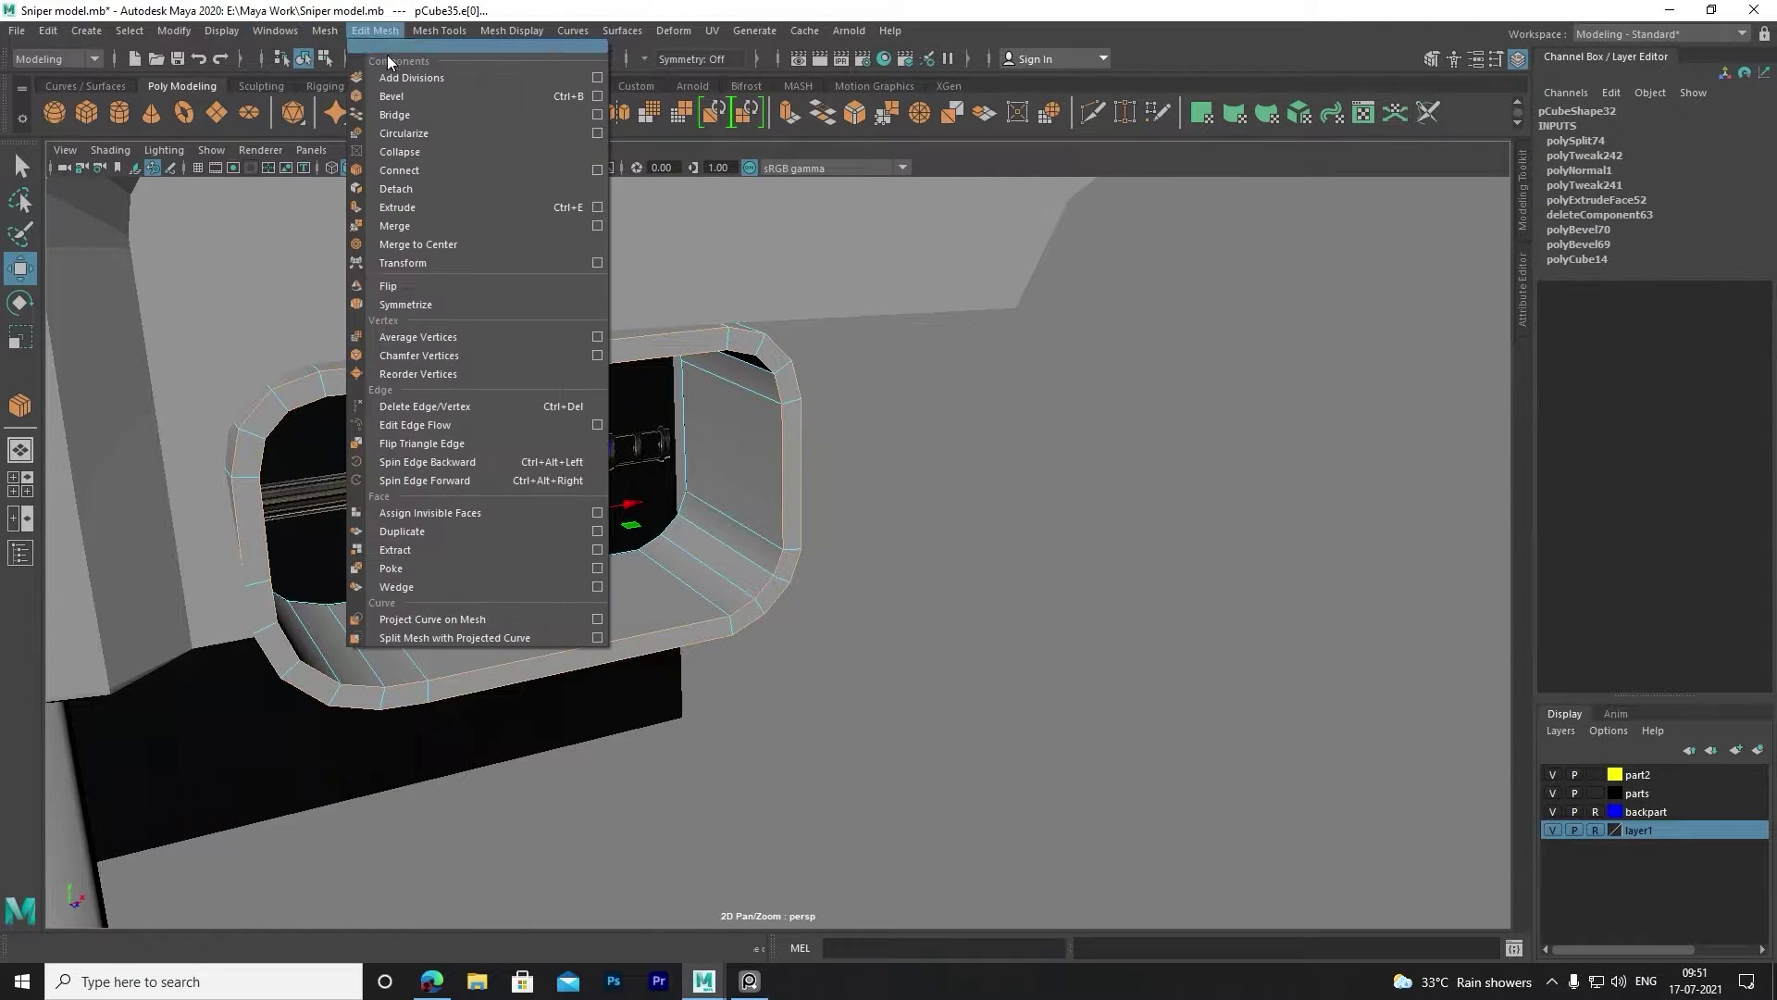
{"action": "left_click", "coordinate": [393, 85]}
{"action": "mouse_move", "coordinate": [563, 349]}
{"action": "right_mouse_down", "text": "alt"}
{"action": "mouse_move", "coordinate": [646, 484]}
{"action": "mouse_move", "coordinate": [907, 552]}
{"action": "right_mouse_up", "text": "alt"}
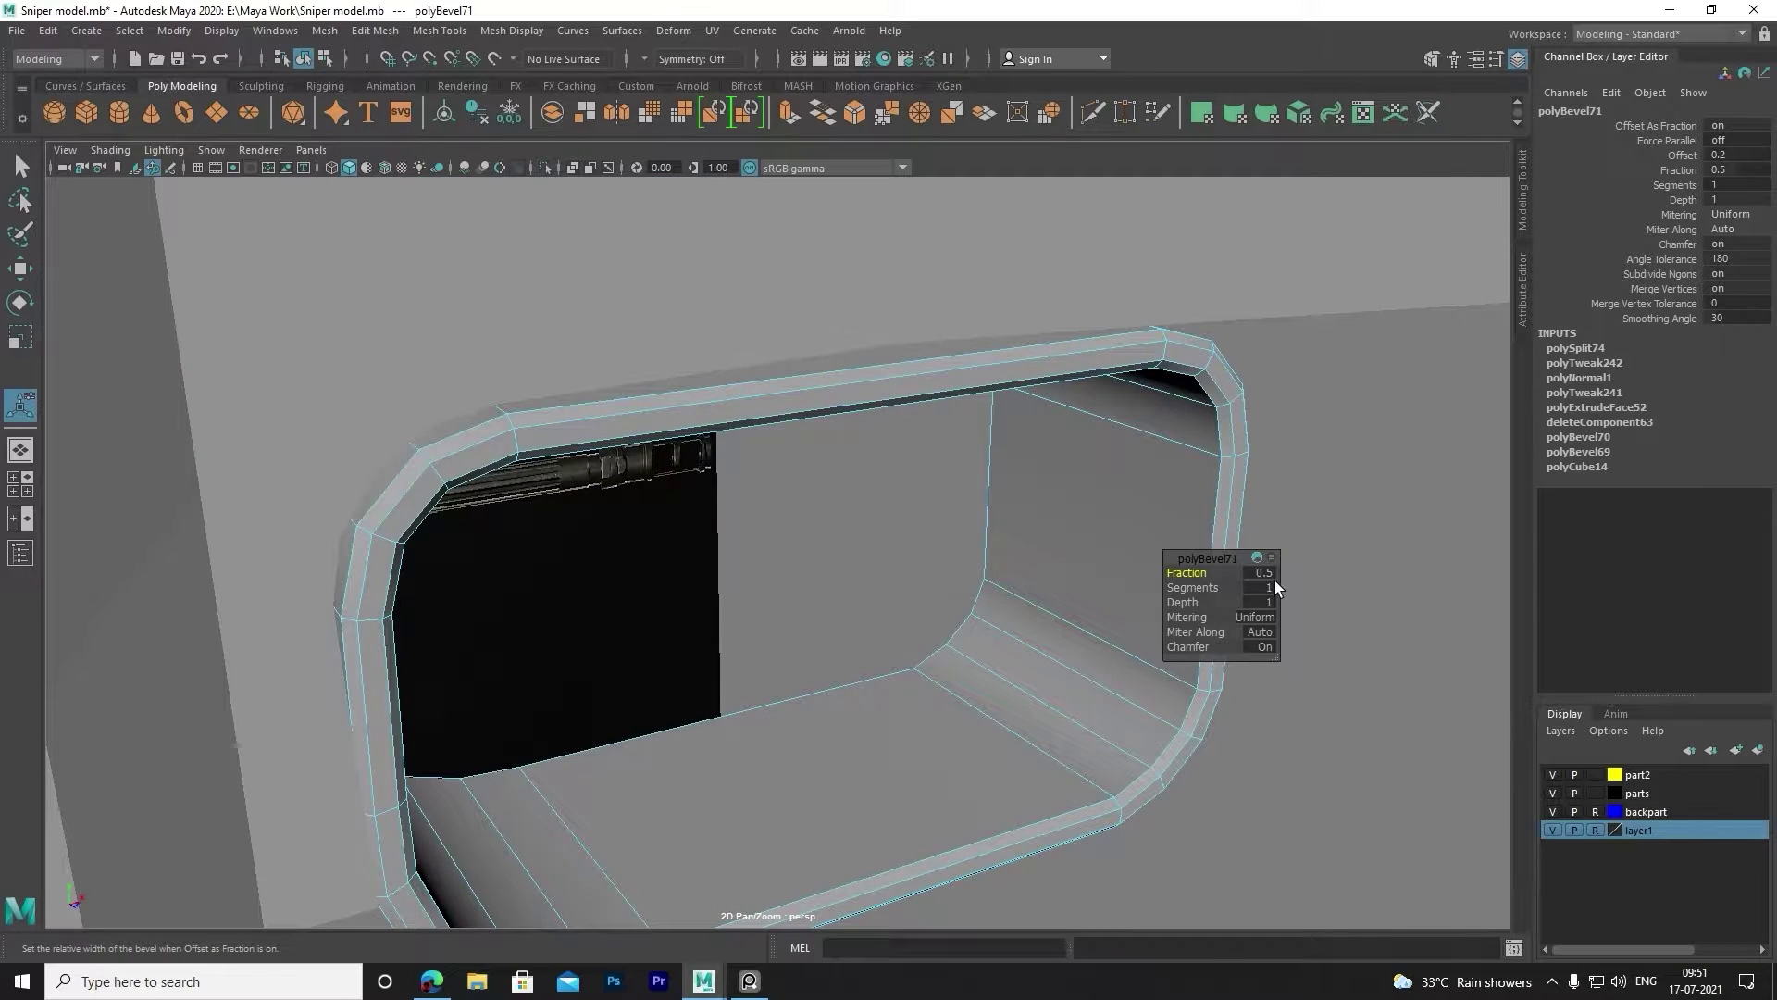
{"action": "type", "text": "0.6"}
{"action": "key", "text": "Return"}
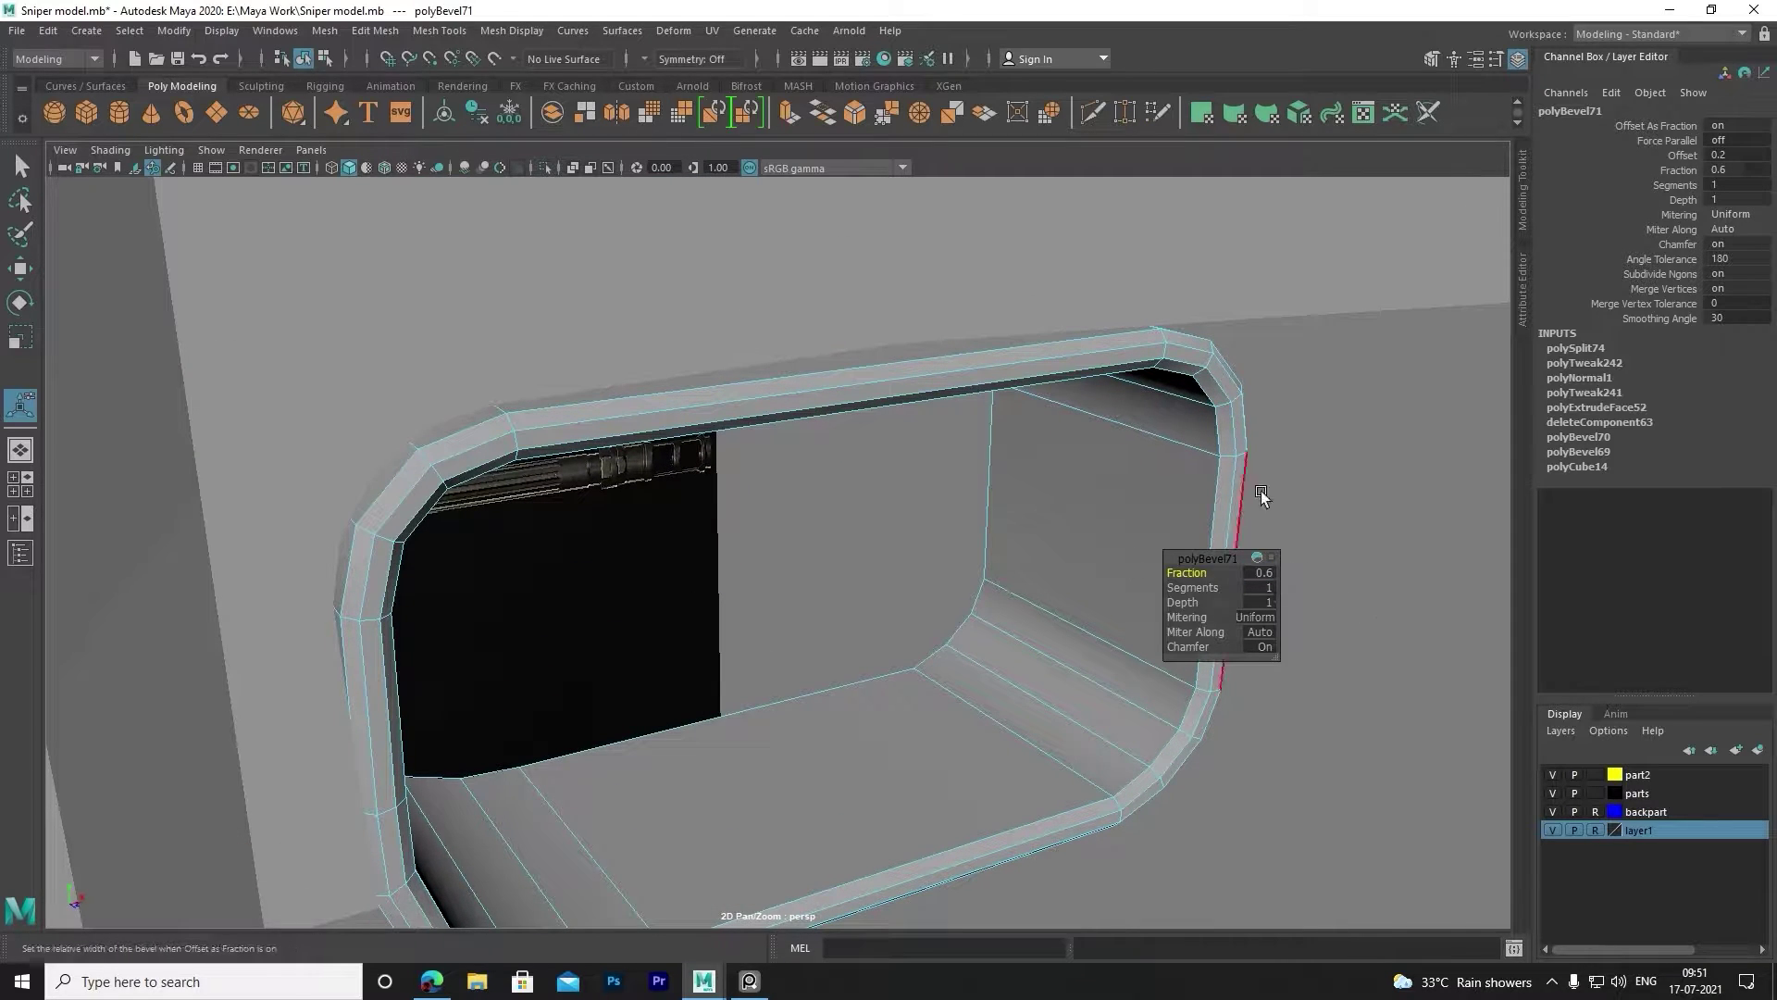
{"action": "left_click", "coordinate": [1252, 587]}
{"action": "type", "text": "3"}
{"action": "key", "text": "Return"}
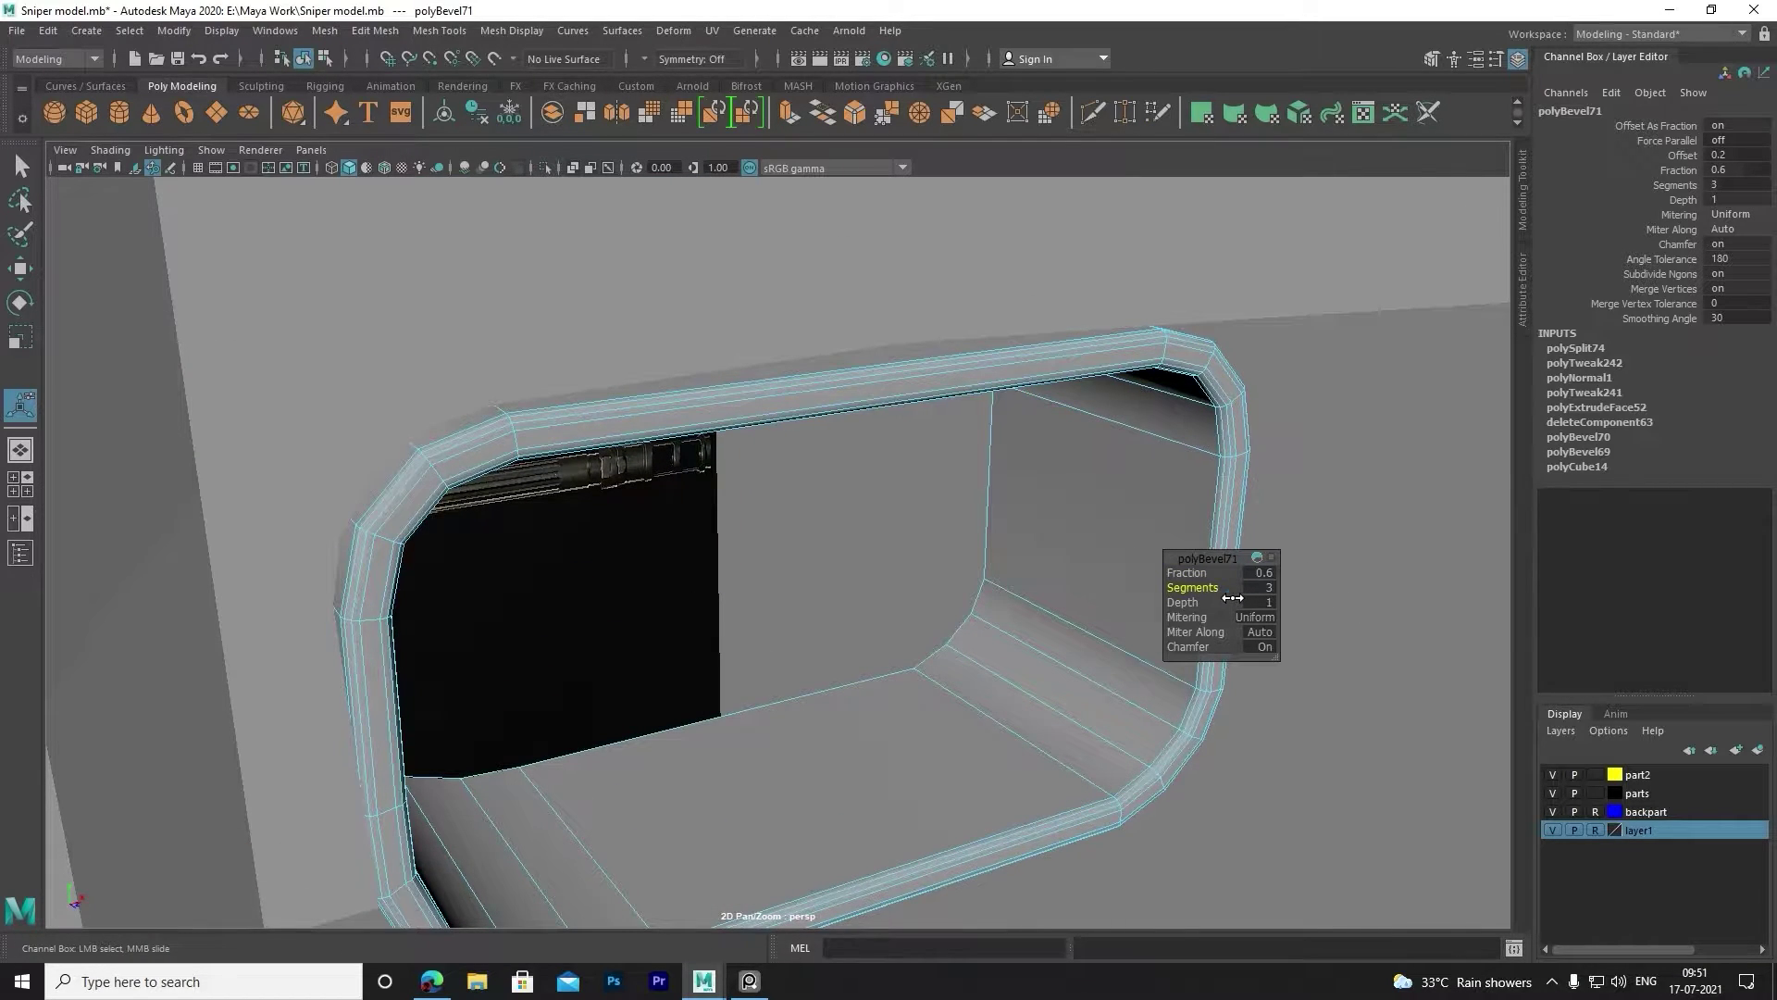
Orbit around to inspect the rounded rim, then reselect the frame.
{"action": "left_click_drag", "start_coordinate": [1203, 648], "coordinate": [1143, 689], "text": "alt"}
{"action": "left_click", "coordinate": [1037, 607]}
{"action": "left_click_drag", "start_coordinate": [1036, 611], "coordinate": [1204, 648], "text": "alt"}
{"action": "mouse_move", "coordinate": [927, 560]}
{"action": "left_mouse_down", "text": "alt"}
{"action": "mouse_move", "coordinate": [897, 511]}
{"action": "mouse_move", "coordinate": [809, 556]}
{"action": "mouse_move", "coordinate": [746, 527]}
{"action": "left_mouse_up", "text": "alt"}
{"action": "left_click", "coordinate": [820, 367]}
{"action": "right_click_drag", "start_coordinate": [984, 468], "coordinate": [1074, 347]}
Switch the frame to edge mode and pick an edge on its inner bottom.
{"action": "left_click", "coordinate": [1041, 808]}
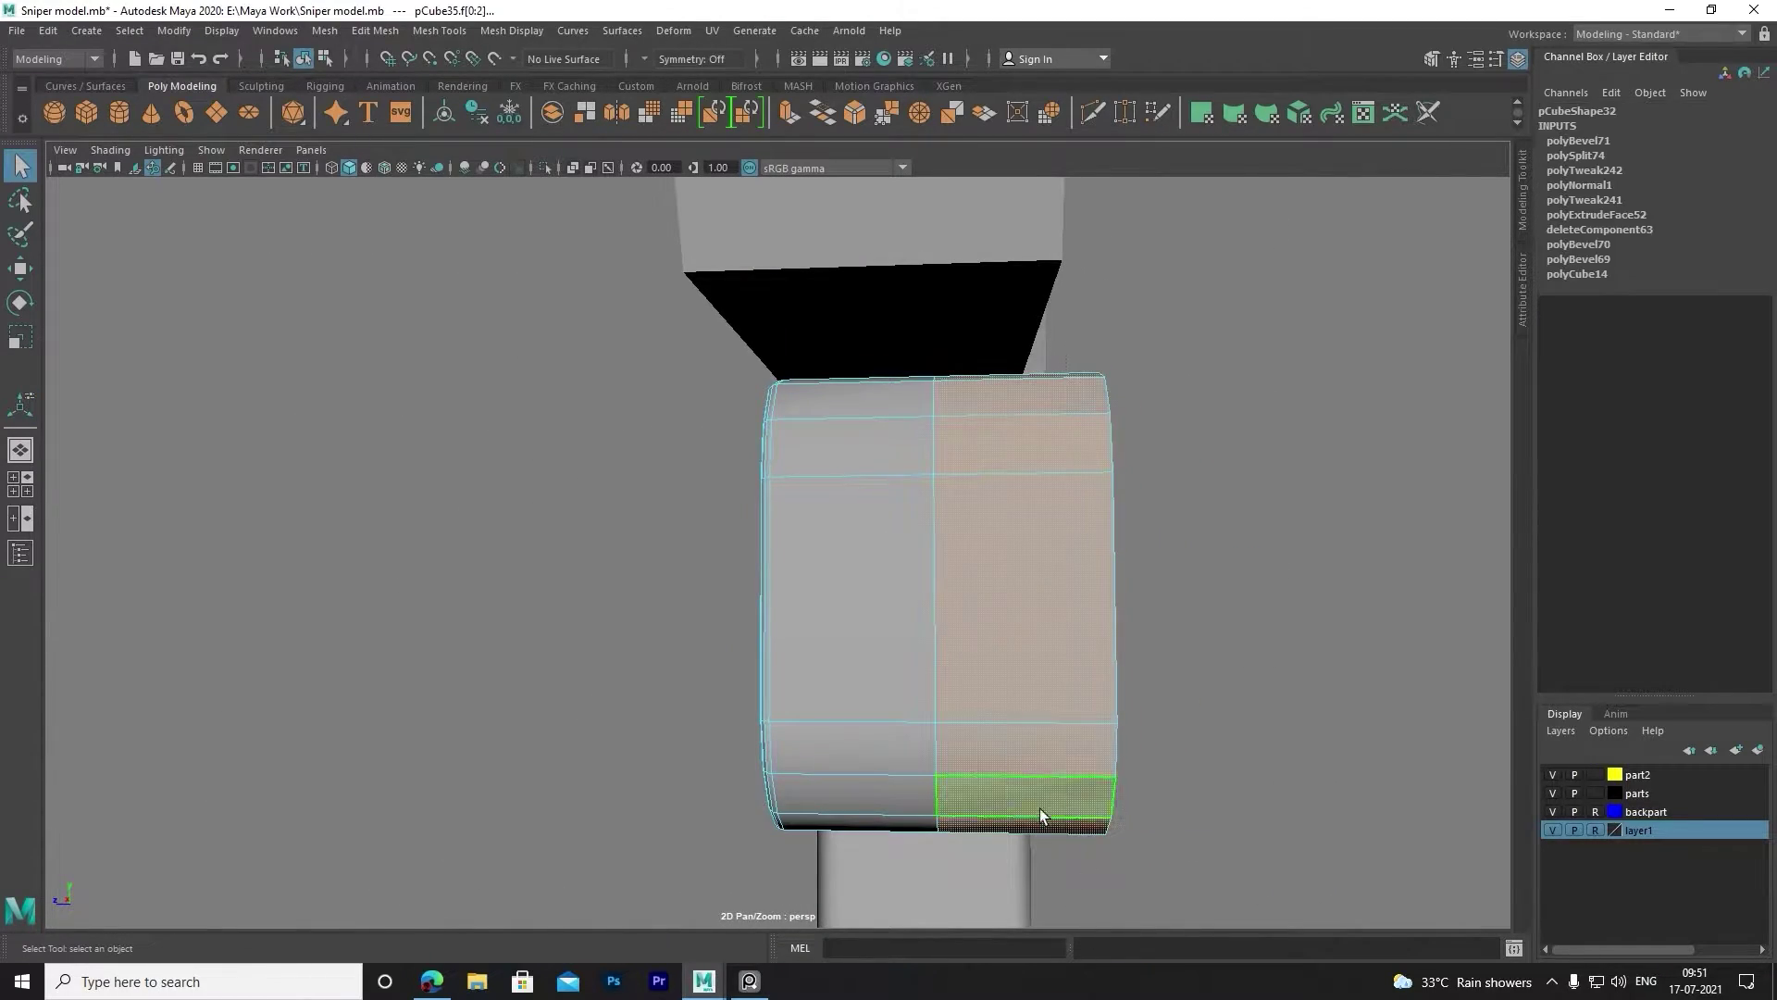
{"action": "left_click_drag", "start_coordinate": [1041, 807], "coordinate": [1049, 687], "text": "alt"}
{"action": "key", "text": "space"}
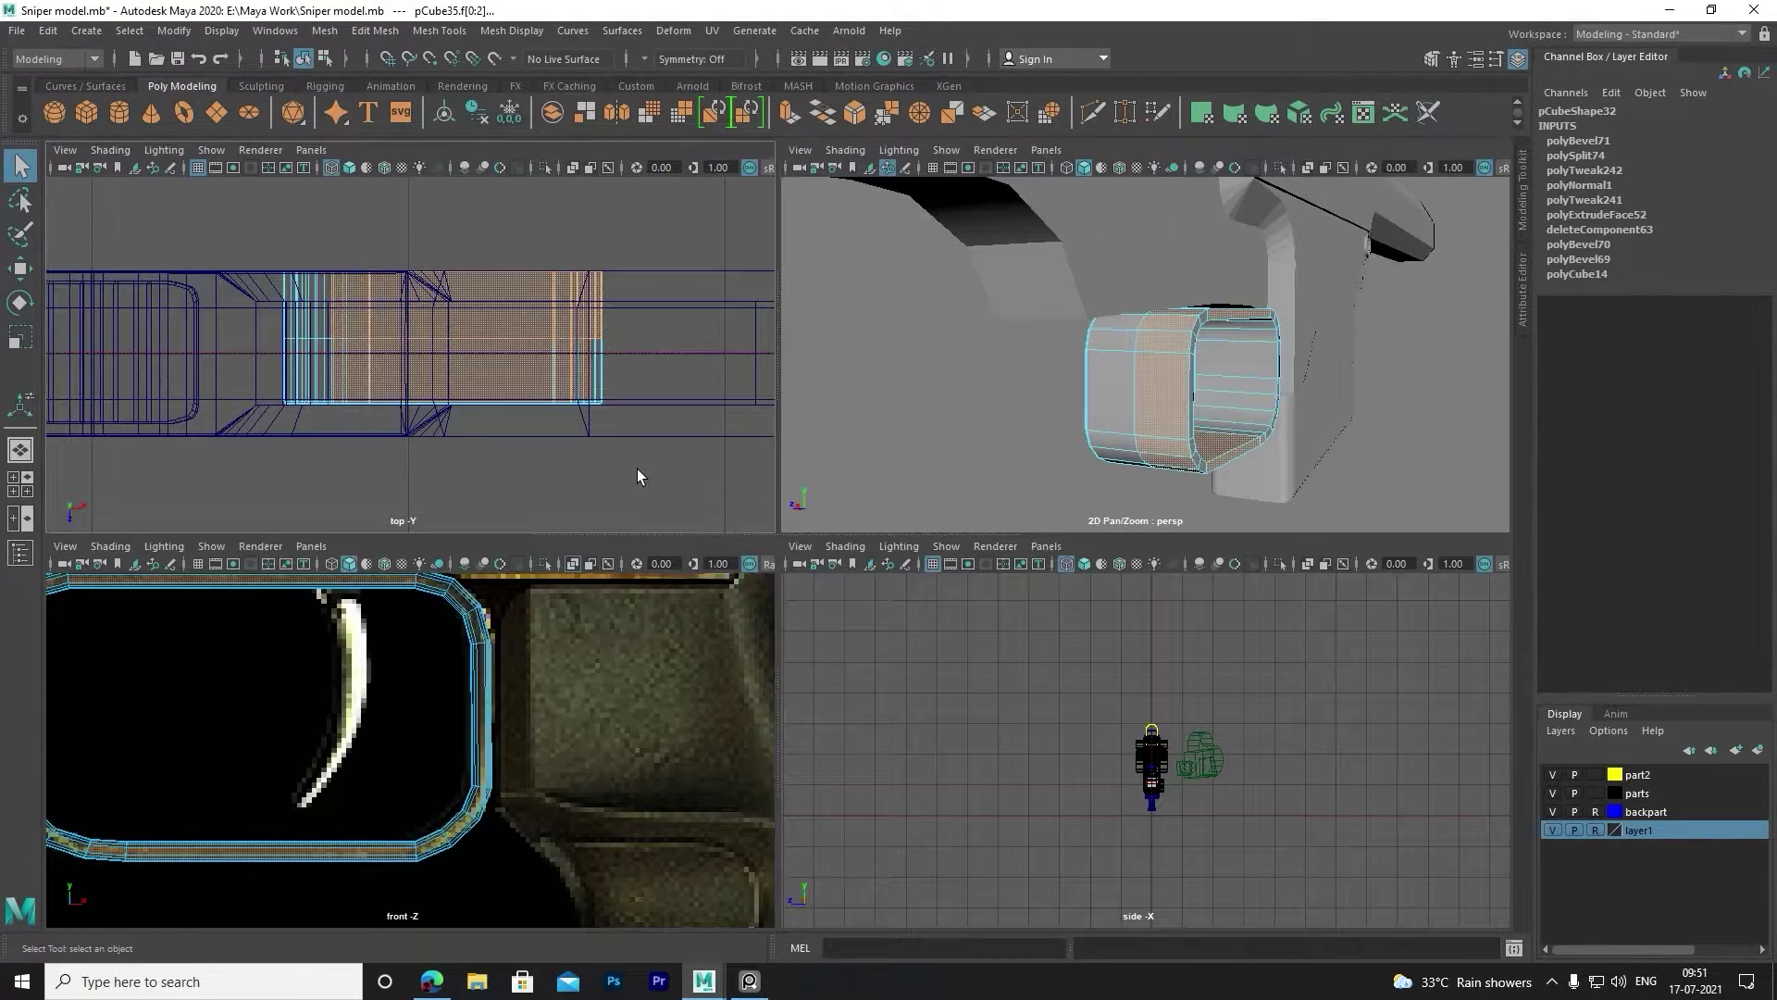
{"action": "key", "text": "space"}
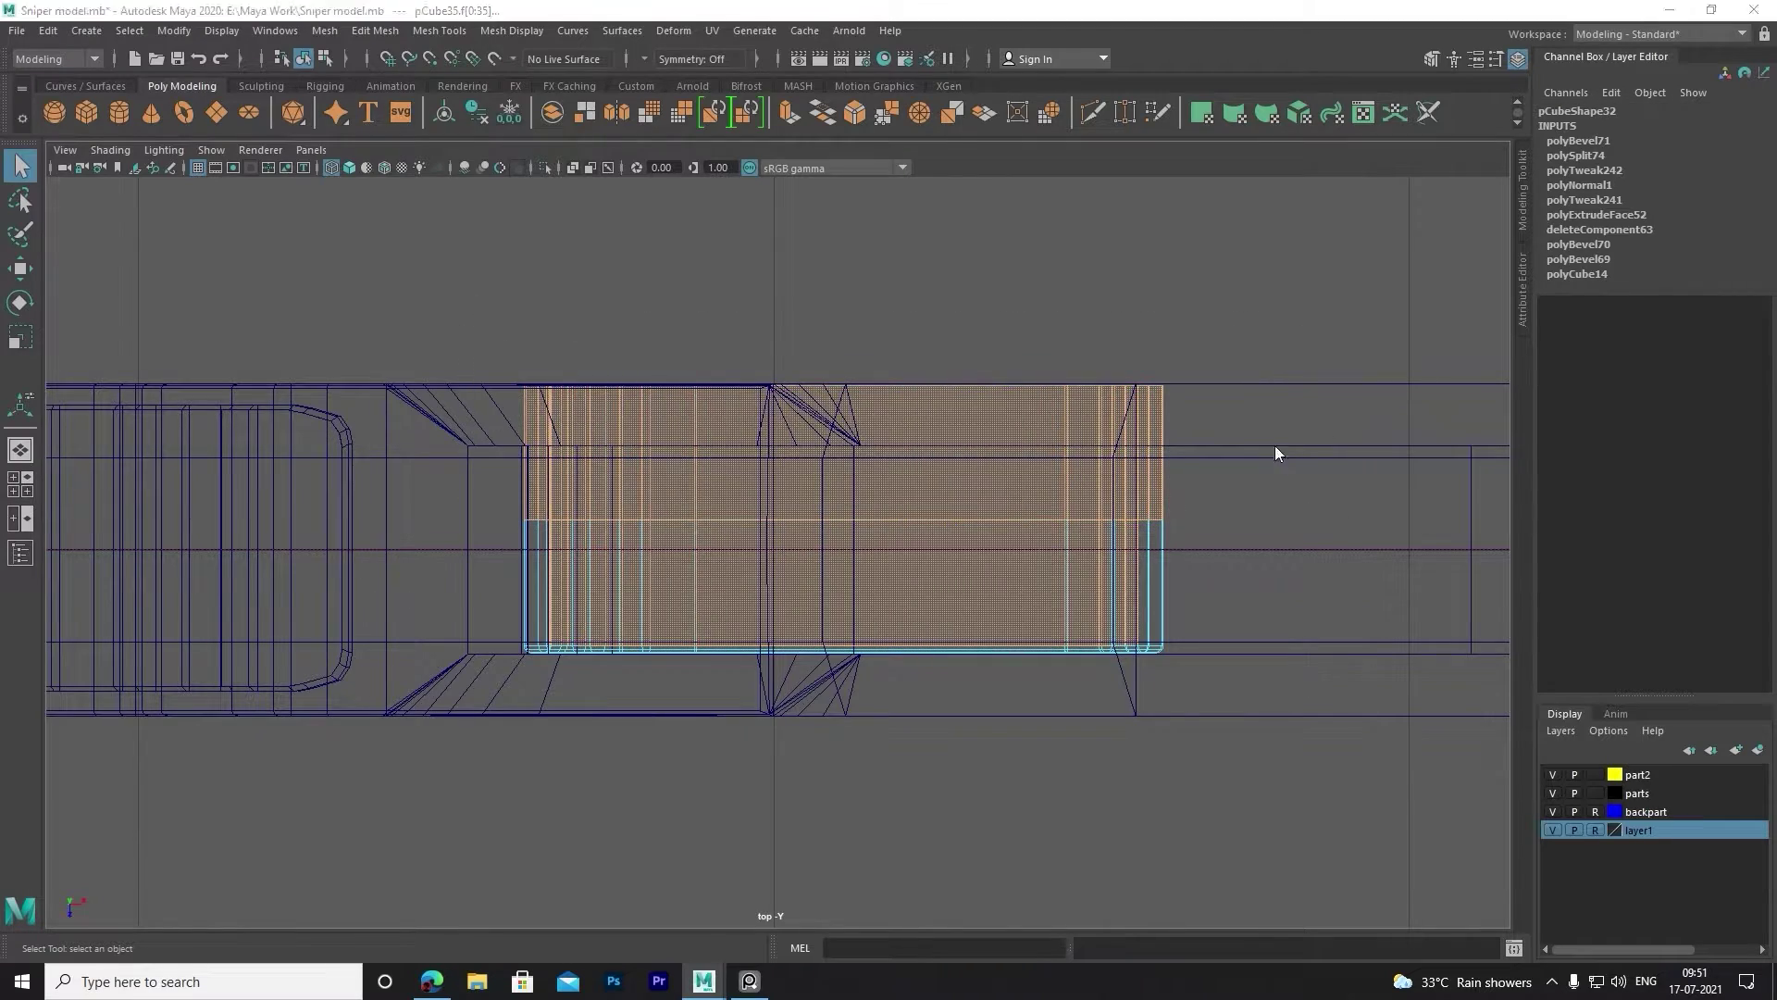
{"action": "key", "text": "space"}
{"action": "key", "text": "space"}
{"action": "left_click_drag", "start_coordinate": [1163, 457], "coordinate": [1063, 476], "text": "alt"}
{"action": "scroll", "coordinate": [1062, 559], "scroll_direction": "up", "scroll_amount": 3}
{"action": "mouse_move", "coordinate": [1062, 561]}
{"action": "left_mouse_down", "text": "alt"}
{"action": "mouse_move", "coordinate": [876, 670]}
{"action": "mouse_move", "coordinate": [1012, 681]}
{"action": "left_mouse_up", "text": "alt"}
{"action": "left_click", "coordinate": [875, 670]}
{"action": "right_click", "coordinate": [1013, 681]}
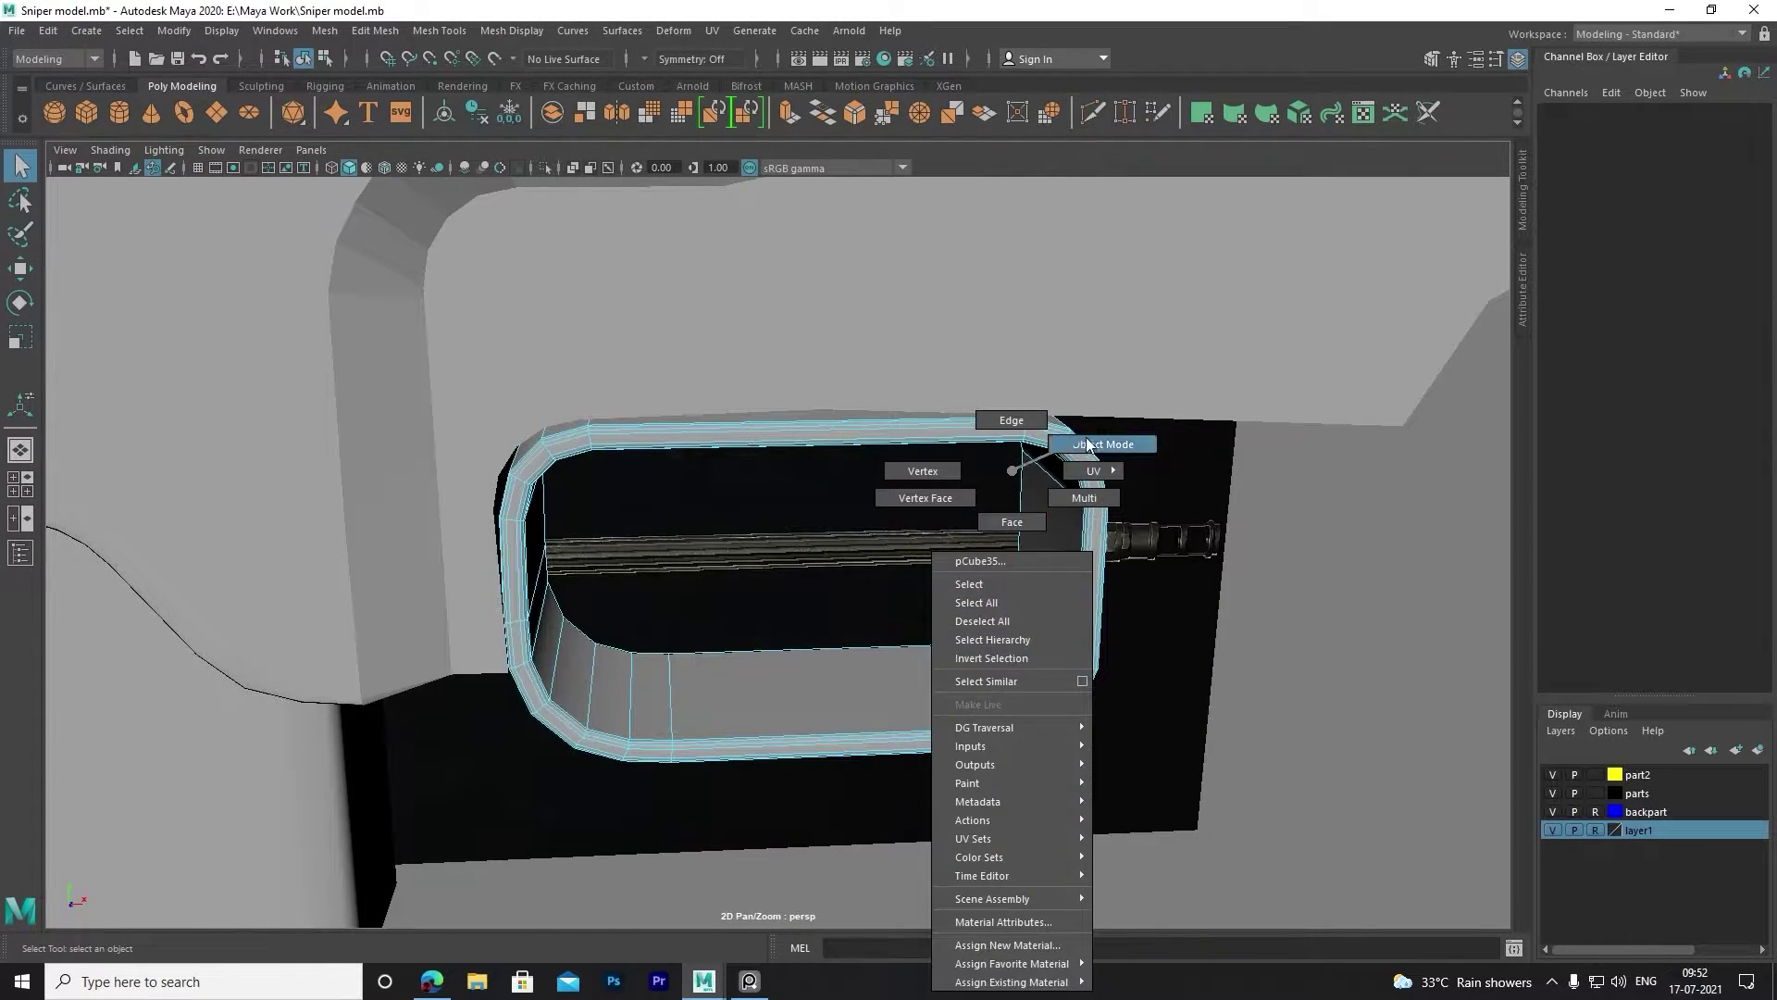
{"action": "left_click", "coordinate": [1012, 420]}
{"action": "left_click", "coordinate": [1012, 687]}
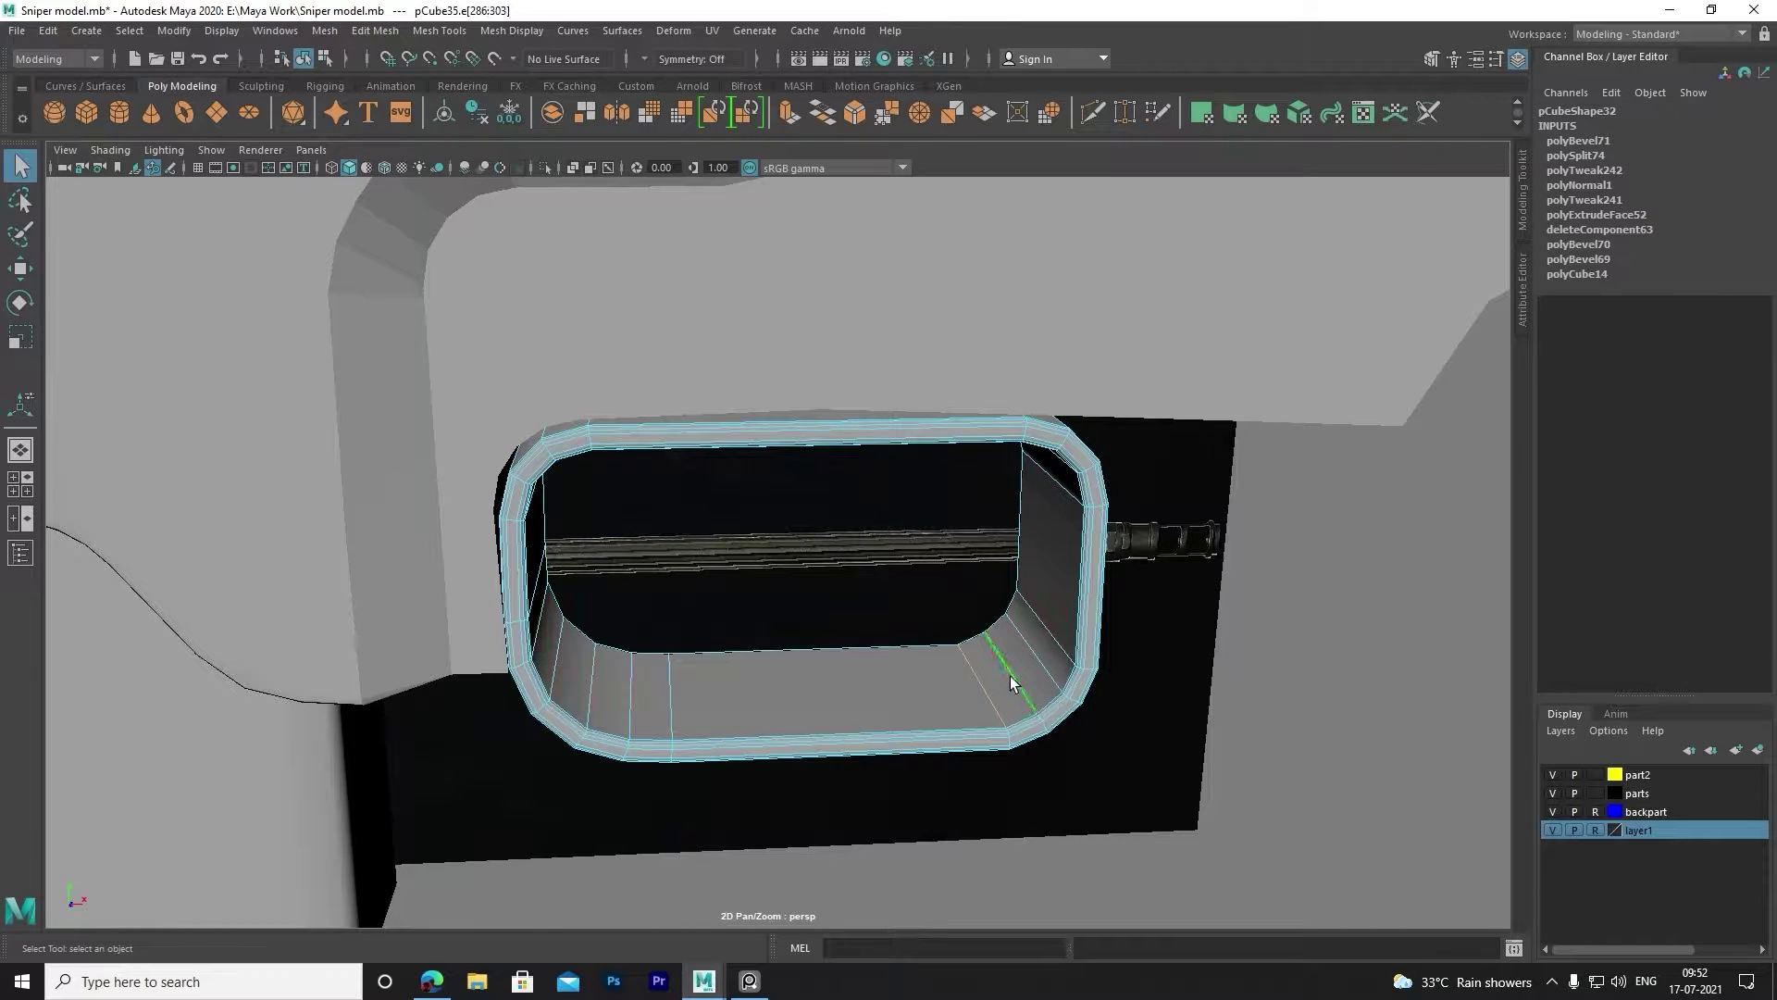
Insert another edge loop across the frame, creating polySplit75.
{"action": "left_click", "coordinate": [398, 34]}
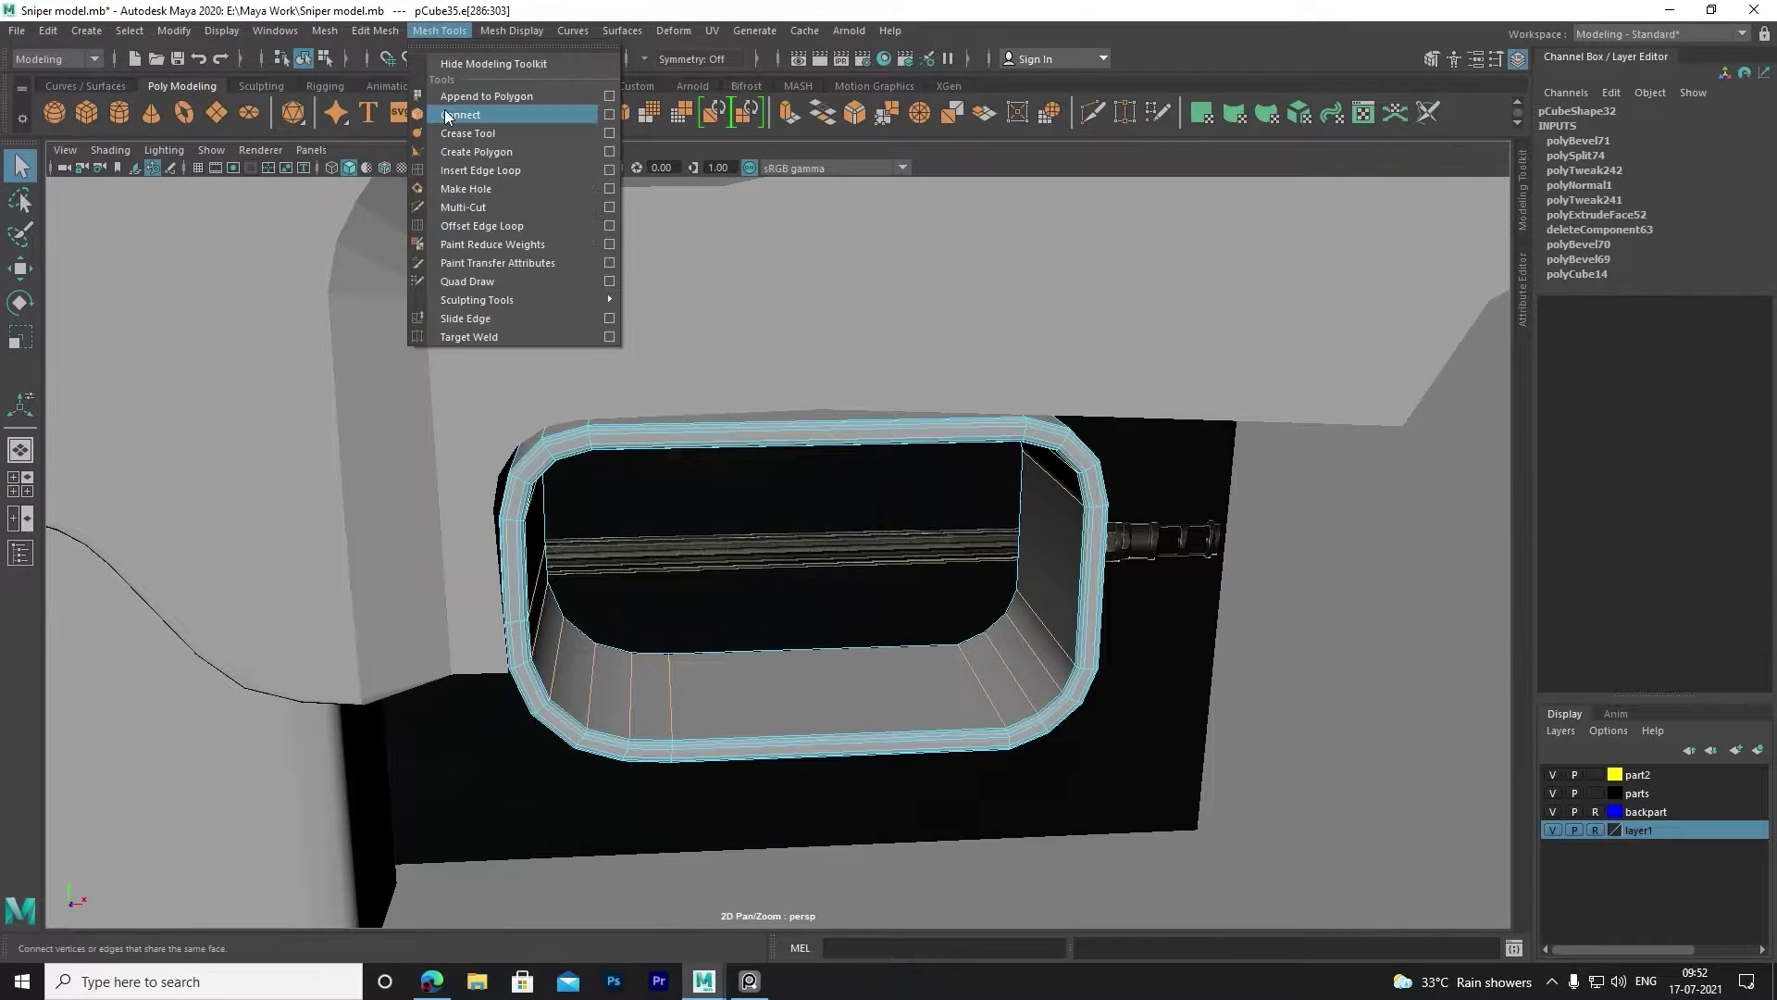
{"action": "left_click", "coordinate": [435, 152]}
{"action": "left_click", "coordinate": [1073, 530]}
{"action": "key", "text": "f"}
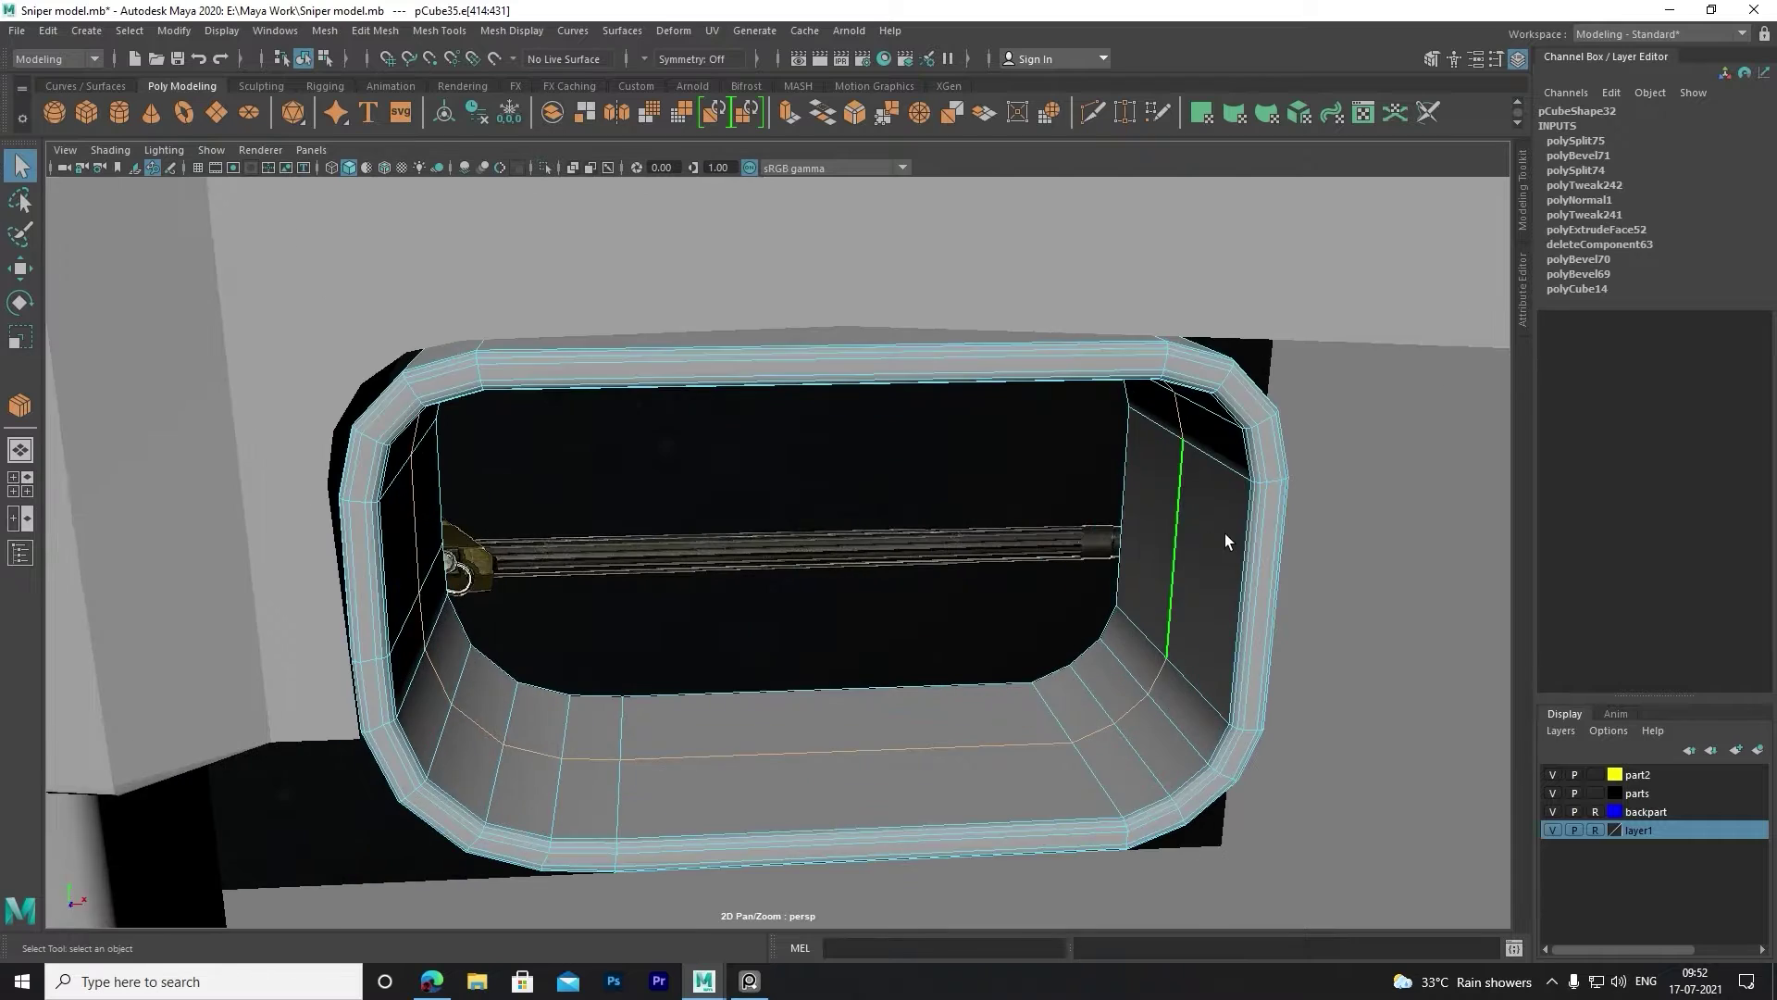
{"action": "left_click_drag", "start_coordinate": [1224, 533], "coordinate": [1039, 524], "text": "alt"}
Scale the centre vertex row to 0 in Z, then reselect the whole frame.
{"action": "key", "text": "space"}
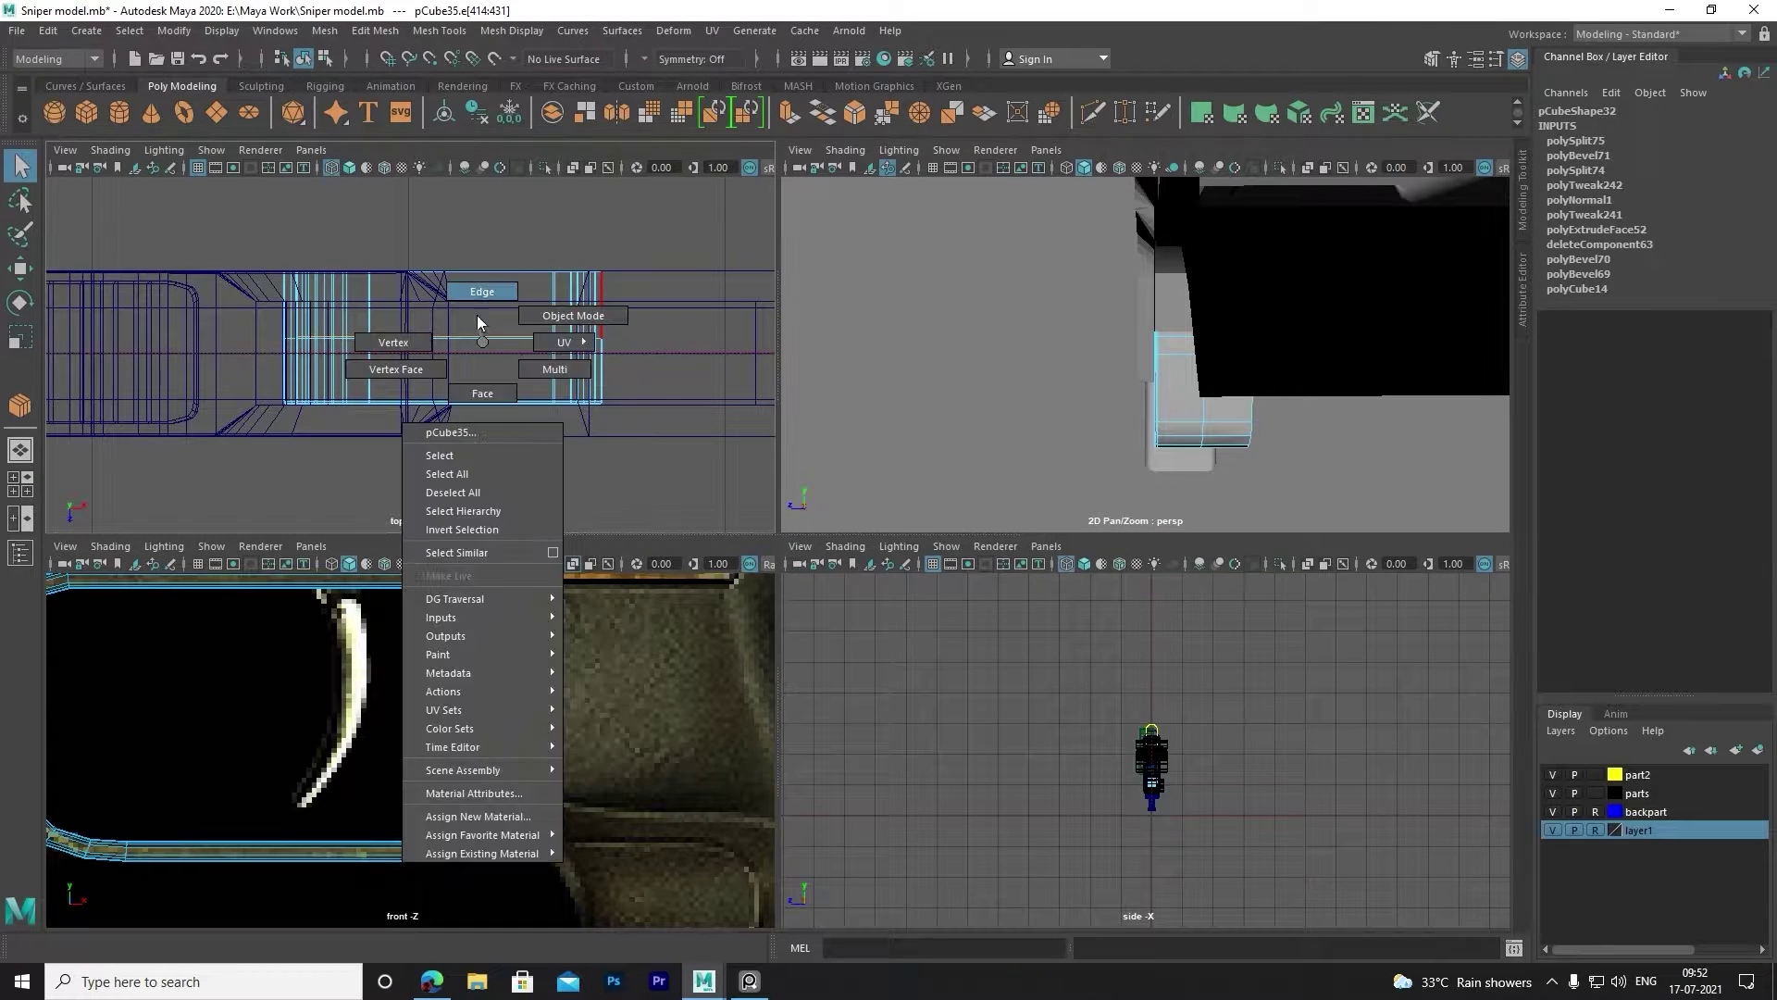
{"action": "right_click_drag", "start_coordinate": [476, 314], "coordinate": [491, 290]}
{"action": "scroll", "coordinate": [430, 342], "scroll_direction": "down", "scroll_amount": 5}
{"action": "scroll", "coordinate": [354, 342], "scroll_direction": "down", "scroll_amount": 2}
{"action": "scroll", "coordinate": [370, 348], "scroll_direction": "up", "scroll_amount": 3}
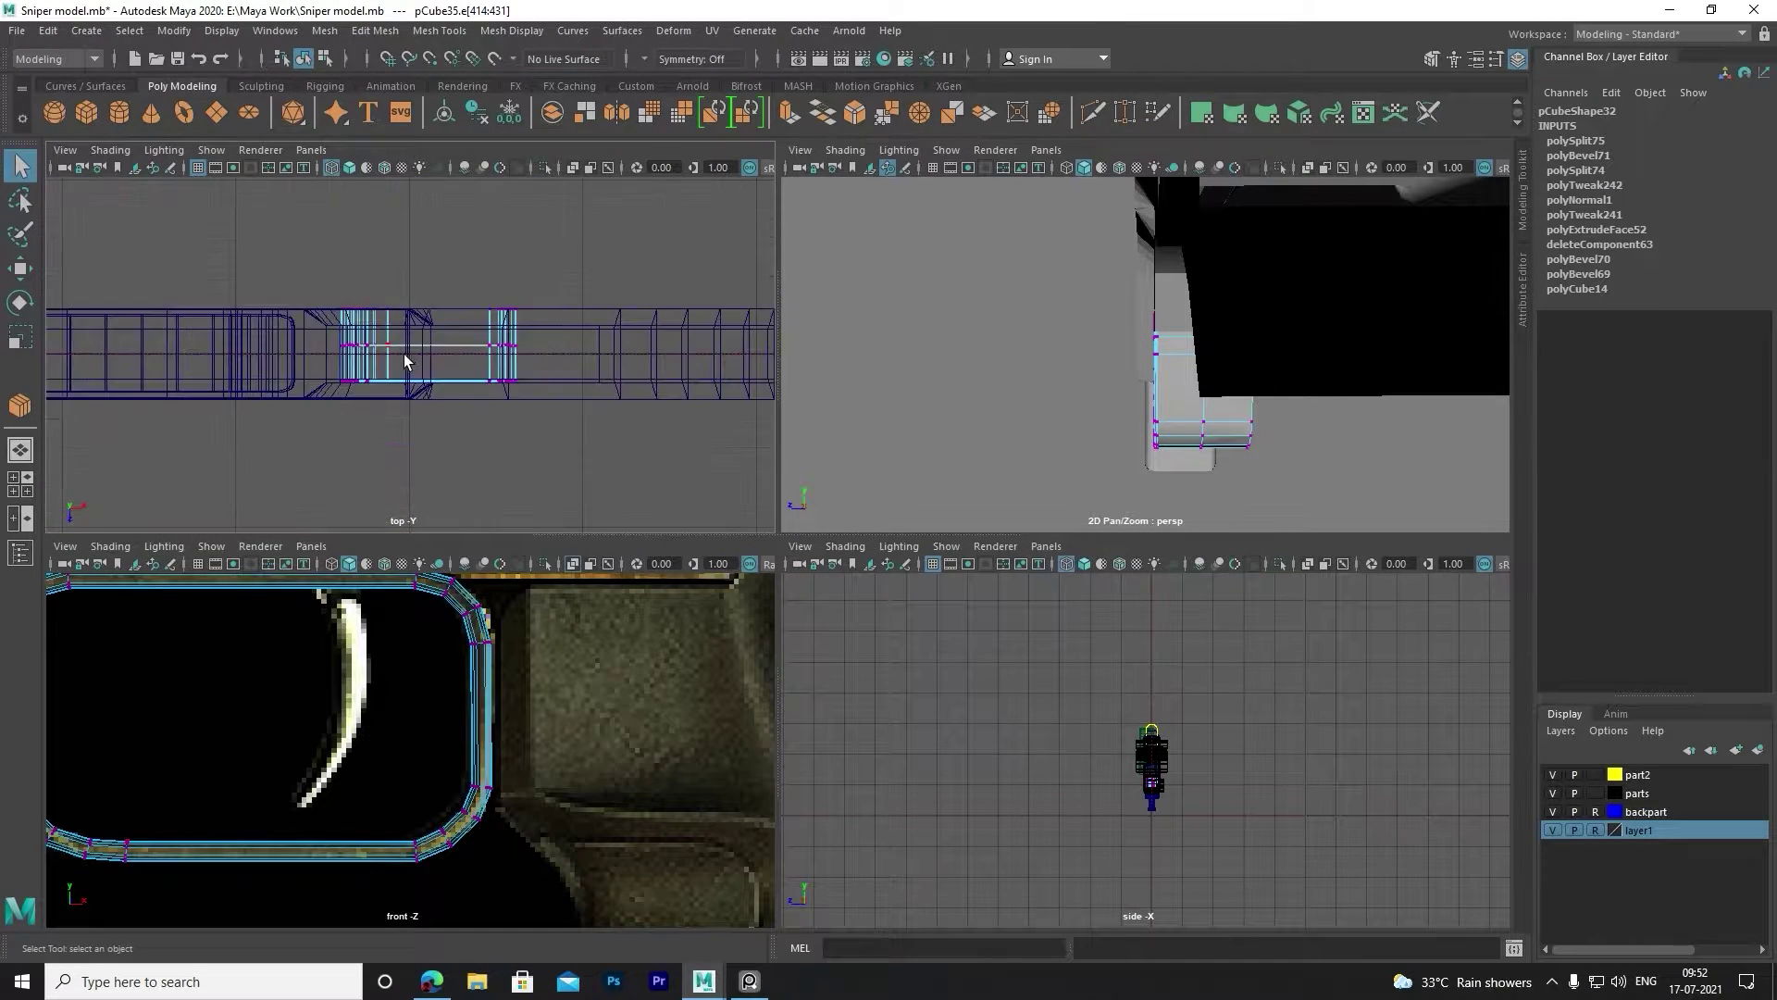
{"action": "scroll", "coordinate": [405, 360], "scroll_direction": "up", "scroll_amount": 3}
{"action": "key", "text": "F9"}
{"action": "key", "text": "r"}
{"action": "left_click_drag", "start_coordinate": [469, 345], "coordinate": [471, 251]}
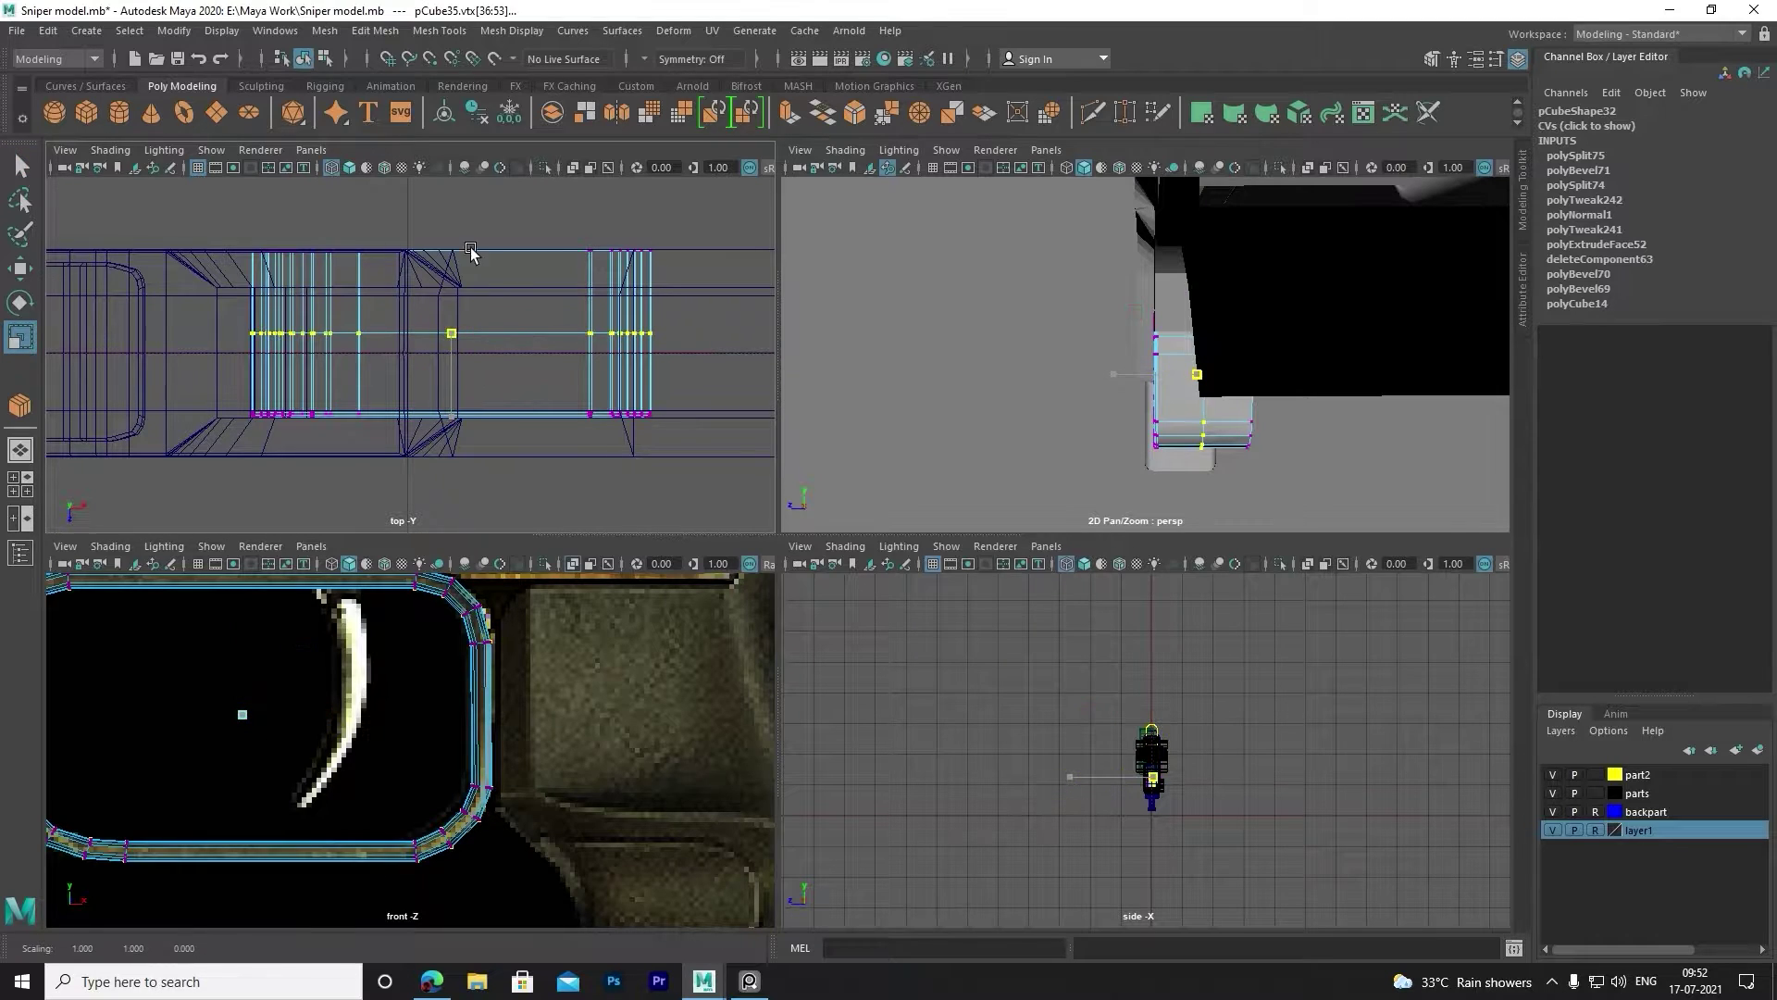
{"action": "right_click_drag", "start_coordinate": [610, 314], "coordinate": [559, 286]}
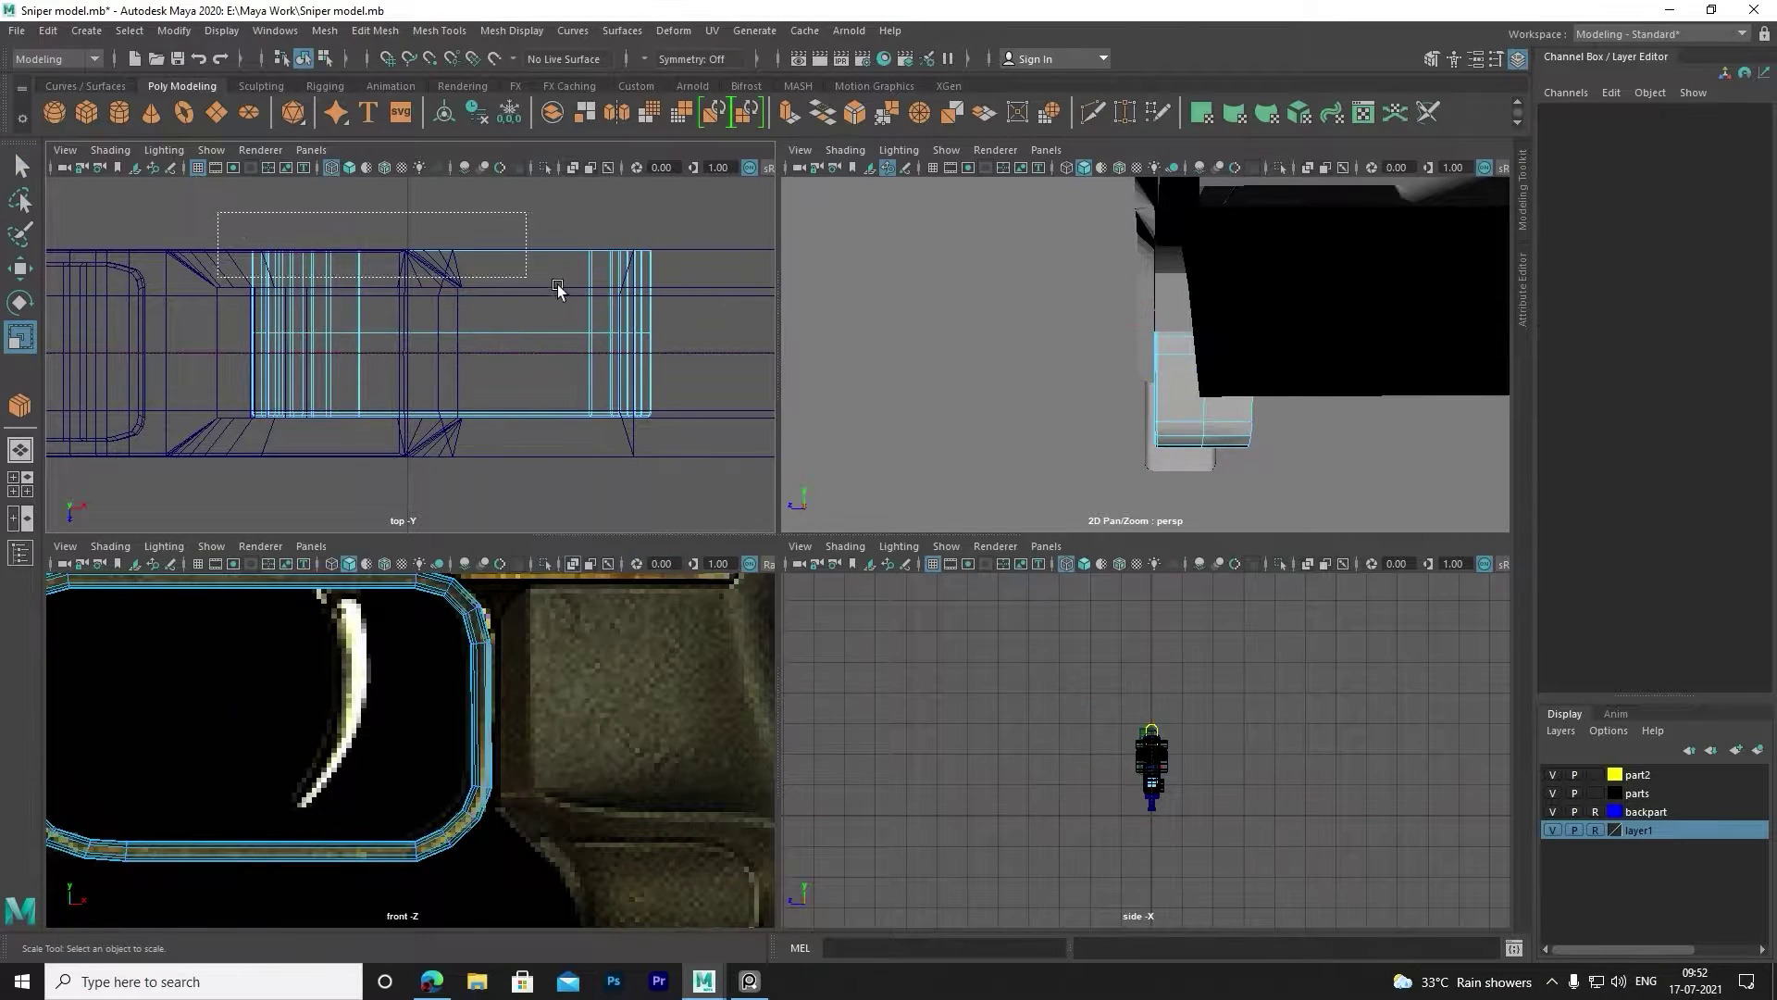
{"action": "left_click", "coordinate": [1298, 420]}
{"action": "right_click_drag", "start_coordinate": [586, 398], "coordinate": [469, 280]}
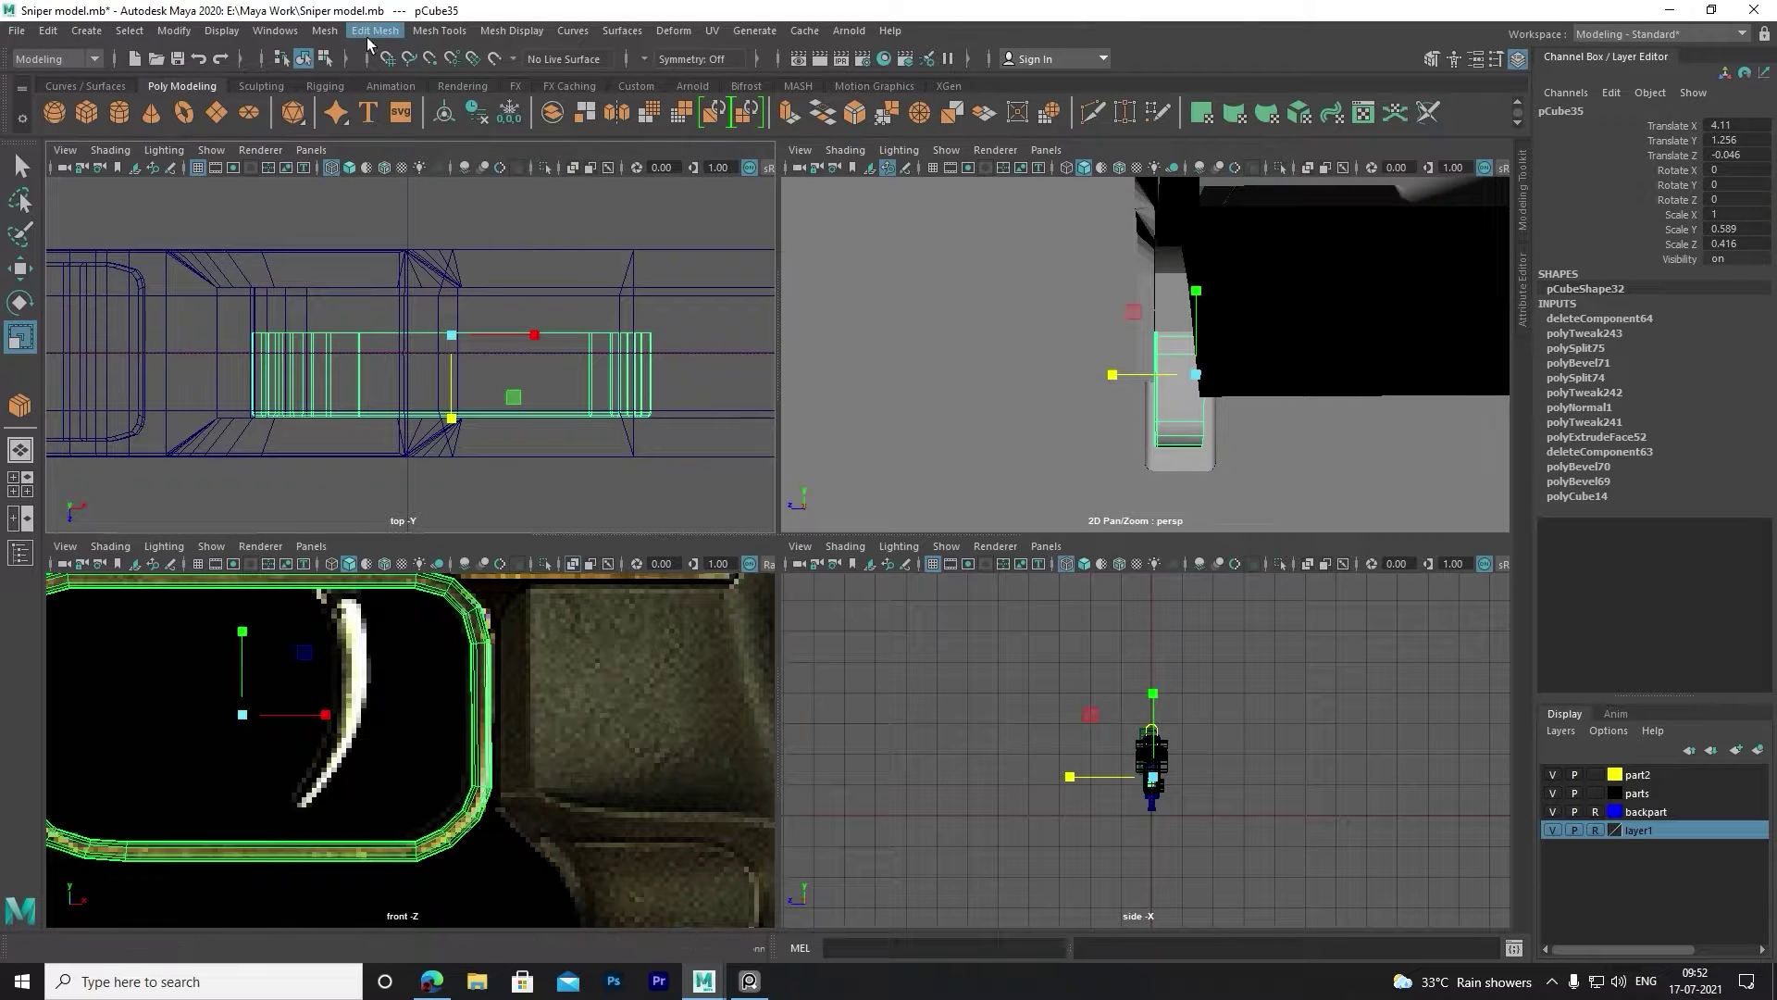
Mirror the frame across the Z axis as polyMirror9.
{"action": "left_click", "coordinate": [624, 128]}
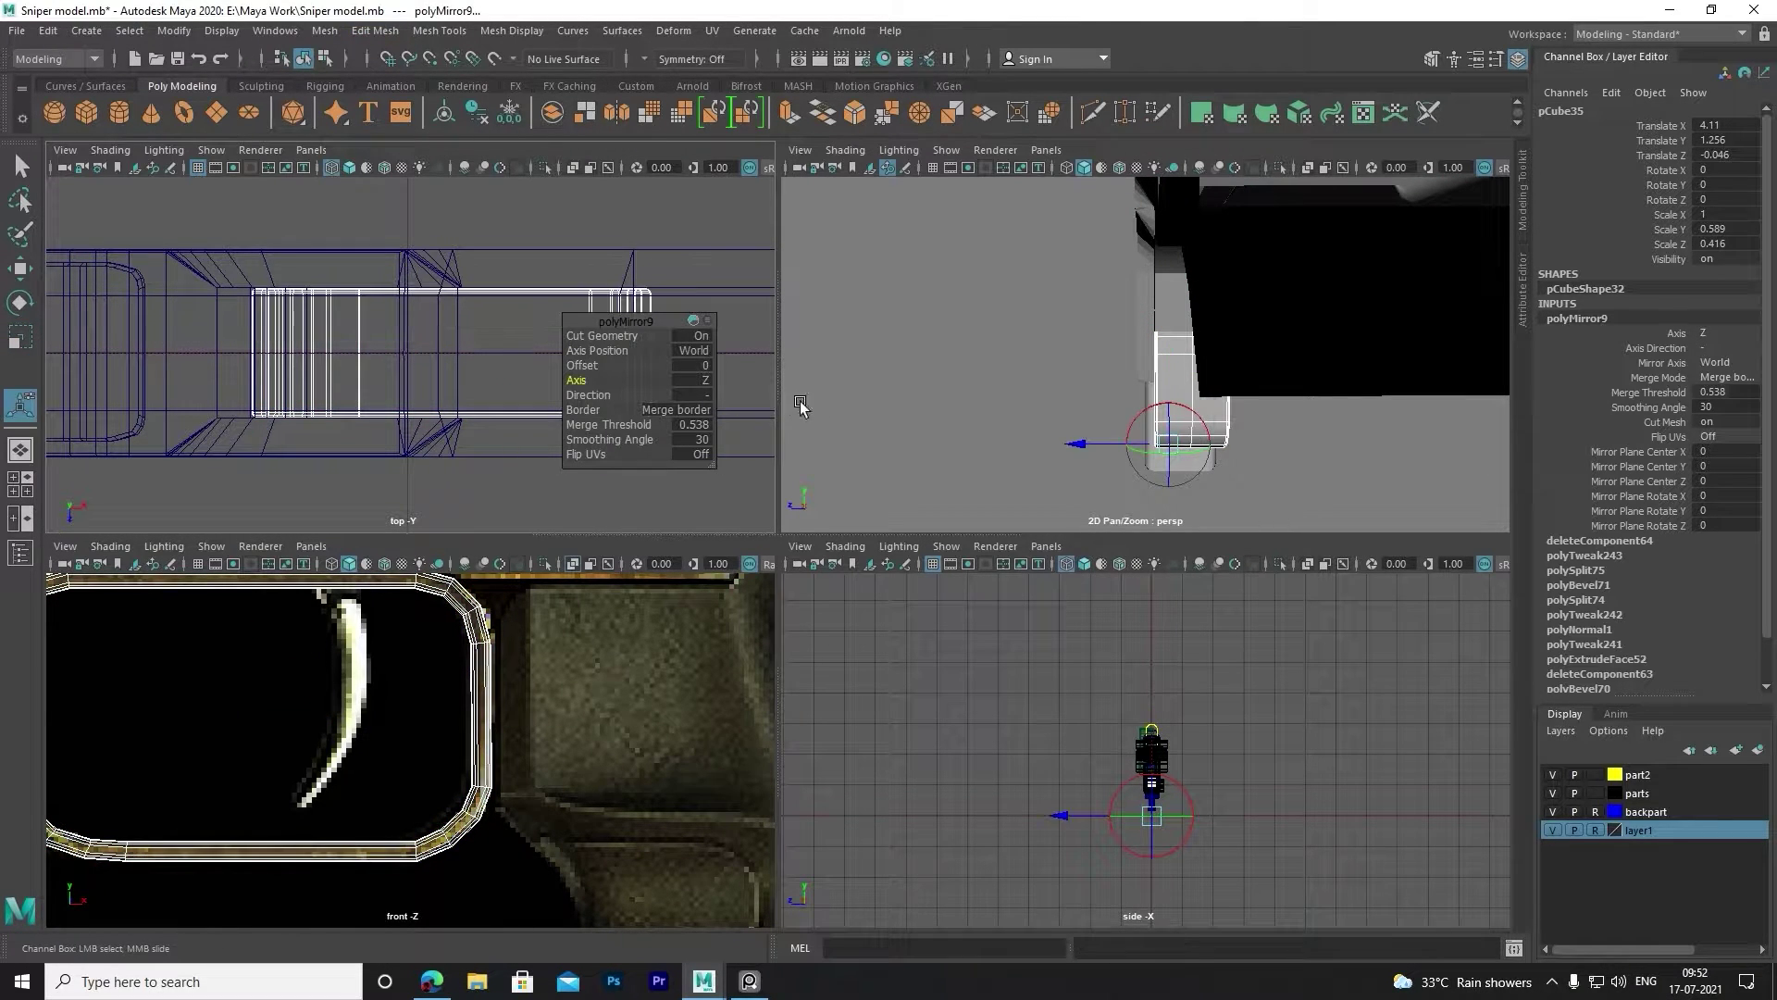
{"action": "left_click", "coordinate": [935, 381]}
{"action": "key", "text": "space"}
{"action": "mouse_move", "coordinate": [824, 383]}
{"action": "left_mouse_down", "text": "alt"}
{"action": "mouse_move", "coordinate": [900, 396]}
{"action": "mouse_move", "coordinate": [920, 567]}
{"action": "mouse_move", "coordinate": [919, 500]}
{"action": "mouse_move", "coordinate": [805, 455]}
{"action": "mouse_move", "coordinate": [884, 590]}
{"action": "mouse_move", "coordinate": [899, 366]}
{"action": "left_mouse_up", "text": "alt"}
{"action": "left_click", "coordinate": [919, 500]}
Try a second bevel at fraction 1 with 2 segments, then undo it.
{"action": "left_click", "coordinate": [375, 31]}
{"action": "left_click", "coordinate": [389, 85]}
{"action": "left_click", "coordinate": [900, 366]}
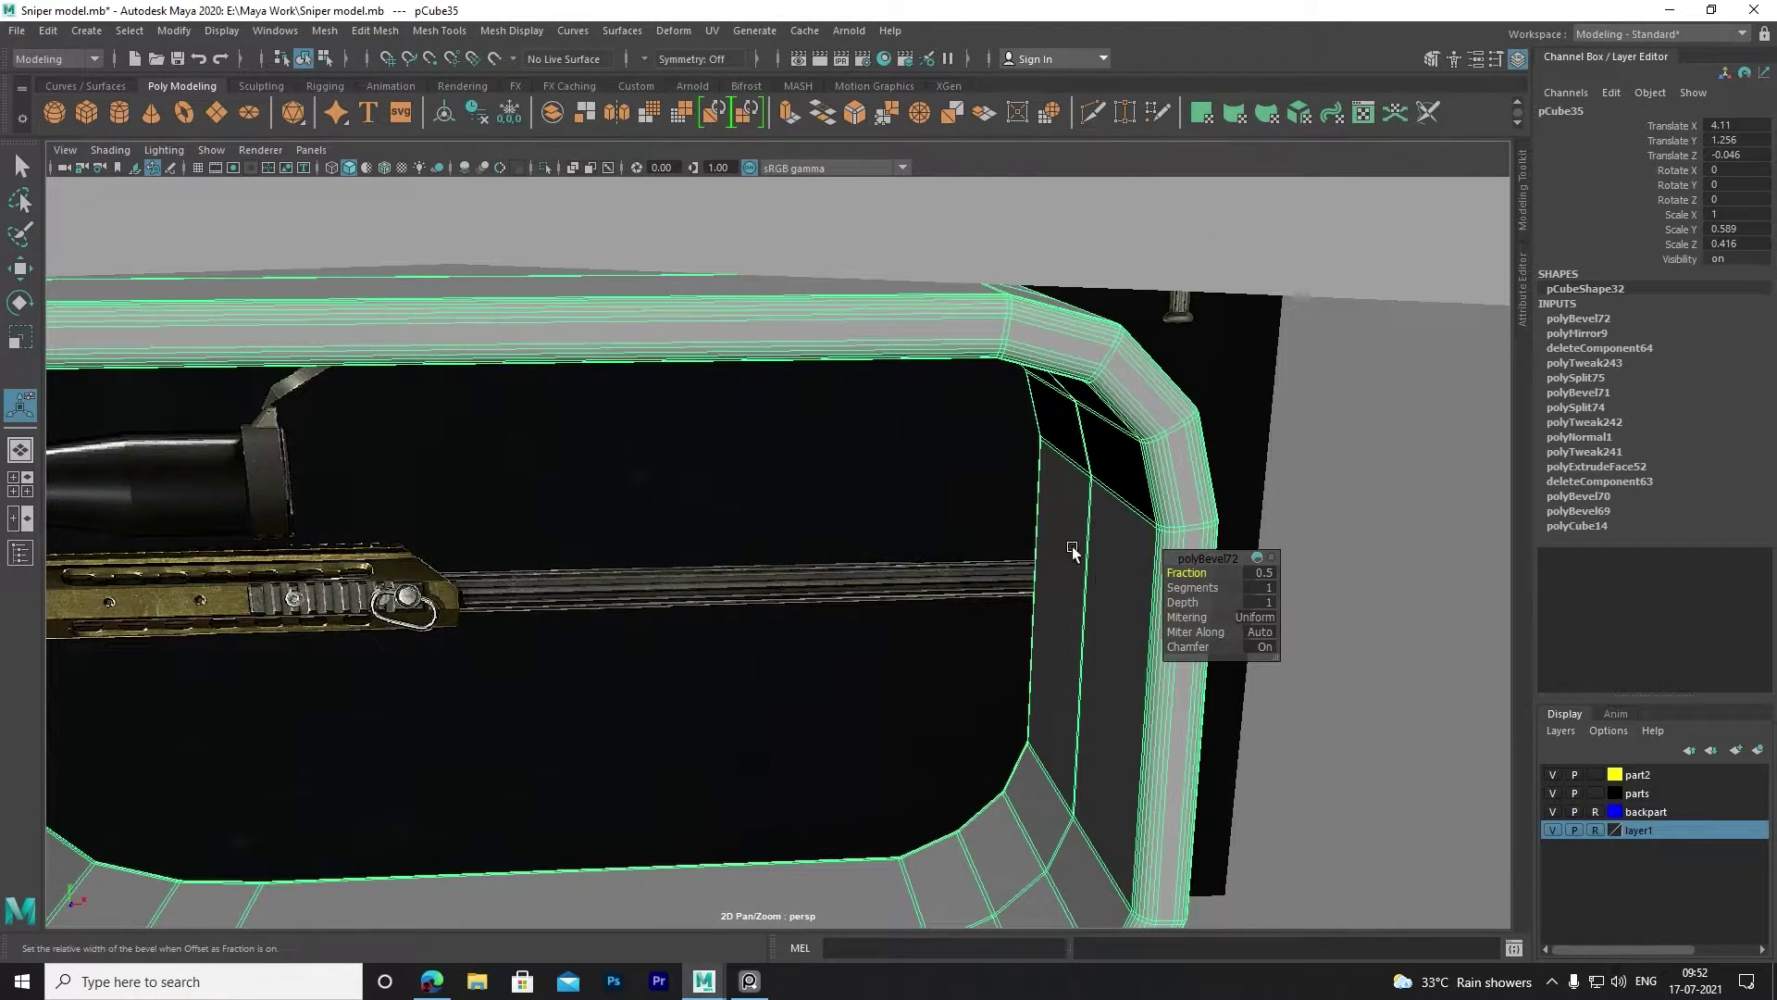
{"action": "mouse_move", "coordinate": [1187, 572]}
{"action": "left_mouse_down"}
{"action": "mouse_move", "coordinate": [1222, 572]}
{"action": "mouse_move", "coordinate": [893, 904]}
{"action": "mouse_move", "coordinate": [721, 780]}
{"action": "left_mouse_up"}
{"action": "left_click", "coordinate": [893, 904]}
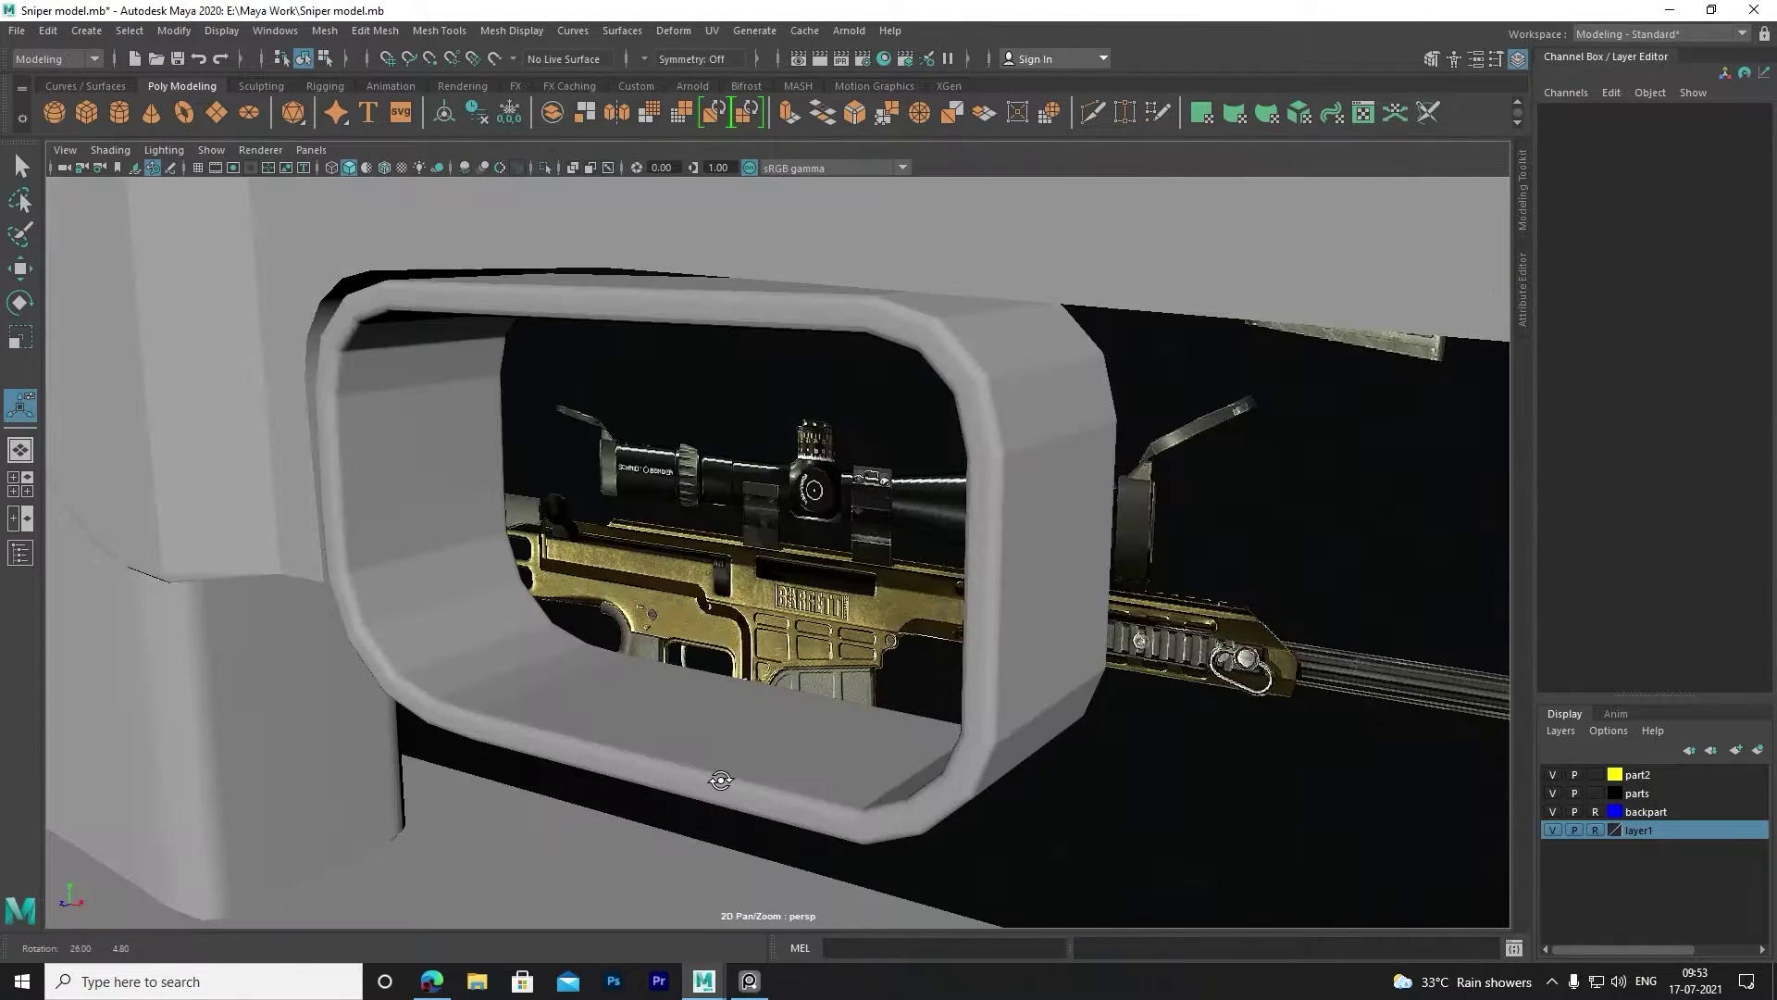
{"action": "left_click", "coordinate": [699, 761]}
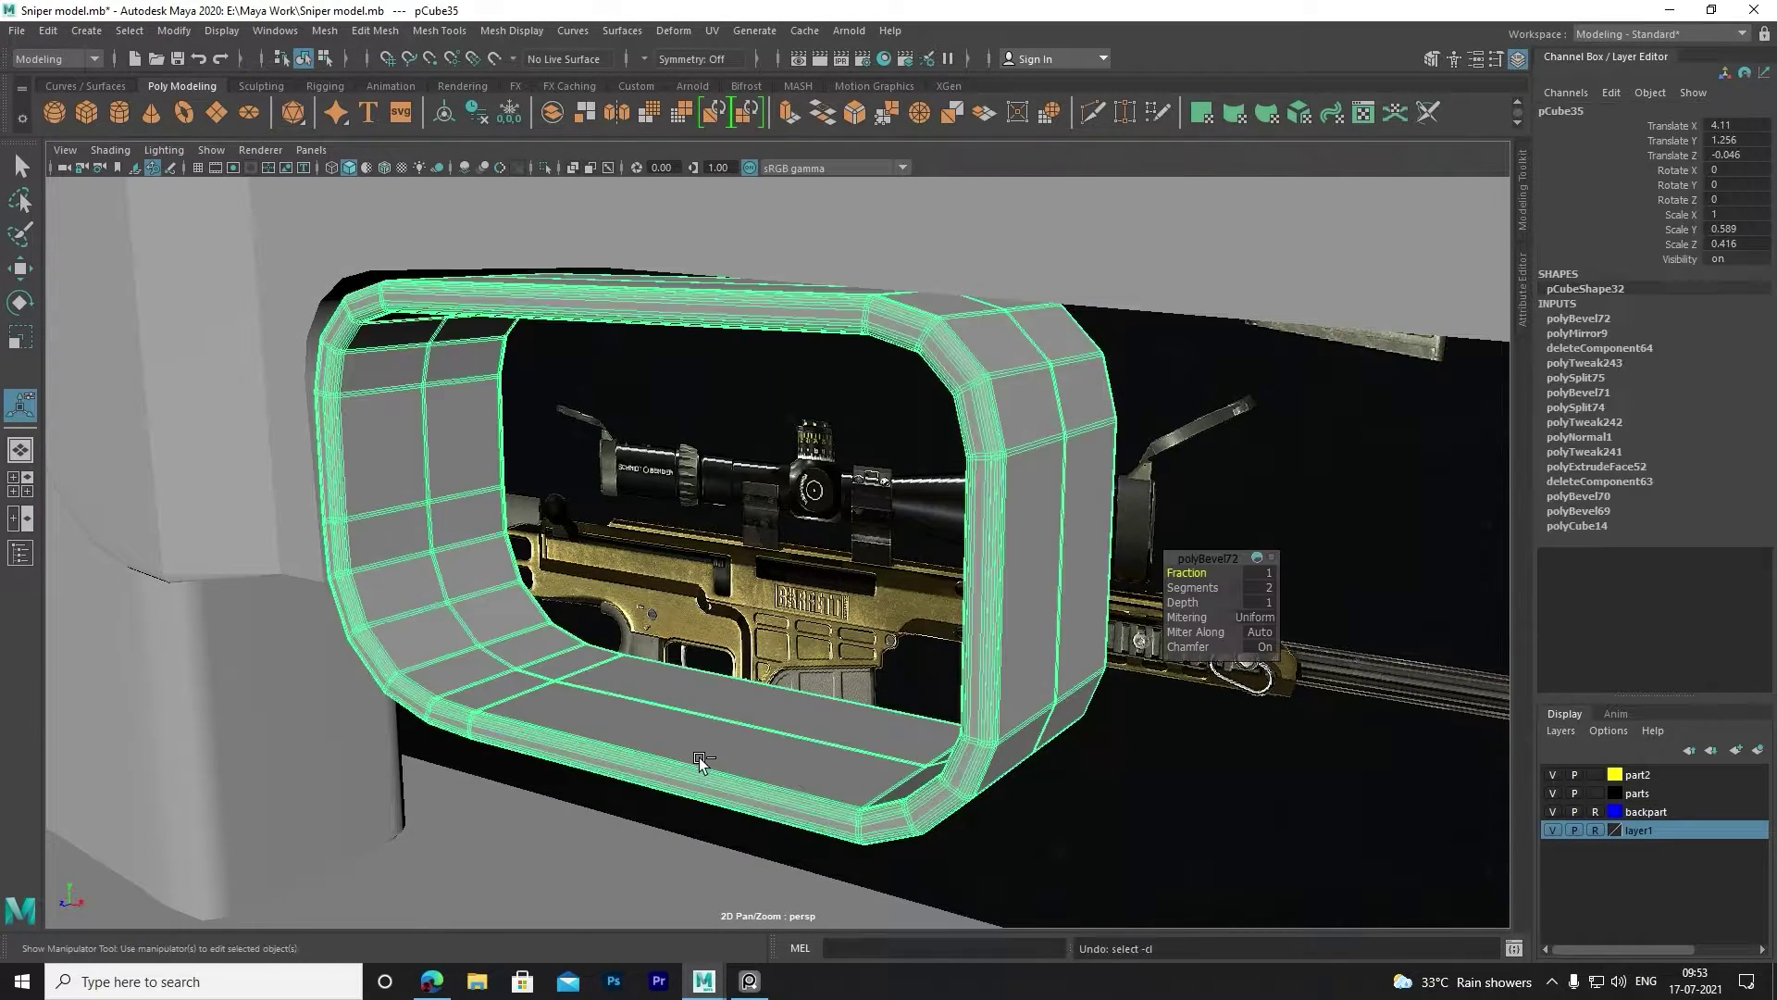
{"action": "key", "text": "ctrl+z"}
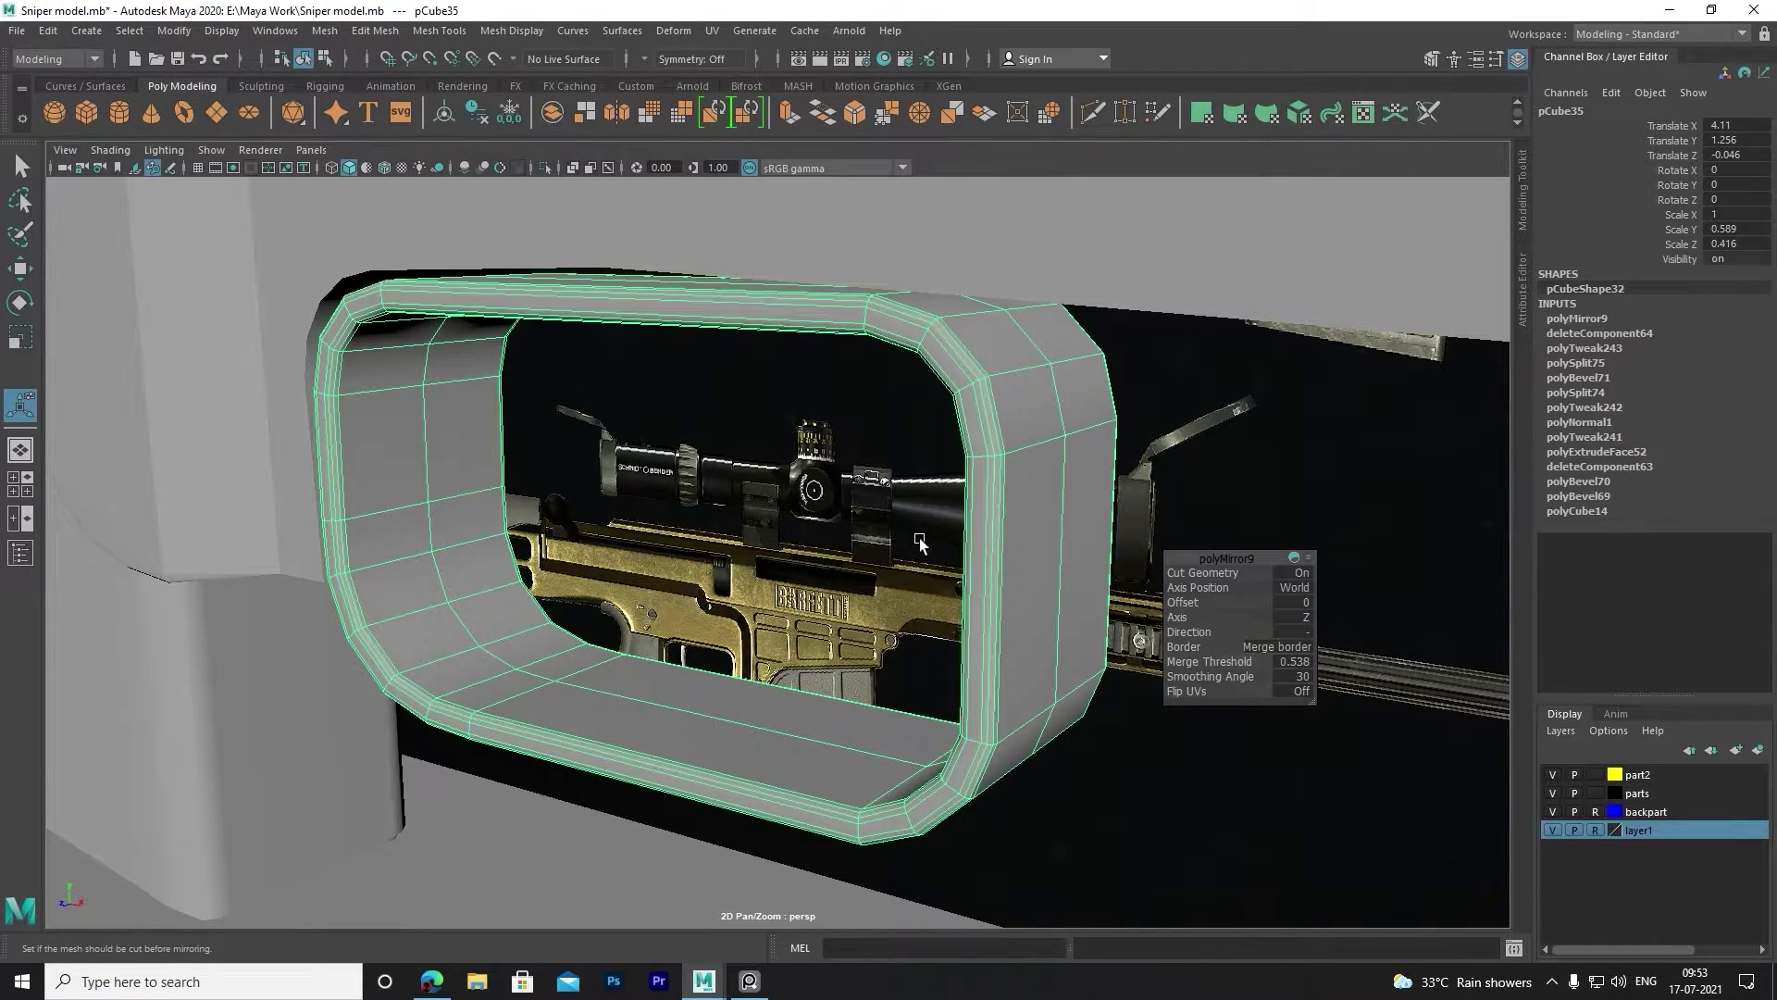
Nudge the frame upward to Translate X 4.099, Y 1.275.
{"action": "mouse_move", "coordinate": [919, 537]}
{"action": "left_mouse_down", "text": "alt"}
{"action": "mouse_move", "coordinate": [991, 554]}
{"action": "mouse_move", "coordinate": [725, 515]}
{"action": "mouse_move", "coordinate": [546, 296]}
{"action": "left_mouse_up", "text": "alt"}
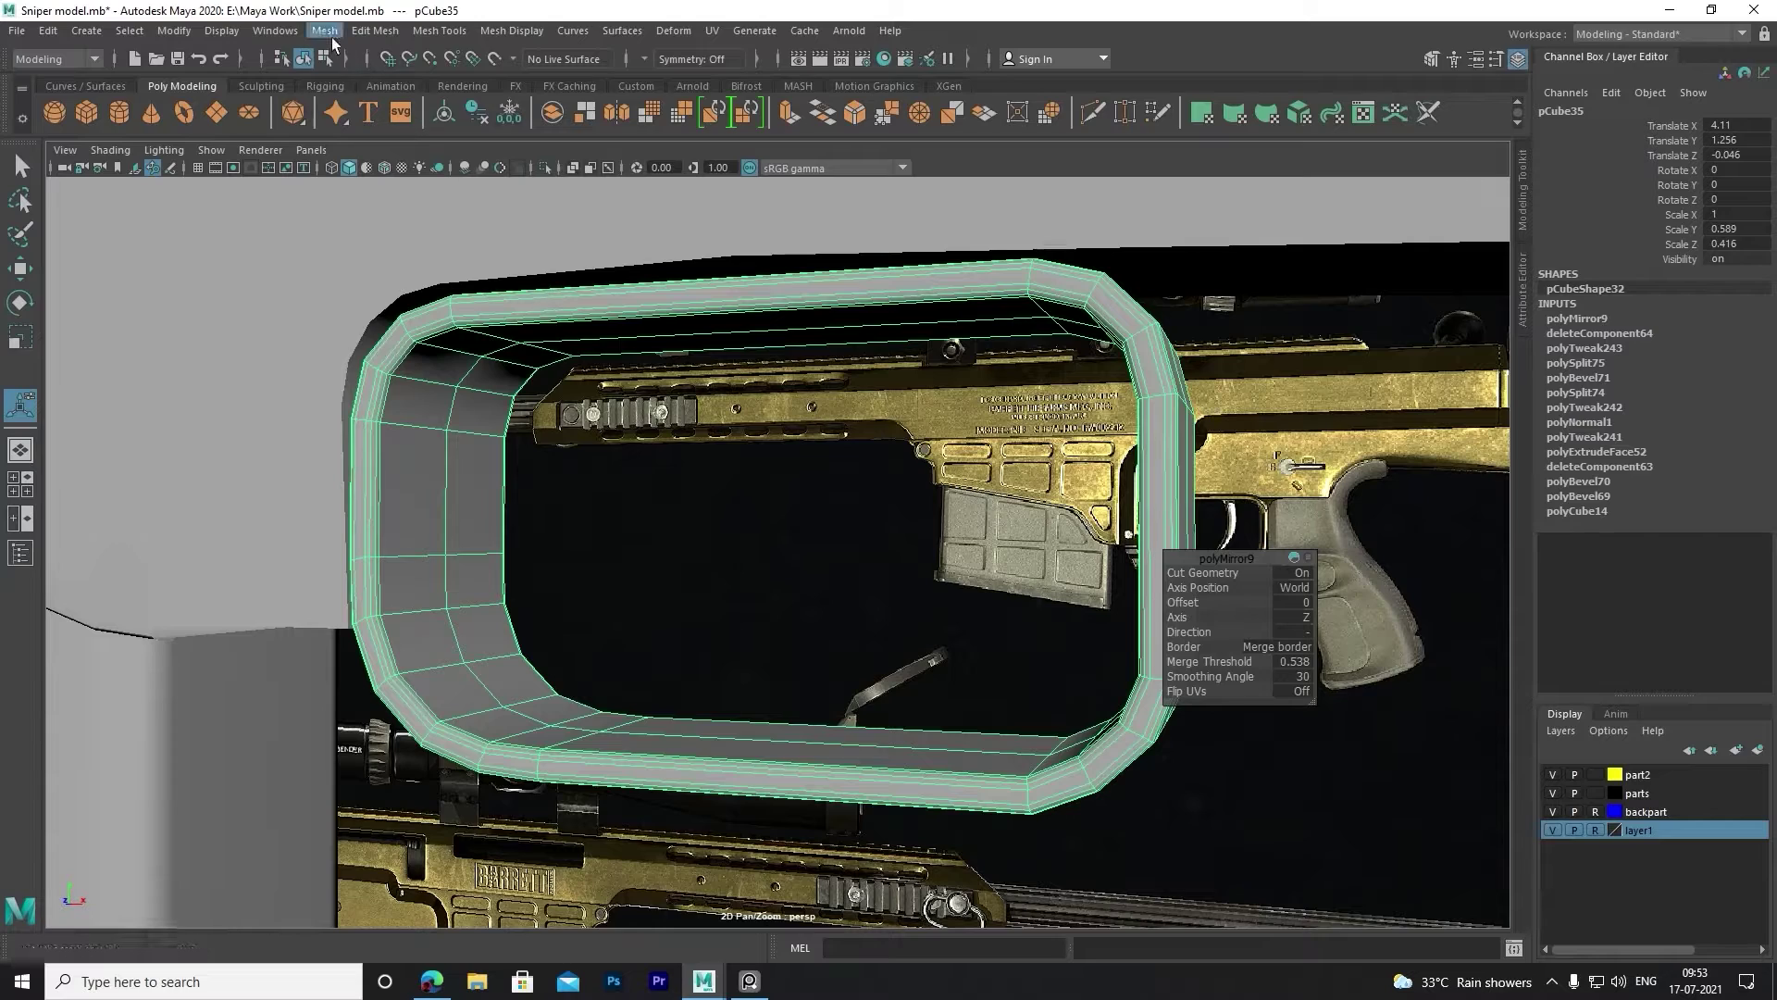
{"action": "left_click_drag", "start_coordinate": [416, 241], "coordinate": [558, 564], "text": "alt"}
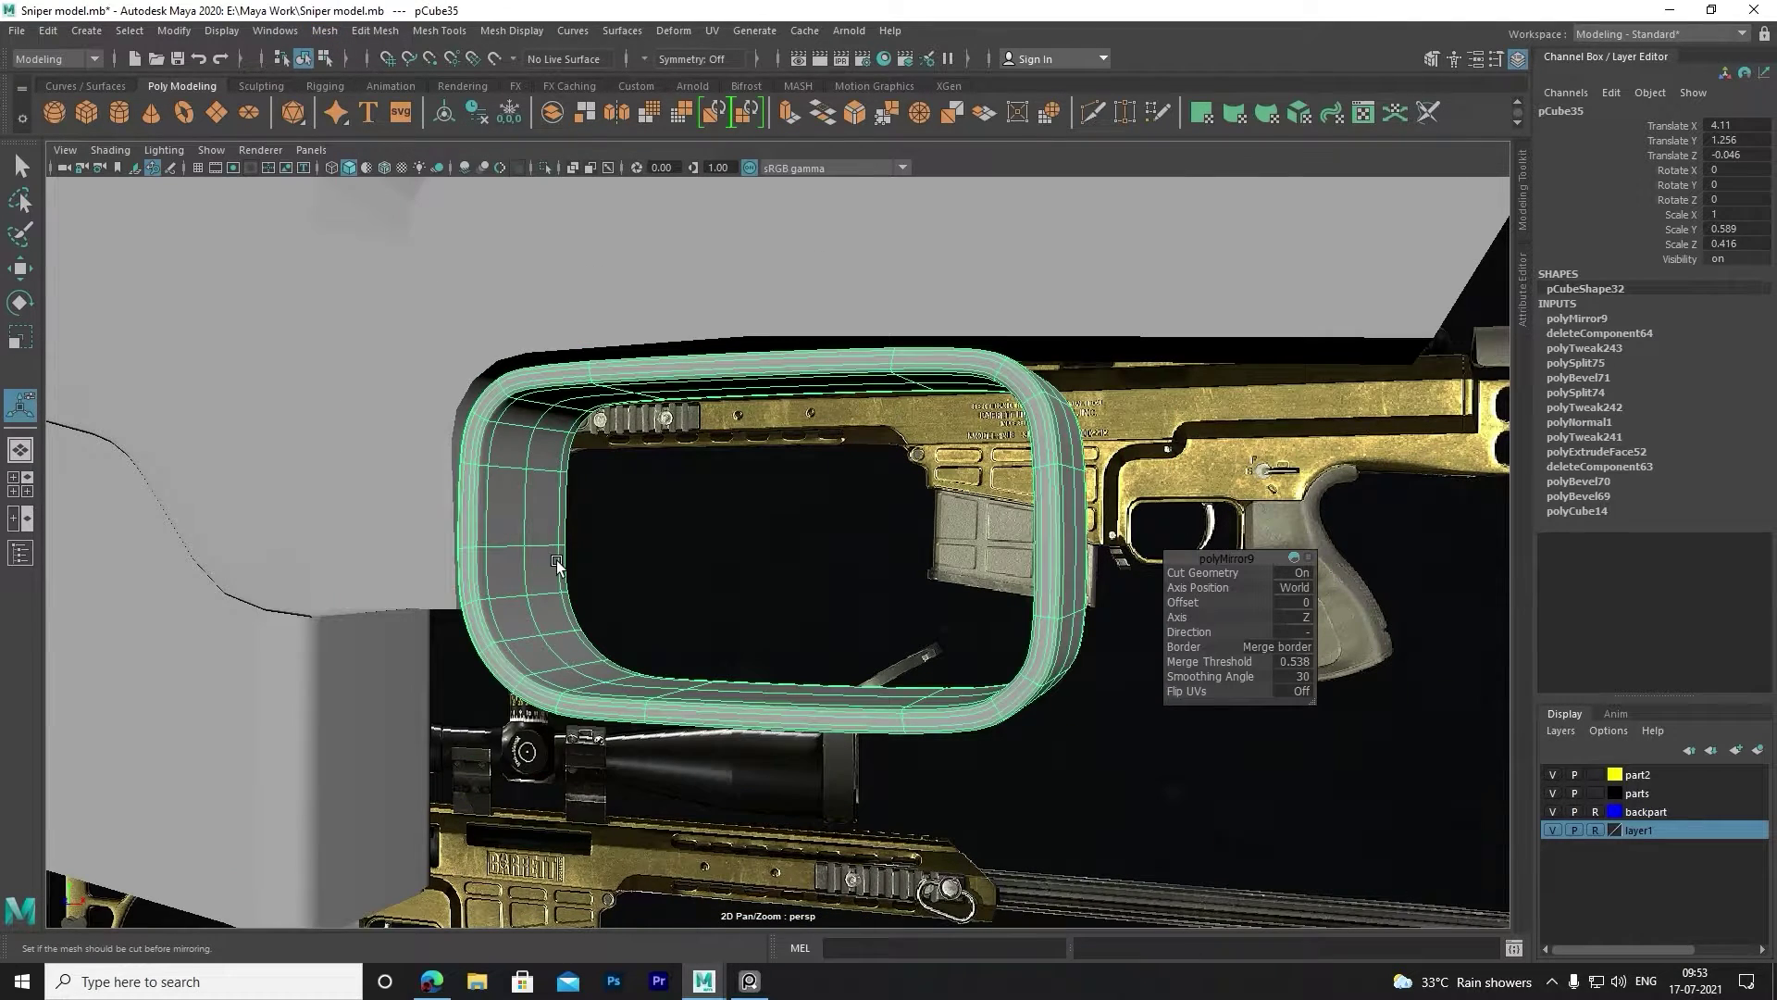
{"action": "left_click", "coordinate": [673, 802]}
{"action": "mouse_move", "coordinate": [647, 682]}
{"action": "left_mouse_down", "text": "alt"}
{"action": "mouse_move", "coordinate": [726, 544]}
{"action": "mouse_move", "coordinate": [778, 514]}
{"action": "mouse_move", "coordinate": [673, 500]}
{"action": "mouse_move", "coordinate": [637, 357]}
{"action": "left_mouse_up", "text": "alt"}
{"action": "key", "text": "ctrl+z"}
{"action": "key", "text": "w"}
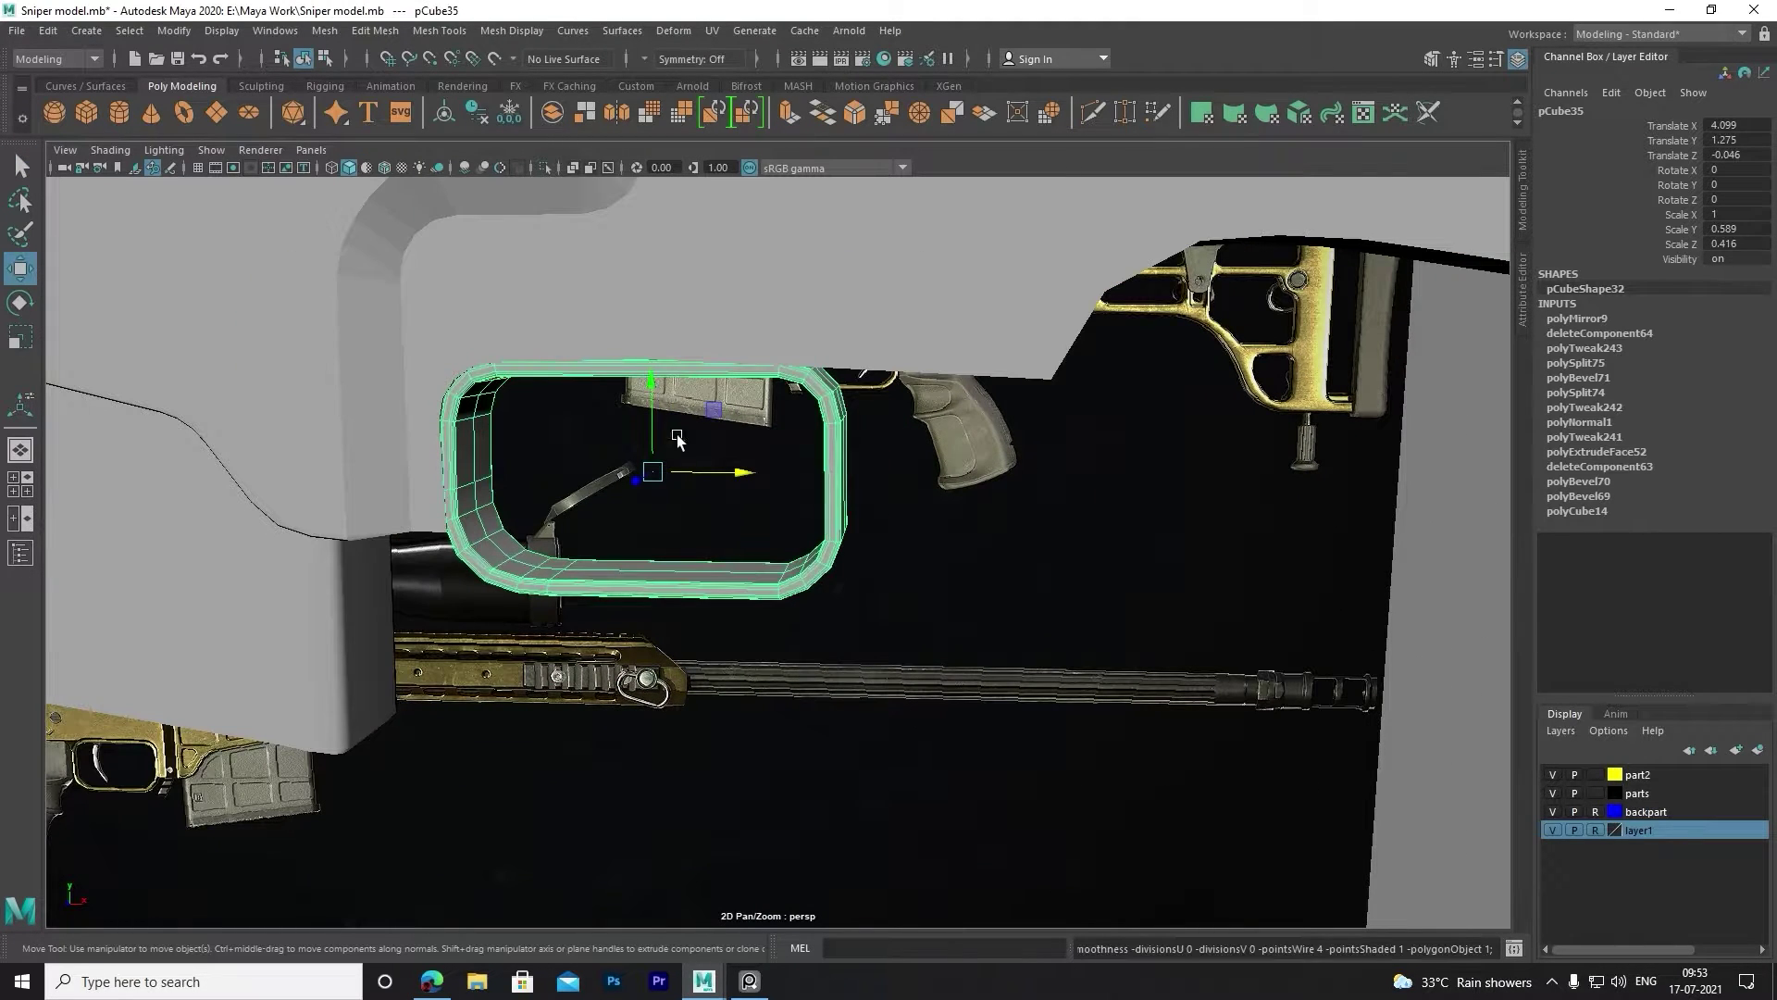
Switch to the front orthographic view and zoom into the trigger guard.
{"action": "left_click", "coordinate": [957, 515]}
{"action": "left_click_drag", "start_coordinate": [957, 515], "coordinate": [830, 455], "text": "alt"}
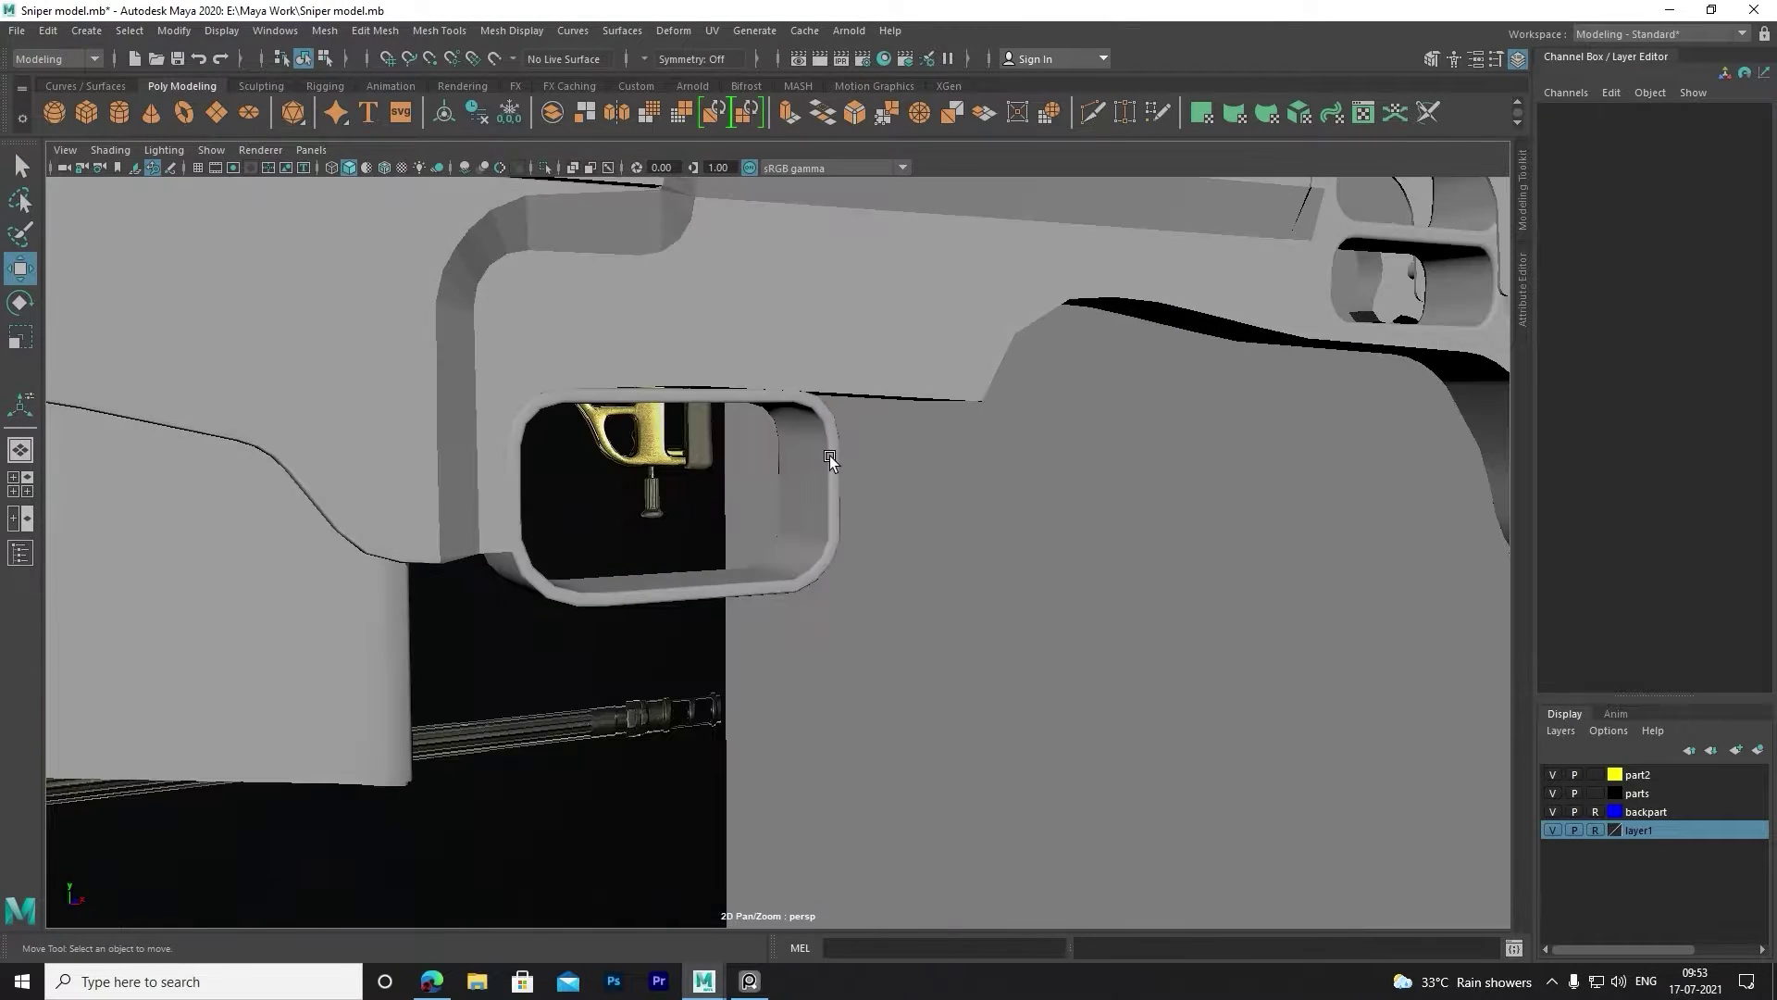
{"action": "mouse_move", "coordinate": [860, 652]}
{"action": "right_mouse_down", "text": "alt"}
{"action": "mouse_move", "coordinate": [779, 649]}
{"action": "mouse_move", "coordinate": [814, 598]}
{"action": "right_mouse_up", "text": "alt"}
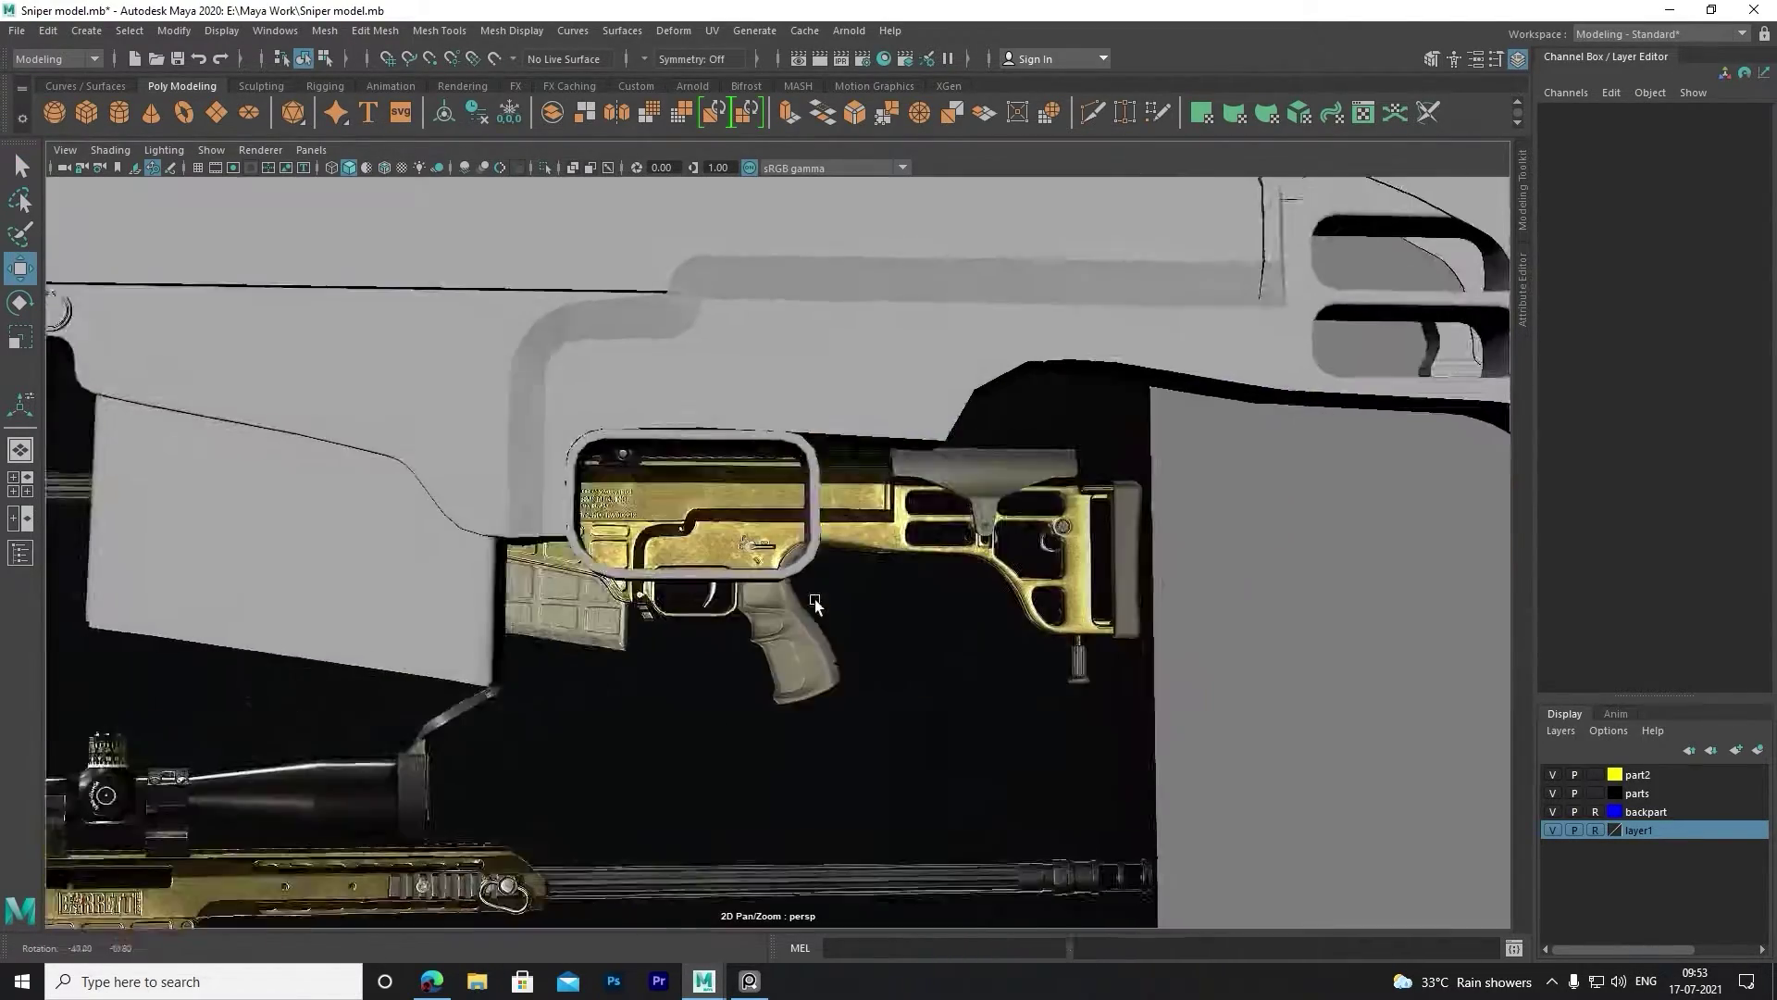
{"action": "key", "text": "space"}
{"action": "key", "text": "space"}
{"action": "scroll", "coordinate": [694, 658], "scroll_direction": "up", "scroll_amount": 5}
{"action": "scroll", "coordinate": [694, 658], "scroll_direction": "up", "scroll_amount": 3}
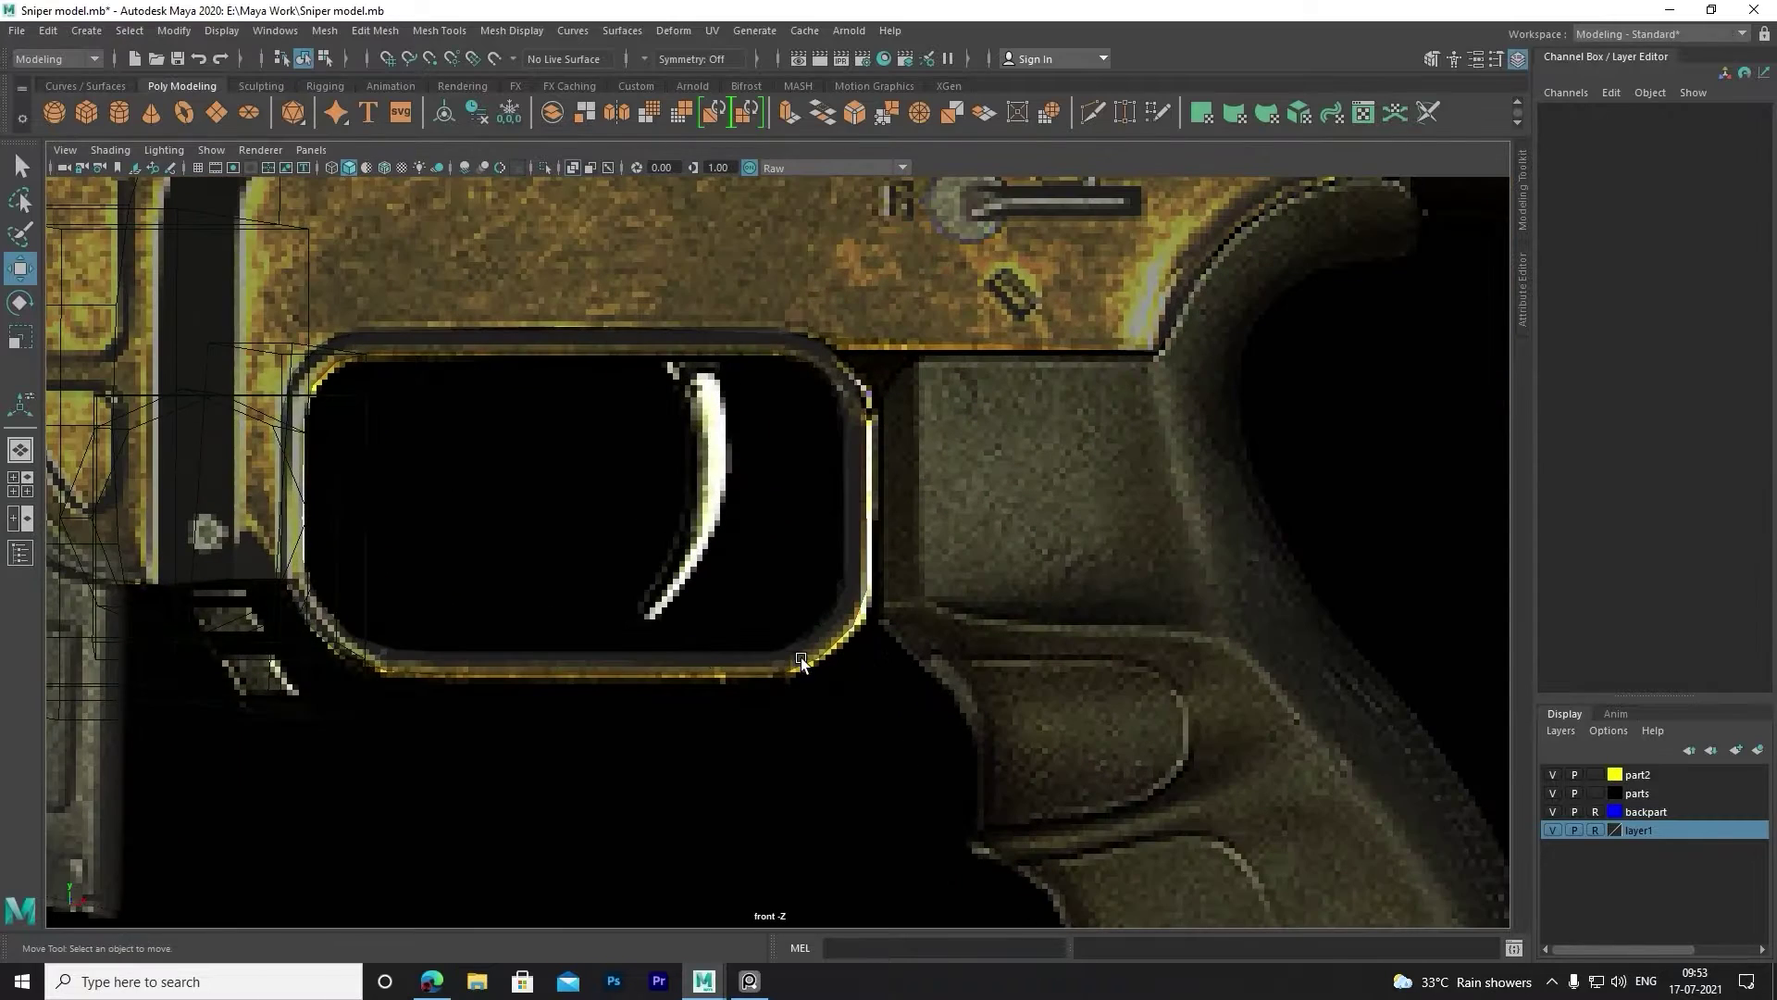
Move the pCube35 frame onto the reference rifle's trigger guard.
{"action": "left_click", "coordinate": [801, 657]}
{"action": "left_click", "coordinate": [594, 457]}
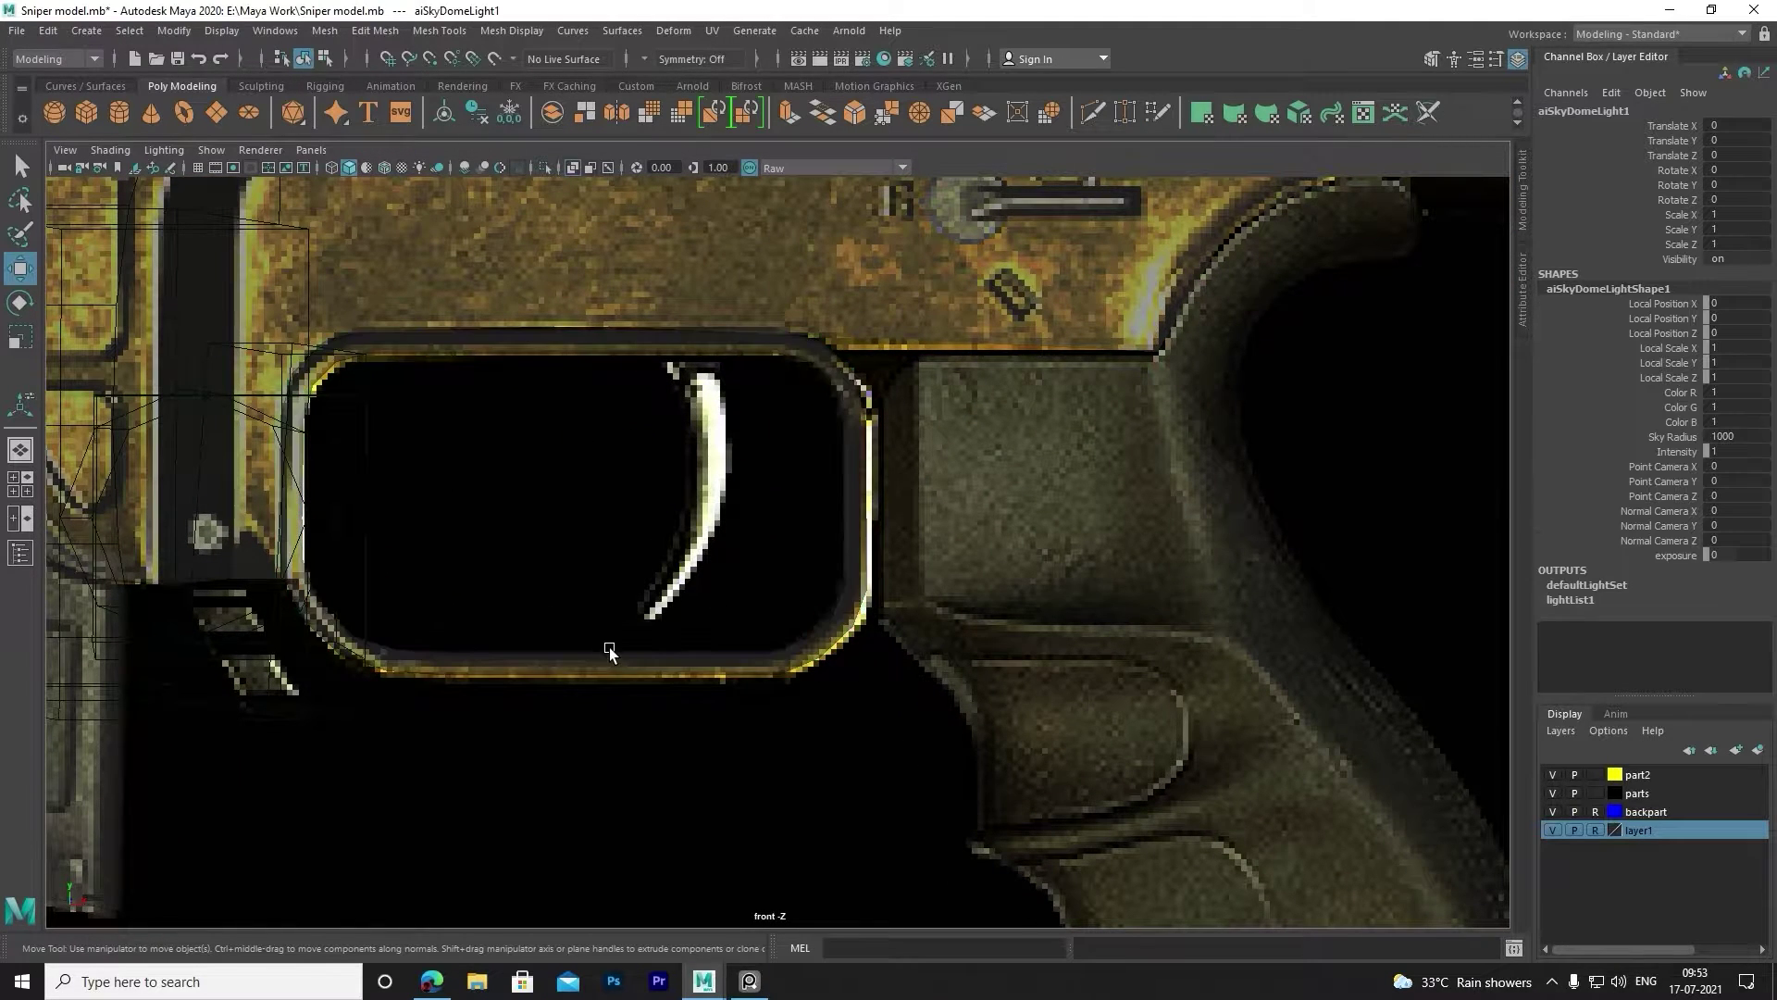
{"action": "left_click", "coordinate": [609, 647]}
{"action": "mouse_move", "coordinate": [585, 471]}
{"action": "left_mouse_down"}
{"action": "mouse_move", "coordinate": [654, 514]}
{"action": "mouse_move", "coordinate": [588, 465]}
{"action": "left_mouse_up"}
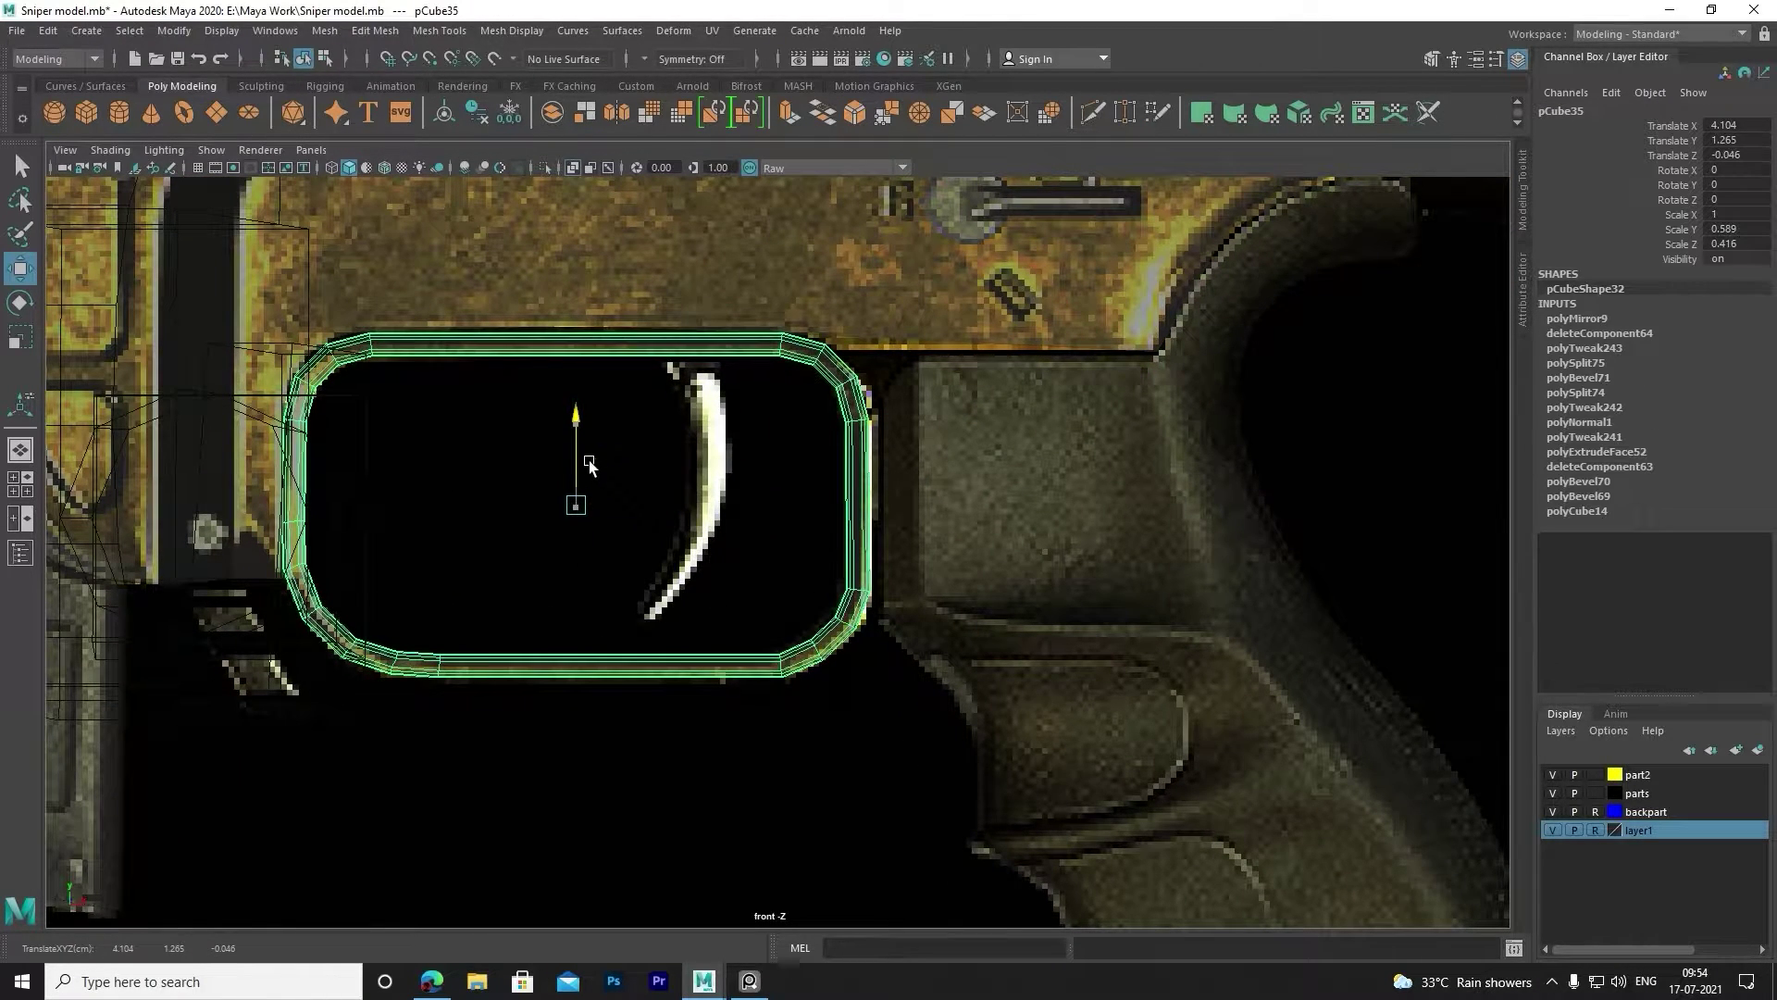
{"action": "left_click", "coordinate": [1043, 555]}
{"action": "scroll", "coordinate": [1043, 555], "scroll_direction": "down", "scroll_amount": 5}
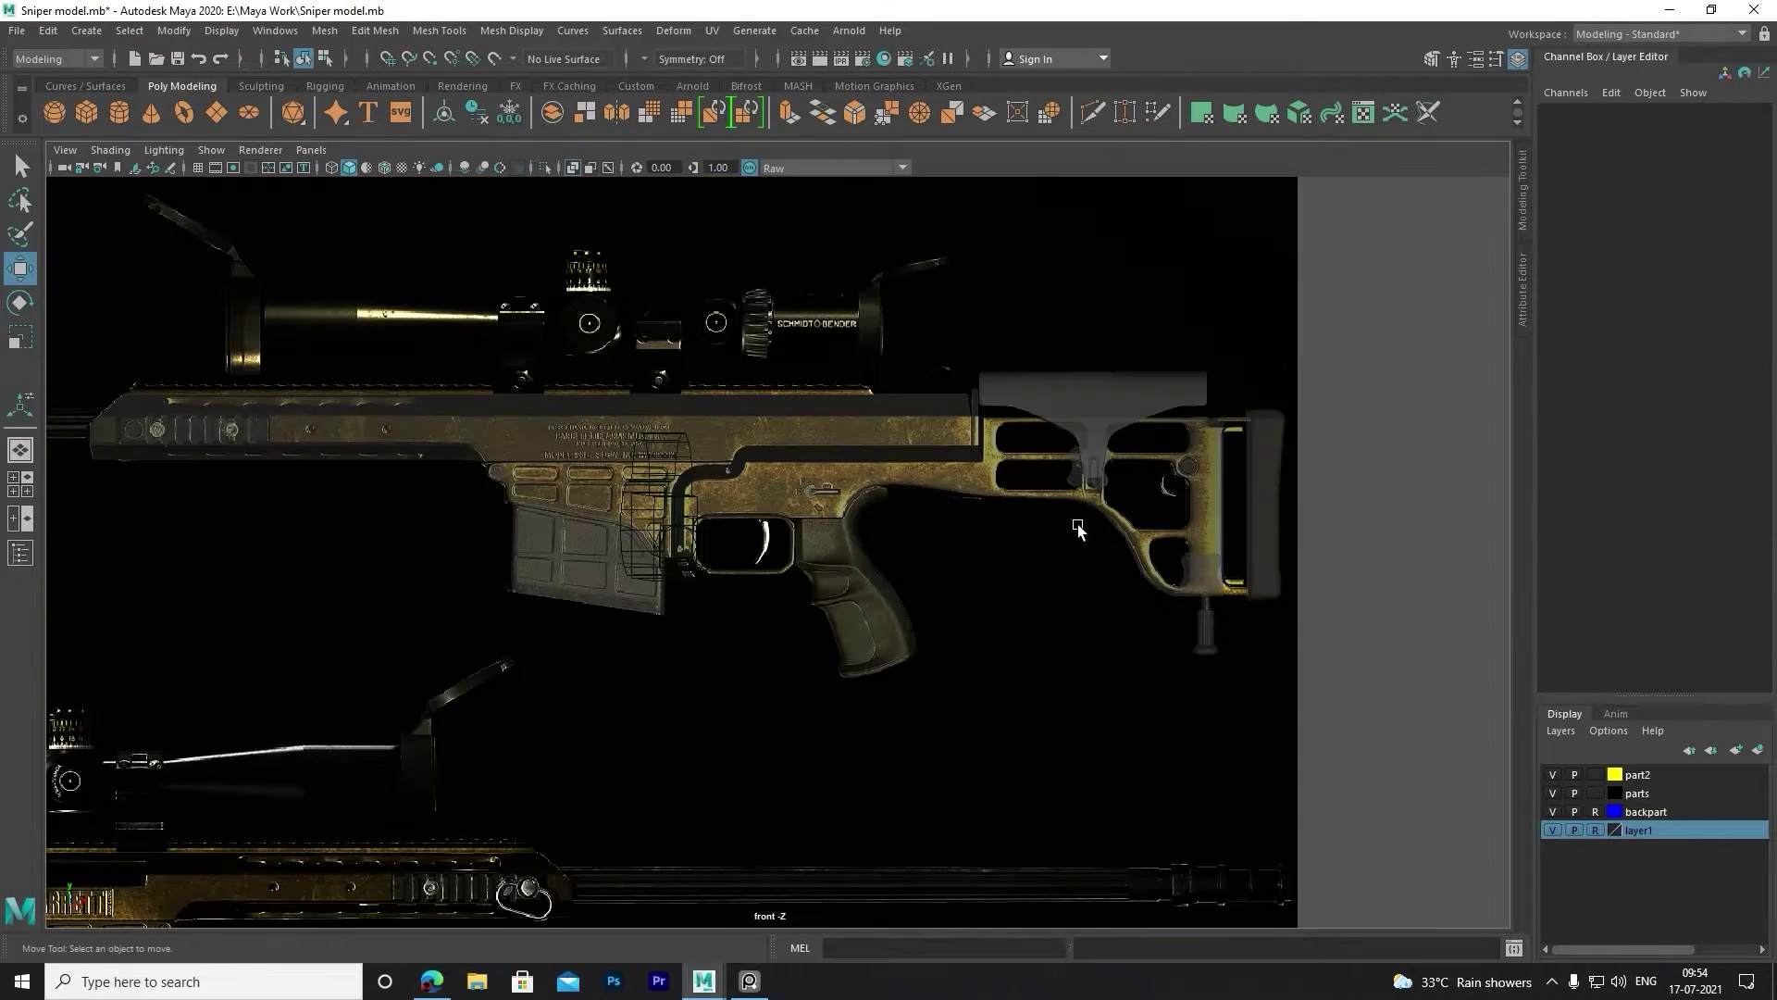
{"action": "scroll", "coordinate": [989, 632], "scroll_direction": "up", "scroll_amount": 2}
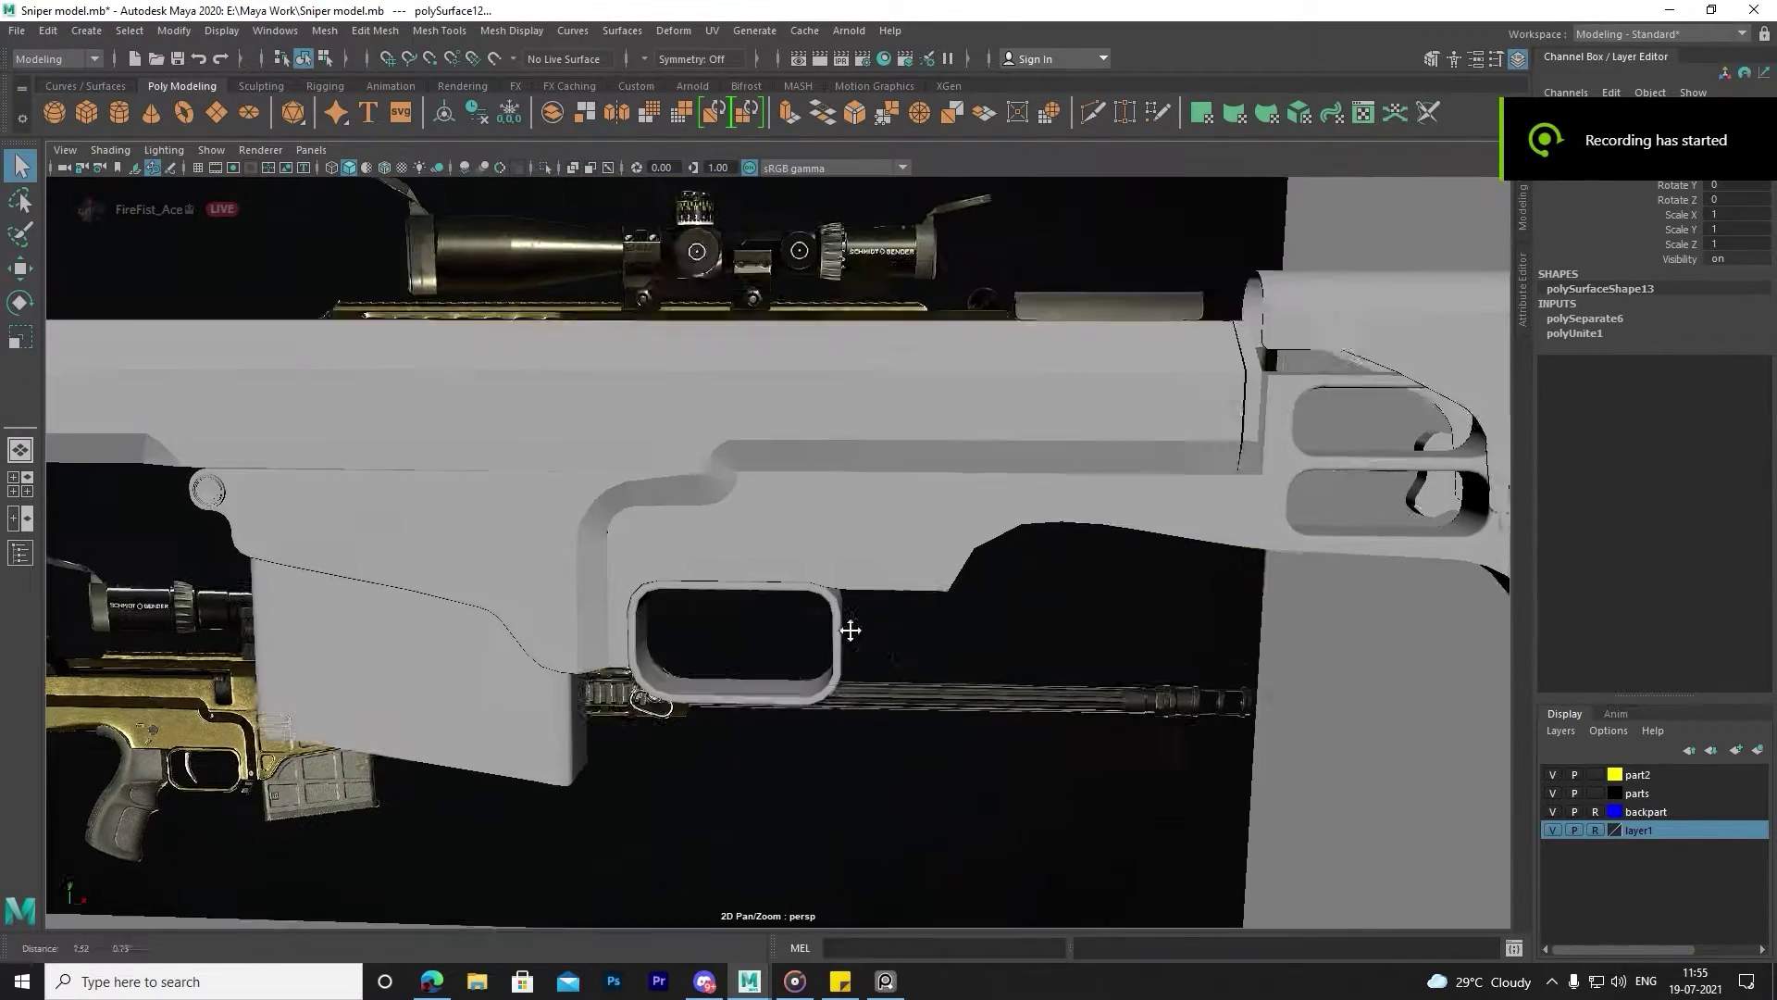
Select the separate inset pieces lying to the right of the rifle.
{"action": "left_click", "coordinate": [463, 555]}
{"action": "left_click", "coordinate": [926, 499]}
{"action": "left_click", "coordinate": [322, 585]}
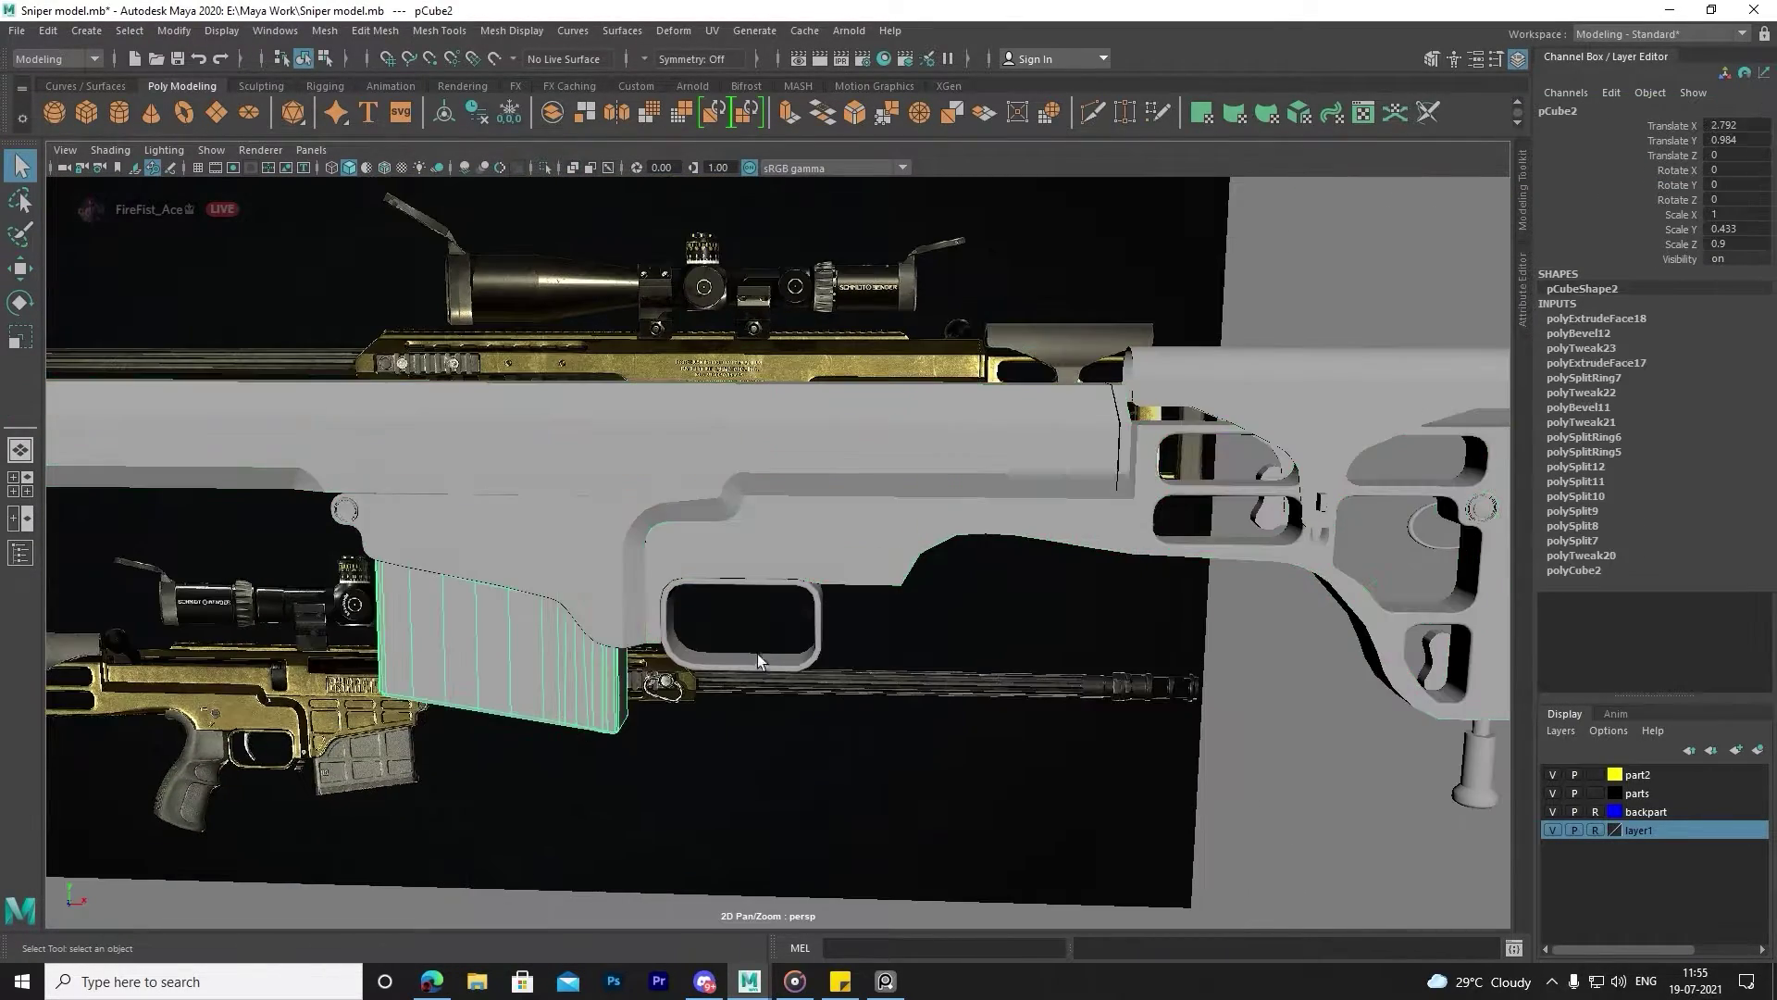
{"action": "scroll", "coordinate": [322, 585], "scroll_direction": "up", "scroll_amount": 2}
{"action": "left_click", "coordinate": [323, 585]}
{"action": "scroll", "coordinate": [322, 585], "scroll_direction": "down", "scroll_amount": 3}
{"action": "scroll", "coordinate": [670, 518], "scroll_direction": "up", "scroll_amount": 3}
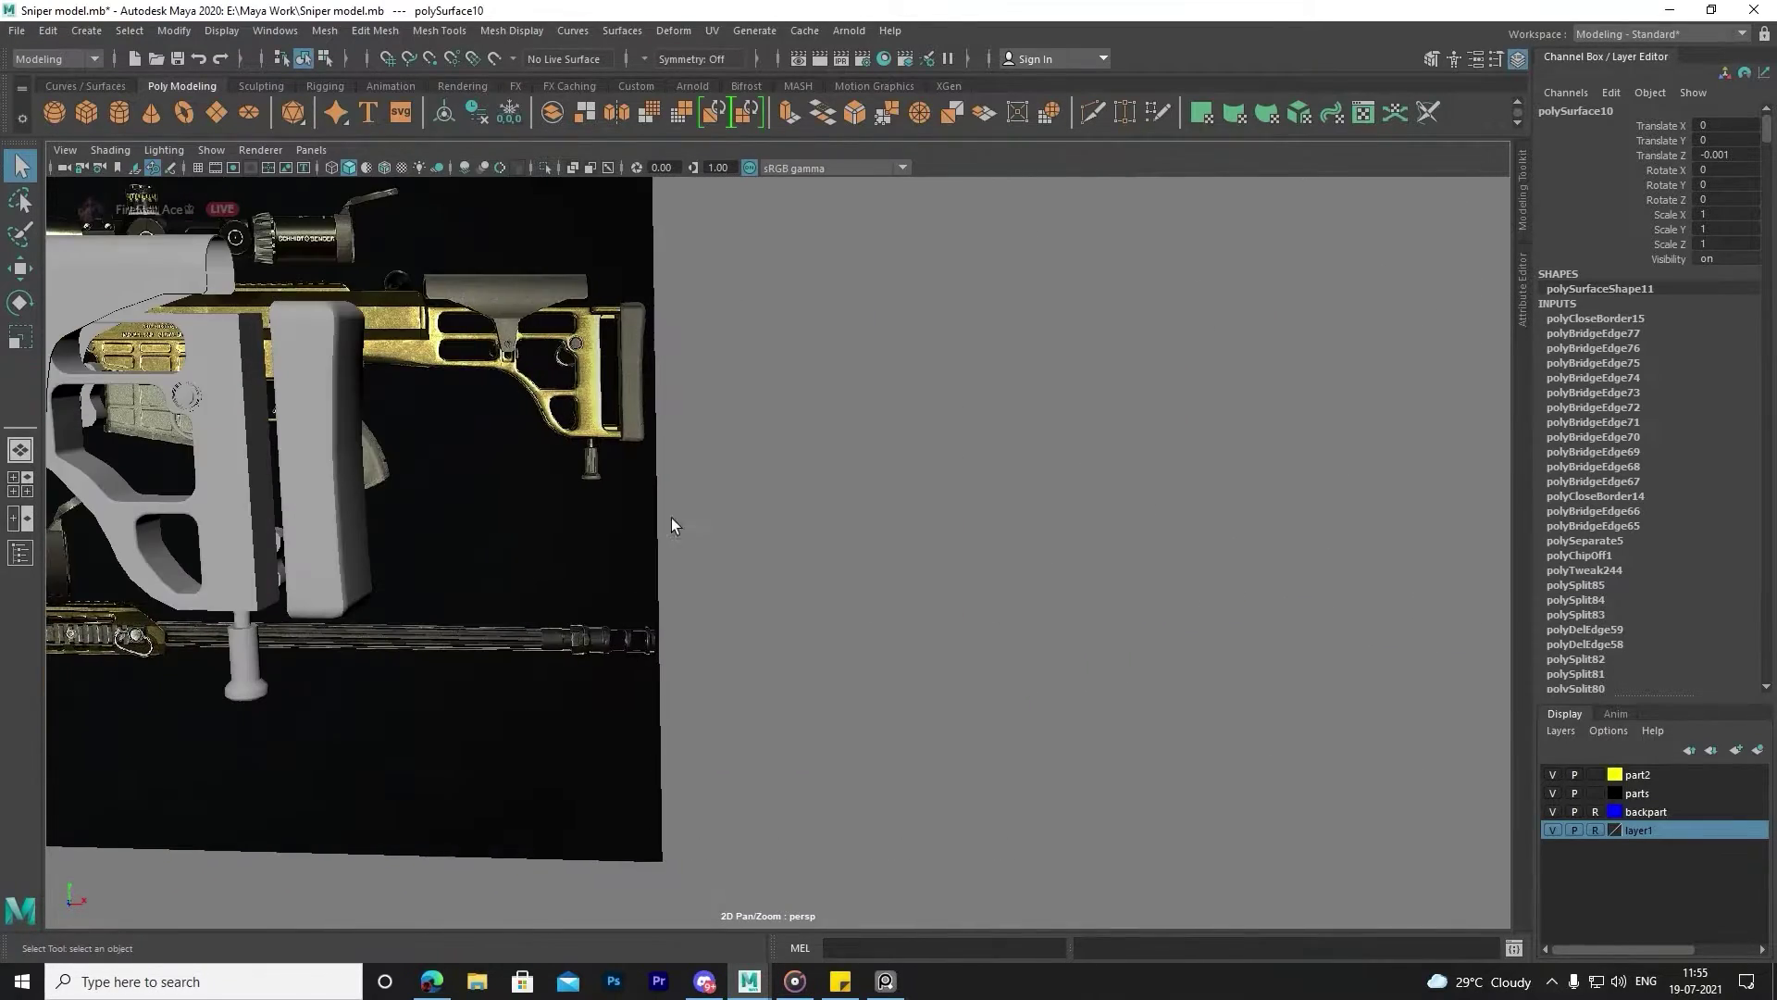
{"action": "scroll", "coordinate": [1008, 541], "scroll_direction": "down", "scroll_amount": 3}
{"action": "left_click_drag", "start_coordinate": [1008, 532], "coordinate": [1363, 581]}
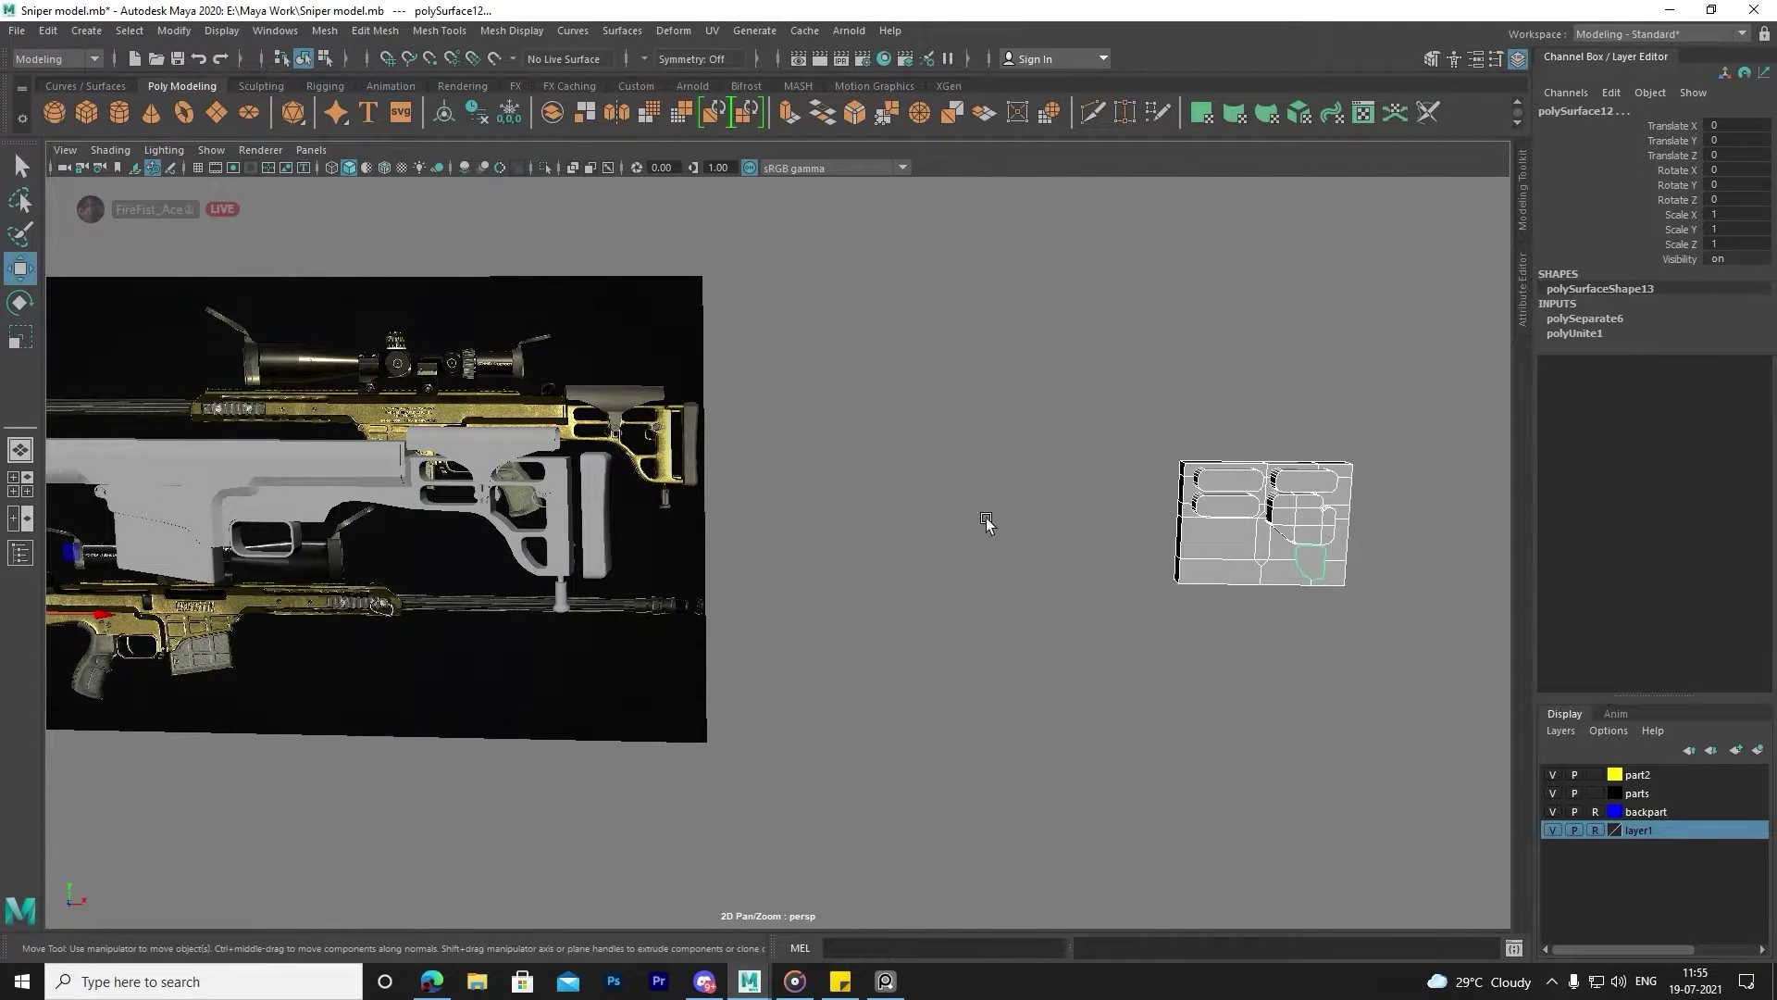
Move the insets over the trigger area and combine them into polySurface14.
{"action": "left_click_drag", "start_coordinate": [1407, 581], "coordinate": [333, 586]}
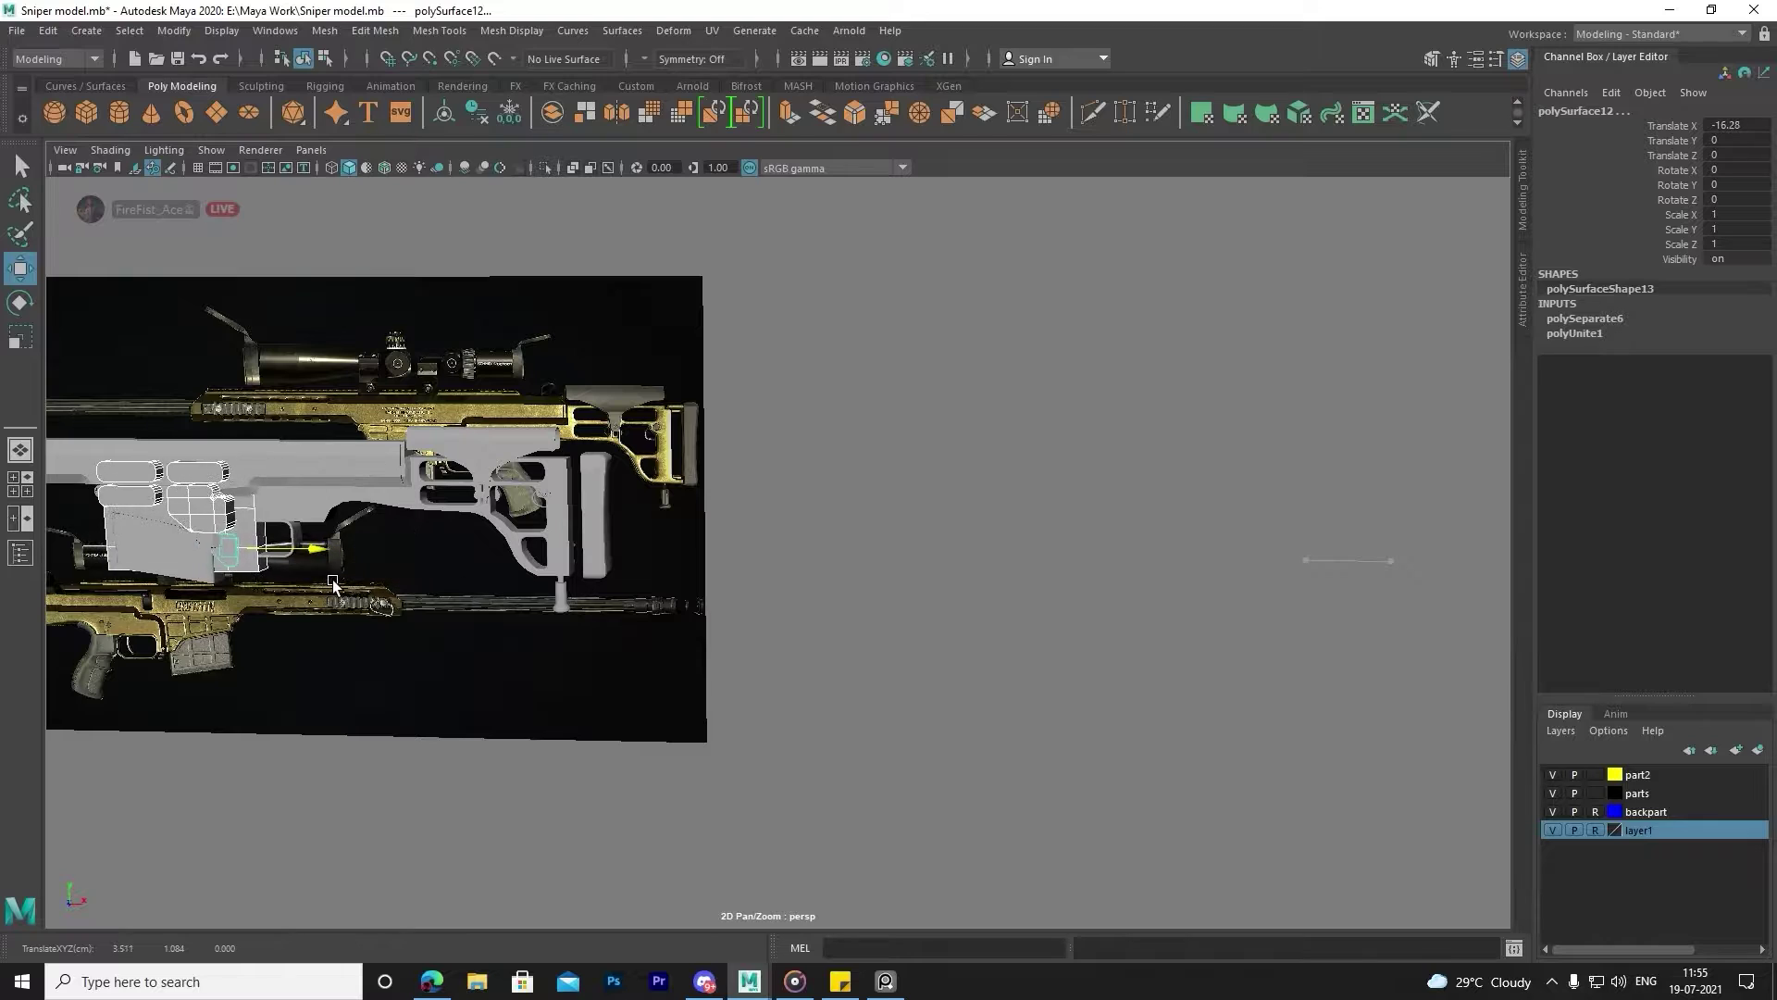
{"action": "middle_click_drag", "start_coordinate": [333, 585], "coordinate": [896, 603], "text": "alt"}
{"action": "left_click_drag", "start_coordinate": [896, 603], "coordinate": [937, 603]}
{"action": "key", "text": "space"}
{"action": "left_click_drag", "start_coordinate": [853, 537], "coordinate": [892, 675]}
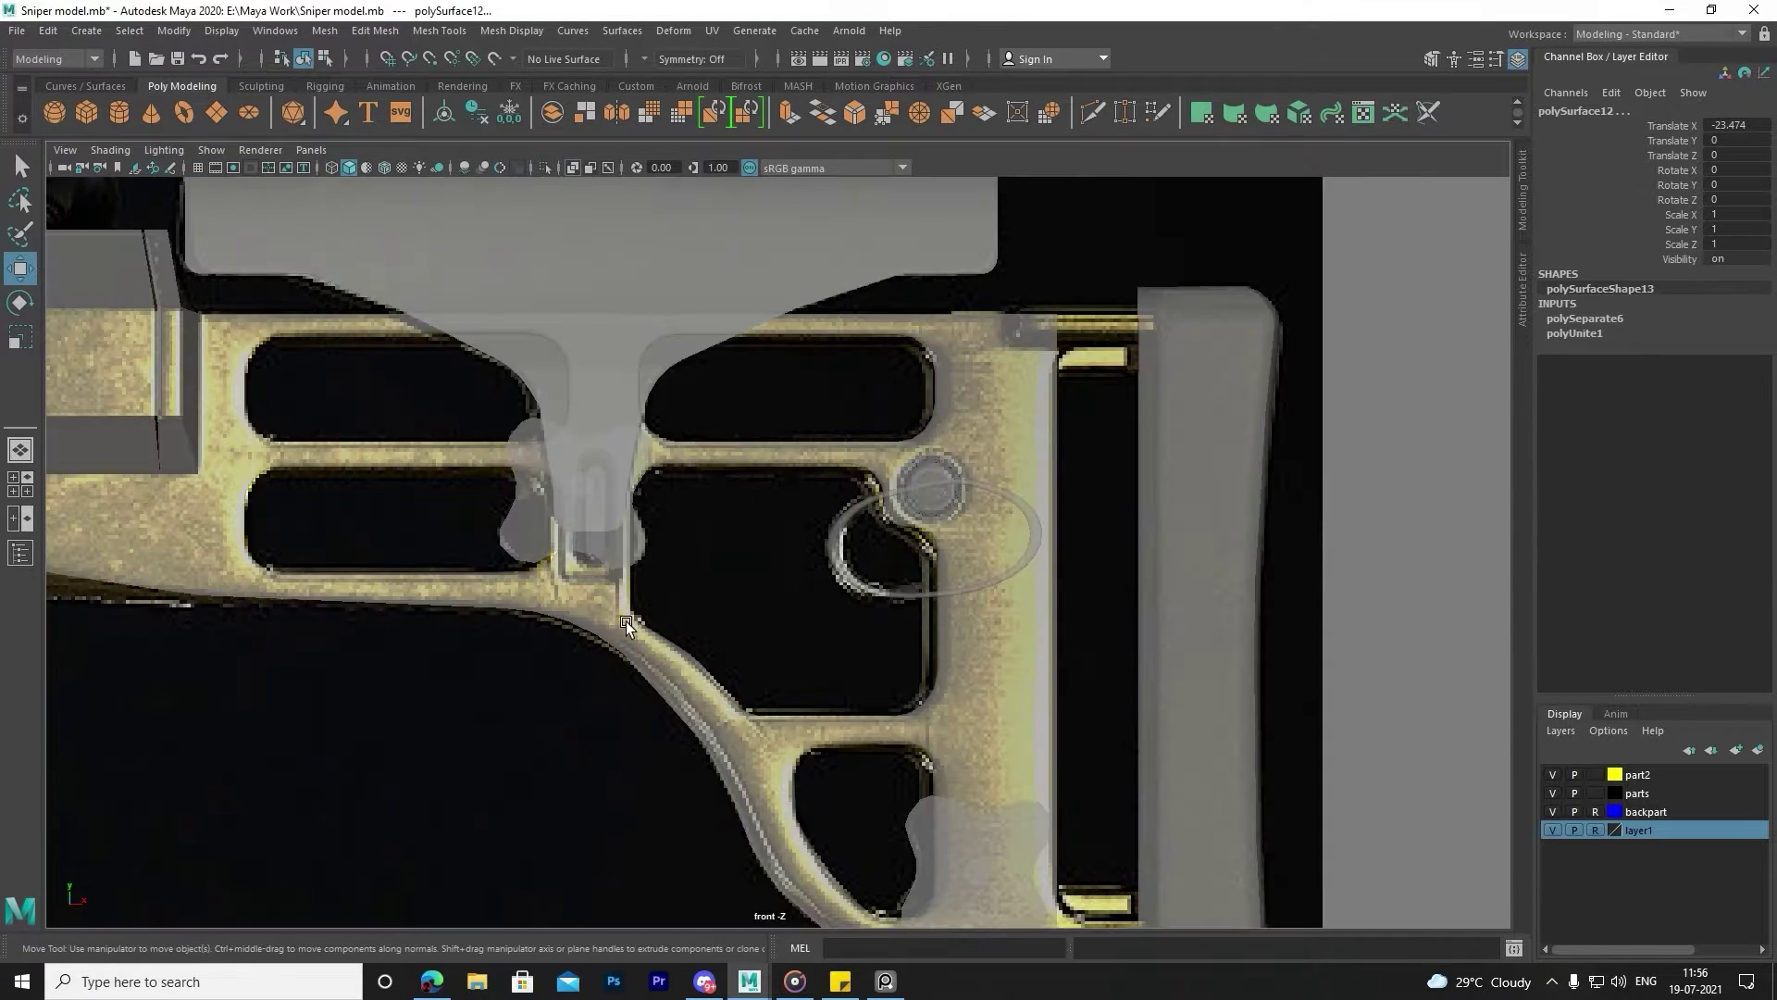
{"action": "right_click_drag", "start_coordinate": [220, 488], "coordinate": [222, 581], "text": "shift"}
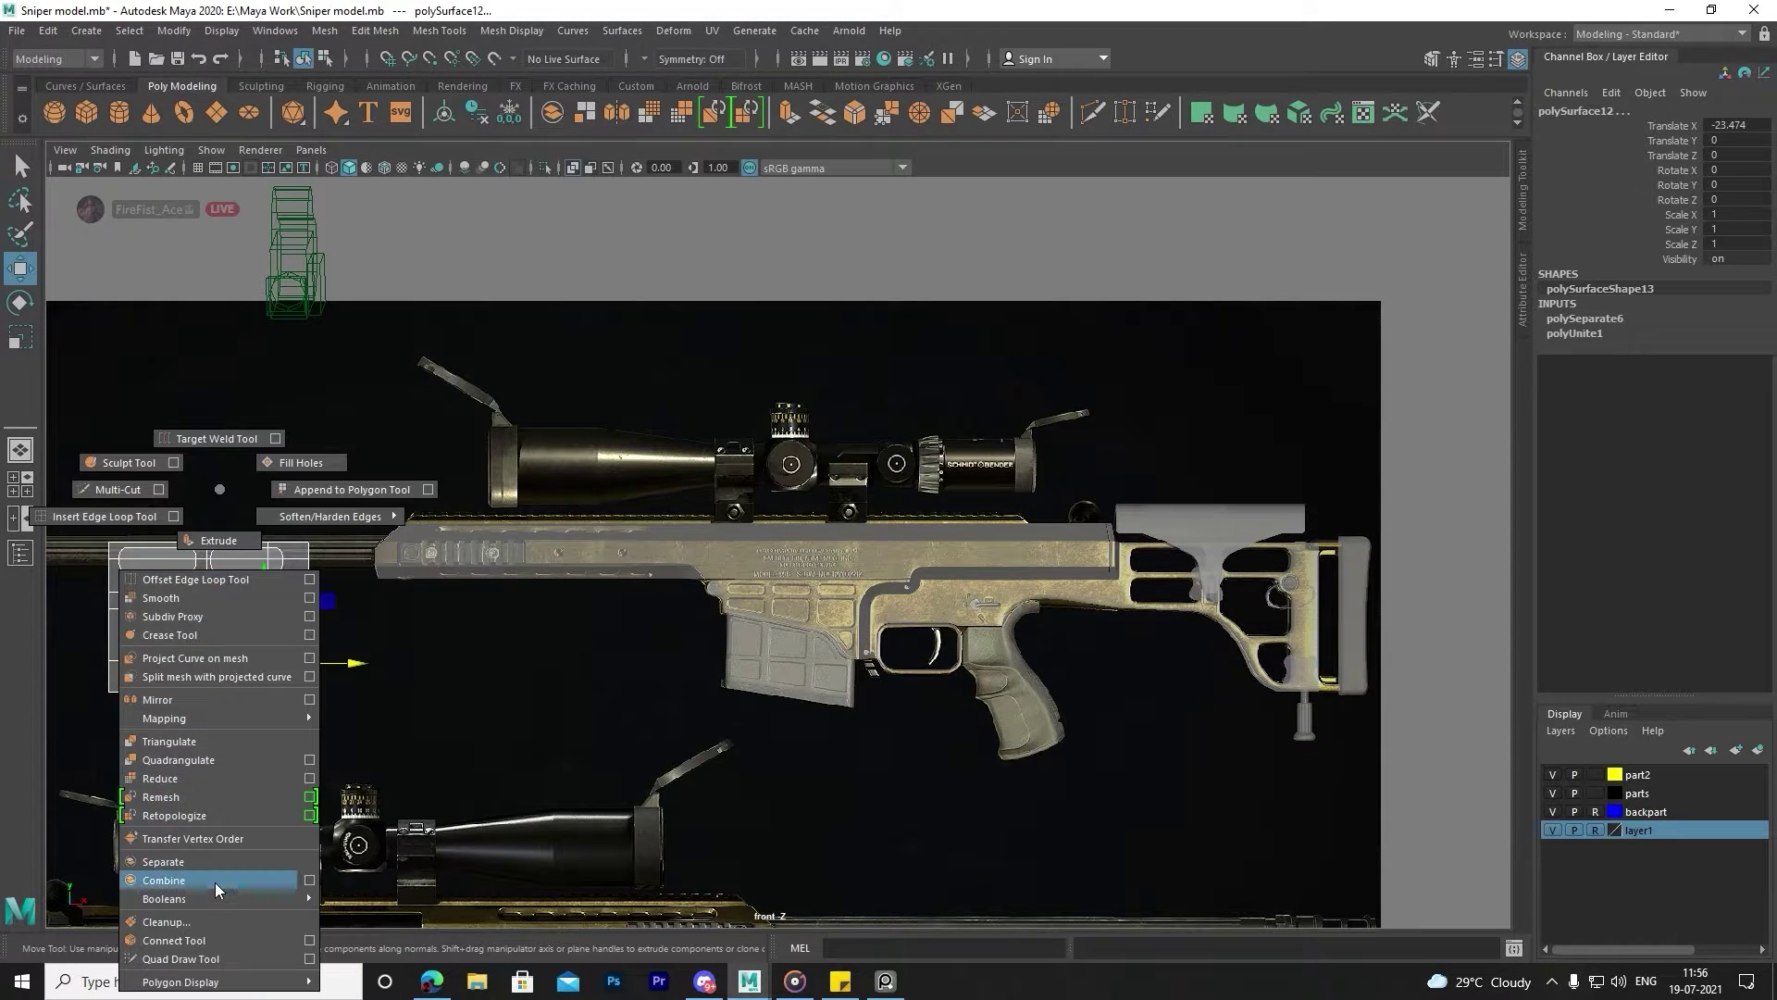
{"action": "right_click_drag", "start_coordinate": [215, 881], "coordinate": [216, 880]}
Scale the combined inset to about 0.5 and align it over the first receiver slot.
{"action": "left_click_drag", "start_coordinate": [357, 572], "coordinate": [879, 571]}
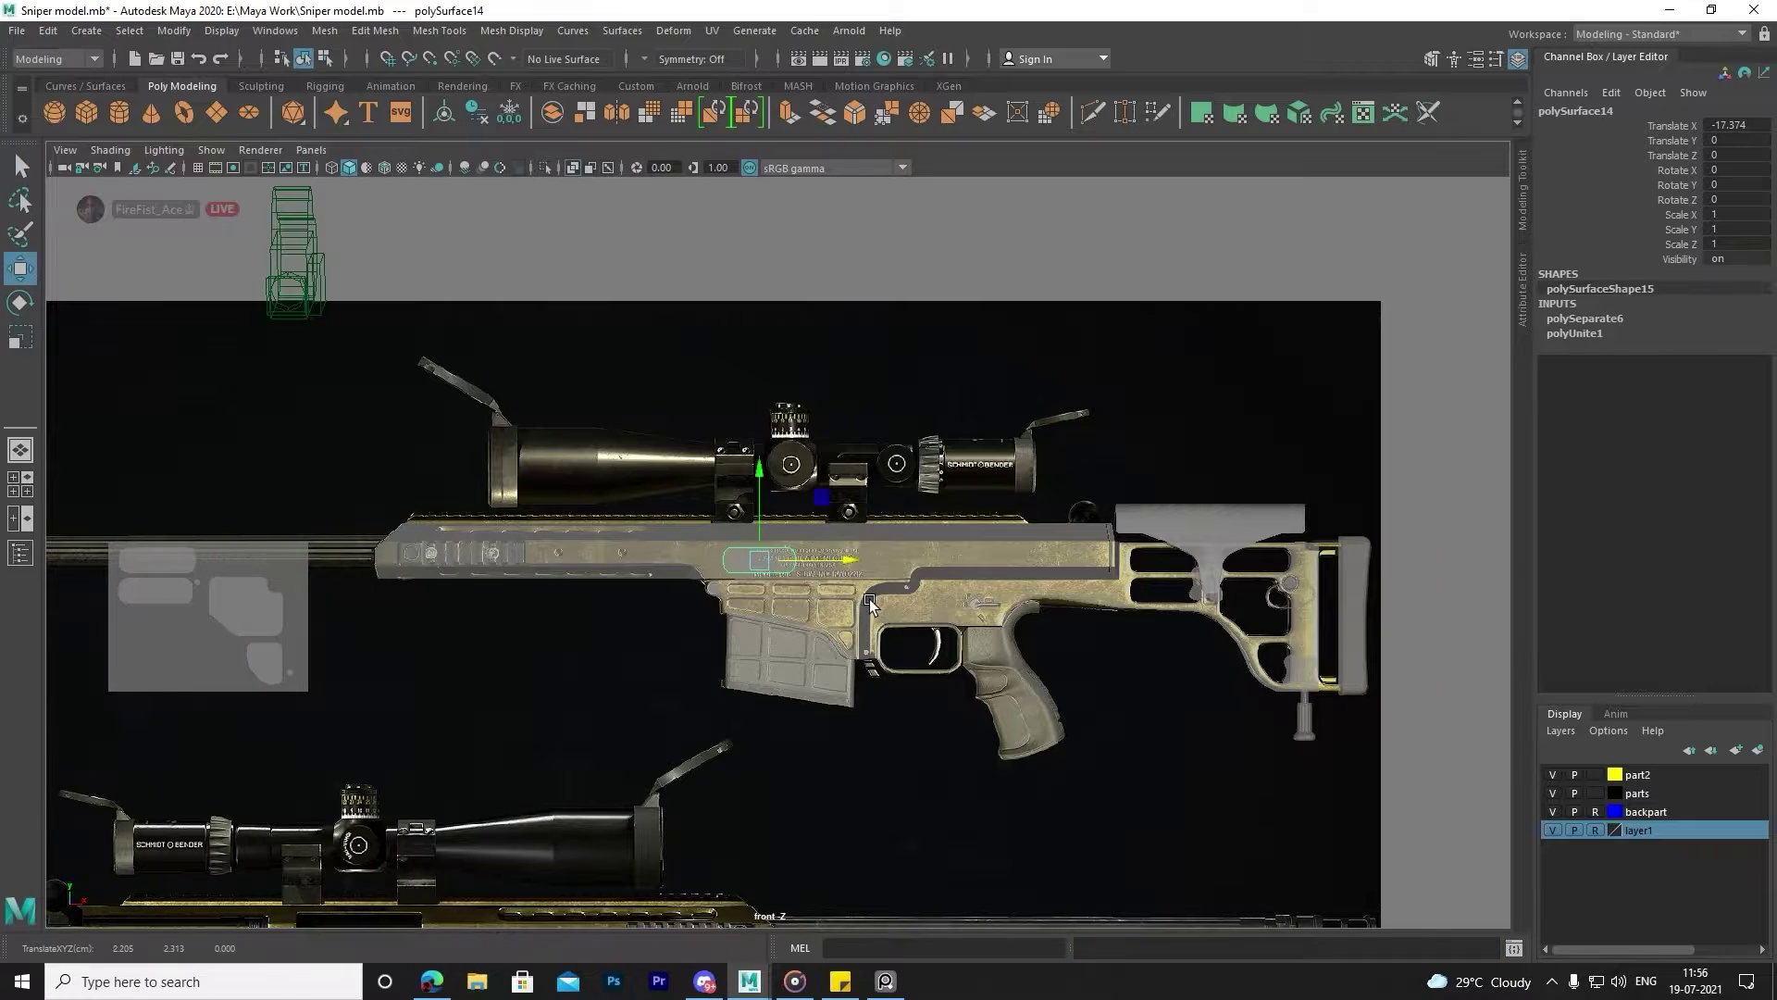
{"action": "scroll", "coordinate": [878, 571], "scroll_direction": "up", "scroll_amount": 4}
{"action": "scroll", "coordinate": [879, 571], "scroll_direction": "up", "scroll_amount": 2}
{"action": "mouse_move", "coordinate": [822, 485]}
{"action": "left_mouse_down"}
{"action": "mouse_move", "coordinate": [699, 475]}
{"action": "mouse_move", "coordinate": [783, 628]}
{"action": "left_mouse_up"}
{"action": "key", "text": "w"}
{"action": "scroll", "coordinate": [916, 592], "scroll_direction": "up", "scroll_amount": 2}
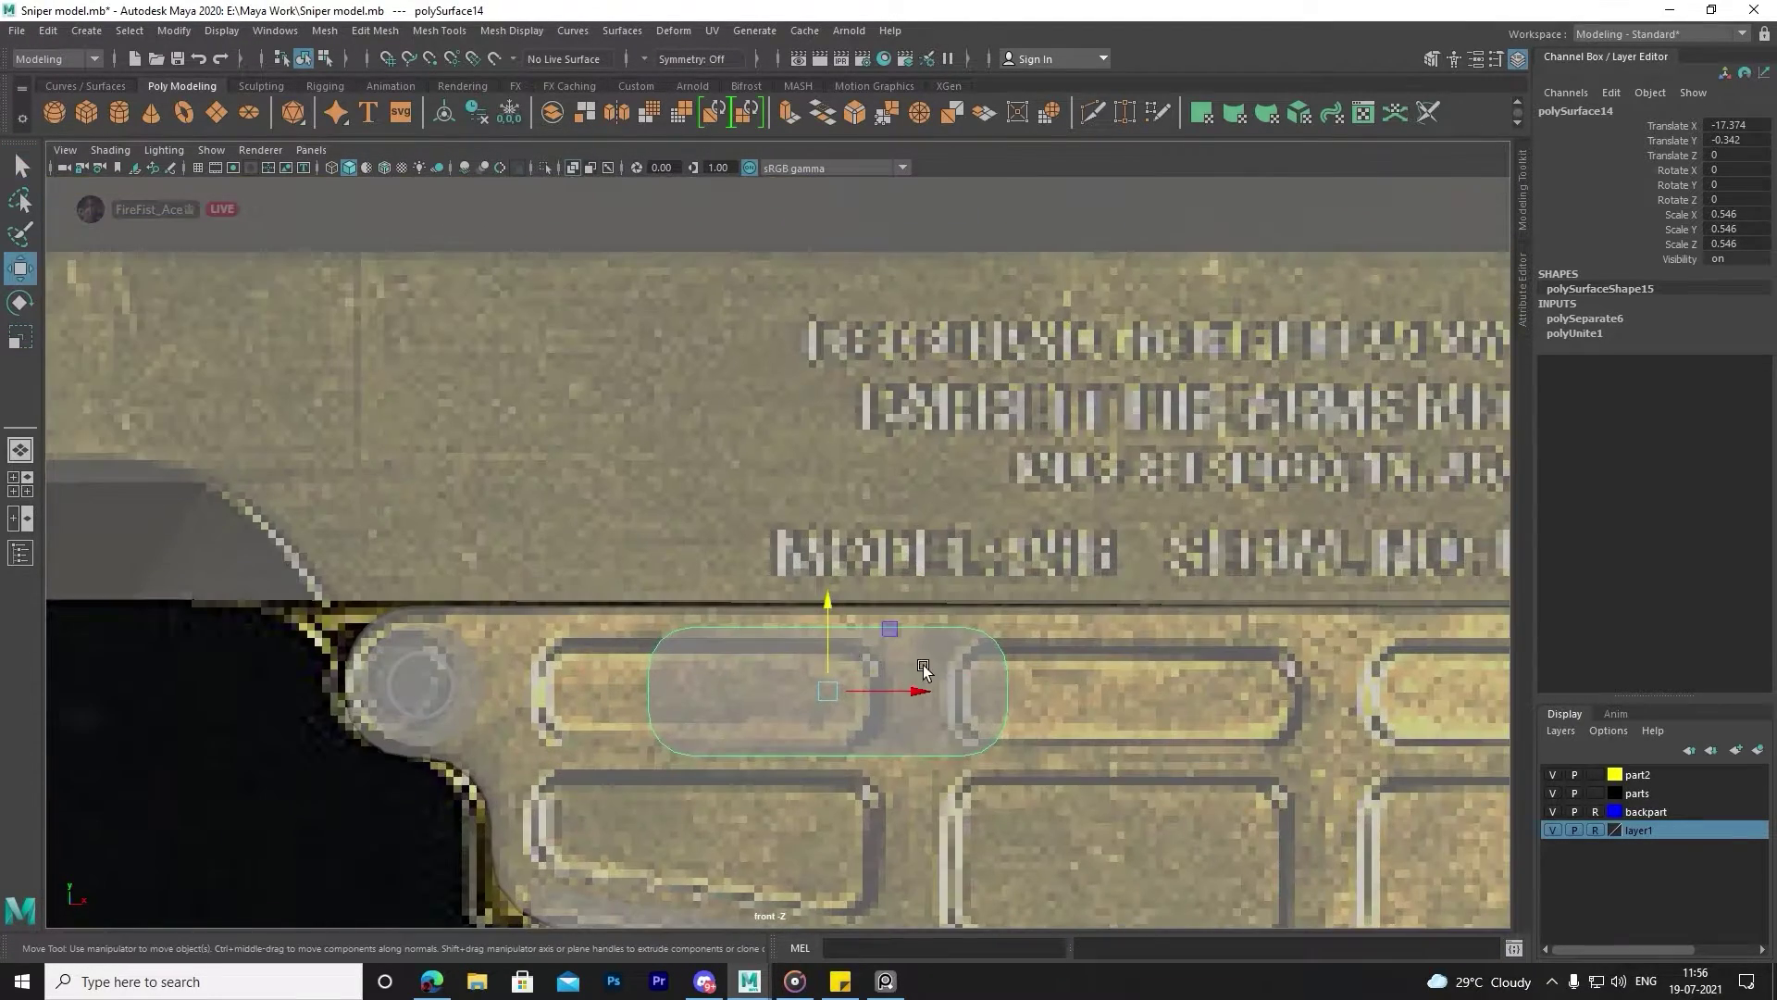
{"action": "scroll", "coordinate": [921, 592], "scroll_direction": "up", "scroll_amount": 1}
{"action": "left_click_drag", "start_coordinate": [921, 592], "coordinate": [710, 581]}
{"action": "key", "text": "r"}
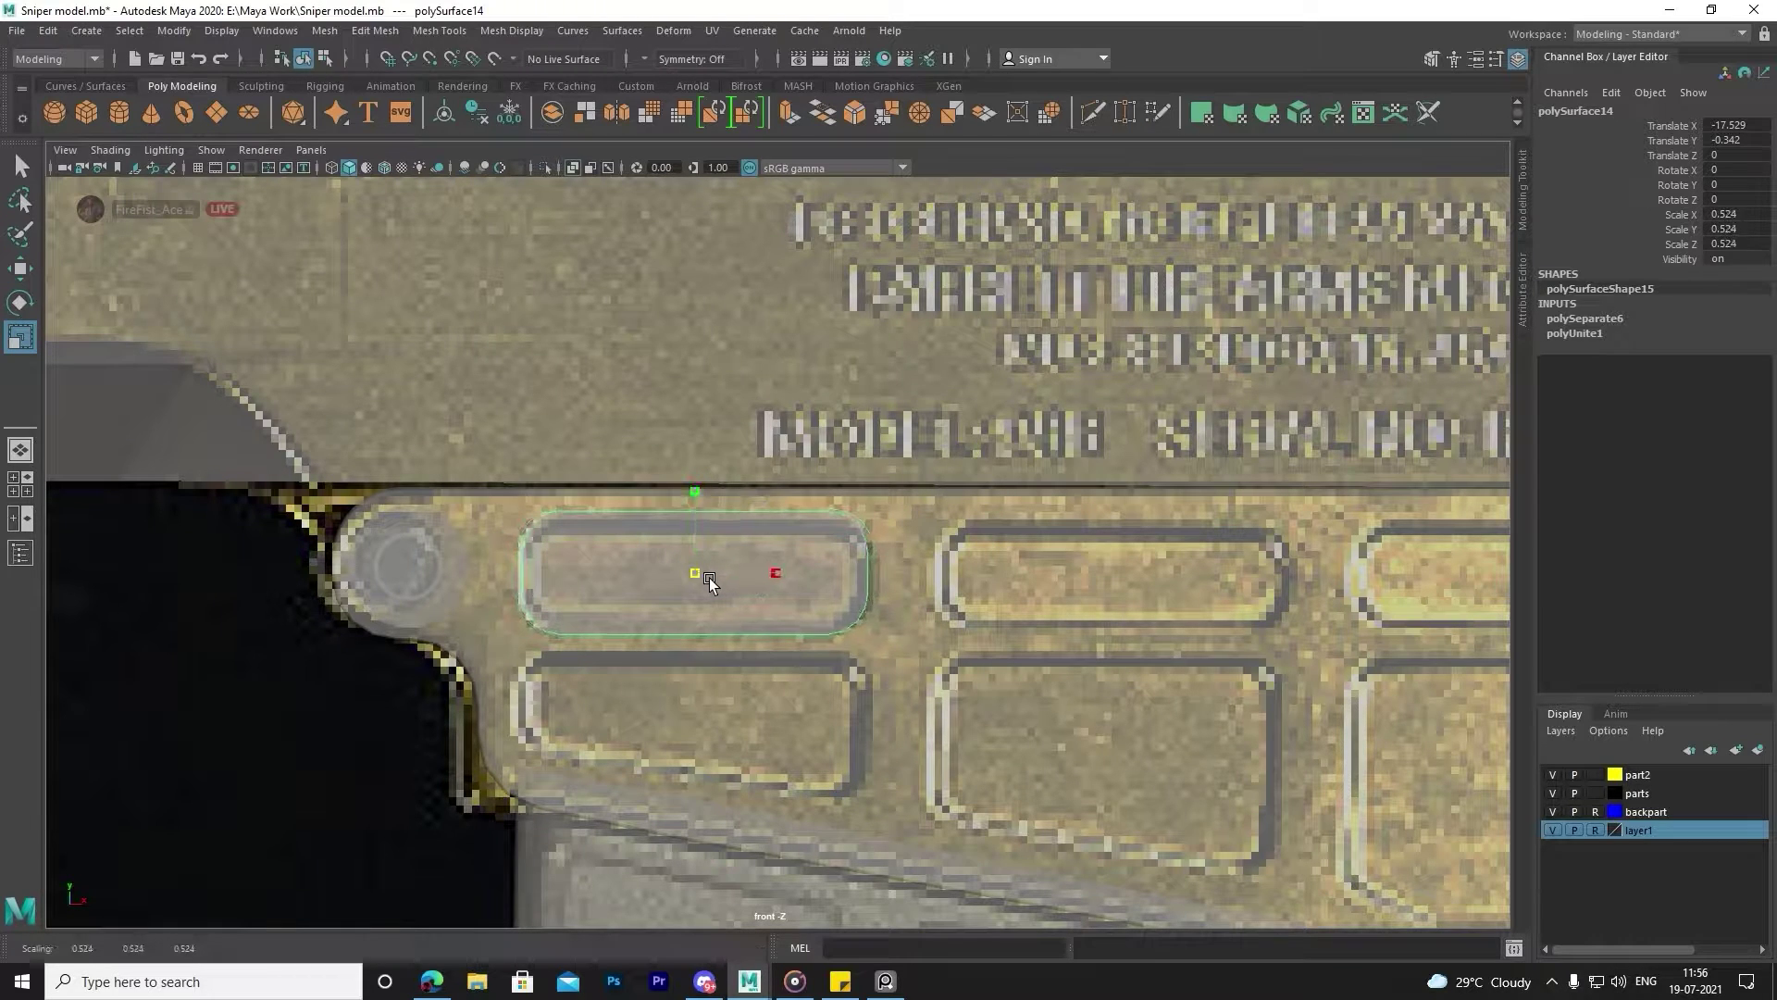
{"action": "key", "text": "w"}
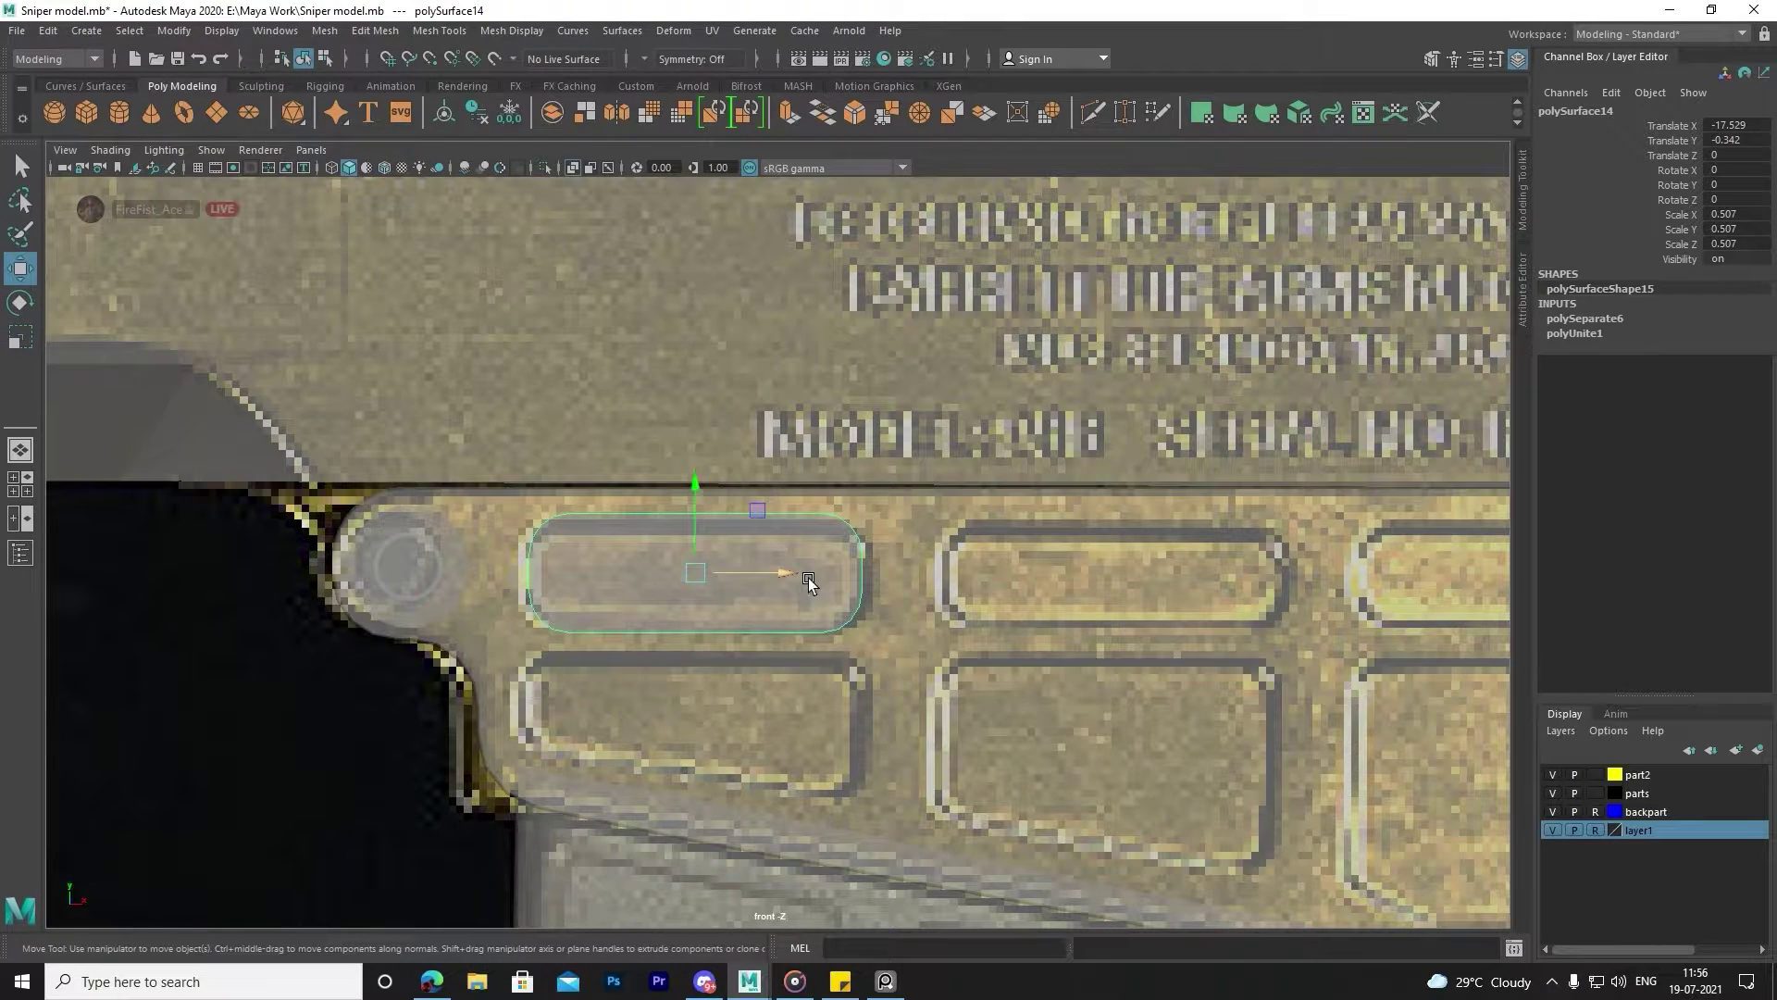
Duplicate the inset into the next slot as polySurface20, wider and flatter.
{"action": "scroll", "coordinate": [808, 581], "scroll_direction": "down", "scroll_amount": 2}
{"action": "left_click_drag", "start_coordinate": [541, 580], "coordinate": [973, 589], "text": "shift"}
{"action": "key", "text": "r"}
{"action": "left_click_drag", "start_coordinate": [878, 500], "coordinate": [888, 514]}
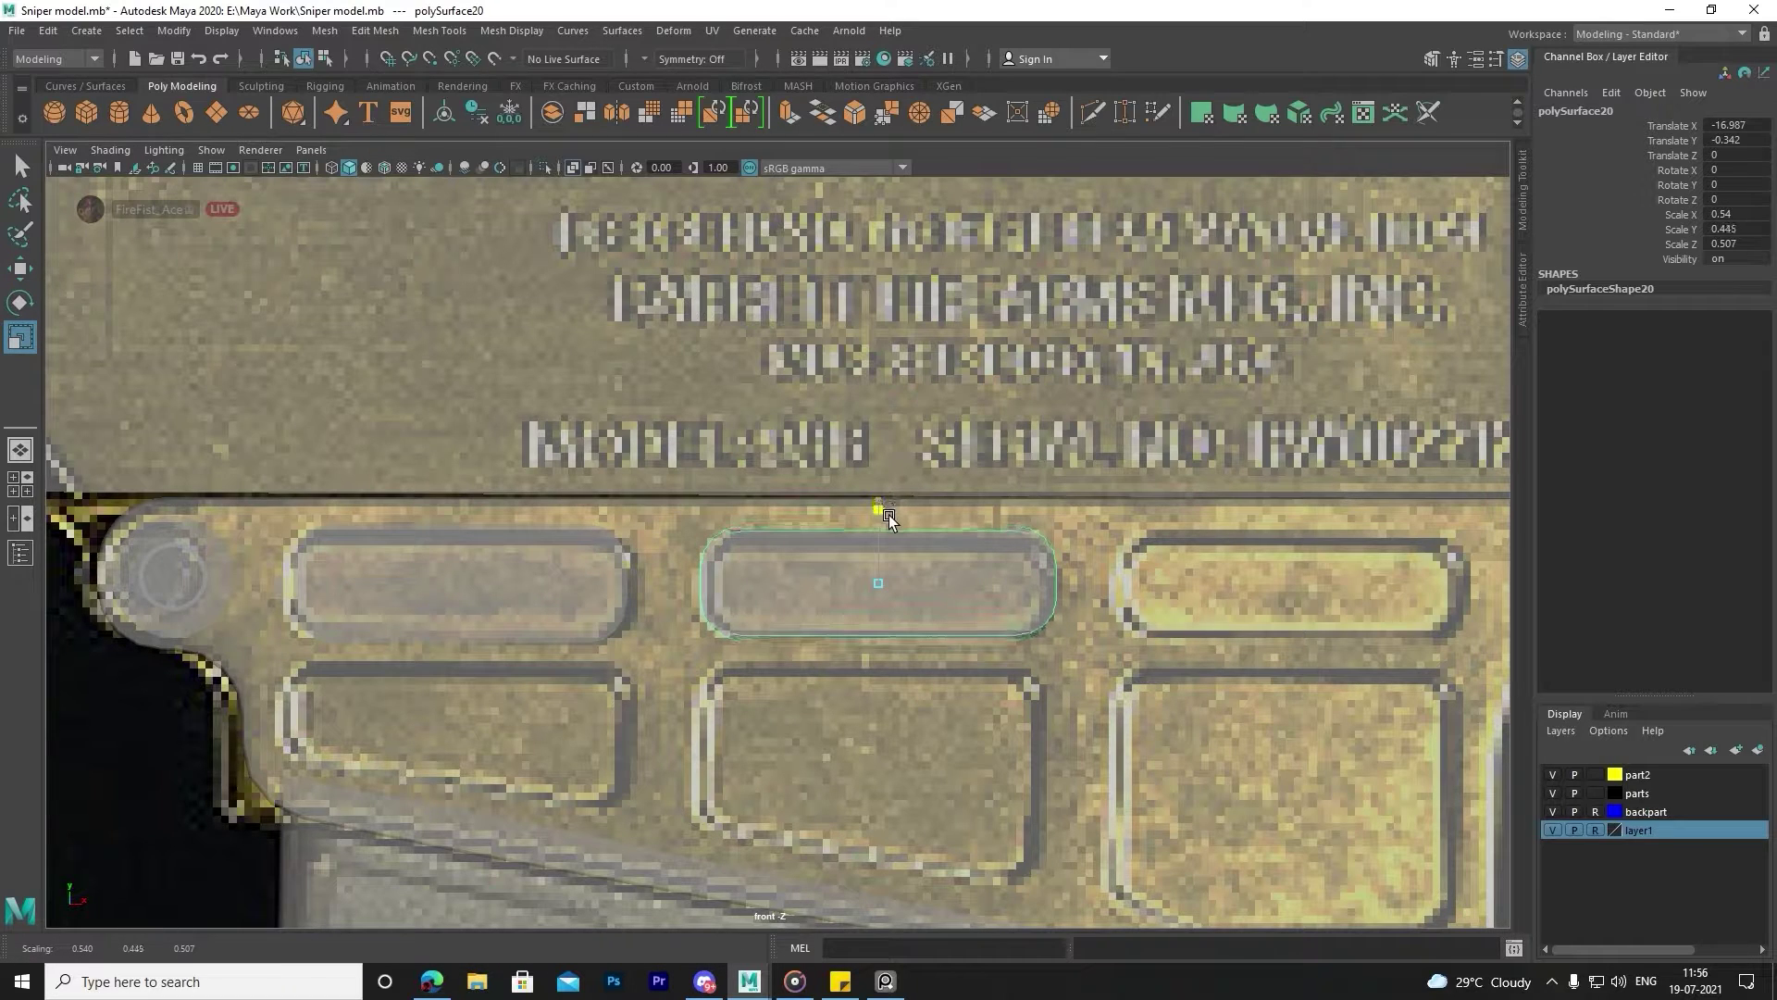
{"action": "left_click", "coordinate": [586, 556]}
{"action": "key", "text": "space"}
{"action": "key", "text": "space"}
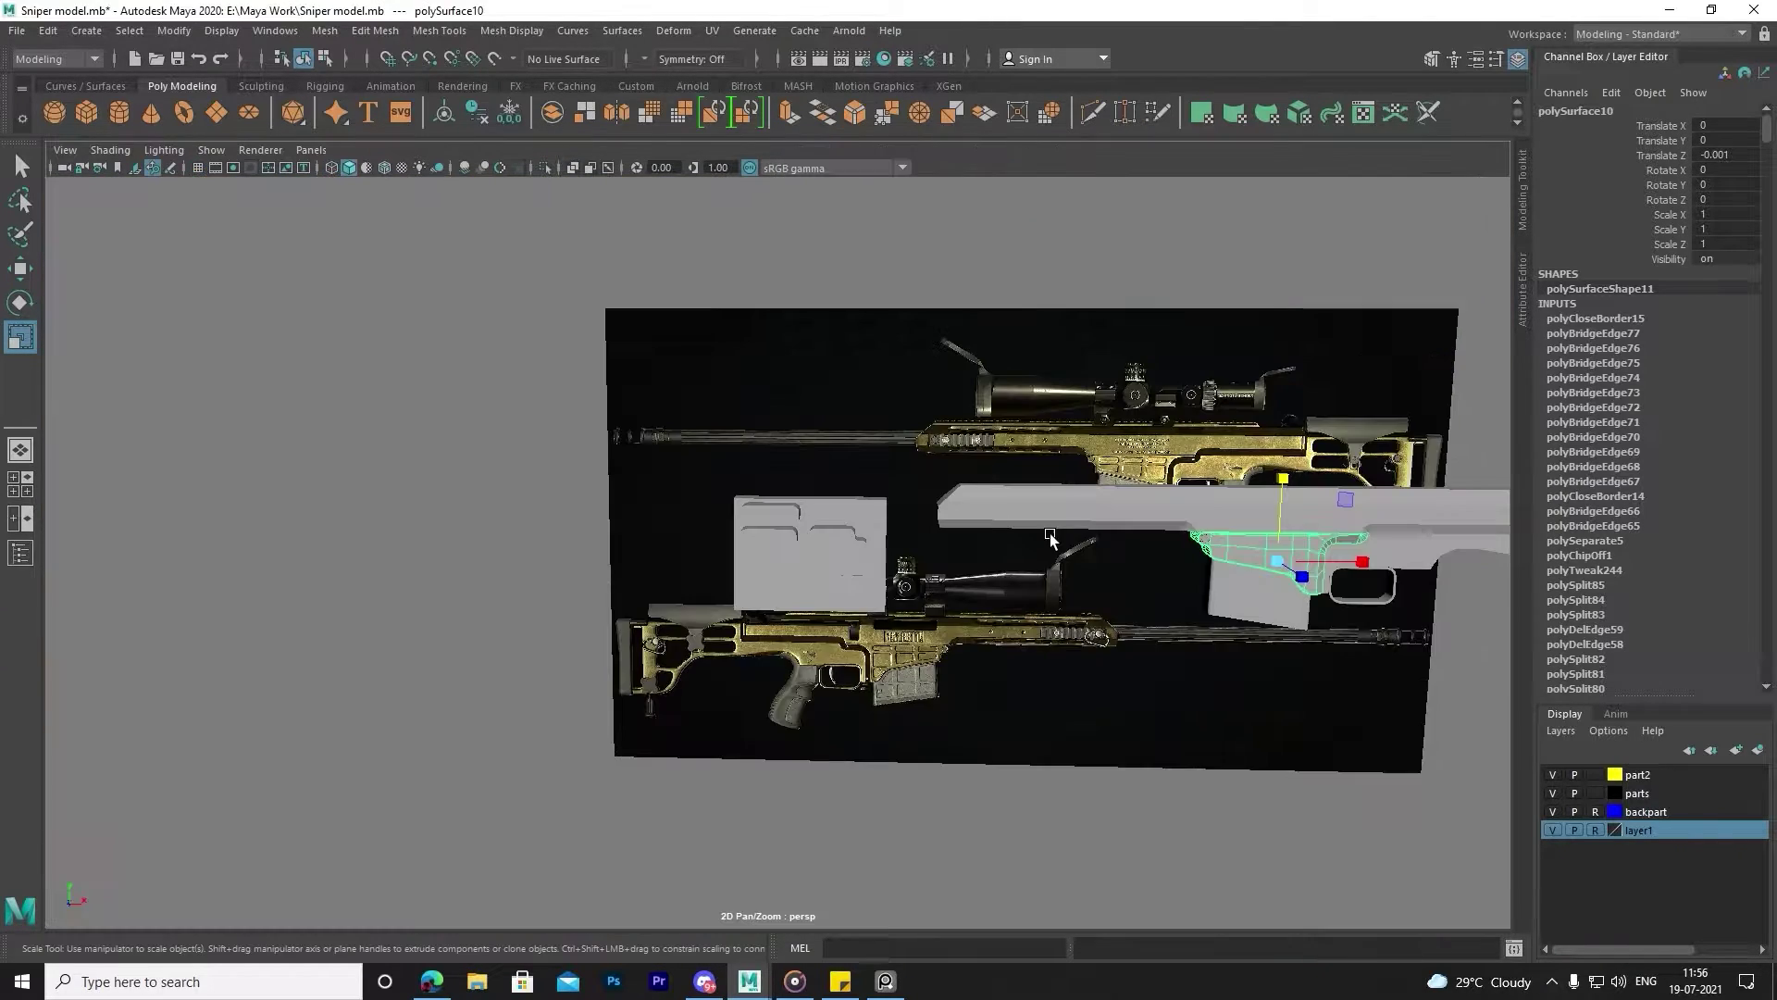
Deepen the copied inset polySurface20 along Z to a scale of 0.767.
{"action": "left_click_drag", "start_coordinate": [986, 600], "coordinate": [1146, 575], "text": "alt"}
{"action": "scroll", "coordinate": [870, 687], "scroll_direction": "up", "scroll_amount": 3}
{"action": "scroll", "coordinate": [870, 687], "scroll_direction": "up", "scroll_amount": 3}
{"action": "left_click", "coordinate": [988, 567]}
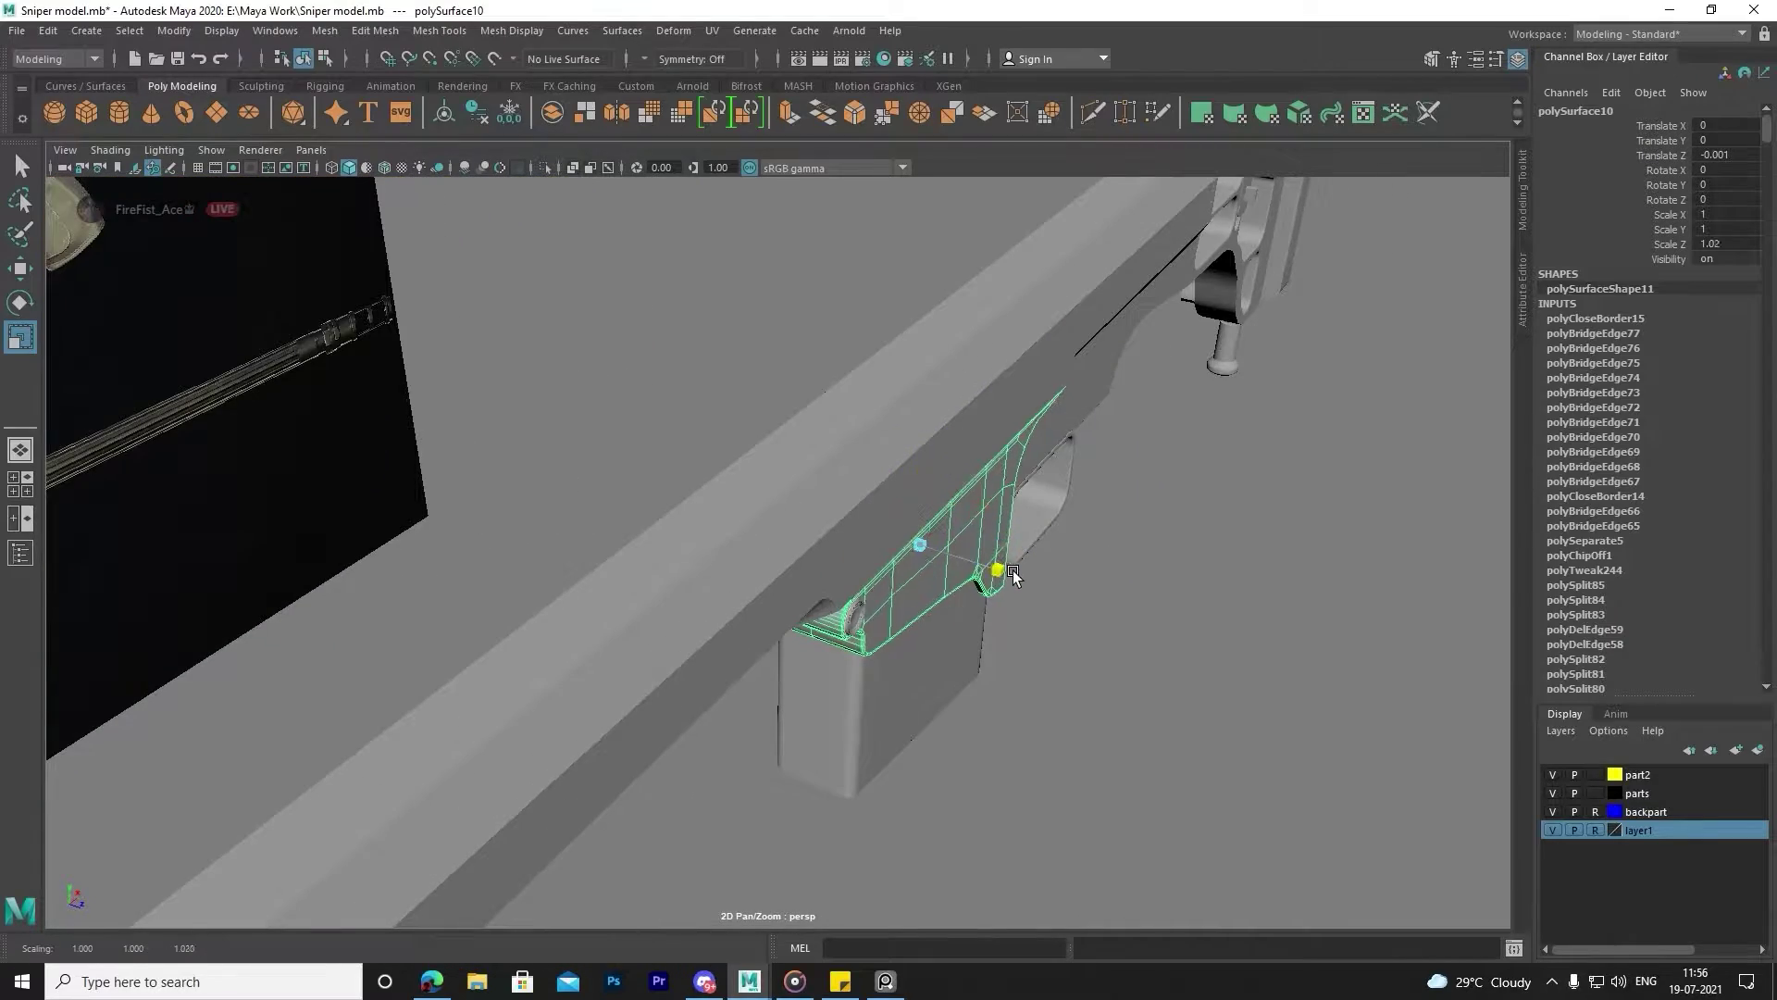
{"action": "key", "text": "ctrl+z"}
{"action": "key", "text": "ctrl+z"}
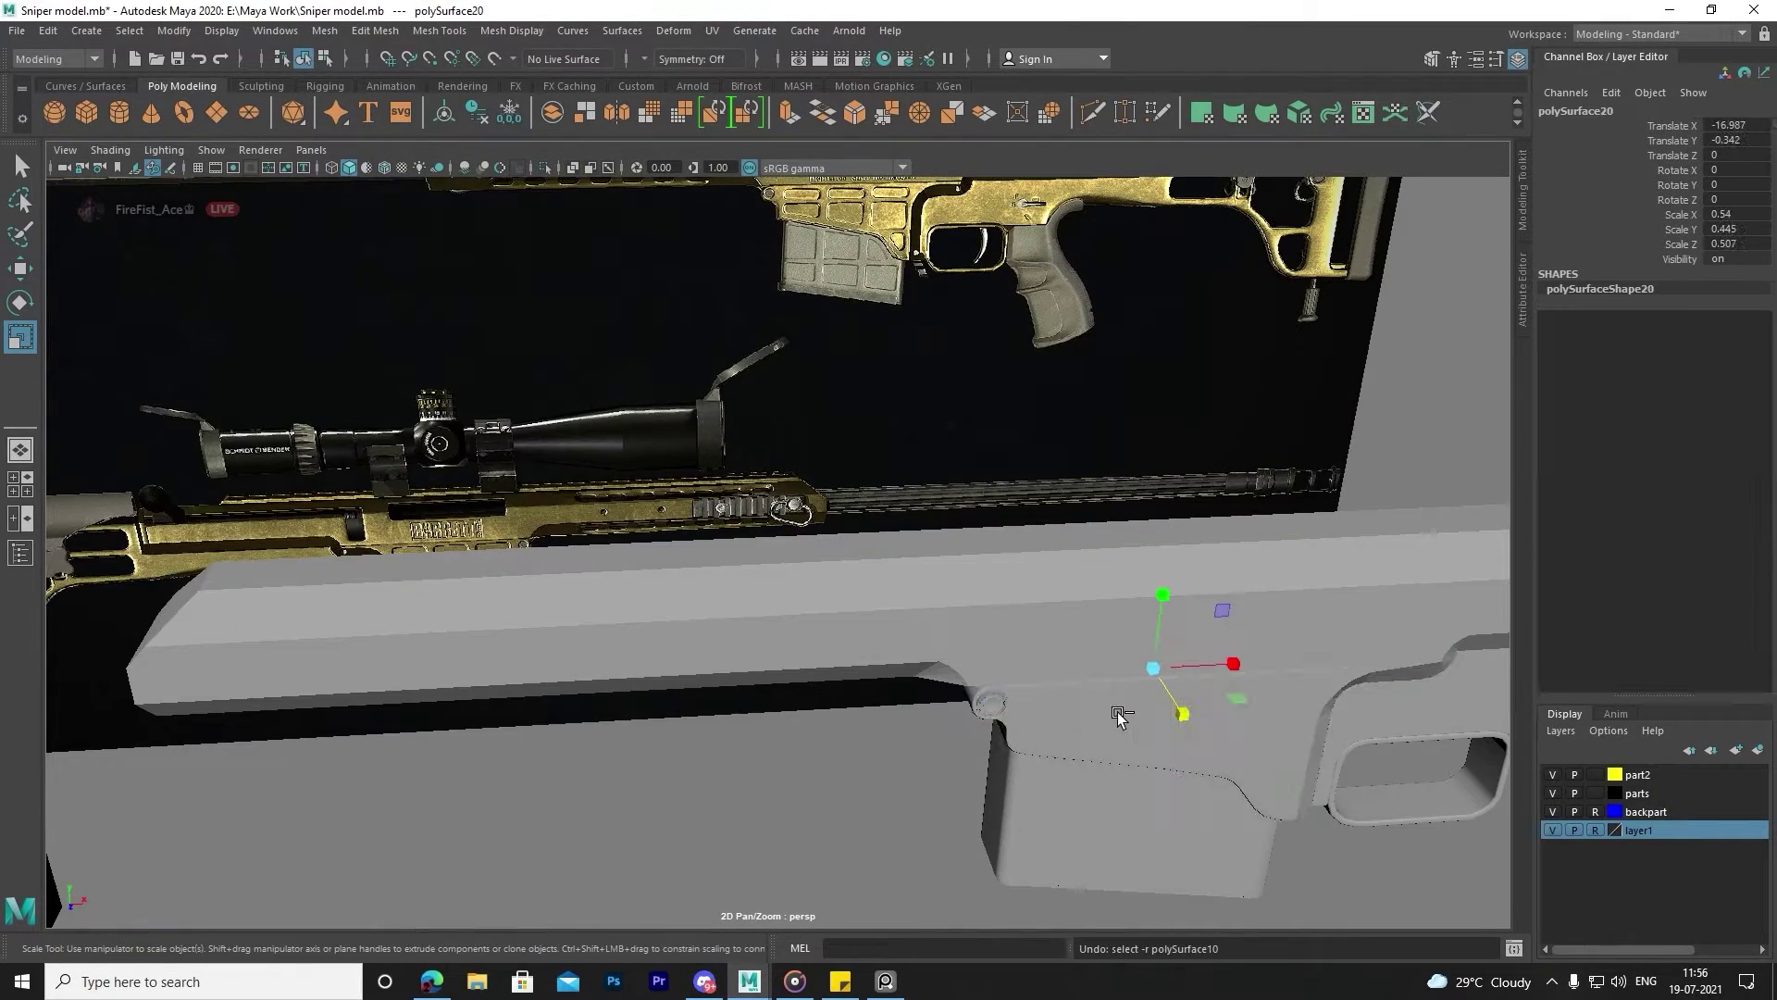
{"action": "mouse_move", "coordinate": [1207, 730]}
{"action": "left_mouse_down"}
{"action": "mouse_move", "coordinate": [1226, 741]}
{"action": "mouse_move", "coordinate": [1191, 697]}
{"action": "mouse_move", "coordinate": [951, 703]}
{"action": "mouse_move", "coordinate": [730, 594]}
{"action": "mouse_move", "coordinate": [726, 487]}
{"action": "mouse_move", "coordinate": [720, 507]}
{"action": "left_mouse_up"}
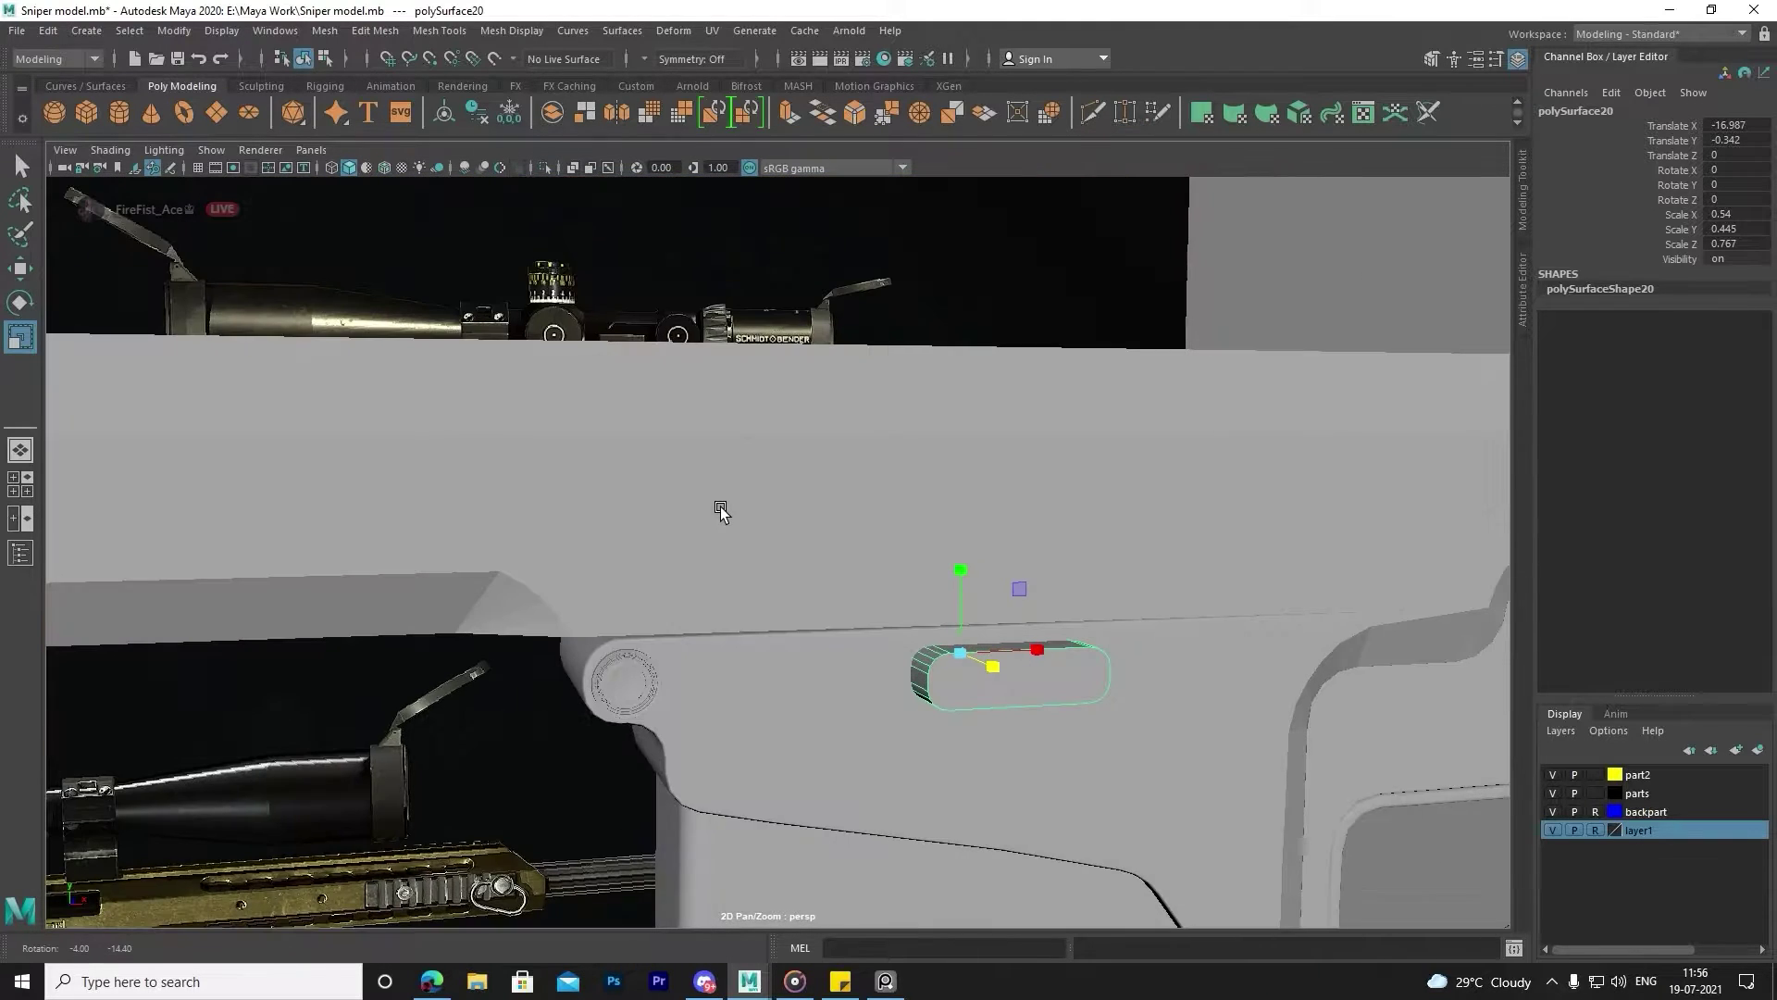
Deepen the first inset polySurface14 to Scale Z 0.903 and return to the front view.
{"action": "left_click", "coordinate": [826, 689]}
{"action": "mouse_move", "coordinate": [789, 690]}
{"action": "left_mouse_down"}
{"action": "mouse_move", "coordinate": [834, 732]}
{"action": "mouse_move", "coordinate": [852, 714]}
{"action": "mouse_move", "coordinate": [1042, 730]}
{"action": "mouse_move", "coordinate": [720, 624]}
{"action": "left_mouse_up"}
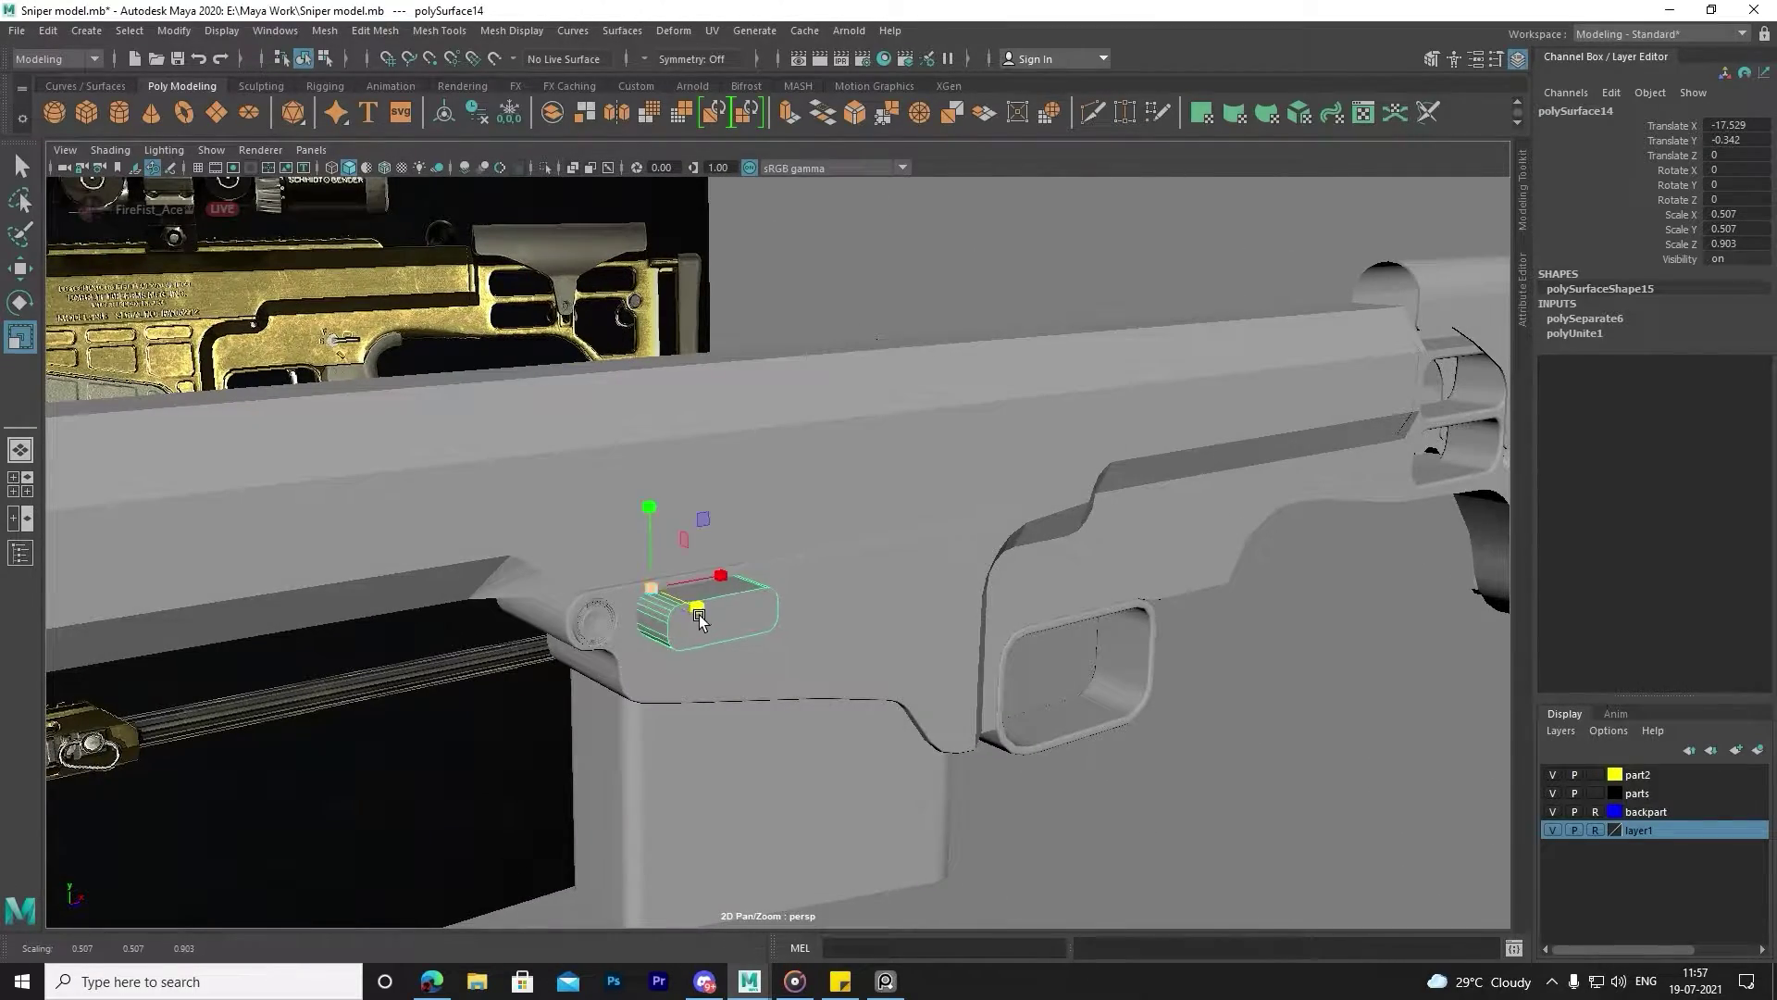
{"action": "key", "text": "space"}
{"action": "key", "text": "w"}
{"action": "key", "text": "space"}
{"action": "scroll", "coordinate": [703, 595], "scroll_direction": "up", "scroll_amount": 5}
Make the first inset slightly flatter and wider in the front view.
{"action": "scroll", "coordinate": [704, 595], "scroll_direction": "up", "scroll_amount": 5}
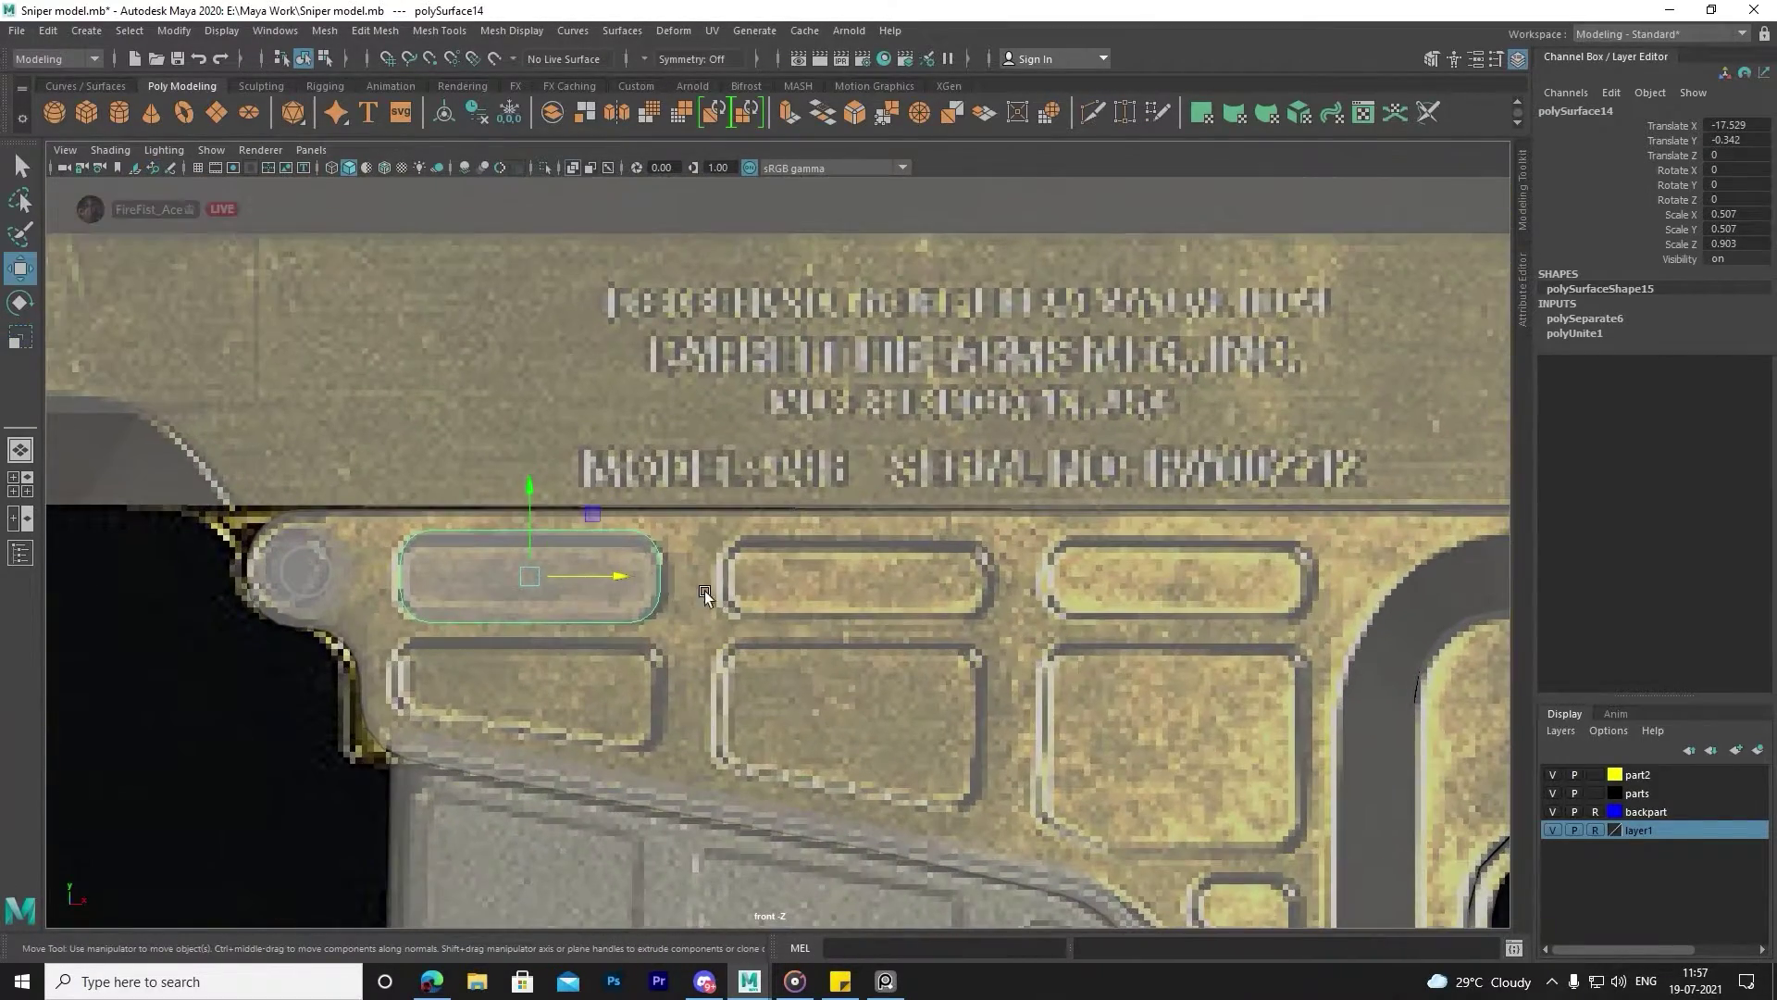
{"action": "middle_click_drag", "start_coordinate": [703, 595], "coordinate": [972, 592]}
{"action": "key", "text": "ctrl+z"}
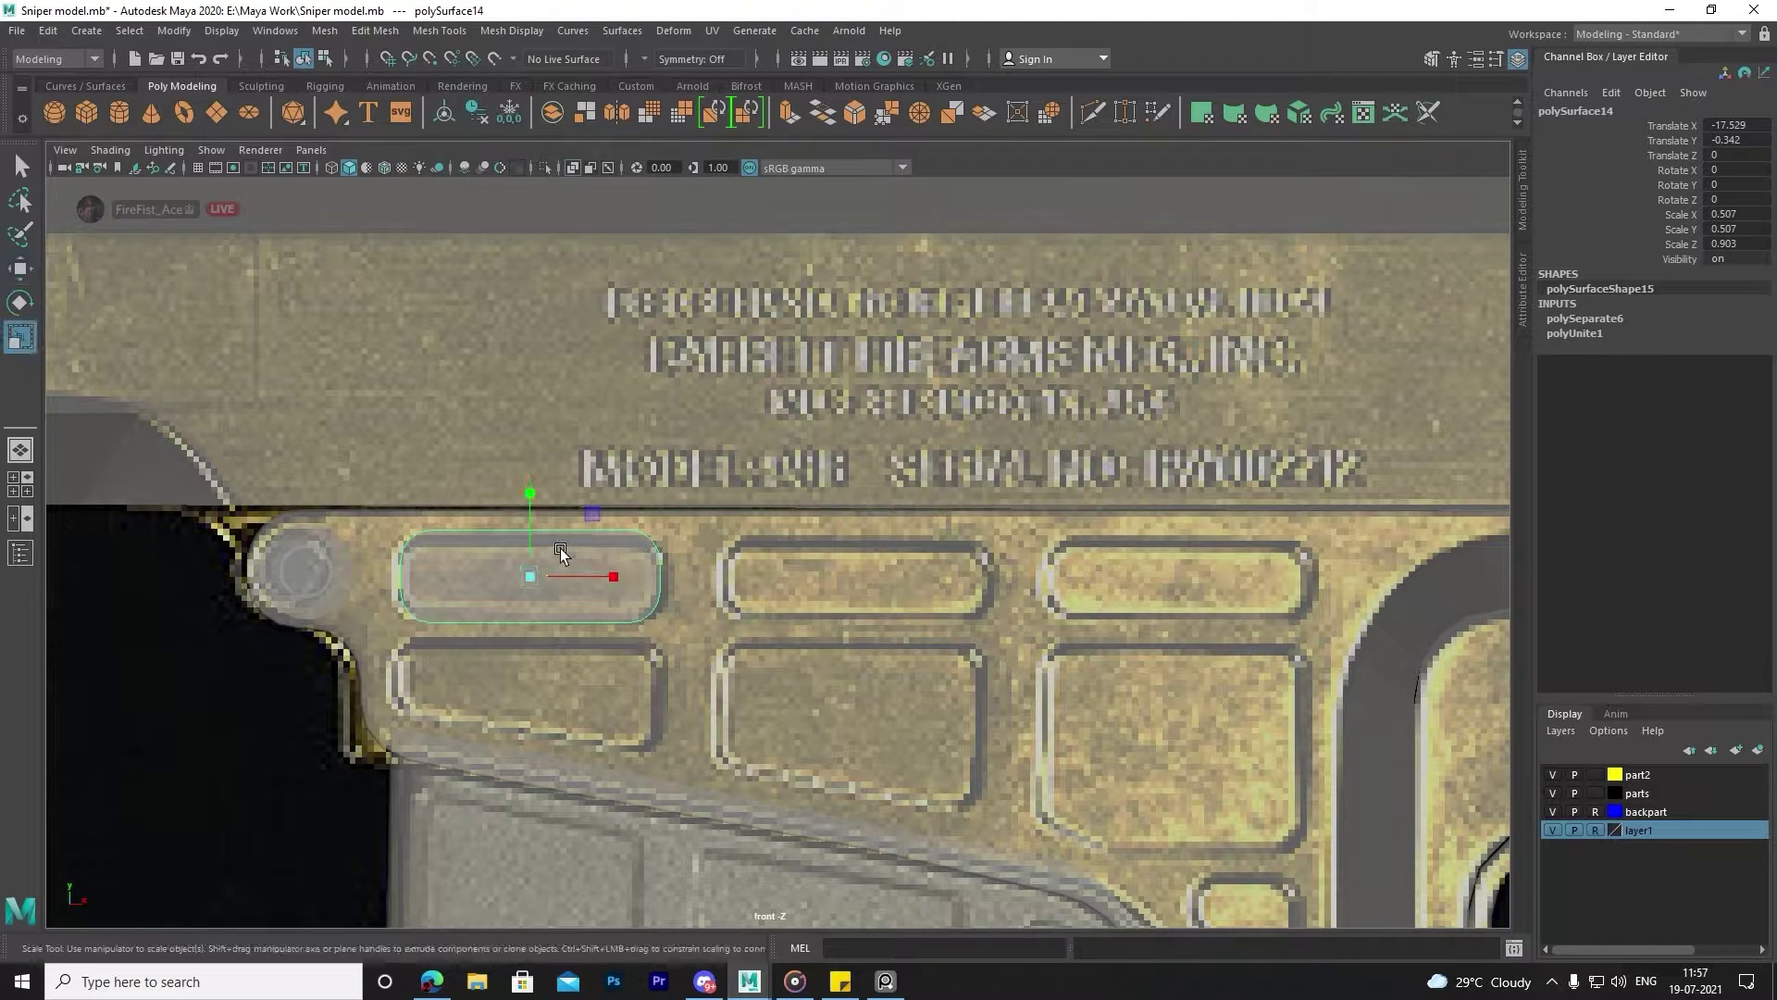
{"action": "left_click_drag", "start_coordinate": [550, 508], "coordinate": [553, 519]}
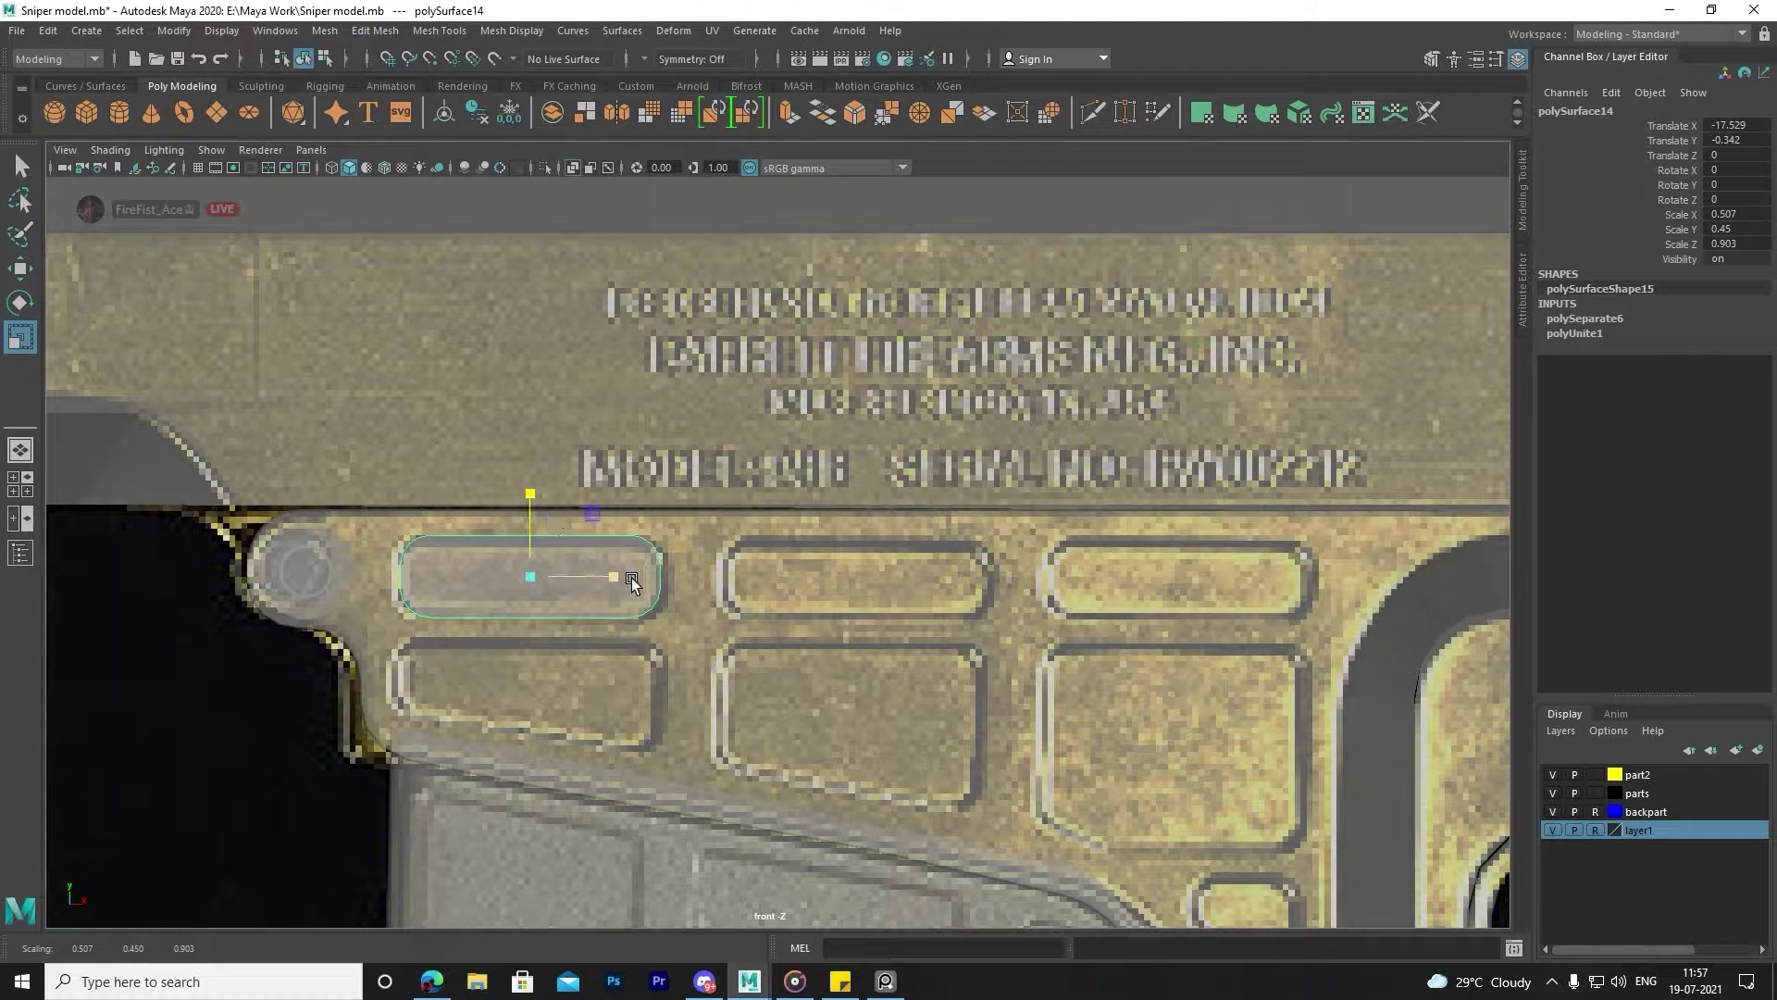
{"action": "left_click_drag", "start_coordinate": [635, 577], "coordinate": [968, 603]}
Shift-drag panel copies into the third top-row slot and the second-row slot below it.
{"action": "key", "text": "w"}
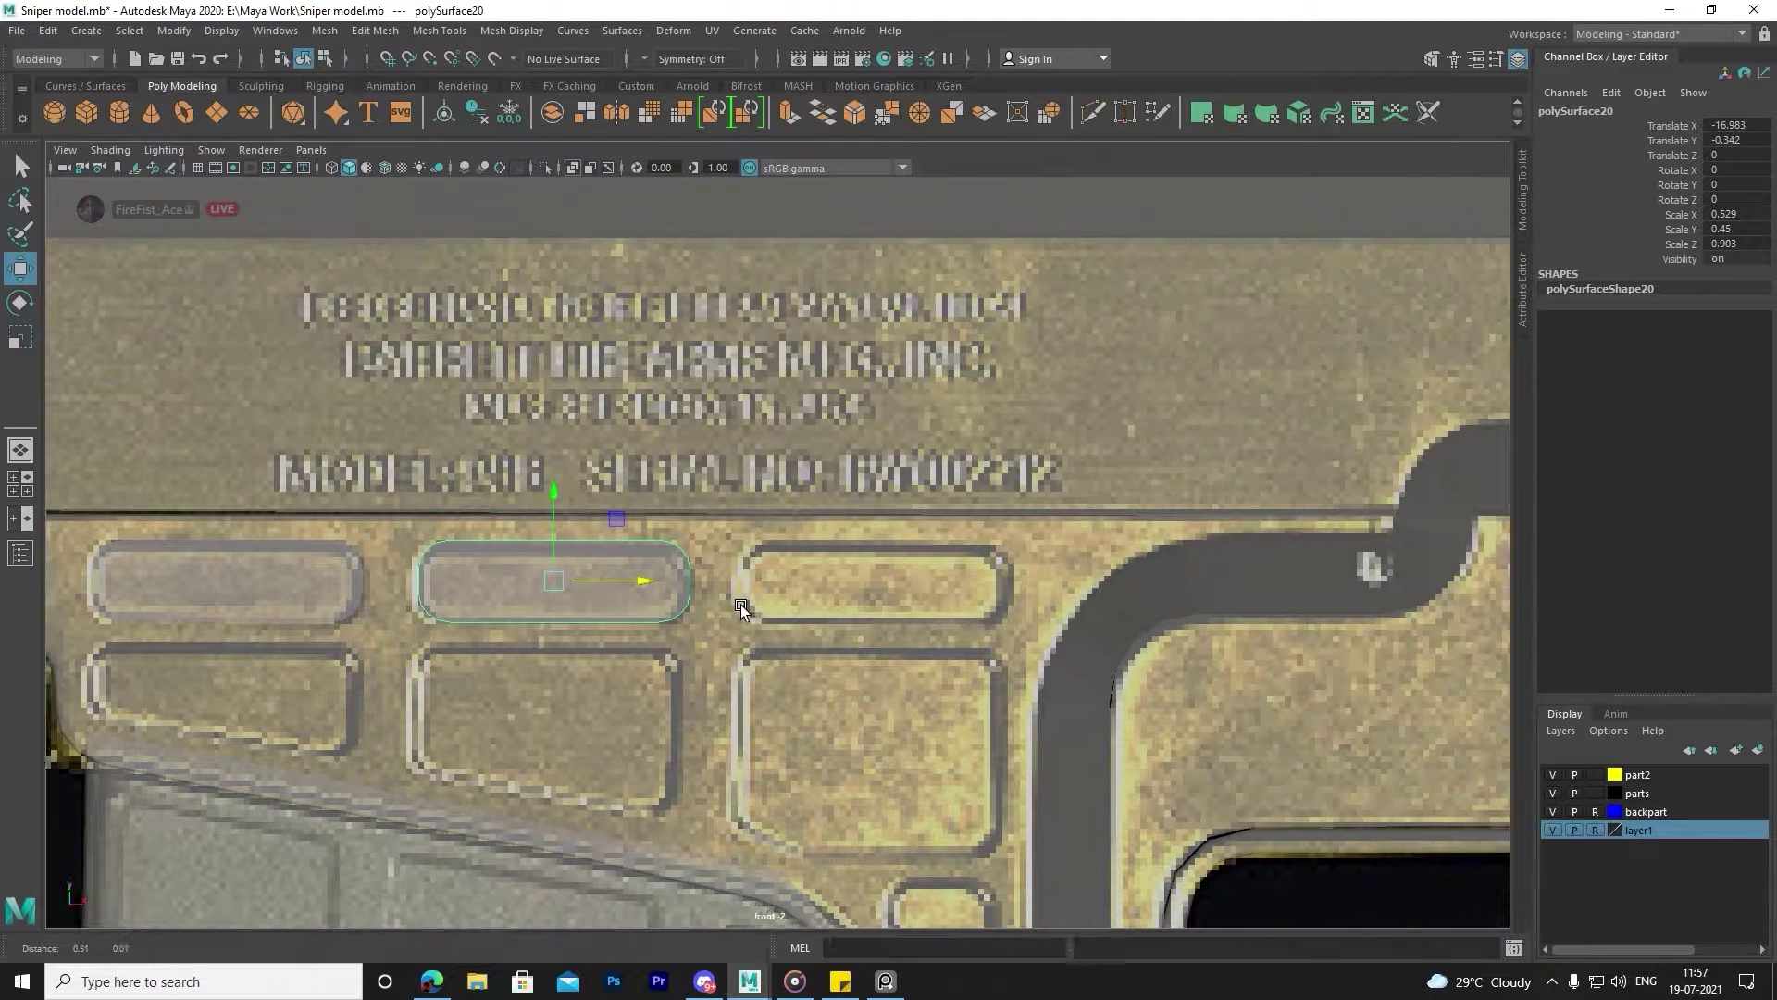
{"action": "middle_click_drag", "start_coordinate": [966, 606], "coordinate": [555, 585], "text": "alt"}
{"action": "left_click_drag", "start_coordinate": [555, 585], "coordinate": [860, 586], "text": "shift"}
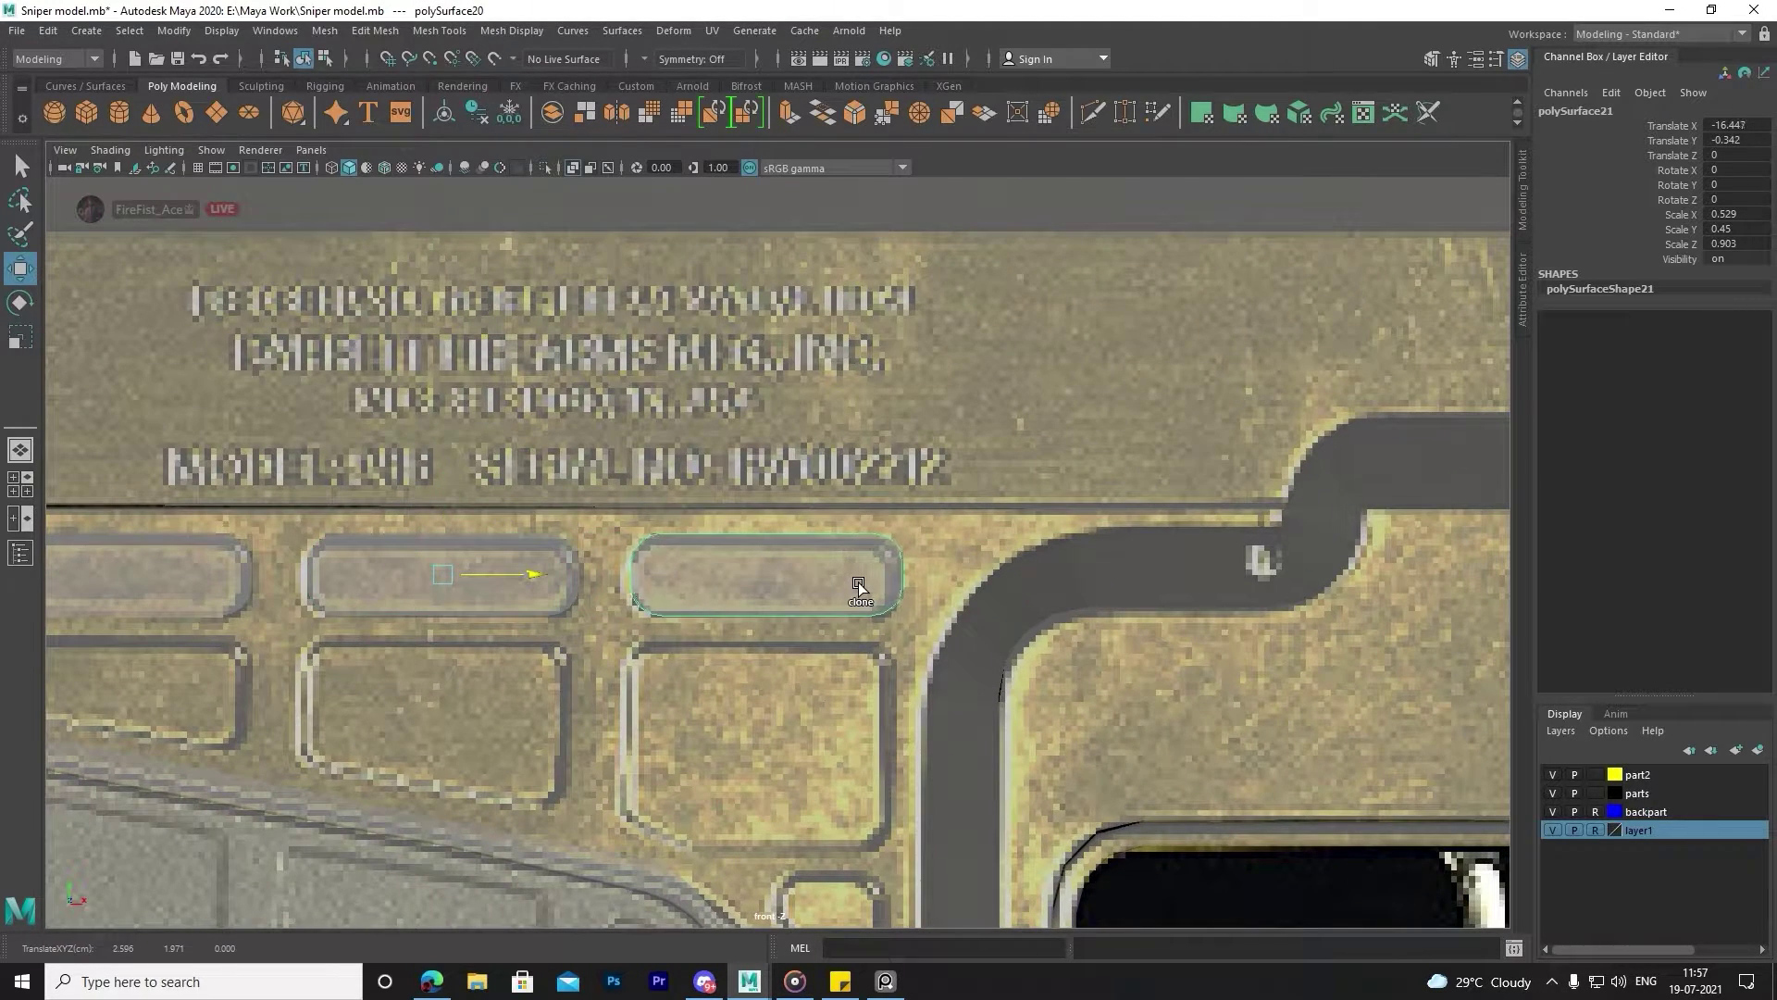
{"action": "middle_click_drag", "start_coordinate": [781, 670], "coordinate": [1020, 614], "text": "alt"}
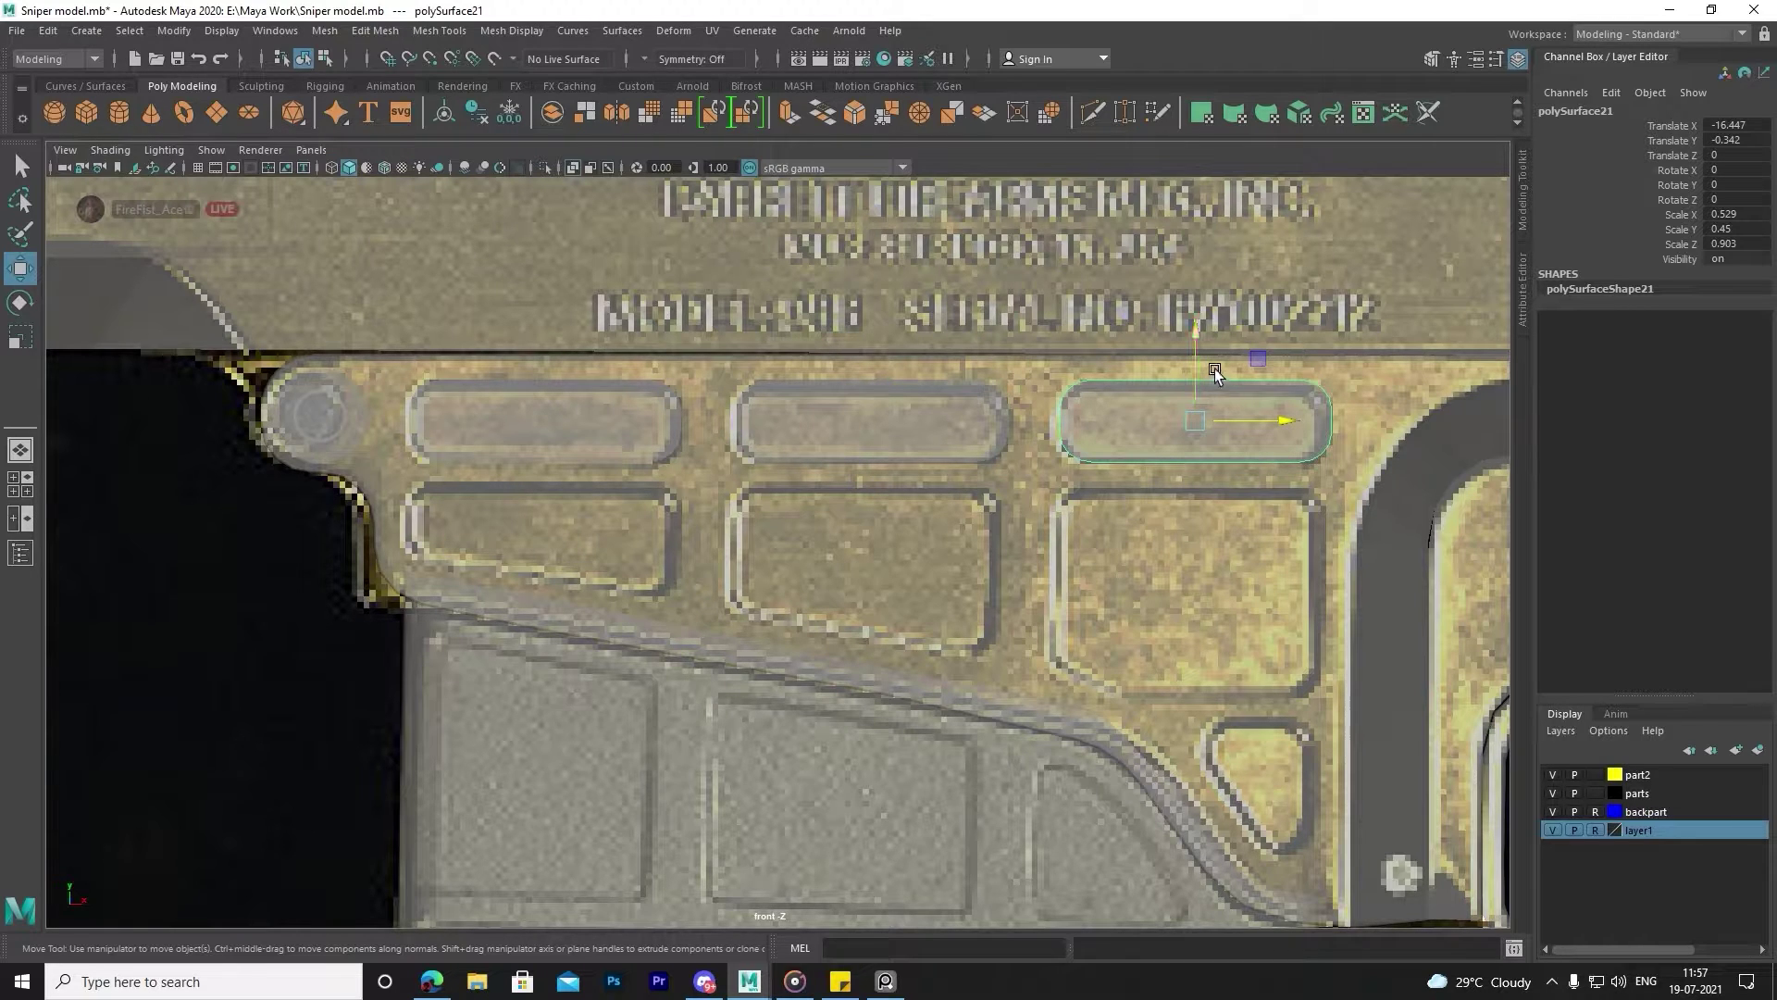
{"action": "left_click_drag", "start_coordinate": [1214, 368], "coordinate": [1213, 481], "text": "shift"}
{"action": "middle_click_drag", "start_coordinate": [1213, 481], "coordinate": [783, 566], "text": "alt"}
{"action": "scroll", "coordinate": [783, 566], "scroll_direction": "up", "scroll_amount": 2}
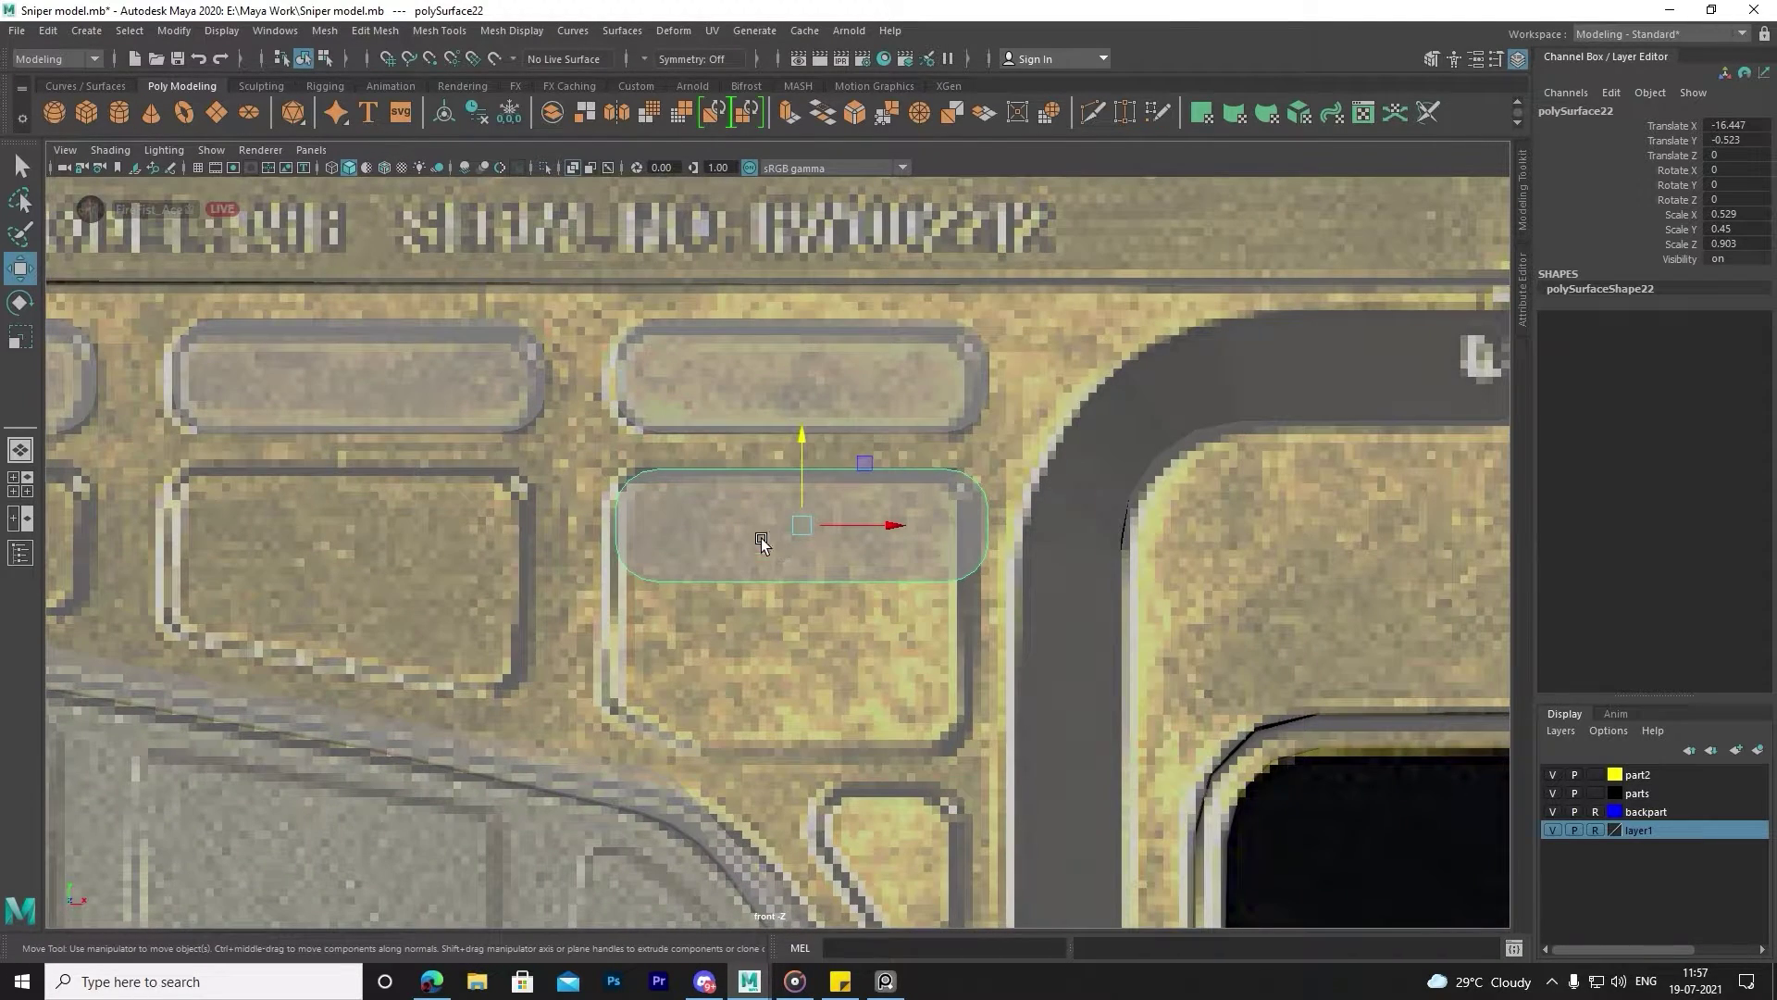
In vertex mode, stretch the copied outline's bottom vertices down to the inset's bottom.
{"action": "right_click_drag", "start_coordinate": [761, 542], "coordinate": [568, 541]}
{"action": "left_click_drag", "start_coordinate": [1087, 659], "coordinate": [1083, 655]}
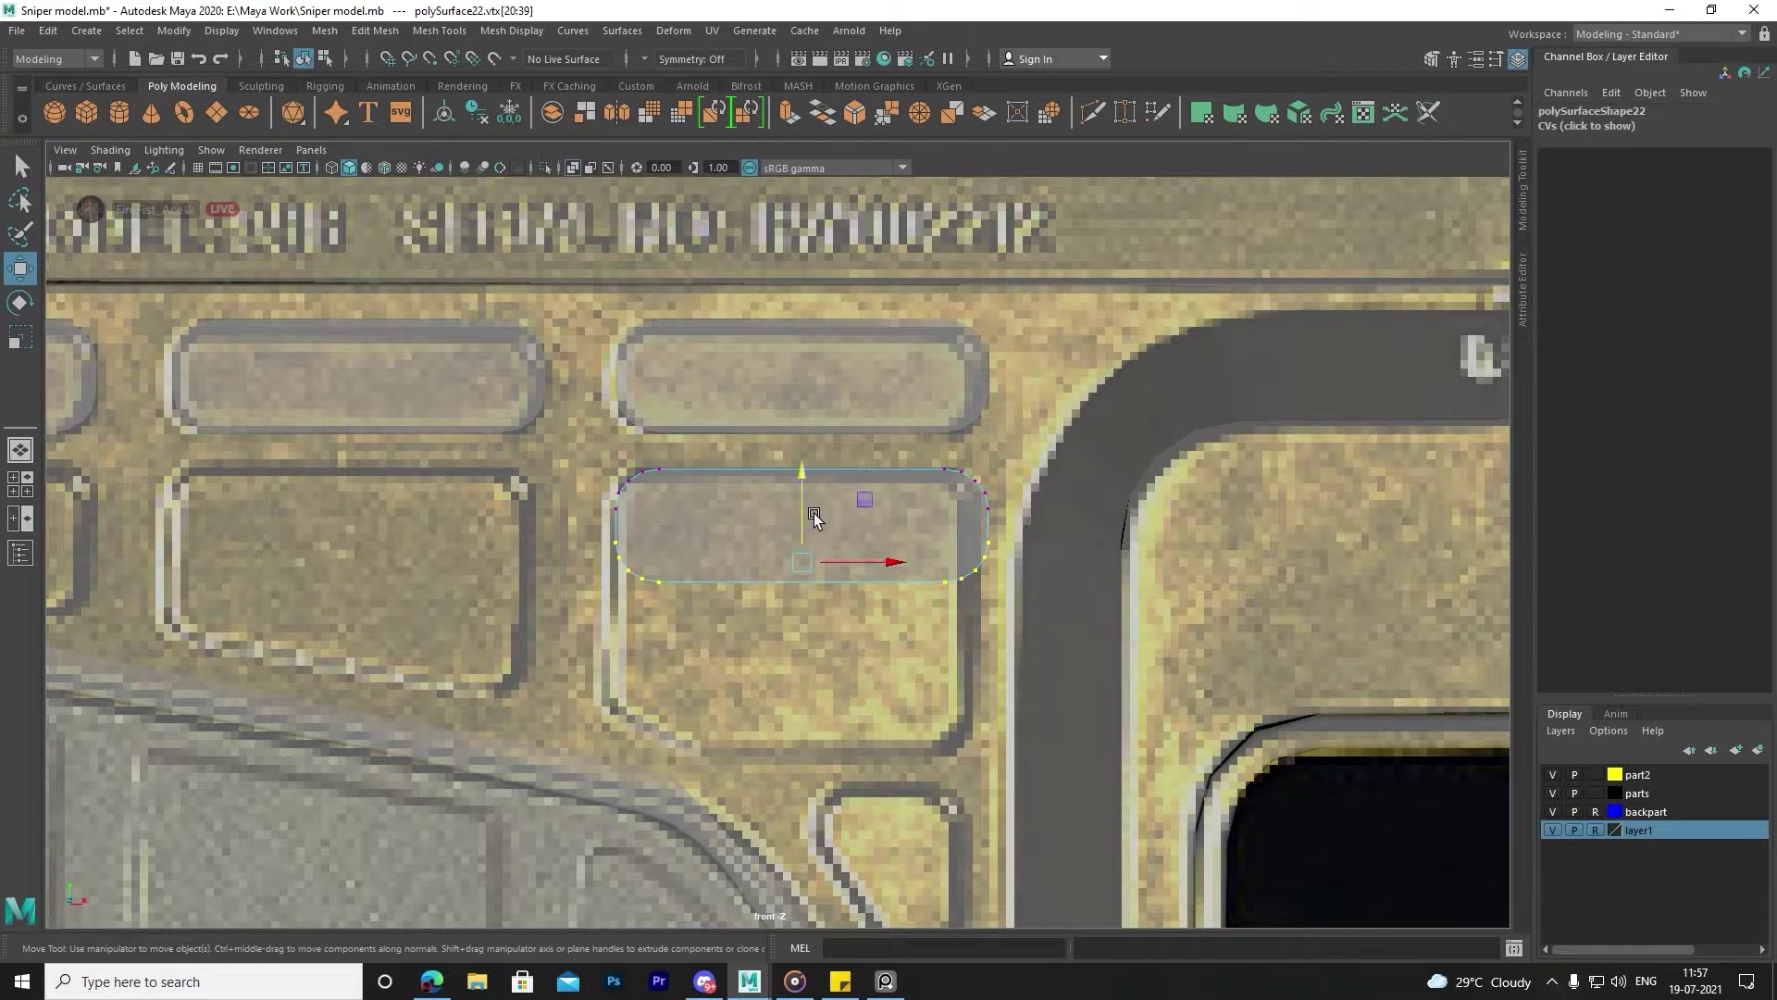
{"action": "left_click_drag", "start_coordinate": [812, 508], "coordinate": [785, 687]}
{"action": "mouse_move", "coordinate": [906, 441]}
{"action": "left_mouse_down"}
{"action": "mouse_move", "coordinate": [1043, 666]}
{"action": "mouse_move", "coordinate": [1038, 769]}
{"action": "left_mouse_up"}
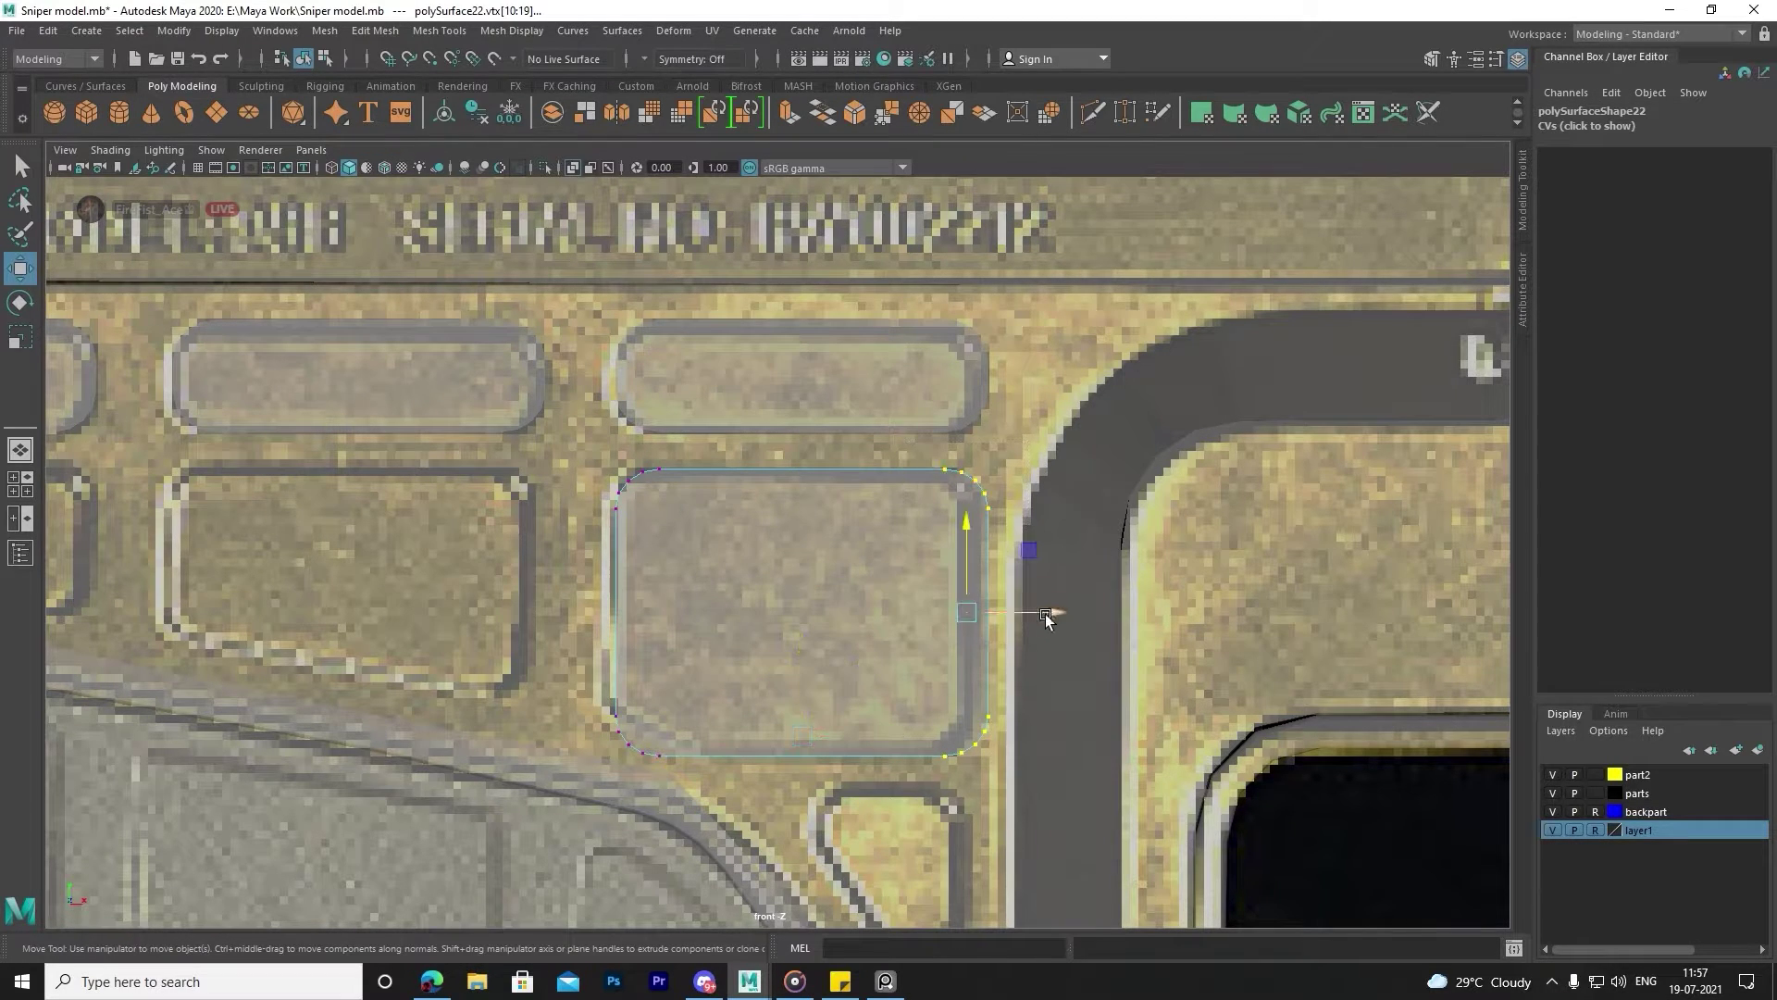
{"action": "scroll", "coordinate": [865, 602], "scroll_direction": "up", "scroll_amount": 2}
{"action": "scroll", "coordinate": [774, 700], "scroll_direction": "up", "scroll_amount": 2}
{"action": "scroll", "coordinate": [772, 701], "scroll_direction": "up", "scroll_amount": 2}
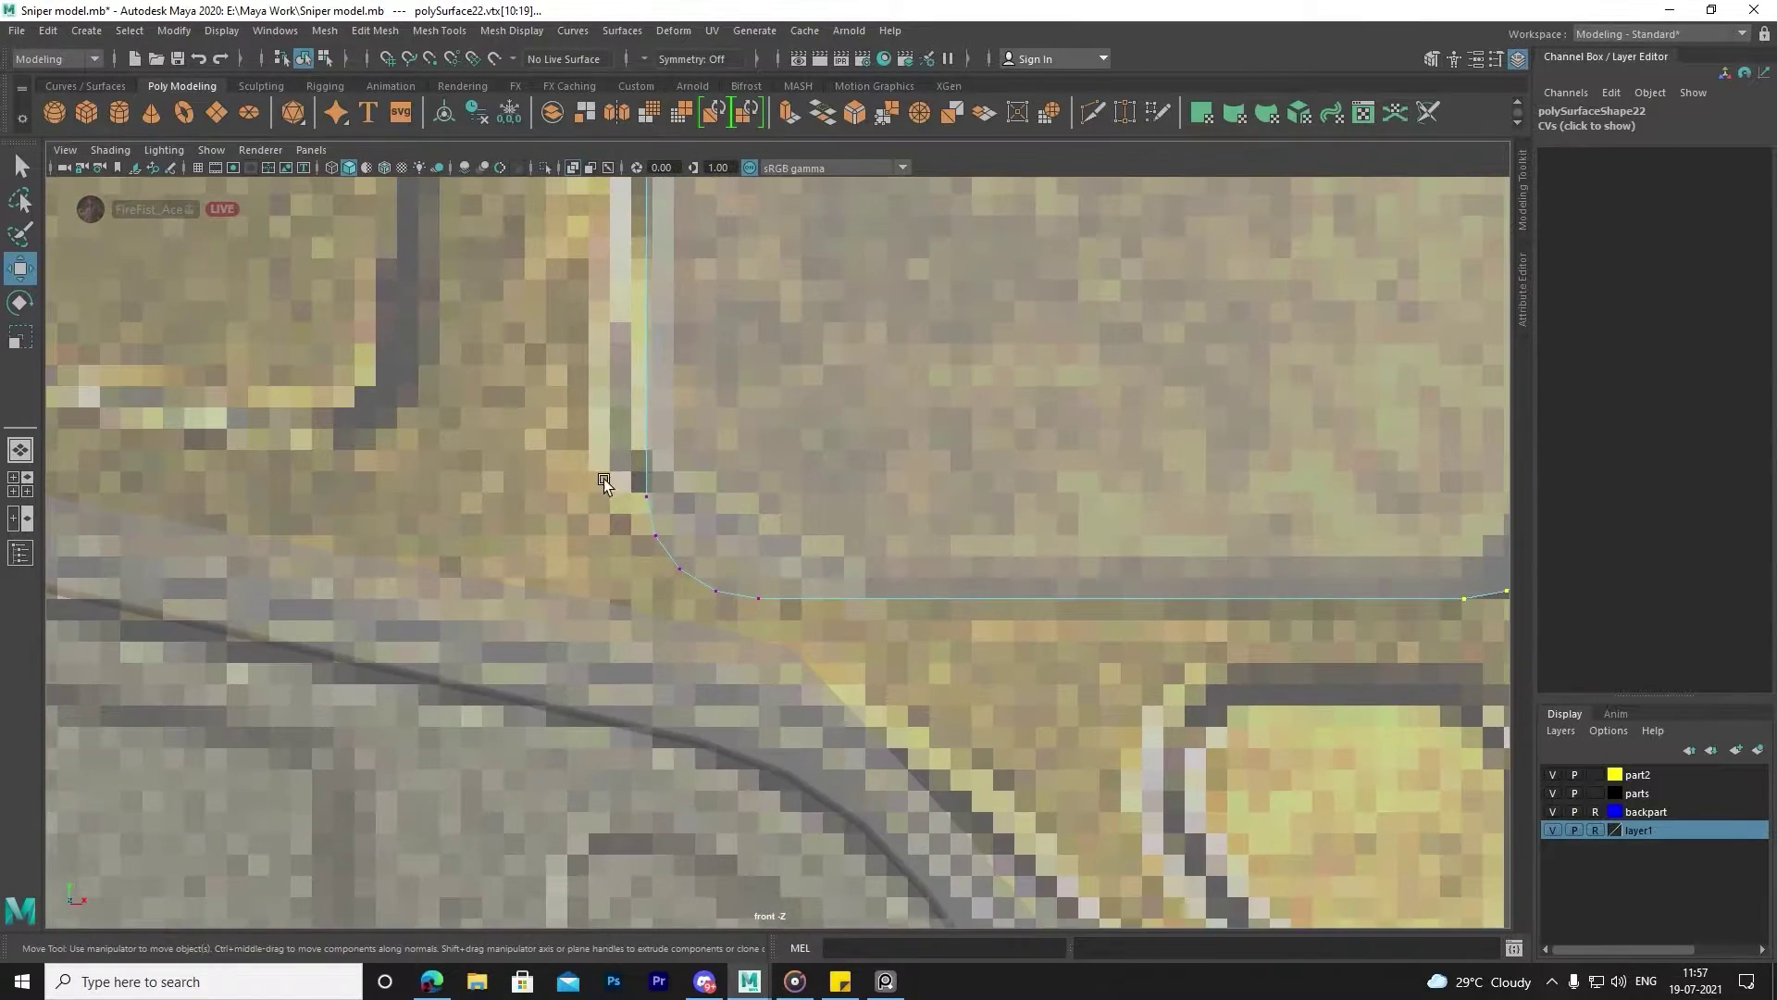
Bend the outline's bottom-left corner to follow the slot's bevel and straighten its left edge.
{"action": "left_click_drag", "start_coordinate": [731, 559], "coordinate": [773, 521]}
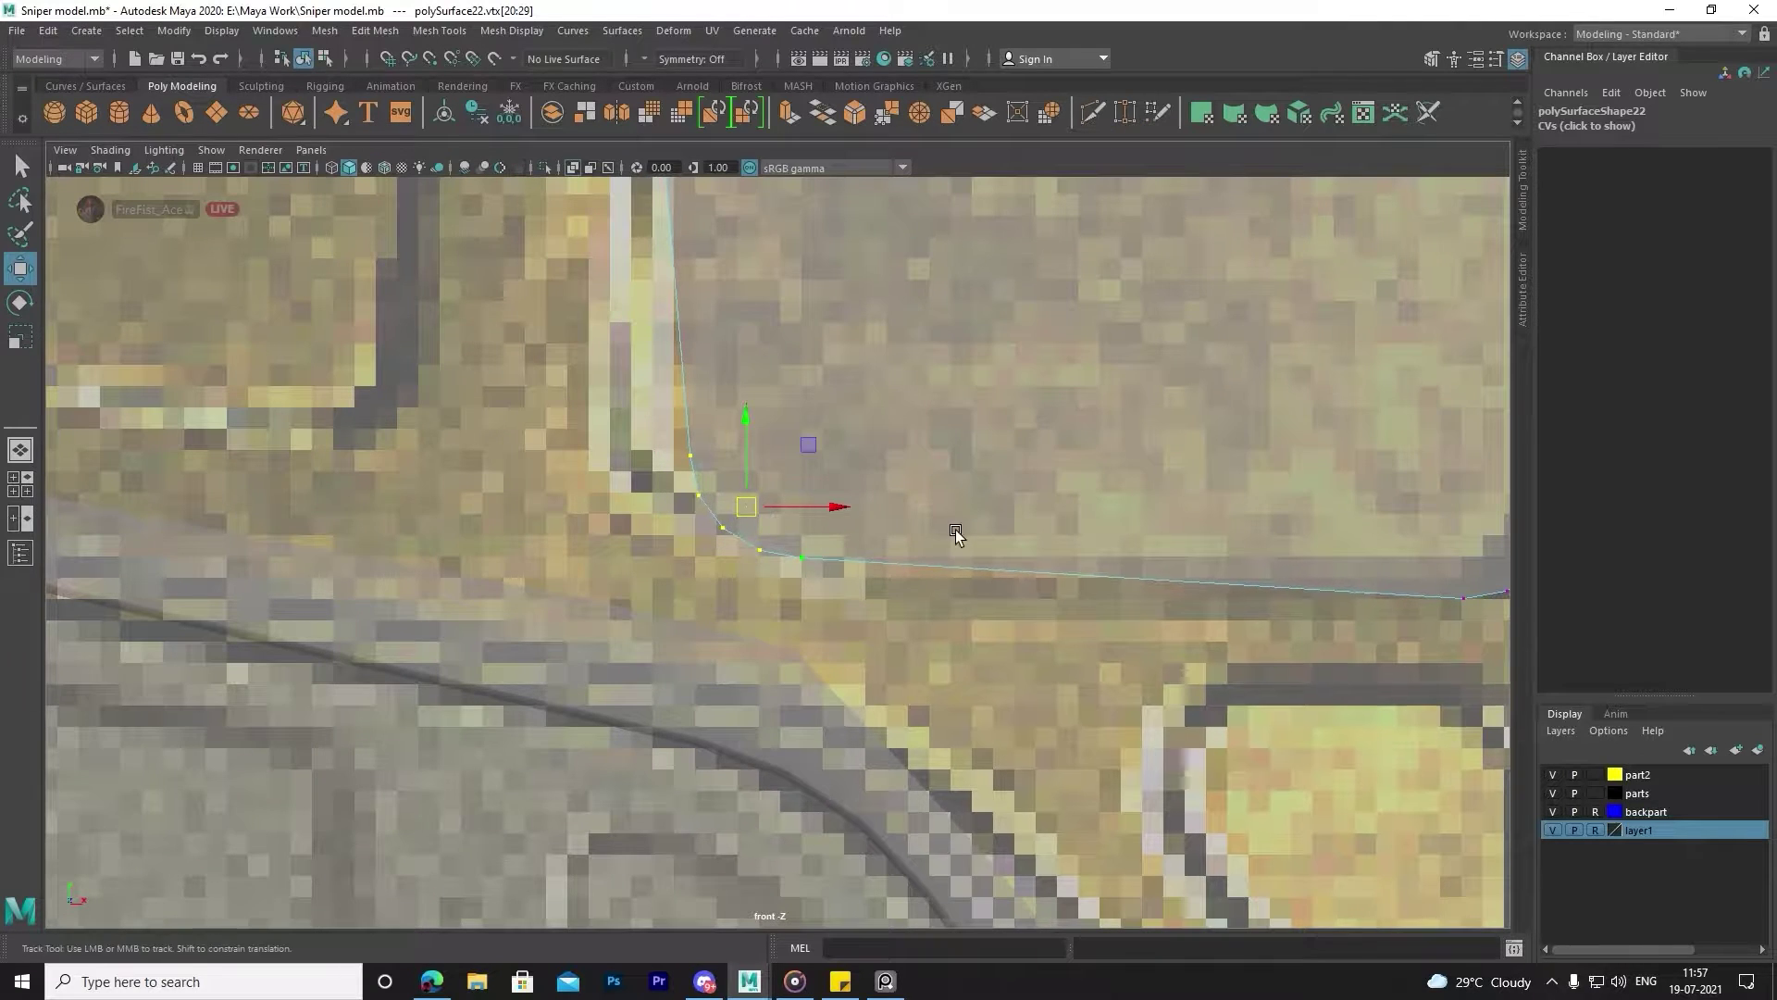
{"action": "middle_click_drag", "start_coordinate": [602, 378], "coordinate": [486, 574], "text": "alt"}
{"action": "left_click_drag", "start_coordinate": [668, 661], "coordinate": [633, 663]}
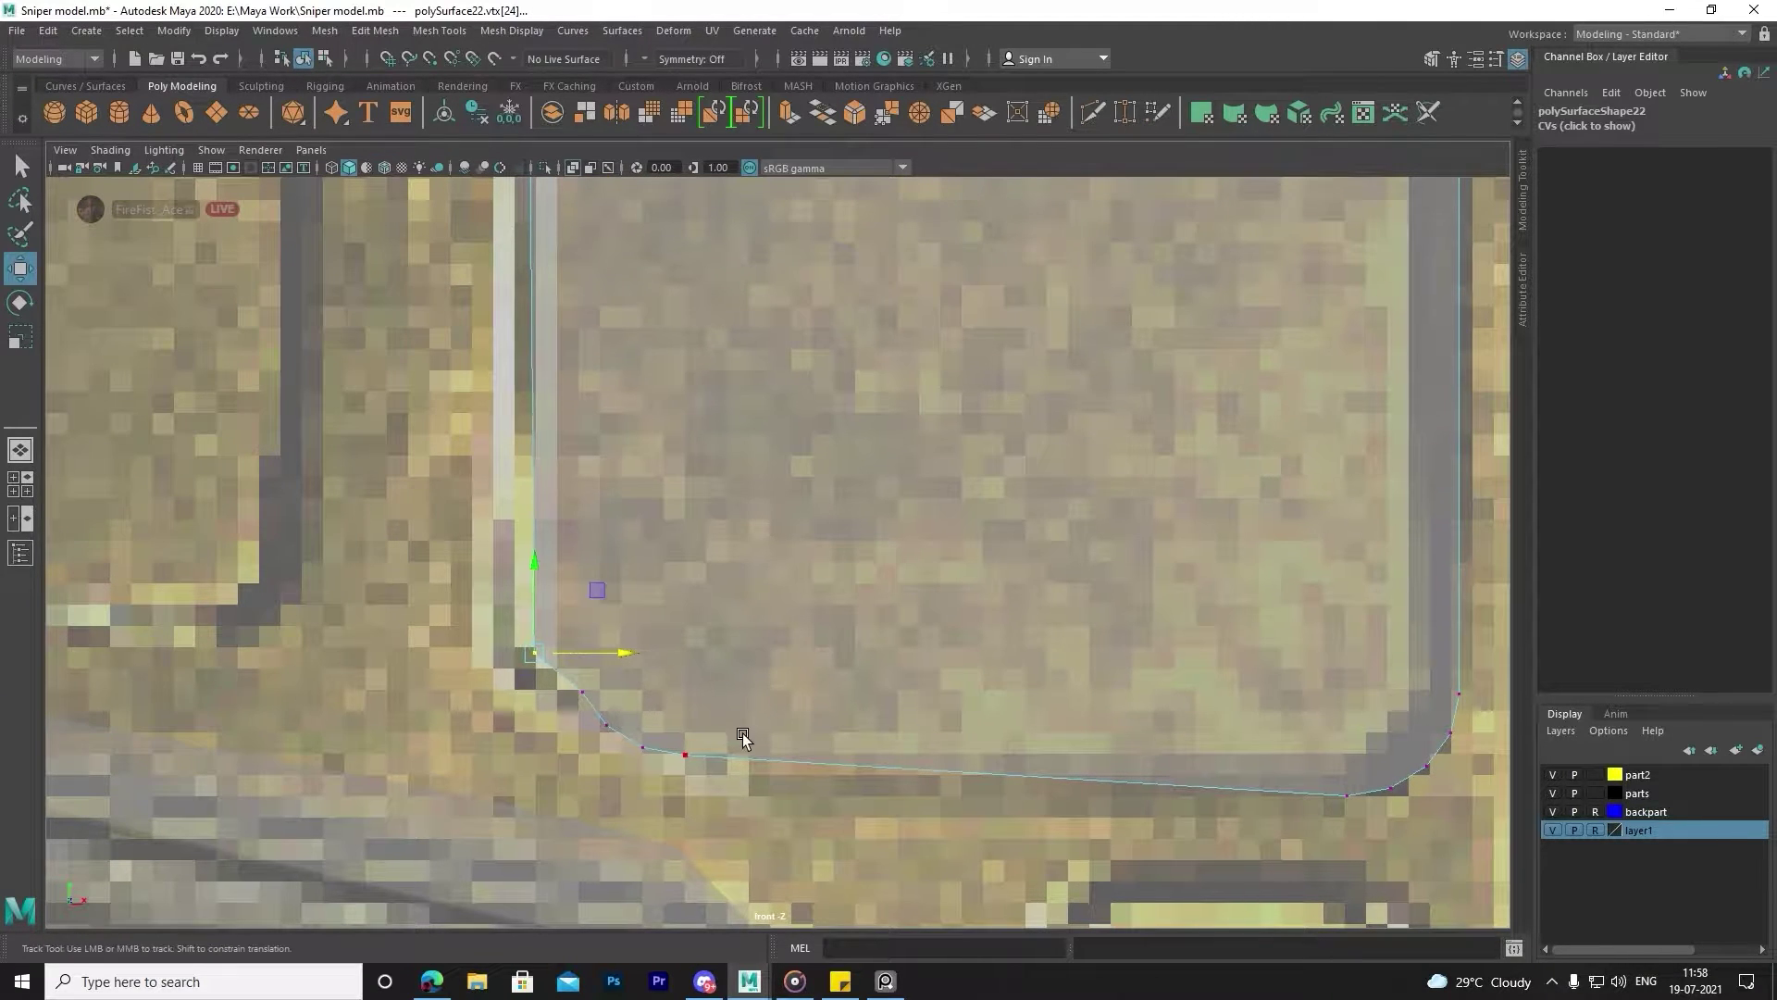
{"action": "middle_click_drag", "start_coordinate": [743, 733], "coordinate": [731, 740], "text": "alt"}
{"action": "left_click", "coordinate": [672, 641]}
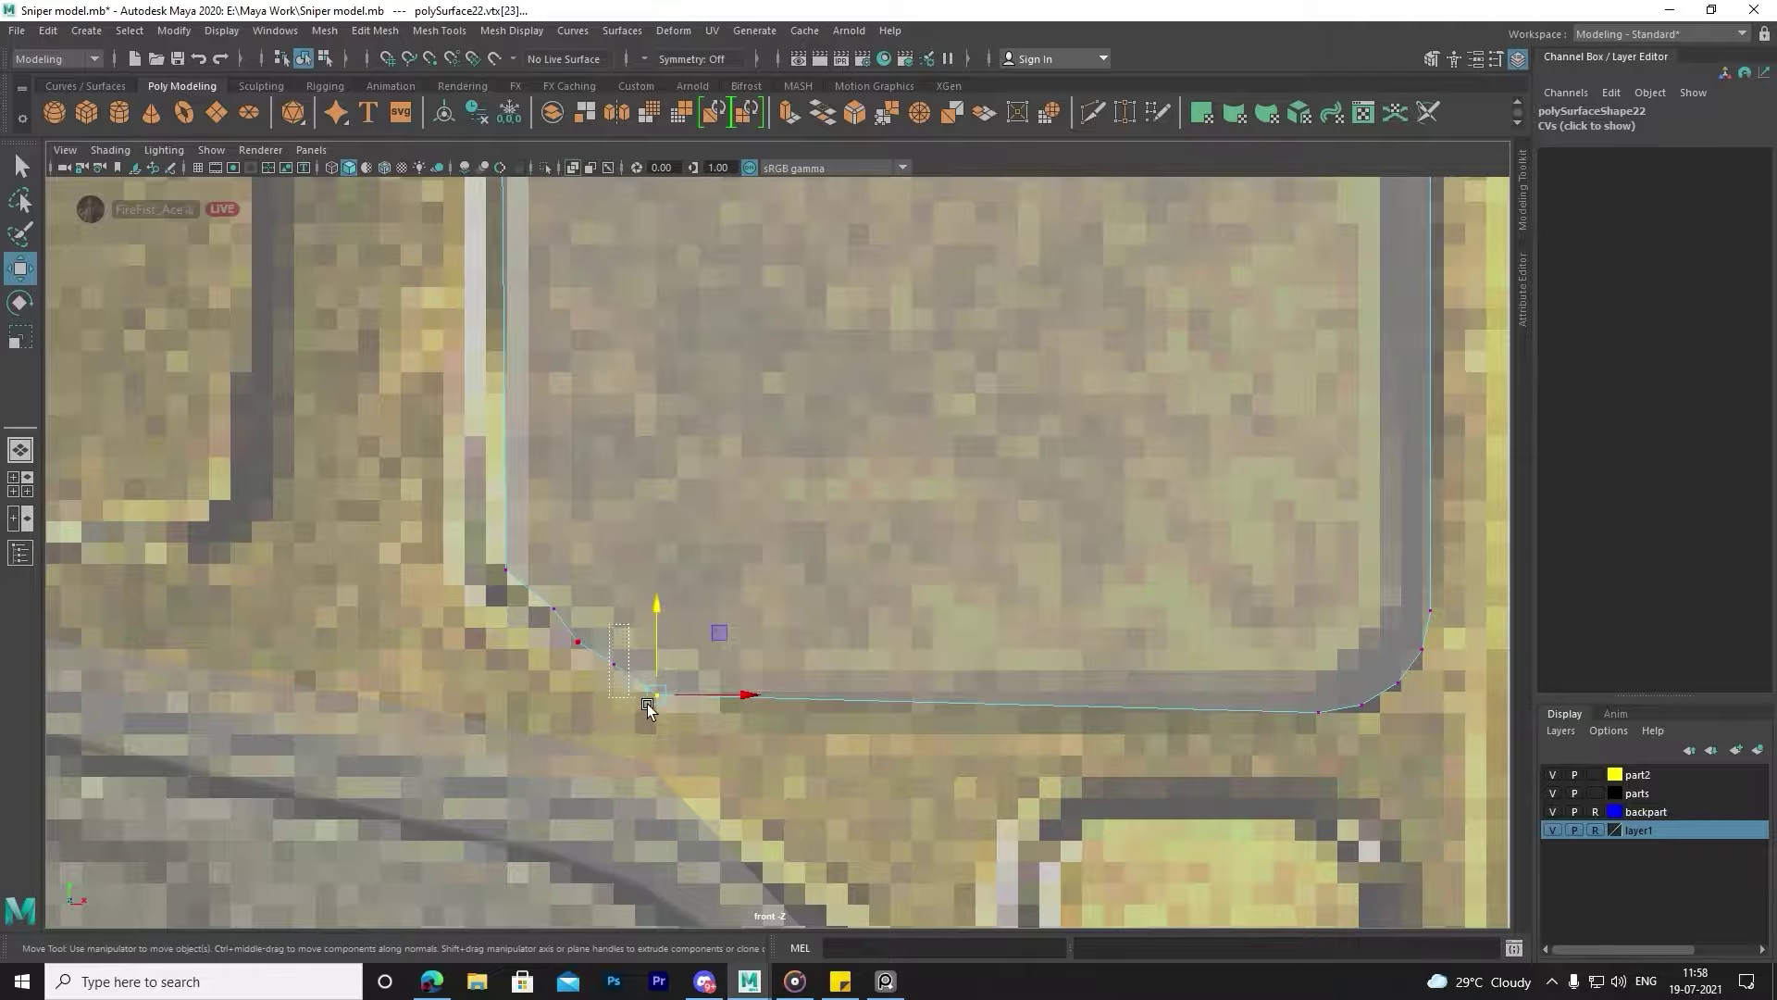
{"action": "left_click", "coordinate": [634, 648]}
{"action": "left_click", "coordinate": [589, 589]}
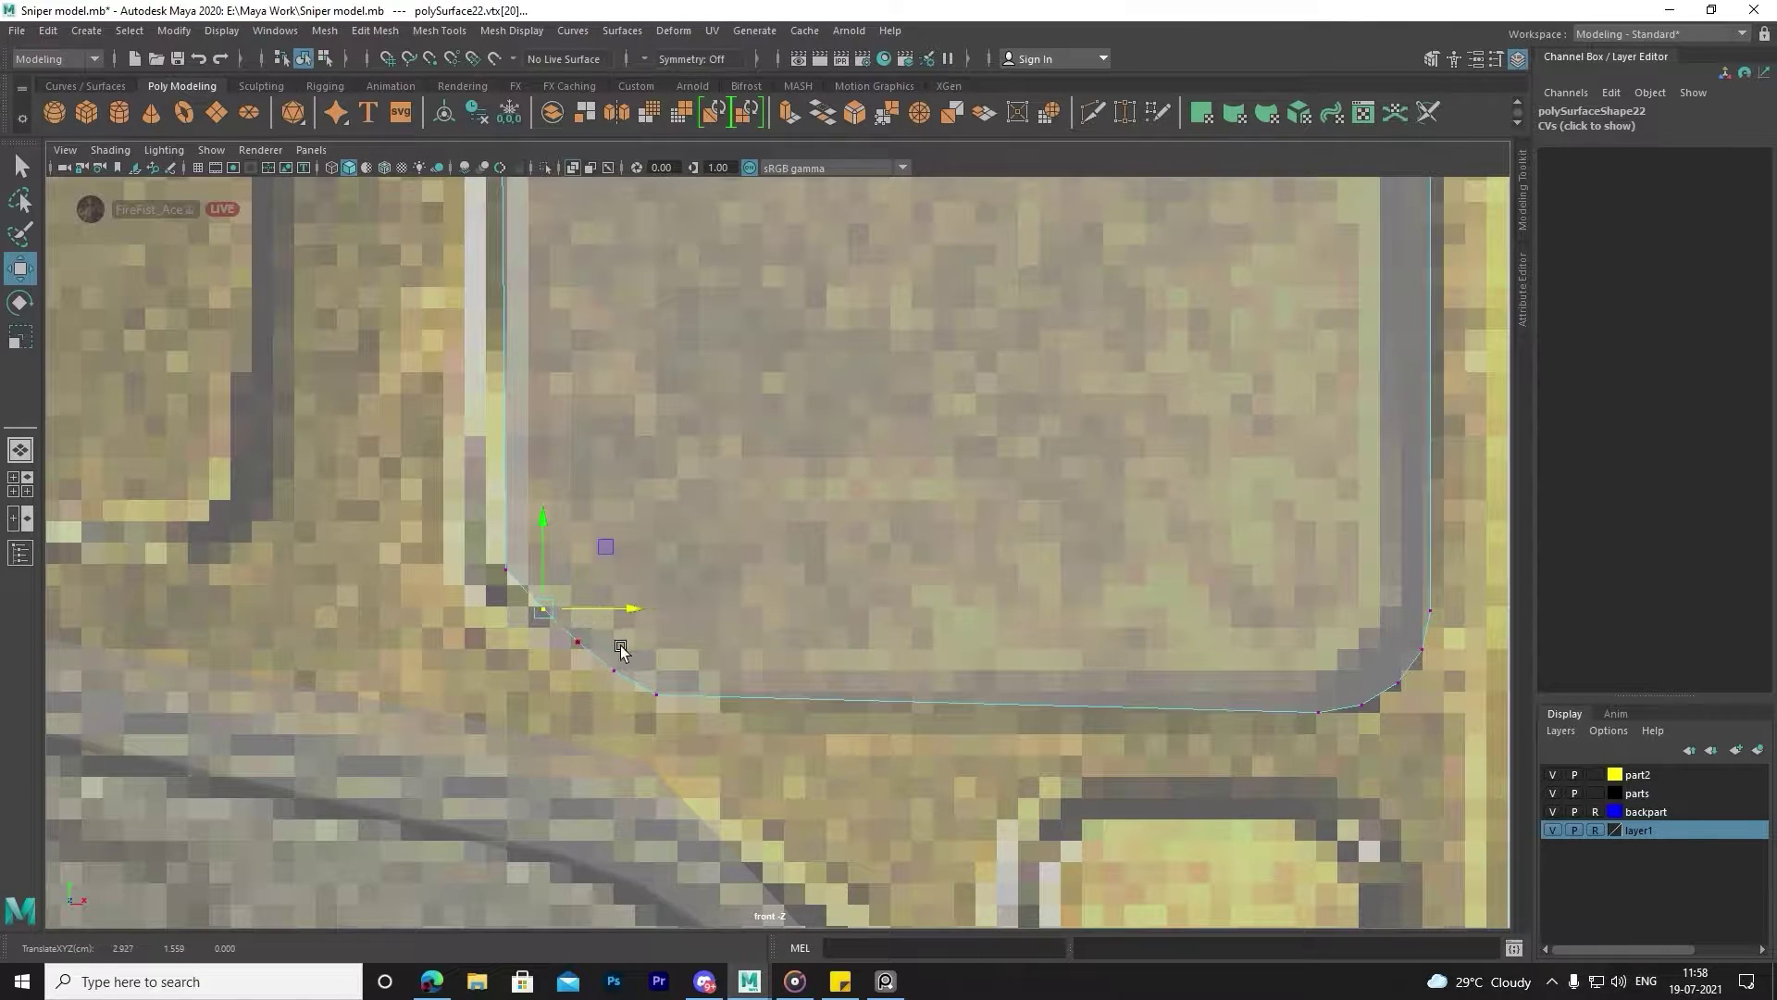
{"action": "left_click", "coordinate": [614, 646]}
Reposition the corner bevel vertices to match the slot's angled corner.
{"action": "scroll", "coordinate": [613, 646], "scroll_direction": "down", "scroll_amount": 10}
{"action": "scroll", "coordinate": [781, 580], "scroll_direction": "up", "scroll_amount": 5}
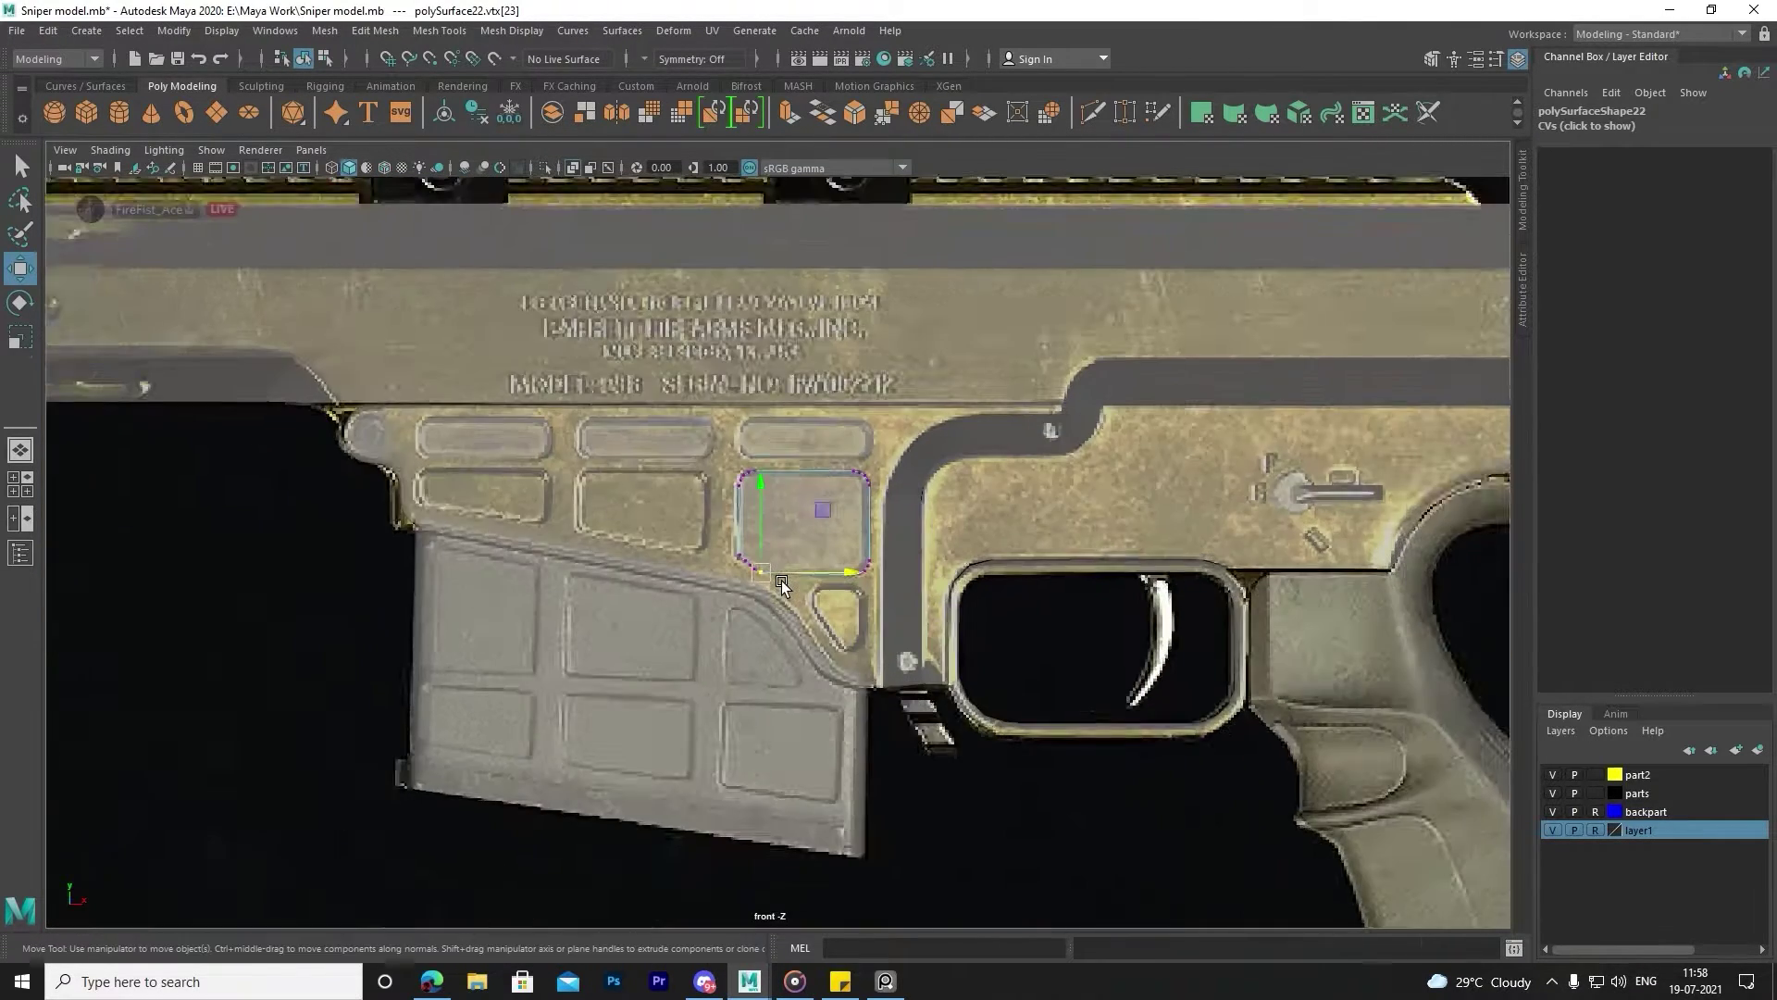
{"action": "scroll", "coordinate": [781, 580], "scroll_direction": "up", "scroll_amount": 4}
{"action": "scroll", "coordinate": [897, 643], "scroll_direction": "up", "scroll_amount": 4}
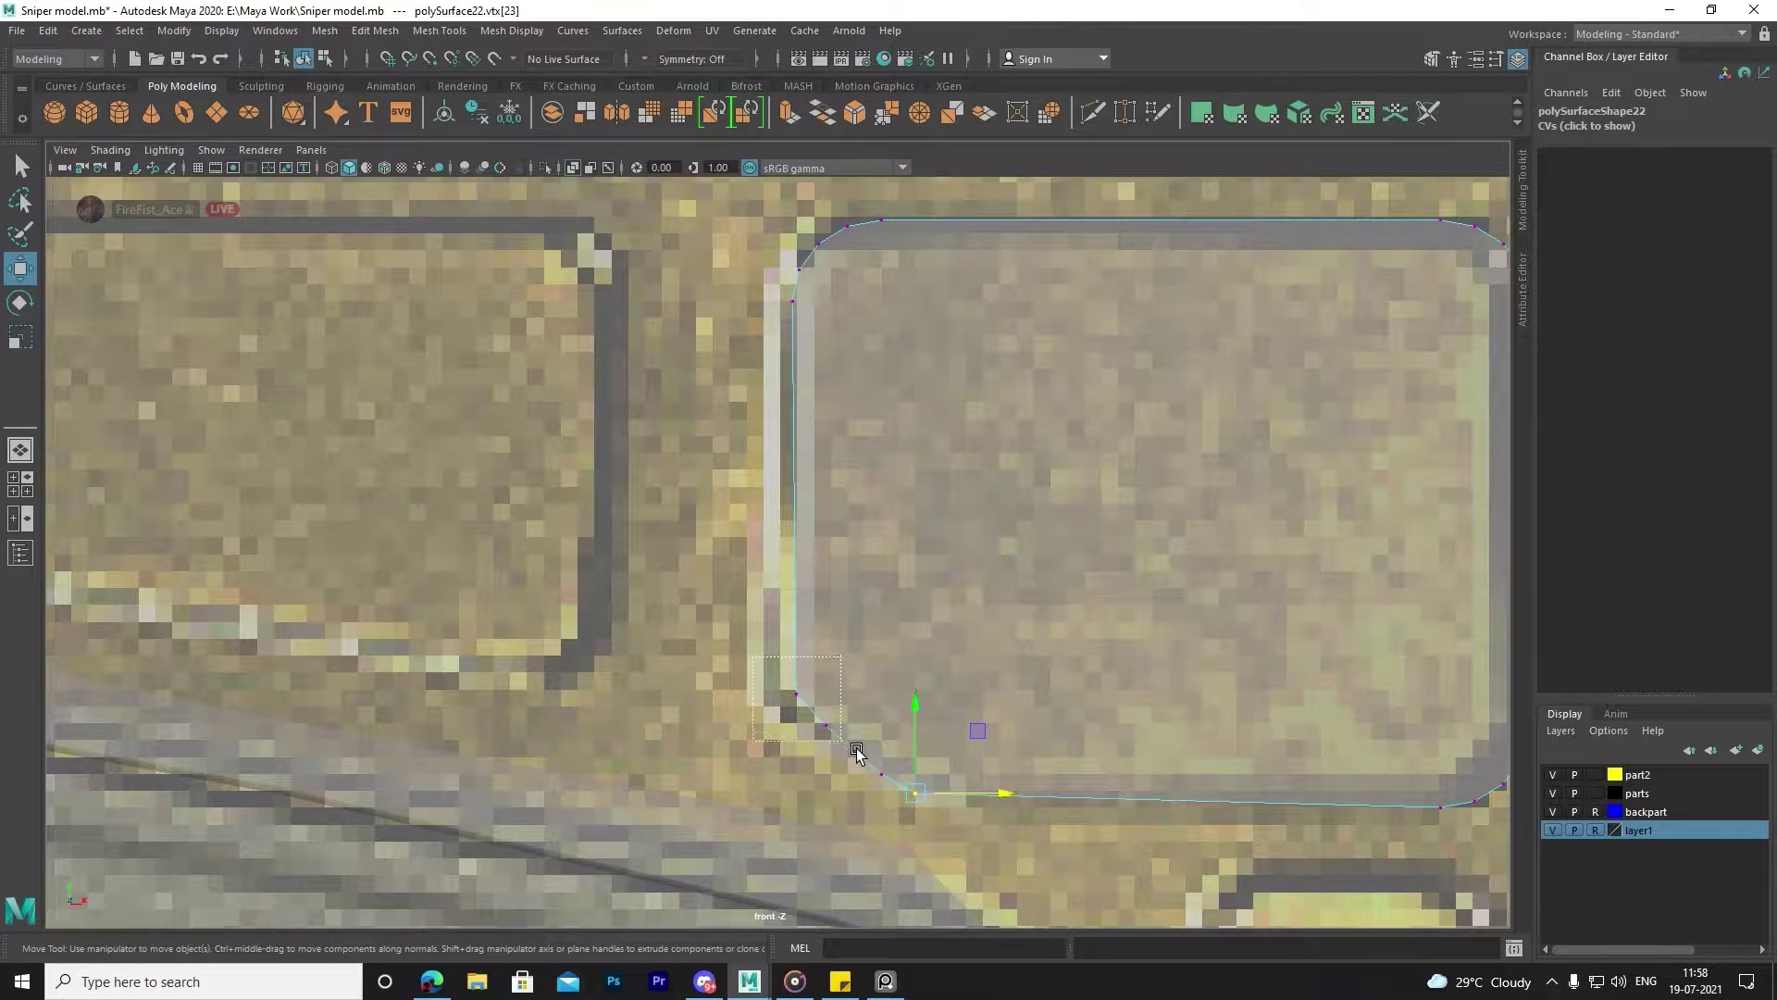
{"action": "left_click_drag", "start_coordinate": [753, 657], "coordinate": [856, 751]}
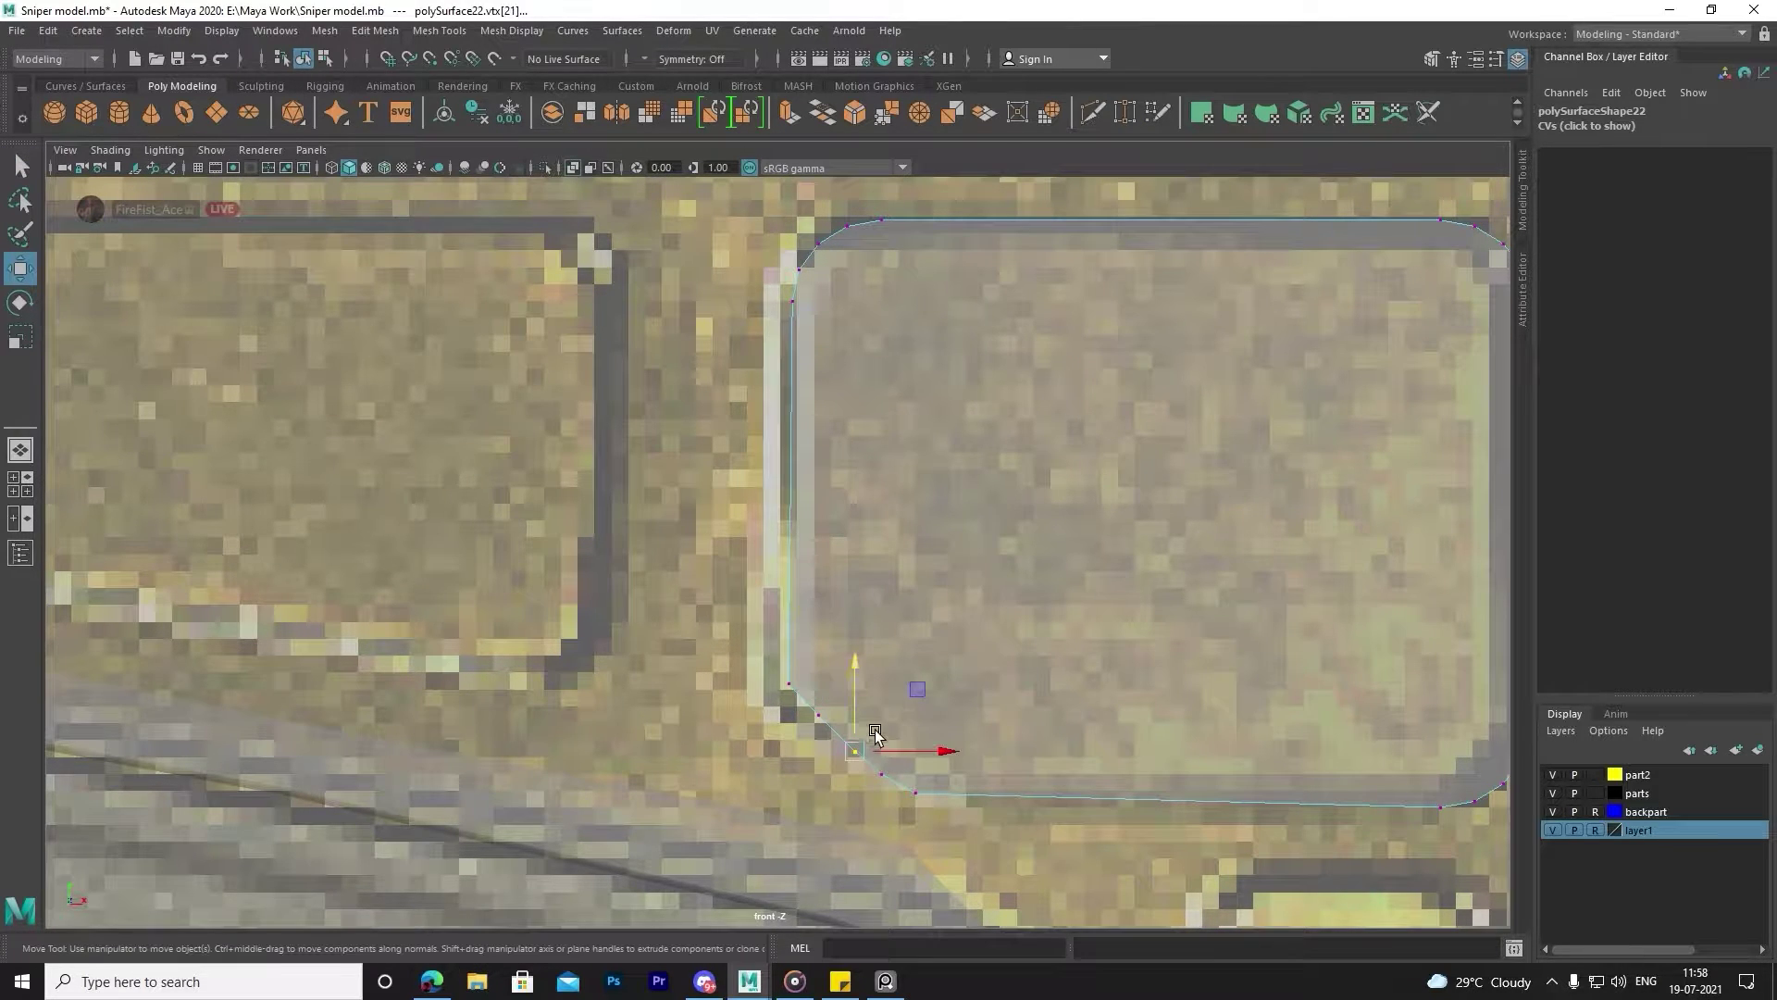
{"action": "left_click_drag", "start_coordinate": [865, 795], "coordinate": [907, 750]}
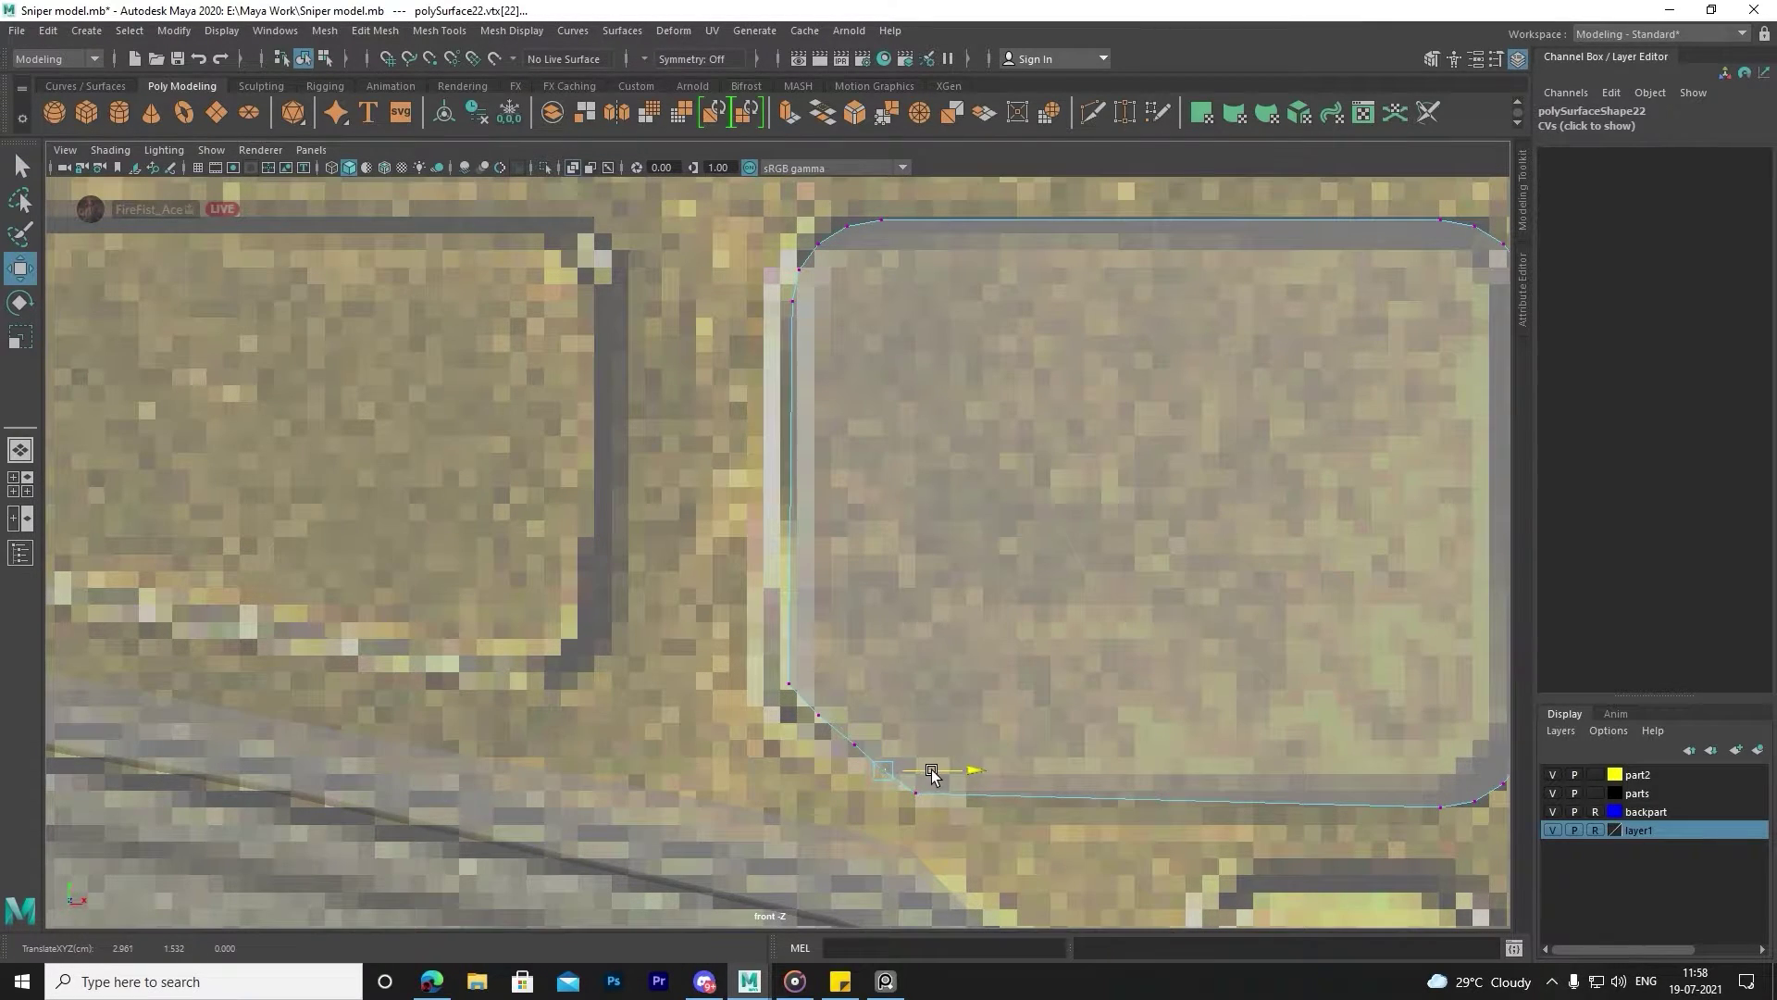
{"action": "scroll", "coordinate": [805, 602], "scroll_direction": "down", "scroll_amount": 6}
{"action": "scroll", "coordinate": [769, 518], "scroll_direction": "up", "scroll_amount": 3}
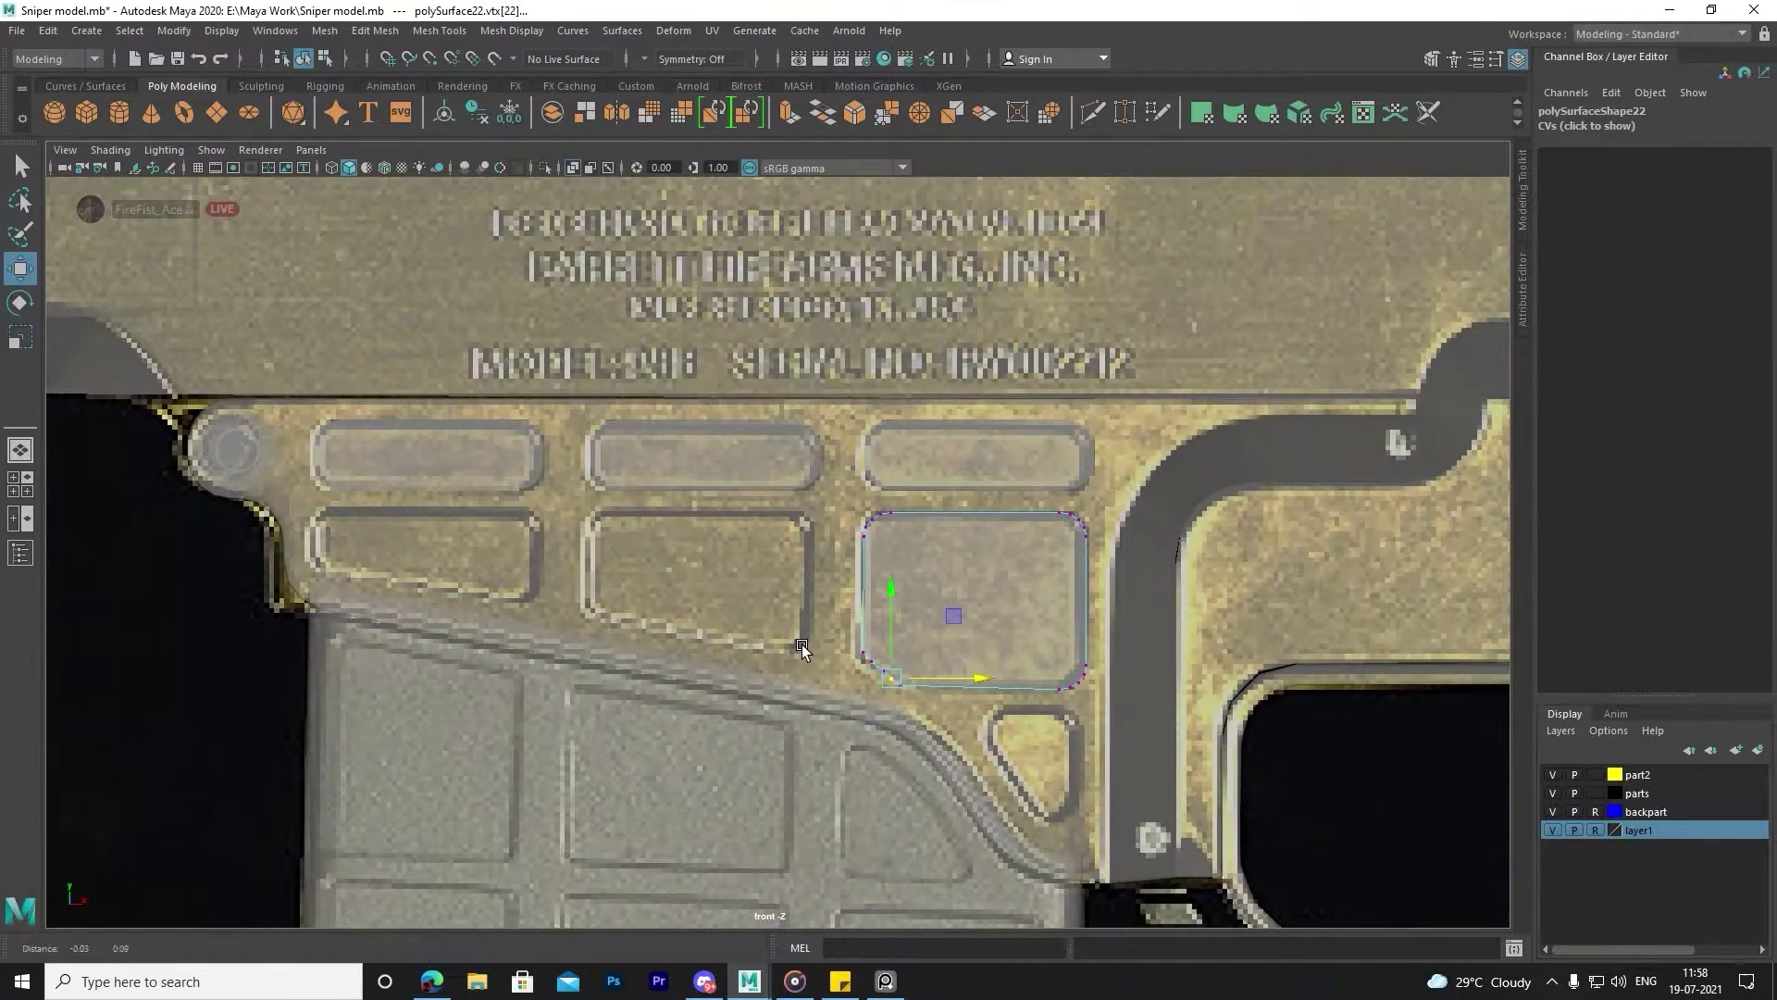
{"action": "scroll", "coordinate": [769, 518], "scroll_direction": "up", "scroll_amount": 2}
Clone the middle top-row panel into the middle second-row slot, stretching it down and slanting its right side.
{"action": "left_click", "coordinate": [694, 424]}
{"action": "mouse_move", "coordinate": [680, 371]}
{"action": "left_mouse_down", "text": "shift"}
{"action": "mouse_move", "coordinate": [675, 490]}
{"action": "mouse_move", "coordinate": [677, 474]}
{"action": "left_mouse_up", "text": "shift"}
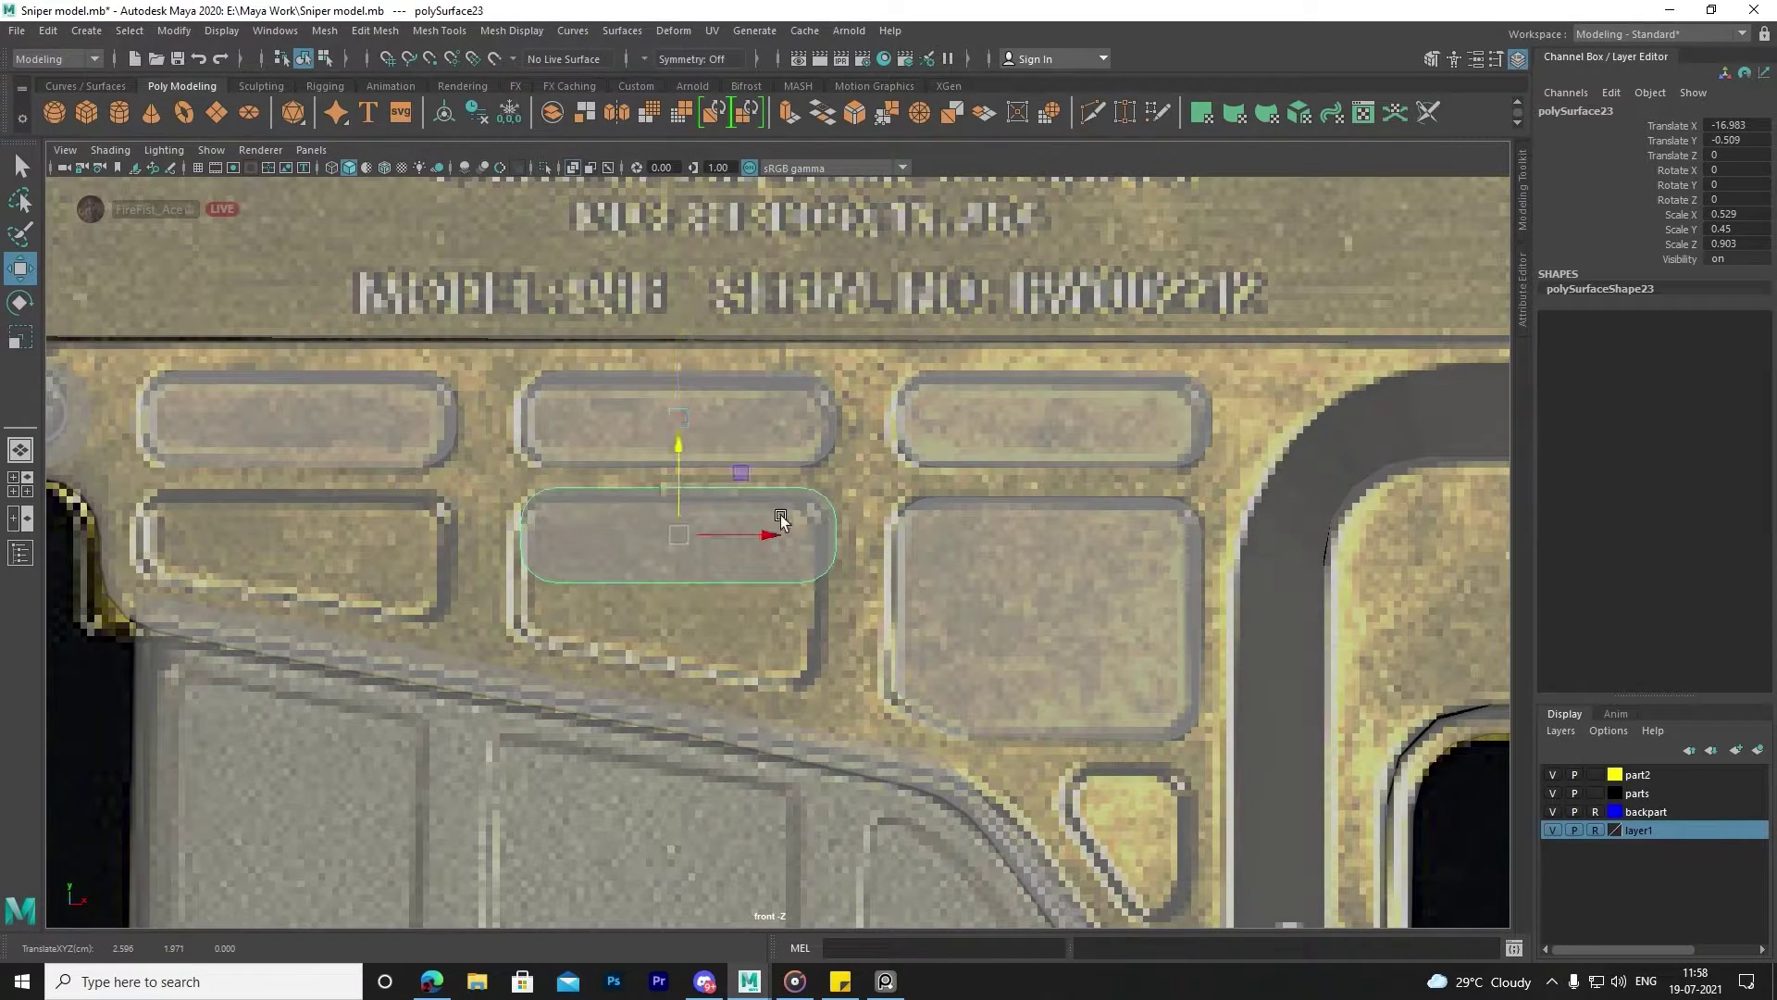
{"action": "right_click_drag", "start_coordinate": [696, 530], "coordinate": [578, 499]}
{"action": "scroll", "coordinate": [647, 595], "scroll_direction": "up", "scroll_amount": 2}
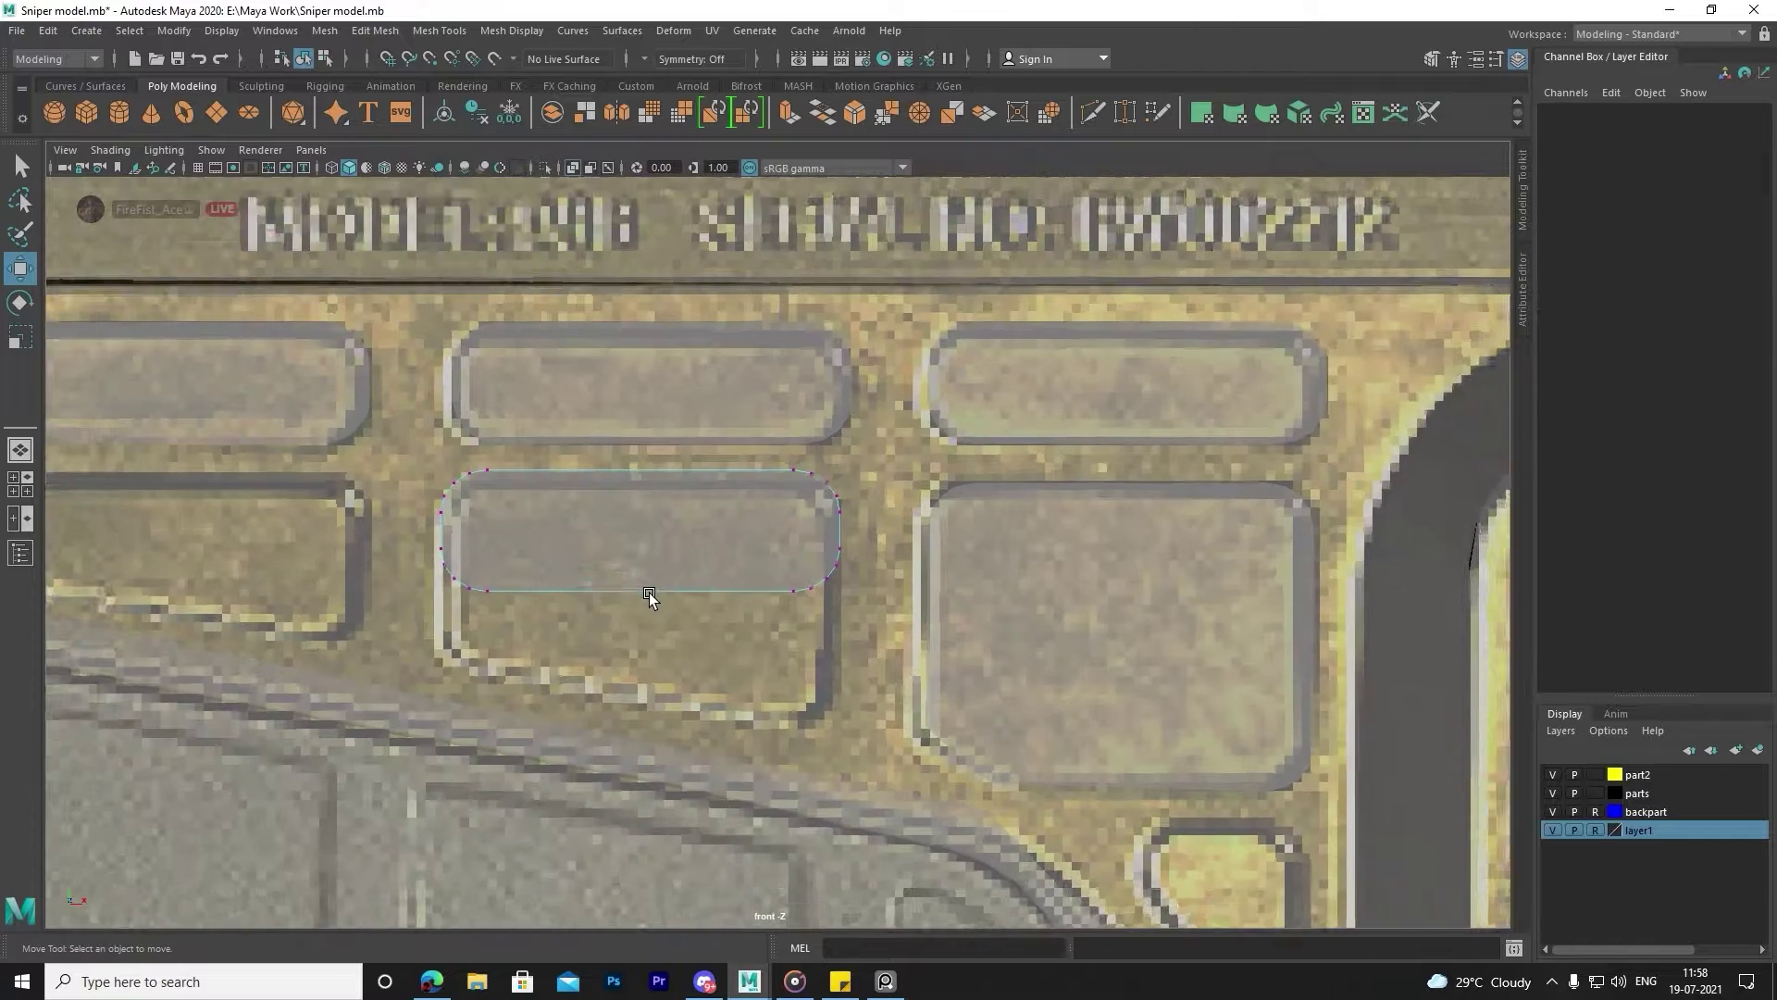
{"action": "scroll", "coordinate": [528, 603], "scroll_direction": "up", "scroll_amount": 1}
{"action": "left_click_drag", "start_coordinate": [403, 548], "coordinate": [868, 663]}
{"action": "left_click_drag", "start_coordinate": [633, 518], "coordinate": [635, 615]}
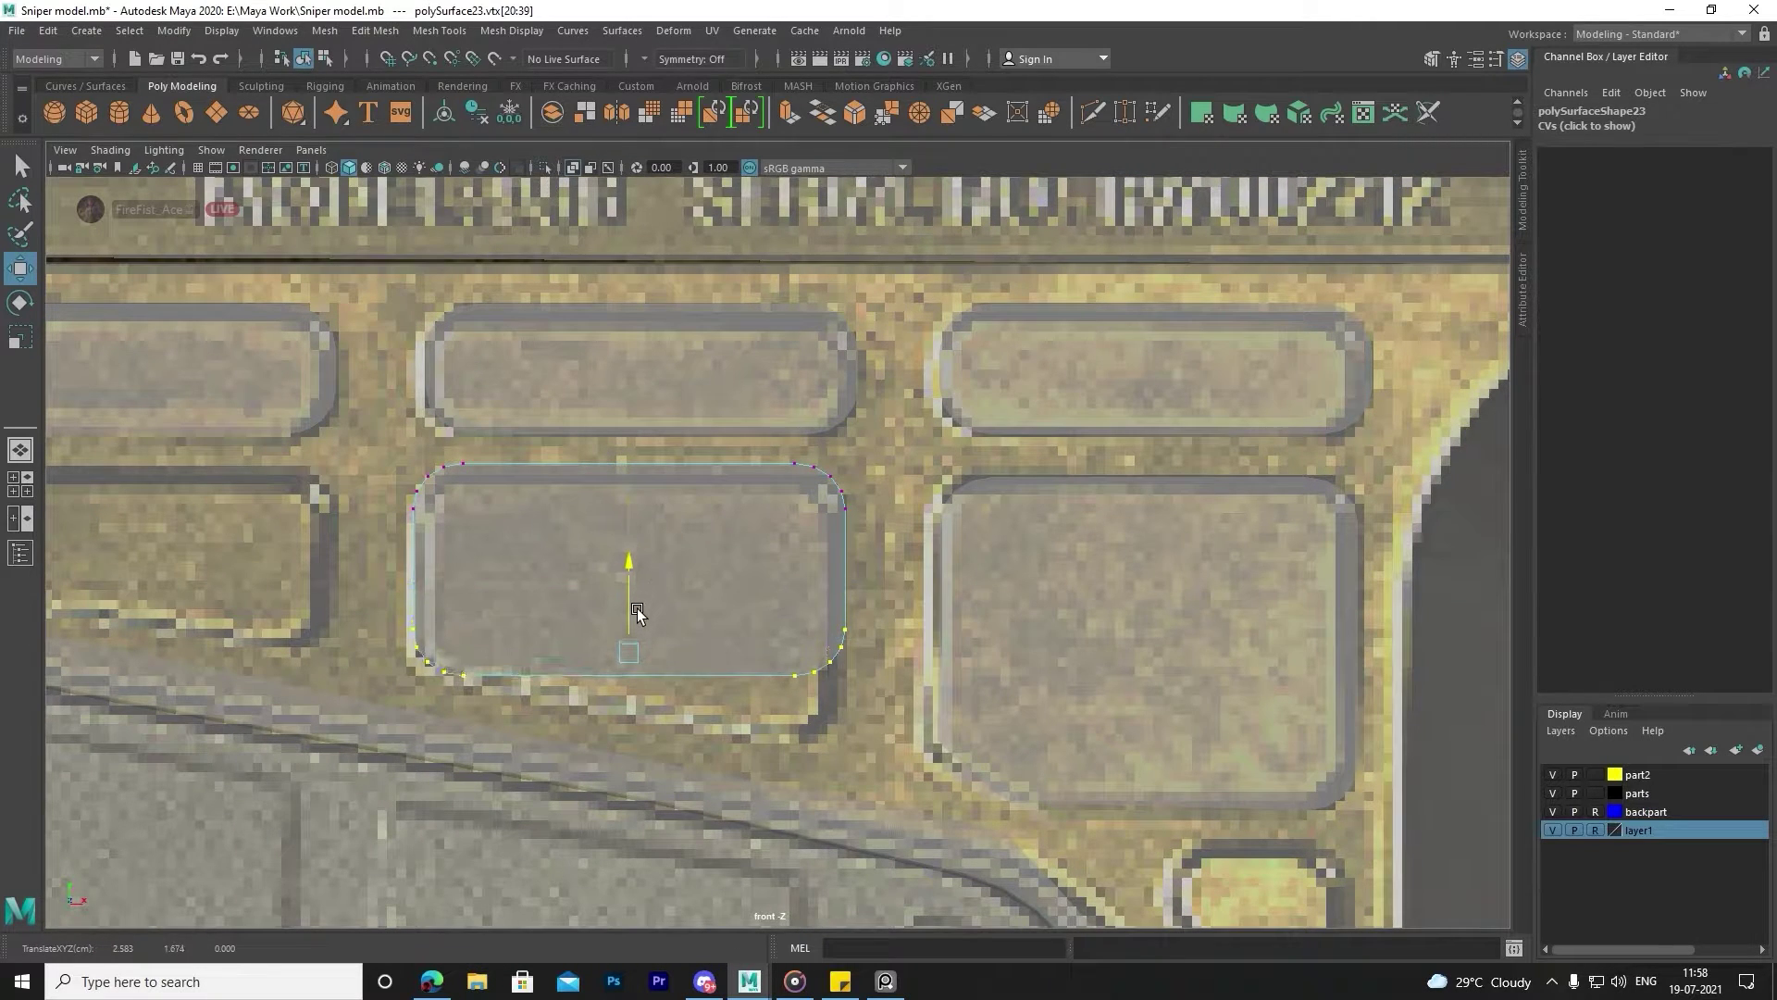
{"action": "left_click_drag", "start_coordinate": [768, 602], "coordinate": [870, 704]}
{"action": "left_click_drag", "start_coordinate": [820, 611], "coordinate": [821, 684]}
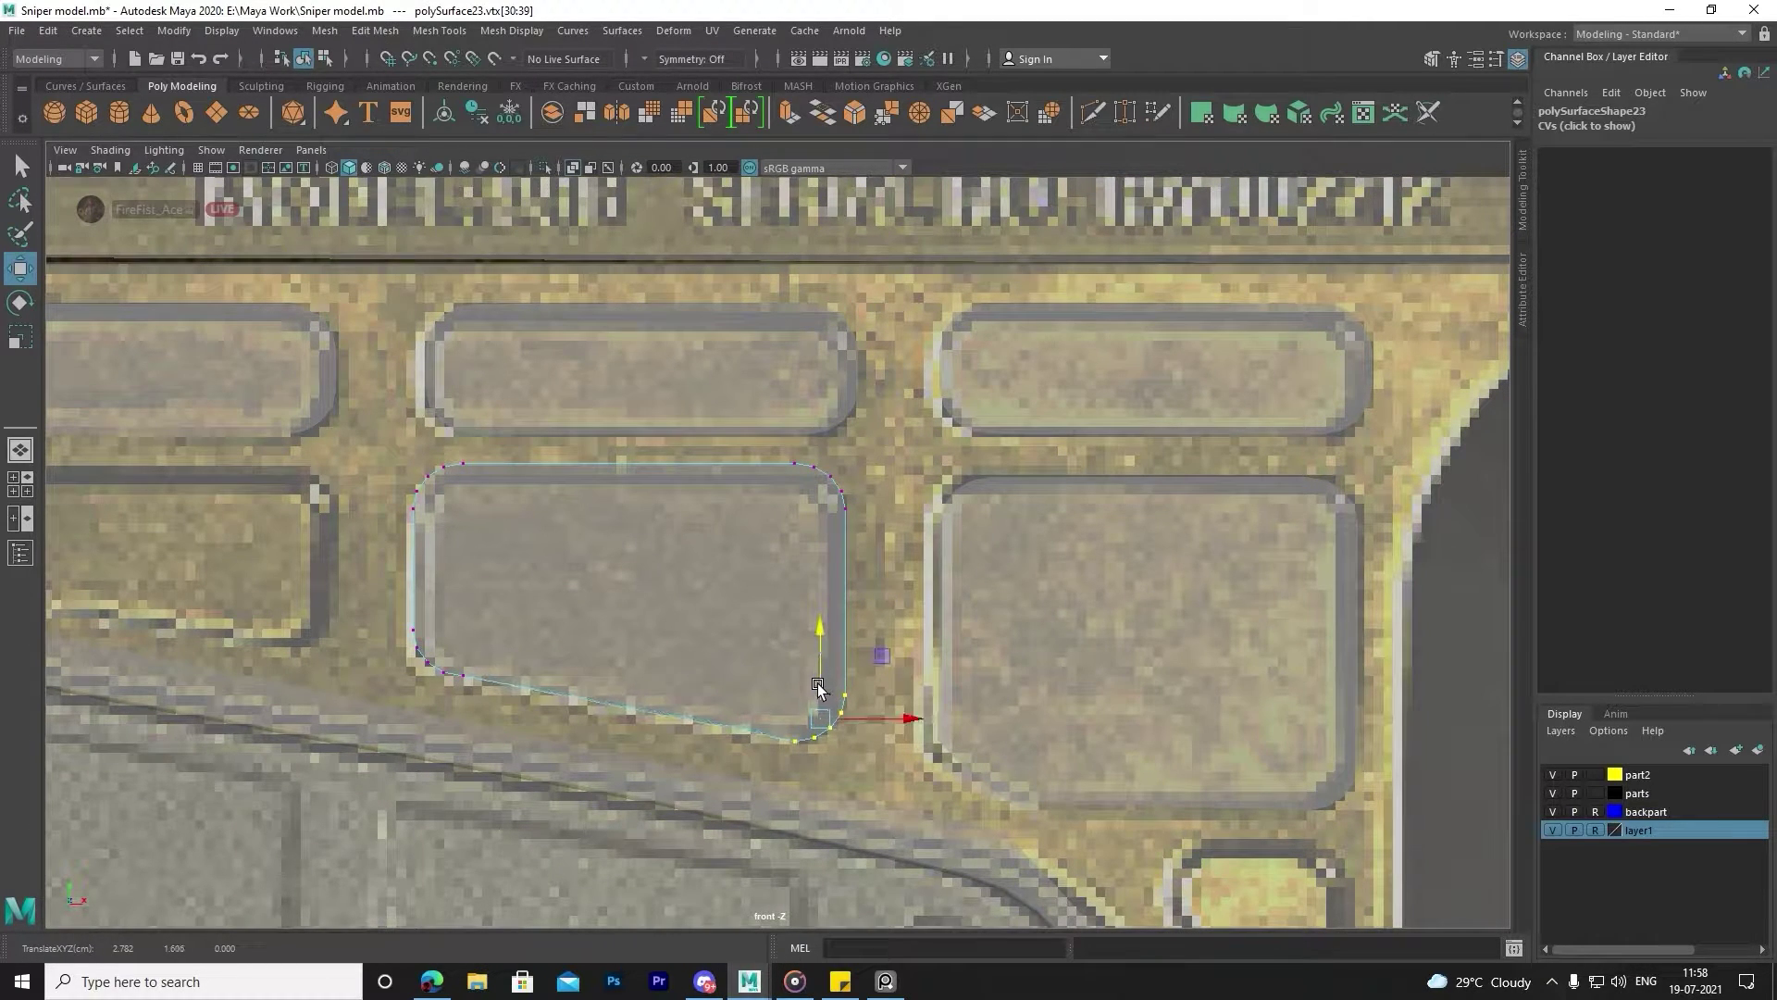
{"action": "left_click_drag", "start_coordinate": [375, 597], "coordinate": [576, 674]}
Clone the first top-row panel into the first second-row slot and reshape its corner vertices.
{"action": "middle_click_drag", "start_coordinate": [543, 654], "coordinate": [781, 614], "text": "alt"}
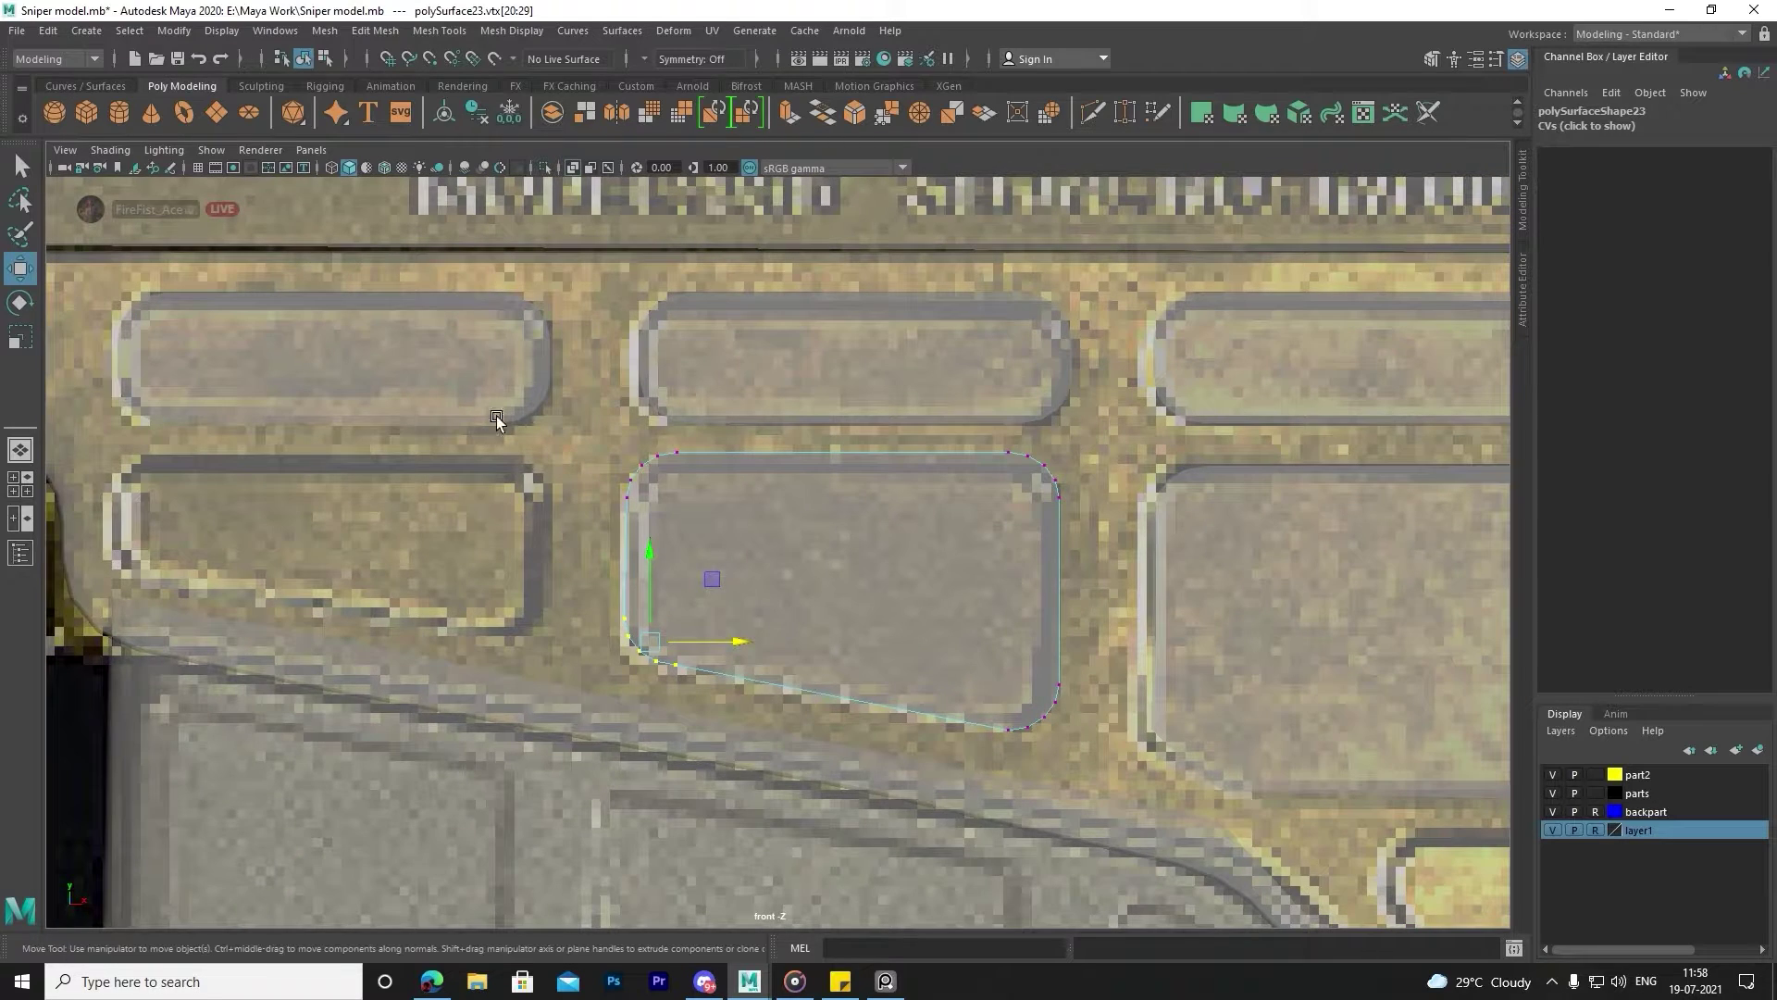
{"action": "middle_click_drag", "start_coordinate": [496, 414], "coordinate": [683, 469], "text": "alt"}
{"action": "left_click", "coordinate": [682, 468]}
{"action": "left_click_drag", "start_coordinate": [603, 415], "coordinate": [602, 572], "text": "shift"}
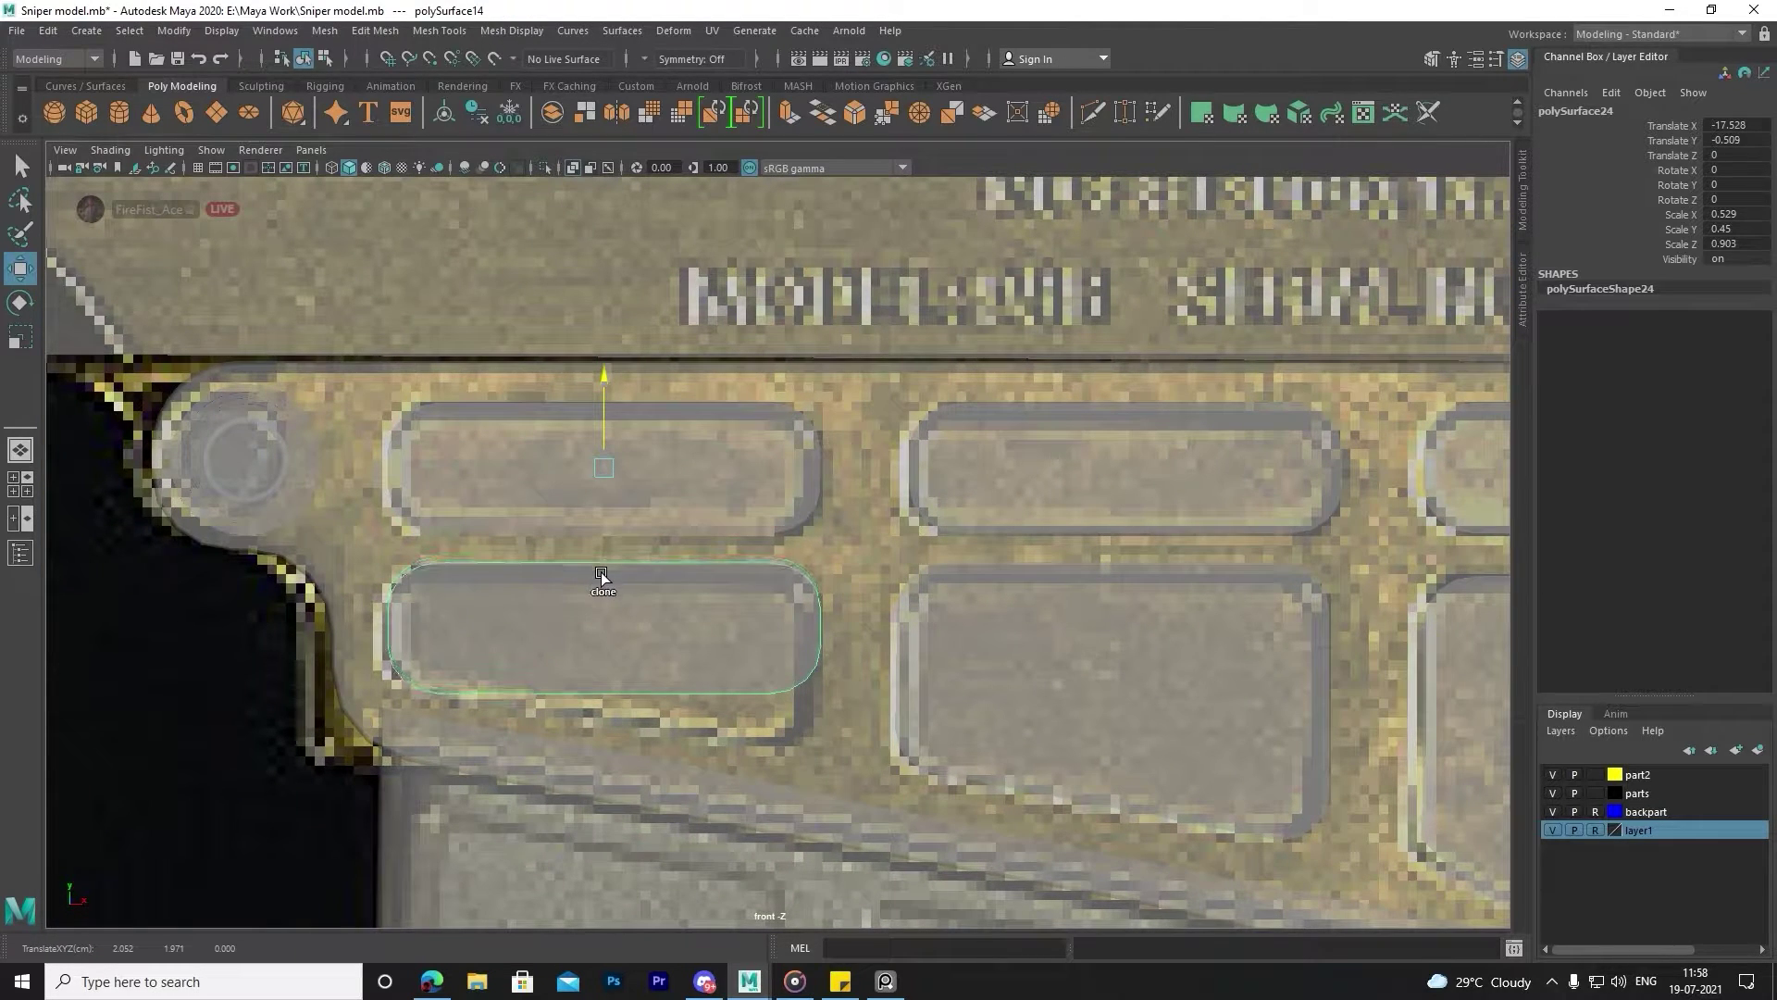
{"action": "middle_click_drag", "start_coordinate": [623, 565], "coordinate": [620, 568]}
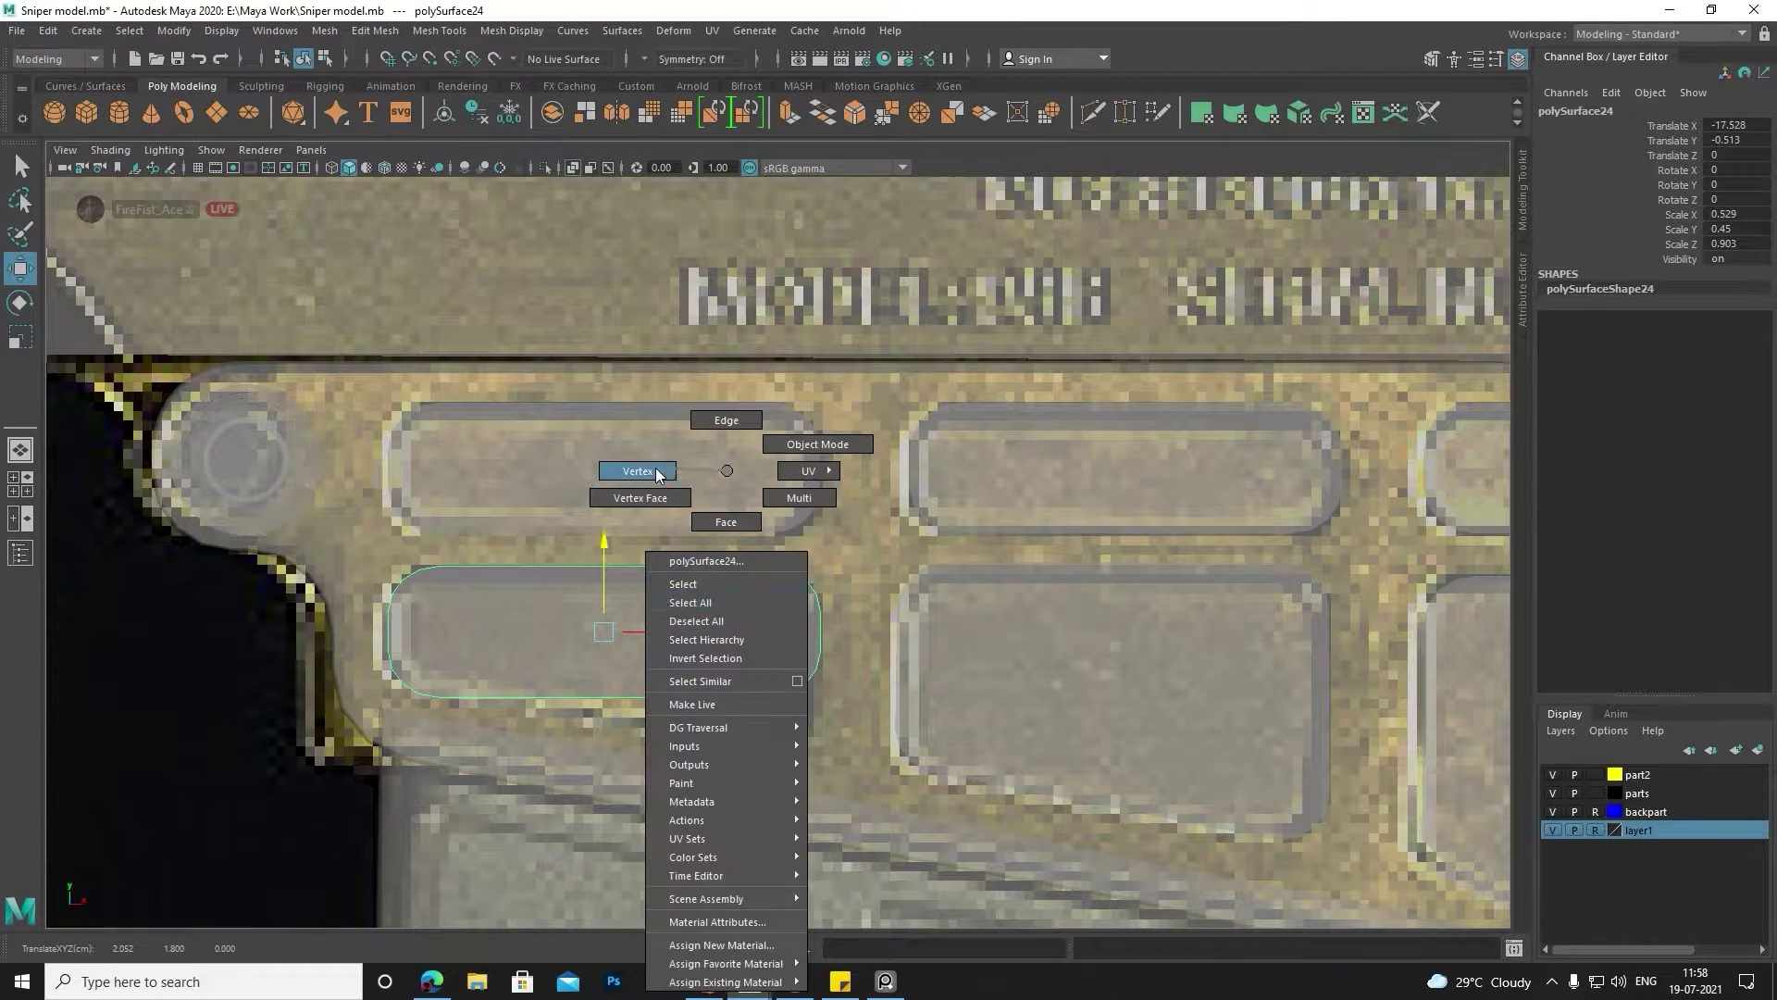
{"action": "right_click_drag", "start_coordinate": [726, 477], "coordinate": [727, 413]}
{"action": "left_click_drag", "start_coordinate": [851, 736], "coordinate": [754, 553]}
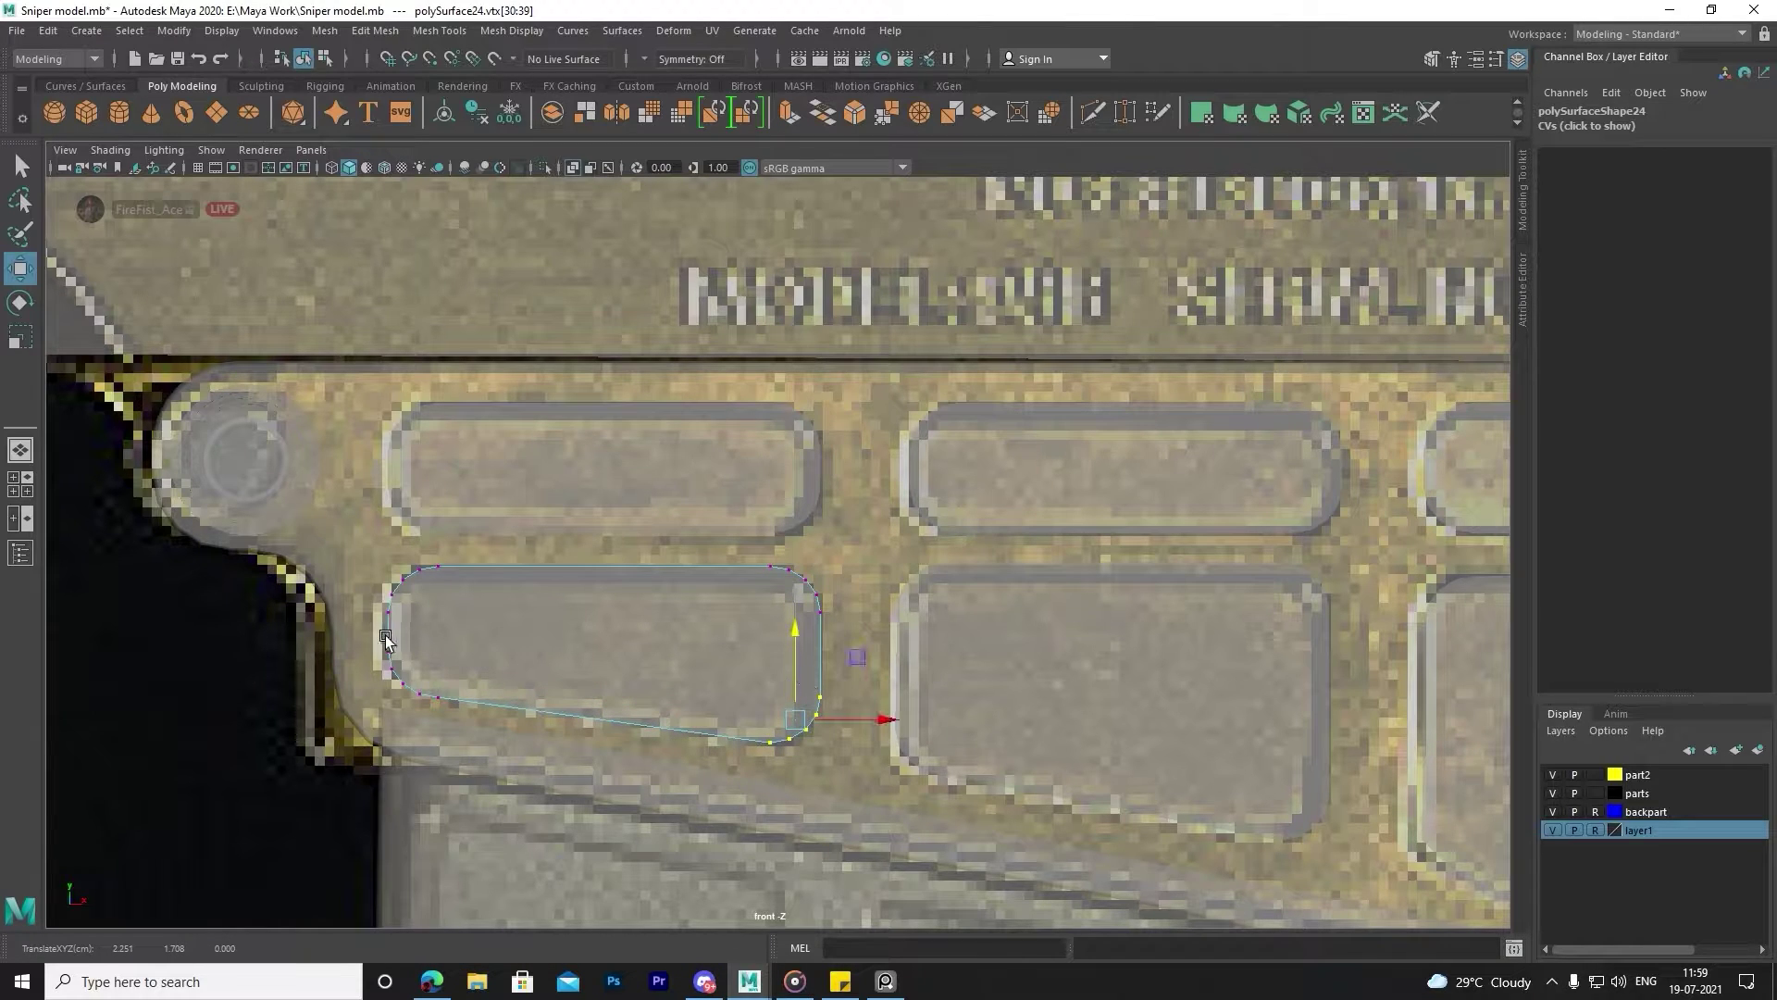
{"action": "left_click_drag", "start_coordinate": [386, 639], "coordinate": [449, 705]}
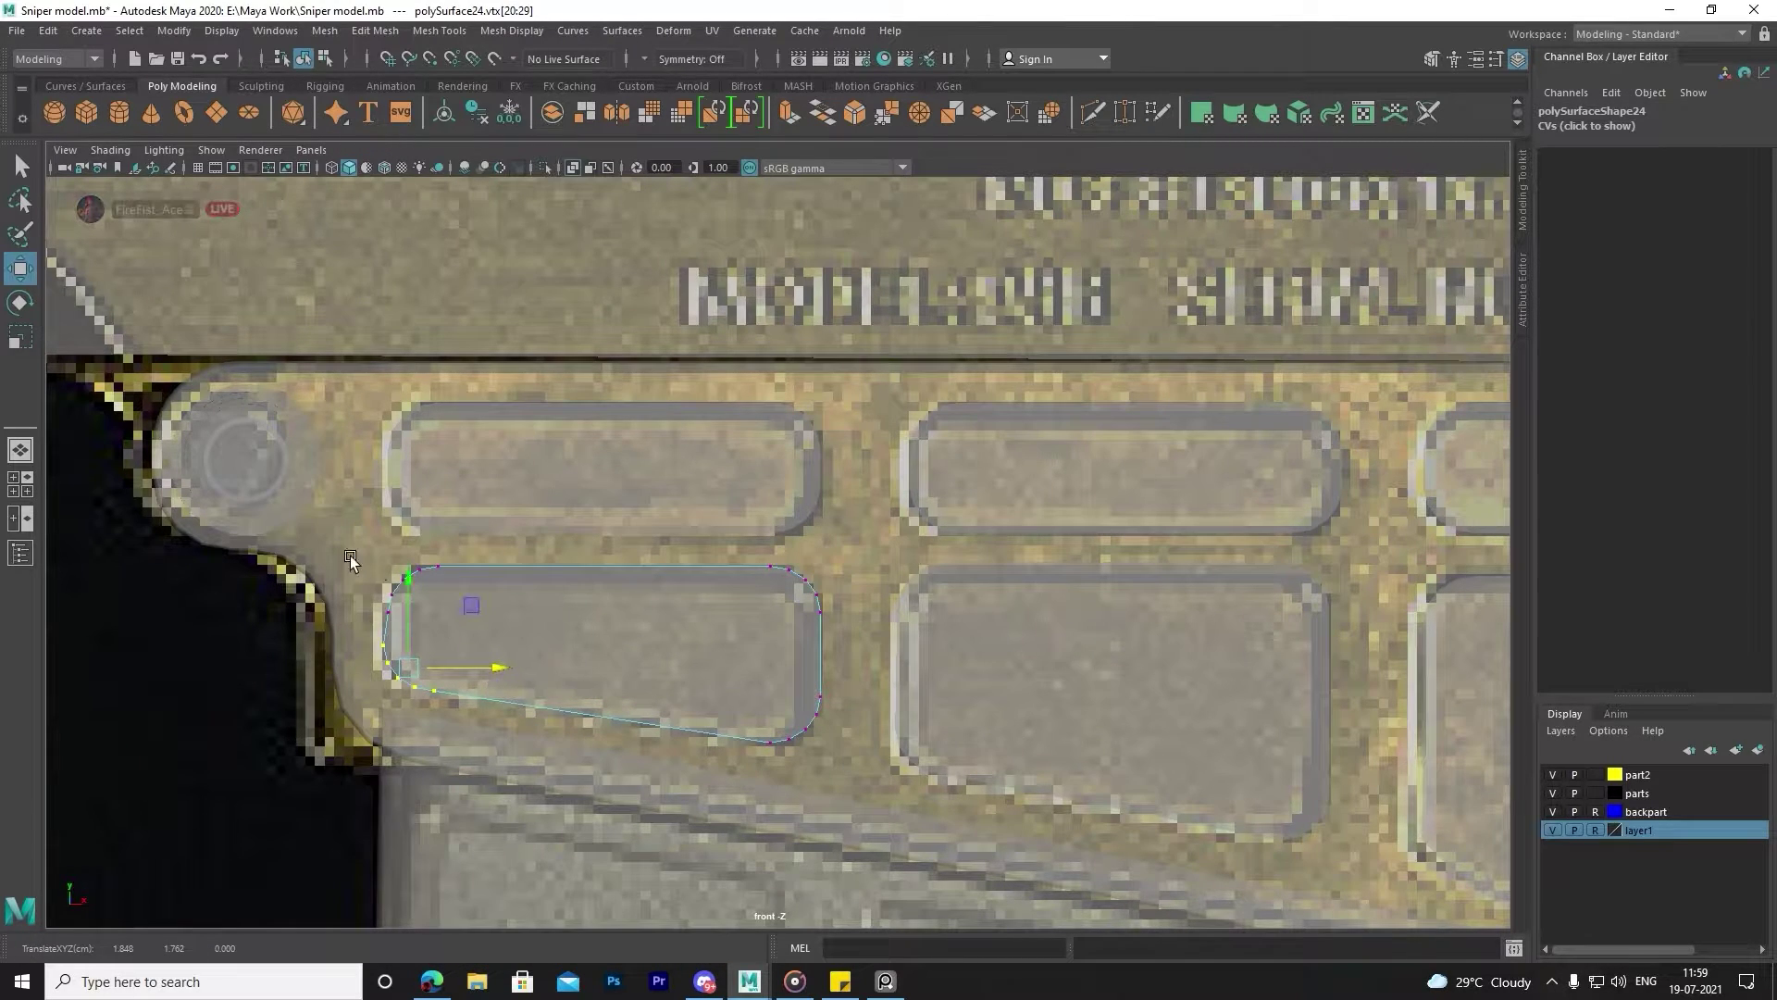
{"action": "left_click_drag", "start_coordinate": [350, 555], "coordinate": [481, 615]}
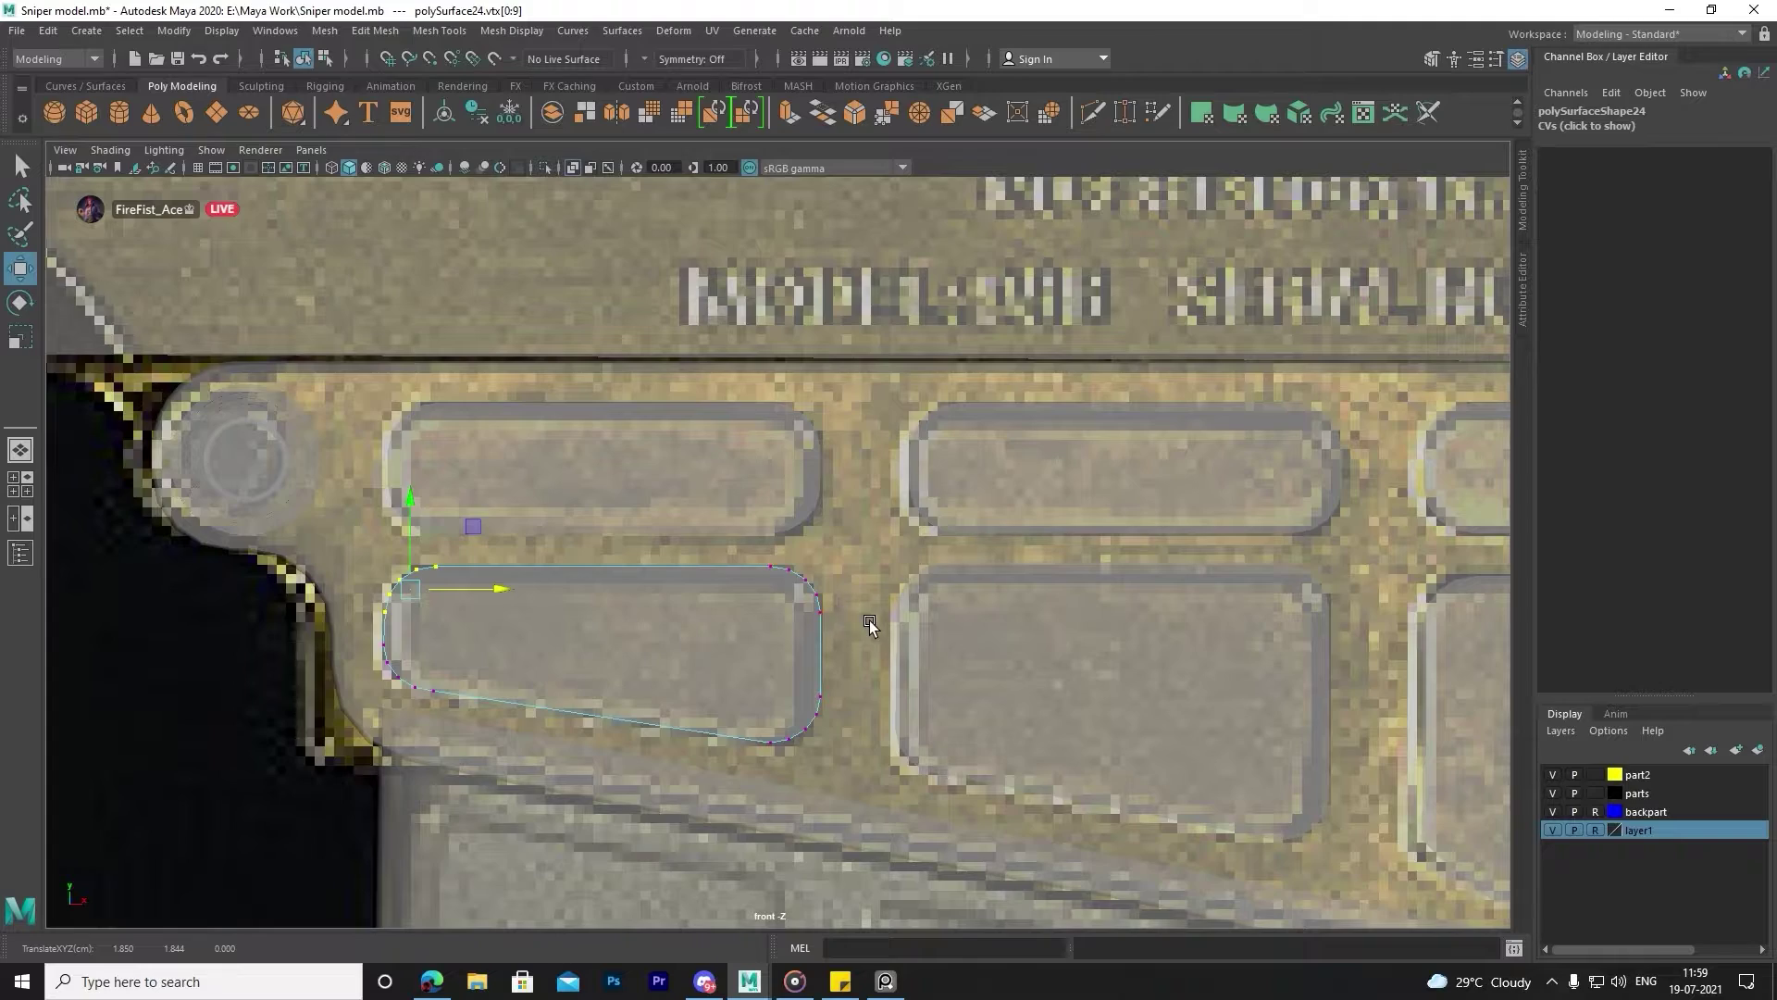
{"action": "scroll", "coordinate": [870, 626], "scroll_direction": "down", "scroll_amount": 5}
{"action": "scroll", "coordinate": [718, 592], "scroll_direction": "up", "scroll_amount": 3}
{"action": "scroll", "coordinate": [688, 507], "scroll_direction": "up", "scroll_amount": 3}
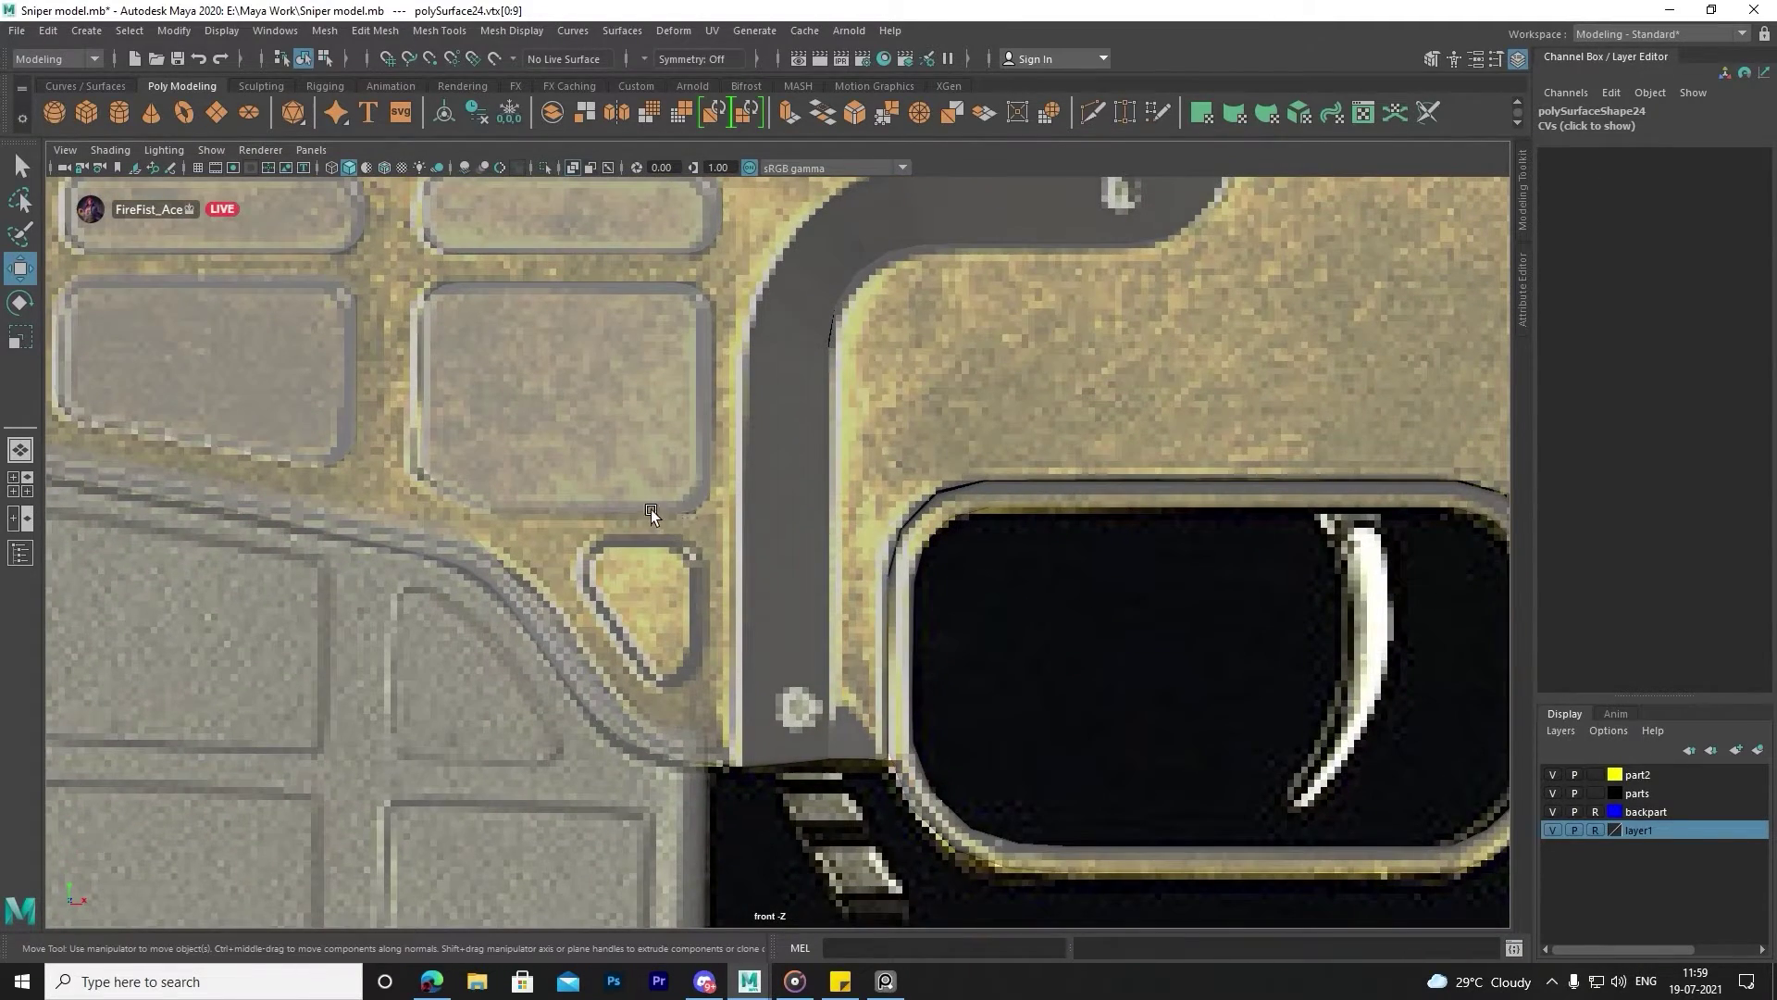
{"action": "middle_click_drag", "start_coordinate": [570, 492], "coordinate": [809, 597], "text": "alt"}
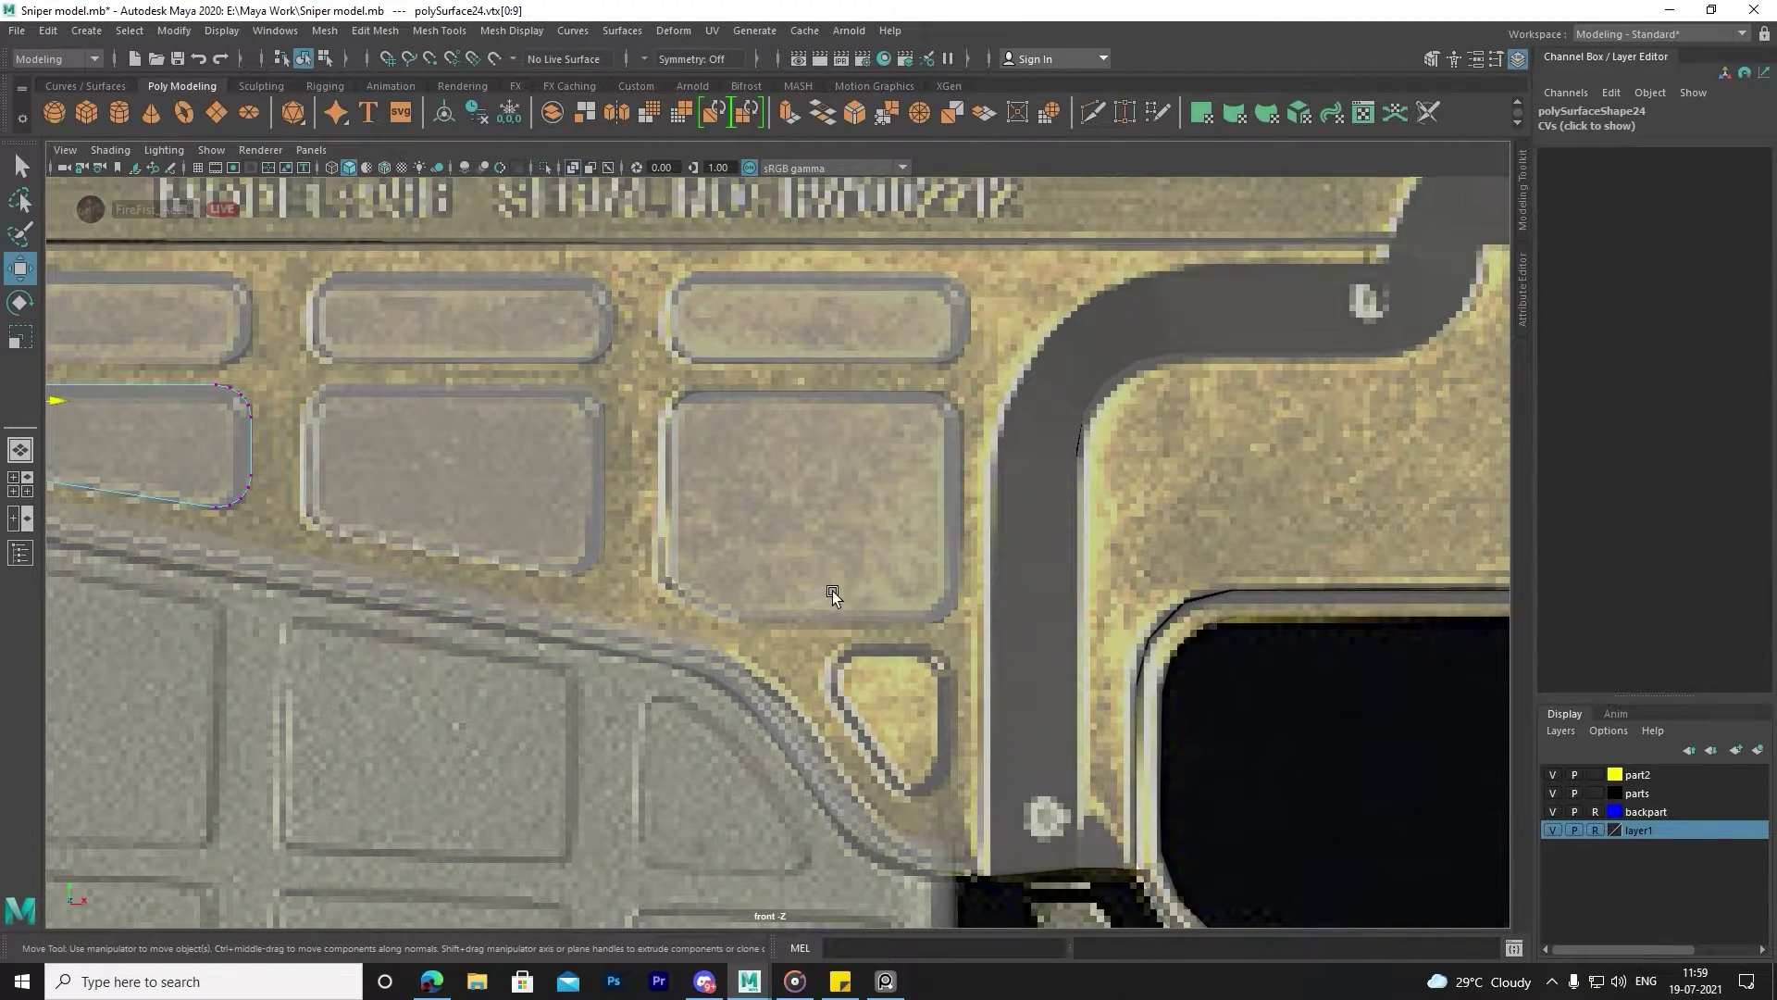
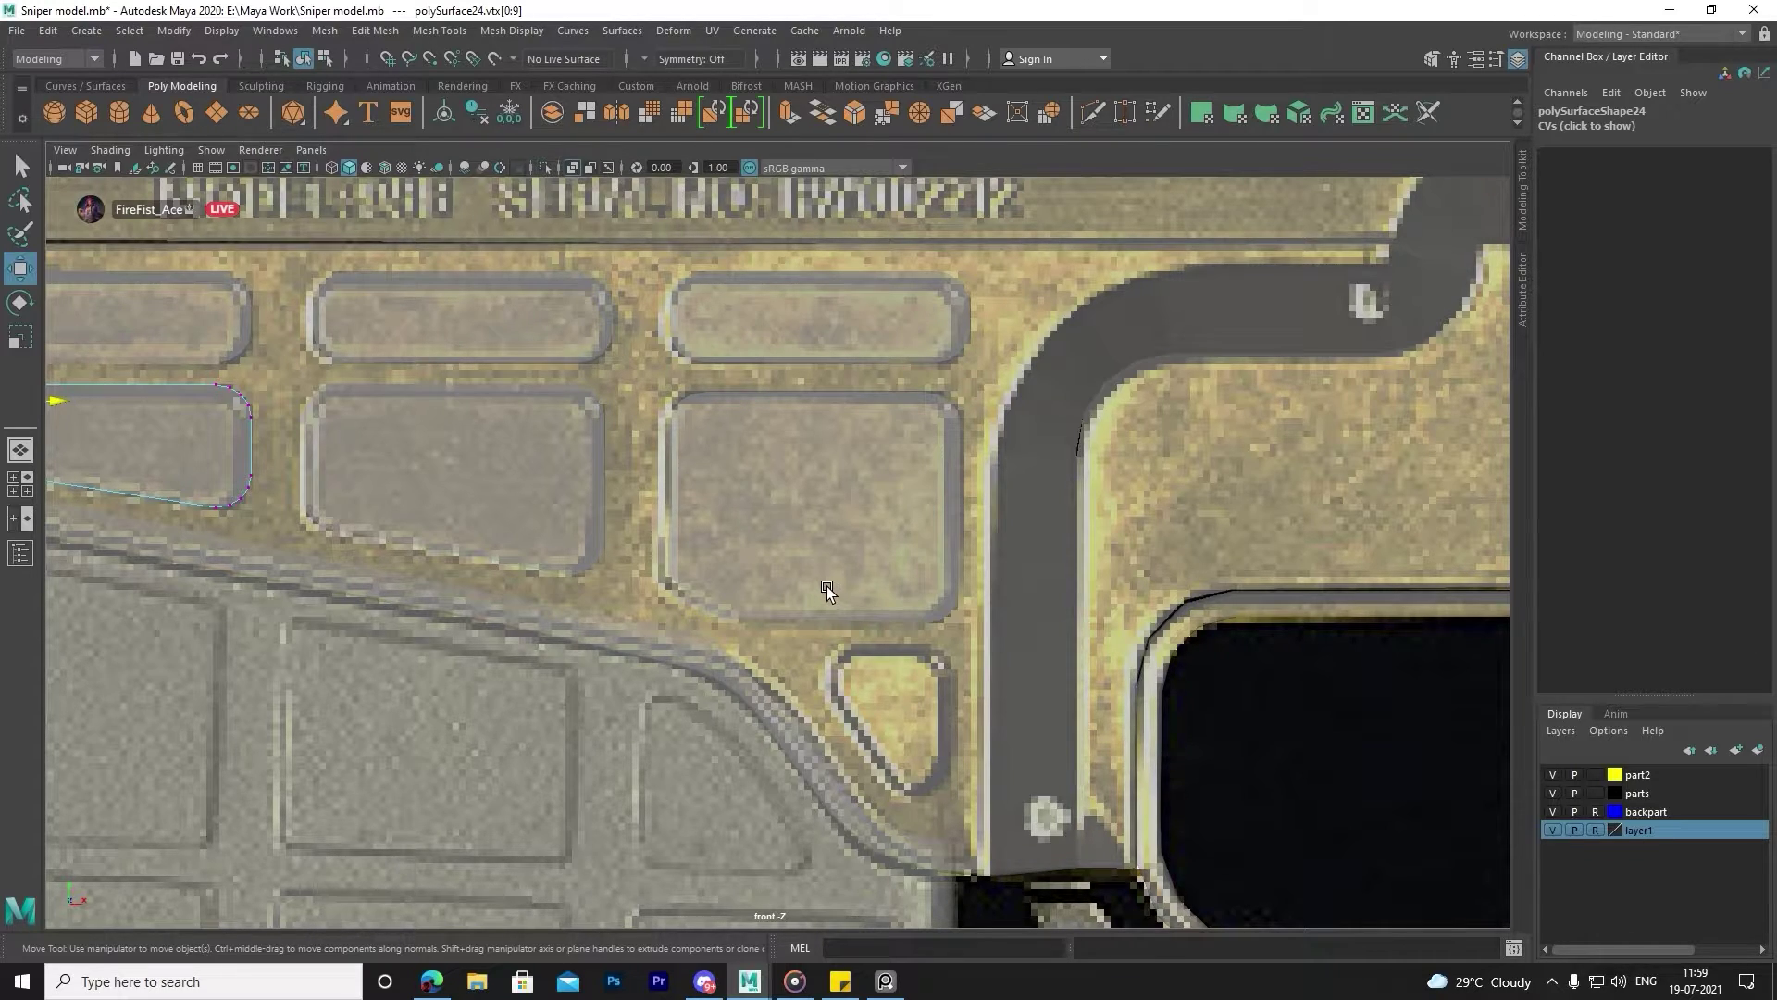
Duplicate the rounded recess shape and place the copy over the triangular pocket.
{"action": "scroll", "coordinate": [833, 592], "scroll_direction": "down", "scroll_amount": 5}
{"action": "scroll", "coordinate": [772, 602], "scroll_direction": "up", "scroll_amount": 4}
{"action": "middle_click_drag", "start_coordinate": [771, 600], "coordinate": [855, 563], "text": "alt"}
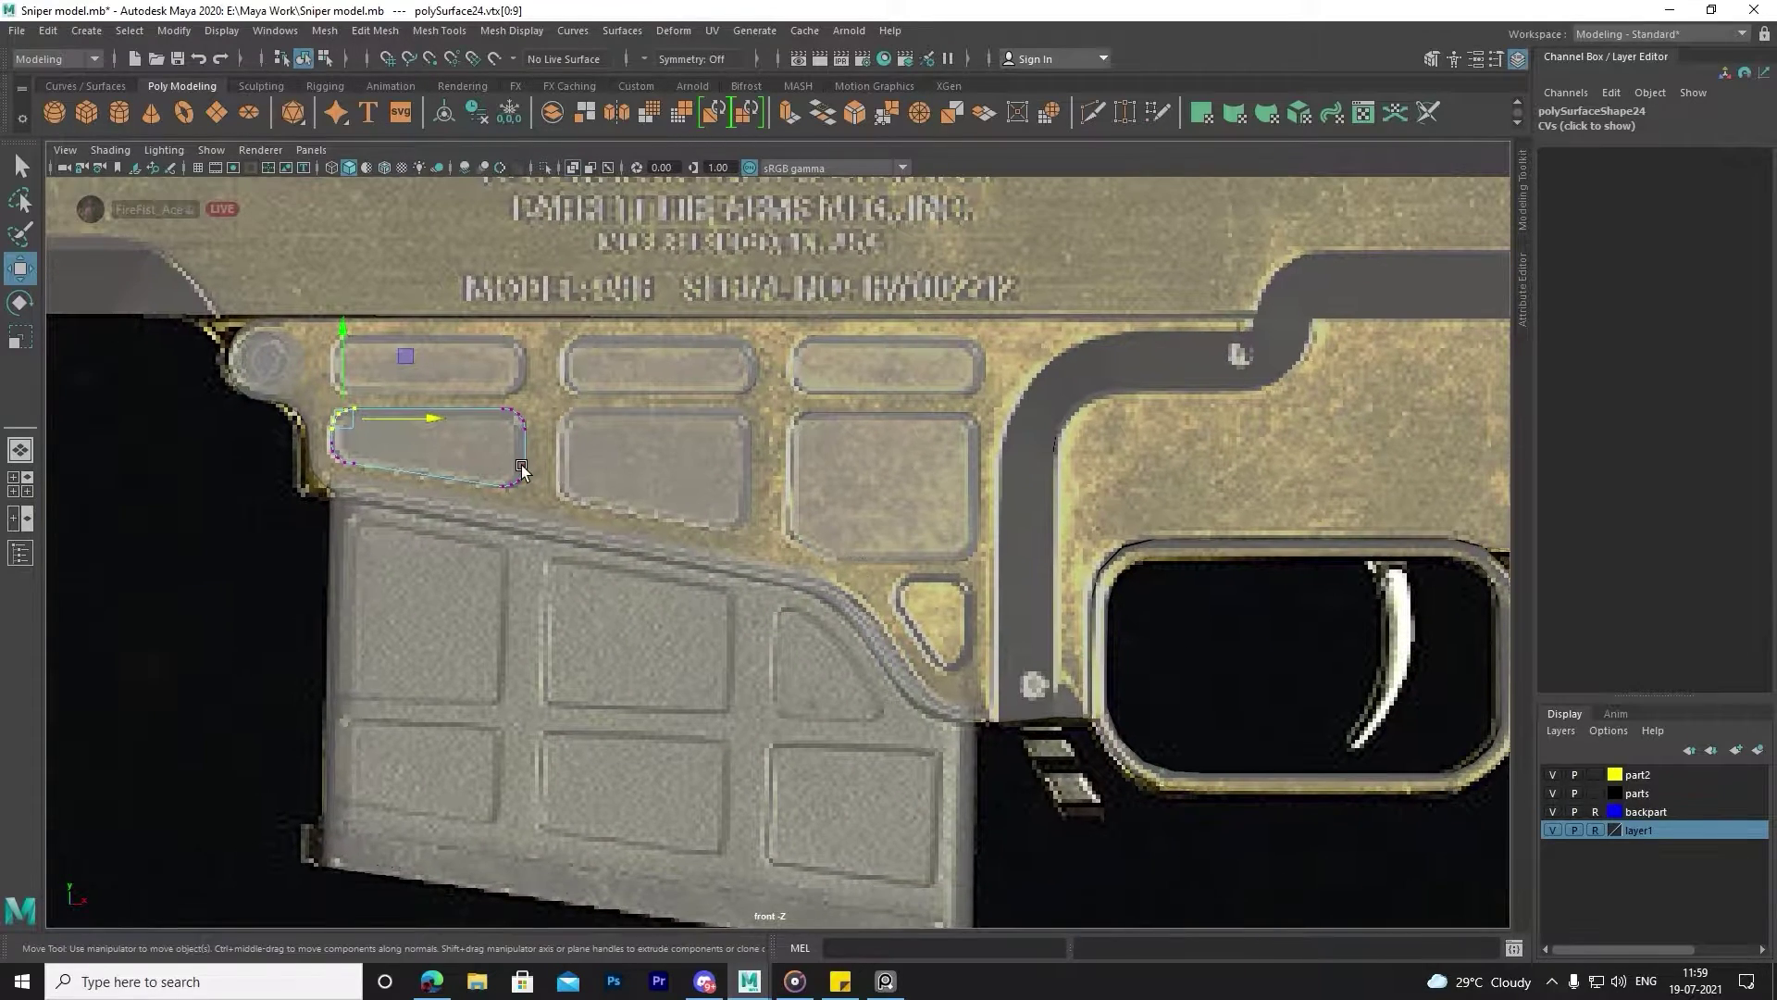
{"action": "right_click_drag", "start_coordinate": [501, 467], "coordinate": [593, 431]}
{"action": "key", "text": "ctrl+d"}
{"action": "left_click_drag", "start_coordinate": [525, 447], "coordinate": [1017, 447]}
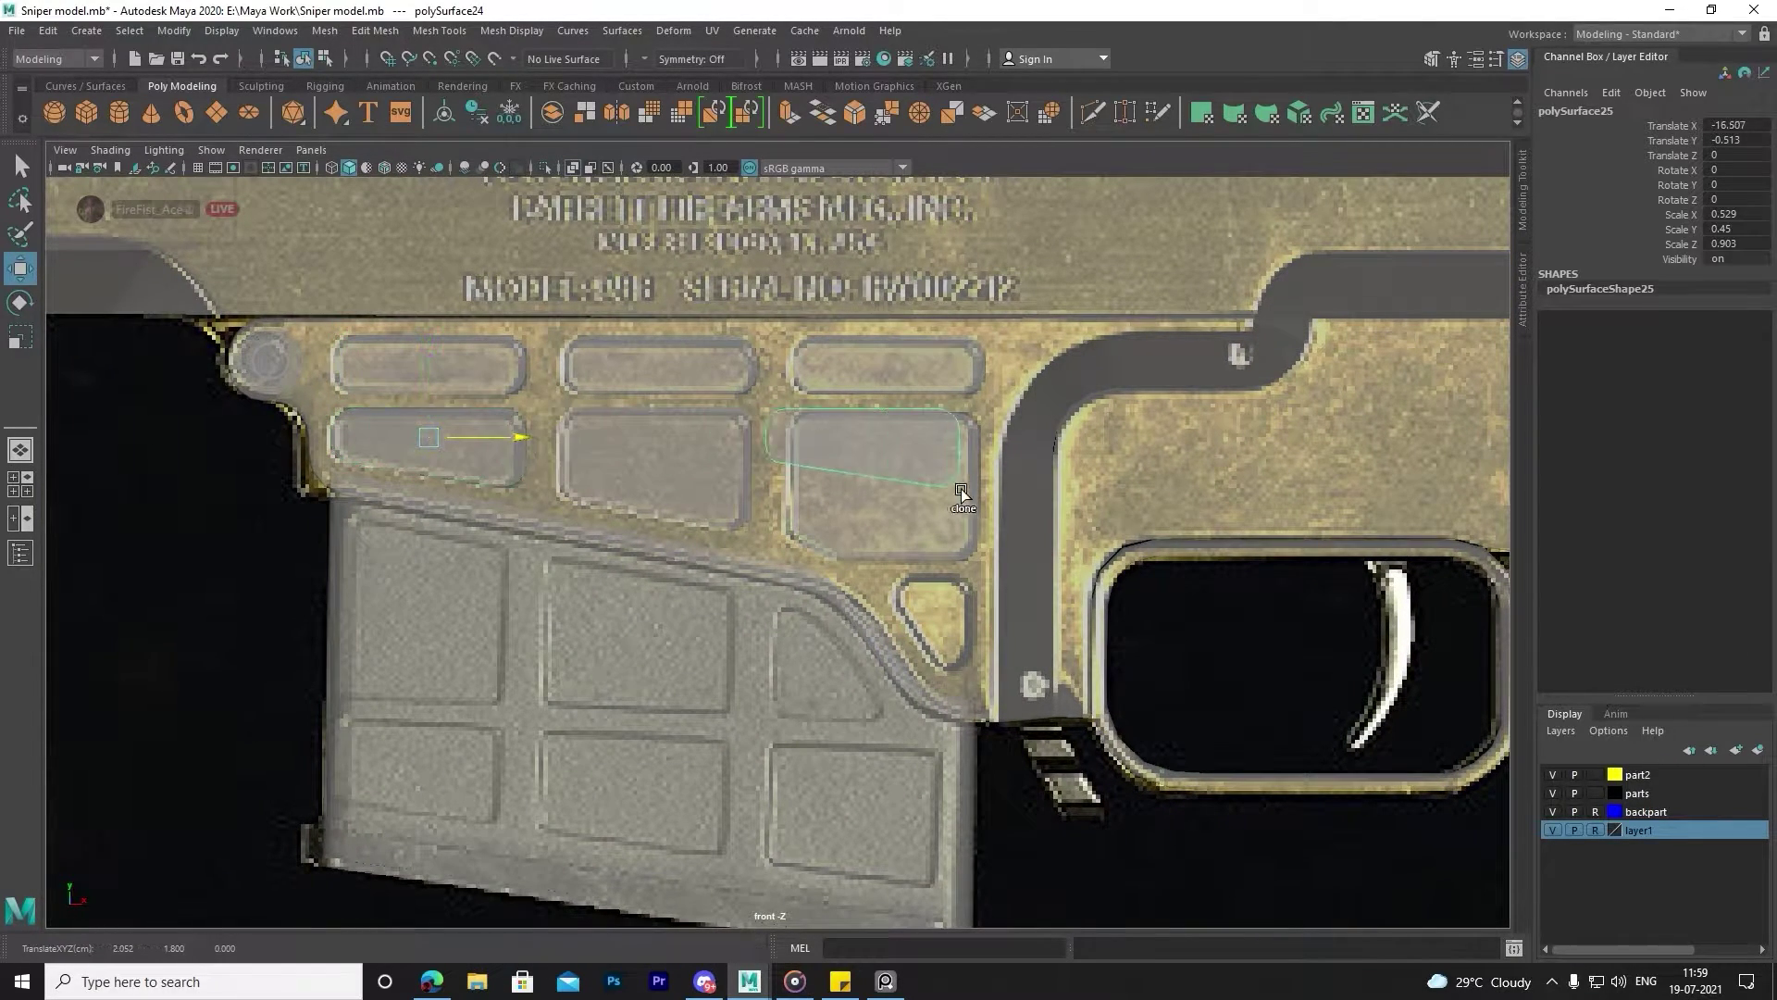
{"action": "left_click_drag", "start_coordinate": [894, 385], "coordinate": [894, 561]}
{"action": "scroll", "coordinate": [894, 561], "scroll_direction": "up", "scroll_amount": 3}
{"action": "scroll", "coordinate": [740, 471], "scroll_direction": "up", "scroll_amount": 3}
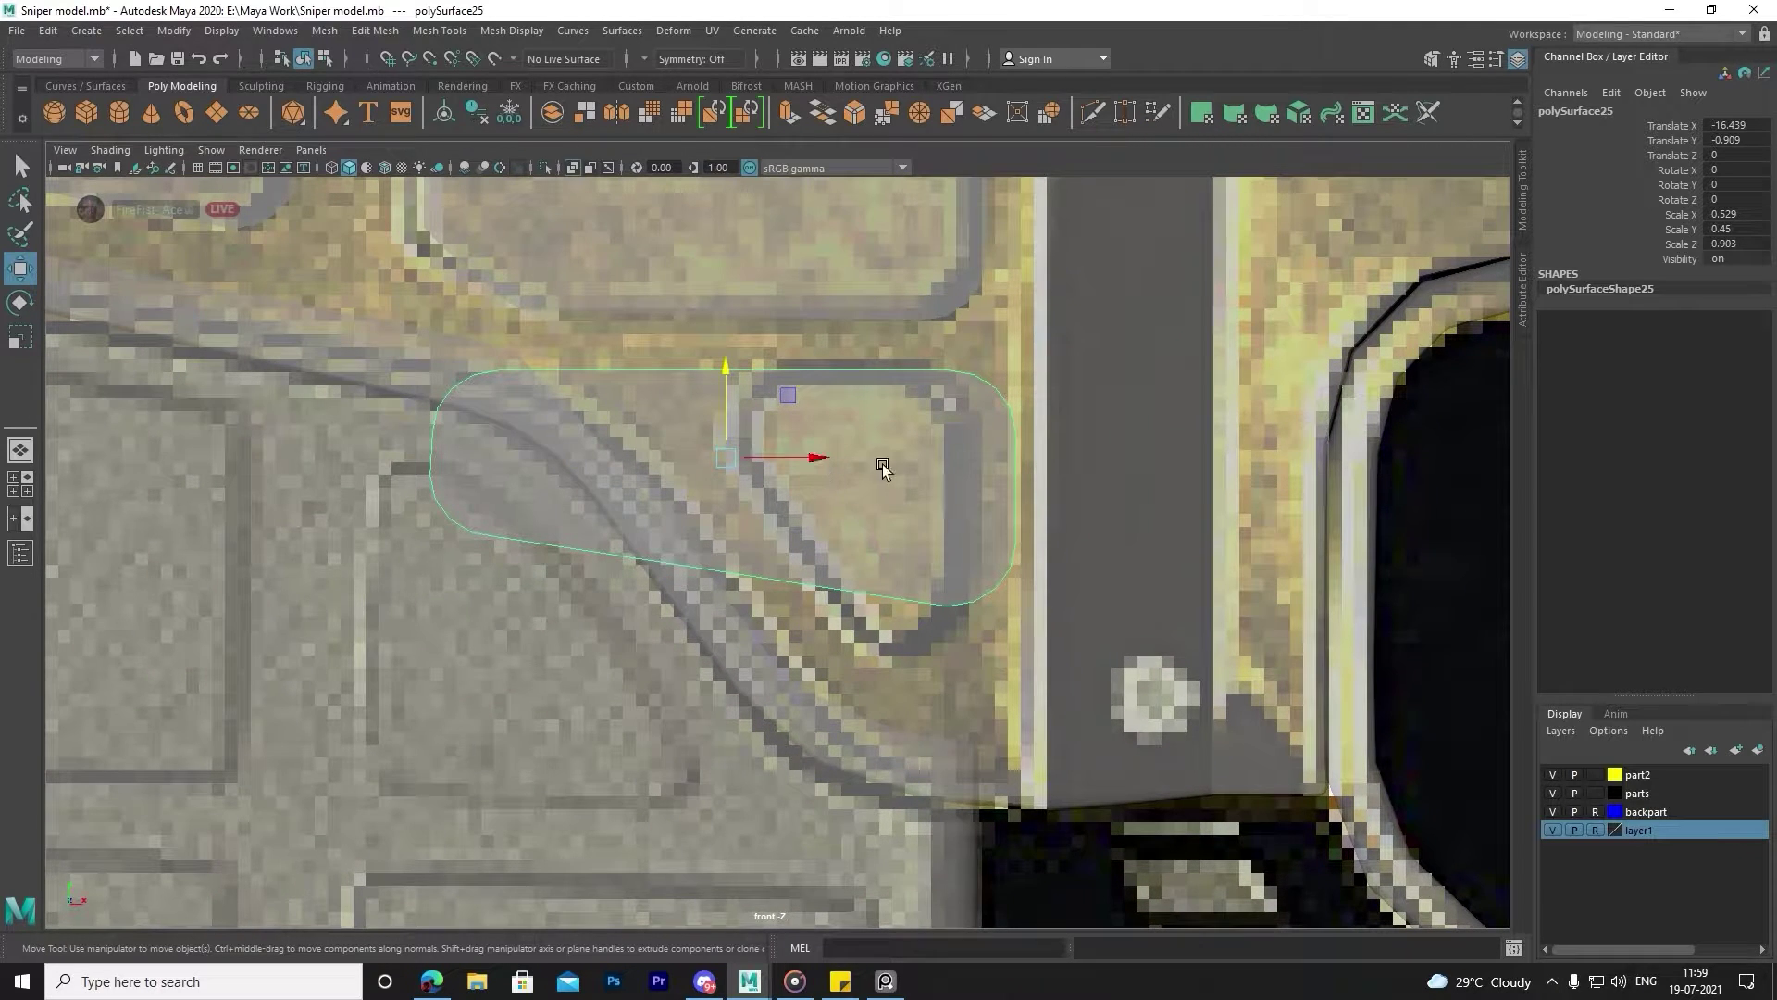
Scale the copy narrower and lower it onto the triangular pocket.
{"action": "key", "text": "r"}
{"action": "mouse_move", "coordinate": [829, 463]}
{"action": "left_mouse_down"}
{"action": "mouse_move", "coordinate": [768, 482]}
{"action": "mouse_move", "coordinate": [958, 463]}
{"action": "mouse_move", "coordinate": [938, 463]}
{"action": "left_mouse_up"}
{"action": "key", "text": "w"}
{"action": "key", "text": "r"}
{"action": "right_click_drag", "start_coordinate": [939, 463], "coordinate": [889, 470]}
{"action": "left_click_drag", "start_coordinate": [916, 638], "coordinate": [1008, 519]}
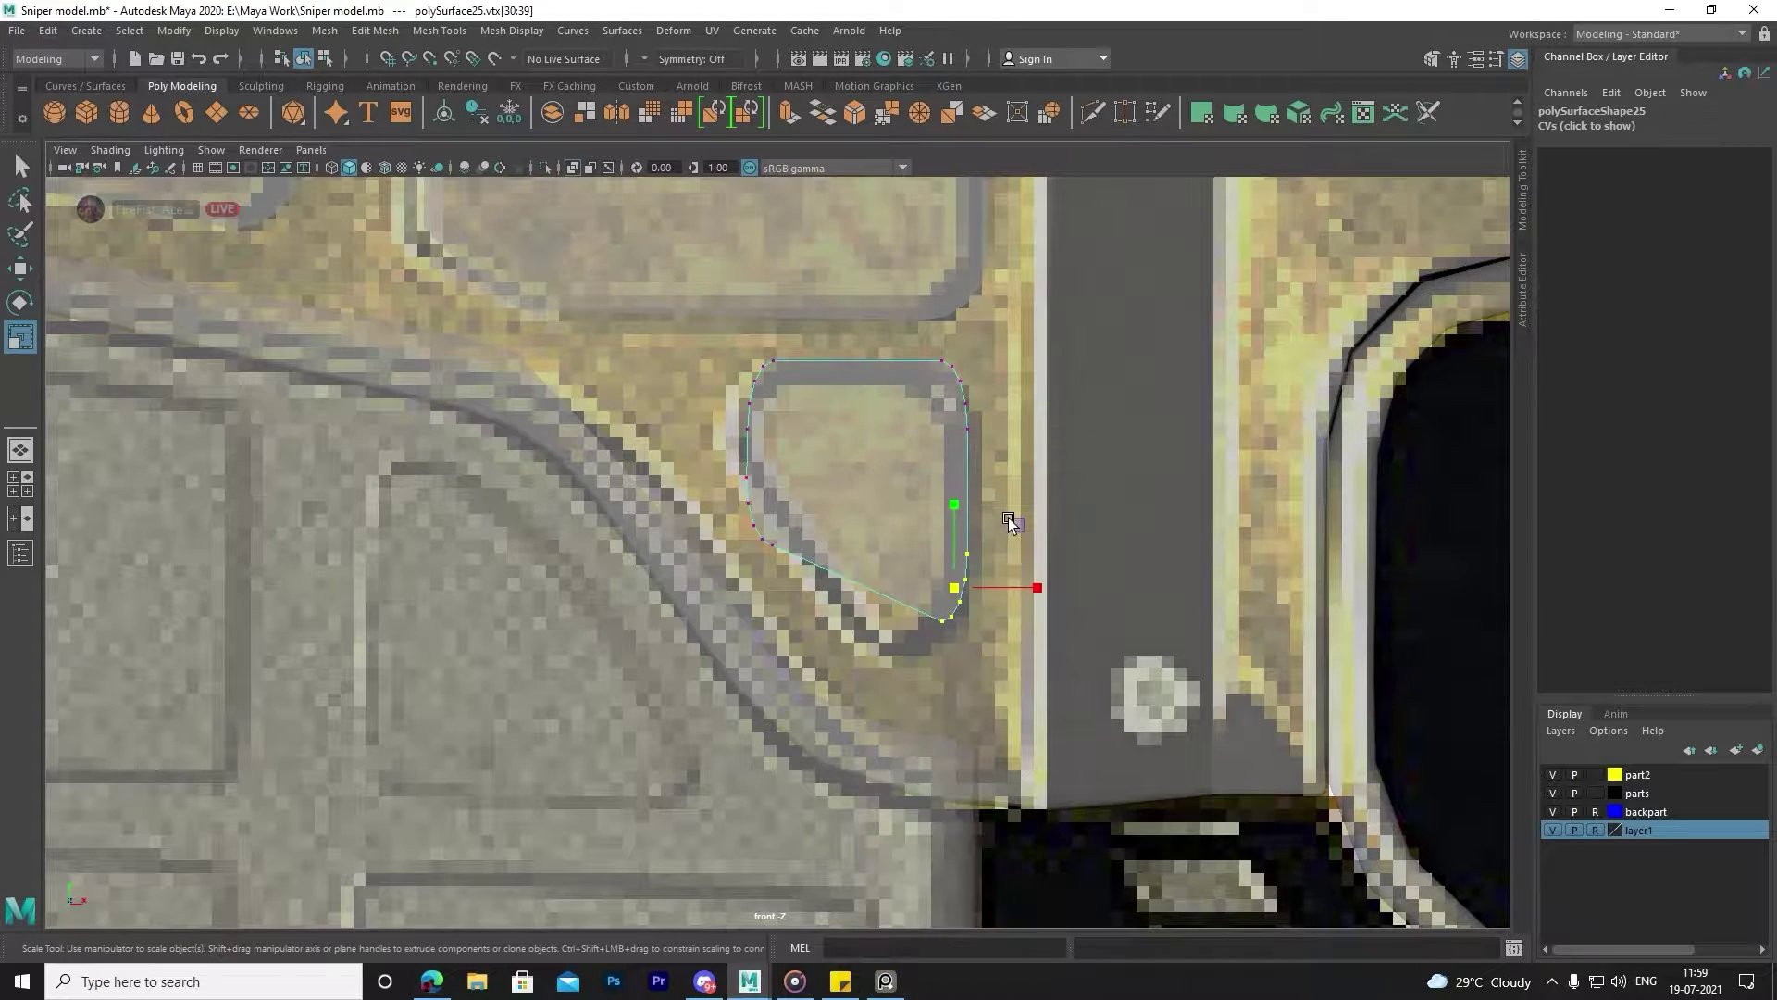
{"action": "left_click_drag", "start_coordinate": [1047, 680], "coordinate": [1044, 665]}
{"action": "key", "text": "F8"}
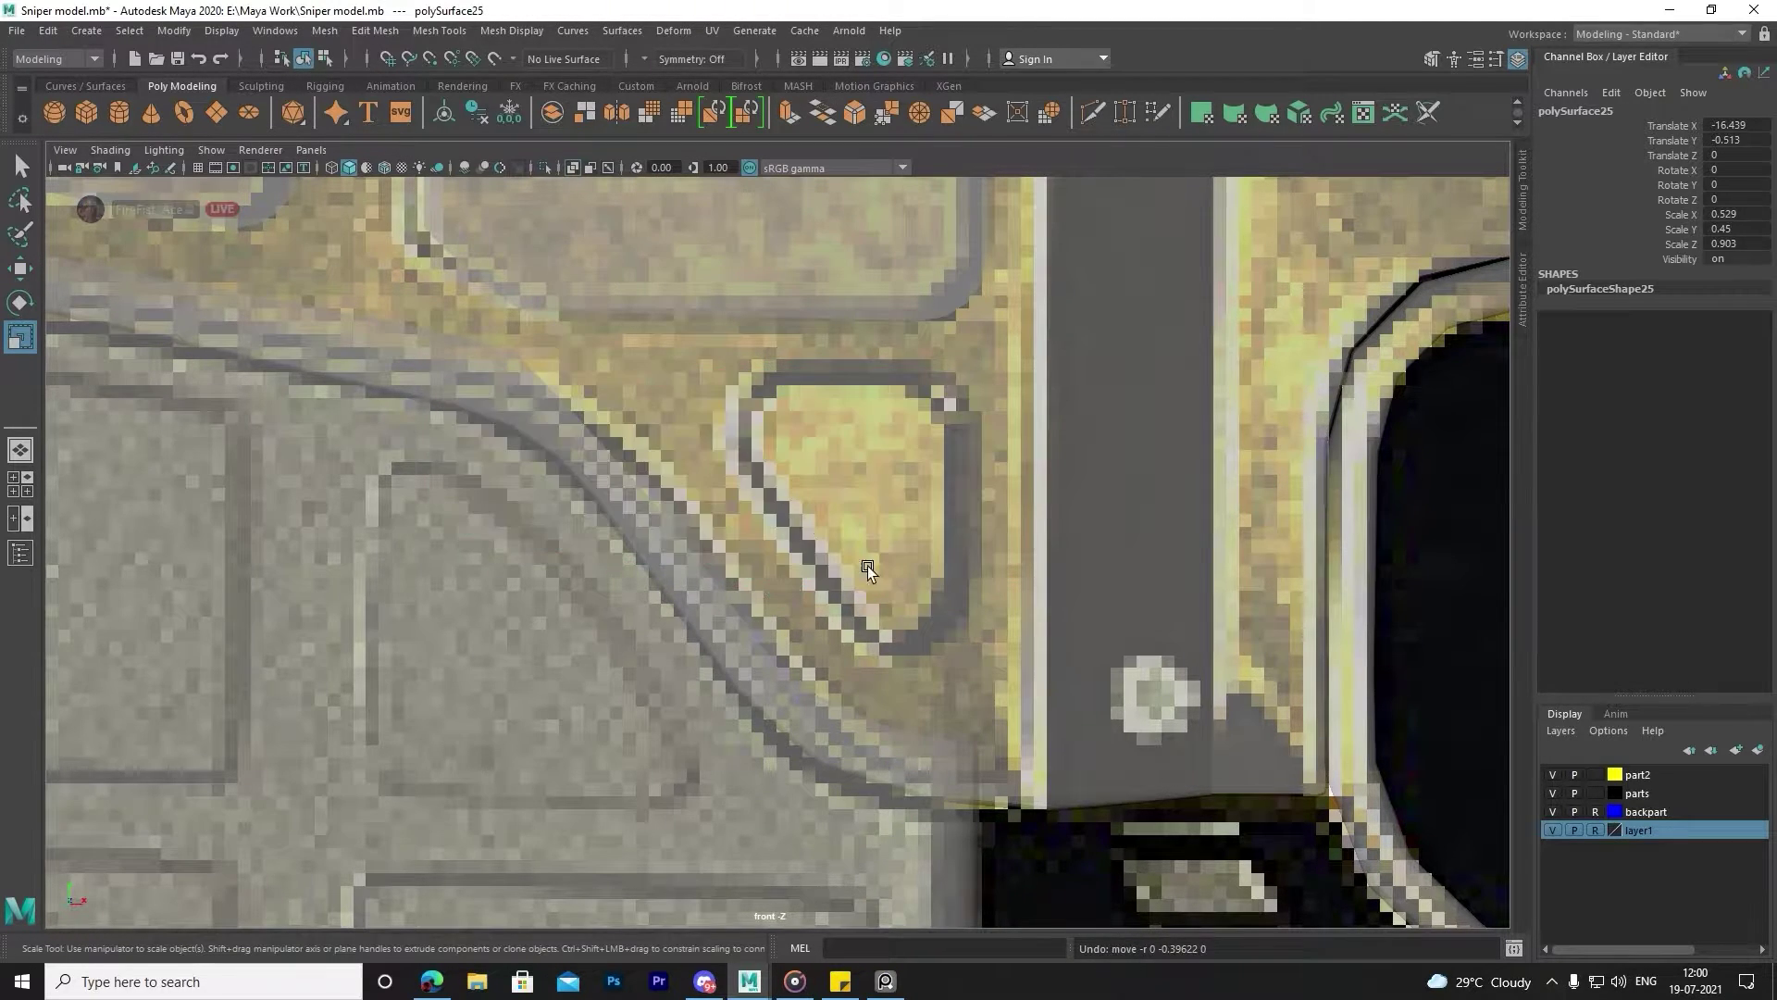
{"action": "scroll", "coordinate": [863, 476], "scroll_direction": "down", "scroll_amount": 5}
{"action": "key", "text": "w"}
{"action": "left_click_drag", "start_coordinate": [772, 421], "coordinate": [765, 447]}
{"action": "scroll", "coordinate": [804, 524], "scroll_direction": "up", "scroll_amount": 5}
Move the copy's lower-right and upper-left corner vertices to the pocket outline, forming the point.
{"action": "key", "text": "F8"}
{"action": "left_click_drag", "start_coordinate": [870, 597], "coordinate": [974, 512]}
{"action": "left_click_drag", "start_coordinate": [843, 546], "coordinate": [981, 583]}
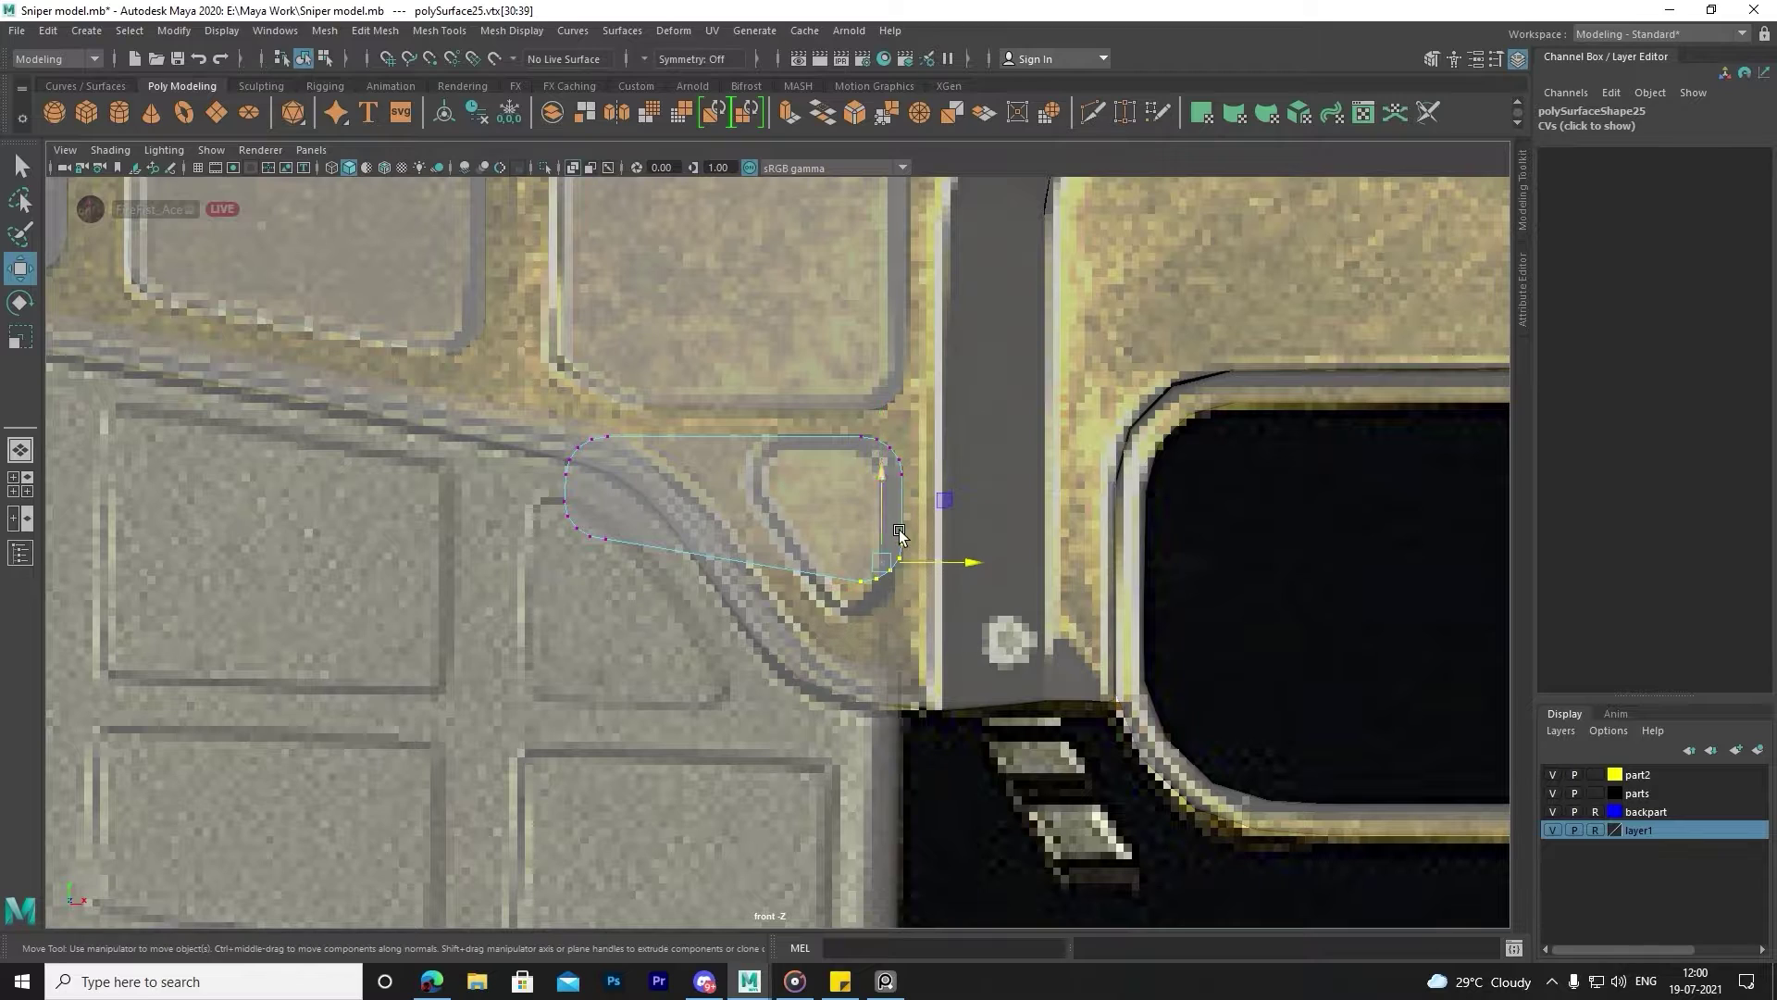
{"action": "middle_click_drag", "start_coordinate": [981, 583], "coordinate": [982, 606]}
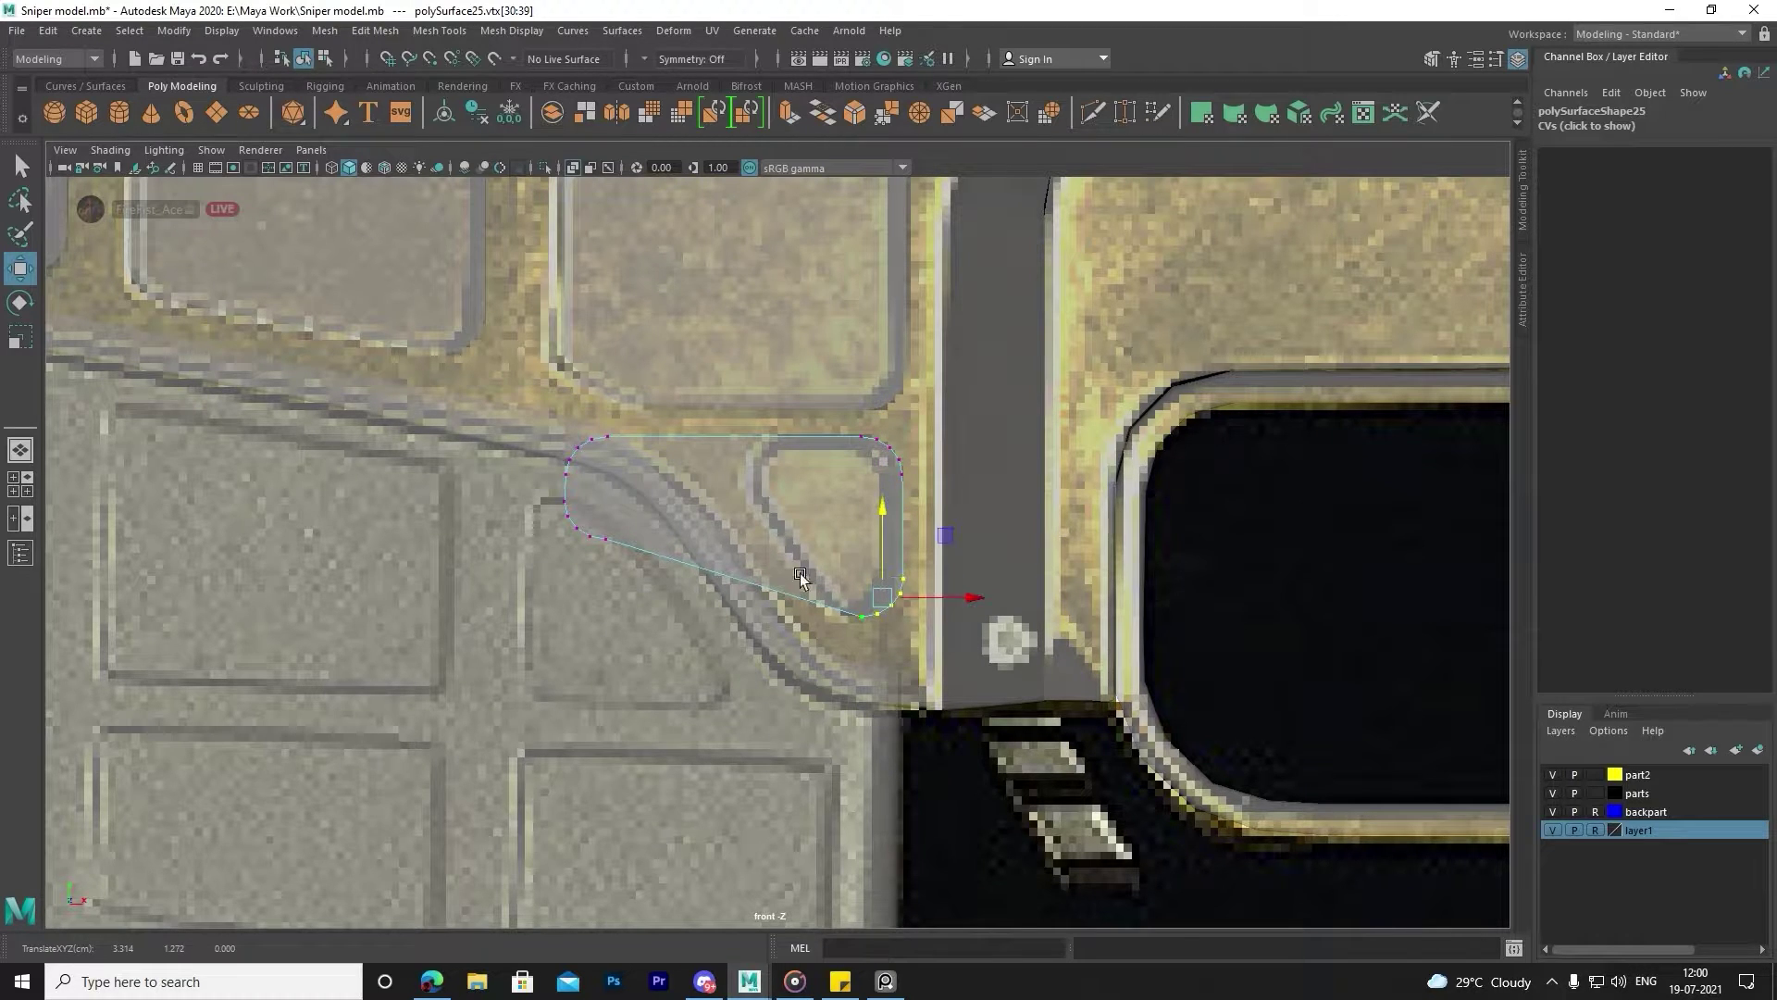
{"action": "left_click_drag", "start_coordinate": [629, 511], "coordinate": [559, 429]}
{"action": "mouse_move", "coordinate": [646, 472]}
{"action": "left_mouse_down"}
{"action": "mouse_move", "coordinate": [813, 477]}
{"action": "mouse_move", "coordinate": [611, 474]}
{"action": "mouse_move", "coordinate": [826, 470]}
{"action": "left_mouse_up"}
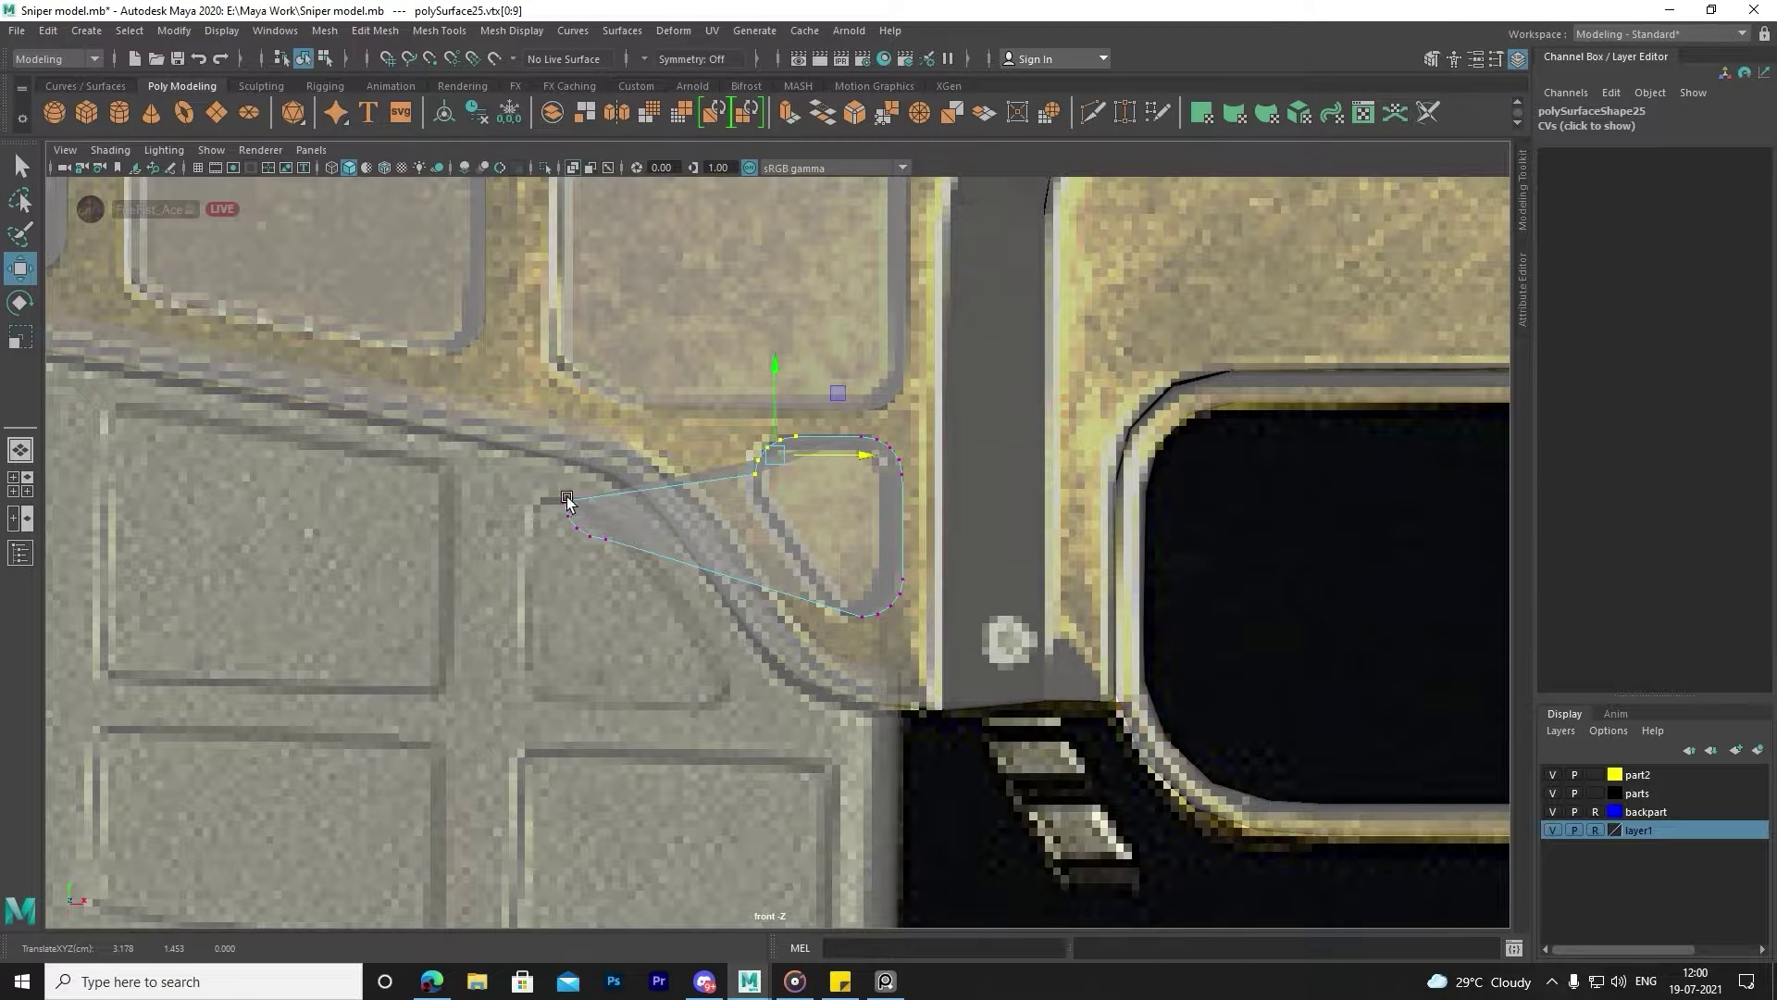
{"action": "mouse_move", "coordinate": [556, 485]}
{"action": "left_mouse_down"}
{"action": "mouse_move", "coordinate": [620, 551]}
{"action": "mouse_move", "coordinate": [859, 524]}
{"action": "left_mouse_up"}
Pull vertices into the pocket's bottom corner and pick vertices along the slanted side.
{"action": "scroll", "coordinate": [859, 524], "scroll_direction": "up", "scroll_amount": 5}
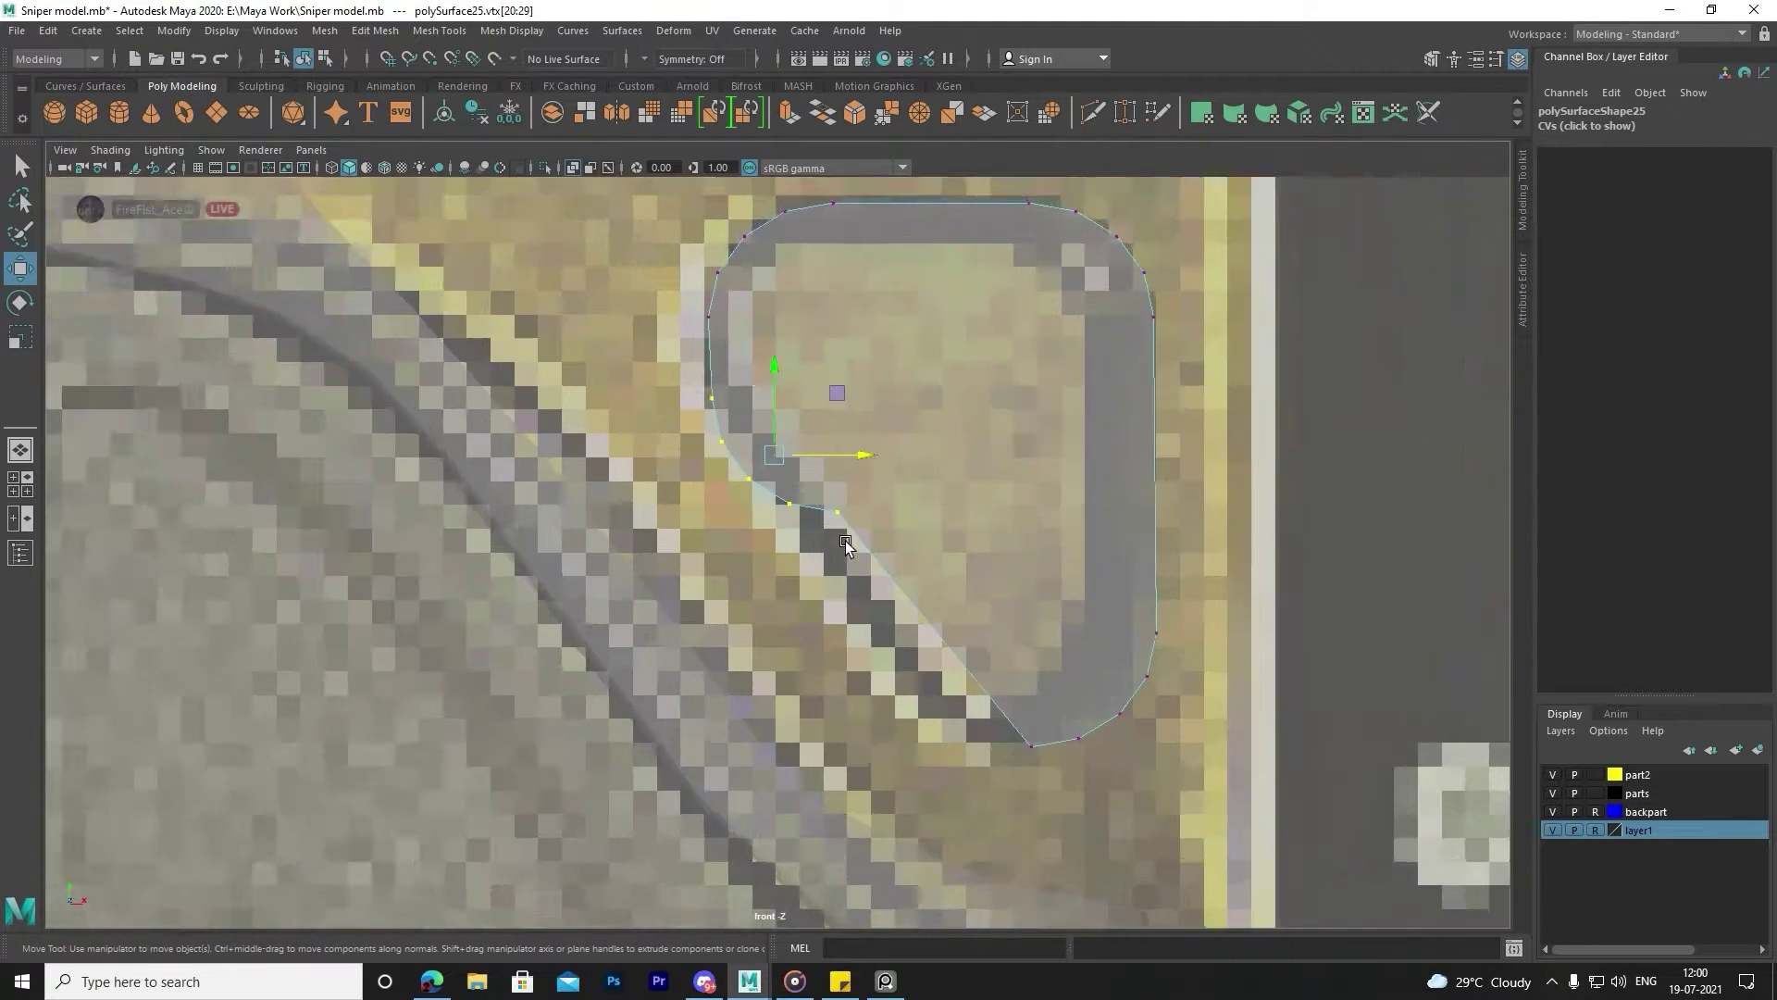
{"action": "scroll", "coordinate": [860, 574], "scroll_direction": "up", "scroll_amount": 1}
{"action": "middle_click_drag", "start_coordinate": [754, 641], "coordinate": [1037, 912]}
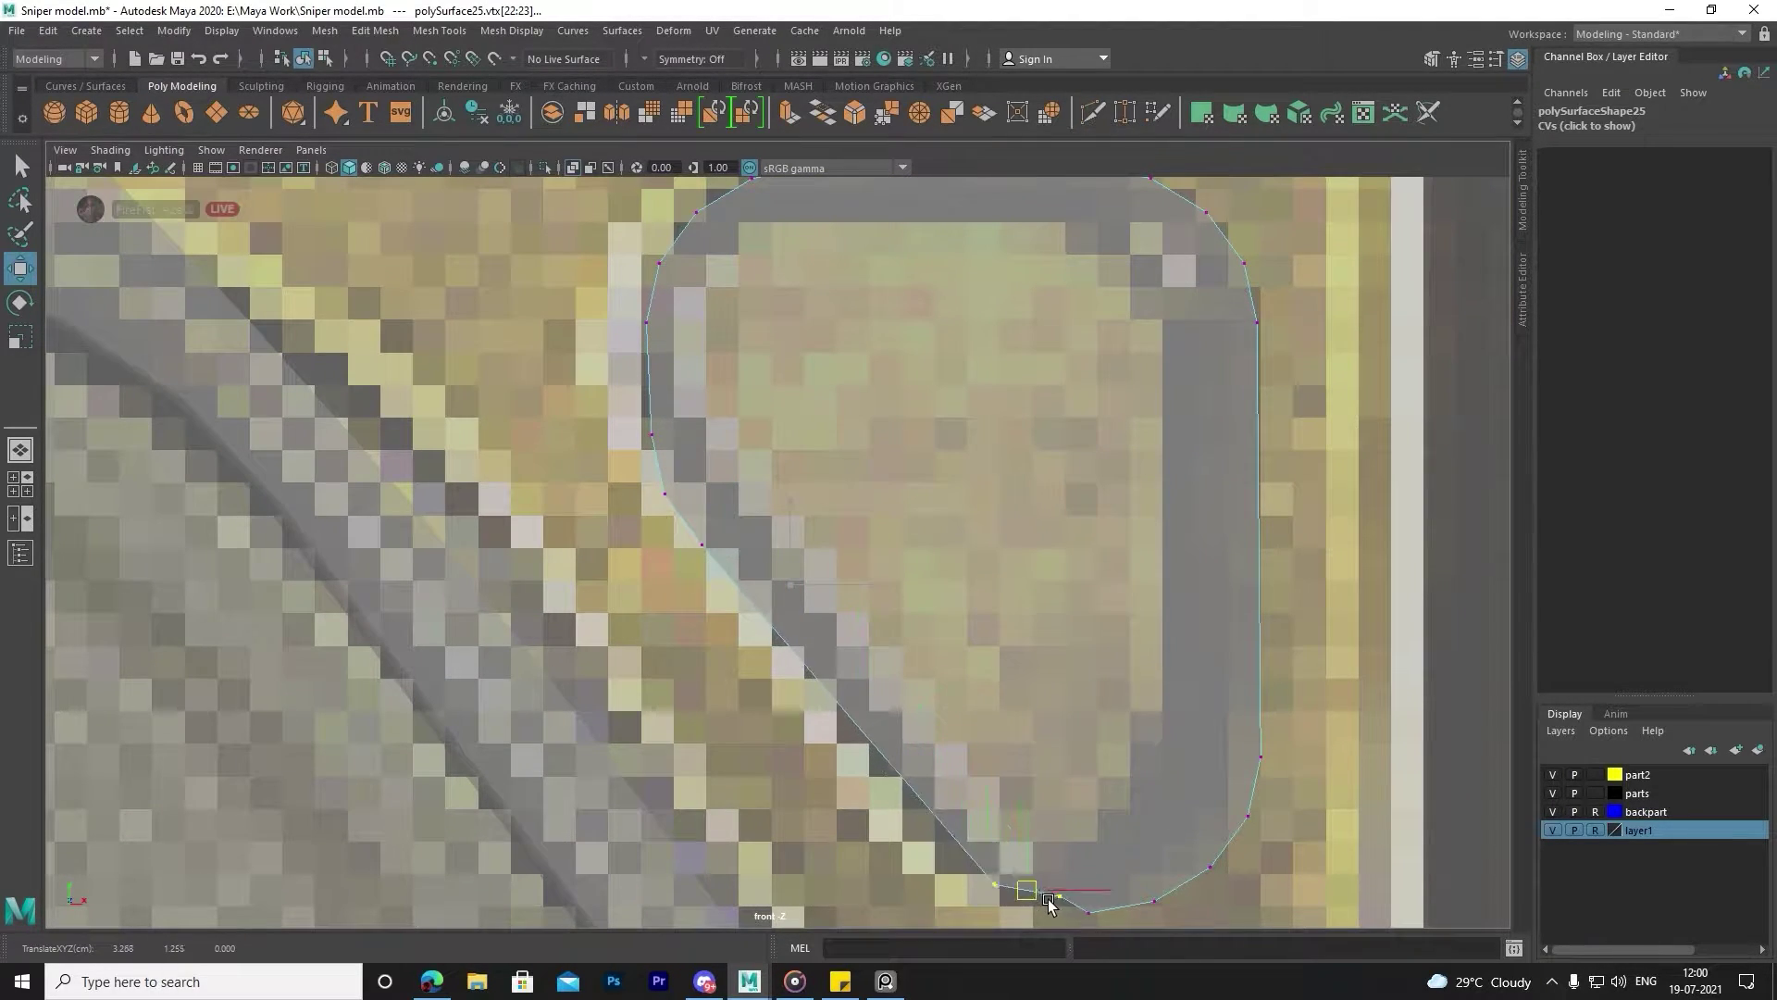
{"action": "scroll", "coordinate": [1022, 905], "scroll_direction": "down", "scroll_amount": 2}
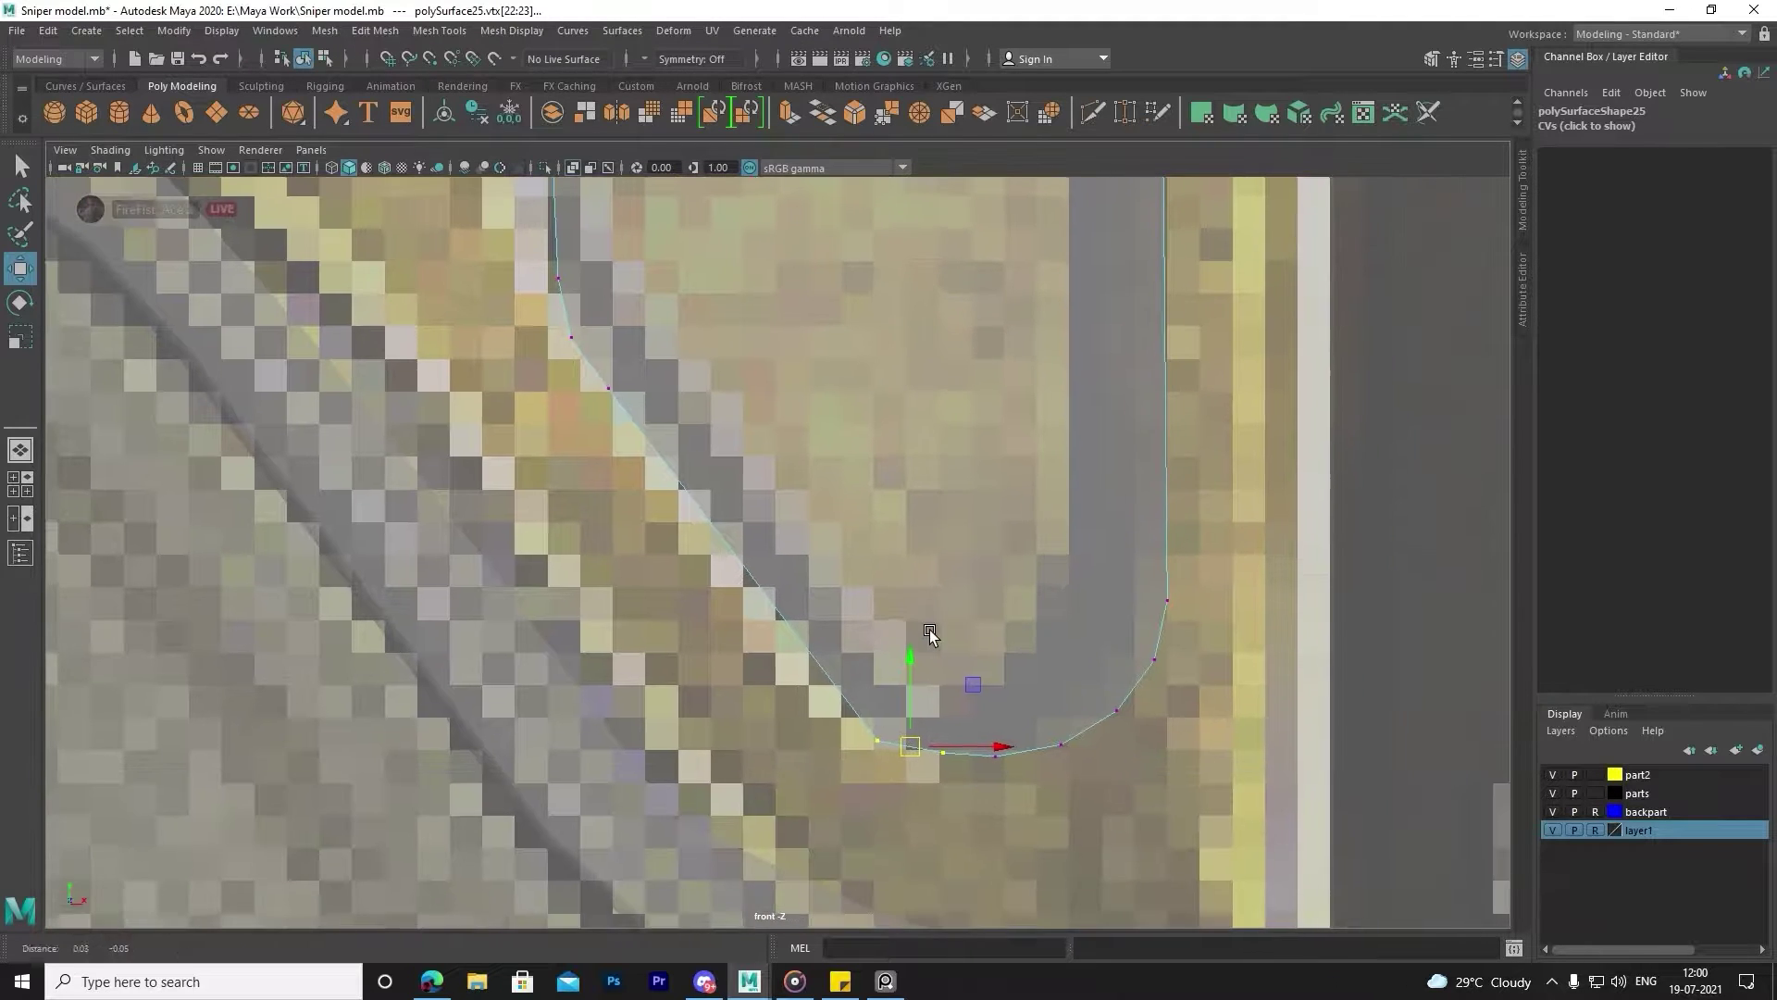
{"action": "scroll", "coordinate": [694, 507], "scroll_direction": "up", "scroll_amount": 2}
{"action": "middle_click_drag", "start_coordinate": [715, 484], "coordinate": [746, 492], "text": "alt"}
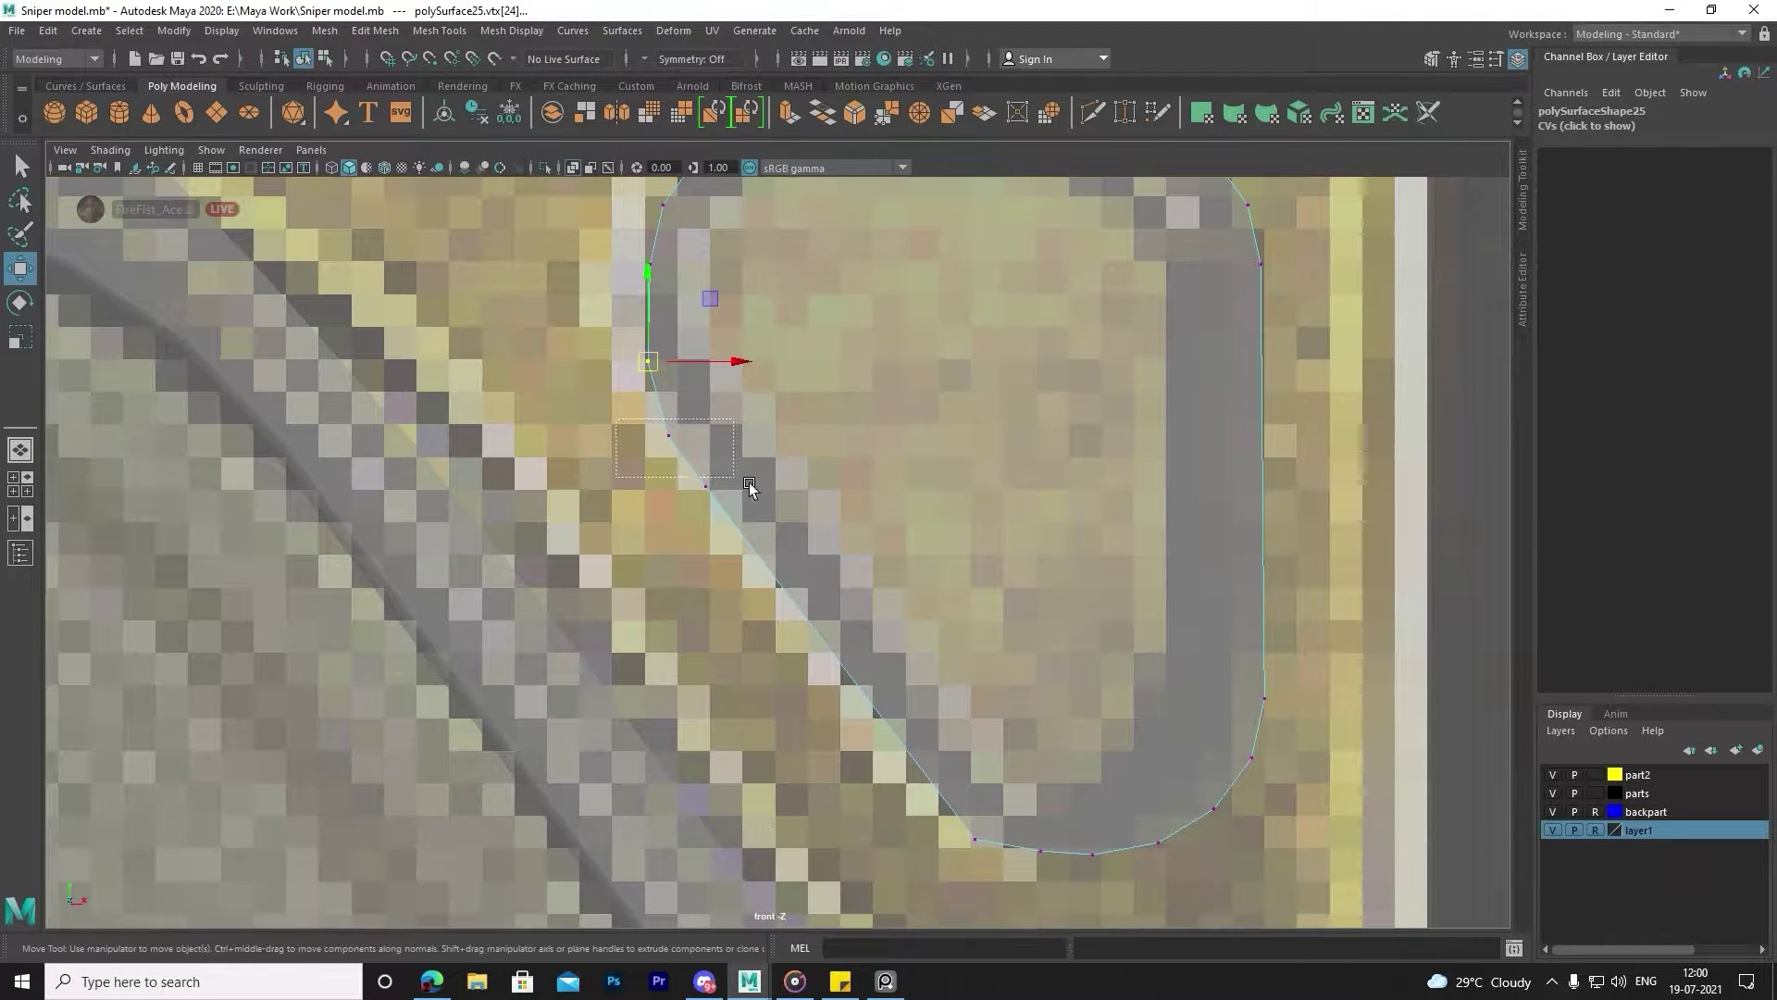
{"action": "left_click", "coordinate": [713, 488]}
{"action": "middle_click_drag", "start_coordinate": [889, 566], "coordinate": [840, 438], "text": "alt"}
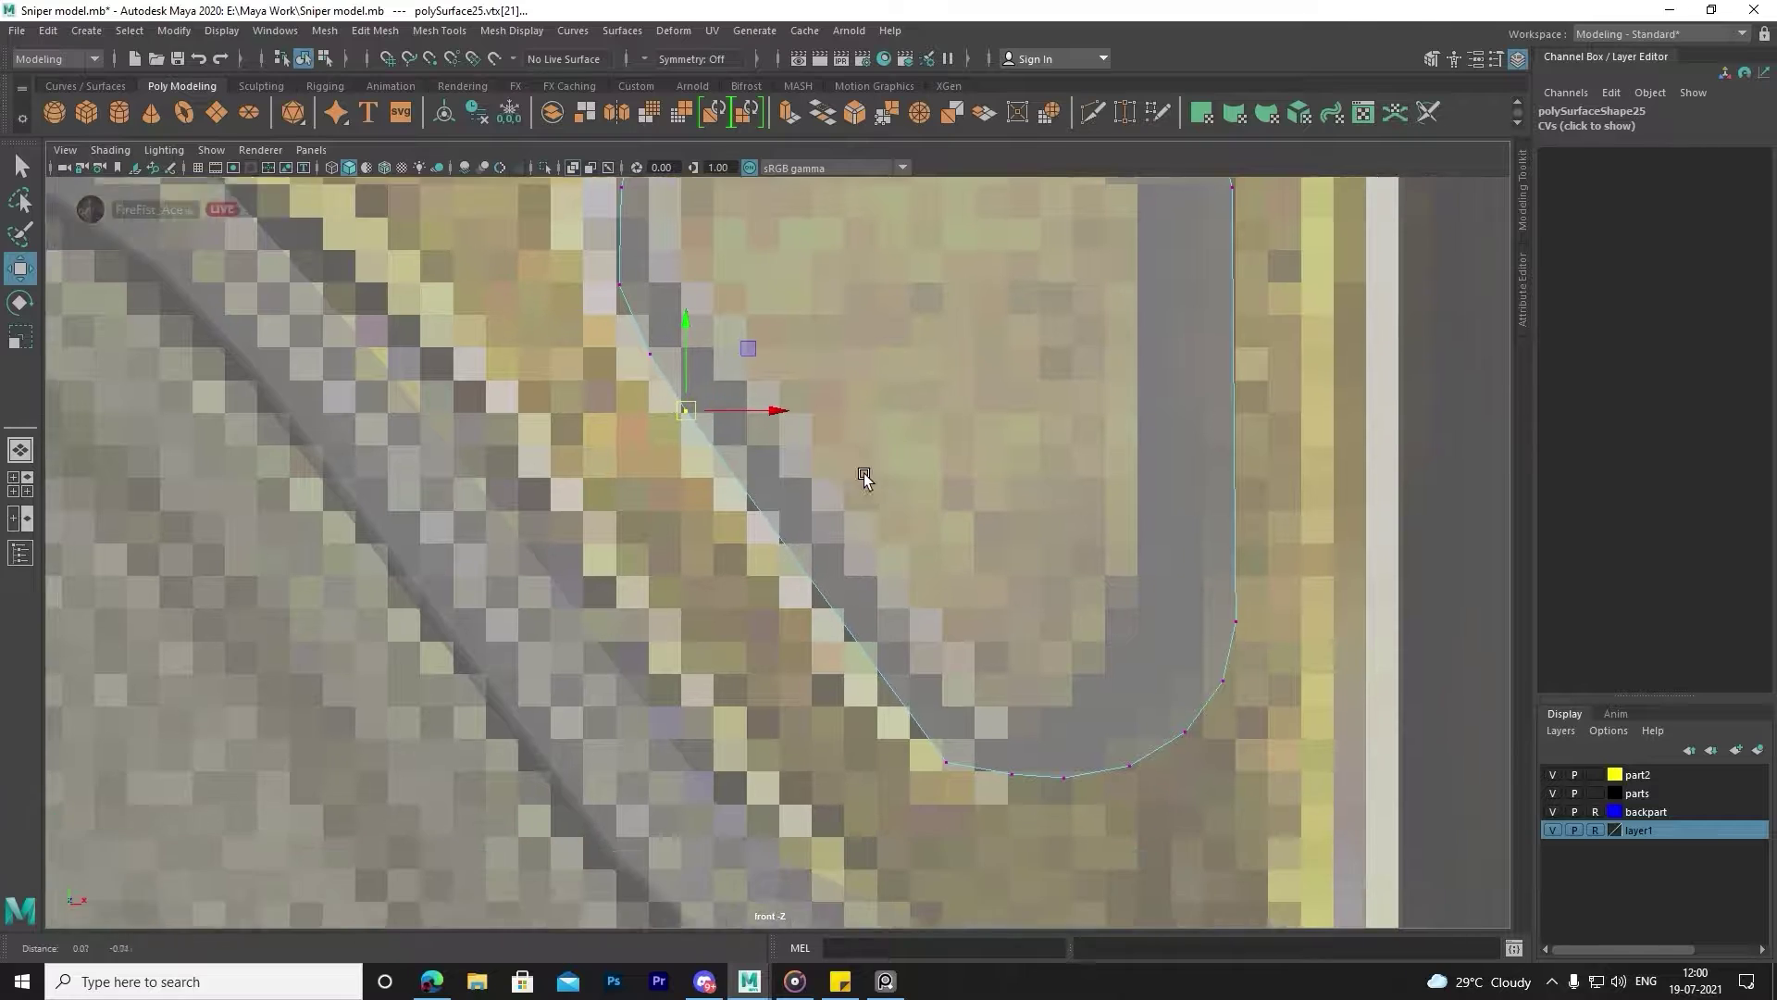
{"action": "left_click", "coordinate": [928, 712]}
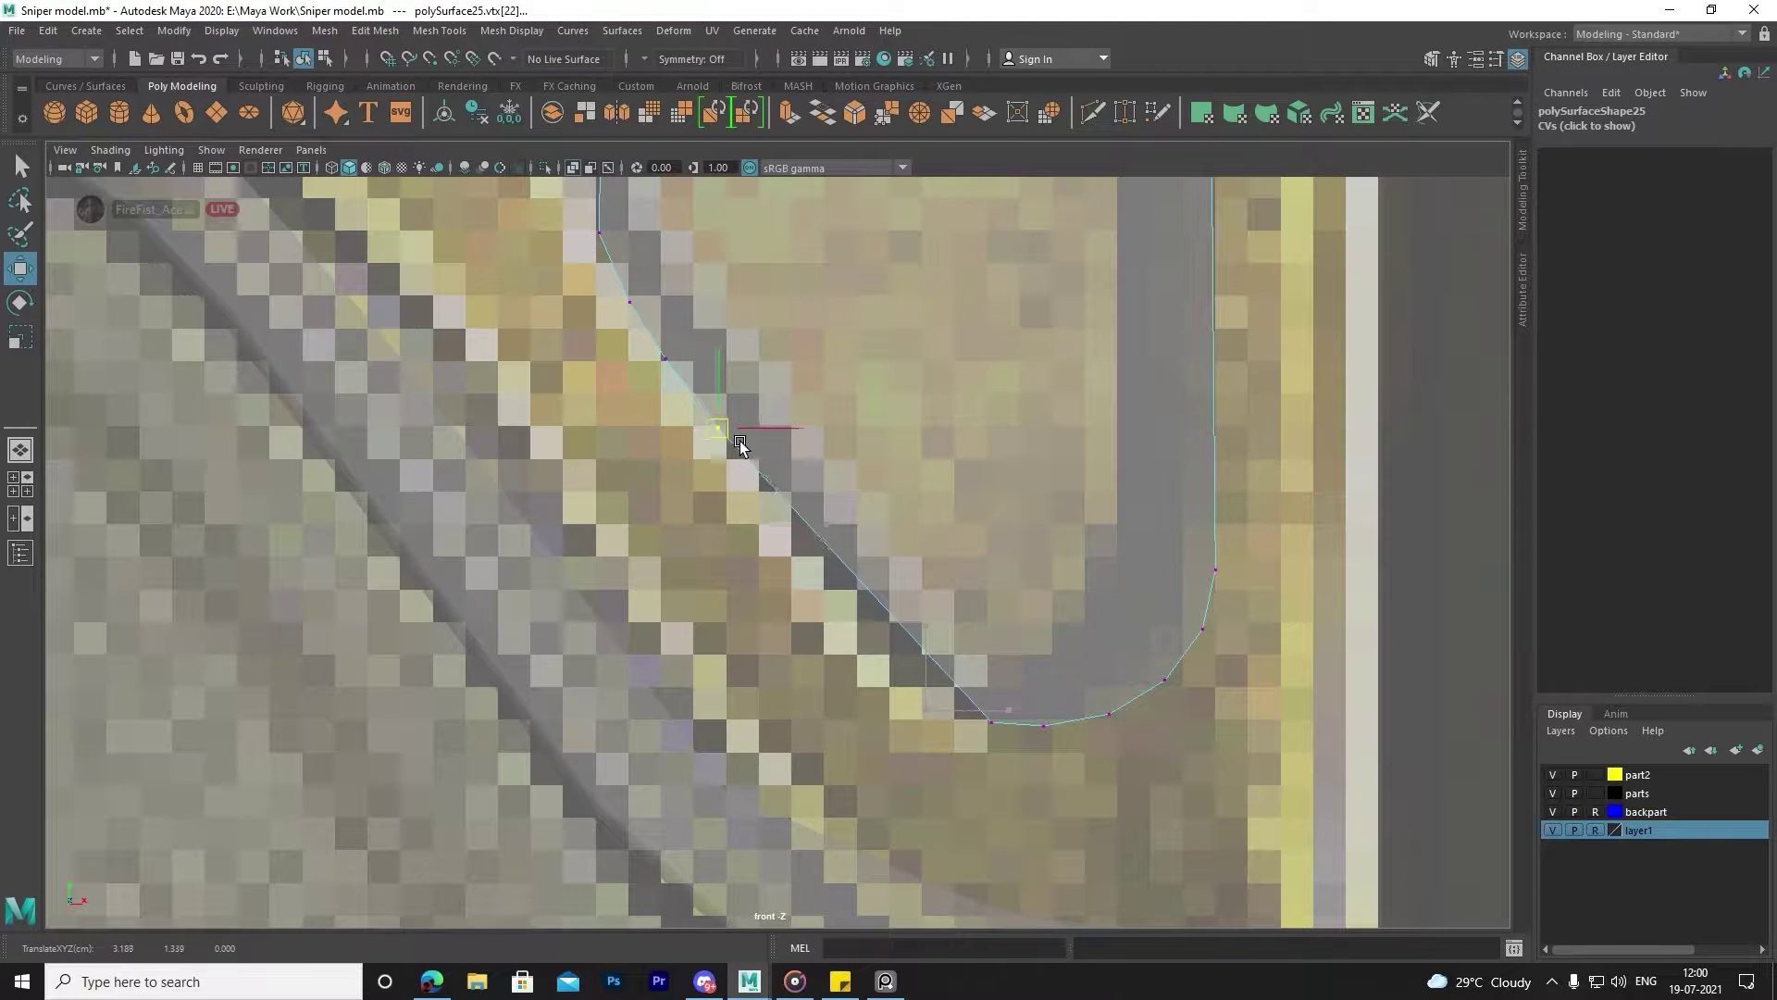
{"action": "scroll", "coordinate": [1047, 546], "scroll_direction": "down", "scroll_amount": 3}
{"action": "scroll", "coordinate": [1007, 652], "scroll_direction": "down", "scroll_amount": 5}
View the receiver from the side and select the rounded recess block polySurface14.
{"action": "key", "text": "space"}
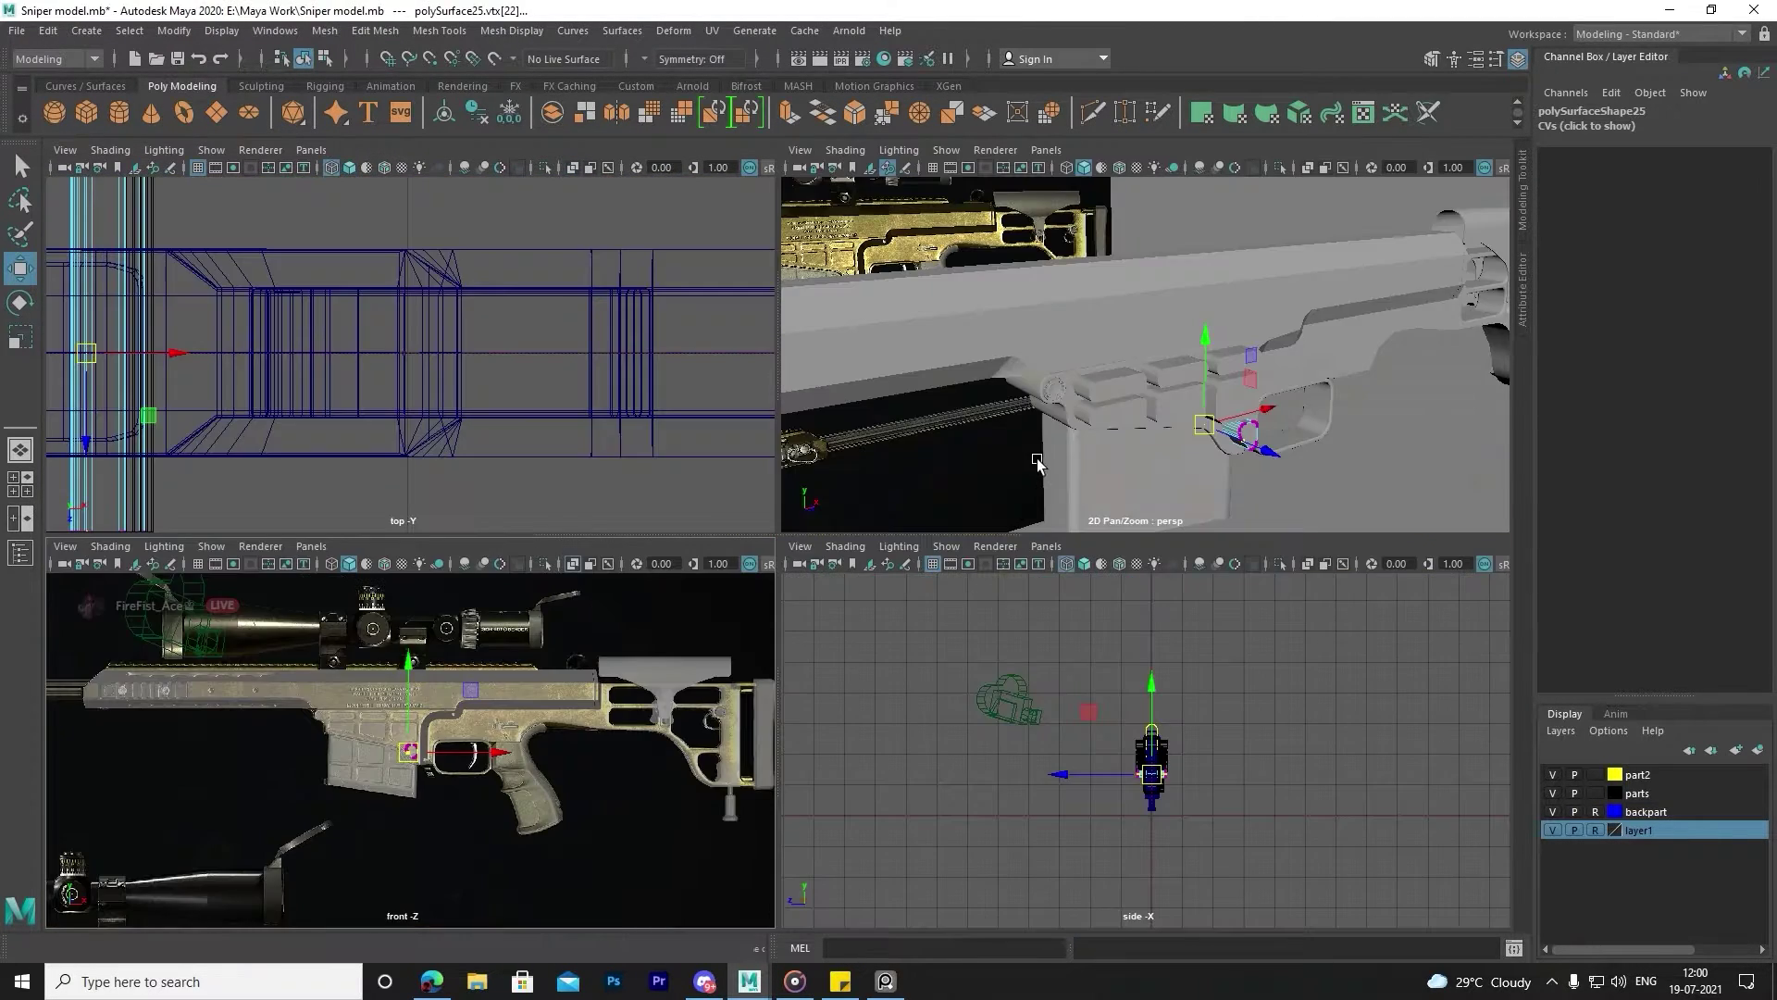
{"action": "key", "text": "space"}
{"action": "middle_click_drag", "start_coordinate": [1173, 525], "coordinate": [1024, 446], "text": "alt"}
{"action": "right_click_drag", "start_coordinate": [926, 476], "coordinate": [1023, 446]}
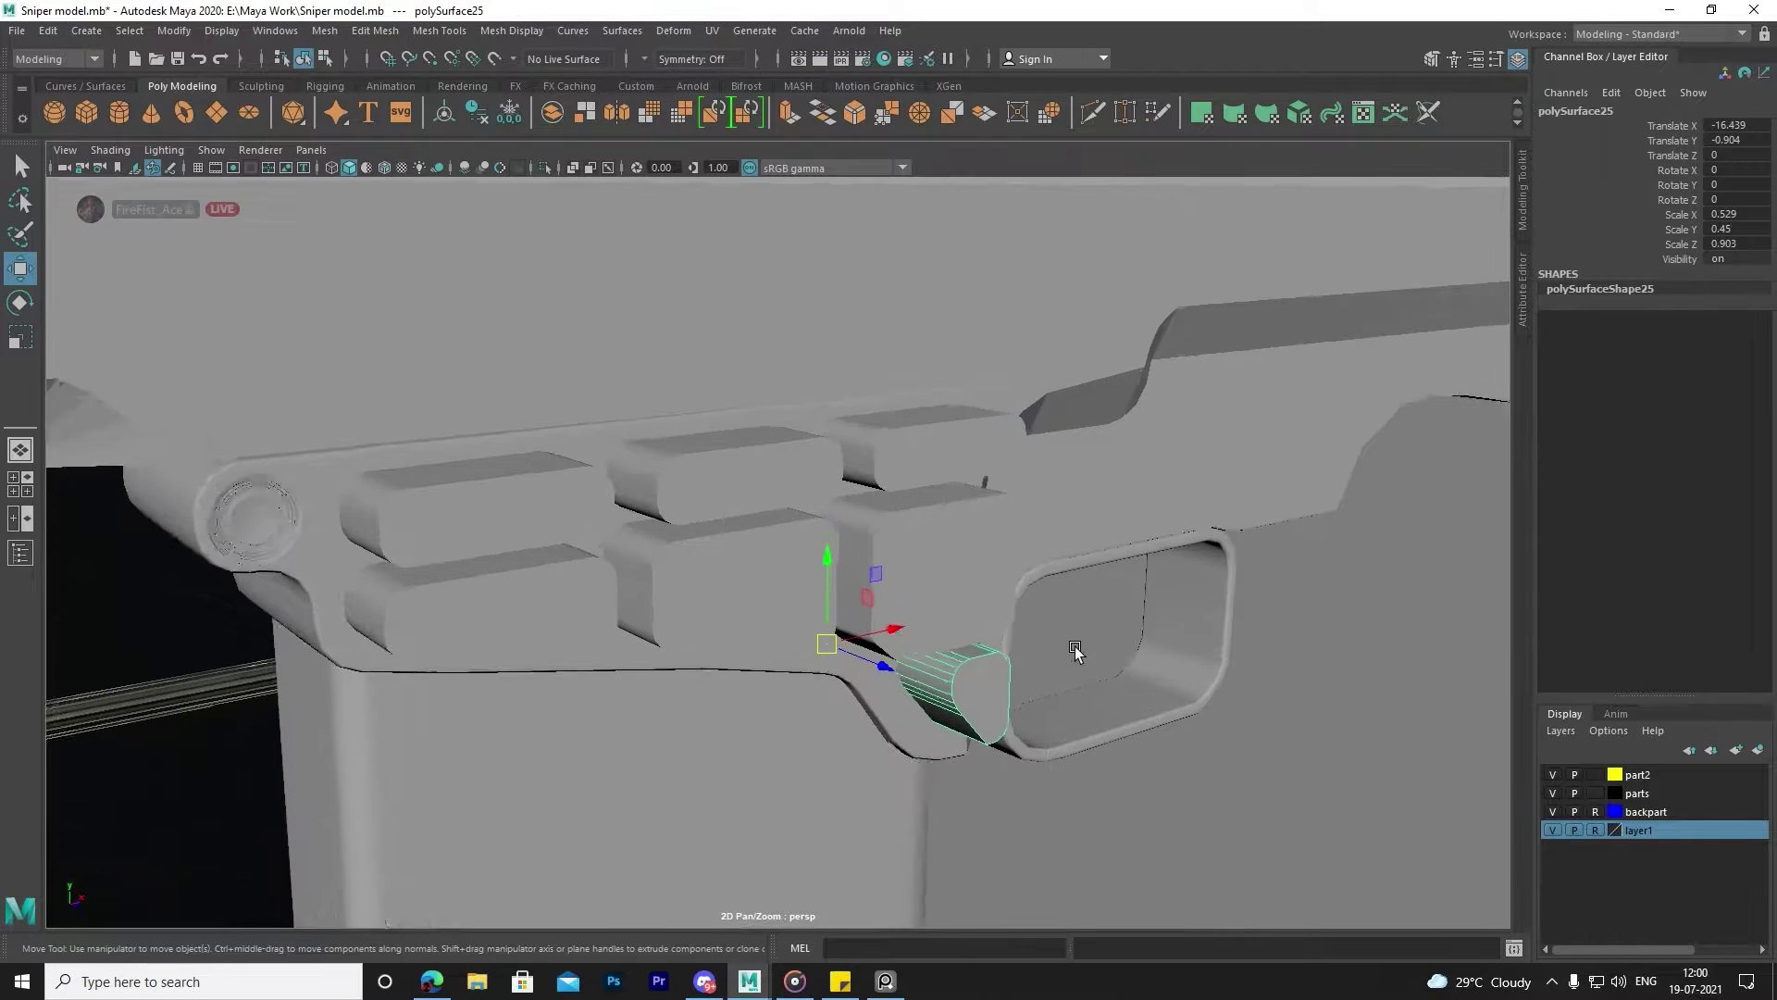
{"action": "scroll", "coordinate": [1066, 701], "scroll_direction": "up", "scroll_amount": 5}
{"action": "scroll", "coordinate": [1066, 701], "scroll_direction": "down", "scroll_amount": 5}
{"action": "mouse_move", "coordinate": [1066, 700]}
{"action": "left_mouse_down", "text": "alt"}
{"action": "mouse_move", "coordinate": [1170, 508]}
{"action": "mouse_move", "coordinate": [868, 528]}
{"action": "left_mouse_up", "text": "alt"}
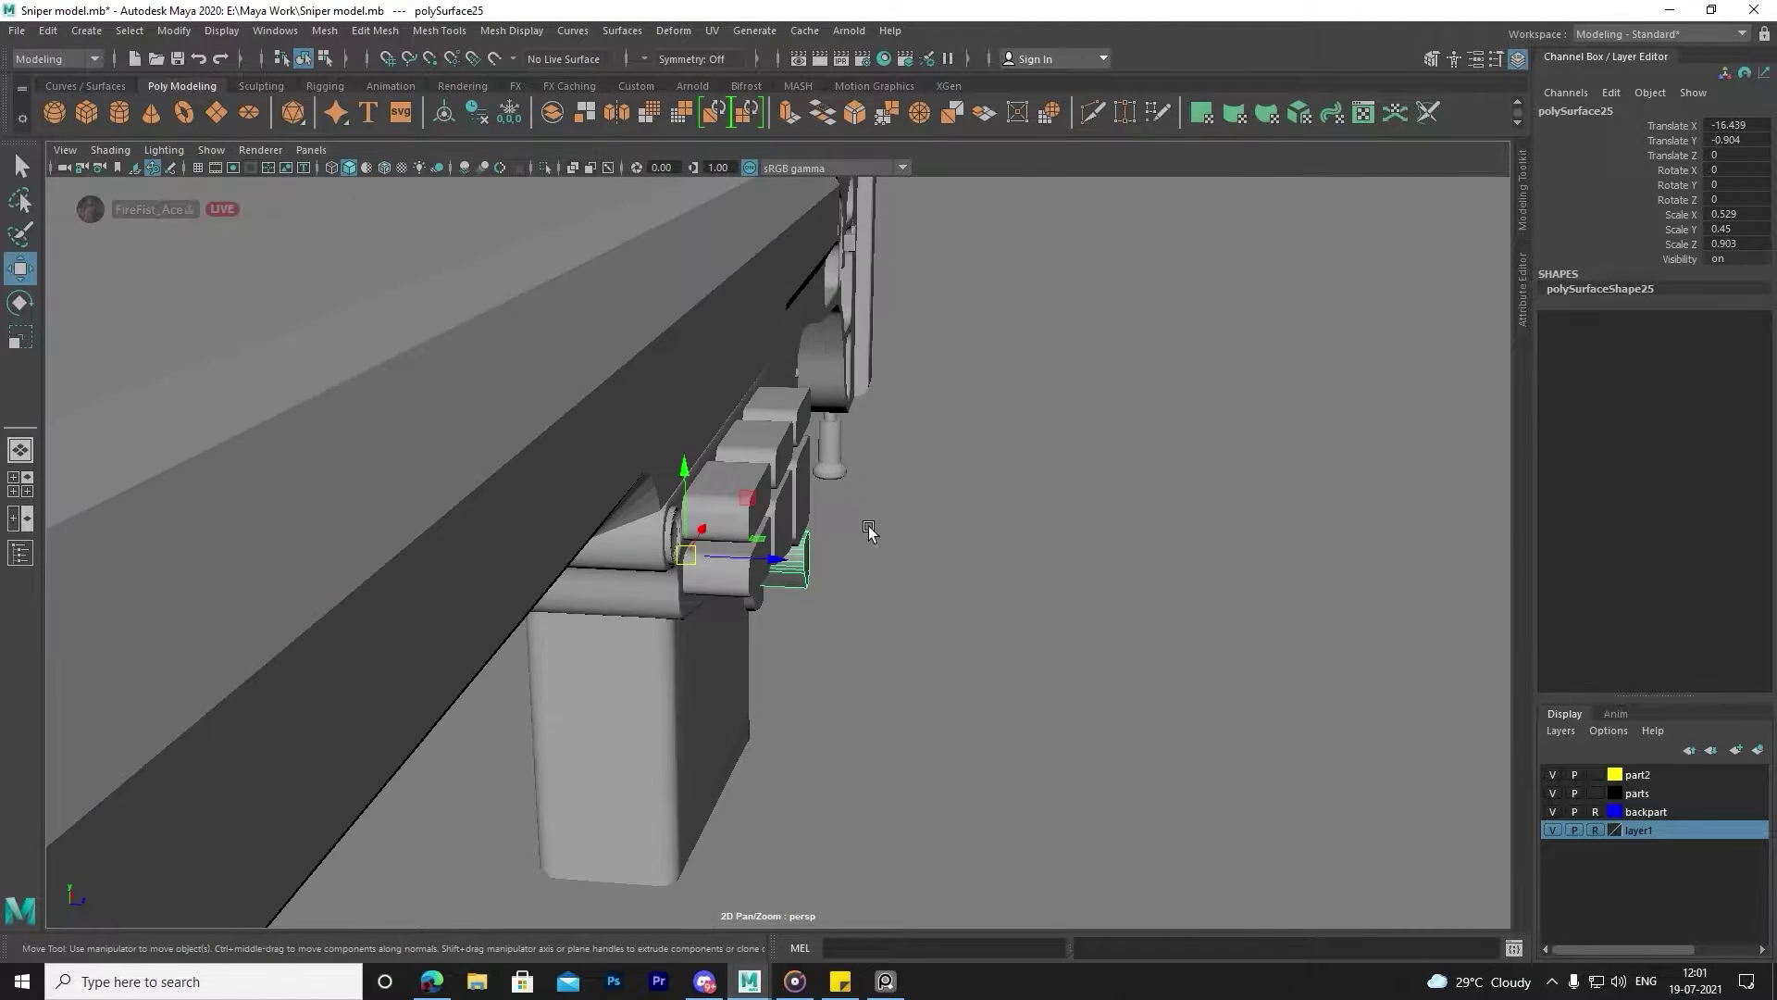
{"action": "left_click_drag", "start_coordinate": [722, 501], "coordinate": [746, 518], "text": "alt"}
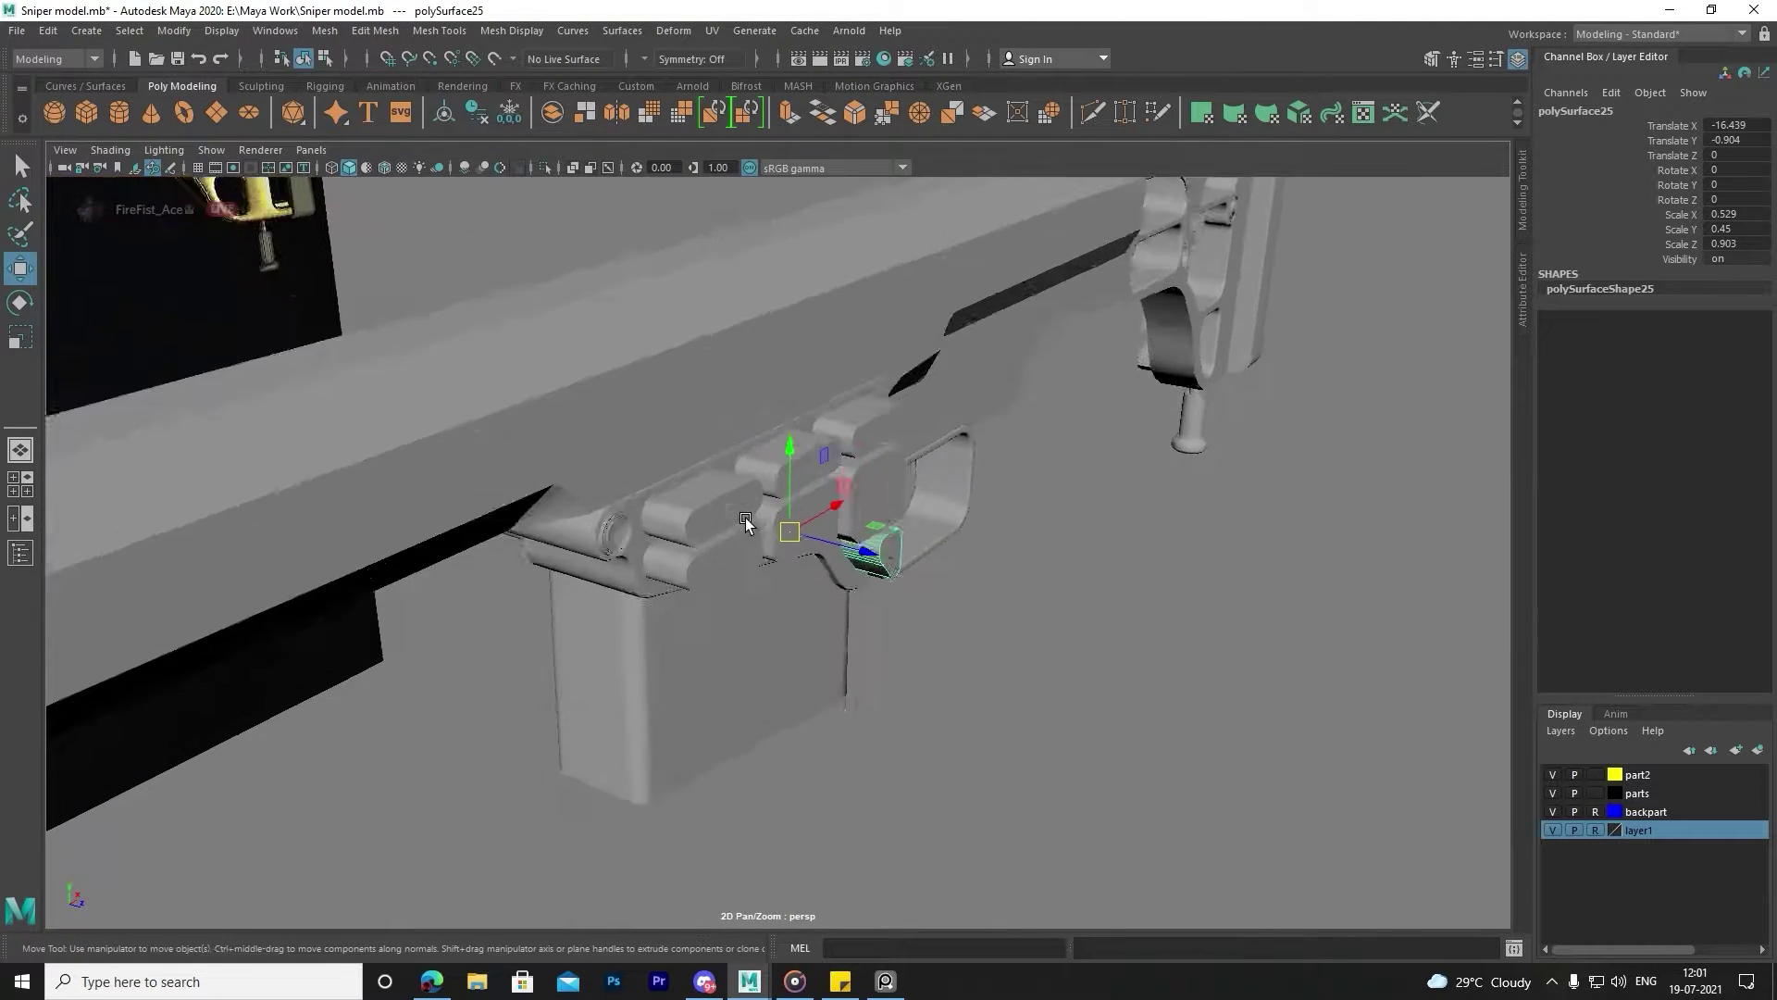
{"action": "scroll", "coordinate": [746, 518], "scroll_direction": "up", "scroll_amount": 3}
{"action": "left_click", "coordinate": [636, 485]}
Flatten the block to Scale Z 0.024 and move it to Translate Z 0.665.
{"action": "left_click_drag", "start_coordinate": [576, 462], "coordinate": [1079, 659]}
{"action": "key", "text": "r"}
{"action": "mouse_move", "coordinate": [1060, 570]}
{"action": "left_mouse_down"}
{"action": "mouse_move", "coordinate": [990, 556]}
{"action": "mouse_move", "coordinate": [1079, 583]}
{"action": "mouse_move", "coordinate": [811, 551]}
{"action": "mouse_move", "coordinate": [847, 578]}
{"action": "left_mouse_up"}
{"action": "key", "text": "w"}
{"action": "right_click_drag", "start_coordinate": [847, 578], "coordinate": [981, 511], "text": "alt"}
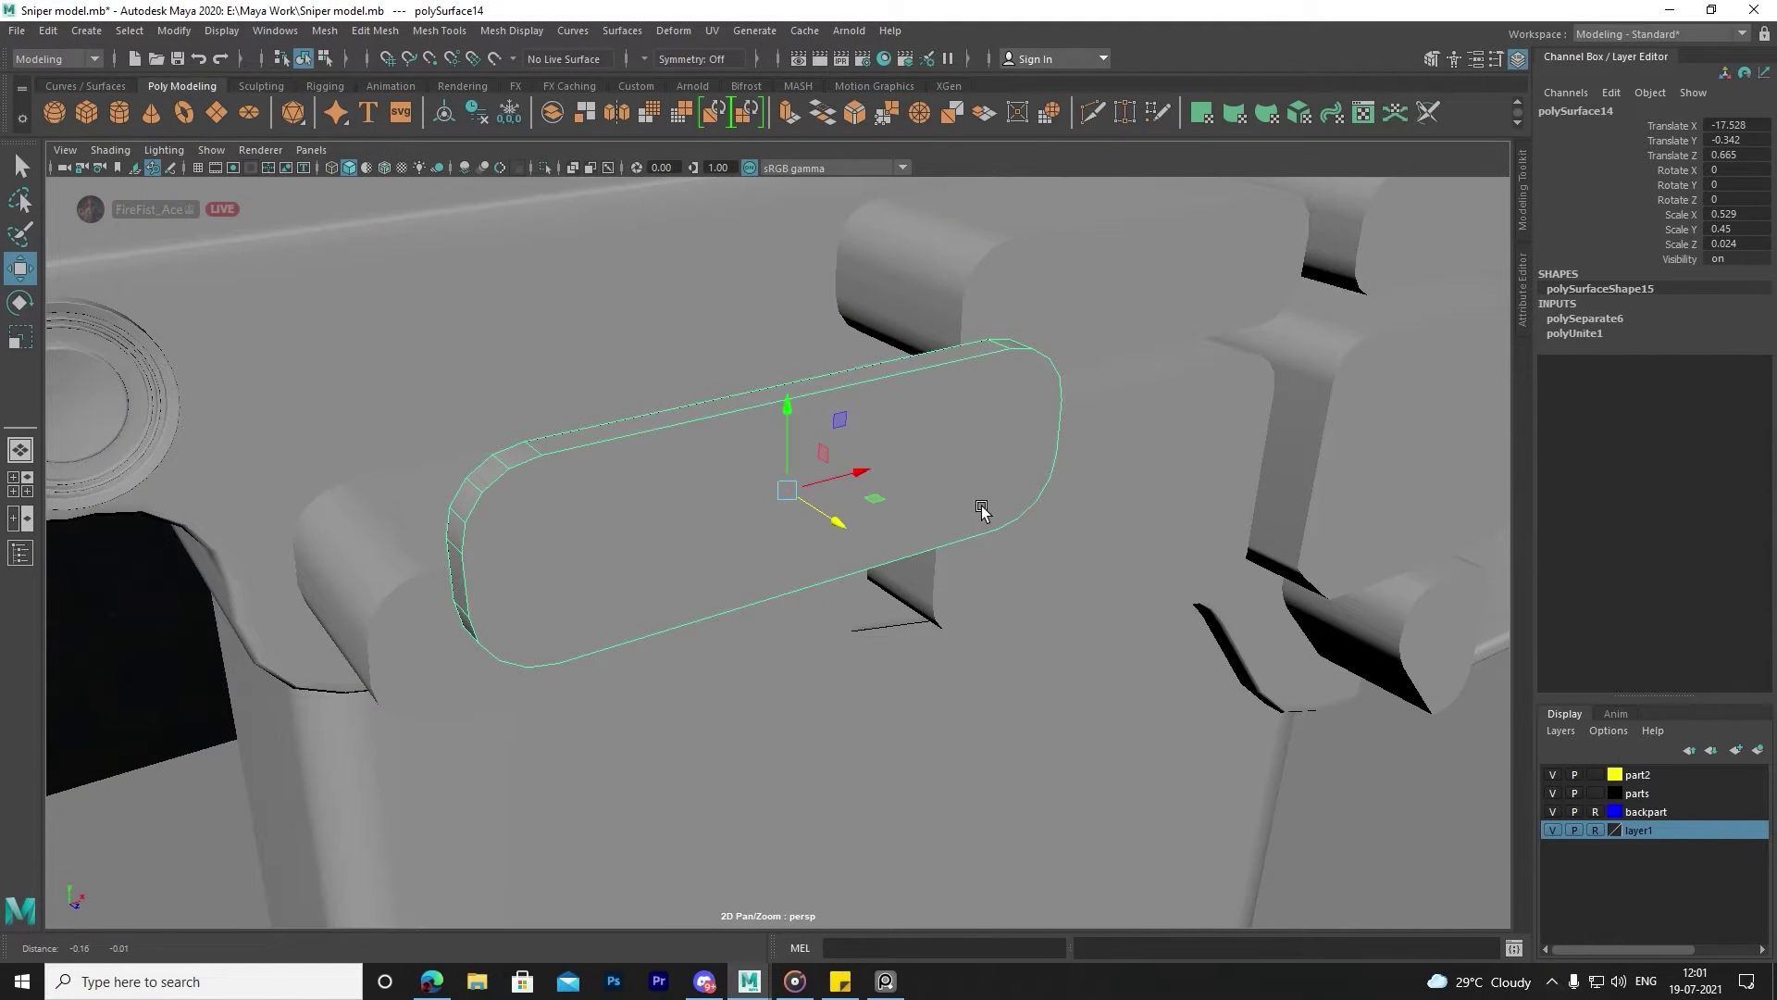
Extrude the slab's front face and scale it inward into an inset border.
{"action": "right_click_drag", "start_coordinate": [675, 441], "coordinate": [638, 439]}
{"action": "left_click", "coordinate": [672, 432]}
{"action": "mouse_move", "coordinate": [652, 426]}
{"action": "left_mouse_down", "text": "alt"}
{"action": "mouse_move", "coordinate": [623, 500]}
{"action": "mouse_move", "coordinate": [885, 492]}
{"action": "mouse_move", "coordinate": [752, 494]}
{"action": "left_mouse_up", "text": "alt"}
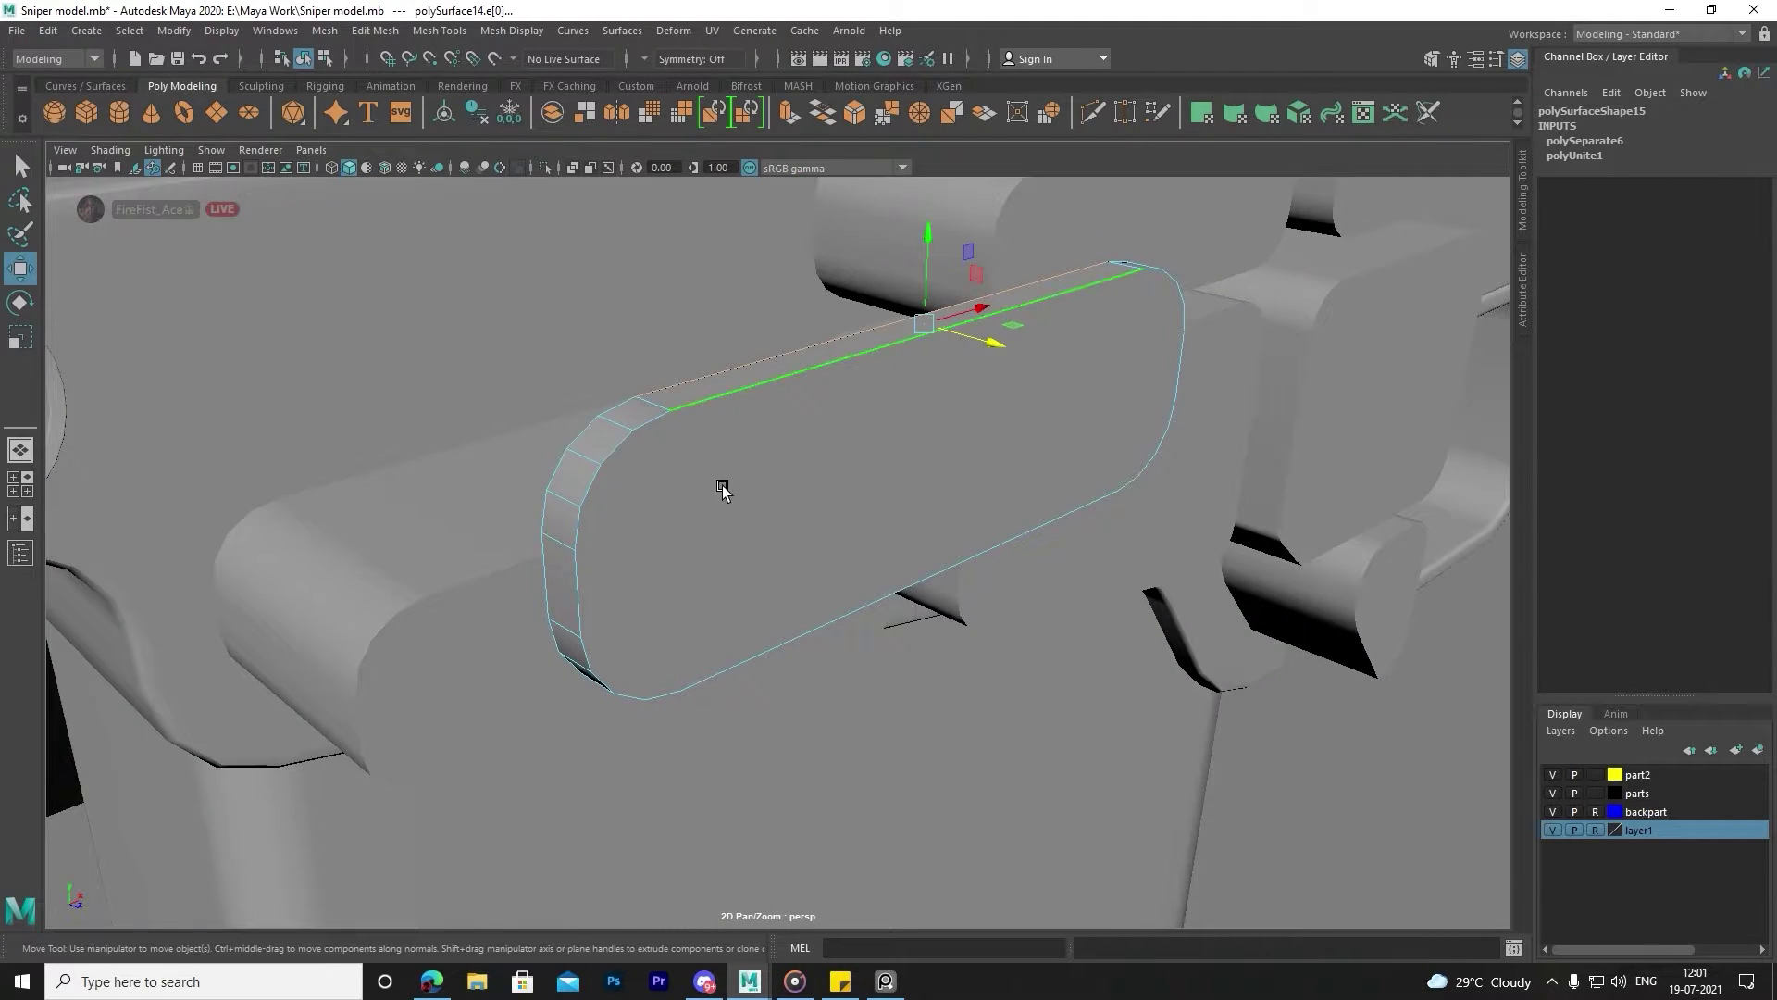
{"action": "right_click_drag", "start_coordinate": [722, 485], "coordinate": [718, 431]}
{"action": "left_click", "coordinate": [790, 479]}
{"action": "key", "text": "ctrl+e"}
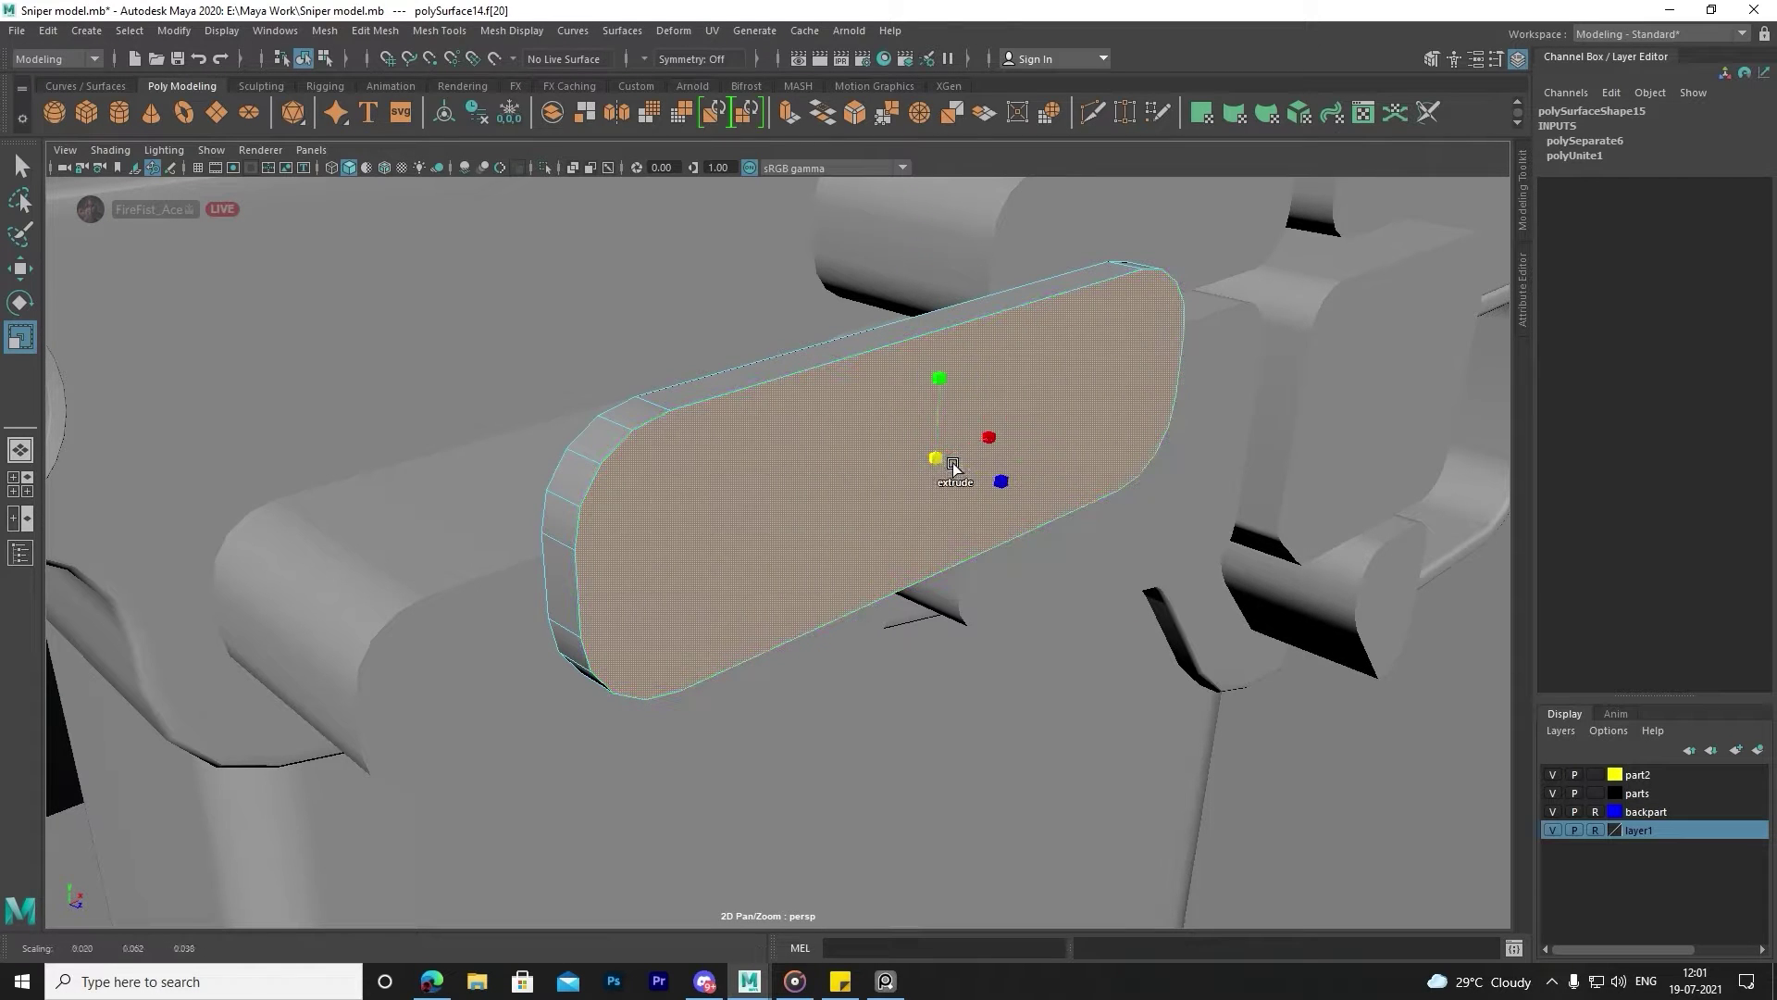
{"action": "left_click_drag", "start_coordinate": [954, 467], "coordinate": [922, 463]}
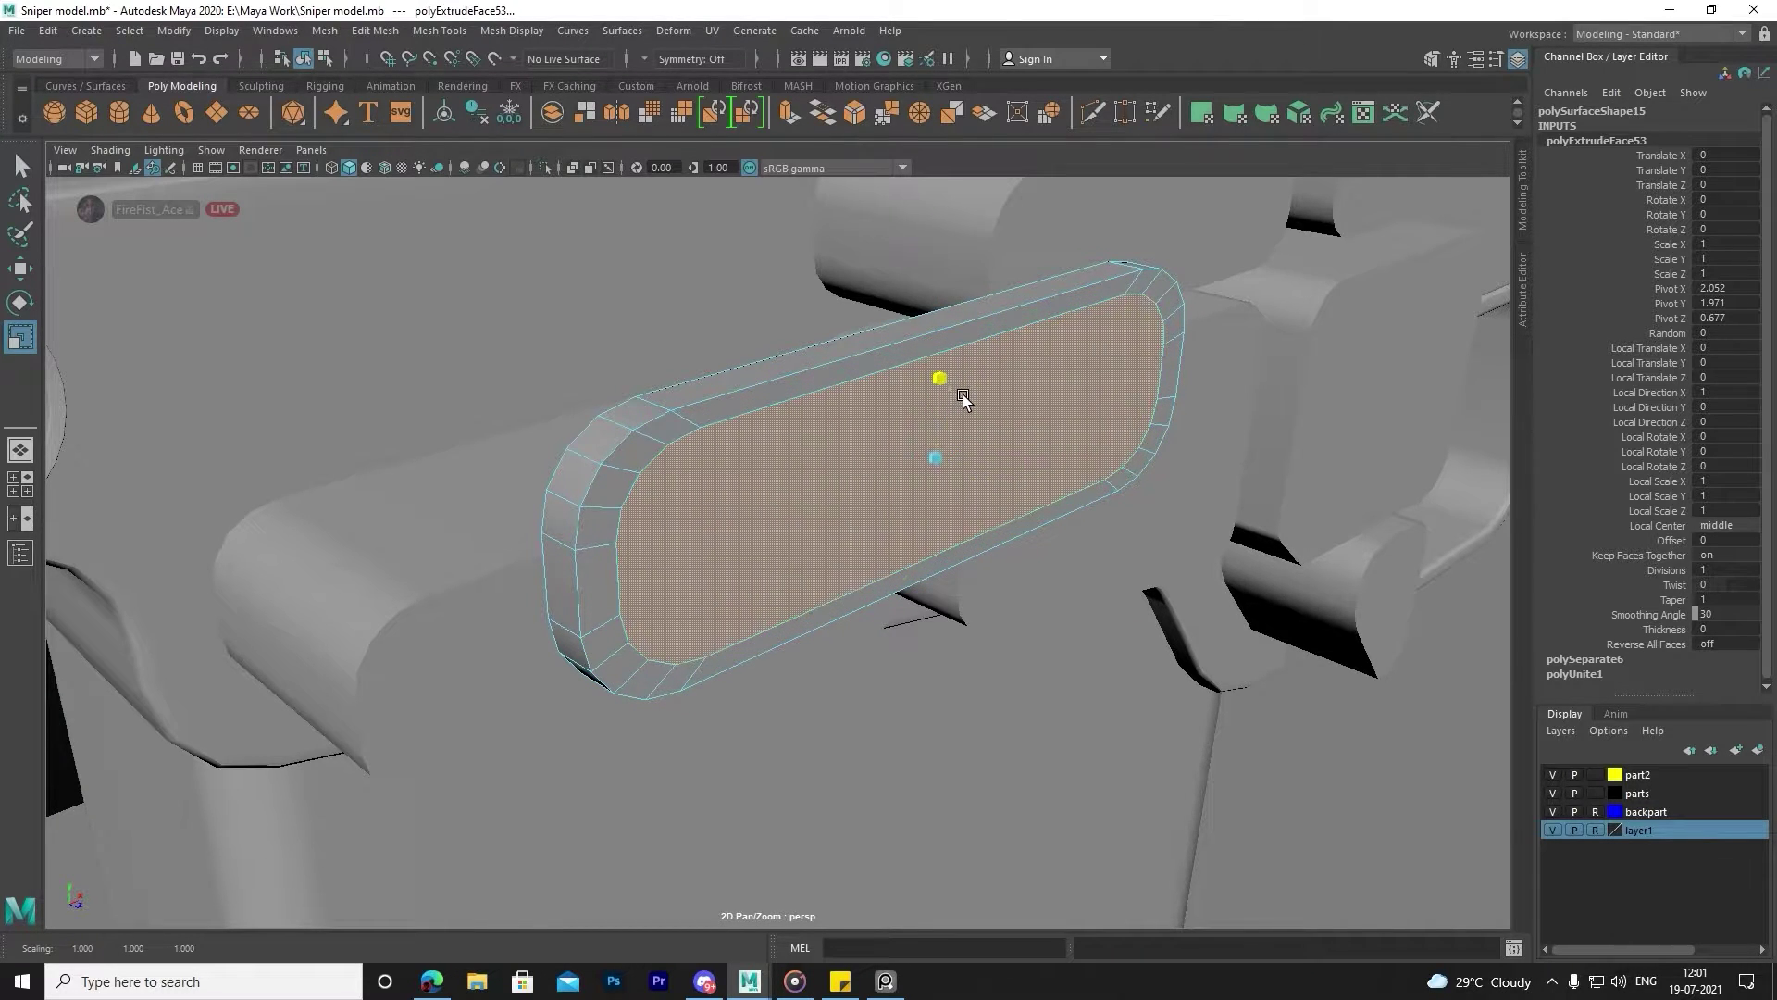
{"action": "mouse_move", "coordinate": [962, 398]}
{"action": "left_mouse_down"}
{"action": "mouse_move", "coordinate": [1034, 440]}
{"action": "mouse_move", "coordinate": [925, 444]}
{"action": "left_mouse_up"}
Resize the inner face to fine-tune the width of the border ring.
{"action": "key", "text": "f"}
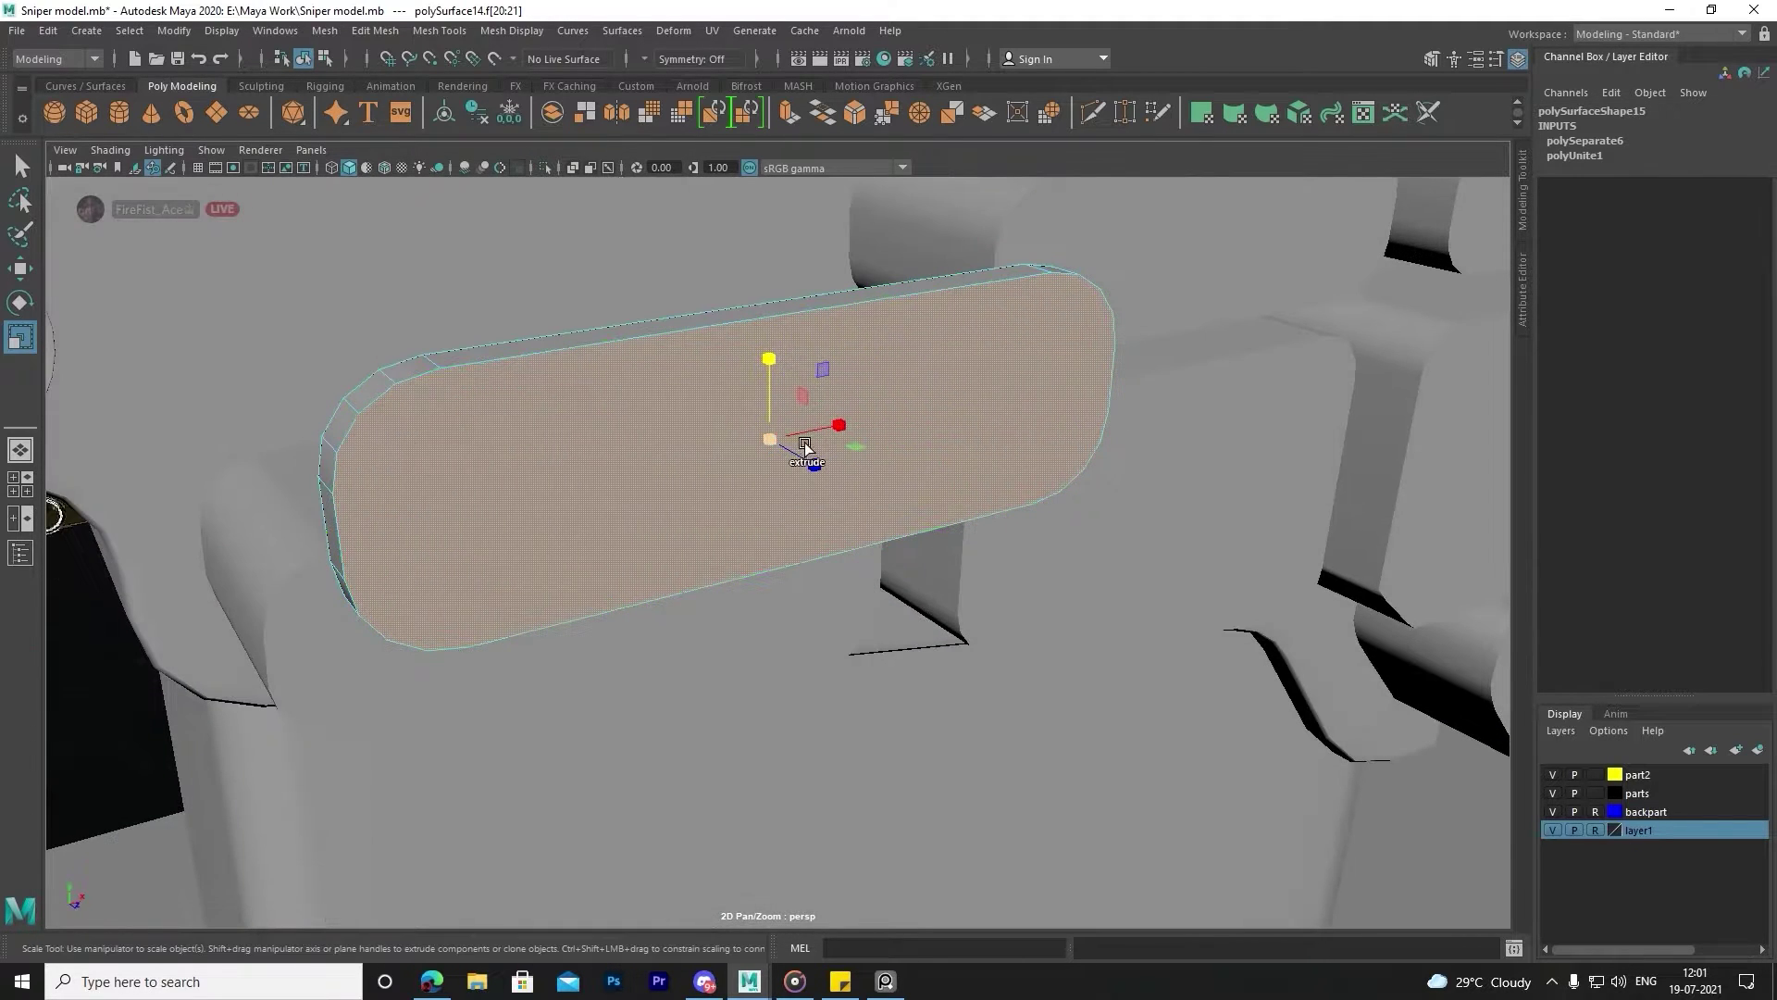
{"action": "left_click", "coordinate": [759, 439], "text": "shift"}
{"action": "left_click_drag", "start_coordinate": [759, 440], "coordinate": [788, 383]}
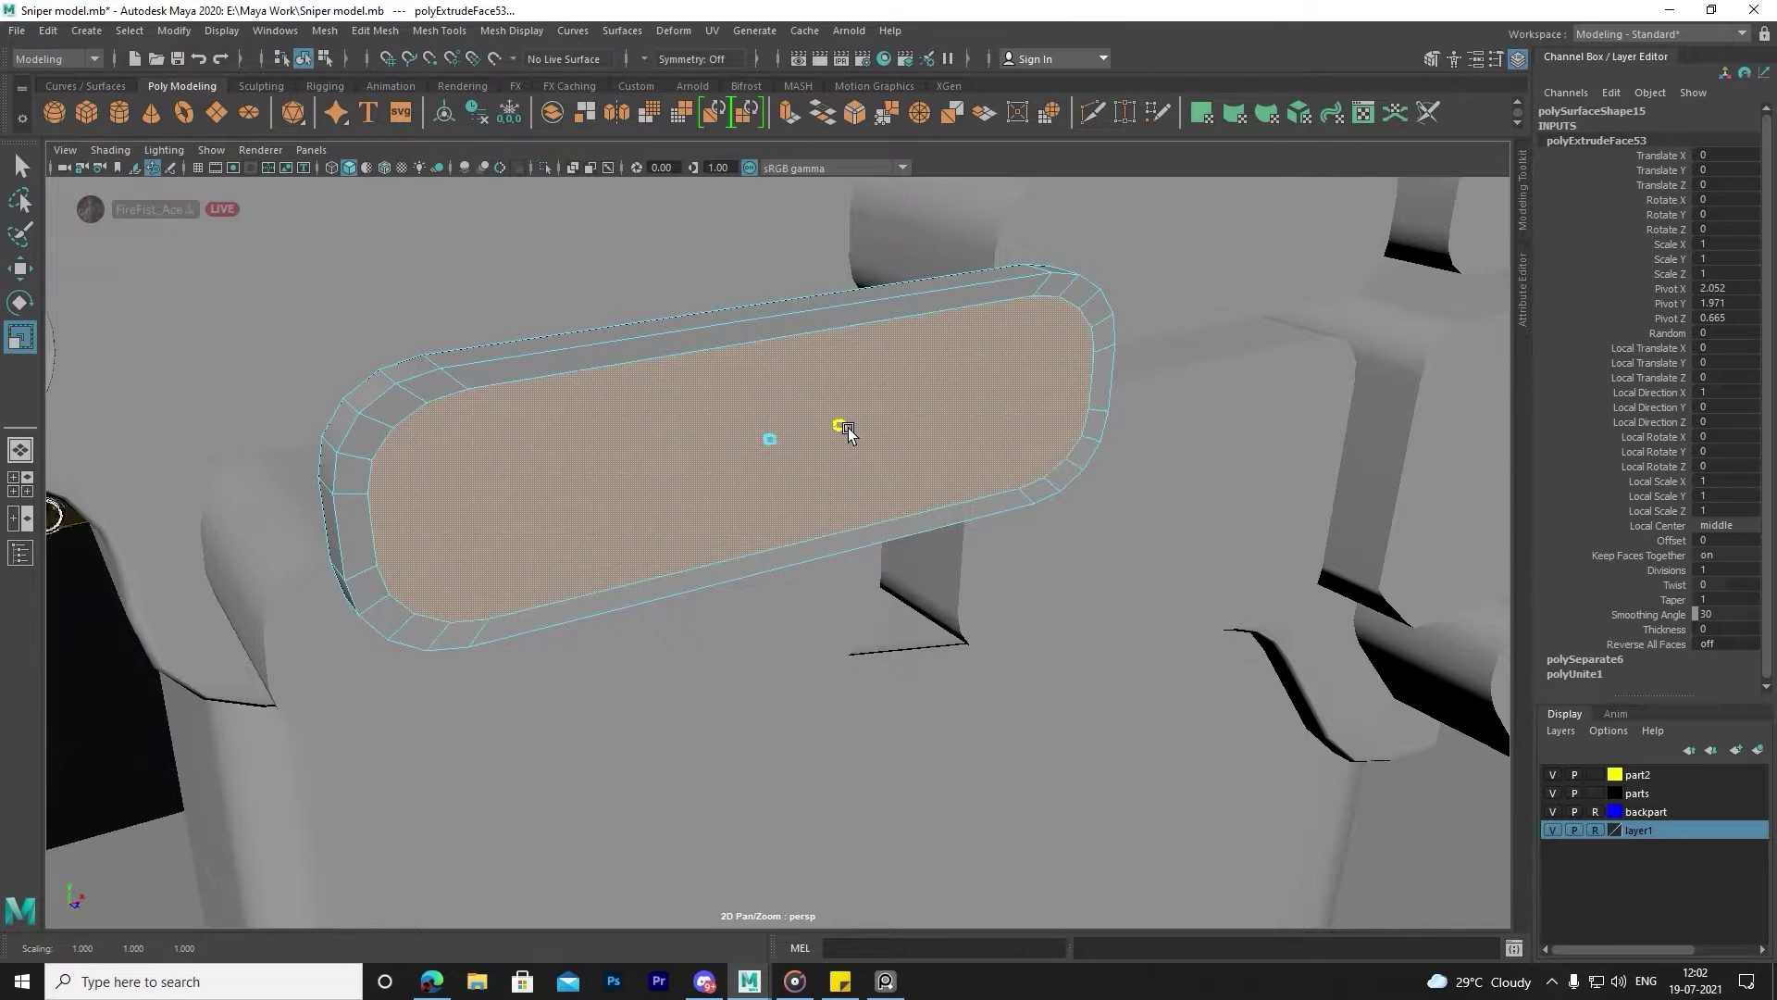
{"action": "left_click_drag", "start_coordinate": [848, 428], "coordinate": [850, 425]}
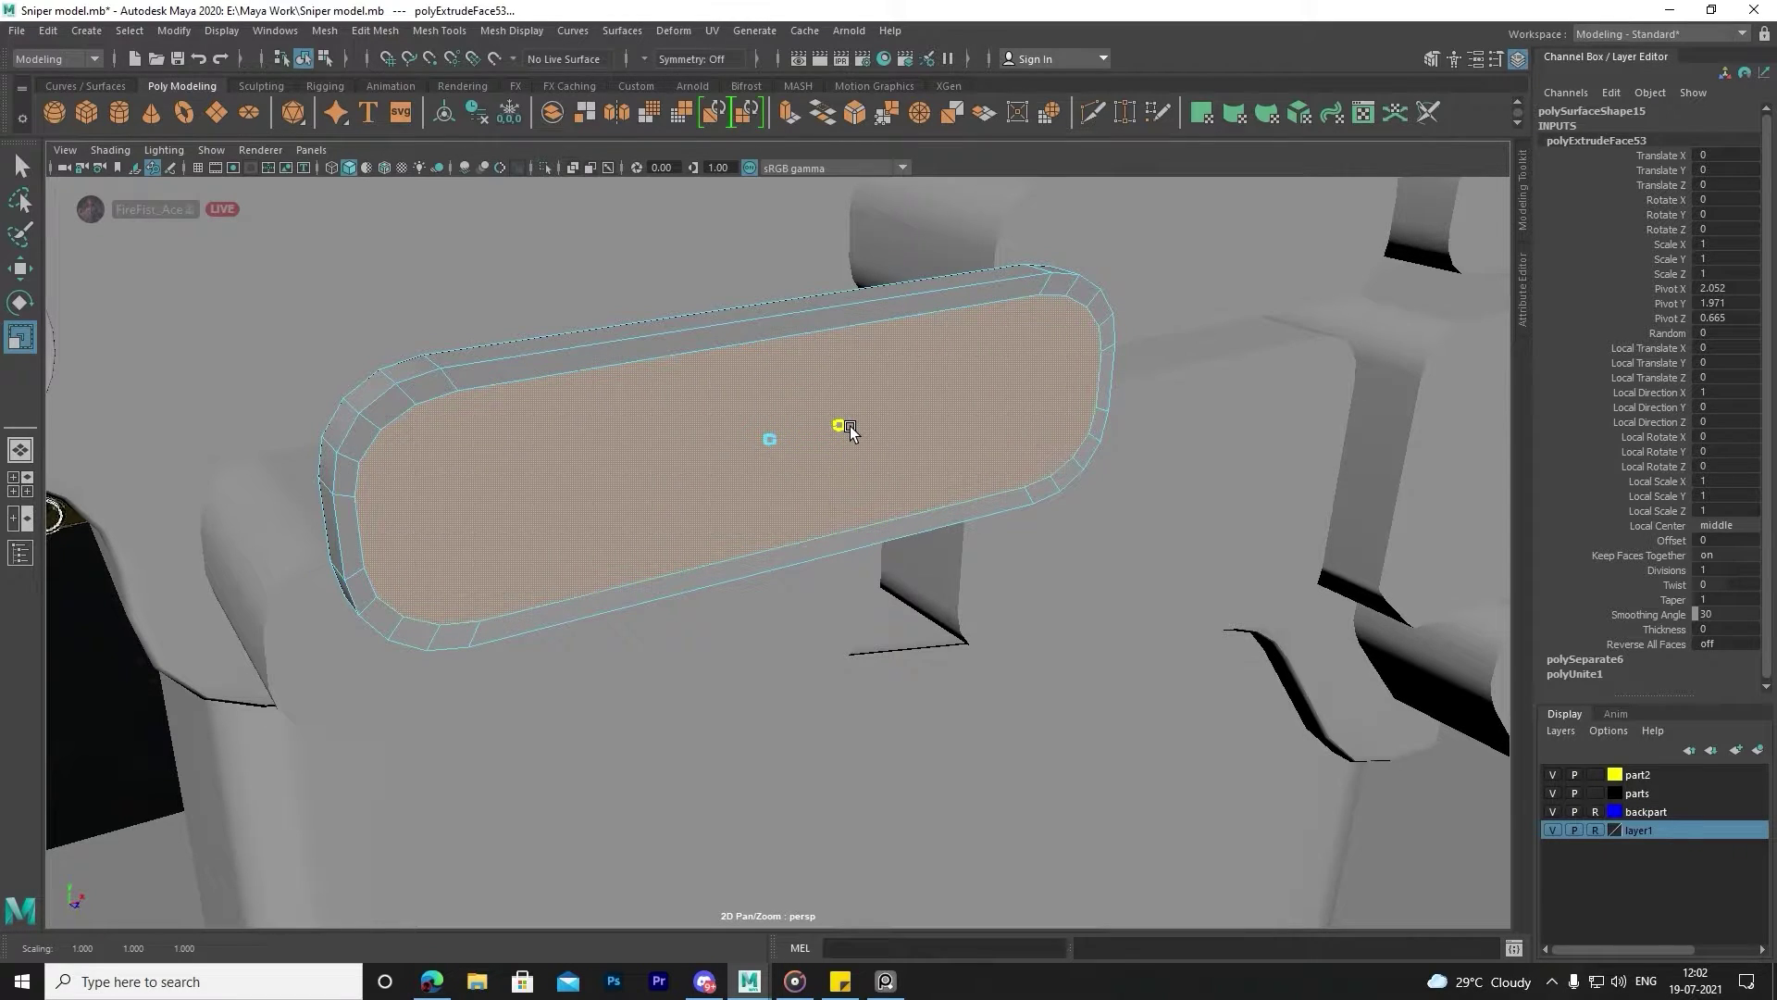
{"action": "left_click_drag", "start_coordinate": [849, 426], "coordinate": [855, 439]}
{"action": "mouse_move", "coordinate": [740, 494]}
{"action": "left_mouse_down", "text": "alt"}
{"action": "mouse_move", "coordinate": [854, 479]}
{"action": "mouse_move", "coordinate": [733, 479]}
{"action": "left_mouse_up", "text": "alt"}
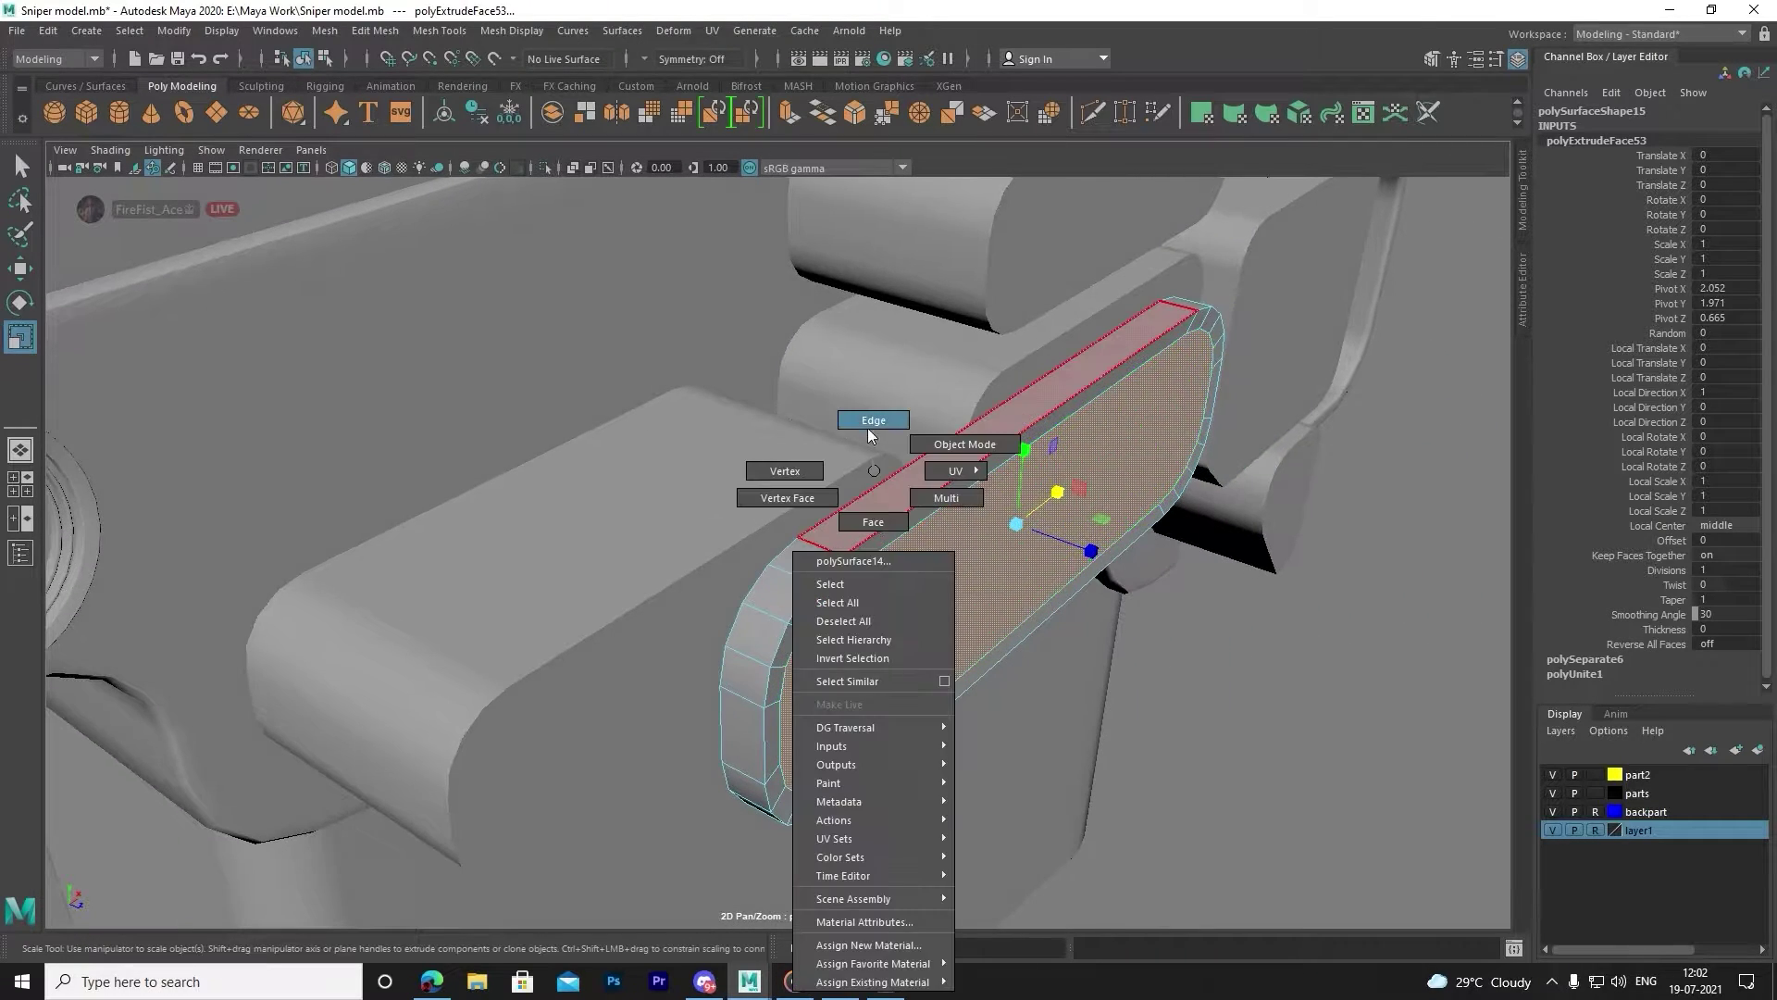
Bevel the slab's rim edge loop with 3 segments.
{"action": "right_click_drag", "start_coordinate": [865, 456], "coordinate": [785, 472]}
{"action": "left_click", "coordinate": [921, 526]}
{"action": "left_click_drag", "start_coordinate": [868, 502], "coordinate": [947, 475], "text": "alt"}
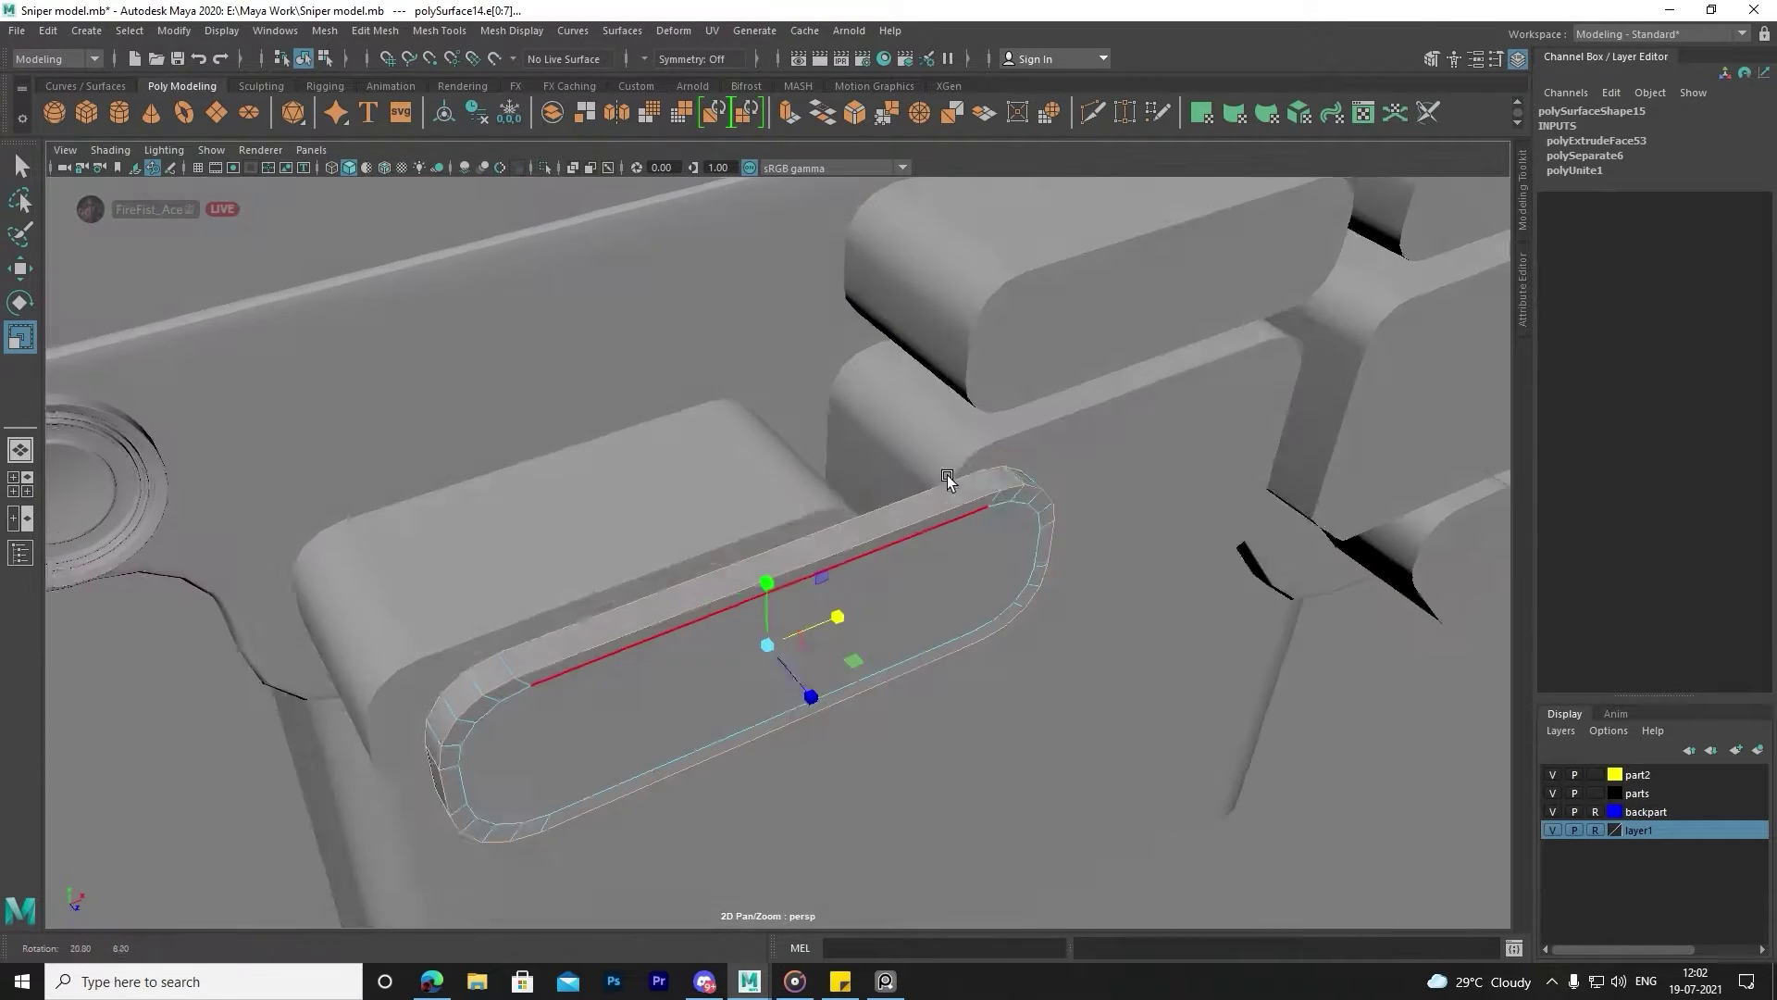
{"action": "double_click", "coordinate": [947, 474]}
{"action": "left_click", "coordinate": [439, 31]}
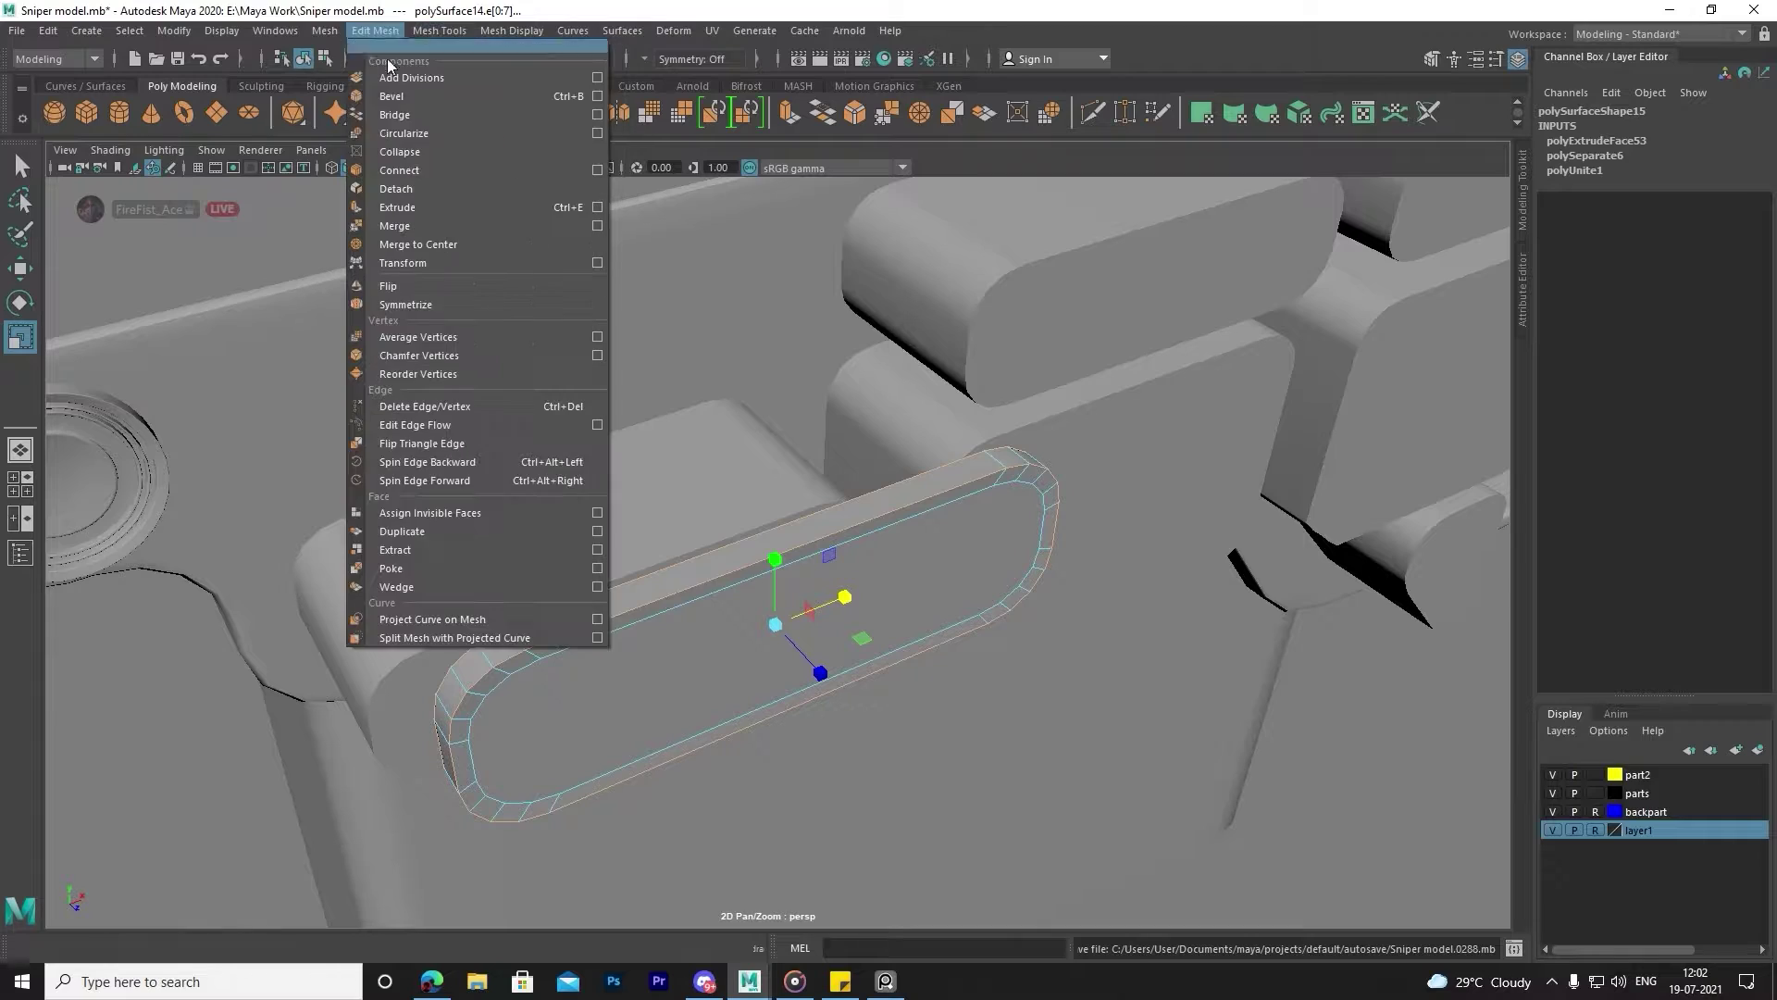
{"action": "left_click", "coordinate": [389, 78]}
{"action": "left_click_drag", "start_coordinate": [669, 507], "coordinate": [703, 524], "text": "alt"}
{"action": "left_click", "coordinate": [1191, 588]}
{"action": "middle_click_drag", "start_coordinate": [1191, 587], "coordinate": [1227, 601]}
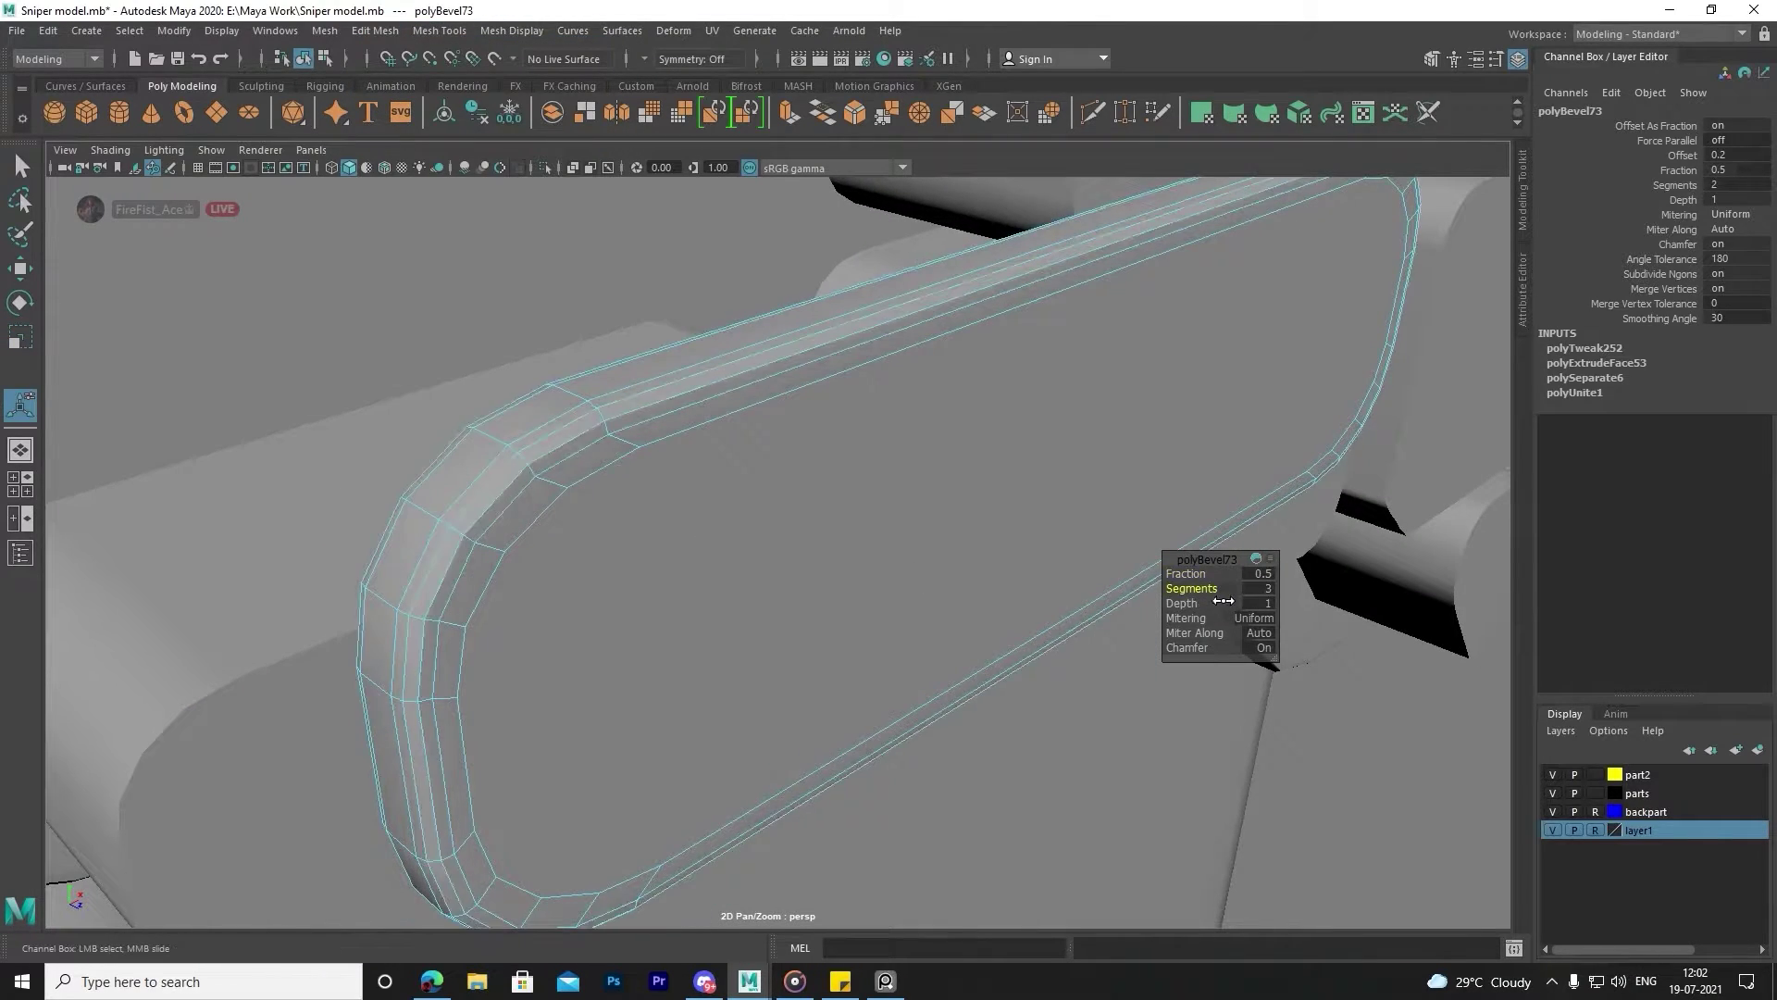
{"action": "mouse_move", "coordinate": [1227, 602]}
{"action": "left_mouse_down", "text": "alt"}
{"action": "mouse_move", "coordinate": [1041, 514]}
{"action": "mouse_move", "coordinate": [736, 492]}
{"action": "left_mouse_up", "text": "alt"}
{"action": "scroll", "coordinate": [969, 497], "scroll_direction": "up", "scroll_amount": 3}
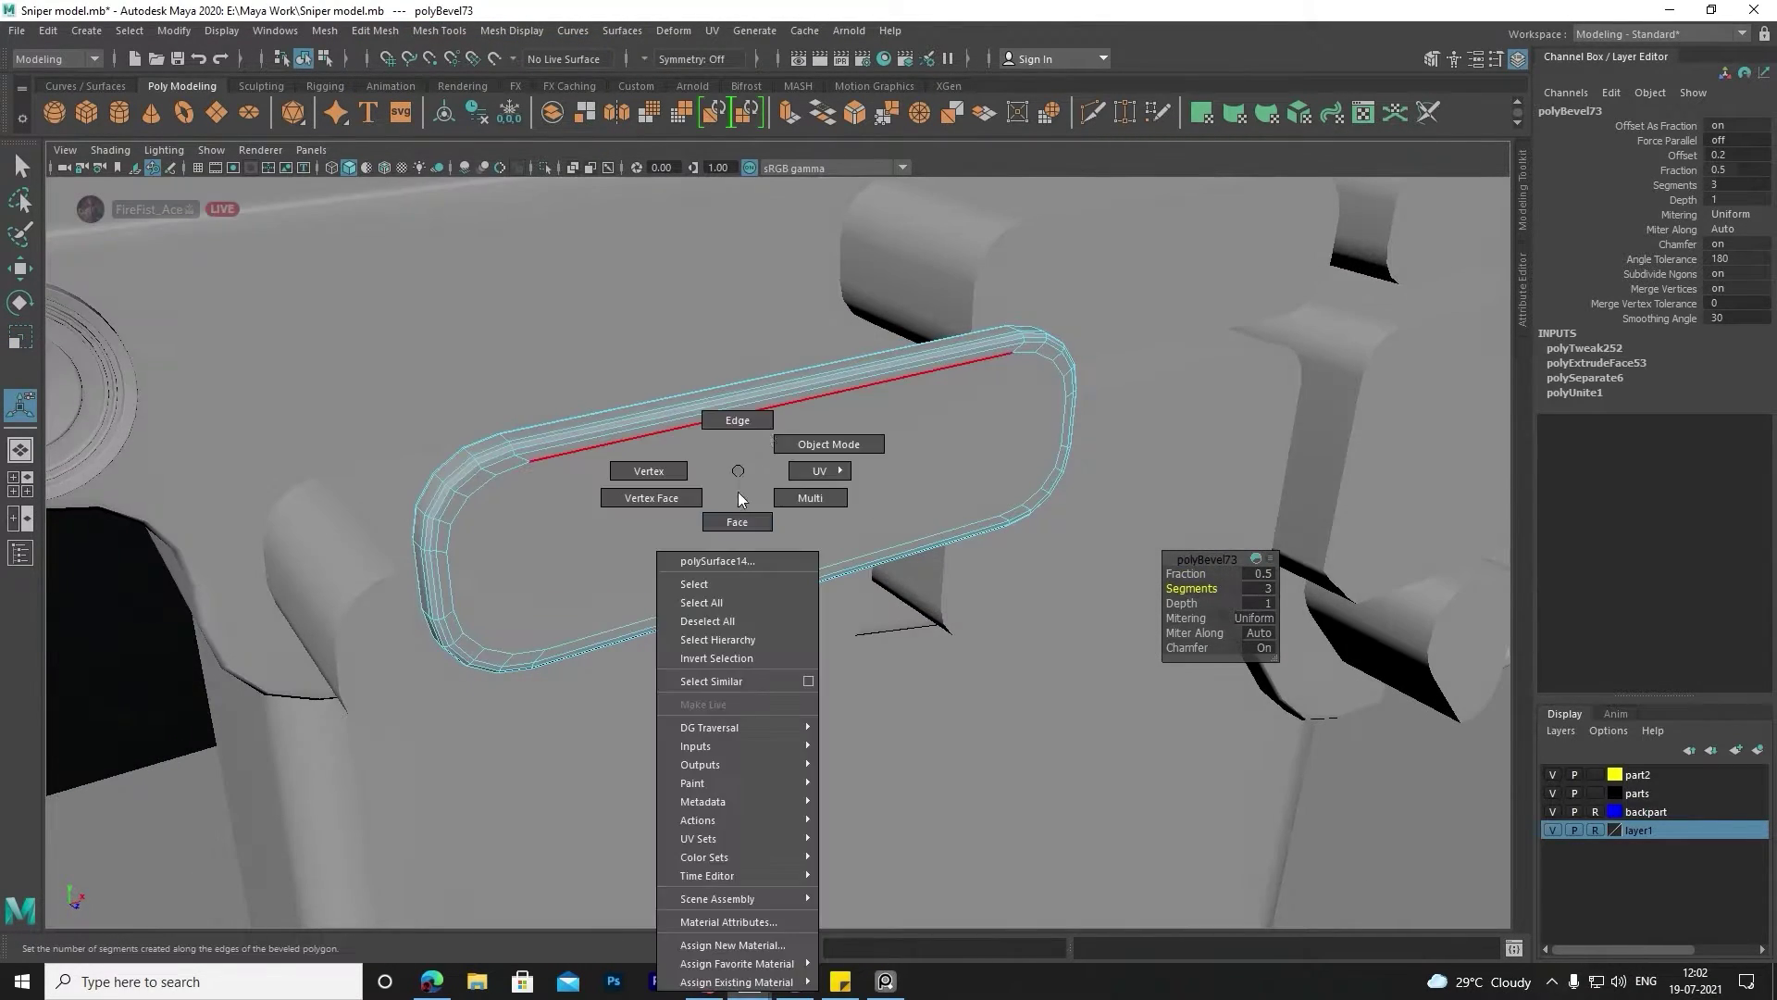
Check the smooth preview, then push the slab into the receiver's side panel.
{"action": "right_click_drag", "start_coordinate": [736, 492], "coordinate": [742, 477]}
{"action": "key", "text": "3"}
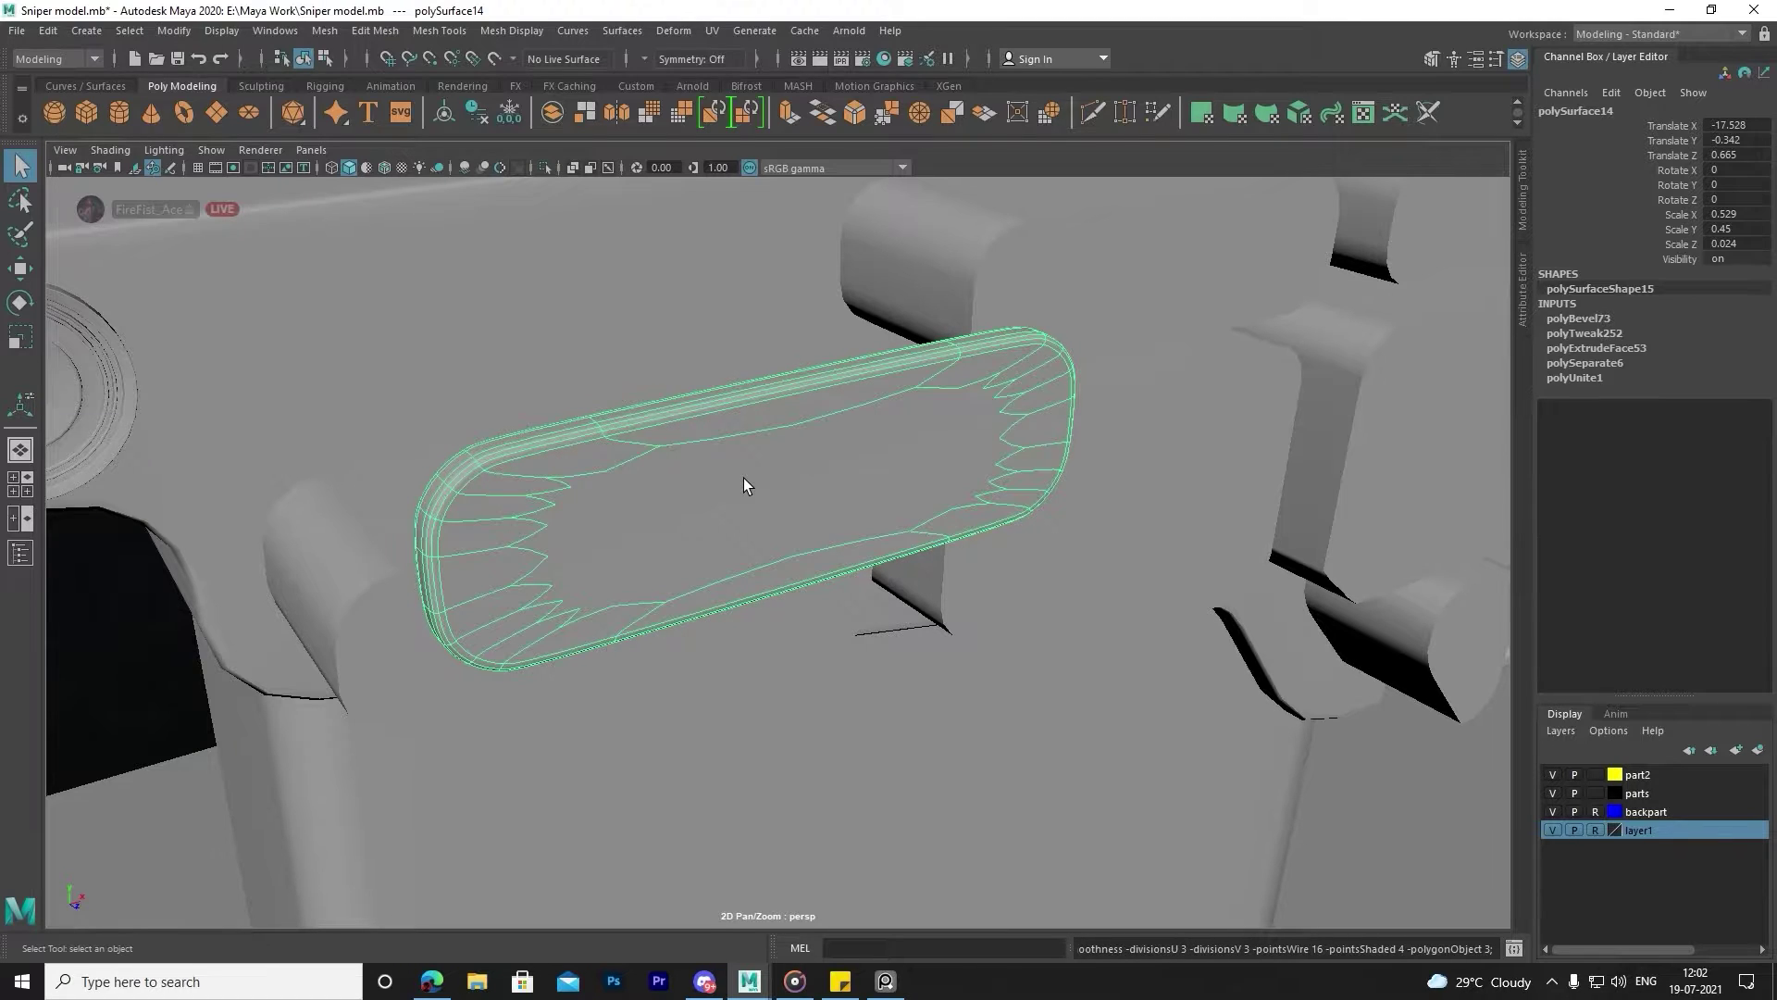
{"action": "key", "text": "1"}
{"action": "key", "text": "w"}
{"action": "mouse_move", "coordinate": [846, 516]}
{"action": "left_mouse_down"}
{"action": "mouse_move", "coordinate": [570, 346]}
{"action": "mouse_move", "coordinate": [640, 430]}
{"action": "left_mouse_up"}
{"action": "right_click_drag", "start_coordinate": [640, 429], "coordinate": [595, 417], "text": "alt"}
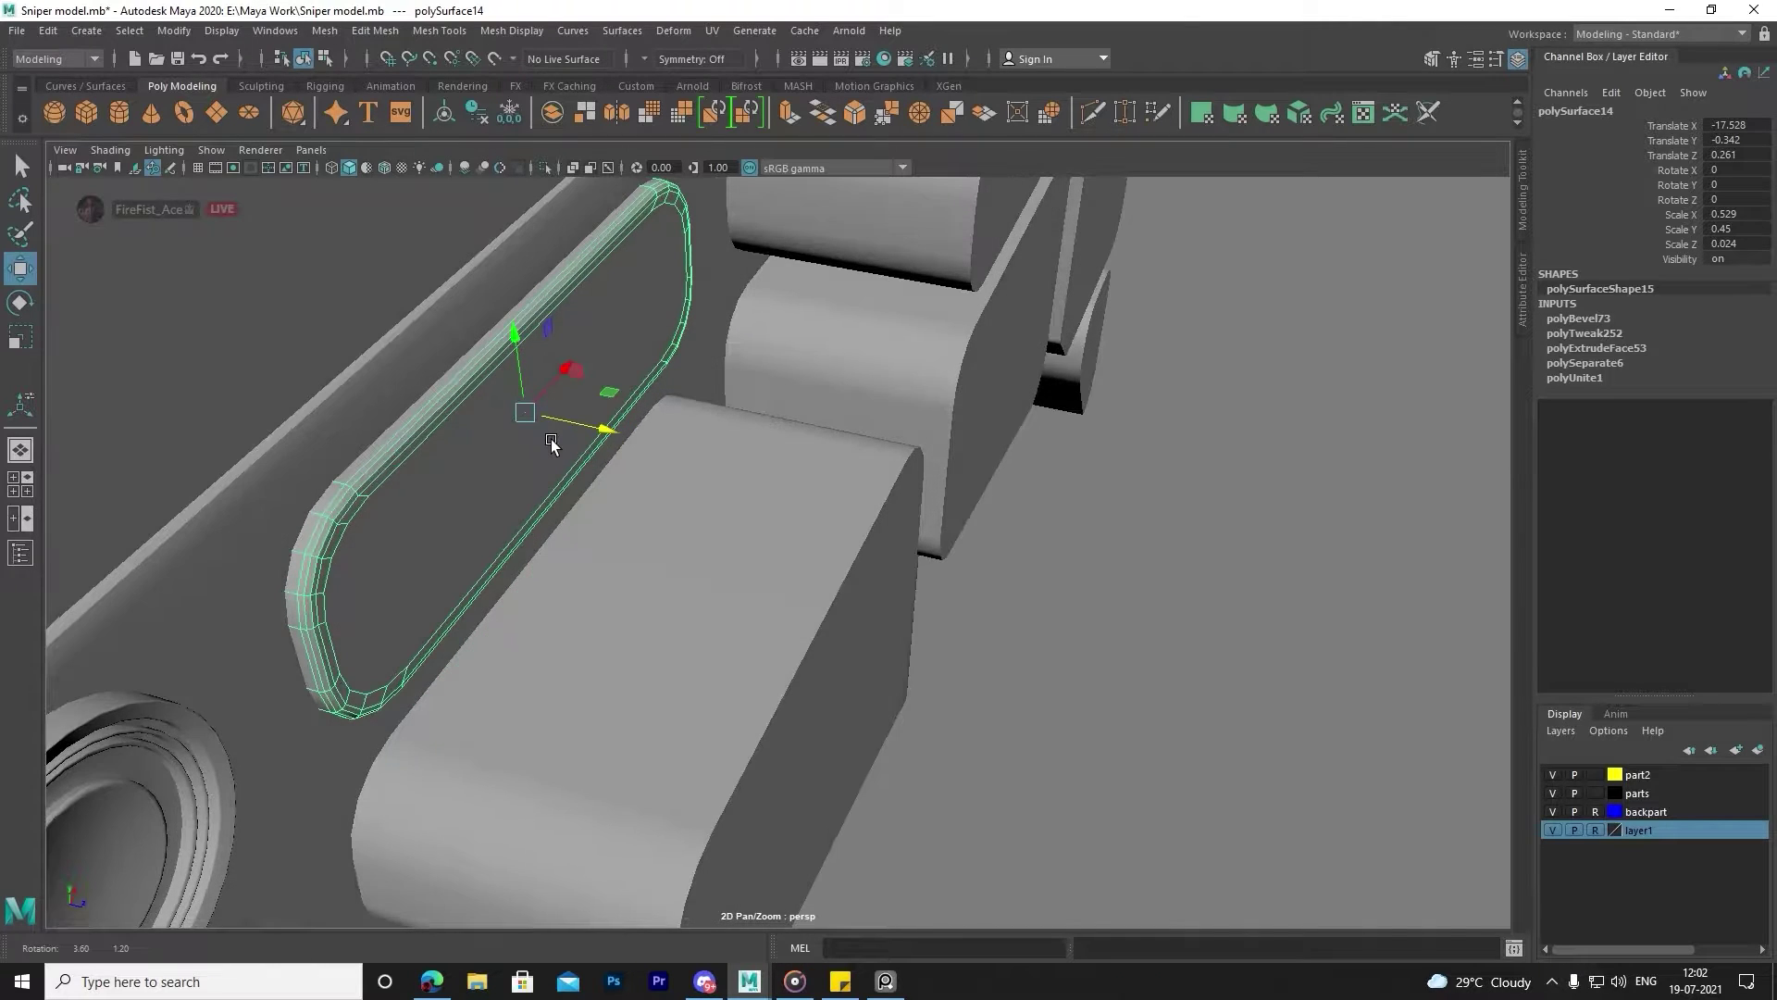
{"action": "left_click_drag", "start_coordinate": [550, 437], "coordinate": [502, 413], "text": "alt"}
{"action": "right_click_drag", "start_coordinate": [501, 413], "coordinate": [670, 414], "text": "alt"}
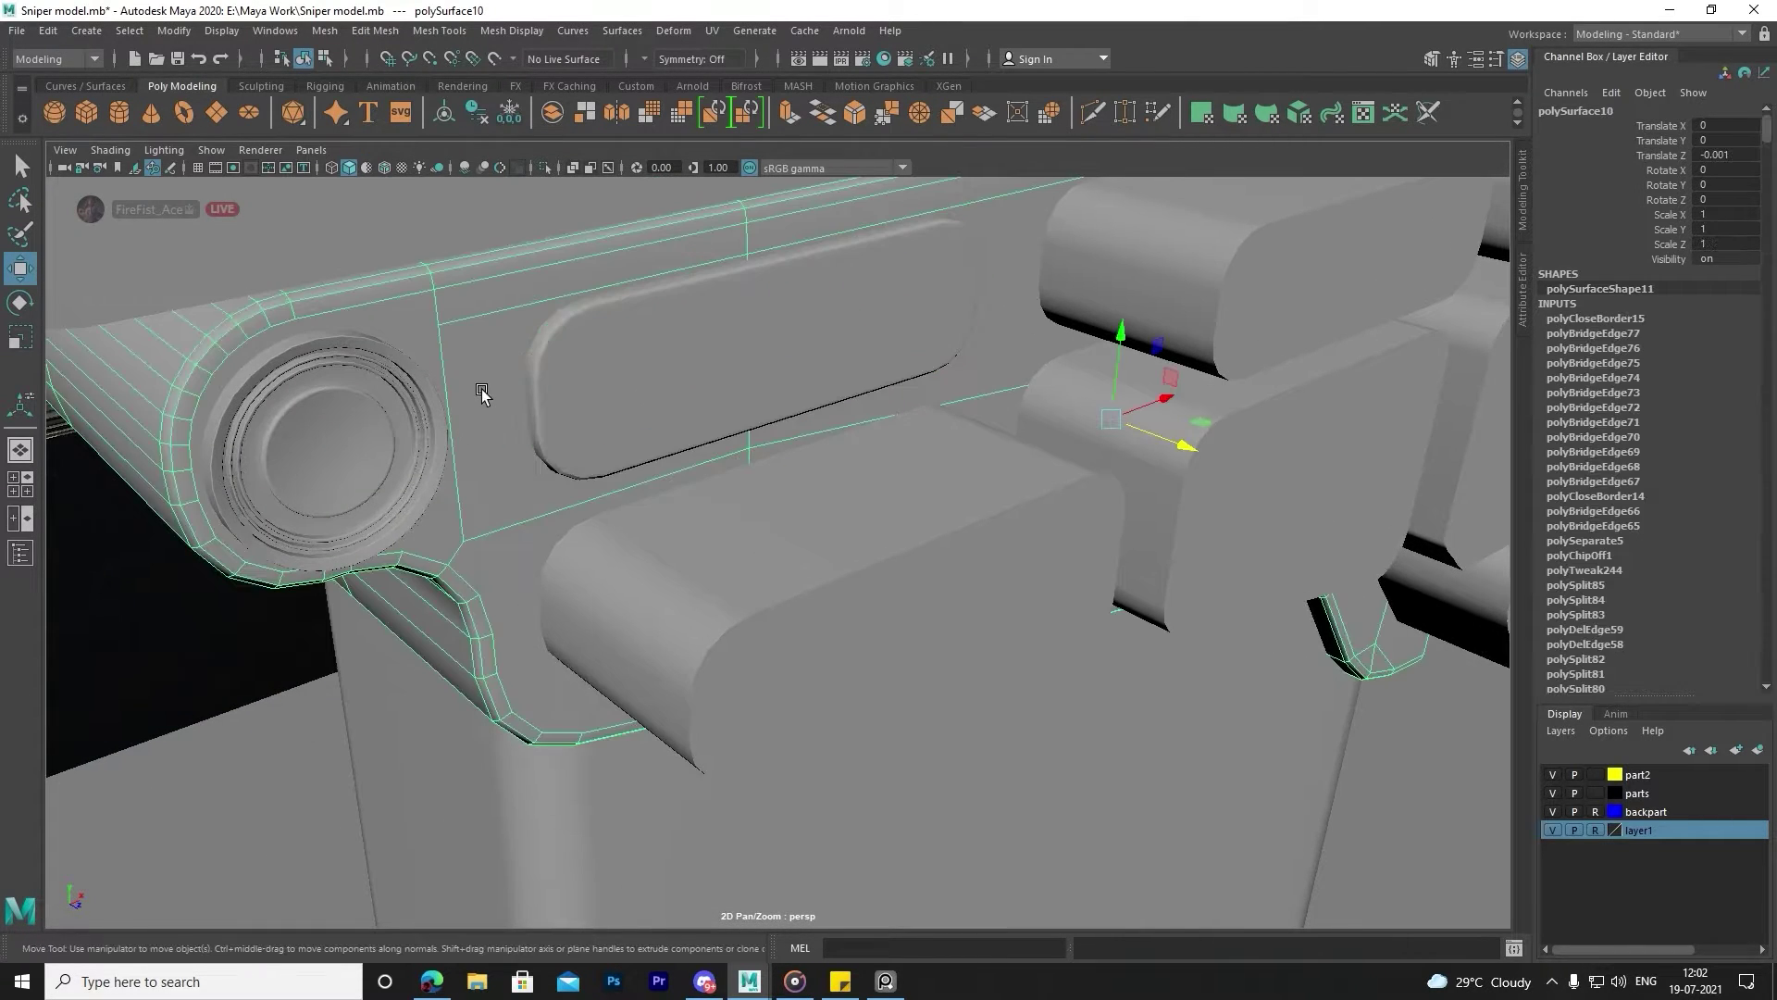
Nudge the oval cutter along Z and Boolean-difference it from the receiver body.
{"action": "key", "text": "space"}
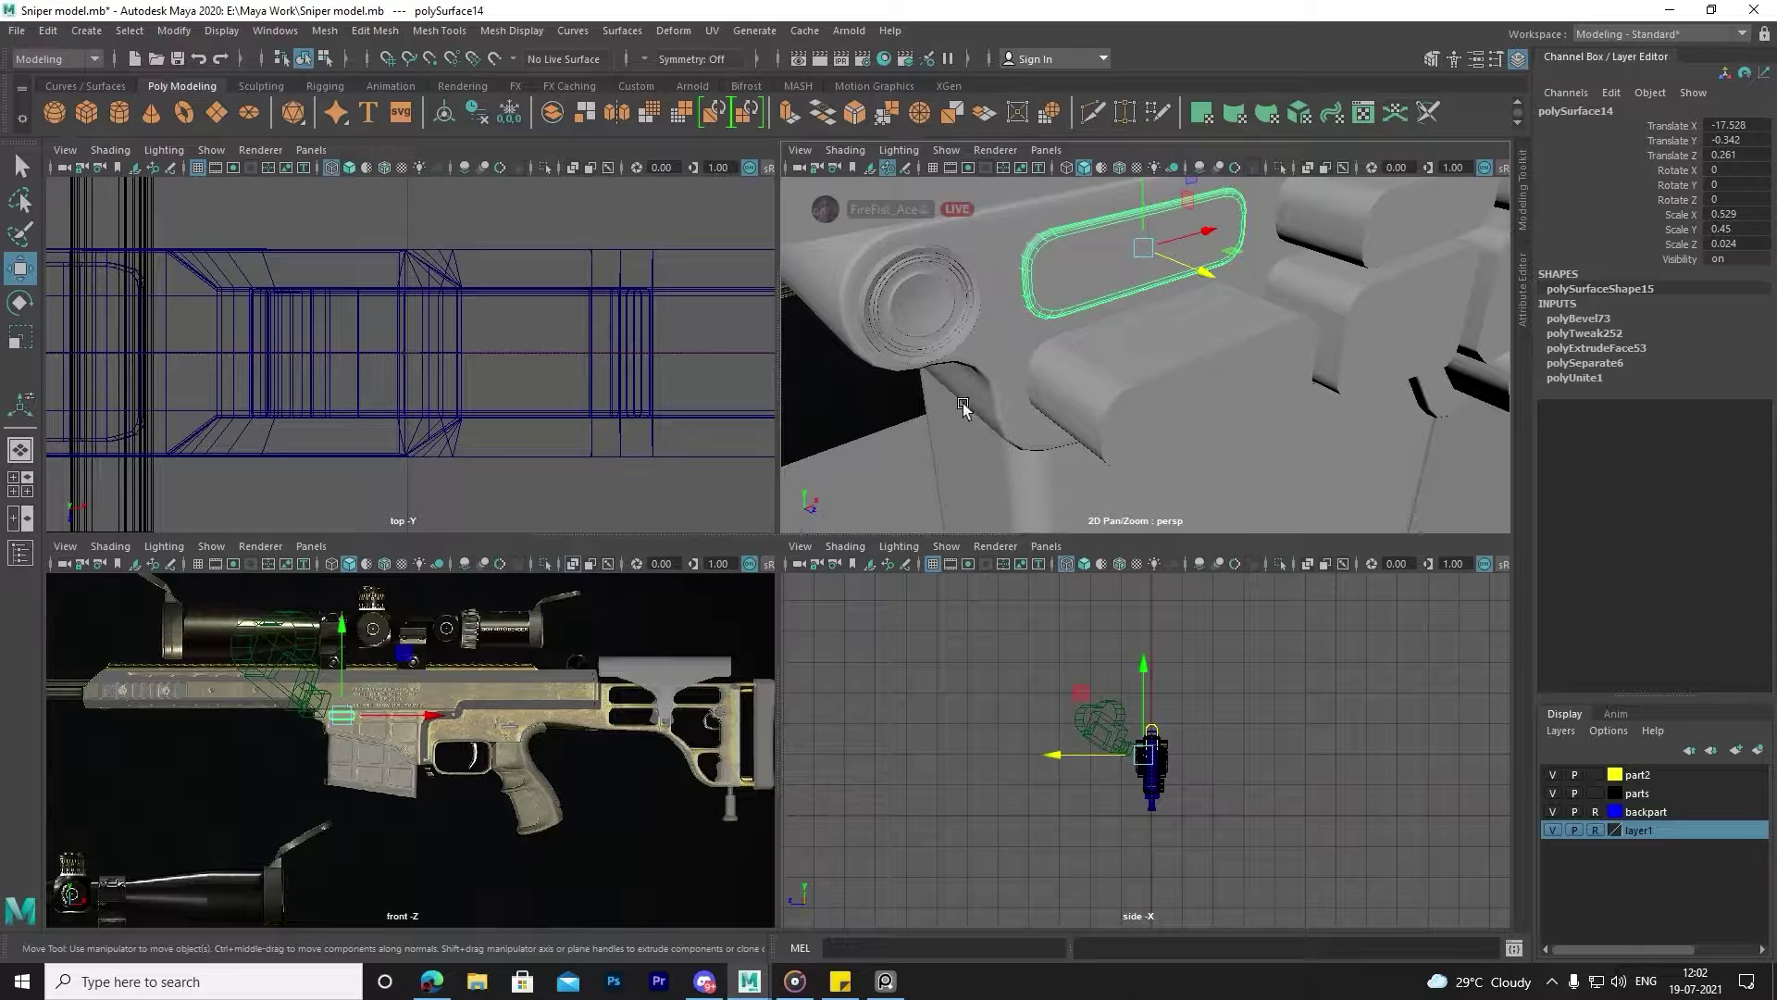
{"action": "key", "text": "space"}
{"action": "mouse_move", "coordinate": [770, 385]}
{"action": "left_mouse_down", "text": "alt"}
{"action": "mouse_move", "coordinate": [818, 463]}
{"action": "mouse_move", "coordinate": [944, 496]}
{"action": "mouse_move", "coordinate": [929, 472]}
{"action": "left_mouse_up", "text": "alt"}
{"action": "left_click", "coordinate": [675, 436]}
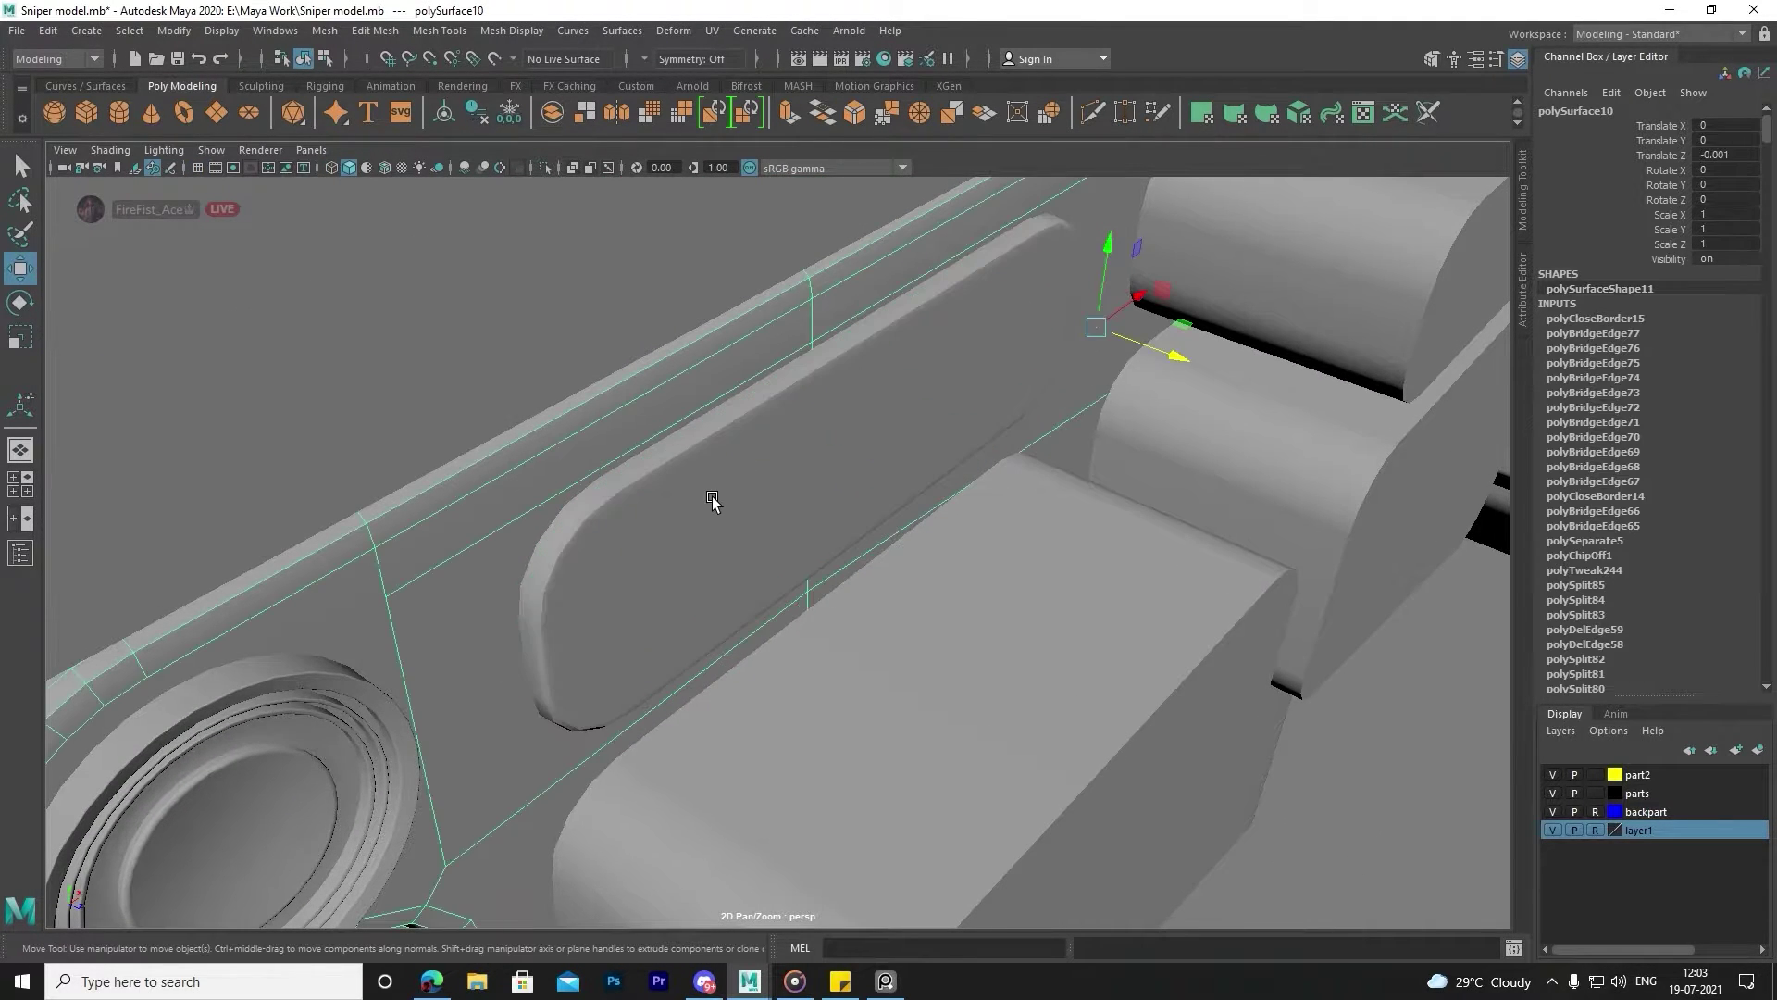
{"action": "left_click", "coordinate": [712, 501], "text": "shift"}
{"action": "right_click_drag", "start_coordinate": [731, 481], "coordinate": [885, 851], "text": "shift"}
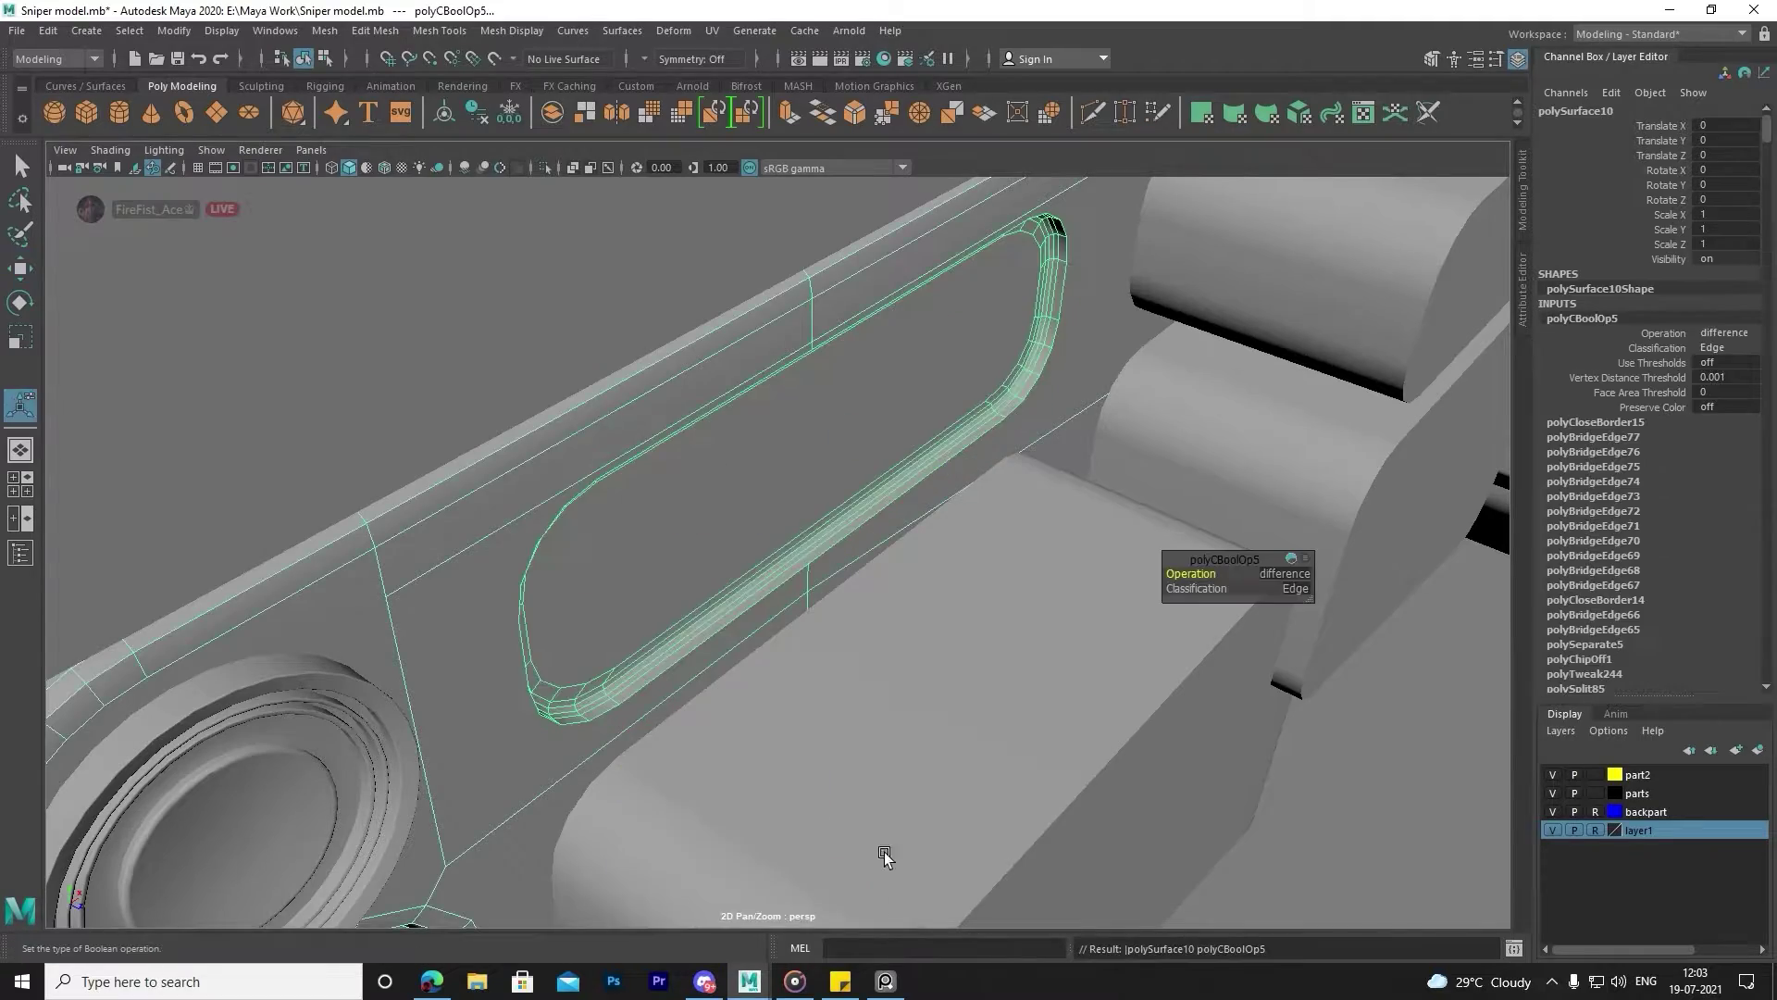
Orbit around the cut to inspect the slot's edge loop.
{"action": "scroll", "coordinate": [812, 444], "scroll_direction": "down", "scroll_amount": 5}
{"action": "scroll", "coordinate": [781, 420], "scroll_direction": "down", "scroll_amount": 3}
{"action": "mouse_move", "coordinate": [781, 420]}
{"action": "left_mouse_down", "text": "alt"}
{"action": "mouse_move", "coordinate": [857, 370]}
{"action": "mouse_move", "coordinate": [814, 408]}
{"action": "left_mouse_up", "text": "alt"}
{"action": "scroll", "coordinate": [857, 370], "scroll_direction": "up", "scroll_amount": 4}
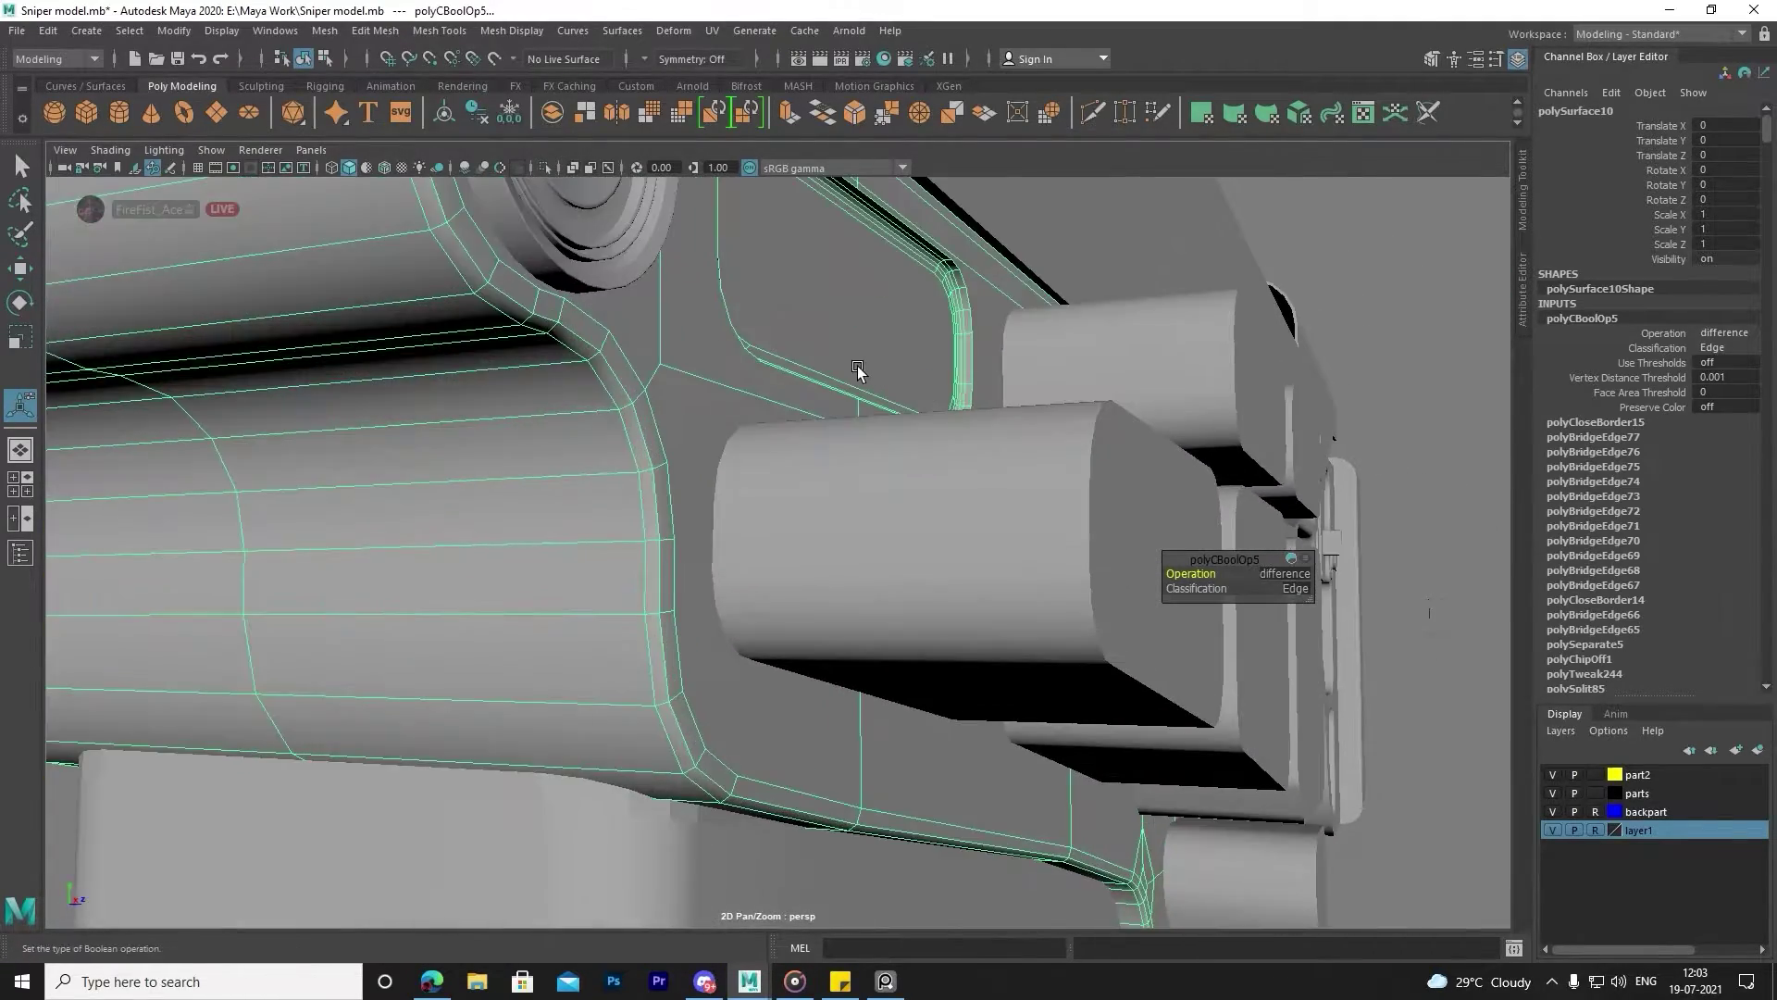
{"action": "scroll", "coordinate": [857, 370], "scroll_direction": "up", "scroll_amount": 5}
{"action": "scroll", "coordinate": [814, 409], "scroll_direction": "up", "scroll_amount": 2}
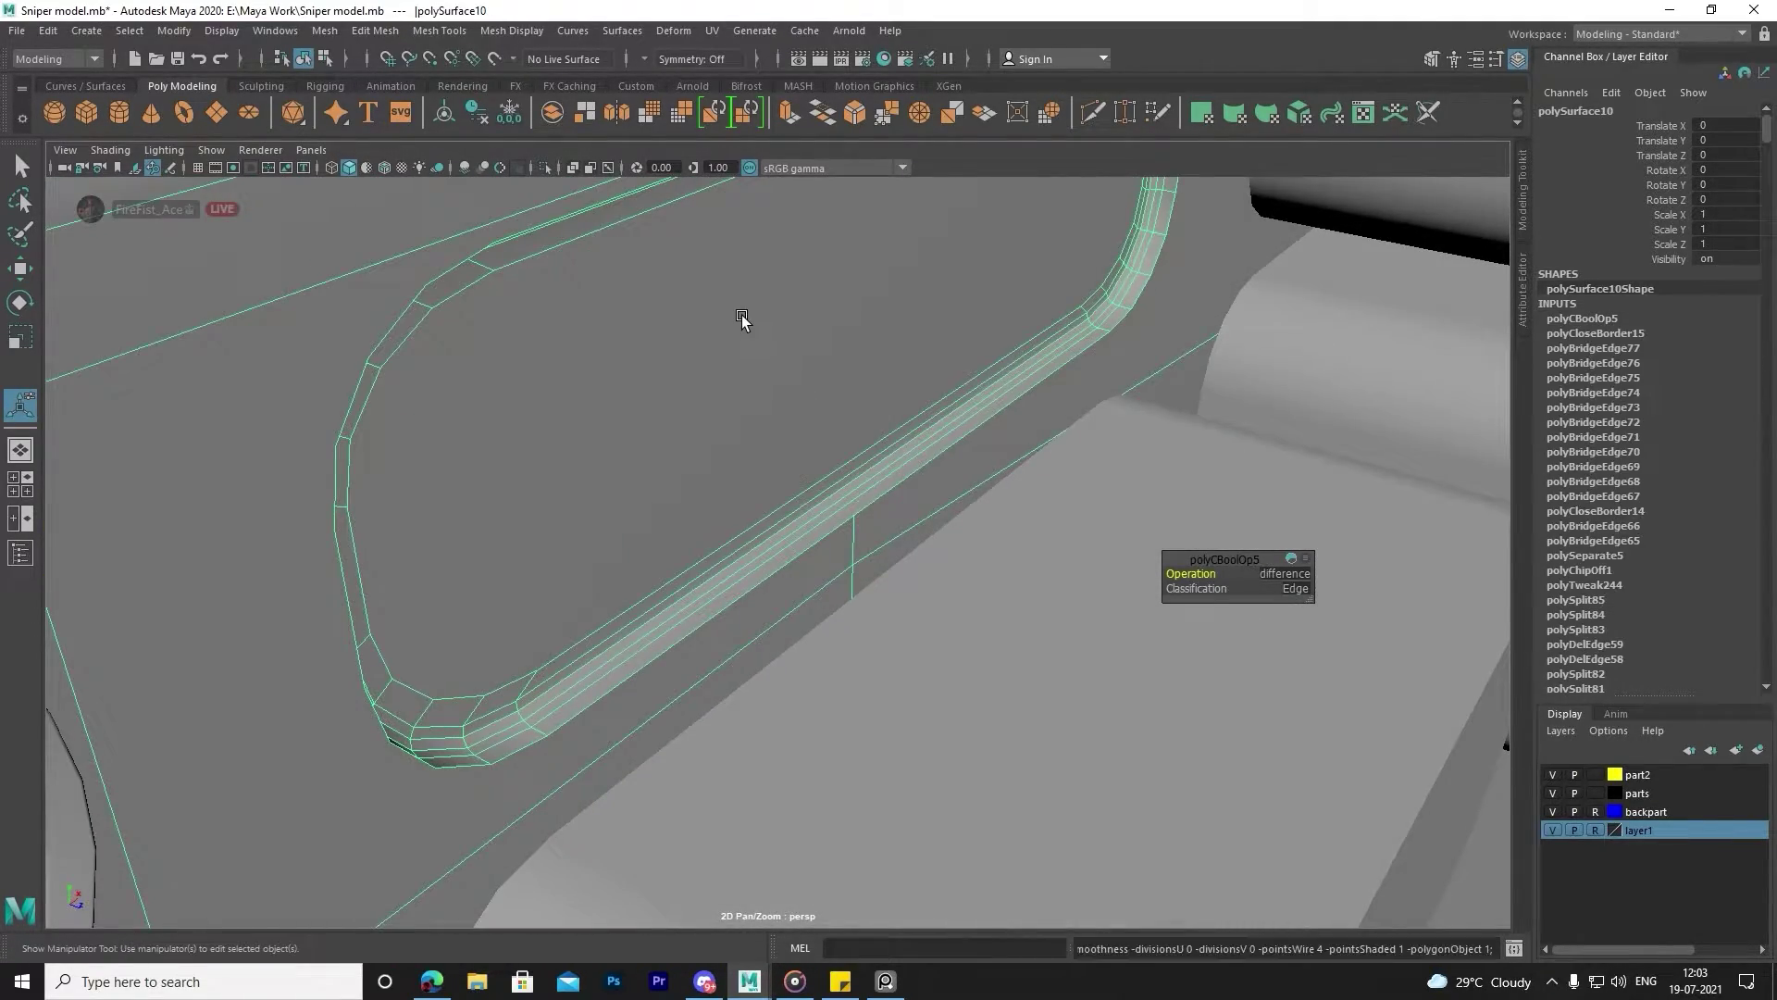
{"action": "scroll", "coordinate": [740, 318], "scroll_direction": "down", "scroll_amount": 5}
{"action": "mouse_move", "coordinate": [746, 330]}
{"action": "left_mouse_down", "text": "alt"}
{"action": "mouse_move", "coordinate": [813, 497]}
{"action": "mouse_move", "coordinate": [741, 432]}
{"action": "left_mouse_up", "text": "alt"}
{"action": "scroll", "coordinate": [636, 383], "scroll_direction": "up", "scroll_amount": 4}
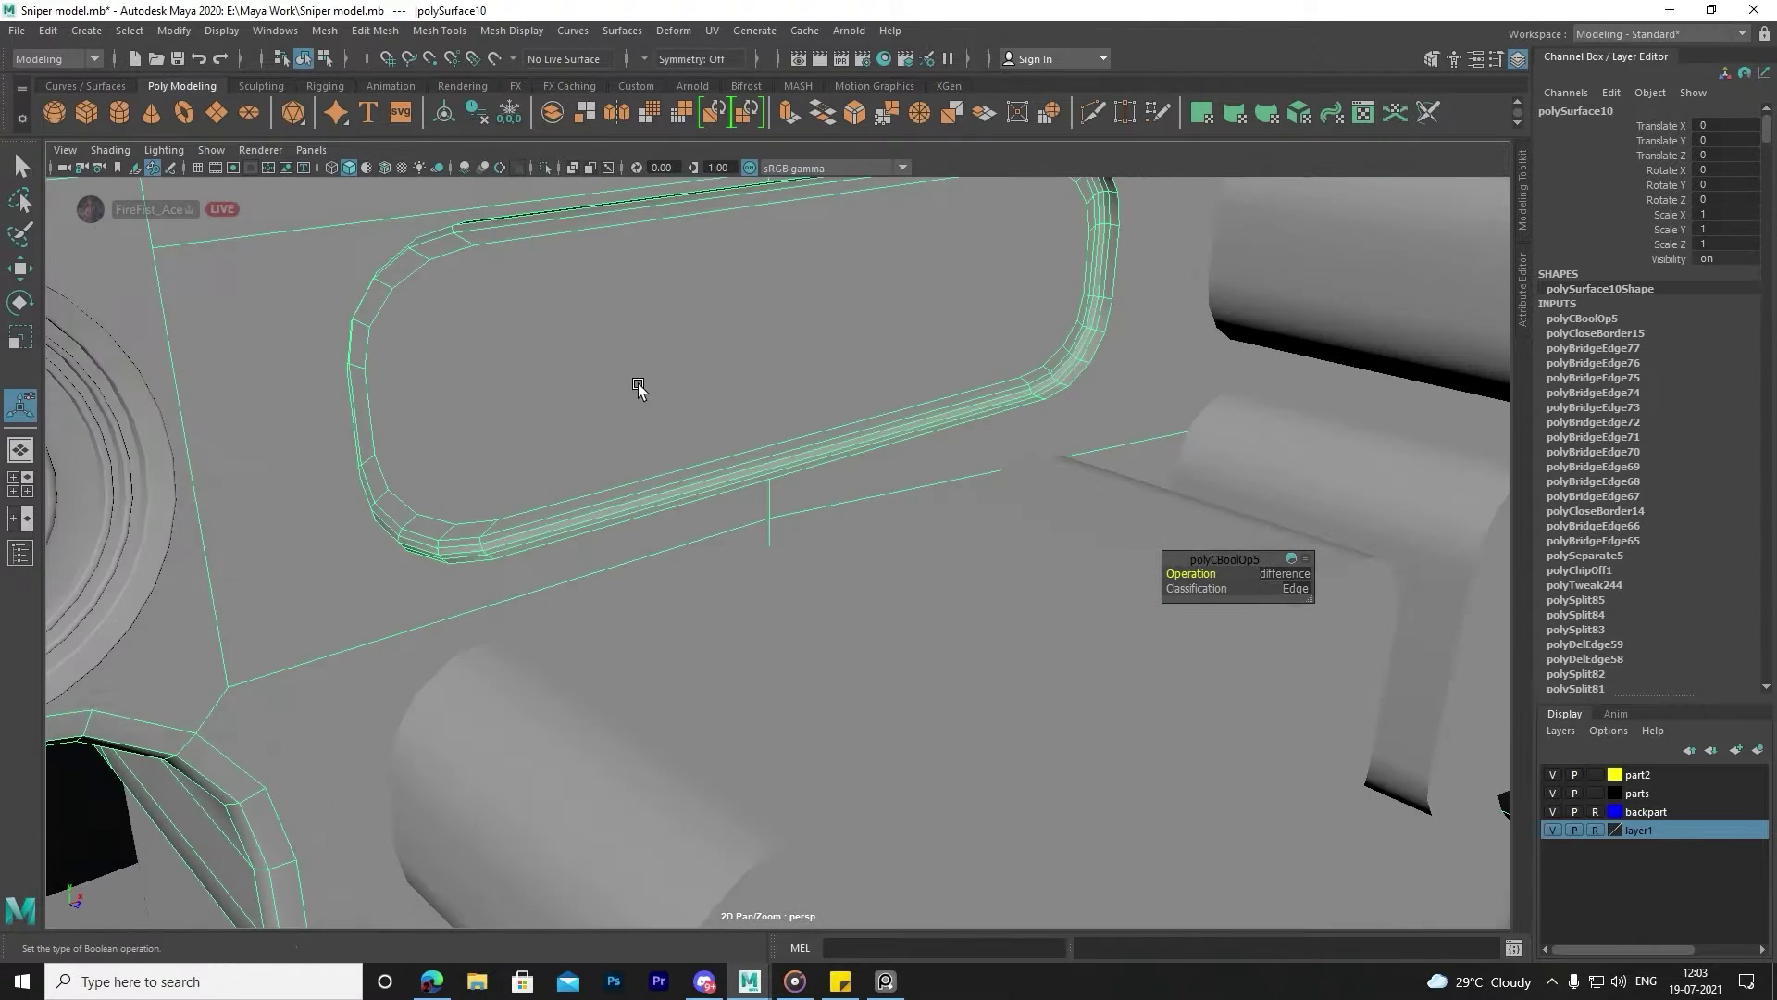
{"action": "scroll", "coordinate": [637, 384], "scroll_direction": "up", "scroll_amount": 3}
{"action": "scroll", "coordinate": [637, 383], "scroll_direction": "down", "scroll_amount": 4}
{"action": "left_click_drag", "start_coordinate": [637, 383], "coordinate": [714, 473], "text": "alt"}
Undo the boolean cut back to the separate oval cutter and select it.
{"action": "key", "text": "ctrl+z"}
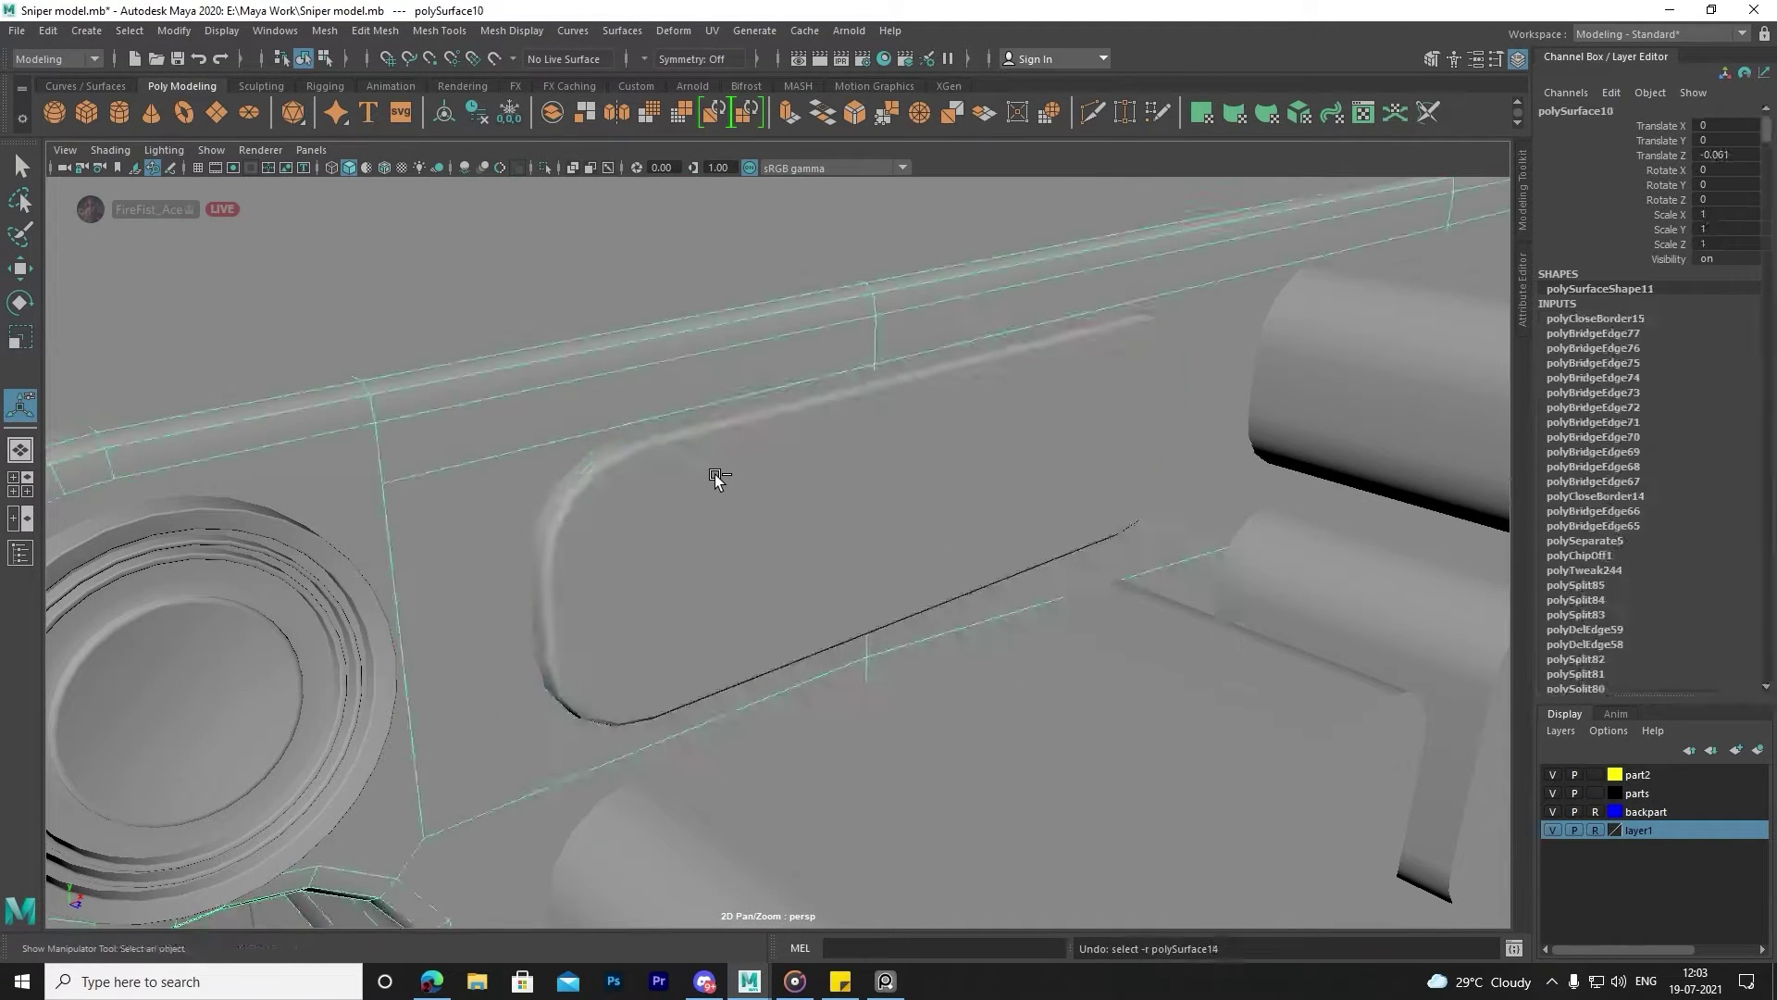
{"action": "key", "text": "ctrl+z"}
{"action": "key", "text": "ctrl+z"}
{"action": "key", "text": "ctrl+z"}
{"action": "key", "text": "ctrl+z"}
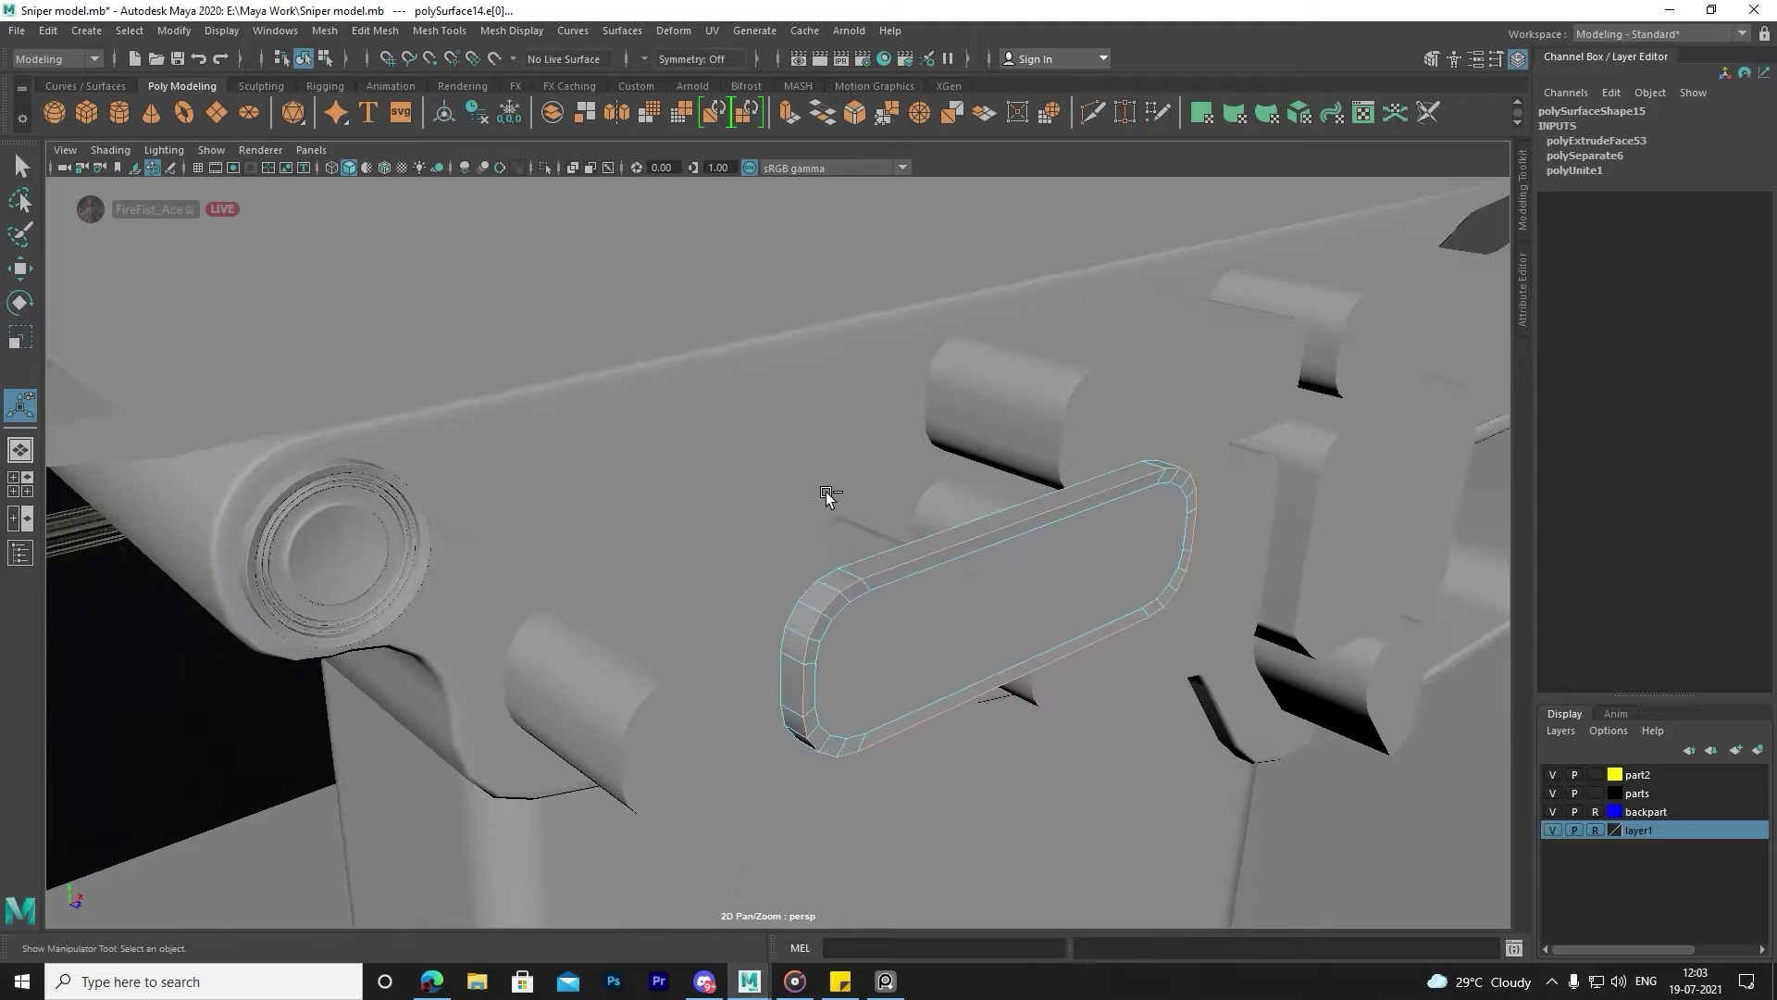
{"action": "key", "text": "ctrl+z"}
{"action": "key", "text": "ctrl+z"}
{"action": "key", "text": "ctrl+z"}
{"action": "mouse_move", "coordinate": [826, 492]}
{"action": "left_mouse_down", "text": "alt"}
{"action": "mouse_move", "coordinate": [983, 614]}
{"action": "mouse_move", "coordinate": [768, 531]}
{"action": "mouse_move", "coordinate": [556, 394]}
{"action": "mouse_move", "coordinate": [648, 463]}
{"action": "mouse_move", "coordinate": [614, 422]}
{"action": "mouse_move", "coordinate": [484, 420]}
{"action": "mouse_move", "coordinate": [833, 559]}
{"action": "mouse_move", "coordinate": [748, 424]}
{"action": "left_mouse_up", "text": "alt"}
{"action": "left_click", "coordinate": [797, 535]}
{"action": "key", "text": "w"}
Push the cutter deeper along Z and redo the Boolean difference with the receiver.
{"action": "scroll", "coordinate": [682, 480], "scroll_direction": "up", "scroll_amount": 3}
{"action": "left_click_drag", "start_coordinate": [1071, 425], "coordinate": [857, 546]}
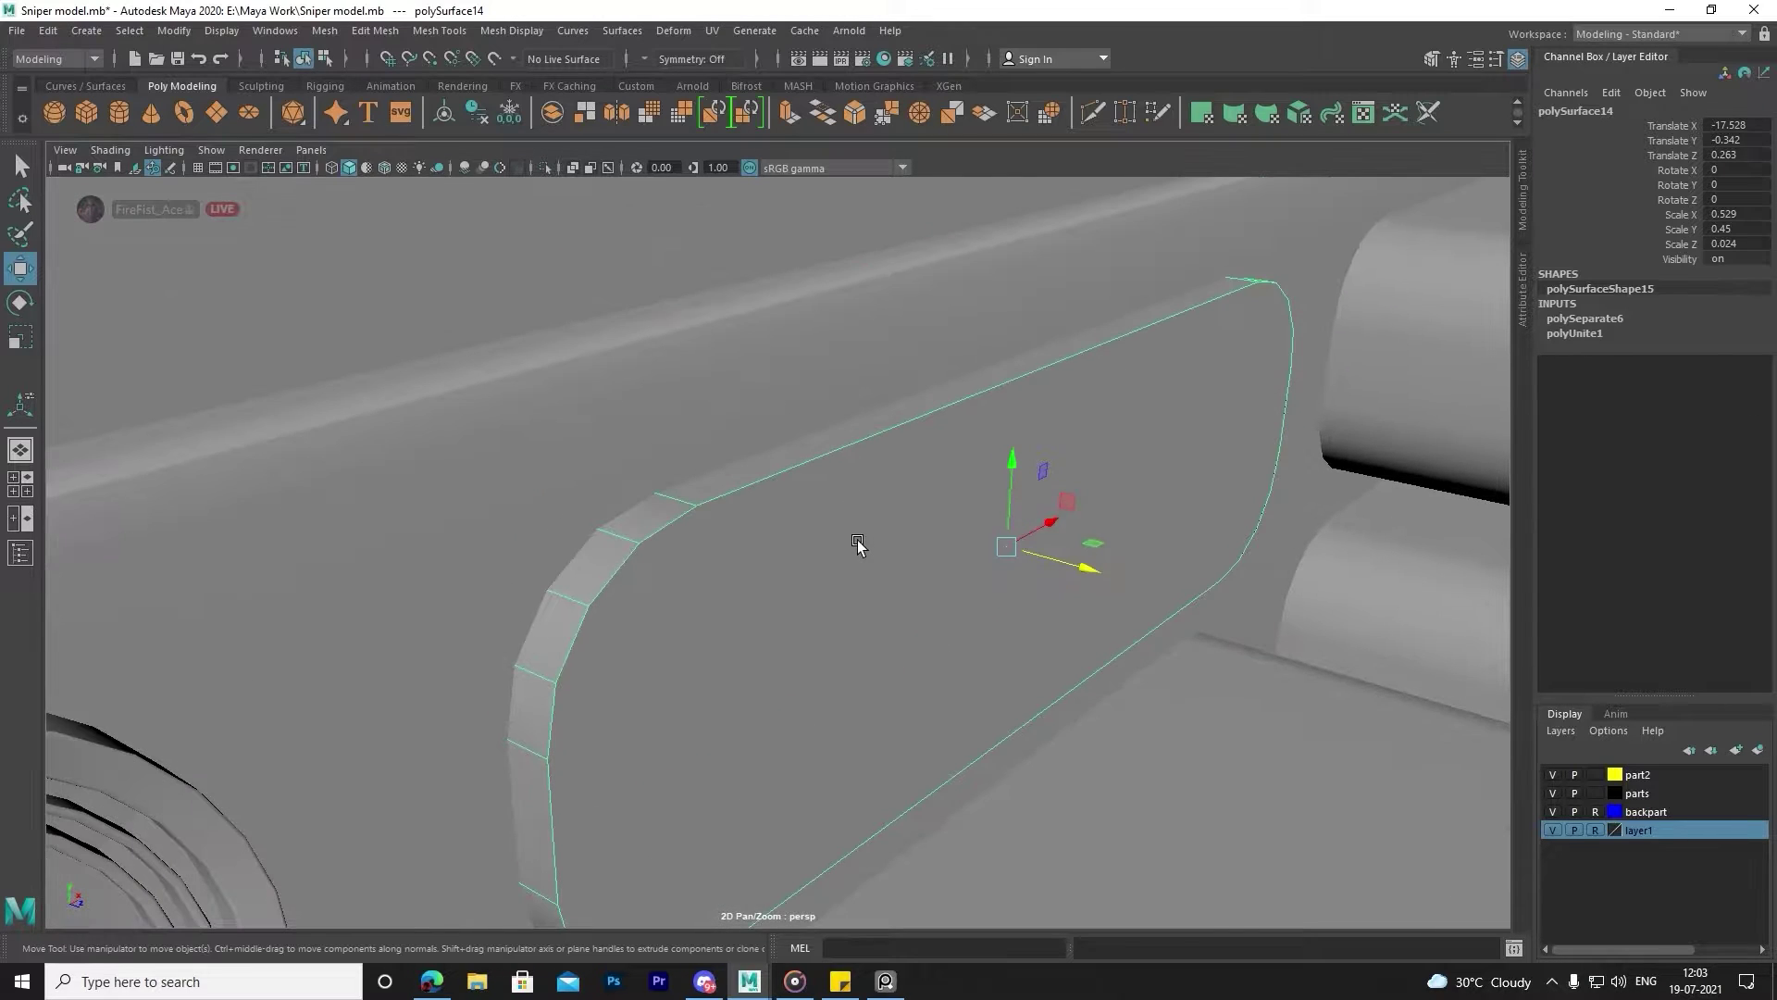
{"action": "left_click", "coordinate": [746, 587], "text": "shift"}
{"action": "right_click_drag", "start_coordinate": [764, 495], "coordinate": [894, 896], "text": "shift"}
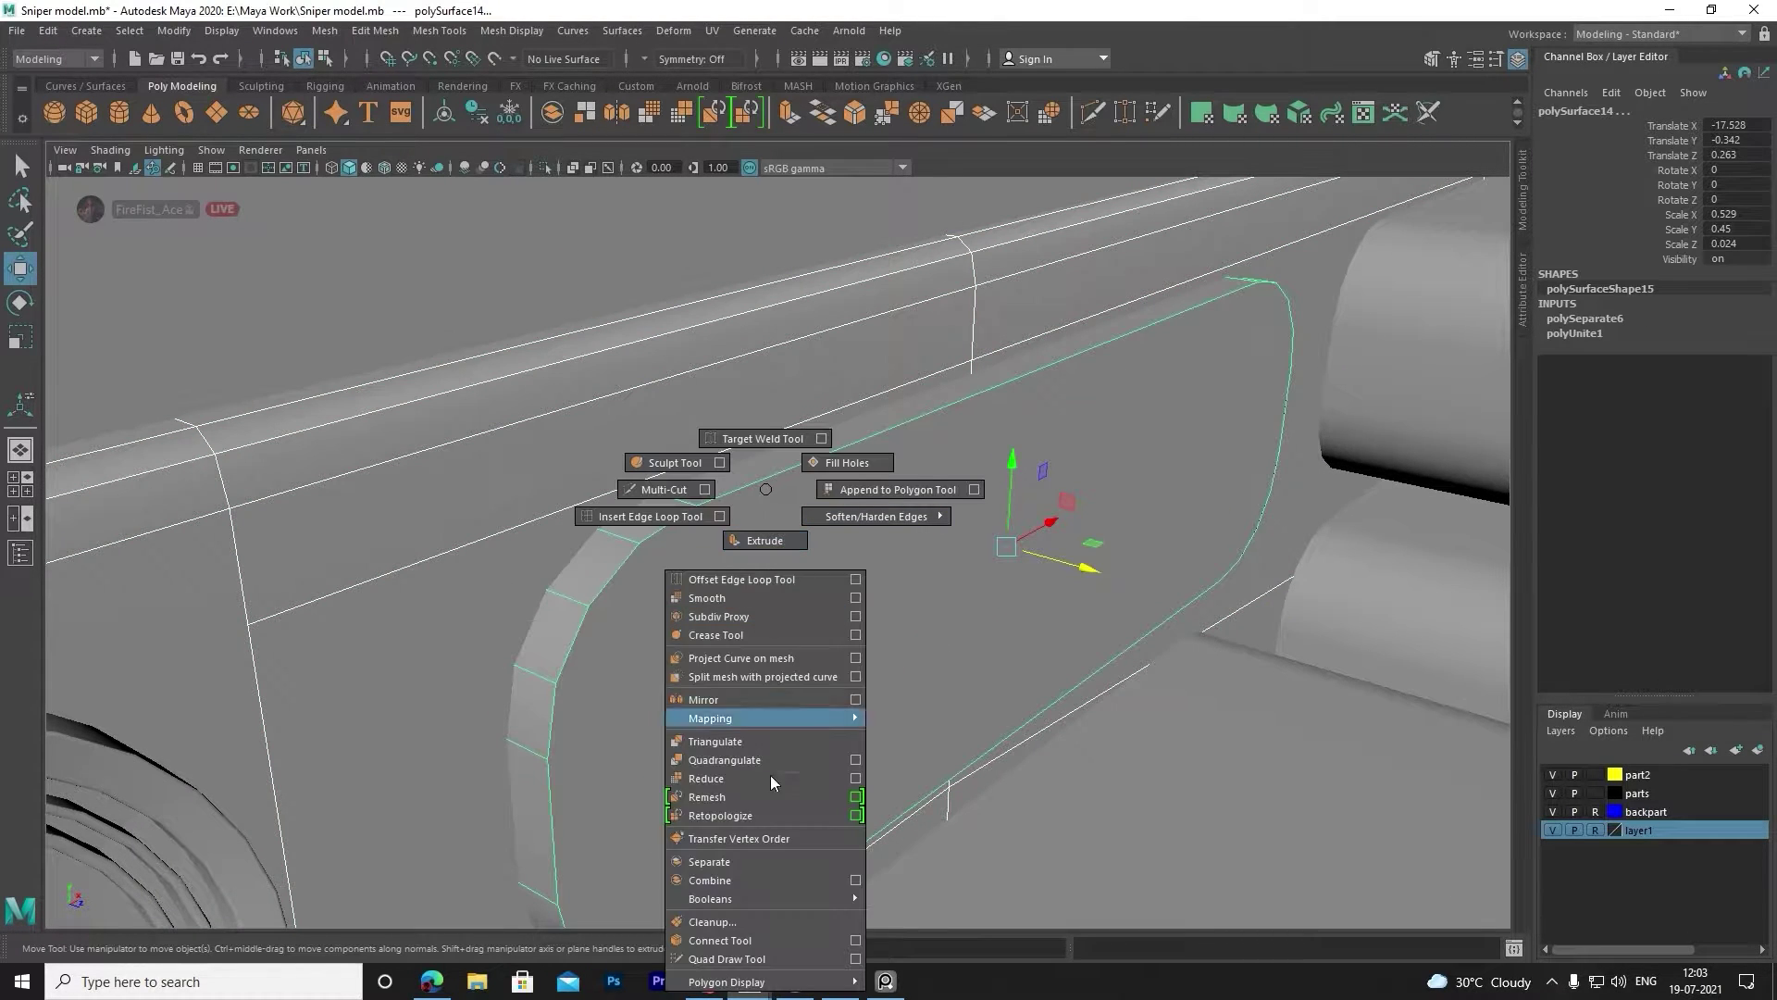
{"action": "mouse_move", "coordinate": [820, 637]}
{"action": "left_mouse_down", "text": "alt"}
{"action": "mouse_move", "coordinate": [880, 655]}
{"action": "mouse_move", "coordinate": [880, 564]}
{"action": "left_mouse_up", "text": "alt"}
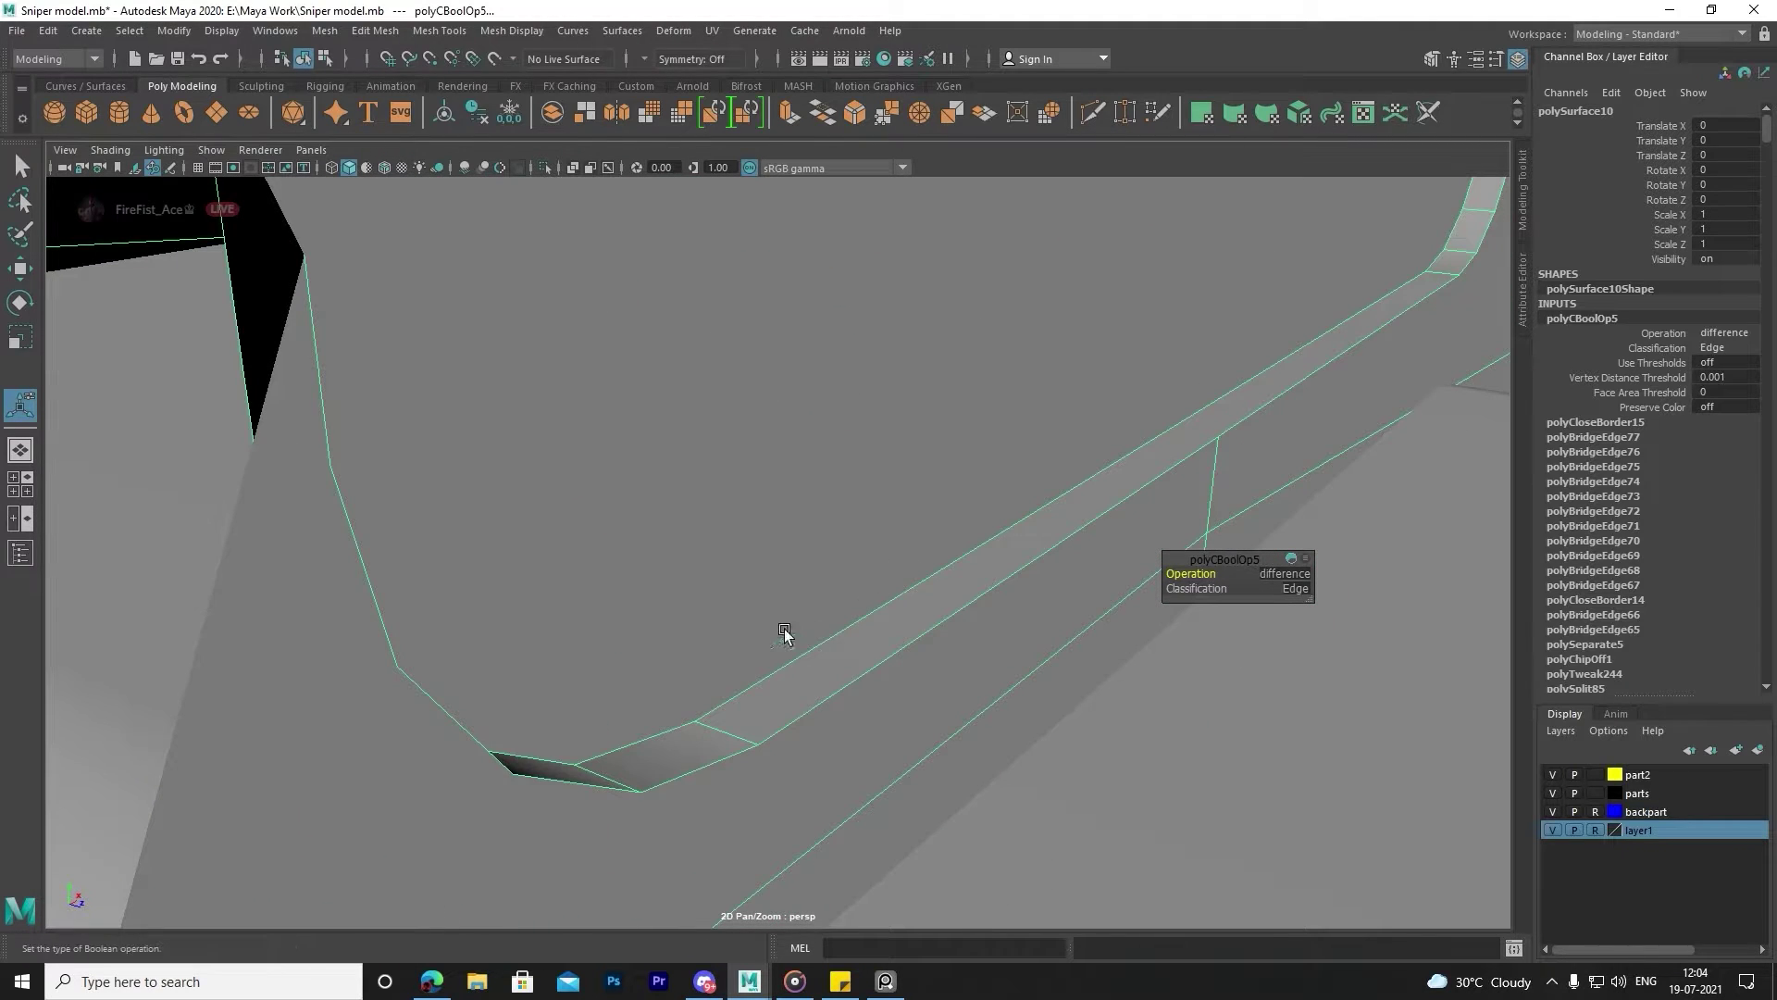
{"action": "right_click_drag", "start_coordinate": [768, 491], "coordinate": [827, 513]}
Insert several edge loops along the rounded slot recess walls.
{"action": "left_click", "coordinate": [512, 31]}
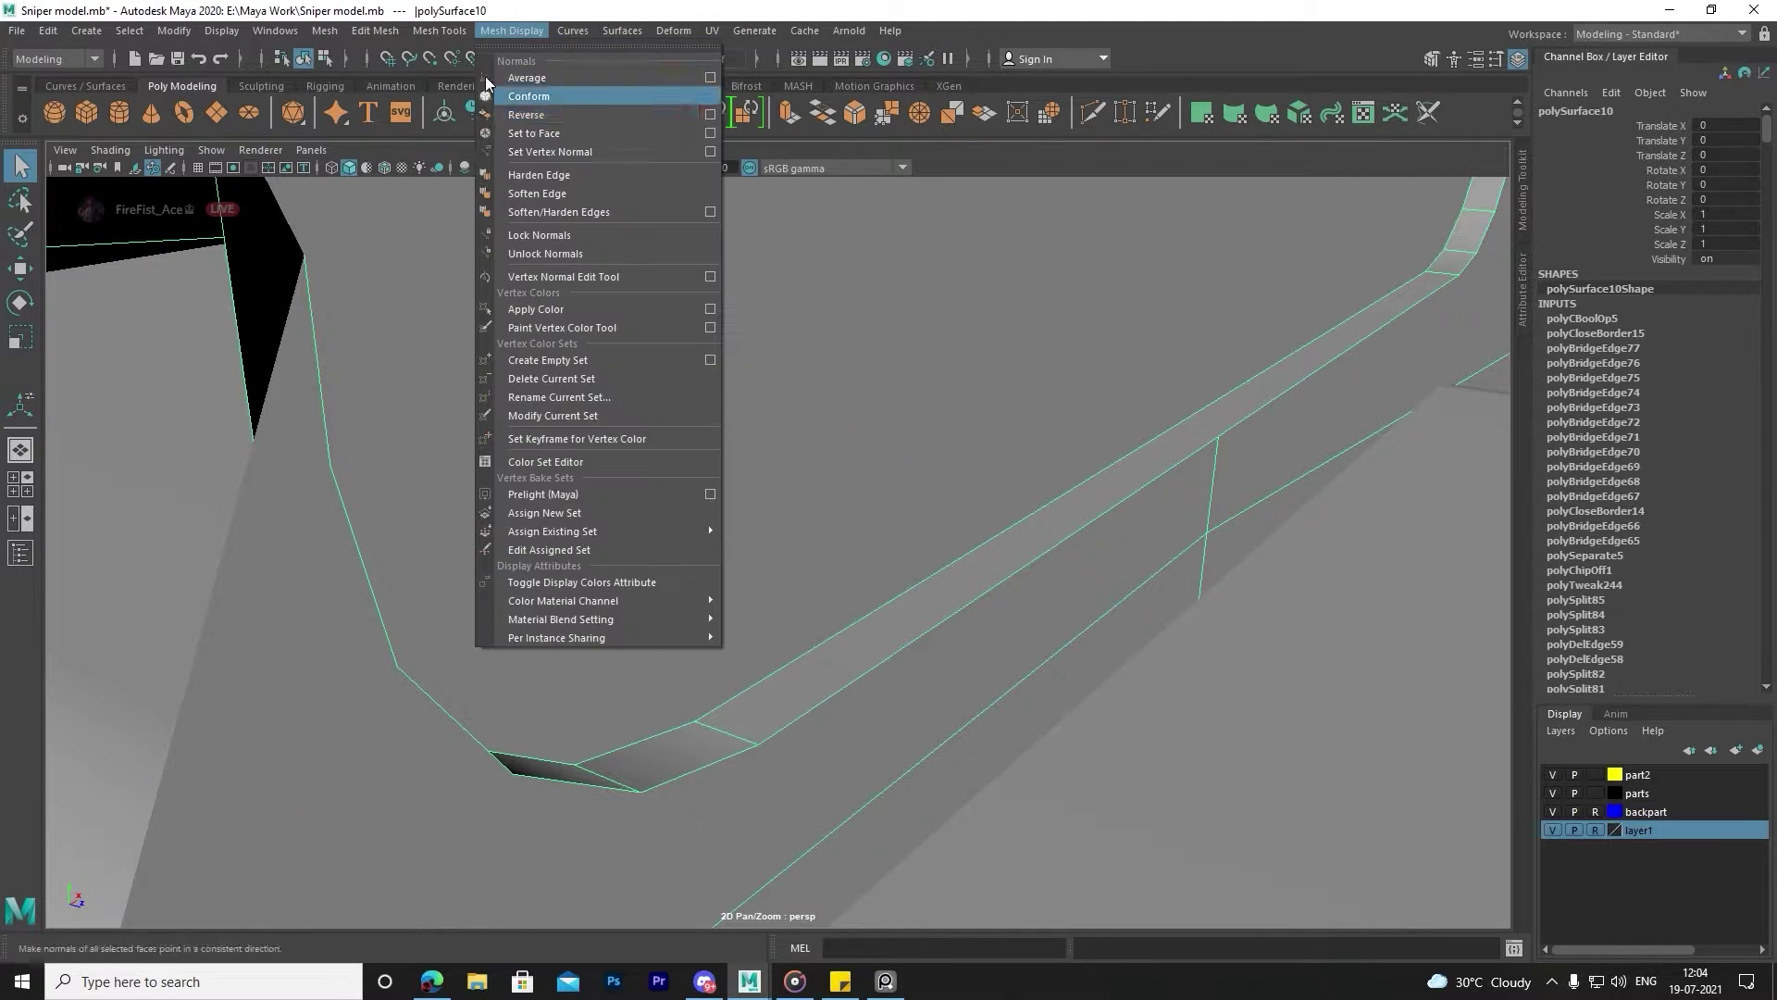
{"action": "left_click", "coordinate": [477, 167]}
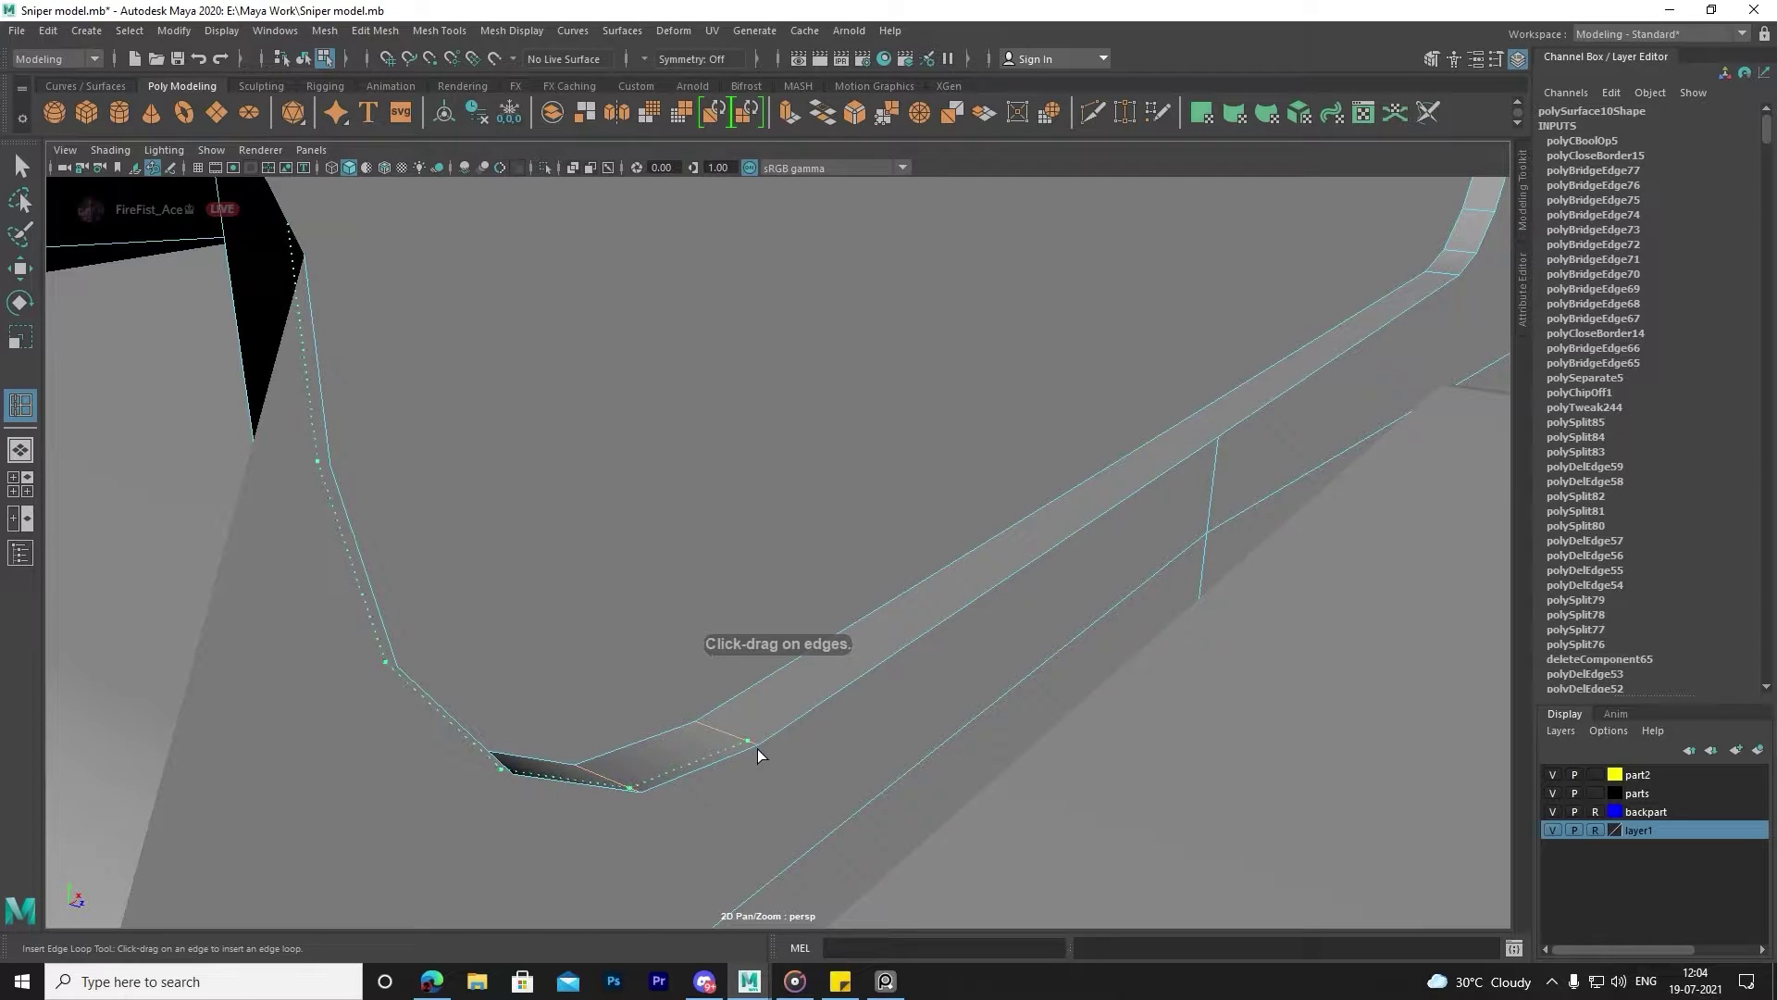
{"action": "left_click", "coordinate": [761, 748]}
{"action": "left_click", "coordinate": [708, 731]}
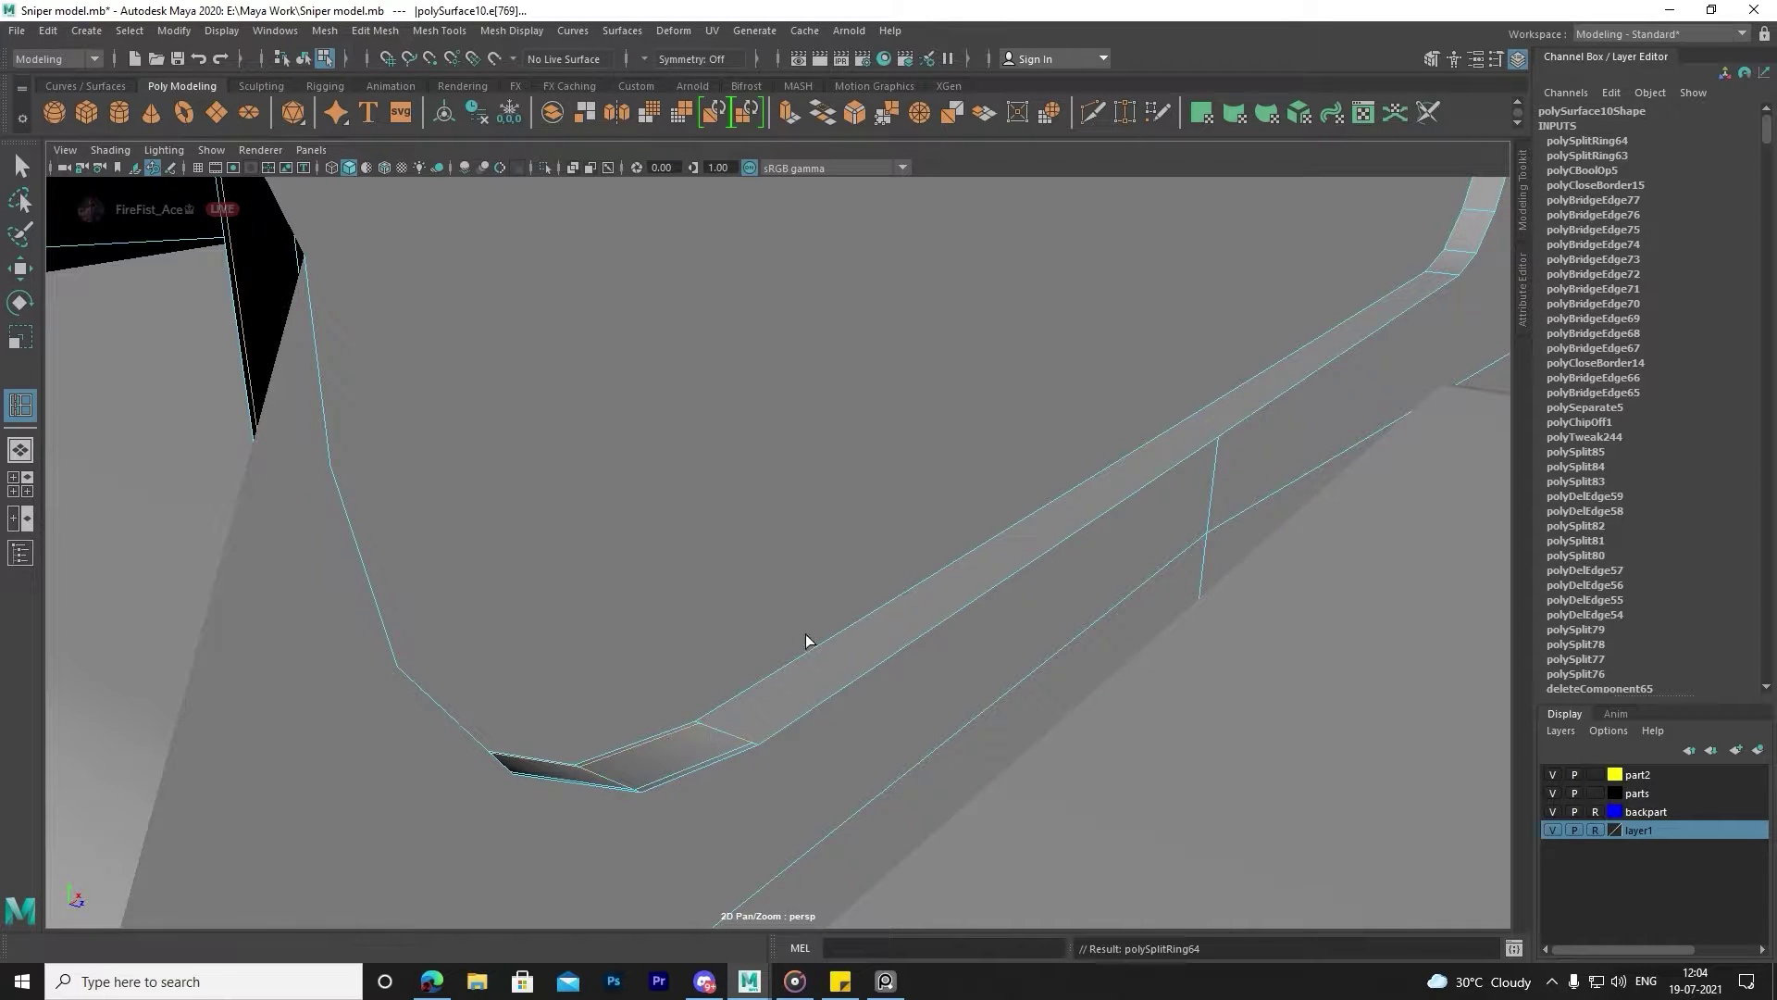
{"action": "mouse_move", "coordinate": [806, 643]}
{"action": "left_mouse_down", "text": "alt"}
{"action": "mouse_move", "coordinate": [579, 773]}
{"action": "mouse_move", "coordinate": [868, 606]}
{"action": "left_mouse_up", "text": "alt"}
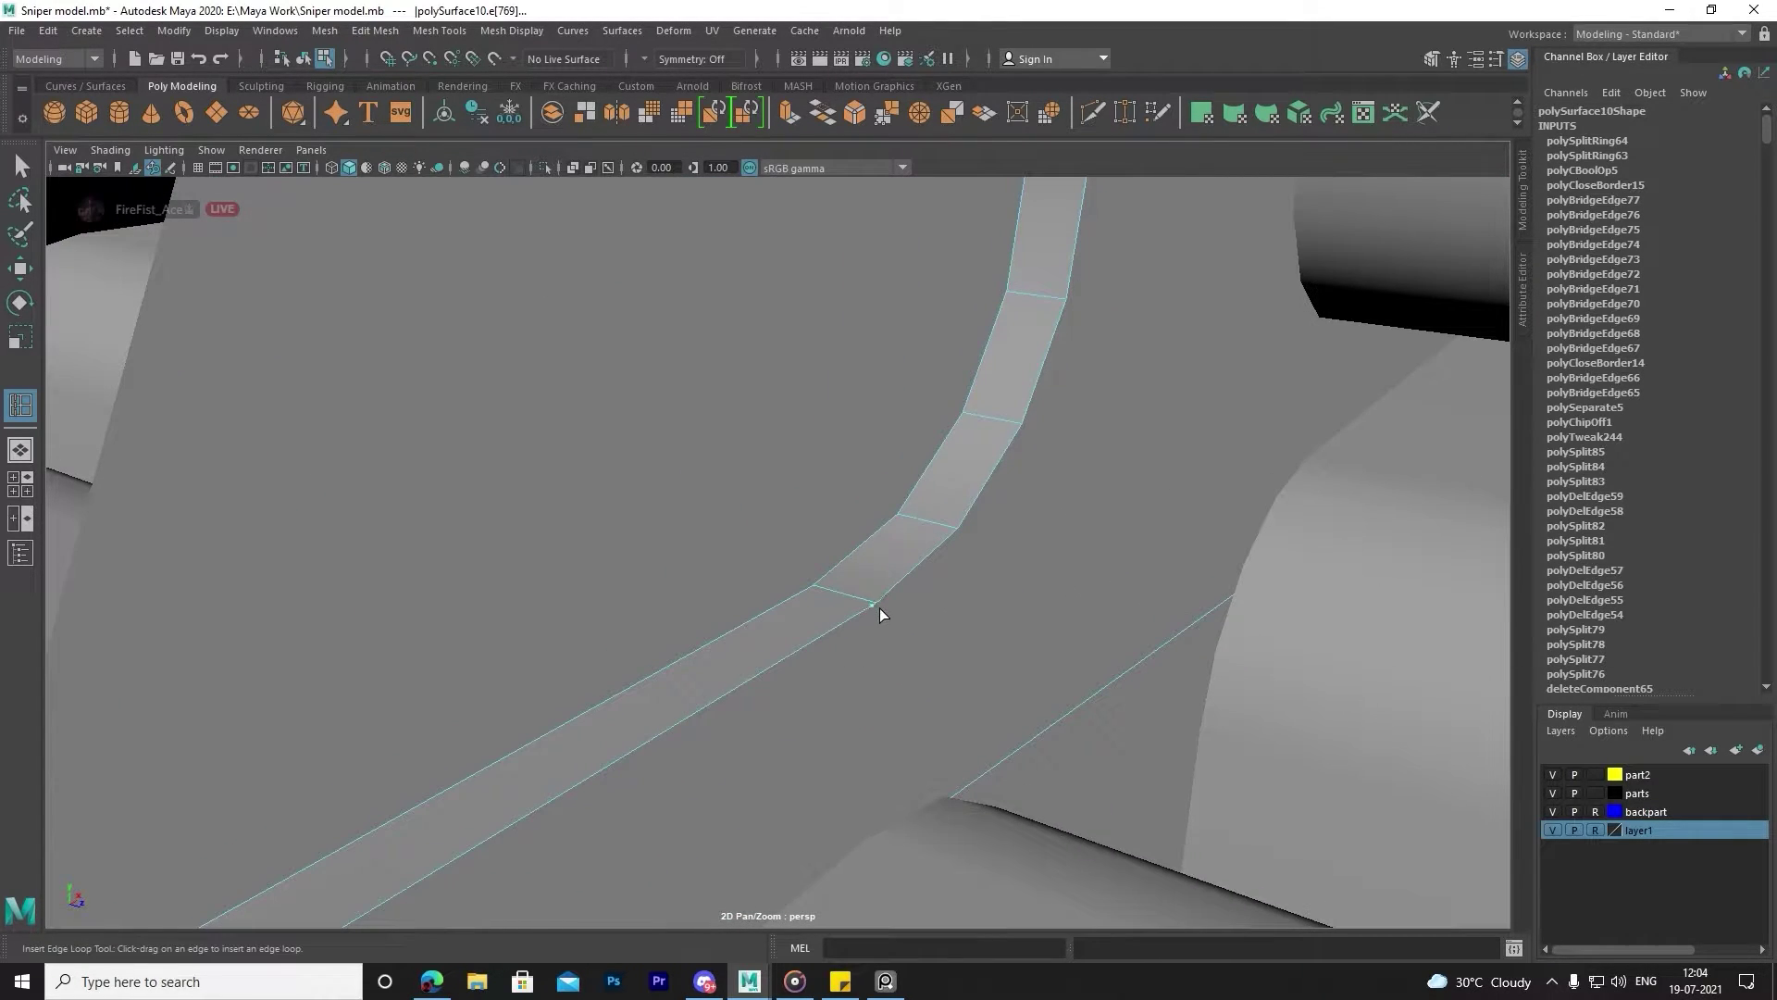
{"action": "left_click", "coordinate": [879, 608]}
{"action": "left_click", "coordinate": [959, 533]}
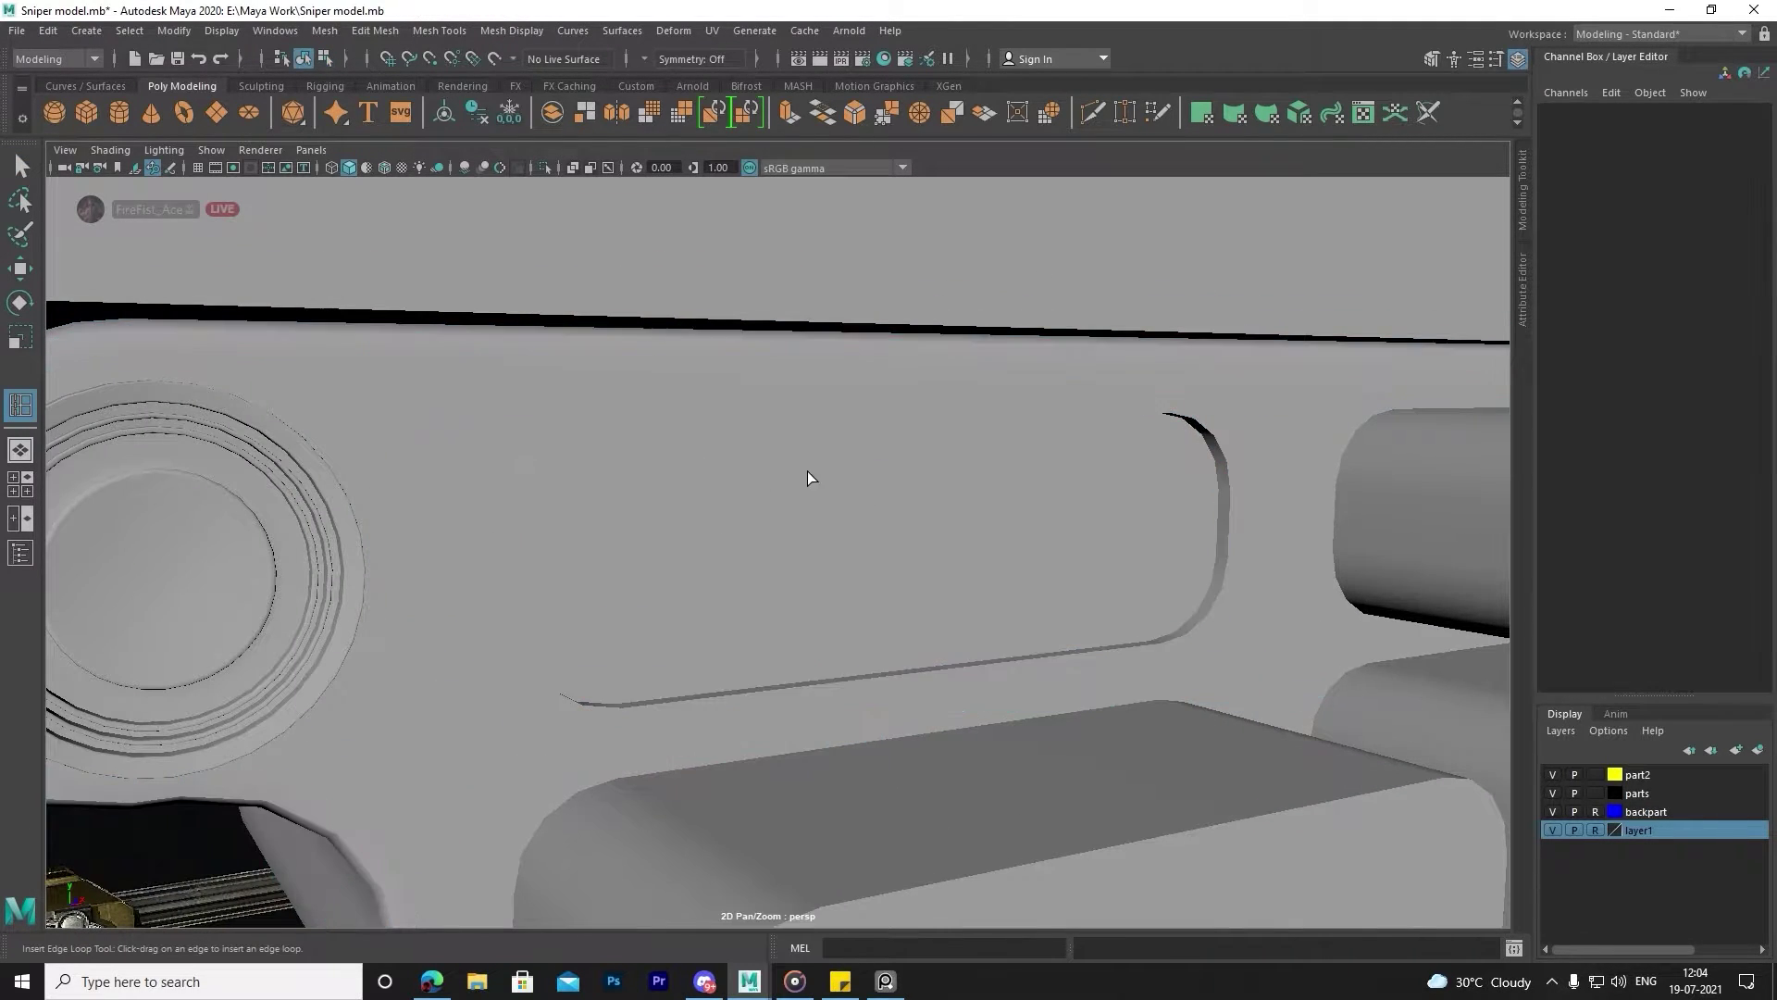
{"action": "left_click", "coordinate": [20, 171]}
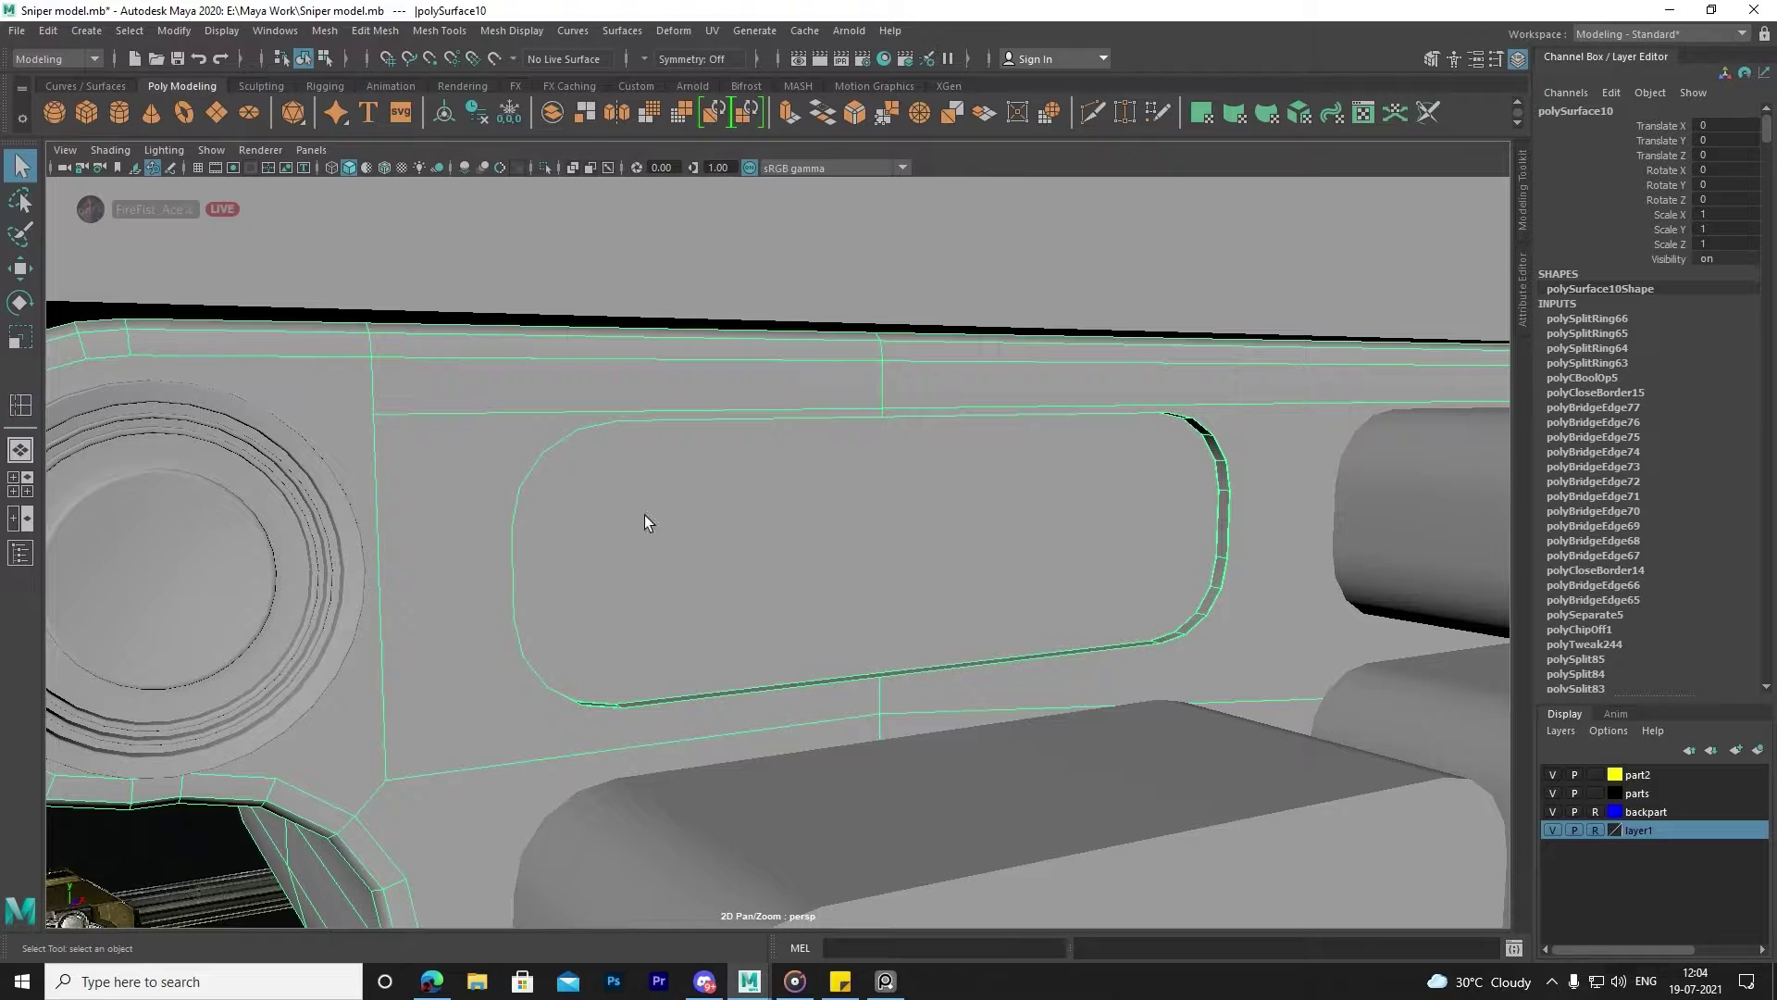
Check the recess in smooth preview (3), then return to normal display (1).
{"action": "left_click_drag", "start_coordinate": [644, 514], "coordinate": [762, 564], "text": "alt"}
{"action": "scroll", "coordinate": [694, 496], "scroll_direction": "up", "scroll_amount": 3}
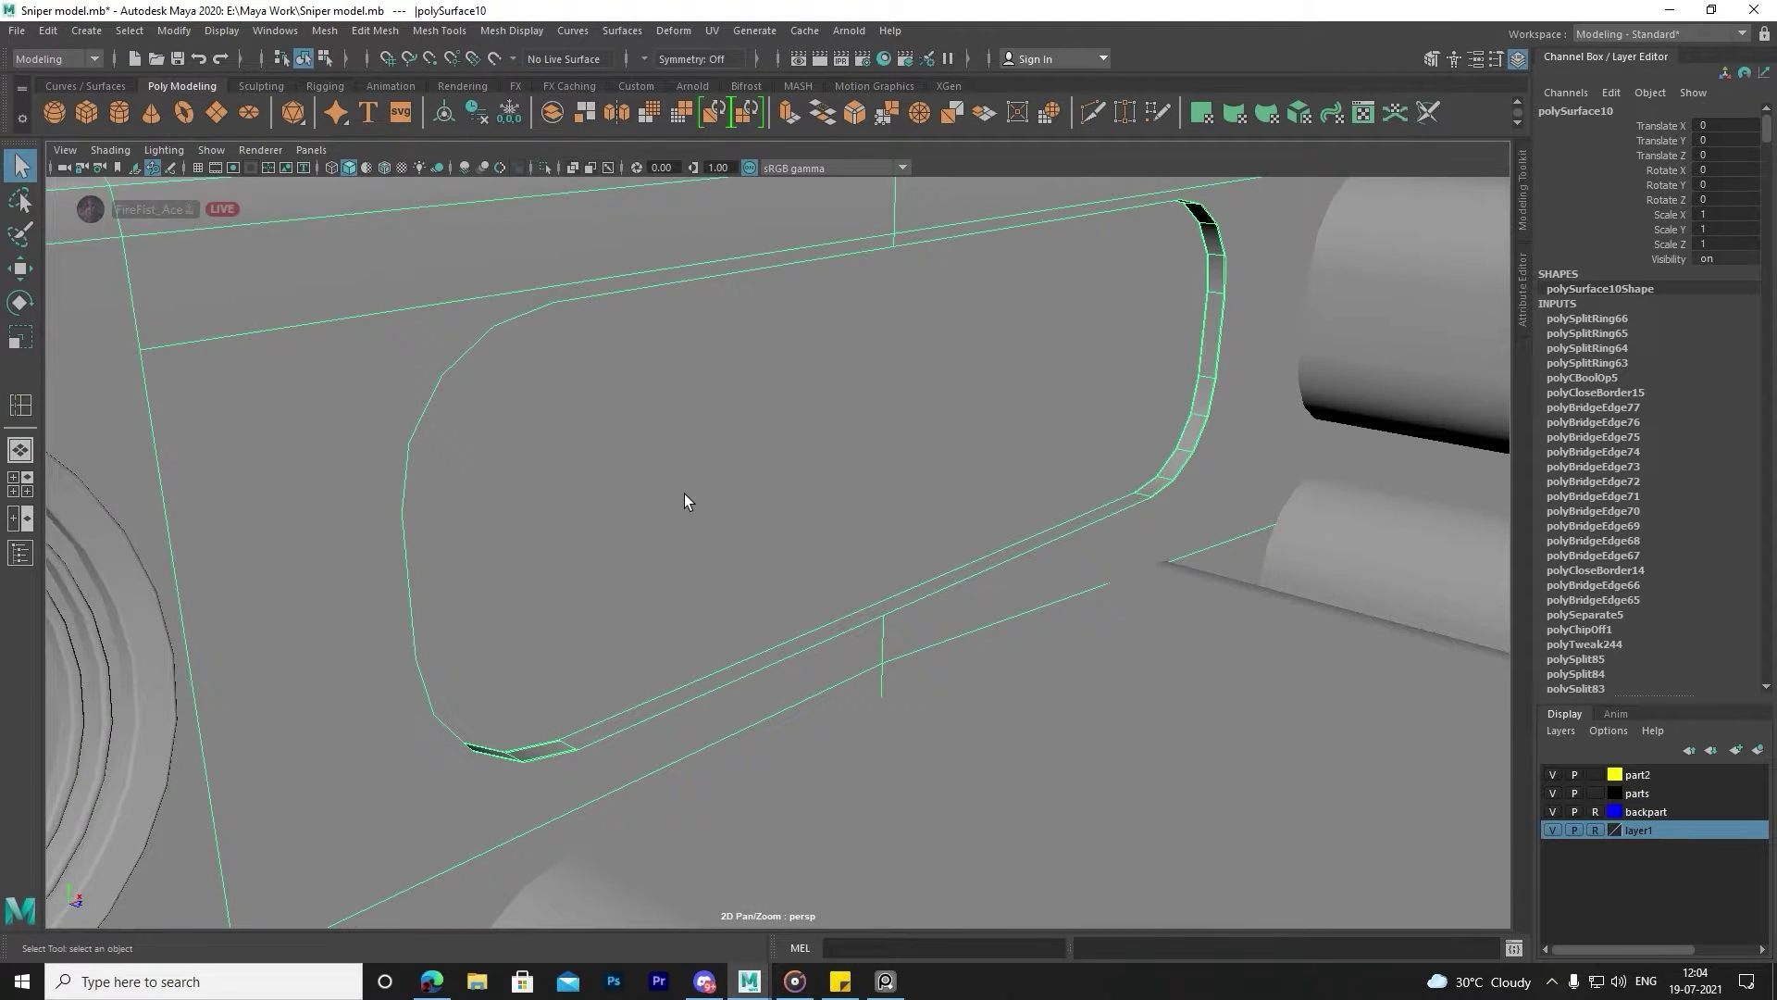
{"action": "key", "text": "3"}
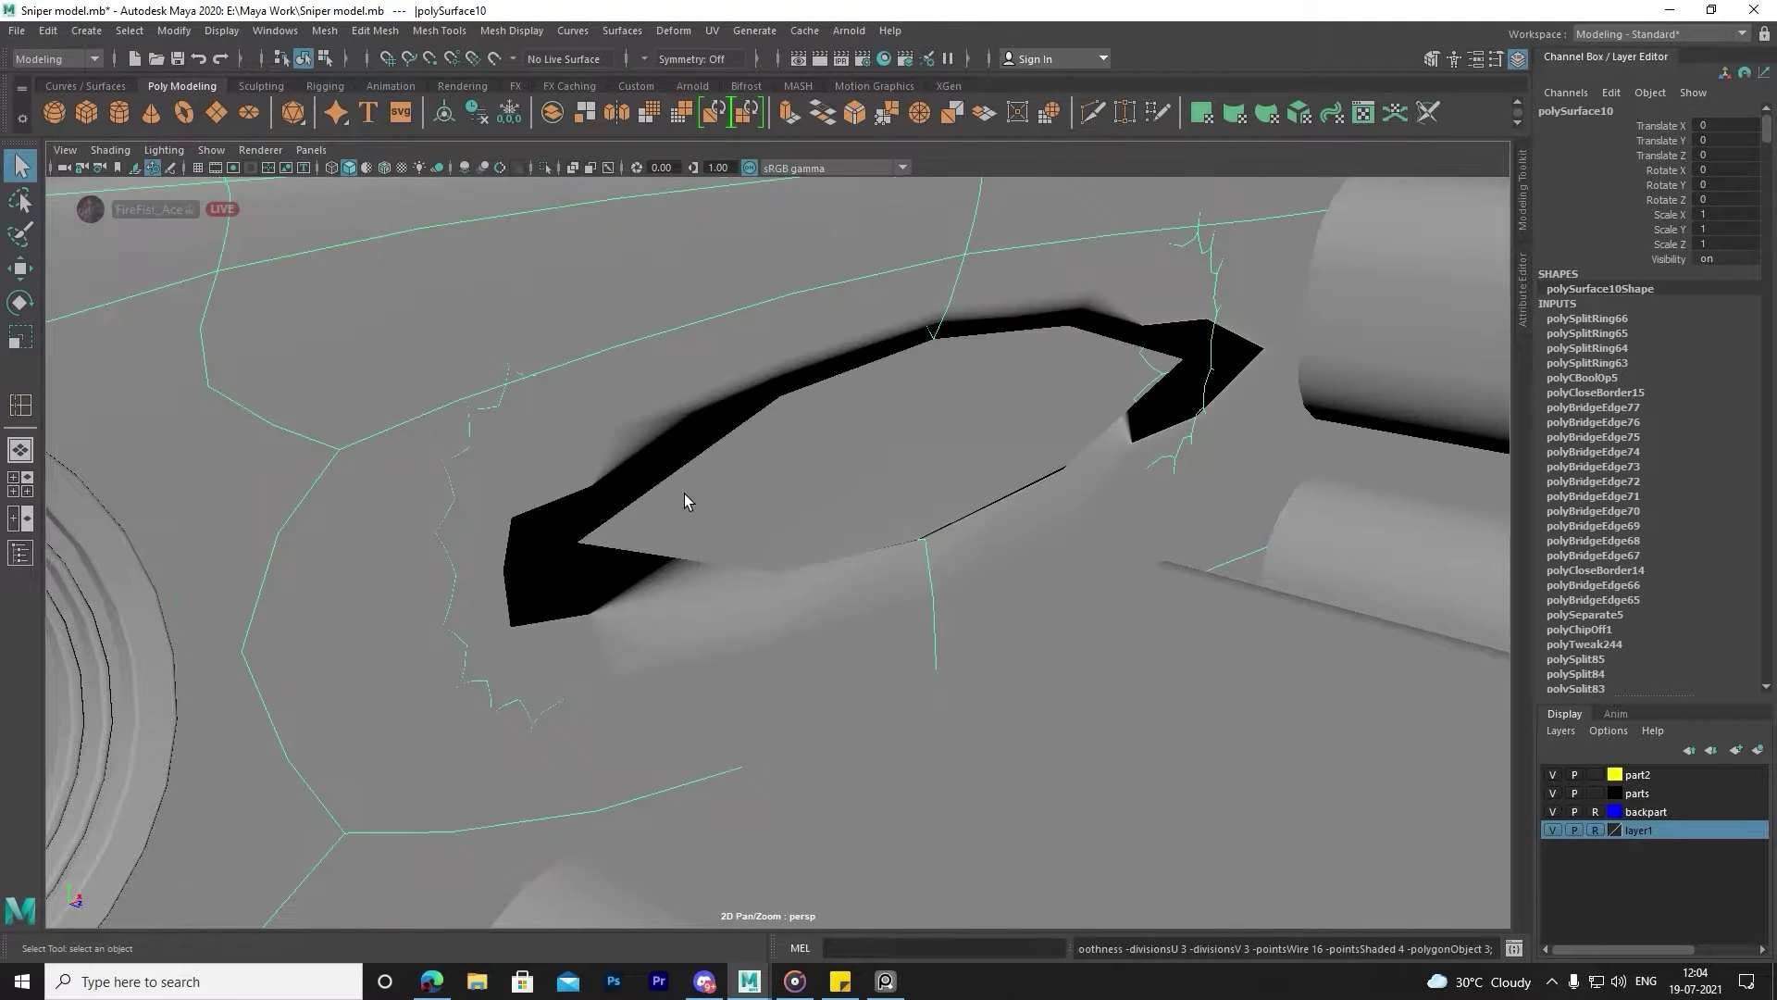
{"action": "key", "text": "1"}
{"action": "scroll", "coordinate": [913, 552], "scroll_direction": "down", "scroll_amount": 5}
{"action": "left_click_drag", "start_coordinate": [853, 488], "coordinate": [721, 546], "text": "alt"}
{"action": "scroll", "coordinate": [813, 508], "scroll_direction": "up", "scroll_amount": 5}
{"action": "scroll", "coordinate": [797, 559], "scroll_direction": "up", "scroll_amount": 4}
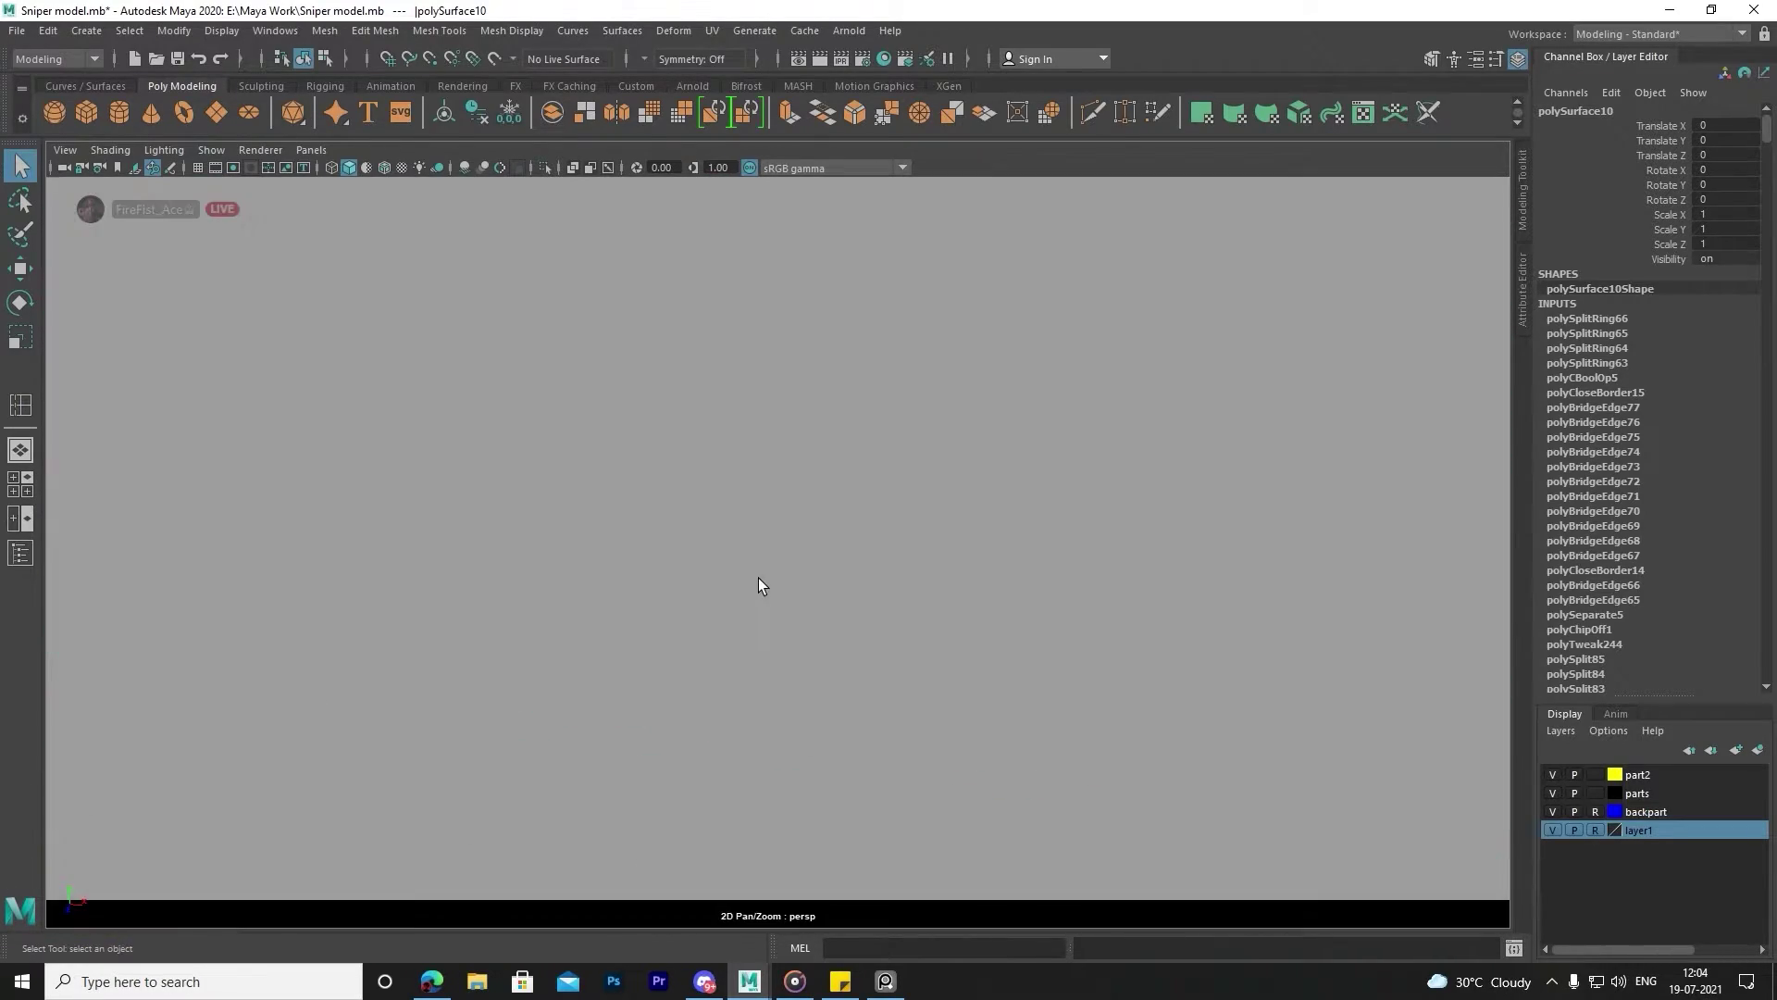
{"action": "scroll", "coordinate": [758, 584], "scroll_direction": "down", "scroll_amount": 3}
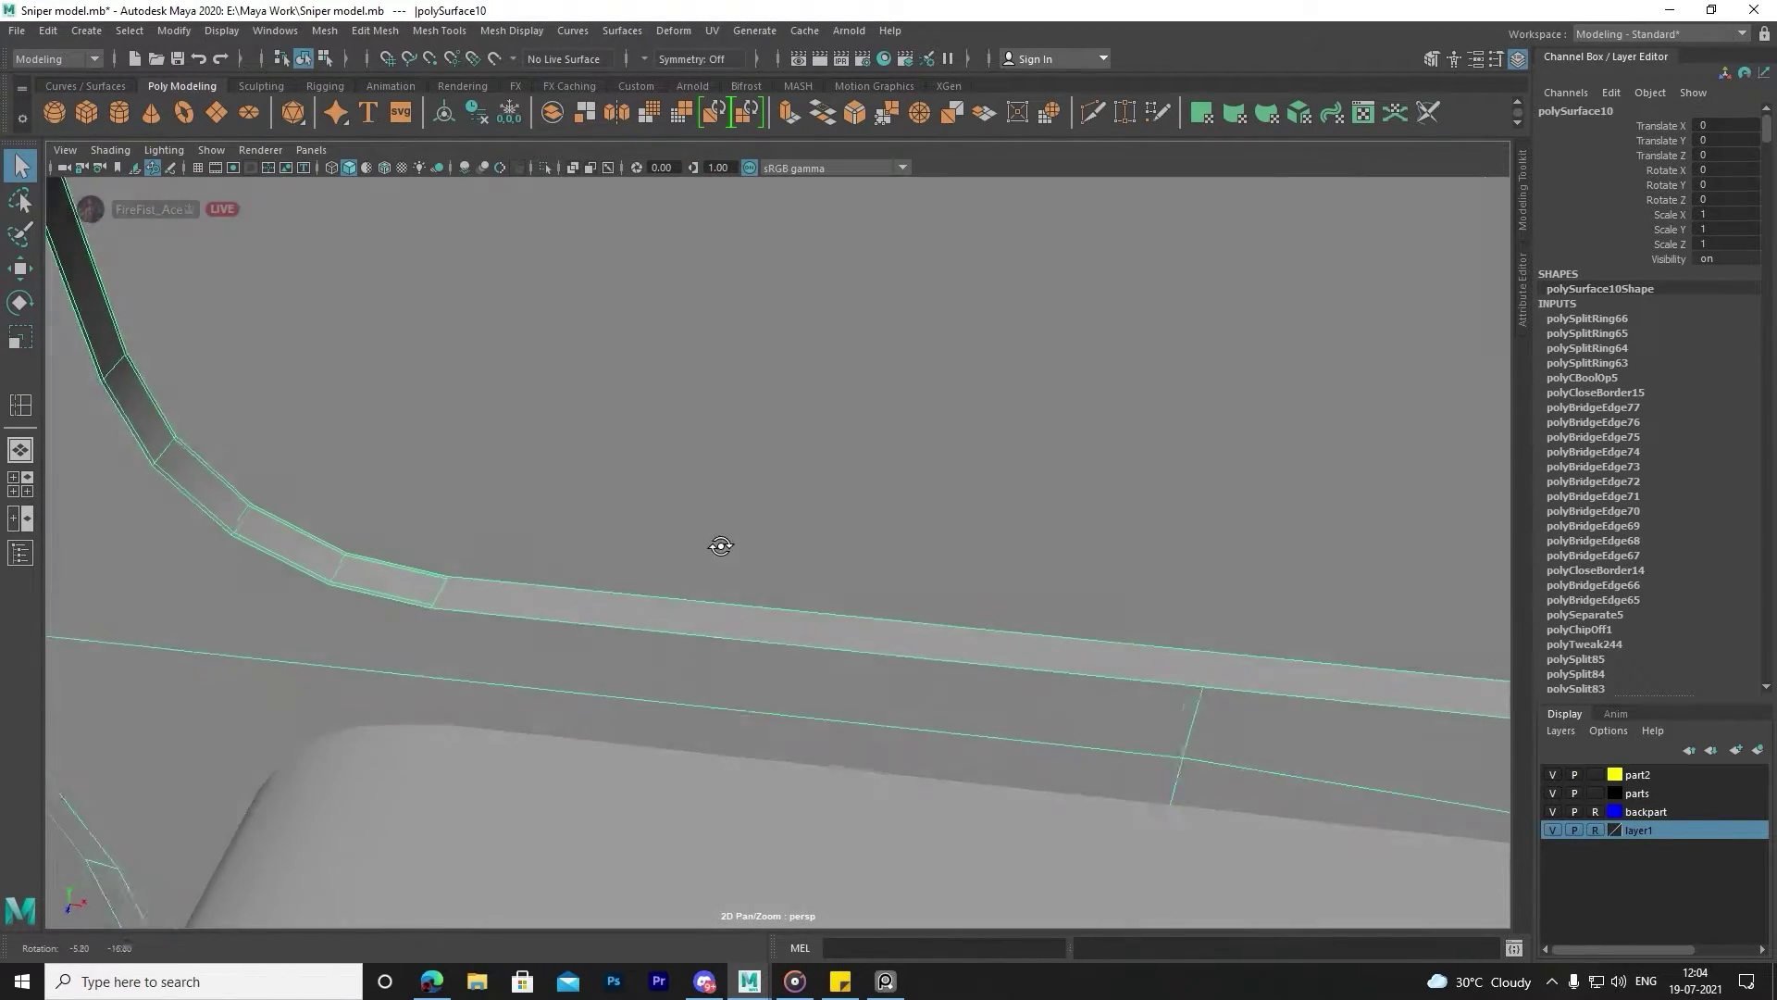
{"action": "scroll", "coordinate": [727, 512], "scroll_direction": "down", "scroll_amount": 3}
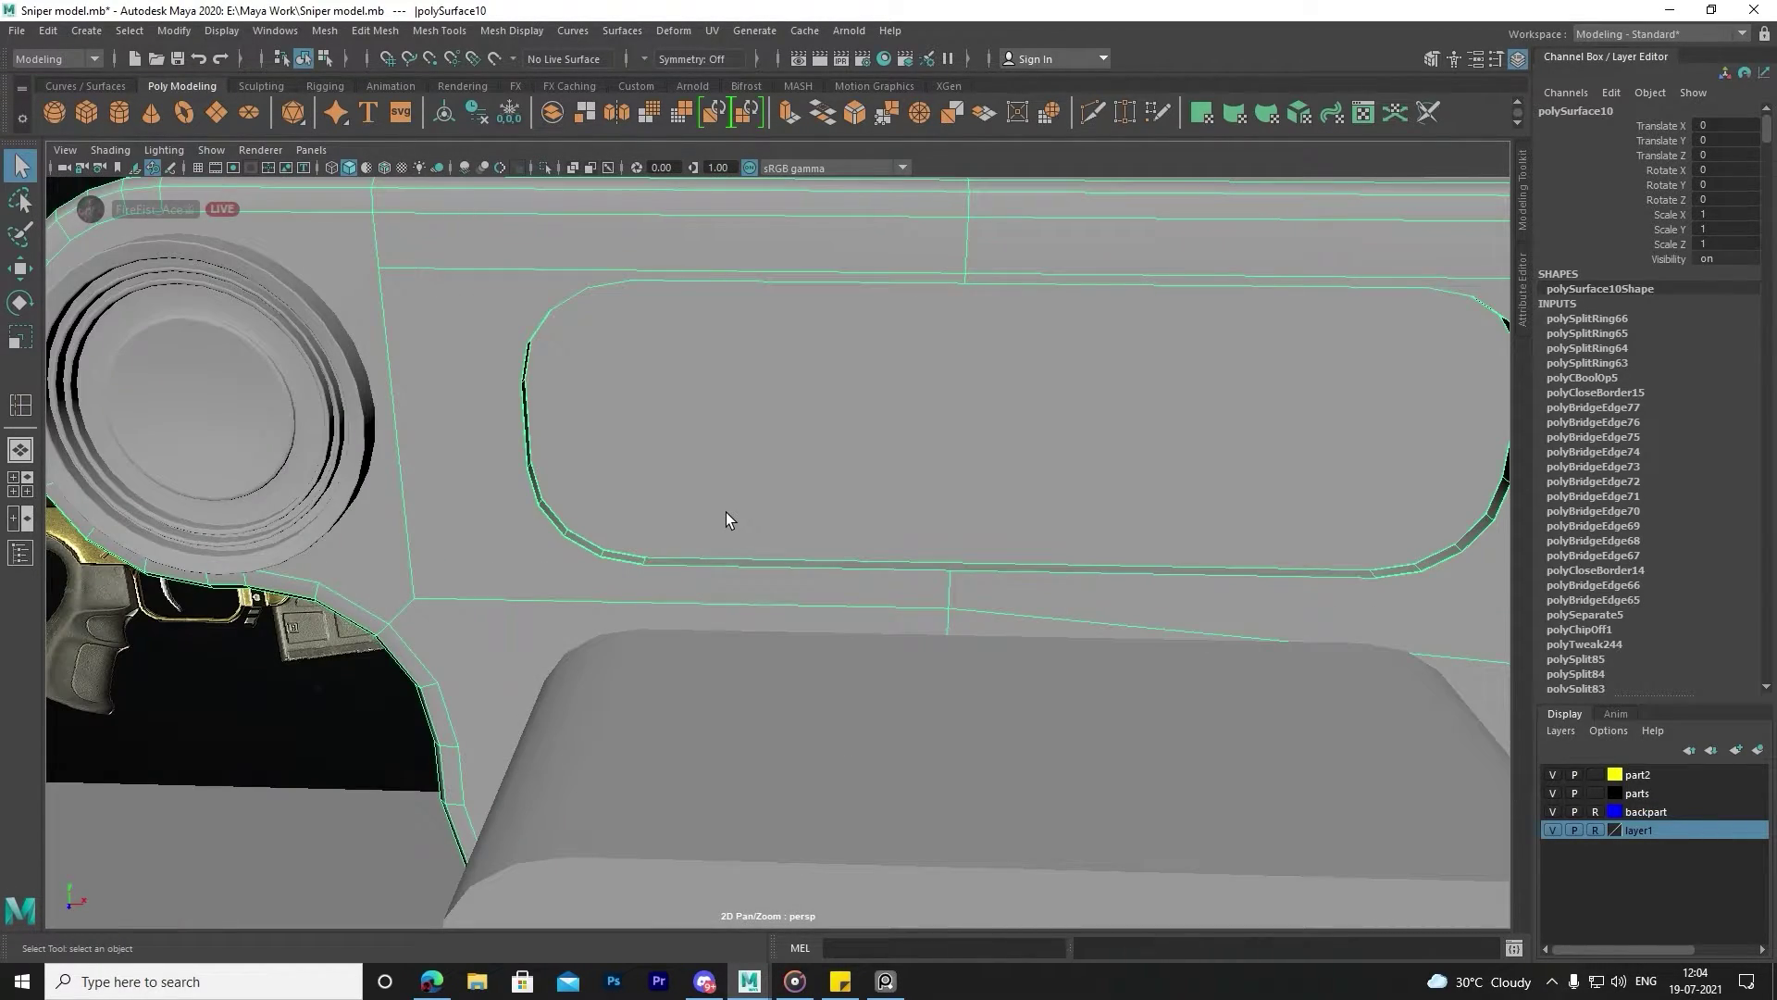
{"action": "scroll", "coordinate": [726, 513], "scroll_direction": "up", "scroll_amount": 2}
{"action": "scroll", "coordinate": [674, 532], "scroll_direction": "up", "scroll_amount": 2}
Select the slot recess's rim edge loops, including the lower edge, the upper rim and a corner edge.
{"action": "key", "text": "F10"}
{"action": "double_click", "coordinate": [675, 539]}
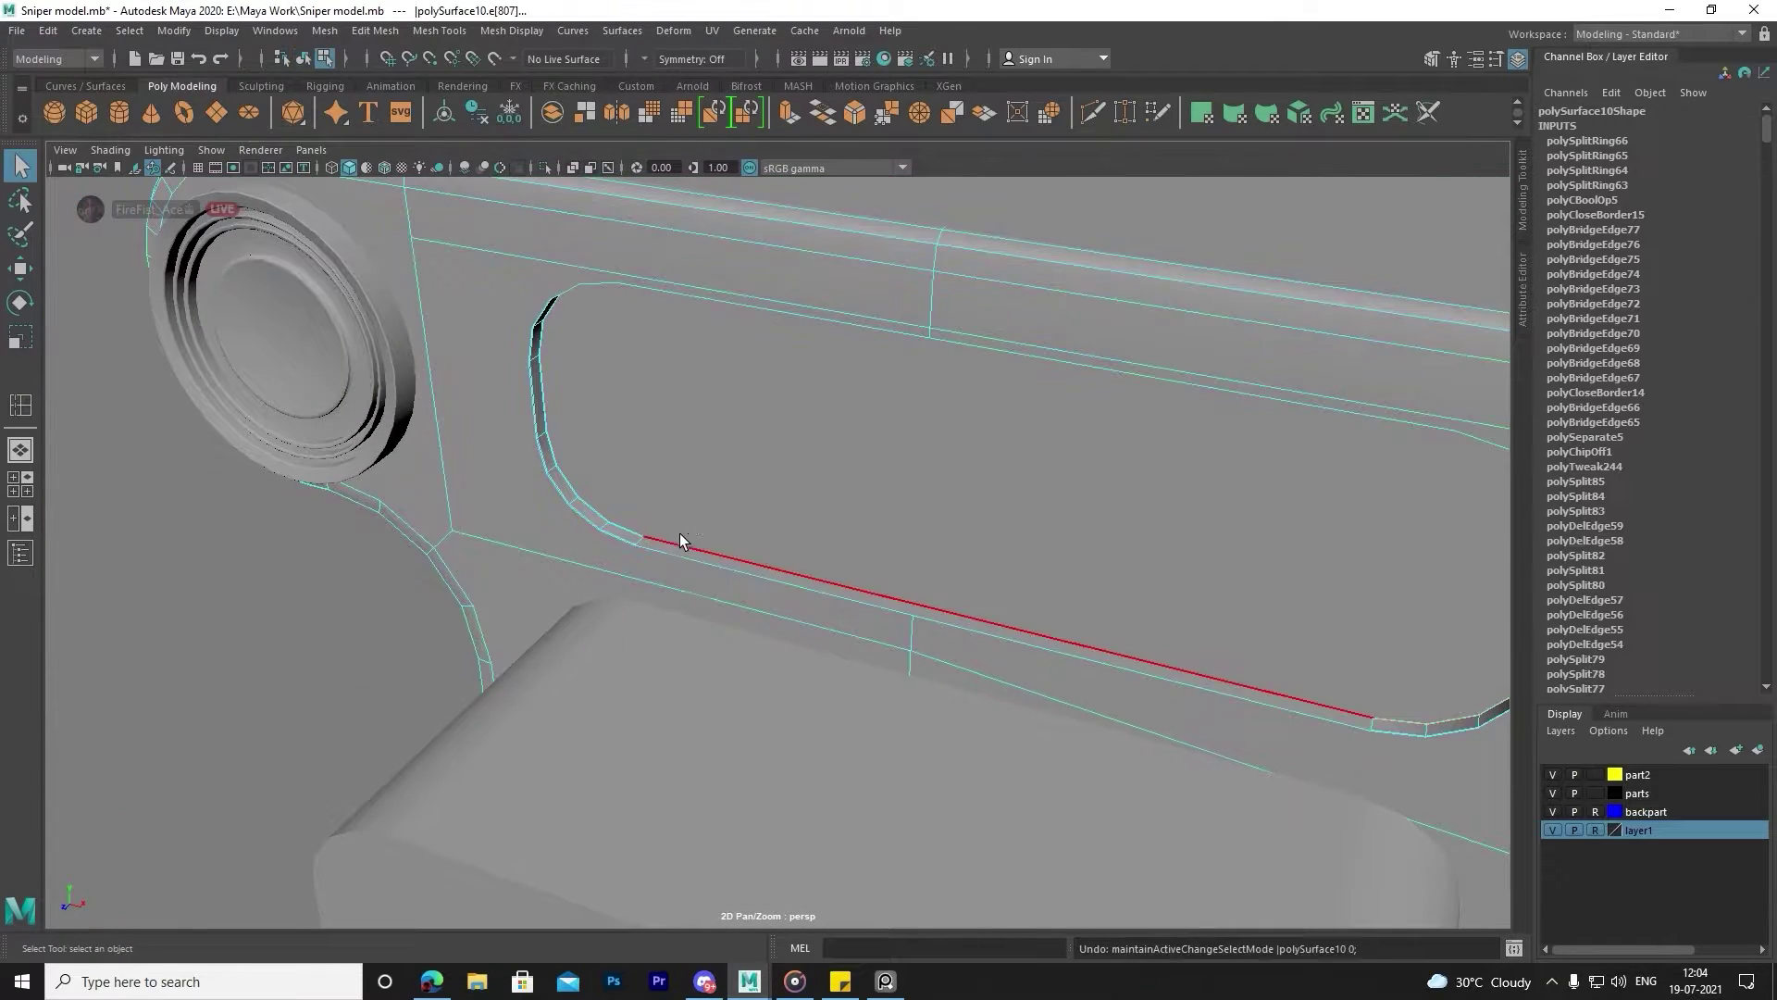
{"action": "scroll", "coordinate": [679, 533], "scroll_direction": "up", "scroll_amount": 3}
{"action": "scroll", "coordinate": [601, 546], "scroll_direction": "up", "scroll_amount": 3}
{"action": "scroll", "coordinate": [655, 591], "scroll_direction": "down", "scroll_amount": 2}
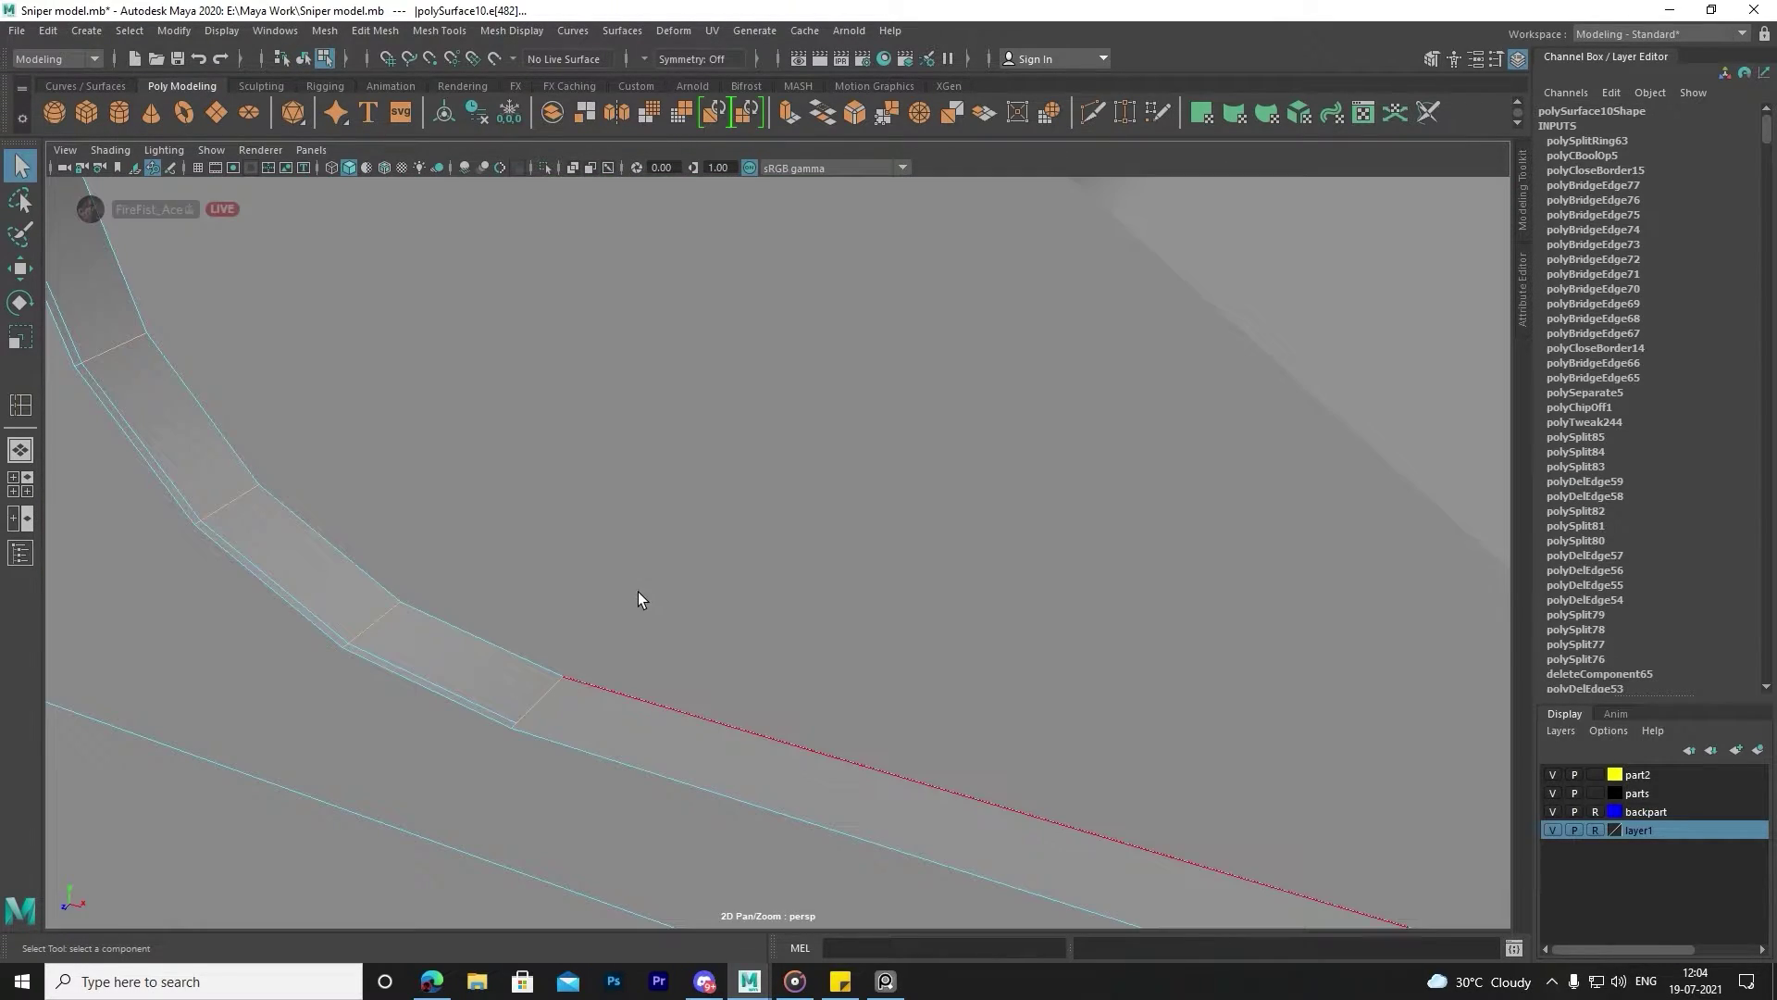
{"action": "scroll", "coordinate": [636, 592], "scroll_direction": "down", "scroll_amount": 3}
{"action": "scroll", "coordinate": [637, 591], "scroll_direction": "down", "scroll_amount": 3}
{"action": "key", "text": "f"}
{"action": "scroll", "coordinate": [646, 639], "scroll_direction": "down", "scroll_amount": 5}
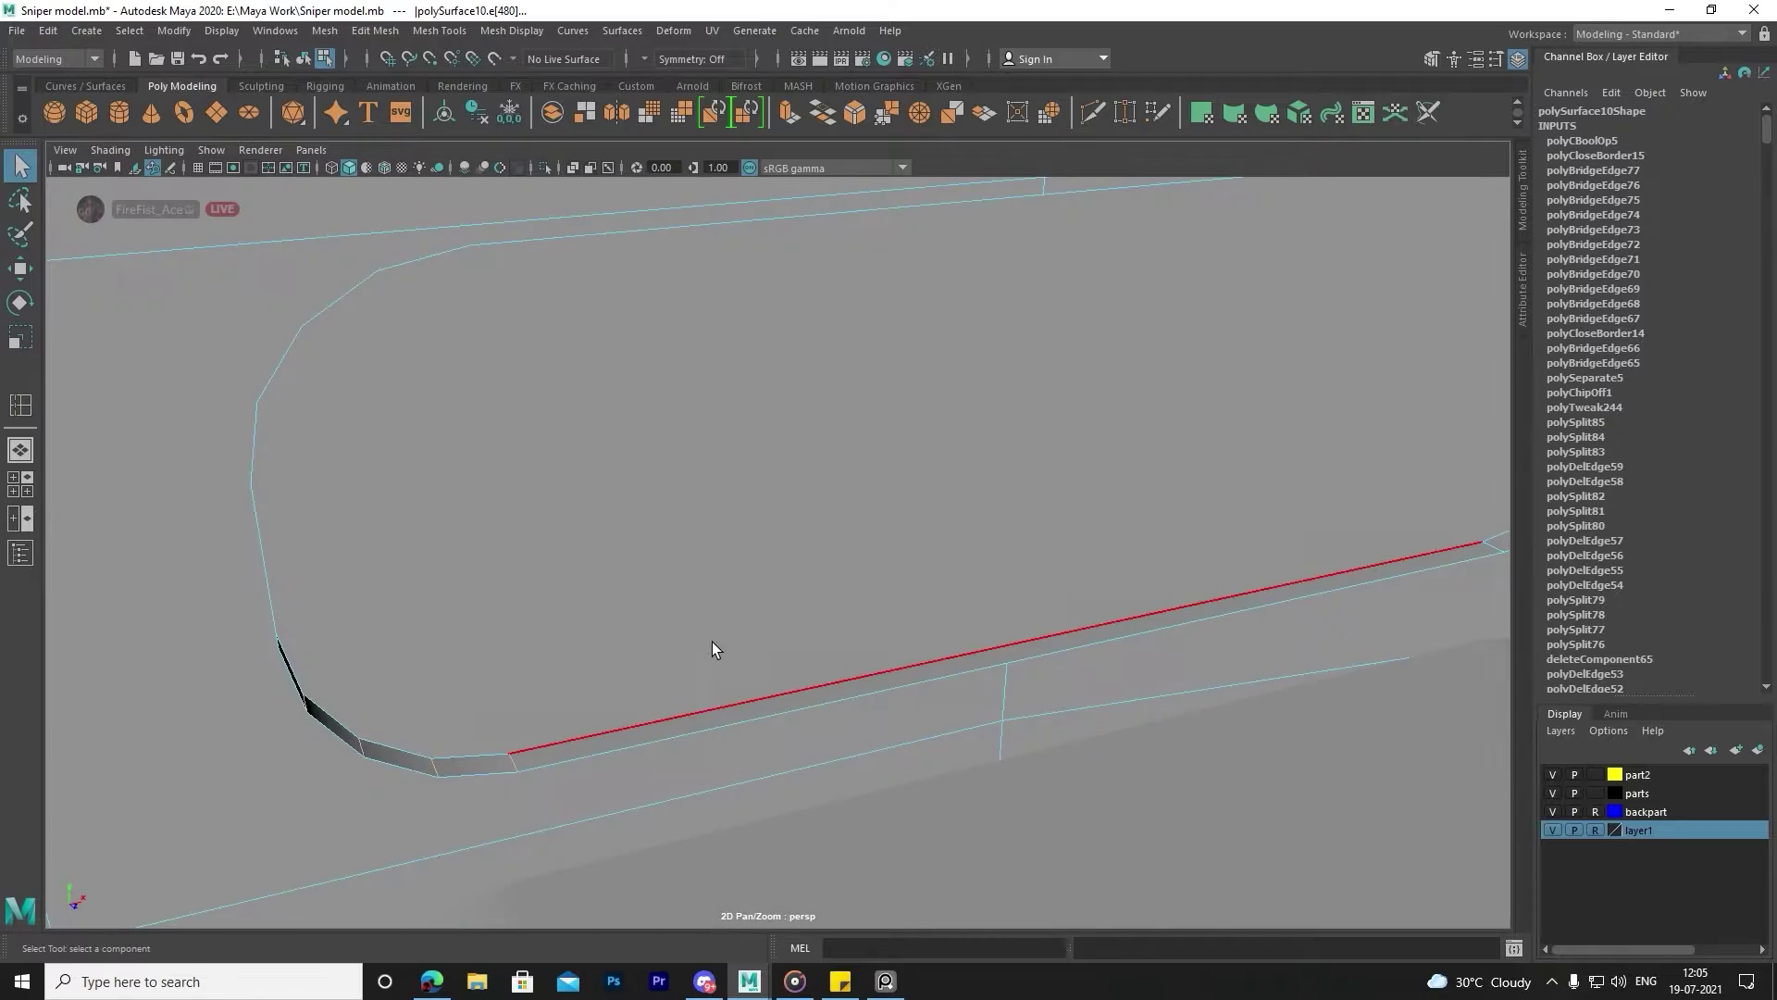
{"action": "scroll", "coordinate": [713, 642], "scroll_direction": "up", "scroll_amount": 1}
{"action": "left_click", "coordinate": [850, 723]}
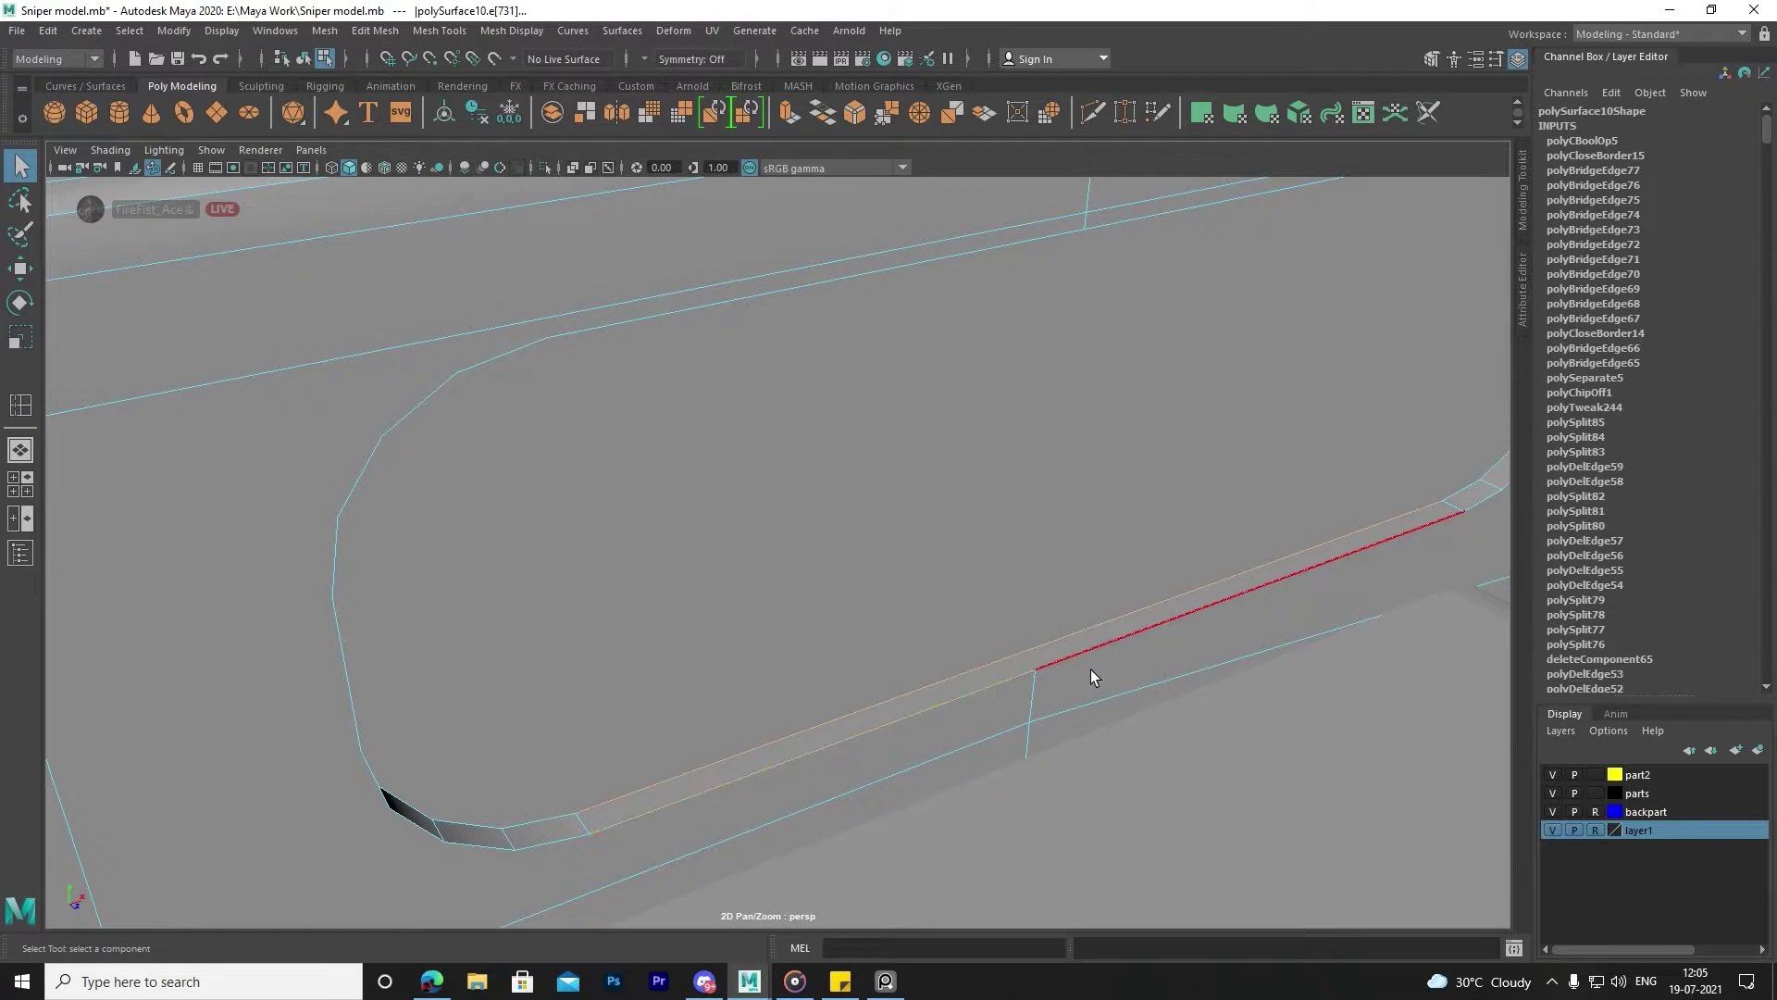
{"action": "double_click", "coordinate": [787, 739]}
{"action": "left_click", "coordinate": [480, 857]}
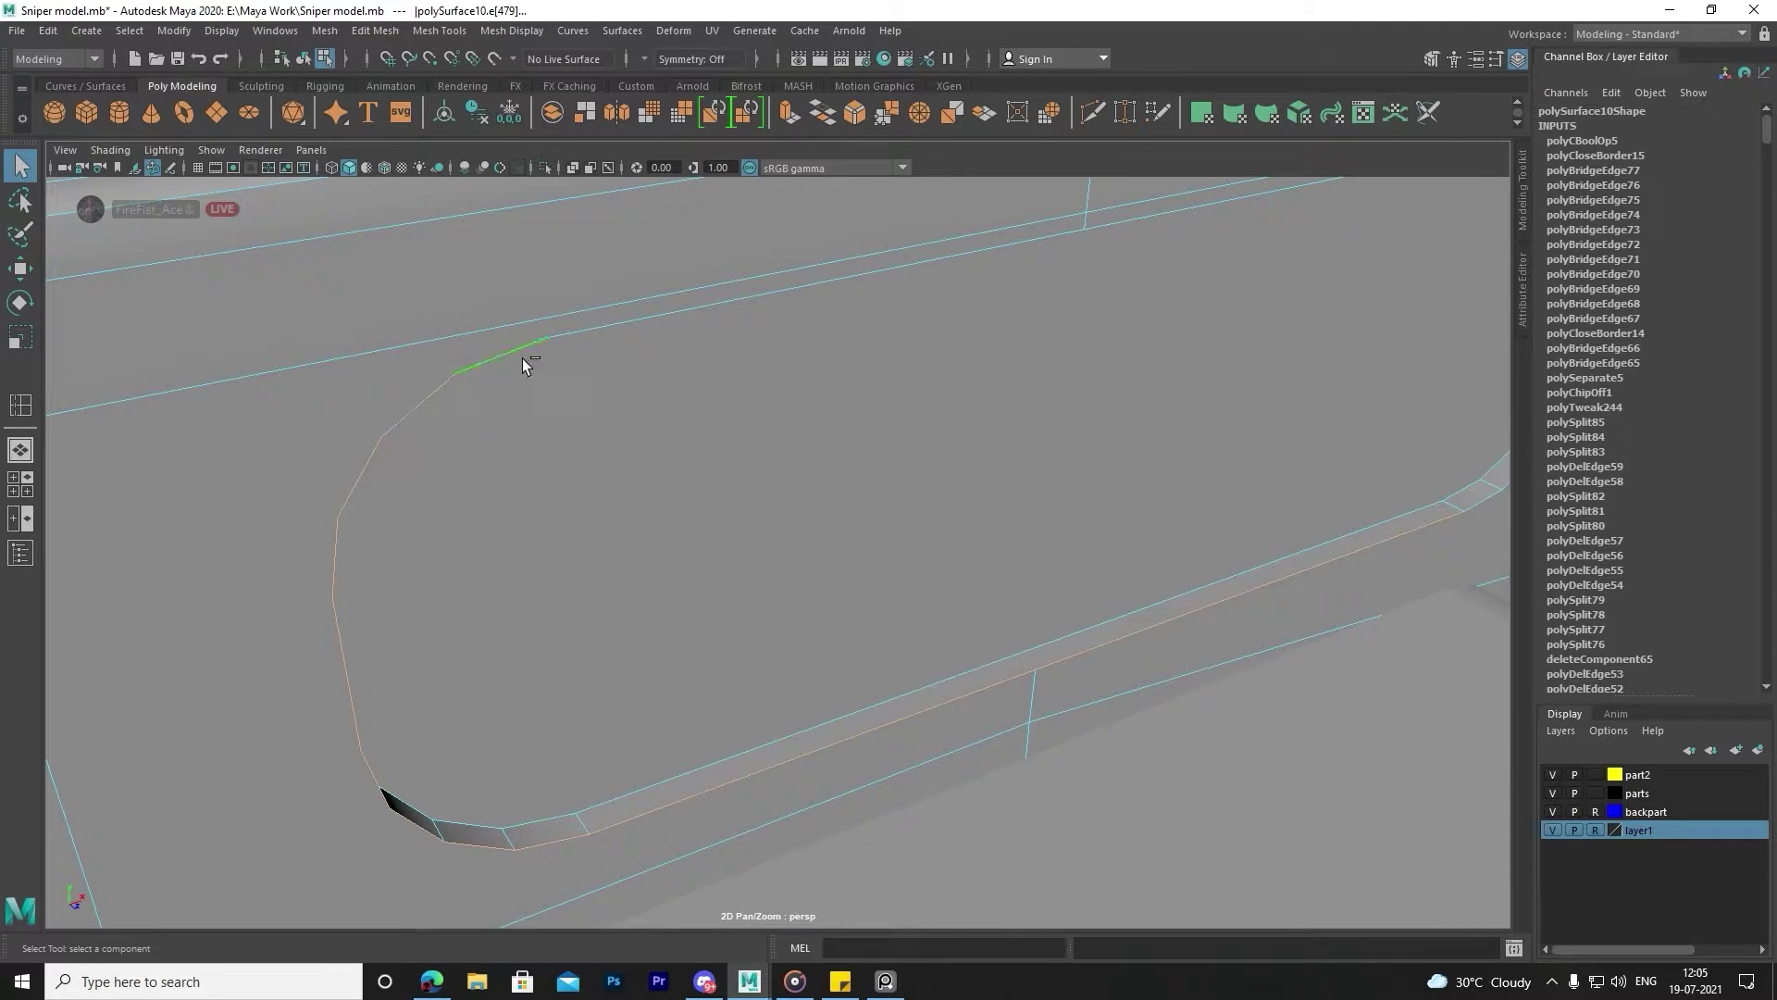
{"action": "scroll", "coordinate": [1403, 520], "scroll_direction": "down", "scroll_amount": 5}
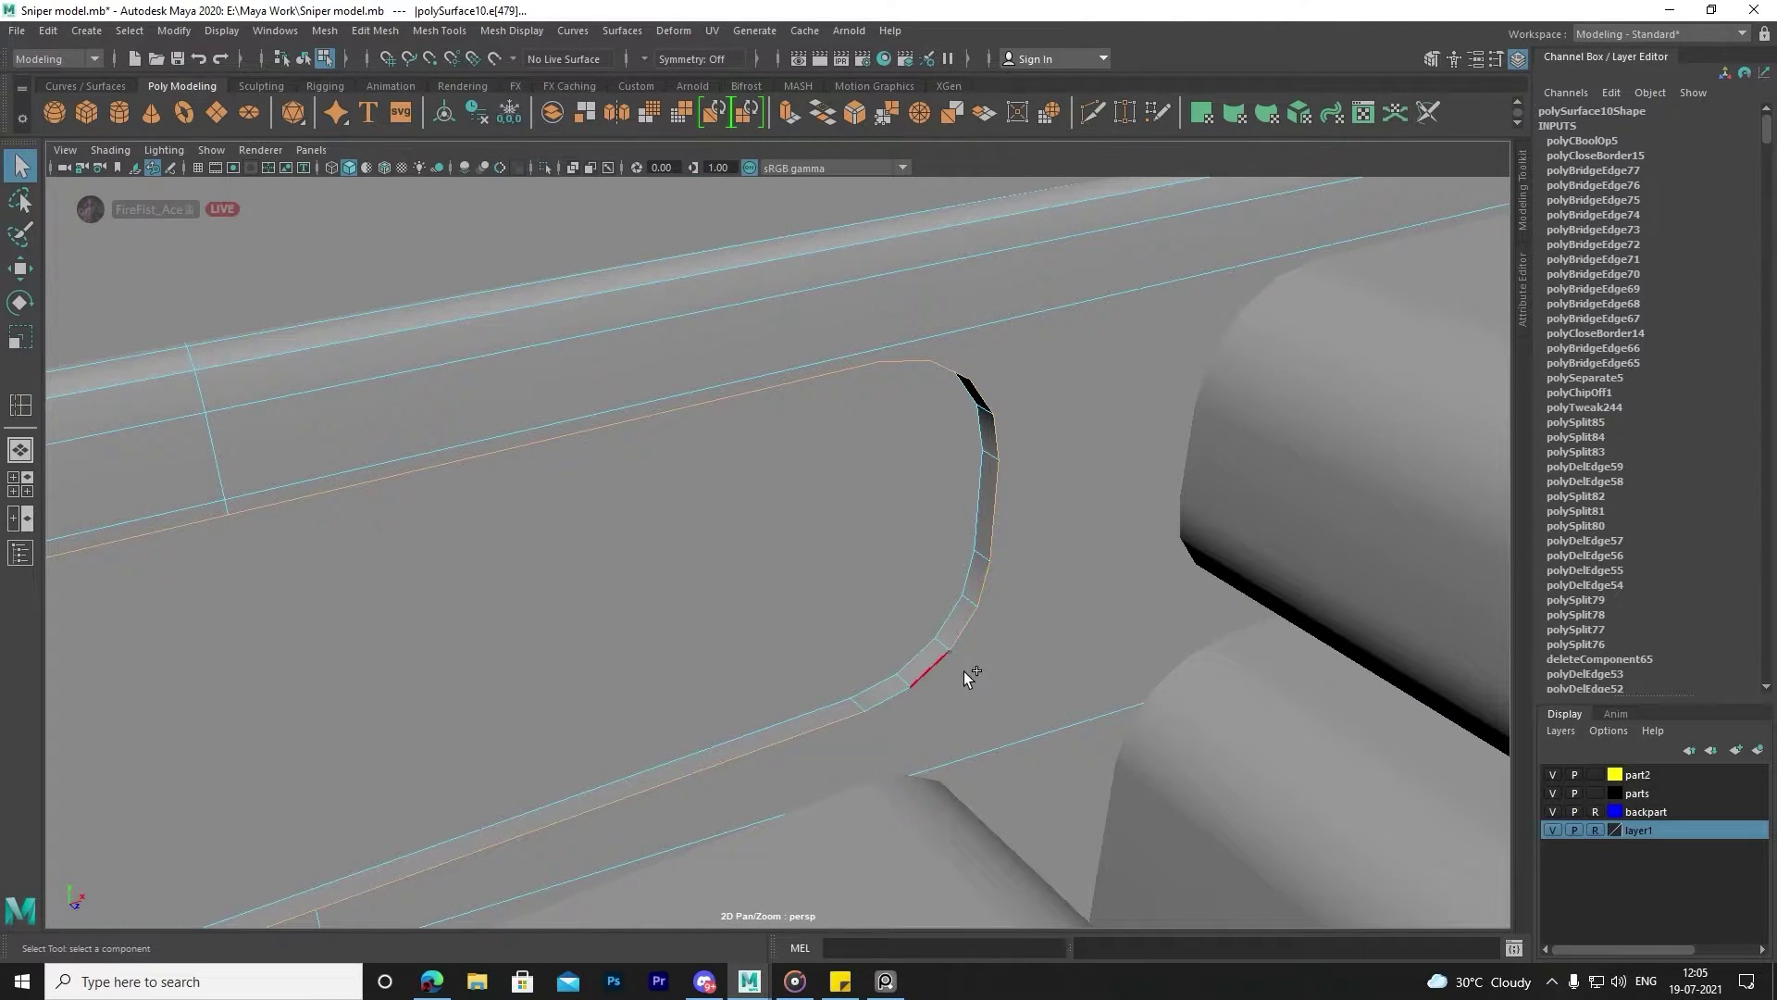
Bevel the selected rim edges with fraction 0.8 and 3 segments.
{"action": "left_click", "coordinate": [375, 29]}
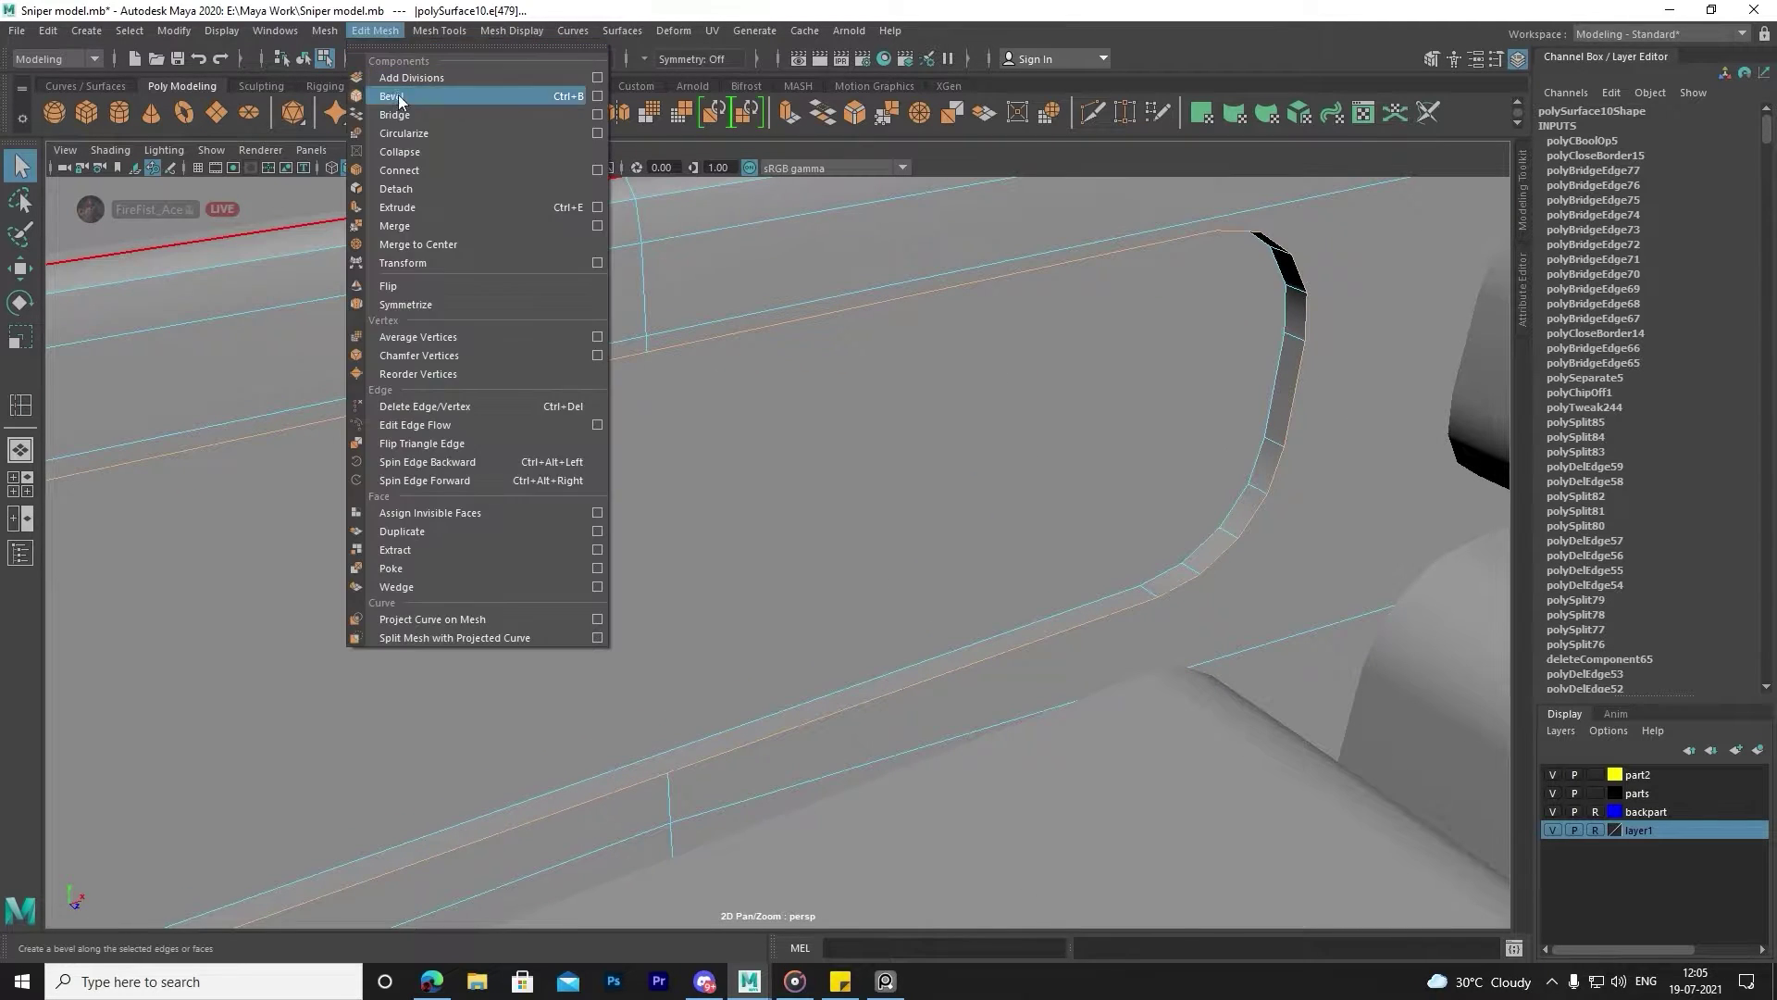
{"action": "left_click", "coordinate": [409, 119]}
{"action": "left_click", "coordinate": [375, 29]}
{"action": "left_click", "coordinate": [400, 98]}
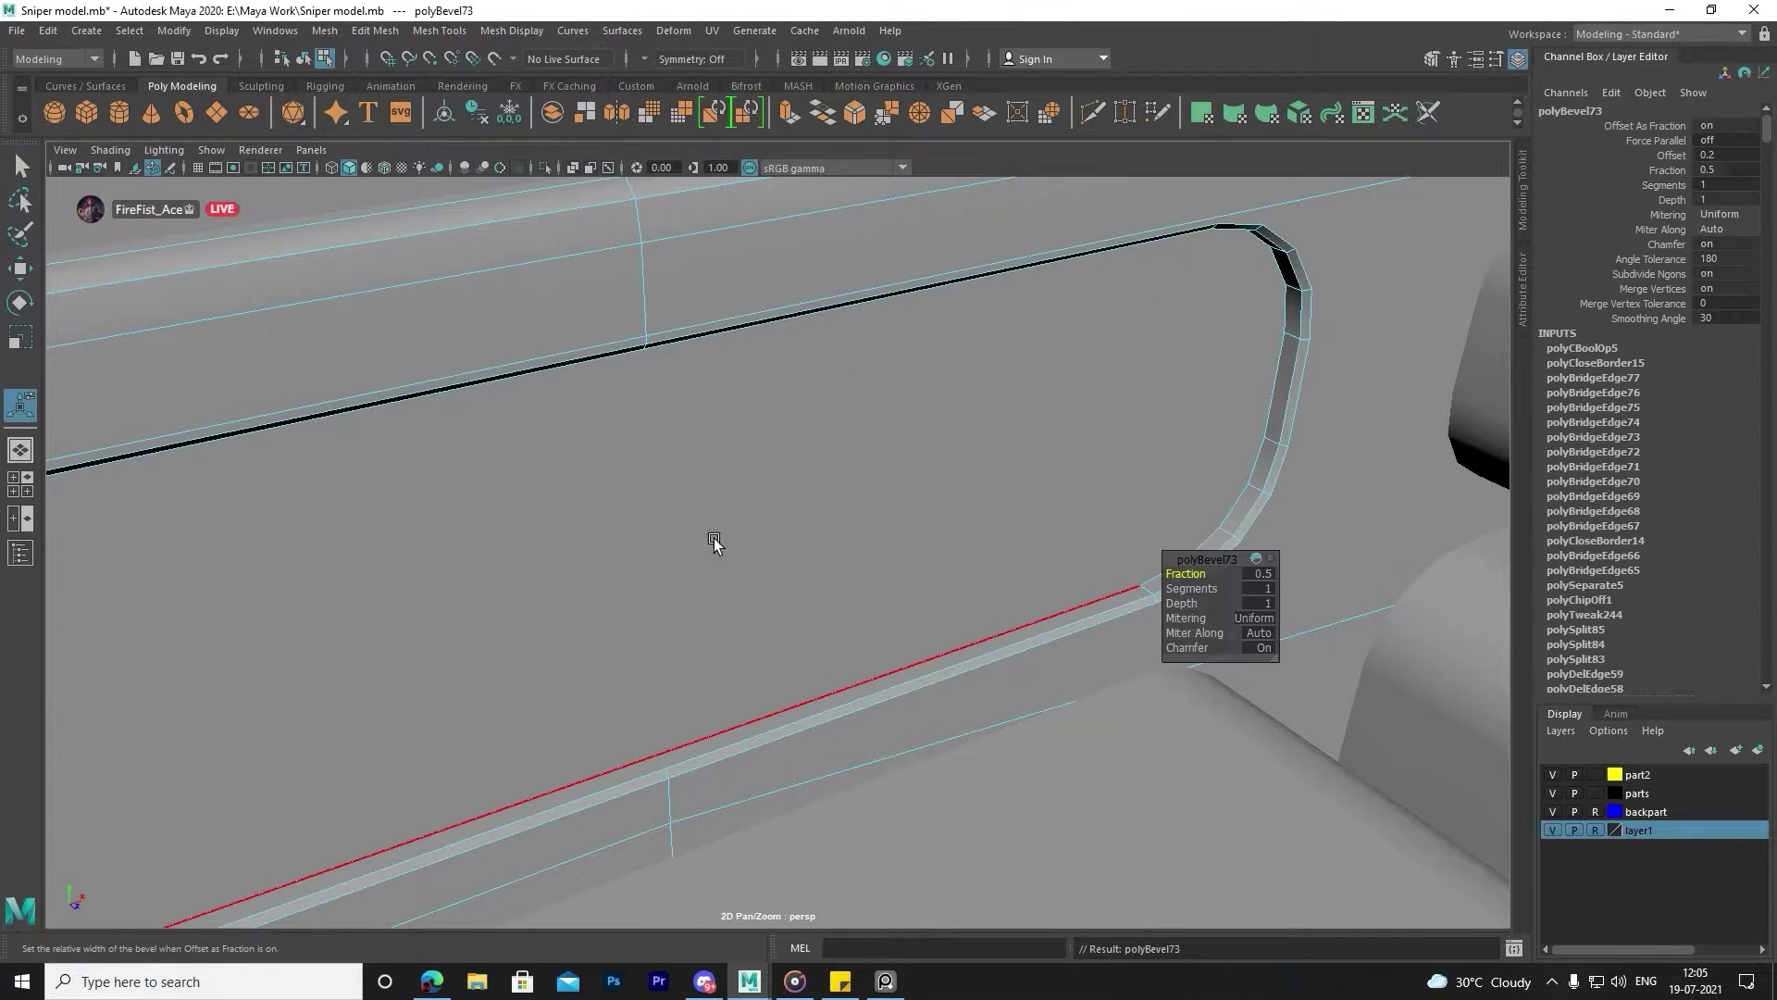
{"action": "left_click_drag", "start_coordinate": [713, 543], "coordinate": [872, 449], "text": "alt"}
{"action": "scroll", "coordinate": [892, 546], "scroll_direction": "up", "scroll_amount": 5}
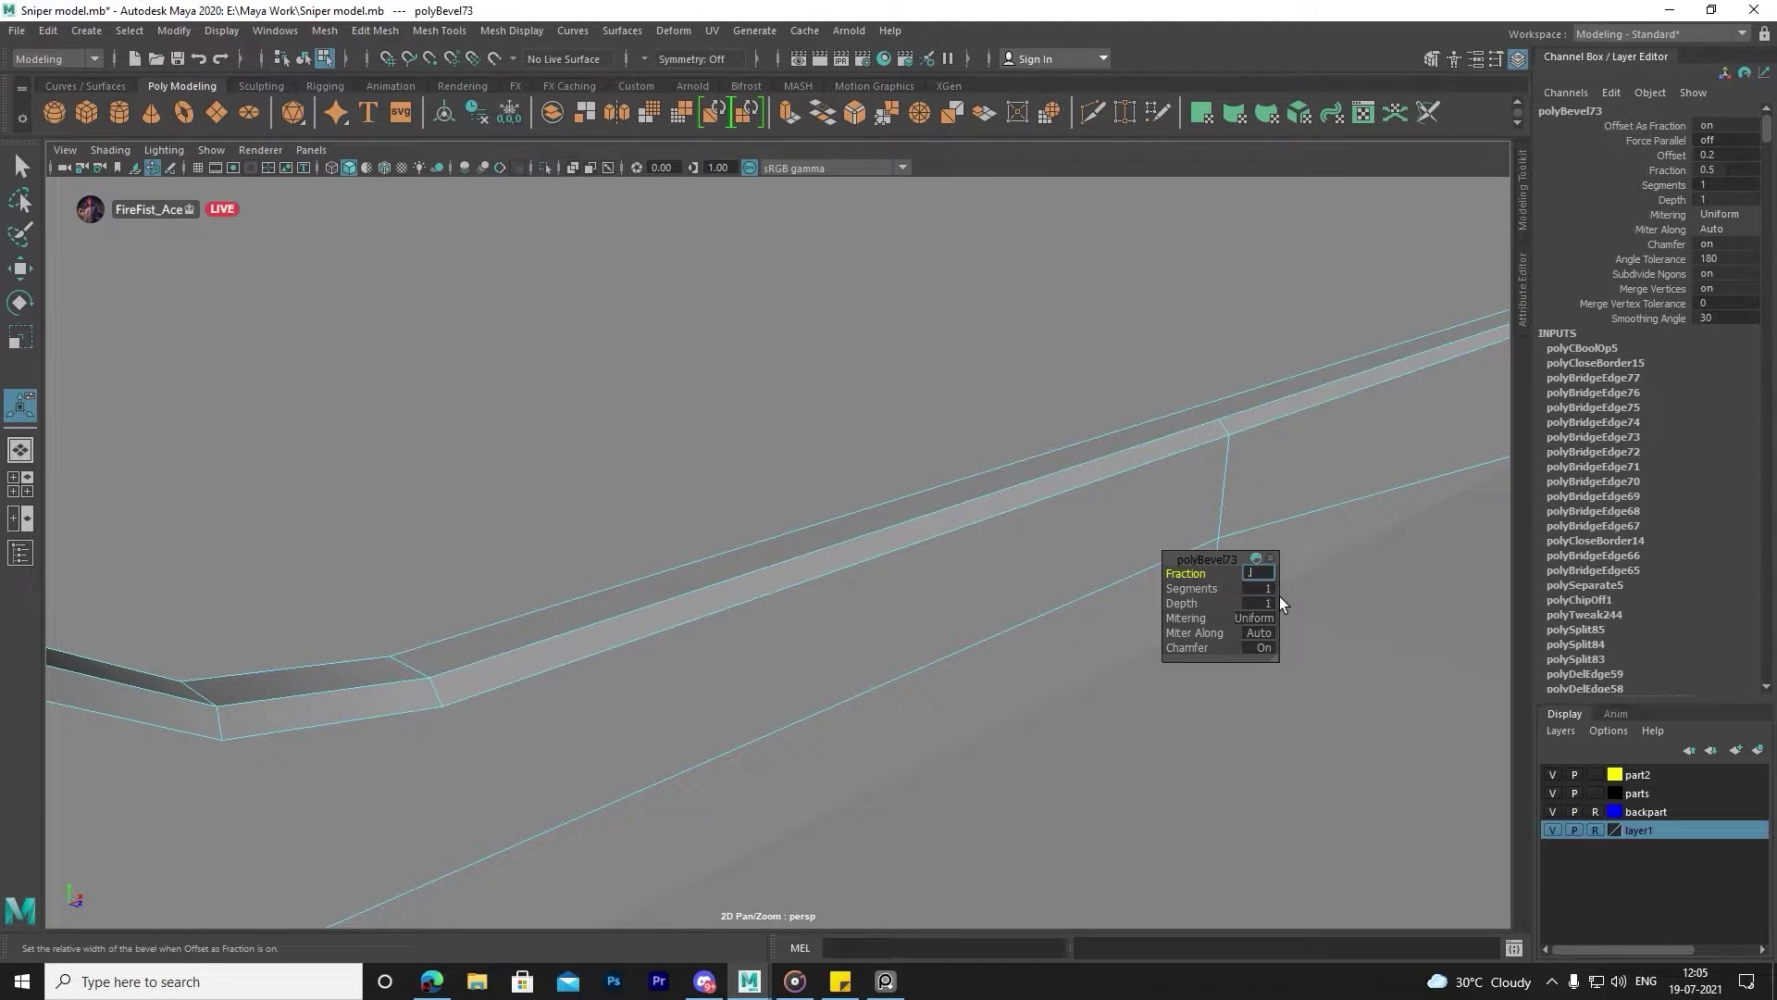
{"action": "type", "text": "8"}
{"action": "key", "text": "Return"}
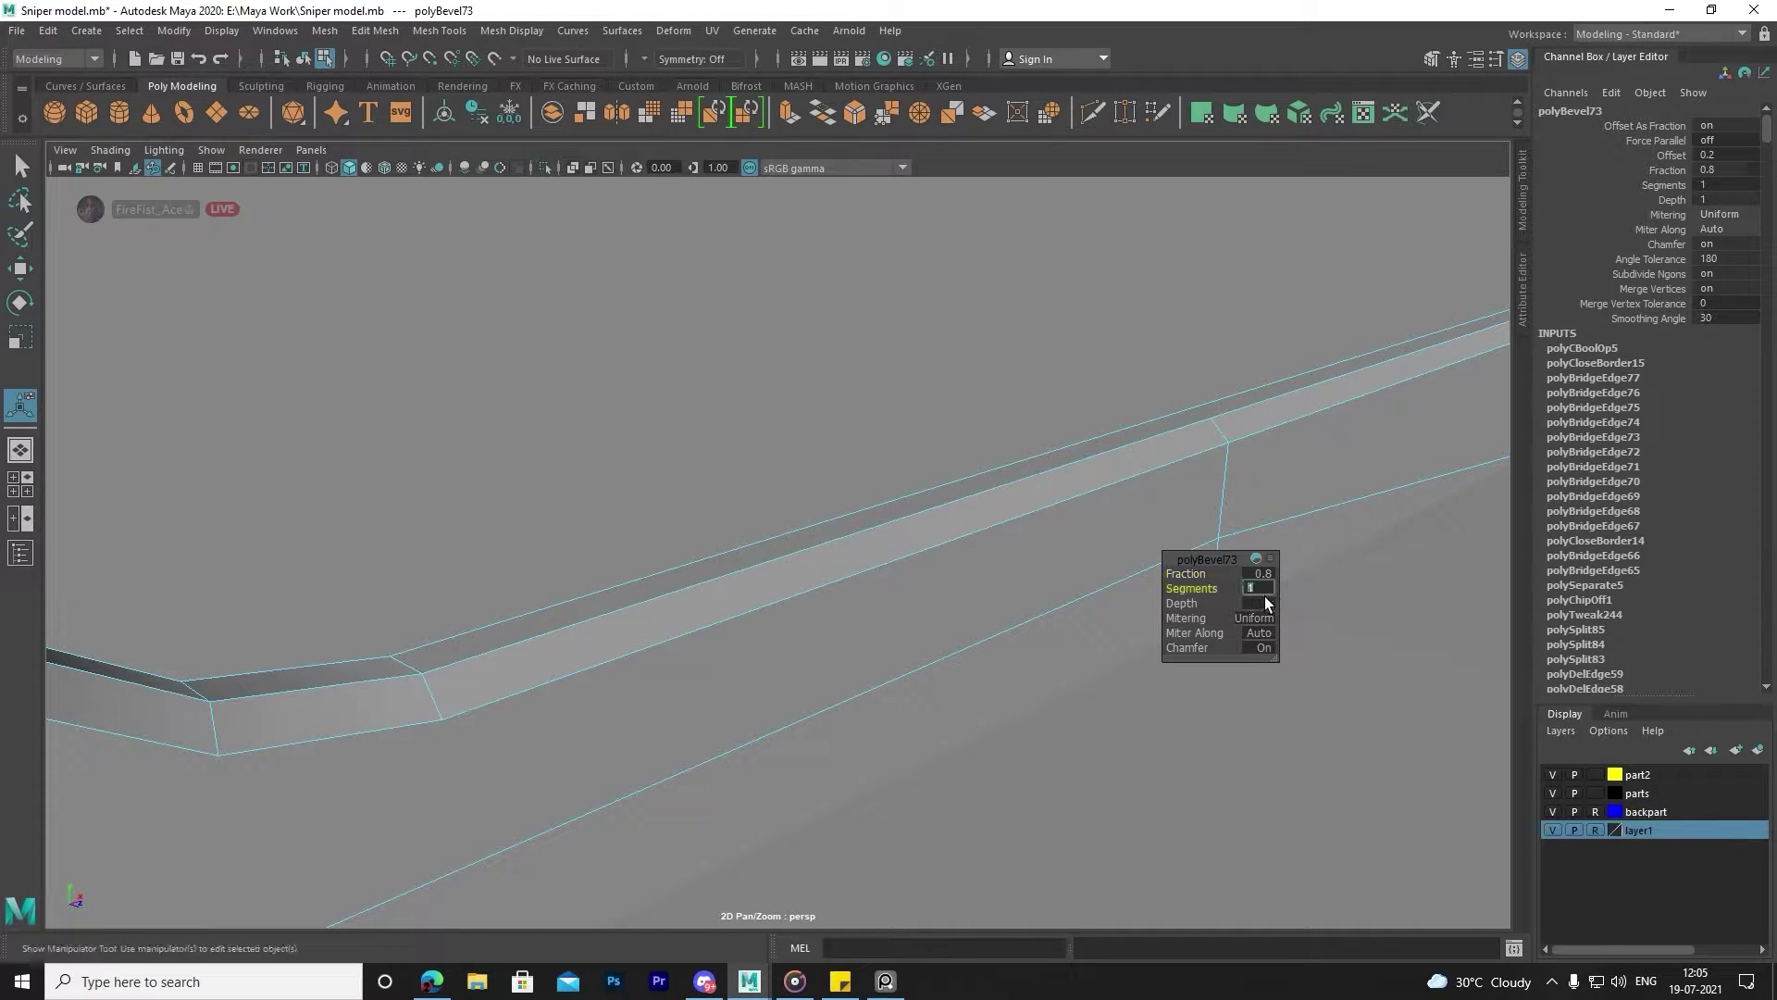
{"action": "type", "text": "3"}
{"action": "key", "text": "Return"}
{"action": "mouse_move", "coordinate": [1264, 596]}
{"action": "left_mouse_down", "text": "alt"}
{"action": "mouse_move", "coordinate": [923, 568]}
{"action": "mouse_move", "coordinate": [818, 487]}
{"action": "left_mouse_up", "text": "alt"}
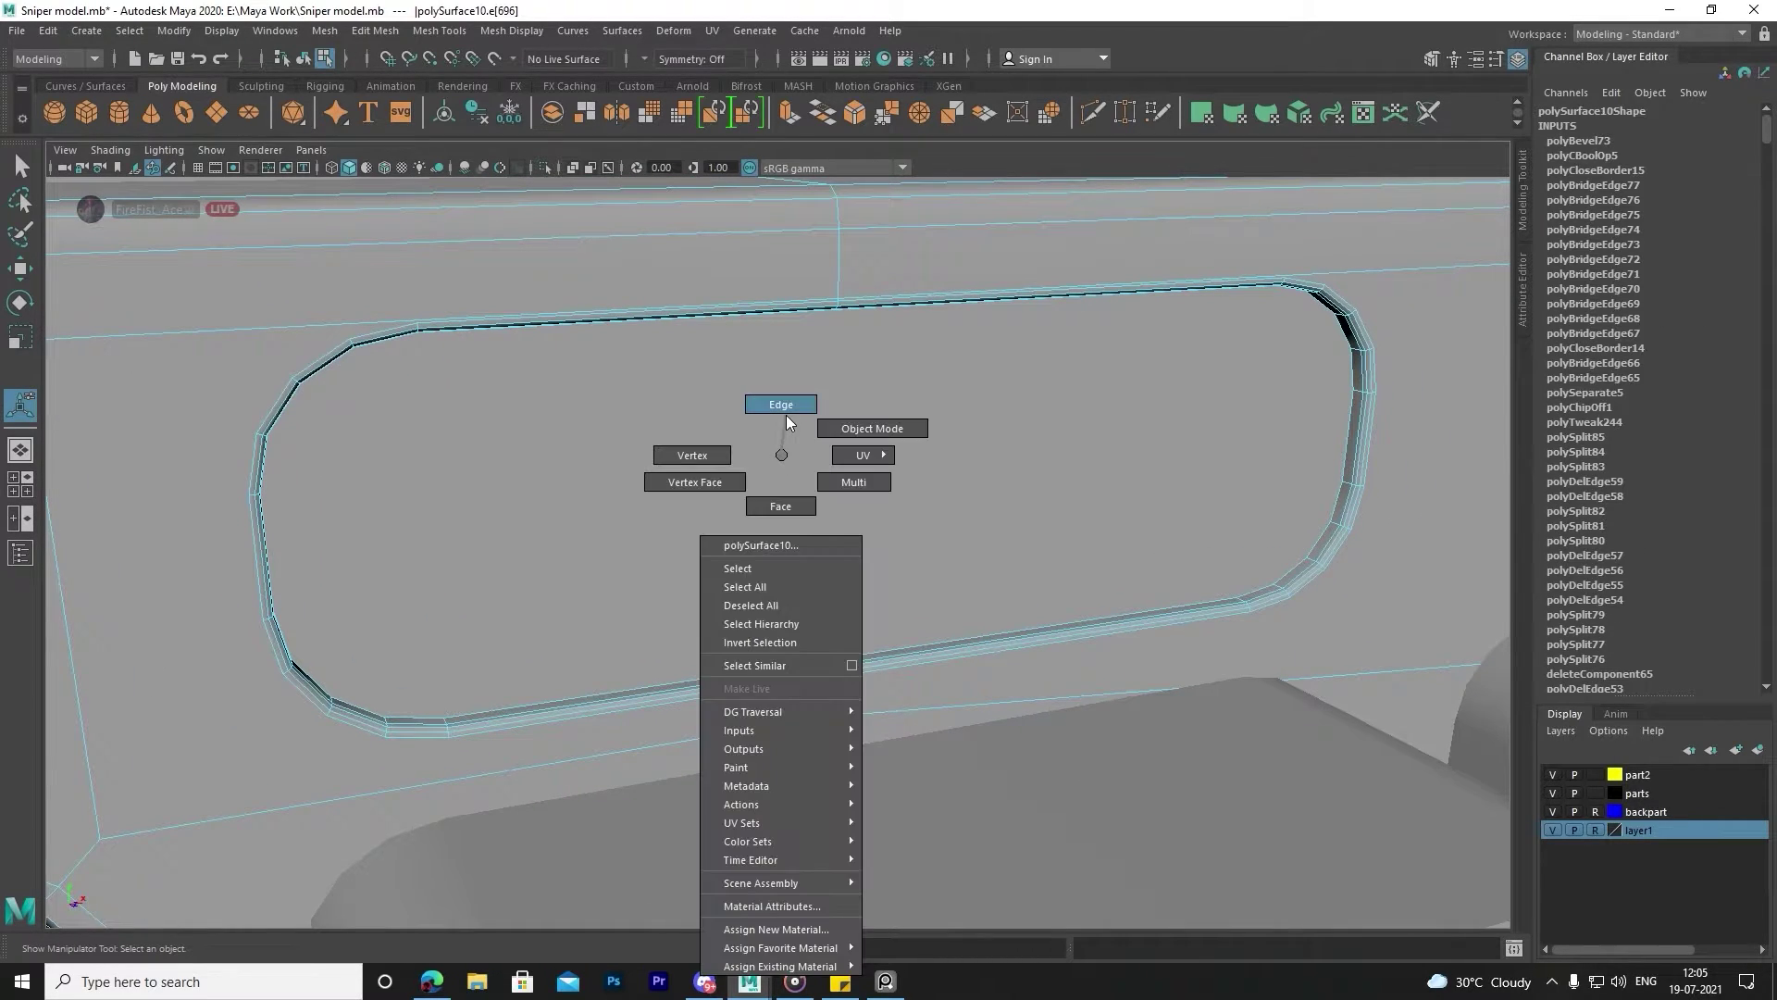
Extrude the slot's inner face, scale it inward and merge it to a single centre point.
{"action": "mouse_move", "coordinate": [781, 453]}
{"action": "right_mouse_down"}
{"action": "mouse_move", "coordinate": [847, 419]}
{"action": "mouse_move", "coordinate": [748, 517]}
{"action": "right_mouse_up"}
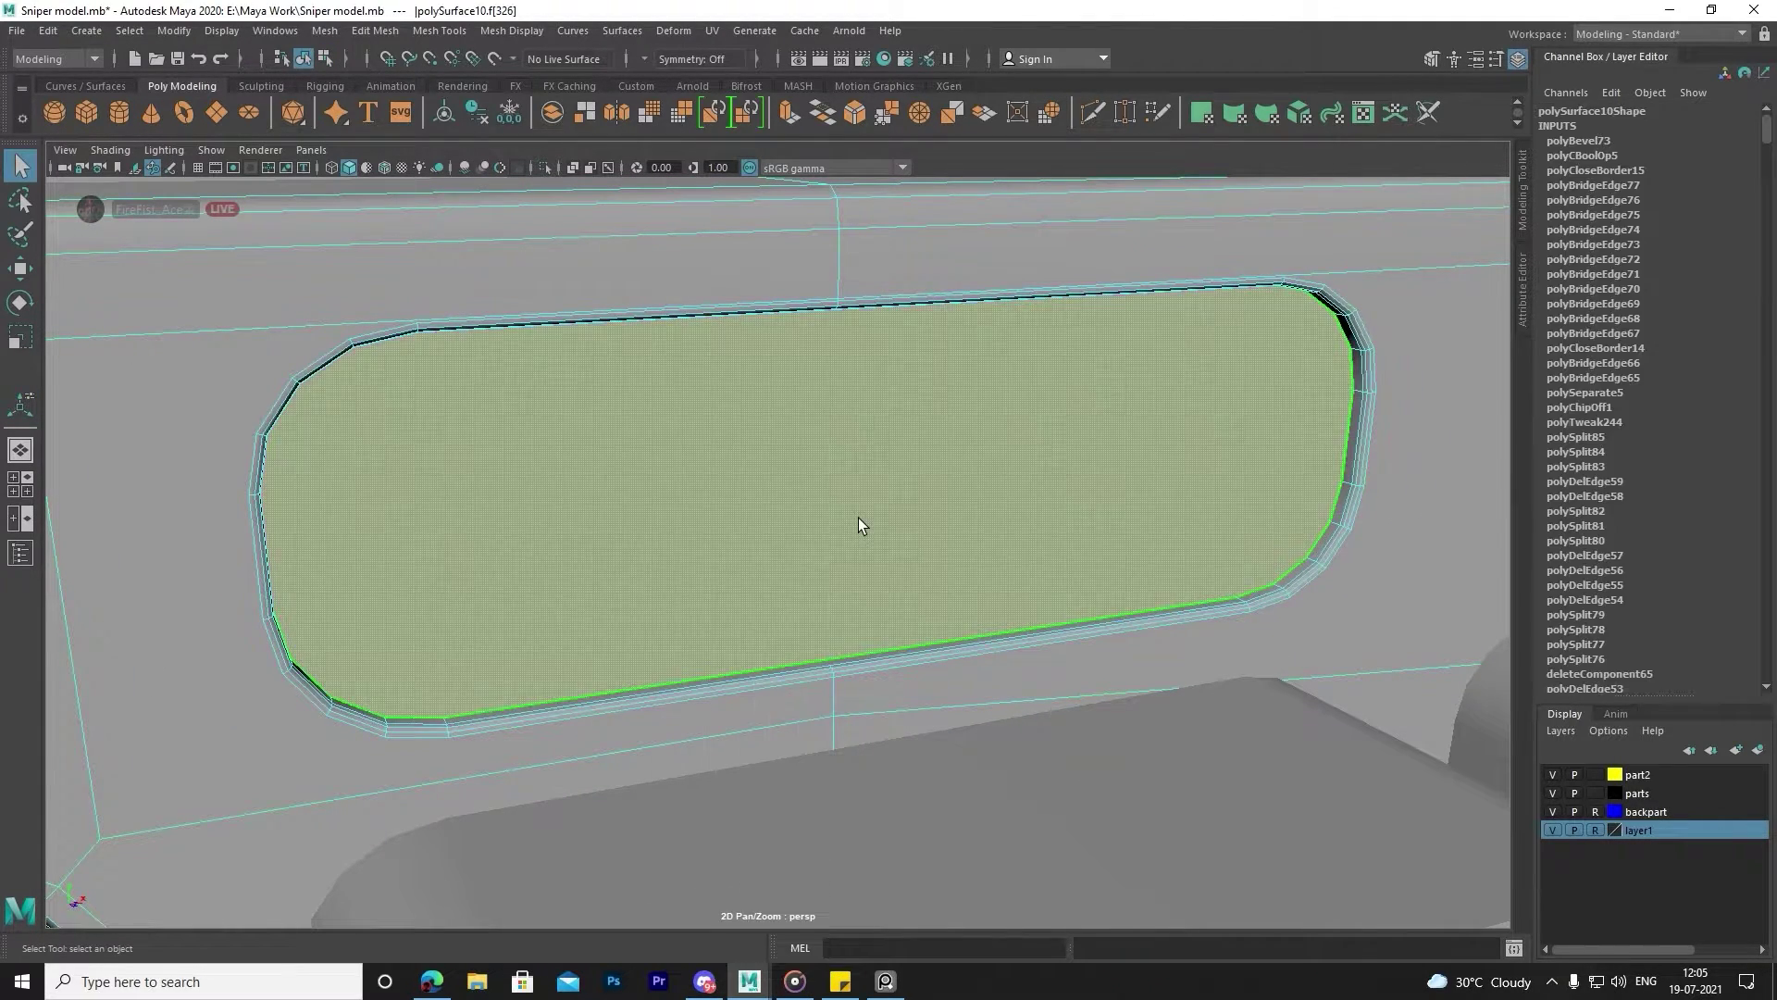
{"action": "left_click", "coordinate": [817, 463]}
{"action": "key", "text": "r"}
{"action": "left_click_drag", "start_coordinate": [903, 495], "coordinate": [516, 460], "text": "shift"}
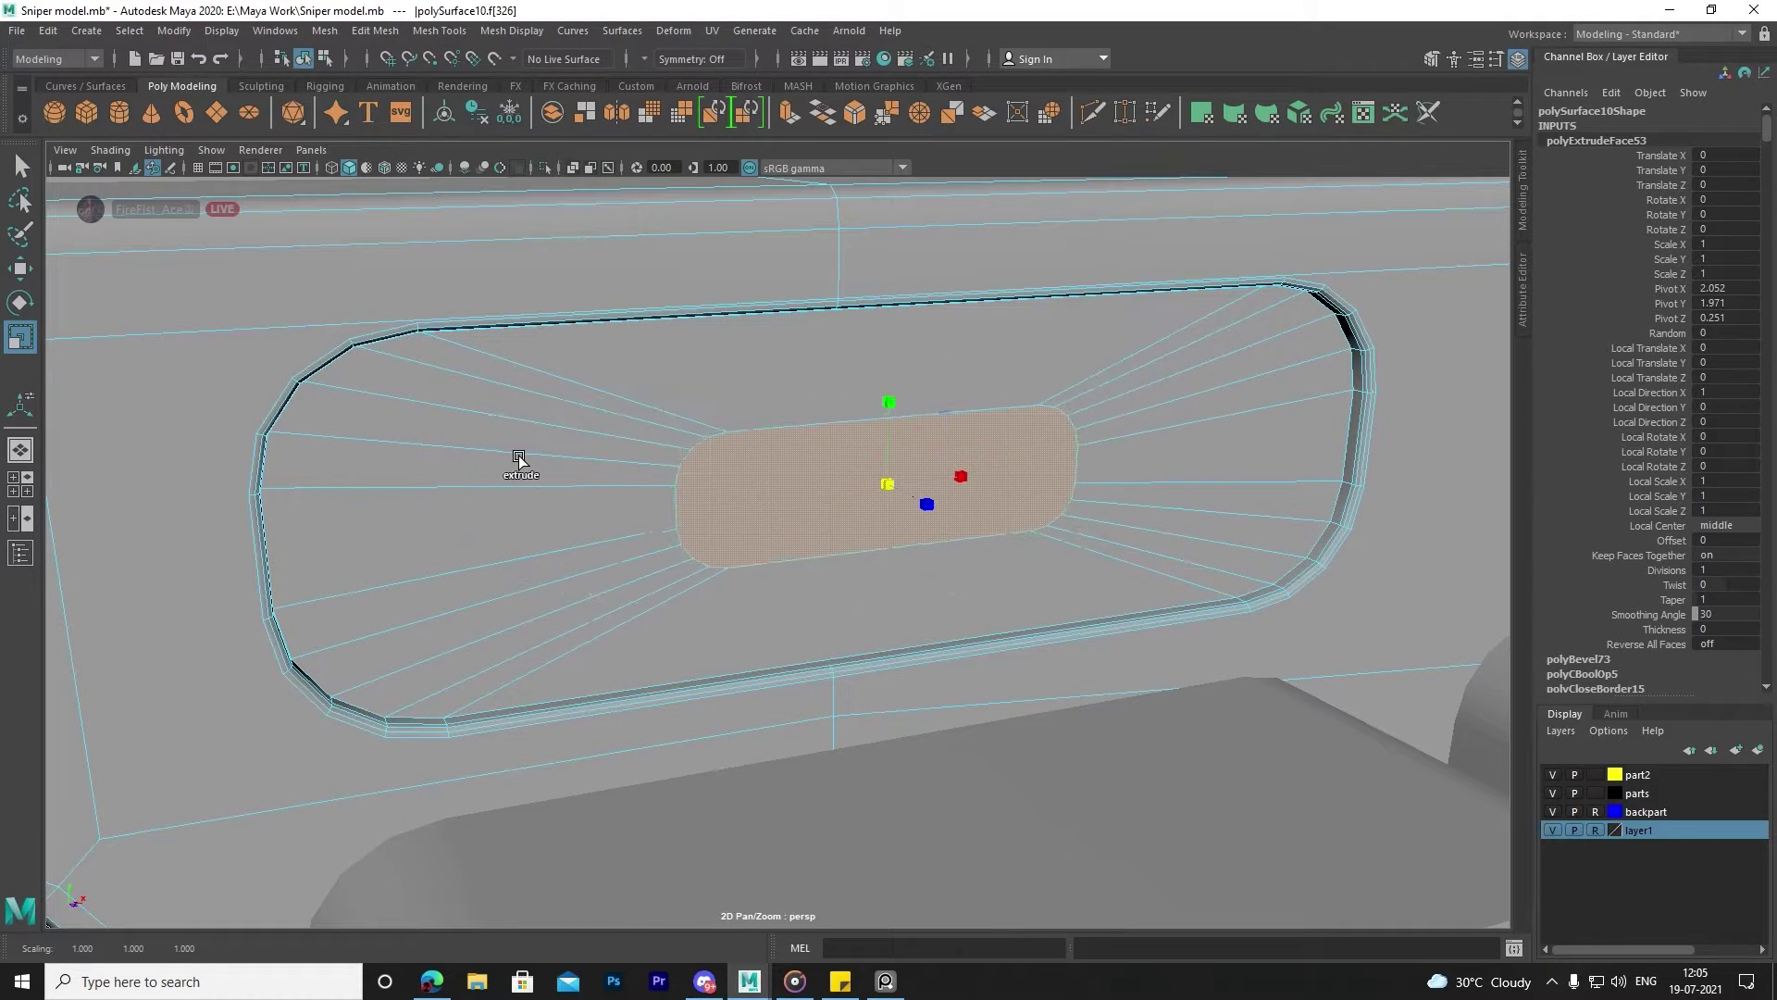
{"action": "right_click", "coordinate": [766, 479], "text": "shift"}
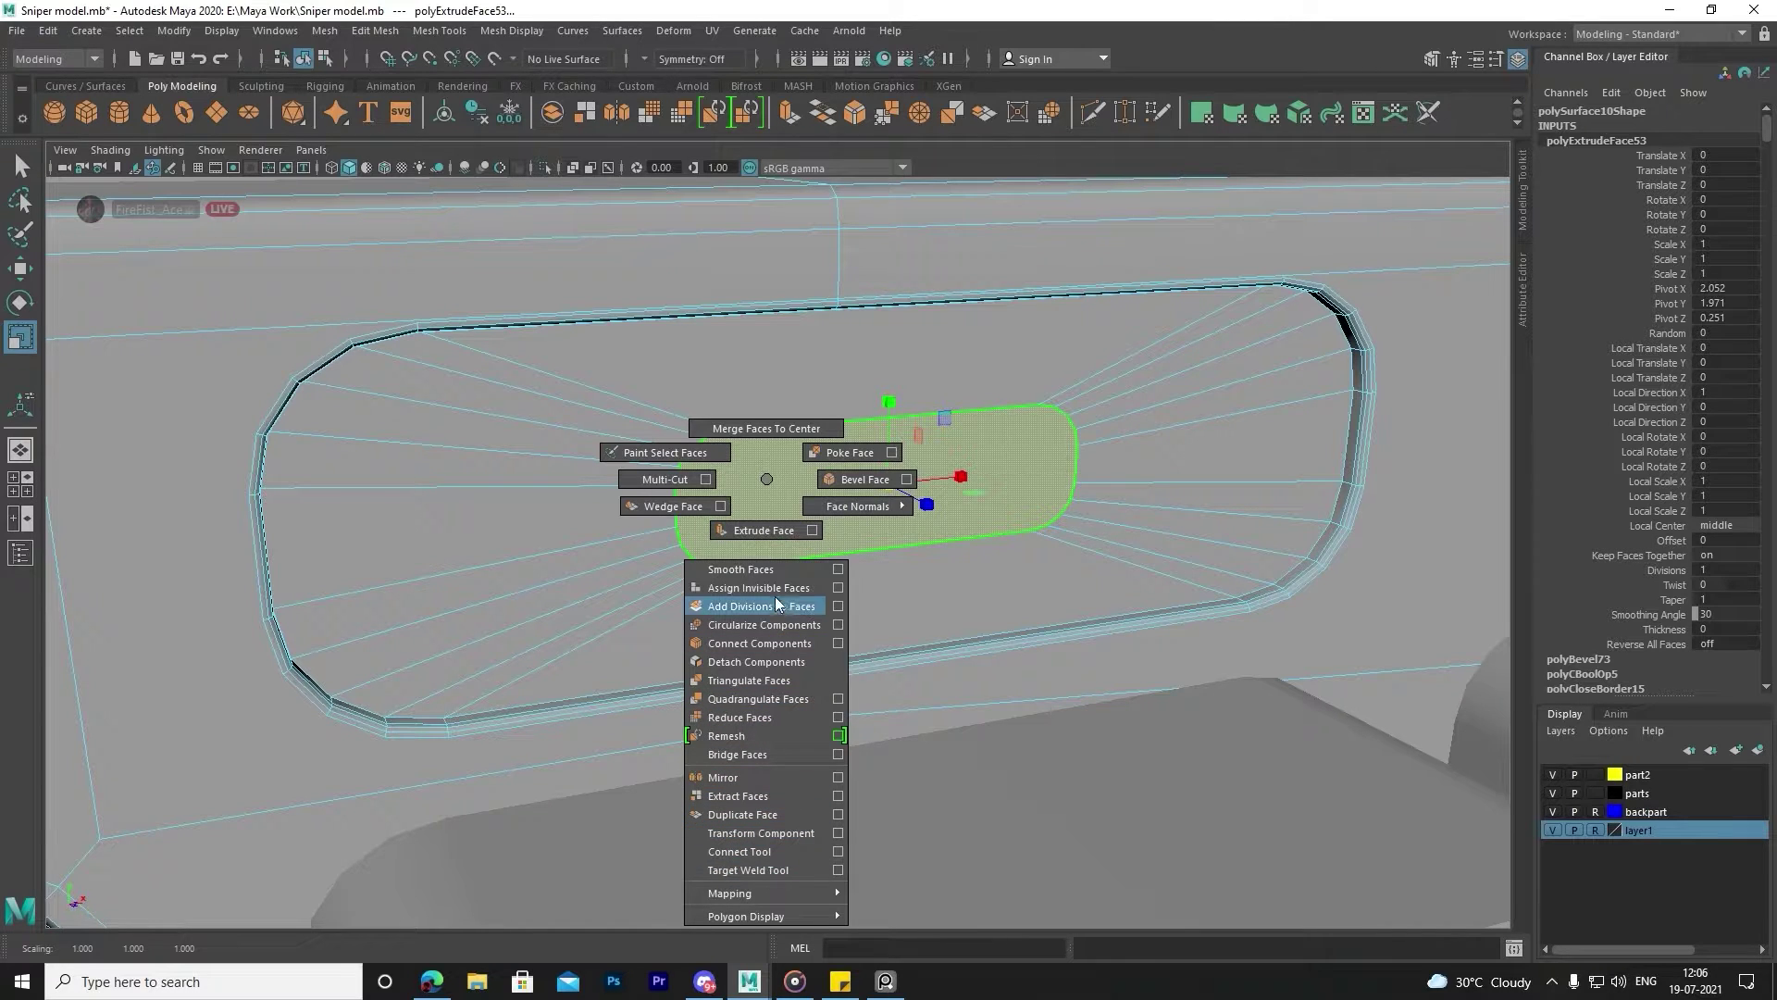
{"action": "right_click_drag", "start_coordinate": [790, 431], "coordinate": [778, 429], "text": "shift"}
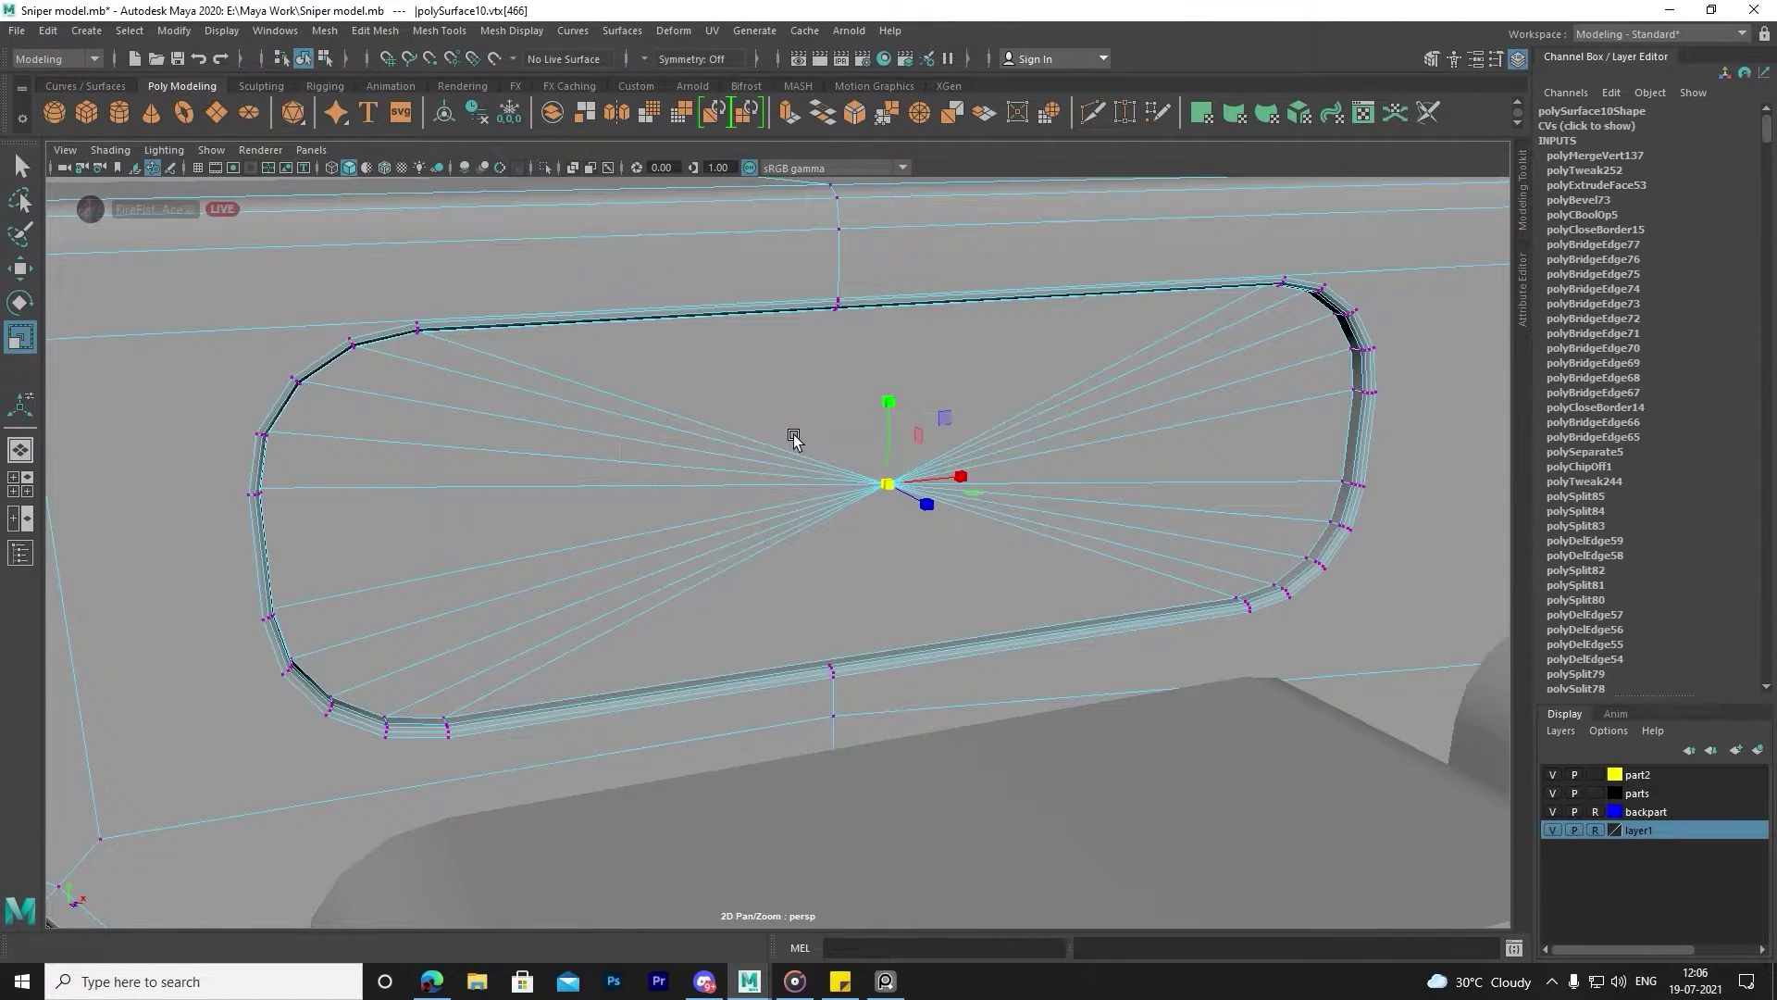
Inspect the radial fan, previewing the mesh smoothed (3) and back unsmoothed (2).
{"action": "left_click_drag", "start_coordinate": [793, 434], "coordinate": [820, 393], "text": "alt"}
{"action": "scroll", "coordinate": [819, 393], "scroll_direction": "down", "scroll_amount": 5}
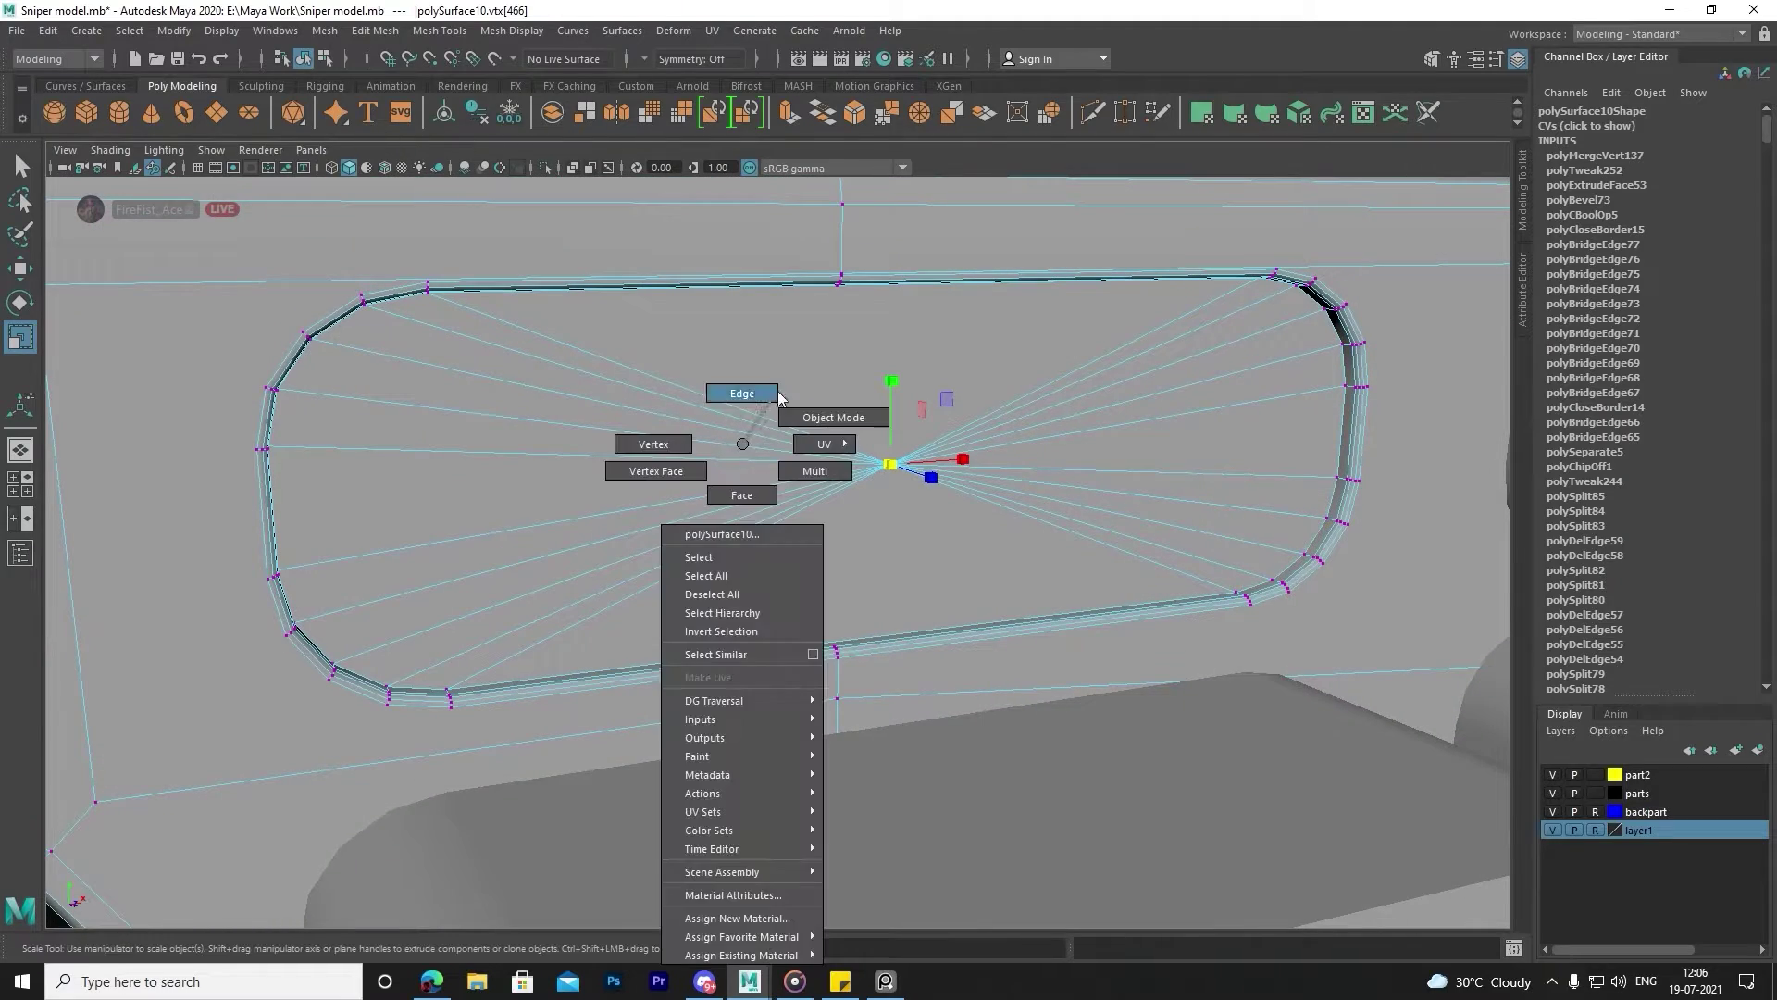
{"action": "right_click_drag", "start_coordinate": [766, 416], "coordinate": [820, 414]}
{"action": "key", "text": "3"}
{"action": "key", "text": "2"}
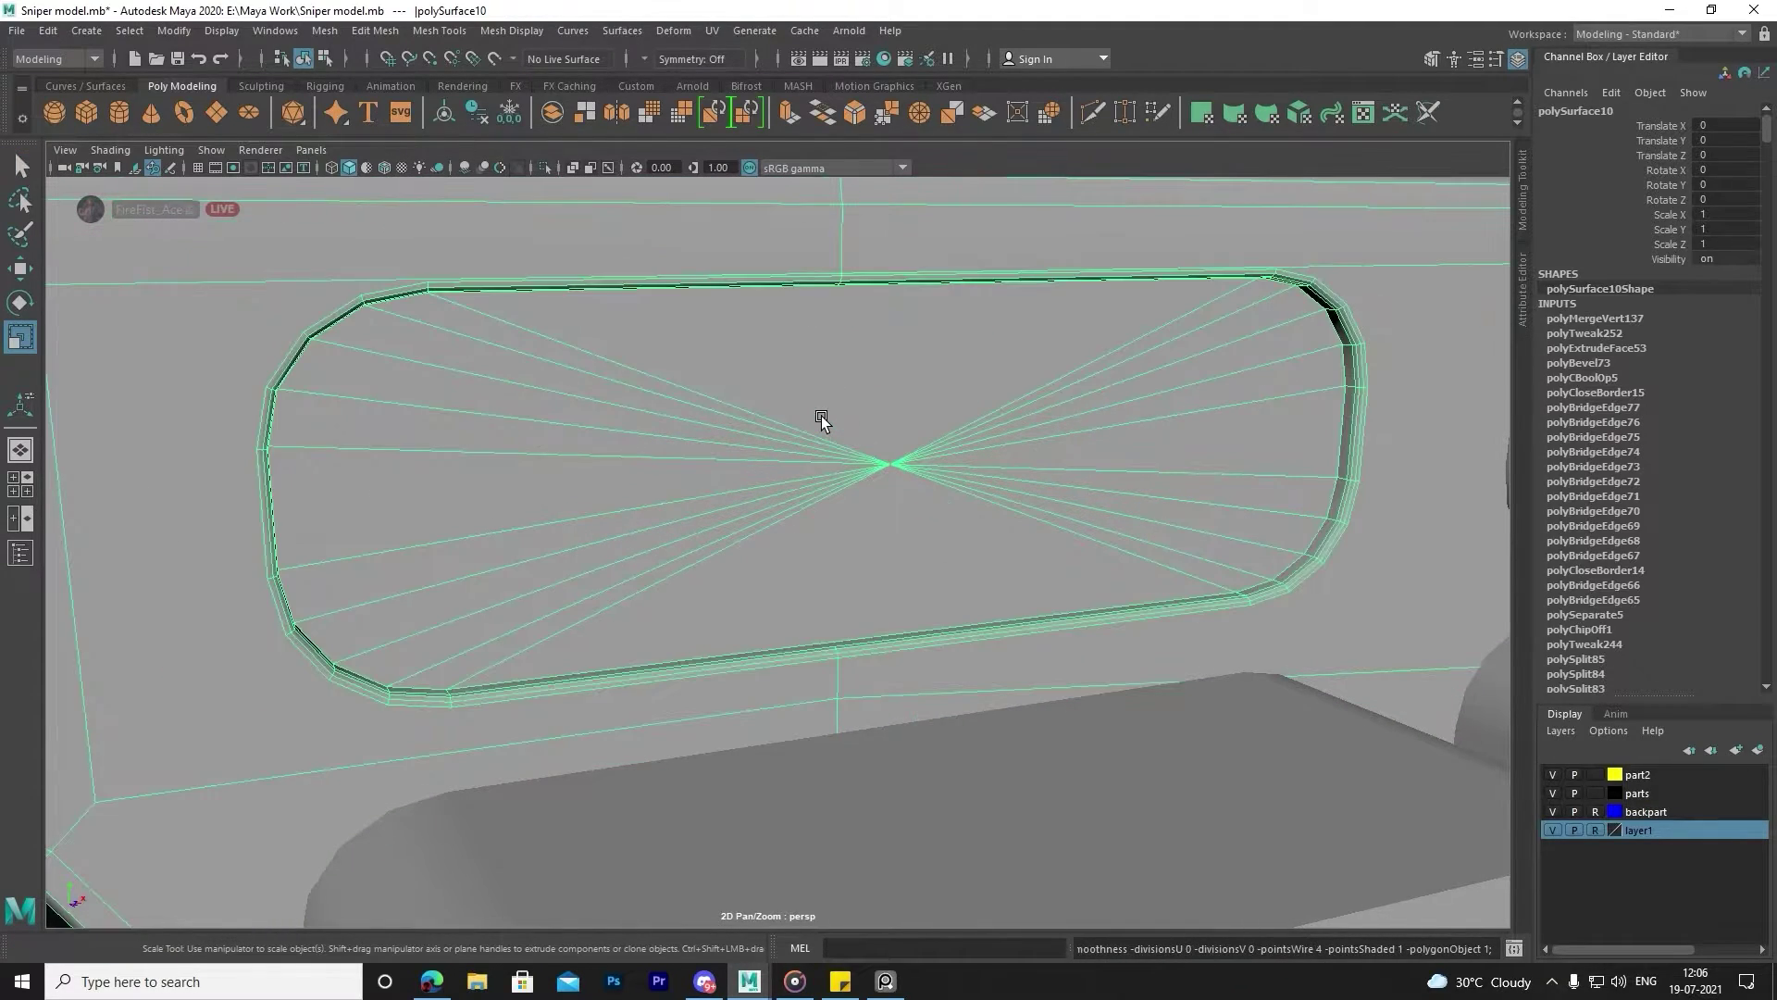
{"action": "scroll", "coordinate": [532, 452], "scroll_direction": "up", "scroll_amount": 5}
{"action": "scroll", "coordinate": [853, 446], "scroll_direction": "down", "scroll_amount": 5}
{"action": "left_click_drag", "start_coordinate": [853, 446], "coordinate": [741, 470], "text": "alt"}
{"action": "scroll", "coordinate": [775, 452], "scroll_direction": "up", "scroll_amount": 5}
Try the Create Polygon tool, then Insert Edge Loop on the receiver mesh.
{"action": "left_click", "coordinate": [440, 30]}
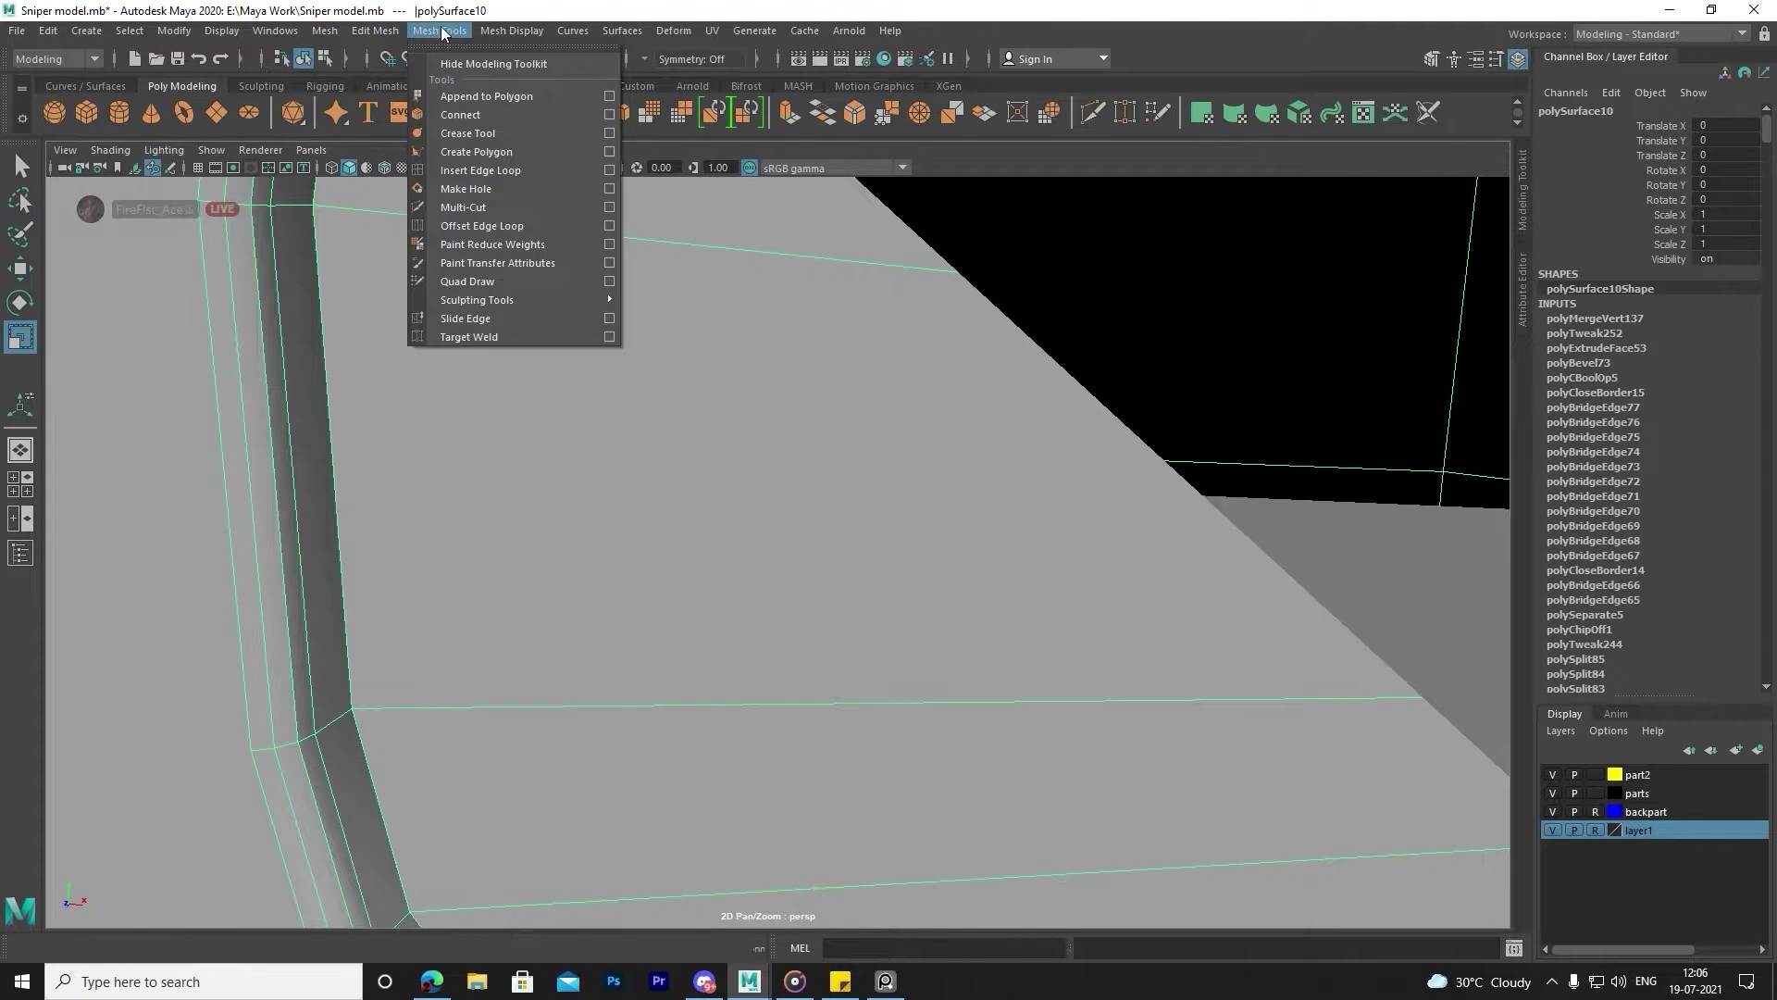
{"action": "left_click", "coordinate": [472, 148]}
{"action": "scroll", "coordinate": [478, 257], "scroll_direction": "down", "scroll_amount": 5}
{"action": "scroll", "coordinate": [478, 257], "scroll_direction": "up", "scroll_amount": 5}
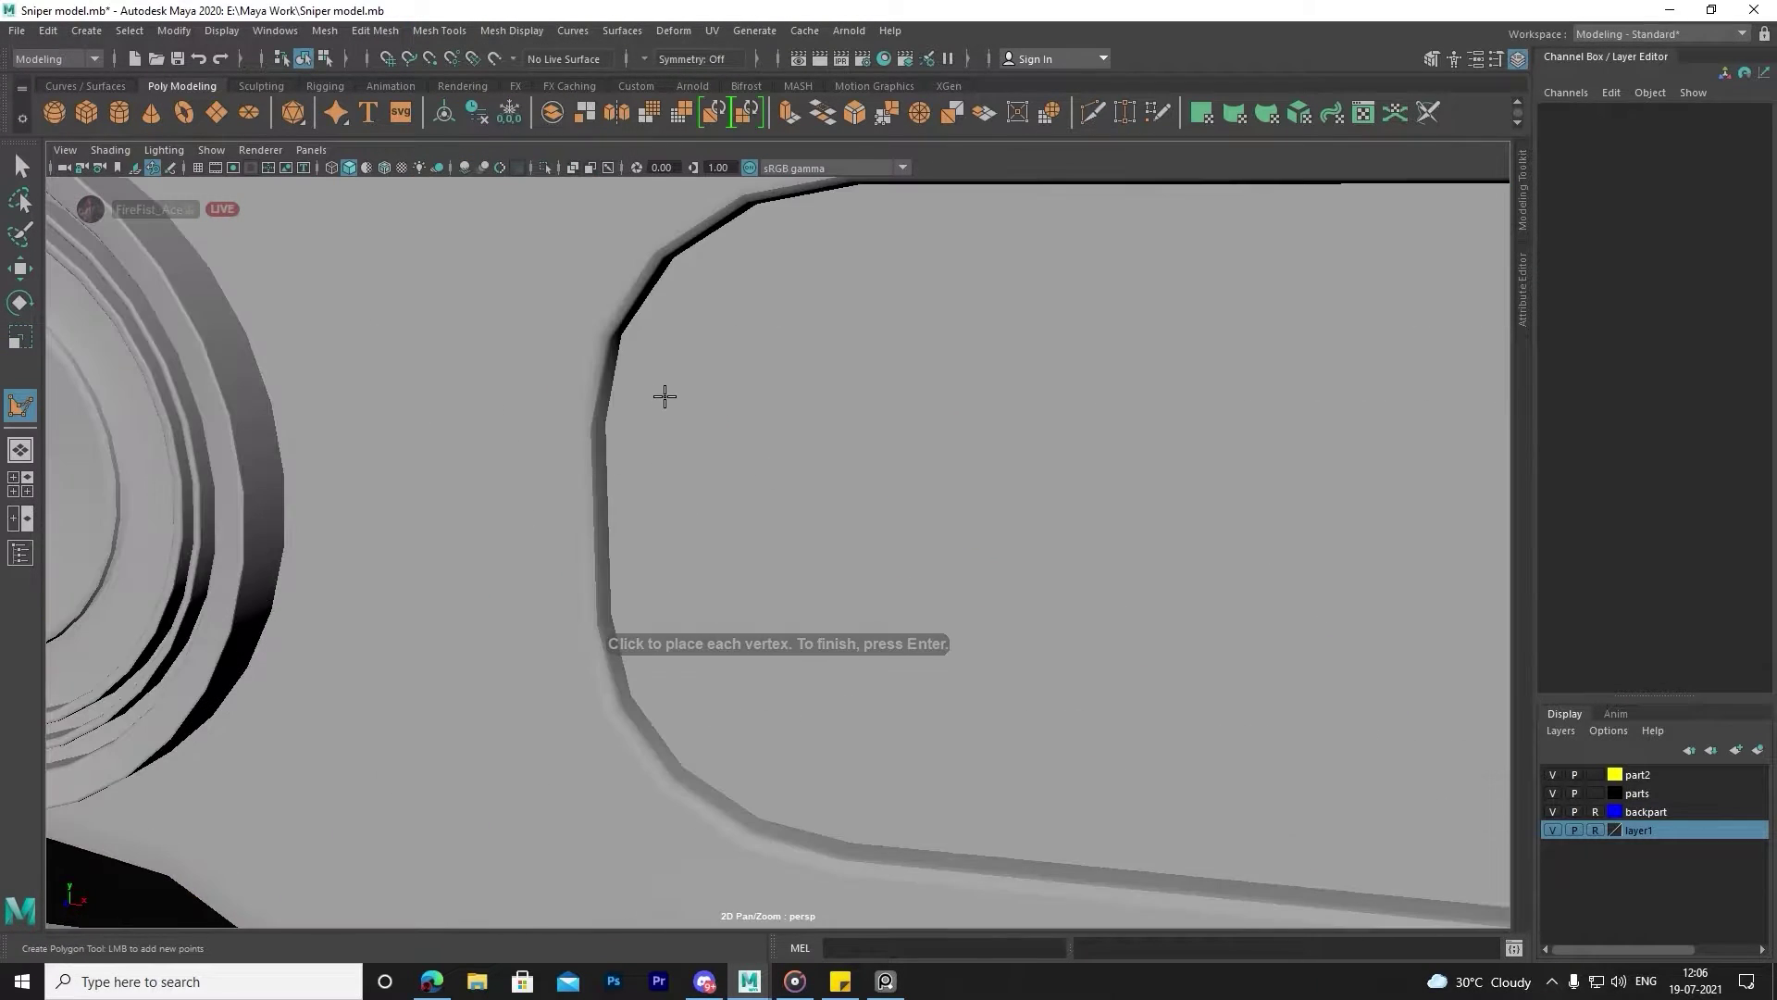
{"action": "left_click", "coordinate": [443, 31]}
{"action": "left_click", "coordinate": [474, 171]}
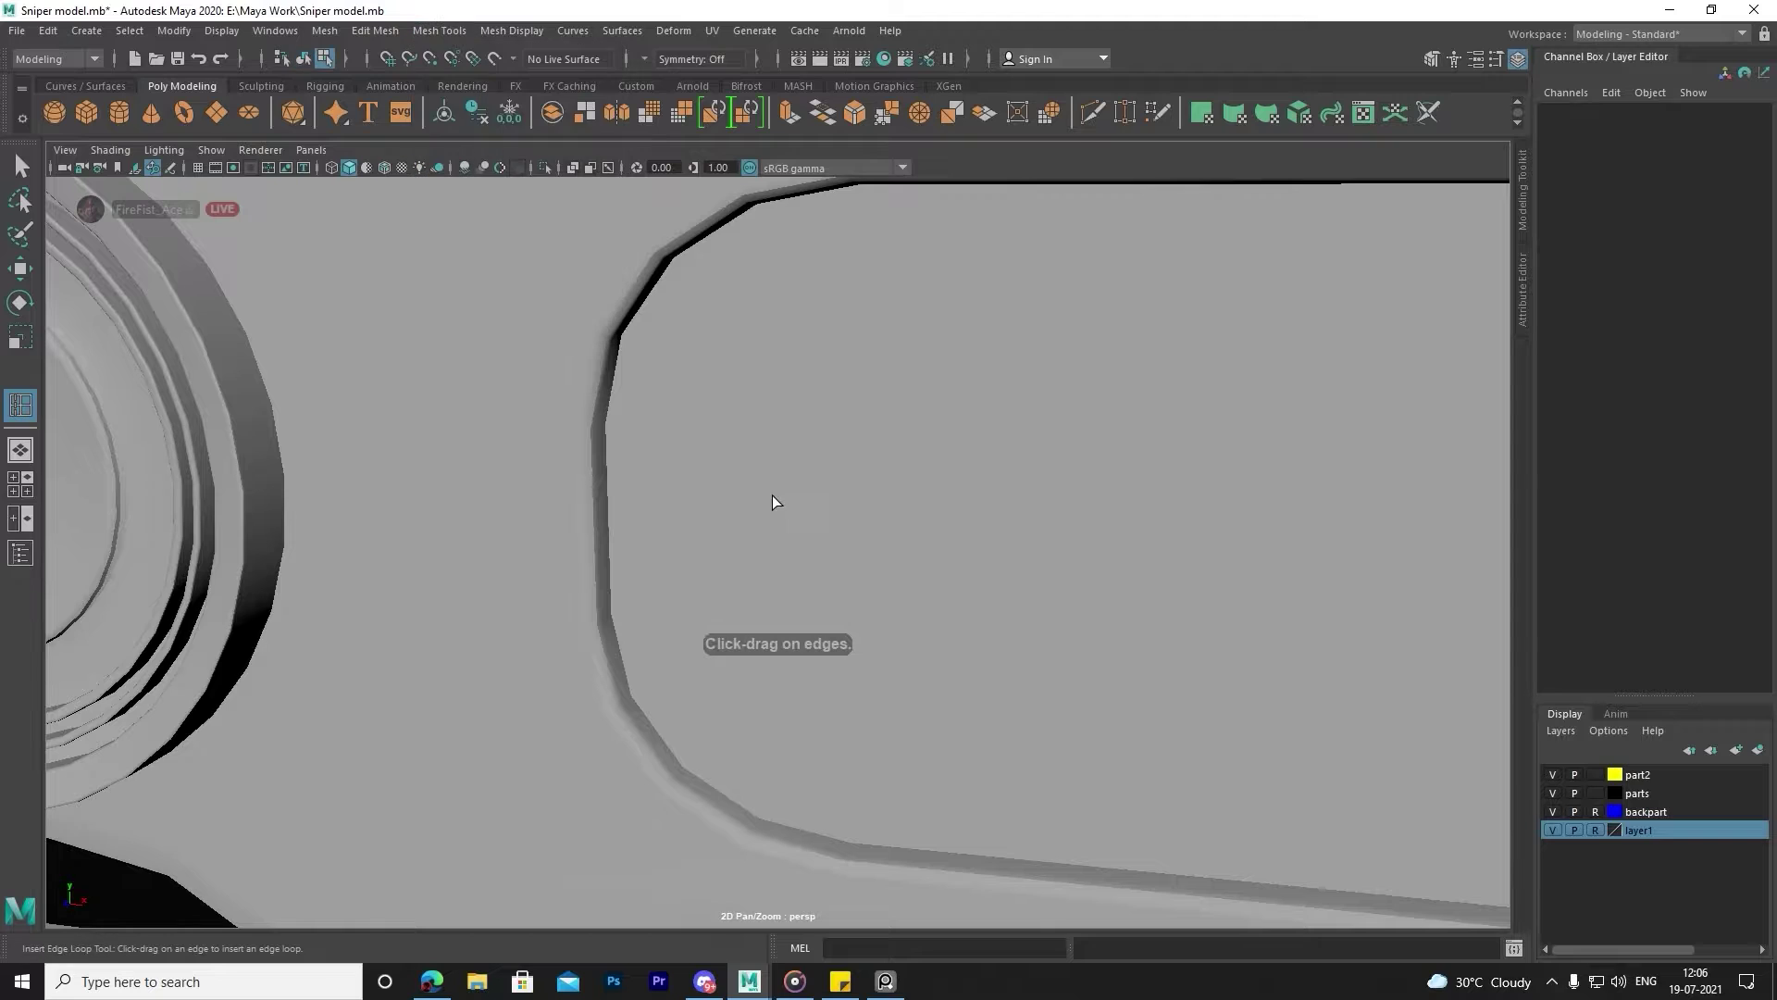
{"action": "left_click", "coordinate": [746, 419]}
{"action": "right_click_drag", "start_coordinate": [658, 404], "coordinate": [673, 440], "text": "alt"}
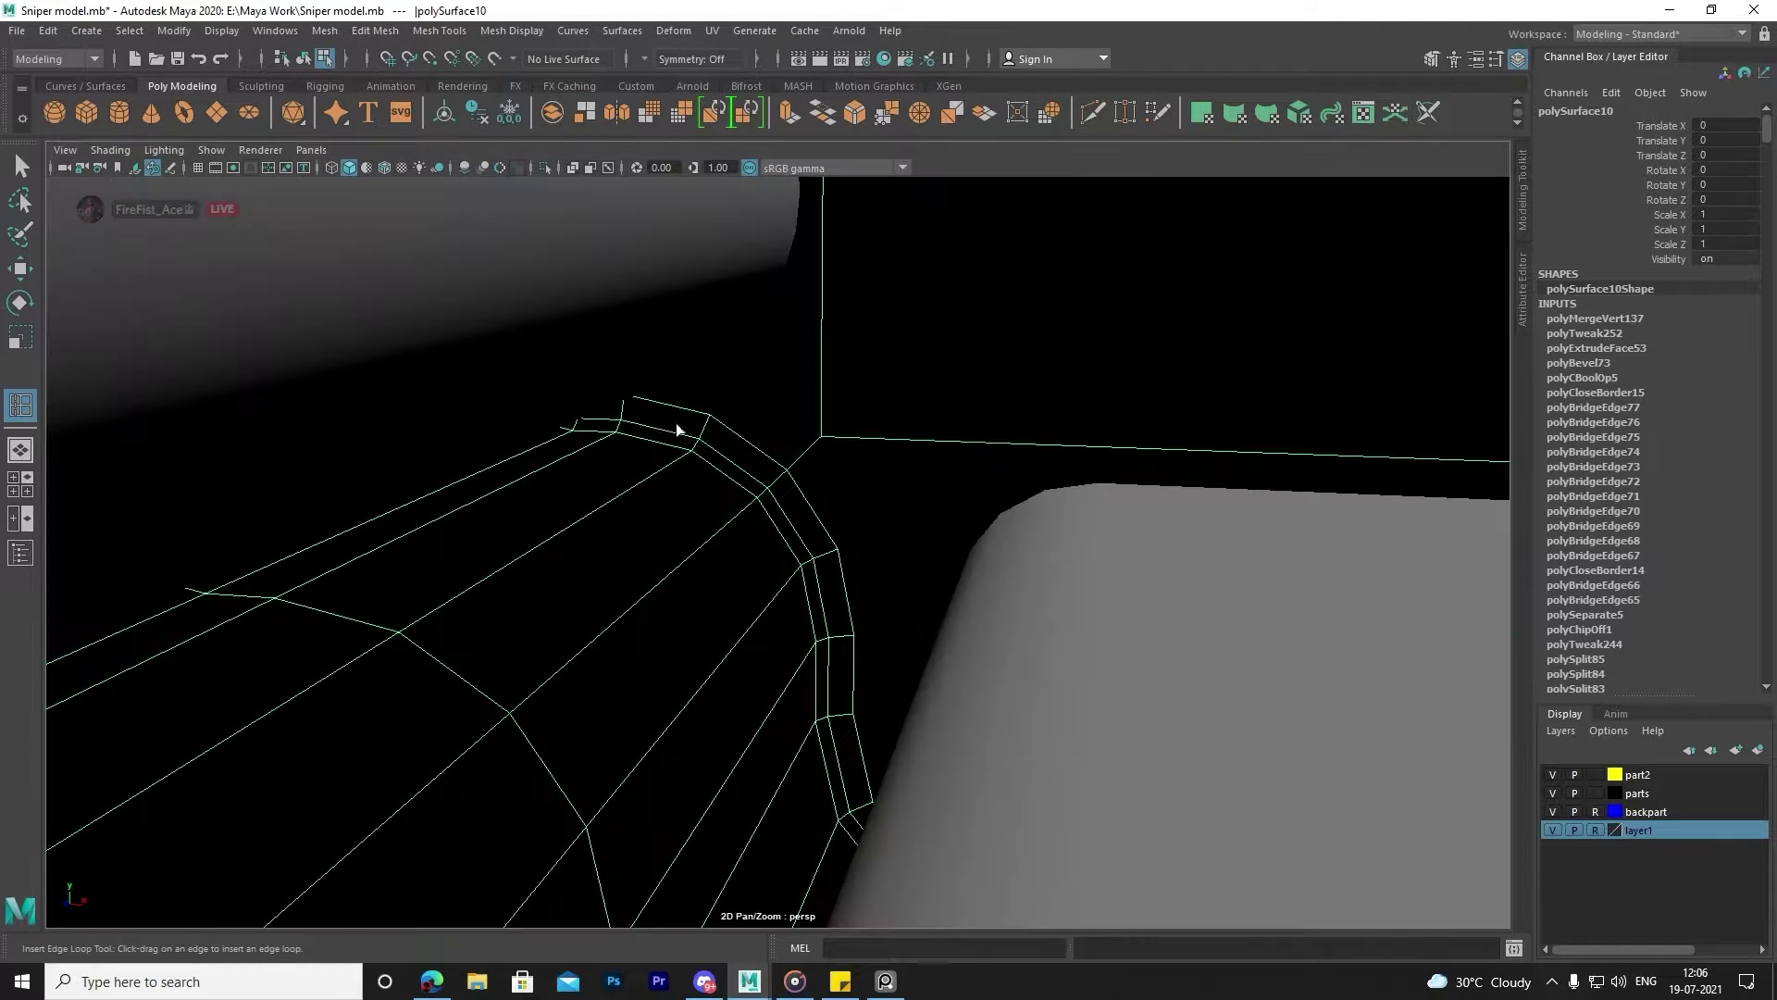
{"action": "scroll", "coordinate": [674, 440], "scroll_direction": "up", "scroll_amount": 2}
{"action": "scroll", "coordinate": [654, 436], "scroll_direction": "down", "scroll_amount": 3}
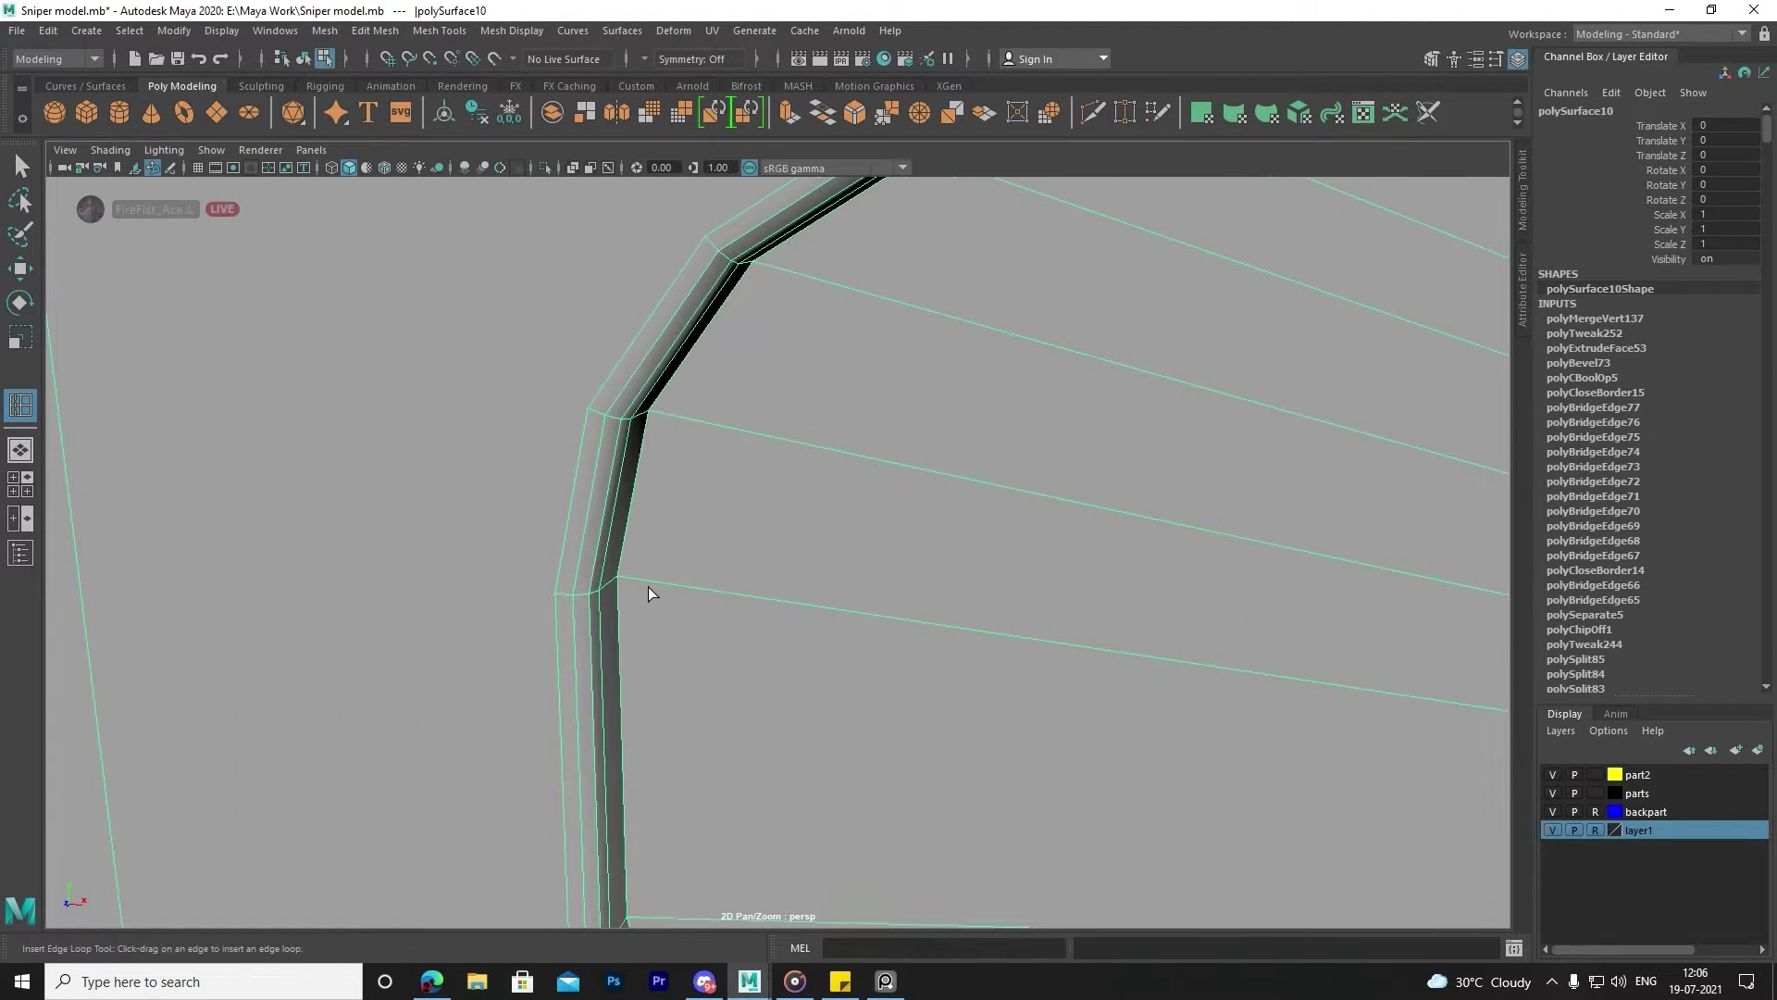
Undo twice to return the slot to a plain flat inner face.
{"action": "key", "text": "ctrl+z"}
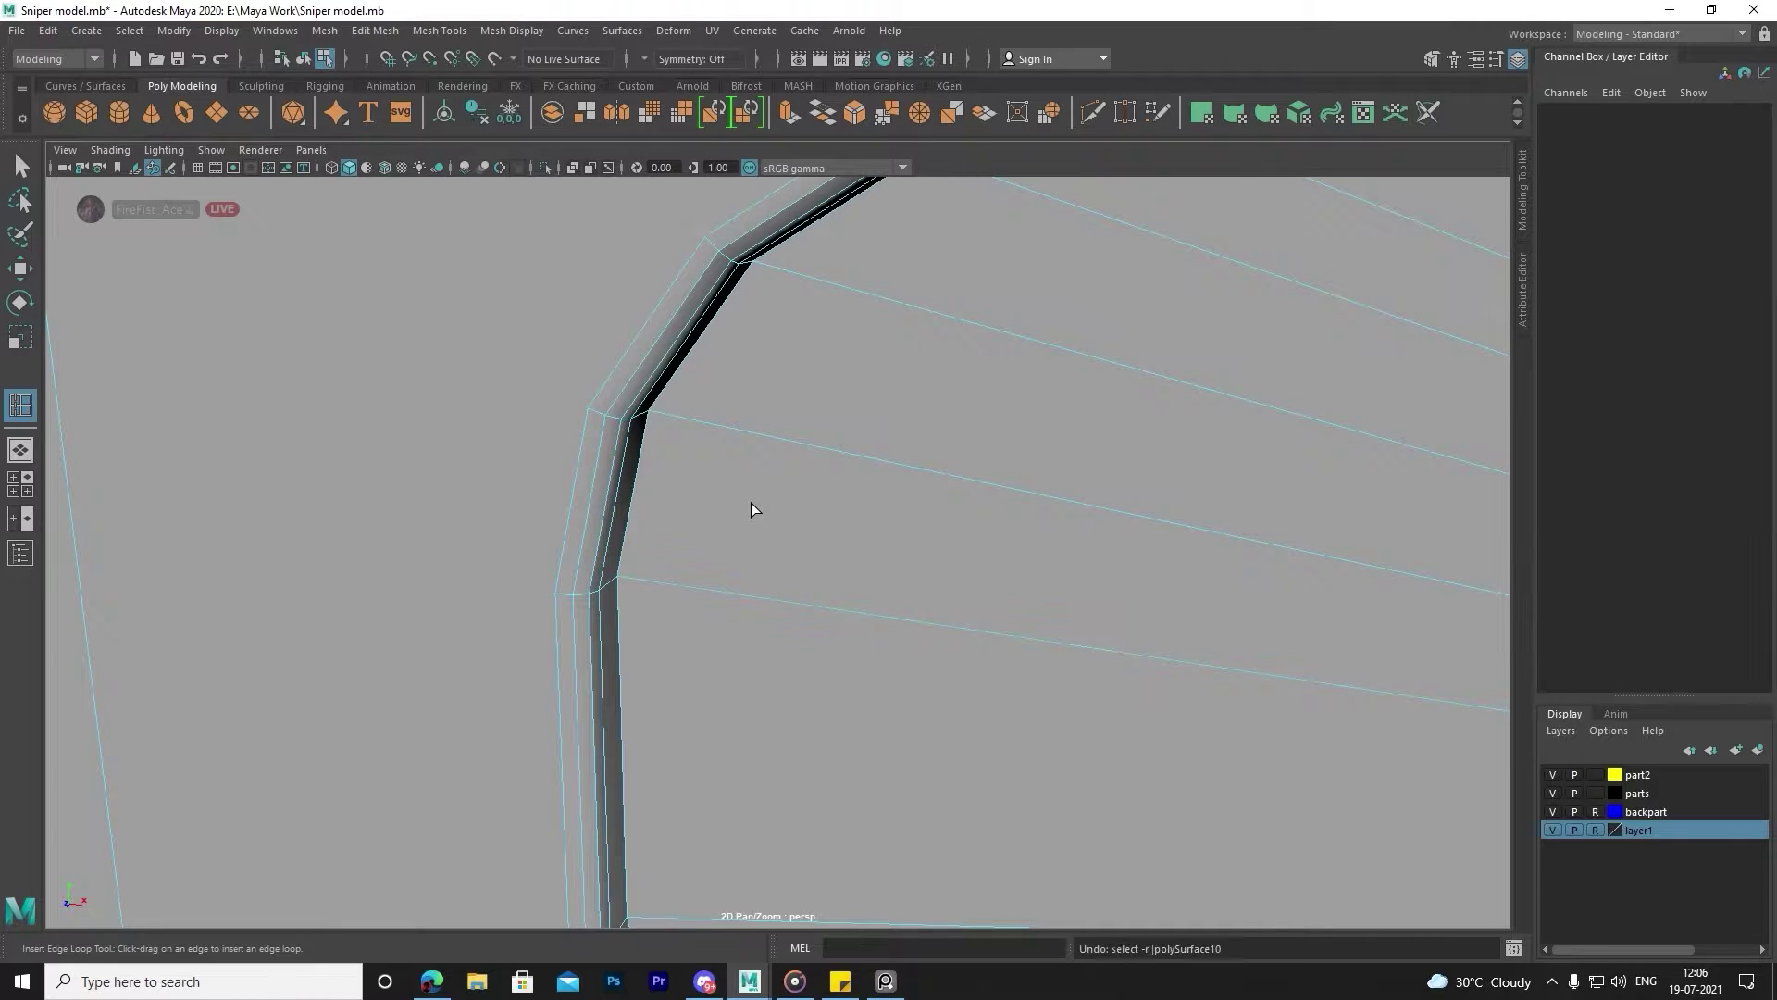
{"action": "key", "text": "ctrl+z"}
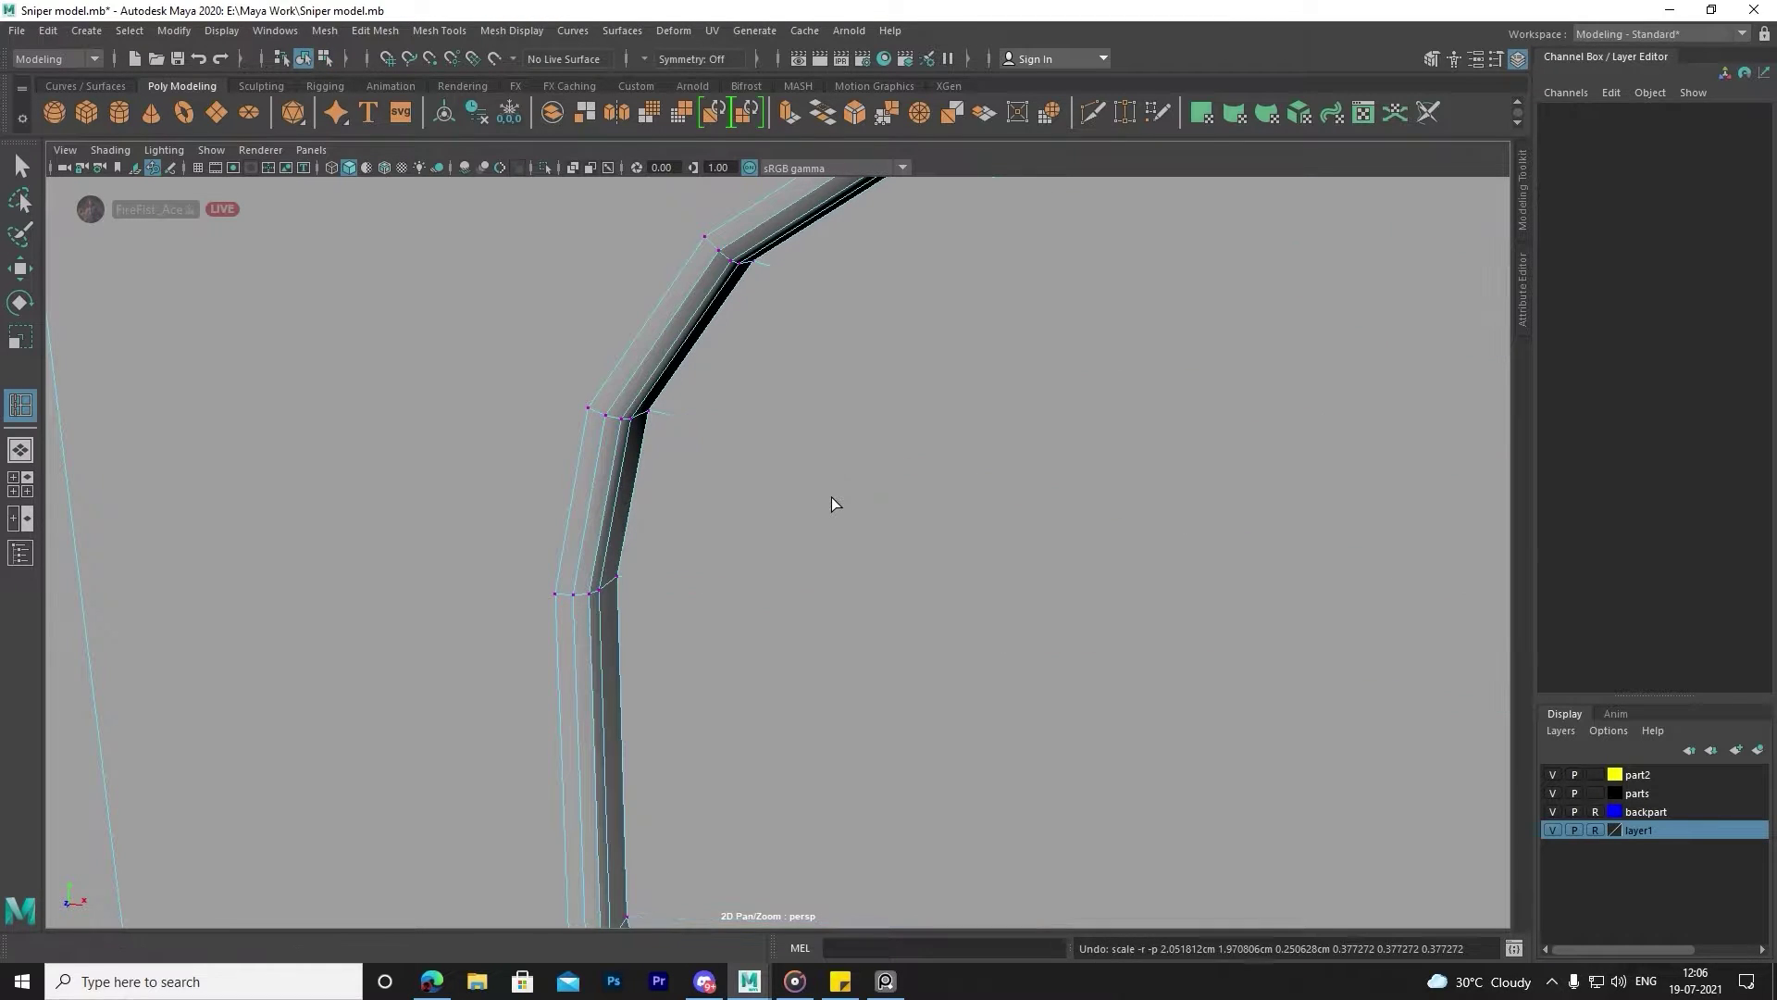
{"action": "scroll", "coordinate": [824, 497], "scroll_direction": "down", "scroll_amount": 5}
{"action": "scroll", "coordinate": [865, 543], "scroll_direction": "up", "scroll_amount": 2}
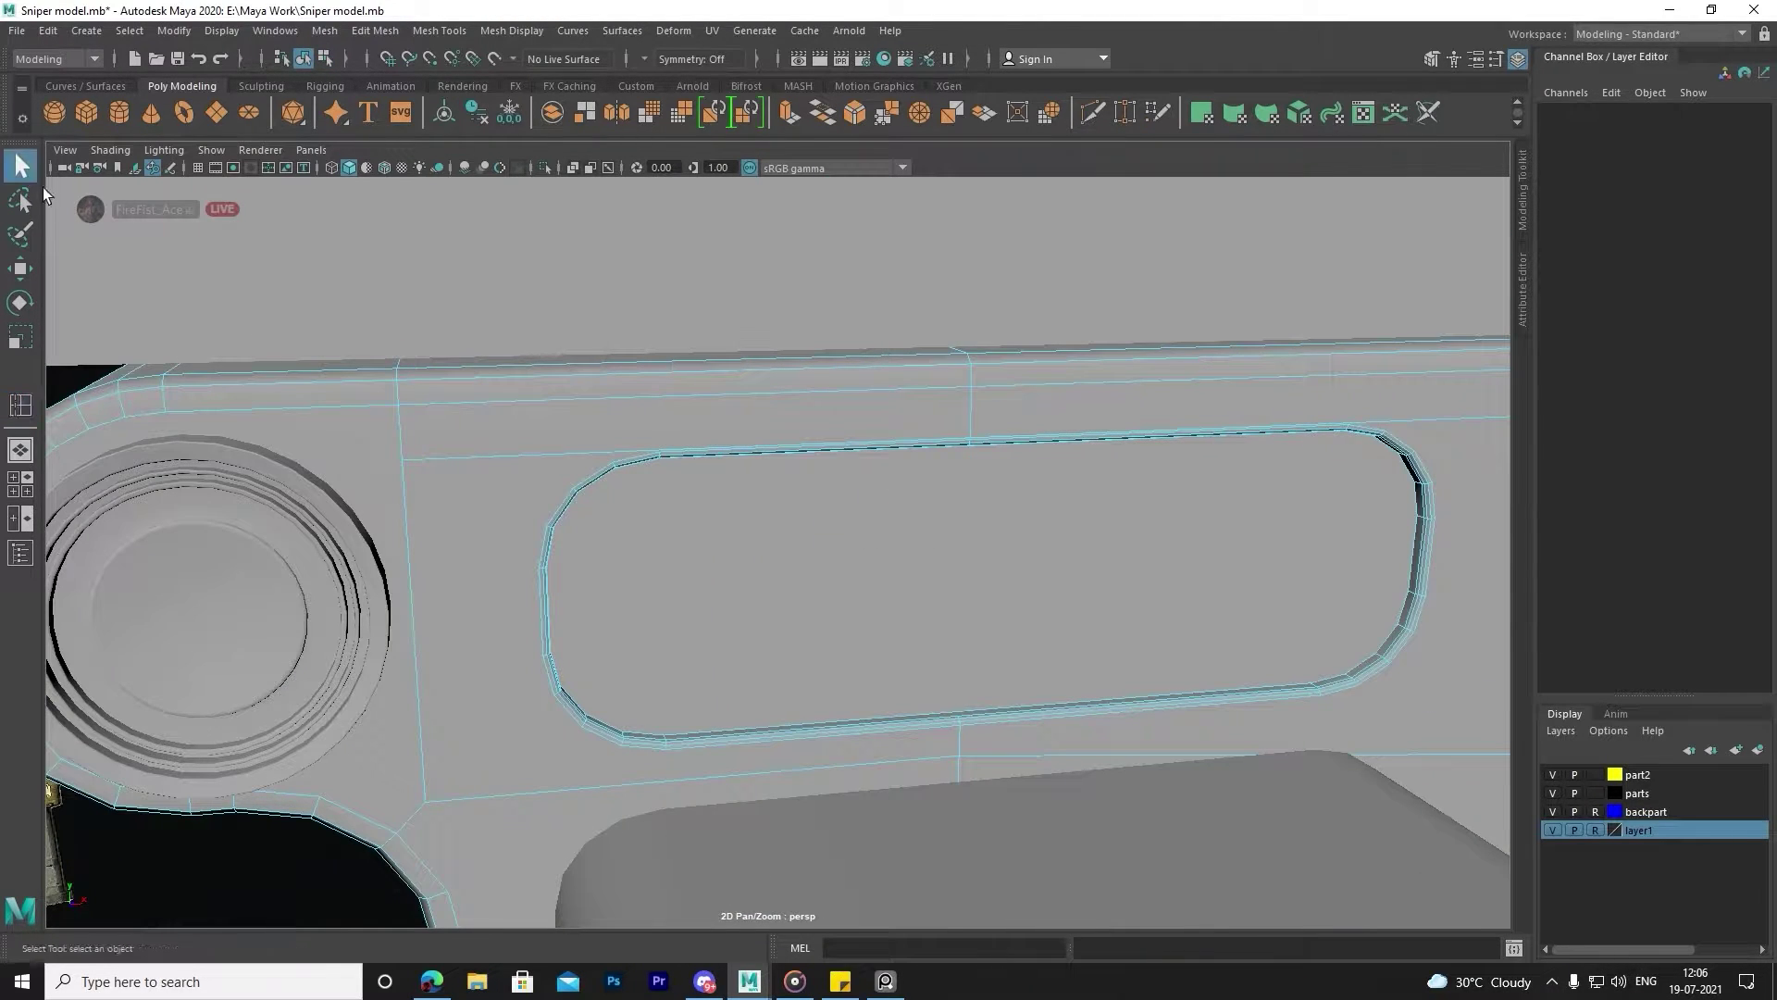
Extrude the slot's inner face and scale it toward the slot edges, undoing one adjustment.
{"action": "left_click", "coordinate": [820, 558]}
{"action": "key", "text": "ctrl+e"}
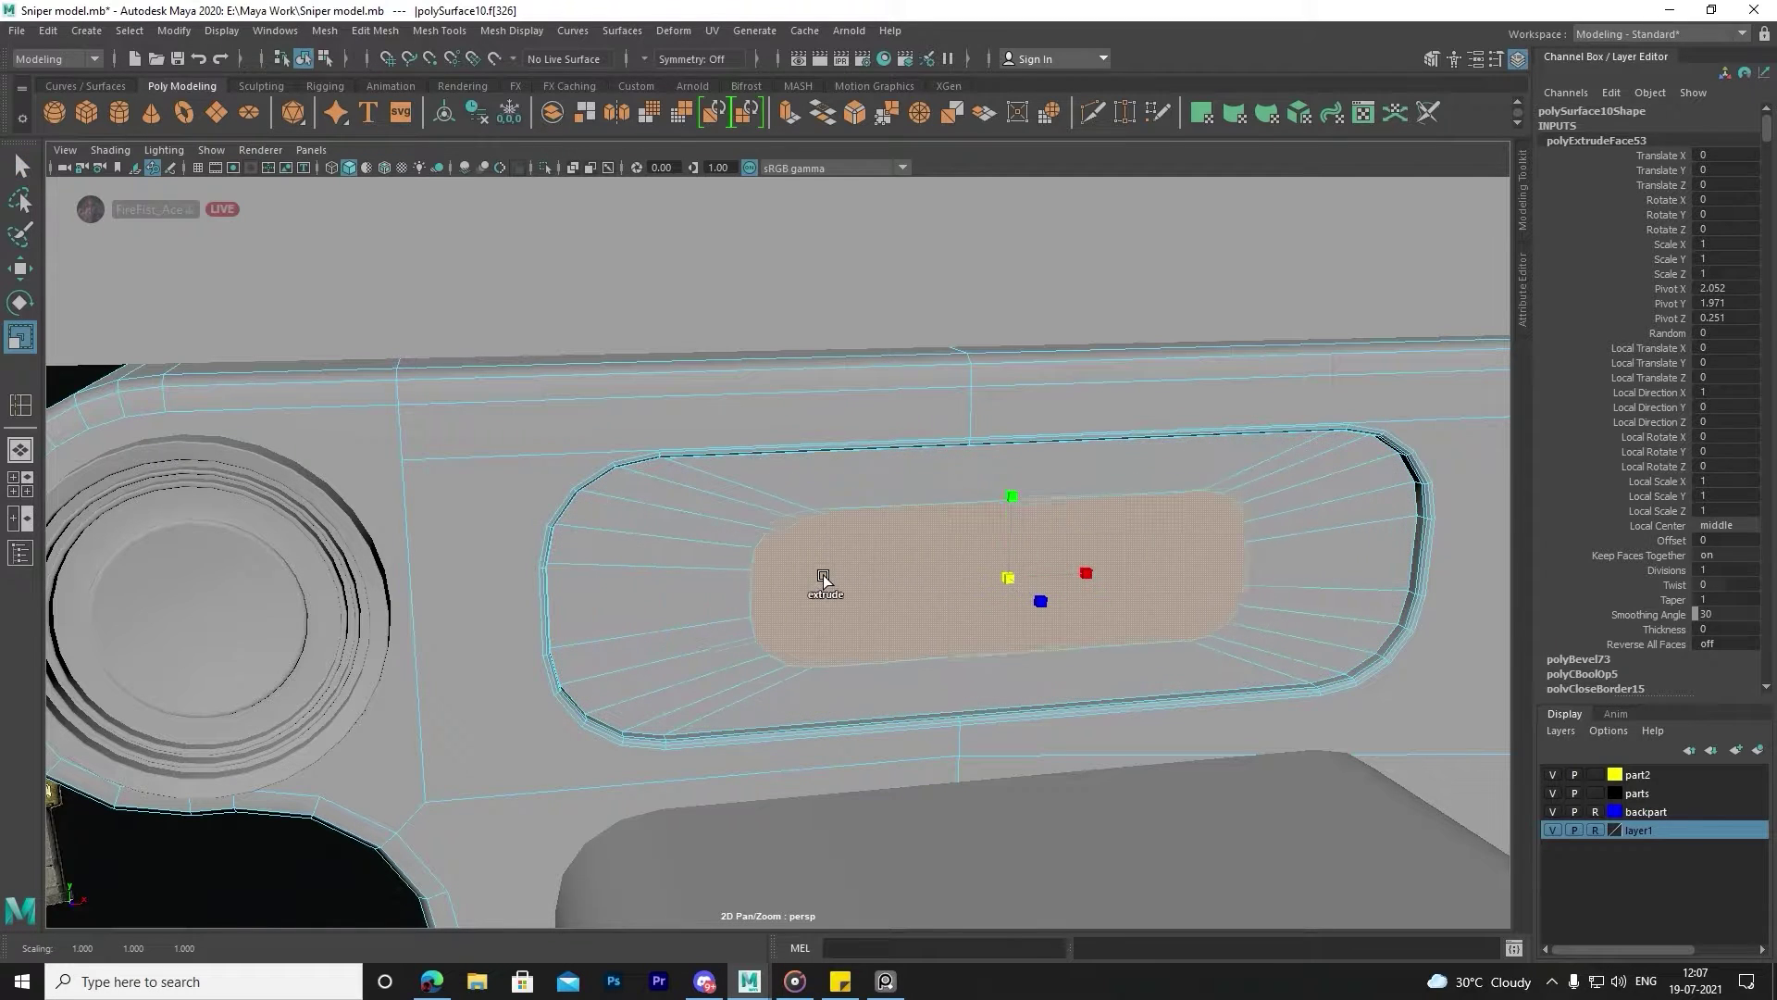
{"action": "middle_click_drag", "start_coordinate": [858, 574], "coordinate": [1006, 583]}
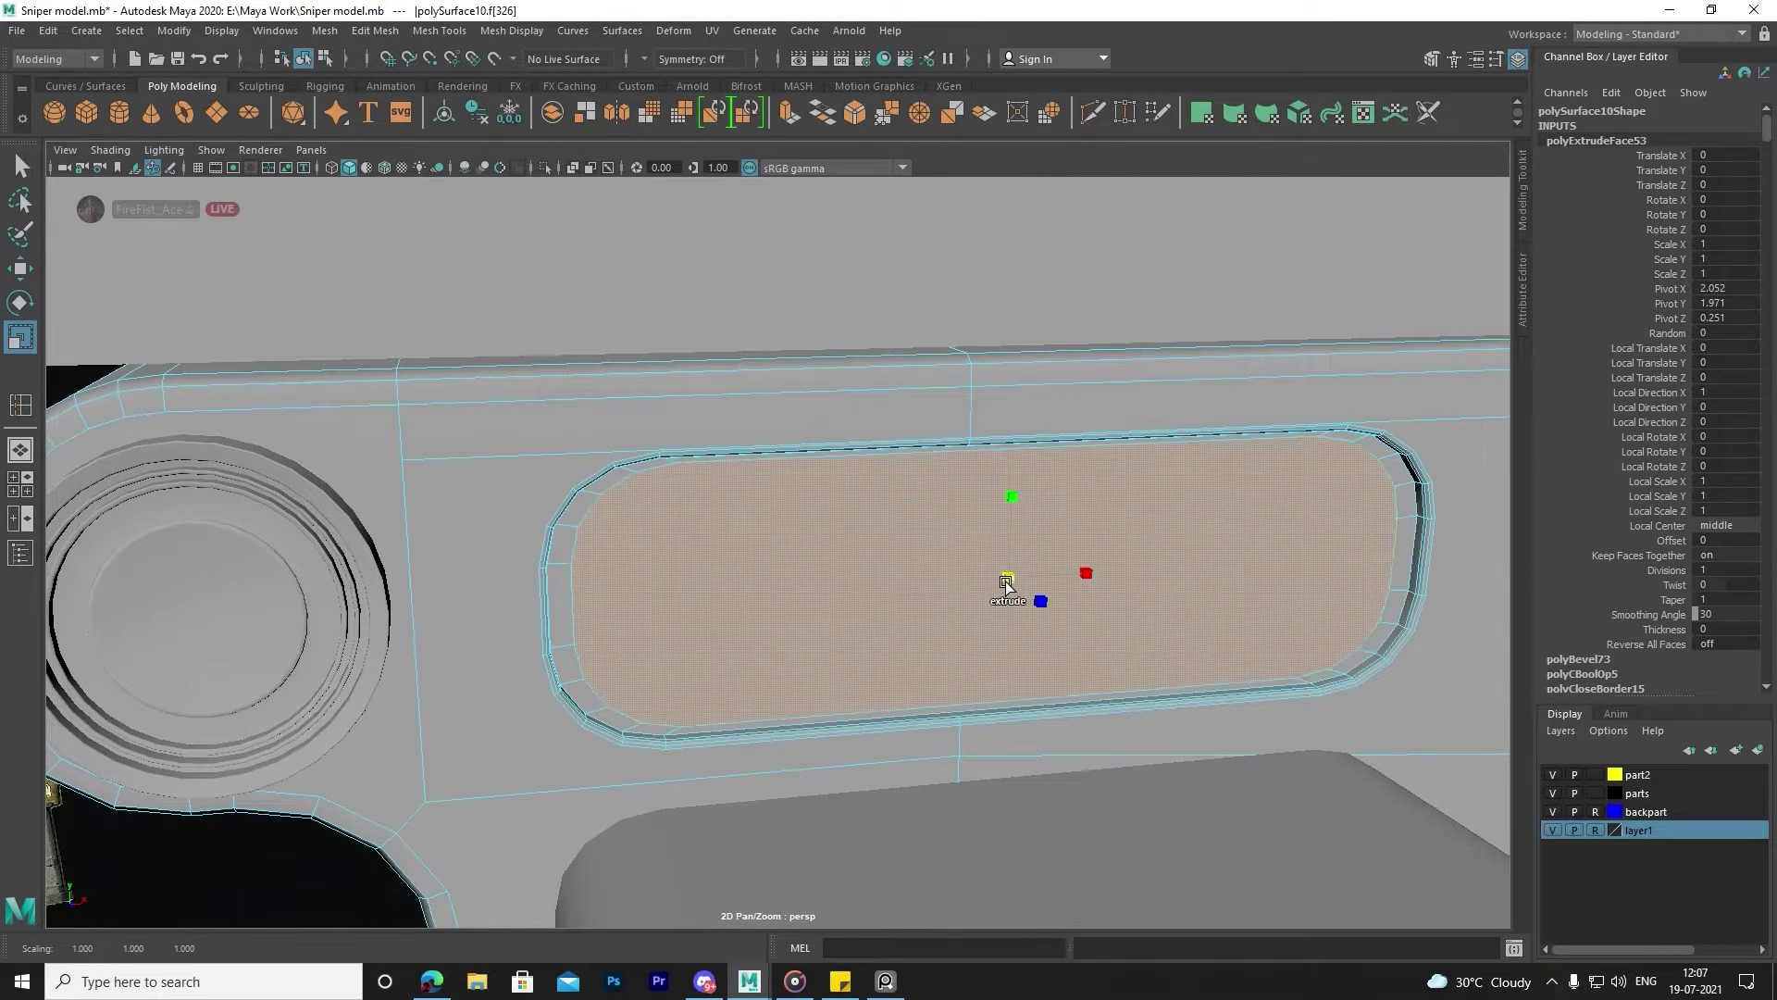
{"action": "key", "text": "ctrl+z"}
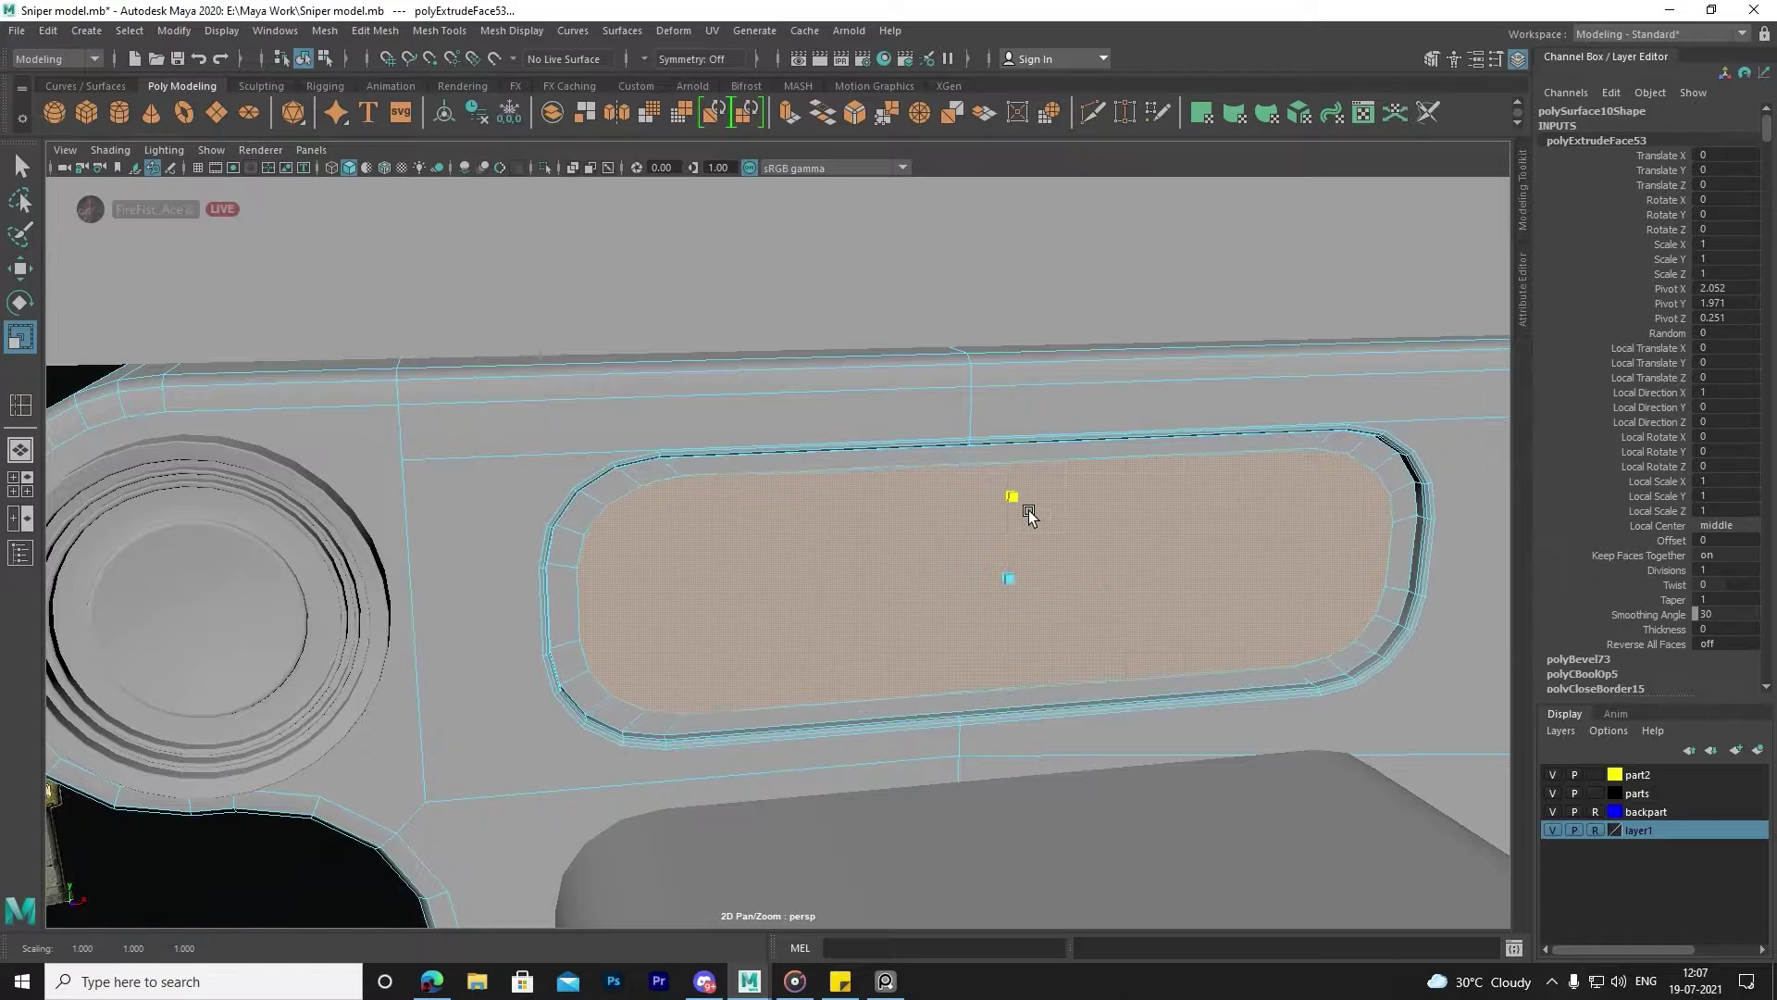
{"action": "scroll", "coordinate": [993, 541], "scroll_direction": "up", "scroll_amount": 5}
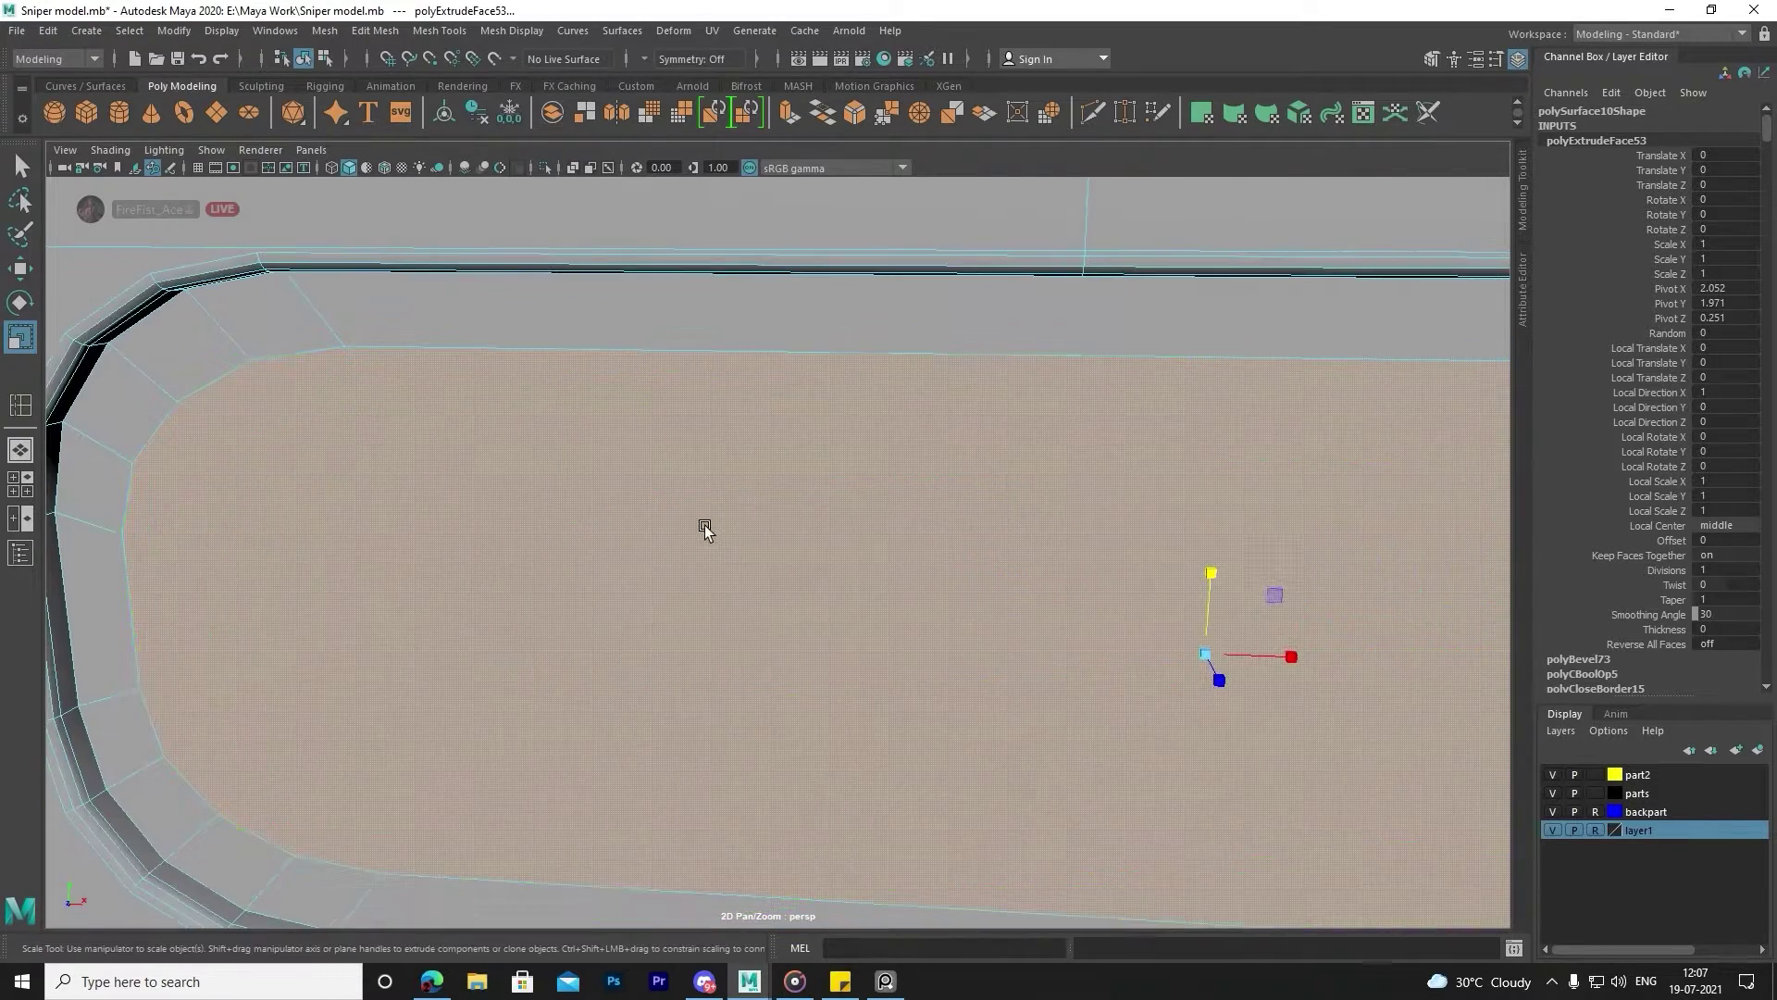
{"action": "scroll", "coordinate": [1059, 501], "scroll_direction": "down", "scroll_amount": 3}
{"action": "scroll", "coordinate": [1059, 501], "scroll_direction": "up", "scroll_amount": 2}
{"action": "scroll", "coordinate": [640, 391], "scroll_direction": "up", "scroll_amount": 5}
{"action": "scroll", "coordinate": [640, 390], "scroll_direction": "down", "scroll_amount": 5}
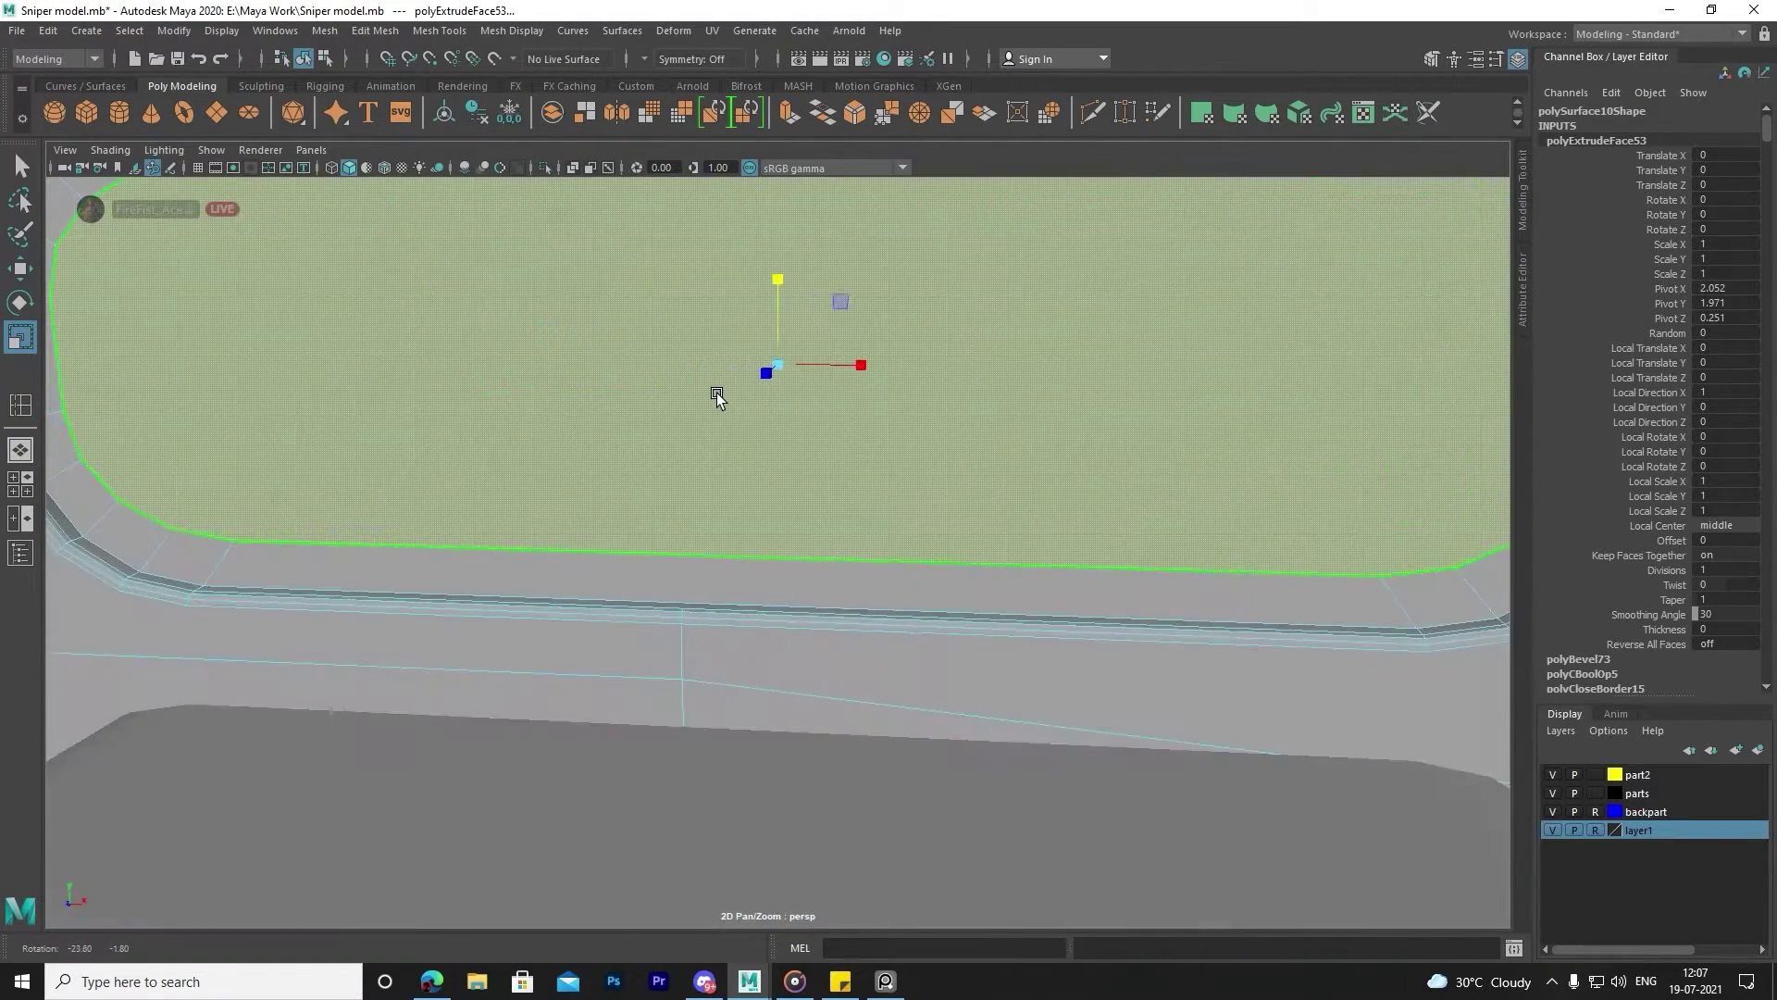
{"action": "scroll", "coordinate": [714, 392], "scroll_direction": "down", "scroll_amount": 1}
{"action": "scroll", "coordinate": [642, 455], "scroll_direction": "down", "scroll_amount": 3}
{"action": "scroll", "coordinate": [734, 337], "scroll_direction": "up", "scroll_amount": 1}
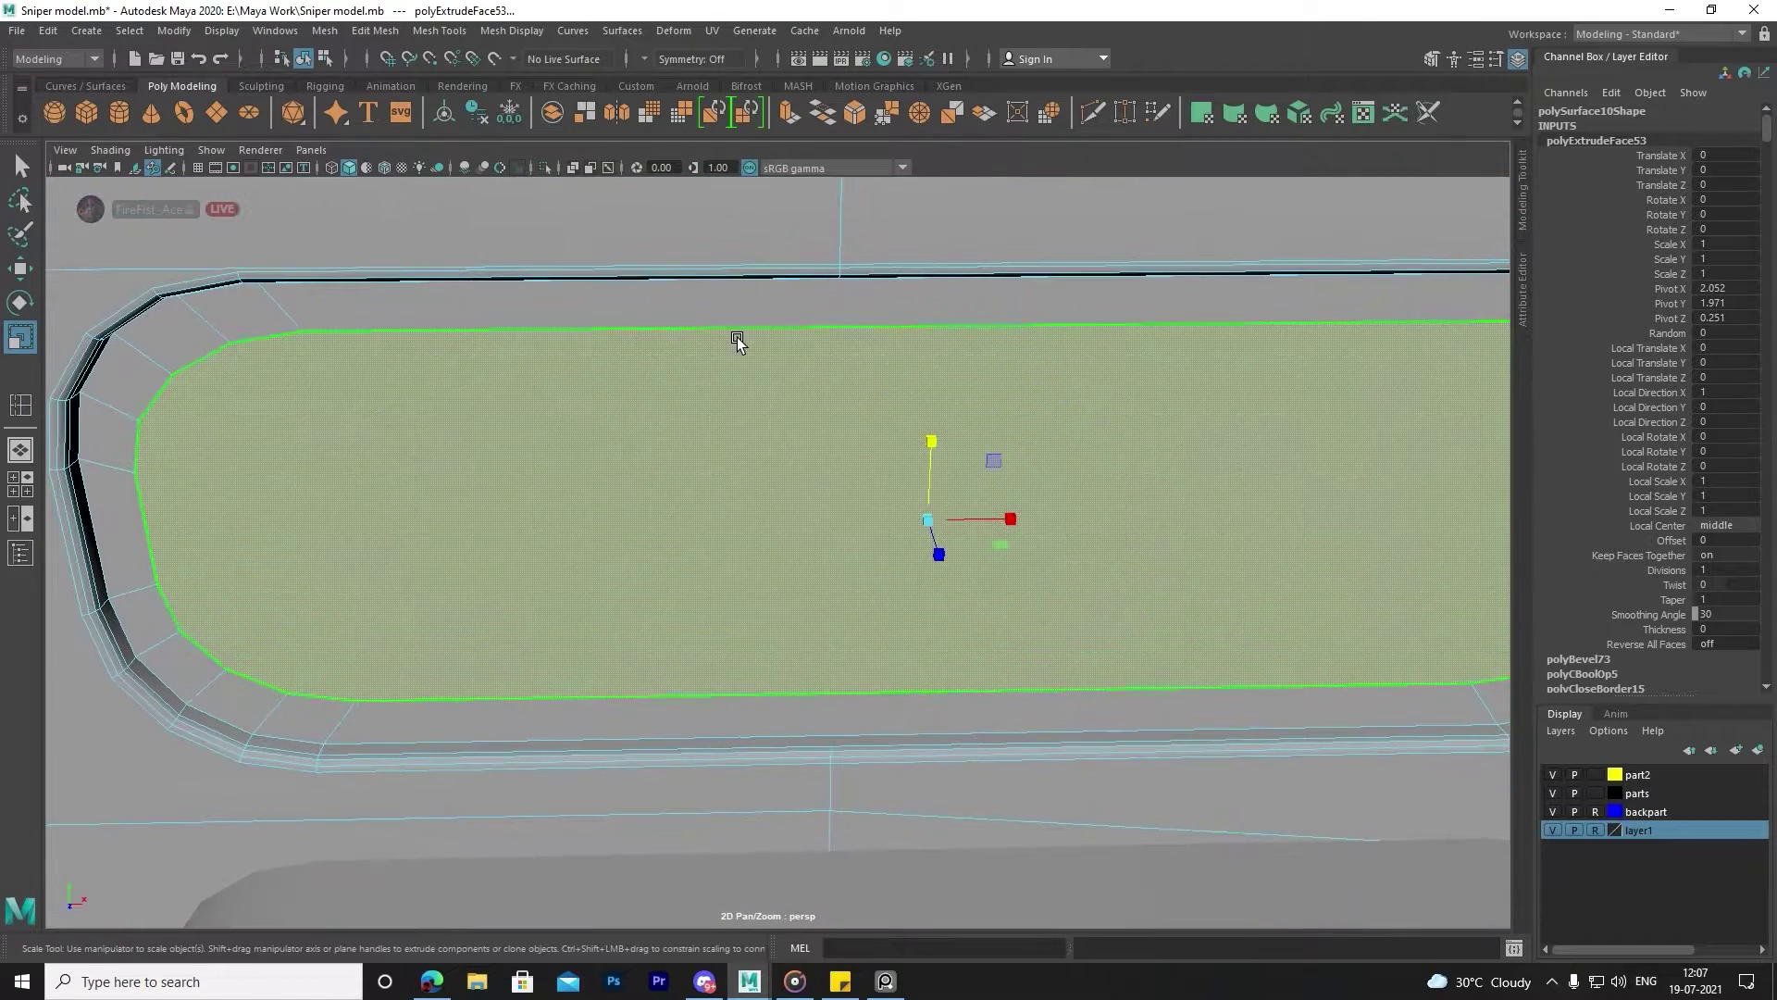
Use Multi-Cut to cut from the slot's top edge down to the inner border.
{"action": "left_click", "coordinate": [1093, 112]}
{"action": "scroll", "coordinate": [934, 365], "scroll_direction": "up", "scroll_amount": 5}
{"action": "scroll", "coordinate": [934, 366], "scroll_direction": "down", "scroll_amount": 5}
{"action": "scroll", "coordinate": [904, 457], "scroll_direction": "up", "scroll_amount": 2}
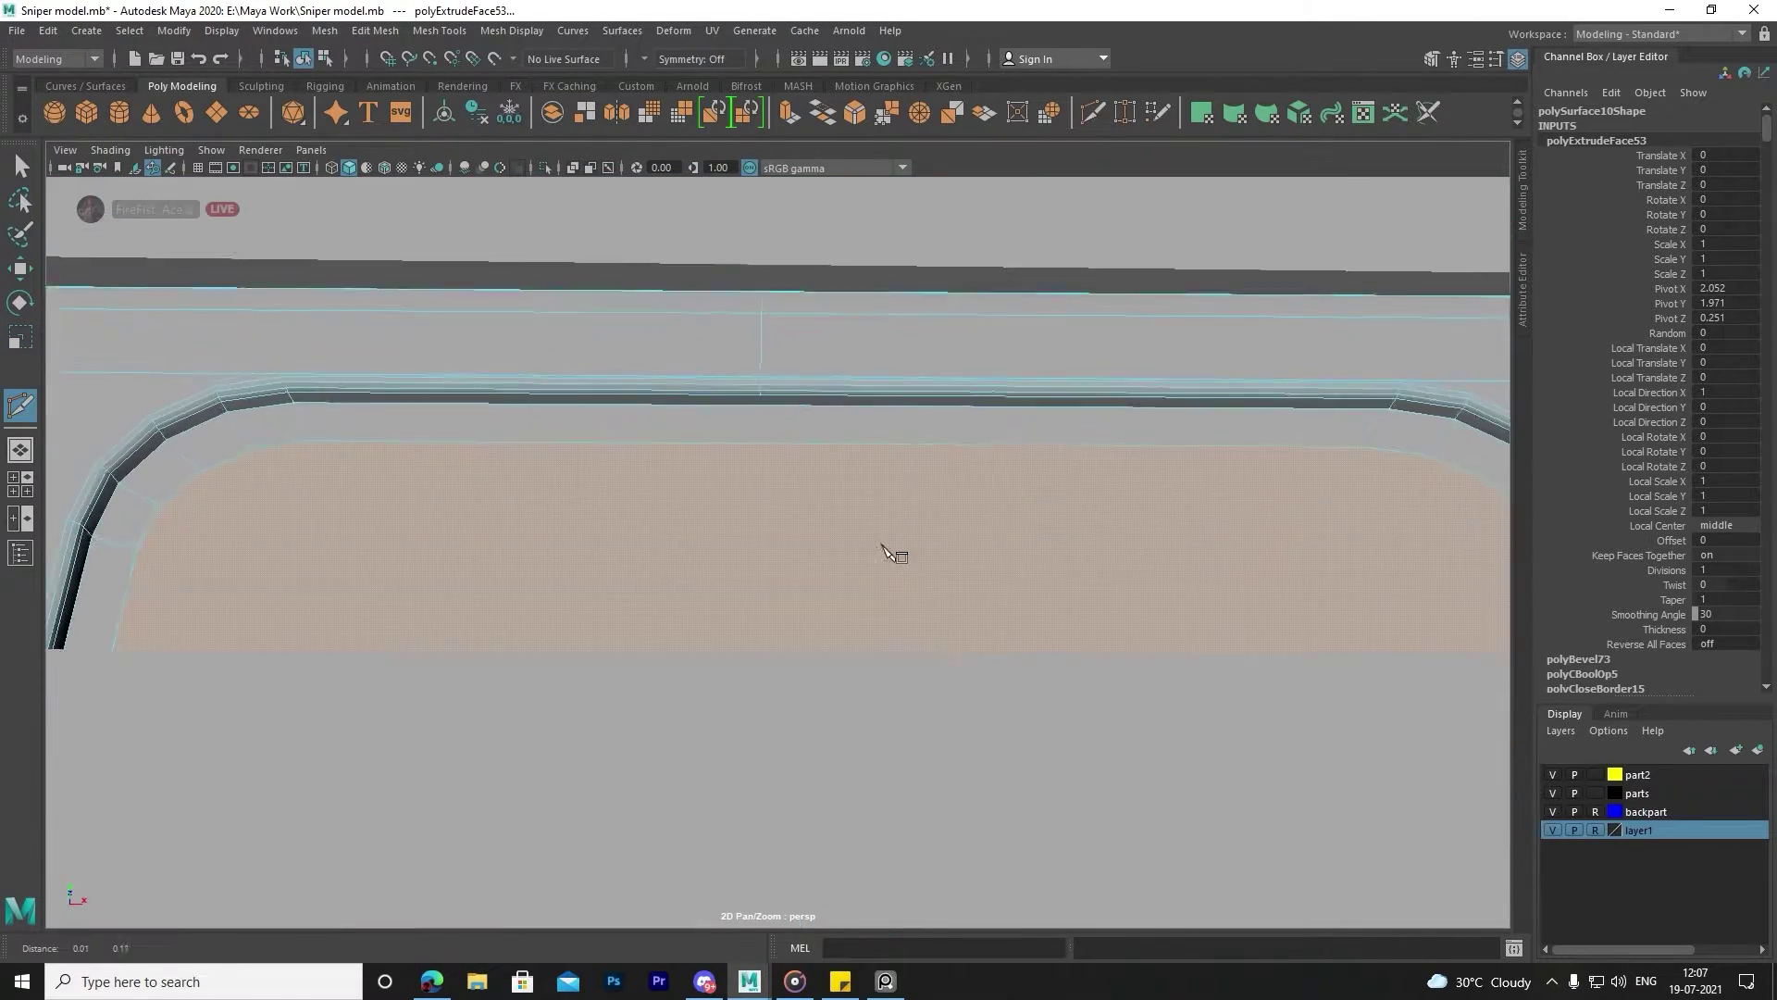
{"action": "scroll", "coordinate": [892, 552], "scroll_direction": "up", "scroll_amount": 4}
{"action": "scroll", "coordinate": [809, 579], "scroll_direction": "up", "scroll_amount": 3}
{"action": "scroll", "coordinate": [743, 542], "scroll_direction": "down", "scroll_amount": 2}
{"action": "scroll", "coordinate": [731, 453], "scroll_direction": "up", "scroll_amount": 2}
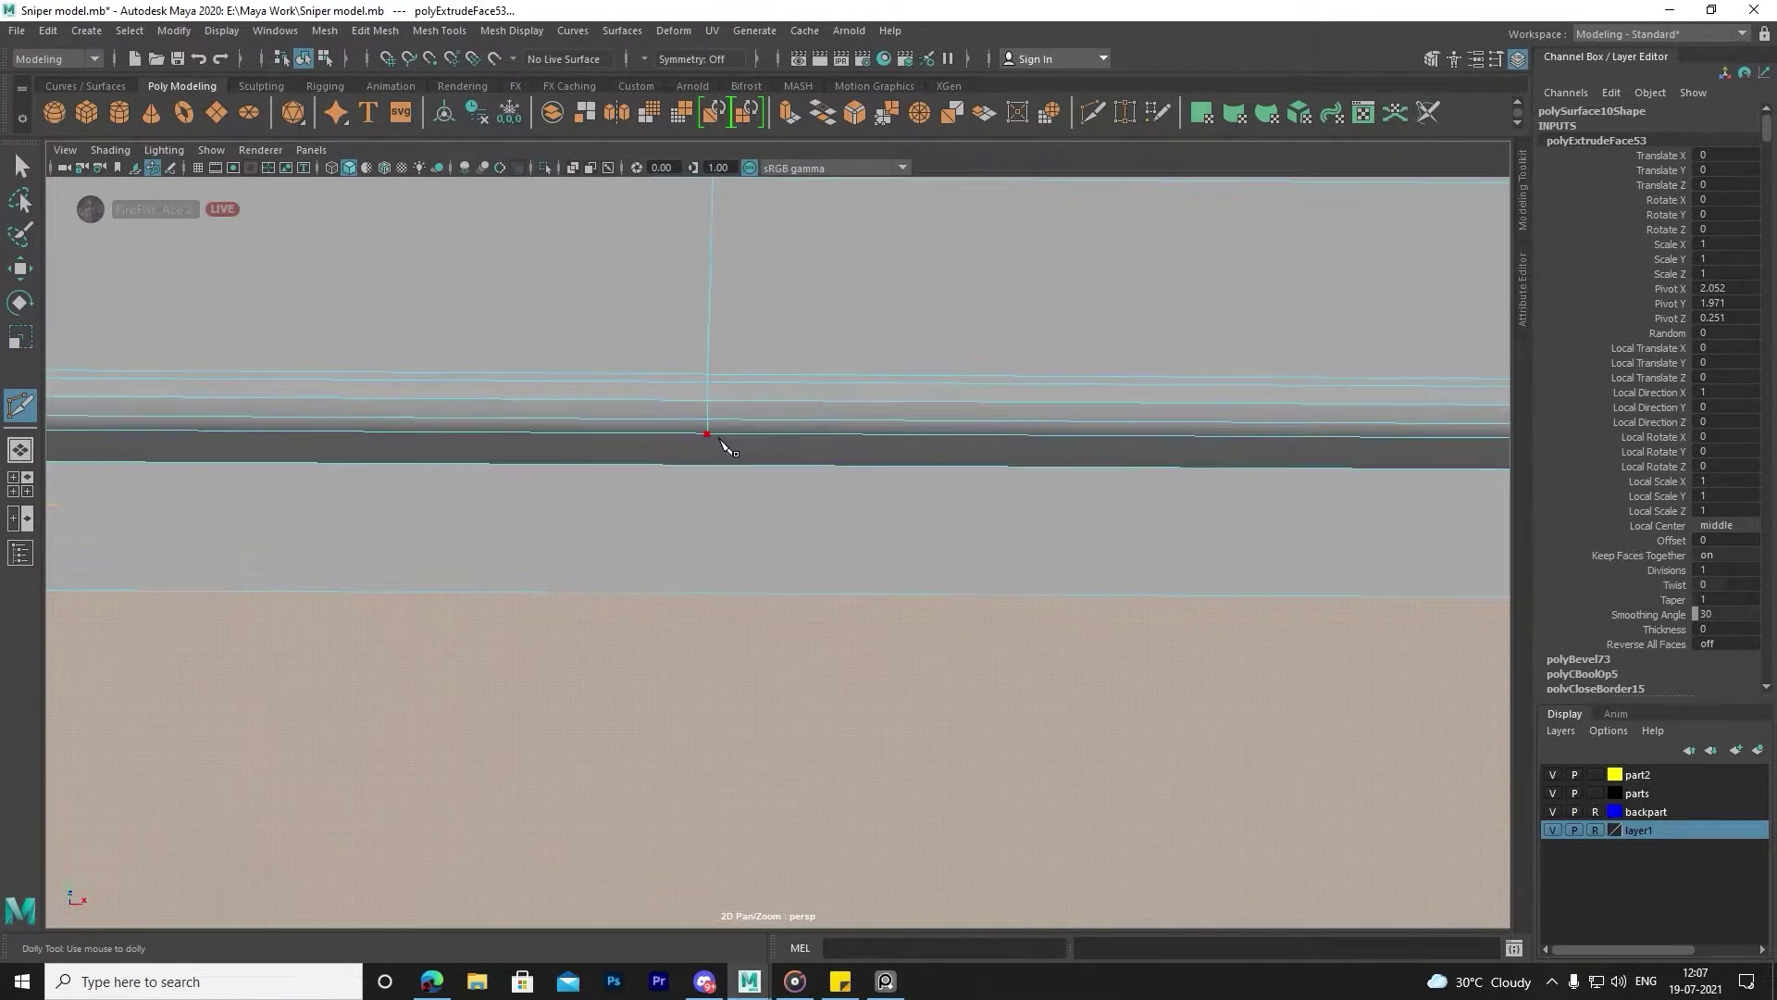
{"action": "left_click", "coordinate": [707, 433]}
{"action": "left_click", "coordinate": [709, 465]}
{"action": "scroll", "coordinate": [710, 600], "scroll_direction": "down", "scroll_amount": 3}
{"action": "scroll", "coordinate": [746, 615], "scroll_direction": "down", "scroll_amount": 3}
Orbit and pan along the slot's top edge to frame the new cut line.
{"action": "left_click_drag", "start_coordinate": [767, 564], "coordinate": [789, 661], "text": "alt"}
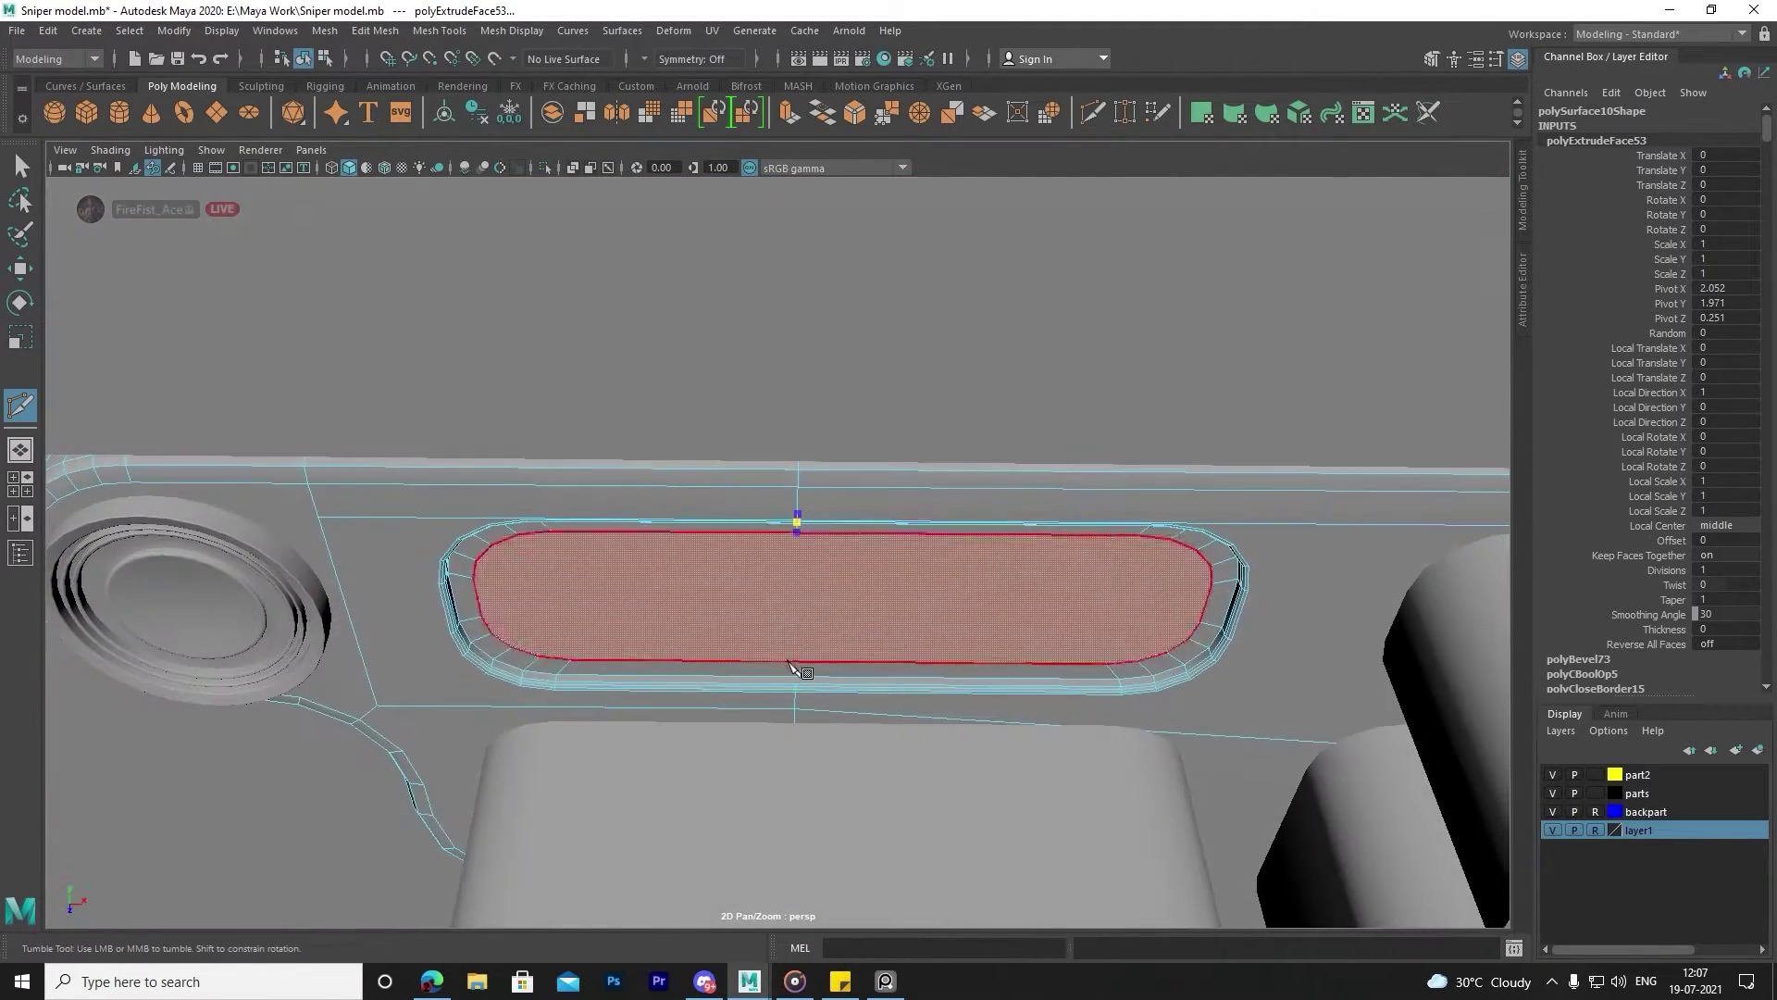
{"action": "scroll", "coordinate": [1027, 719], "scroll_direction": "up", "scroll_amount": 3}
{"action": "scroll", "coordinate": [1036, 663], "scroll_direction": "up", "scroll_amount": 5}
{"action": "middle_click_drag", "start_coordinate": [1035, 663], "coordinate": [762, 595], "text": "alt"}
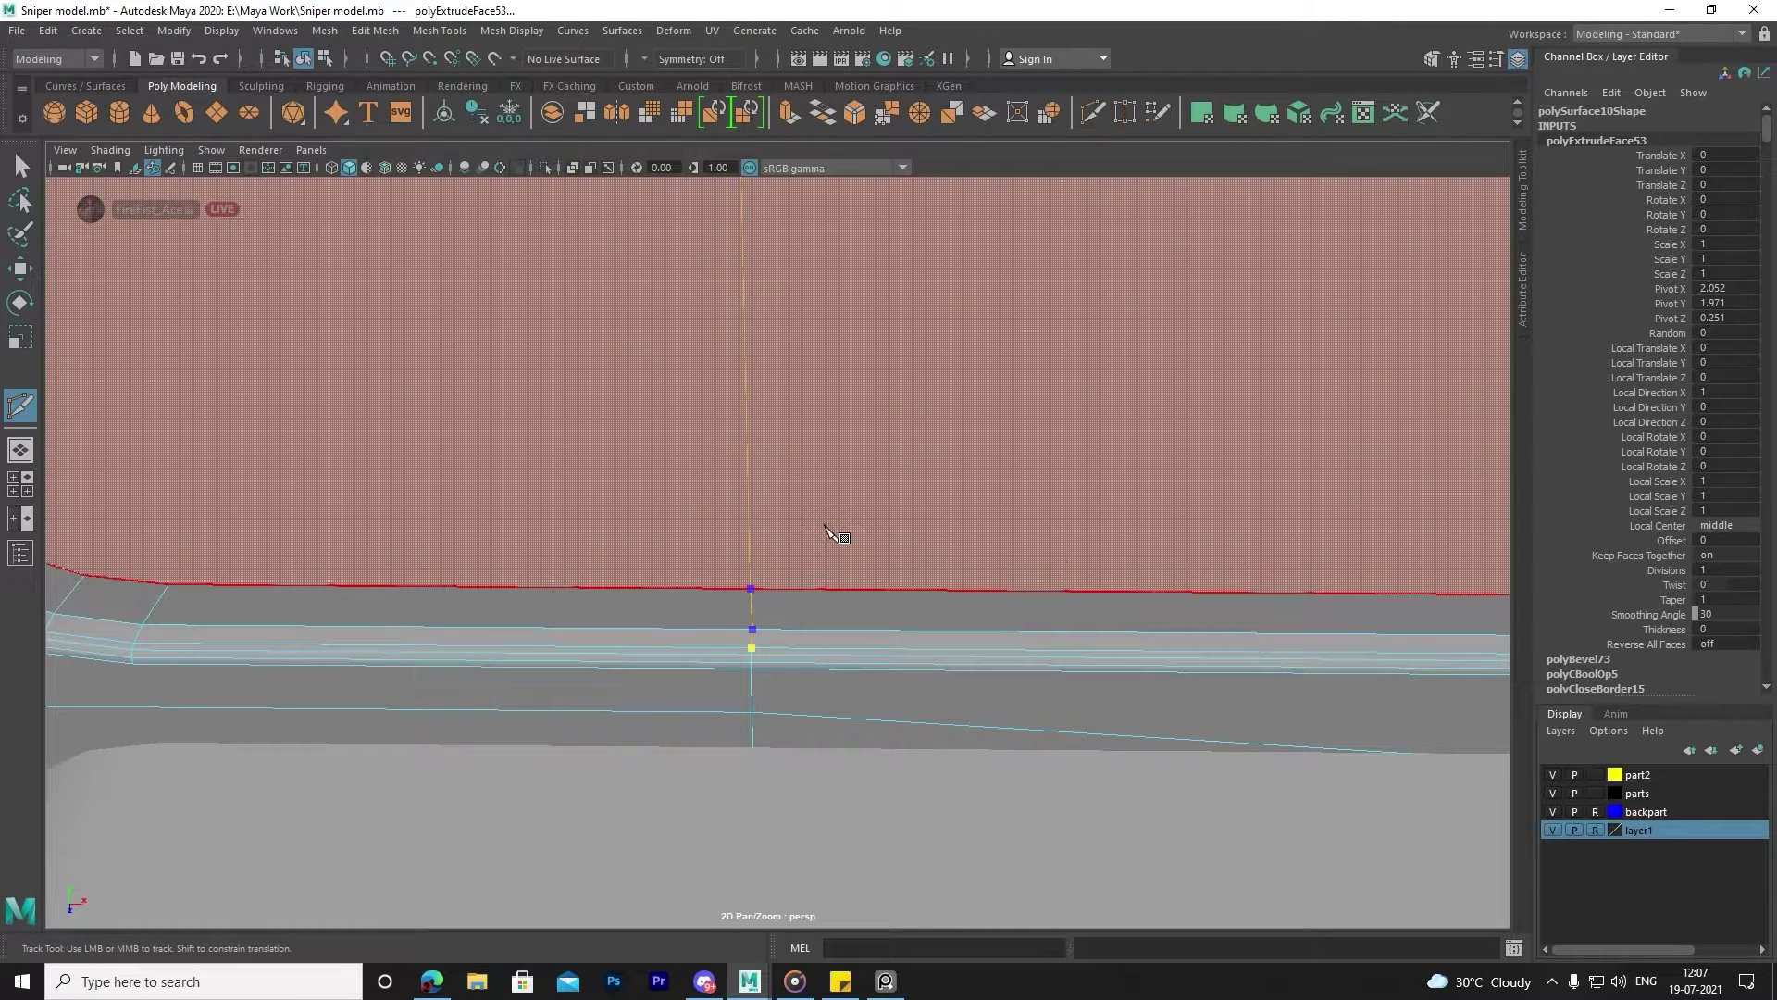
{"action": "scroll", "coordinate": [825, 527], "scroll_direction": "down", "scroll_amount": 3}
{"action": "scroll", "coordinate": [762, 714], "scroll_direction": "up", "scroll_amount": 3}
{"action": "scroll", "coordinate": [813, 658], "scroll_direction": "up", "scroll_amount": 2}
{"action": "middle_click_drag", "start_coordinate": [845, 658], "coordinate": [784, 612], "text": "alt"}
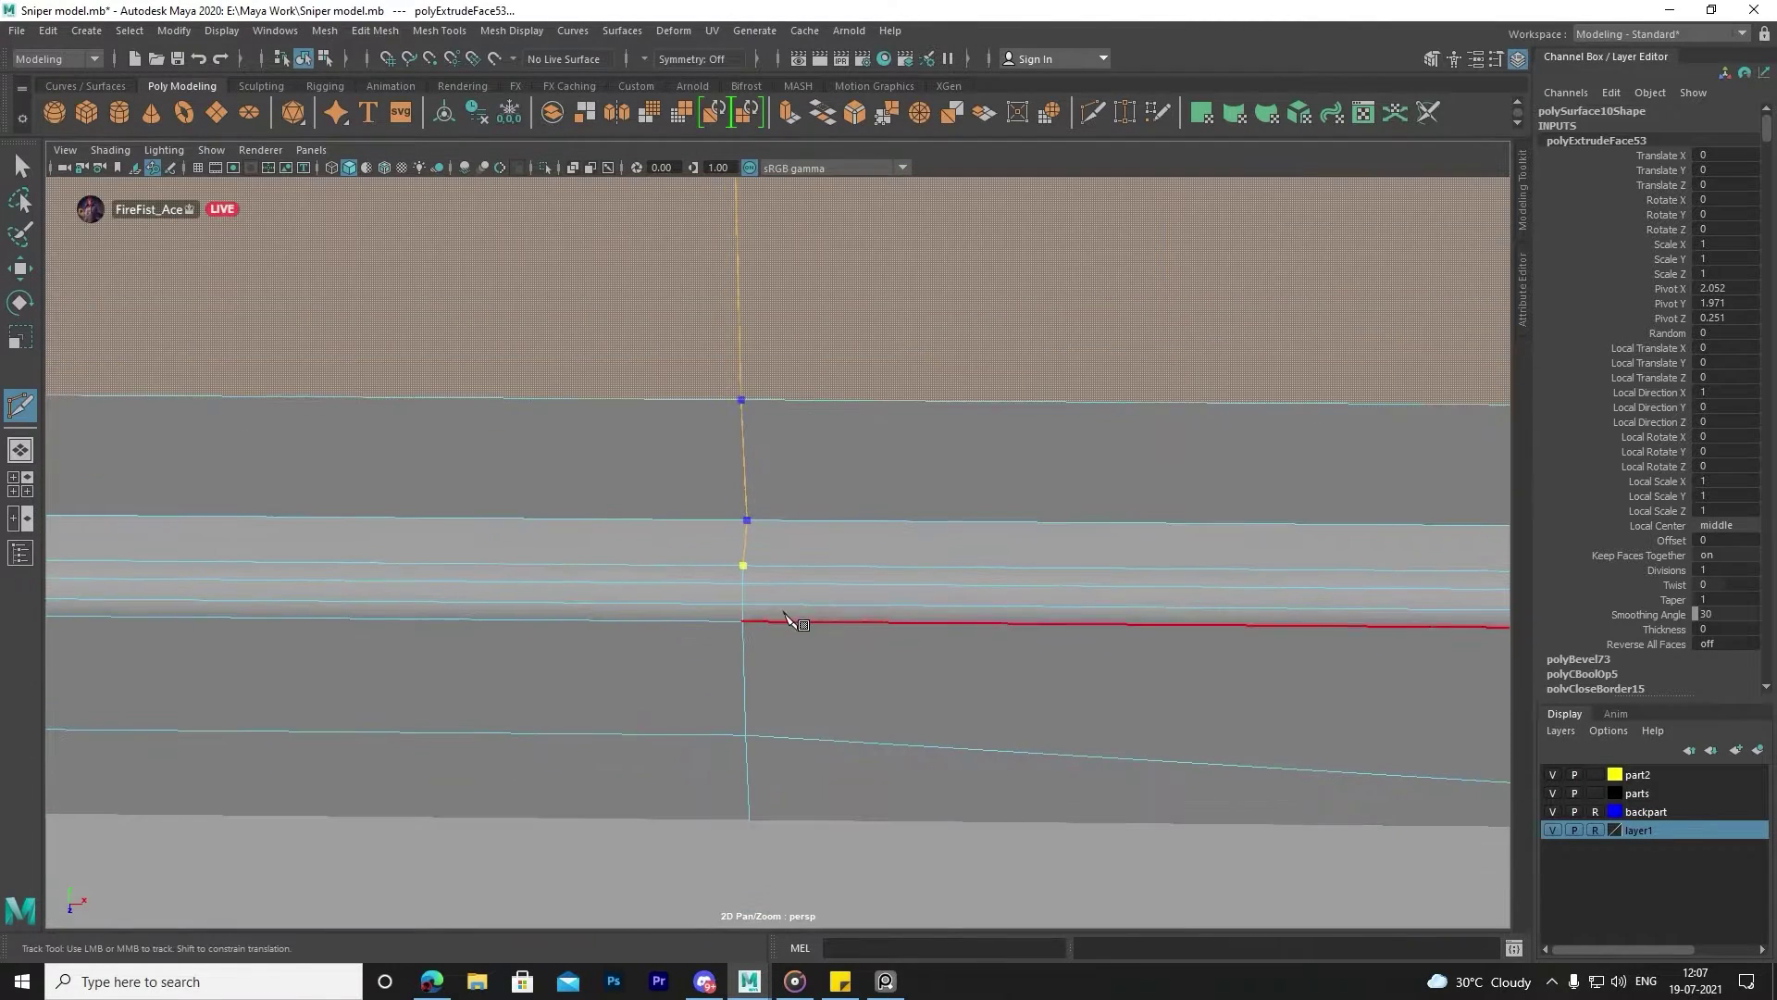
{"action": "scroll", "coordinate": [762, 555], "scroll_direction": "down", "scroll_amount": 4}
{"action": "scroll", "coordinate": [746, 425], "scroll_direction": "down", "scroll_amount": 1}
Insert an edge loop around the rounded slot's border with Insert Edge Loop.
{"action": "scroll", "coordinate": [570, 437], "scroll_direction": "up", "scroll_amount": 1}
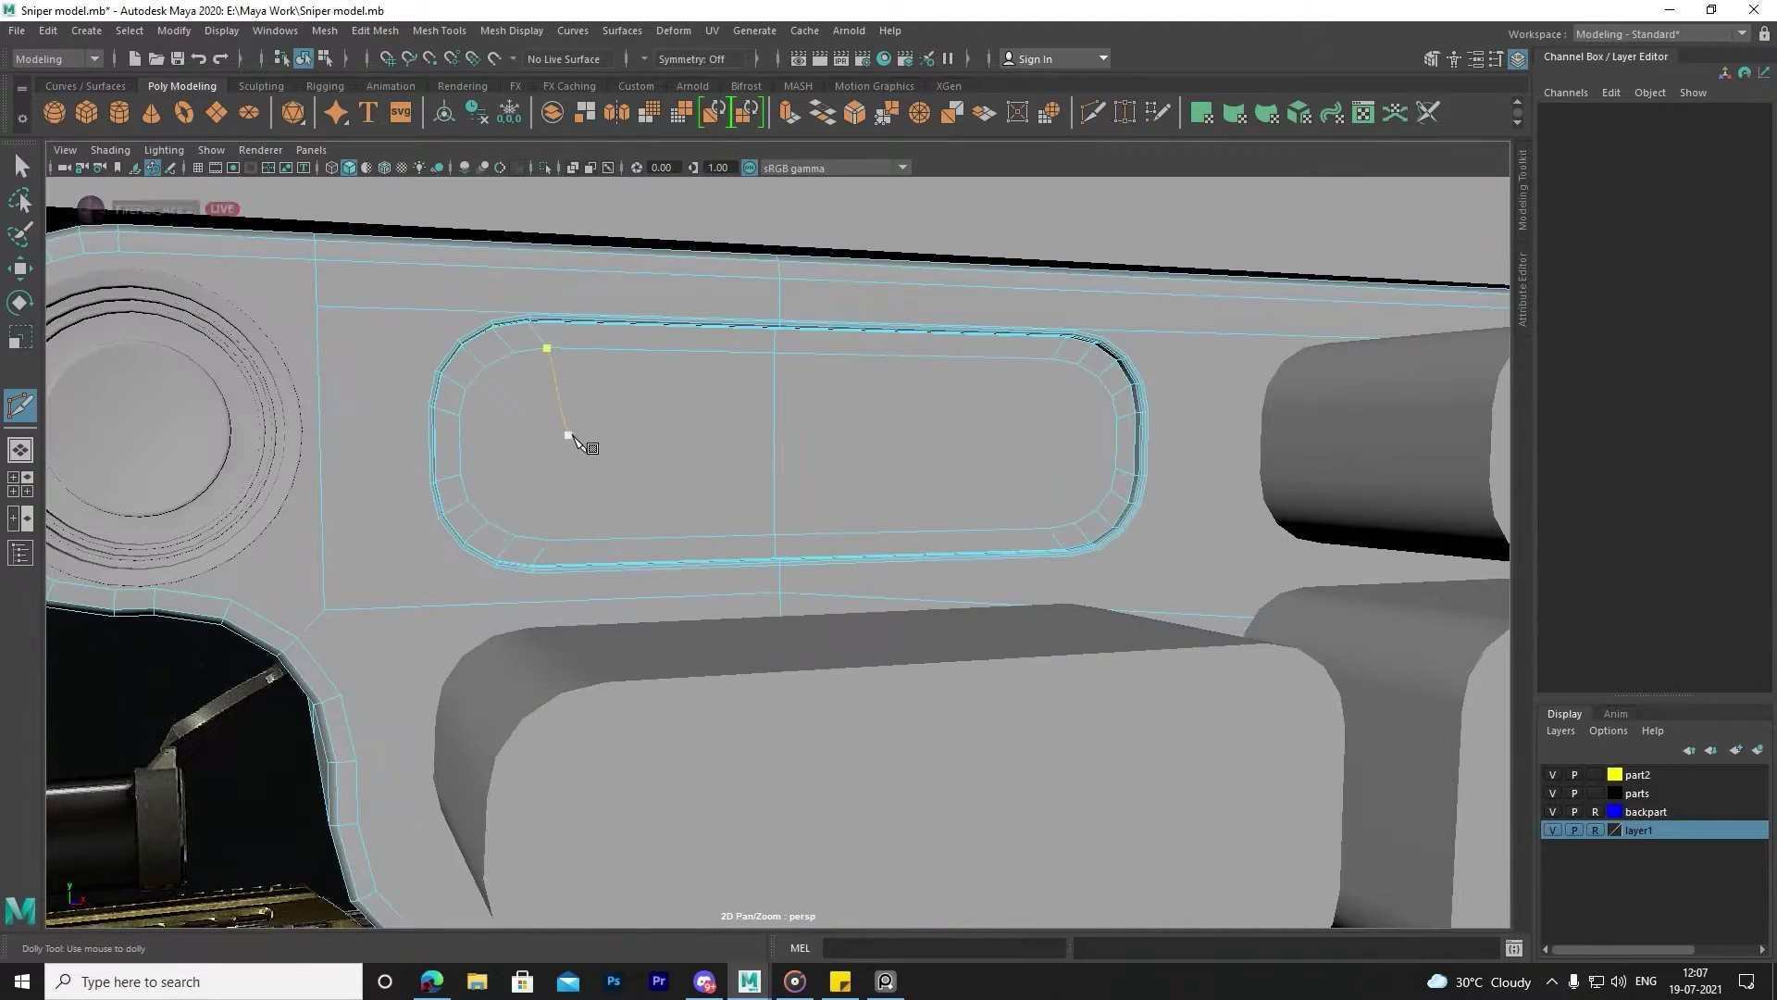
{"action": "middle_click_drag", "start_coordinate": [570, 436], "coordinate": [653, 516], "text": "alt"}
{"action": "left_click", "coordinate": [438, 31]}
{"action": "left_click", "coordinate": [477, 169]}
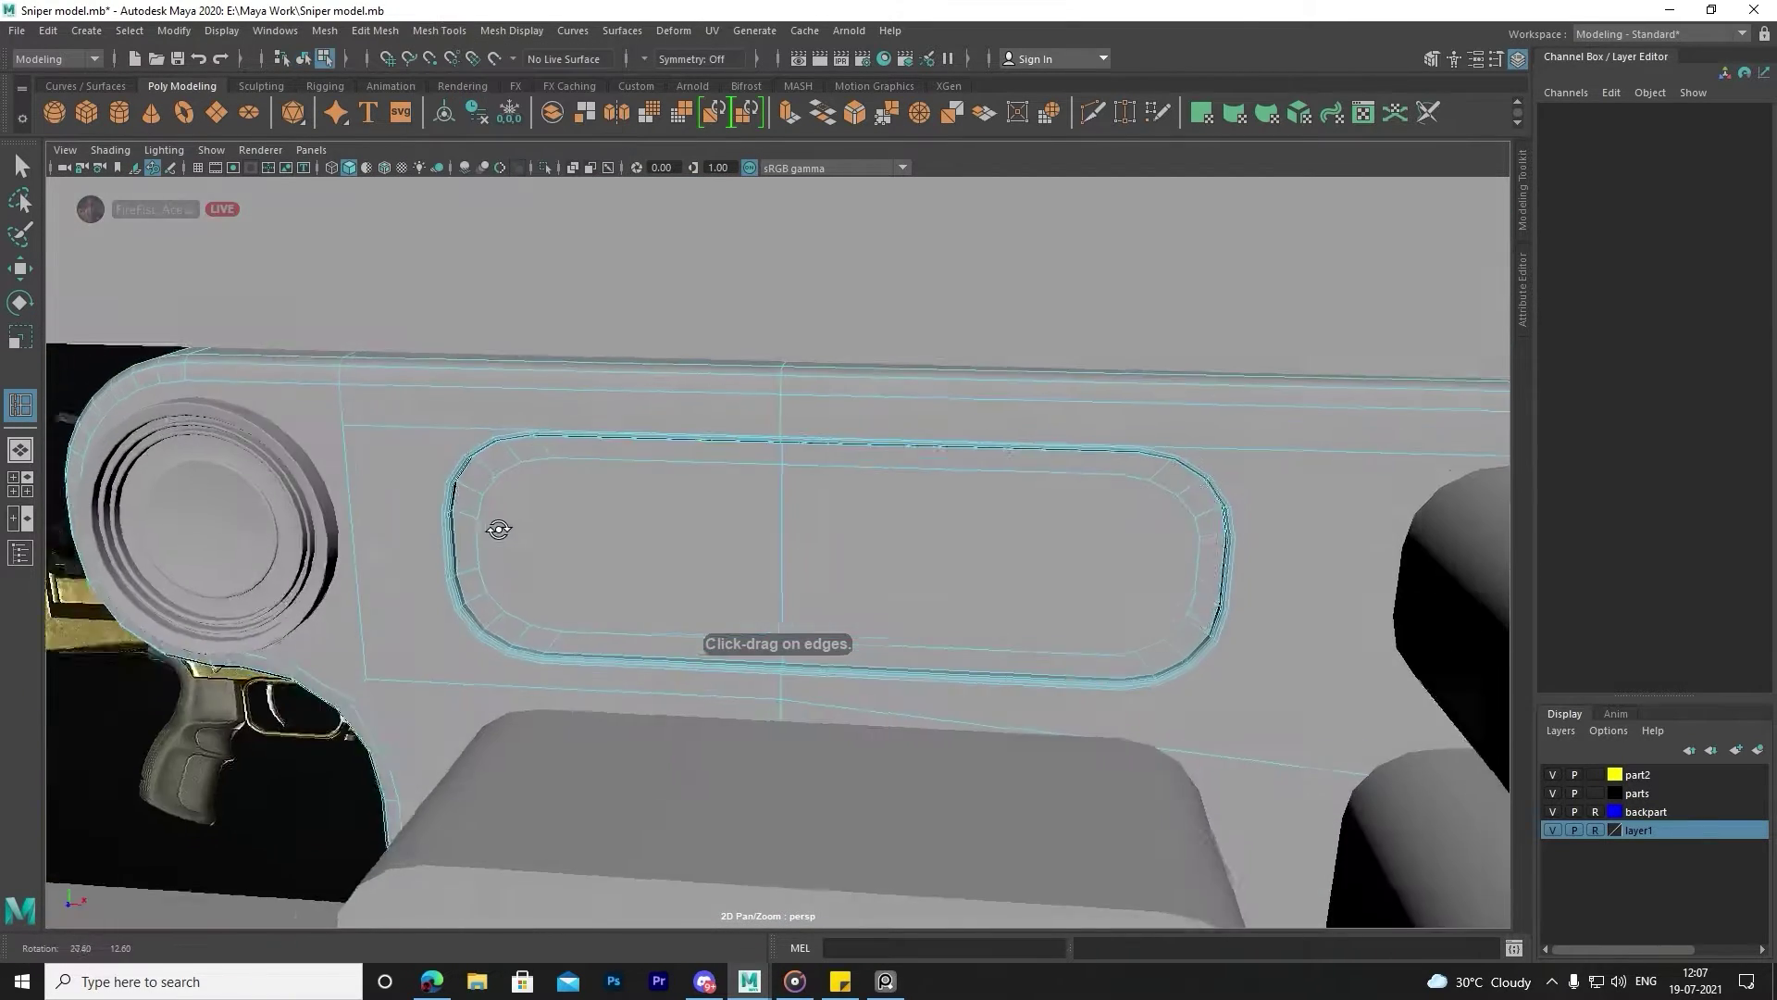
{"action": "scroll", "coordinate": [559, 479], "scroll_direction": "up", "scroll_amount": 5}
{"action": "scroll", "coordinate": [615, 496], "scroll_direction": "down", "scroll_amount": 3}
{"action": "scroll", "coordinate": [641, 437], "scroll_direction": "up", "scroll_amount": 2}
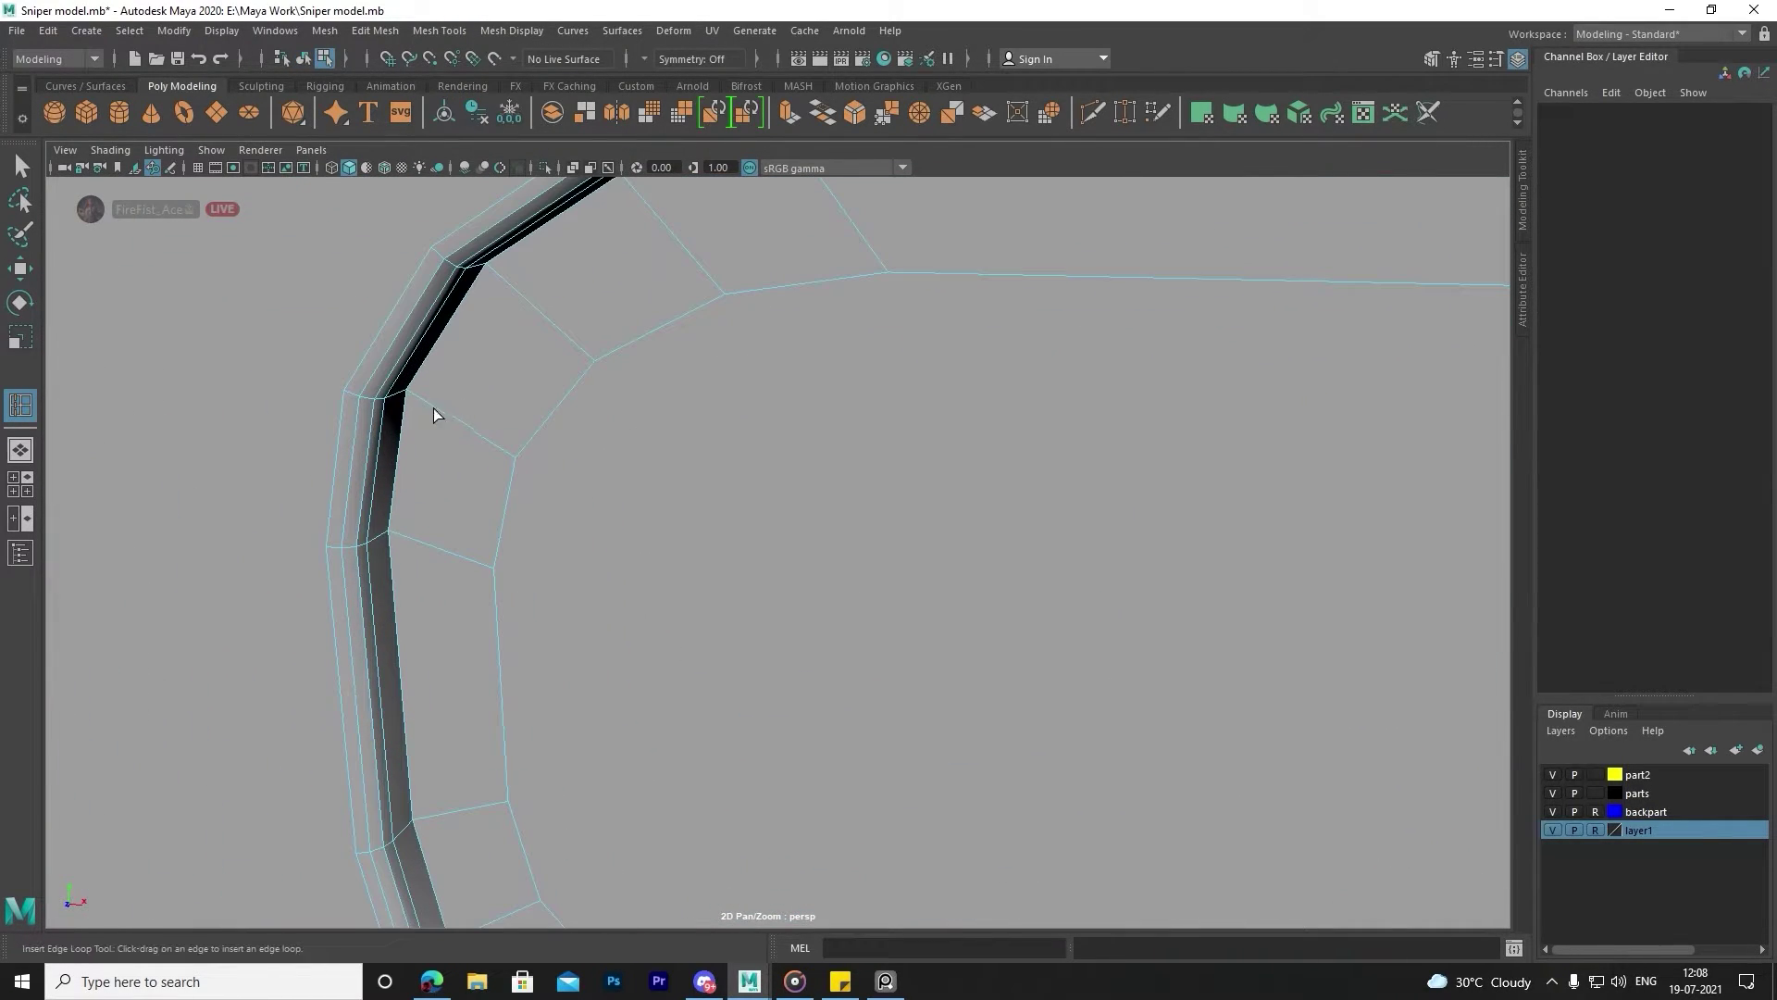
{"action": "left_click_drag", "start_coordinate": [433, 408], "coordinate": [420, 402]}
{"action": "scroll", "coordinate": [694, 425], "scroll_direction": "down", "scroll_amount": 3}
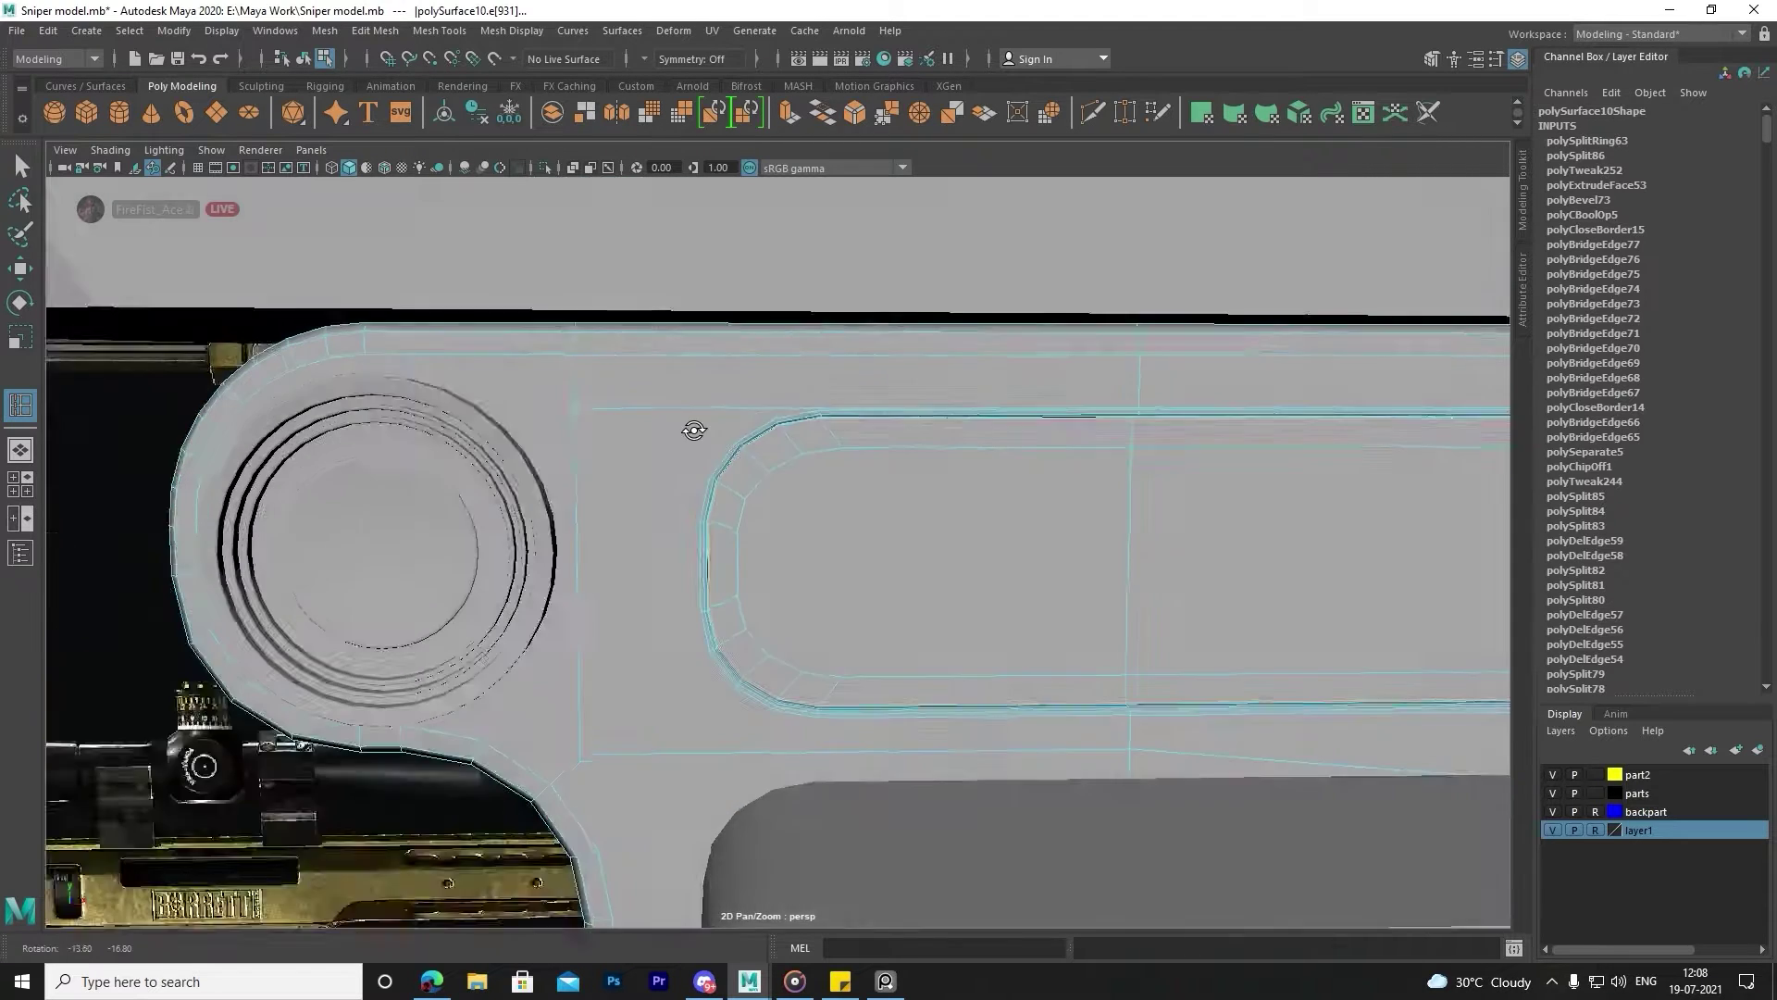
{"action": "scroll", "coordinate": [408, 441], "scroll_direction": "up", "scroll_amount": 2}
{"action": "scroll", "coordinate": [697, 432], "scroll_direction": "up", "scroll_amount": 2}
{"action": "scroll", "coordinate": [697, 431], "scroll_direction": "down", "scroll_amount": 2}
{"action": "scroll", "coordinate": [775, 402], "scroll_direction": "down", "scroll_amount": 1}
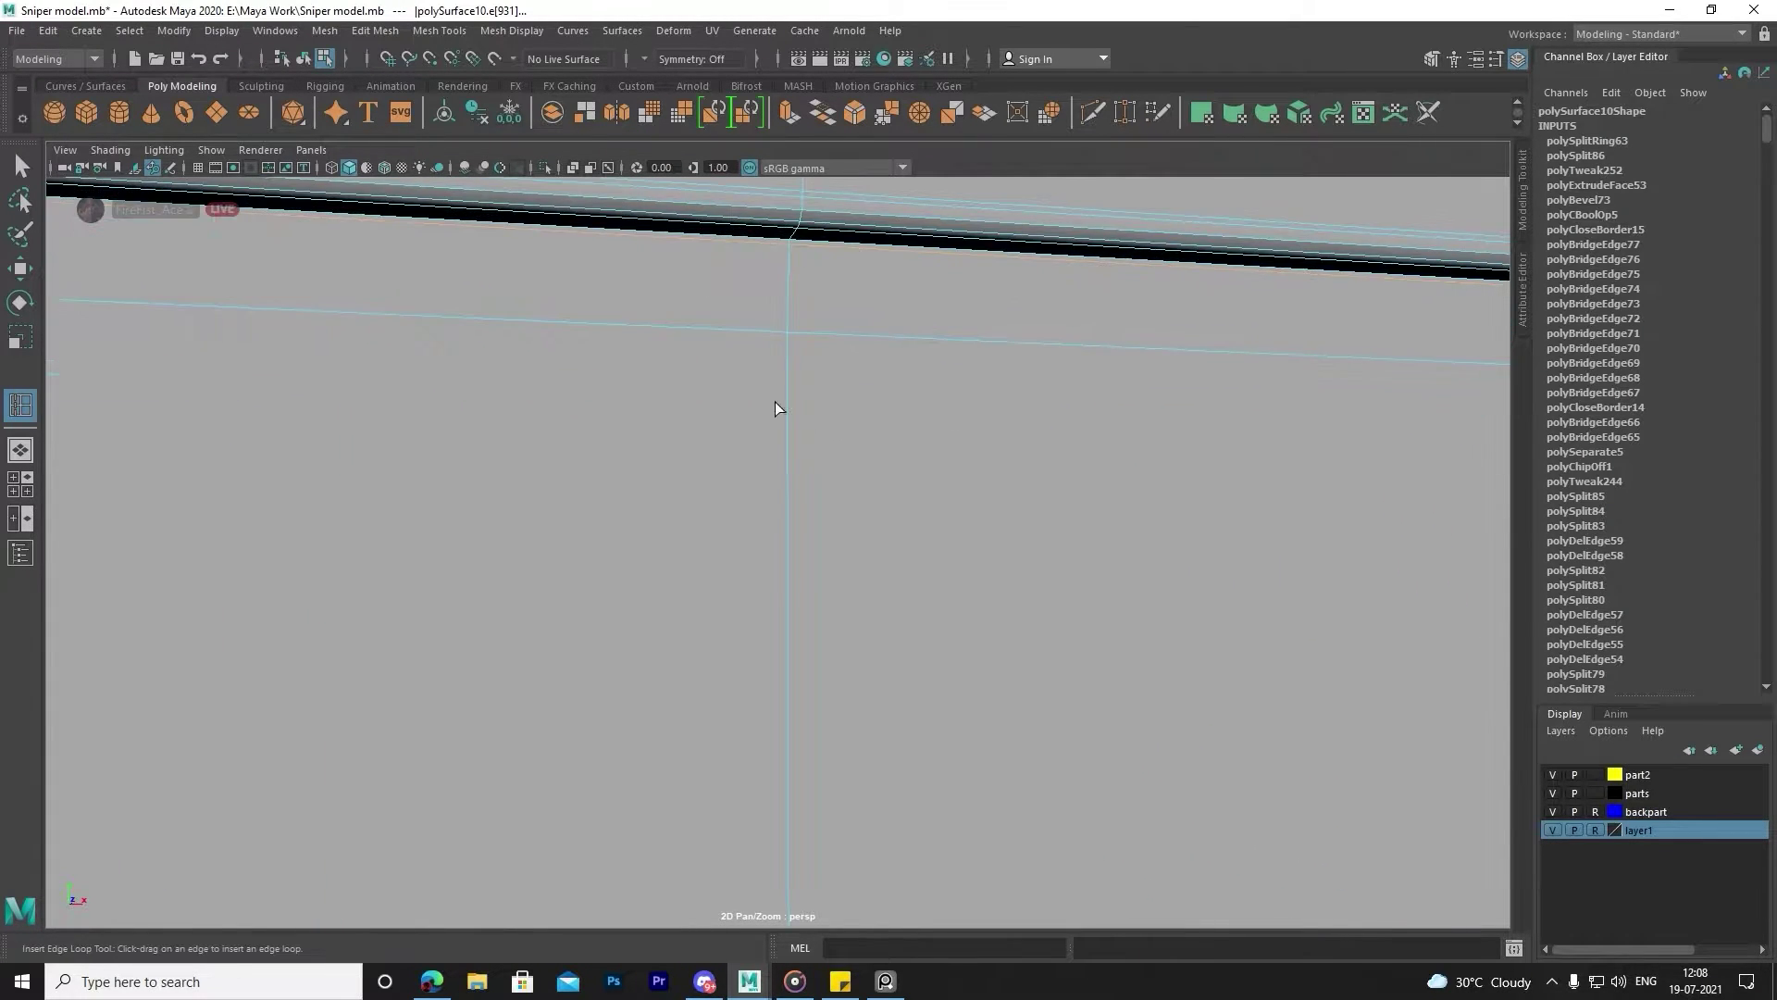
{"action": "scroll", "coordinate": [774, 401], "scroll_direction": "down", "scroll_amount": 3}
Leave the loop tool and select the whole receiver mesh.
{"action": "key", "text": "F8"}
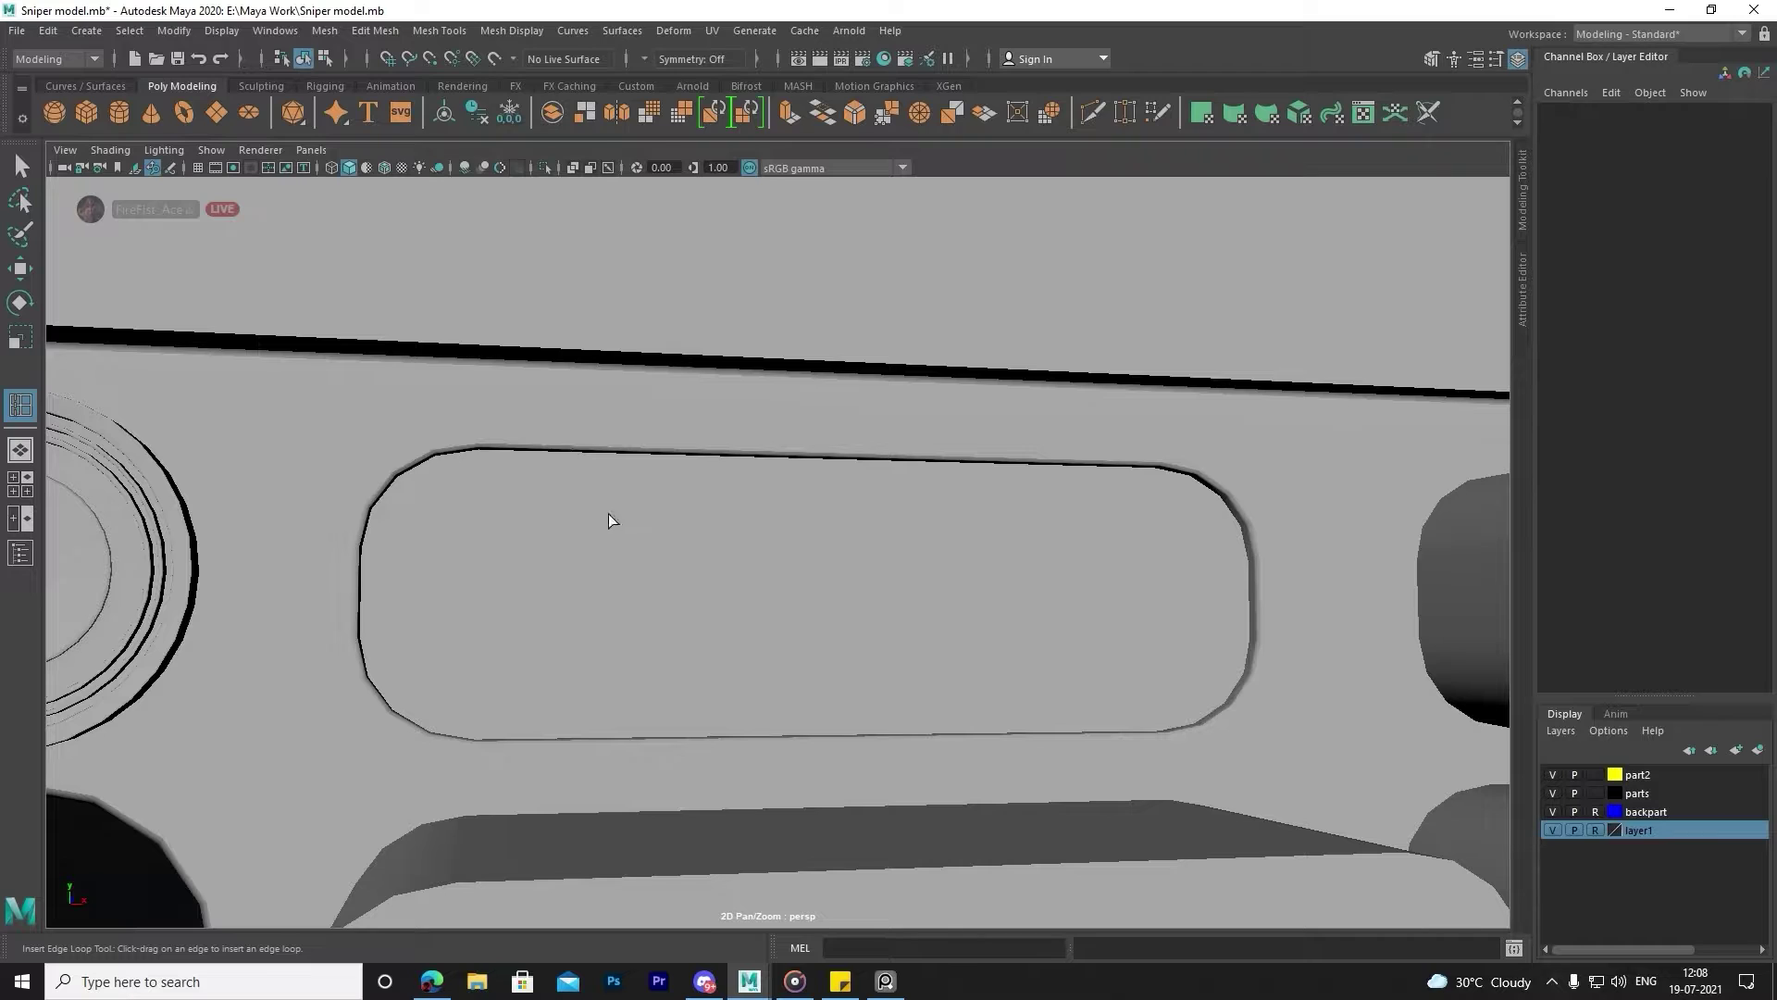
{"action": "key", "text": "q"}
{"action": "left_click", "coordinate": [442, 524]}
Compare the slot in smoothed (3) and plain (1) previews from several angles.
{"action": "key", "text": "3"}
{"action": "key", "text": "1"}
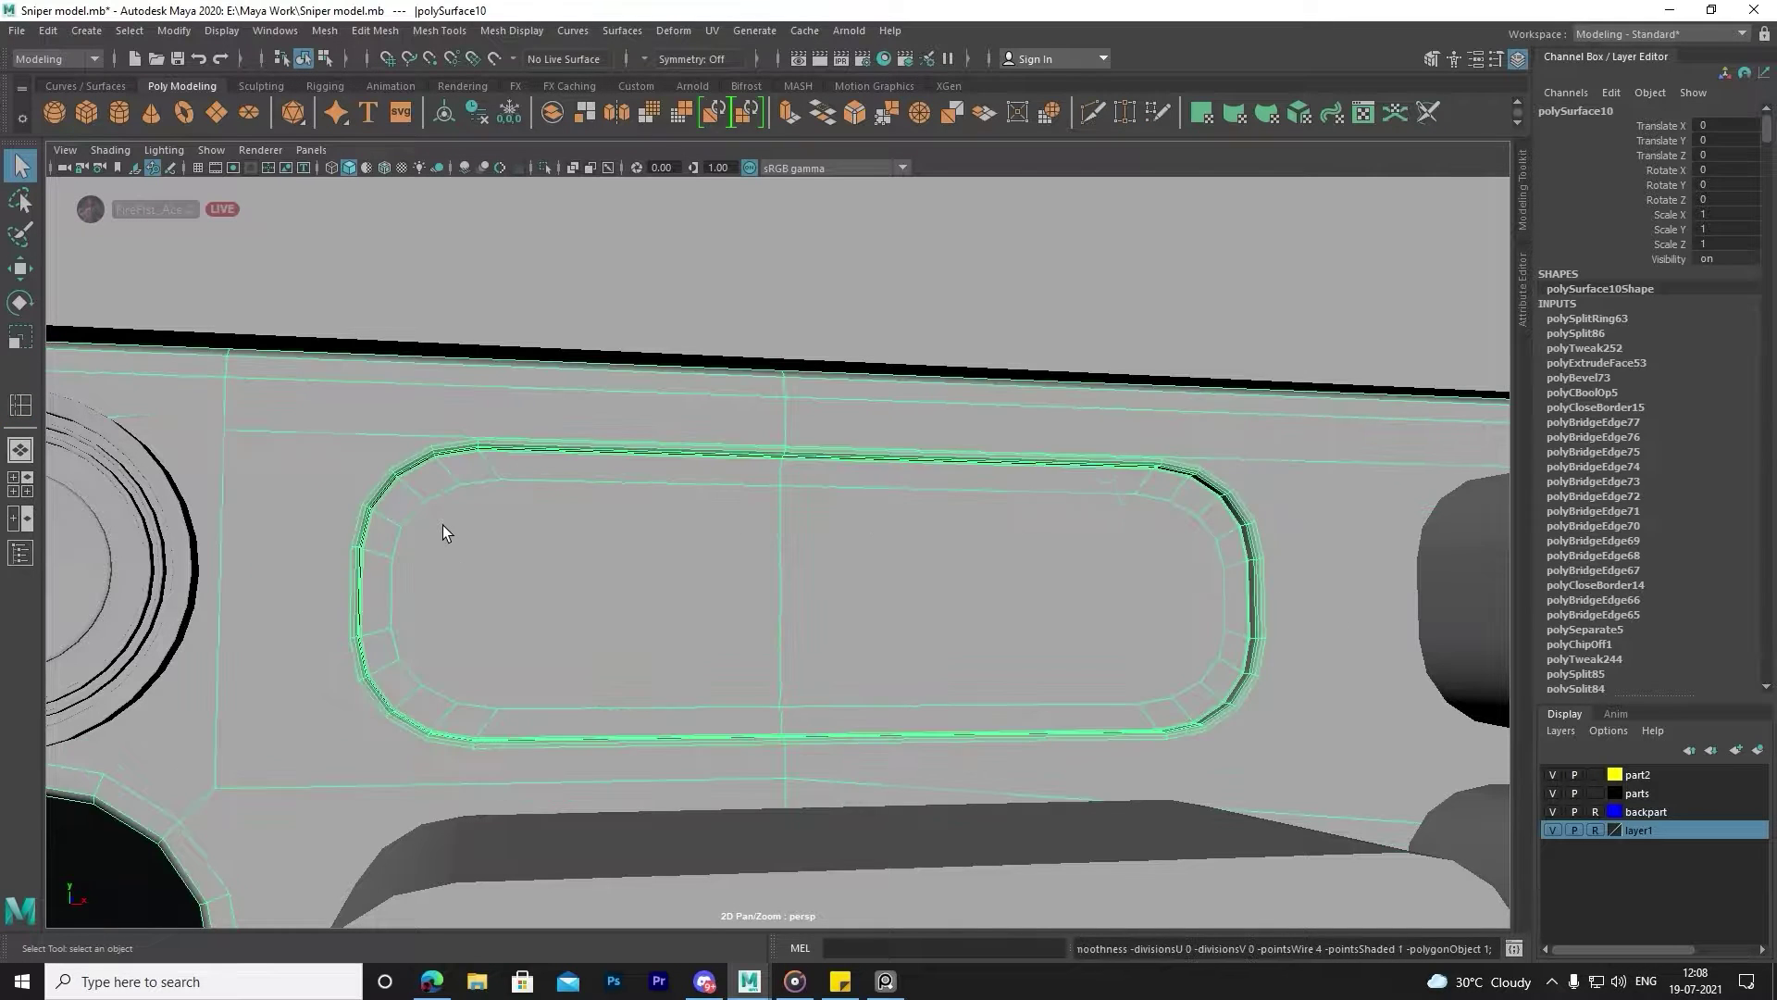
{"action": "key", "text": "3"}
{"action": "key", "text": "1"}
{"action": "key", "text": "3"}
{"action": "scroll", "coordinate": [443, 524], "scroll_direction": "down", "scroll_amount": 3}
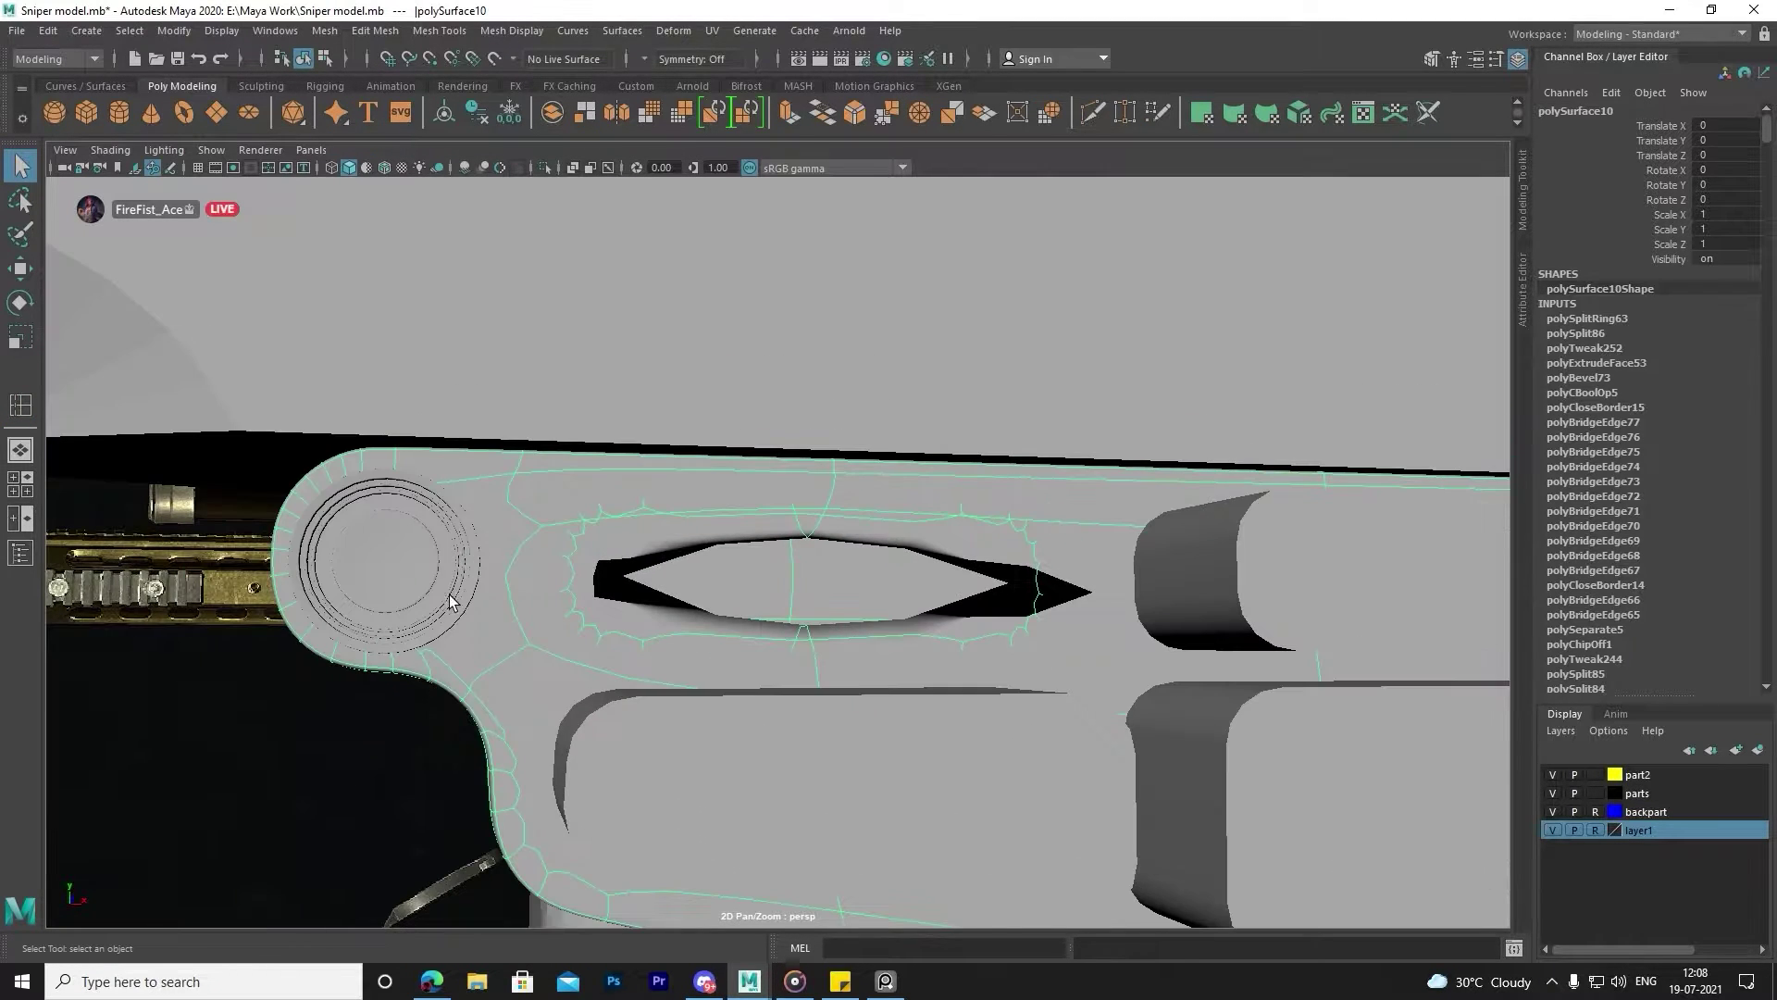
{"action": "scroll", "coordinate": [448, 607], "scroll_direction": "down", "scroll_amount": 1}
{"action": "scroll", "coordinate": [448, 607], "scroll_direction": "down", "scroll_amount": 1}
{"action": "key", "text": "1"}
{"action": "key", "text": "3"}
{"action": "key", "text": "1"}
{"action": "key", "text": "3"}
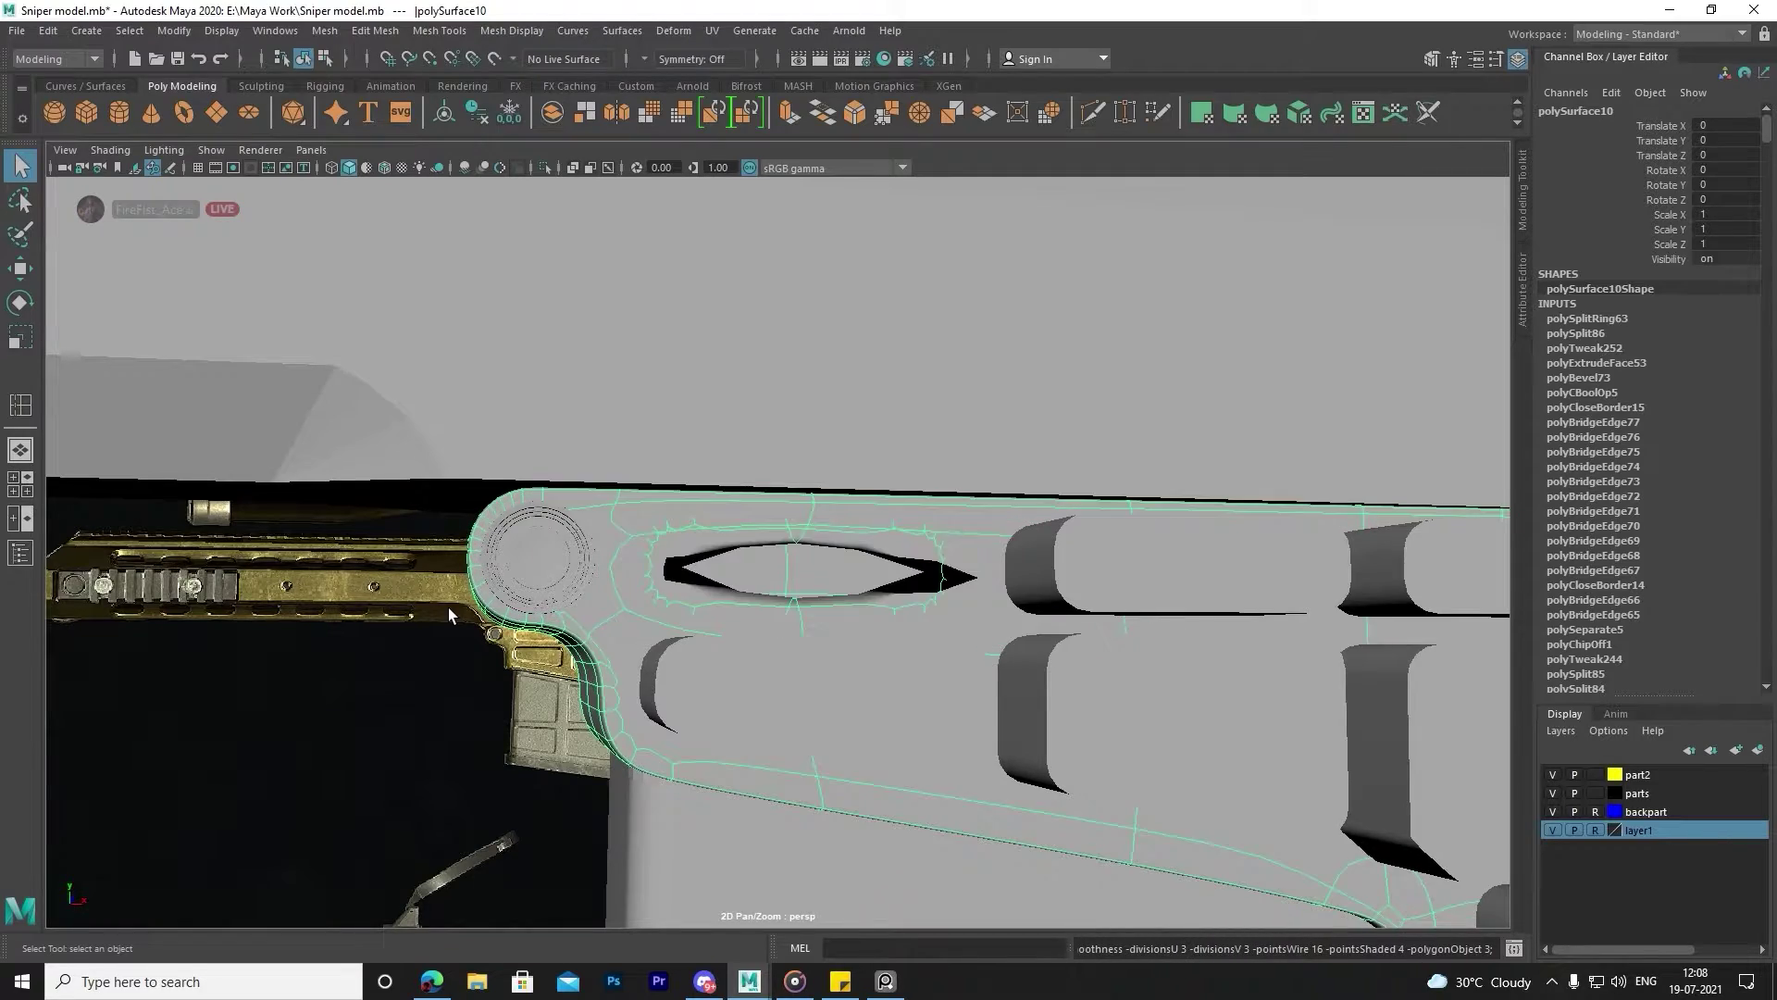
{"action": "key", "text": "1"}
{"action": "scroll", "coordinate": [622, 577], "scroll_direction": "up", "scroll_amount": 2}
{"action": "mouse_move", "coordinate": [448, 607]}
{"action": "left_mouse_down", "text": "alt"}
{"action": "mouse_move", "coordinate": [623, 577]}
{"action": "mouse_move", "coordinate": [589, 591]}
{"action": "left_mouse_up", "text": "alt"}
{"action": "scroll", "coordinate": [674, 580], "scroll_direction": "up", "scroll_amount": 3}
{"action": "scroll", "coordinate": [623, 579], "scroll_direction": "down", "scroll_amount": 3}
{"action": "scroll", "coordinate": [675, 583], "scroll_direction": "up", "scroll_amount": 4}
Check the smoothed slot once more, then undo twice to remove the extra edge loops.
{"action": "key", "text": "1"}
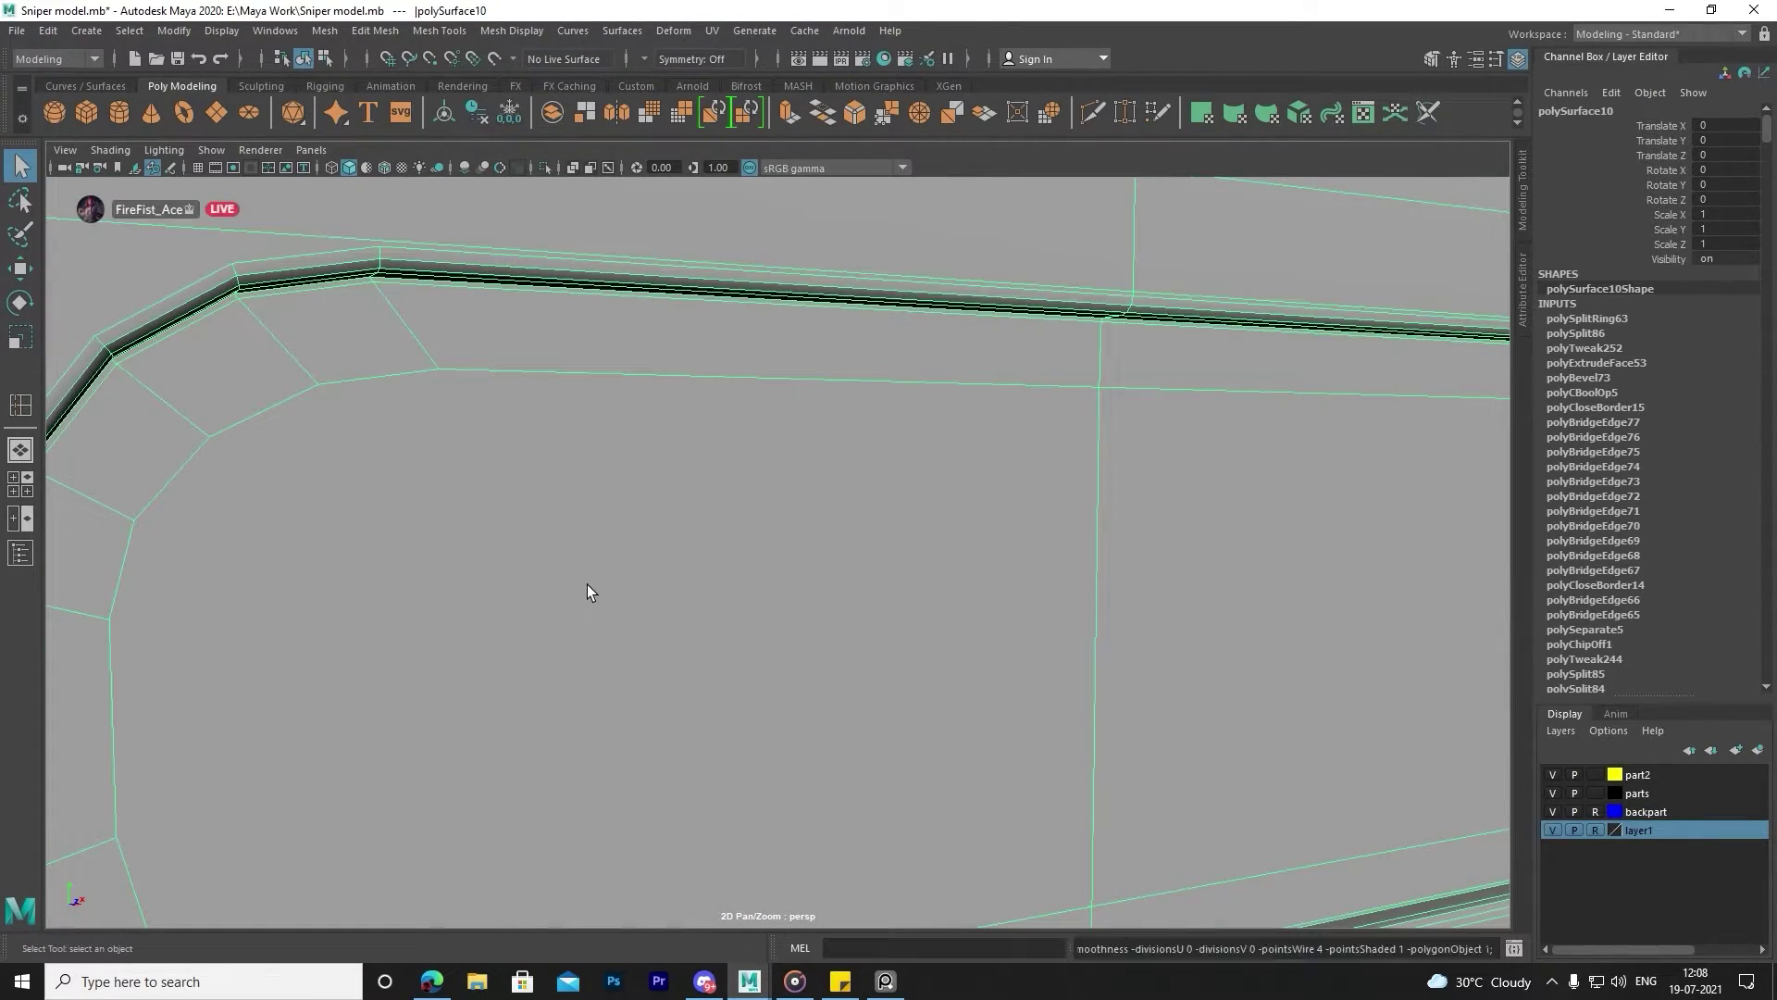
{"action": "key", "text": "3"}
{"action": "key", "text": "1"}
{"action": "scroll", "coordinate": [587, 584], "scroll_direction": "down", "scroll_amount": 3}
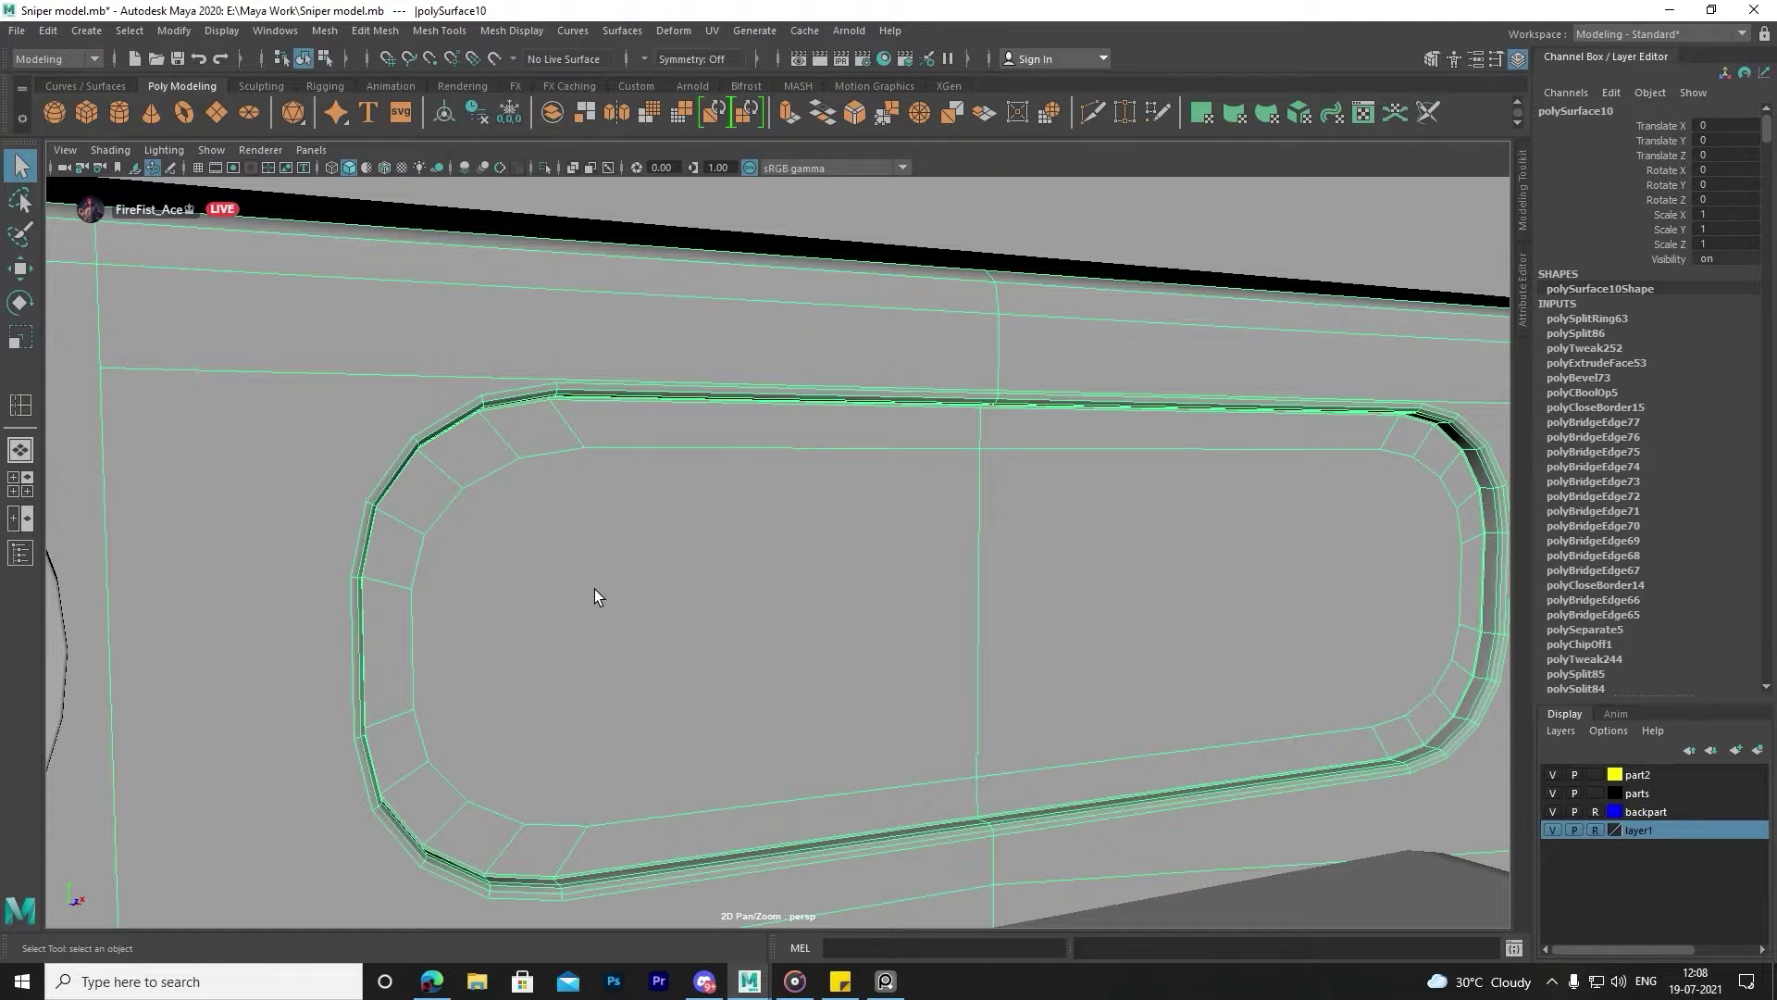
{"action": "key", "text": "ctrl+z"}
{"action": "key", "text": "ctrl+z"}
{"action": "key", "text": "ctrl+z"}
{"action": "key", "text": "ctrl+z"}
{"action": "key", "text": "ctrl+z"}
{"action": "key", "text": "ctrl+z"}
{"action": "key", "text": "ctrl+z"}
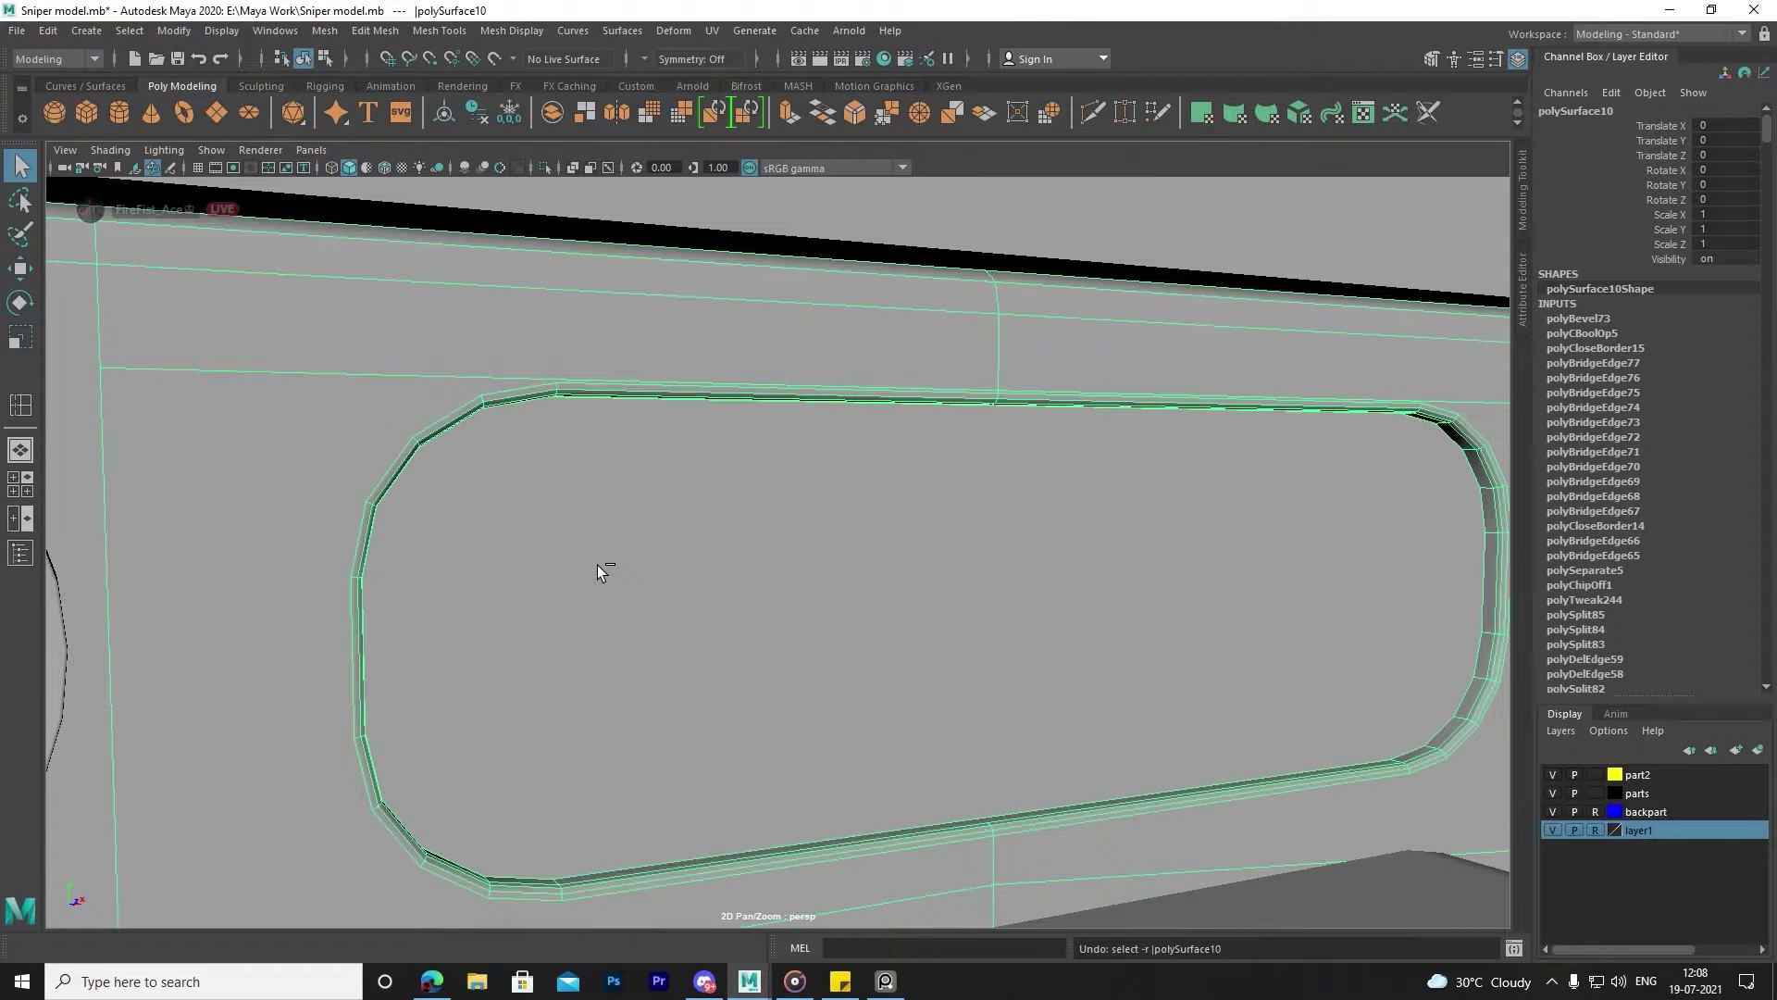
{"action": "key", "text": "ctrl+z"}
{"action": "key", "text": "ctrl+z"}
{"action": "key", "text": "ctrl+z"}
{"action": "key", "text": "ctrl+z"}
{"action": "key", "text": "ctrl+z"}
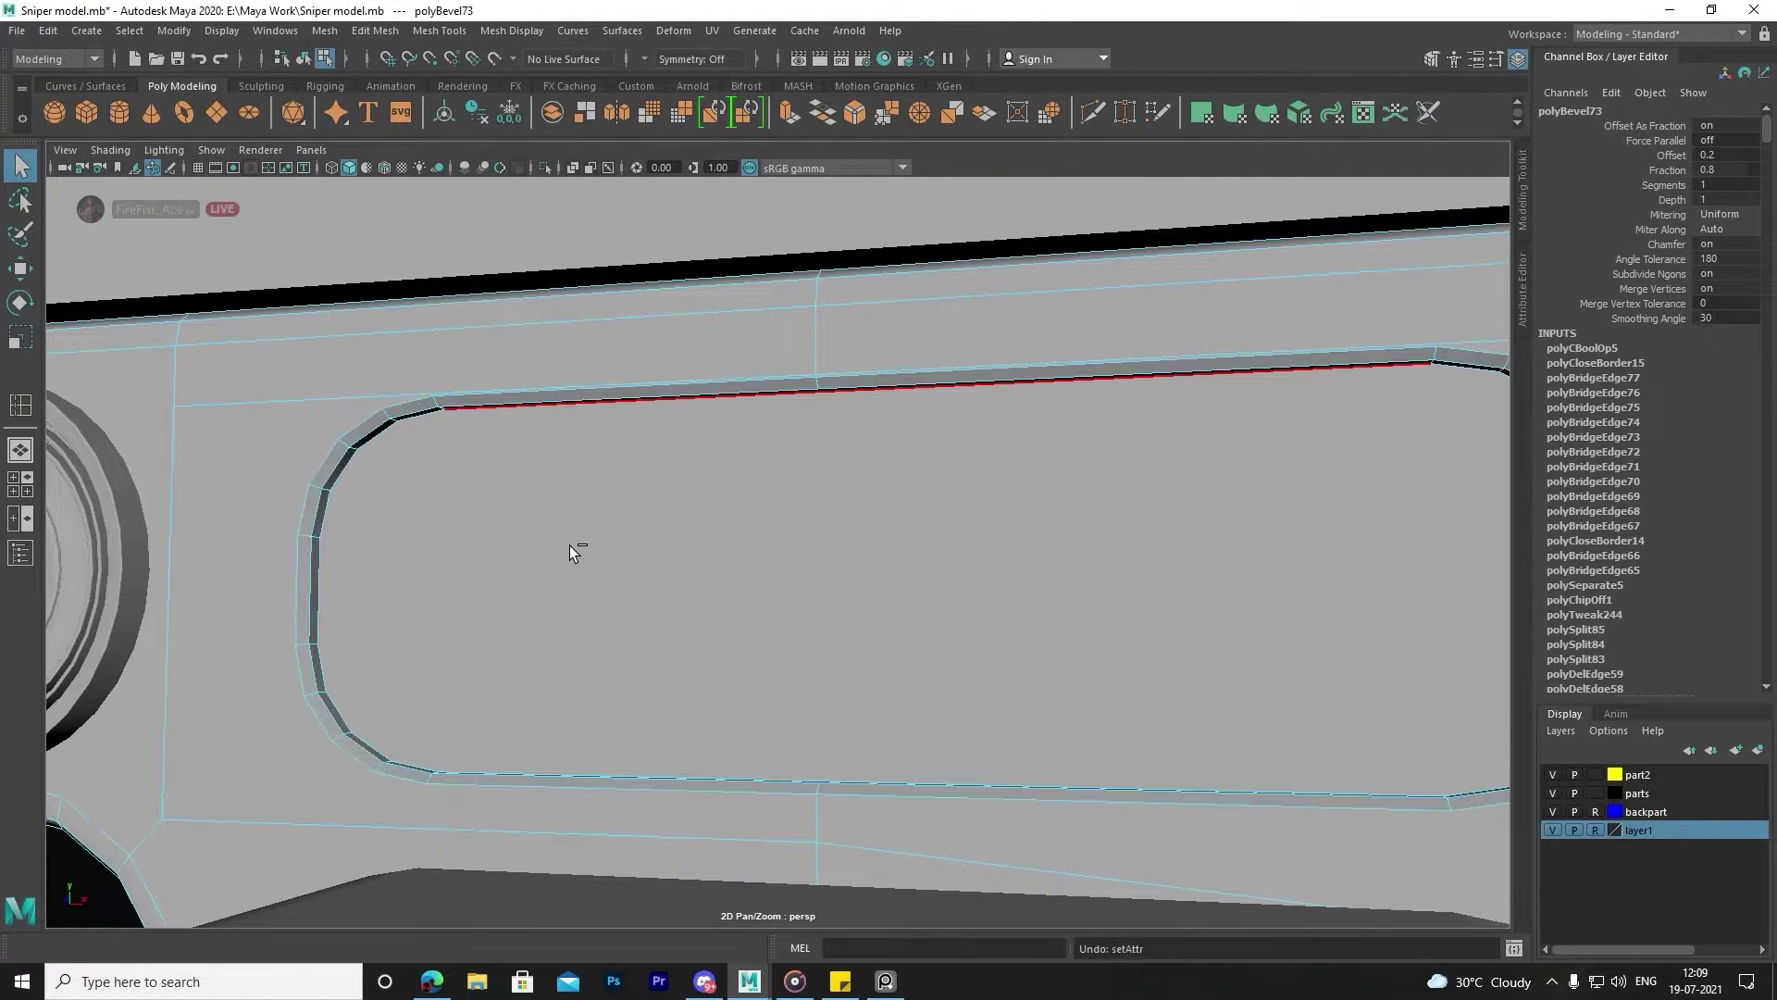
{"action": "left_click_drag", "start_coordinate": [569, 546], "coordinate": [555, 432], "text": "alt"}
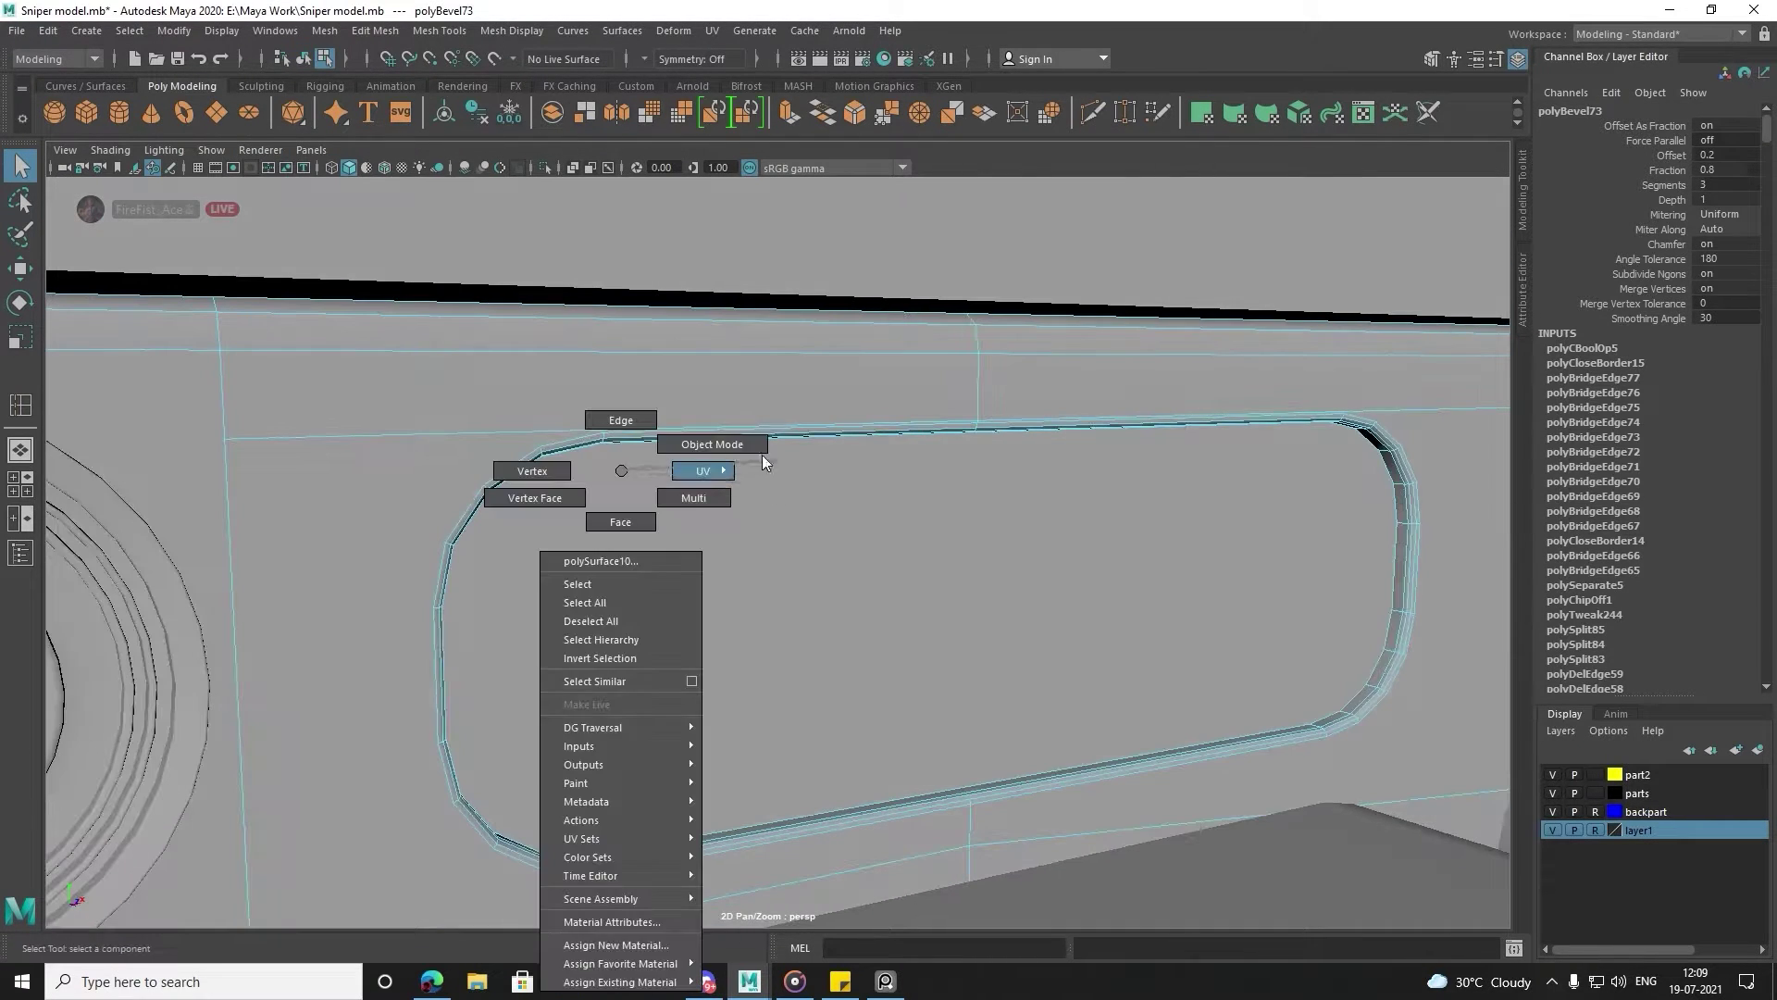
{"action": "right_click_drag", "start_coordinate": [623, 468], "coordinate": [763, 454]}
{"action": "scroll", "coordinate": [731, 509], "scroll_direction": "down", "scroll_amount": 5}
{"action": "right_click_drag", "start_coordinate": [198, 504], "coordinate": [244, 509]}
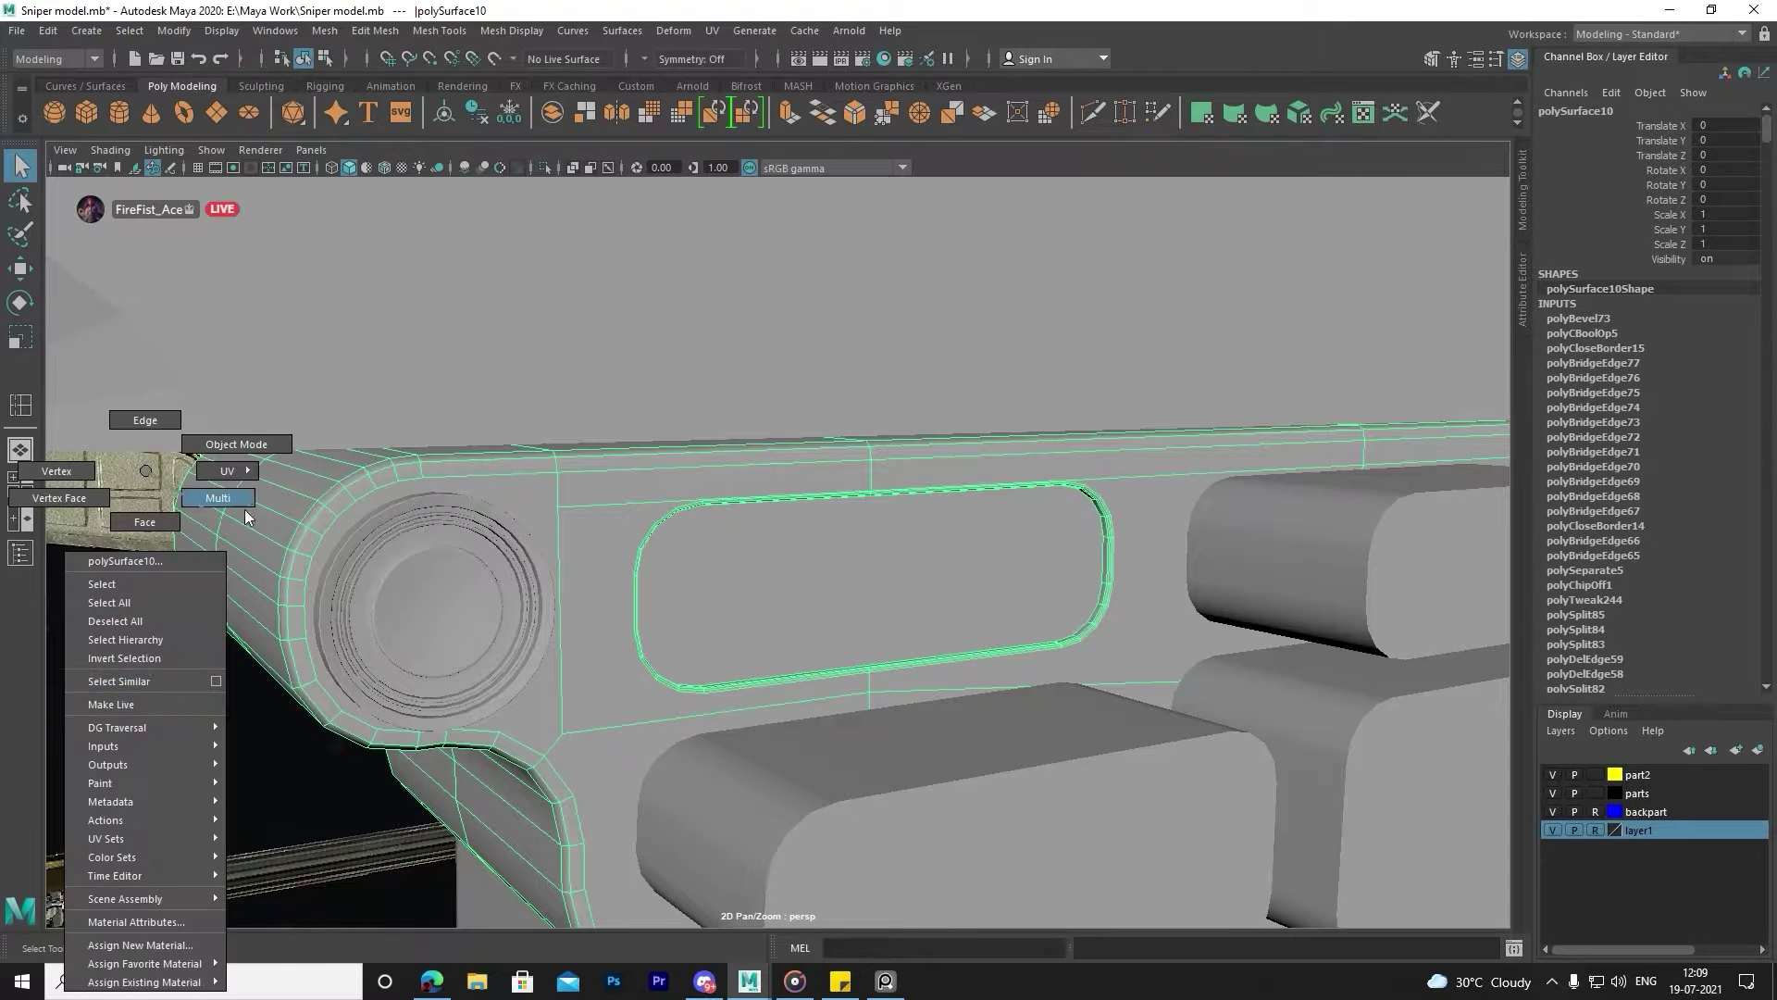
{"action": "left_click", "coordinate": [174, 675]}
{"action": "mouse_move", "coordinate": [174, 675]}
{"action": "left_mouse_down", "text": "alt"}
{"action": "mouse_move", "coordinate": [14, 647]}
{"action": "mouse_move", "coordinate": [178, 628]}
{"action": "left_mouse_up", "text": "alt"}
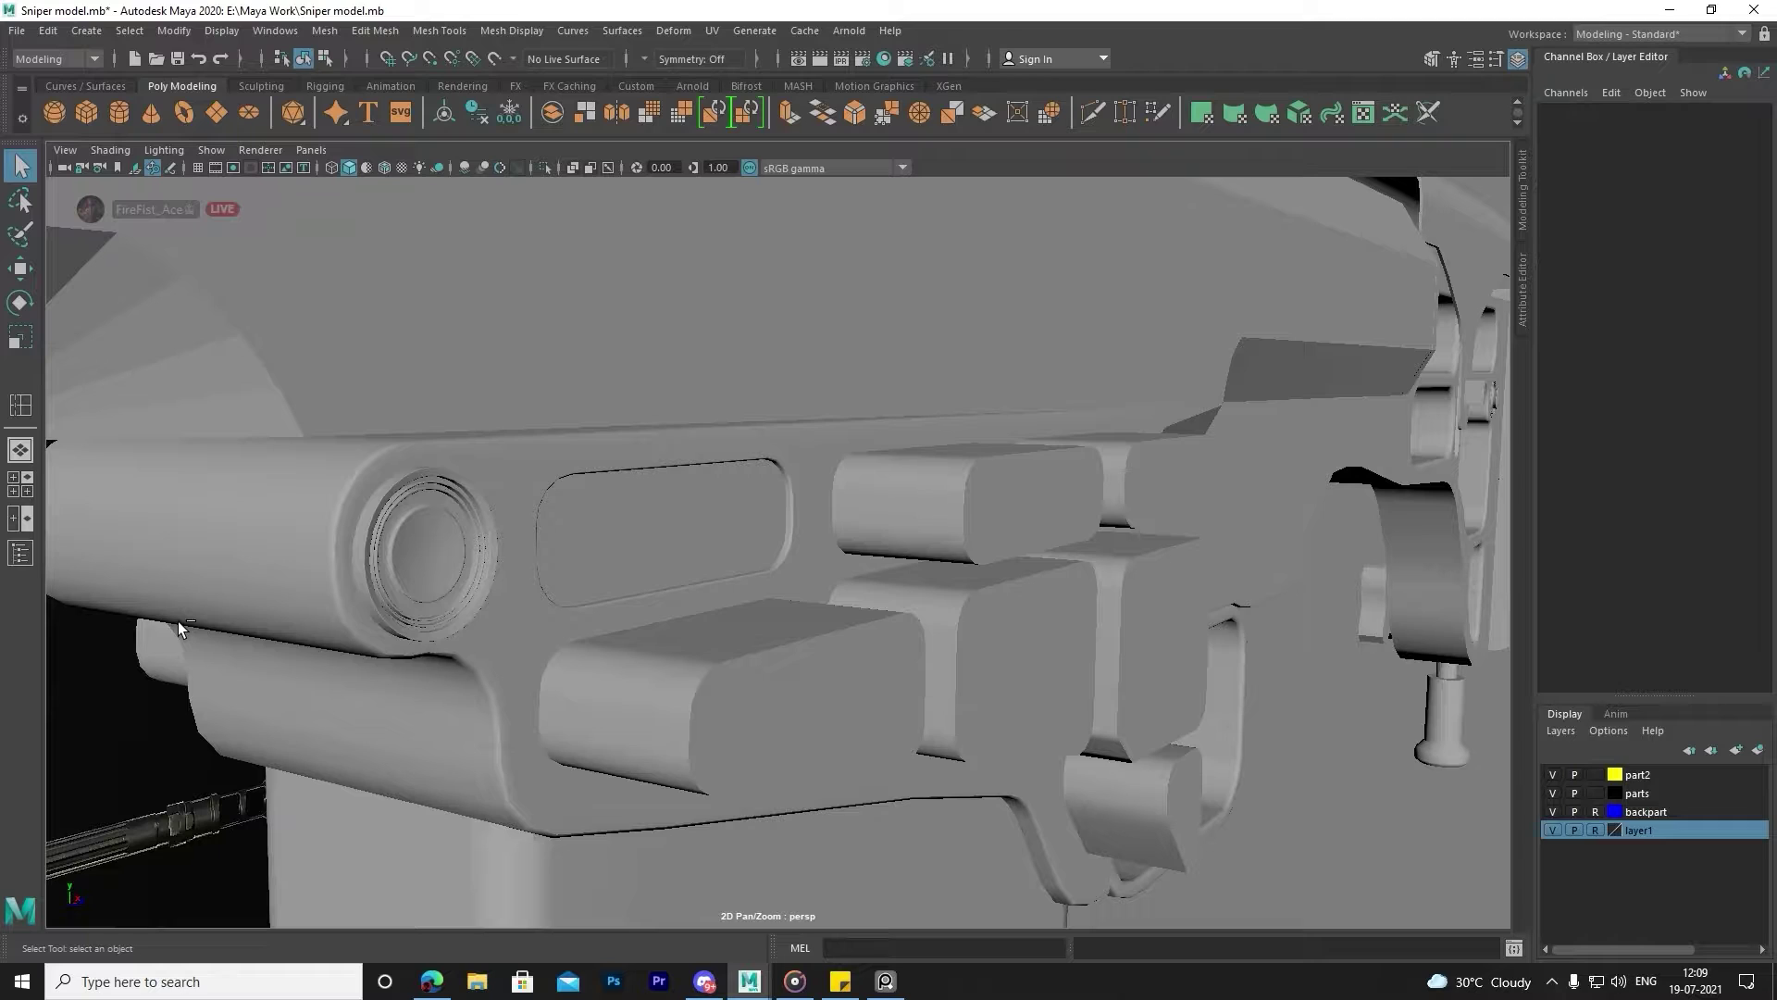
{"action": "double_click", "coordinate": [515, 574], "text": "shift"}
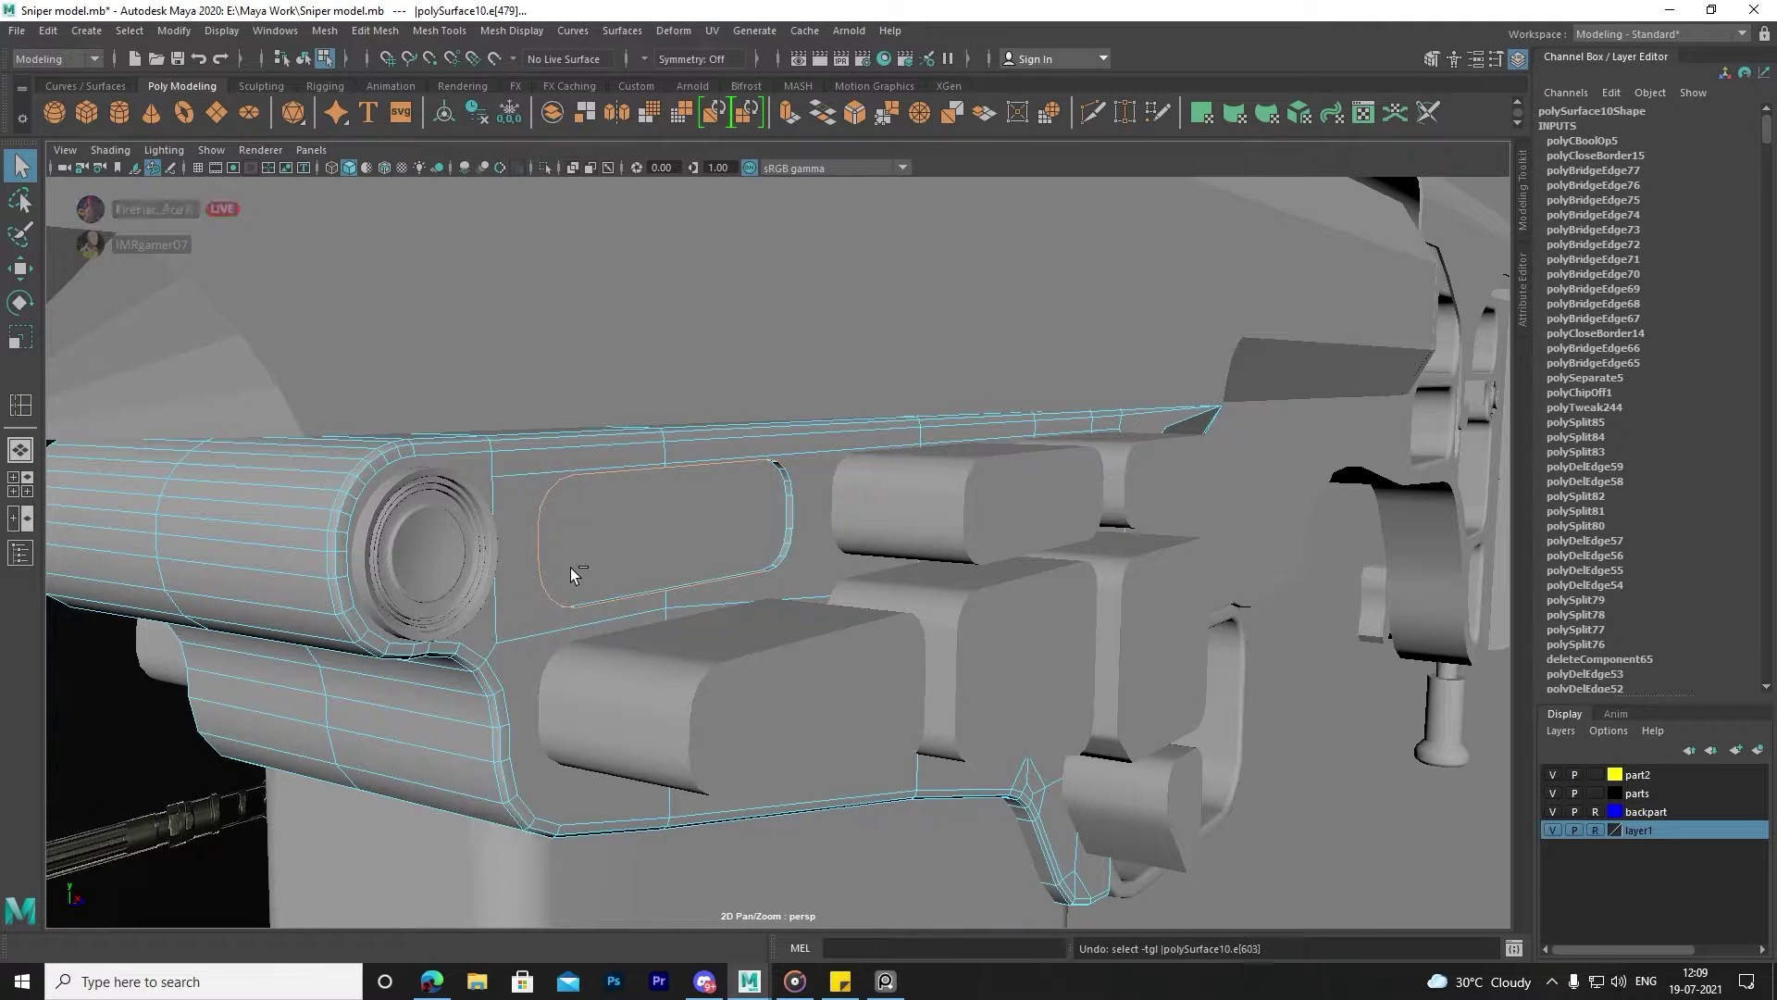
Reposition the rounded cutter plate in the recess and scale it thinner along Z.
{"action": "key", "text": "ctrl+z"}
{"action": "scroll", "coordinate": [570, 568], "scroll_direction": "up", "scroll_amount": 3}
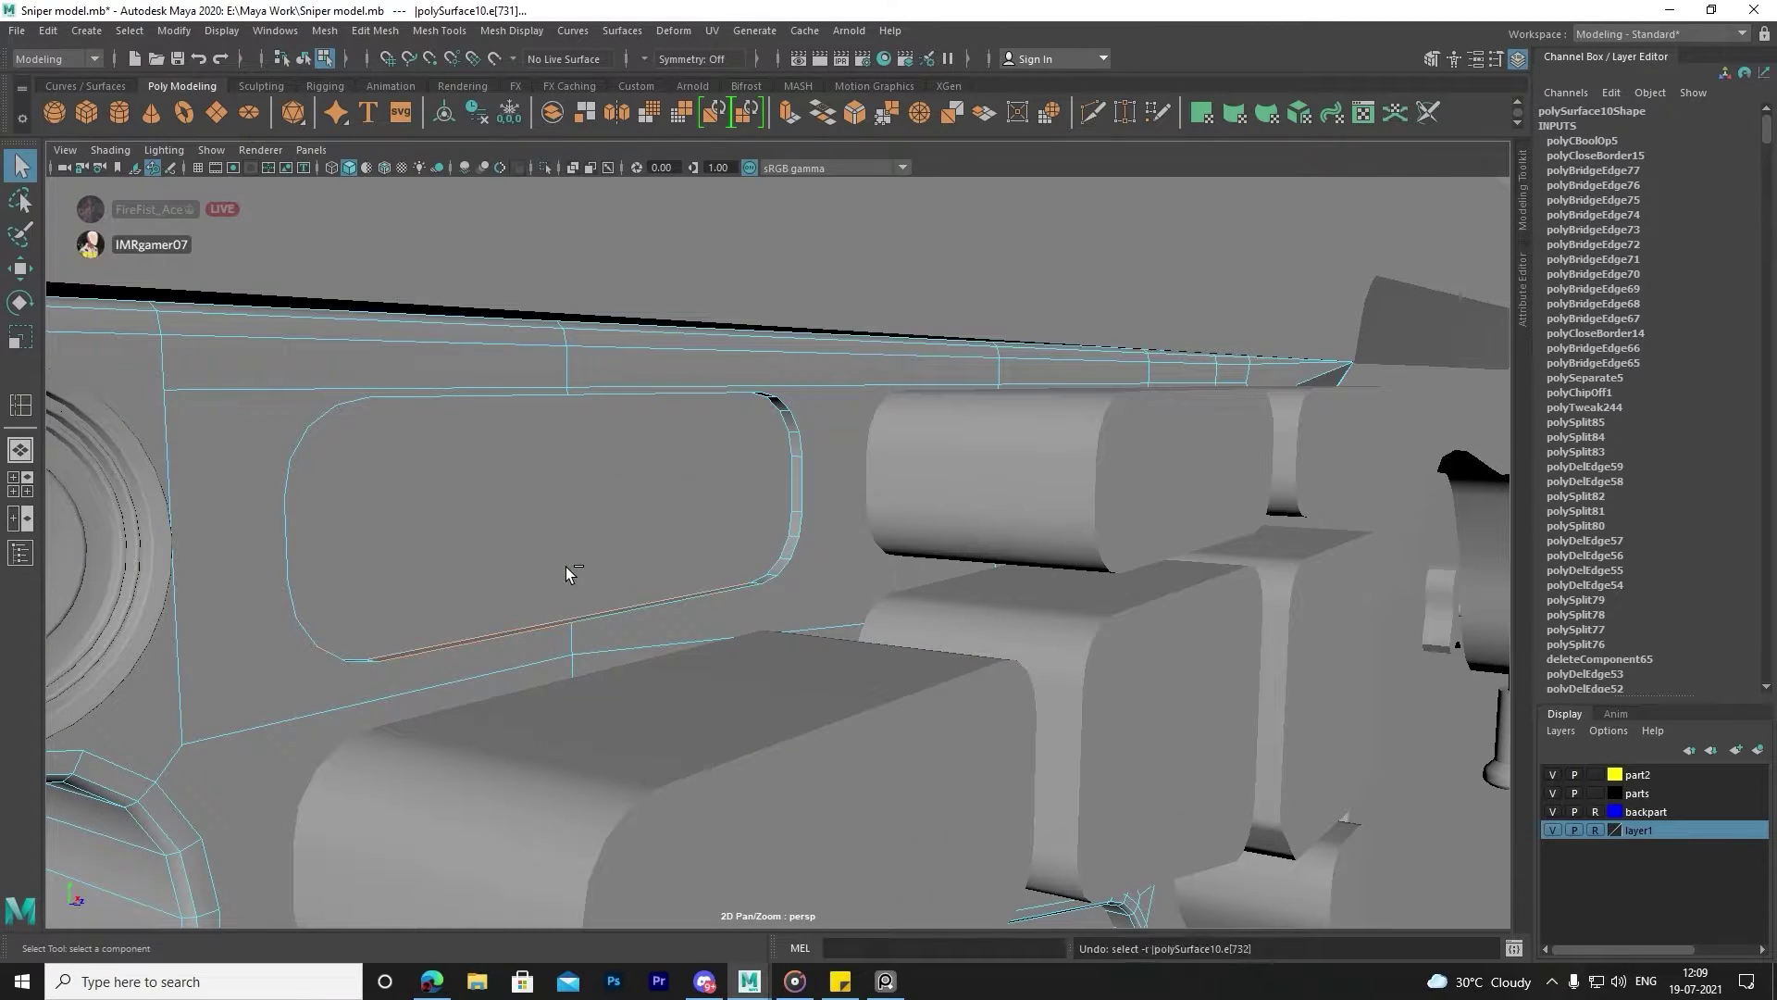
{"action": "key", "text": "F8"}
{"action": "left_click", "coordinate": [567, 571]}
{"action": "key", "text": "w"}
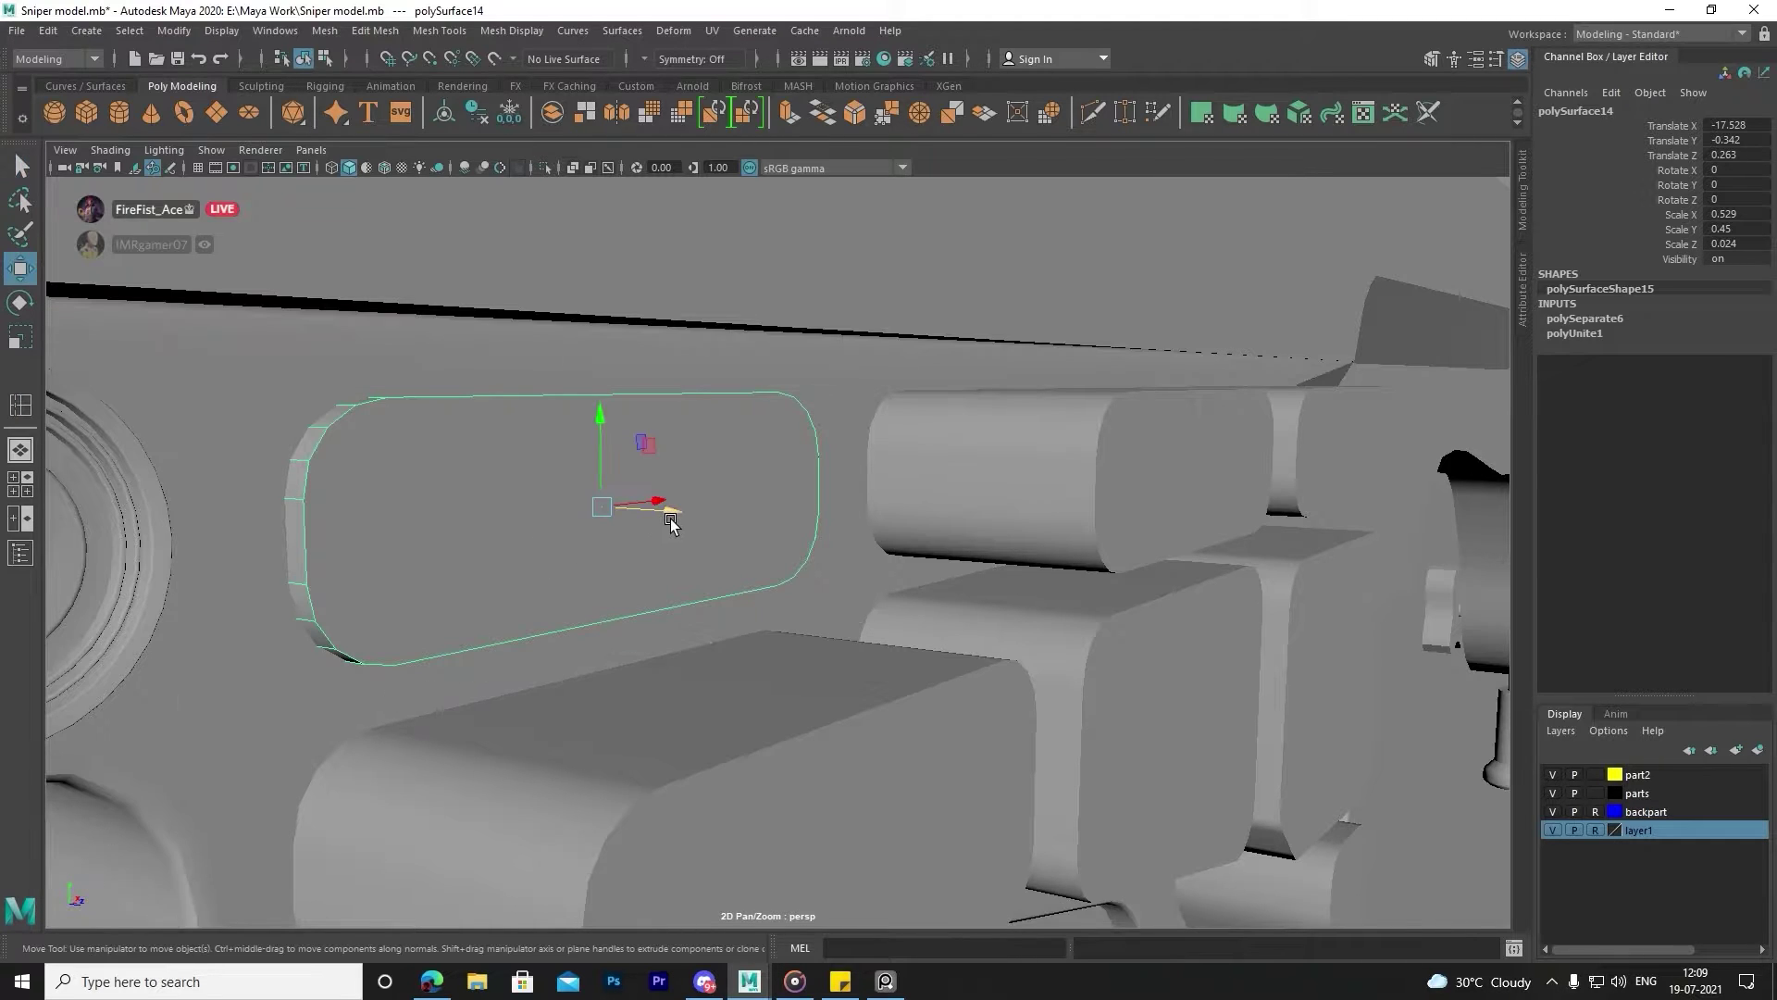
{"action": "left_click_drag", "start_coordinate": [672, 524], "coordinate": [703, 527]}
{"action": "scroll", "coordinate": [820, 552], "scroll_direction": "down", "scroll_amount": 3}
{"action": "left_click_drag", "start_coordinate": [820, 552], "coordinate": [829, 556], "text": "alt"}
{"action": "key", "text": "r"}
{"action": "scroll", "coordinate": [722, 560], "scroll_direction": "up", "scroll_amount": 2}
{"action": "scroll", "coordinate": [712, 560], "scroll_direction": "up", "scroll_amount": 2}
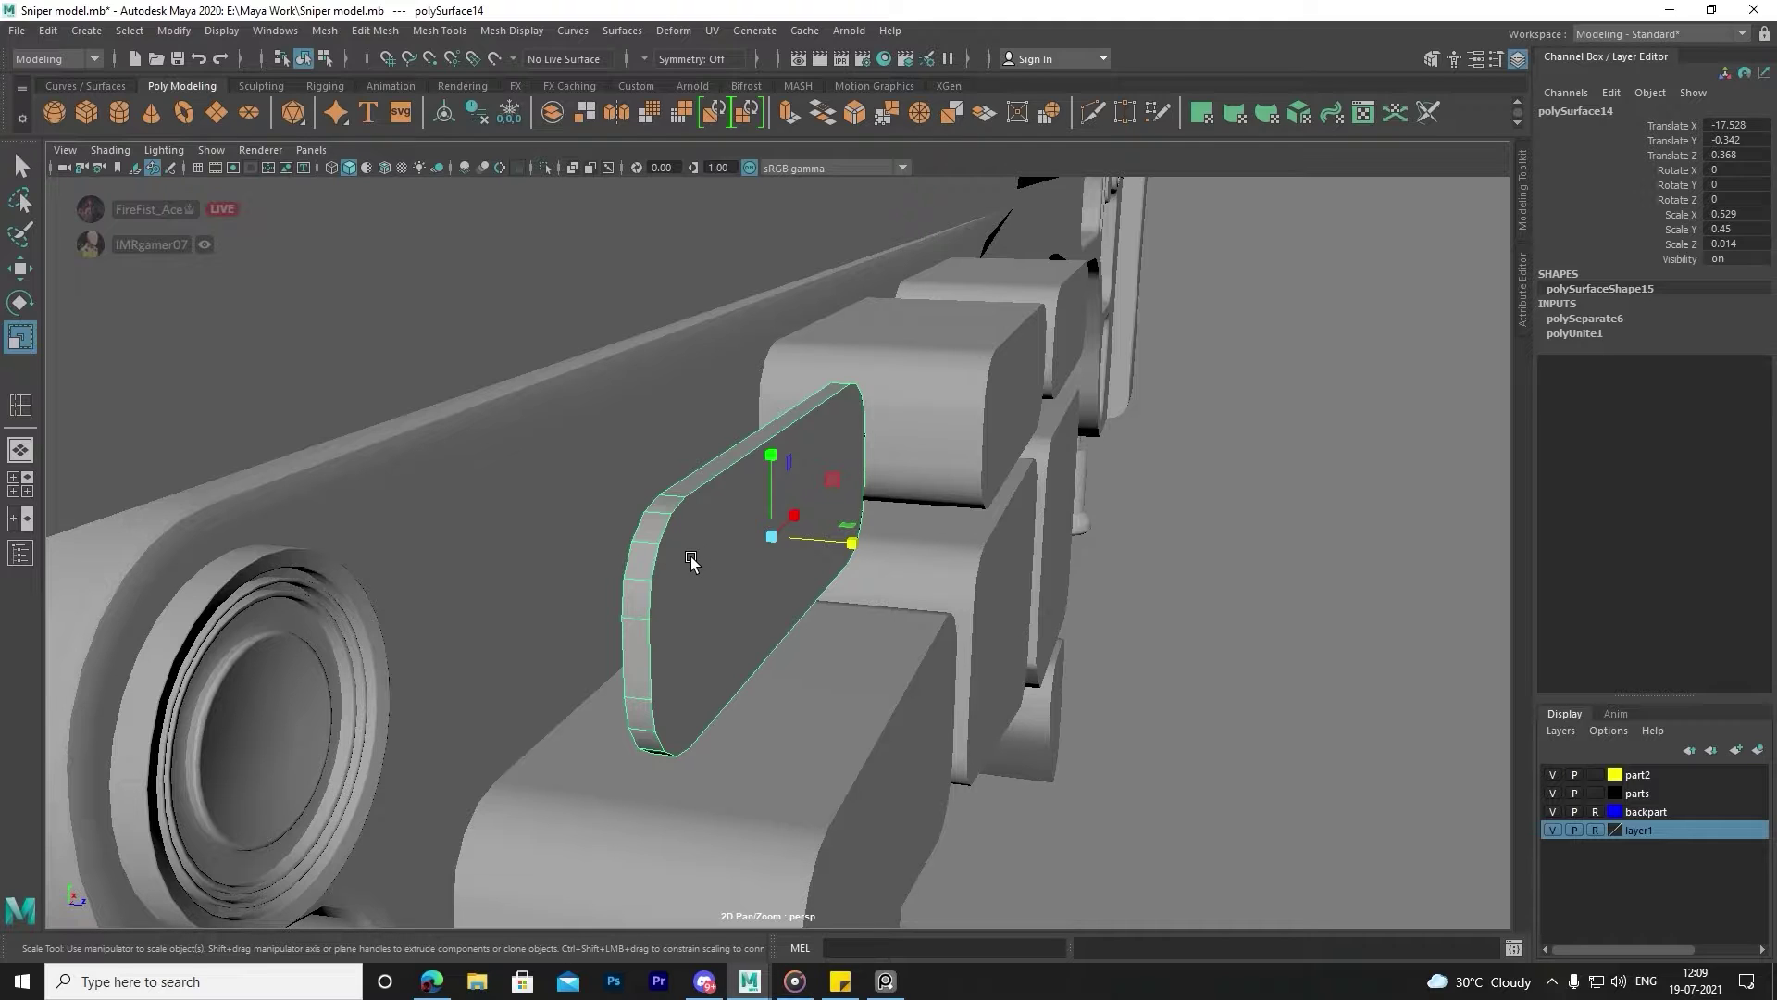
{"action": "left_click_drag", "start_coordinate": [690, 561], "coordinate": [794, 502], "text": "alt"}
{"action": "scroll", "coordinate": [794, 501], "scroll_direction": "down", "scroll_amount": 2}
Duplicate the plate onto the receiver's opposite side at Translate Z -0.281.
{"action": "key", "text": "w"}
{"action": "scroll", "coordinate": [998, 501], "scroll_direction": "down", "scroll_amount": 2}
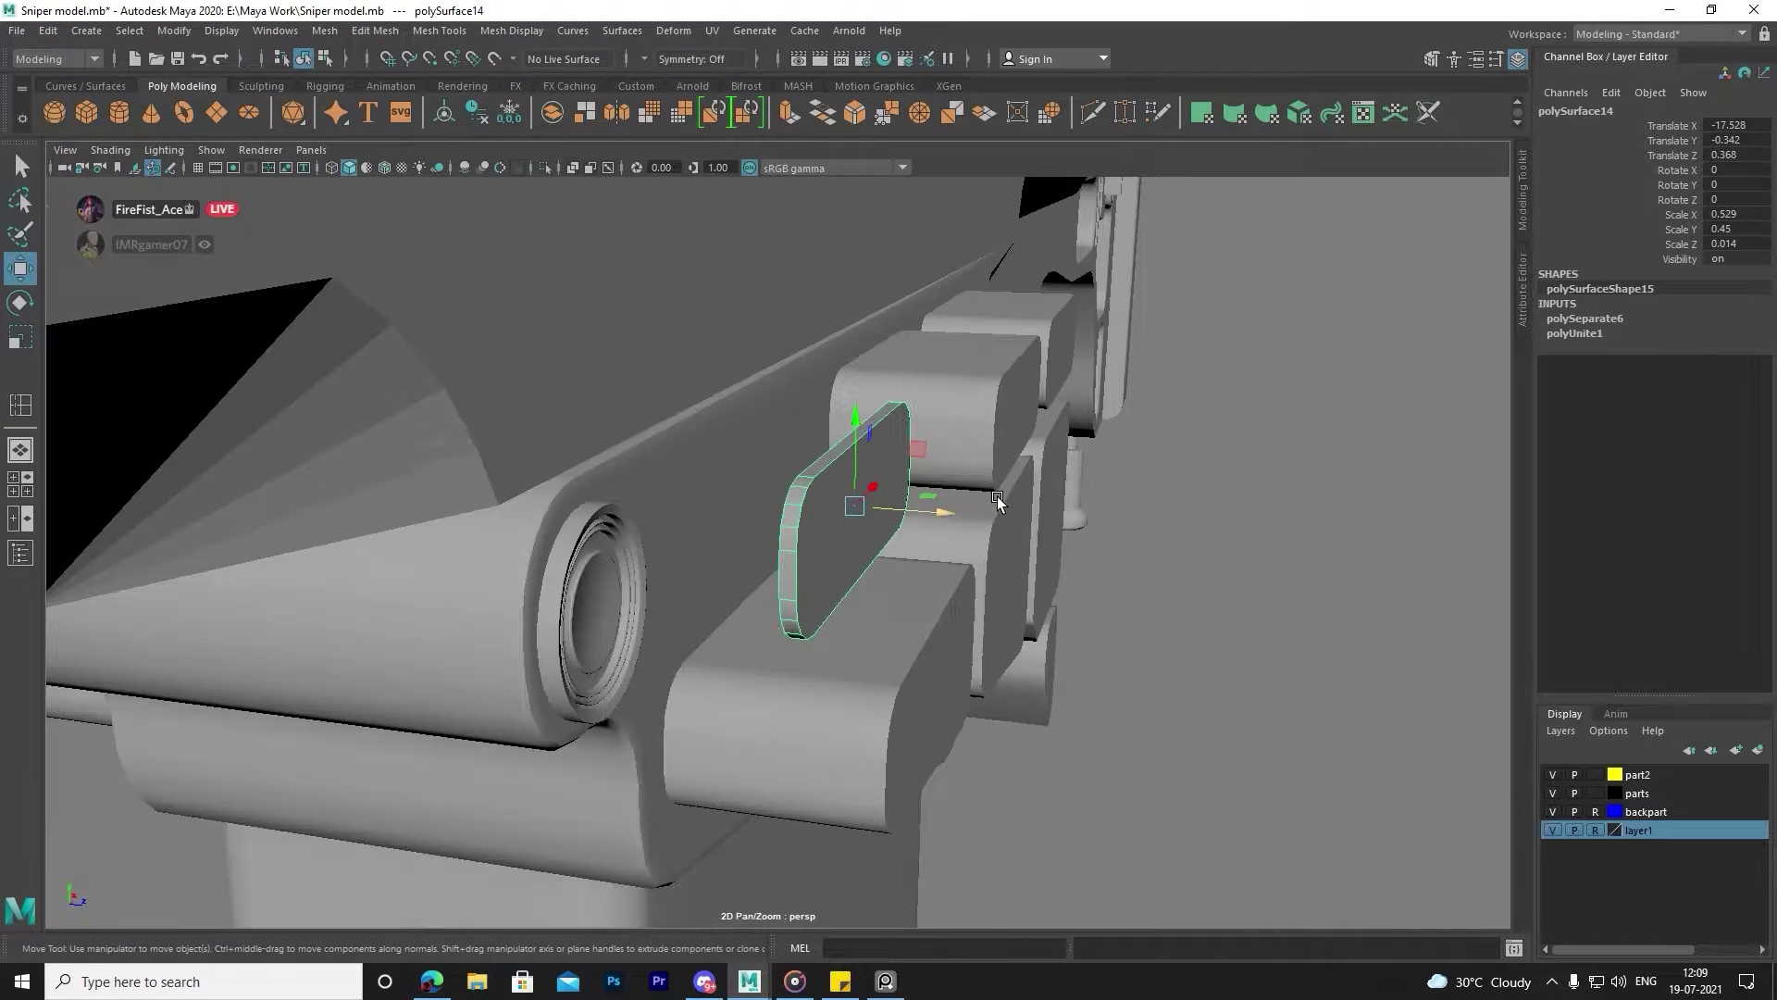
{"action": "mouse_move", "coordinate": [997, 500]}
{"action": "left_mouse_down", "text": "alt"}
{"action": "mouse_move", "coordinate": [875, 525]}
{"action": "mouse_move", "coordinate": [330, 511]}
{"action": "mouse_move", "coordinate": [438, 523]}
{"action": "left_mouse_up", "text": "alt"}
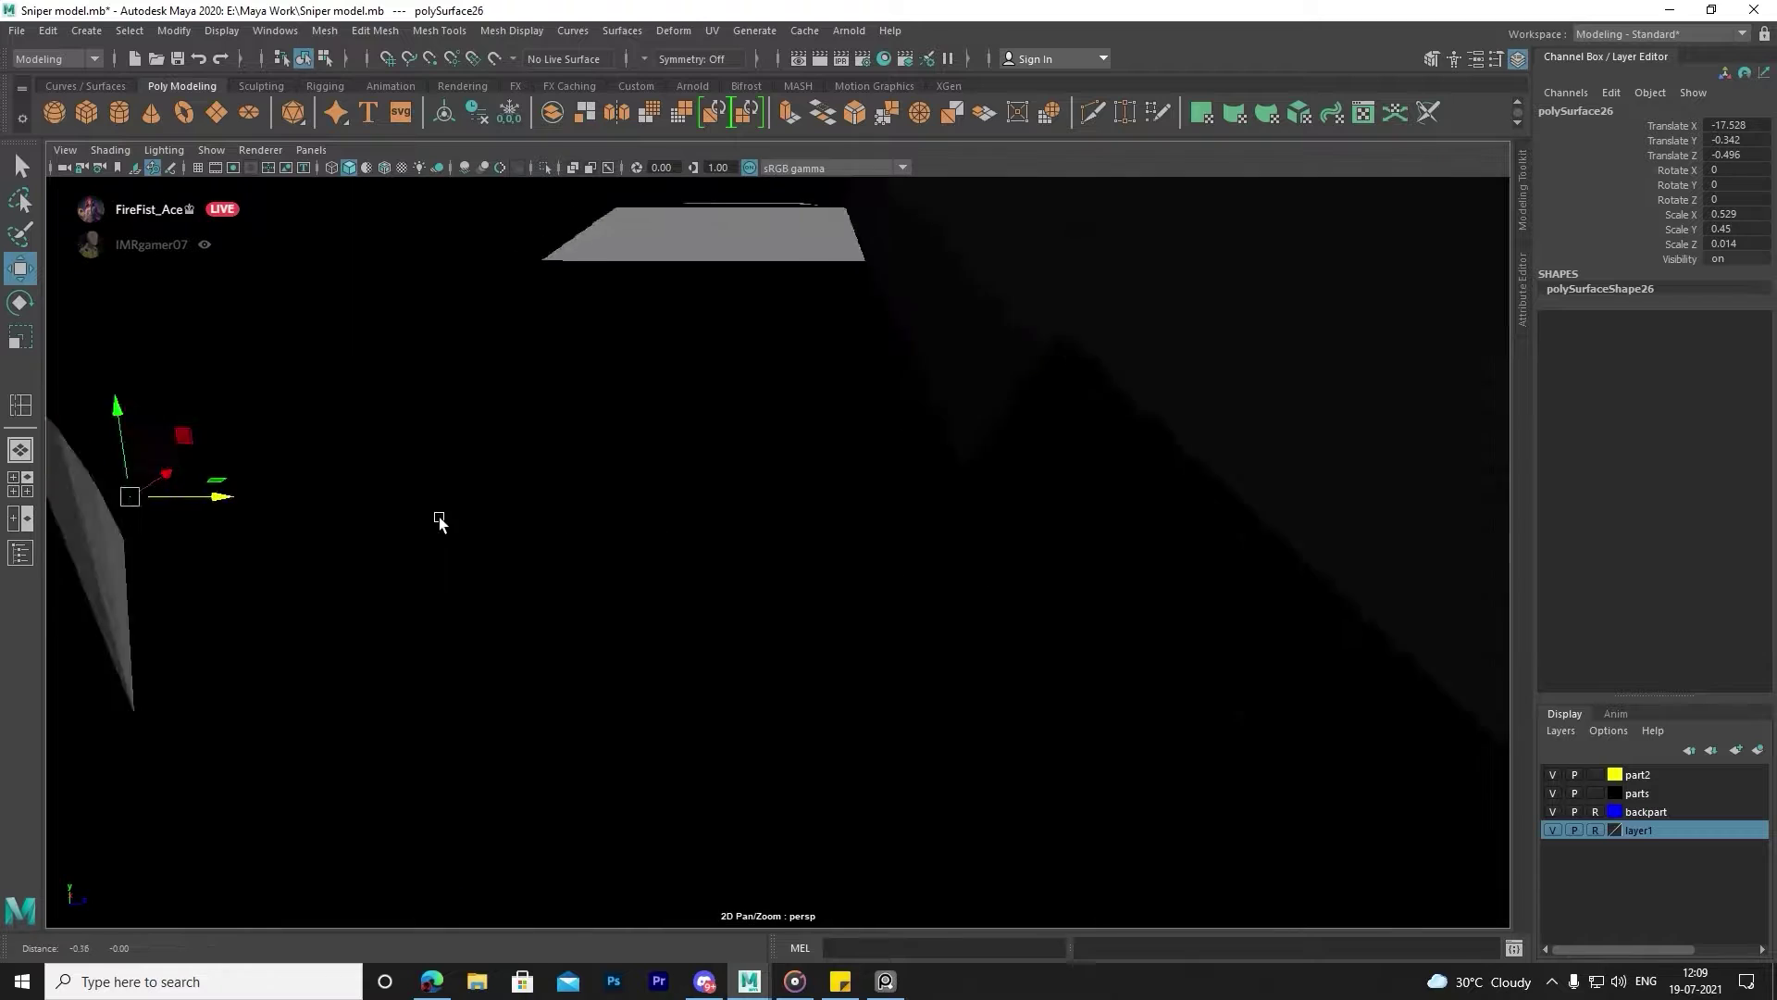
{"action": "scroll", "coordinate": [439, 522], "scroll_direction": "down", "scroll_amount": 3}
{"action": "mouse_move", "coordinate": [893, 500]}
{"action": "left_mouse_down"}
{"action": "mouse_move", "coordinate": [1039, 488]}
{"action": "mouse_move", "coordinate": [952, 560]}
{"action": "mouse_move", "coordinate": [833, 575]}
{"action": "left_mouse_up"}
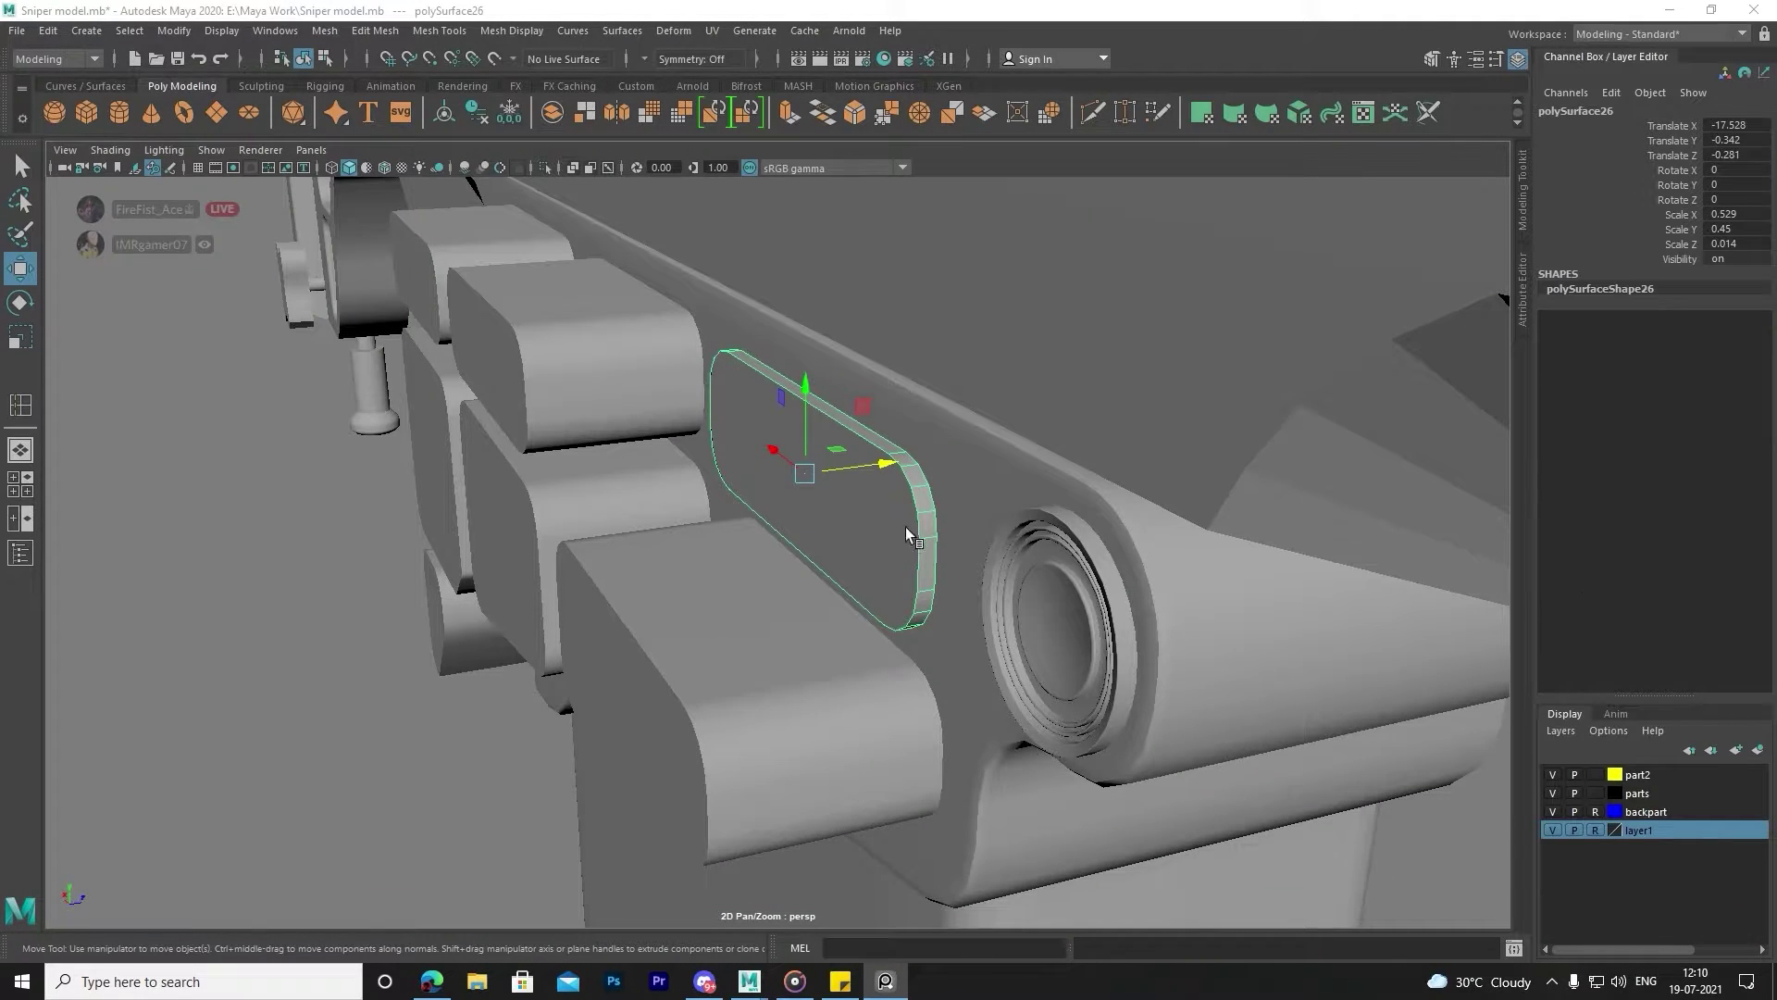
Set the far-side cutter plate flush against the receiver.
{"action": "scroll", "coordinate": [905, 532], "scroll_direction": "down", "scroll_amount": 5}
{"action": "left_click_drag", "start_coordinate": [913, 525], "coordinate": [557, 530], "text": "alt"}
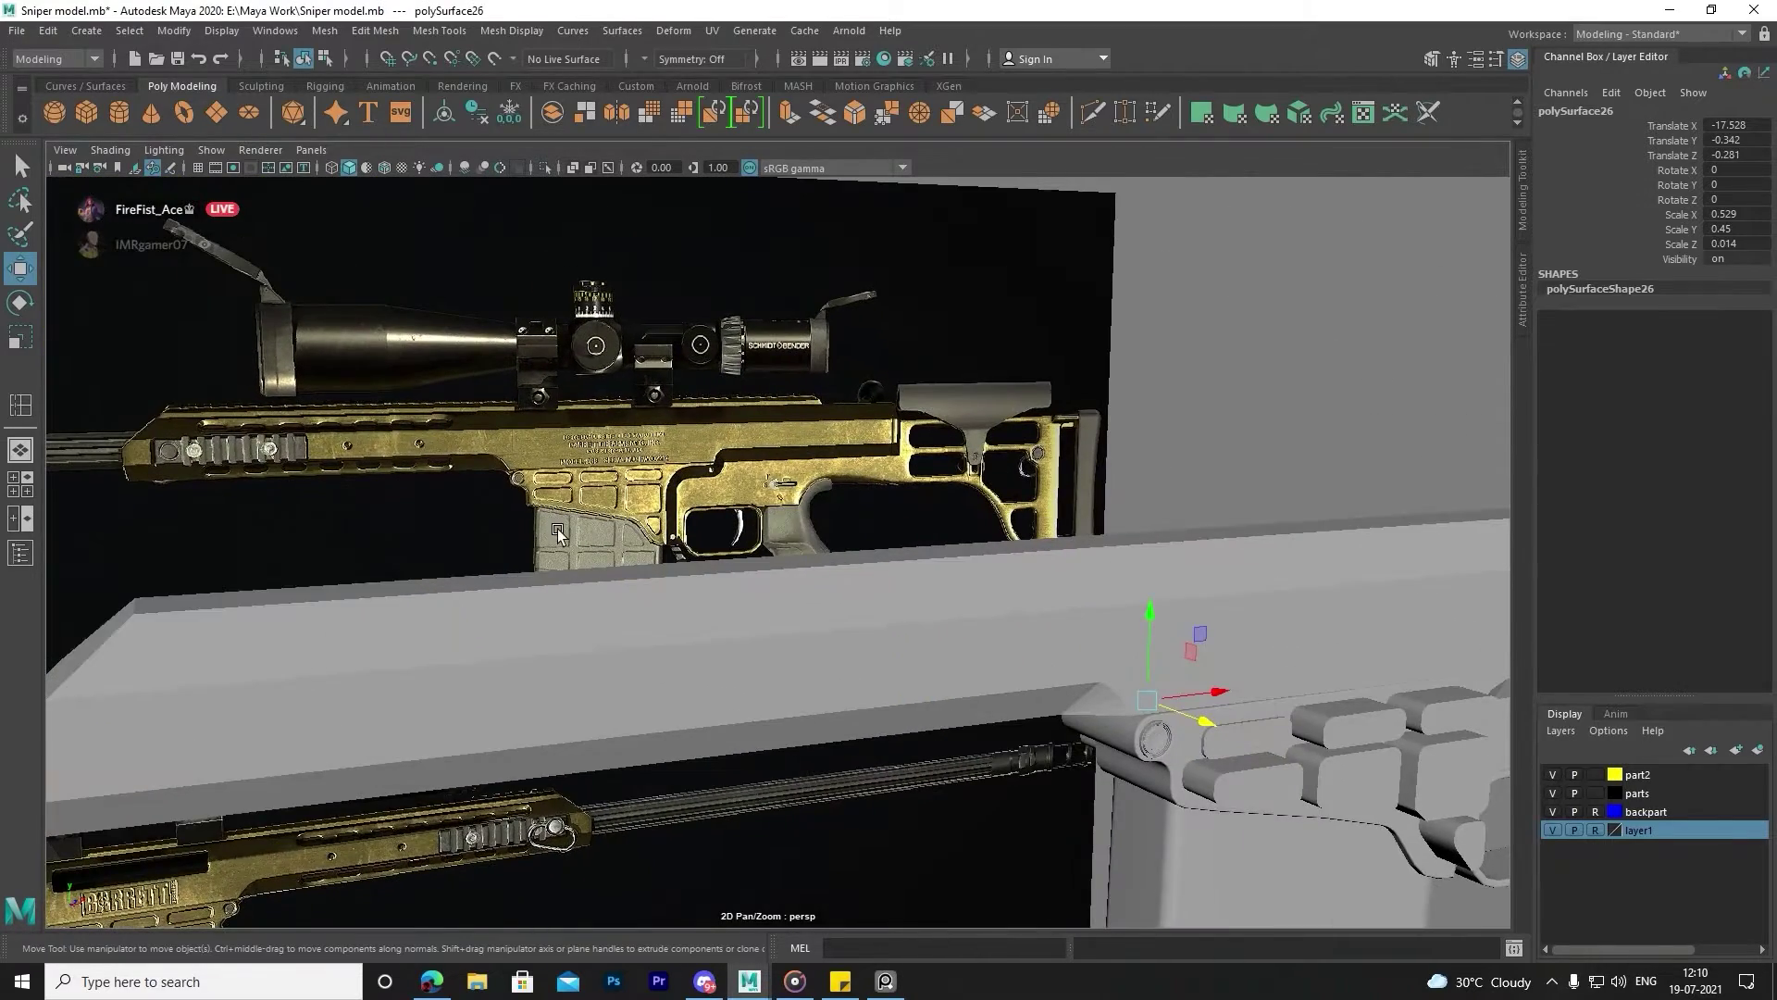
{"action": "scroll", "coordinate": [646, 551], "scroll_direction": "up", "scroll_amount": 3}
{"action": "scroll", "coordinate": [819, 540], "scroll_direction": "up", "scroll_amount": 3}
{"action": "left_click_drag", "start_coordinate": [819, 541], "coordinate": [730, 548], "text": "alt"}
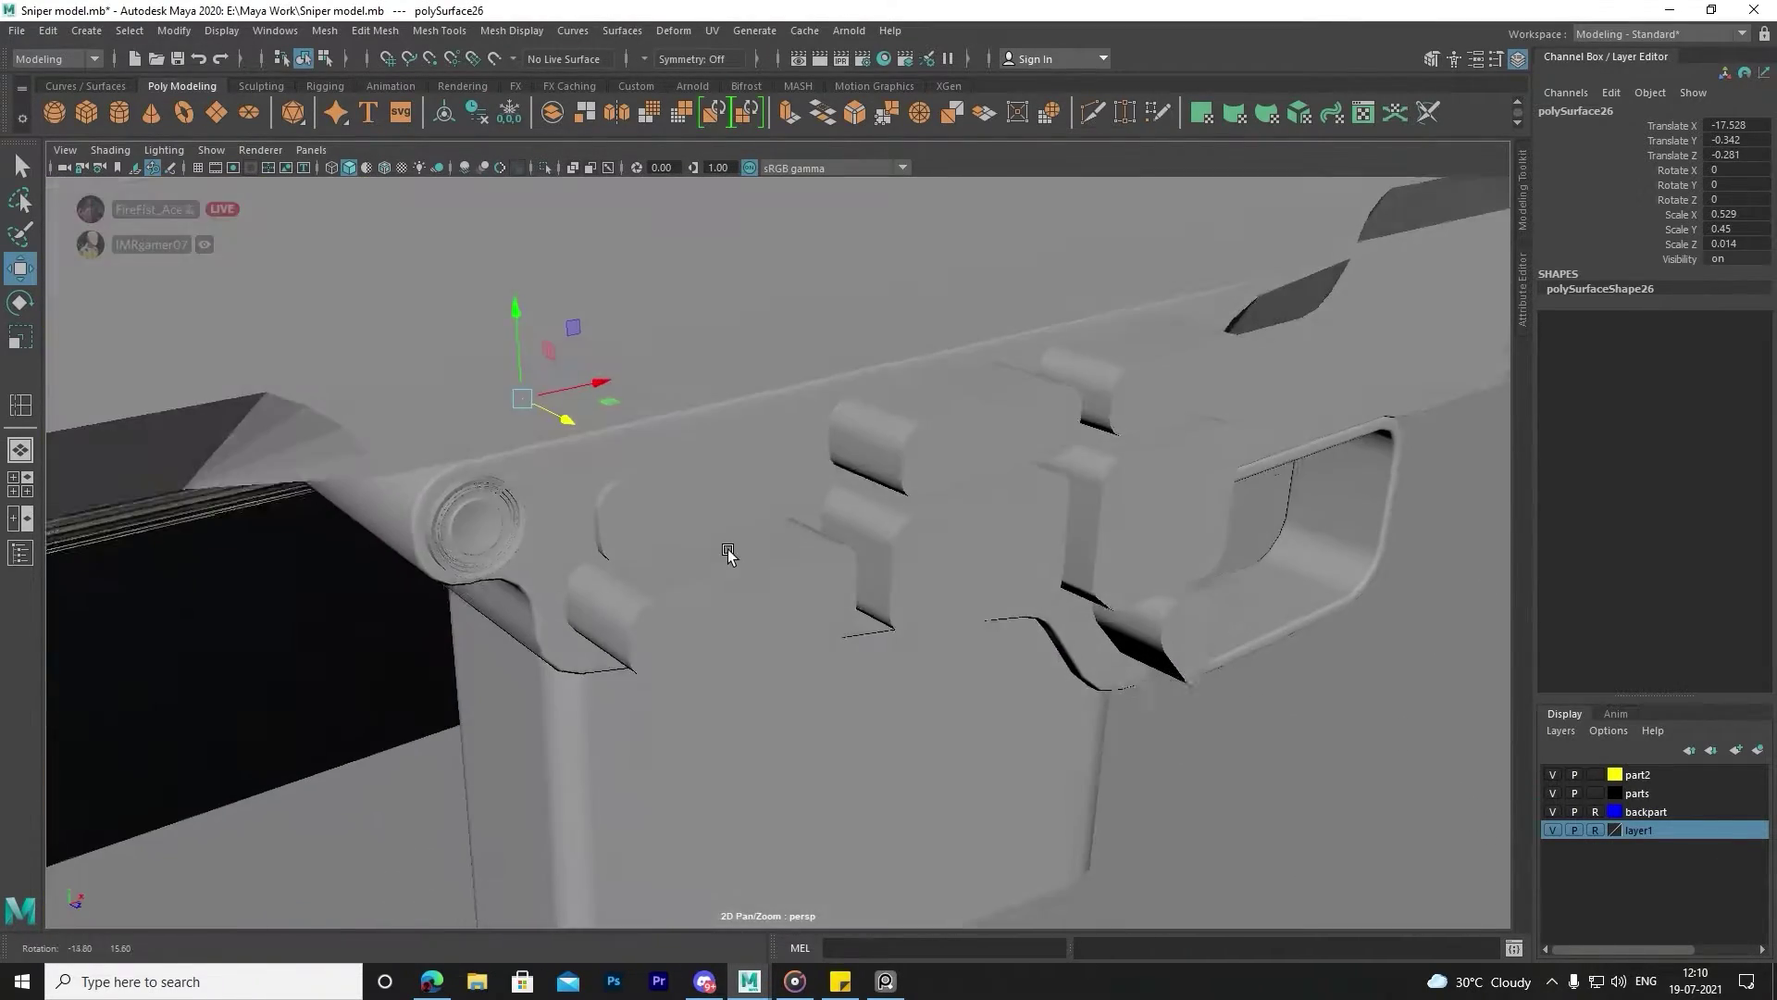
{"action": "scroll", "coordinate": [728, 547], "scroll_direction": "up", "scroll_amount": 2}
{"action": "scroll", "coordinate": [728, 547], "scroll_direction": "down", "scroll_amount": 3}
{"action": "left_click", "coordinate": [841, 527]}
{"action": "mouse_move", "coordinate": [841, 527]}
{"action": "left_mouse_down", "text": "alt"}
{"action": "mouse_move", "coordinate": [629, 489]}
{"action": "mouse_move", "coordinate": [738, 554]}
{"action": "left_mouse_up", "text": "alt"}
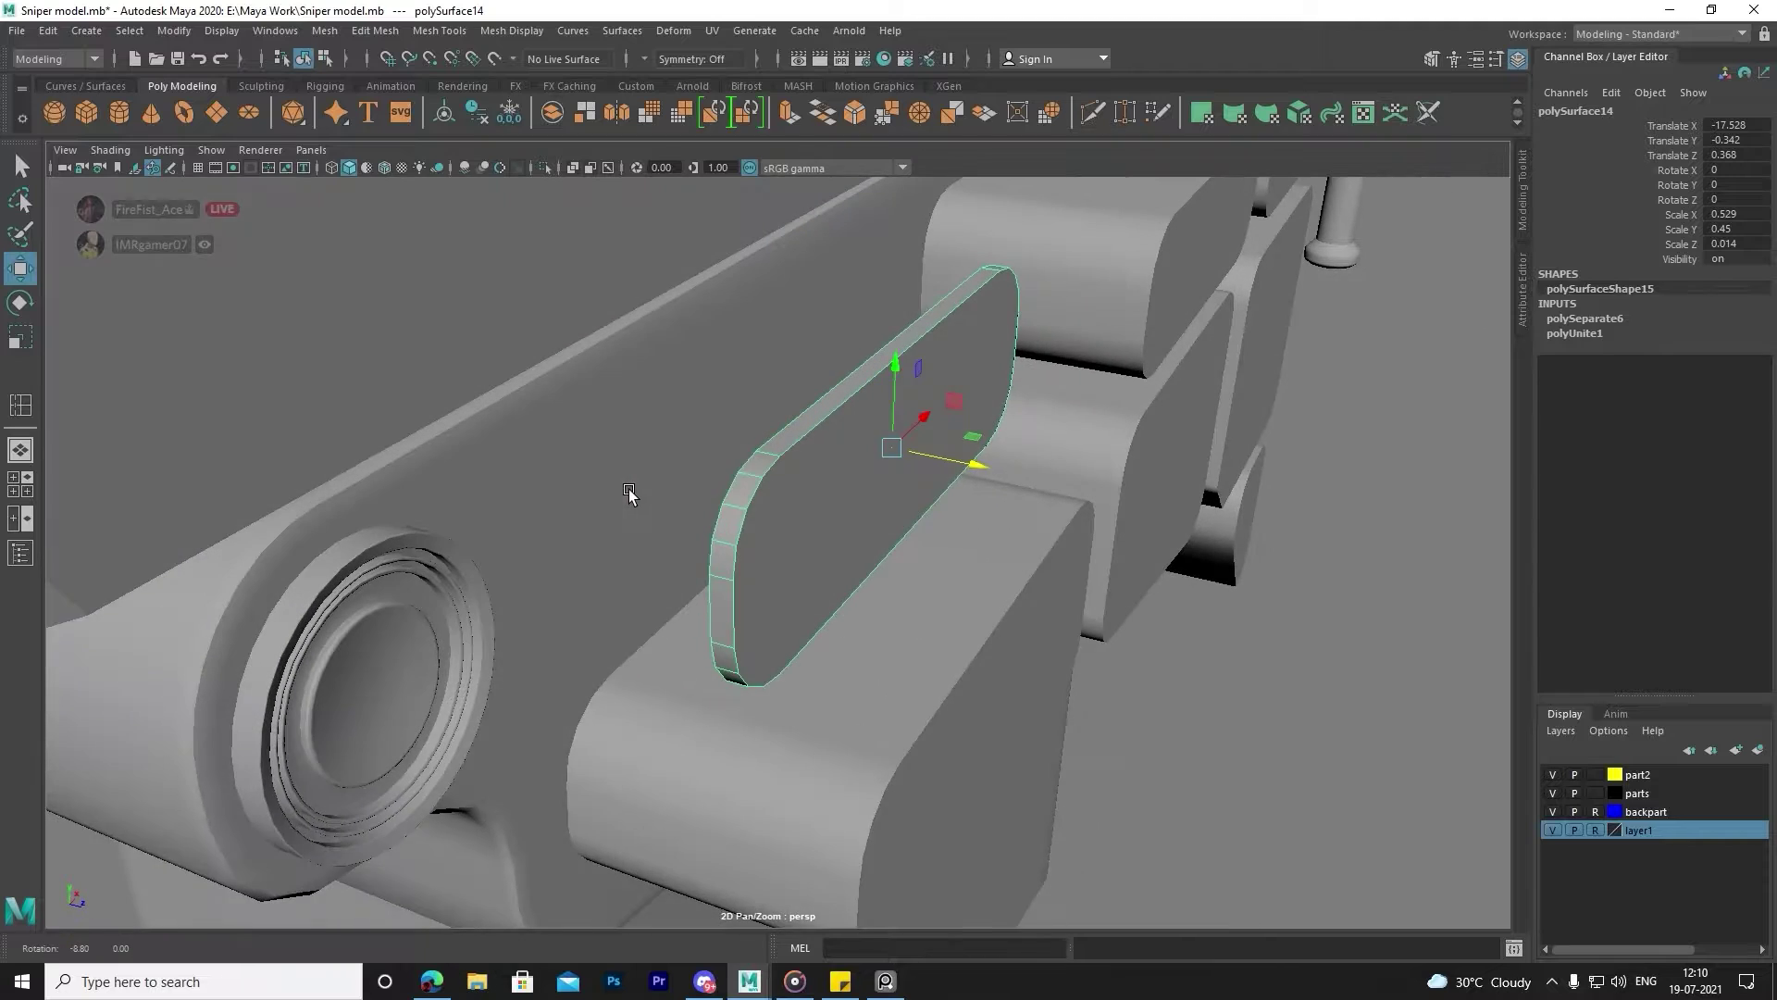
{"action": "mouse_move", "coordinate": [873, 602]}
{"action": "left_mouse_down", "text": "shift"}
{"action": "mouse_move", "coordinate": [717, 547]}
{"action": "mouse_move", "coordinate": [770, 575]}
{"action": "mouse_move", "coordinate": [917, 451]}
{"action": "left_mouse_up", "text": "shift"}
{"action": "scroll", "coordinate": [916, 451], "scroll_direction": "down", "scroll_amount": 3}
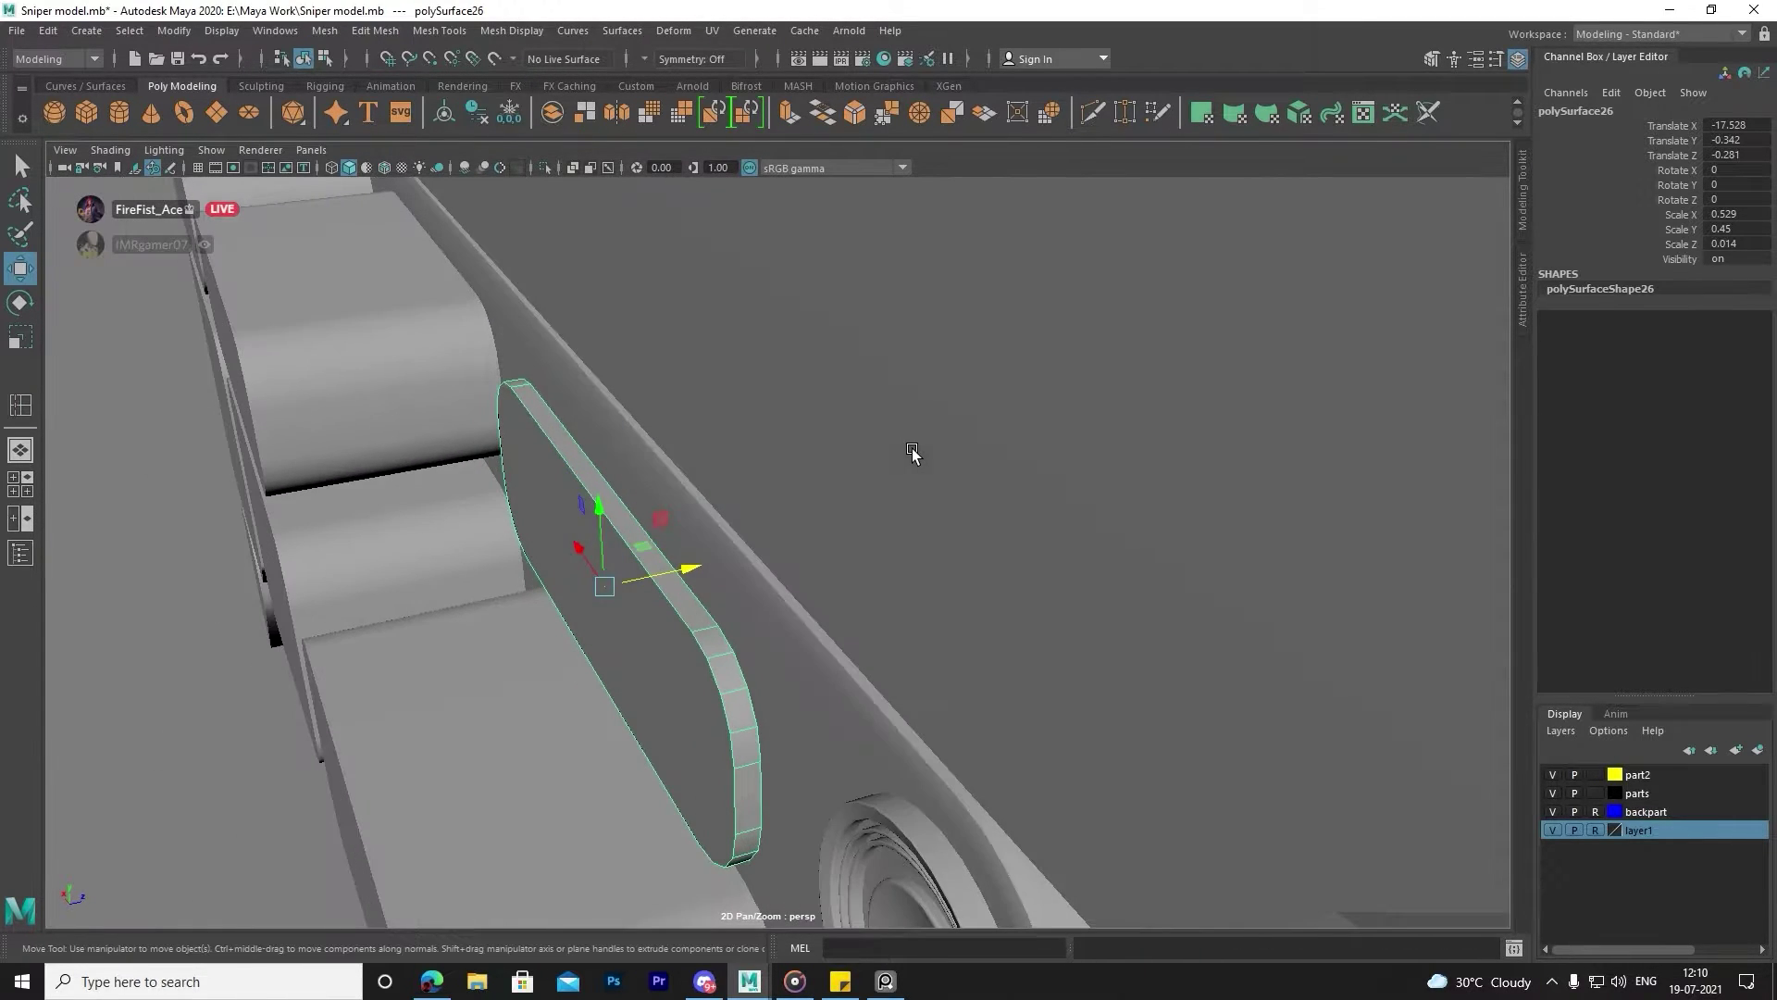
{"action": "left_click_drag", "start_coordinate": [694, 566], "coordinate": [975, 480]}
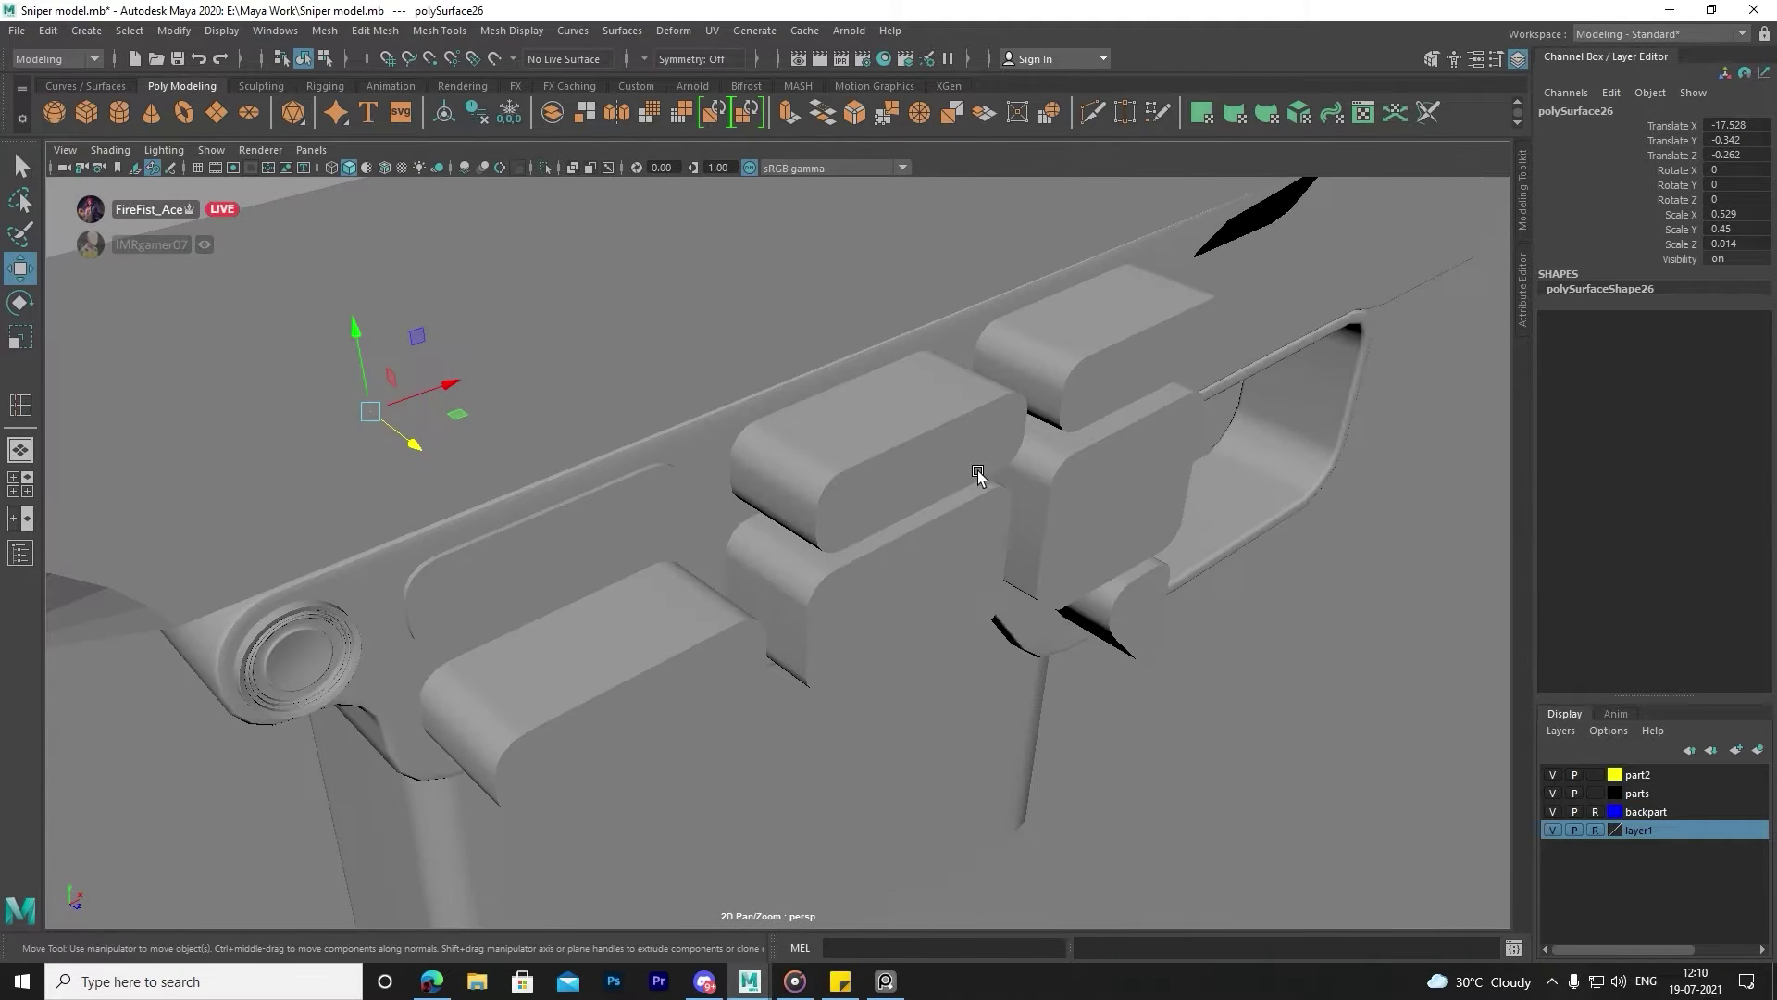
Flatten a rounded block to a thin plate (Scale Z 0.019) against the receiver side.
{"action": "left_click", "coordinate": [805, 396]}
{"action": "scroll", "coordinate": [1088, 583], "scroll_direction": "up", "scroll_amount": 3}
{"action": "key", "text": "r"}
{"action": "left_click_drag", "start_coordinate": [1212, 627], "coordinate": [1153, 600]}
{"action": "middle_click_drag", "start_coordinate": [1150, 596], "coordinate": [972, 555], "text": "alt"}
{"action": "key", "text": "w"}
{"action": "mouse_move", "coordinate": [1009, 582]}
{"action": "left_mouse_down"}
{"action": "mouse_move", "coordinate": [723, 457]}
{"action": "mouse_move", "coordinate": [670, 520]}
{"action": "left_mouse_up"}
Duplicate the flat plate to the other side at Translate Z -0.278, undoing a stray block move.
{"action": "key", "text": "ctrl+d"}
{"action": "left_click_drag", "start_coordinate": [860, 508], "coordinate": [903, 504]}
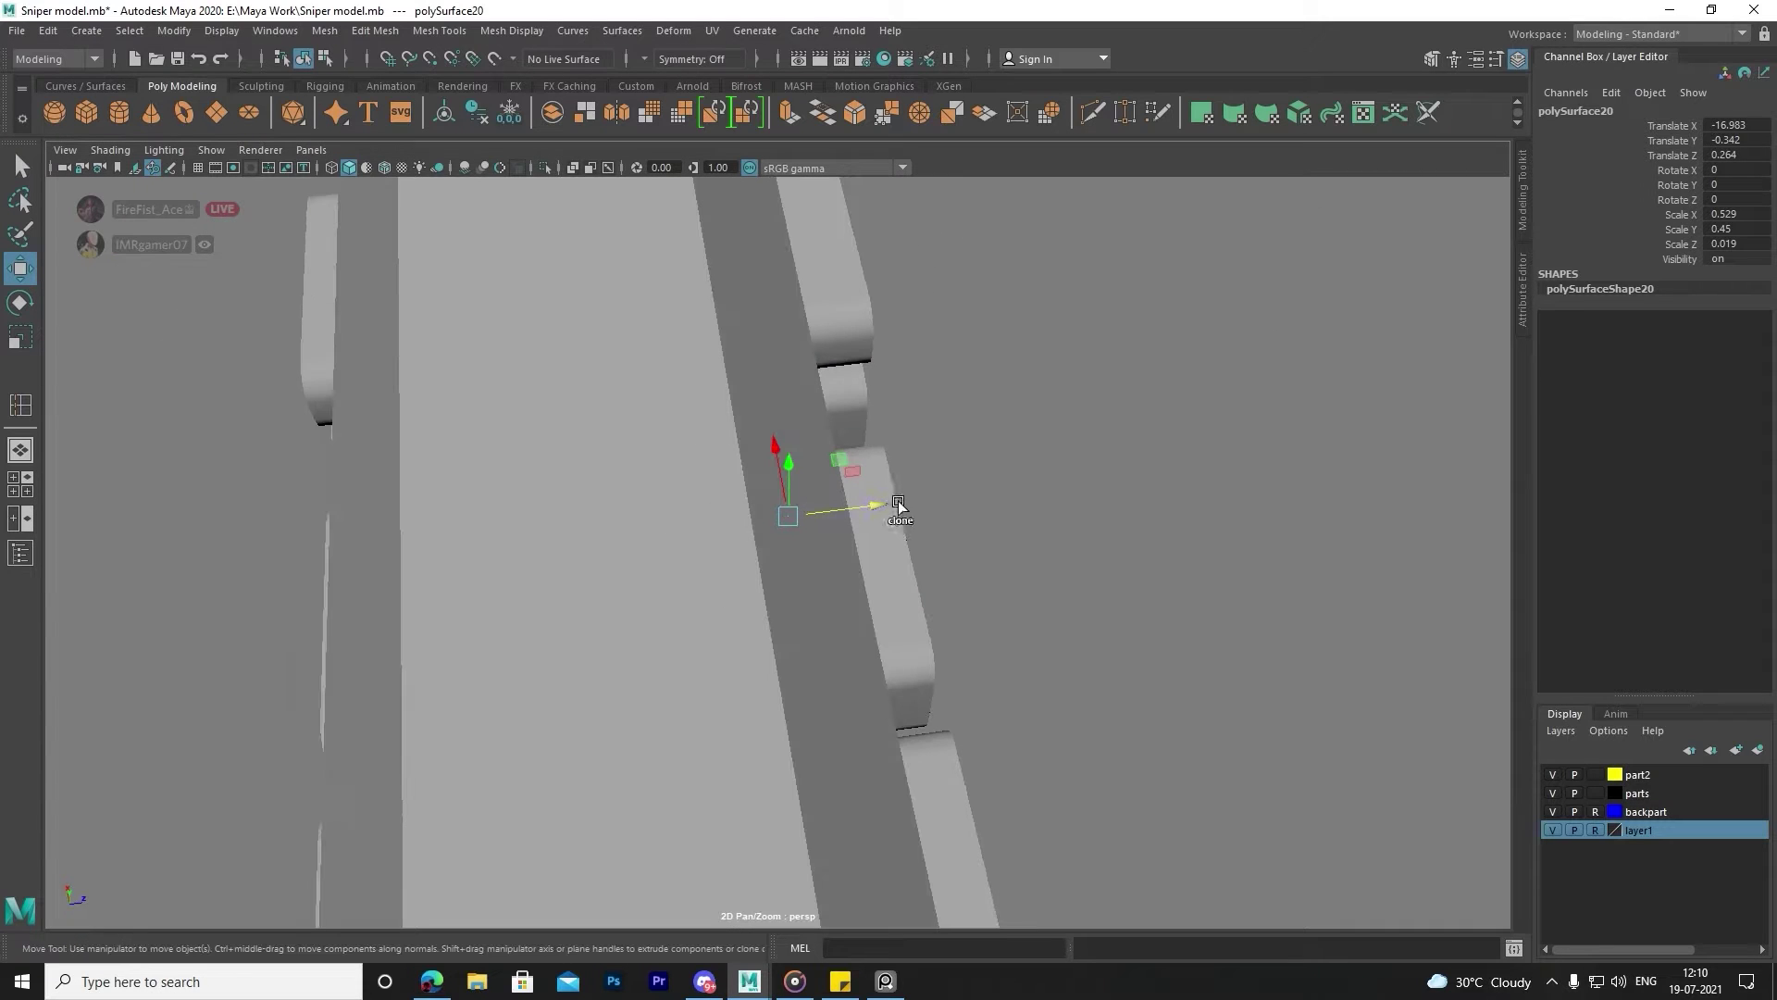
{"action": "mouse_move", "coordinate": [456, 583]}
{"action": "left_mouse_down", "text": "alt"}
{"action": "mouse_move", "coordinate": [383, 631]}
{"action": "mouse_move", "coordinate": [528, 545]}
{"action": "mouse_move", "coordinate": [578, 588]}
{"action": "mouse_move", "coordinate": [297, 389]}
{"action": "mouse_move", "coordinate": [286, 413]}
{"action": "mouse_move", "coordinate": [719, 528]}
{"action": "mouse_move", "coordinate": [983, 546]}
{"action": "mouse_move", "coordinate": [1095, 647]}
{"action": "mouse_move", "coordinate": [1011, 476]}
{"action": "left_mouse_up", "text": "alt"}
{"action": "left_click", "coordinate": [297, 388]}
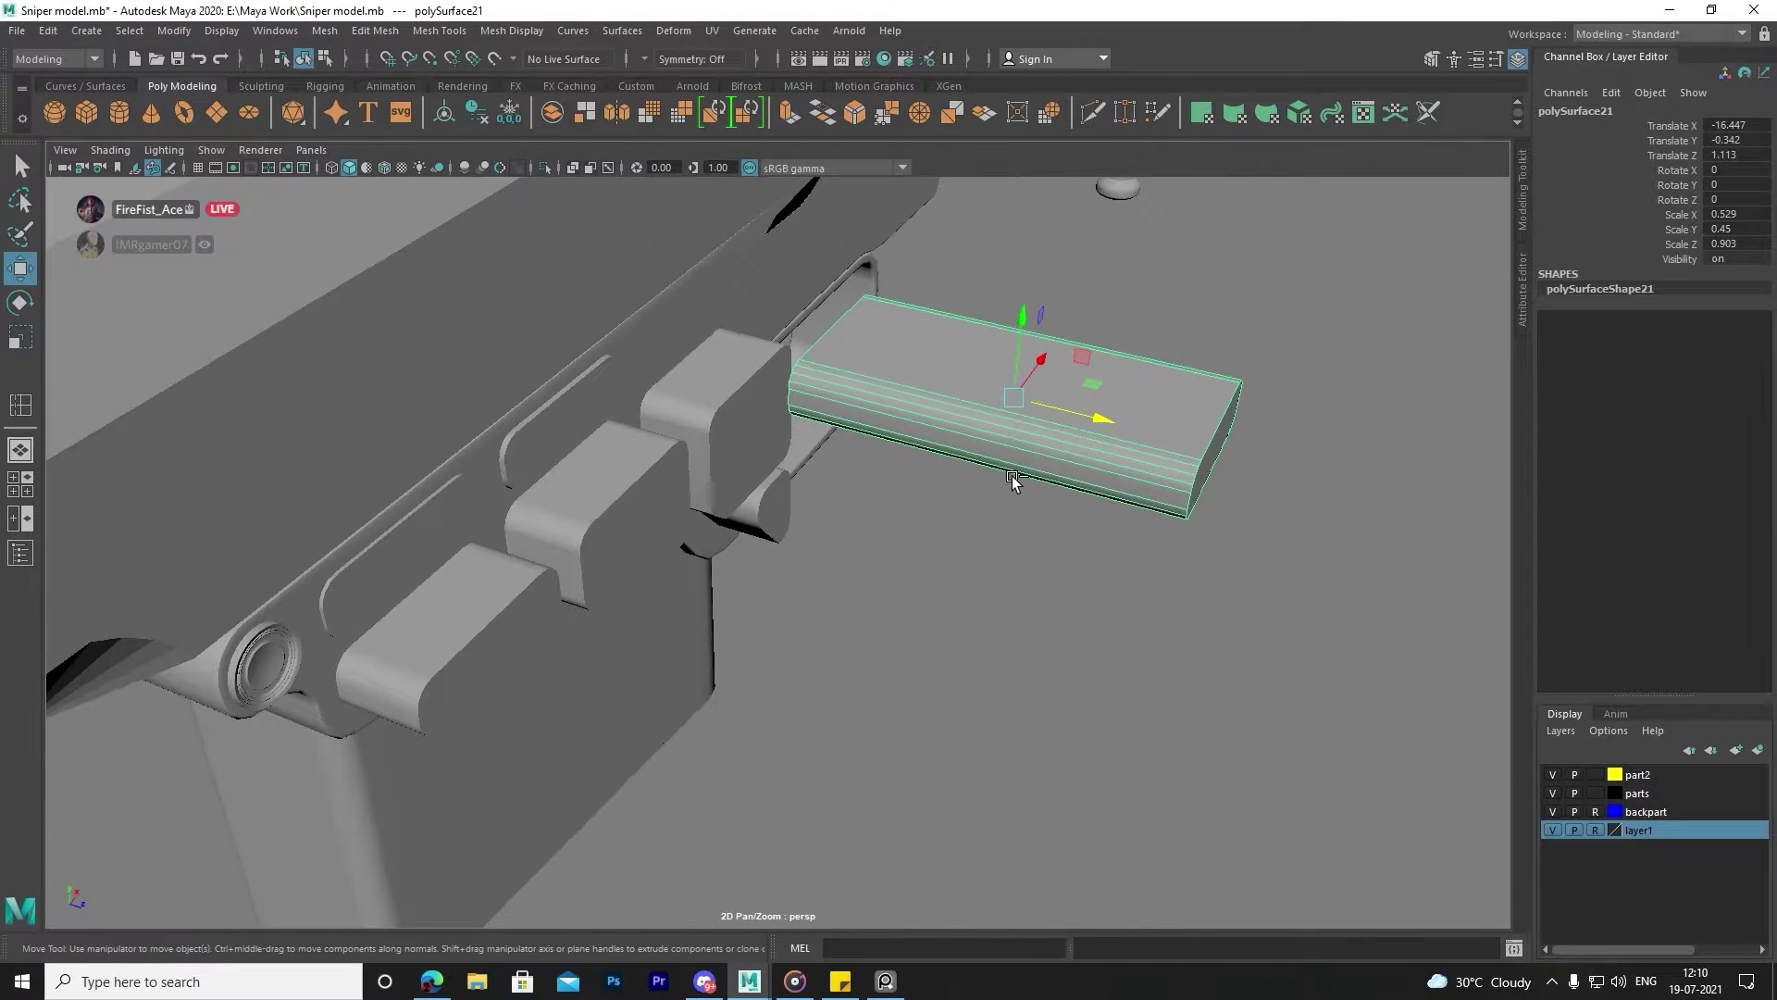
{"action": "key", "text": "ctrl+z"}
{"action": "key", "text": "ctrl+z"}
{"action": "key", "text": "ctrl+z"}
{"action": "left_click", "coordinate": [1013, 480]}
Pull the lower front block out and flatten it to Scale Z 0.013 at Translate Z 0.262.
{"action": "left_click", "coordinate": [794, 514]}
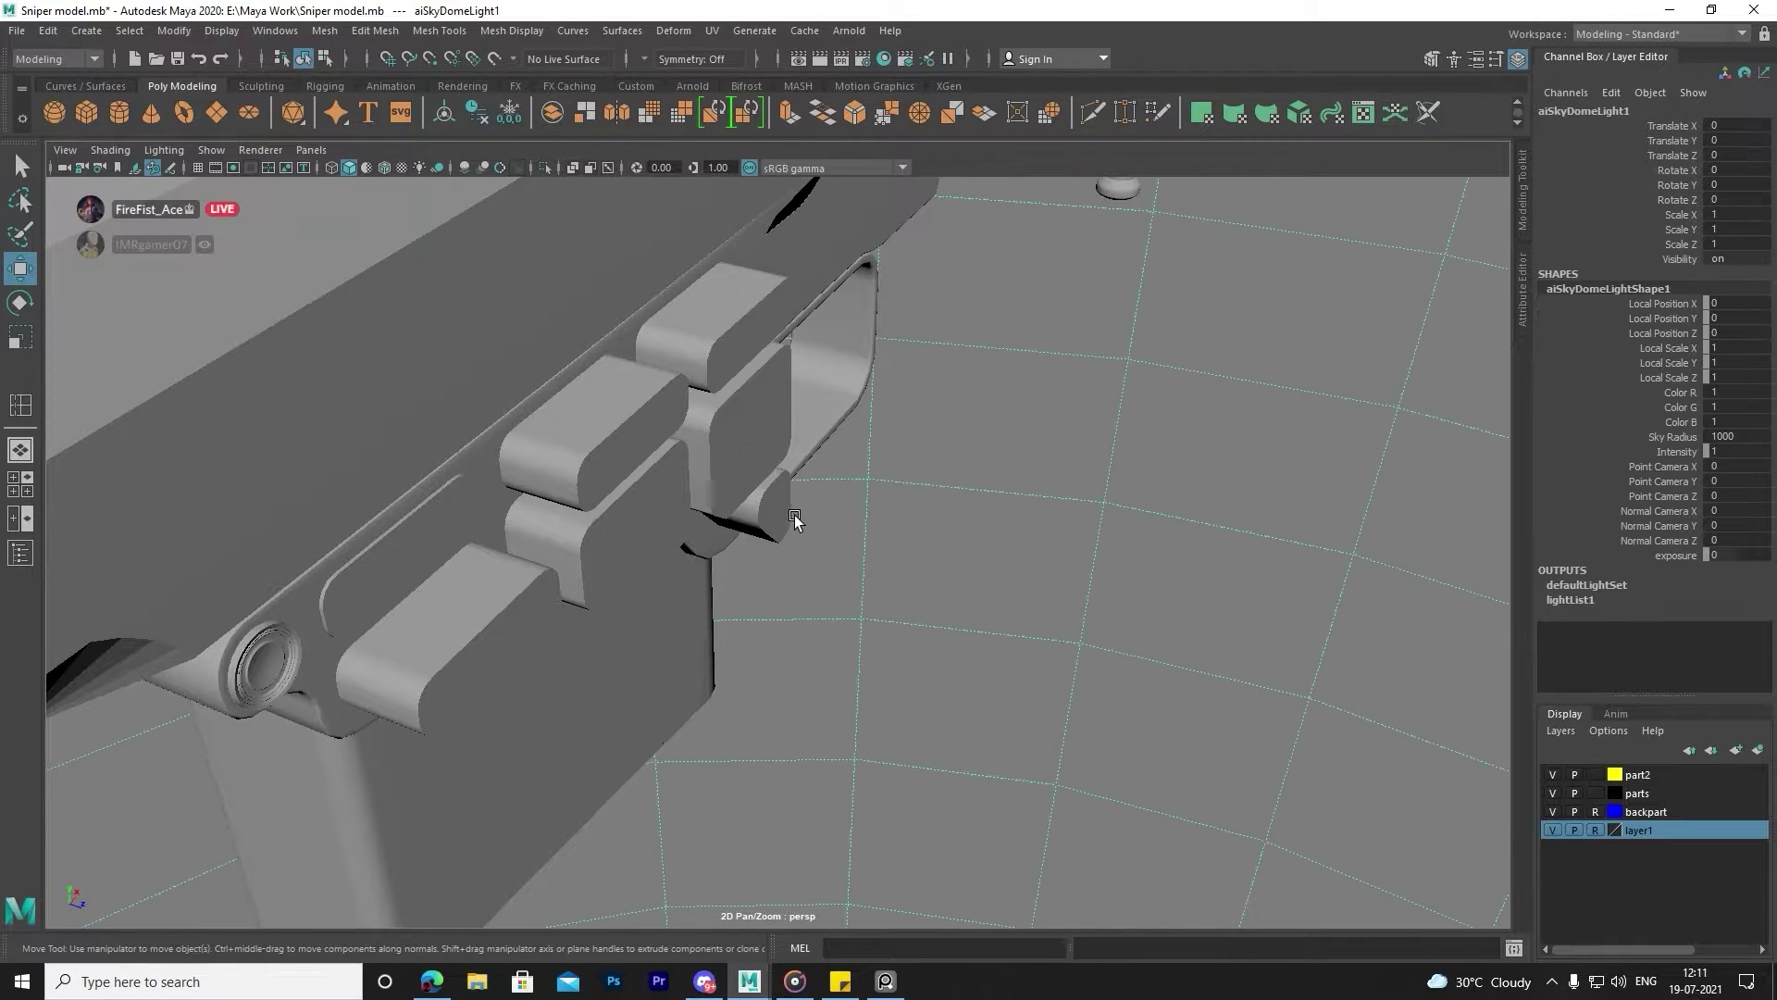
{"action": "left_click", "coordinate": [753, 357]}
{"action": "left_click", "coordinate": [644, 544], "text": "shift"}
{"action": "left_click", "coordinate": [491, 639]}
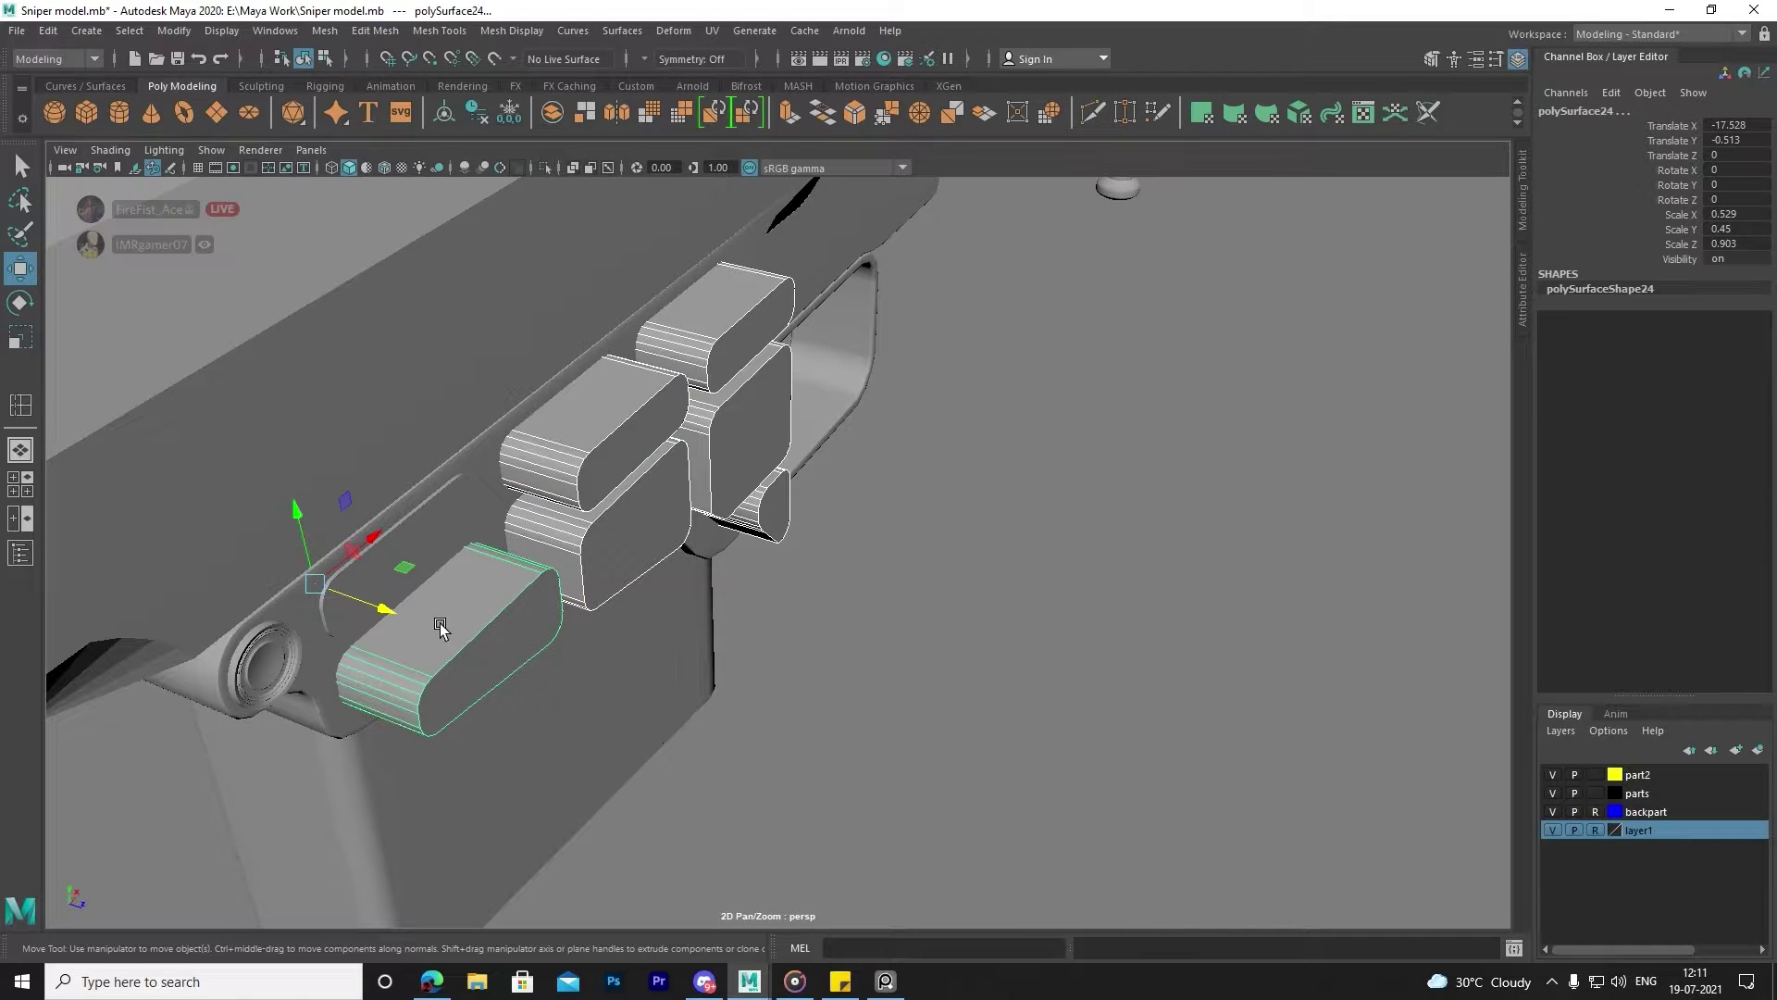
{"action": "mouse_move", "coordinate": [402, 619]}
{"action": "left_mouse_down"}
{"action": "mouse_move", "coordinate": [901, 797]}
{"action": "mouse_move", "coordinate": [797, 768]}
{"action": "mouse_move", "coordinate": [807, 659]}
{"action": "mouse_move", "coordinate": [593, 585]}
{"action": "mouse_move", "coordinate": [287, 555]}
{"action": "mouse_move", "coordinate": [347, 575]}
{"action": "mouse_move", "coordinate": [568, 535]}
{"action": "mouse_move", "coordinate": [744, 652]}
{"action": "mouse_move", "coordinate": [428, 588]}
{"action": "mouse_move", "coordinate": [1055, 694]}
{"action": "left_mouse_up"}
{"action": "key", "text": "r"}
{"action": "key", "text": "w"}
Seat the mirrored copy flush with the far side at Translate Z -0.262.
{"action": "mouse_move", "coordinate": [896, 729]}
{"action": "left_mouse_down"}
{"action": "mouse_move", "coordinate": [856, 745]}
{"action": "mouse_move", "coordinate": [921, 611]}
{"action": "mouse_move", "coordinate": [861, 546]}
{"action": "mouse_move", "coordinate": [781, 662]}
{"action": "mouse_move", "coordinate": [759, 581]}
{"action": "left_mouse_up"}
{"action": "scroll", "coordinate": [781, 662], "scroll_direction": "down", "scroll_amount": 3}
{"action": "left_click", "coordinate": [1130, 603]}
{"action": "mouse_move", "coordinate": [1130, 603]}
{"action": "left_mouse_down", "text": "alt"}
{"action": "mouse_move", "coordinate": [992, 547]}
{"action": "mouse_move", "coordinate": [809, 547]}
{"action": "left_mouse_up", "text": "alt"}
{"action": "scroll", "coordinate": [837, 555], "scroll_direction": "up", "scroll_amount": 2}
{"action": "scroll", "coordinate": [820, 604], "scroll_direction": "up", "scroll_amount": 2}
Select the receiver, then add the five thin cutter plates including the far-side one.
{"action": "left_click", "coordinate": [650, 479]}
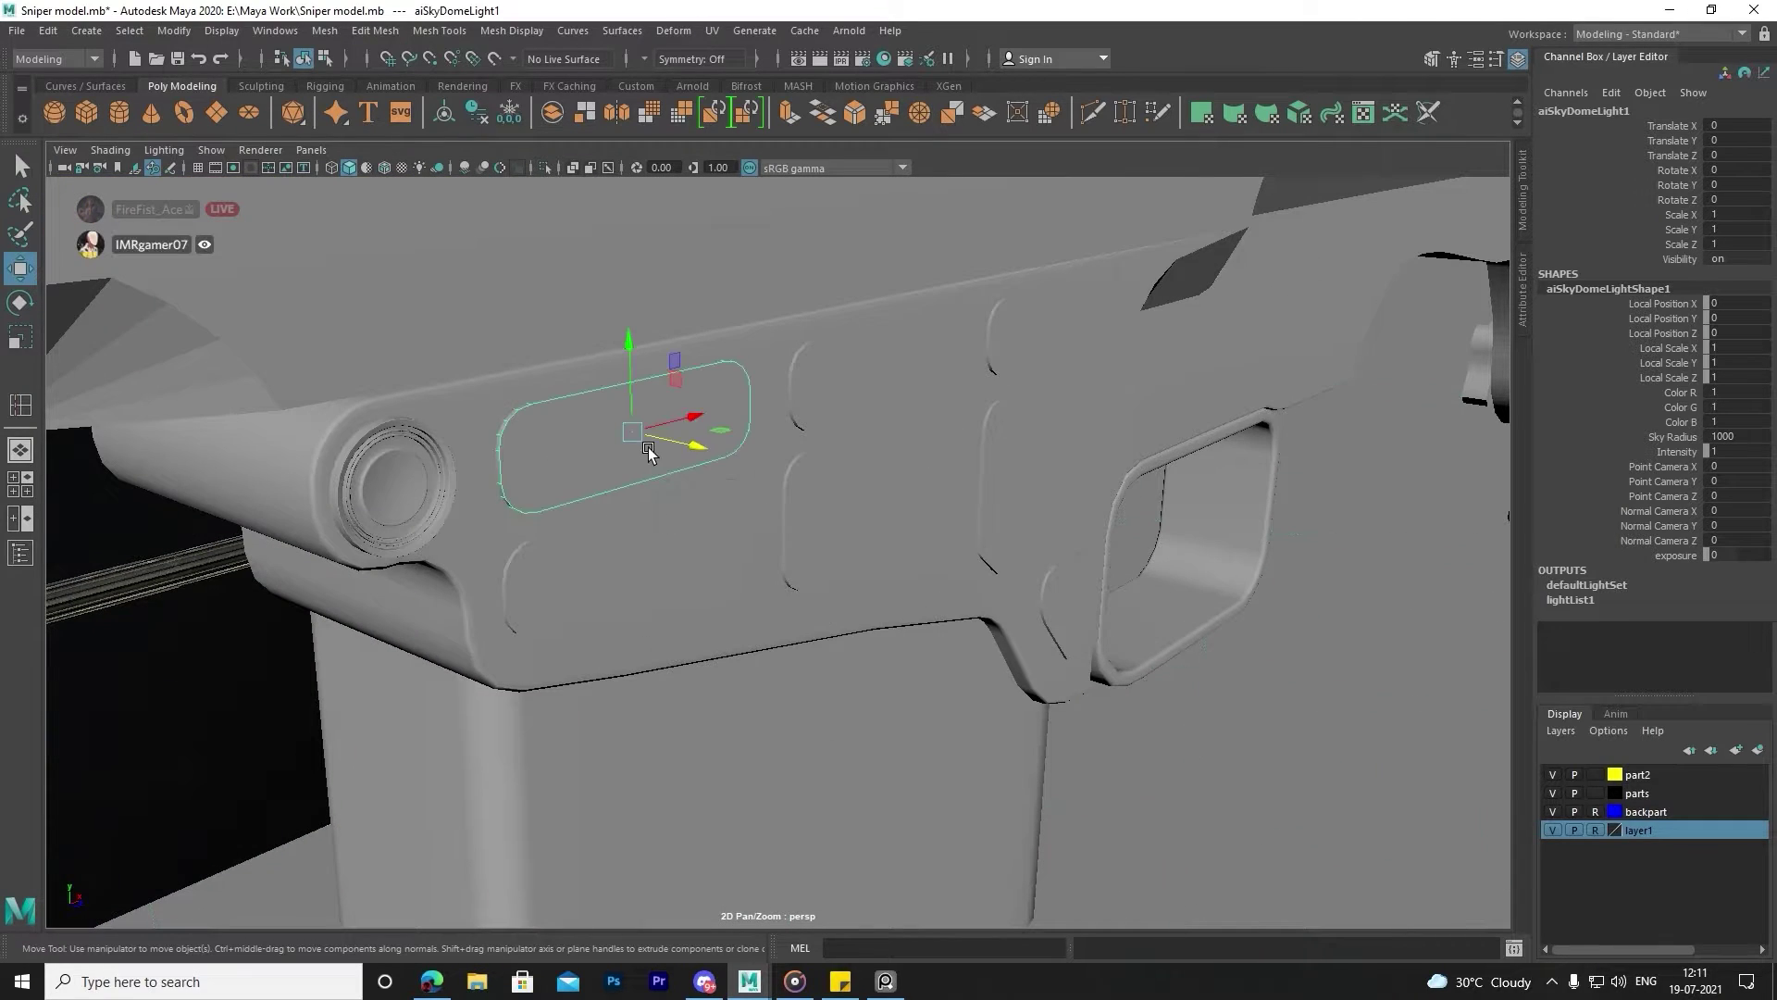
{"action": "left_click", "coordinate": [515, 391]}
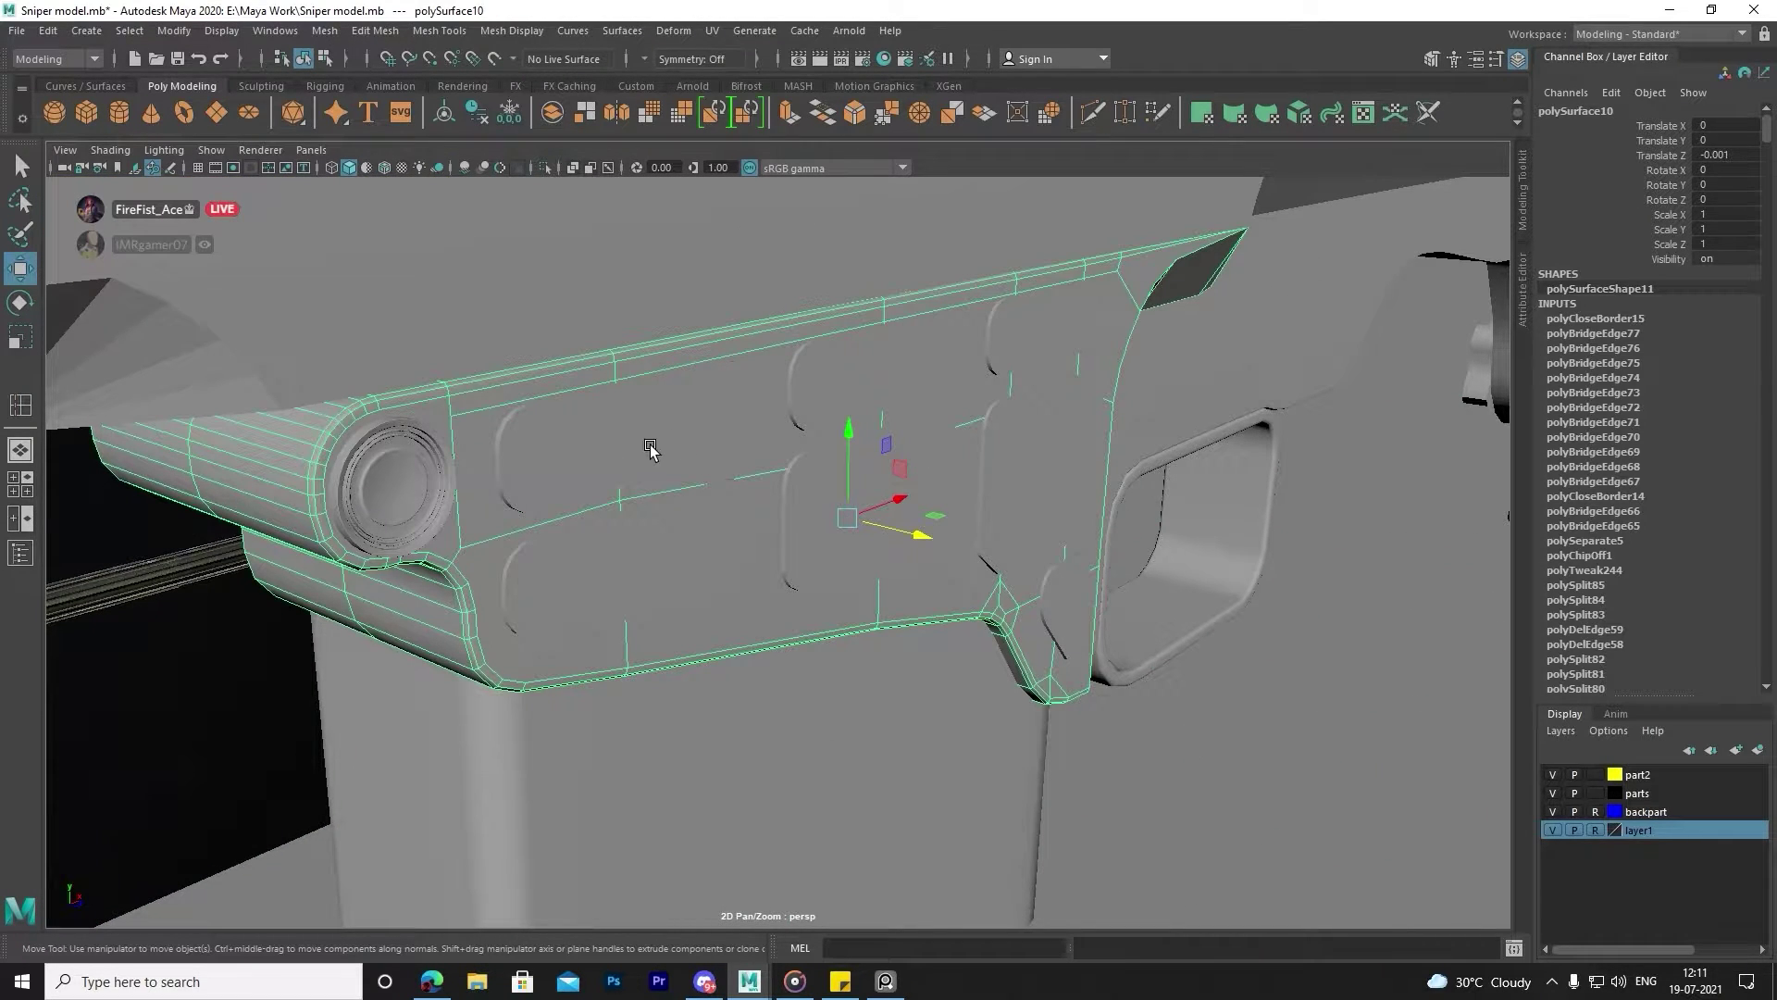
{"action": "left_click", "coordinate": [888, 388]}
{"action": "left_click", "coordinate": [1078, 417]}
{"action": "left_click", "coordinate": [1074, 593]}
{"action": "left_click", "coordinate": [687, 603]}
{"action": "mouse_move", "coordinate": [892, 543]}
{"action": "left_mouse_down", "text": "alt"}
{"action": "mouse_move", "coordinate": [703, 593]}
{"action": "mouse_move", "coordinate": [730, 575]}
{"action": "left_mouse_up", "text": "alt"}
{"action": "left_click", "coordinate": [850, 563]}
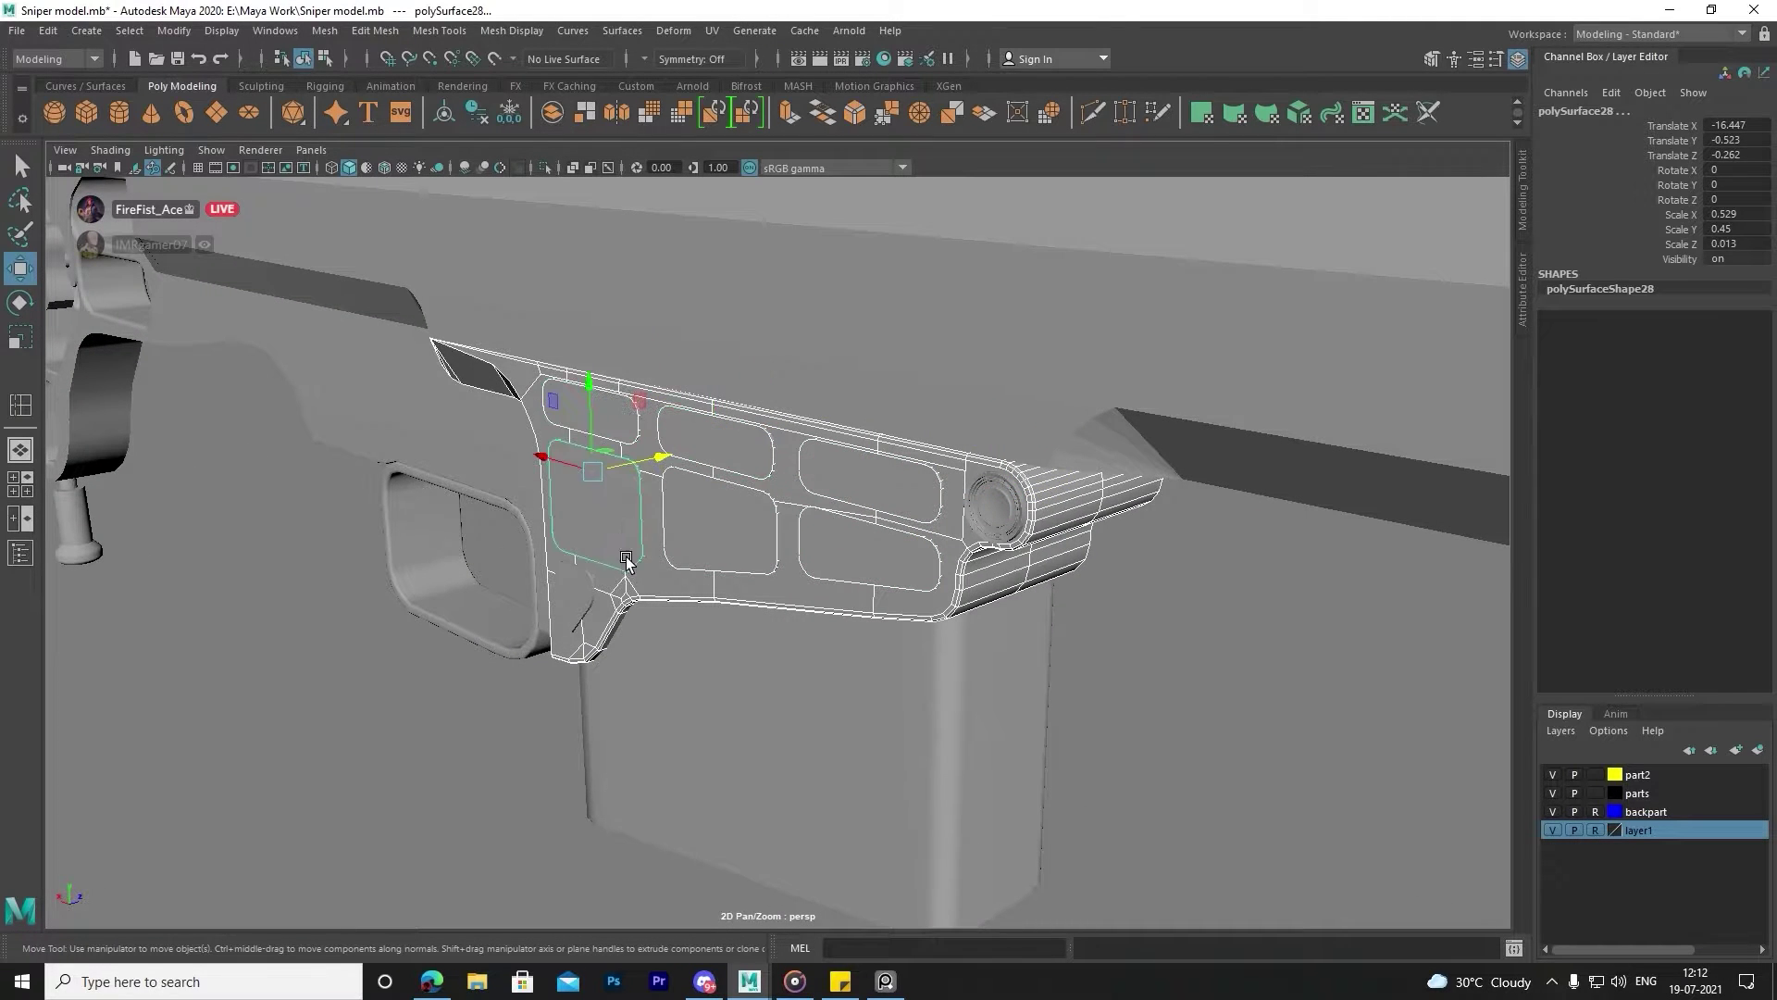
Subtract the plates with Boolean Difference and inspect the new shallow rounded pockets.
{"action": "right_click_drag", "start_coordinate": [736, 591], "coordinate": [912, 902], "text": "shift"}
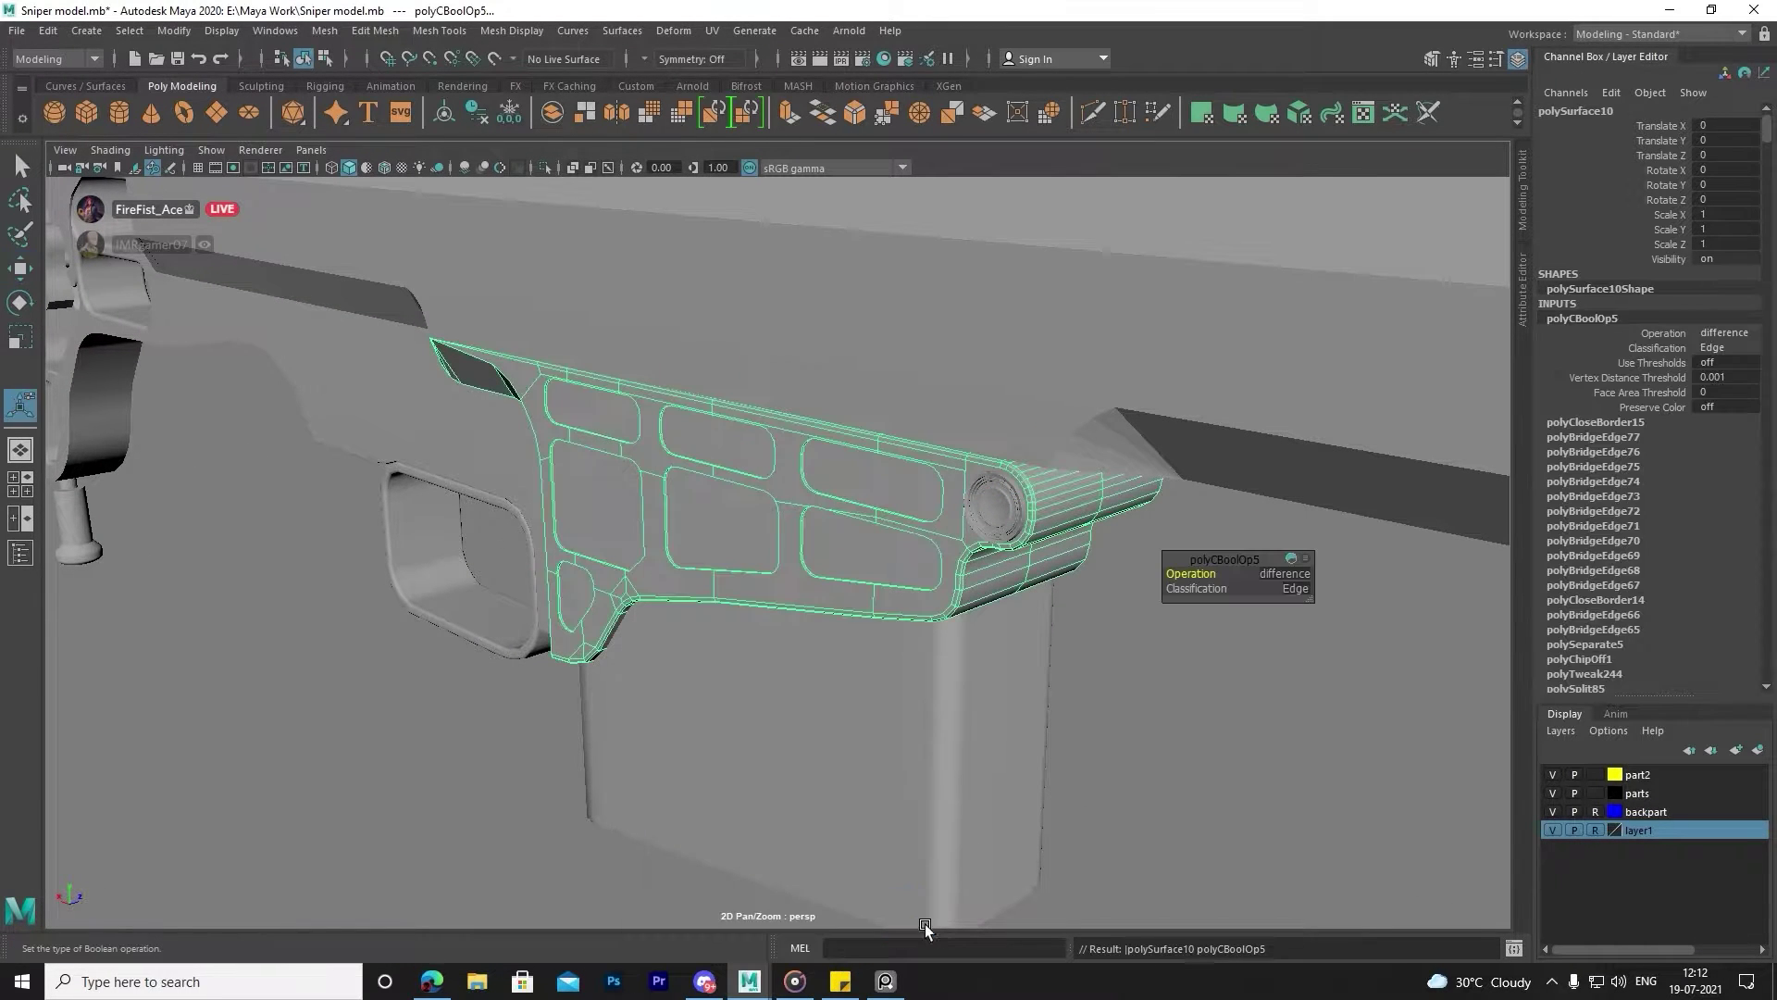
{"action": "scroll", "coordinate": [1044, 611], "scroll_direction": "up", "scroll_amount": 2}
{"action": "mouse_move", "coordinate": [1044, 611]}
{"action": "left_mouse_down", "text": "alt"}
{"action": "mouse_move", "coordinate": [805, 614]}
{"action": "mouse_move", "coordinate": [1158, 733]}
{"action": "left_mouse_up", "text": "alt"}
{"action": "left_click", "coordinate": [1158, 733]}
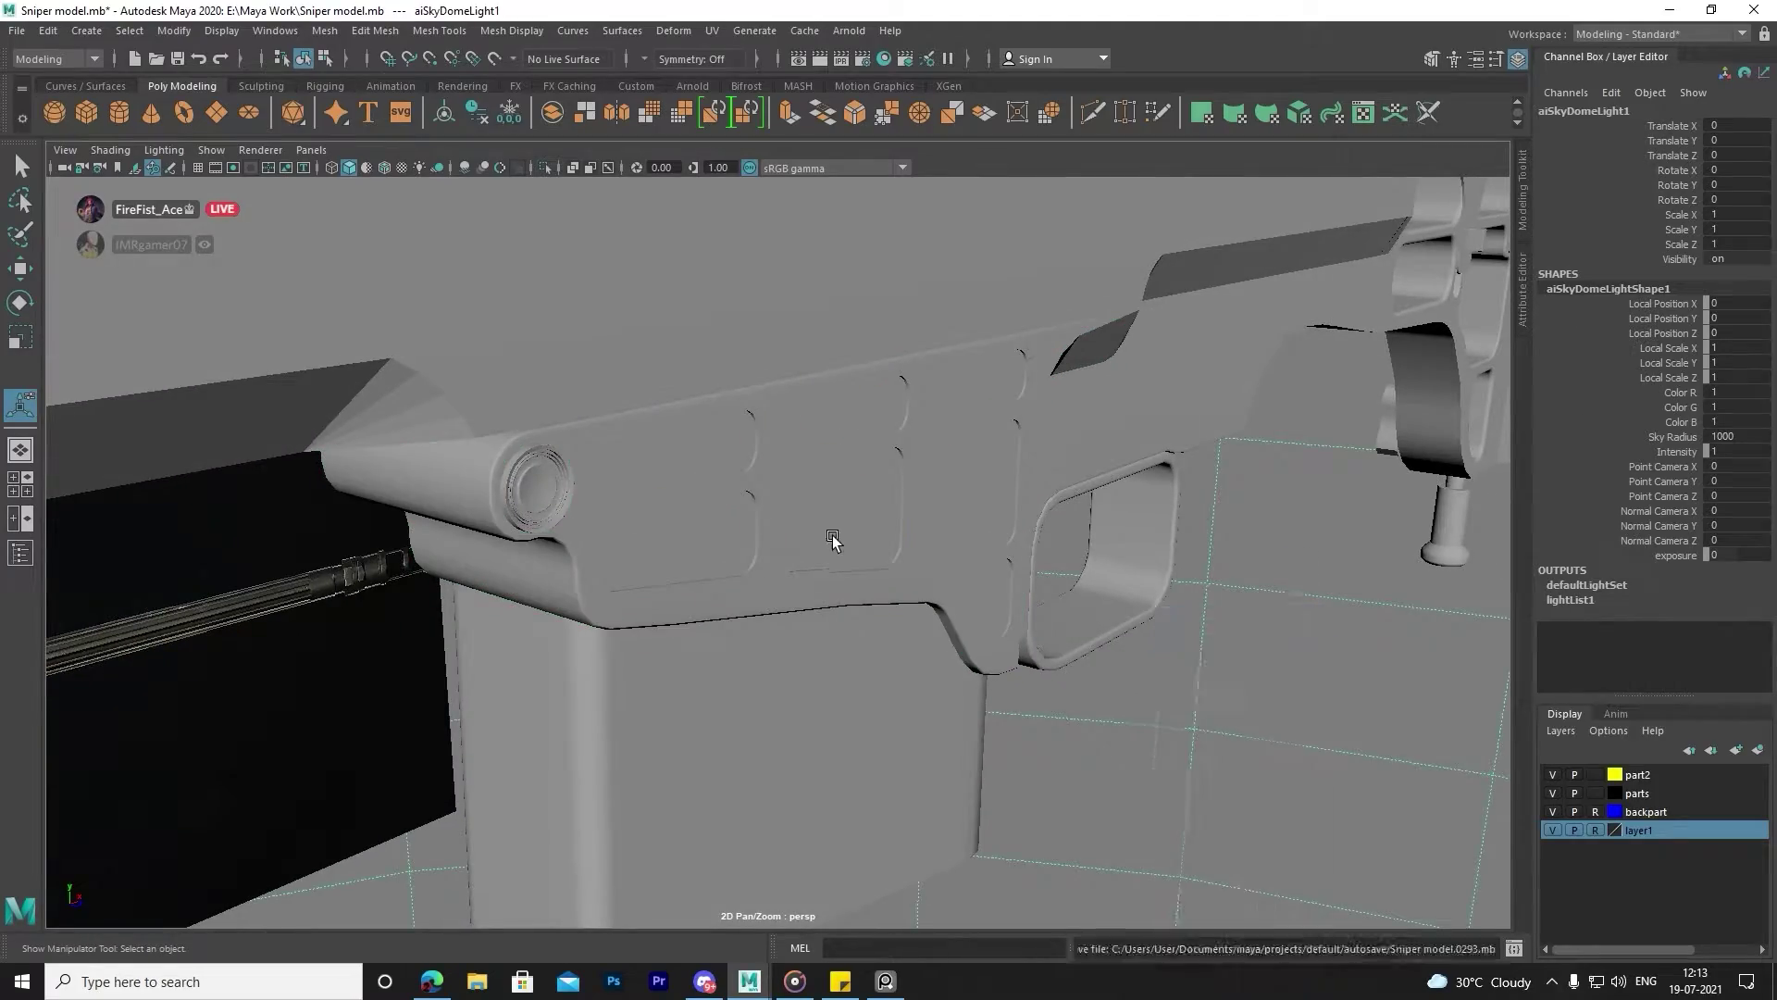
{"action": "left_click_drag", "start_coordinate": [833, 540], "coordinate": [772, 534], "text": "alt"}
{"action": "scroll", "coordinate": [703, 504], "scroll_direction": "down", "scroll_amount": 5}
{"action": "scroll", "coordinate": [627, 480], "scroll_direction": "down", "scroll_amount": 5}
{"action": "scroll", "coordinate": [392, 357], "scroll_direction": "down", "scroll_amount": 5}
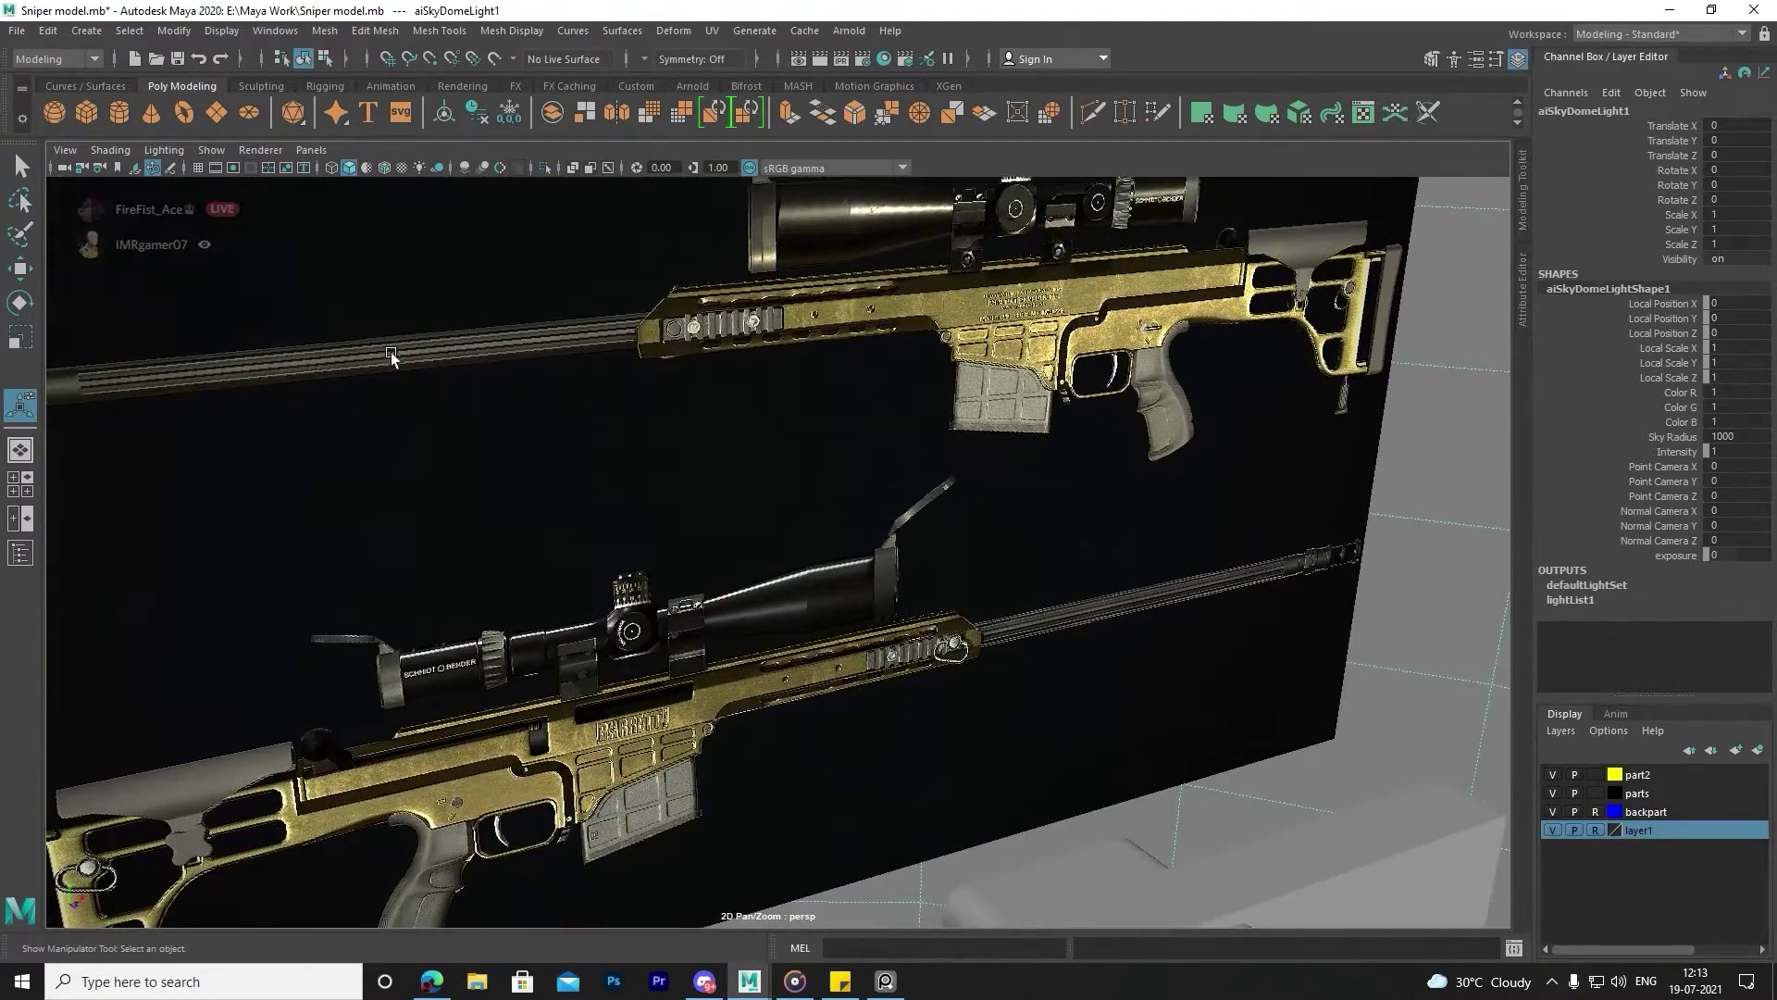
{"action": "mouse_move", "coordinate": [929, 418]}
{"action": "left_mouse_down", "text": "alt"}
{"action": "mouse_move", "coordinate": [944, 488]}
{"action": "mouse_move", "coordinate": [1142, 475]}
{"action": "mouse_move", "coordinate": [528, 654]}
{"action": "left_mouse_up", "text": "alt"}
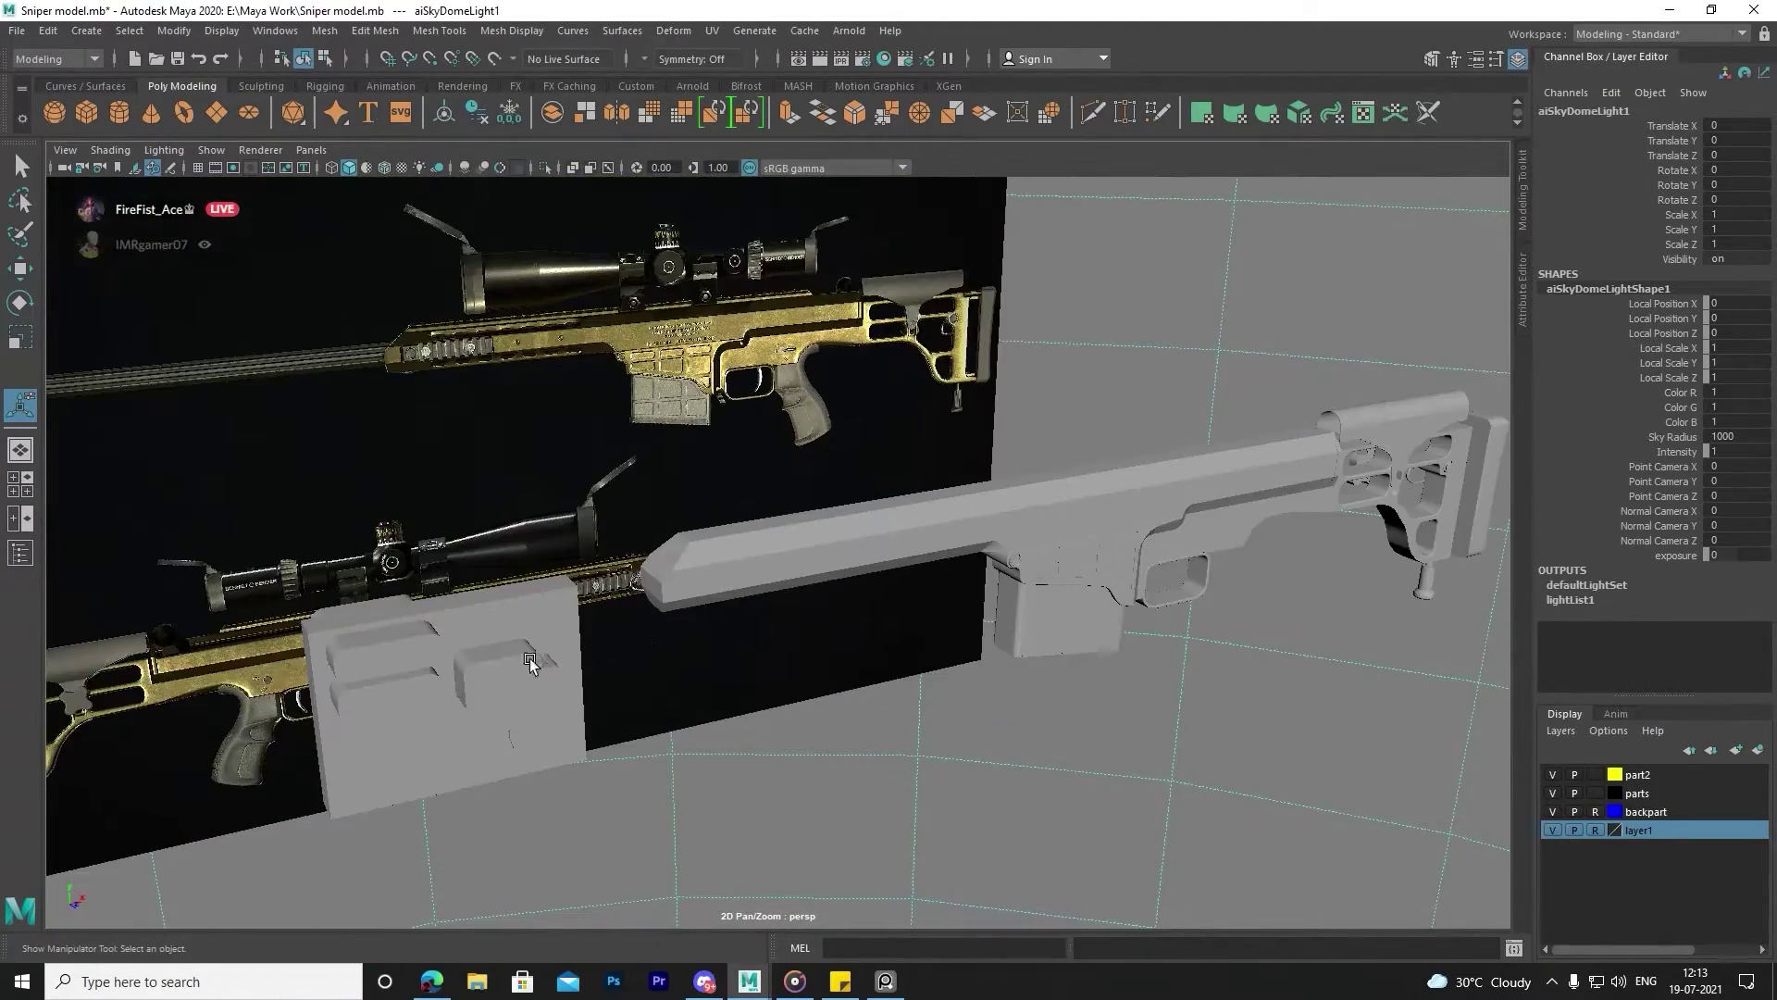
{"action": "mouse_move", "coordinate": [527, 654]}
{"action": "right_mouse_down", "text": "alt"}
{"action": "mouse_move", "coordinate": [1023, 562]}
{"action": "mouse_move", "coordinate": [925, 574]}
{"action": "right_mouse_up", "text": "alt"}
{"action": "left_click_drag", "start_coordinate": [926, 574], "coordinate": [787, 592], "text": "alt"}
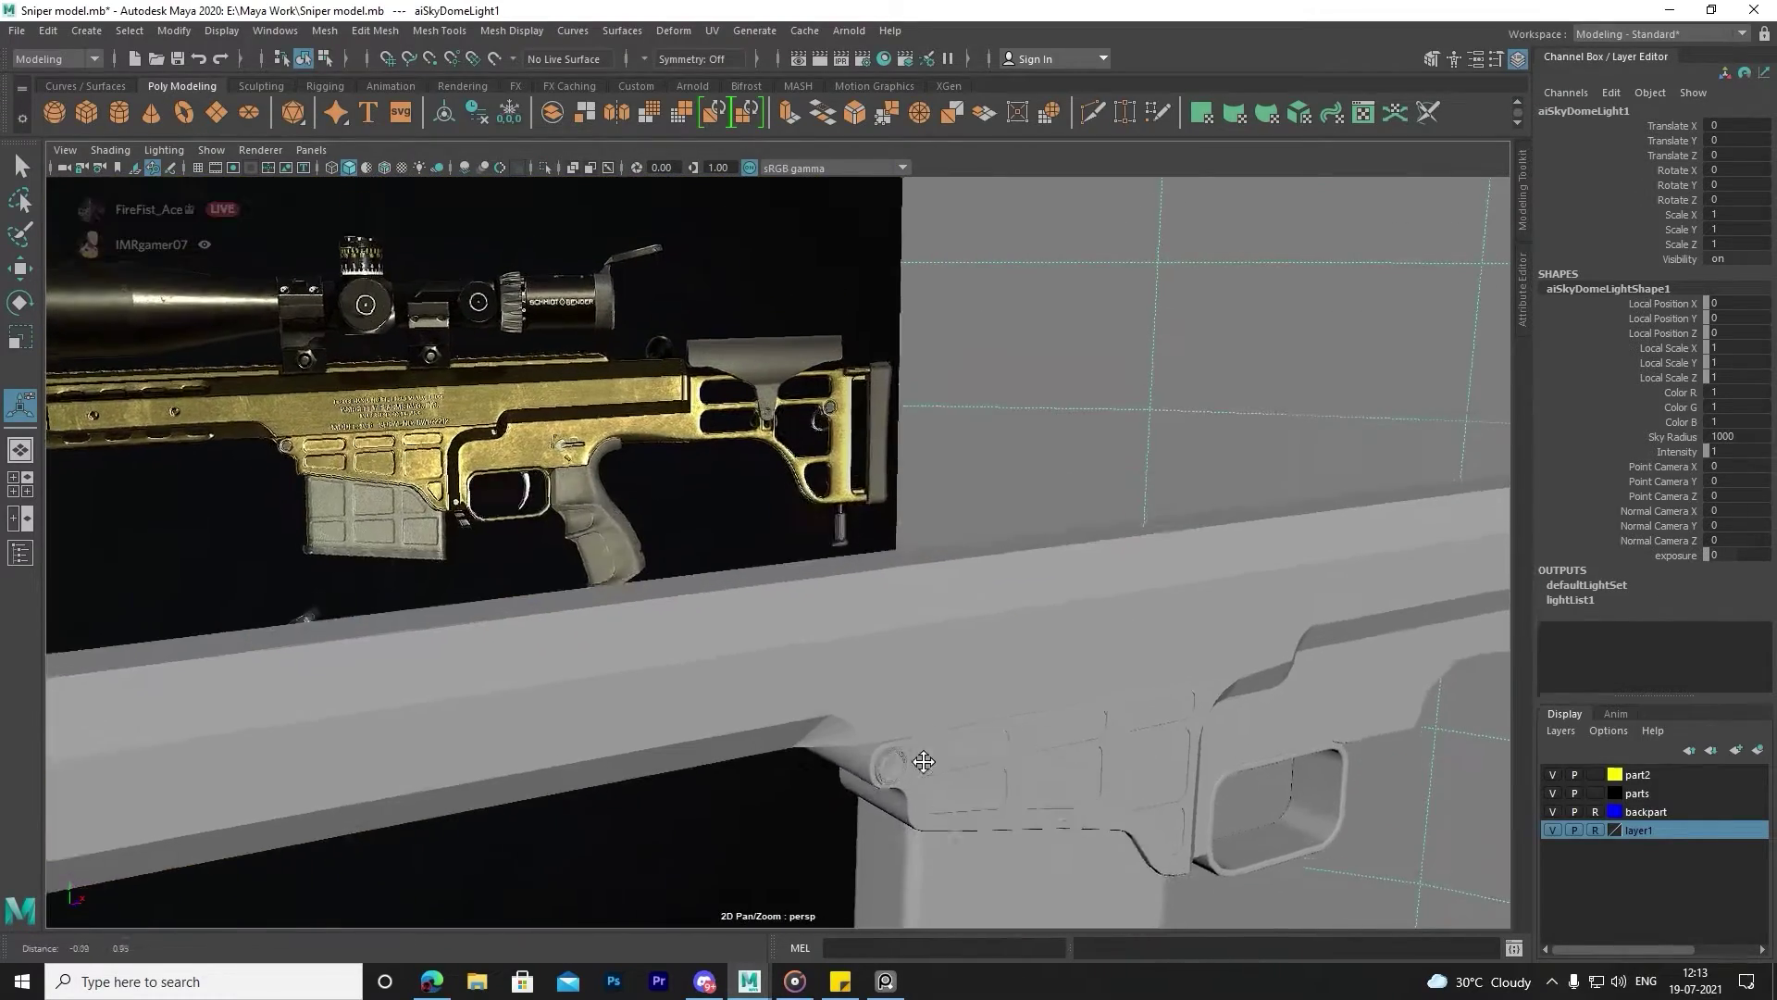
{"action": "right_click_drag", "start_coordinate": [787, 592], "coordinate": [653, 611], "text": "alt"}
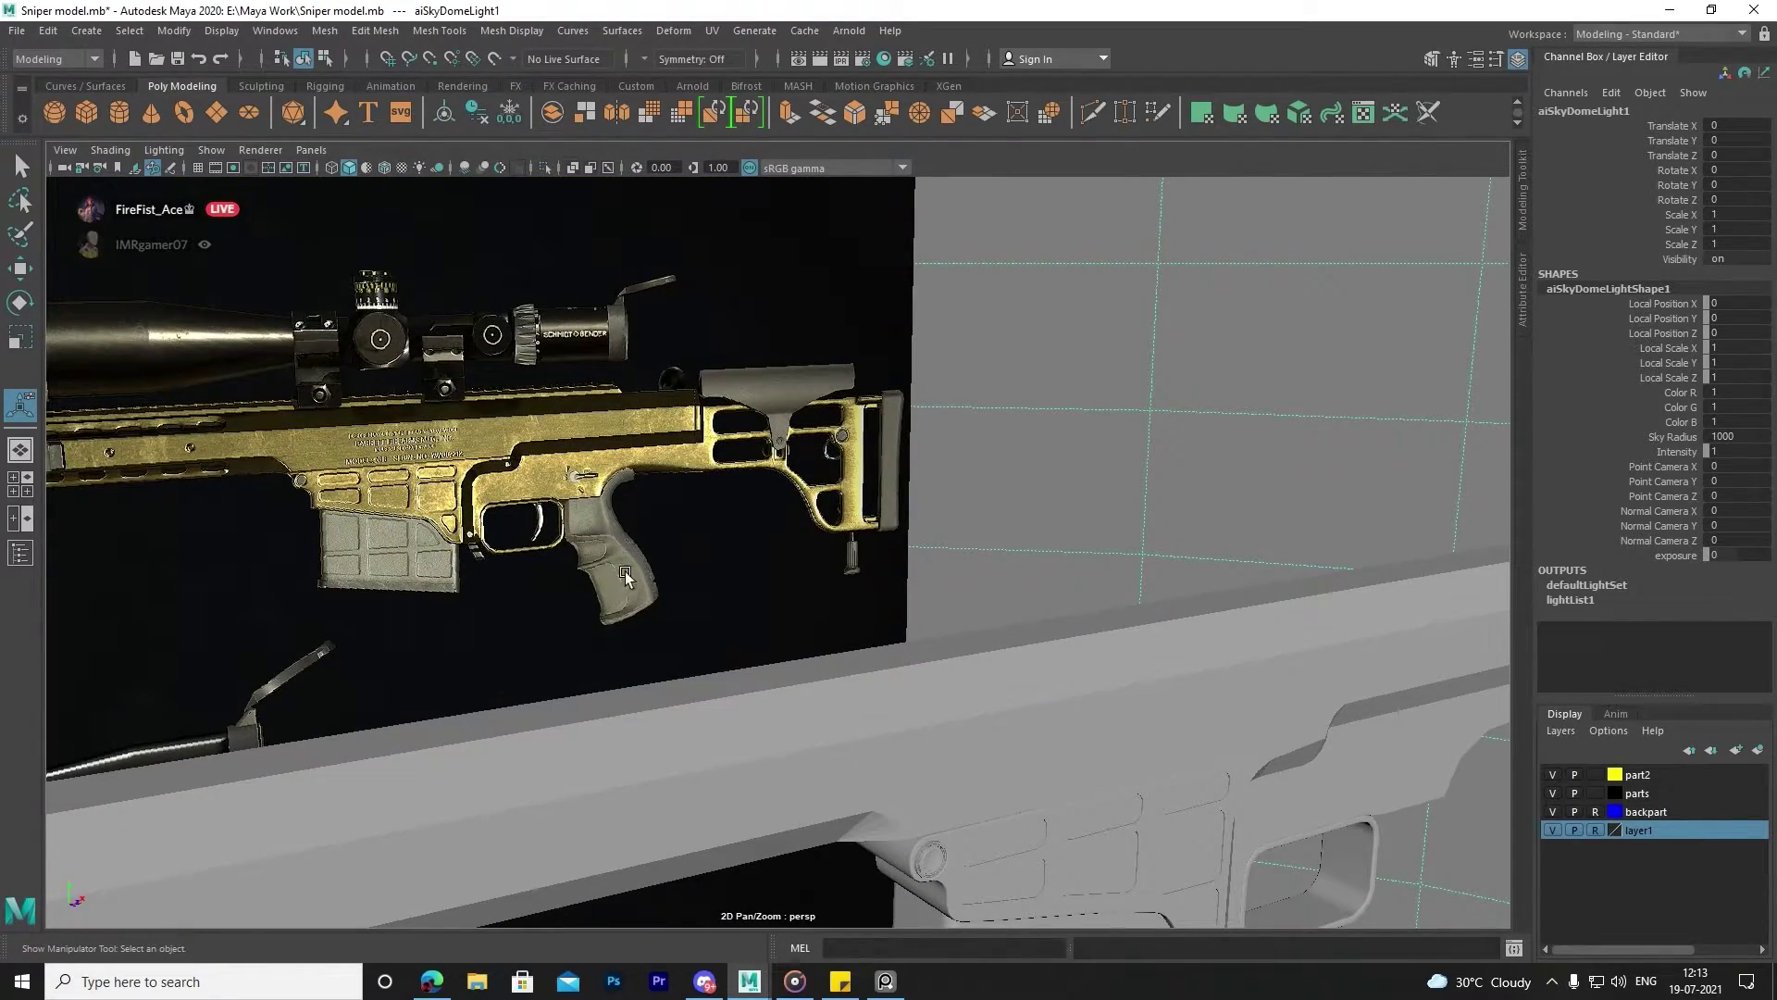
{"action": "mouse_move", "coordinate": [830, 491]}
{"action": "left_mouse_down", "text": "alt"}
{"action": "mouse_move", "coordinate": [932, 349]}
{"action": "mouse_move", "coordinate": [1039, 385]}
{"action": "mouse_move", "coordinate": [720, 287]}
{"action": "mouse_move", "coordinate": [408, 248]}
{"action": "mouse_move", "coordinate": [639, 278]}
{"action": "left_mouse_up", "text": "alt"}
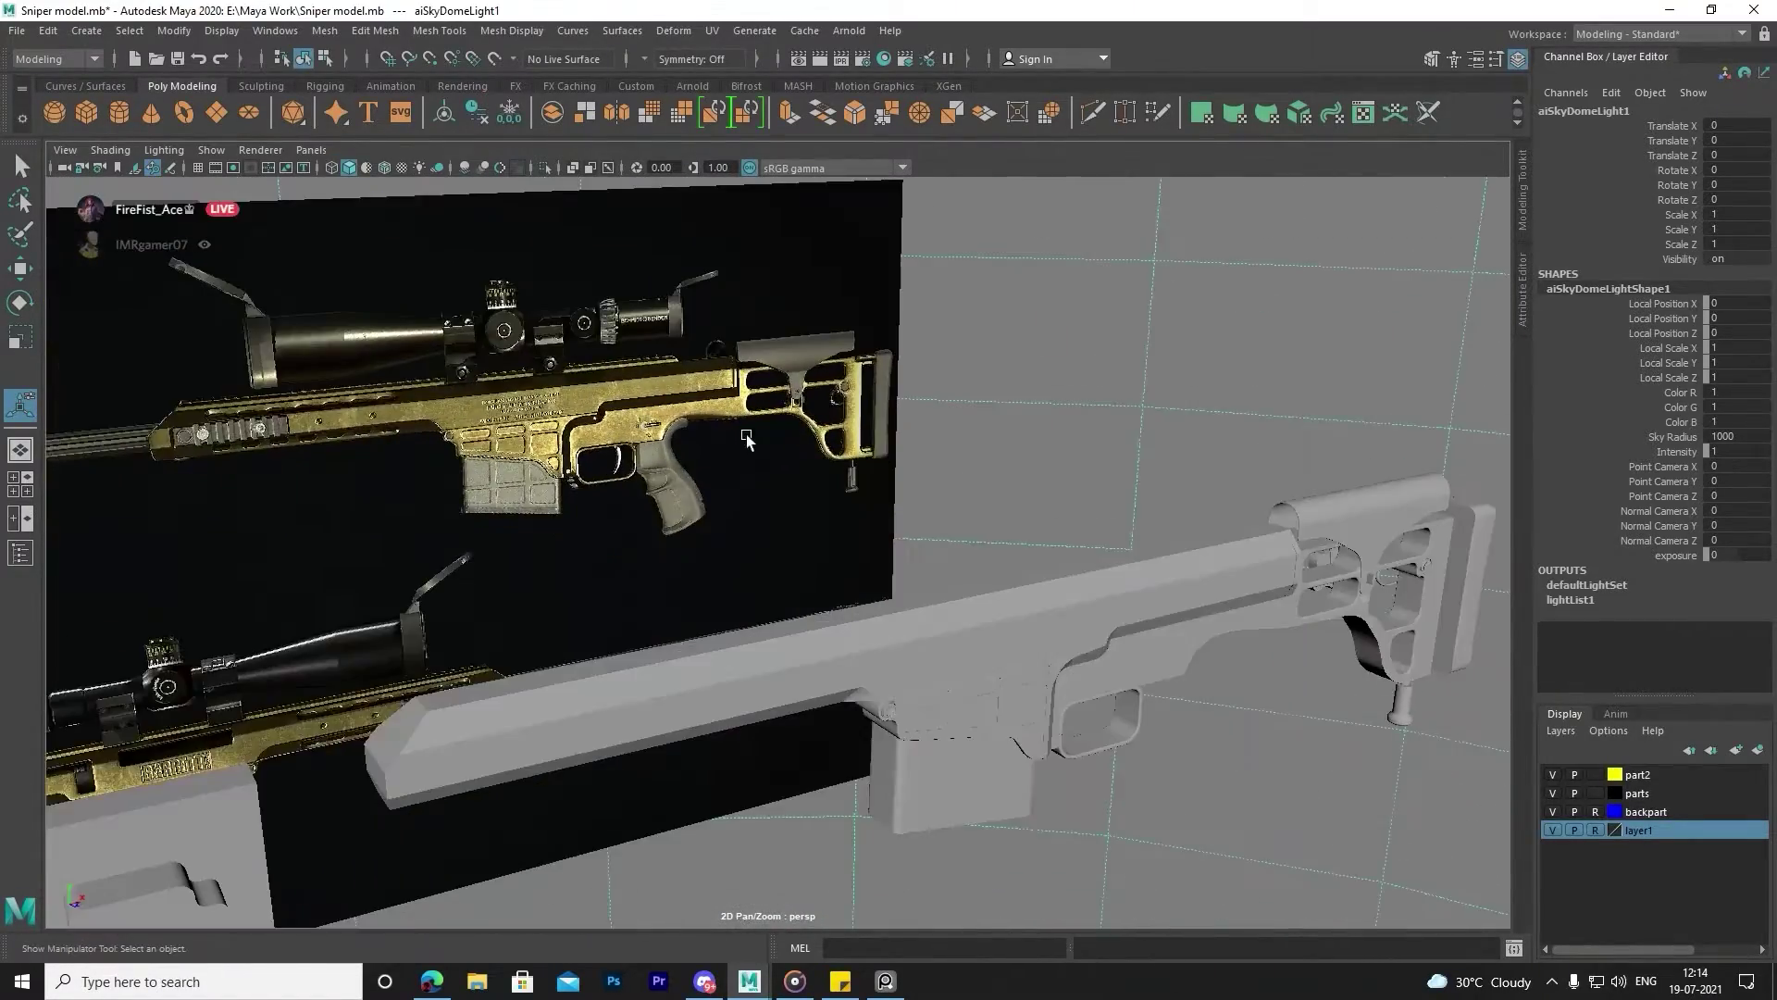
{"action": "mouse_move", "coordinate": [639, 278]}
{"action": "right_mouse_down", "text": "alt"}
{"action": "mouse_move", "coordinate": [665, 274]}
{"action": "mouse_move", "coordinate": [714, 318]}
{"action": "mouse_move", "coordinate": [543, 389]}
{"action": "mouse_move", "coordinate": [667, 302]}
{"action": "right_mouse_up", "text": "alt"}
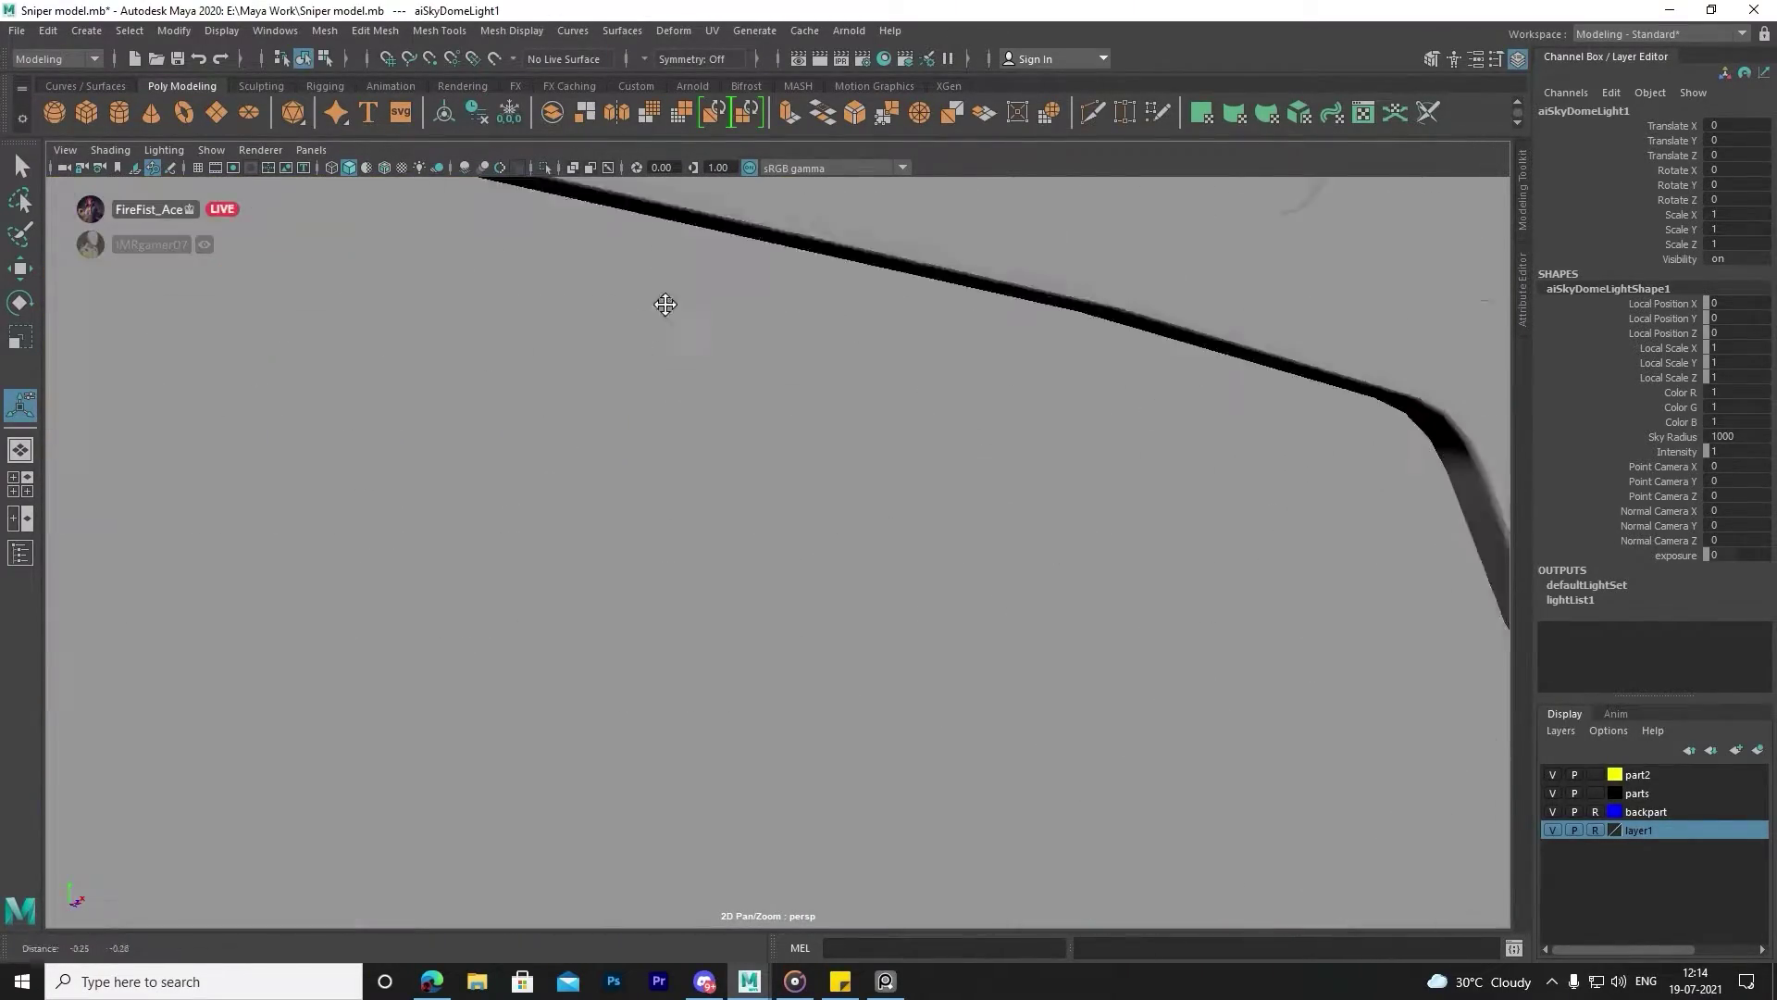
{"action": "mouse_move", "coordinate": [667, 302]}
{"action": "left_mouse_down", "text": "alt"}
{"action": "mouse_move", "coordinate": [680, 329]}
{"action": "mouse_move", "coordinate": [658, 341]}
{"action": "mouse_move", "coordinate": [880, 349]}
{"action": "mouse_move", "coordinate": [489, 380]}
{"action": "left_mouse_up", "text": "alt"}
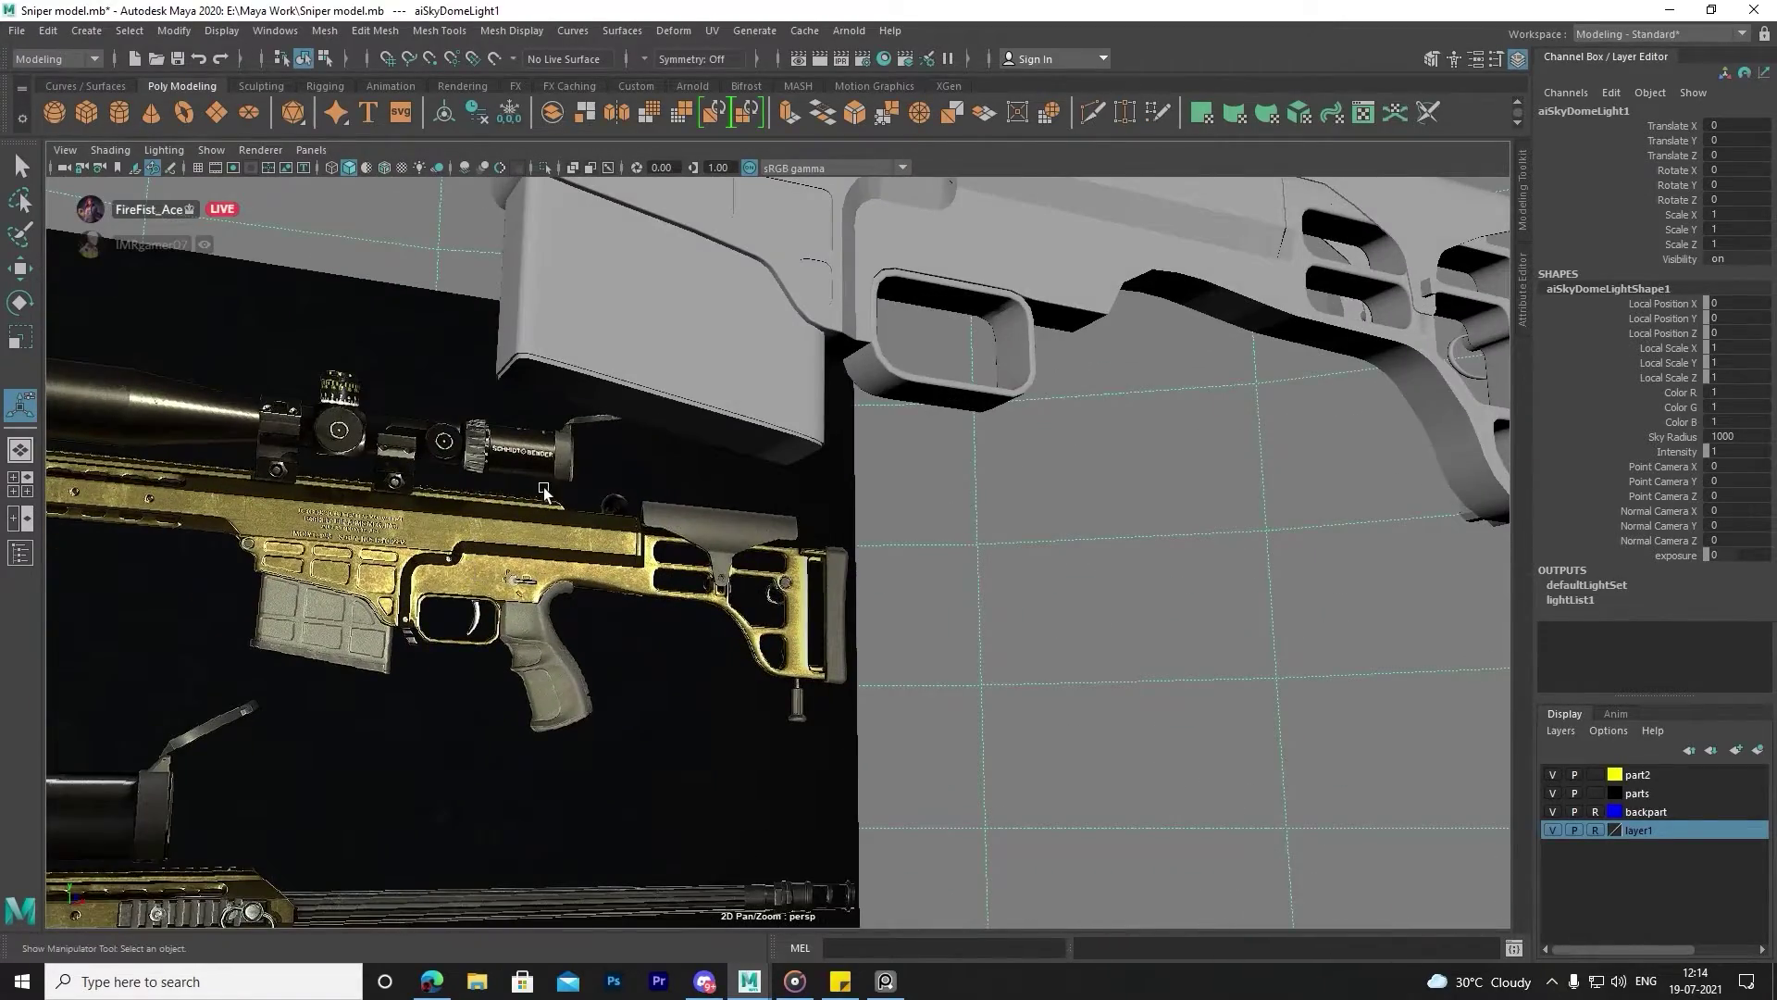
{"action": "mouse_move", "coordinate": [543, 490]}
{"action": "left_mouse_down", "text": "alt"}
{"action": "mouse_move", "coordinate": [508, 524]}
{"action": "mouse_move", "coordinate": [806, 464]}
{"action": "mouse_move", "coordinate": [649, 493]}
{"action": "left_mouse_up", "text": "alt"}
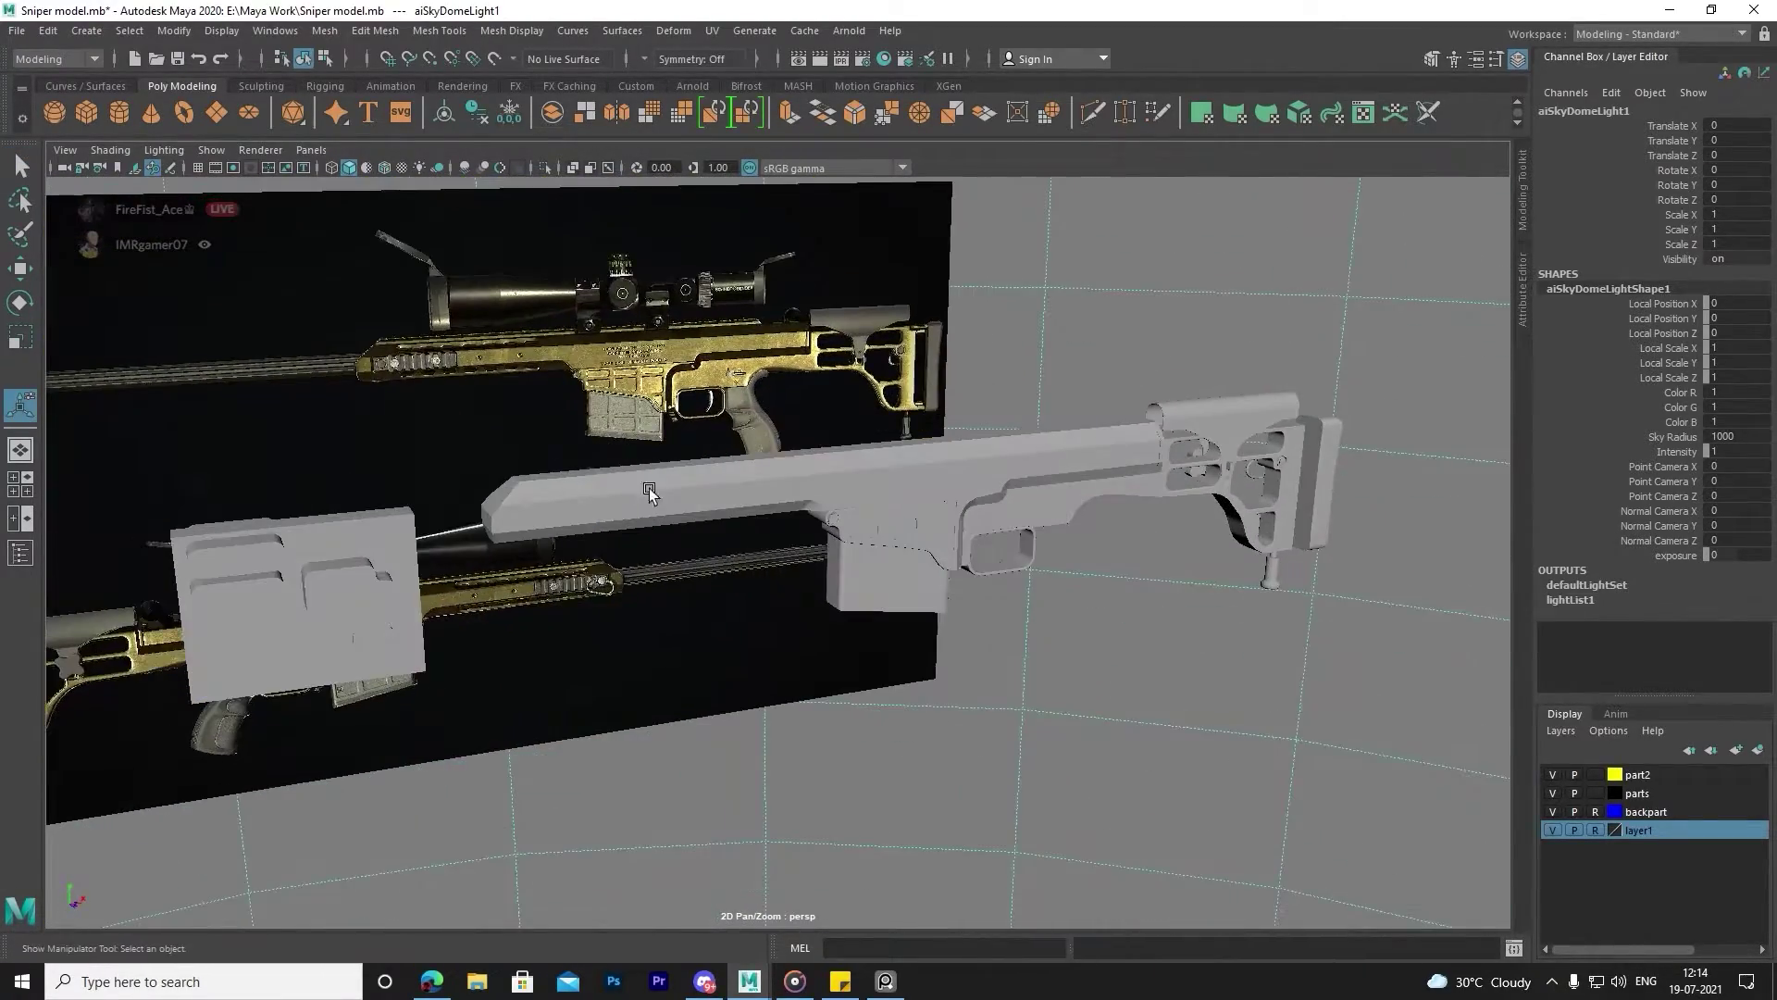
{"action": "key", "text": "space"}
{"action": "key", "text": "space"}
{"action": "scroll", "coordinate": [637, 567], "scroll_direction": "up", "scroll_amount": 5}
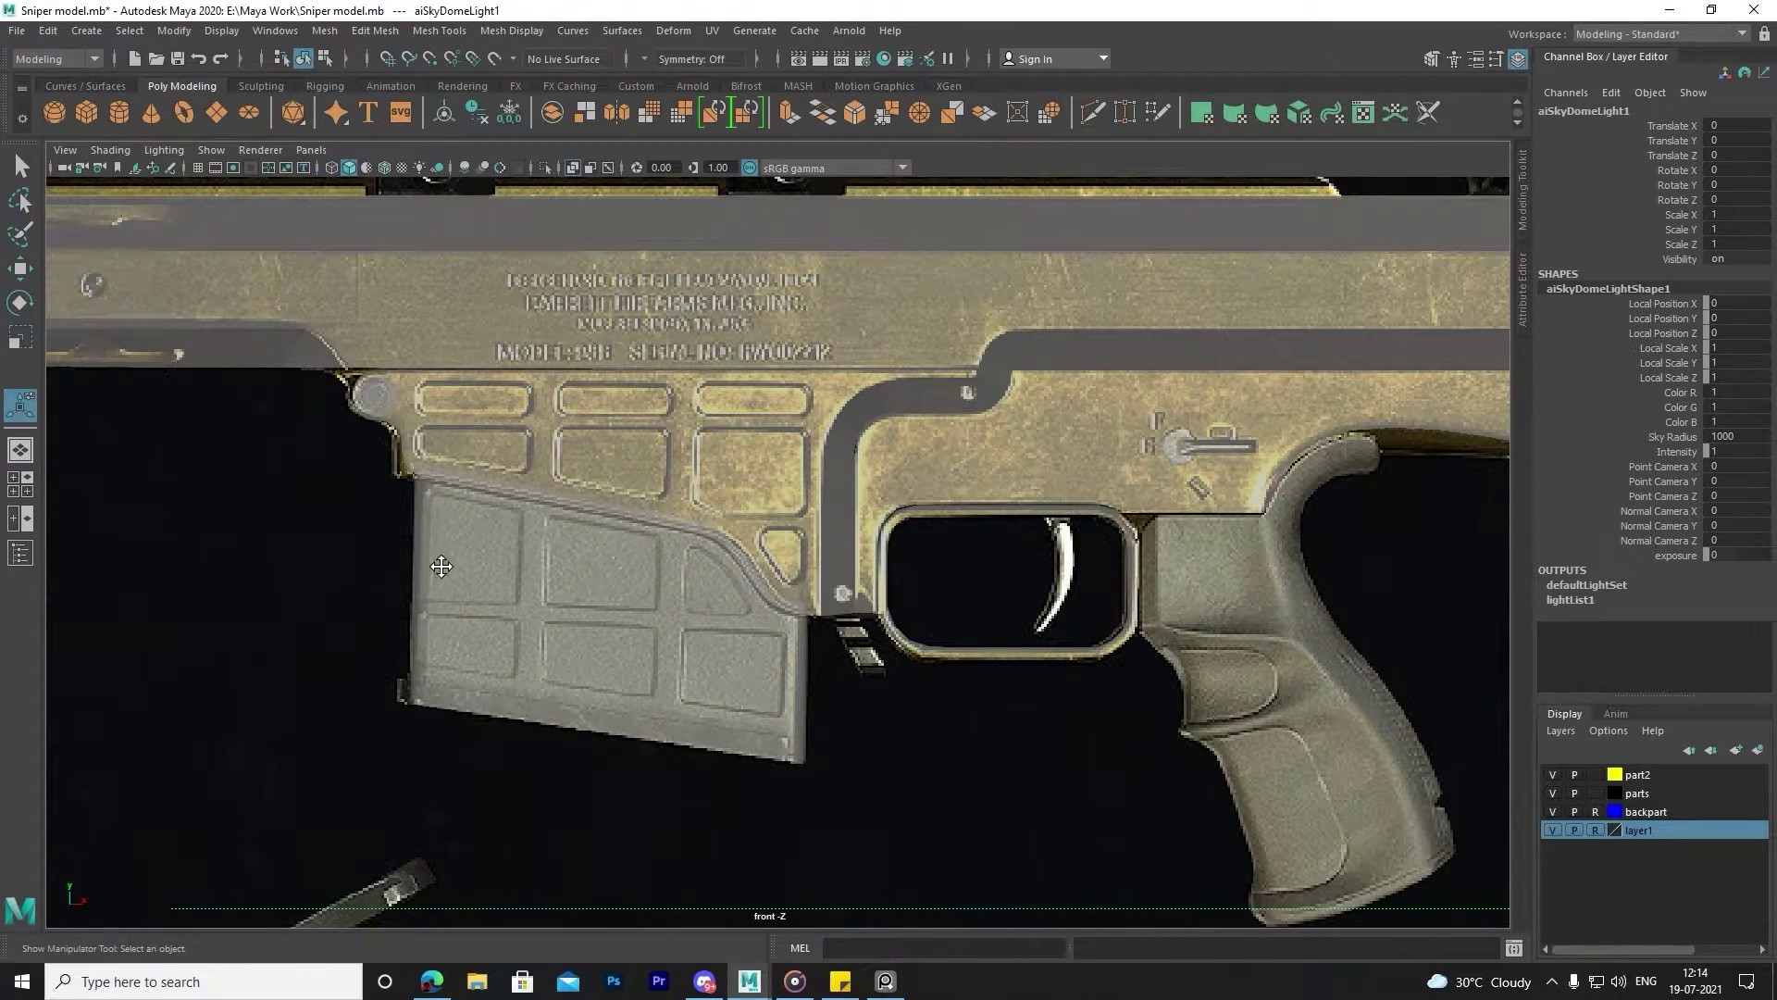
{"action": "scroll", "coordinate": [441, 566], "scroll_direction": "down", "scroll_amount": 5}
Lower the rounded recess cutters (polySurface16) onto the magazine.
{"action": "left_click", "coordinate": [446, 511]}
{"action": "key", "text": "w"}
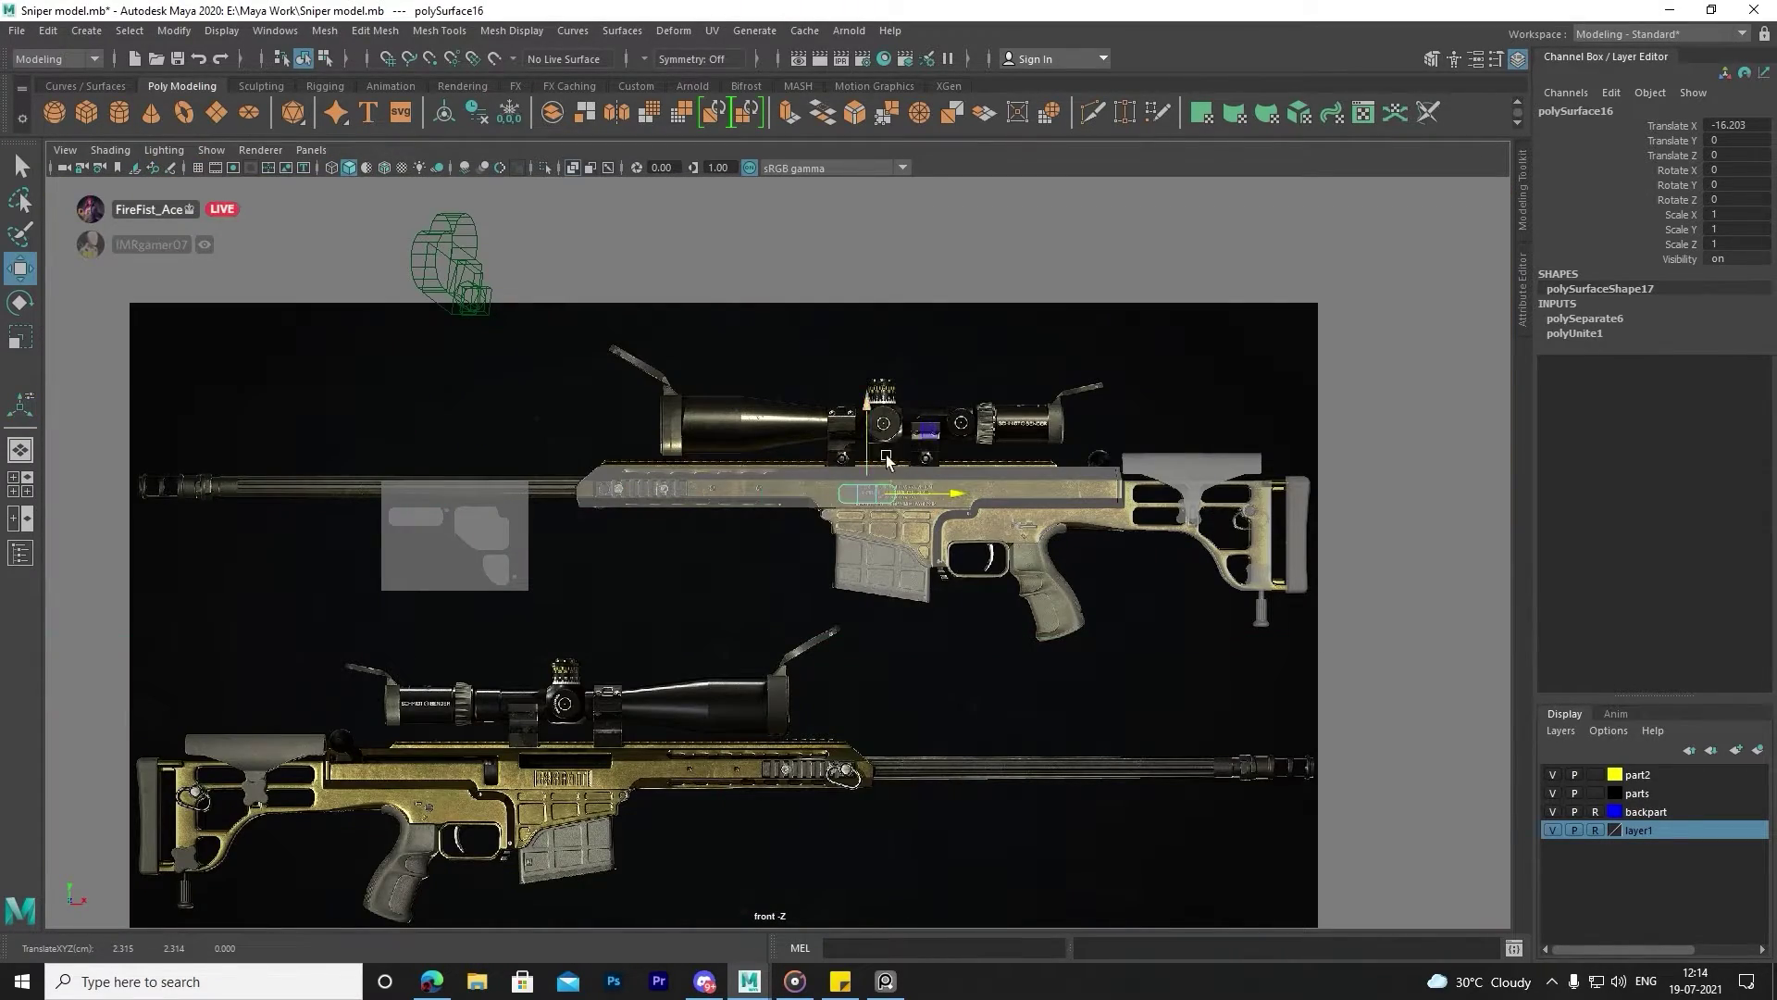
{"action": "left_click_drag", "start_coordinate": [886, 460], "coordinate": [886, 526]}
{"action": "key", "text": "space"}
{"action": "key", "text": "space"}
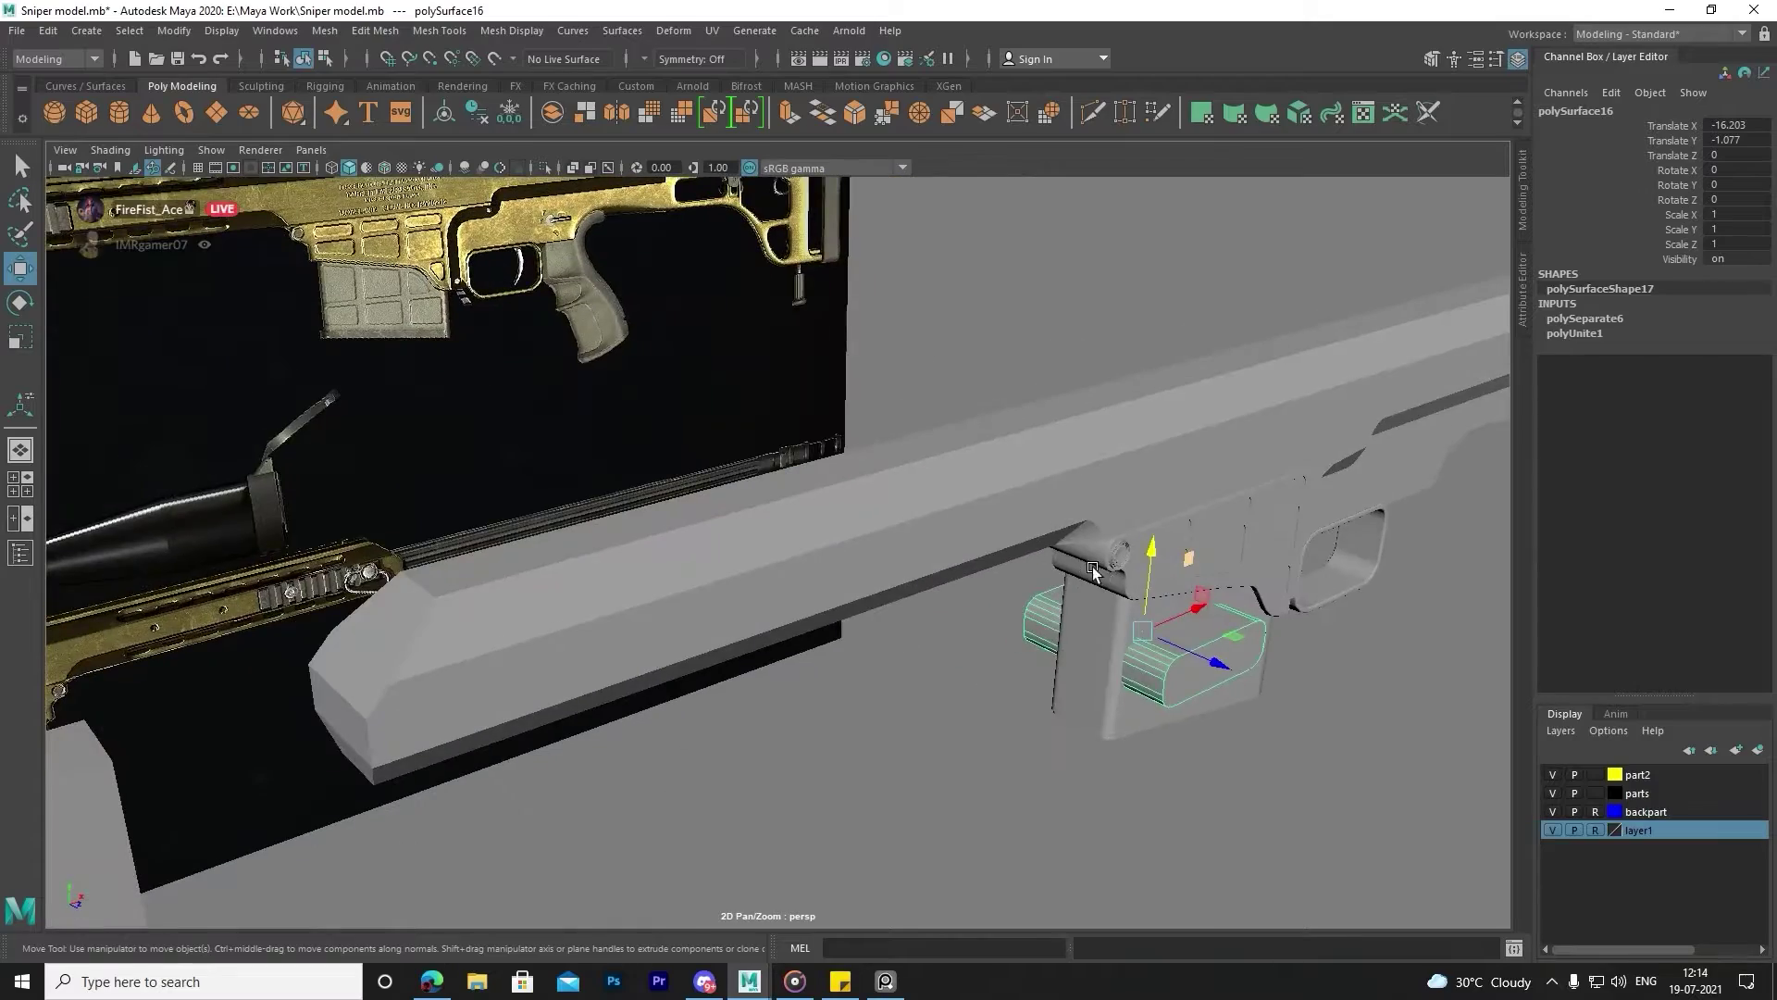
{"action": "key", "text": "space"}
{"action": "key", "text": "space"}
{"action": "scroll", "coordinate": [696, 459], "scroll_direction": "up", "scroll_amount": 3}
{"action": "scroll", "coordinate": [716, 481], "scroll_direction": "up", "scroll_amount": 3}
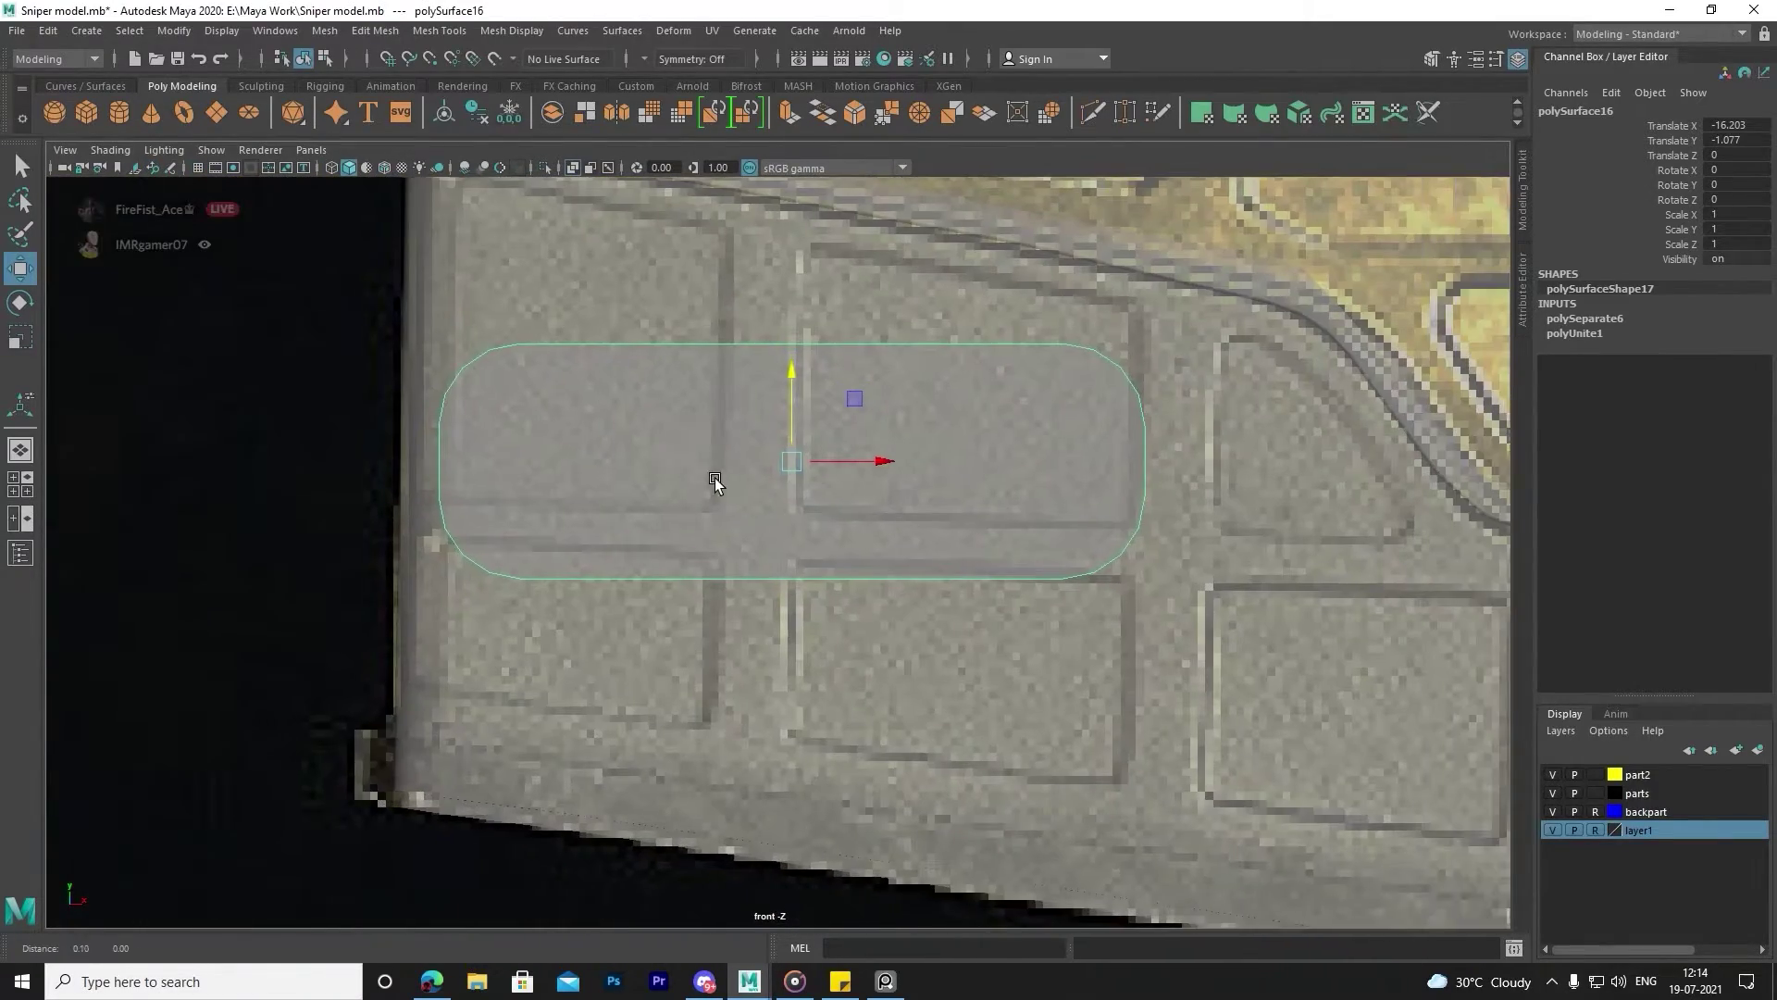
{"action": "scroll", "coordinate": [715, 482], "scroll_direction": "down", "scroll_amount": 5}
{"action": "scroll", "coordinate": [646, 486], "scroll_direction": "up", "scroll_amount": 3}
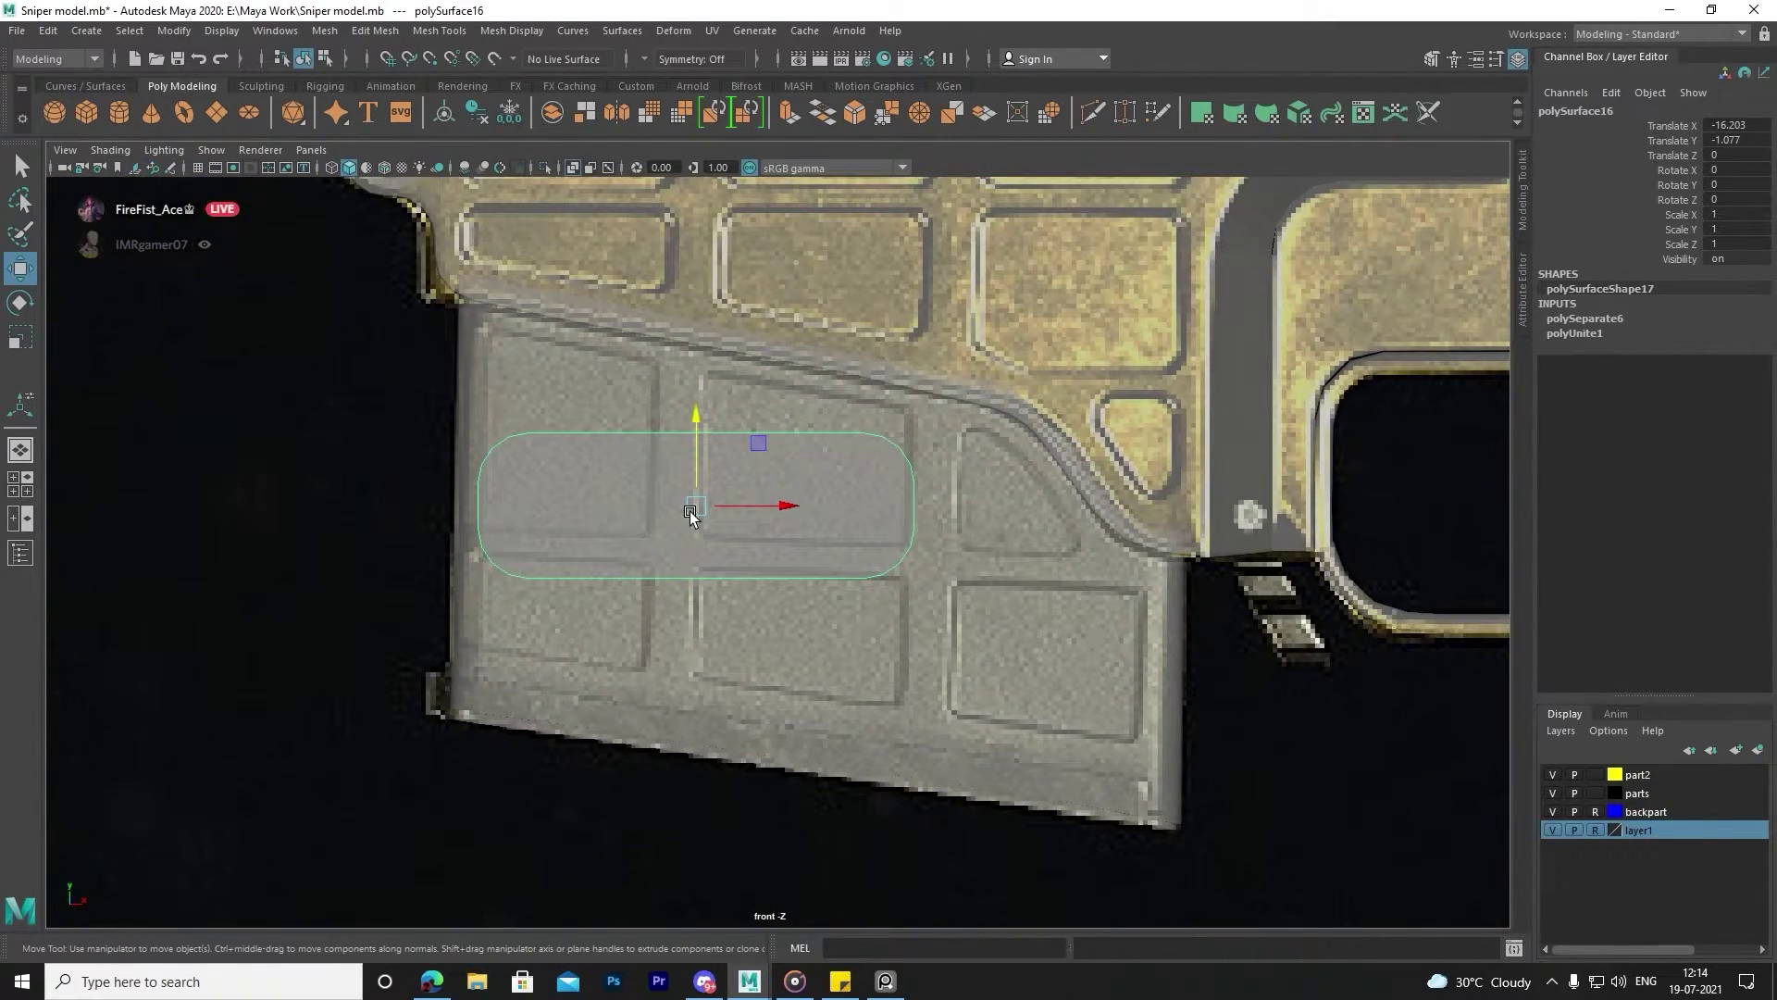
{"action": "left_click", "coordinate": [667, 500]}
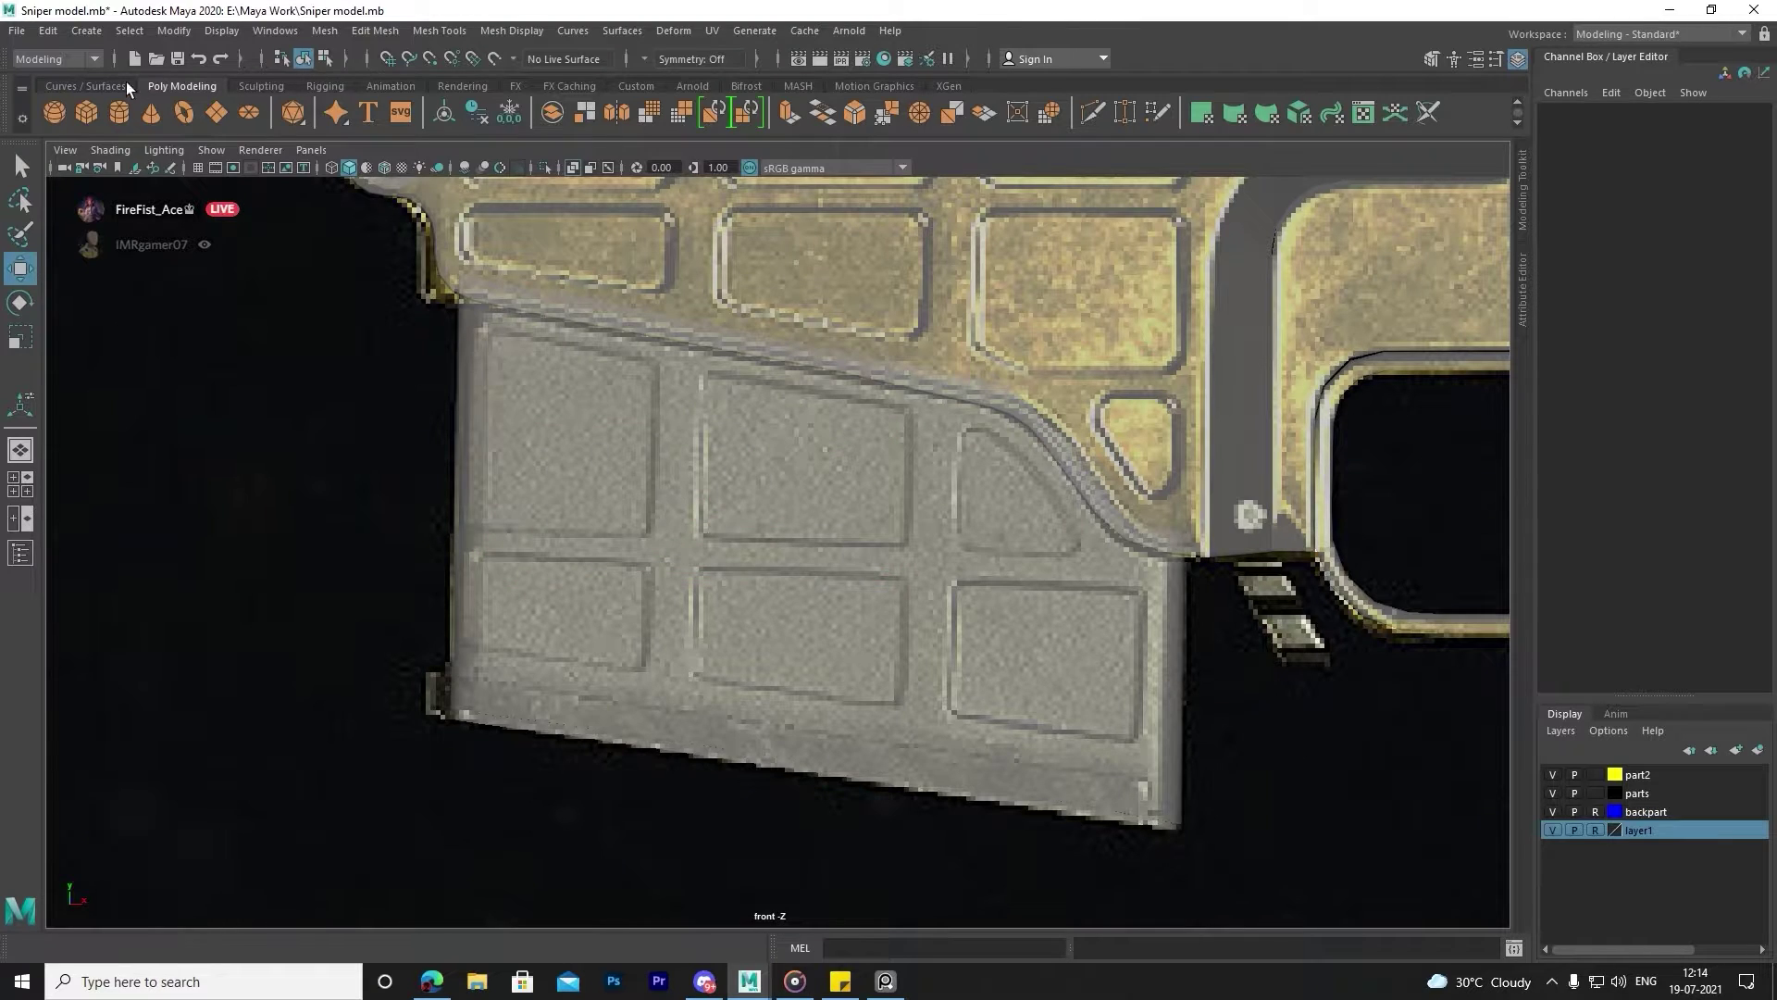
Create a new cube (pCube36), moving and scaling it into place below the receiver.
{"action": "left_click", "coordinate": [504, 438]}
{"action": "key", "text": "space"}
{"action": "key", "text": "space"}
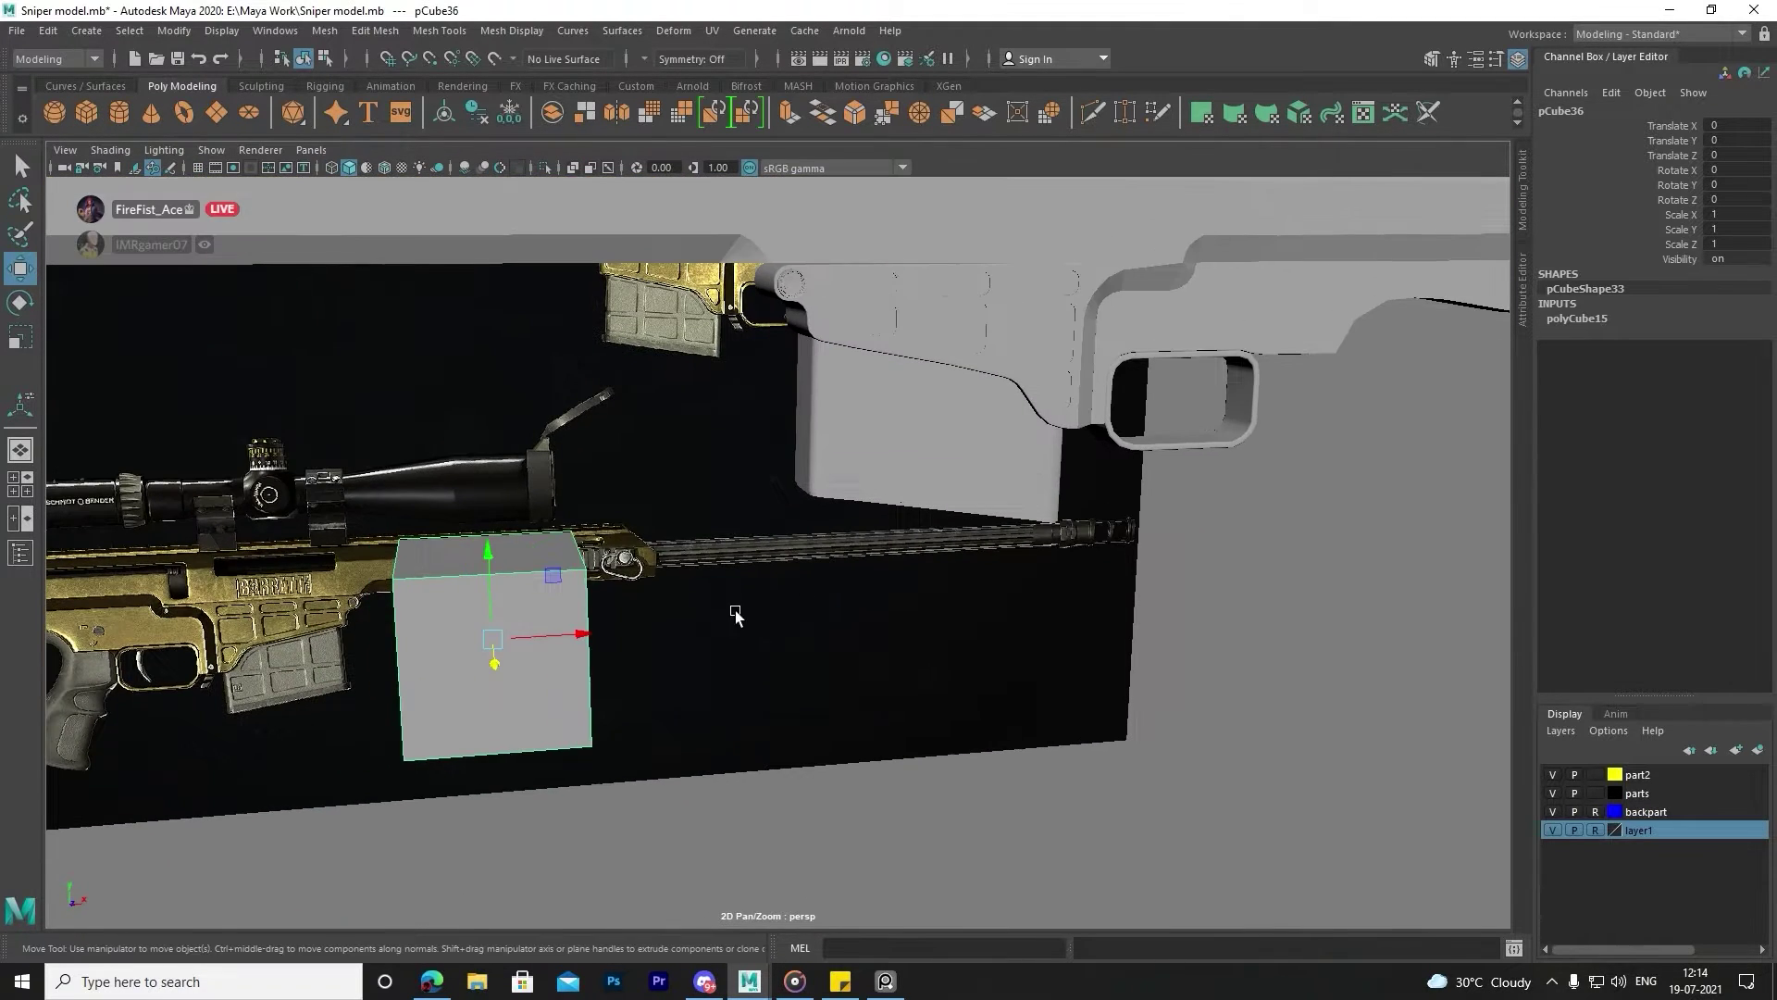
{"action": "left_click_drag", "start_coordinate": [555, 635], "coordinate": [926, 612]}
{"action": "mouse_move", "coordinate": [884, 551]}
{"action": "left_mouse_down"}
{"action": "mouse_move", "coordinate": [869, 381]}
{"action": "mouse_move", "coordinate": [1009, 648]}
{"action": "left_mouse_up"}
{"action": "key", "text": "r"}
{"action": "left_click_drag", "start_coordinate": [1023, 722], "coordinate": [1056, 746]}
{"action": "key", "text": "space"}
{"action": "key", "text": "space"}
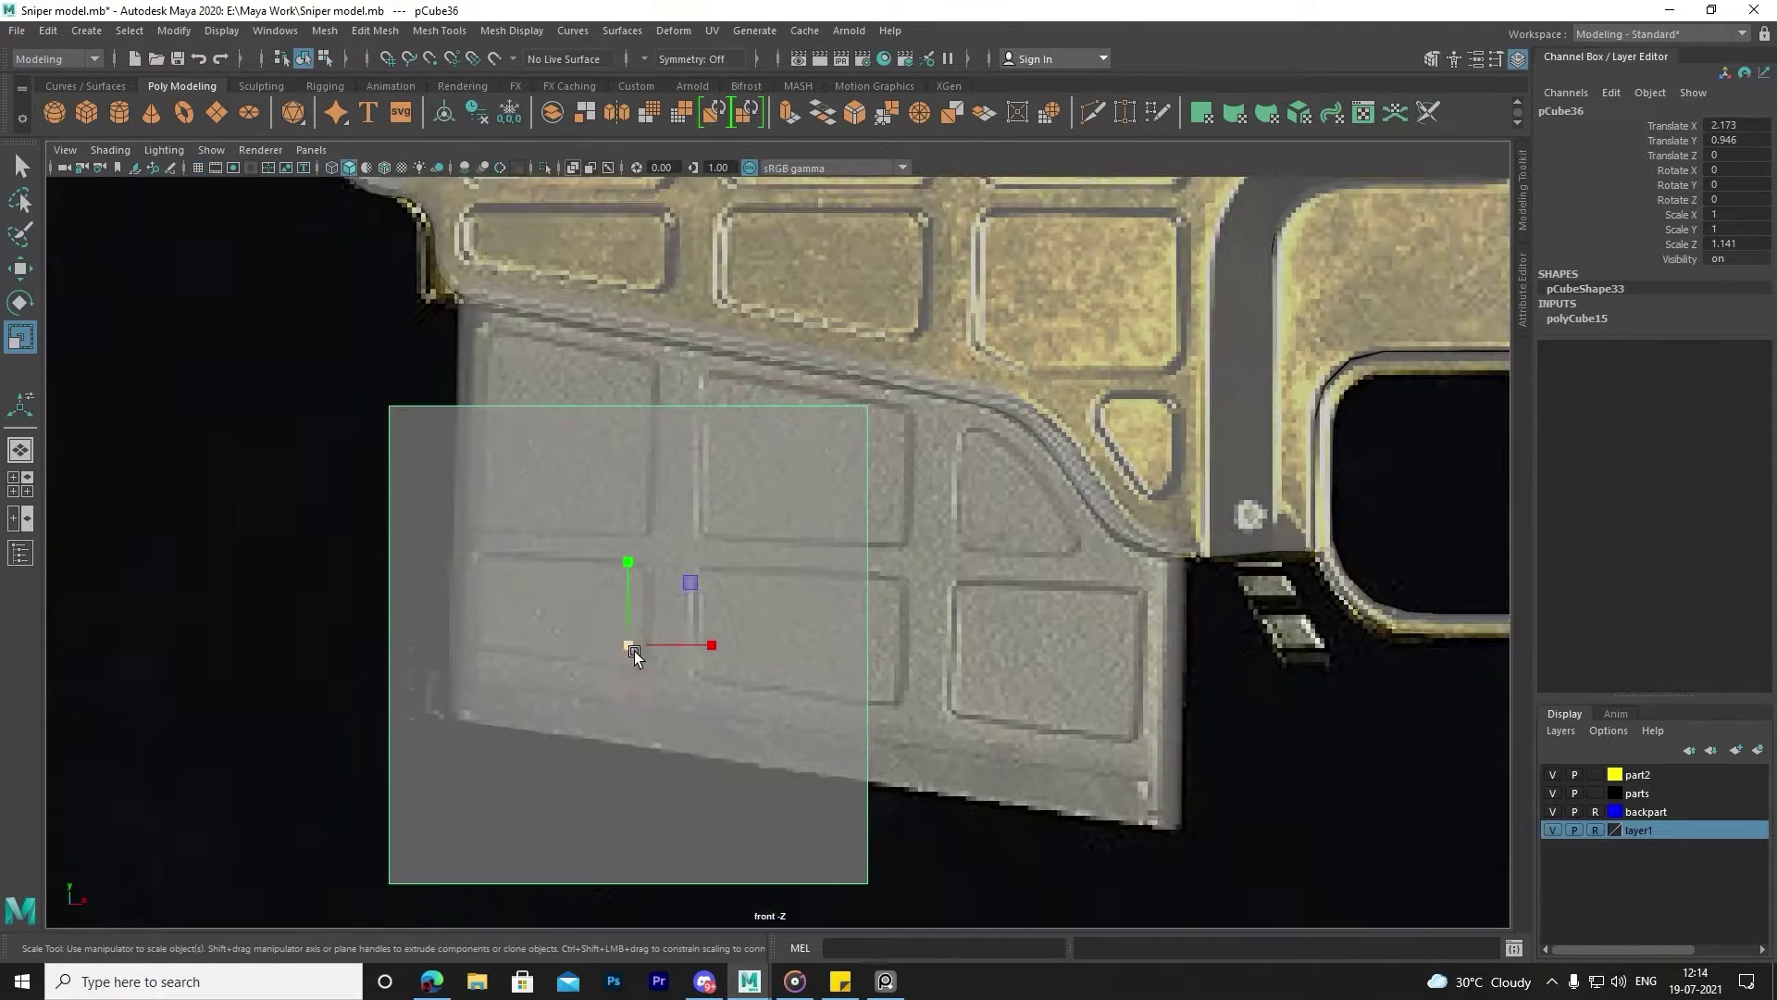
{"action": "key", "text": "space"}
{"action": "key", "text": "space"}
Bevel the cube's vertical edges at fraction 0.2.
{"action": "mouse_move", "coordinate": [963, 564]}
{"action": "left_mouse_down", "text": "alt"}
{"action": "mouse_move", "coordinate": [1052, 601]}
{"action": "mouse_move", "coordinate": [981, 500]}
{"action": "left_mouse_up", "text": "alt"}
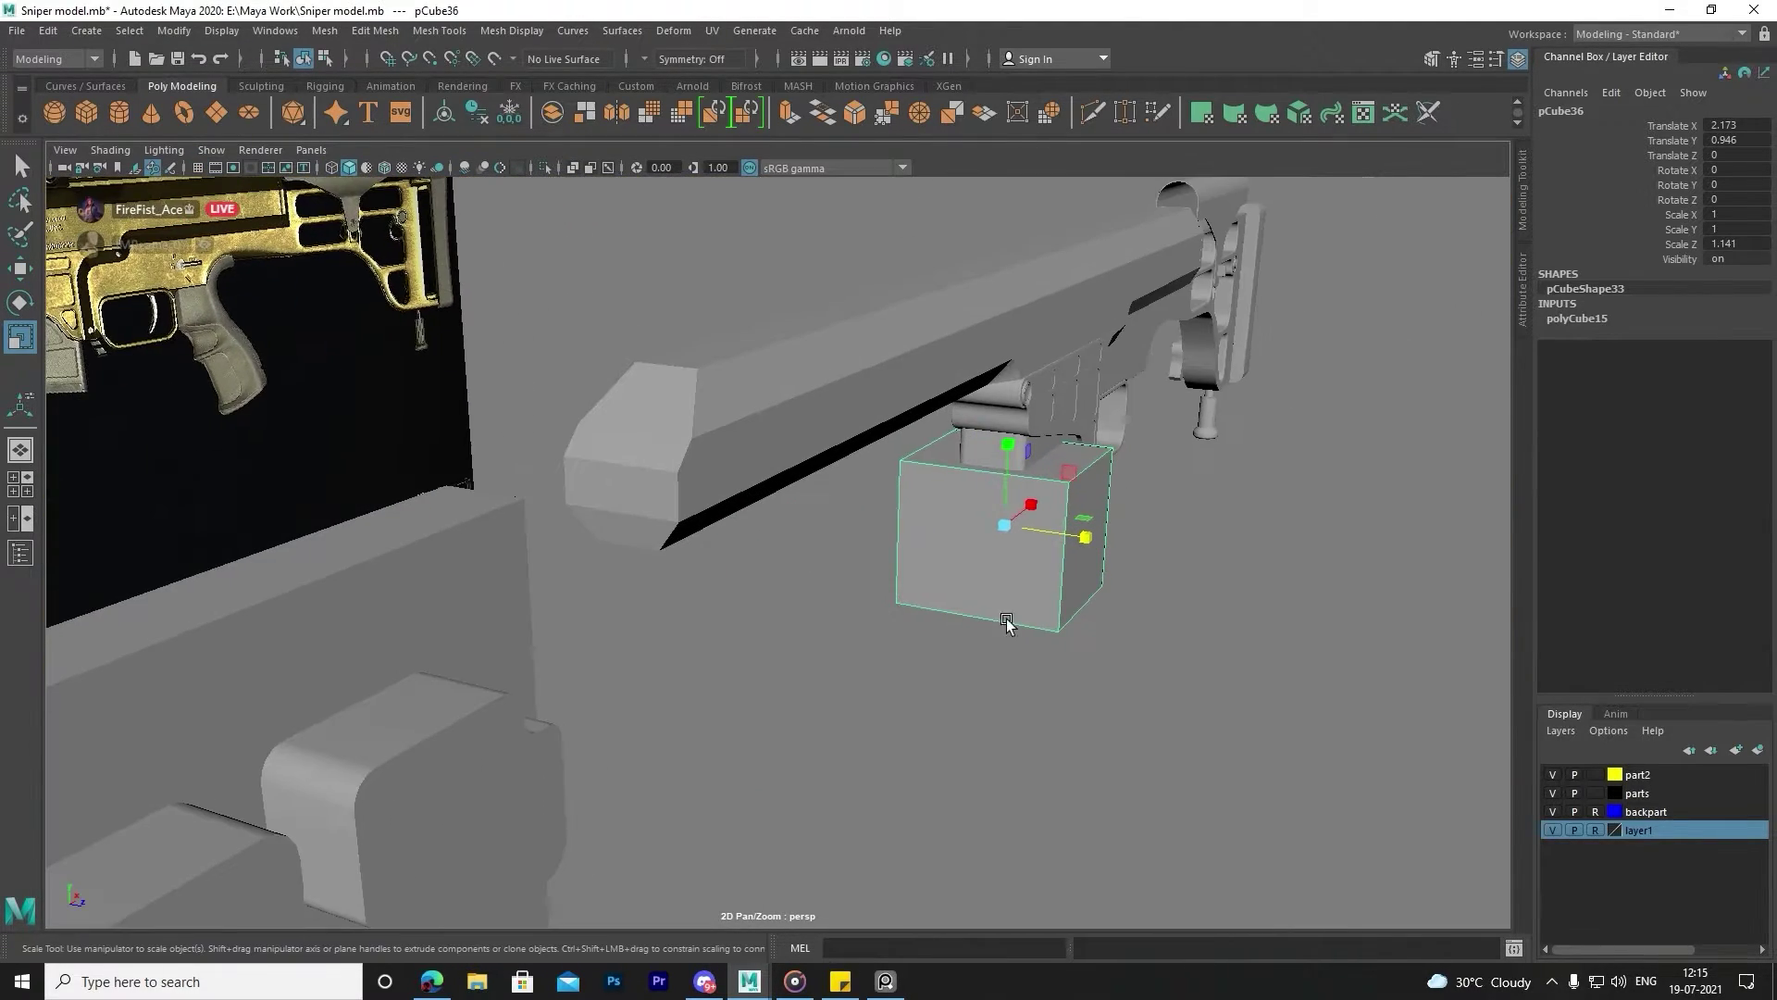
{"action": "right_click_drag", "start_coordinate": [981, 500], "coordinate": [912, 471]}
{"action": "left_click_drag", "start_coordinate": [911, 470], "coordinate": [1018, 382], "text": "alt"}
{"action": "mouse_move", "coordinate": [1018, 381]}
{"action": "left_mouse_down"}
{"action": "mouse_move", "coordinate": [1034, 679]}
{"action": "mouse_move", "coordinate": [866, 597]}
{"action": "mouse_move", "coordinate": [907, 519]}
{"action": "left_mouse_up"}
{"action": "left_click", "coordinate": [375, 31]}
{"action": "left_click", "coordinate": [370, 74]}
Set the cube's bevel to fraction 0.06 with 2 segments, then select its top edge.
{"action": "left_click_drag", "start_coordinate": [761, 454], "coordinate": [1225, 546], "text": "alt"}
{"action": "key", "text": "Return"}
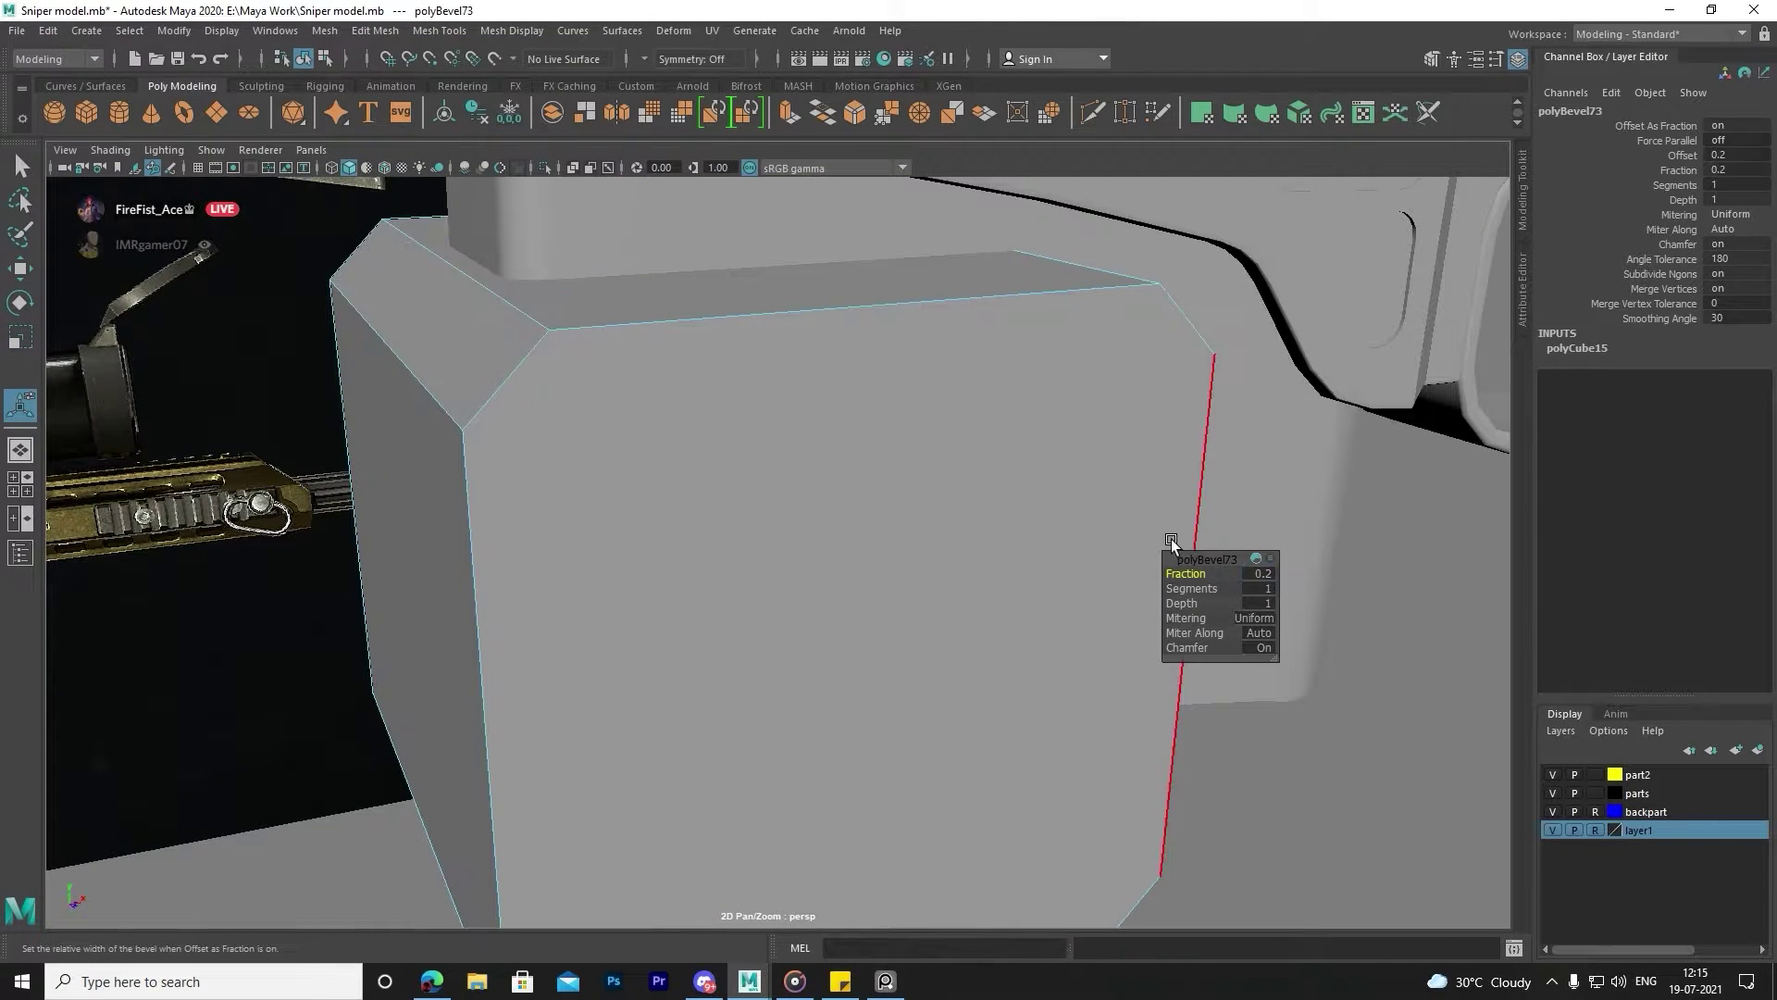
{"action": "type", "text": "3"}
{"action": "key", "text": "Return"}
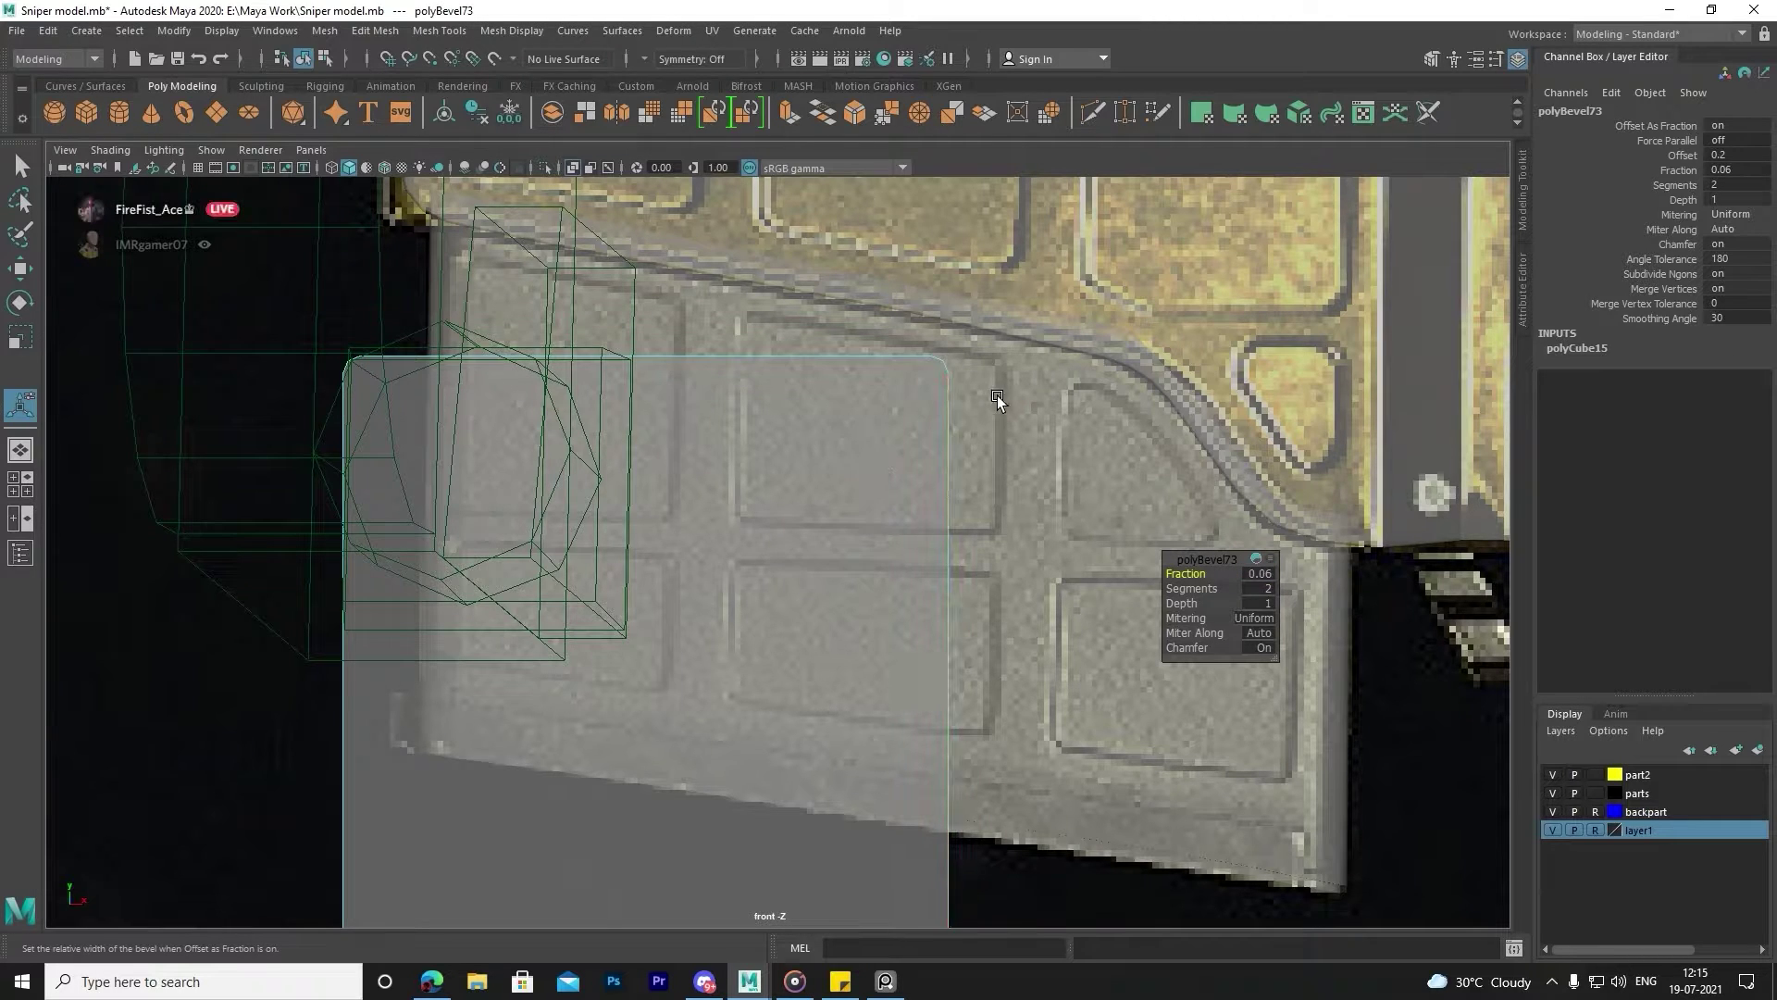
{"action": "mouse_move", "coordinate": [669, 448]}
{"action": "right_mouse_down"}
{"action": "mouse_move", "coordinate": [746, 363]}
{"action": "mouse_move", "coordinate": [790, 403]}
{"action": "mouse_move", "coordinate": [218, 226]}
{"action": "right_mouse_up"}
Lower the cube's top vertices to flatten it and raise it onto the magazine panel.
{"action": "left_click_drag", "start_coordinate": [970, 385], "coordinate": [970, 386]}
{"action": "key", "text": "w"}
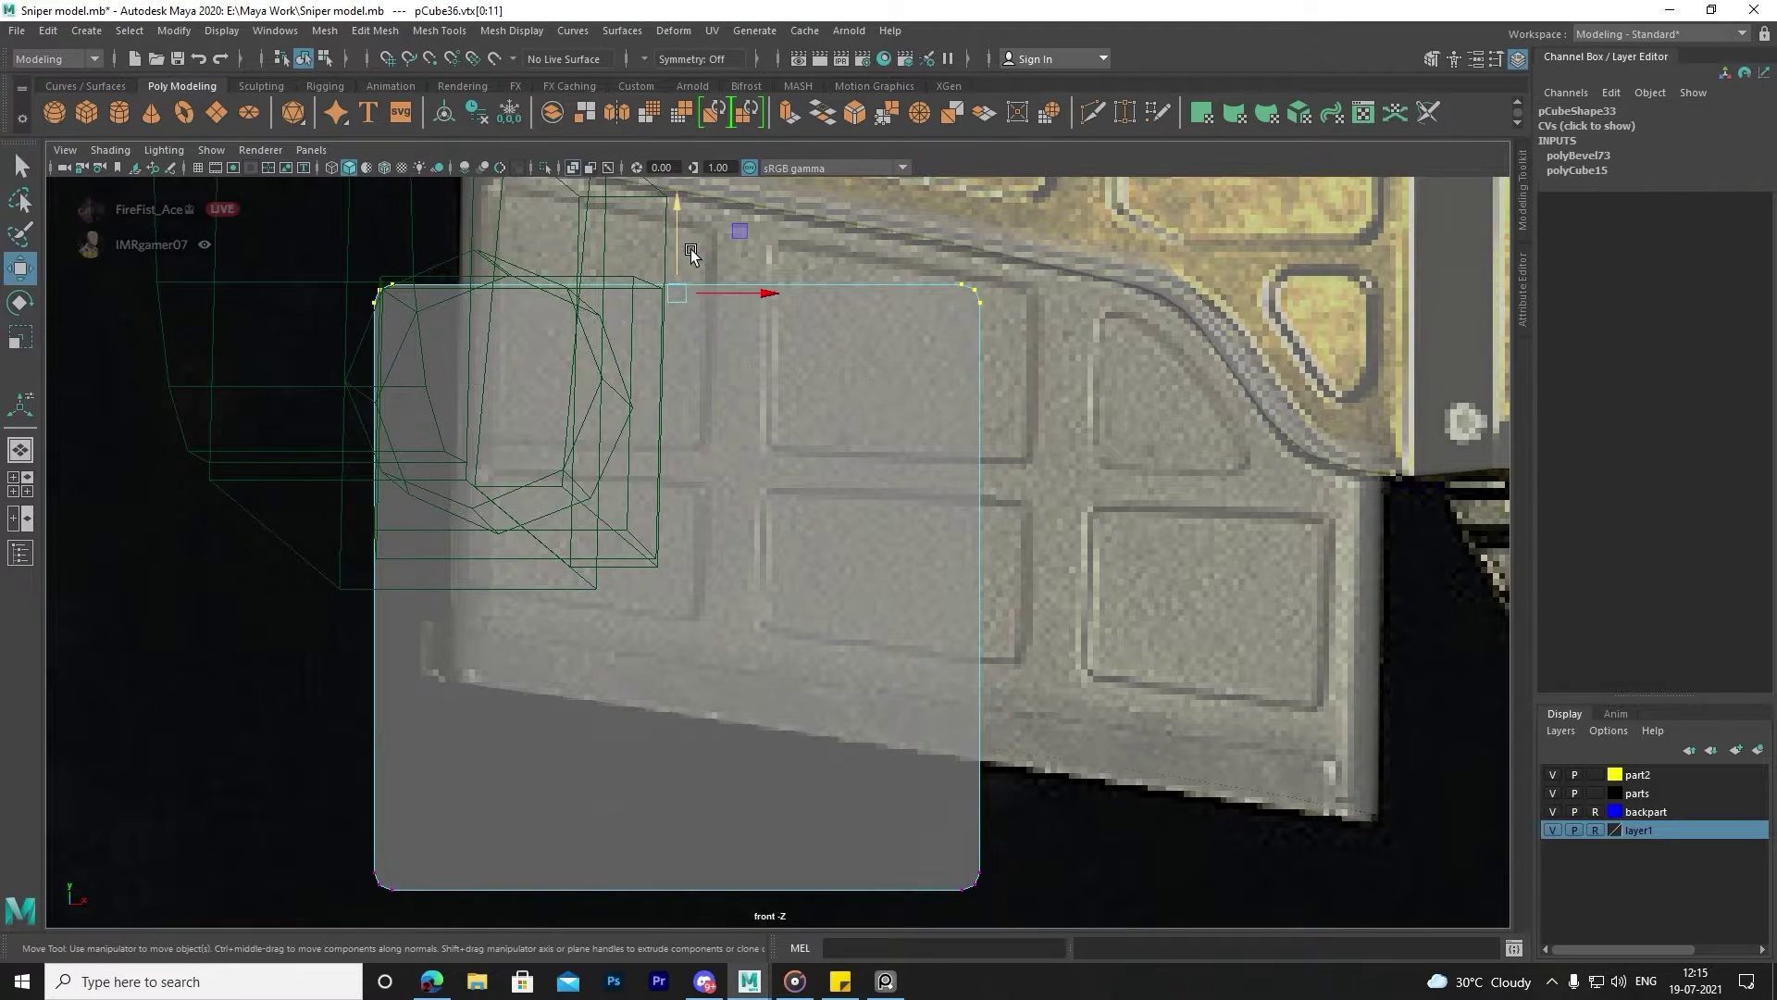
{"action": "left_click_drag", "start_coordinate": [691, 248], "coordinate": [731, 694]}
{"action": "middle_click_drag", "start_coordinate": [715, 565], "coordinate": [706, 481], "text": "alt"}
{"action": "right_click_drag", "start_coordinate": [706, 482], "coordinate": [796, 449]}
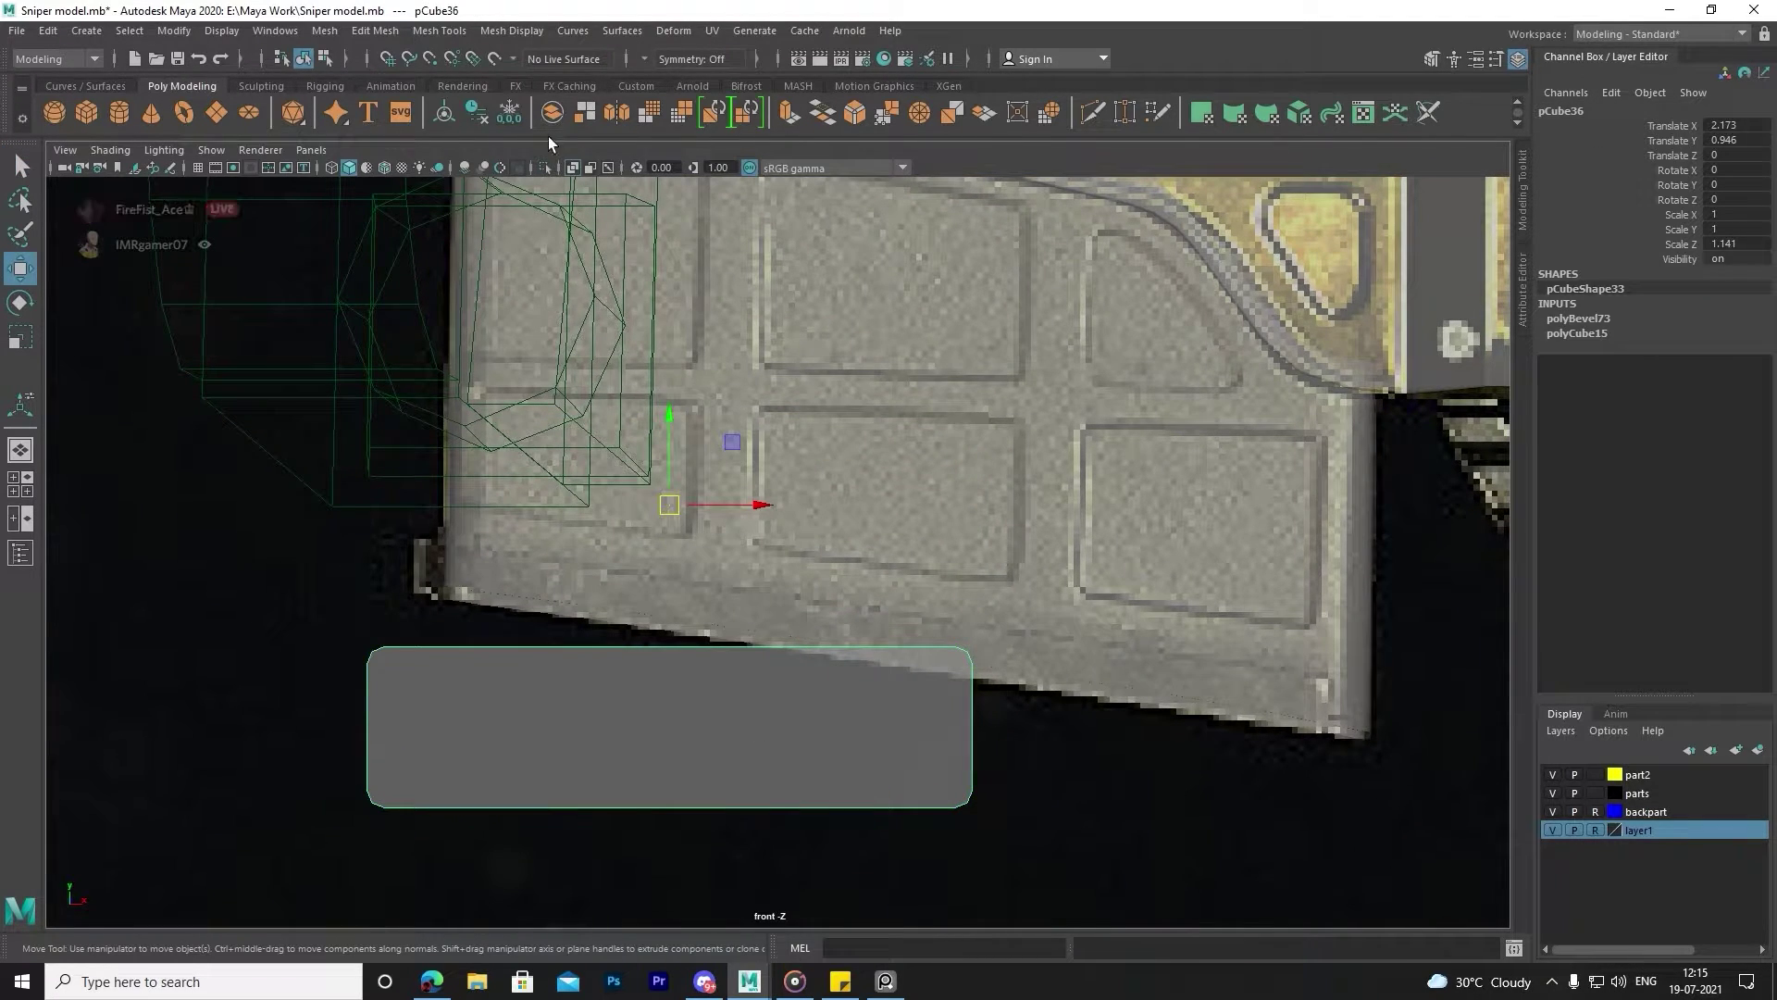
{"action": "left_click_drag", "start_coordinate": [669, 444], "coordinate": [712, 290]}
{"action": "scroll", "coordinate": [694, 505], "scroll_direction": "up", "scroll_amount": 2}
{"action": "scroll", "coordinate": [715, 597], "scroll_direction": "up", "scroll_amount": 1}
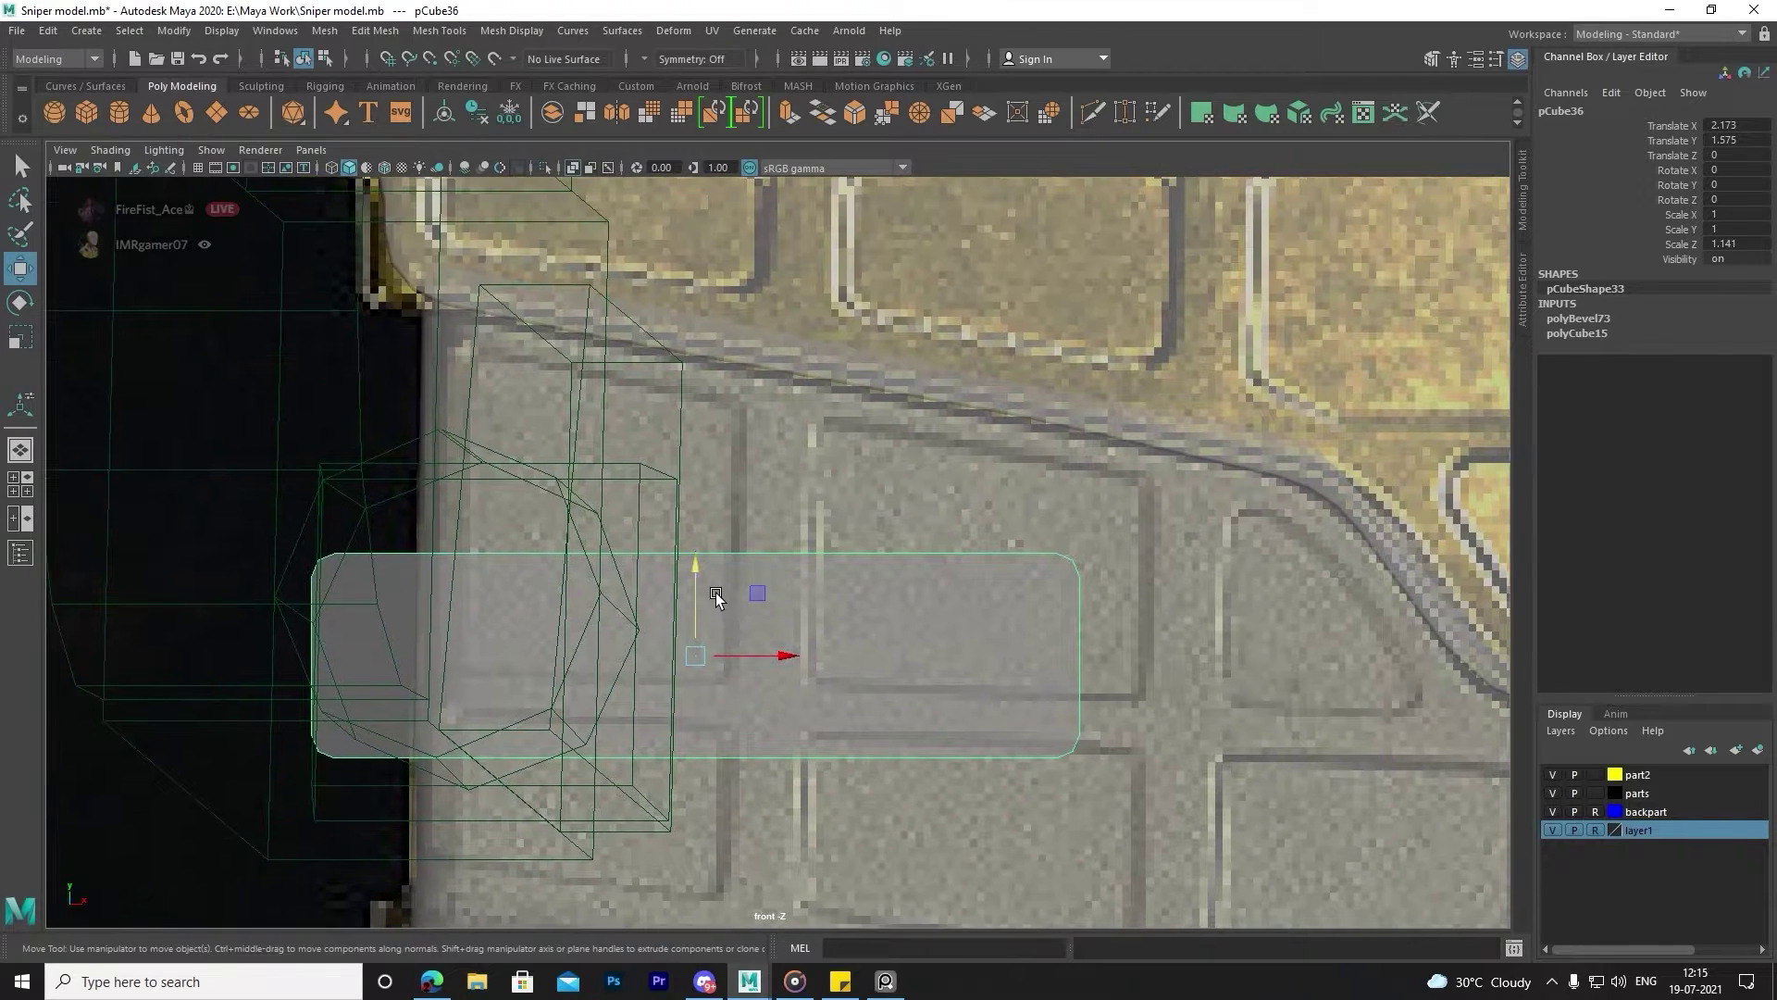
Move the cube's side and bottom vertices to fit the panel's width and height.
{"action": "middle_click_drag", "start_coordinate": [715, 597], "coordinate": [731, 441]}
{"action": "right_click_drag", "start_coordinate": [985, 449], "coordinate": [831, 364]}
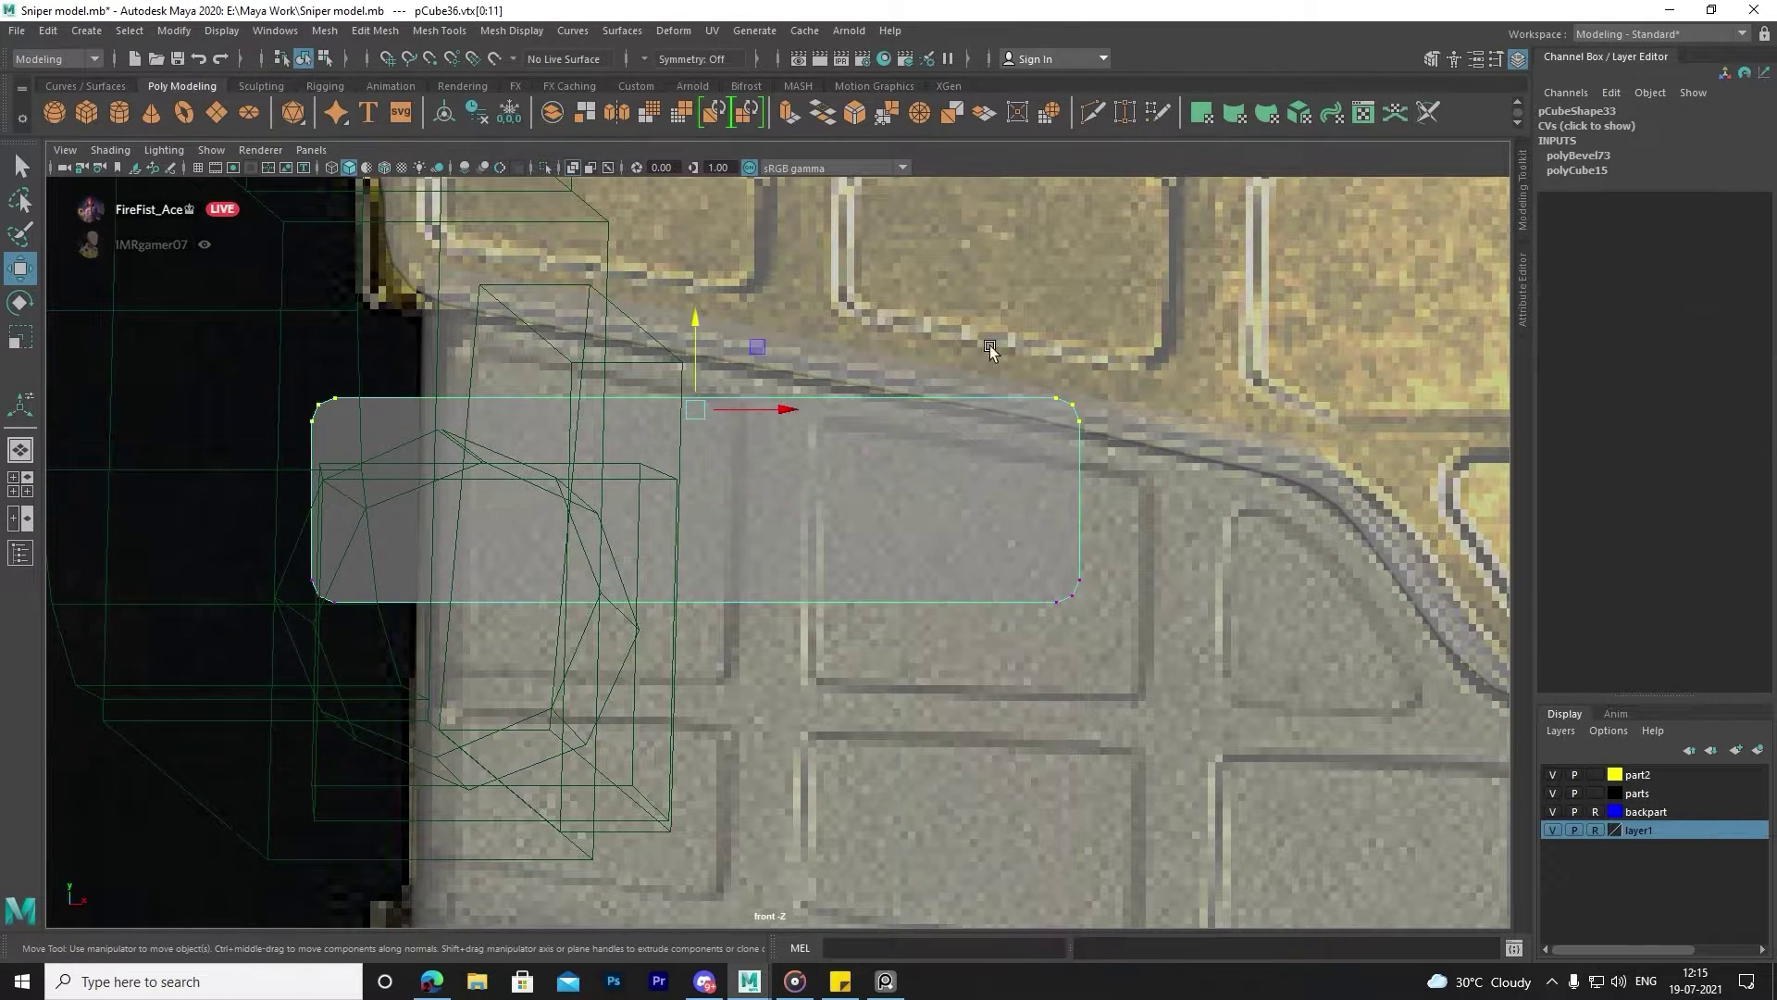
{"action": "left_click_drag", "start_coordinate": [1176, 518], "coordinate": [845, 518]}
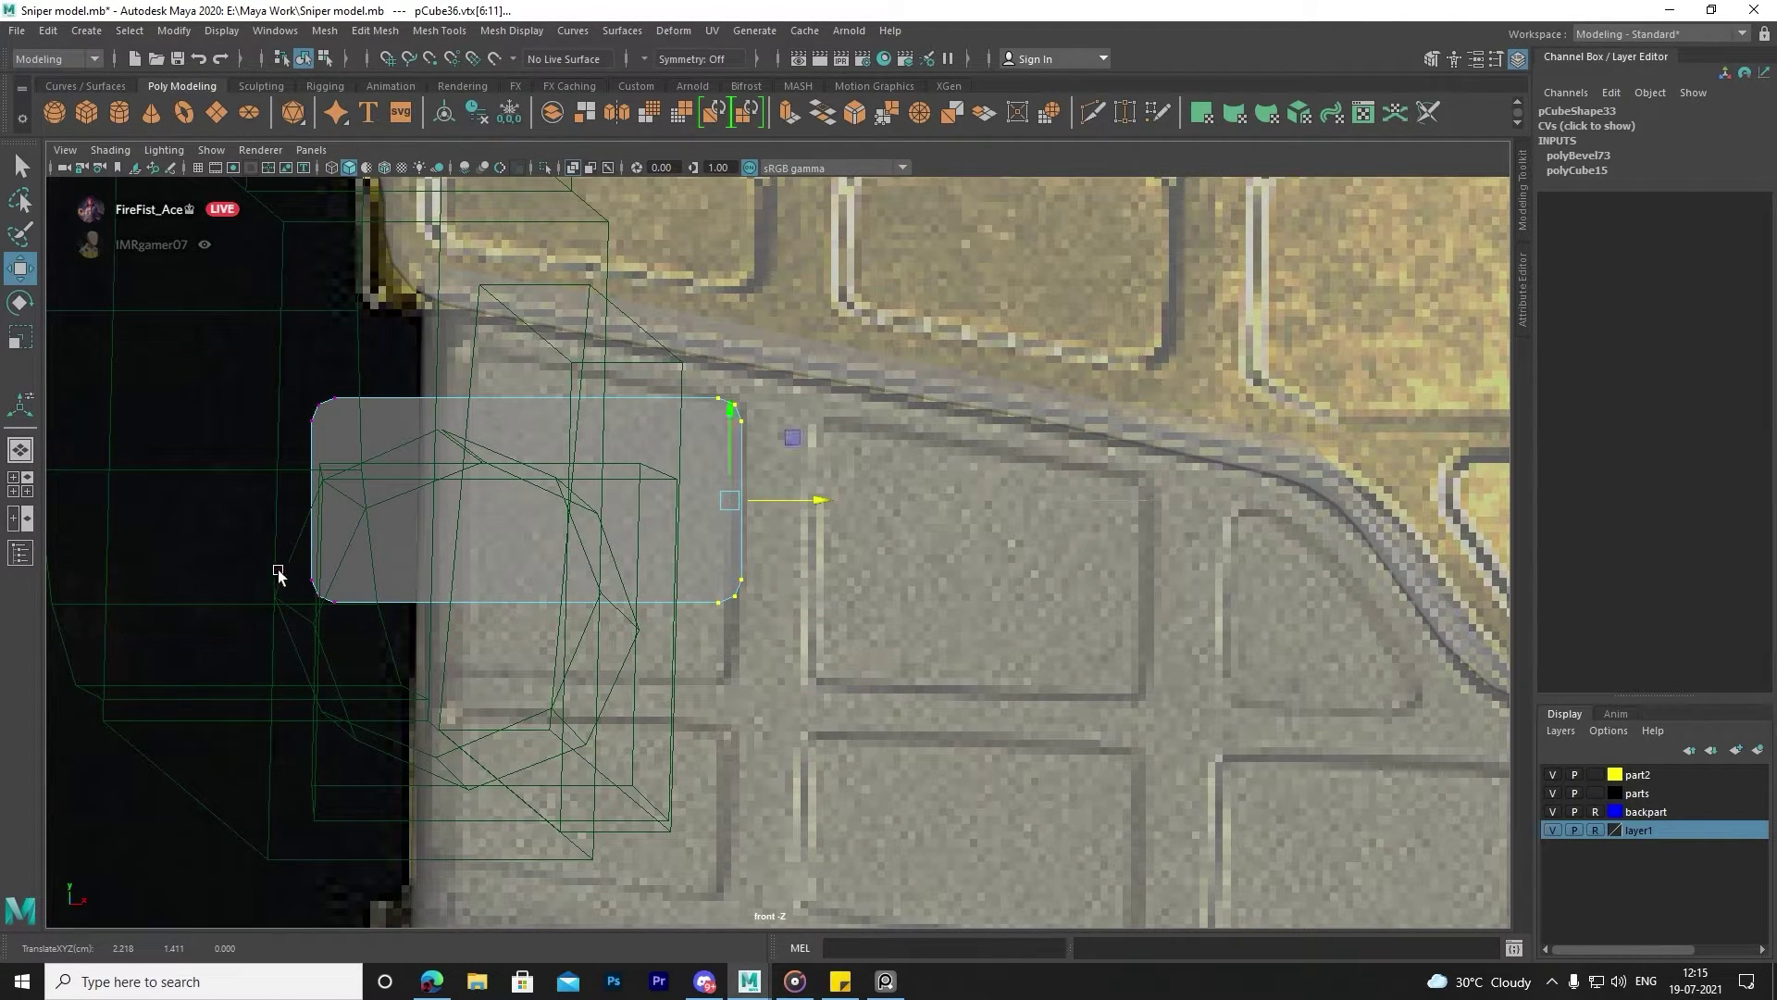
{"action": "left_click_drag", "start_coordinate": [267, 628], "coordinate": [452, 377]}
{"action": "left_click_drag", "start_coordinate": [435, 504], "coordinate": [592, 515]}
{"action": "mouse_move", "coordinate": [435, 370]}
{"action": "left_mouse_down"}
{"action": "mouse_move", "coordinate": [518, 421]}
{"action": "mouse_move", "coordinate": [500, 359]}
{"action": "left_mouse_up"}
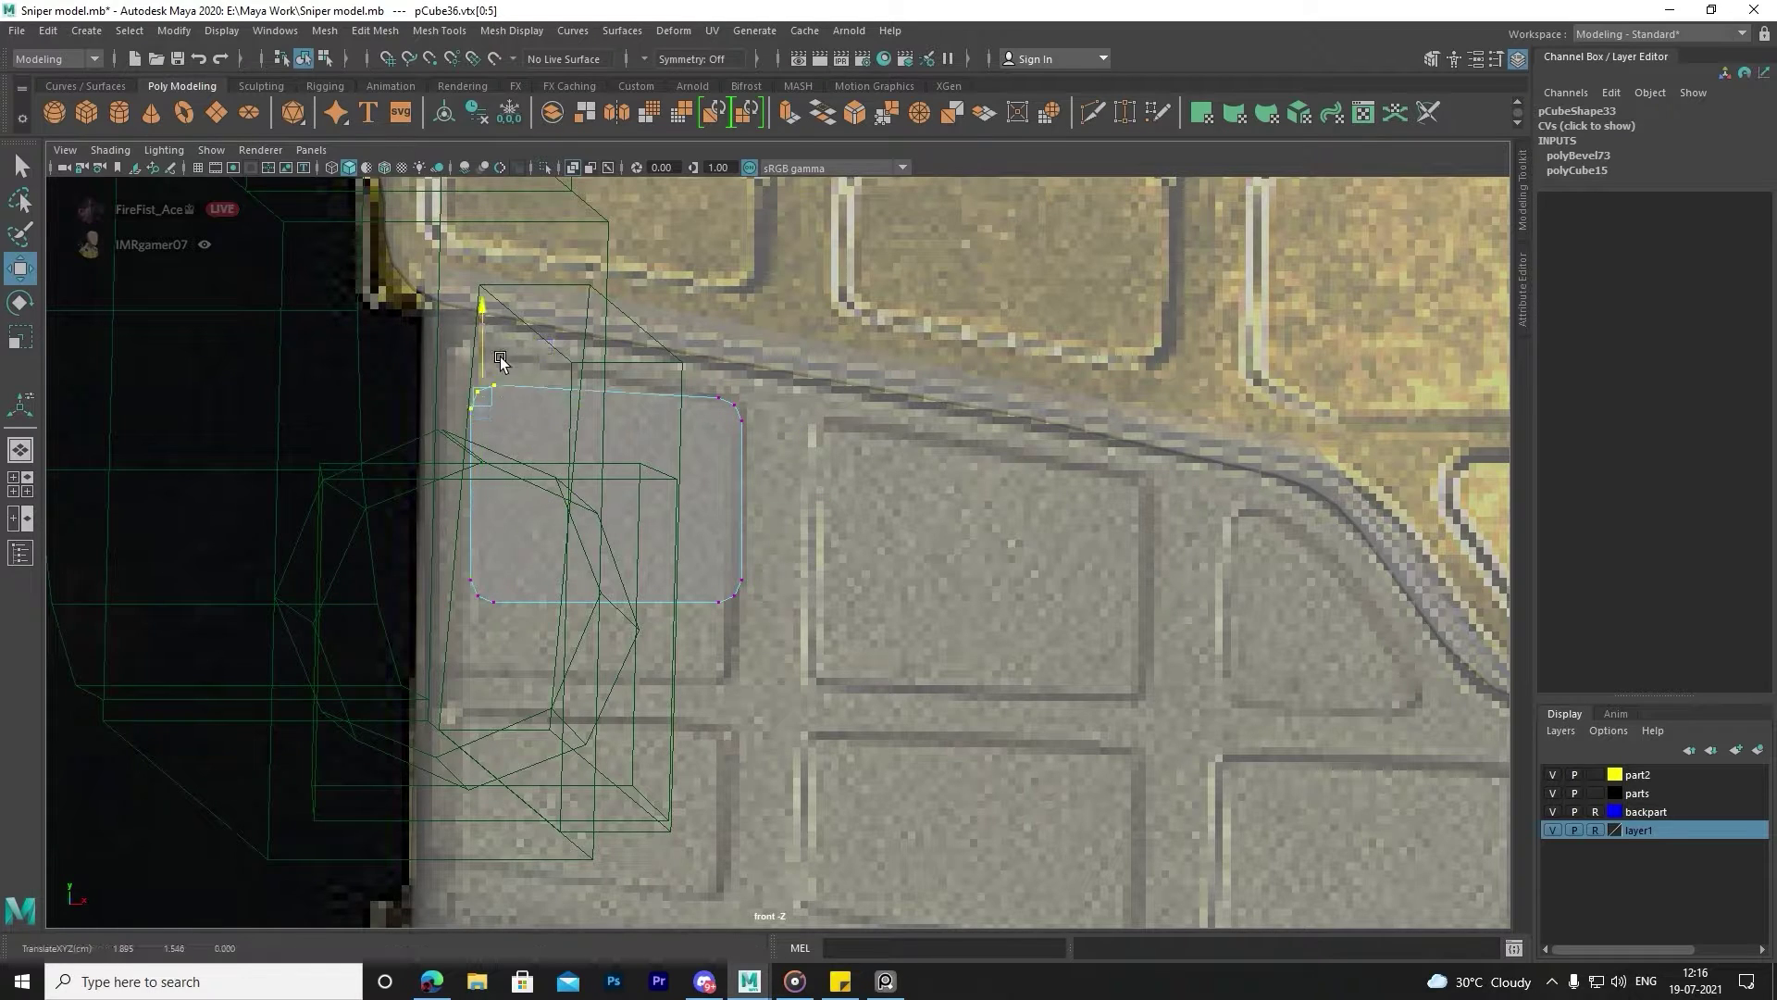
{"action": "left_click_drag", "start_coordinate": [444, 638], "coordinate": [759, 527]}
{"action": "left_click_drag", "start_coordinate": [619, 533], "coordinate": [621, 606]}
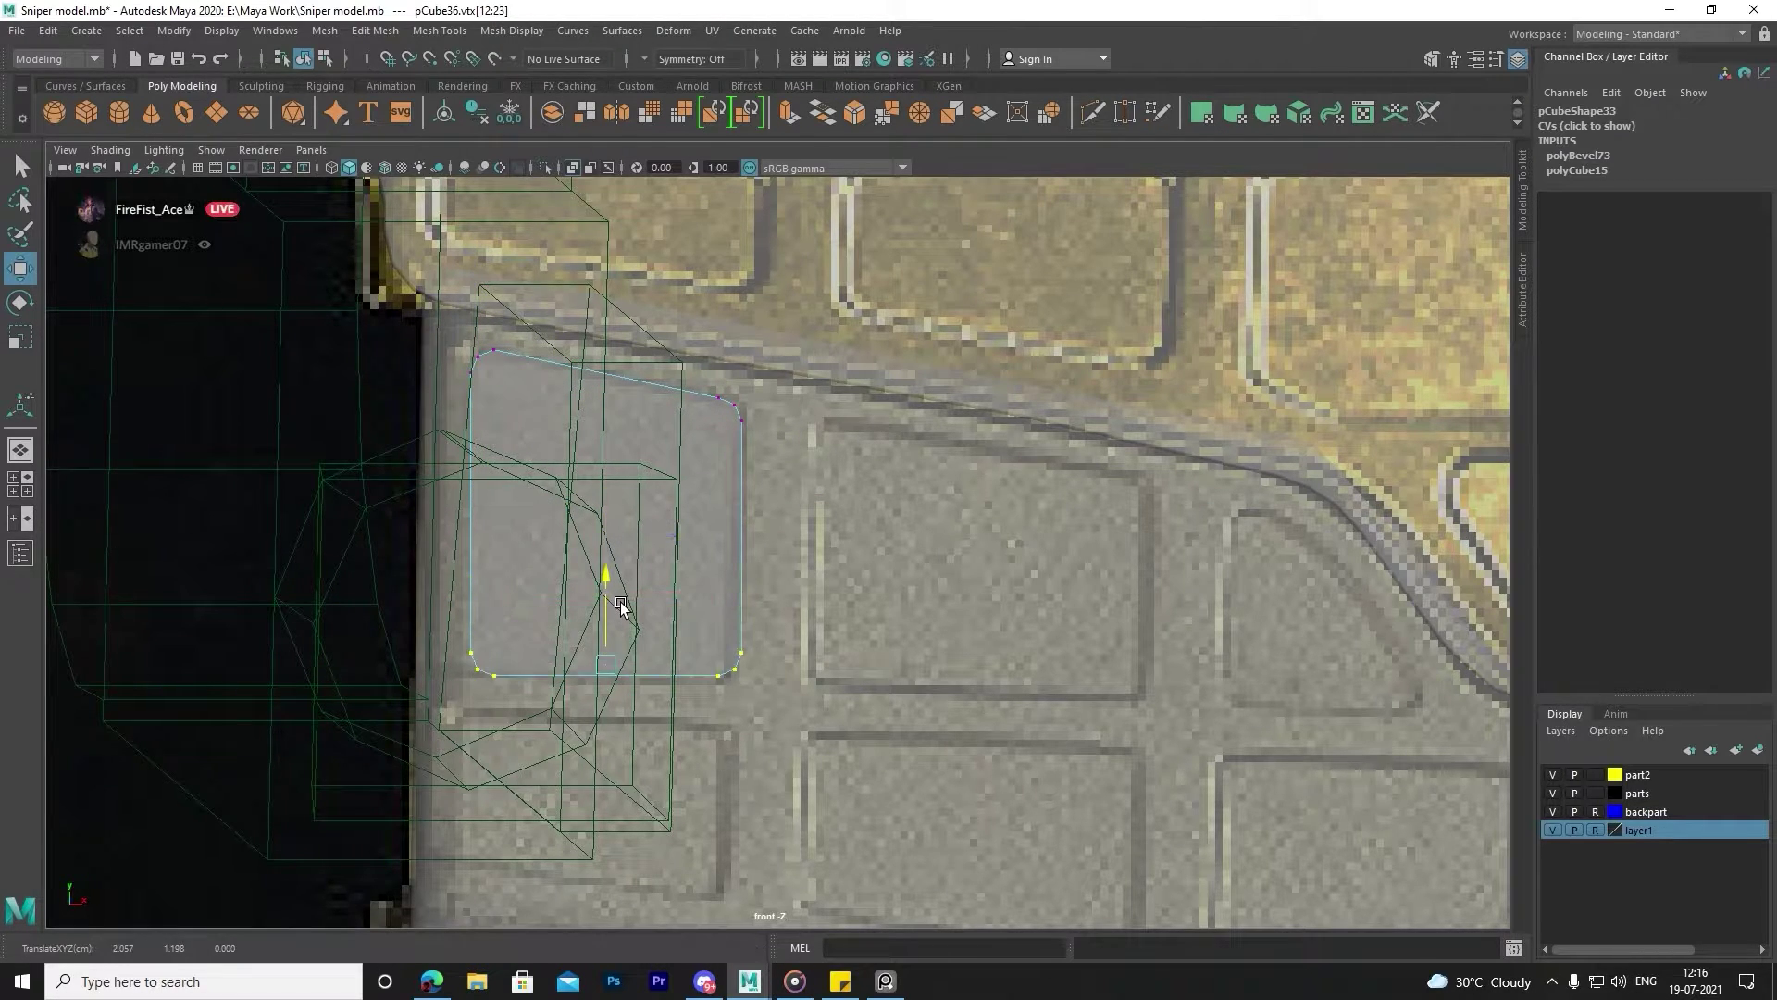
Align the bottom and top-left corners with the panel, then duplicate the rounded block.
{"action": "left_click_drag", "start_coordinate": [659, 363], "coordinate": [830, 602]}
{"action": "left_click_drag", "start_coordinate": [805, 536], "coordinate": [798, 536]}
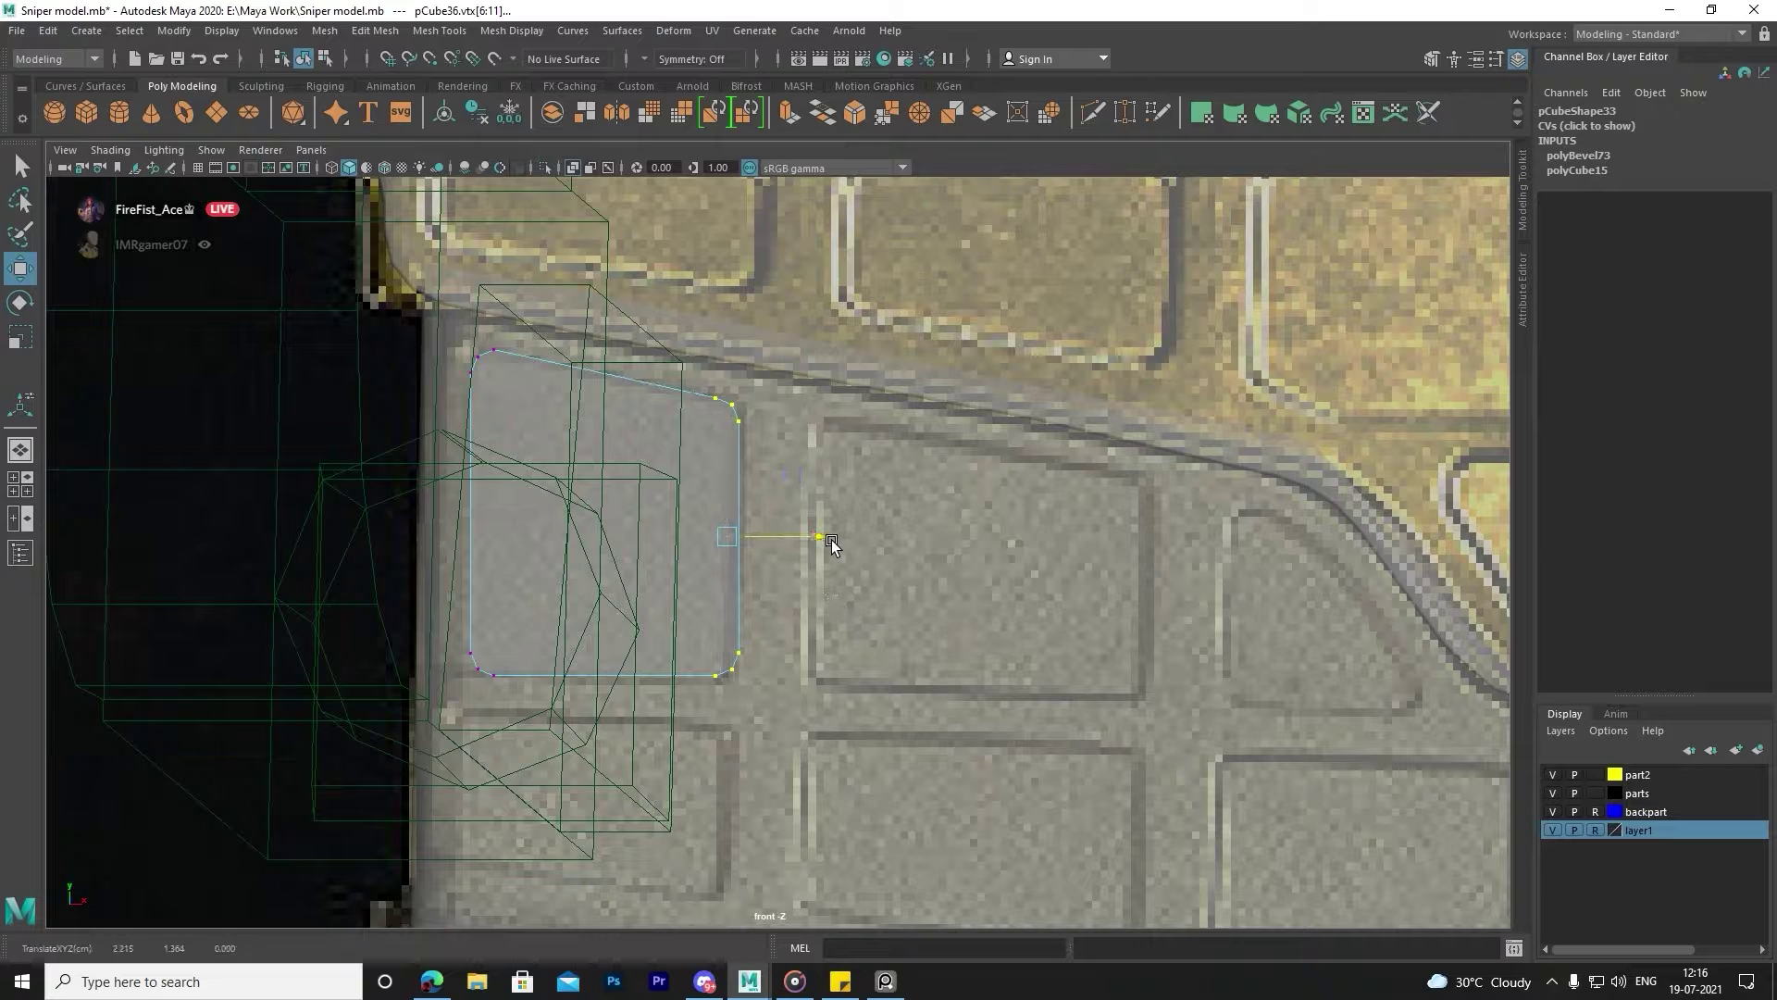
{"action": "mouse_move", "coordinate": [787, 602]}
{"action": "left_mouse_down"}
{"action": "mouse_move", "coordinate": [814, 703]}
{"action": "mouse_move", "coordinate": [830, 682]}
{"action": "left_mouse_up"}
{"action": "left_click_drag", "start_coordinate": [583, 701], "coordinate": [453, 639]}
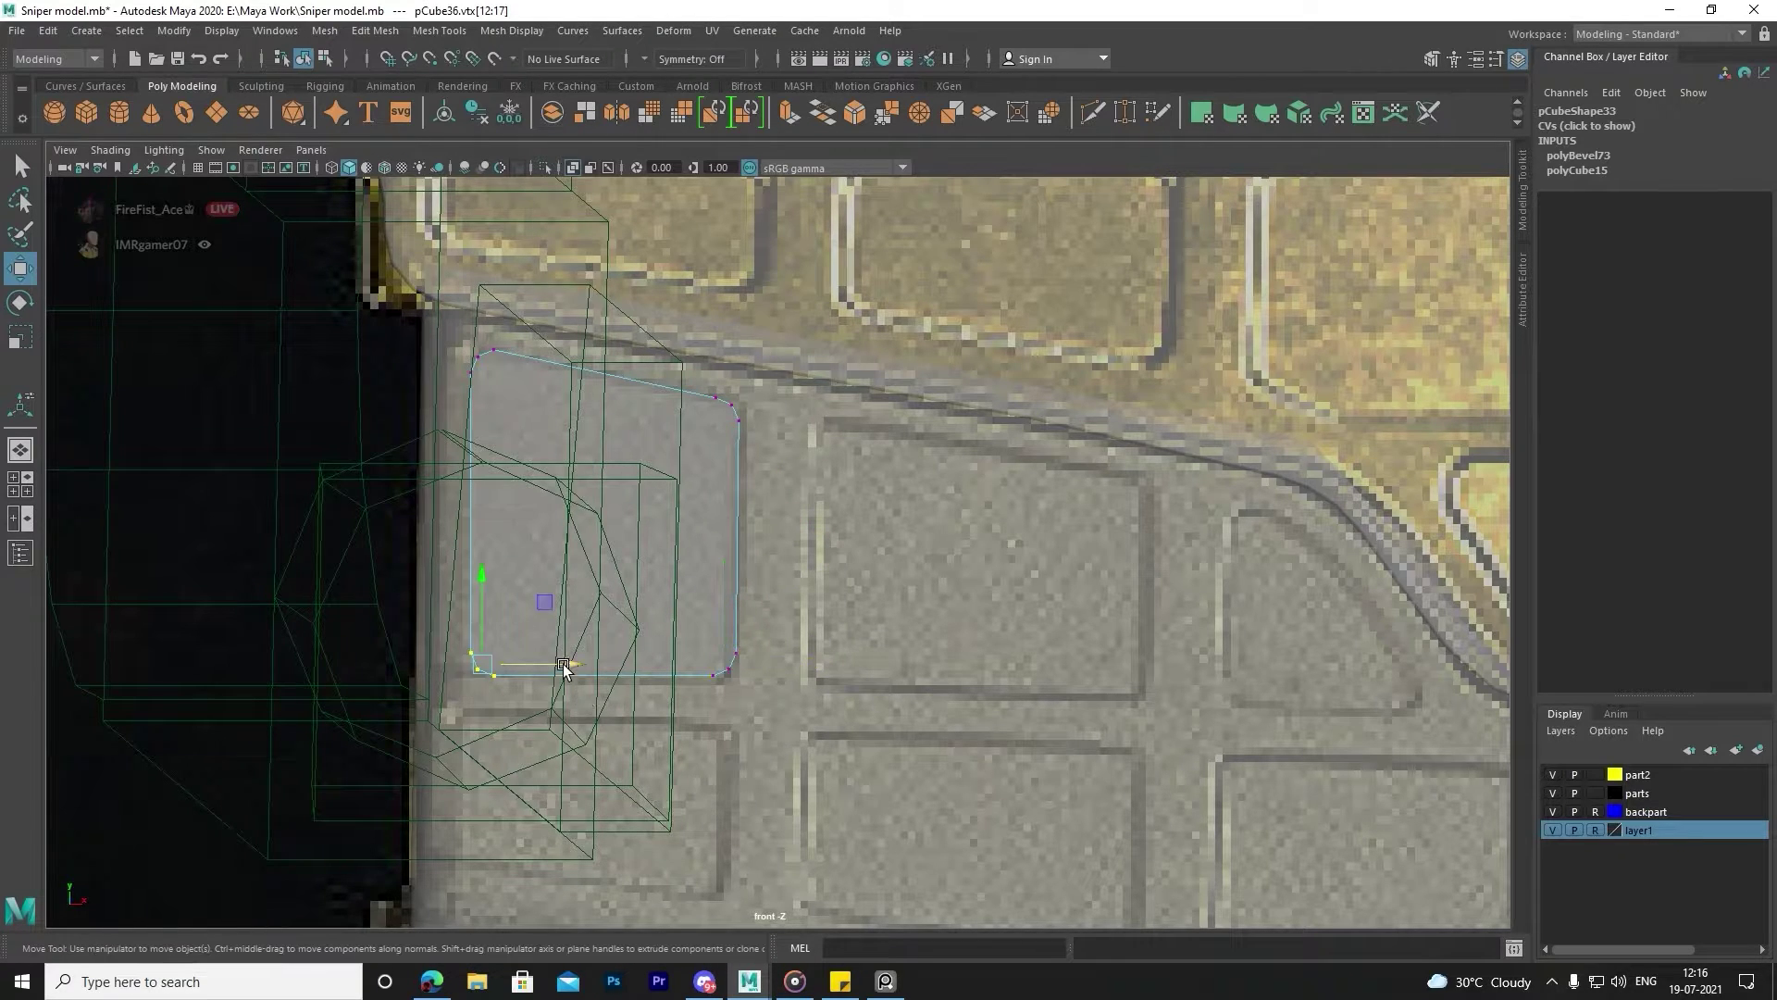
{"action": "left_click_drag", "start_coordinate": [576, 667], "coordinate": [582, 668]}
{"action": "mouse_move", "coordinate": [439, 324]}
{"action": "left_mouse_down"}
{"action": "mouse_move", "coordinate": [555, 393]}
{"action": "mouse_move", "coordinate": [550, 376]}
{"action": "left_mouse_up"}
{"action": "middle_click_drag", "start_coordinate": [543, 377], "coordinate": [551, 204], "text": "alt"}
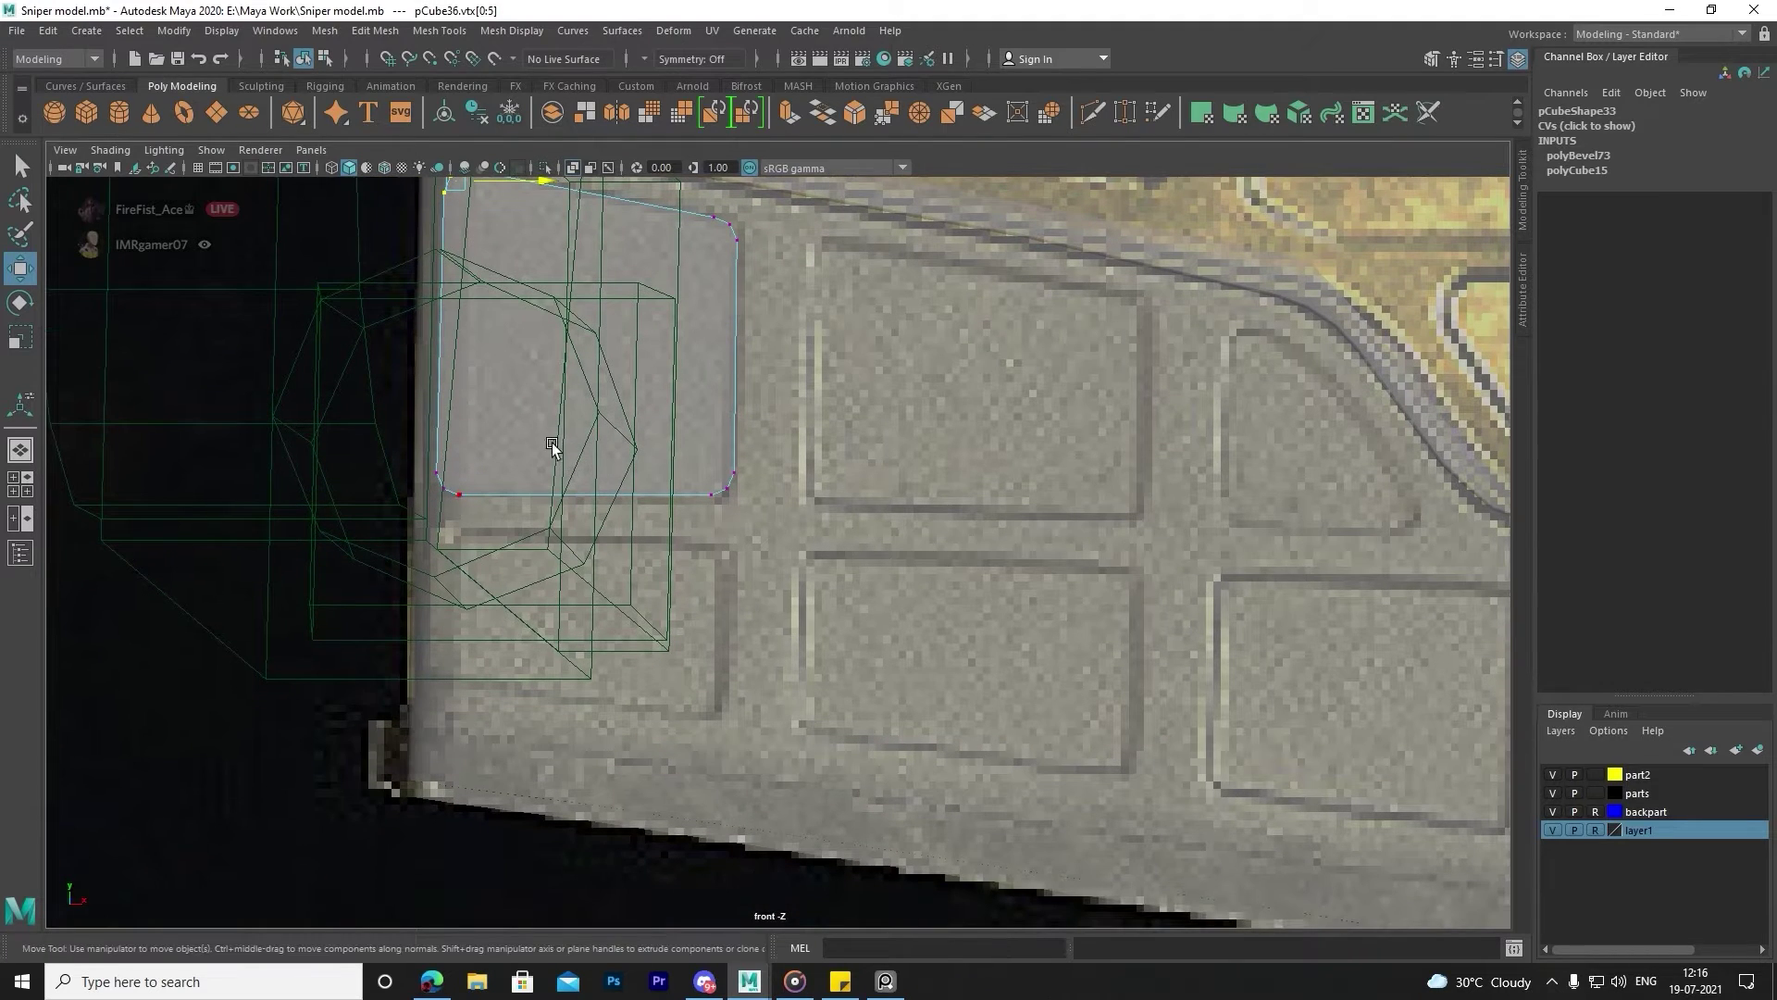
{"action": "right_click_drag", "start_coordinate": [556, 398], "coordinate": [634, 389]}
{"action": "key", "text": "ctrl+d"}
Position the block copy over the next magazine panel and select its right-side vertices.
{"action": "middle_click_drag", "start_coordinate": [558, 363], "coordinate": [602, 444], "text": "alt"}
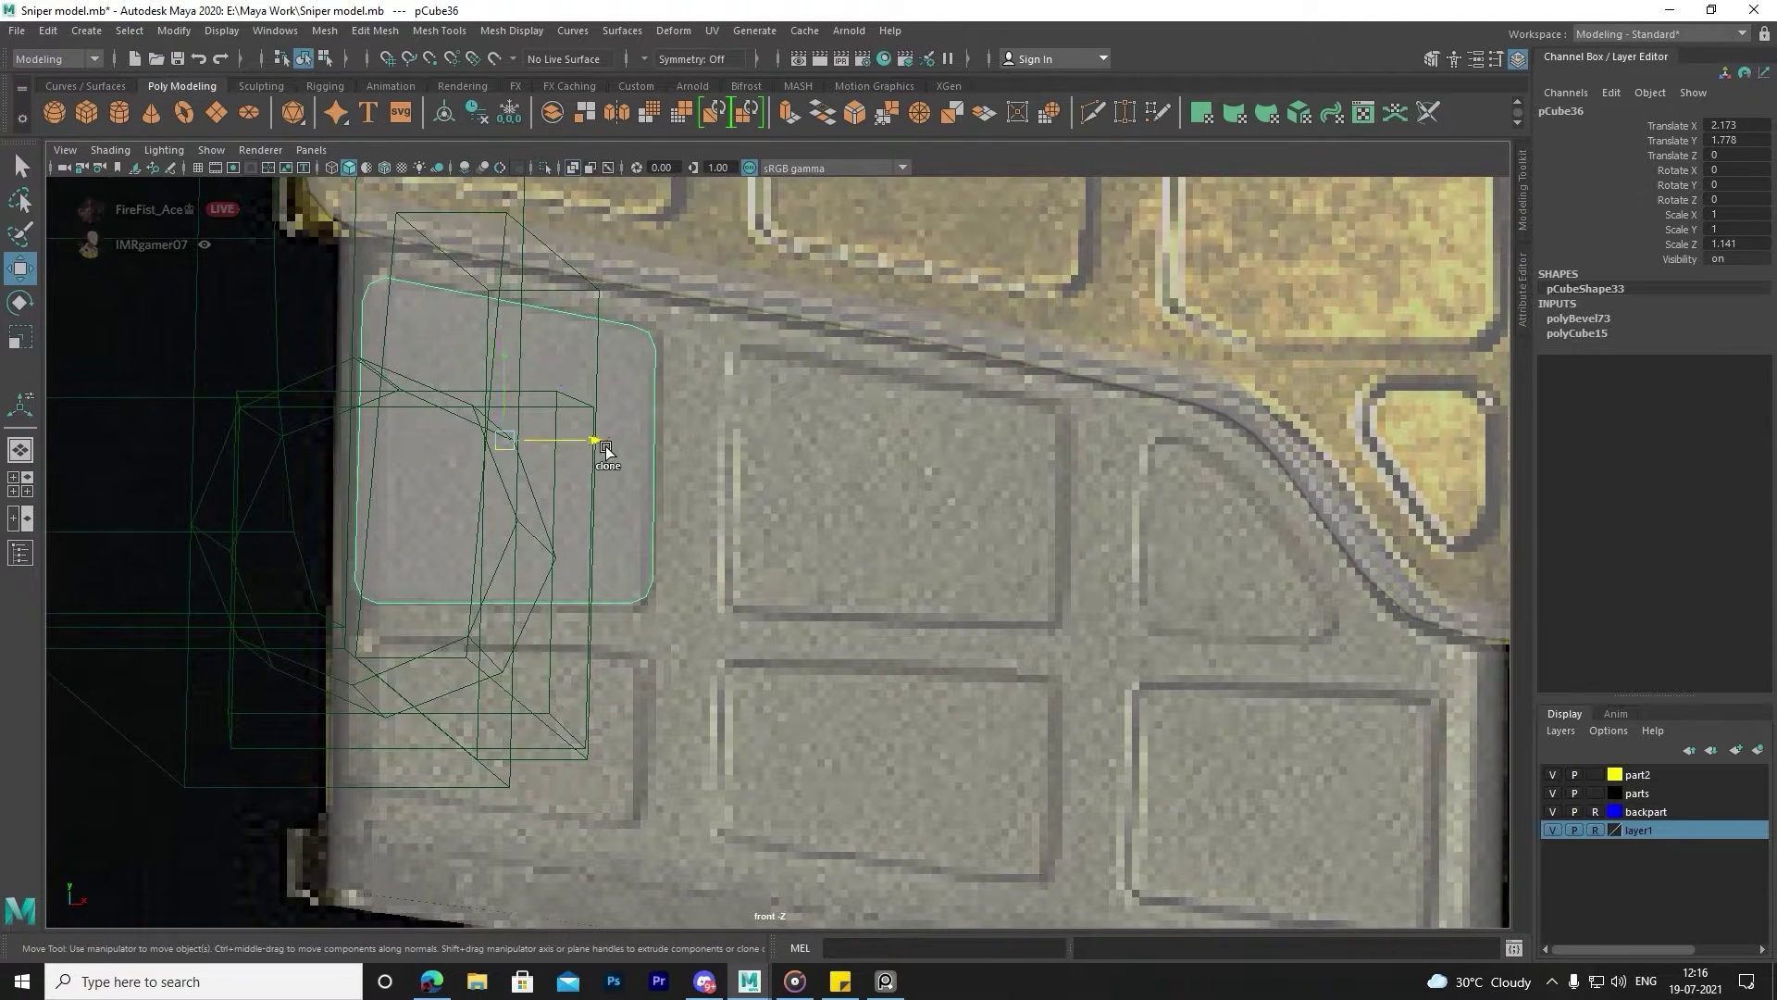
{"action": "left_click_drag", "start_coordinate": [603, 444], "coordinate": [833, 476]}
{"action": "middle_click_drag", "start_coordinate": [864, 583], "coordinate": [726, 471], "text": "alt"}
{"action": "right_click_drag", "start_coordinate": [725, 470], "coordinate": [790, 472]}
{"action": "left_click", "coordinate": [661, 470]}
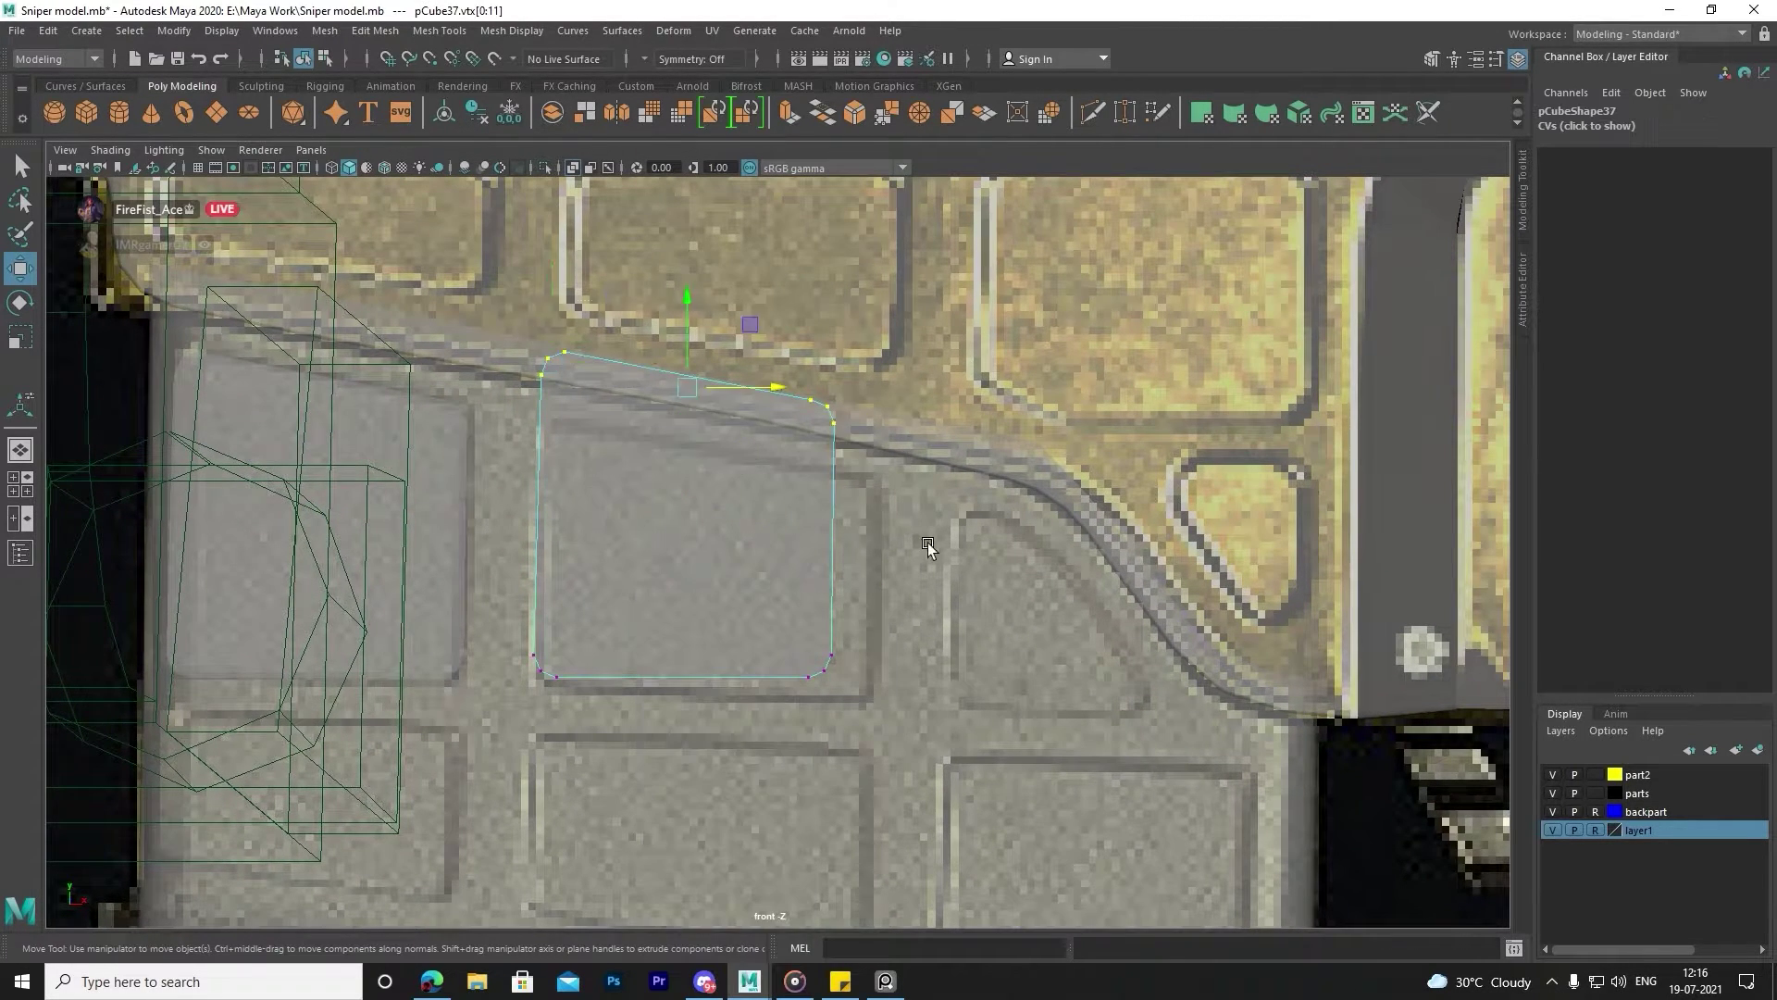
{"action": "mouse_move", "coordinate": [703, 375]}
{"action": "left_mouse_down"}
{"action": "mouse_move", "coordinate": [731, 435]}
{"action": "mouse_move", "coordinate": [902, 600]}
{"action": "mouse_move", "coordinate": [953, 574]}
{"action": "left_mouse_up"}
Lower the copy's bottom-right and bottom-left corners to match the recess.
{"action": "key", "text": "ctrl+z"}
{"action": "key", "text": "shift+z"}
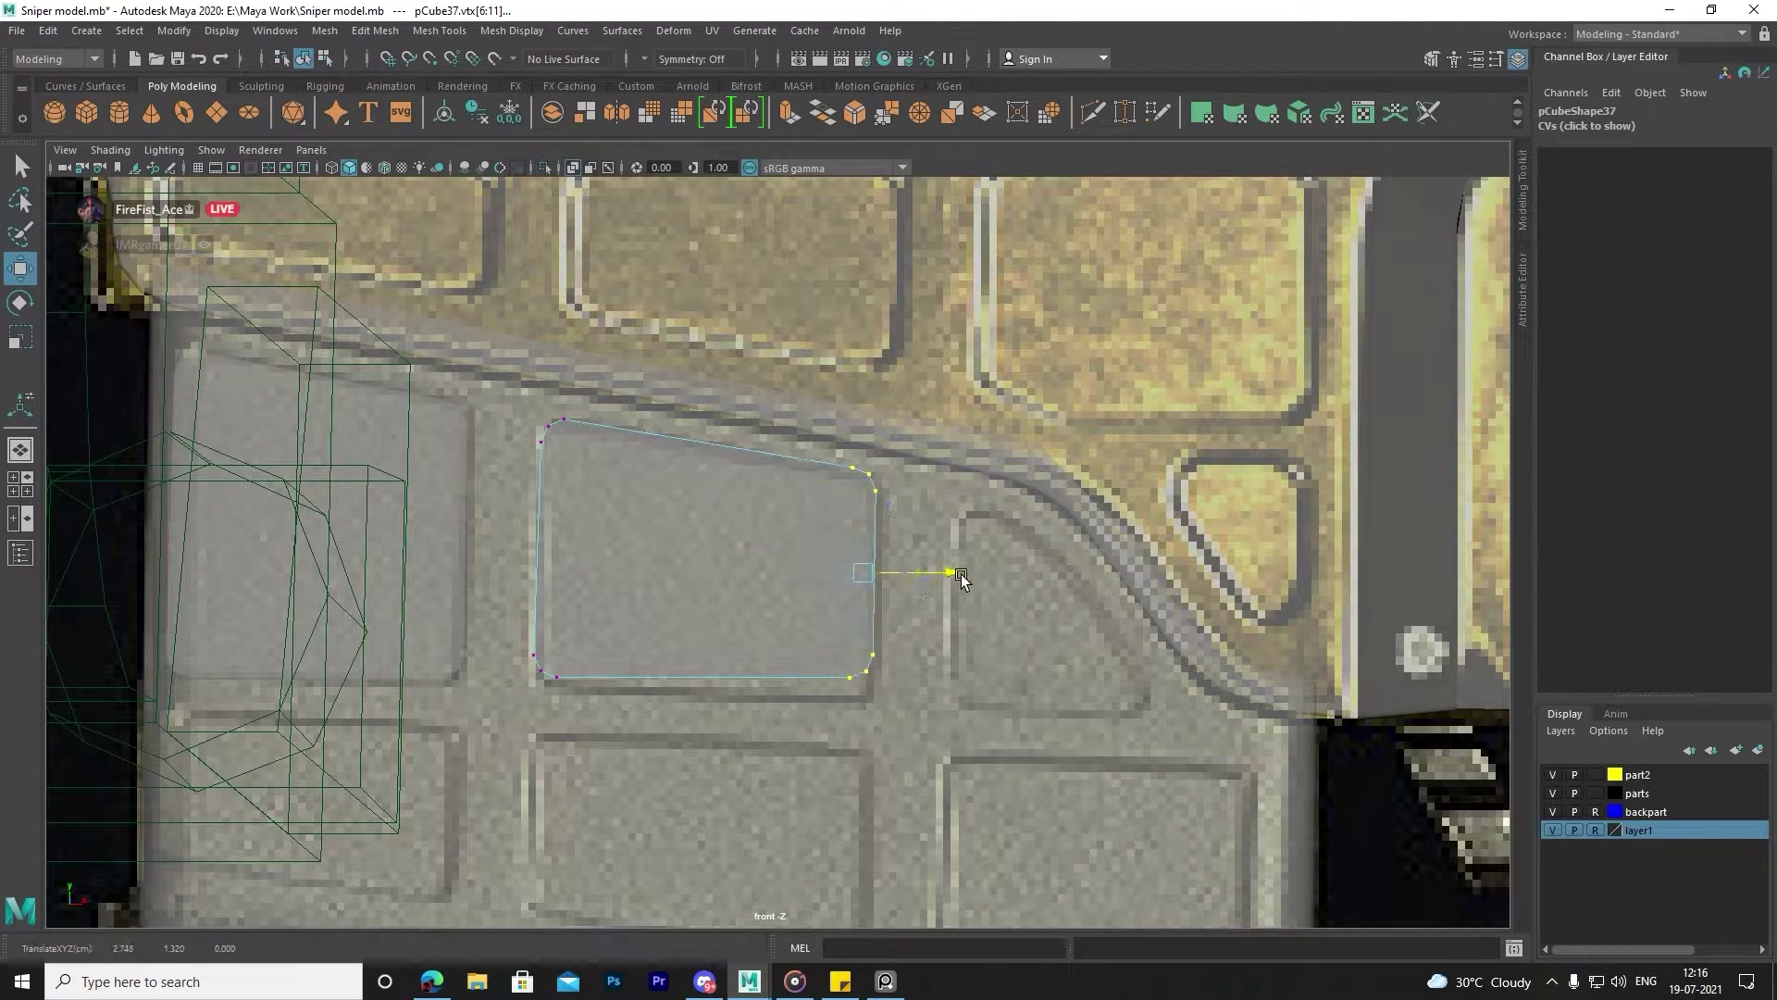
{"action": "key", "text": "ctrl+z"}
{"action": "right_click", "coordinate": [754, 476]}
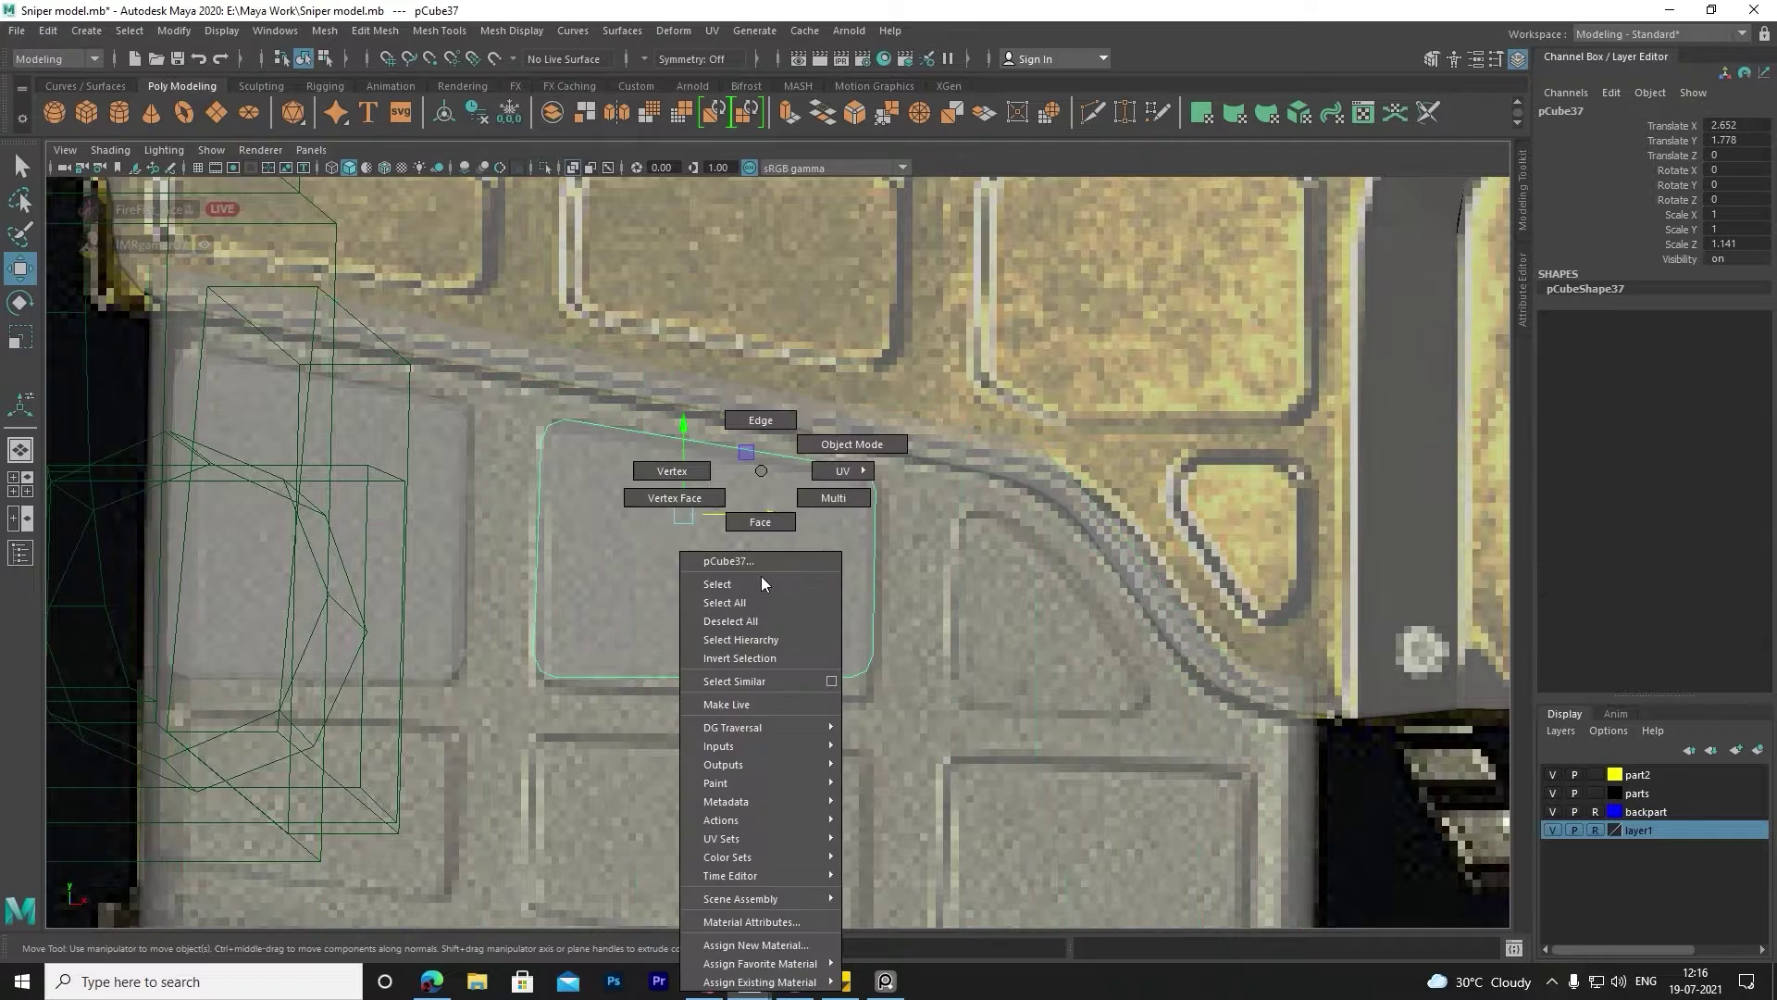
{"action": "key", "text": "shift+z"}
{"action": "left_click_drag", "start_coordinate": [874, 586], "coordinate": [878, 611]}
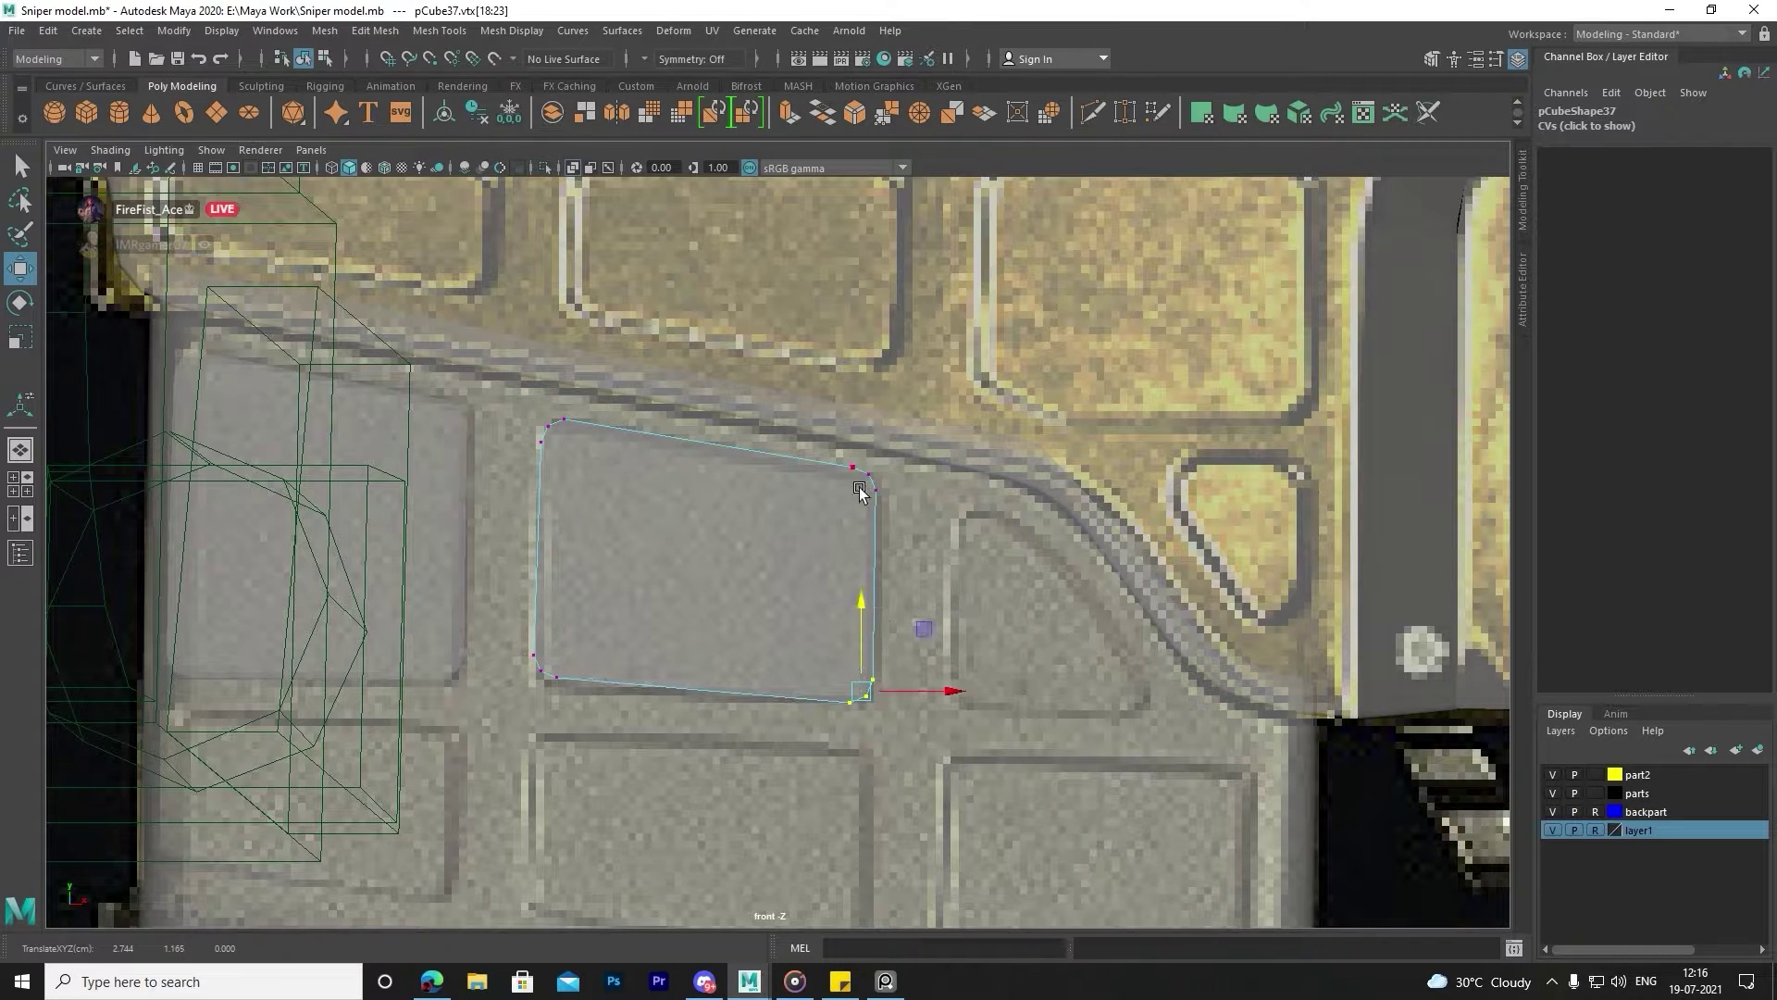
{"action": "left_click_drag", "start_coordinate": [518, 644], "coordinate": [587, 698]}
{"action": "left_click_drag", "start_coordinate": [566, 628], "coordinate": [568, 636]}
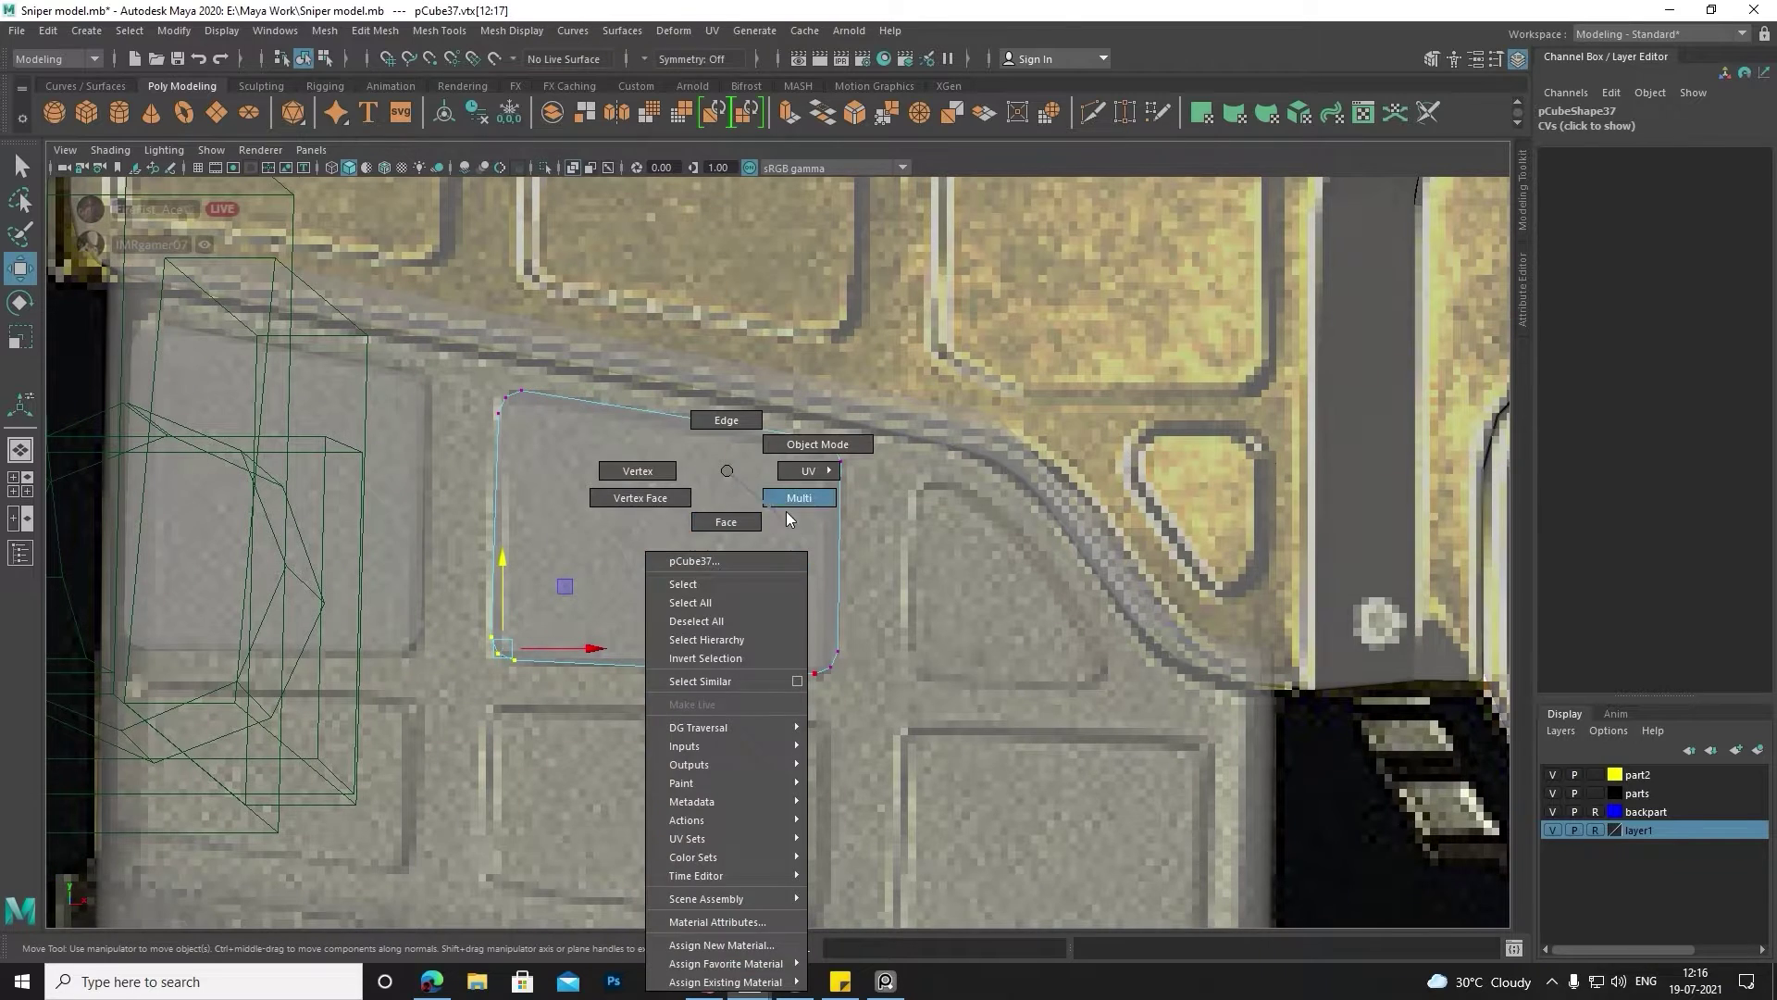
{"action": "right_click_drag", "start_coordinate": [734, 463], "coordinate": [814, 499]}
{"action": "middle_click_drag", "start_coordinate": [704, 612], "coordinate": [797, 547], "text": "alt"}
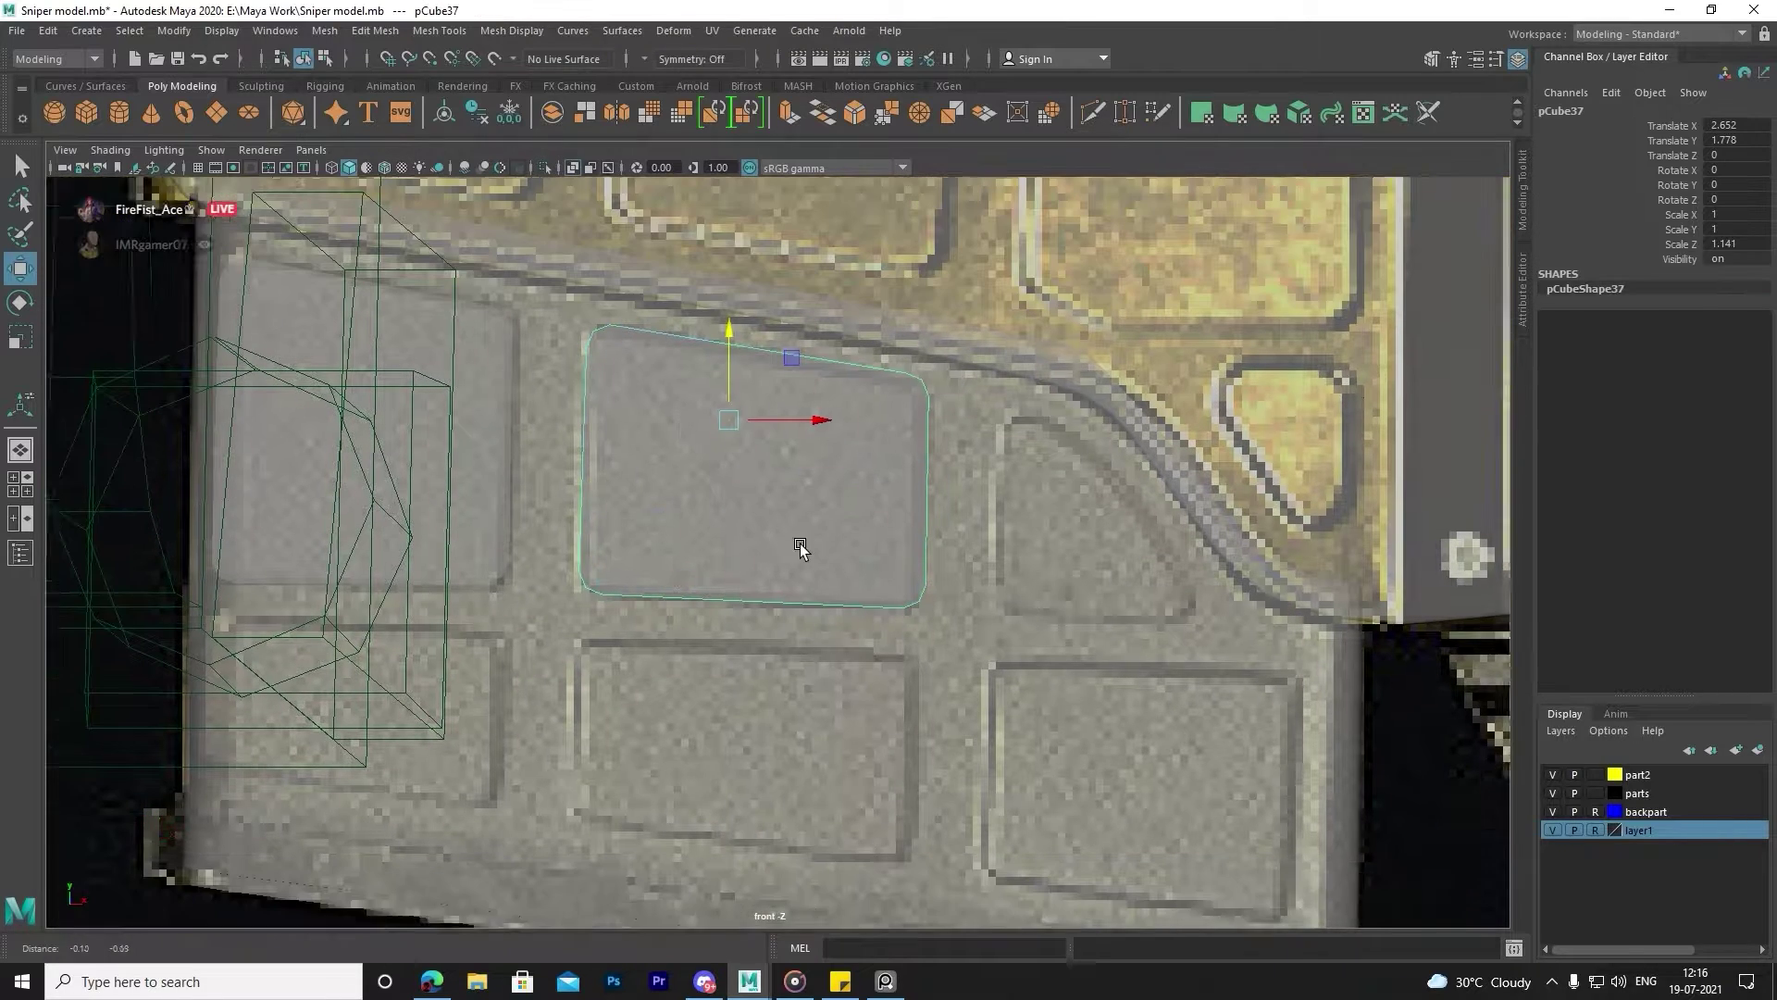
Reshape the second cutter block's top-left and bottom-left corners to fit its recess.
{"action": "left_click", "coordinate": [781, 614]}
{"action": "middle_click_drag", "start_coordinate": [781, 615], "coordinate": [753, 508], "text": "alt"}
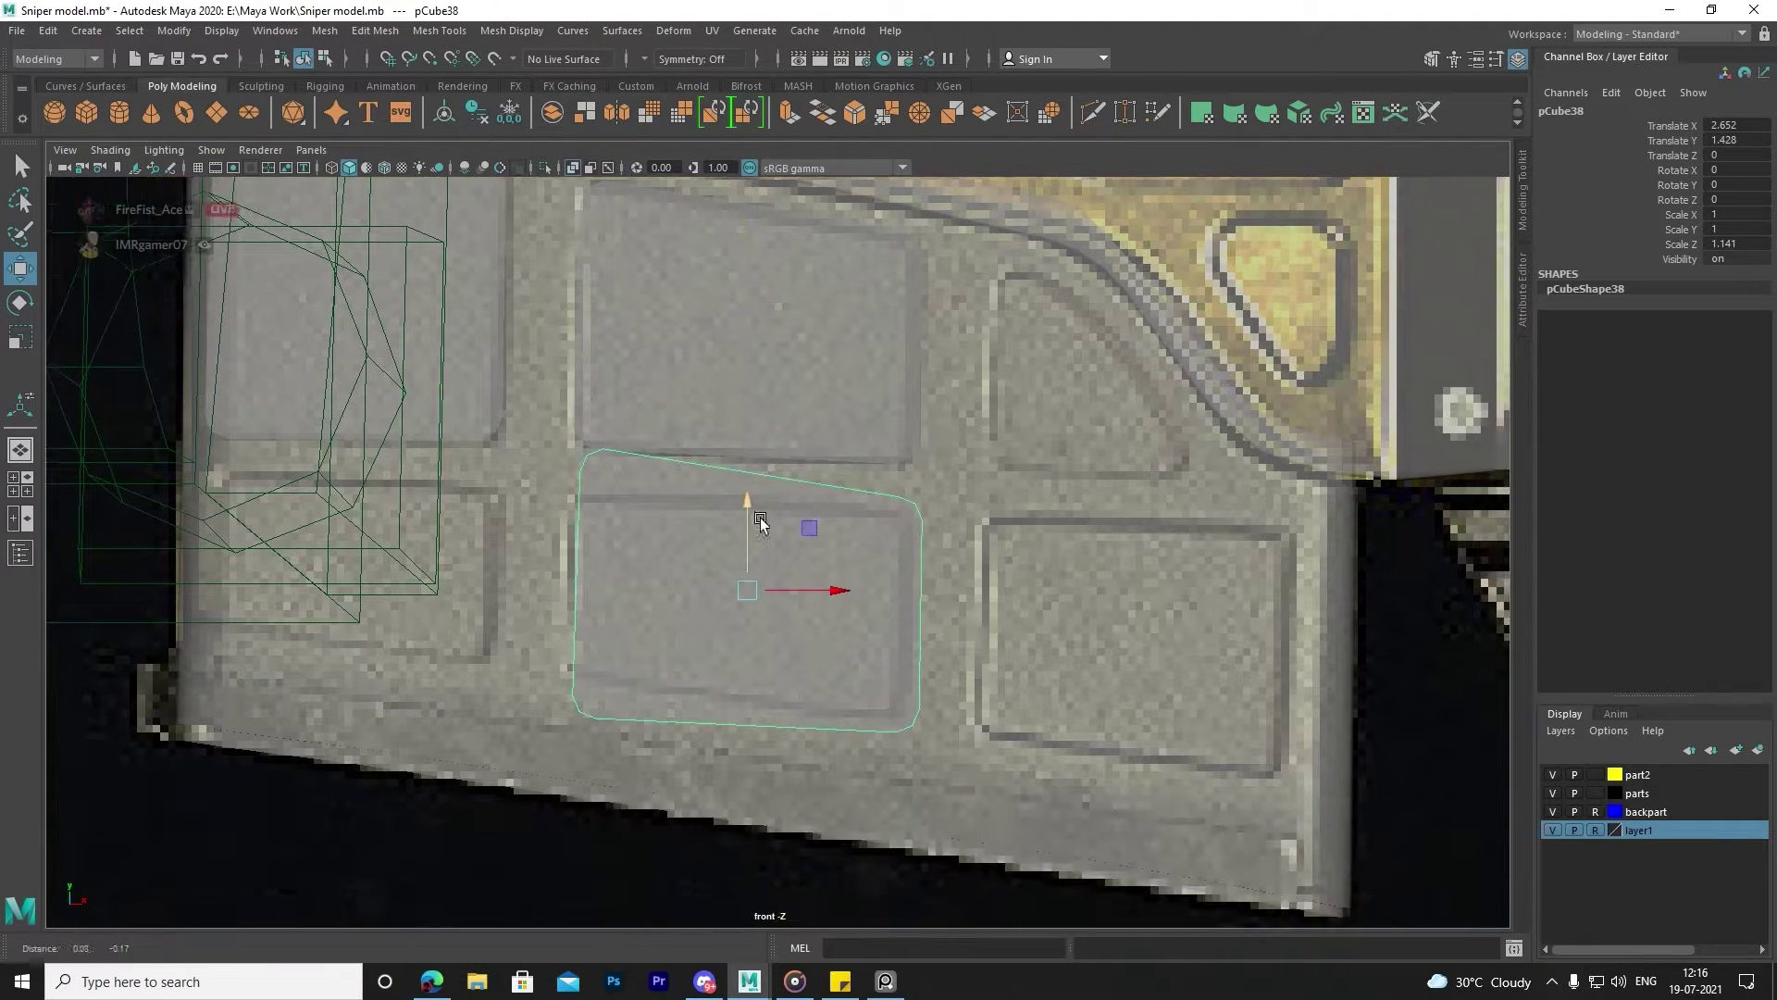
{"action": "right_click_drag", "start_coordinate": [714, 496], "coordinate": [626, 496]}
{"action": "left_click_drag", "start_coordinate": [518, 408], "coordinate": [686, 502]}
{"action": "left_click_drag", "start_coordinate": [595, 422], "coordinate": [603, 462]}
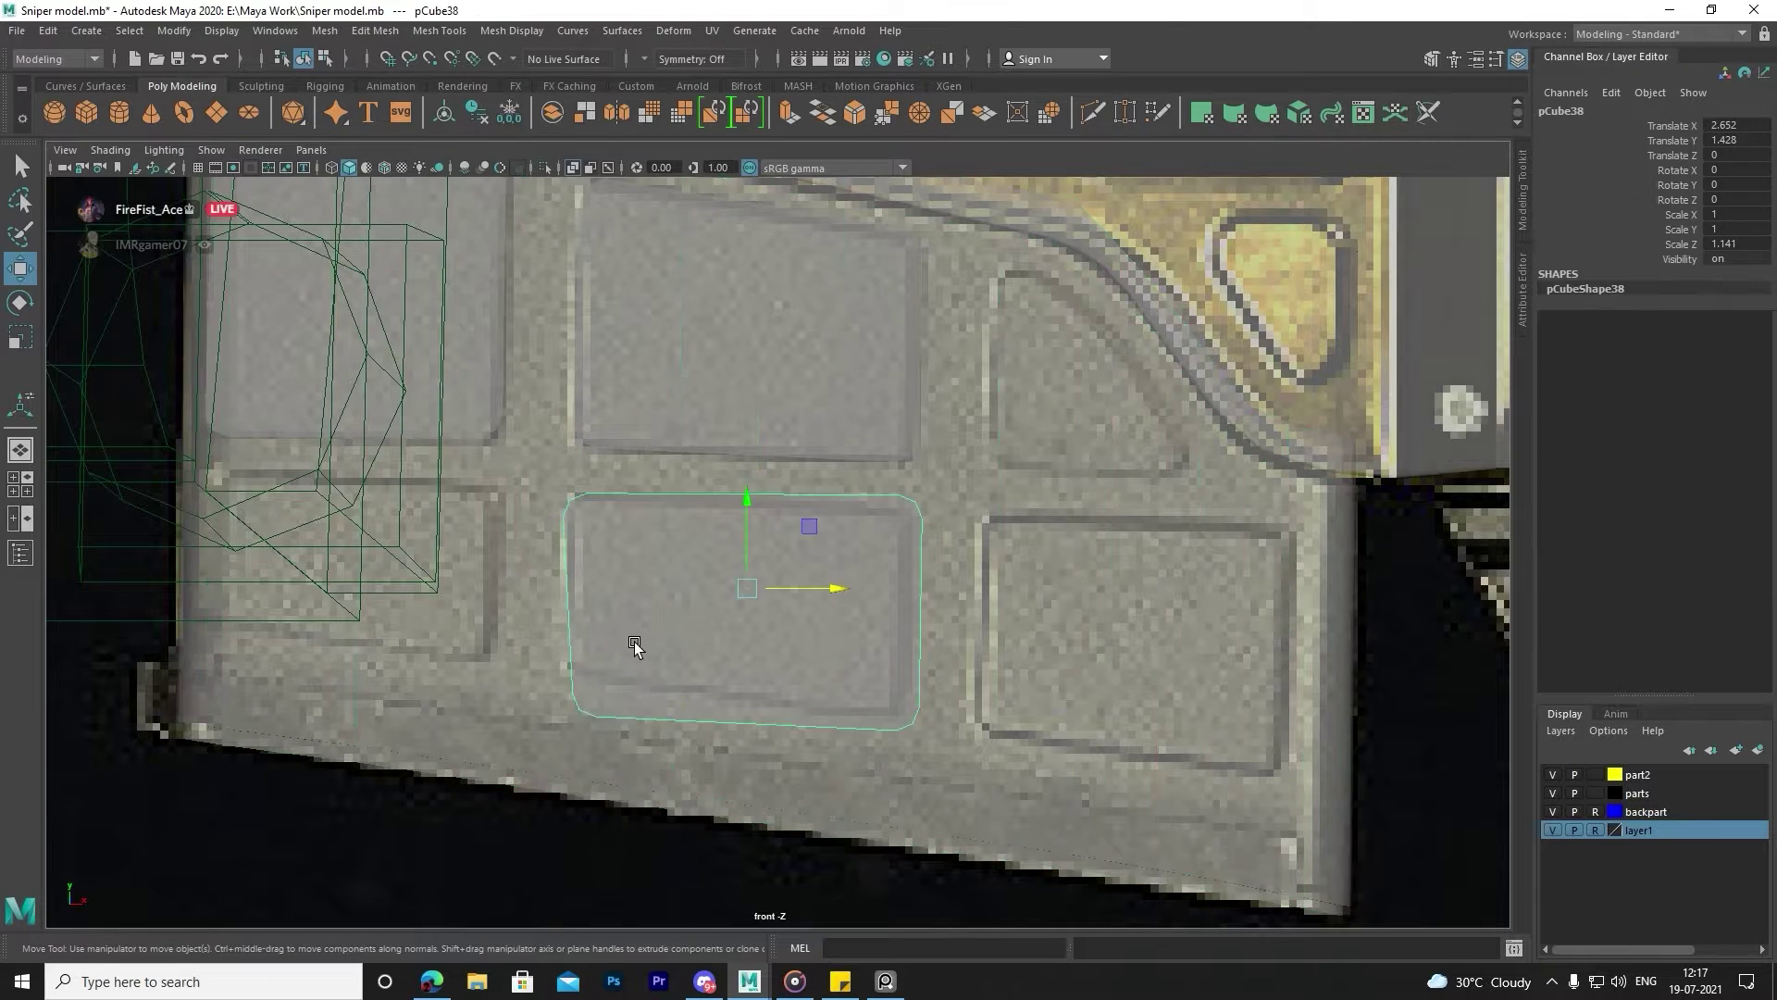
{"action": "left_click_drag", "start_coordinate": [615, 668], "coordinate": [613, 604]}
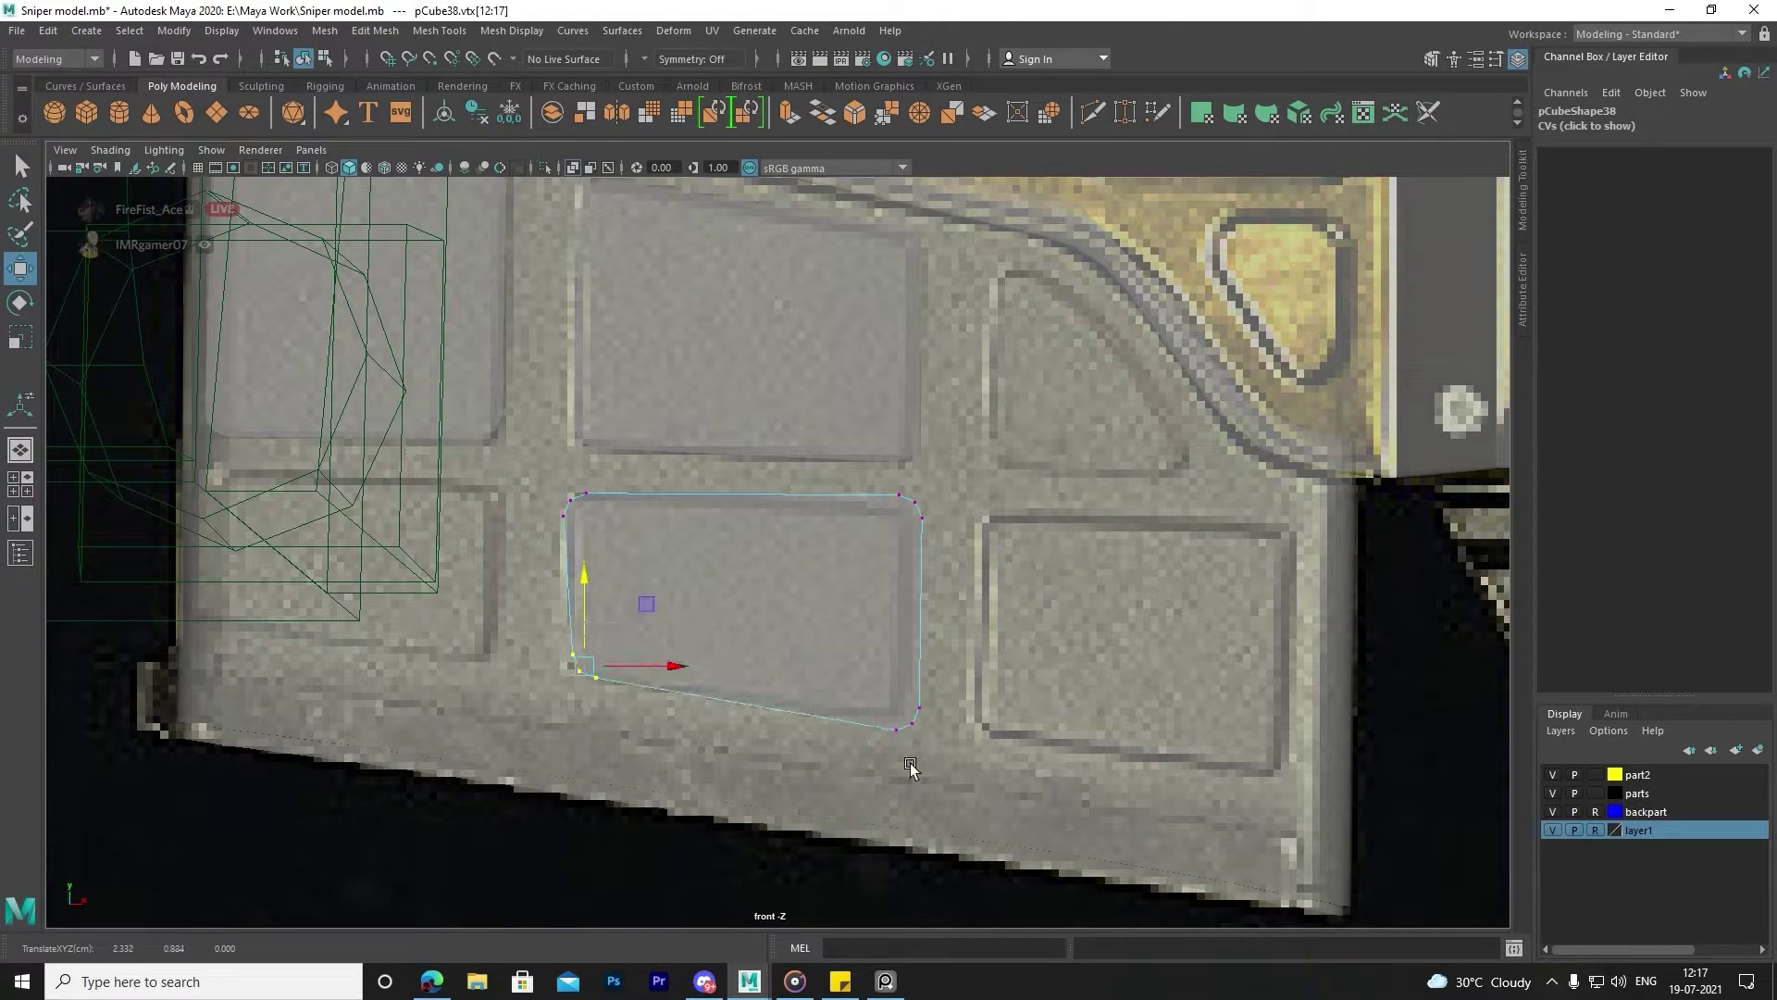
{"action": "left_click_drag", "start_coordinate": [910, 766], "coordinate": [925, 675]}
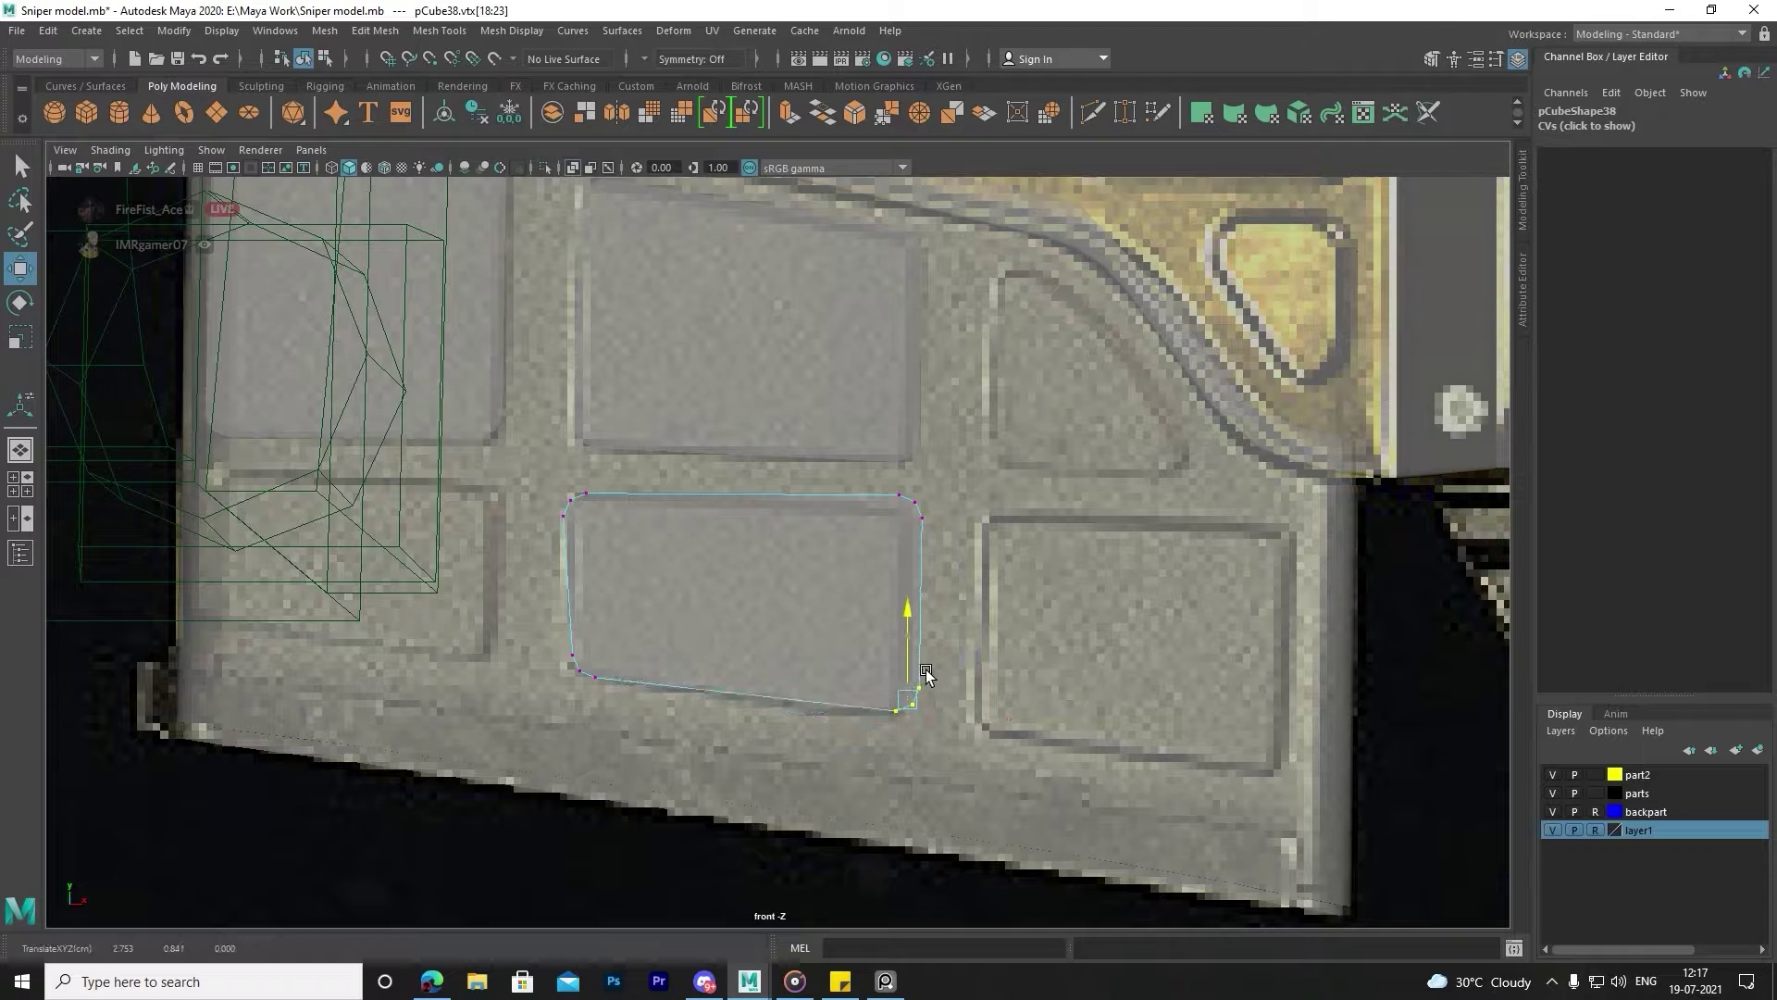
{"action": "mouse_move", "coordinate": [861, 467]}
{"action": "left_mouse_down"}
{"action": "mouse_move", "coordinate": [951, 537]}
{"action": "mouse_move", "coordinate": [922, 525]}
{"action": "left_mouse_up"}
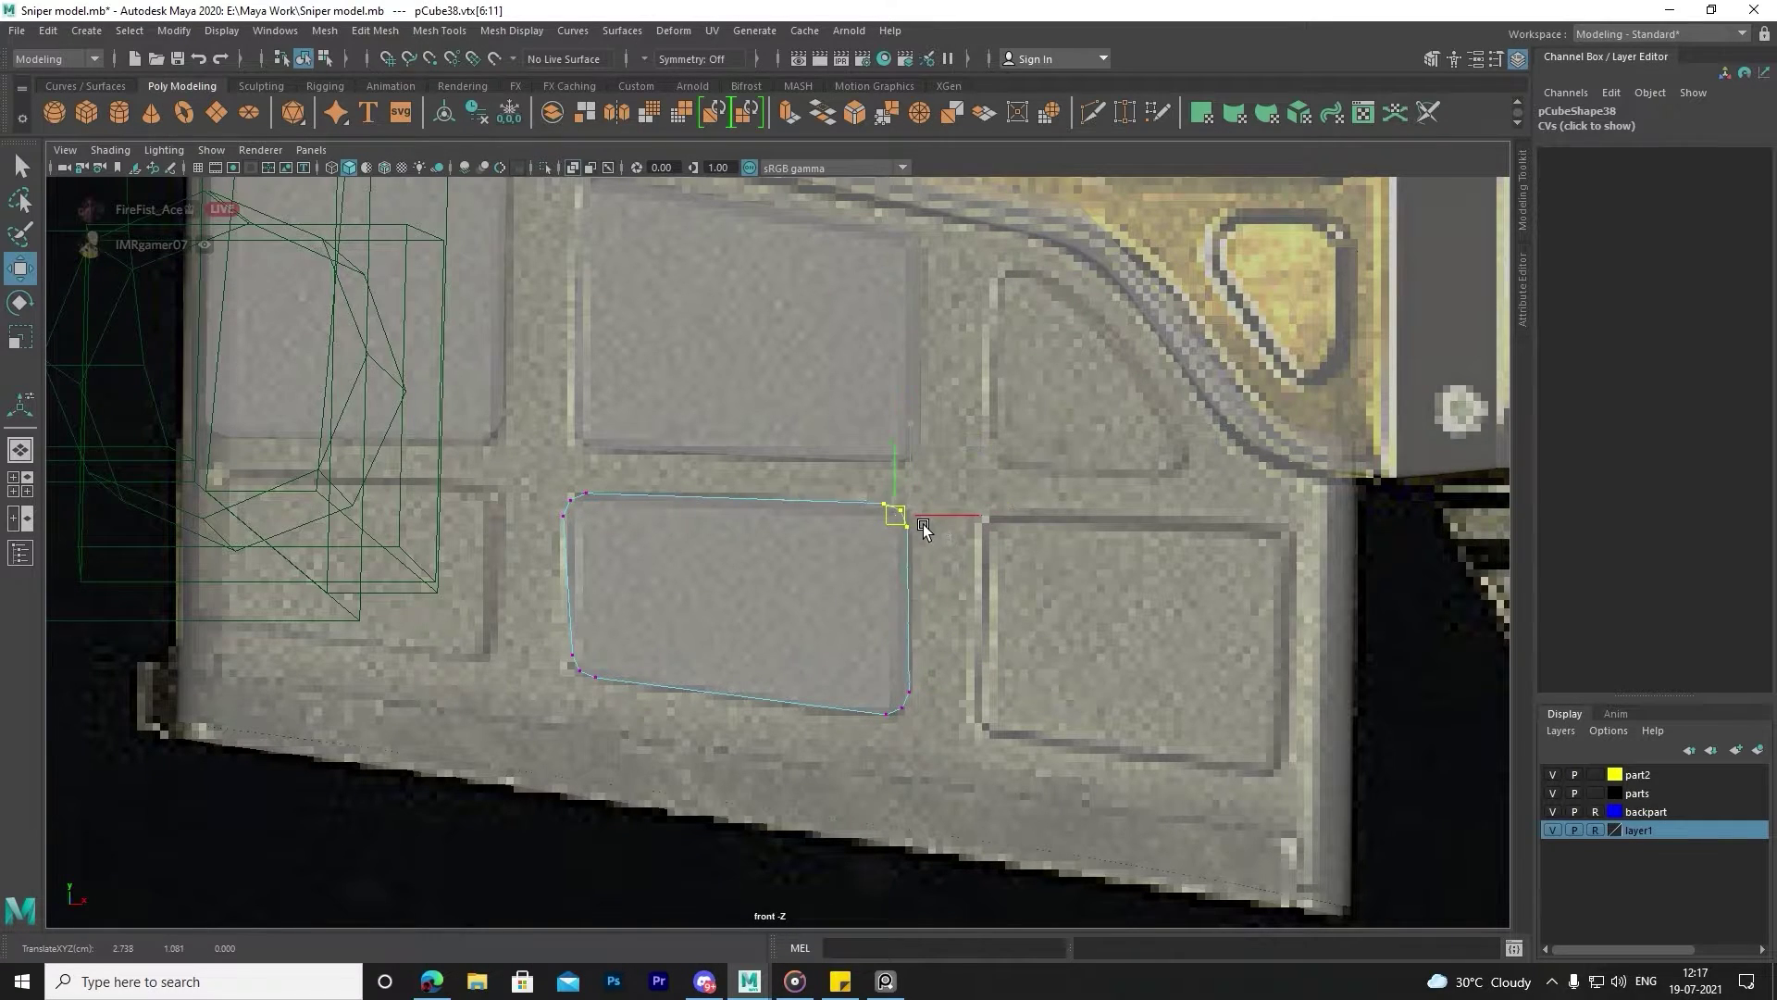
{"action": "key", "text": "ctrl+z"}
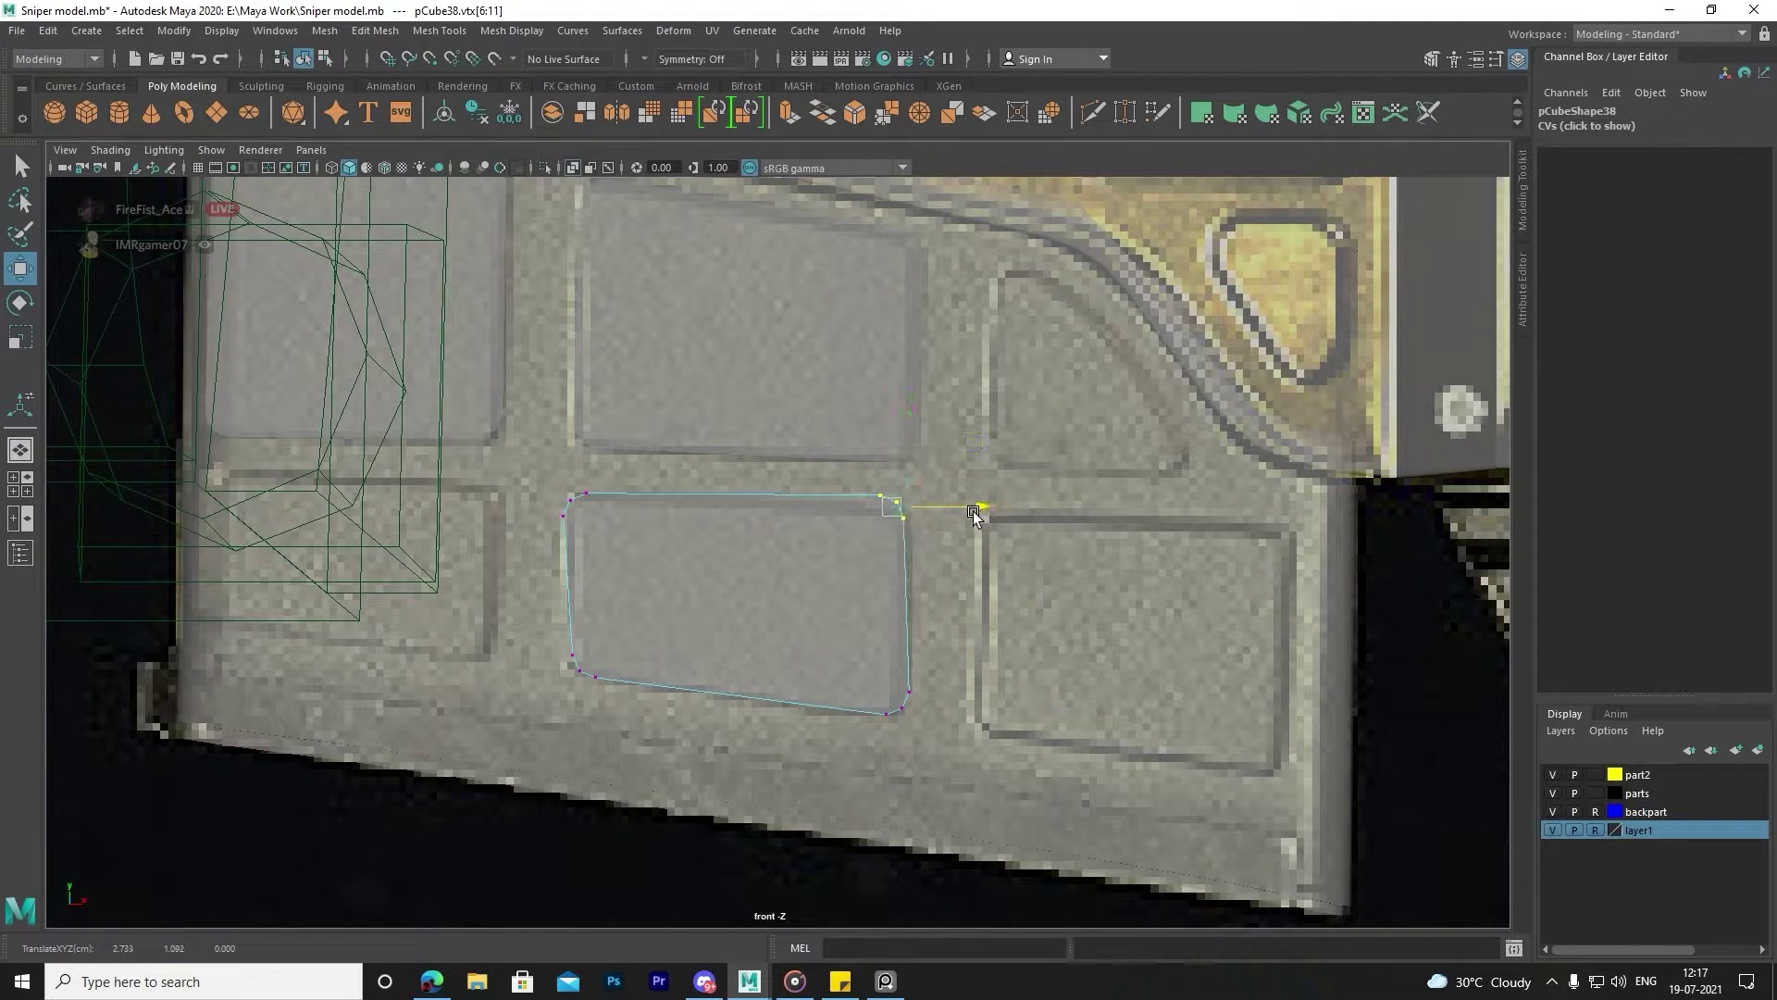
{"action": "right_click_drag", "start_coordinate": [740, 584], "coordinate": [810, 560]}
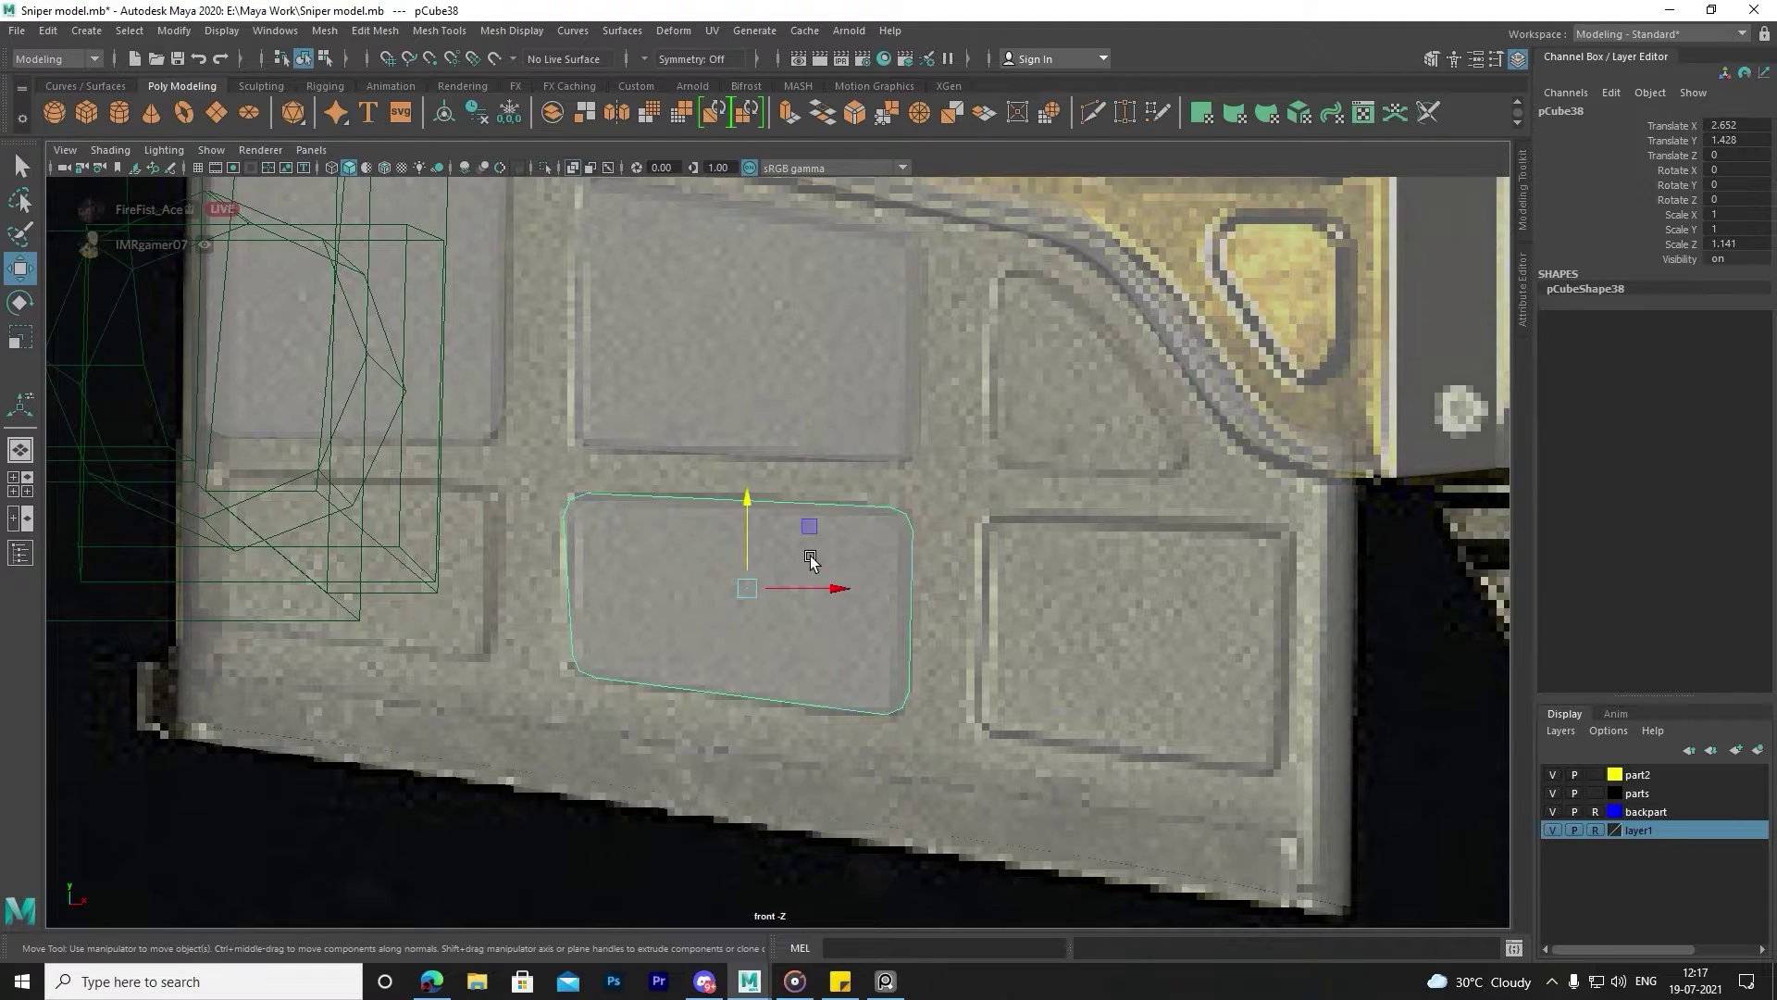
Duplicate the cutter block and move the copy's right-side vertices up and left.
{"action": "key", "text": "ctrl+d"}
{"action": "key", "text": "space"}
{"action": "key", "text": "space"}
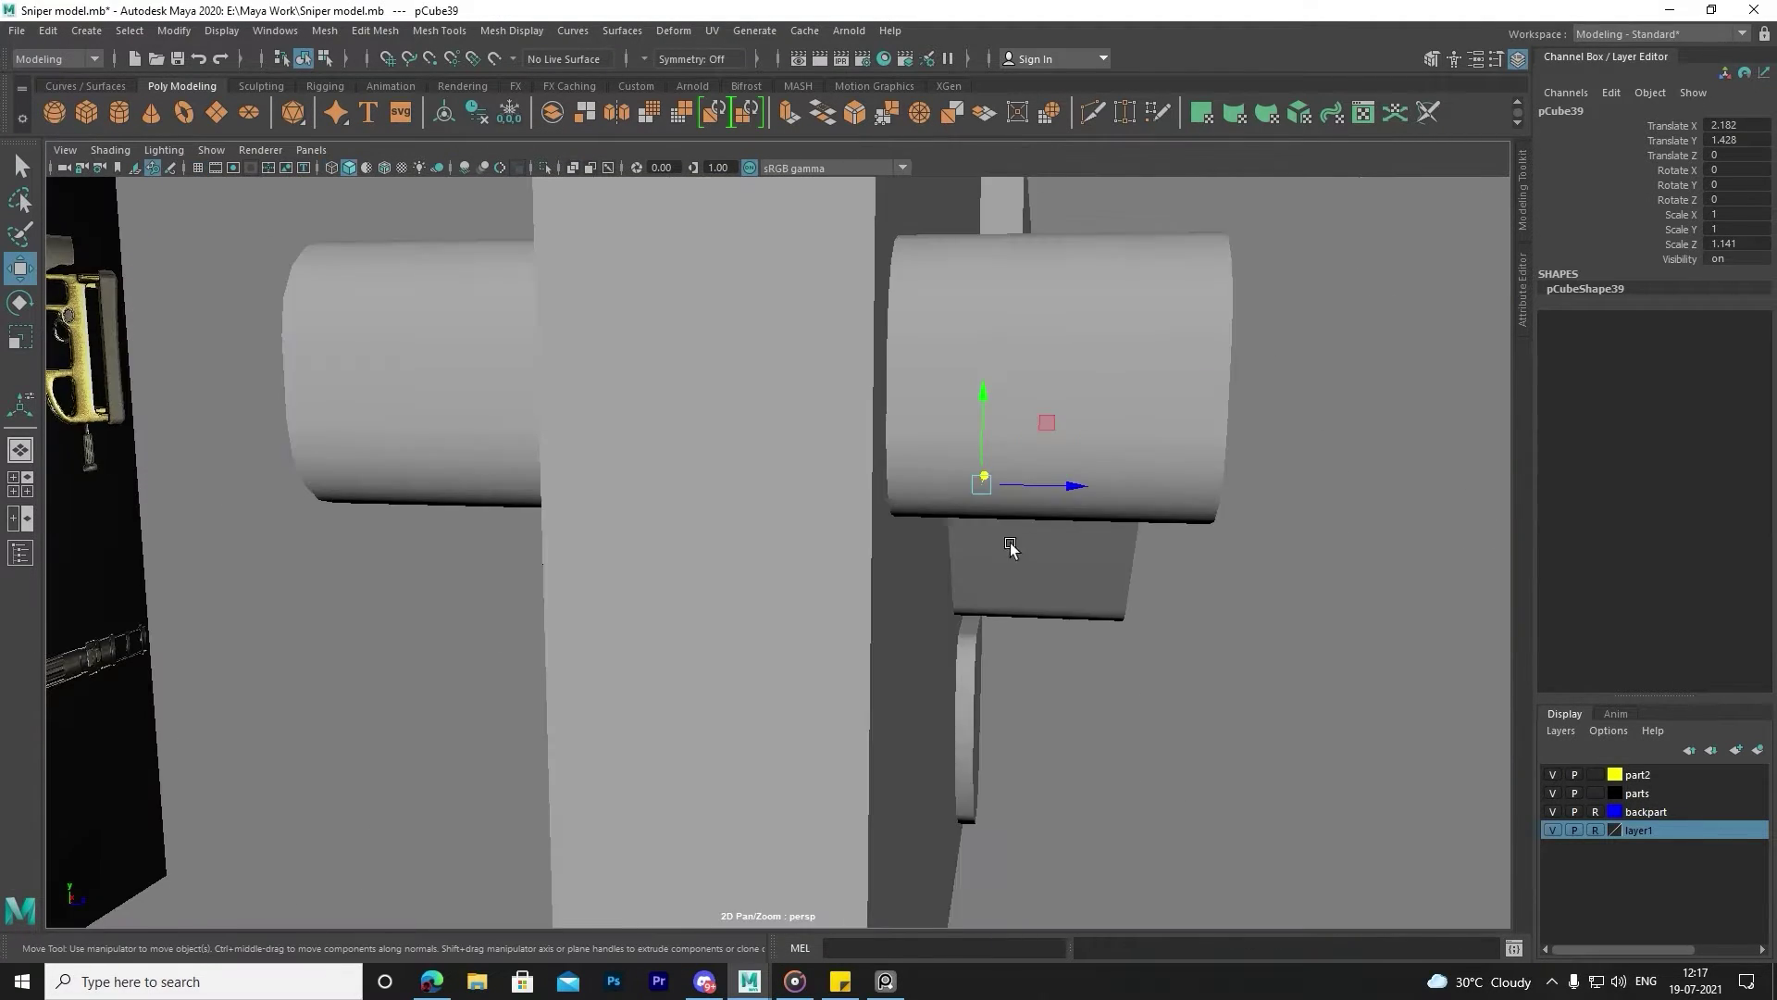
{"action": "scroll", "coordinate": [906, 580], "scroll_direction": "down", "scroll_amount": 3}
{"action": "key", "text": "space"}
{"action": "key", "text": "space"}
{"action": "scroll", "coordinate": [896, 606], "scroll_direction": "up", "scroll_amount": 3}
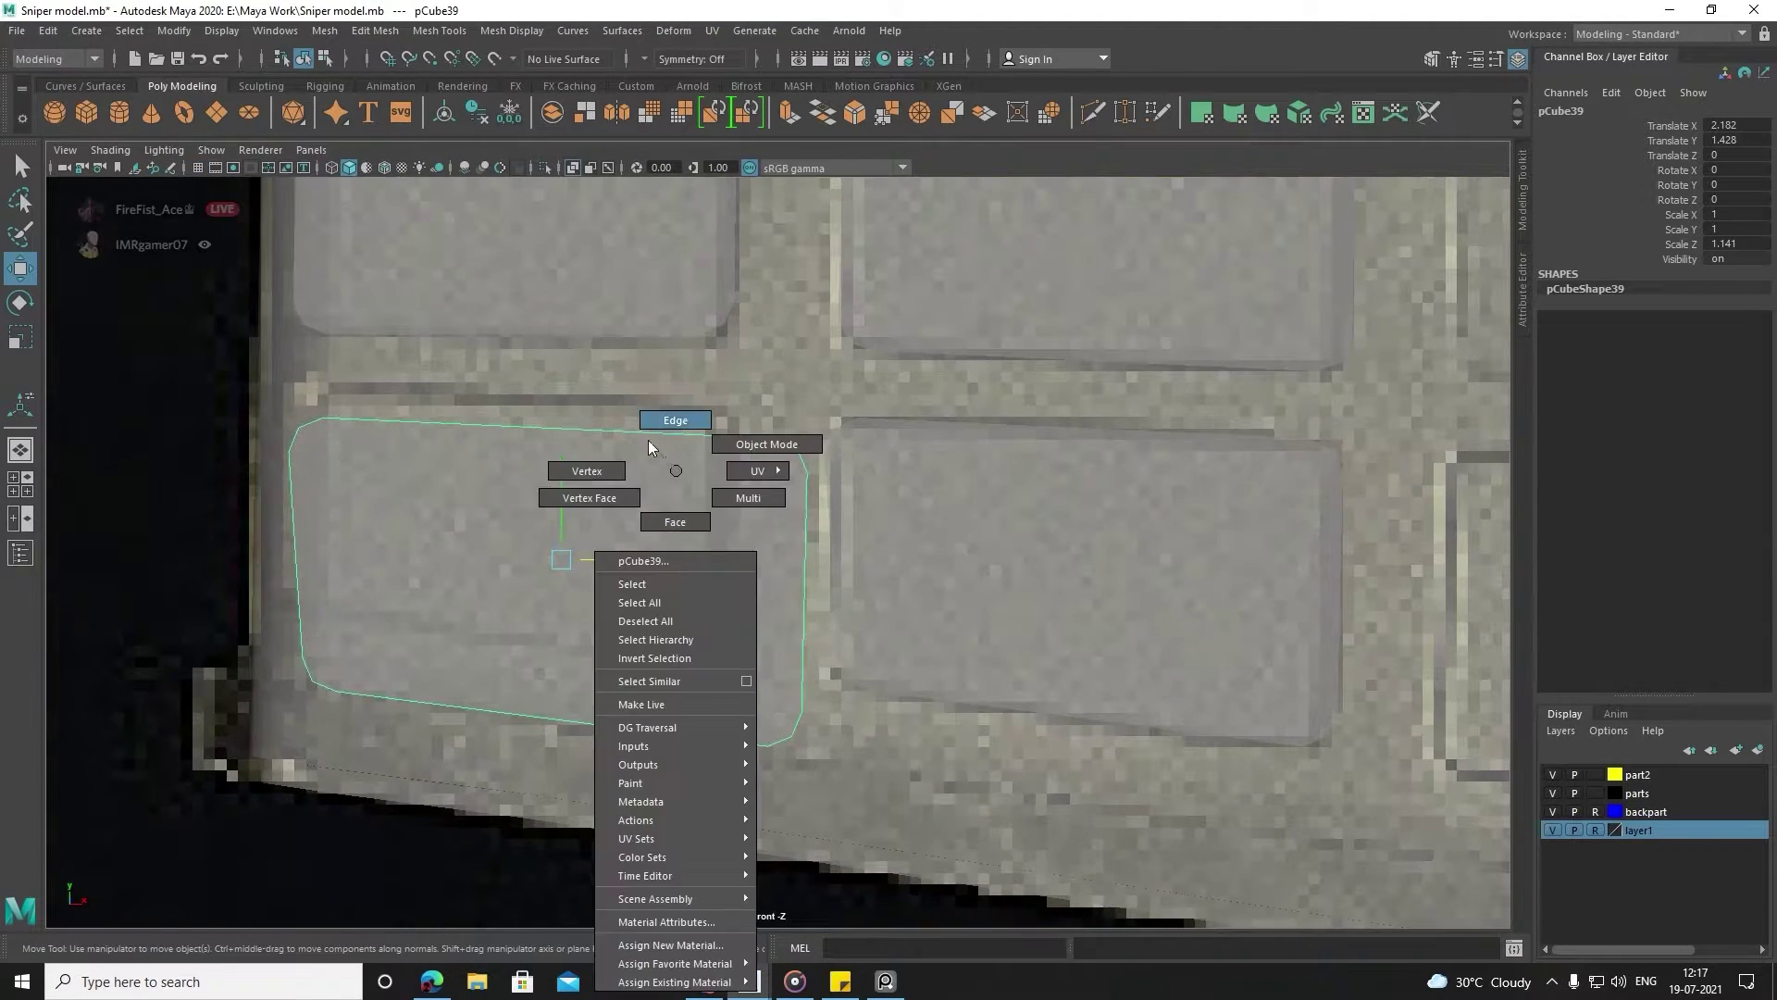
{"action": "right_click_drag", "start_coordinate": [652, 453], "coordinate": [737, 523]}
{"action": "middle_click_drag", "start_coordinate": [1000, 707], "coordinate": [925, 664]}
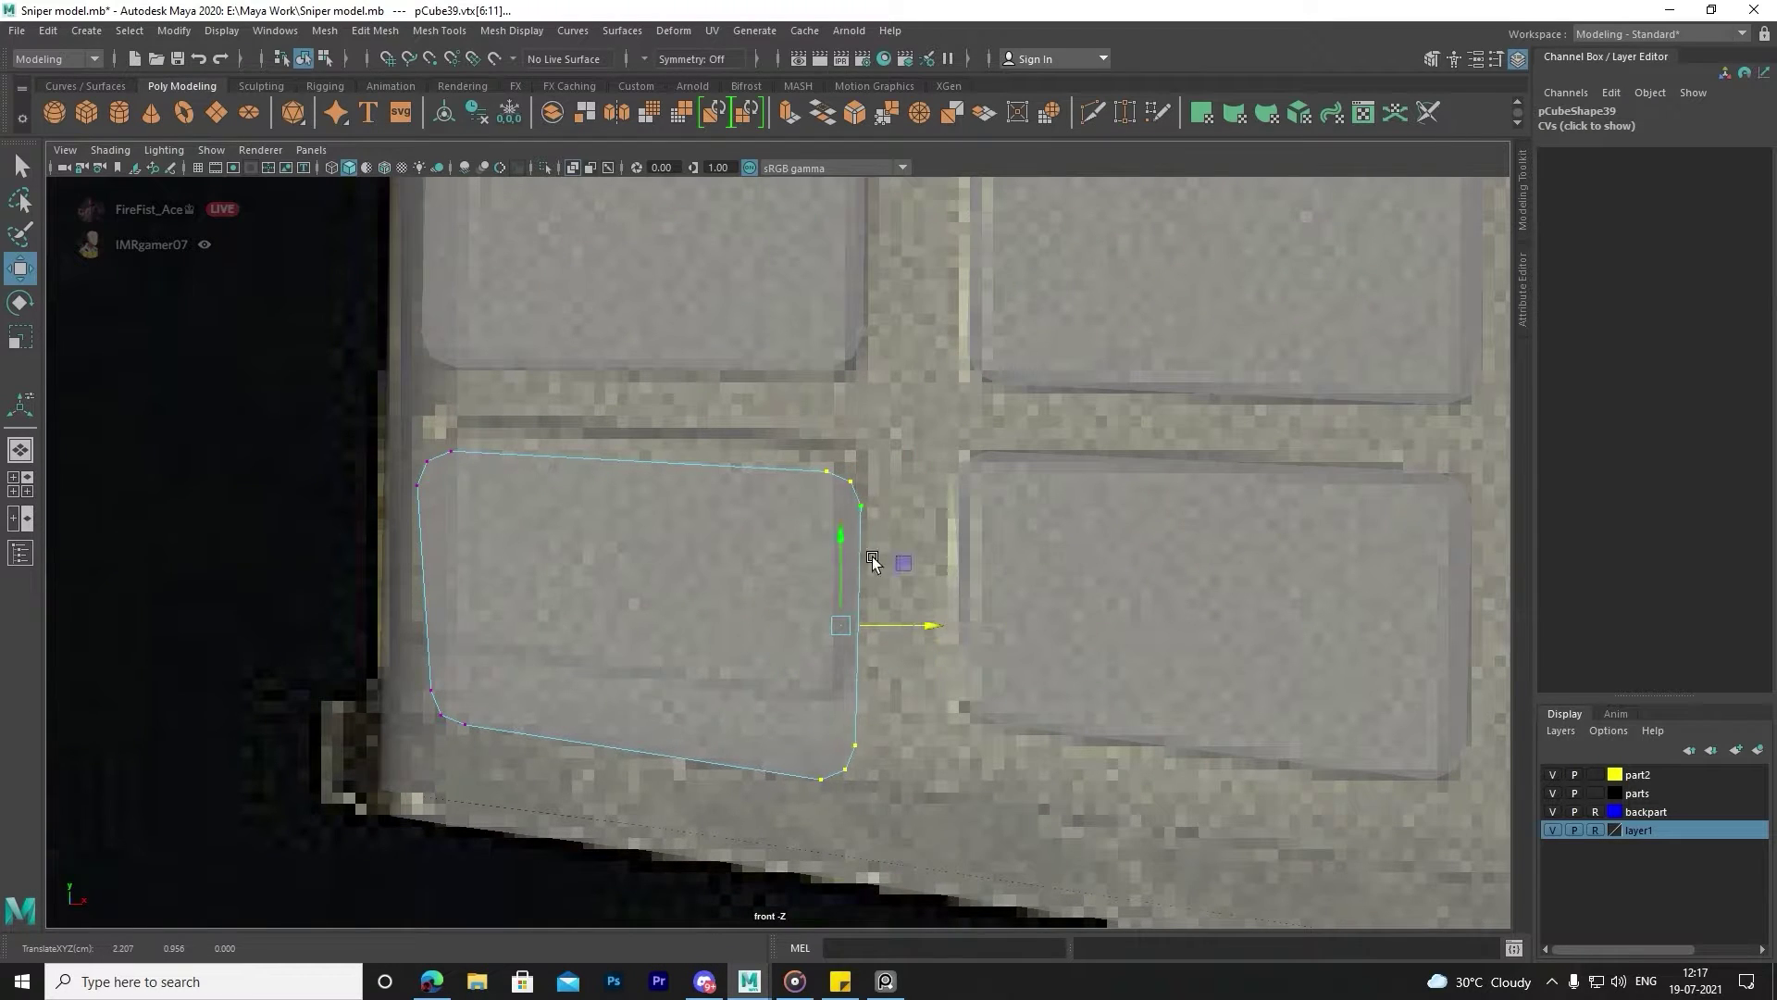
Raise the copy's bottom-right, top-left and bottom-left corners to fit the recess.
{"action": "left_click_drag", "start_coordinate": [869, 750], "coordinate": [835, 696]}
{"action": "middle_click_drag", "start_coordinate": [866, 689], "coordinate": [857, 658]}
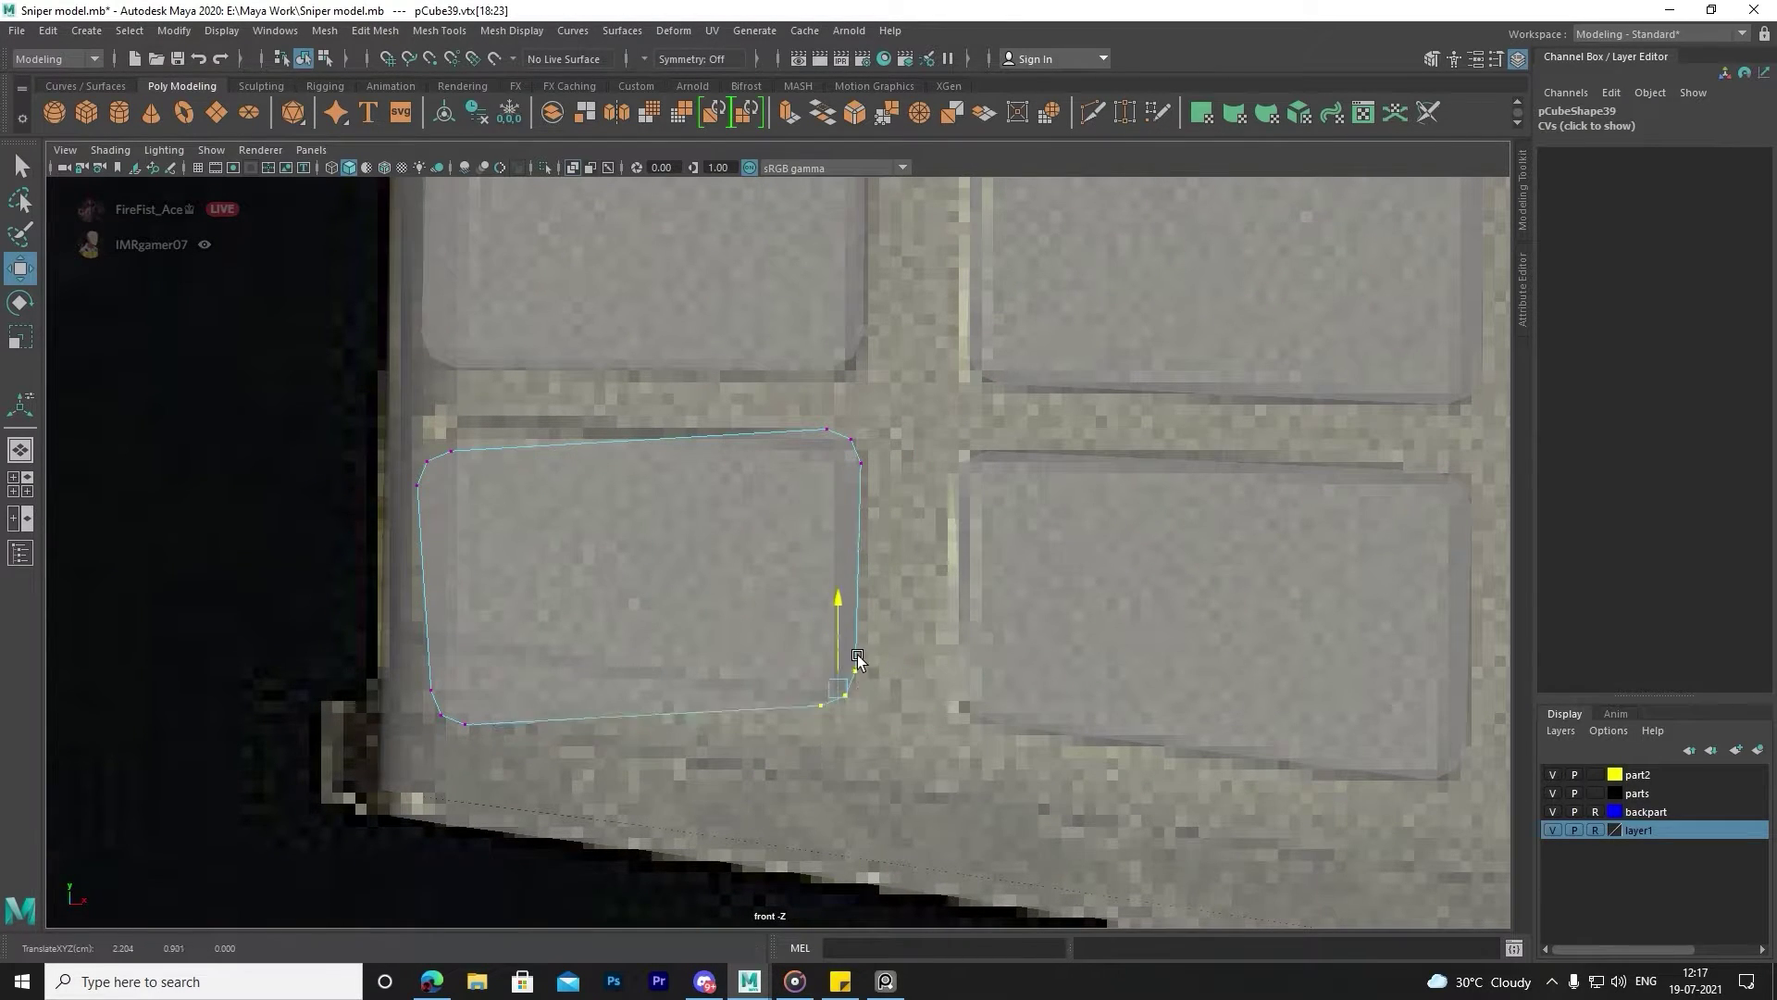
{"action": "middle_click_drag", "start_coordinate": [434, 468], "coordinate": [435, 433]}
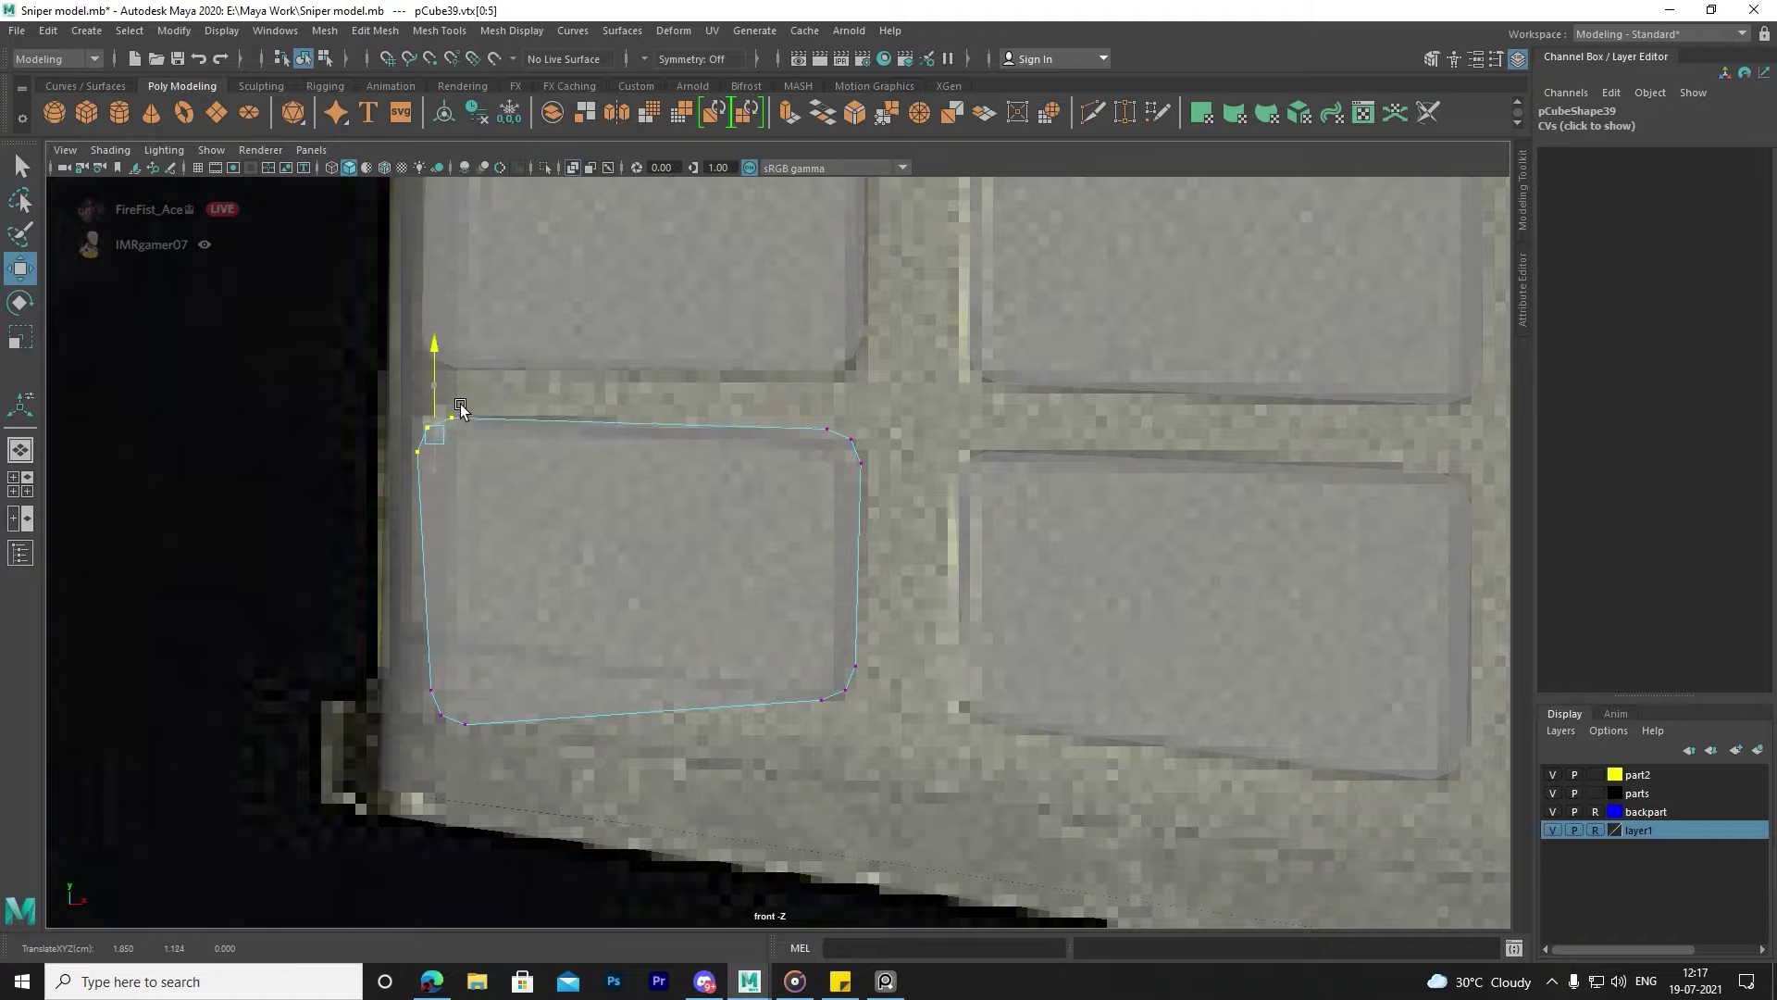
{"action": "left_click_drag", "start_coordinate": [488, 435], "coordinate": [515, 439]}
{"action": "left_click_drag", "start_coordinate": [407, 659], "coordinate": [472, 731]}
{"action": "middle_click_drag", "start_coordinate": [469, 694], "coordinate": [491, 613]}
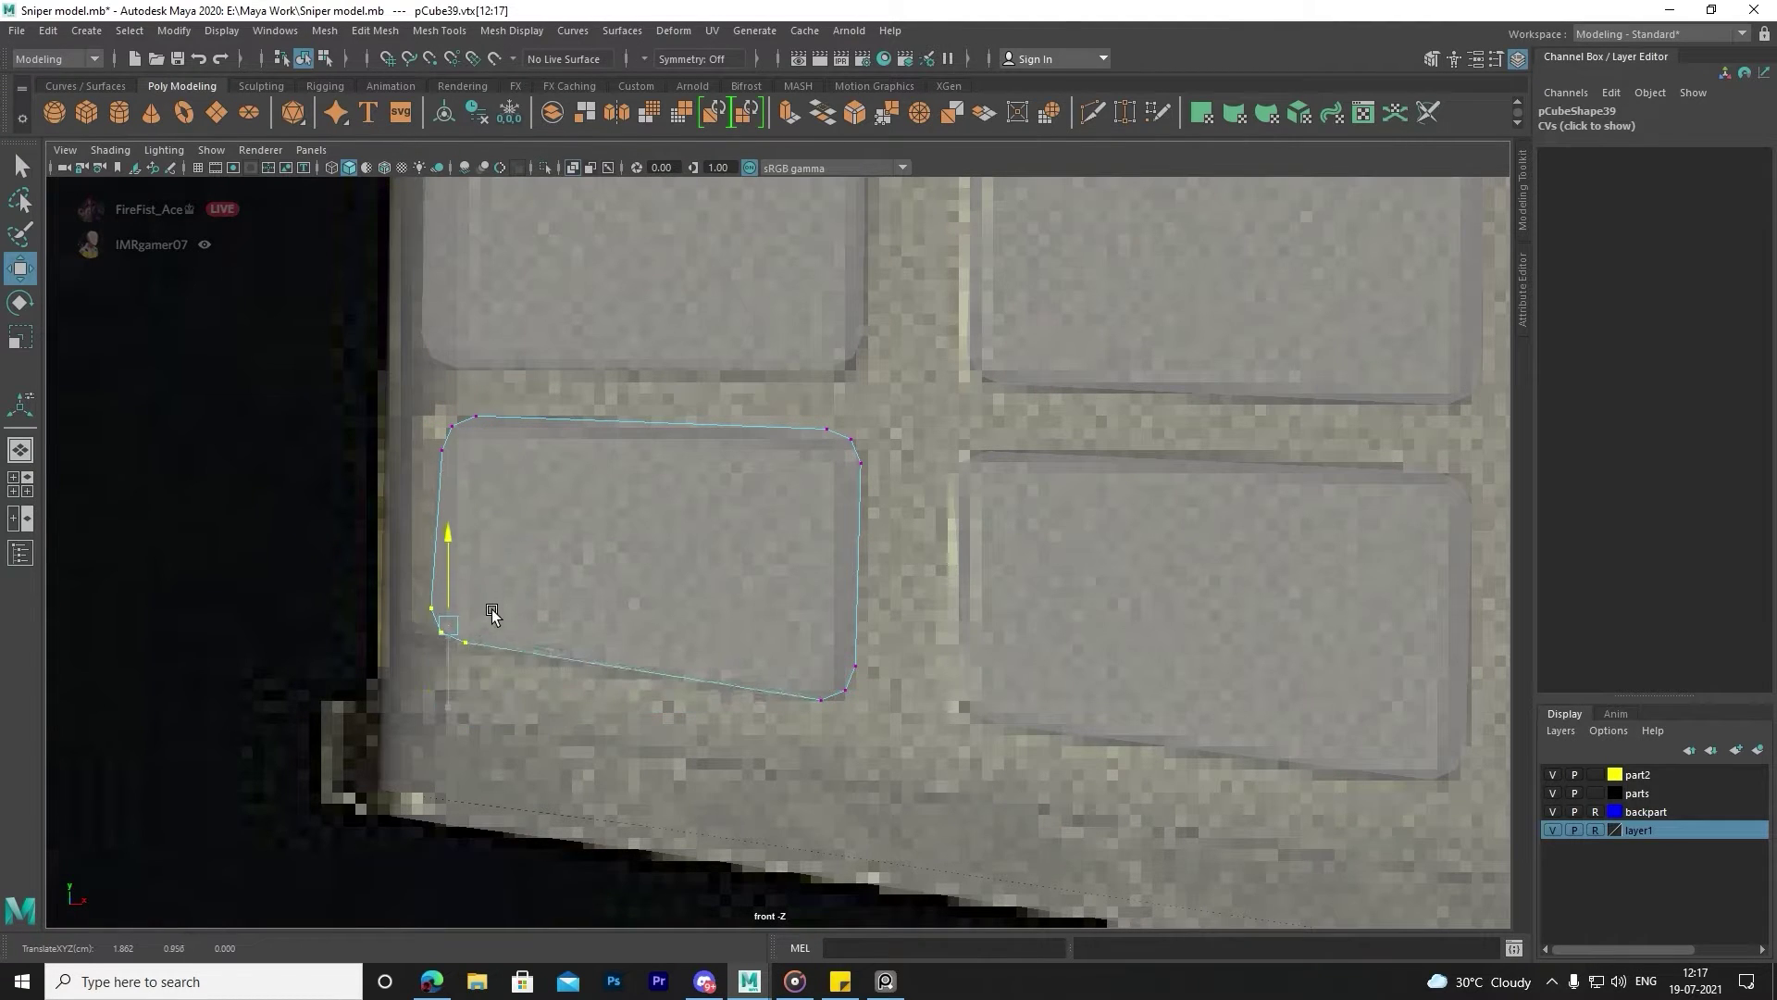
{"action": "scroll", "coordinate": [540, 645], "scroll_direction": "up", "scroll_amount": 2}
{"action": "middle_click_drag", "start_coordinate": [746, 614], "coordinate": [463, 620], "text": "alt"}
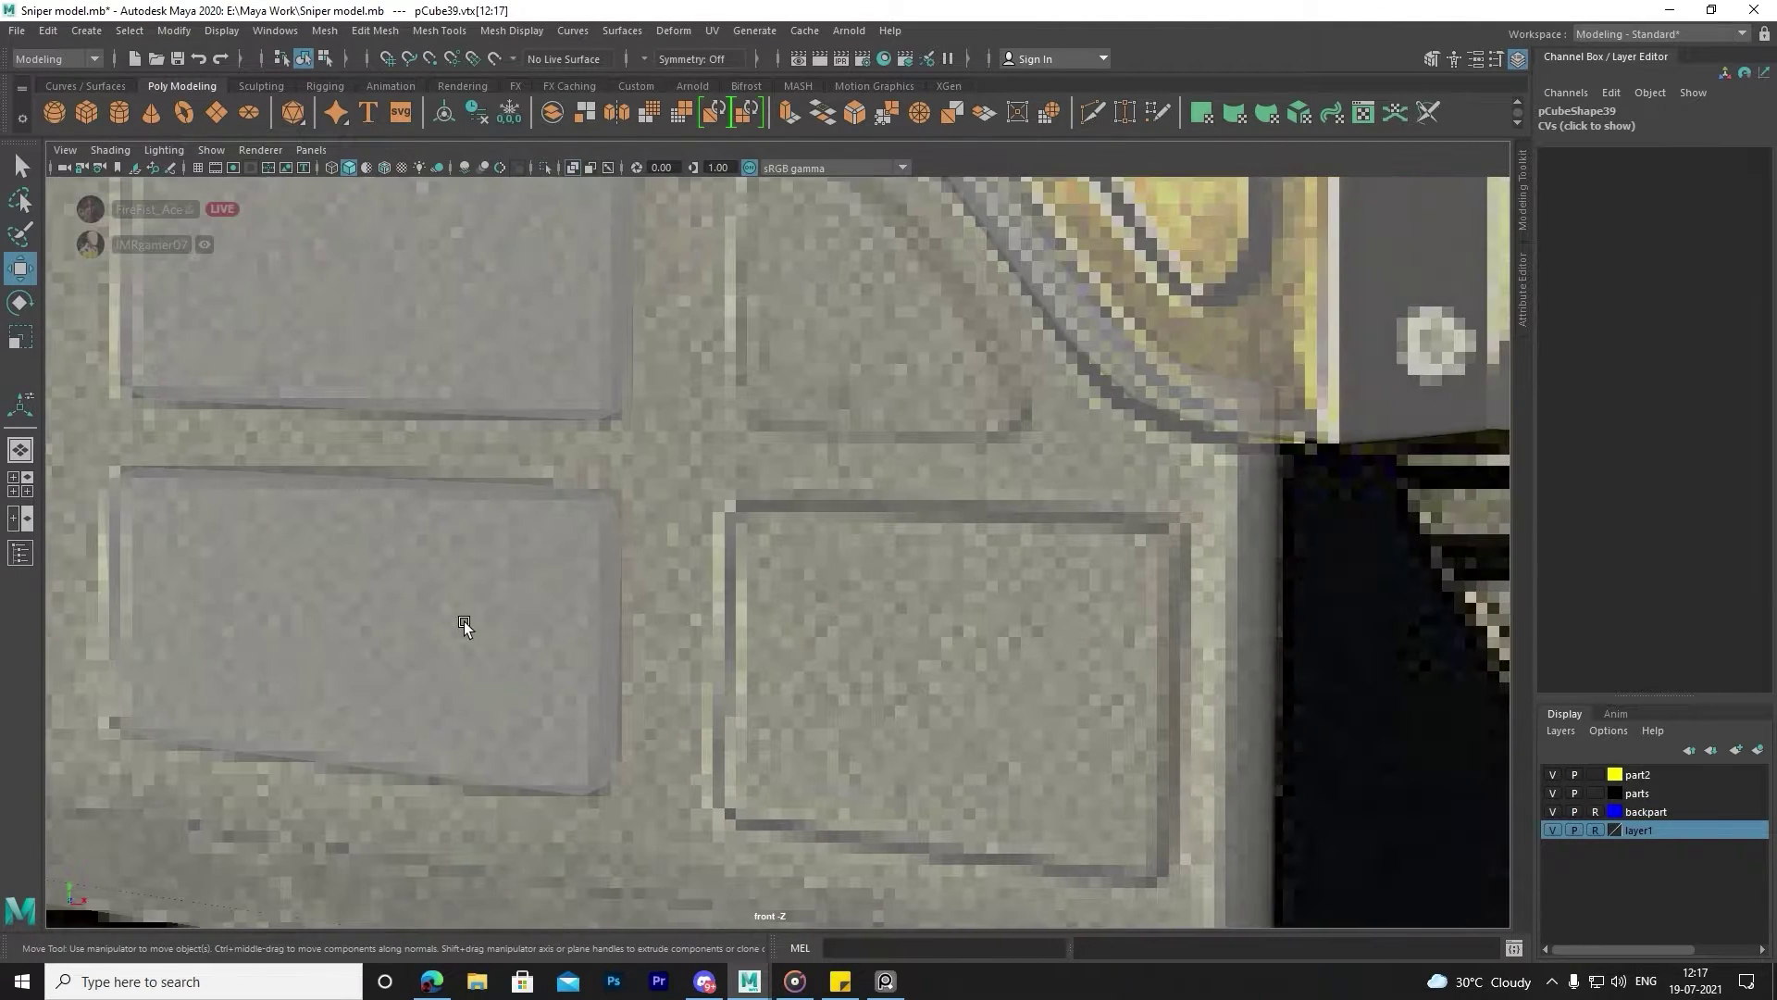
Duplicate the reshaped block onto the next recess and lower its bottom-left corner.
{"action": "right_click_drag", "start_coordinate": [425, 469], "coordinate": [524, 448]}
{"action": "key", "text": "ctrl+d"}
{"action": "left_click_drag", "start_coordinate": [476, 606], "coordinate": [1015, 626]}
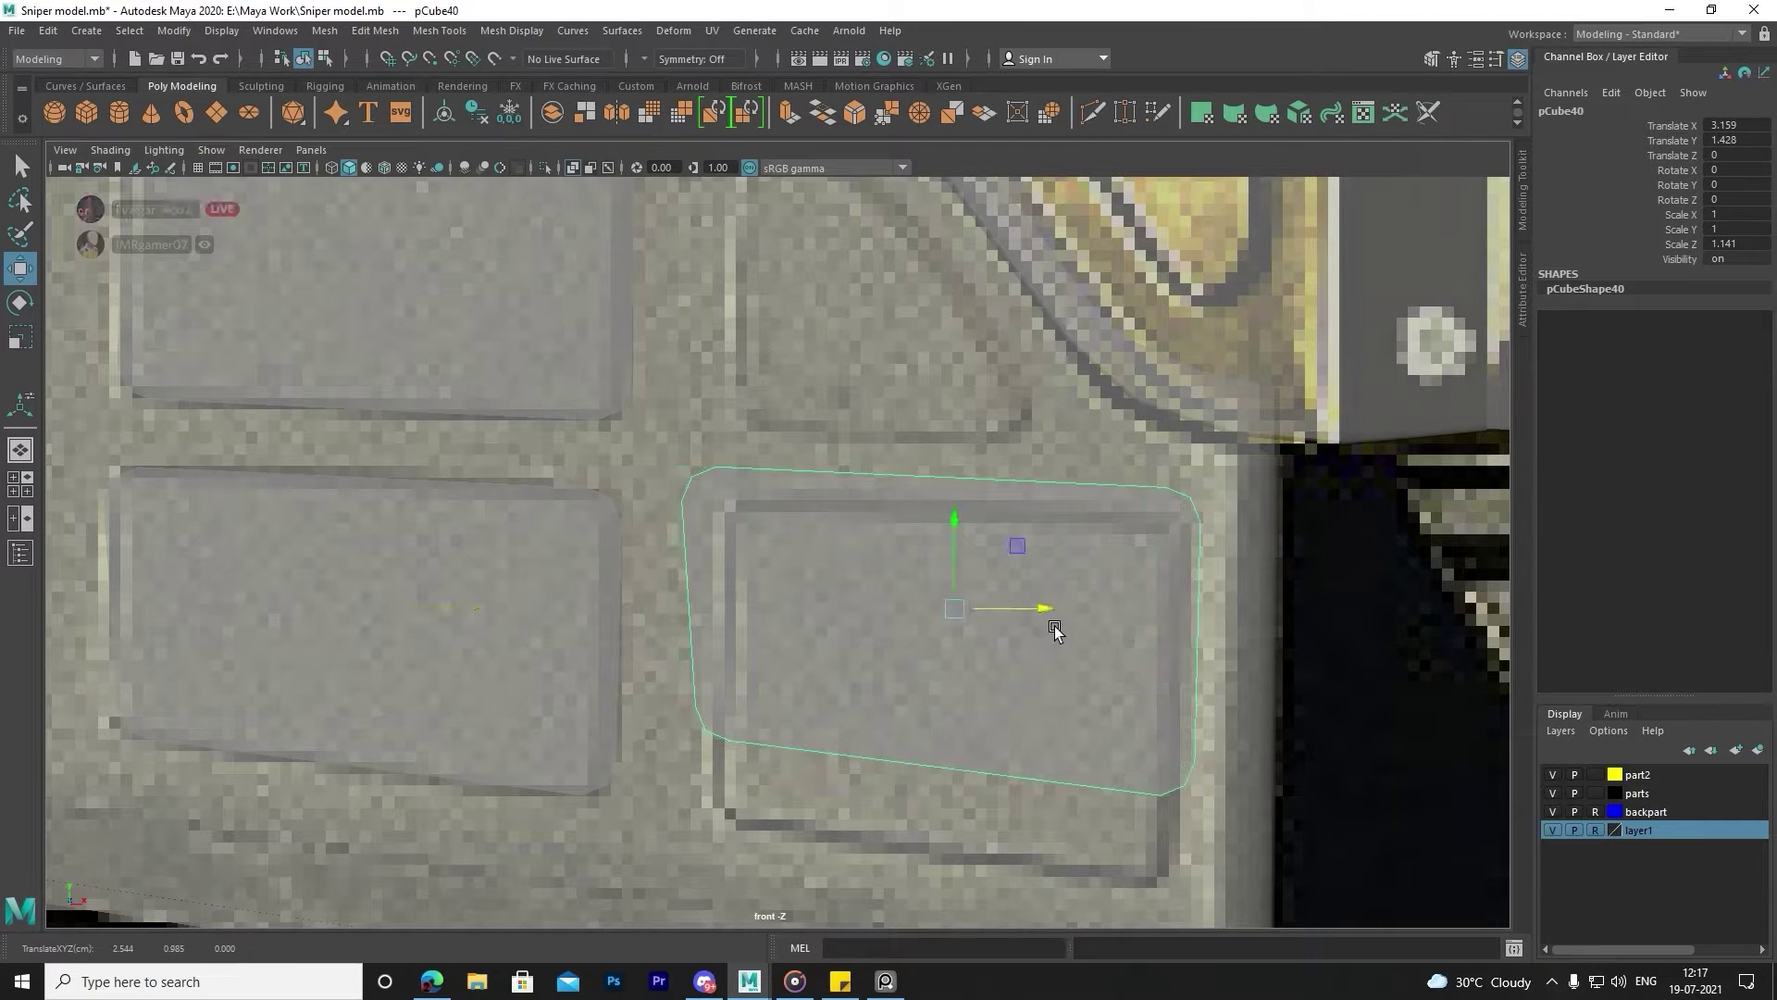
{"action": "right_click_drag", "start_coordinate": [1009, 477], "coordinate": [663, 663]}
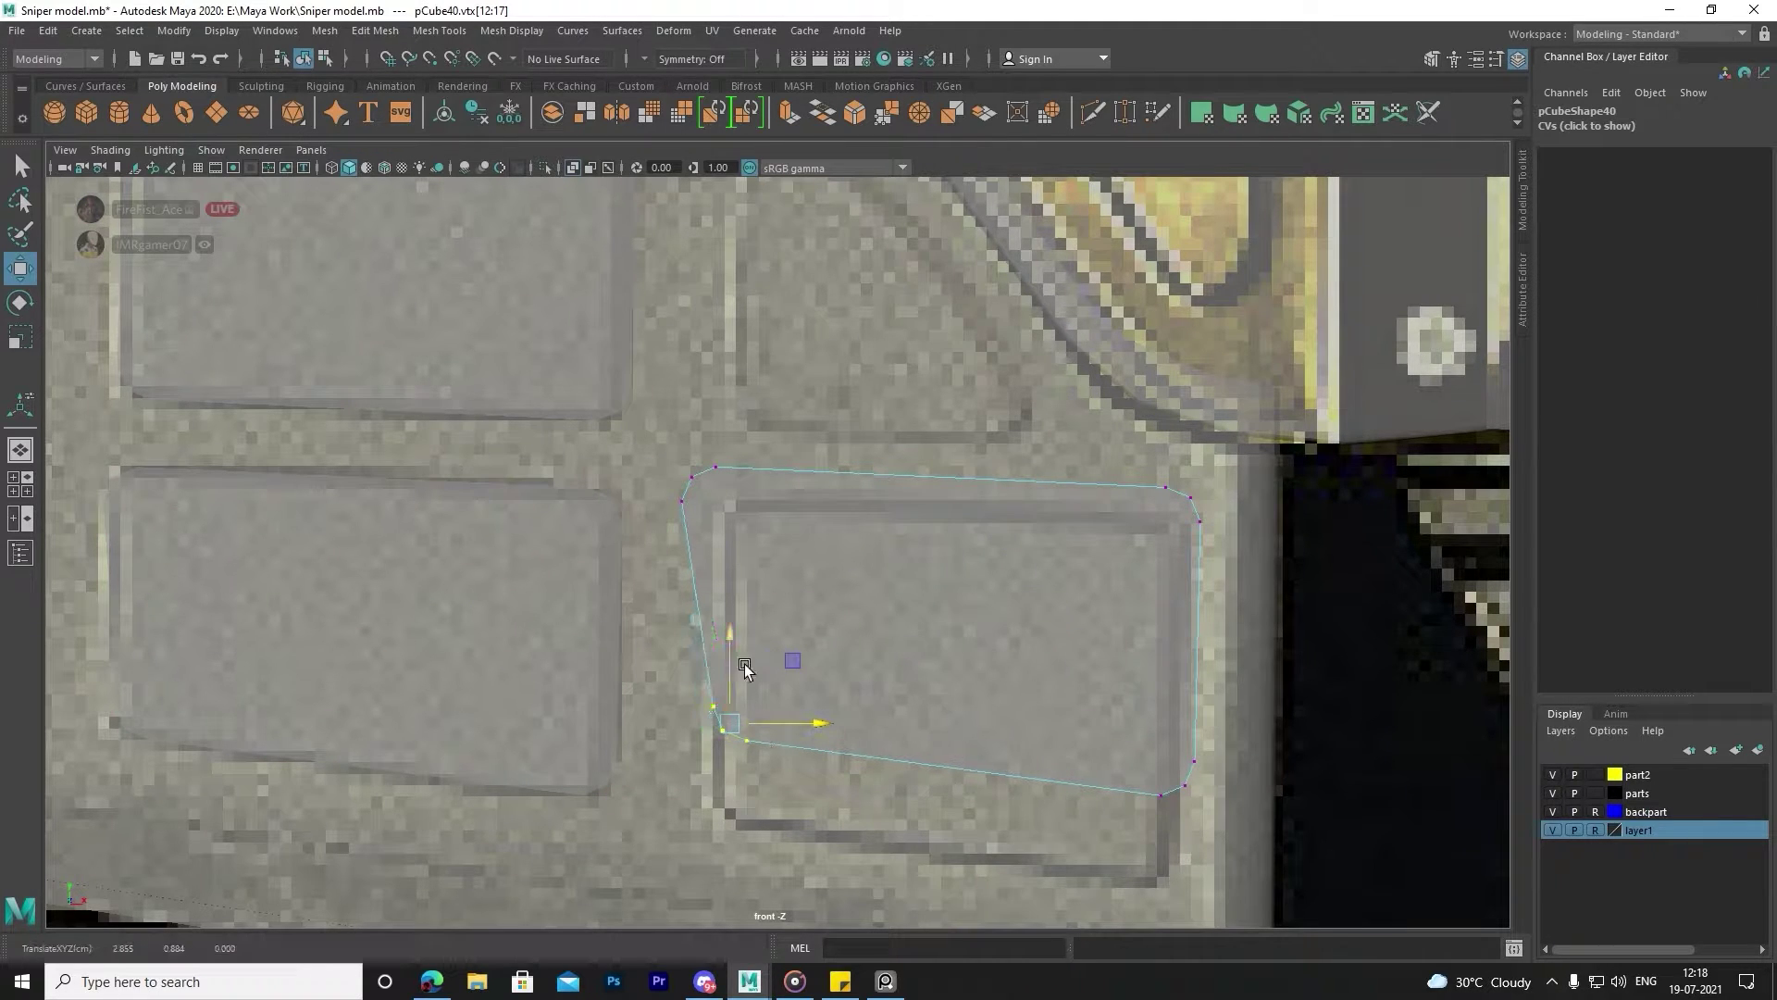
{"action": "left_click_drag", "start_coordinate": [764, 732], "coordinate": [782, 824]}
{"action": "middle_click_drag", "start_coordinate": [833, 815], "coordinate": [570, 722], "text": "alt"}
Fit the new copy's bottom-right, top-right and top-left corners to the recess.
{"action": "mouse_move", "coordinate": [1019, 774]}
{"action": "left_mouse_down"}
{"action": "mouse_move", "coordinate": [880, 648]}
{"action": "mouse_move", "coordinate": [918, 720]}
{"action": "left_mouse_up"}
{"action": "middle_click_drag", "start_coordinate": [918, 720], "coordinate": [893, 870], "text": "alt"}
{"action": "left_click_drag", "start_coordinate": [995, 550], "coordinate": [866, 601]}
{"action": "left_click_drag", "start_coordinate": [912, 542], "coordinate": [912, 576]}
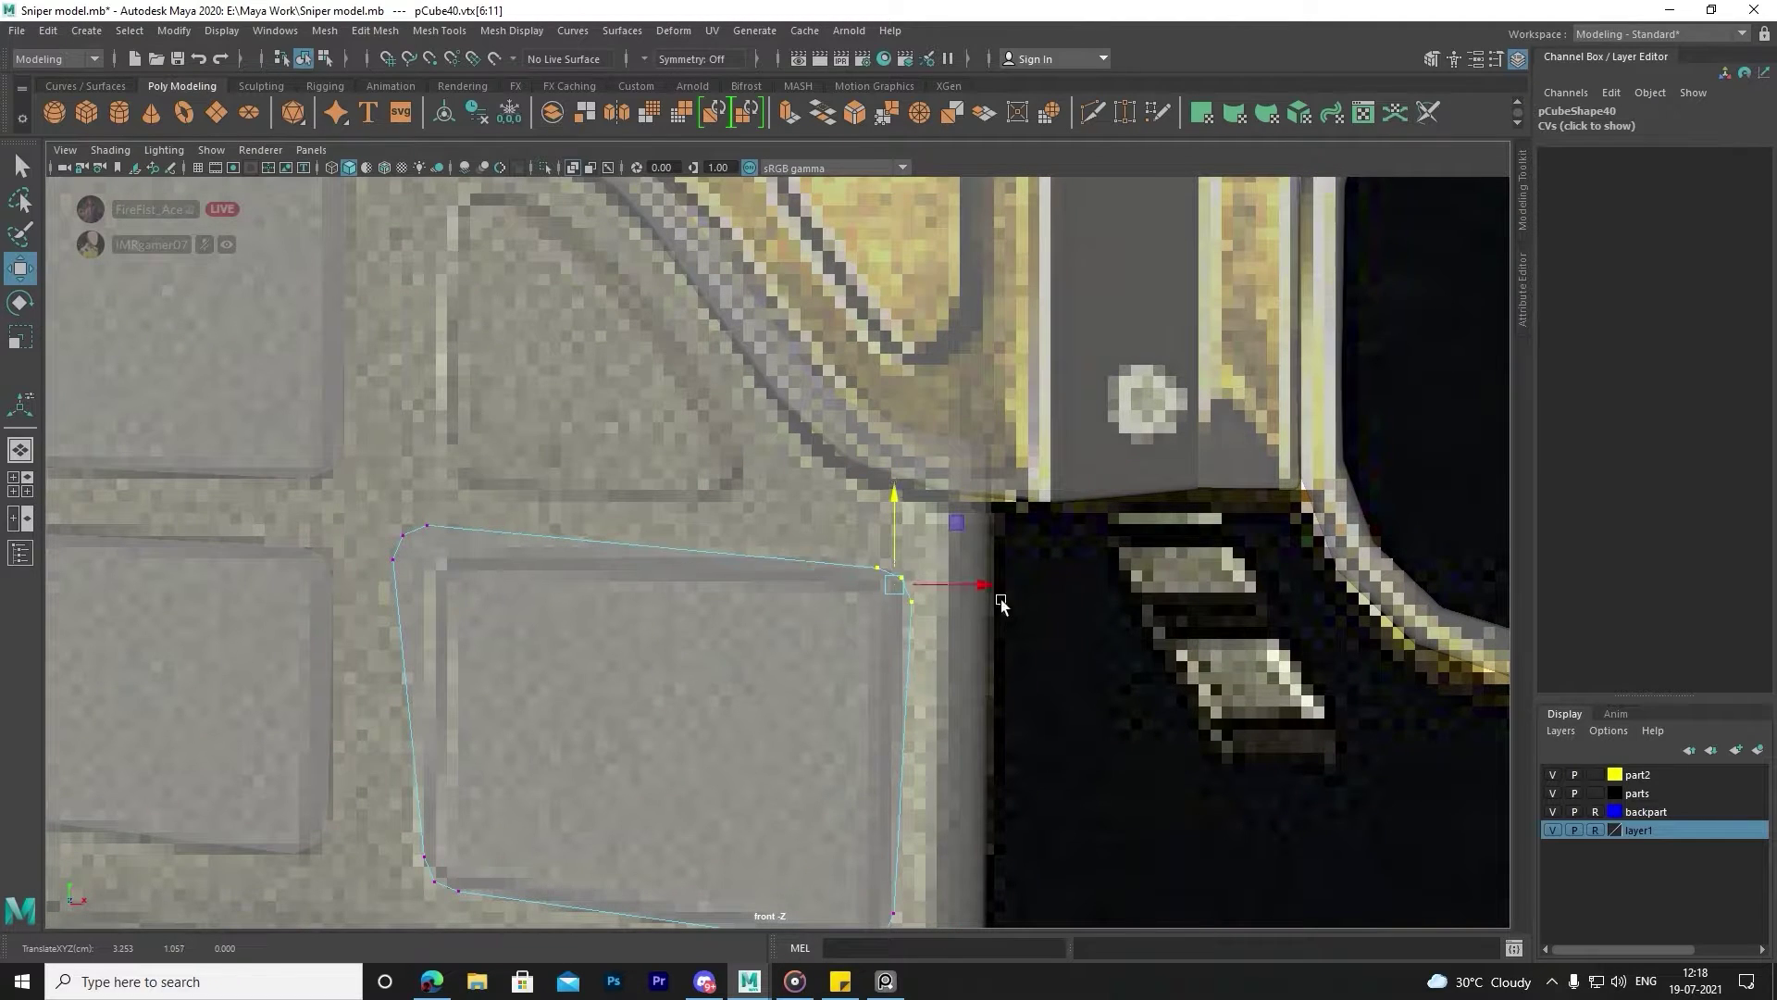
{"action": "mouse_move", "coordinate": [366, 496]}
{"action": "left_mouse_down"}
{"action": "mouse_move", "coordinate": [482, 592]}
{"action": "mouse_move", "coordinate": [529, 555]}
{"action": "left_mouse_up"}
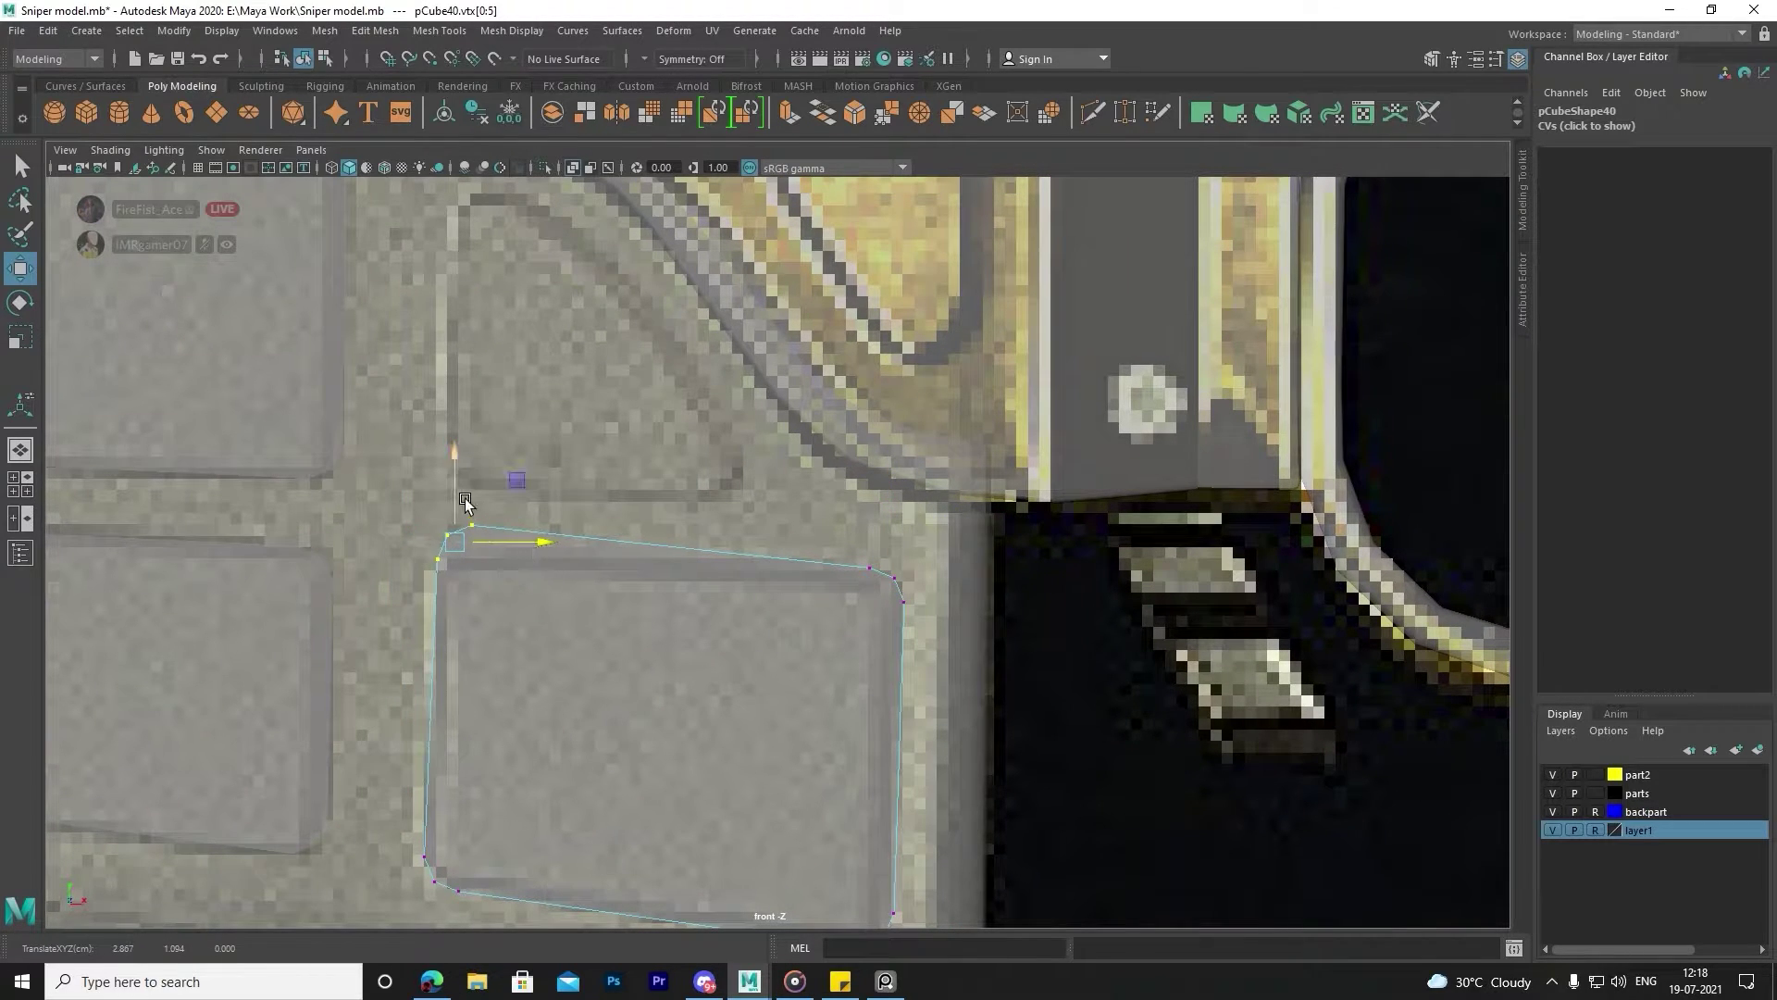
{"action": "middle_click_drag", "start_coordinate": [568, 689], "coordinate": [631, 648], "text": "alt"}
{"action": "right_click_drag", "start_coordinate": [635, 470], "coordinate": [637, 664]}
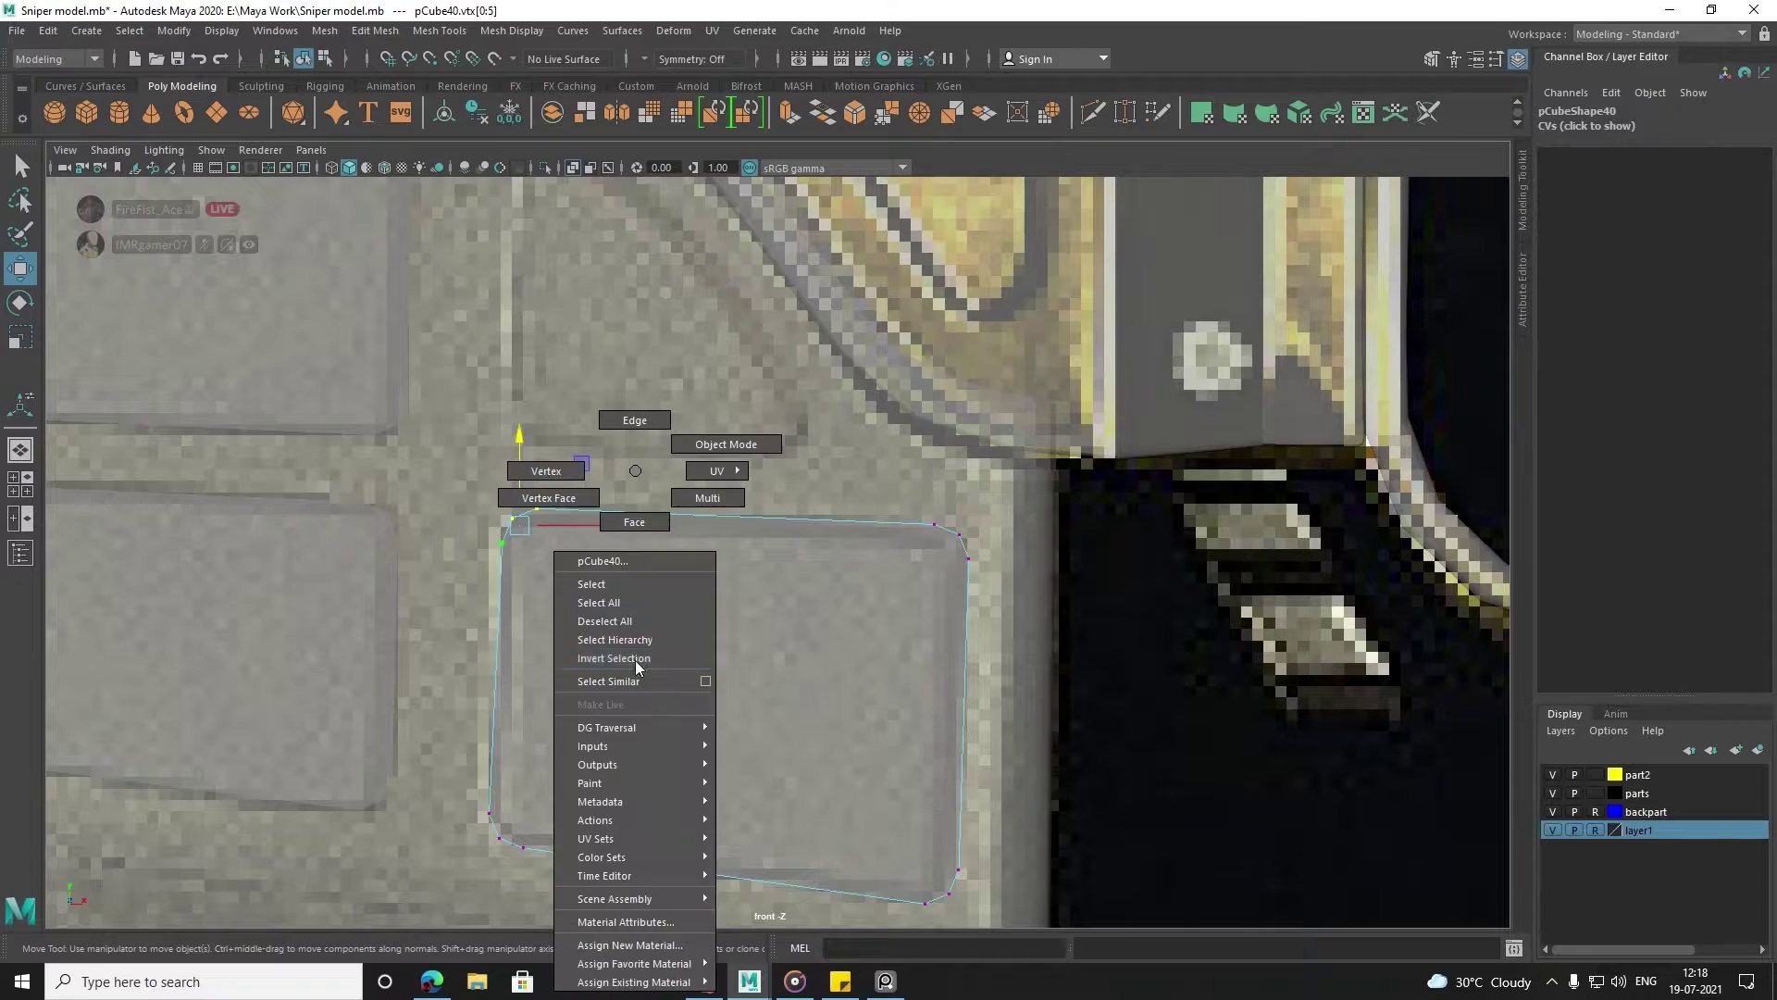
{"action": "right_click_drag", "start_coordinate": [648, 526], "coordinate": [726, 445]}
Zoom the view and select the receiver mesh.
{"action": "scroll", "coordinate": [650, 648], "scroll_direction": "down", "scroll_amount": 5}
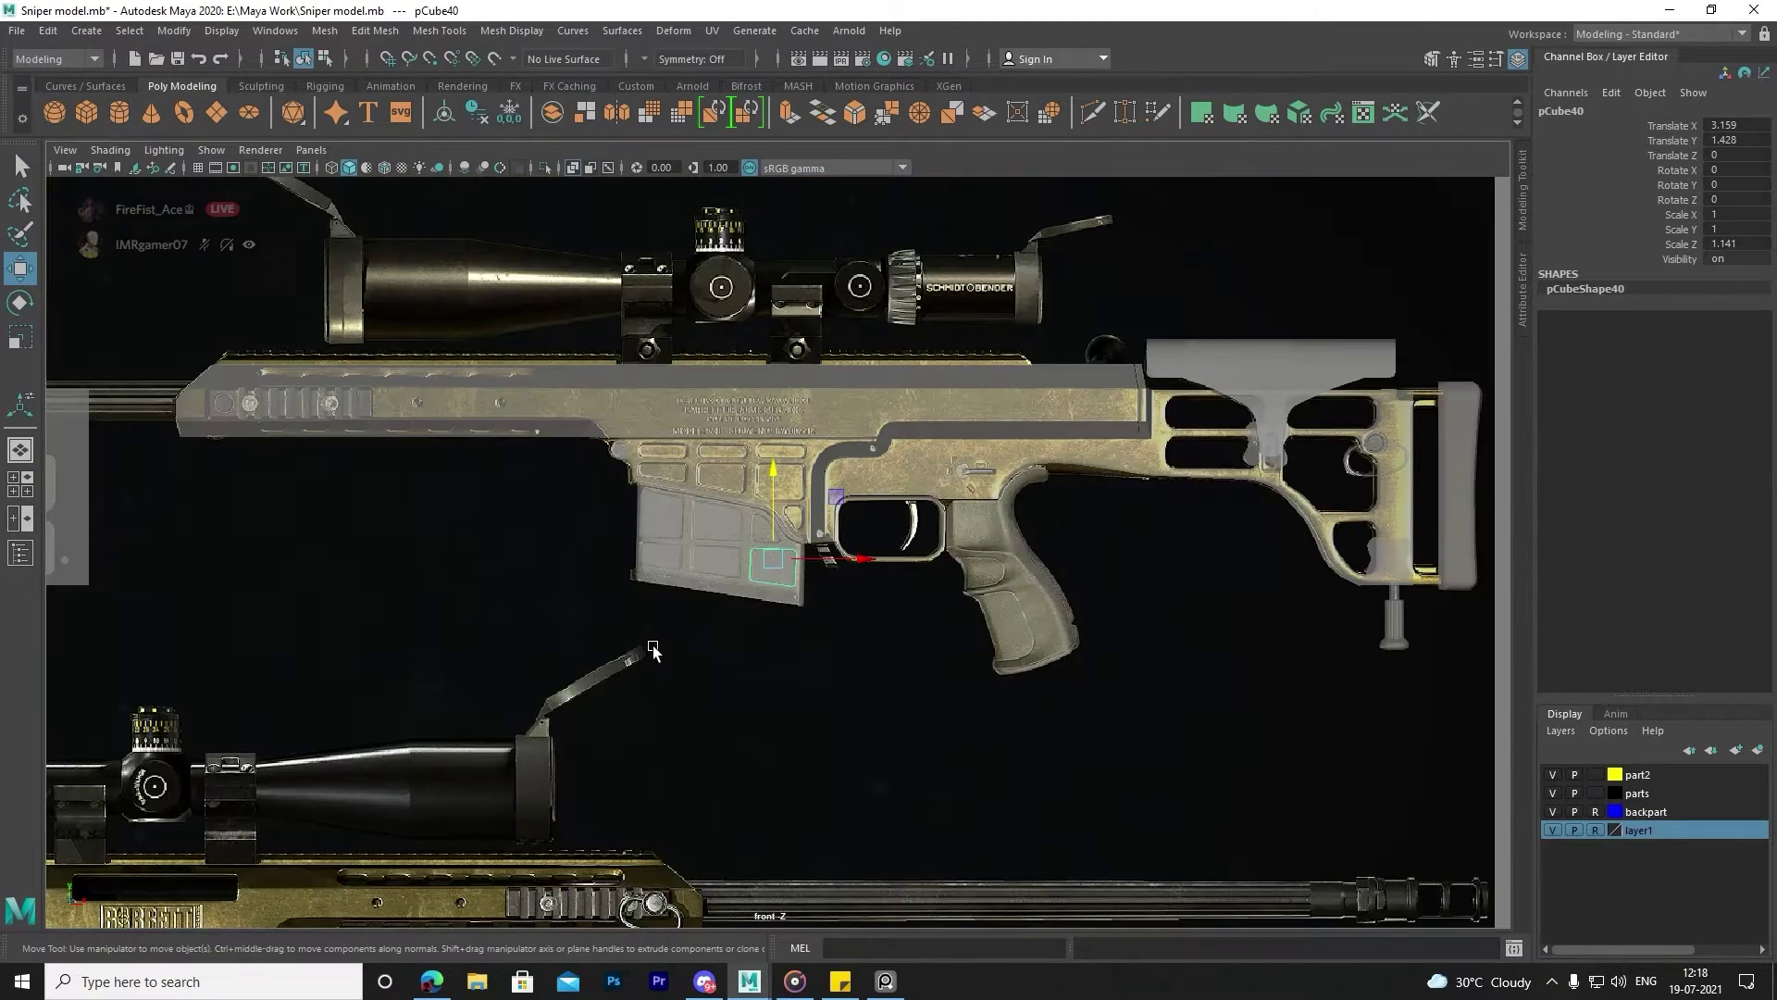
{"action": "scroll", "coordinate": [764, 533], "scroll_direction": "up", "scroll_amount": 3}
{"action": "scroll", "coordinate": [802, 633], "scroll_direction": "up", "scroll_amount": 2}
{"action": "scroll", "coordinate": [787, 583], "scroll_direction": "up", "scroll_amount": 1}
{"action": "scroll", "coordinate": [829, 398], "scroll_direction": "up", "scroll_amount": 1}
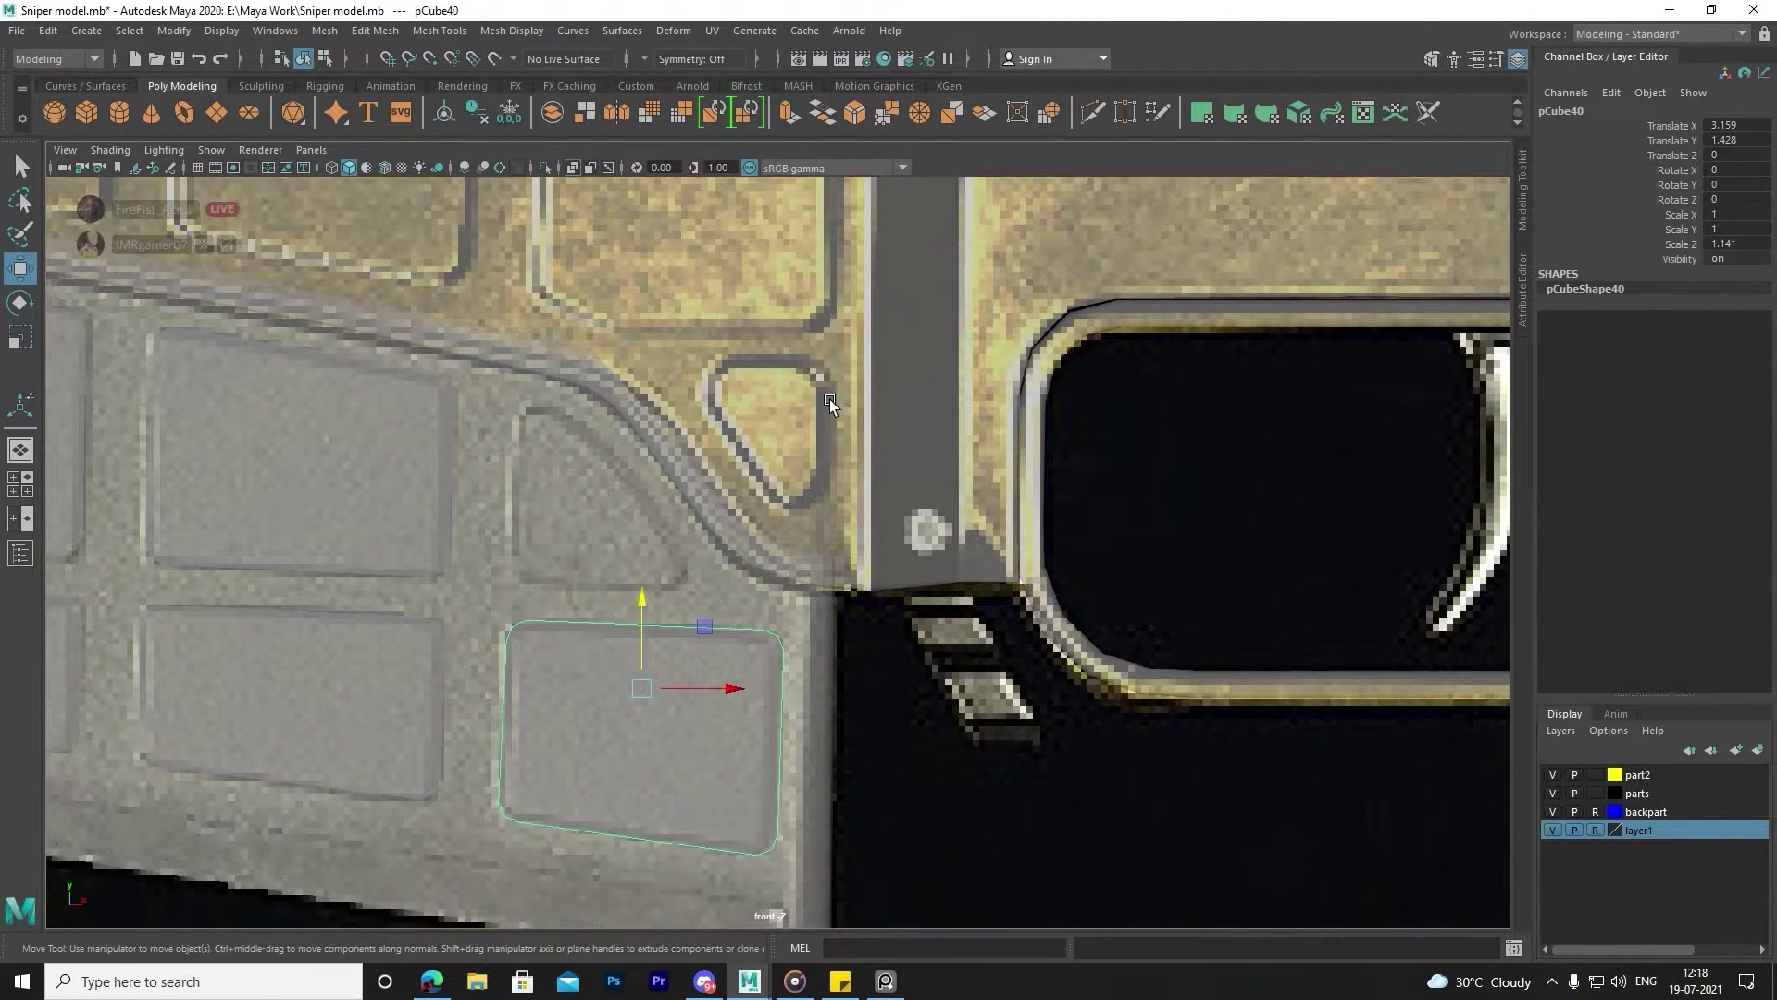
{"action": "left_click", "coordinate": [829, 398]}
Add a new polygon cube beside the triangular recess.
{"action": "scroll", "coordinate": [787, 433], "scroll_direction": "up", "scroll_amount": 2}
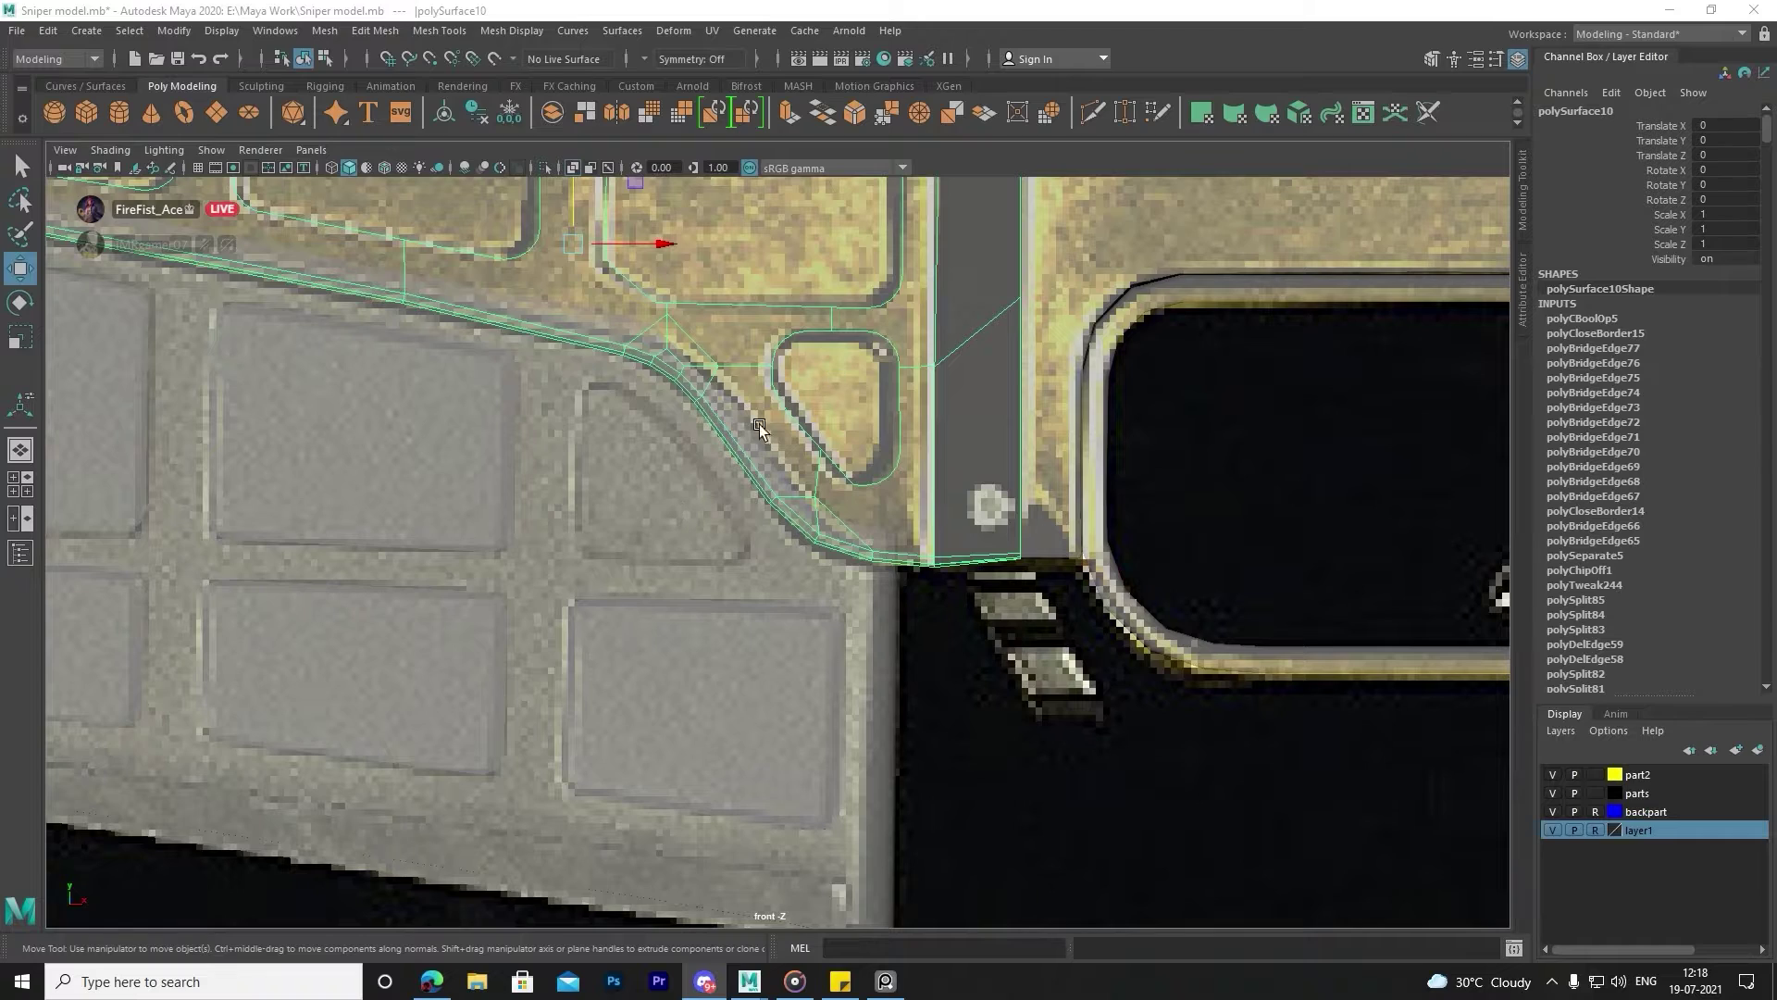
{"action": "middle_click_drag", "start_coordinate": [759, 427], "coordinate": [751, 497], "text": "alt"}
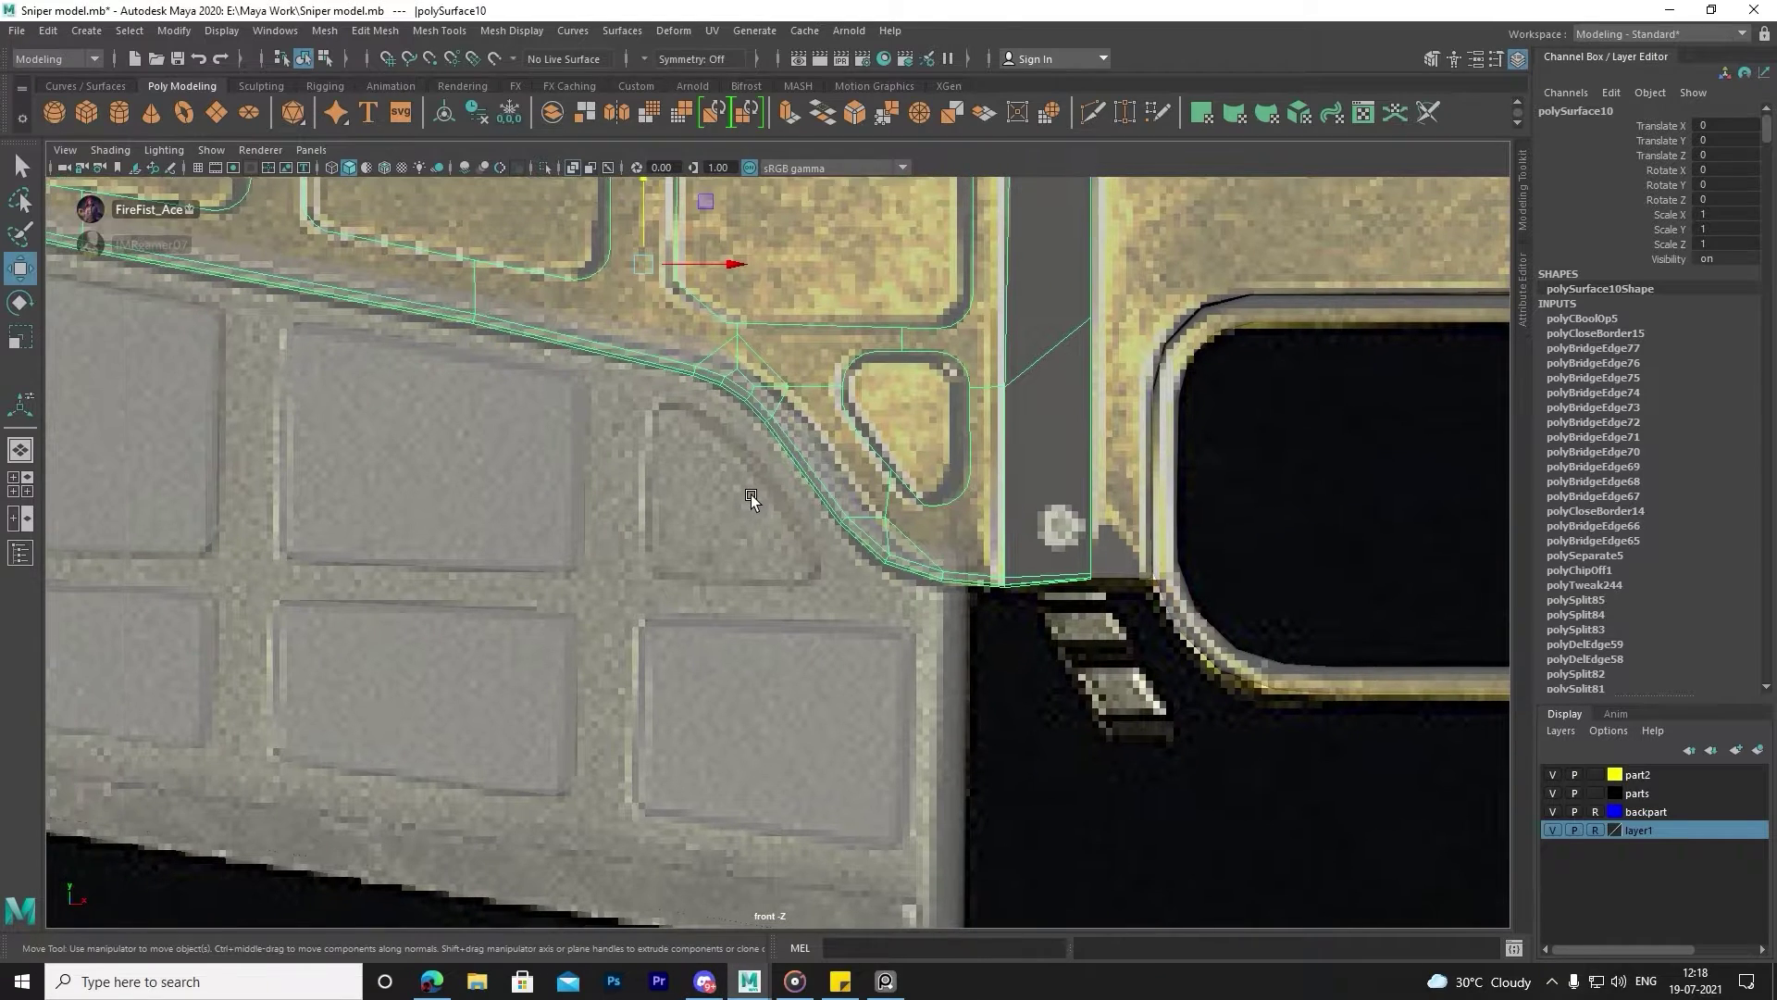
{"action": "left_click", "coordinate": [95, 126]}
{"action": "scroll", "coordinate": [475, 519], "scroll_direction": "down", "scroll_amount": 5}
{"action": "scroll", "coordinate": [648, 481], "scroll_direction": "up", "scroll_amount": 1}
{"action": "scroll", "coordinate": [740, 454], "scroll_direction": "up", "scroll_amount": 3}
{"action": "scroll", "coordinate": [741, 453], "scroll_direction": "up", "scroll_amount": 2}
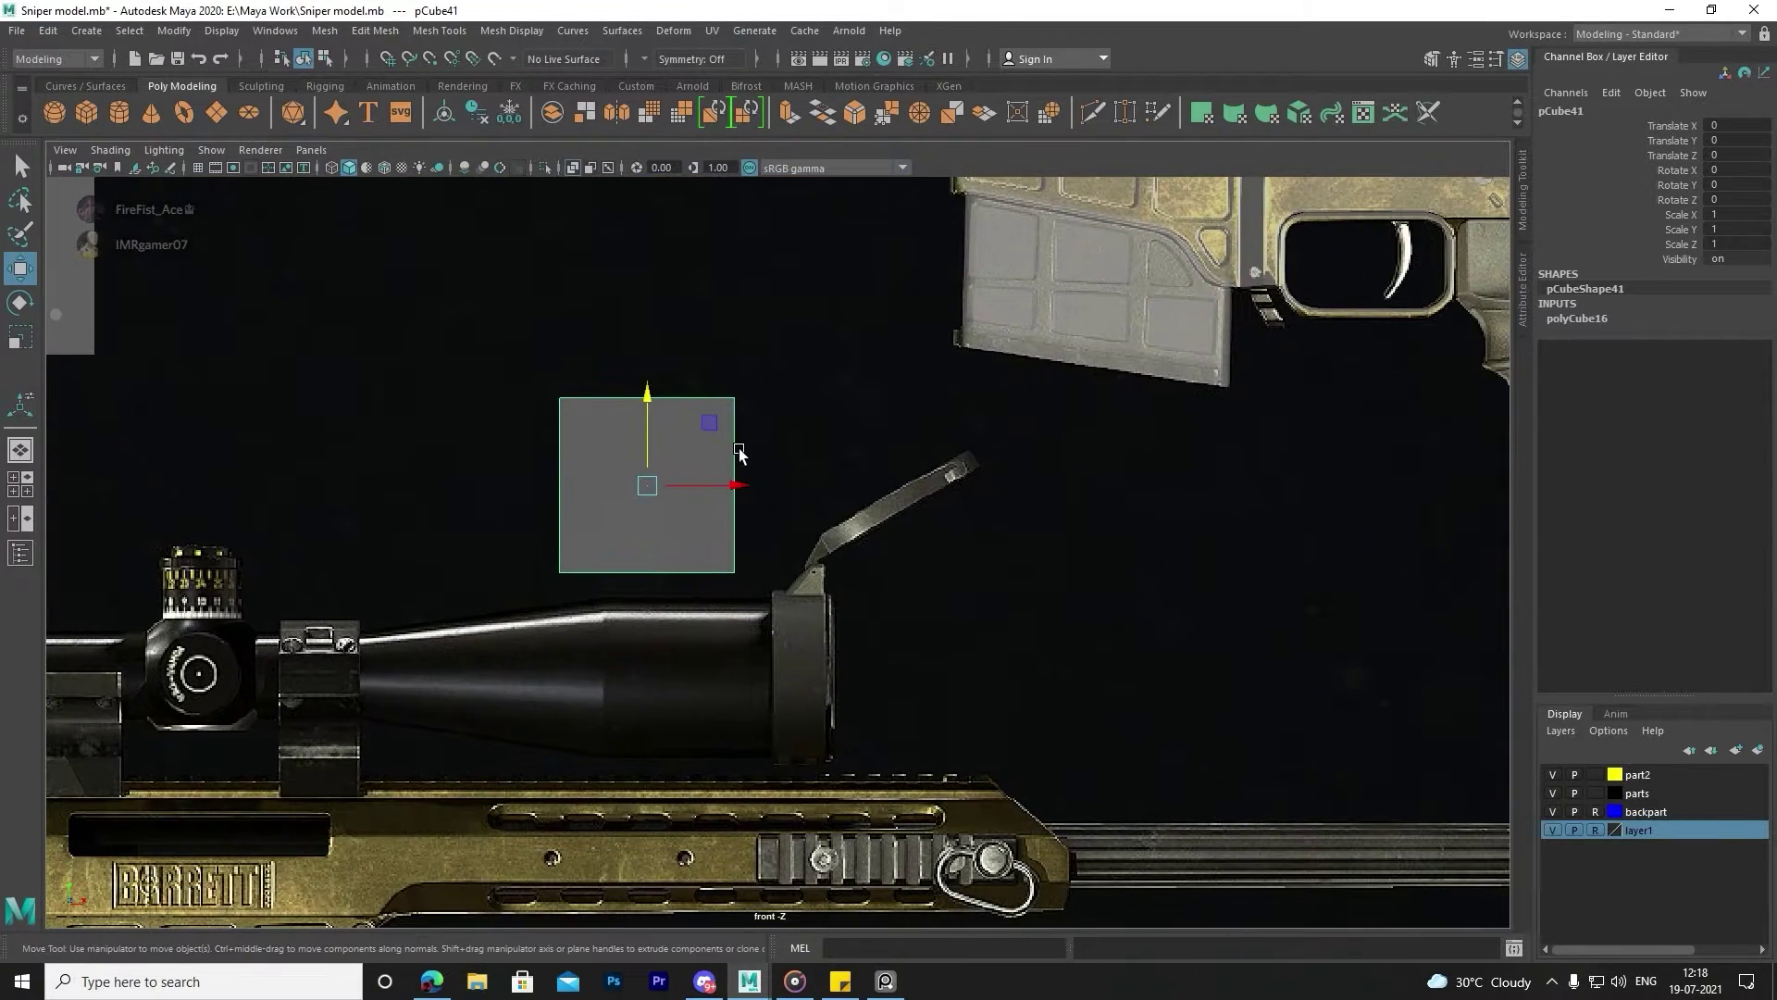
{"action": "key", "text": "space"}
{"action": "scroll", "coordinate": [612, 669], "scroll_direction": "up", "scroll_amount": 2}
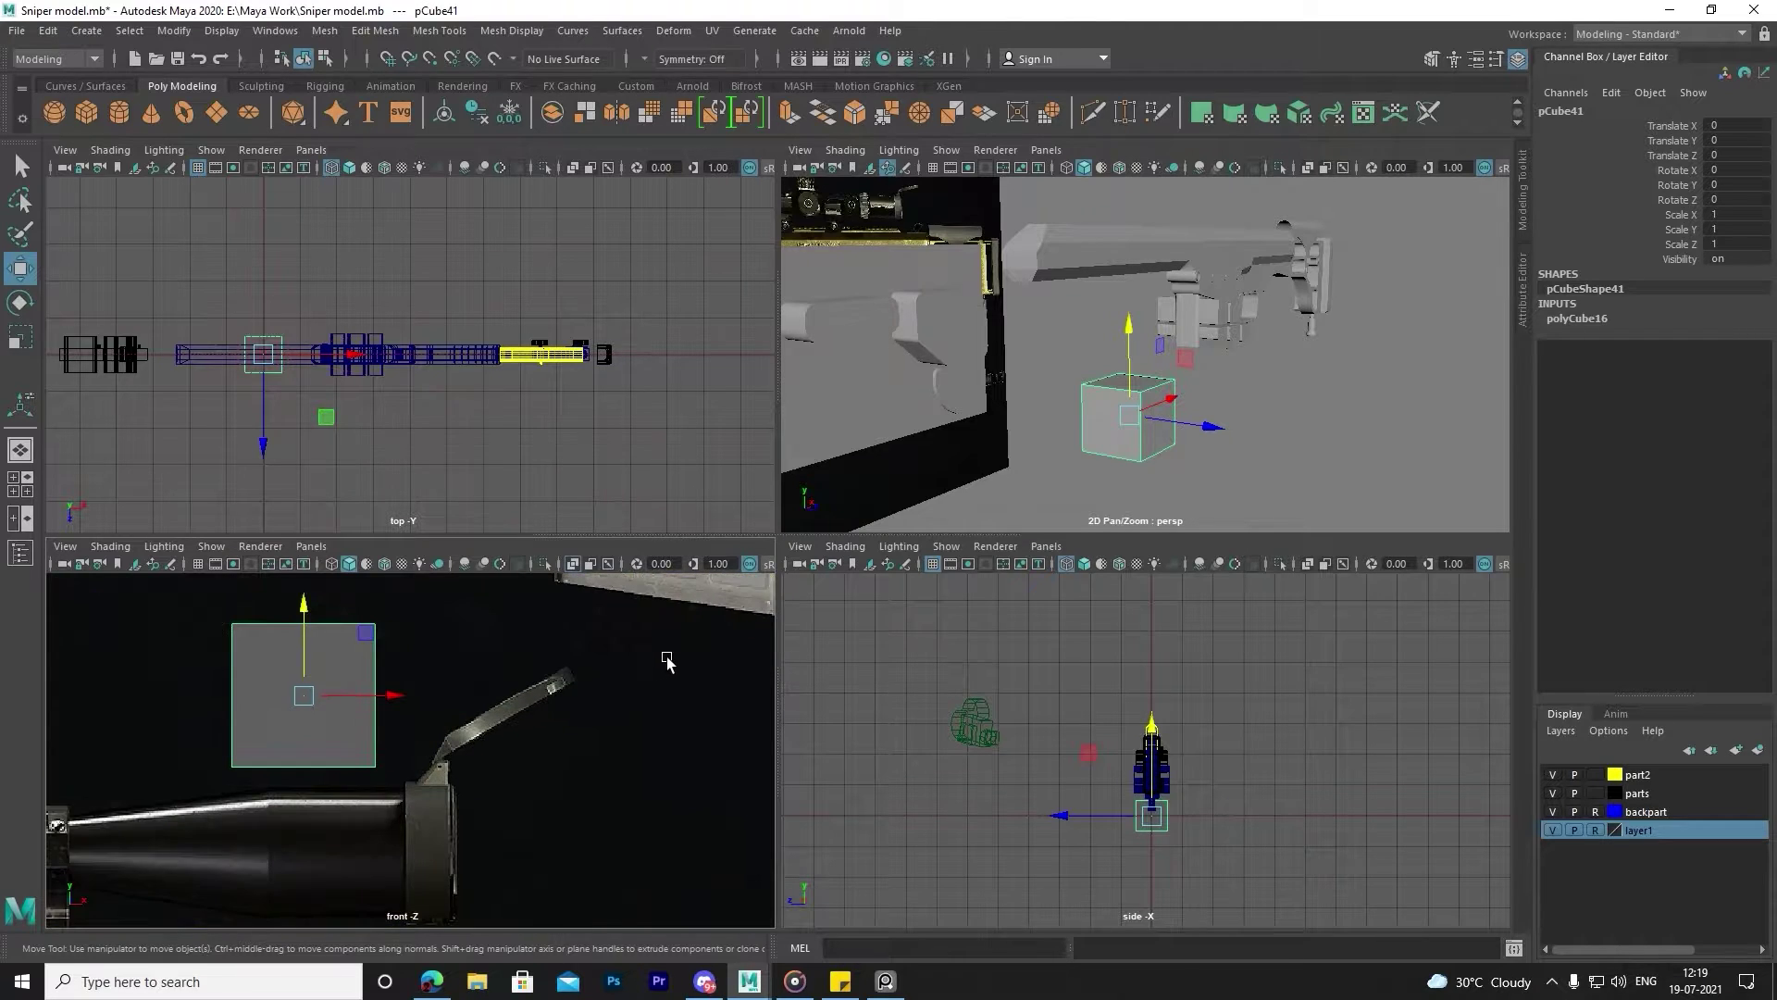
{"action": "scroll", "coordinate": [666, 659], "scroll_direction": "up", "scroll_amount": 3}
{"action": "scroll", "coordinate": [505, 726], "scroll_direction": "down", "scroll_amount": 5}
{"action": "key", "text": "space"}
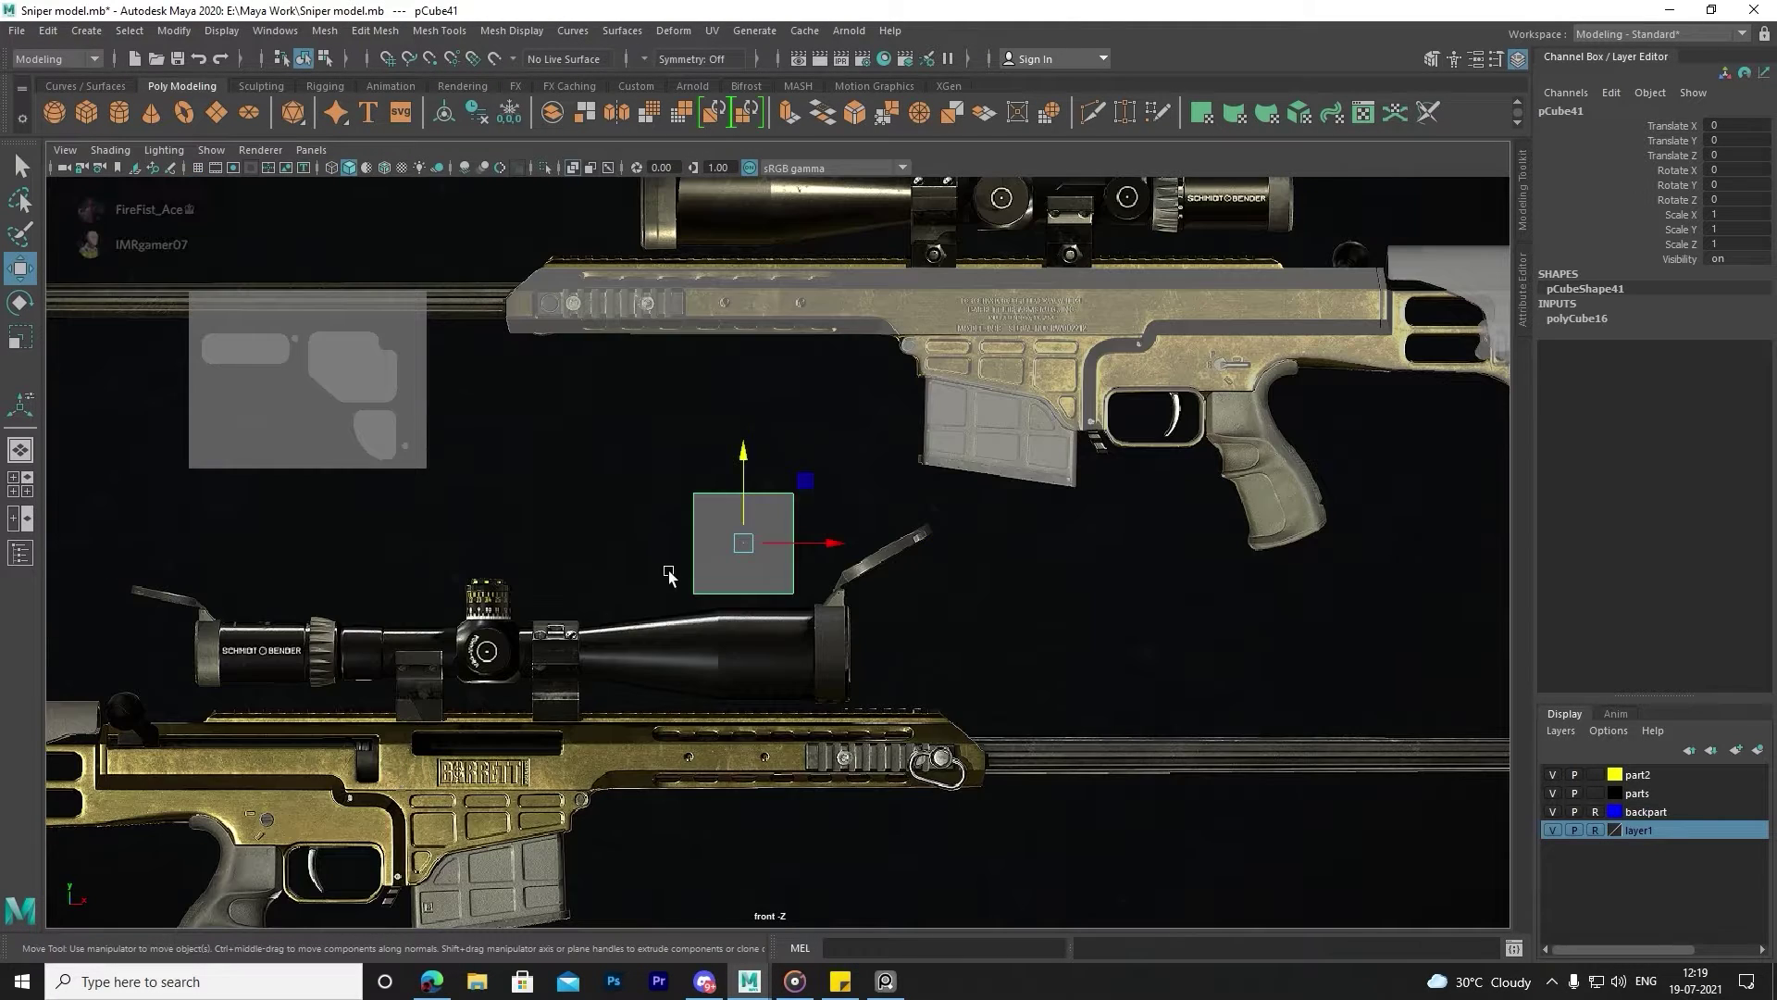
{"action": "key", "text": "space"}
{"action": "key", "text": "space"}
{"action": "scroll", "coordinate": [796, 546], "scroll_direction": "up", "scroll_amount": 2}
Target-weld the cube's top vertices together to form a triangular wedge.
{"action": "left_click", "coordinate": [1150, 121]}
{"action": "scroll", "coordinate": [786, 512], "scroll_direction": "up", "scroll_amount": 3}
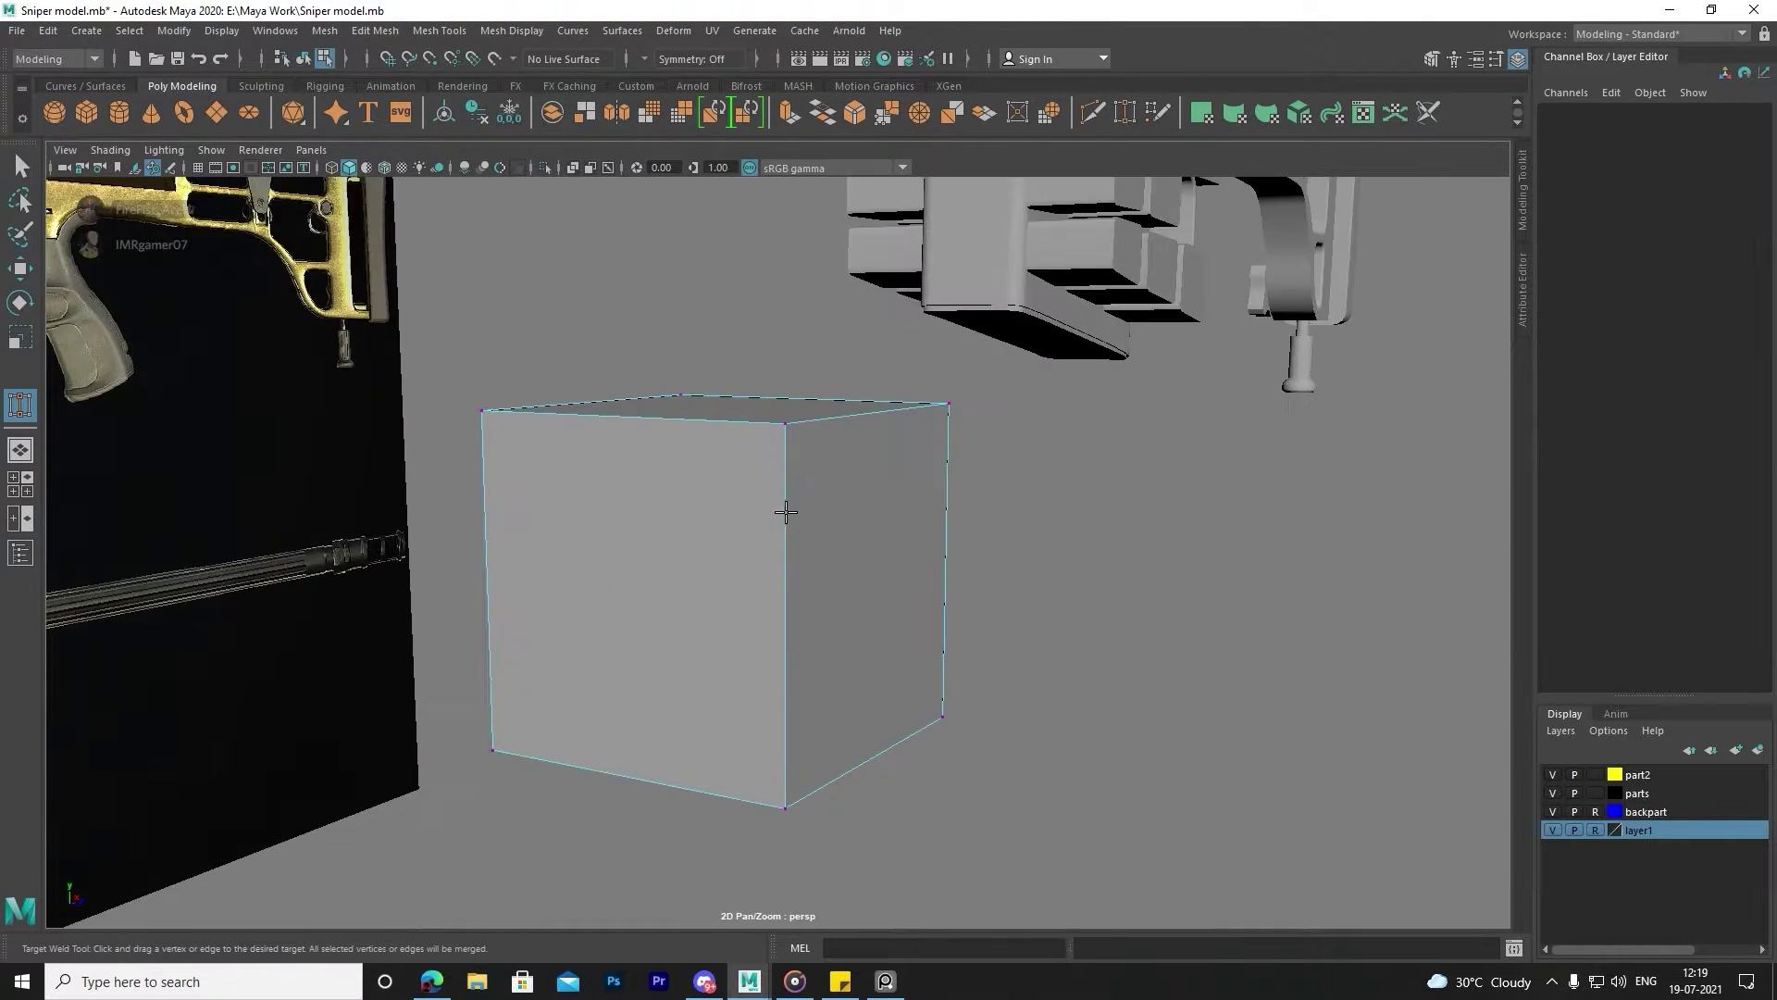
{"action": "left_click_drag", "start_coordinate": [785, 423], "coordinate": [947, 404]}
{"action": "left_click_drag", "start_coordinate": [521, 755], "coordinate": [521, 755]}
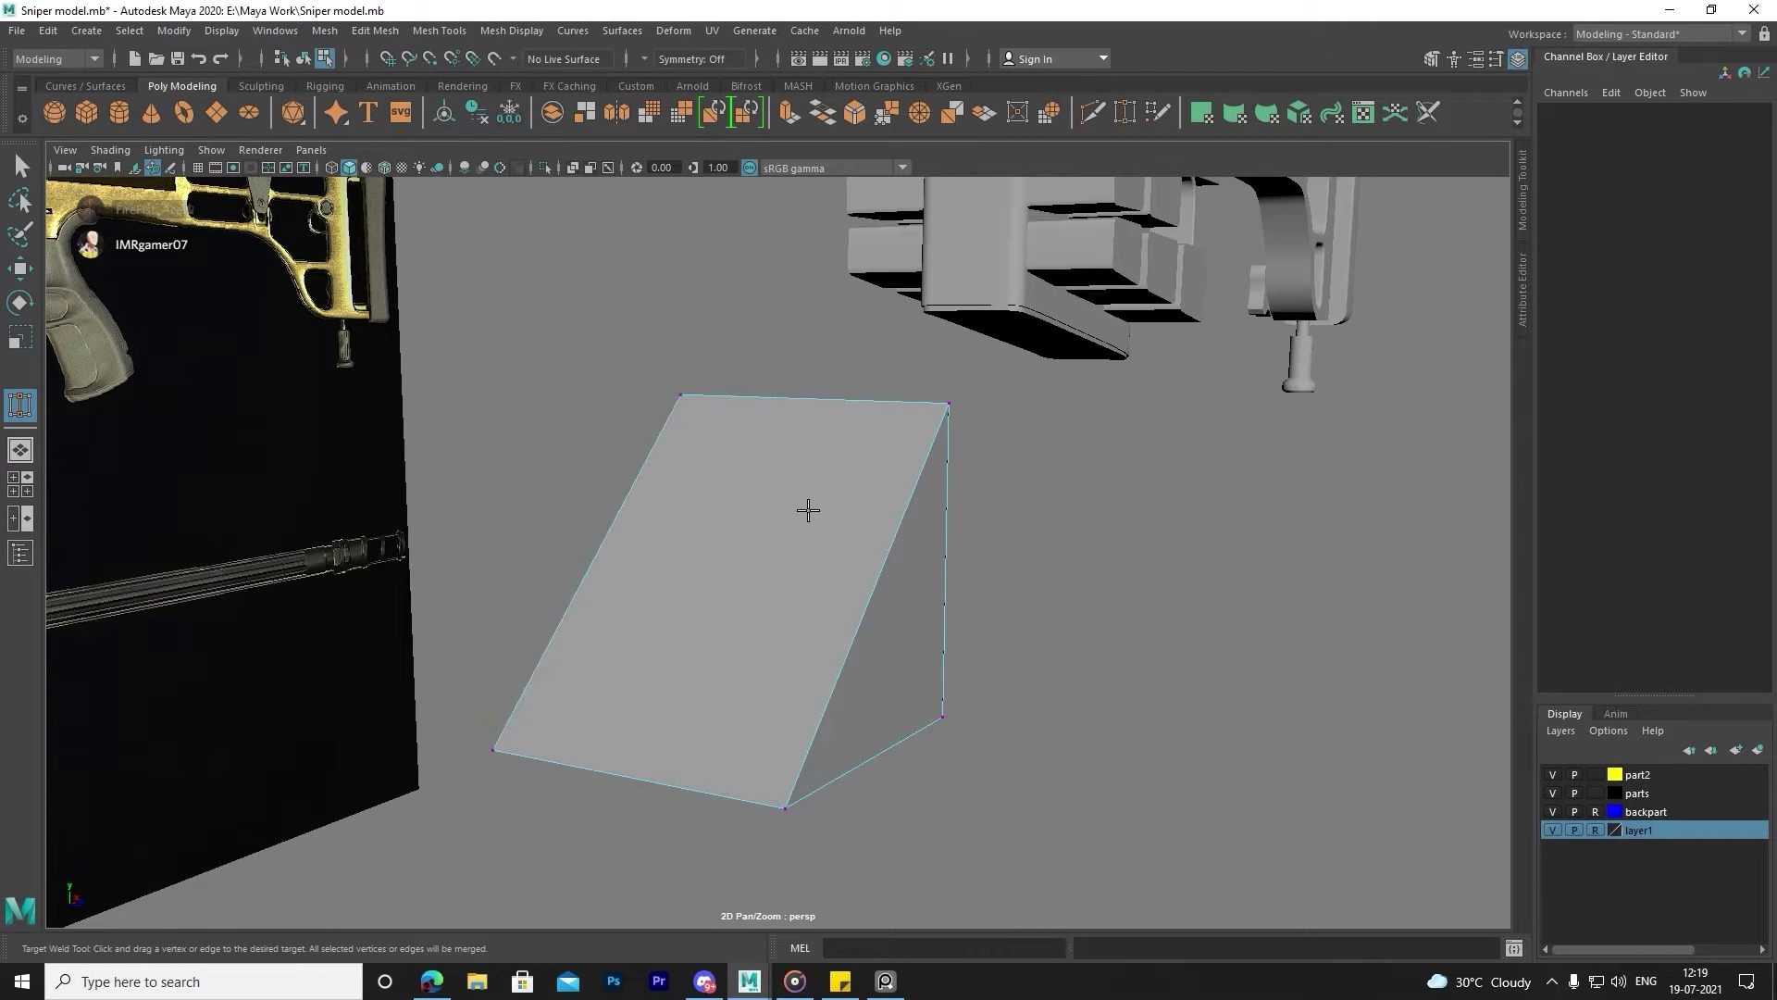
{"action": "right_click_drag", "start_coordinate": [726, 423], "coordinate": [805, 377]}
{"action": "key", "text": "q"}
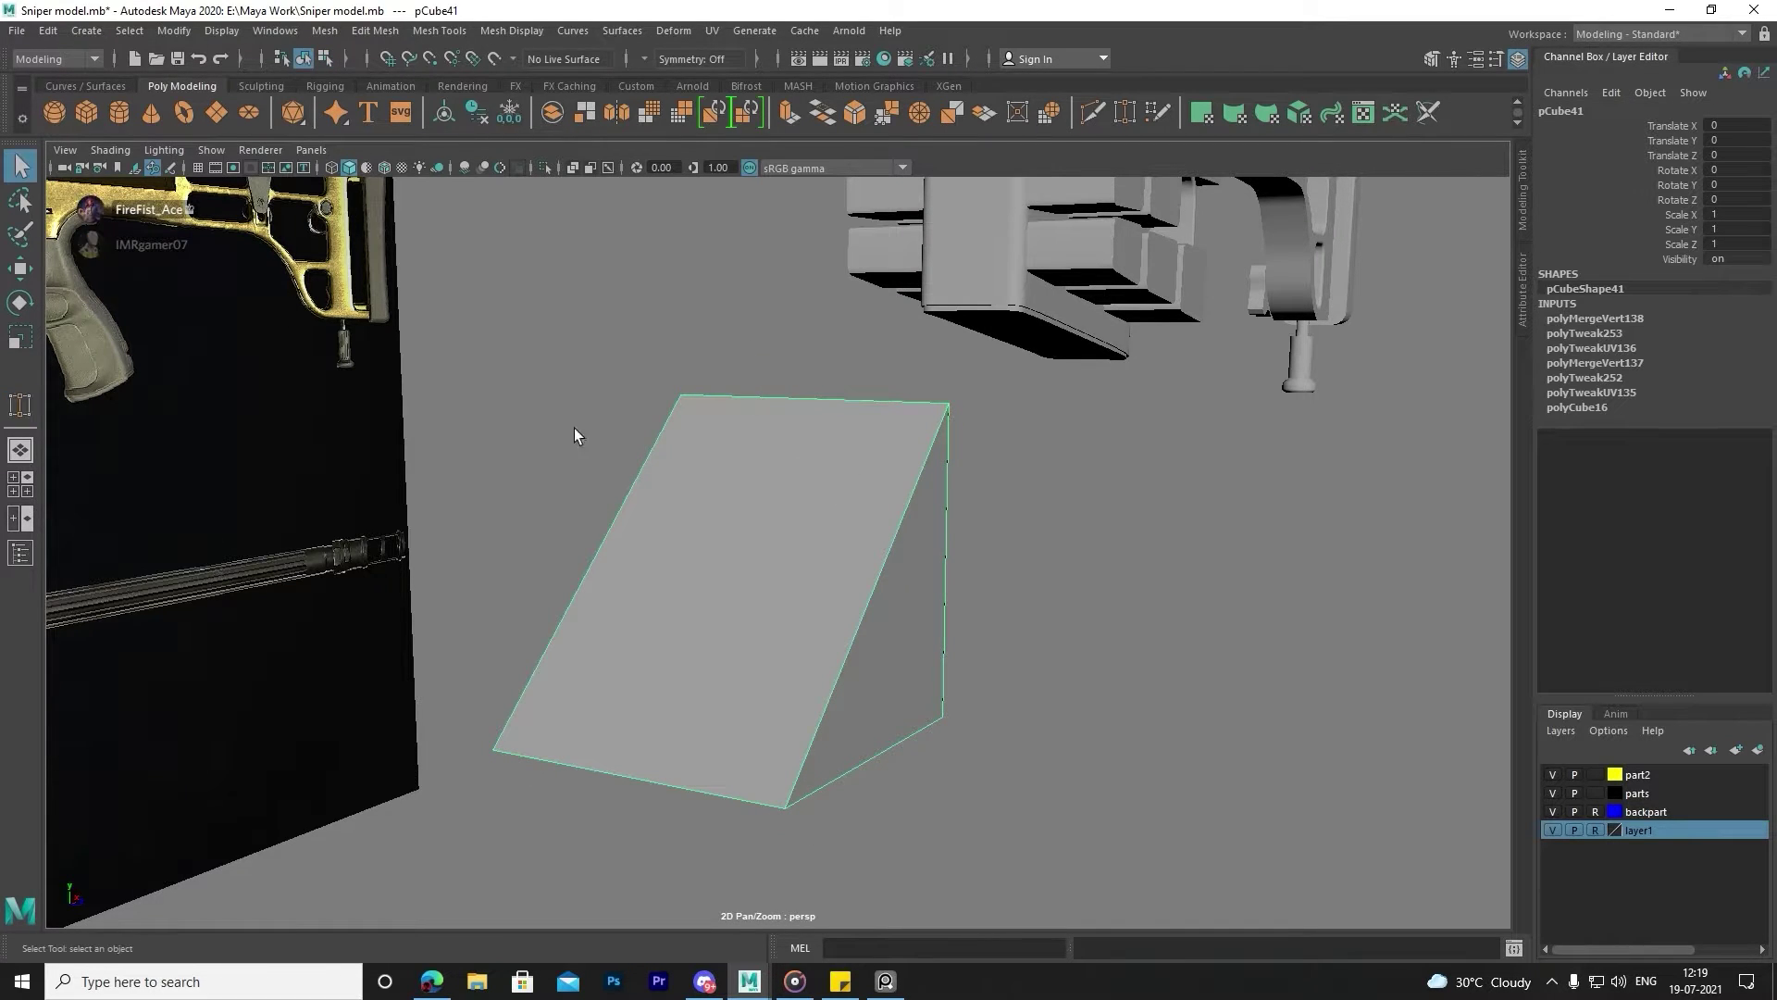
{"action": "key", "text": "space"}
{"action": "key", "text": "space"}
Move the wedge beside the trigger guard and set its Rotate Z to -90.
{"action": "key", "text": "w"}
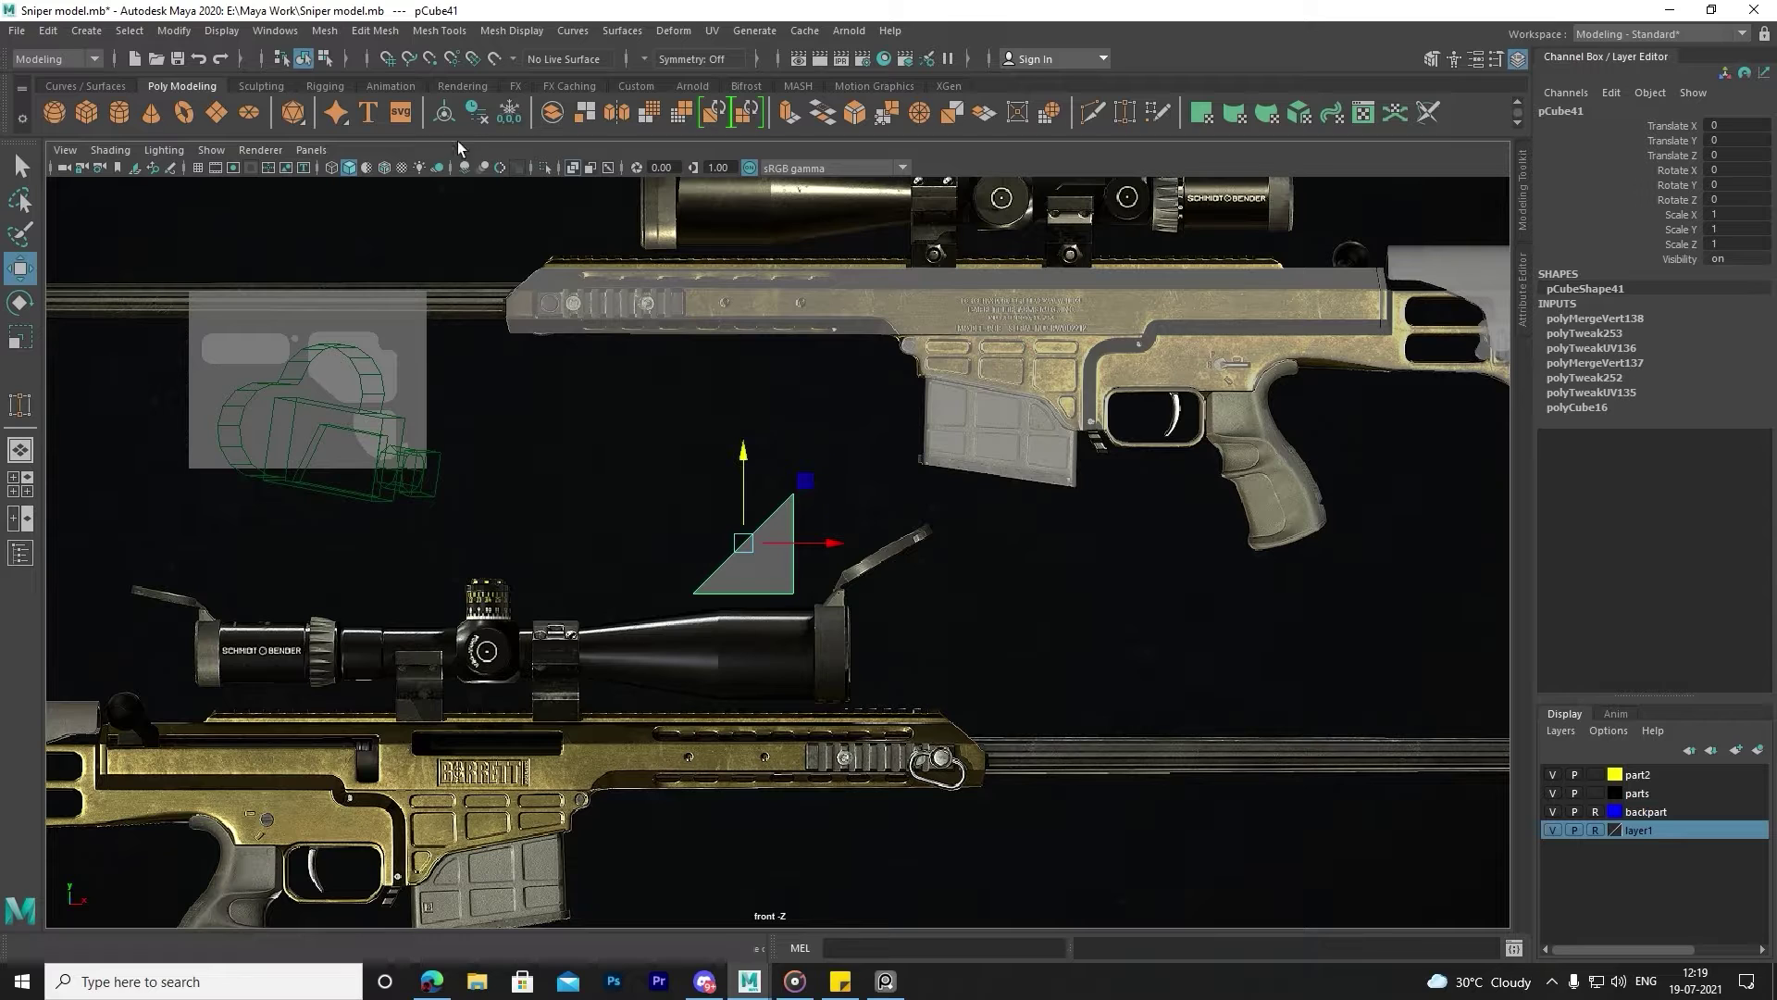
{"action": "left_click_drag", "start_coordinate": [872, 553], "coordinate": [1203, 553]}
{"action": "left_click_drag", "start_coordinate": [1074, 500], "coordinate": [1085, 419]}
{"action": "scroll", "coordinate": [1085, 419], "scroll_direction": "up", "scroll_amount": 8}
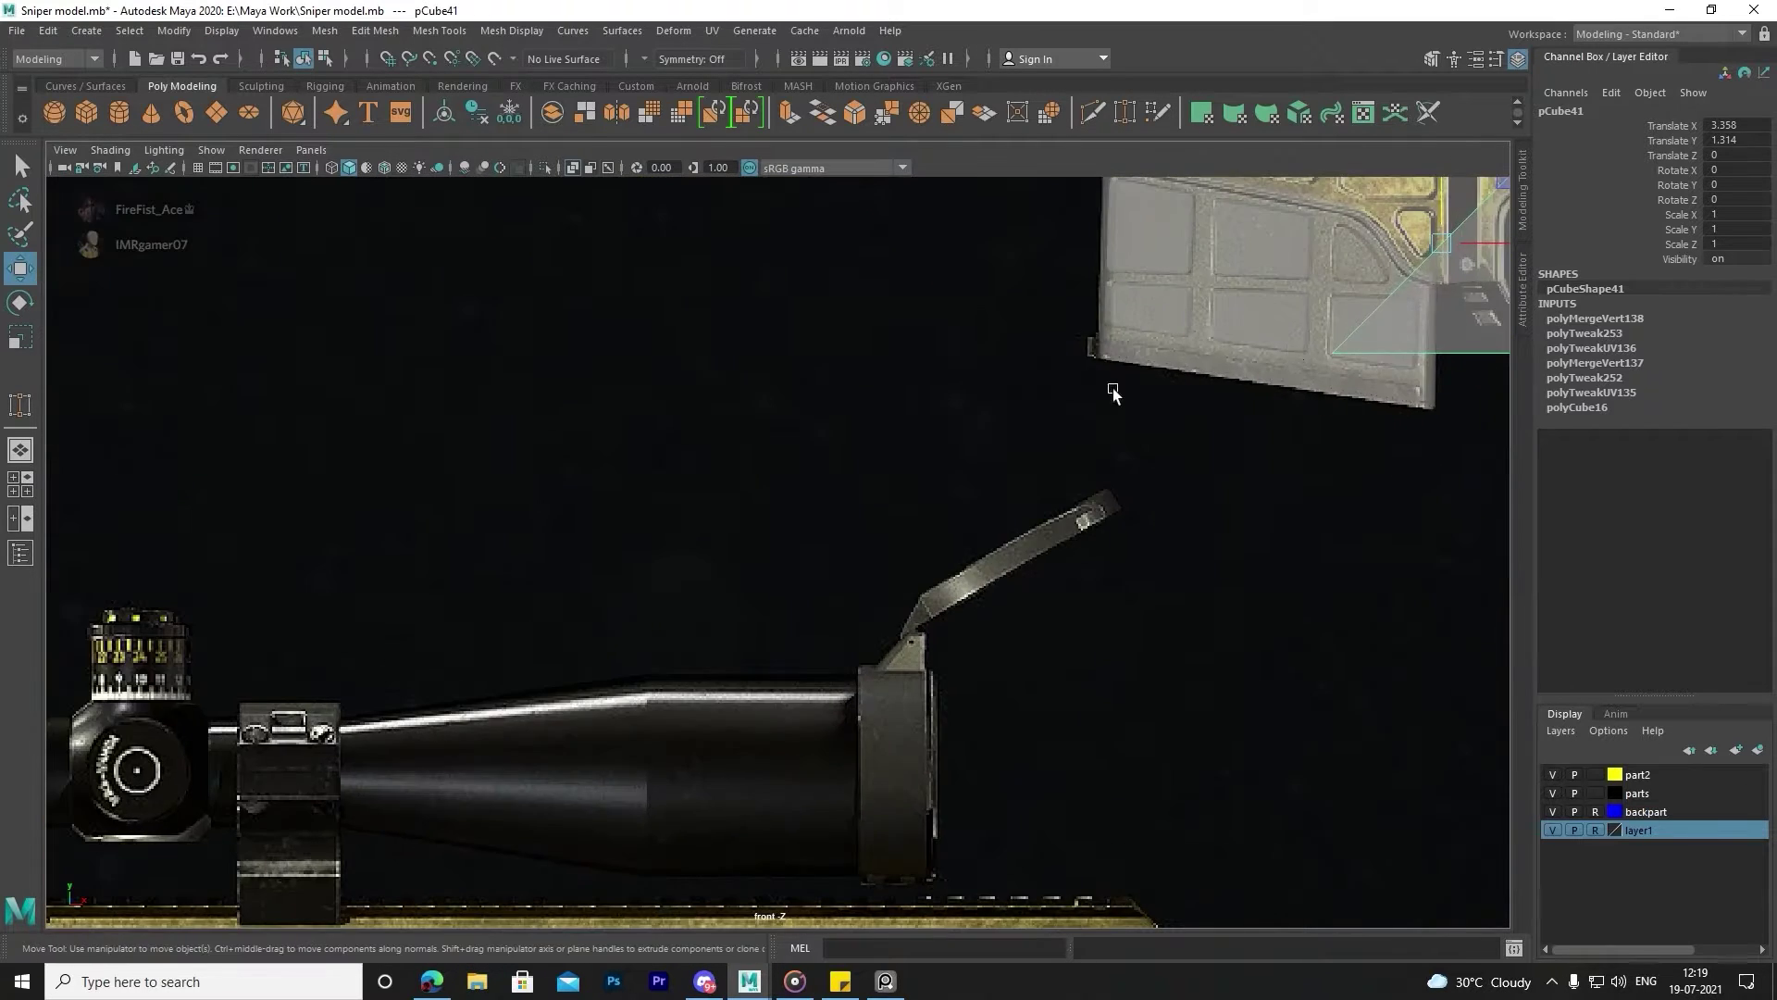
{"action": "scroll", "coordinate": [735, 569], "scroll_direction": "up", "scroll_amount": 2}
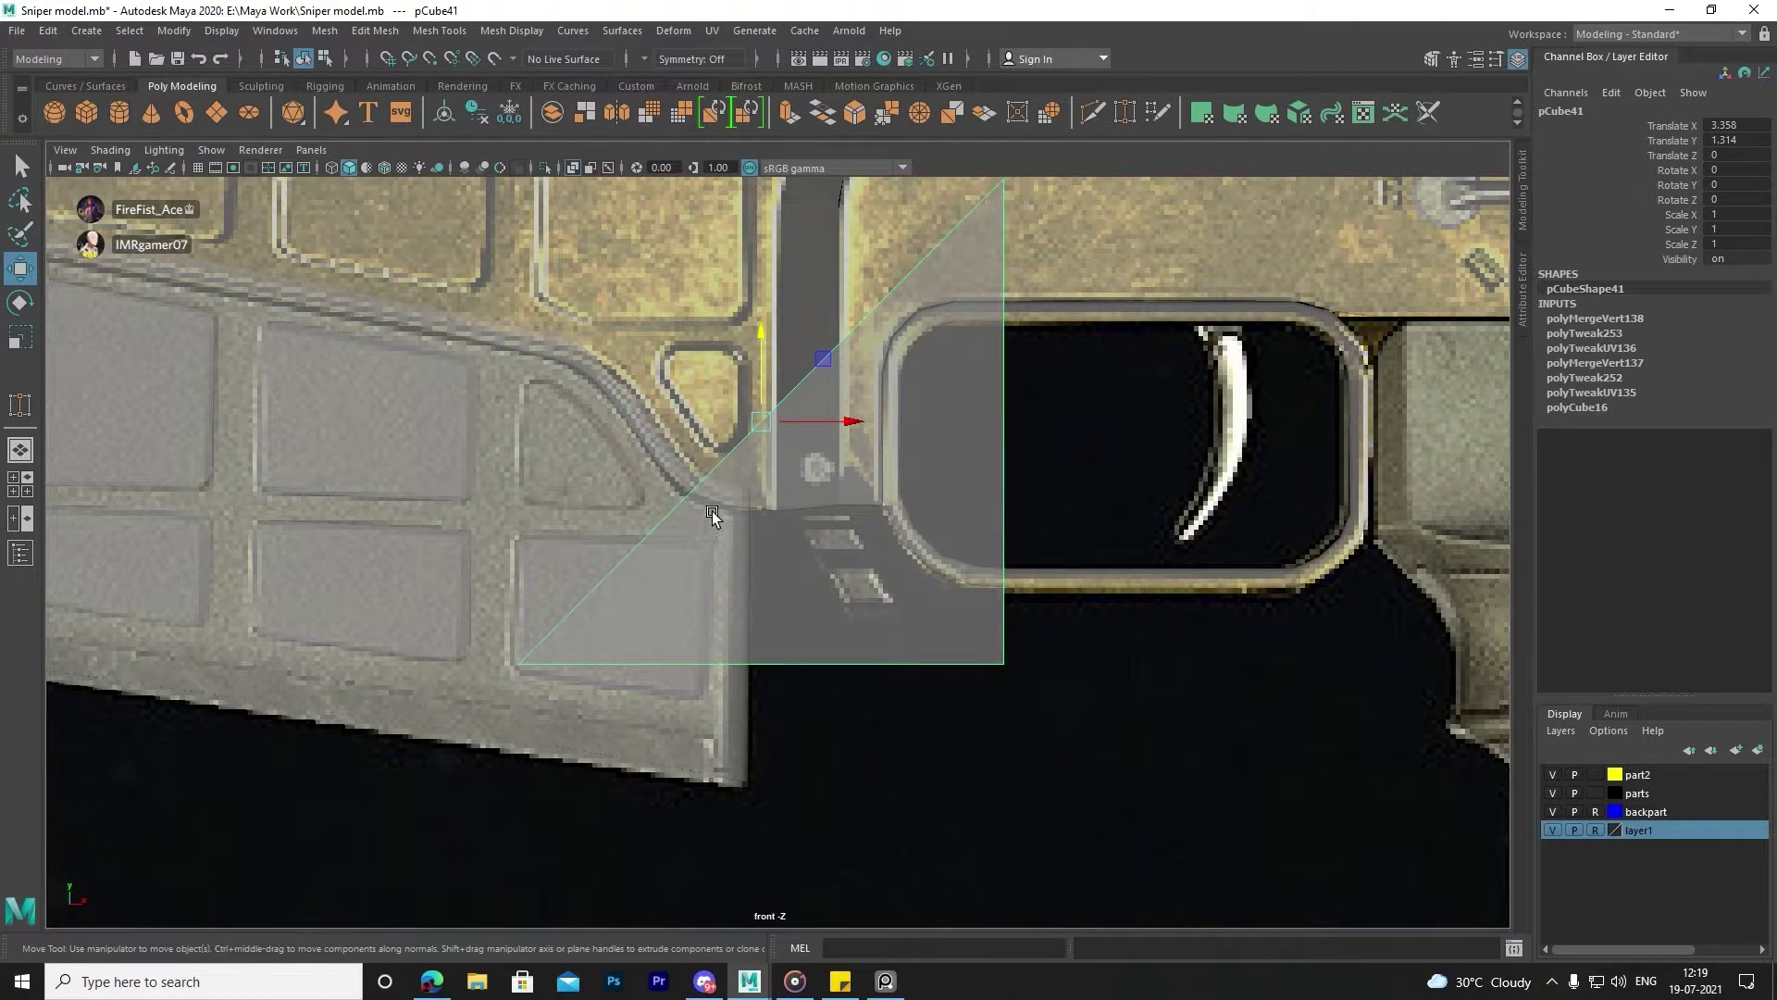
{"action": "key", "text": "e"}
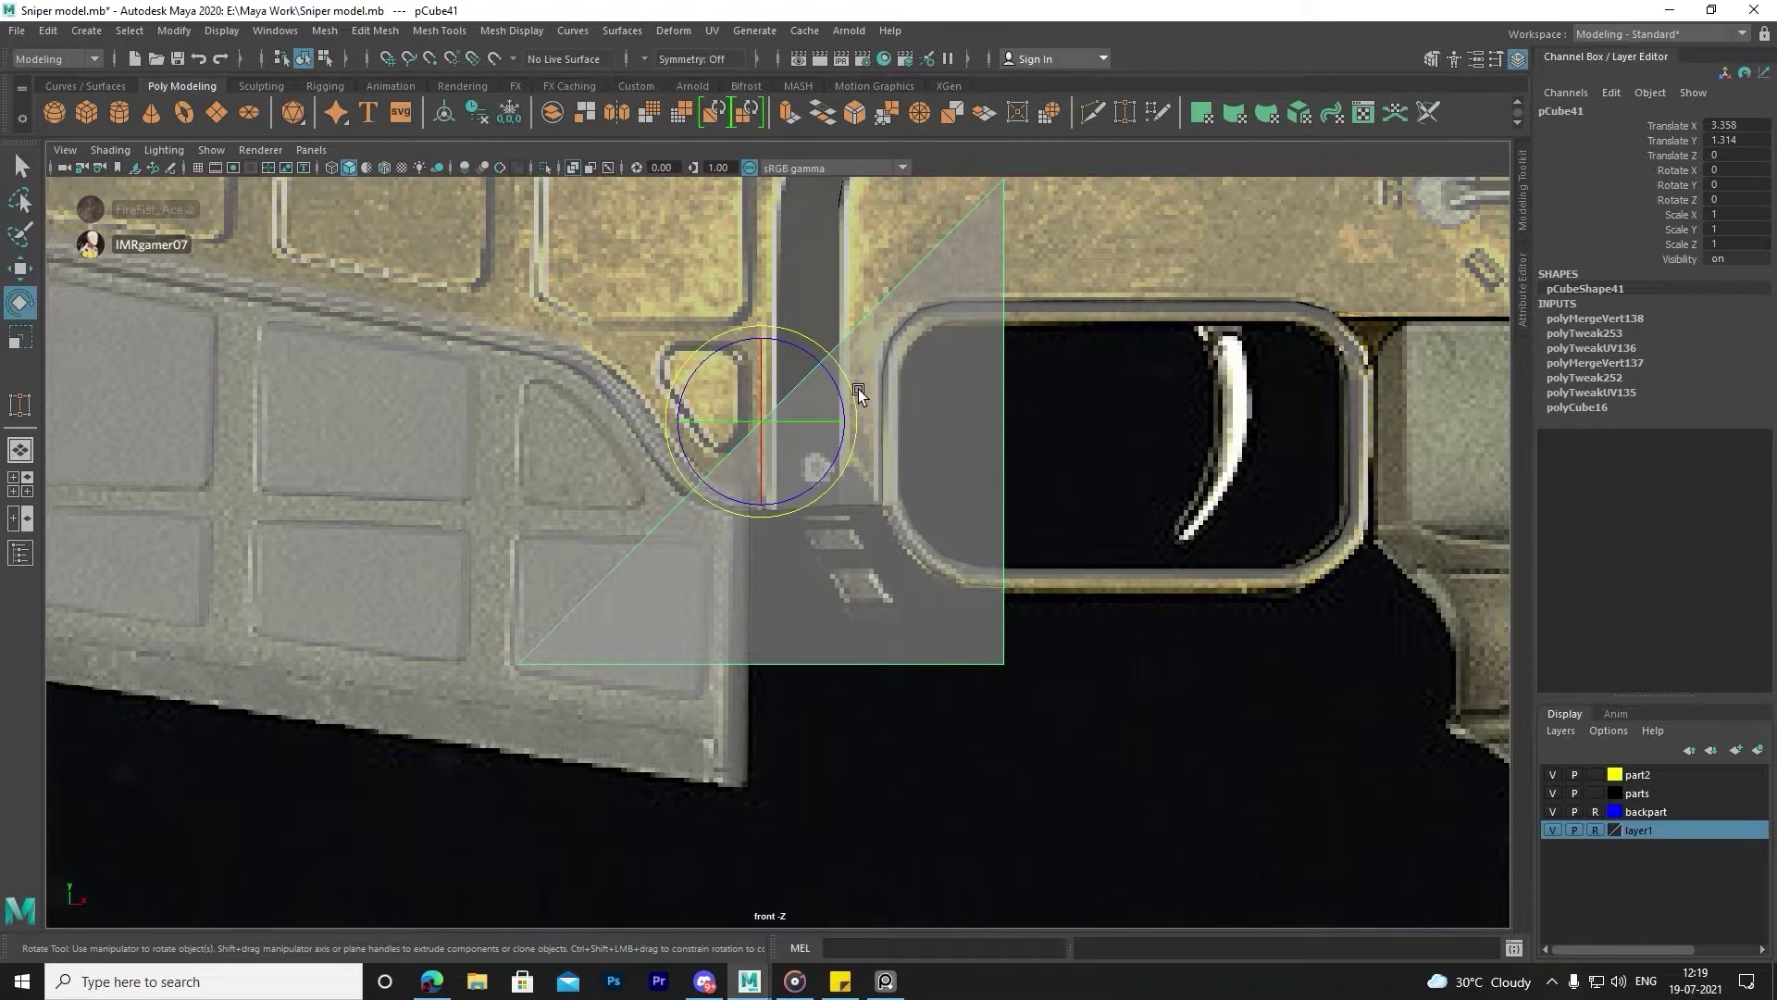
{"action": "left_click_drag", "start_coordinate": [859, 428], "coordinate": [824, 521]}
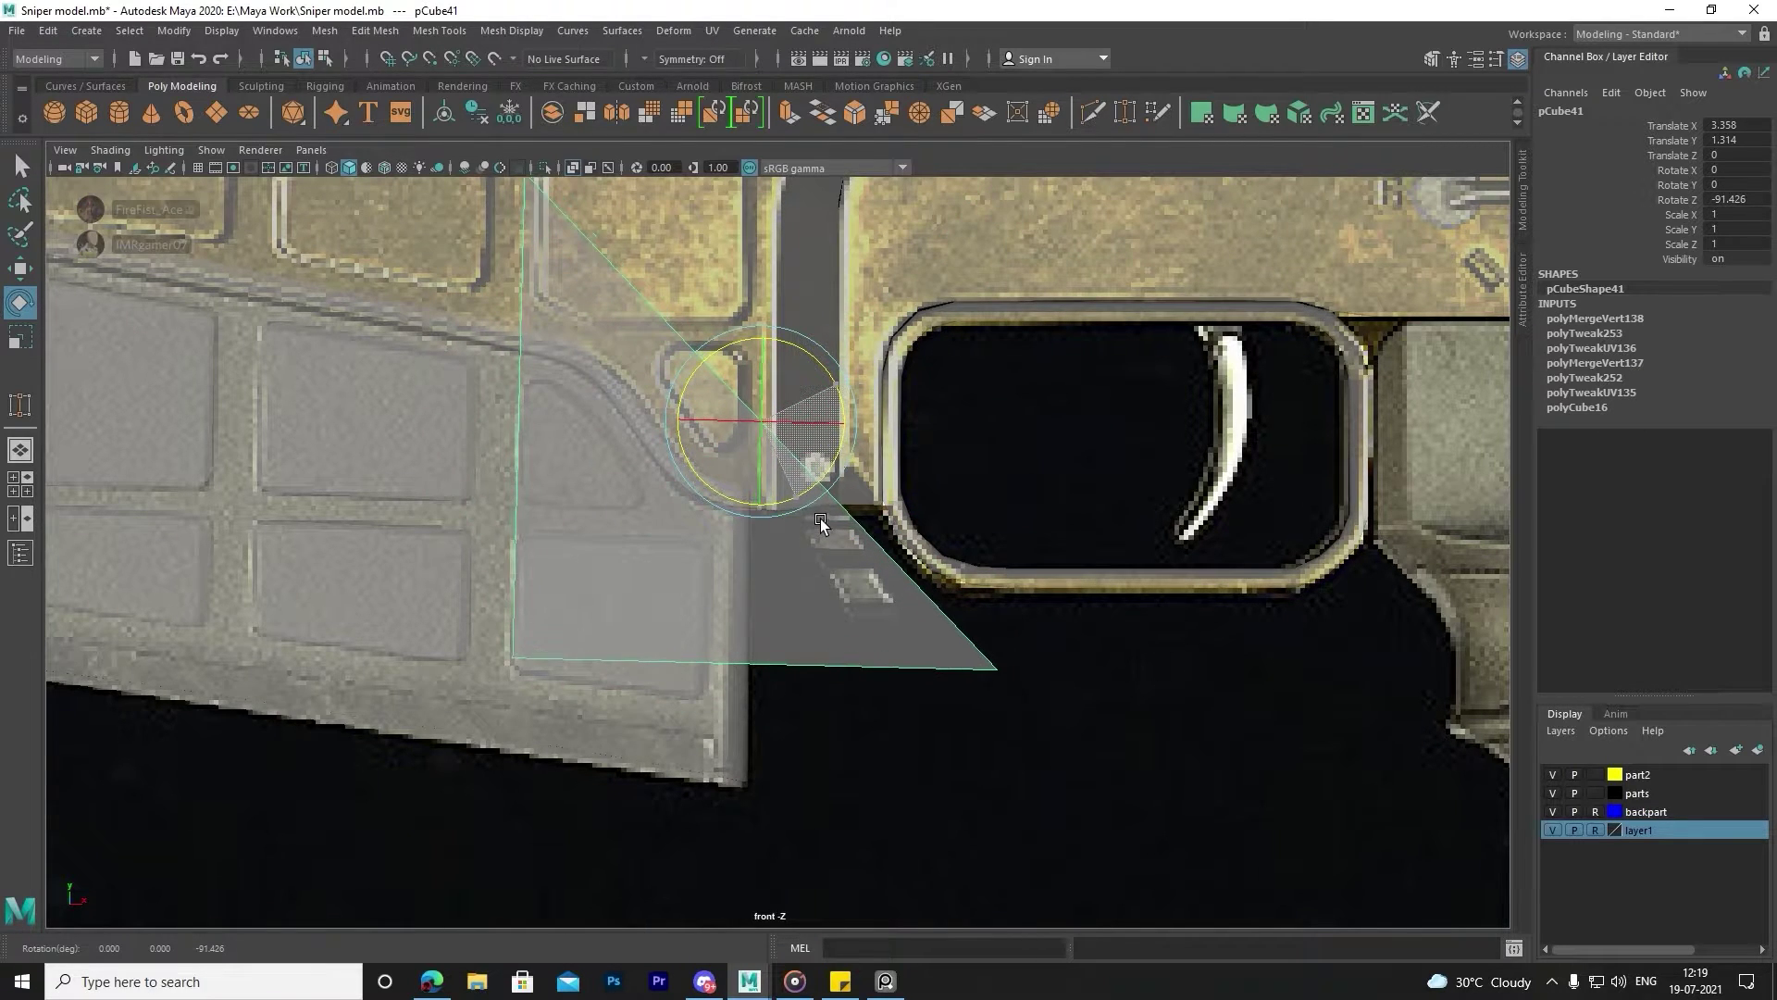
{"action": "left_click", "coordinate": [1729, 199]}
{"action": "type", "text": "0"}
{"action": "key", "text": "Return"}
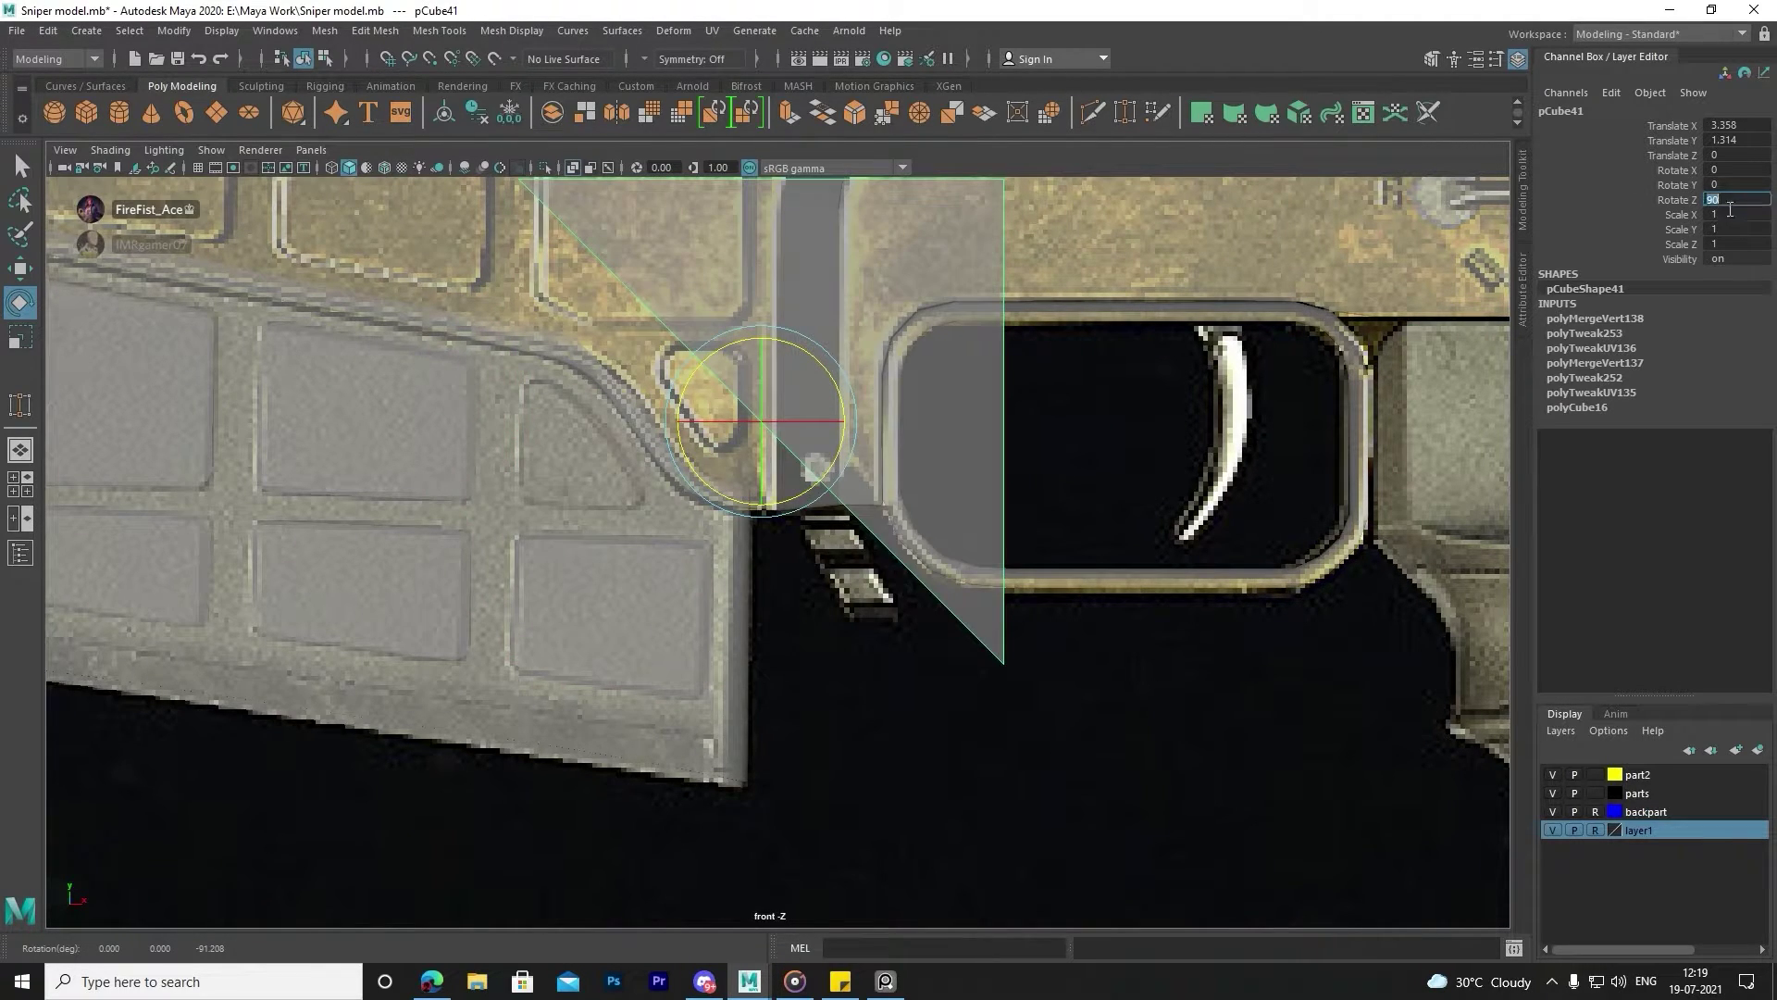
{"action": "key", "text": "Return"}
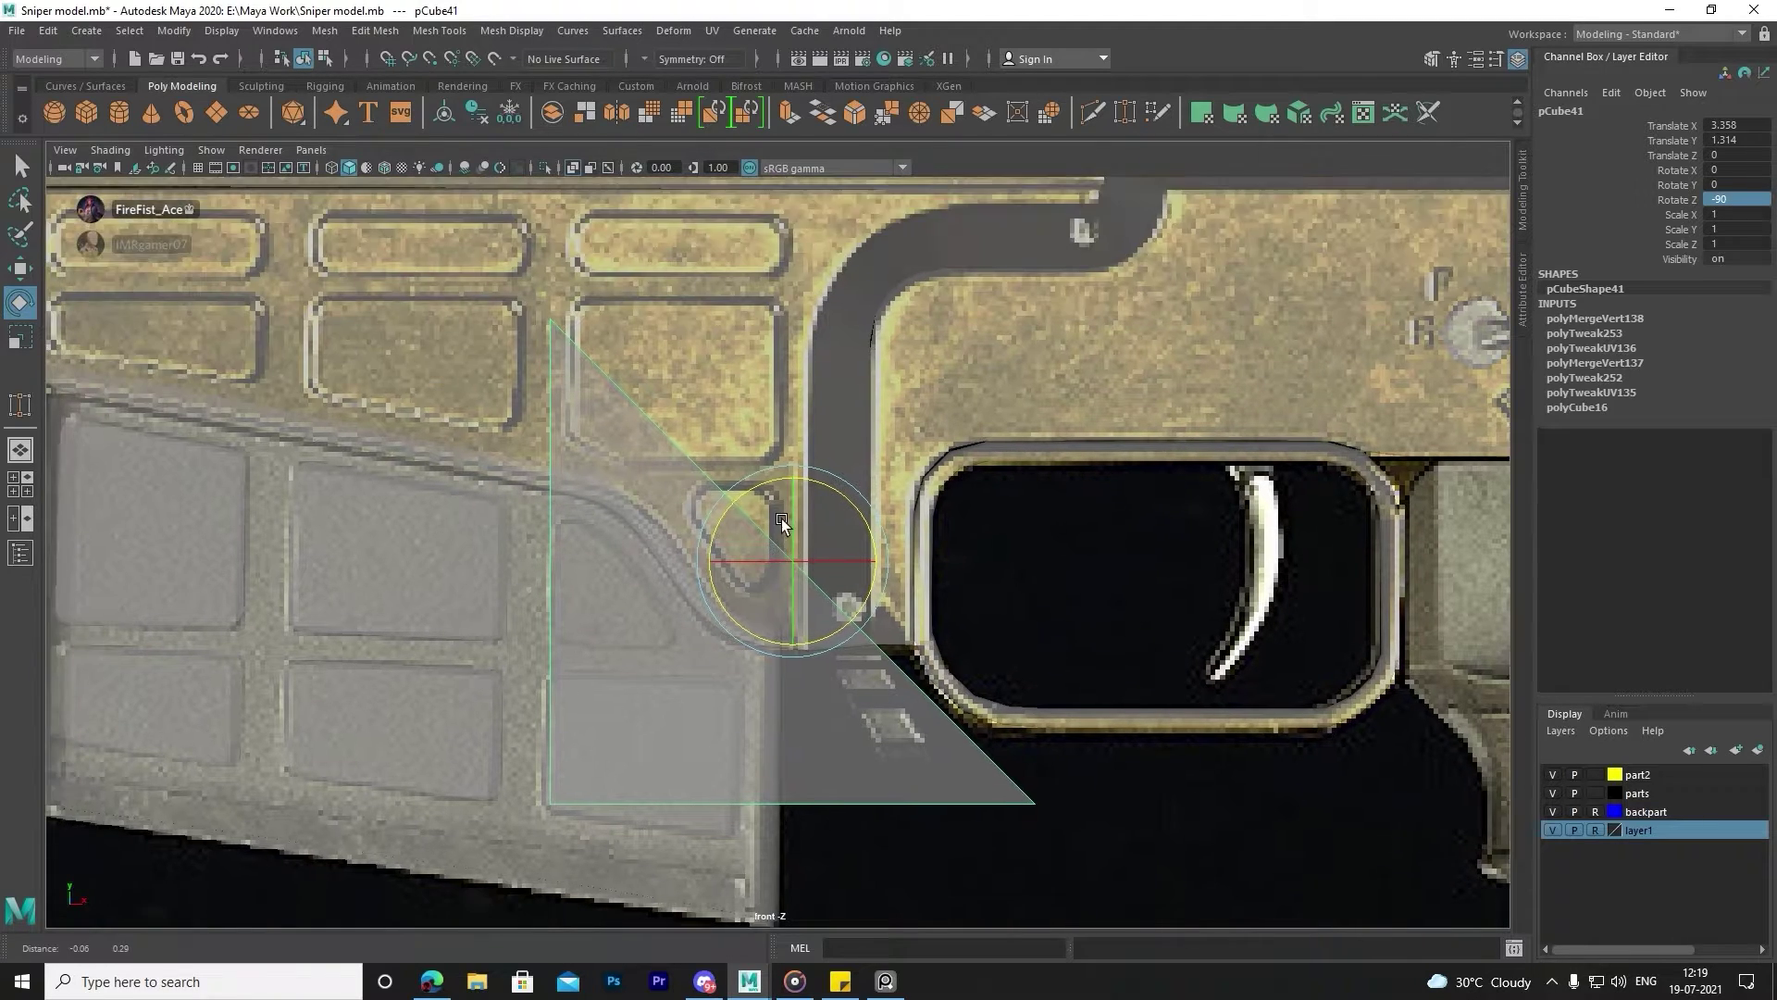
{"action": "middle_click_drag", "start_coordinate": [1055, 276], "coordinate": [1164, 354], "text": "alt"}
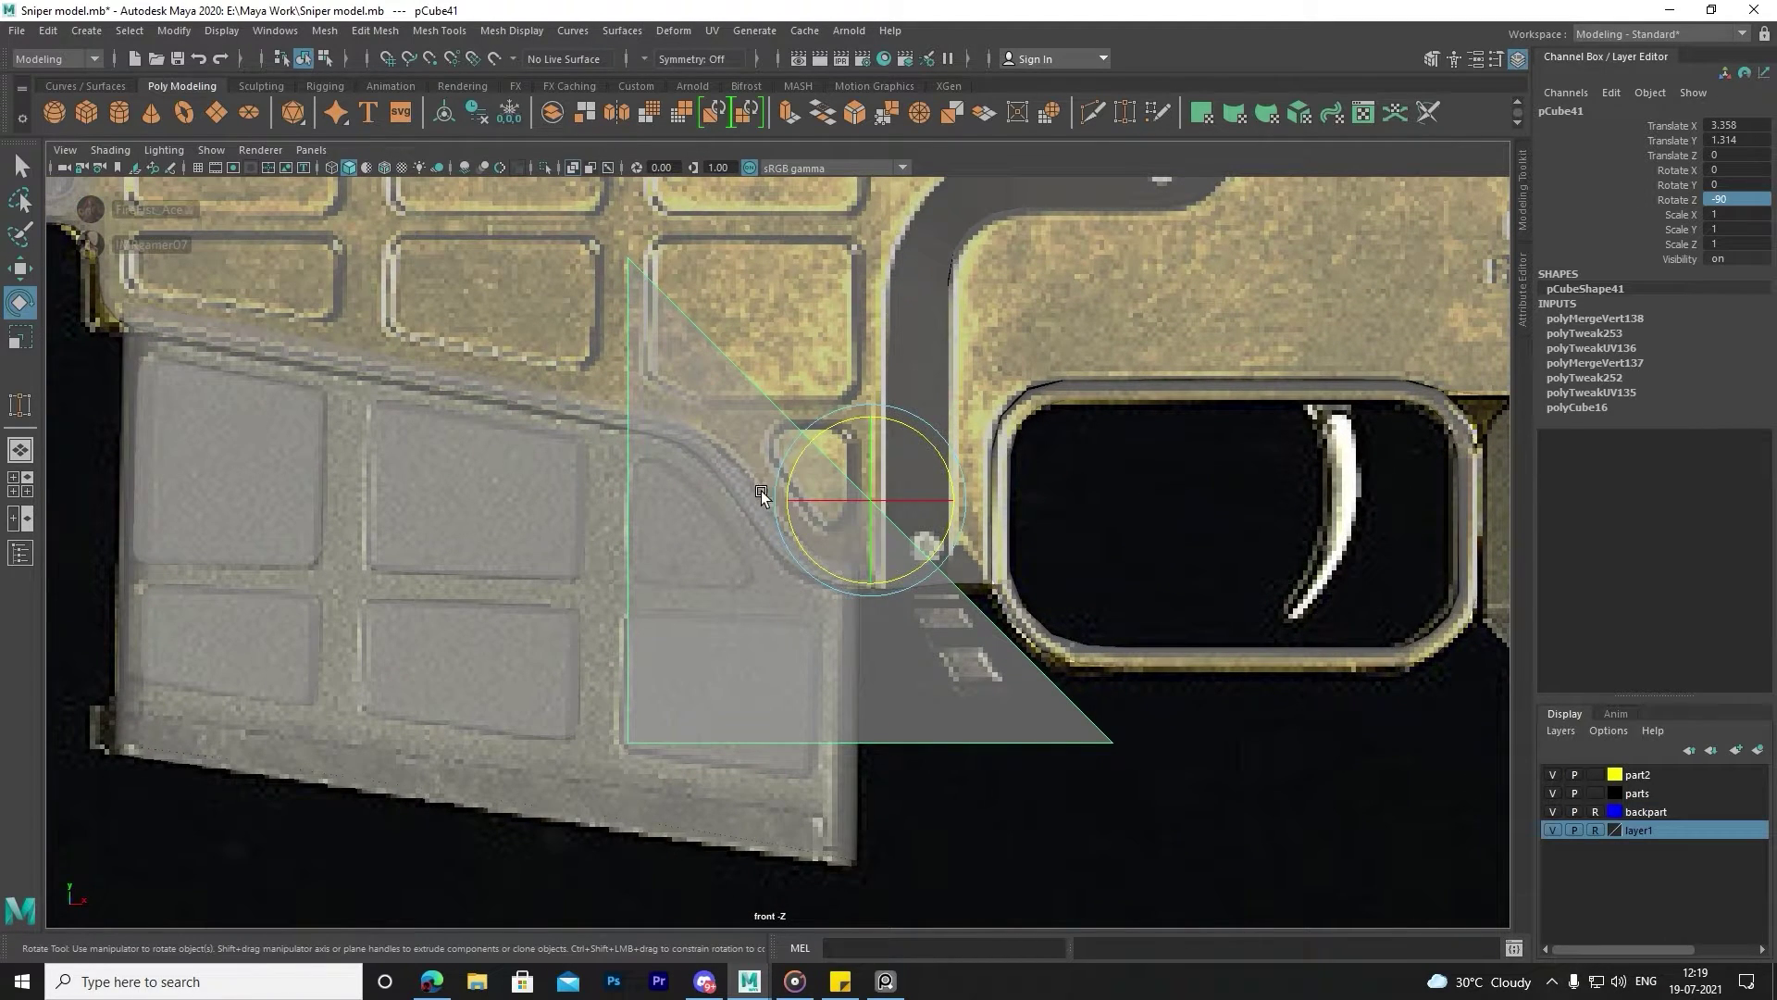
{"action": "key", "text": "space"}
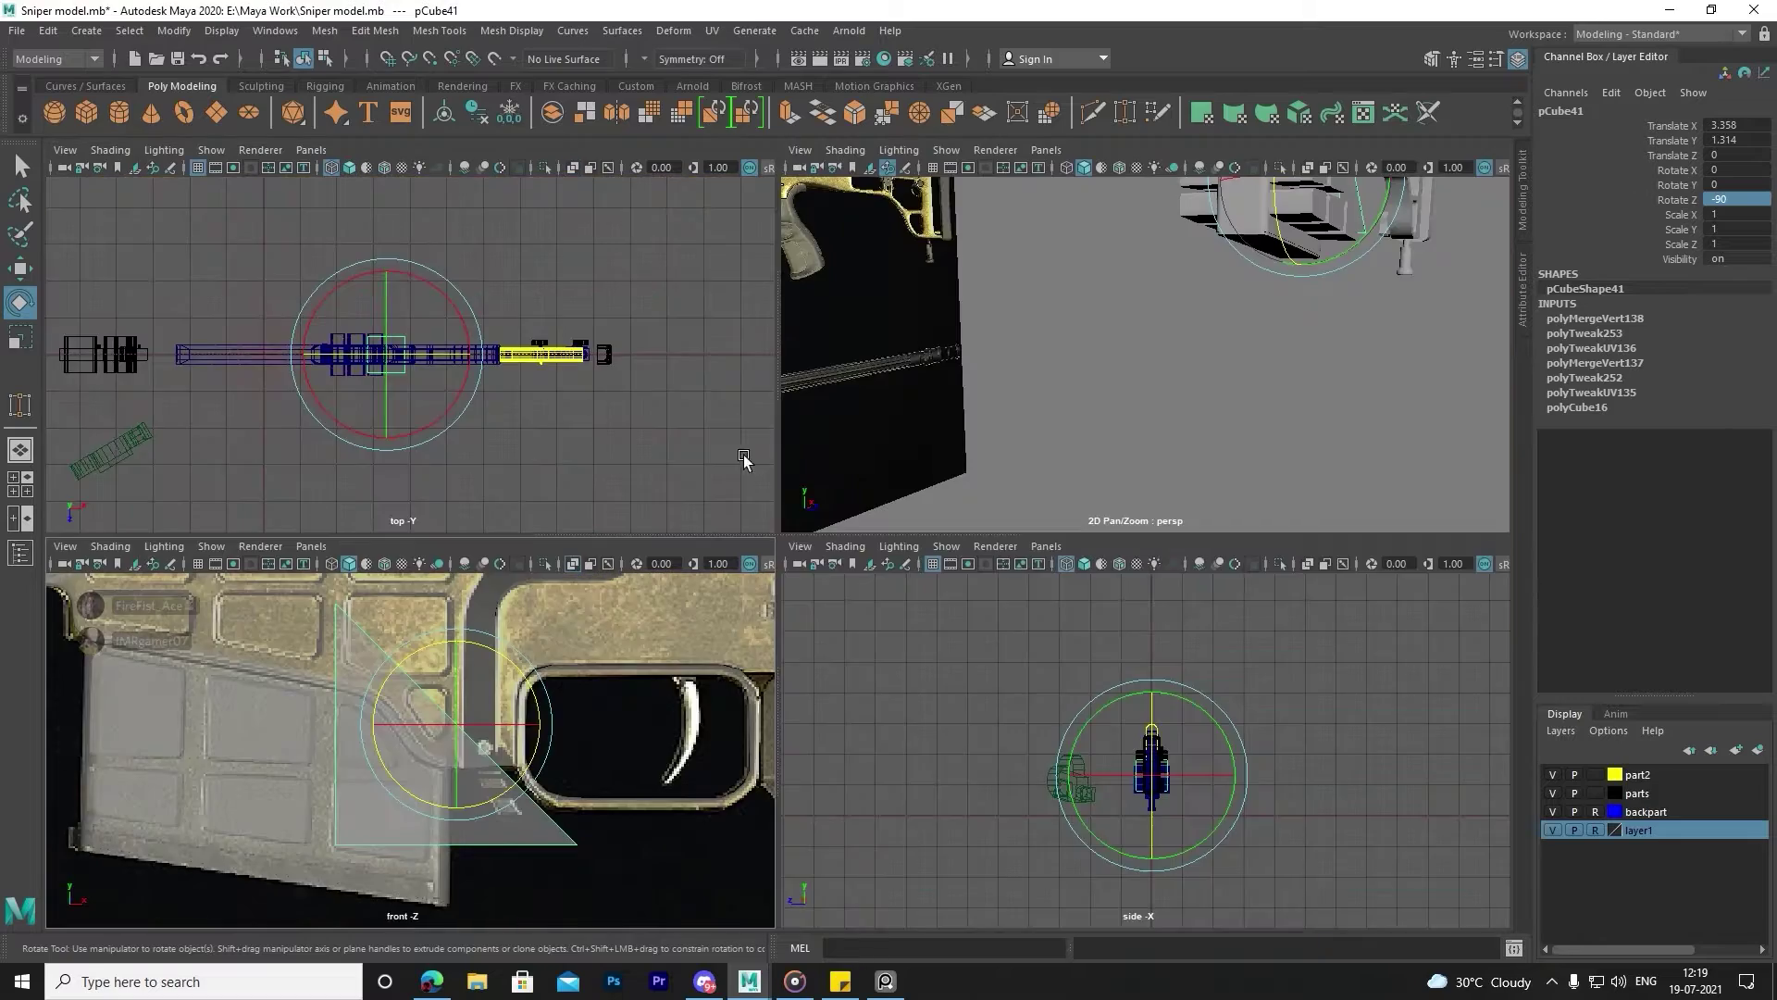
{"action": "key", "text": "space"}
{"action": "key", "text": "space"}
{"action": "key", "text": "space"}
{"action": "mouse_move", "coordinate": [1105, 383]}
{"action": "left_mouse_down", "text": "alt"}
{"action": "mouse_move", "coordinate": [646, 416]}
{"action": "mouse_move", "coordinate": [728, 451]}
{"action": "mouse_move", "coordinate": [607, 452]}
{"action": "mouse_move", "coordinate": [654, 477]}
{"action": "left_mouse_up", "text": "alt"}
Stretch the wedge along Z to Scale Z 1.145.
{"action": "key", "text": "r"}
{"action": "mouse_move", "coordinate": [553, 457]}
{"action": "left_mouse_down"}
{"action": "mouse_move", "coordinate": [531, 454]}
{"action": "mouse_move", "coordinate": [691, 480]}
{"action": "mouse_move", "coordinate": [752, 470]}
{"action": "mouse_move", "coordinate": [646, 364]}
{"action": "mouse_move", "coordinate": [479, 413]}
{"action": "mouse_move", "coordinate": [588, 385]}
{"action": "mouse_move", "coordinate": [657, 416]}
{"action": "left_mouse_up"}
{"action": "key", "text": "w"}
{"action": "key", "text": "r"}
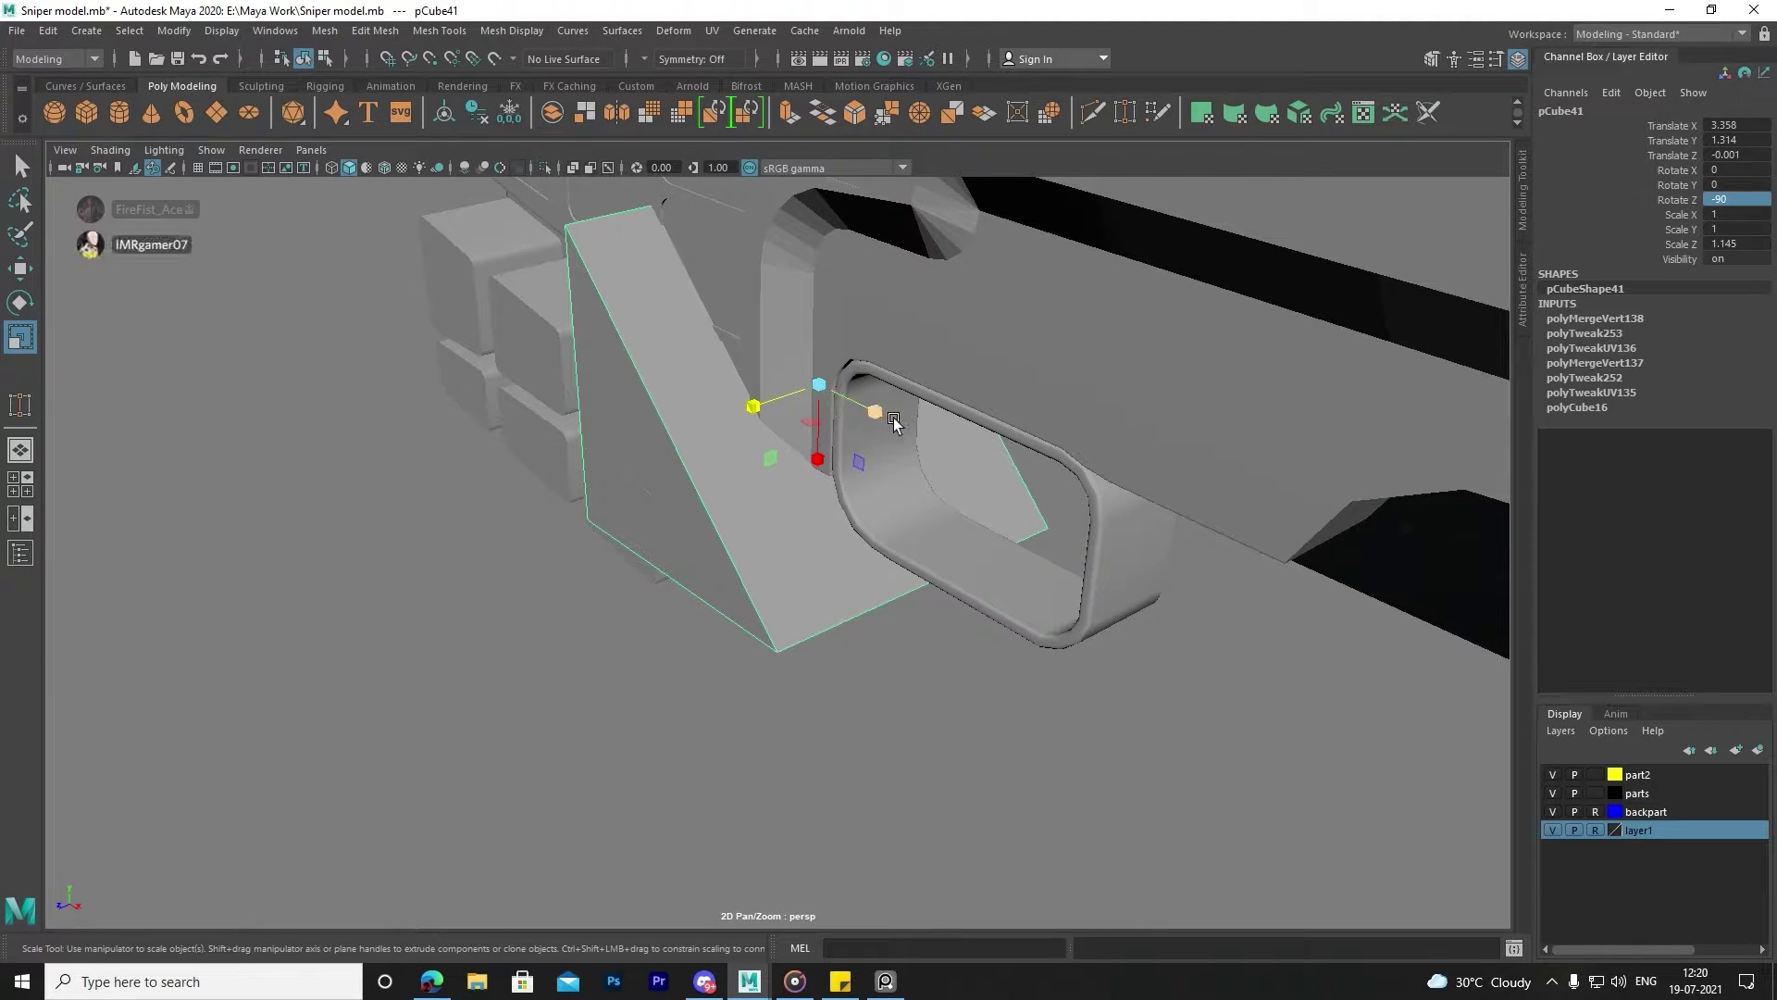
{"action": "left_click_drag", "start_coordinate": [841, 395], "coordinate": [647, 385], "text": "alt"}
{"action": "key", "text": "space"}
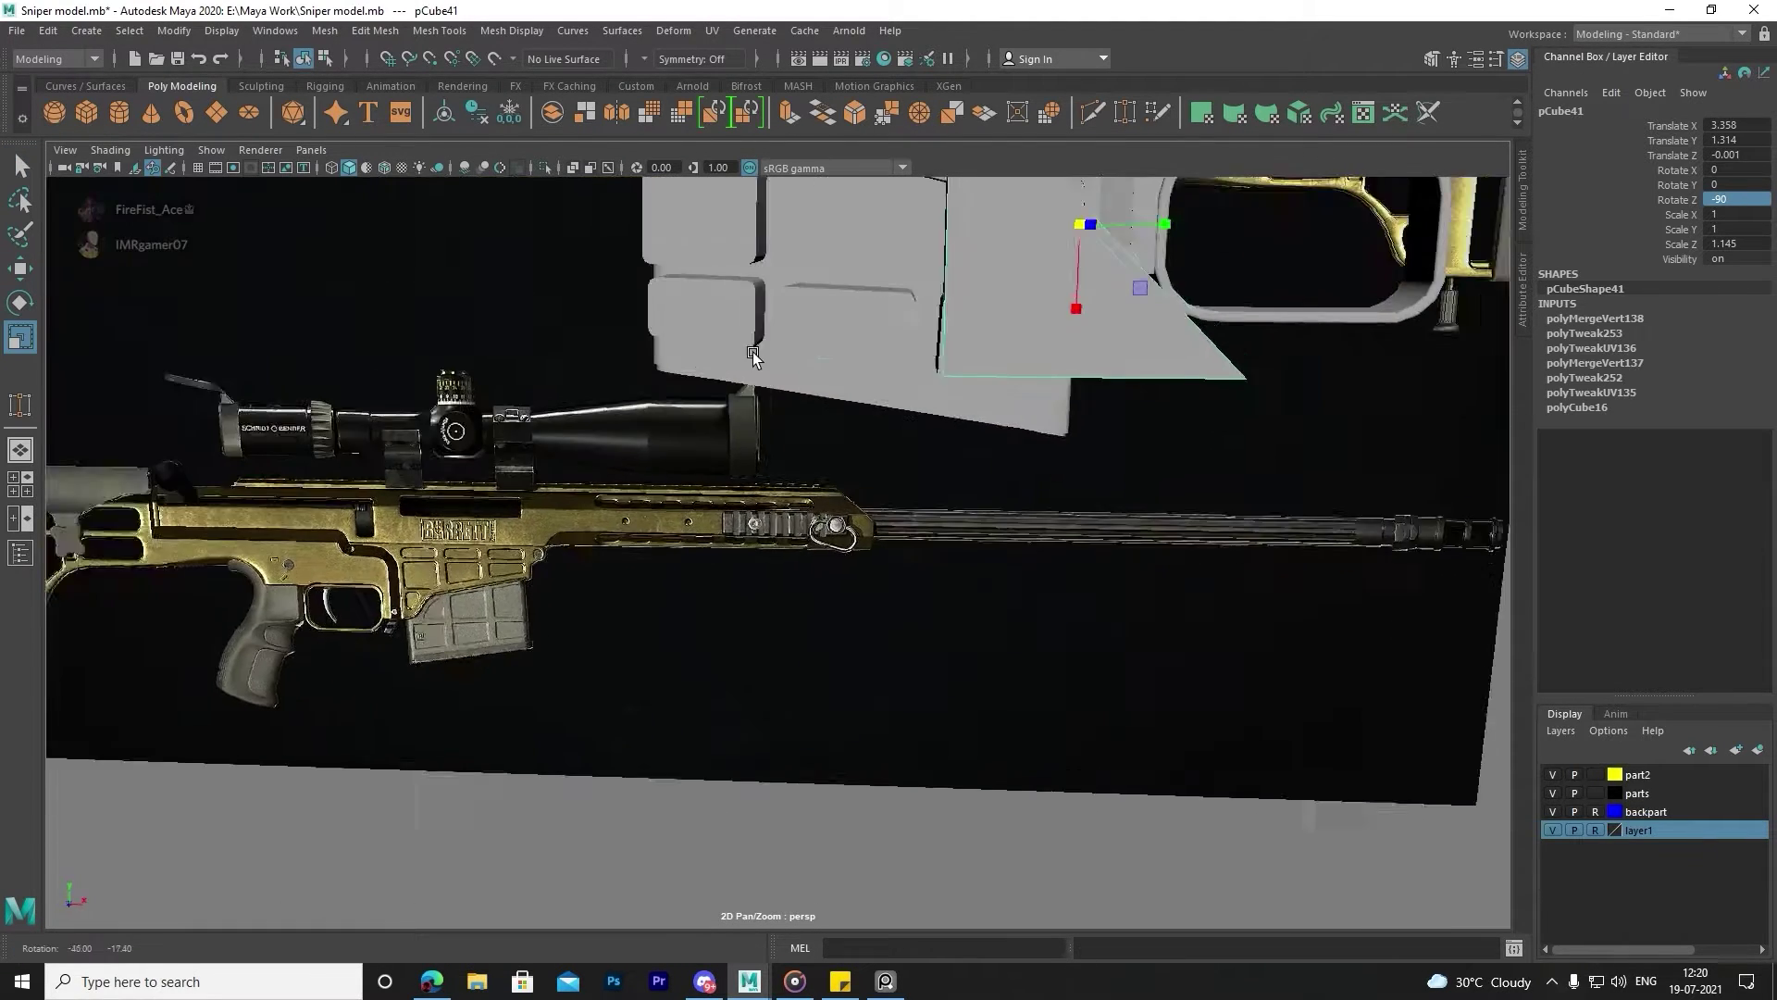
{"action": "key", "text": "space"}
Drag the wedge's three vertices into a small right triangle under the receiver curve.
{"action": "right_click_drag", "start_coordinate": [697, 471], "coordinate": [620, 474]}
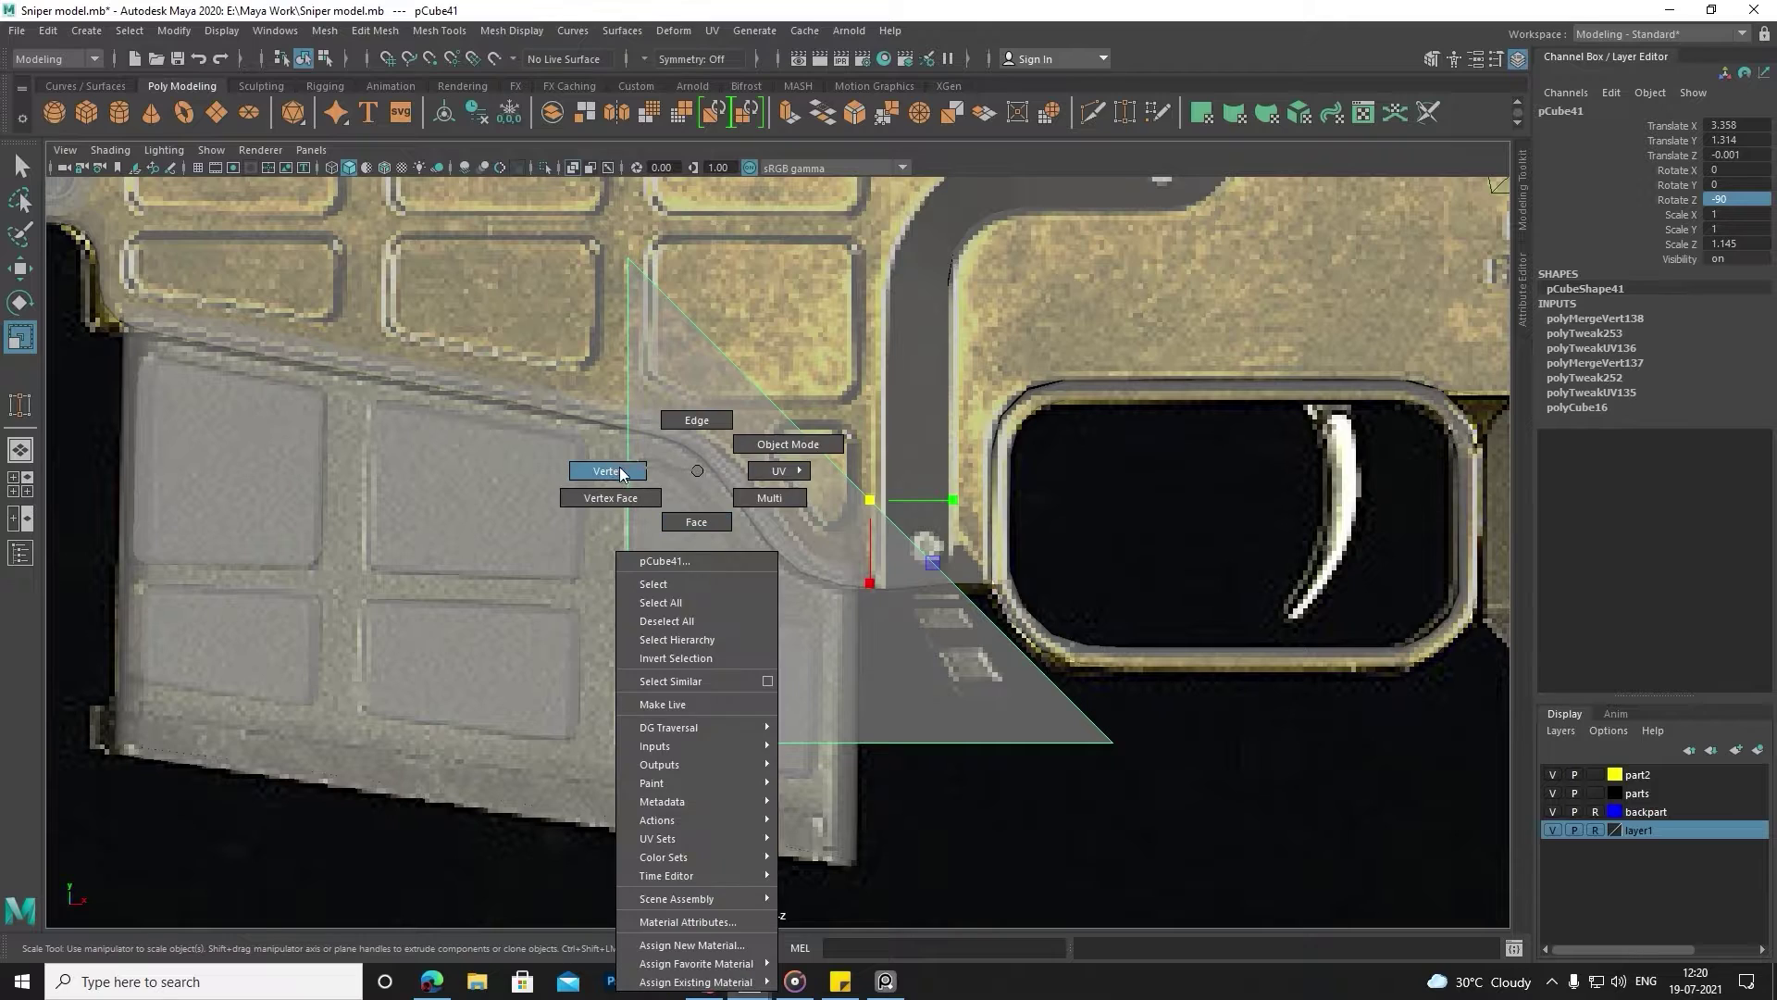
{"action": "key", "text": "w"}
{"action": "left_click", "coordinate": [628, 457]}
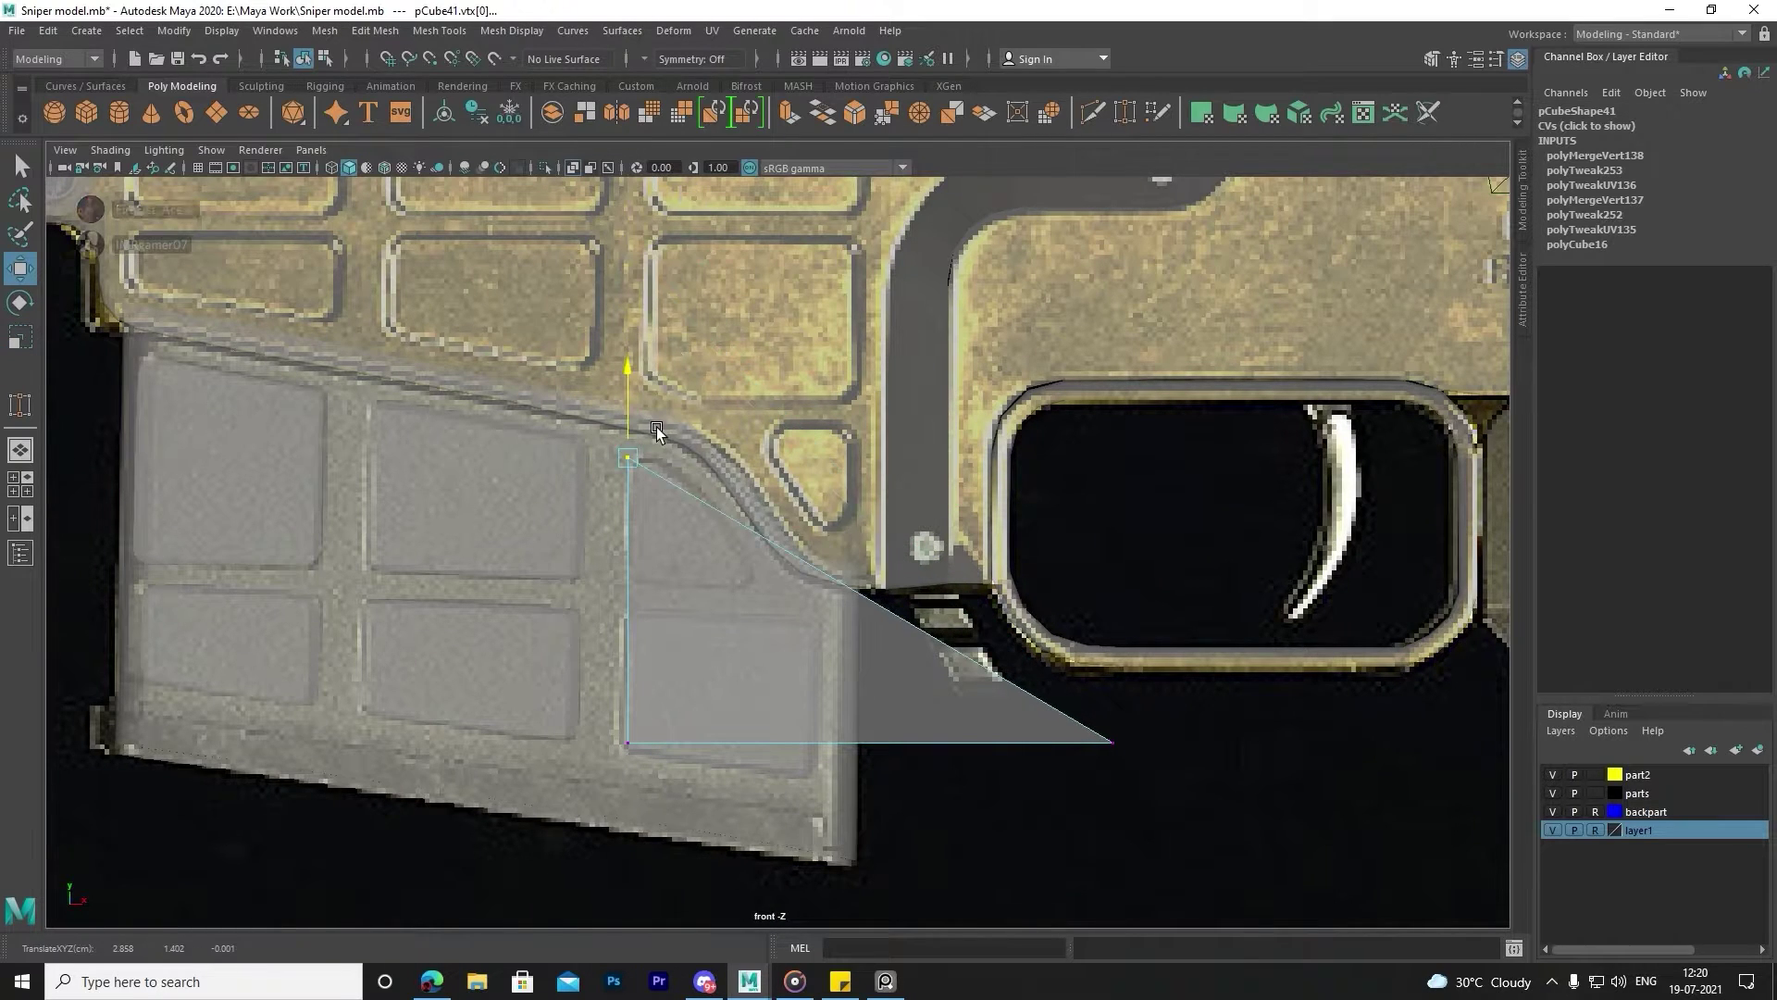
{"action": "left_click_drag", "start_coordinate": [718, 481], "coordinate": [729, 466]}
{"action": "left_click", "coordinate": [627, 743]}
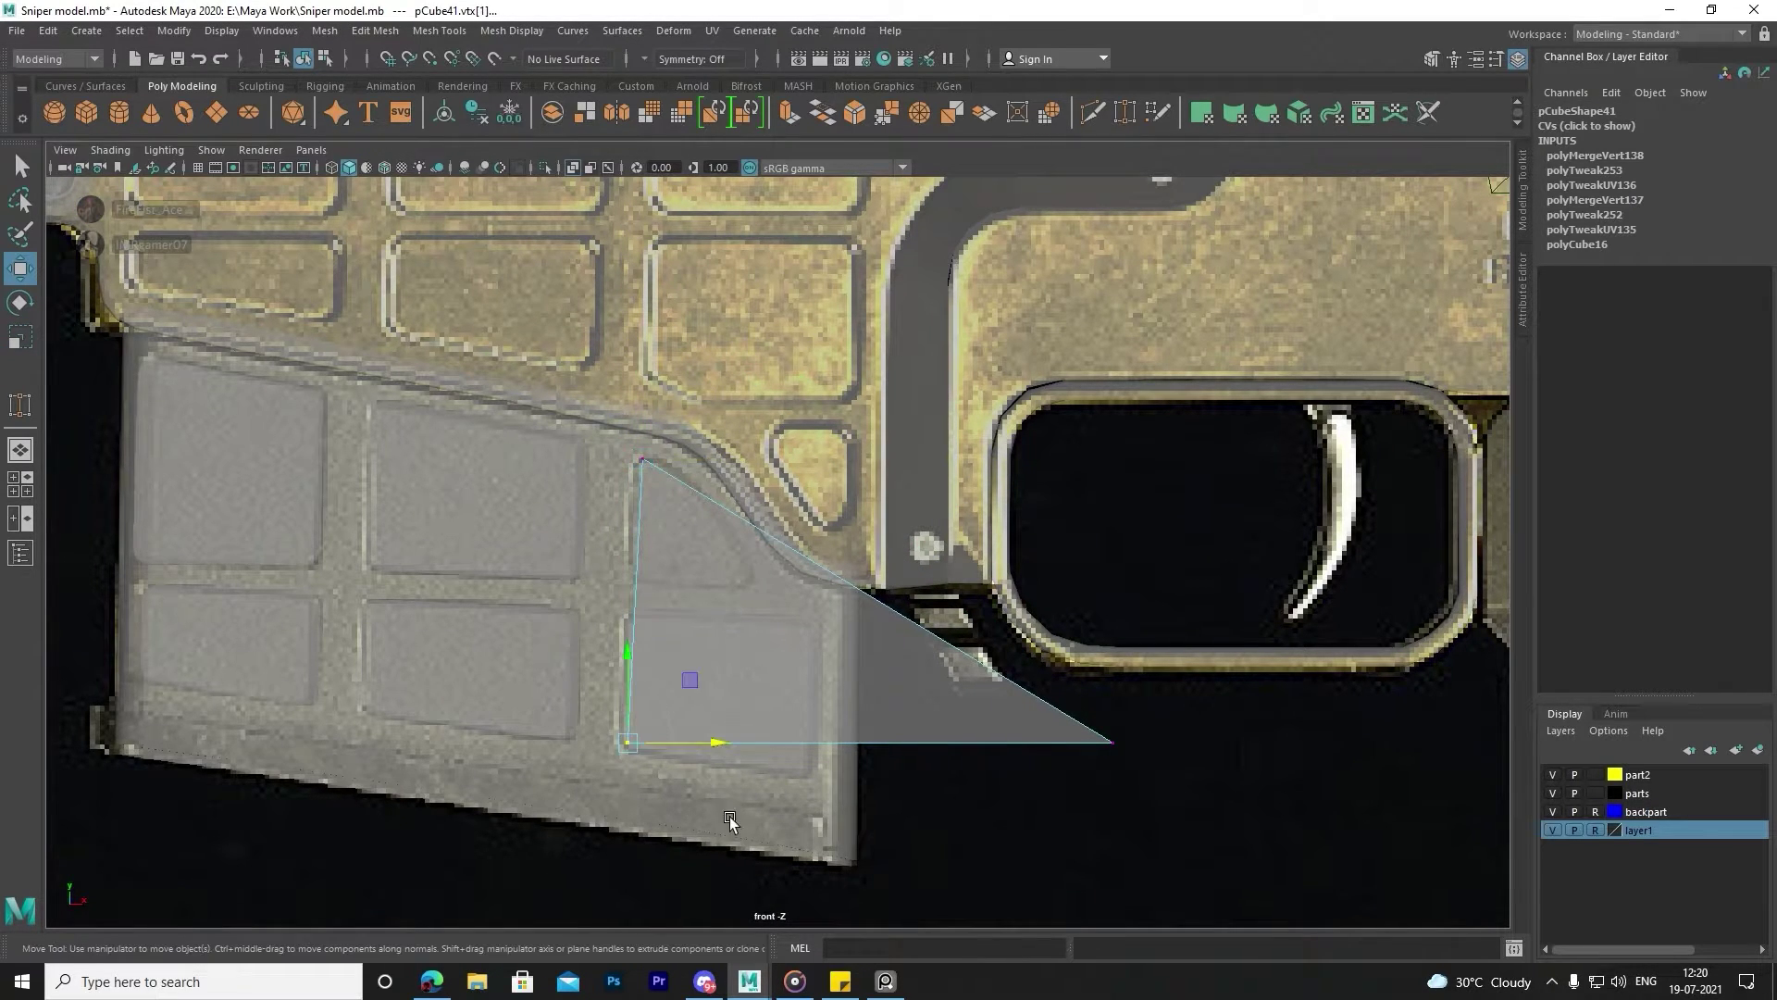
{"action": "mouse_move", "coordinate": [628, 743]}
{"action": "left_mouse_down"}
{"action": "mouse_move", "coordinate": [636, 573]}
{"action": "mouse_move", "coordinate": [655, 539]}
{"action": "left_mouse_up"}
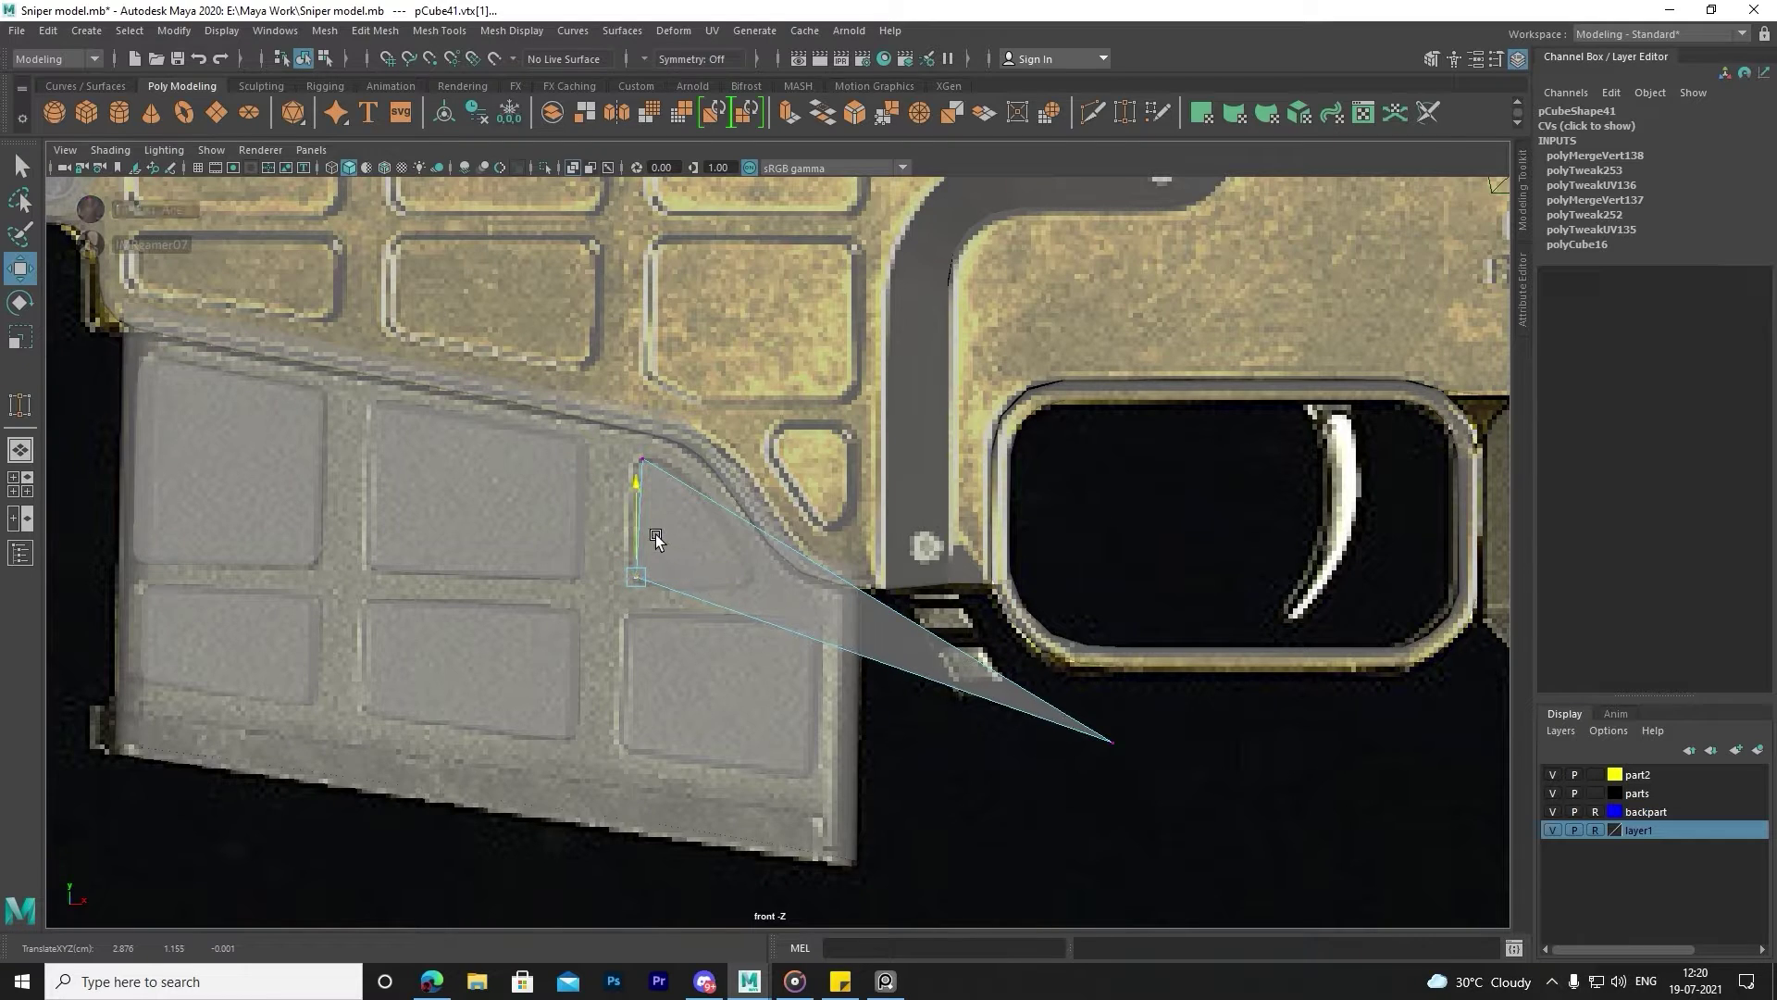
{"action": "left_click", "coordinate": [1112, 740]}
{"action": "left_click_drag", "start_coordinate": [984, 734], "coordinate": [759, 497]}
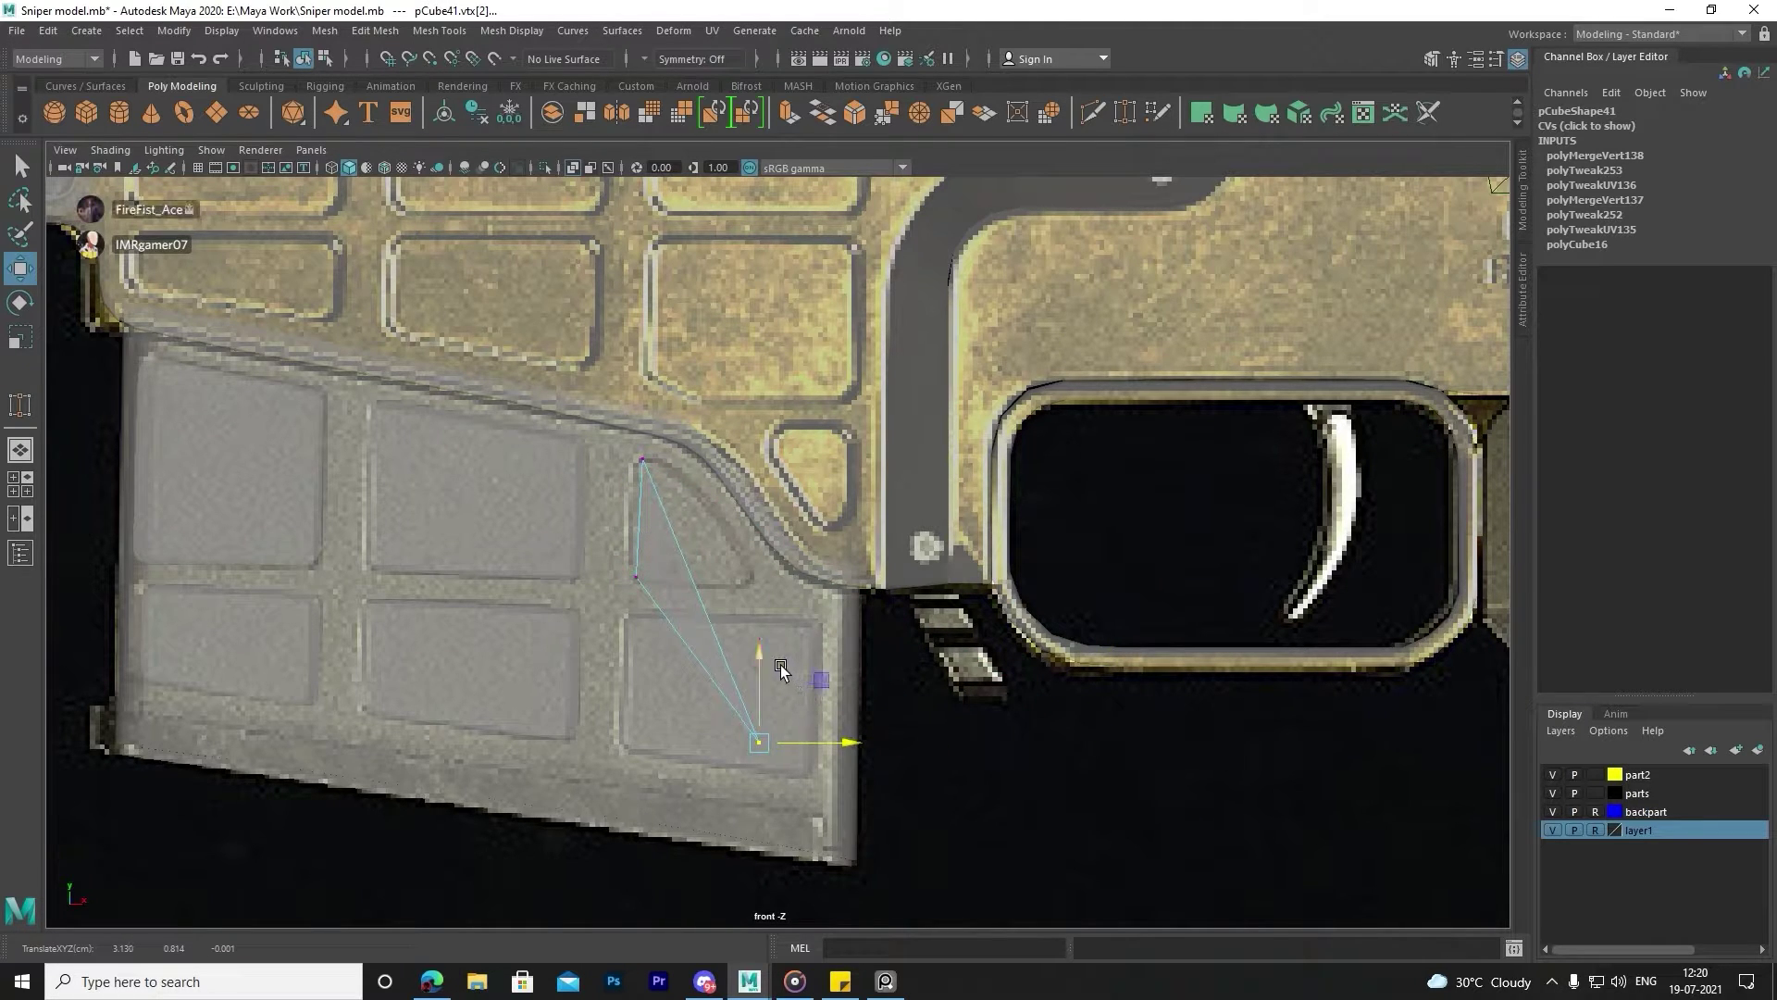
{"action": "scroll", "coordinate": [787, 592], "scroll_direction": "up", "scroll_amount": 3}
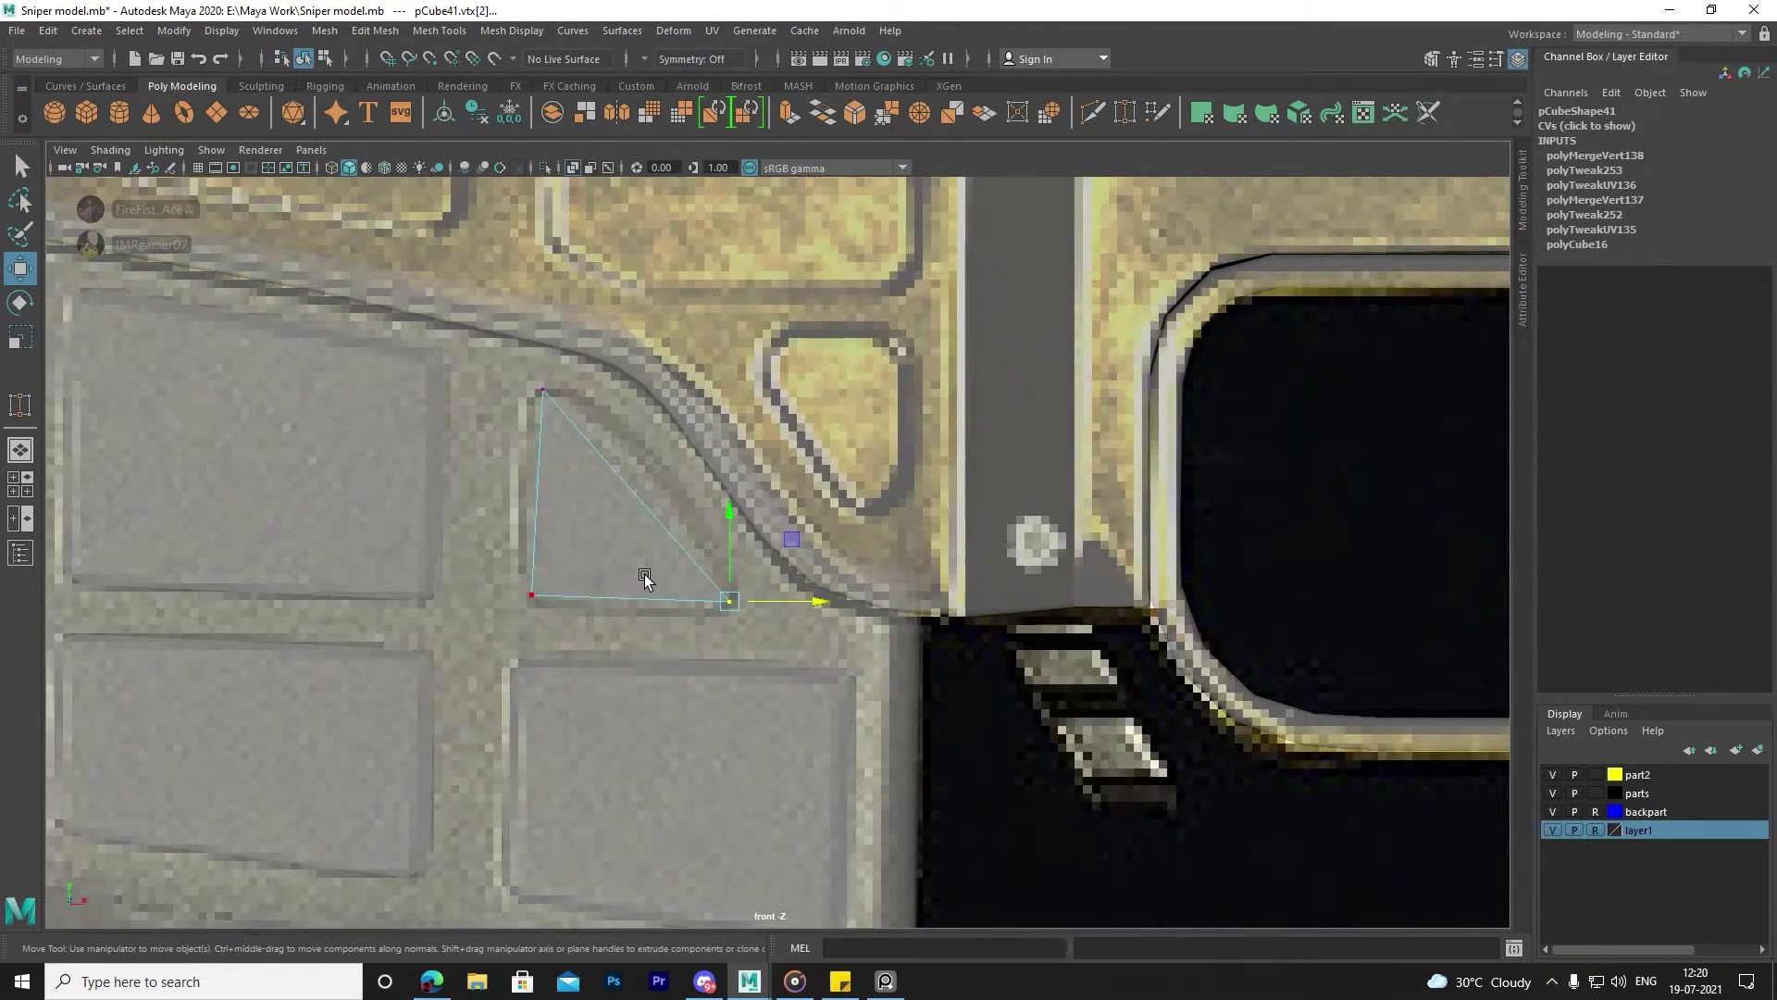
{"action": "scroll", "coordinate": [734, 607], "scroll_direction": "up", "scroll_amount": 2}
{"action": "scroll", "coordinate": [715, 536], "scroll_direction": "up", "scroll_amount": 3}
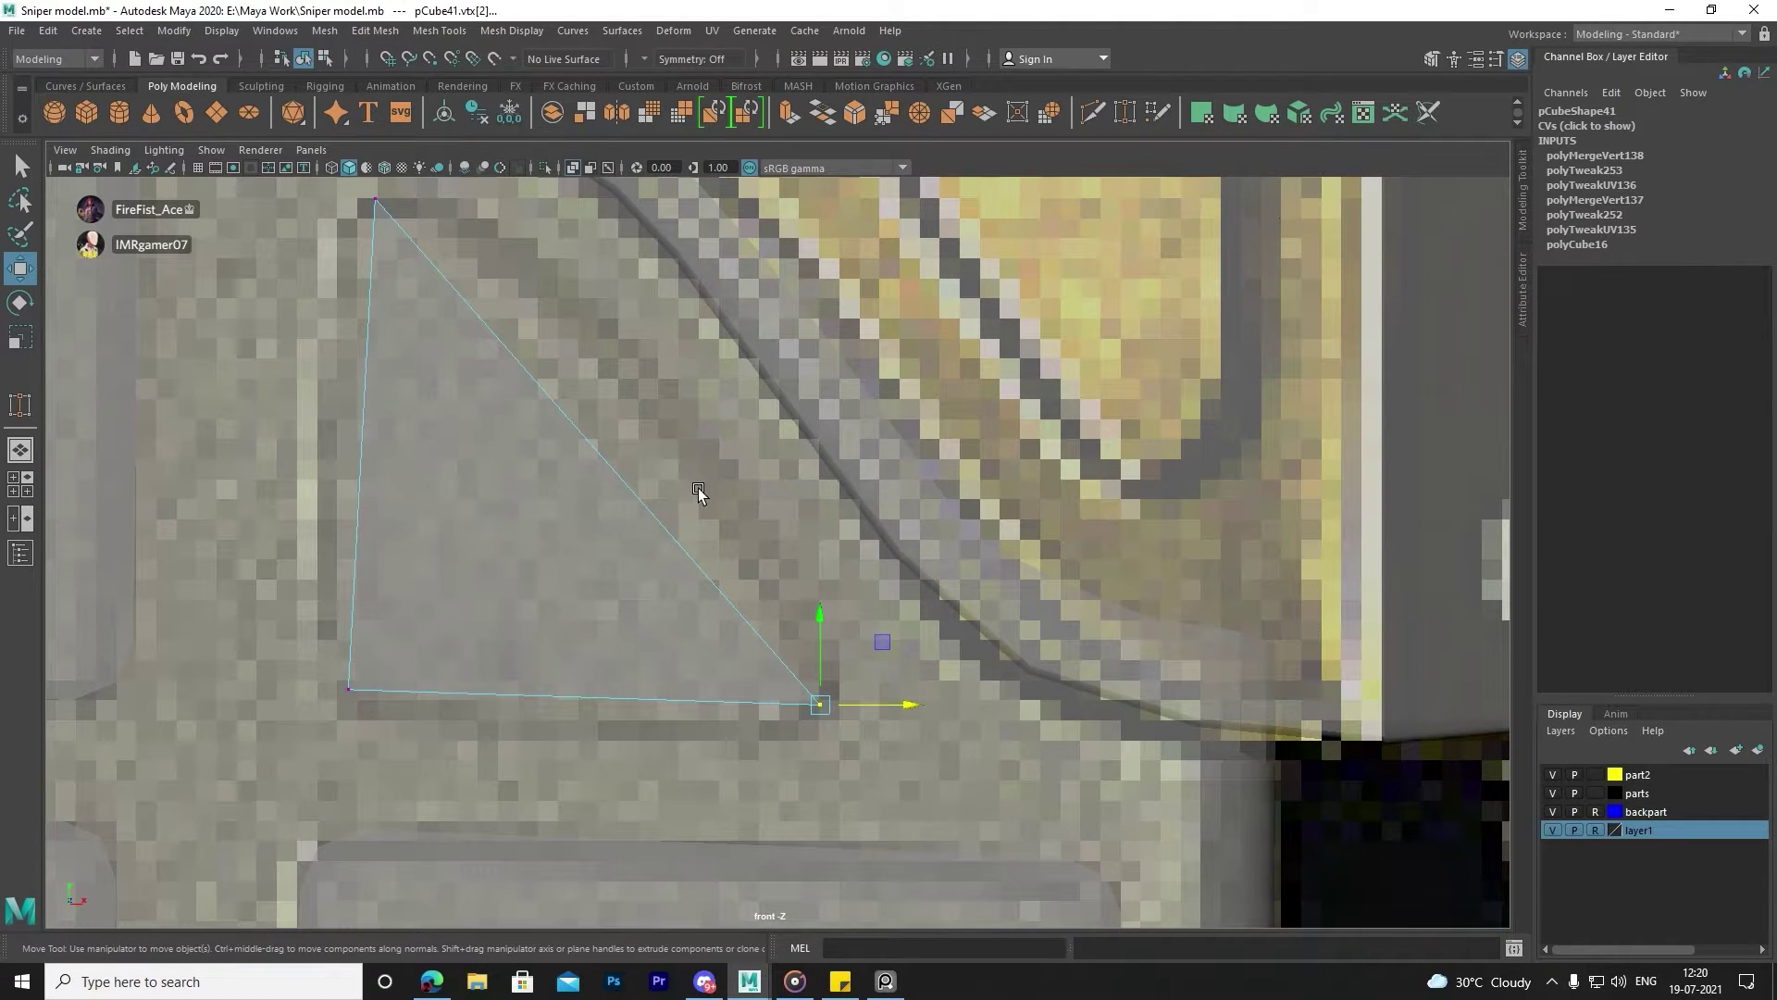
{"action": "middle_click_drag", "start_coordinate": [634, 412], "coordinate": [717, 462], "text": "alt"}
Select the triangle's edges, starting with the diagonal edge.
{"action": "right_click_drag", "start_coordinate": [575, 468], "coordinate": [543, 449]}
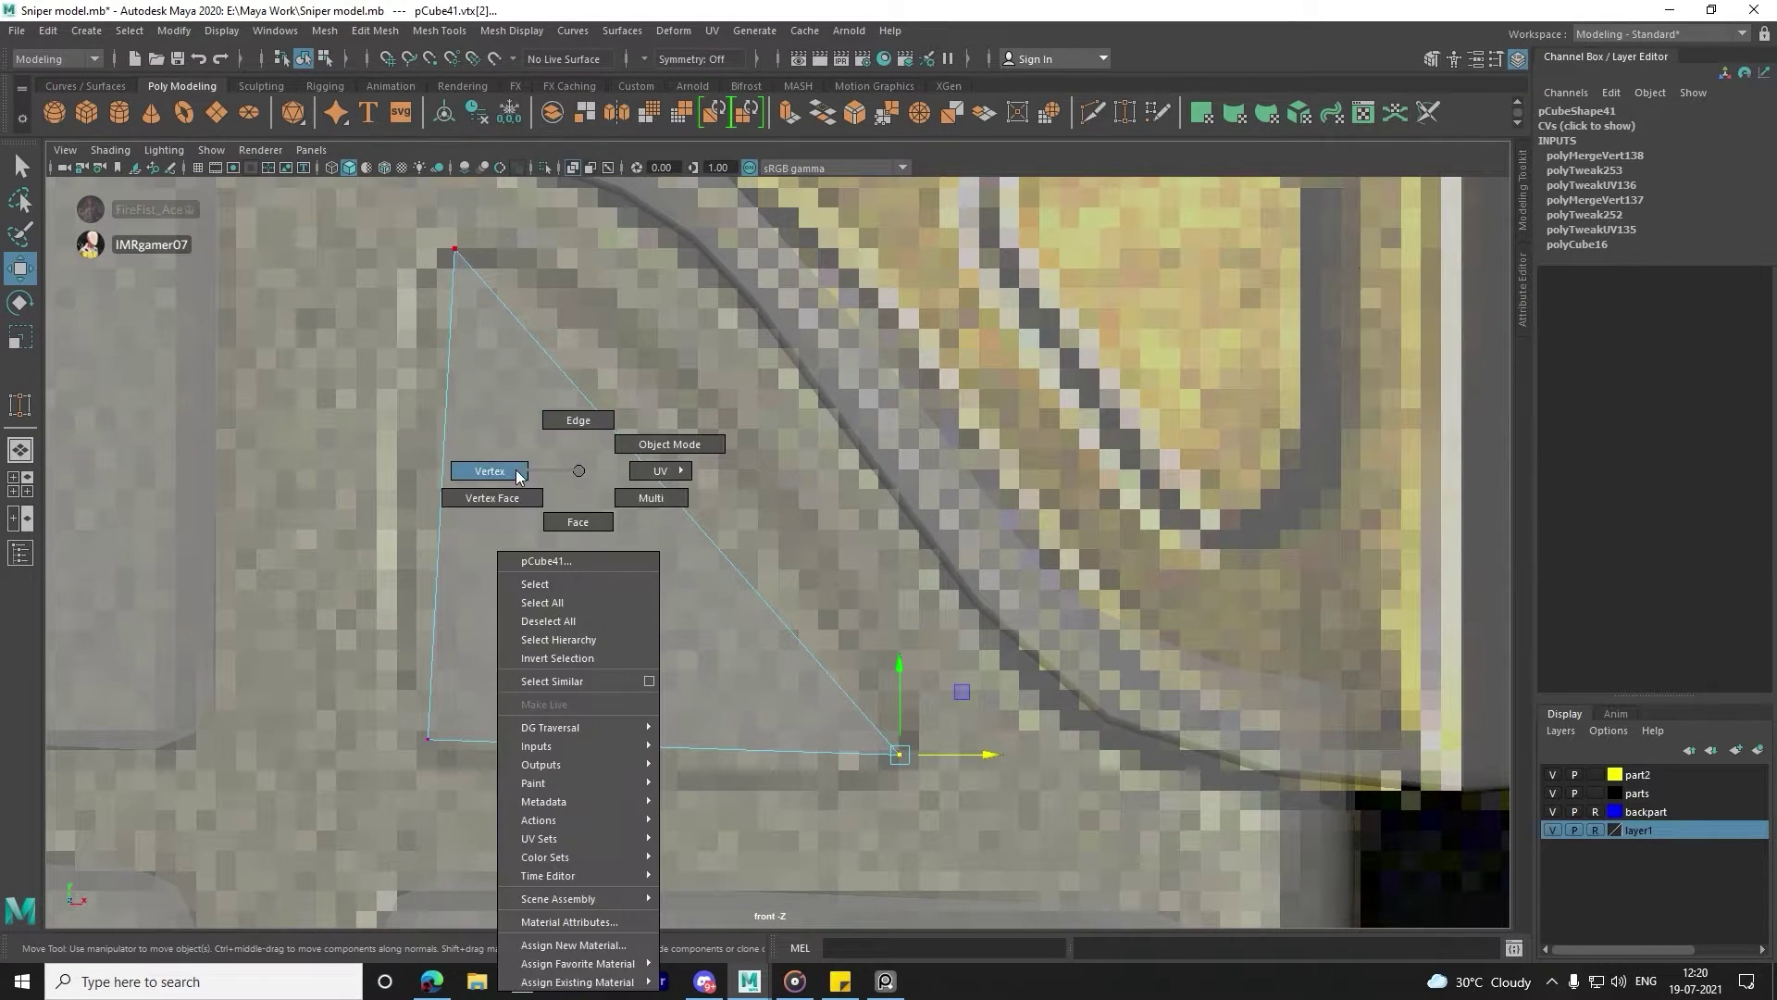
{"action": "right_click_drag", "start_coordinate": [504, 337], "coordinate": [400, 225]}
{"action": "left_click", "coordinate": [505, 307]}
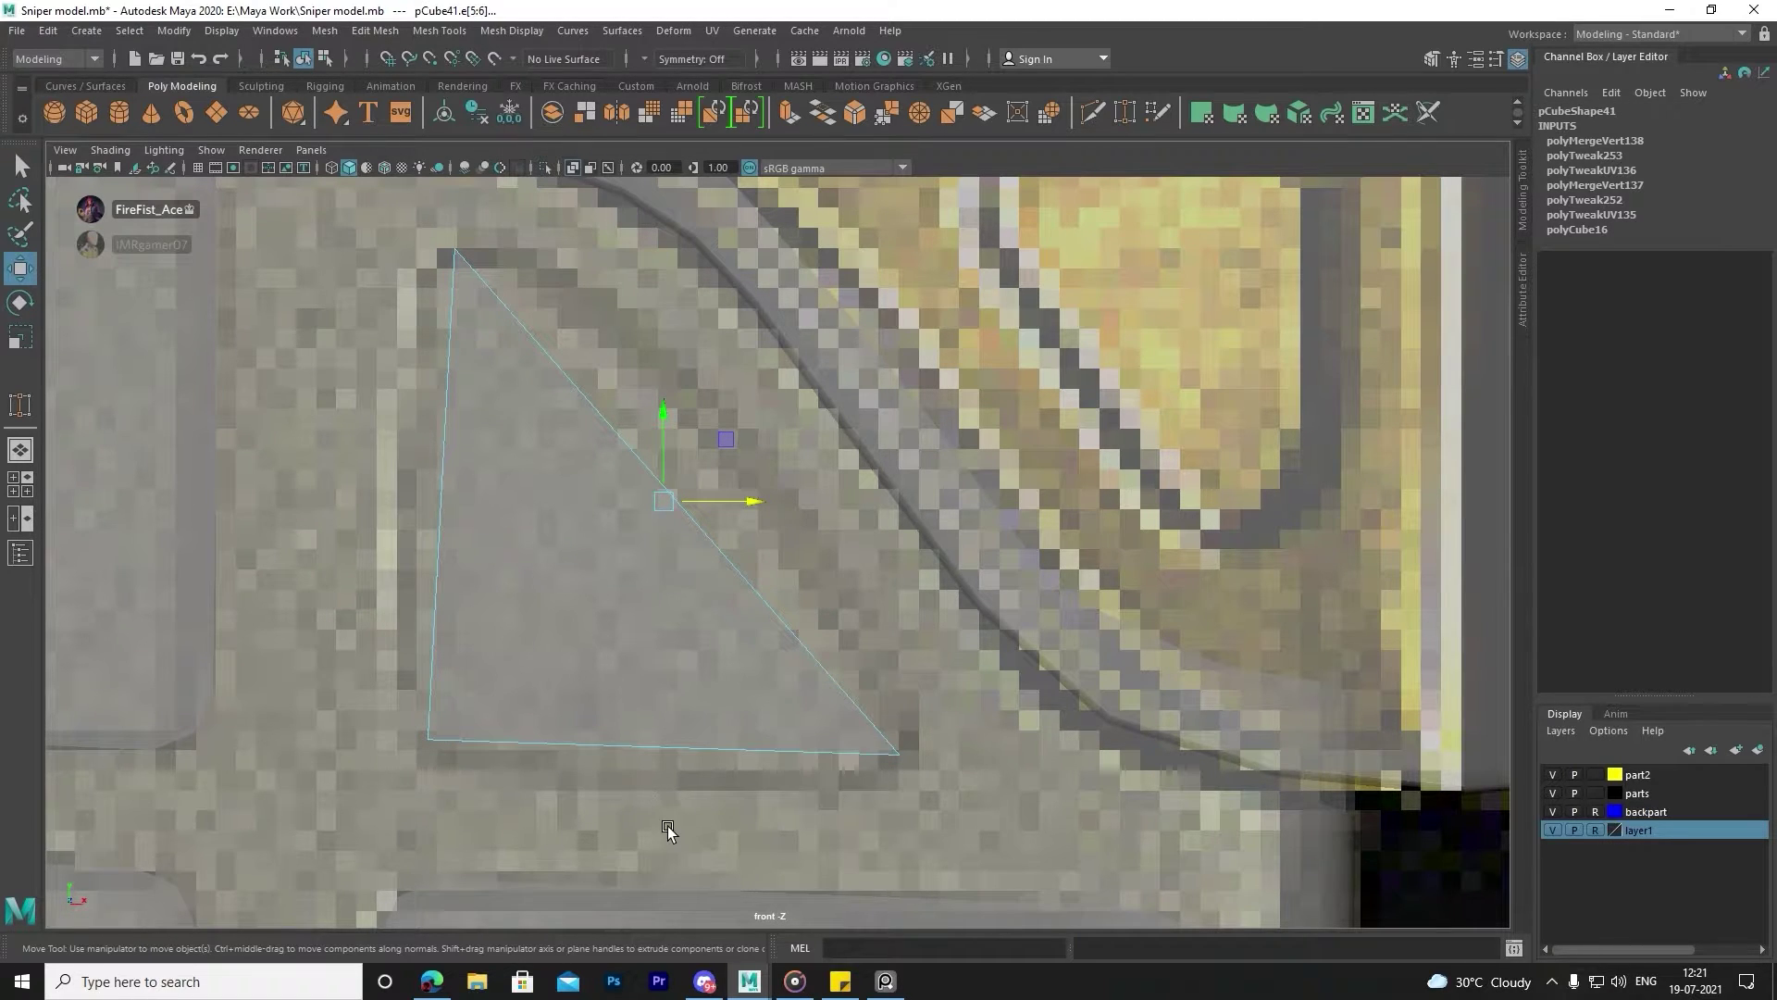
{"action": "left_click_drag", "start_coordinate": [668, 830], "coordinate": [689, 503]}
Bevel the selected triangle edges with 4 segments at fraction 0.6.
{"action": "left_click", "coordinate": [375, 30]}
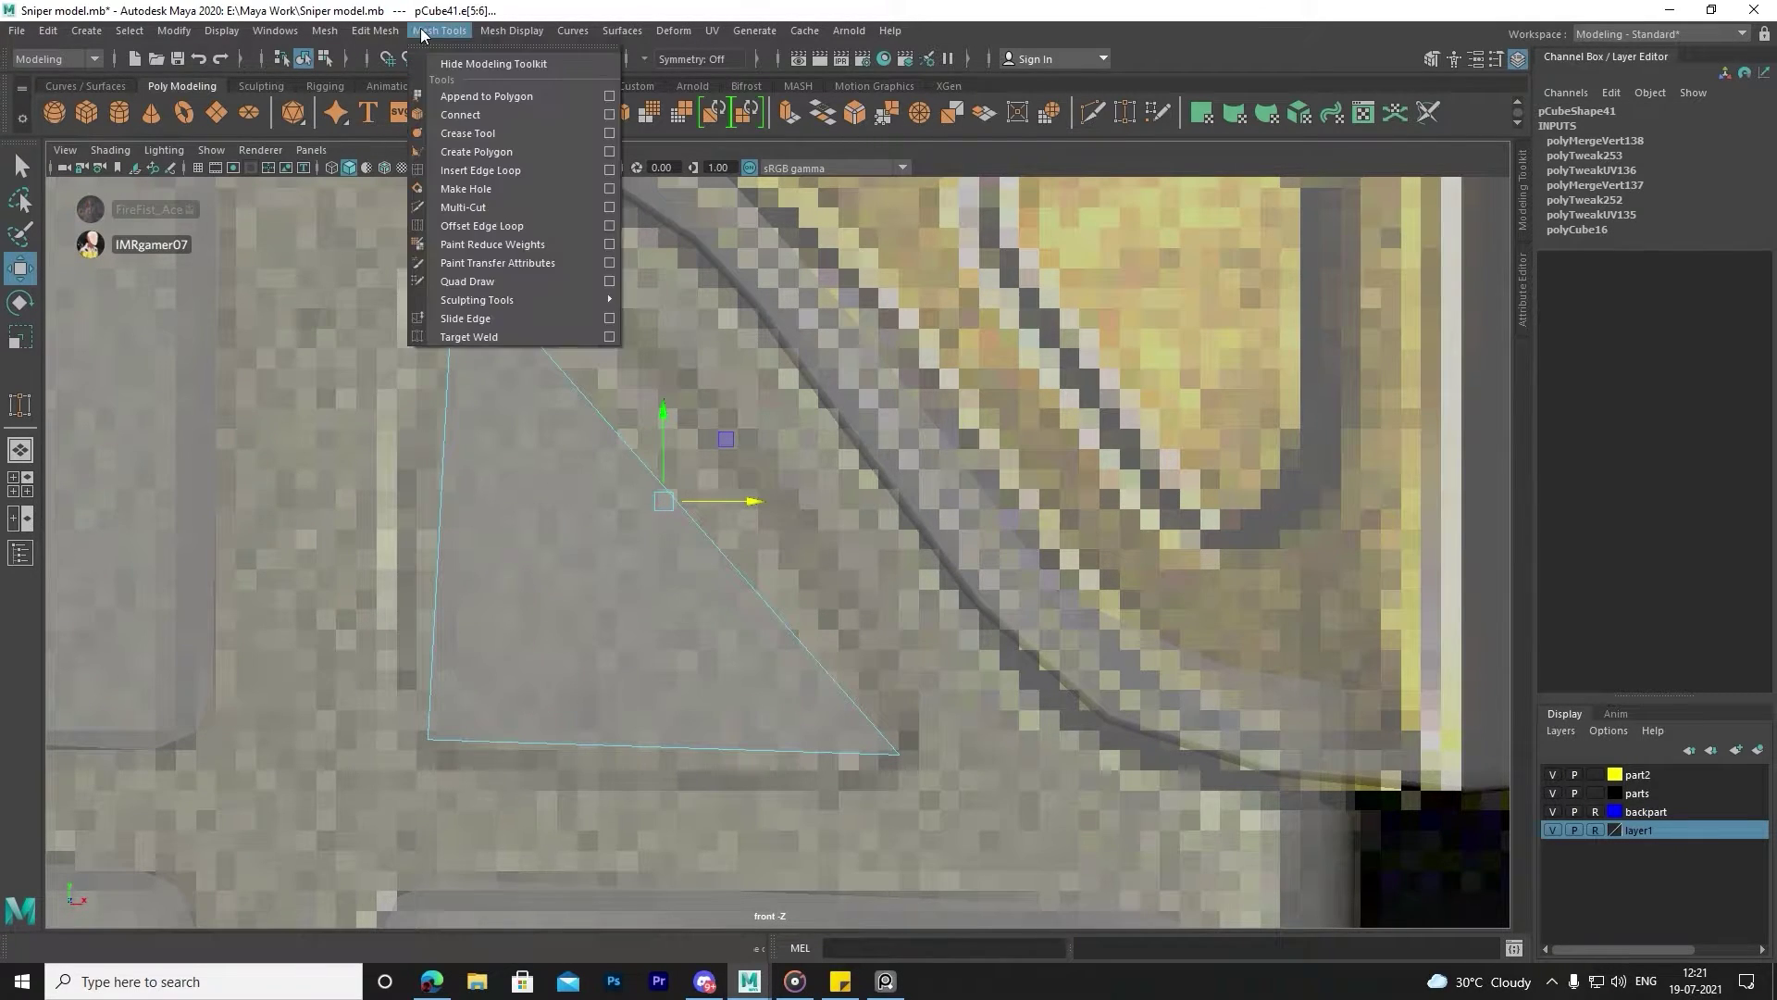
{"action": "left_click", "coordinate": [407, 90]}
{"action": "left_click_drag", "start_coordinate": [1188, 607], "coordinate": [1220, 609]}
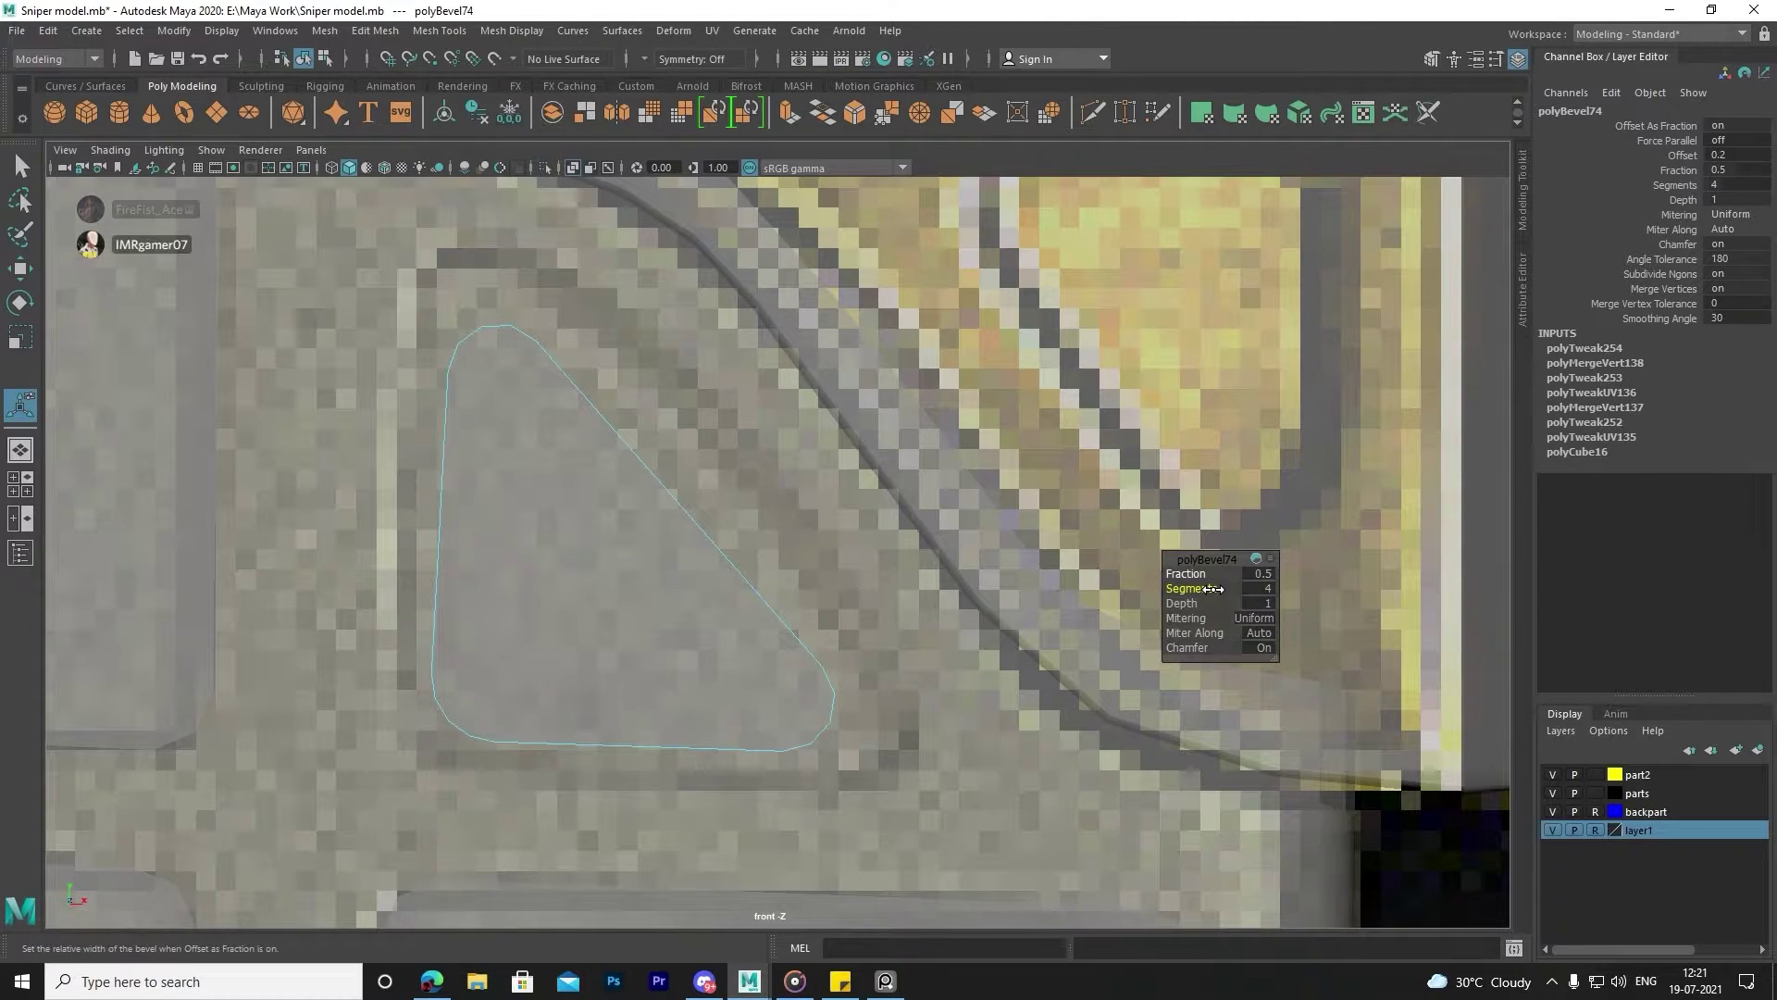
{"action": "left_click_drag", "start_coordinate": [1194, 573], "coordinate": [1226, 572]}
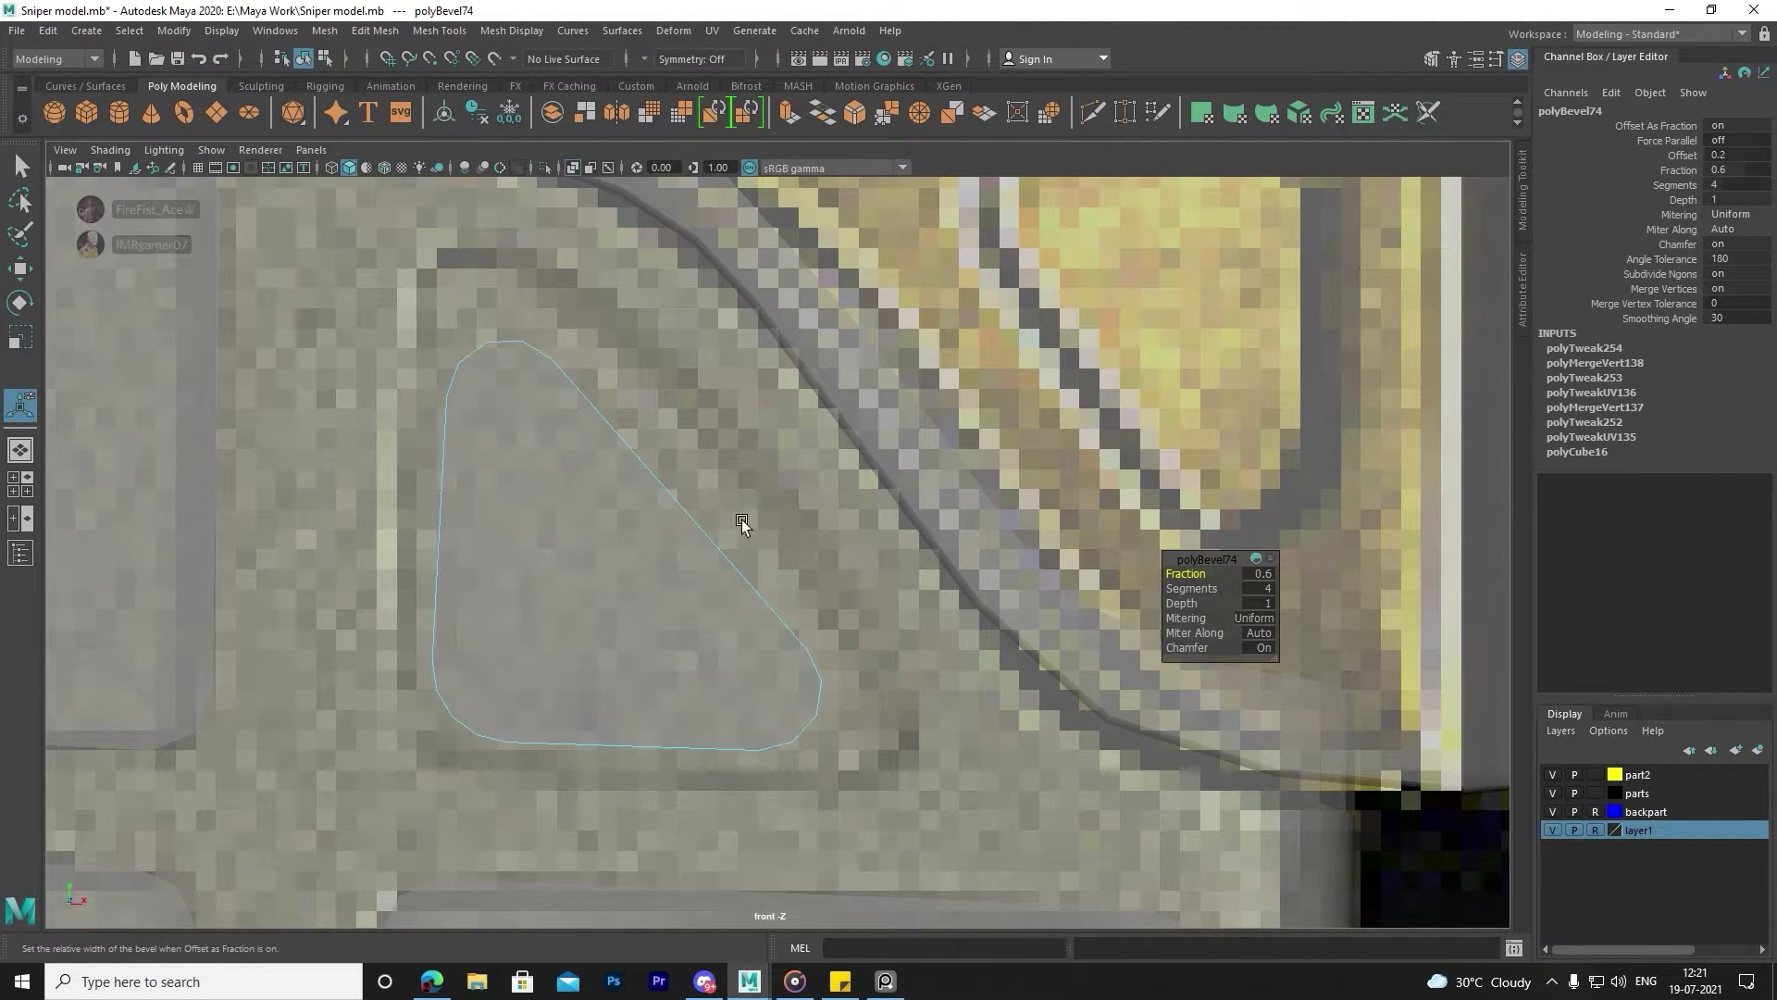
Nudge the top, bottom-right and bottom-left rounded corner vertices to fit the recess.
{"action": "right_click_drag", "start_coordinate": [610, 470], "coordinate": [620, 412]}
{"action": "left_click", "coordinate": [535, 472]}
{"action": "left_click", "coordinate": [548, 361]}
{"action": "key", "text": "w"}
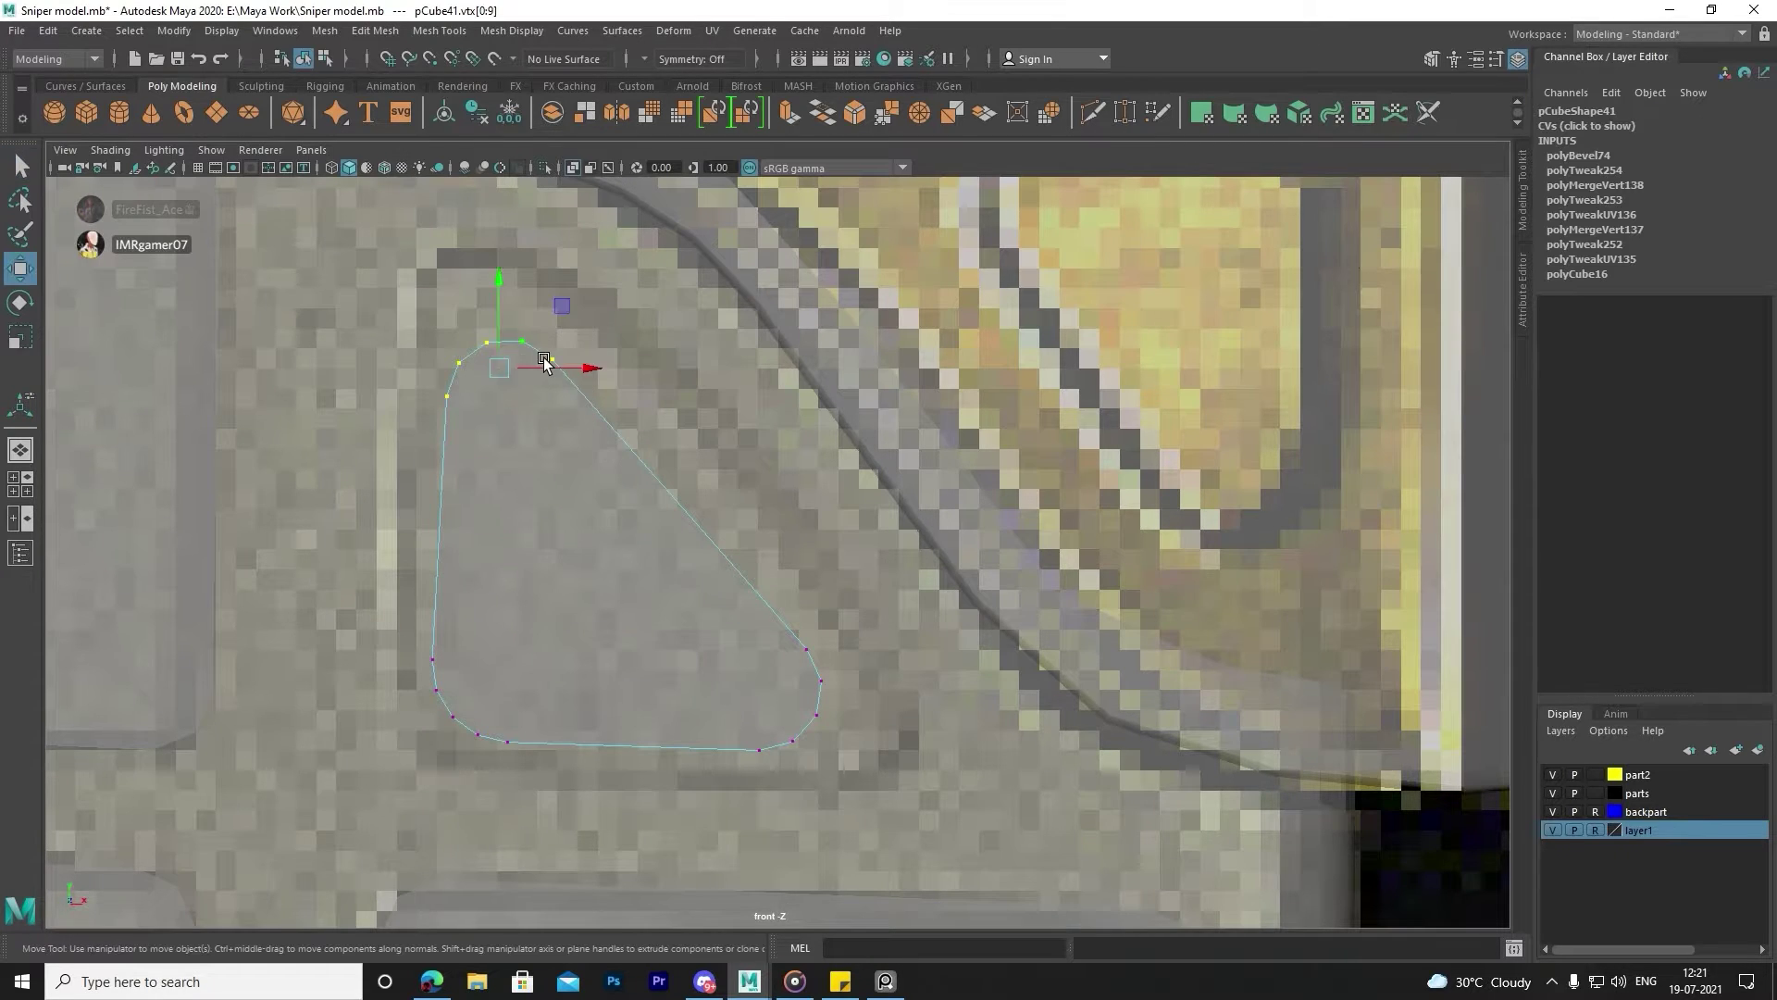
{"action": "scroll", "coordinate": [738, 510], "scroll_direction": "down", "scroll_amount": 3}
{"action": "scroll", "coordinate": [739, 510], "scroll_direction": "down", "scroll_amount": 3}
{"action": "left_click_drag", "start_coordinate": [739, 511], "coordinate": [737, 476]}
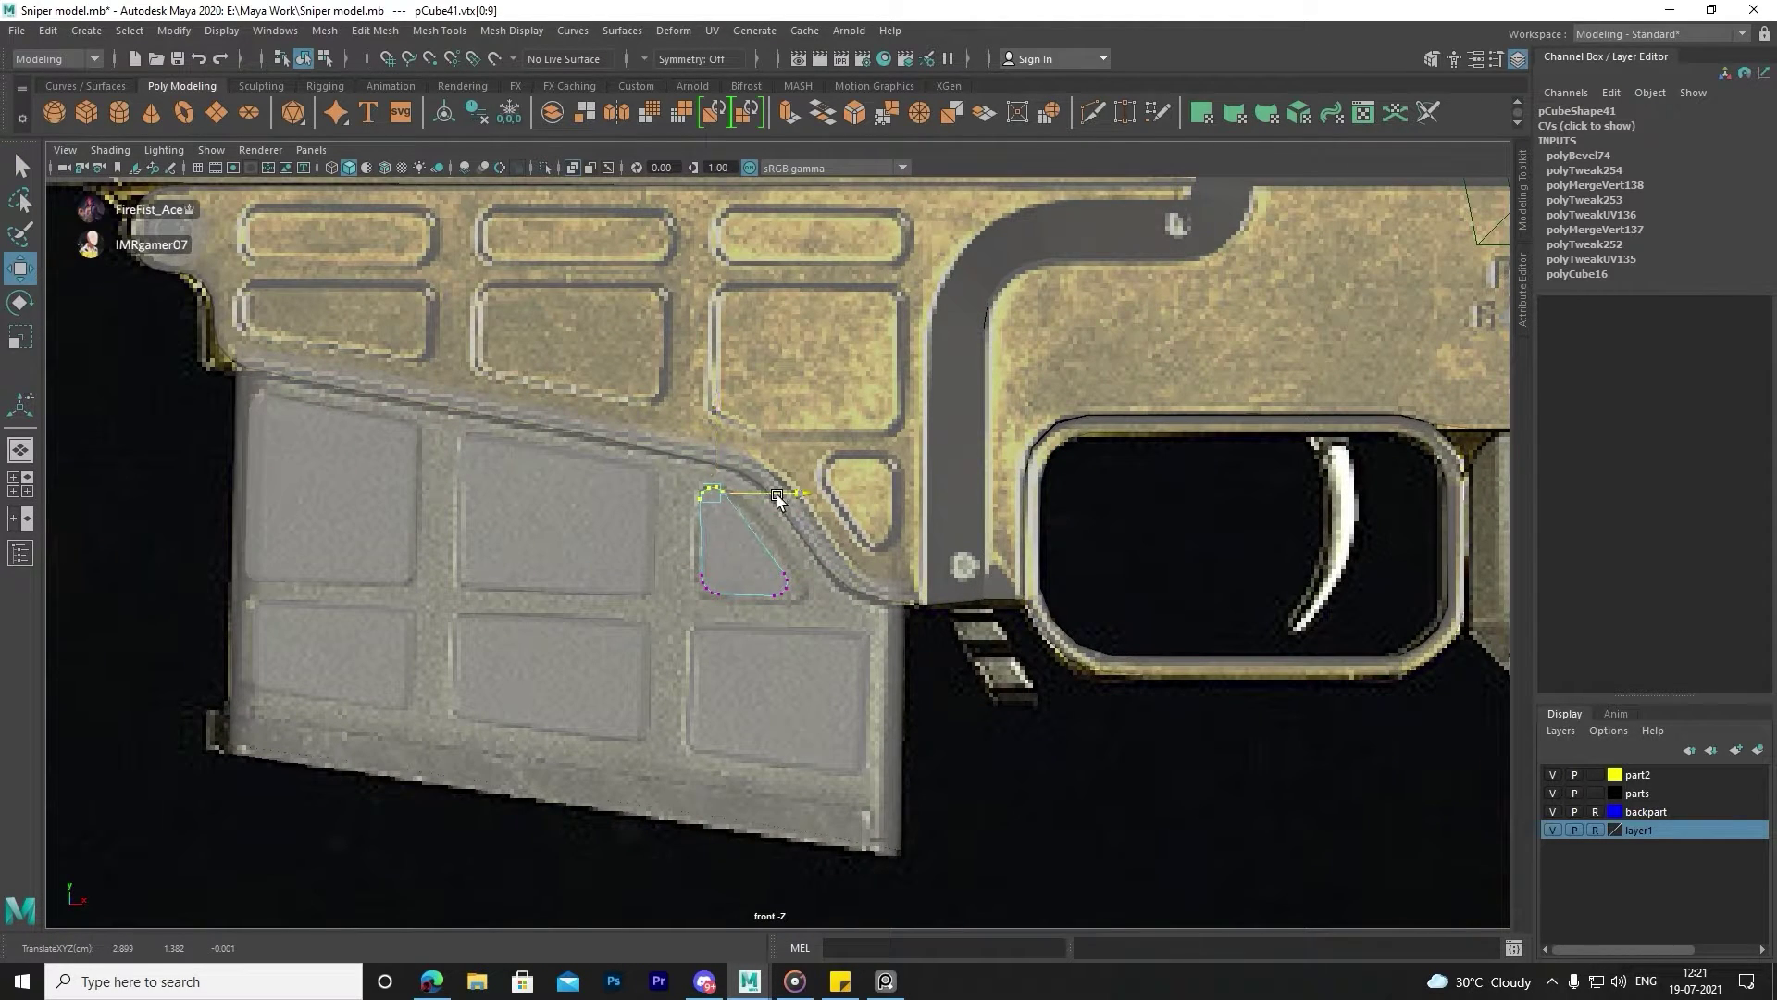
{"action": "left_click_drag", "start_coordinate": [818, 599], "coordinate": [782, 569]}
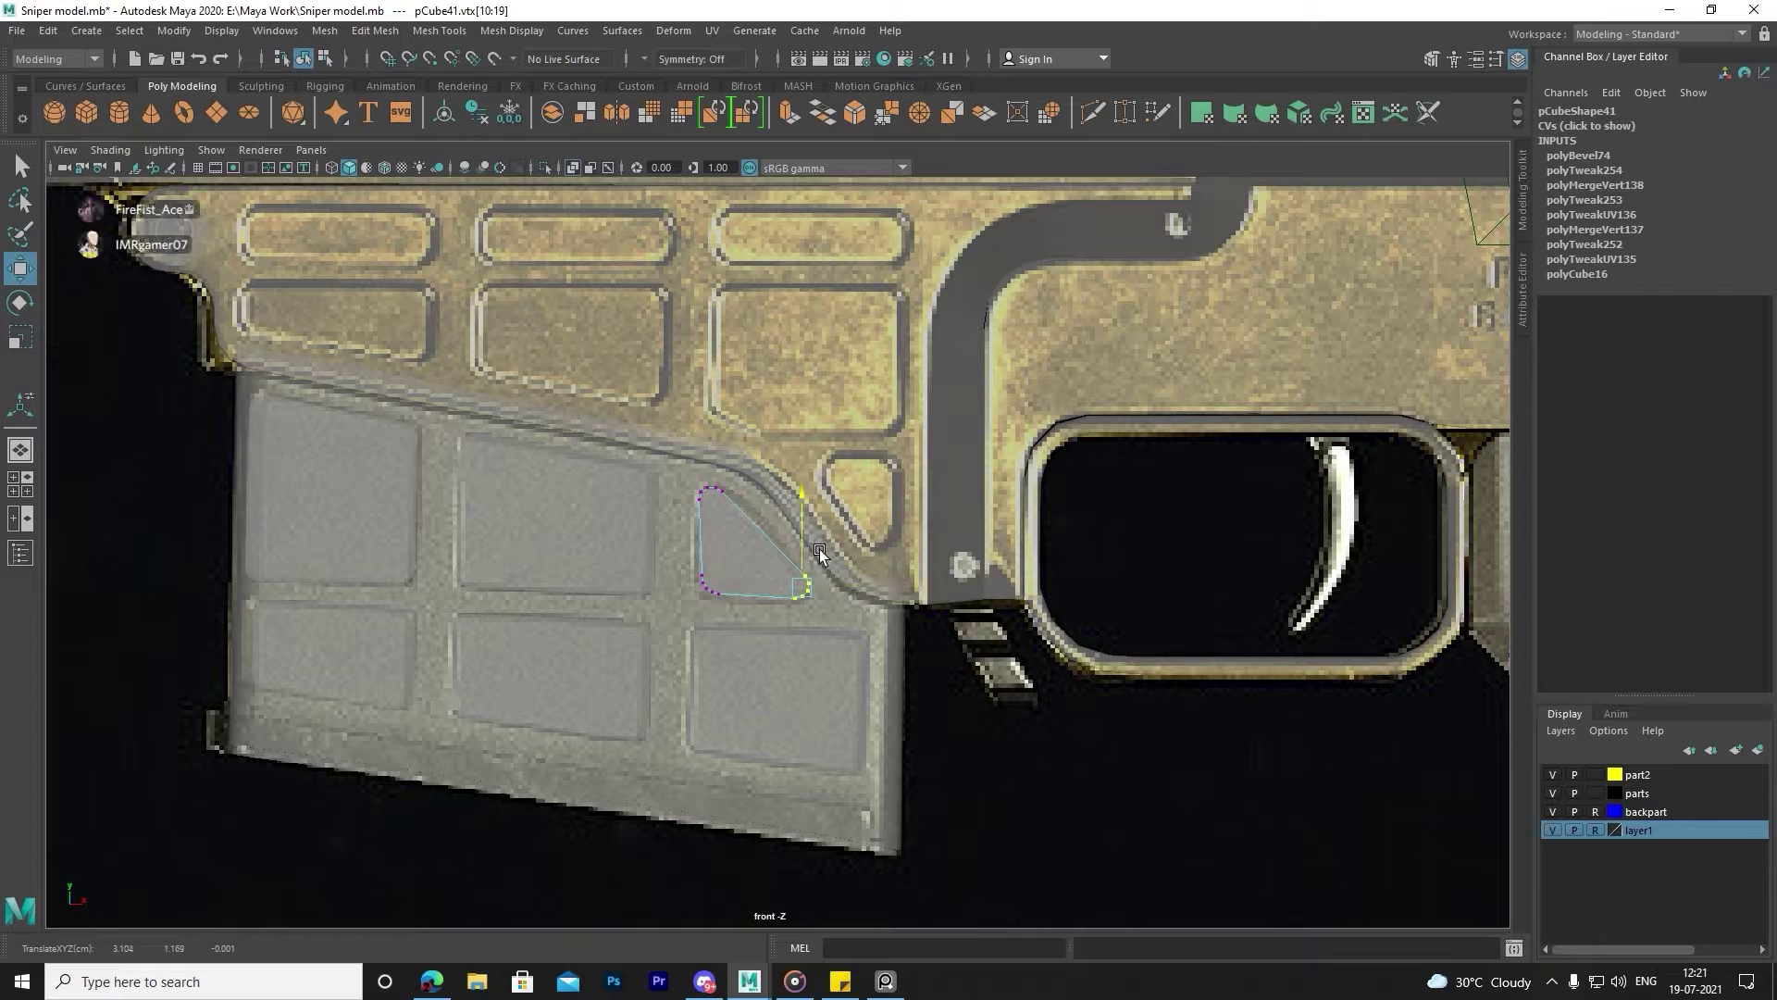
{"action": "left_click_drag", "start_coordinate": [689, 600], "coordinate": [725, 558]}
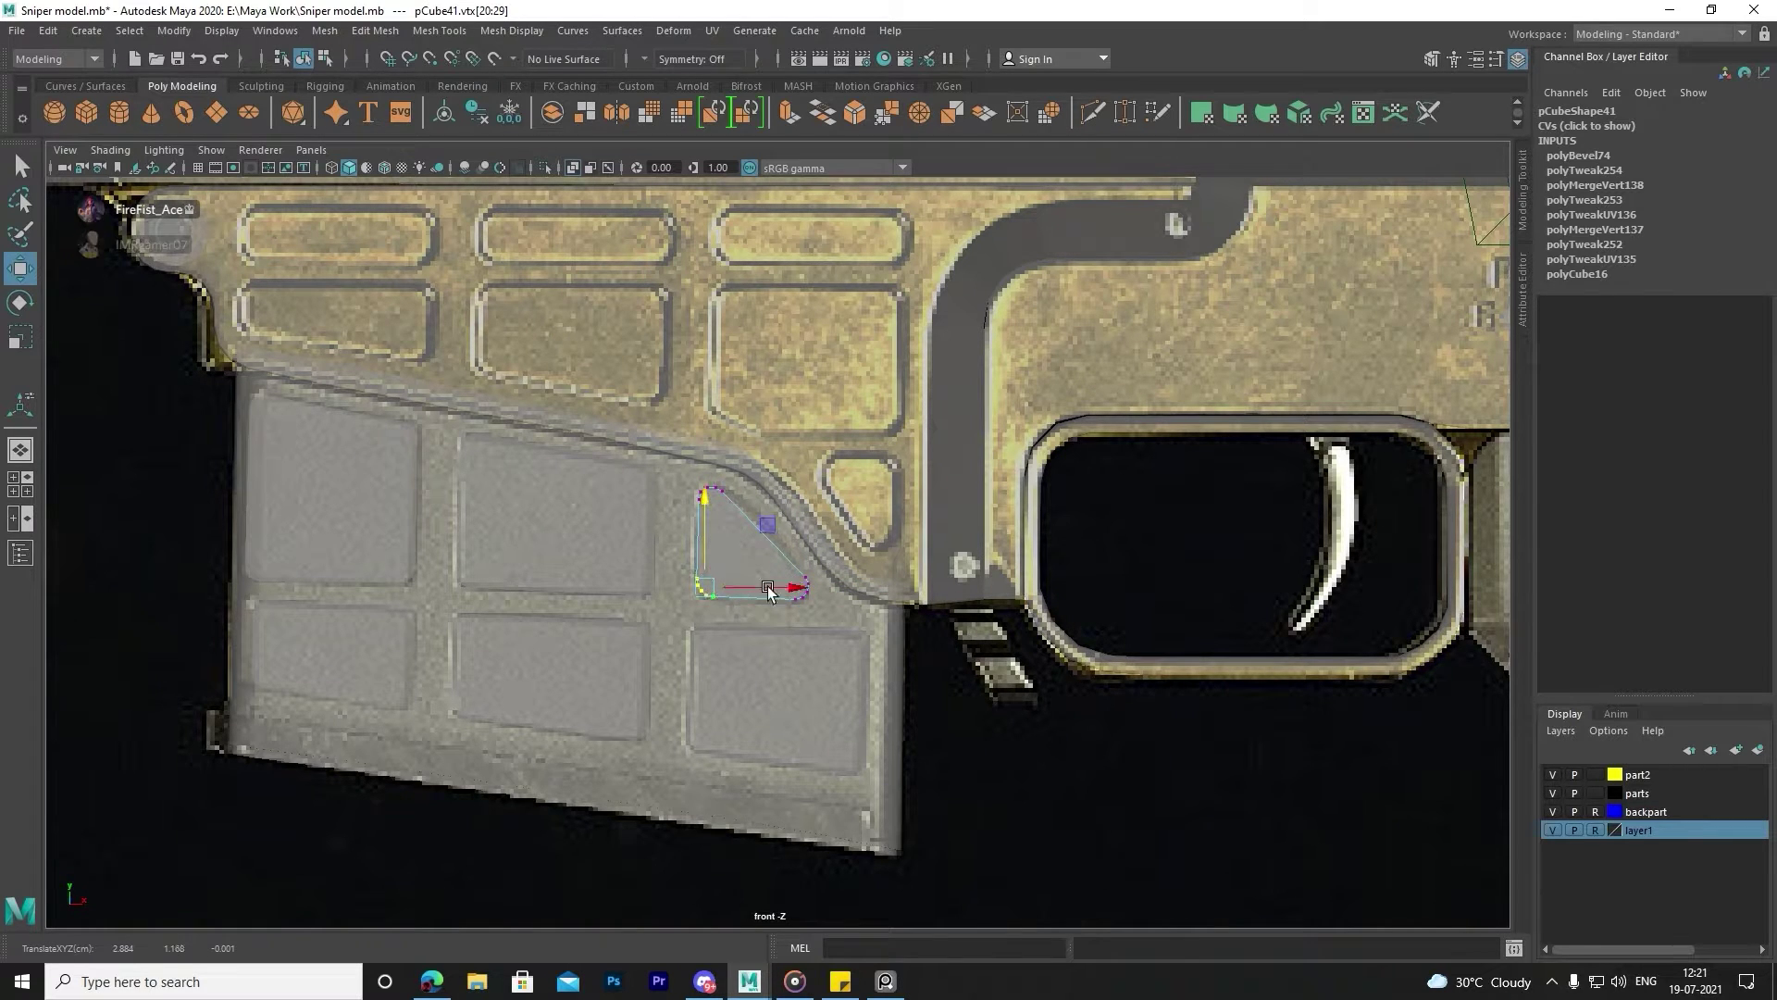
{"action": "scroll", "coordinate": [782, 569], "scroll_direction": "up", "scroll_amount": 2}
{"action": "scroll", "coordinate": [745, 555], "scroll_direction": "up", "scroll_amount": 5}
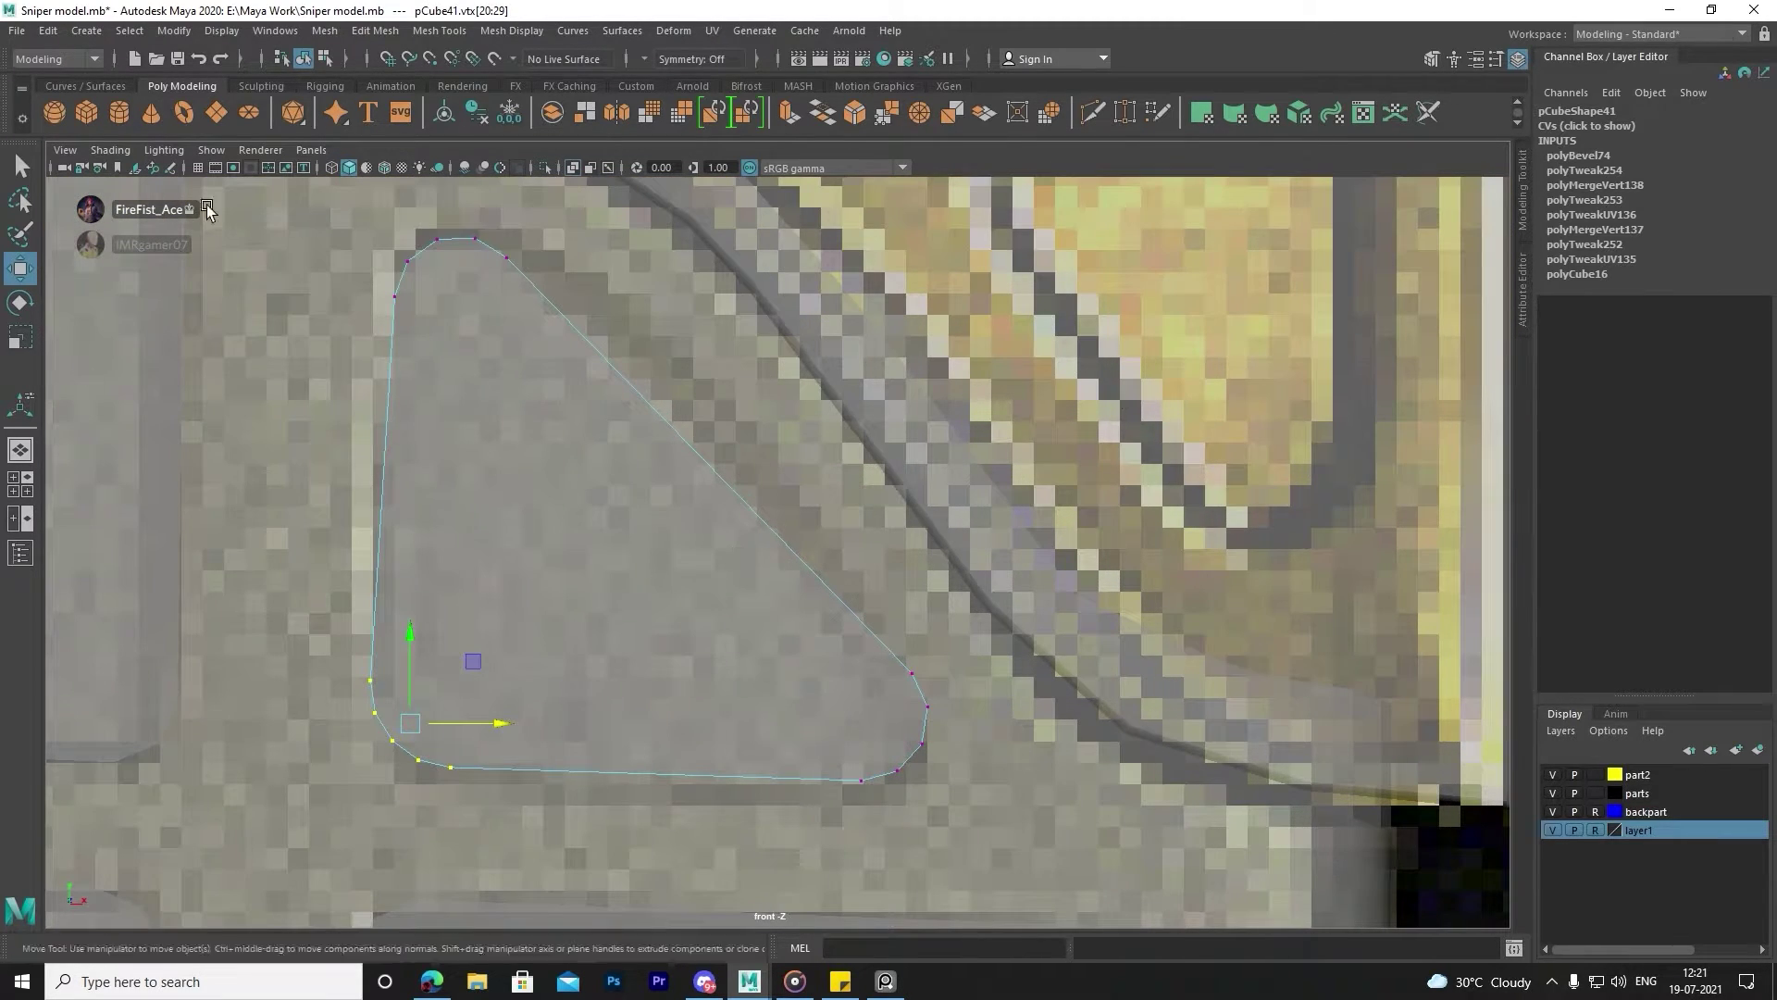
{"action": "left_click", "coordinate": [435, 30]}
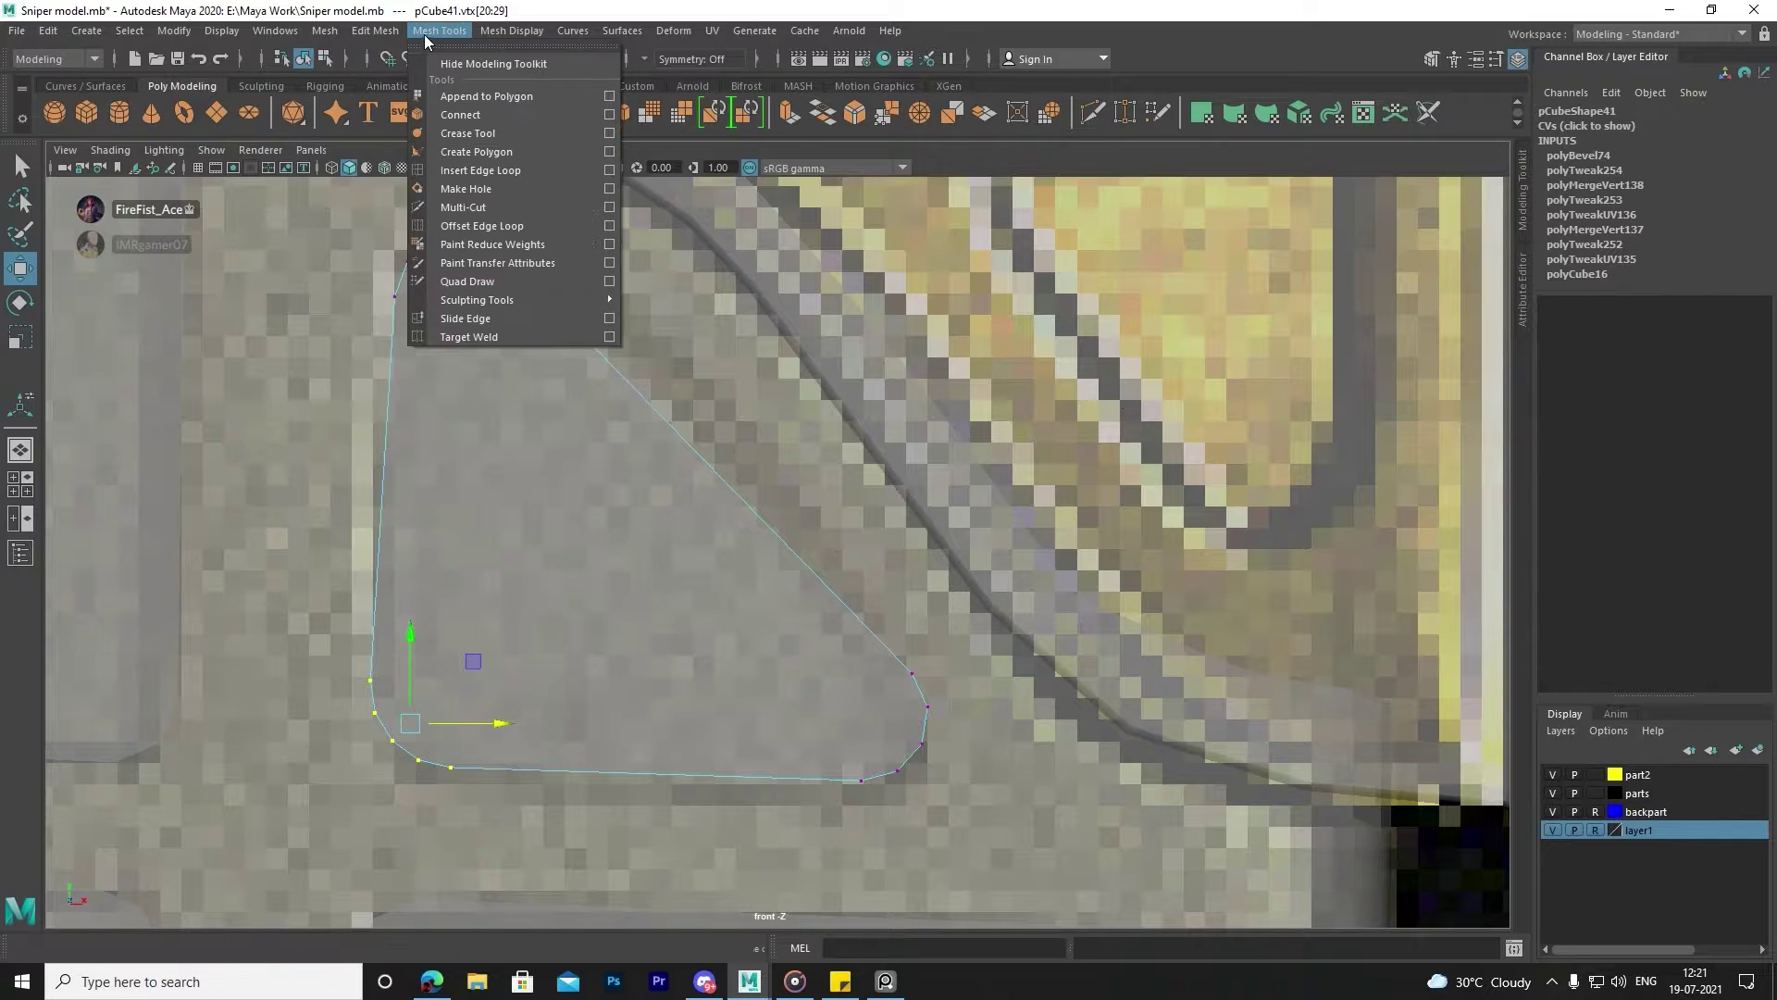
Insert four edge loops across the curved triangular cutter pCube41.
{"action": "left_click", "coordinate": [481, 170]}
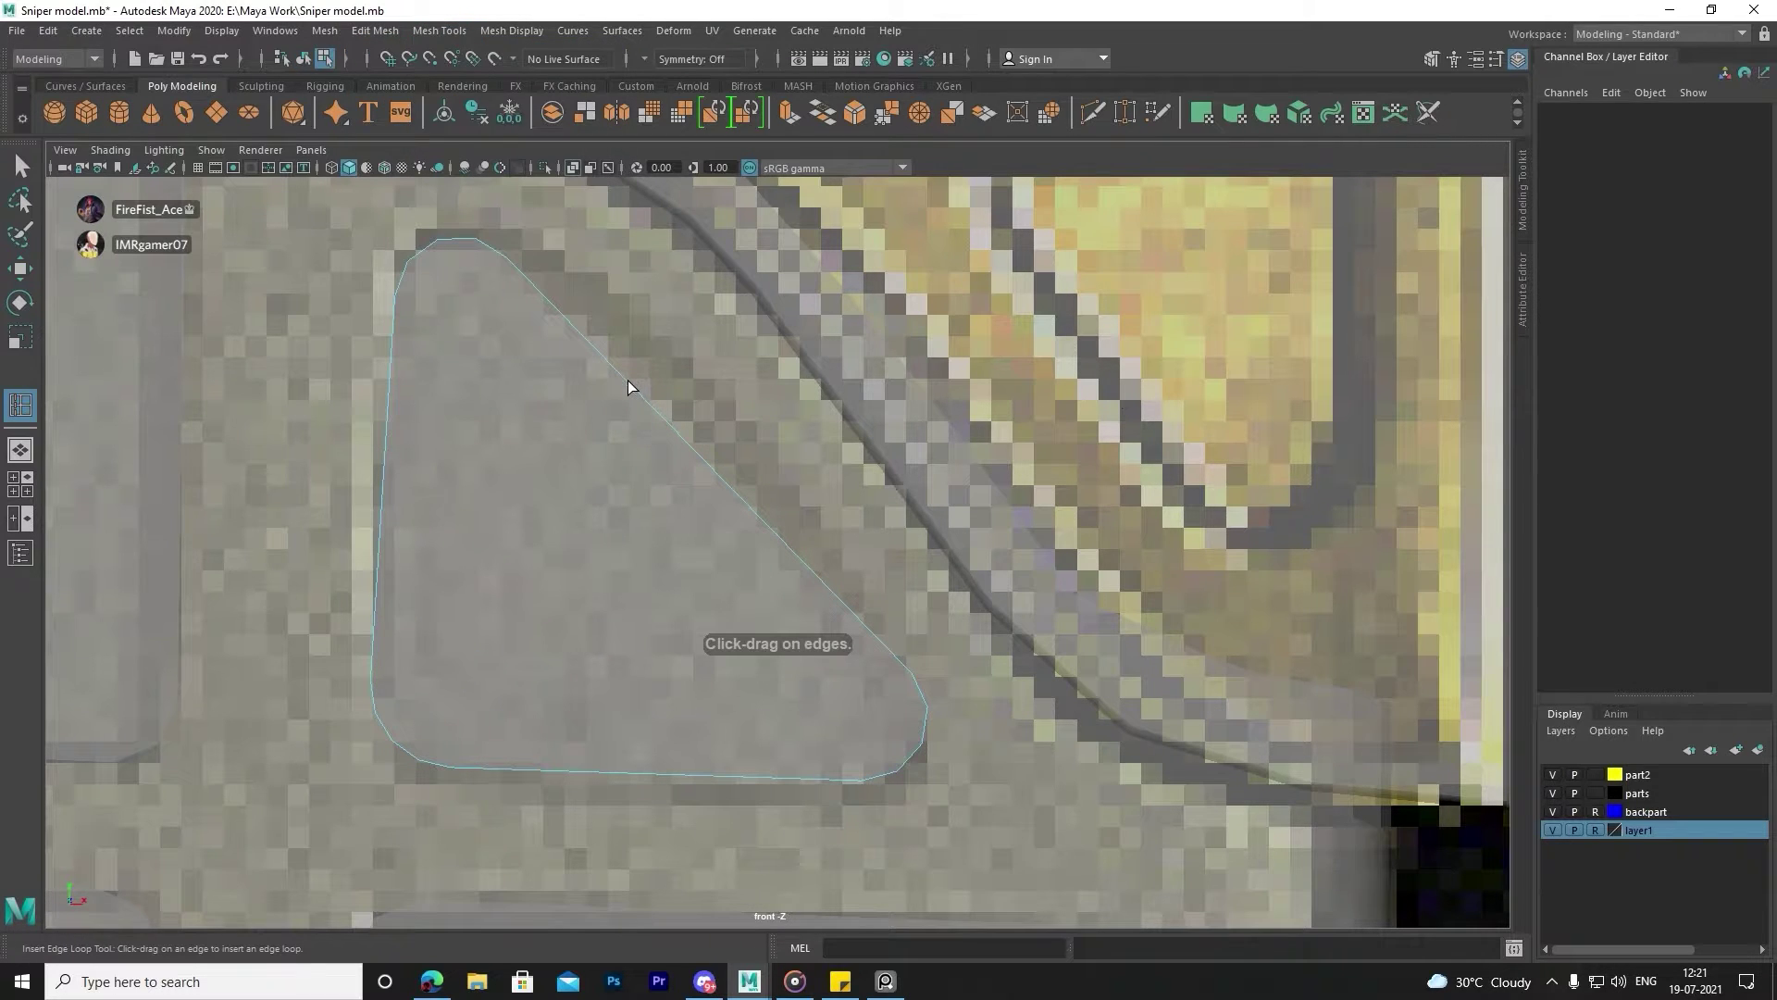
{"action": "left_click", "coordinate": [592, 346]}
{"action": "left_click", "coordinate": [686, 447]}
{"action": "left_click", "coordinate": [780, 522]}
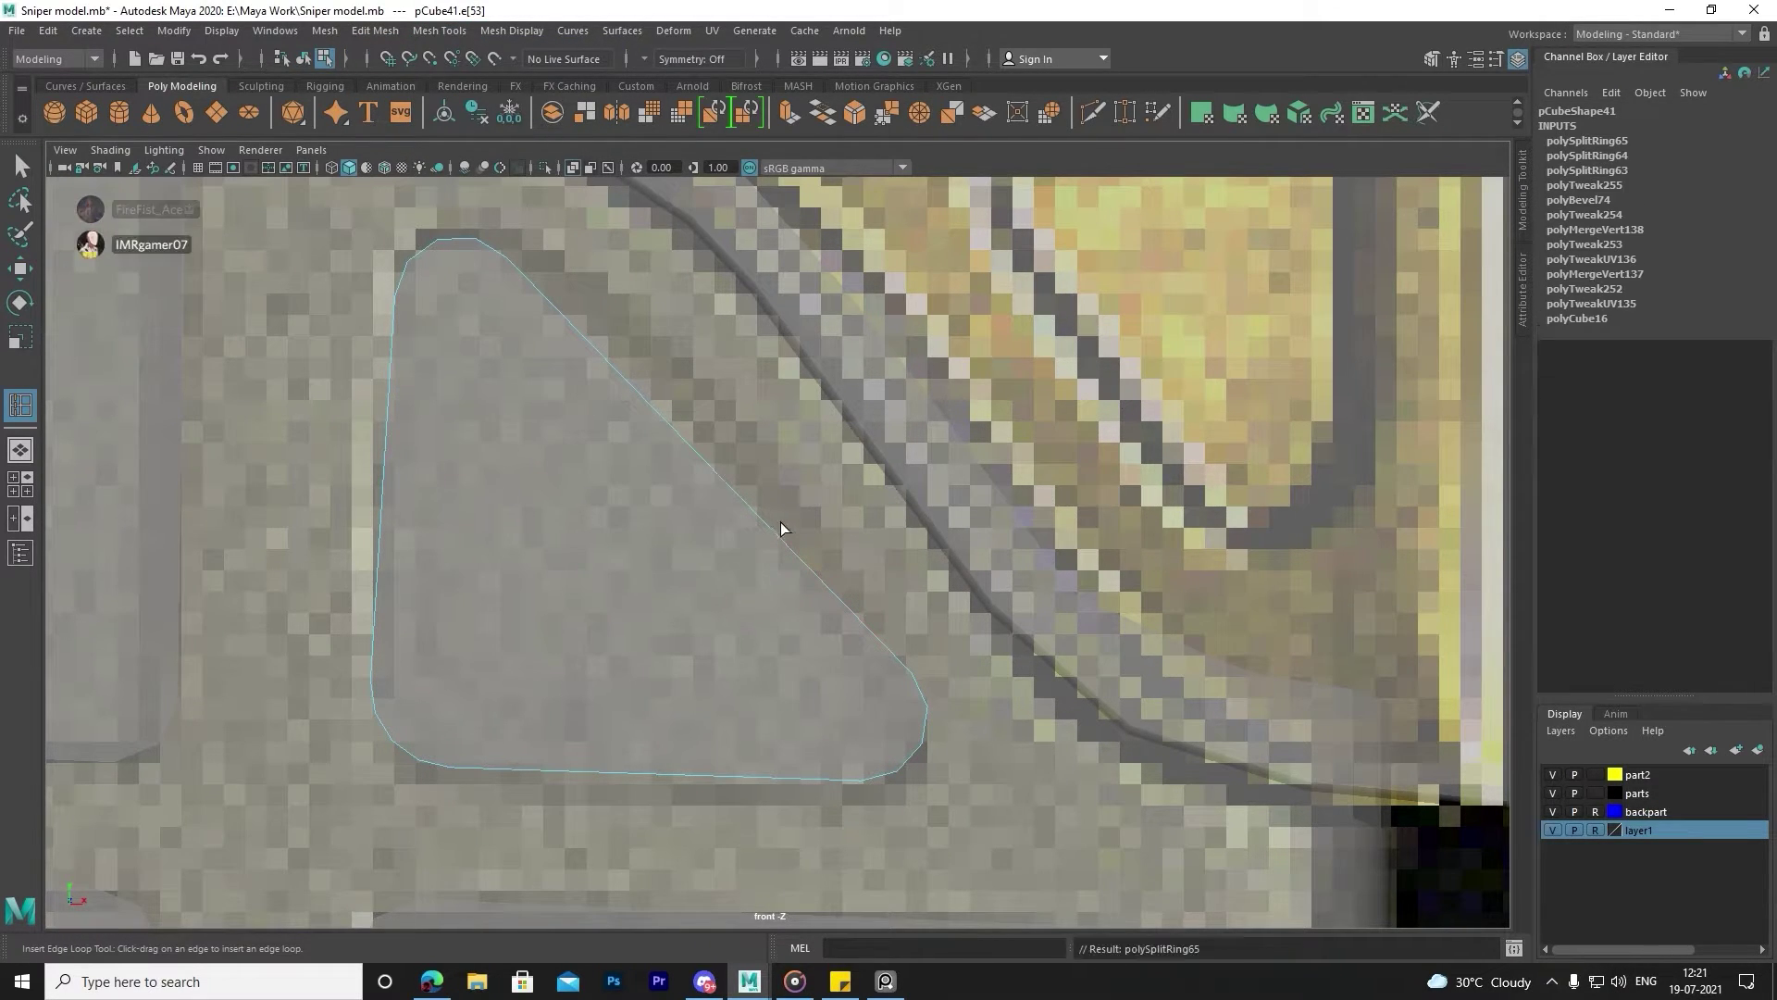
{"action": "left_click", "coordinate": [785, 540]}
Select pCube41's outline vertex pairs and pull the upper pair toward the receiver's curved edge.
{"action": "right_click_drag", "start_coordinate": [579, 441], "coordinate": [516, 444]}
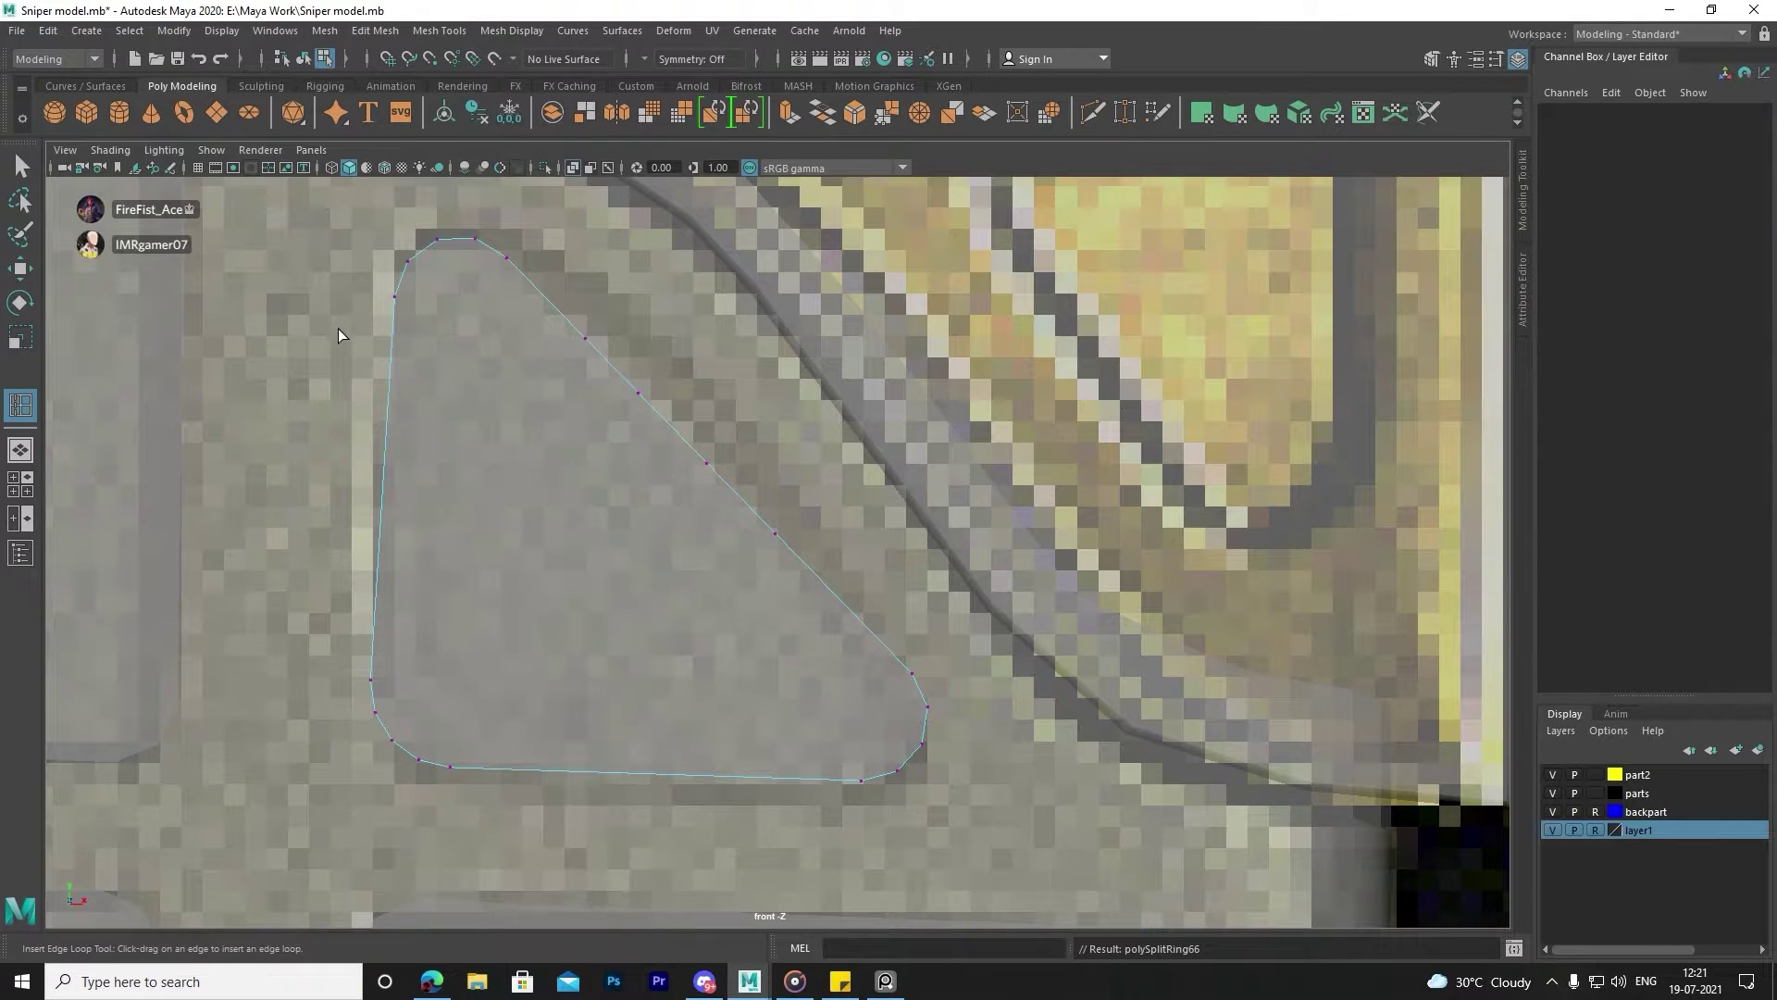
{"action": "left_click_drag", "start_coordinate": [573, 324], "coordinate": [620, 389]}
{"action": "scroll", "coordinate": [703, 419], "scroll_direction": "down", "scroll_amount": 5}
{"action": "scroll", "coordinate": [824, 530], "scroll_direction": "up", "scroll_amount": 5}
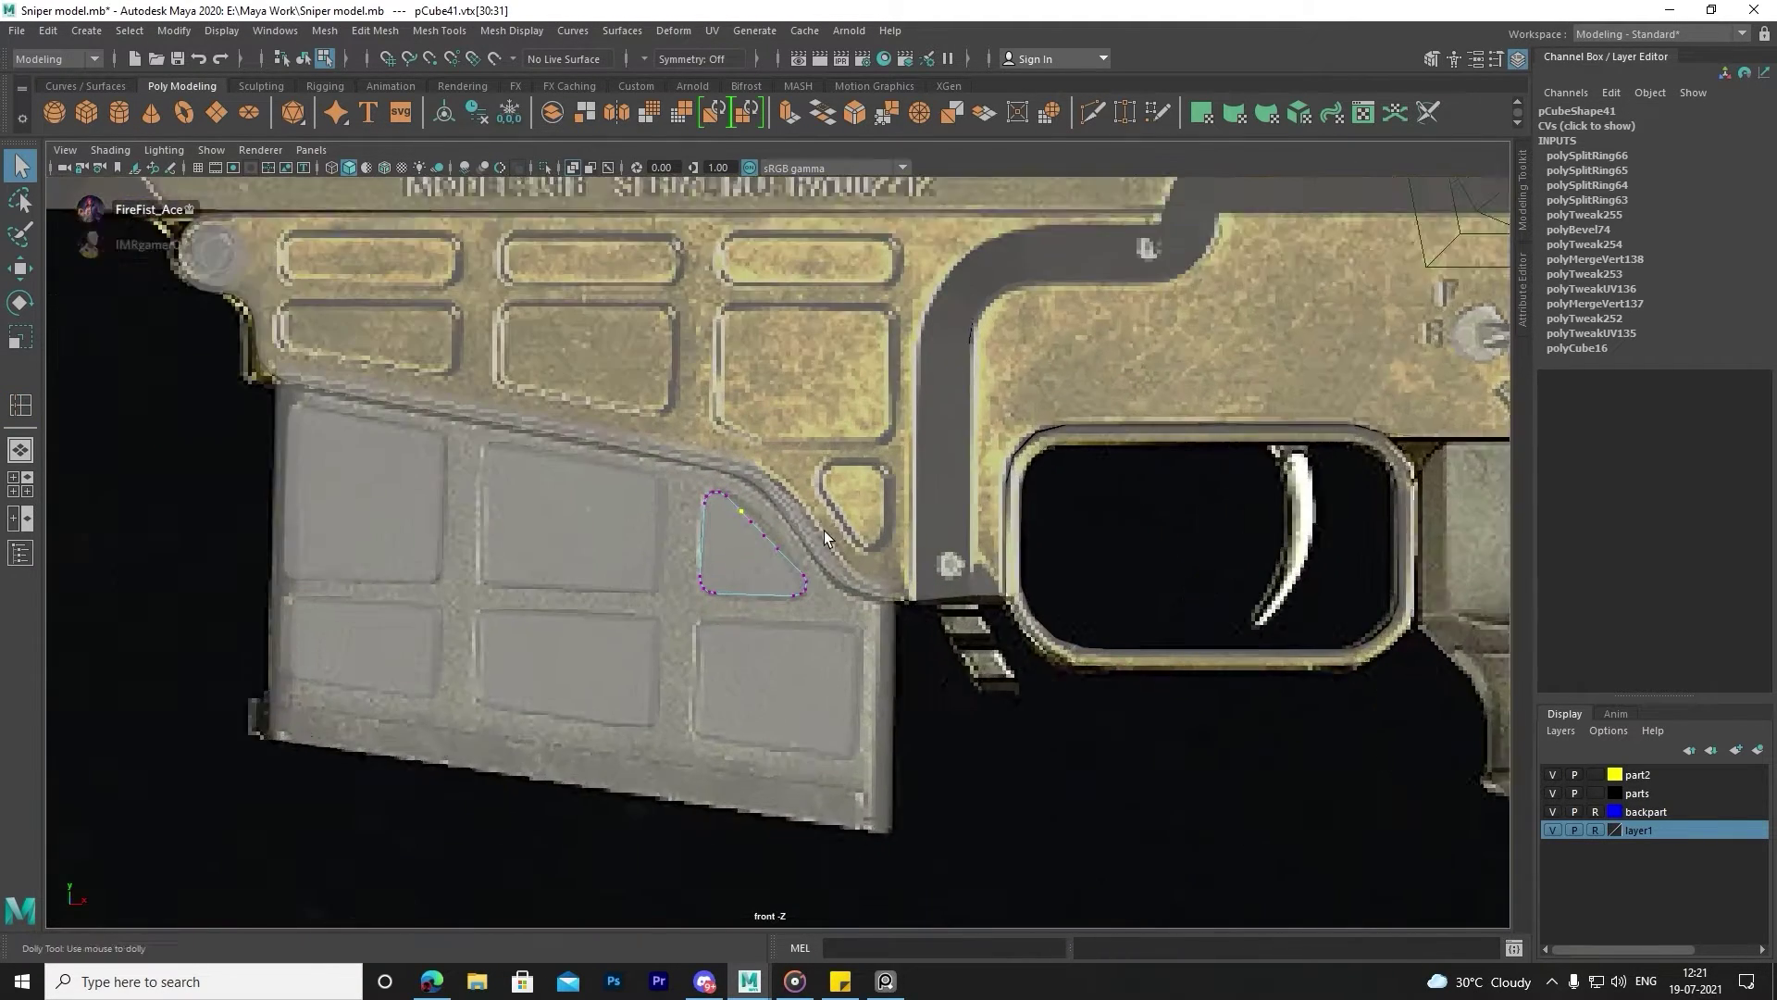
{"action": "scroll", "coordinate": [786, 509], "scroll_direction": "up", "scroll_amount": 2}
{"action": "key", "text": "w"}
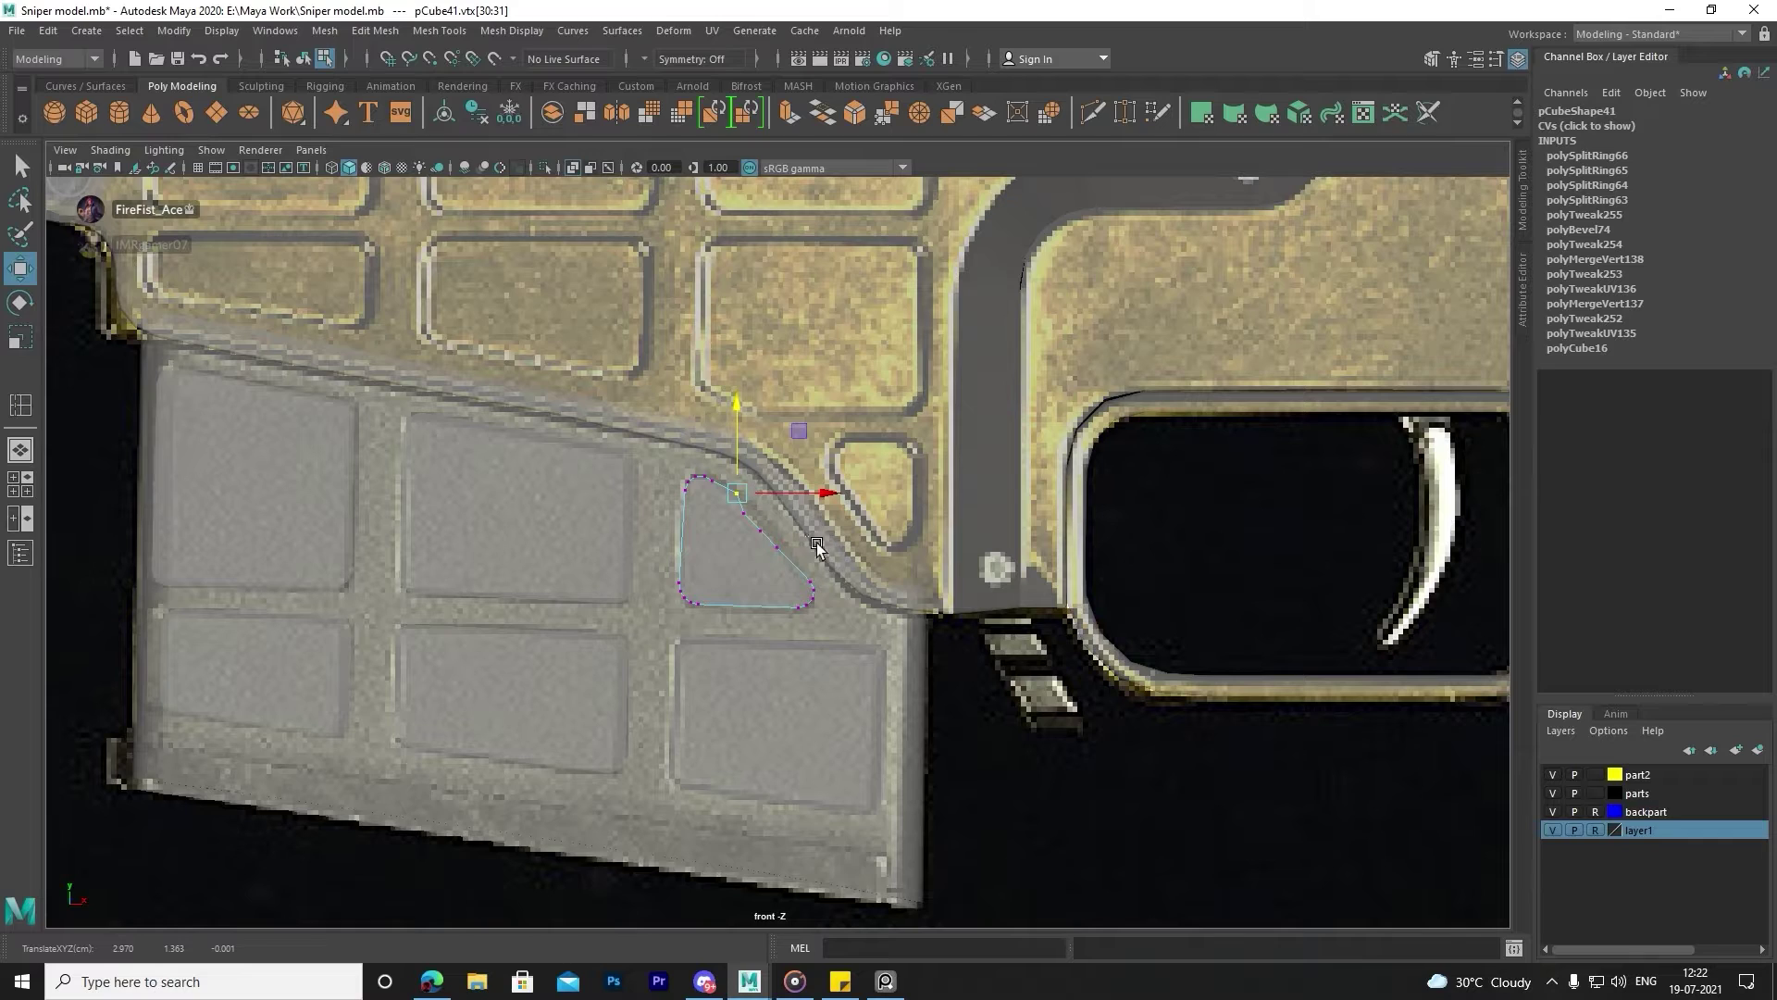
{"action": "left_click", "coordinate": [761, 531]}
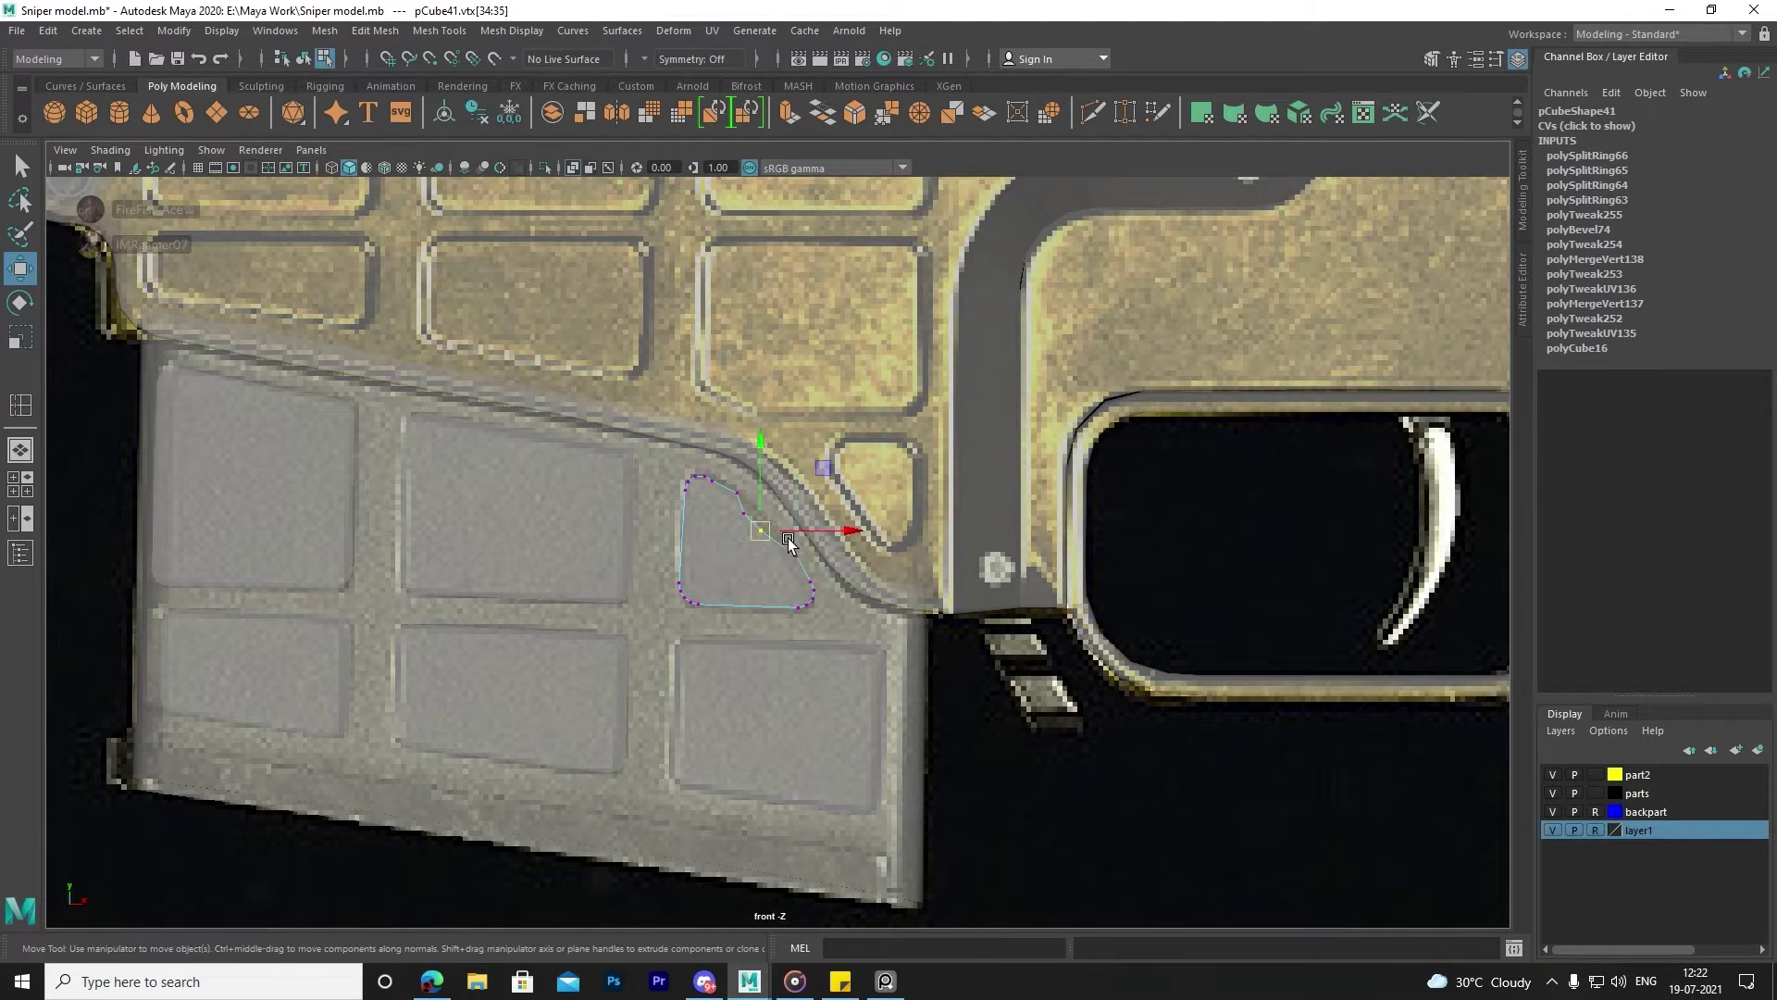
{"action": "left_click", "coordinate": [767, 518]}
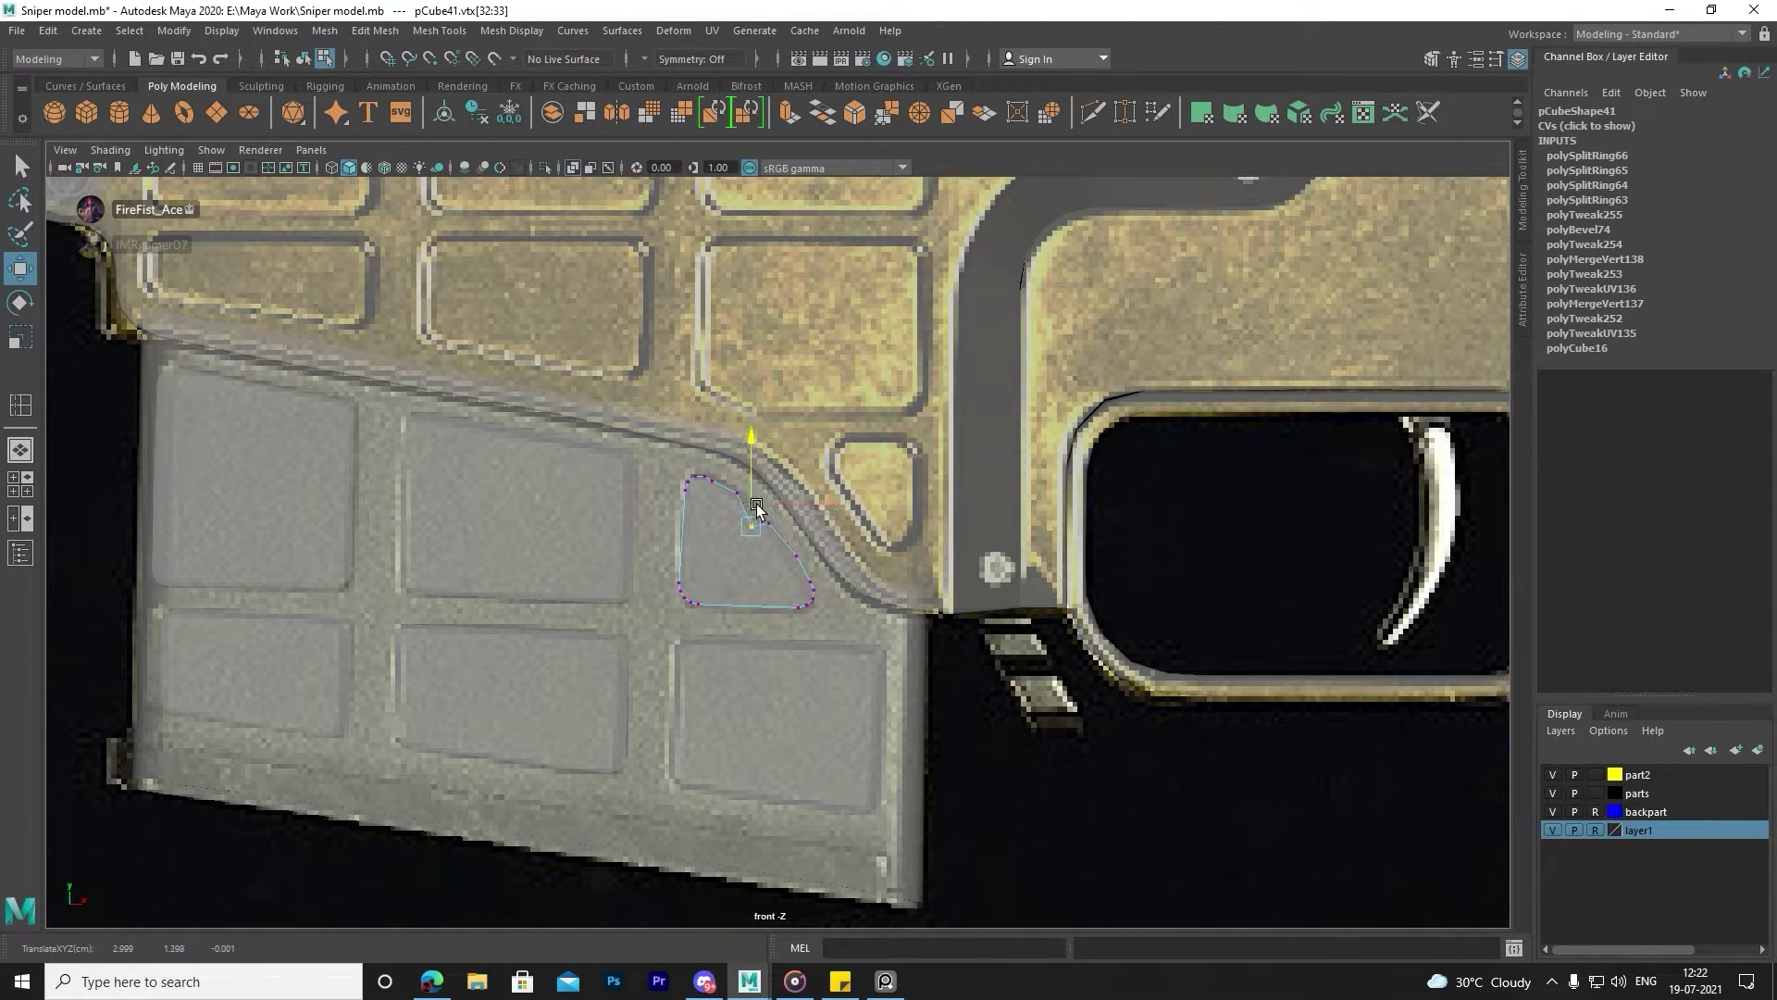
{"action": "scroll", "coordinate": [740, 509], "scroll_direction": "up", "scroll_amount": 2}
{"action": "scroll", "coordinate": [731, 505], "scroll_direction": "up", "scroll_amount": 2}
{"action": "left_click", "coordinate": [705, 435]}
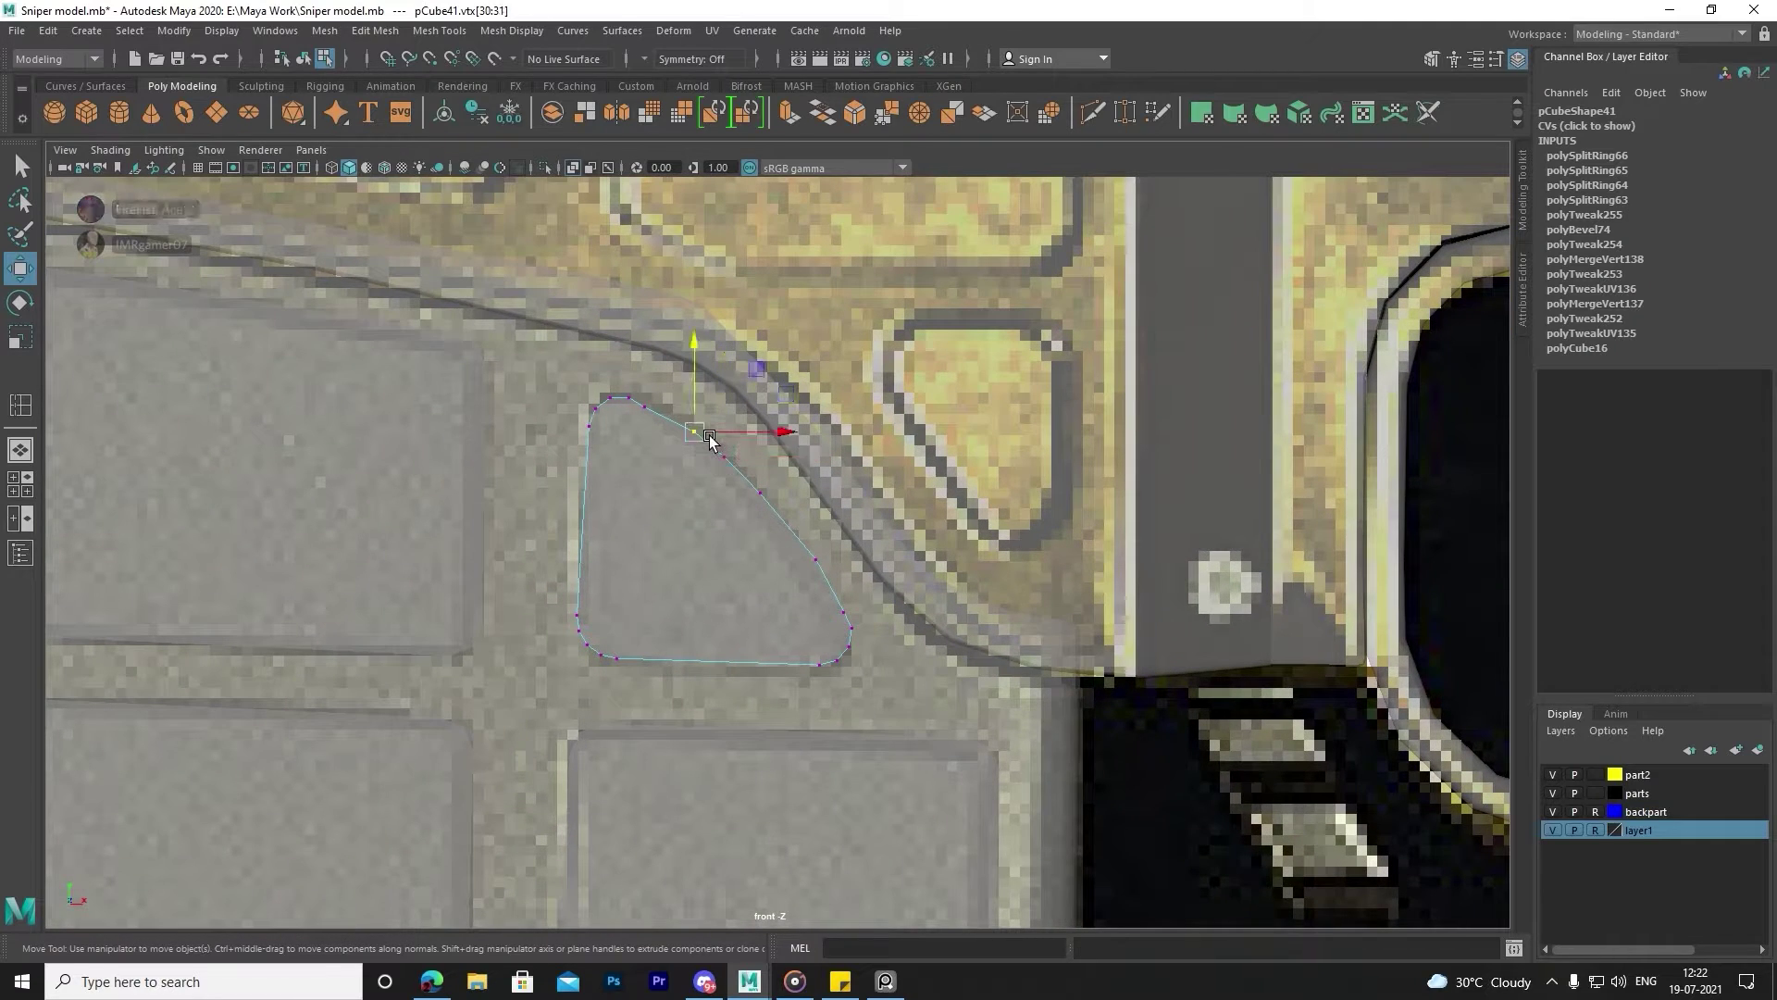
{"action": "left_click_drag", "start_coordinate": [709, 438], "coordinate": [666, 409]}
Nudge the remaining slanted-side vertex pairs along the receiver curve so the edge bows outward.
{"action": "left_click", "coordinate": [593, 403]}
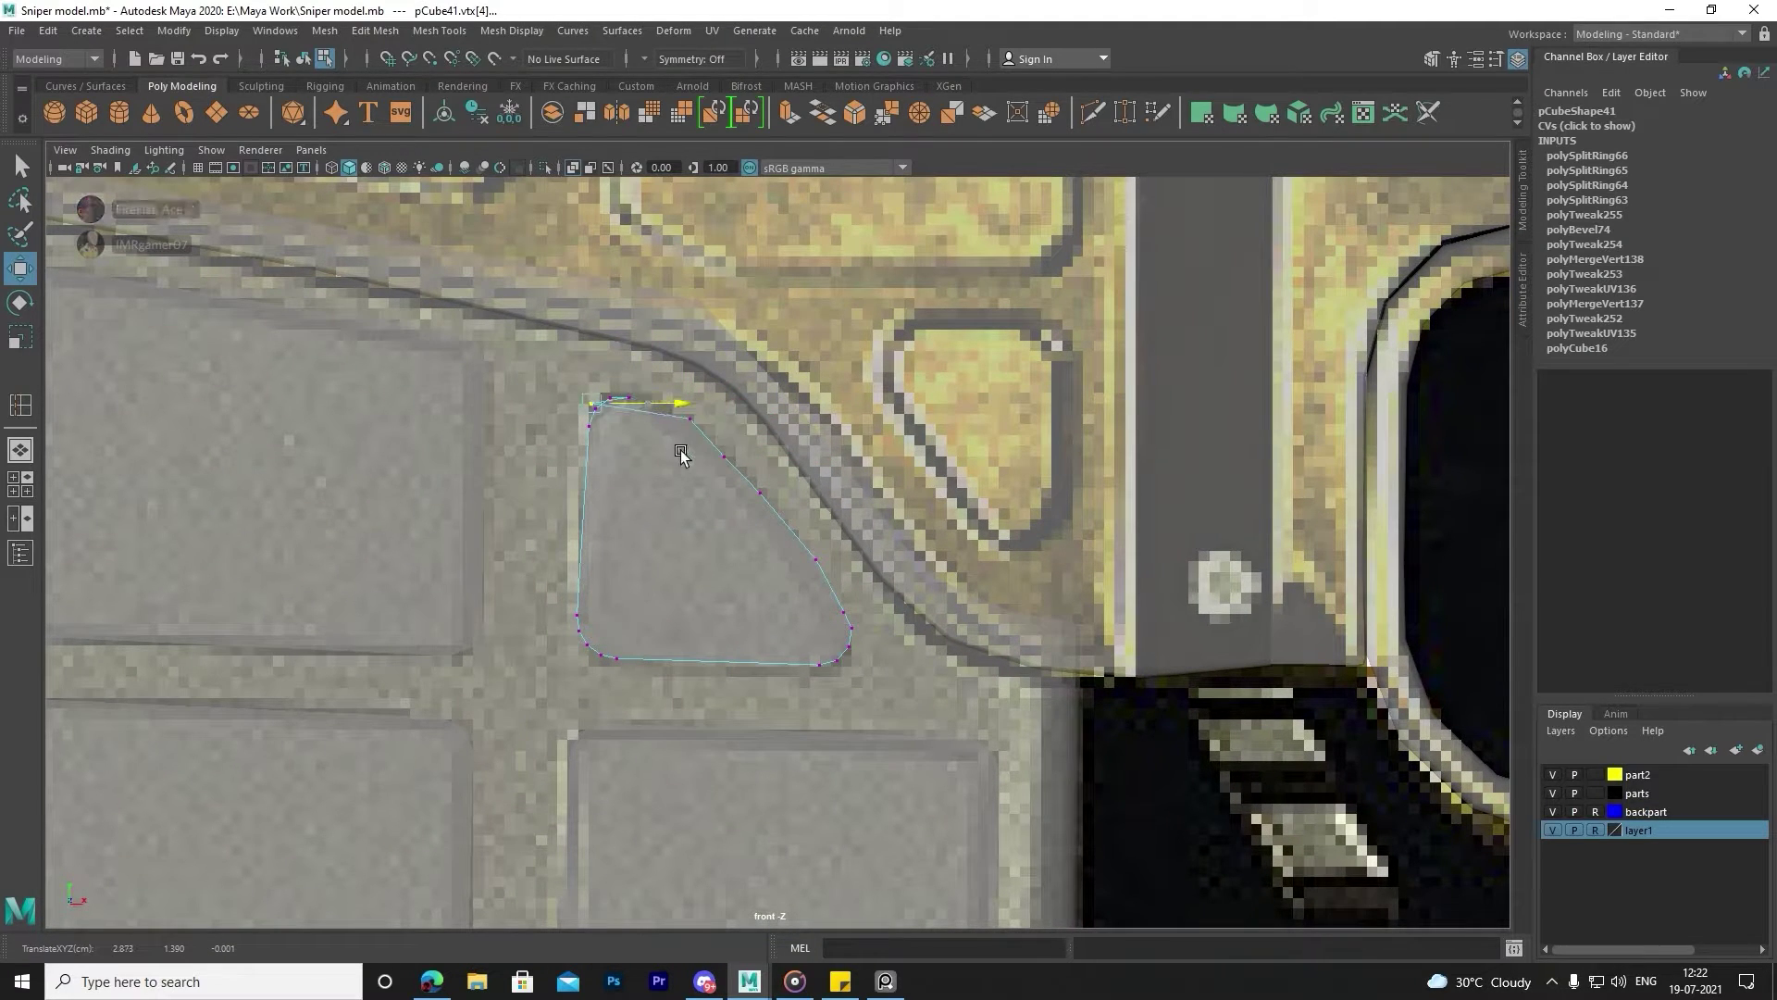
{"action": "left_click", "coordinate": [648, 405]}
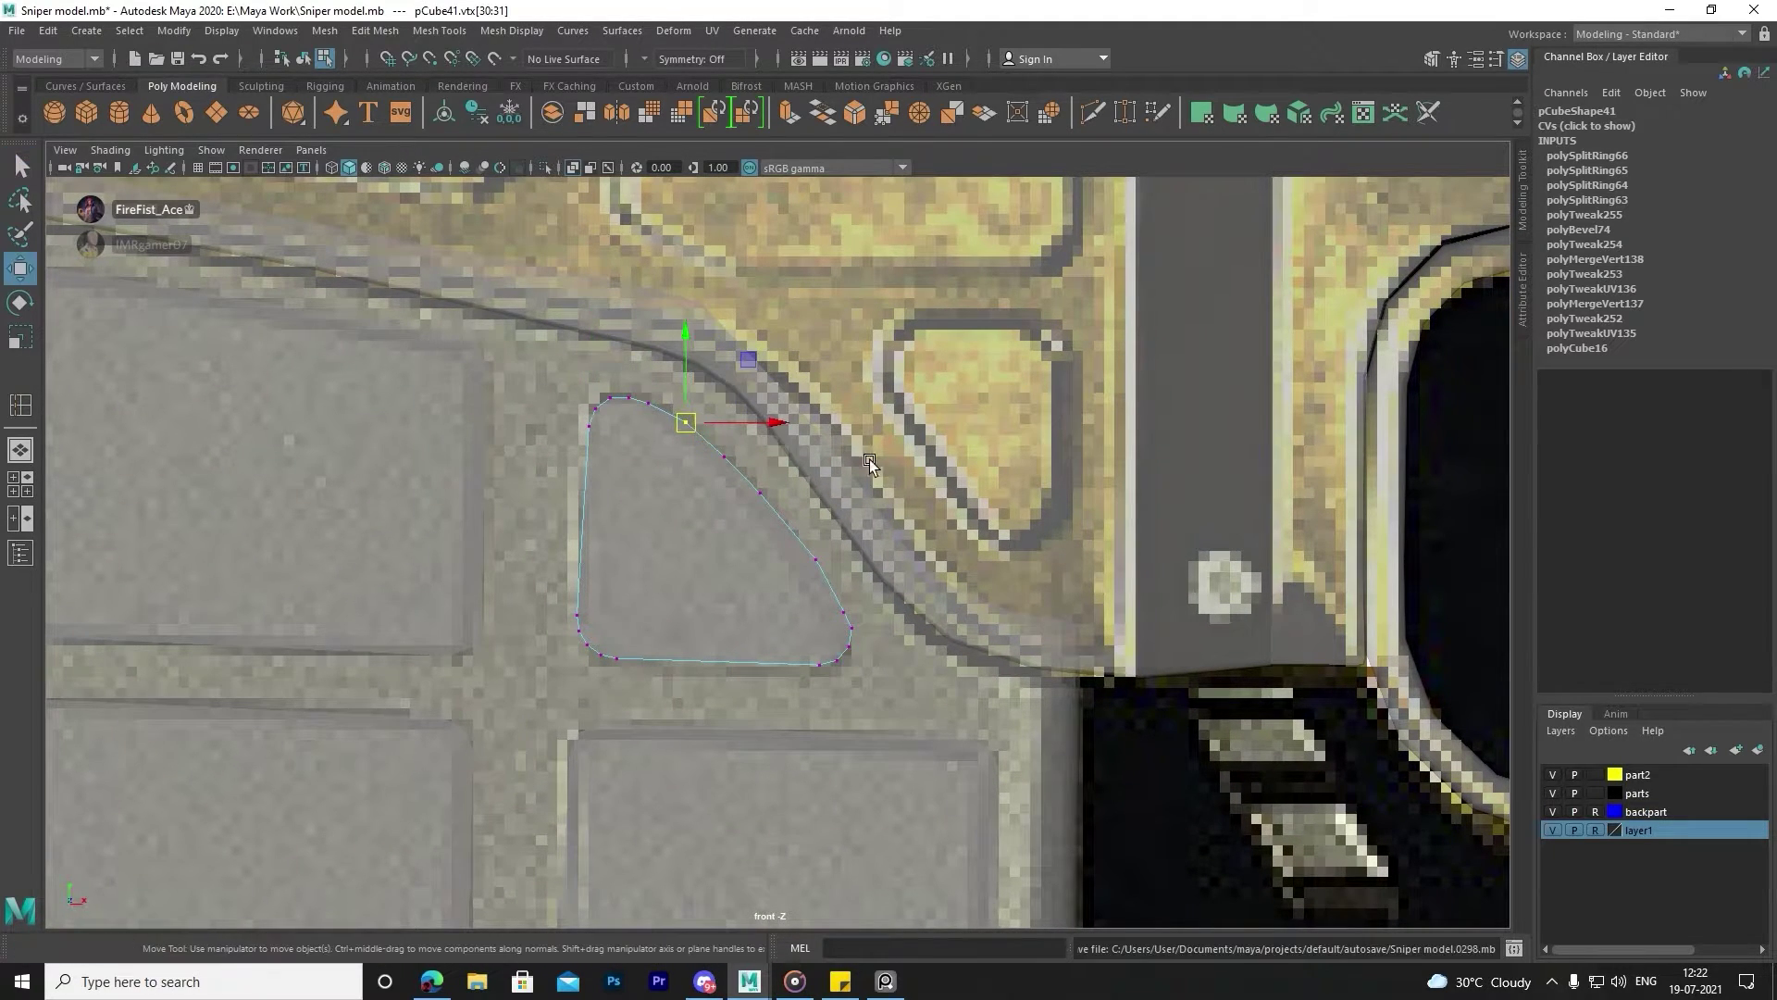
{"action": "left_click", "coordinate": [760, 491]}
{"action": "middle_click_drag", "start_coordinate": [777, 505], "coordinate": [792, 518]}
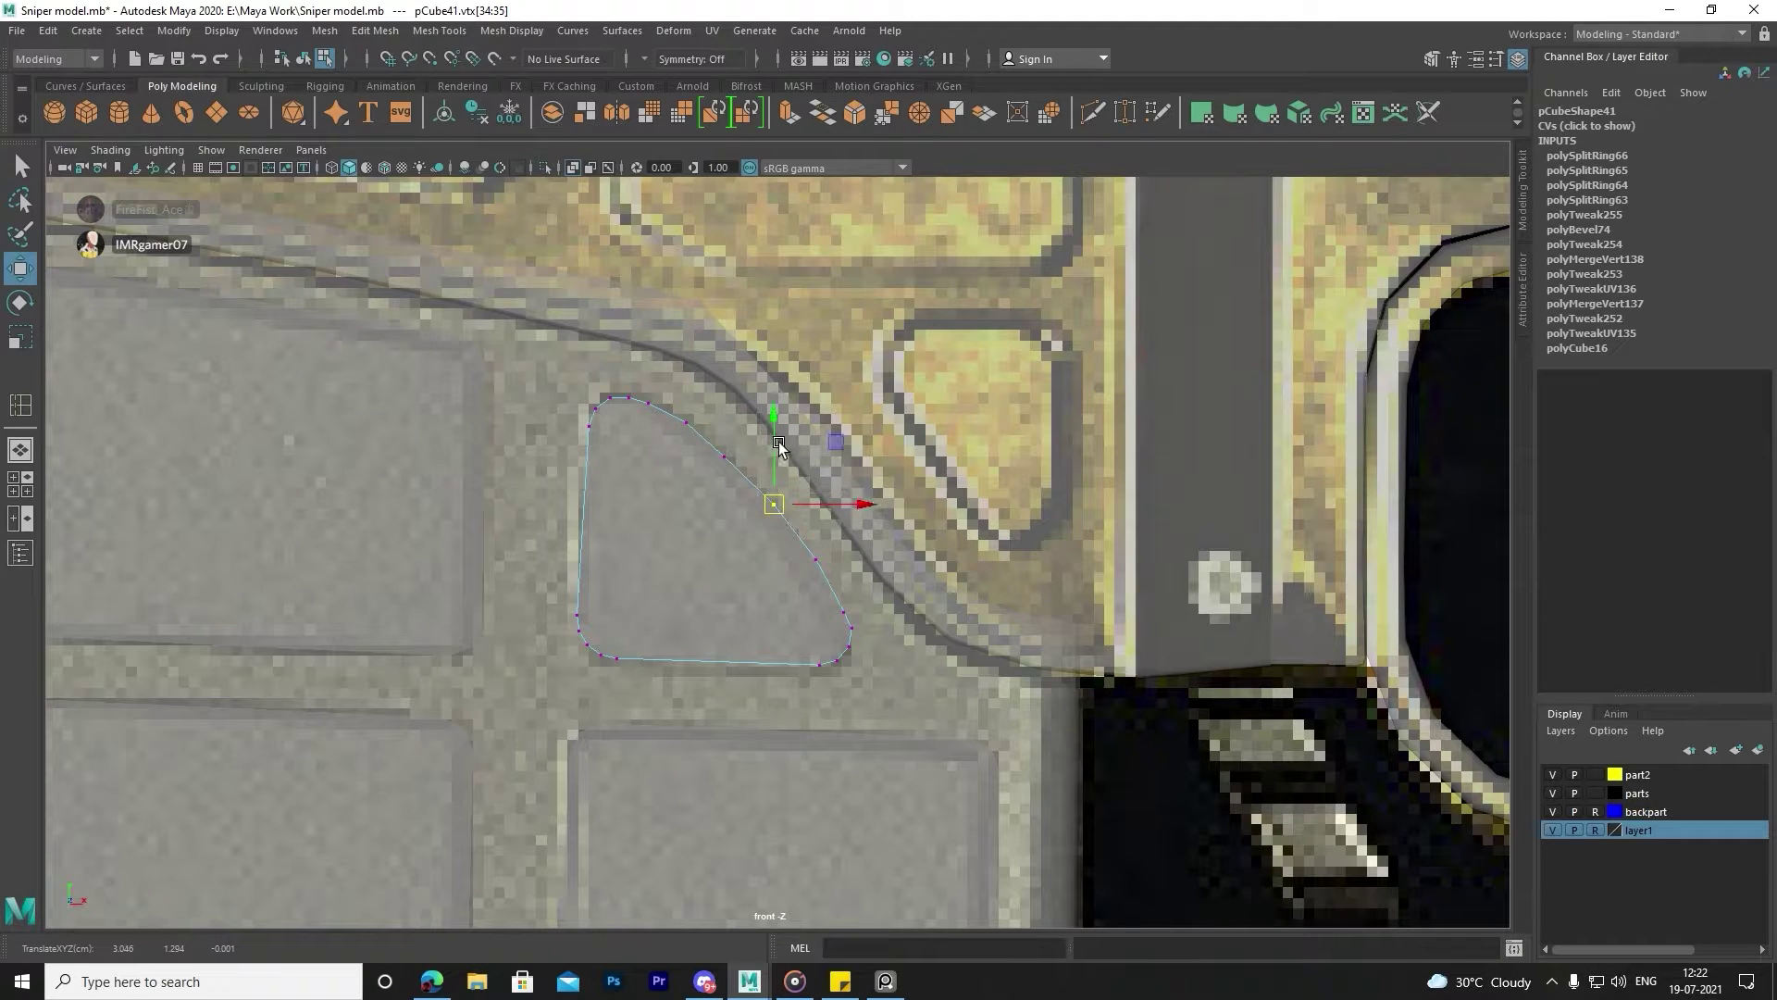
{"action": "left_click", "coordinate": [723, 456]}
{"action": "left_click", "coordinate": [815, 560]}
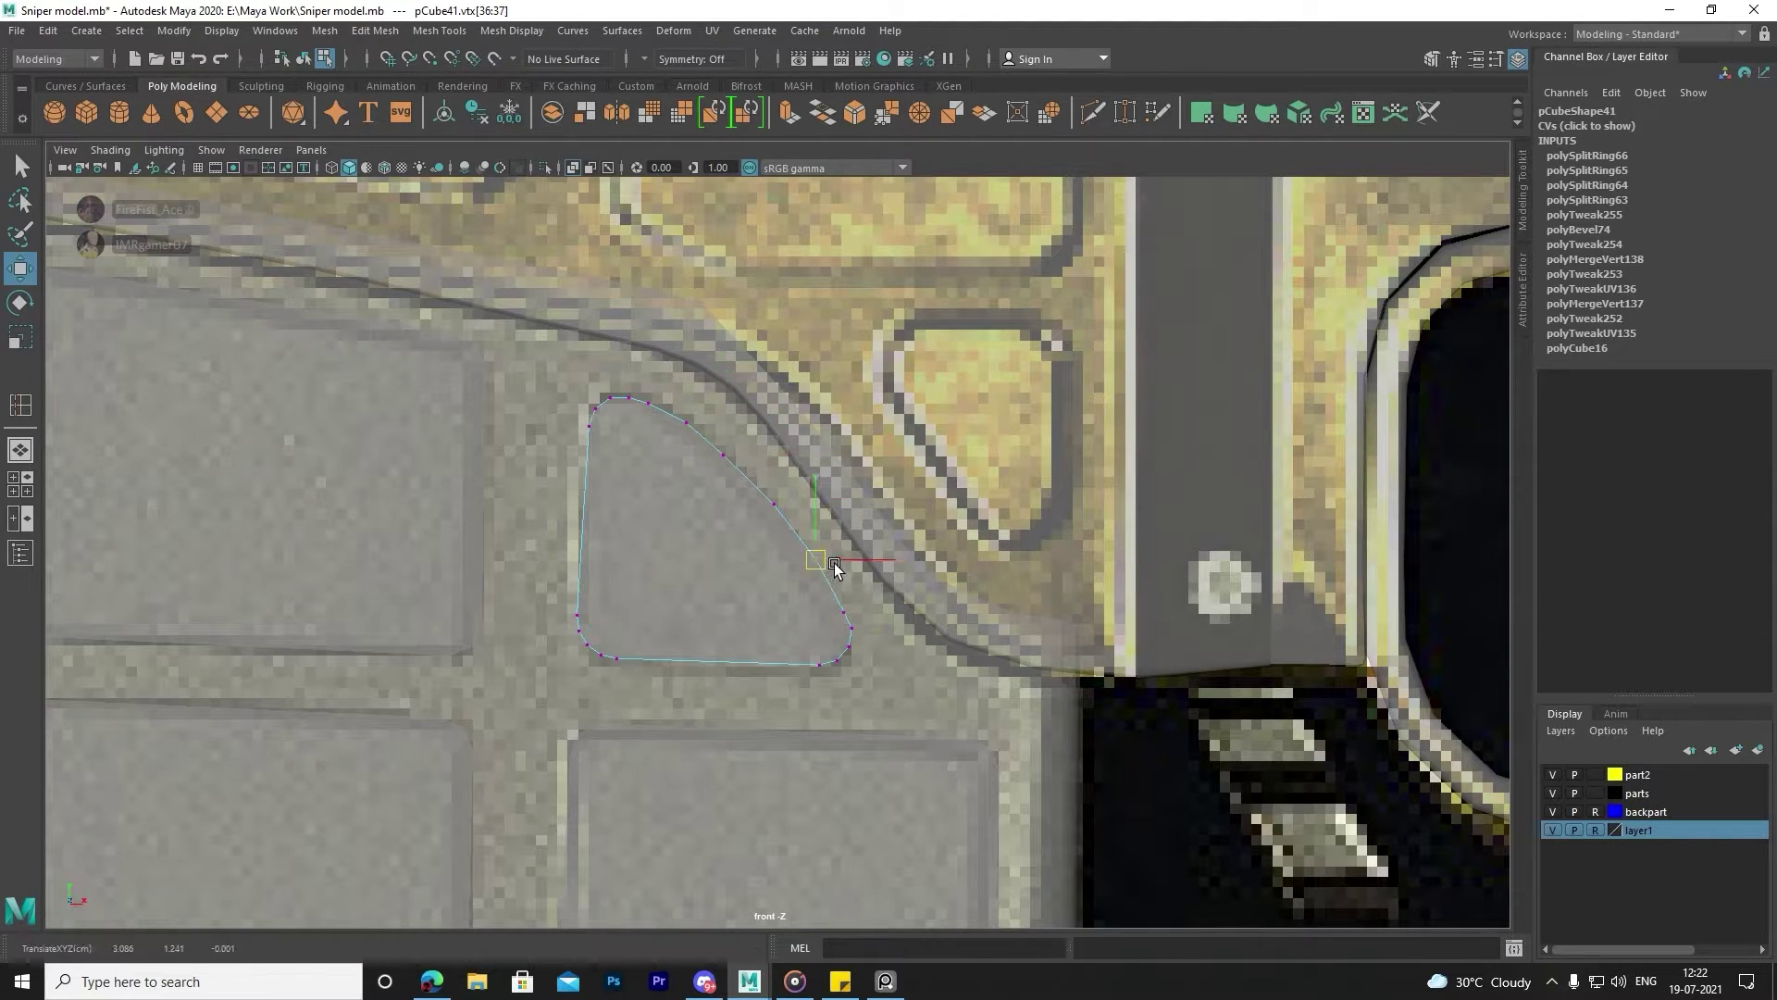
Return to object mode in the perspective view and orbit to the magazine blocks.
{"action": "left_click", "coordinate": [862, 553]}
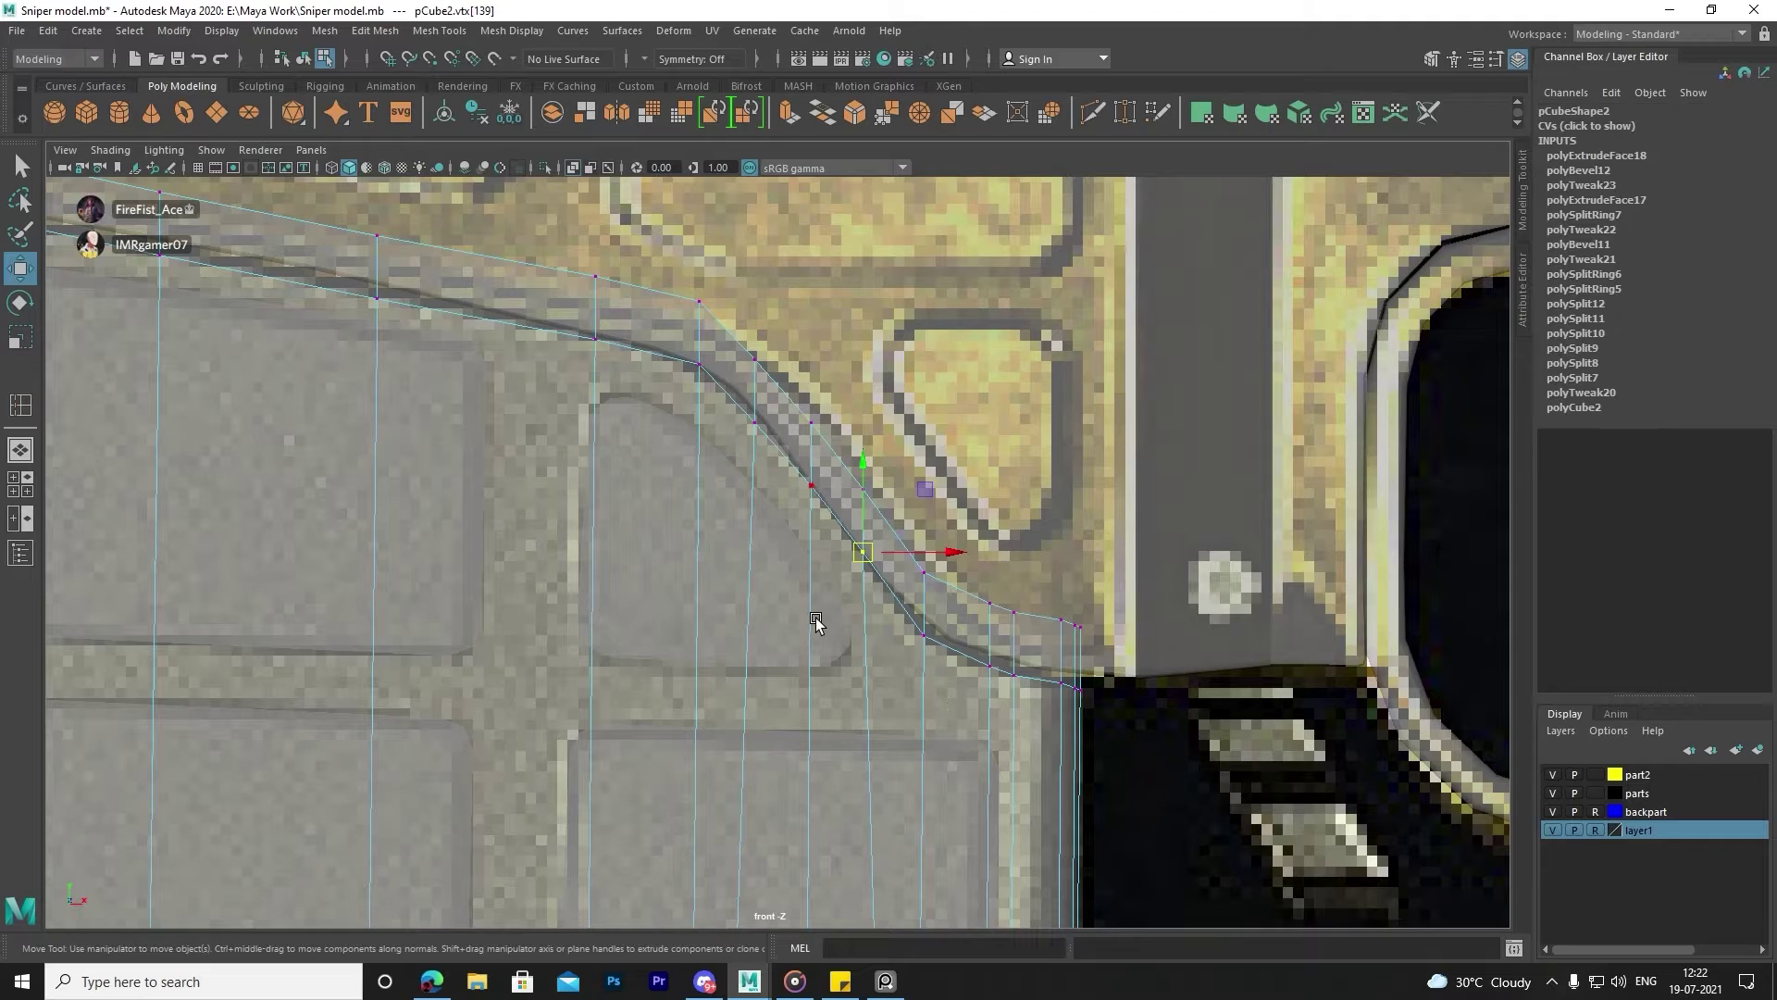
{"action": "right_click_drag", "start_coordinate": [722, 500], "coordinate": [799, 445]}
{"action": "key", "text": "space"}
{"action": "key", "text": "space"}
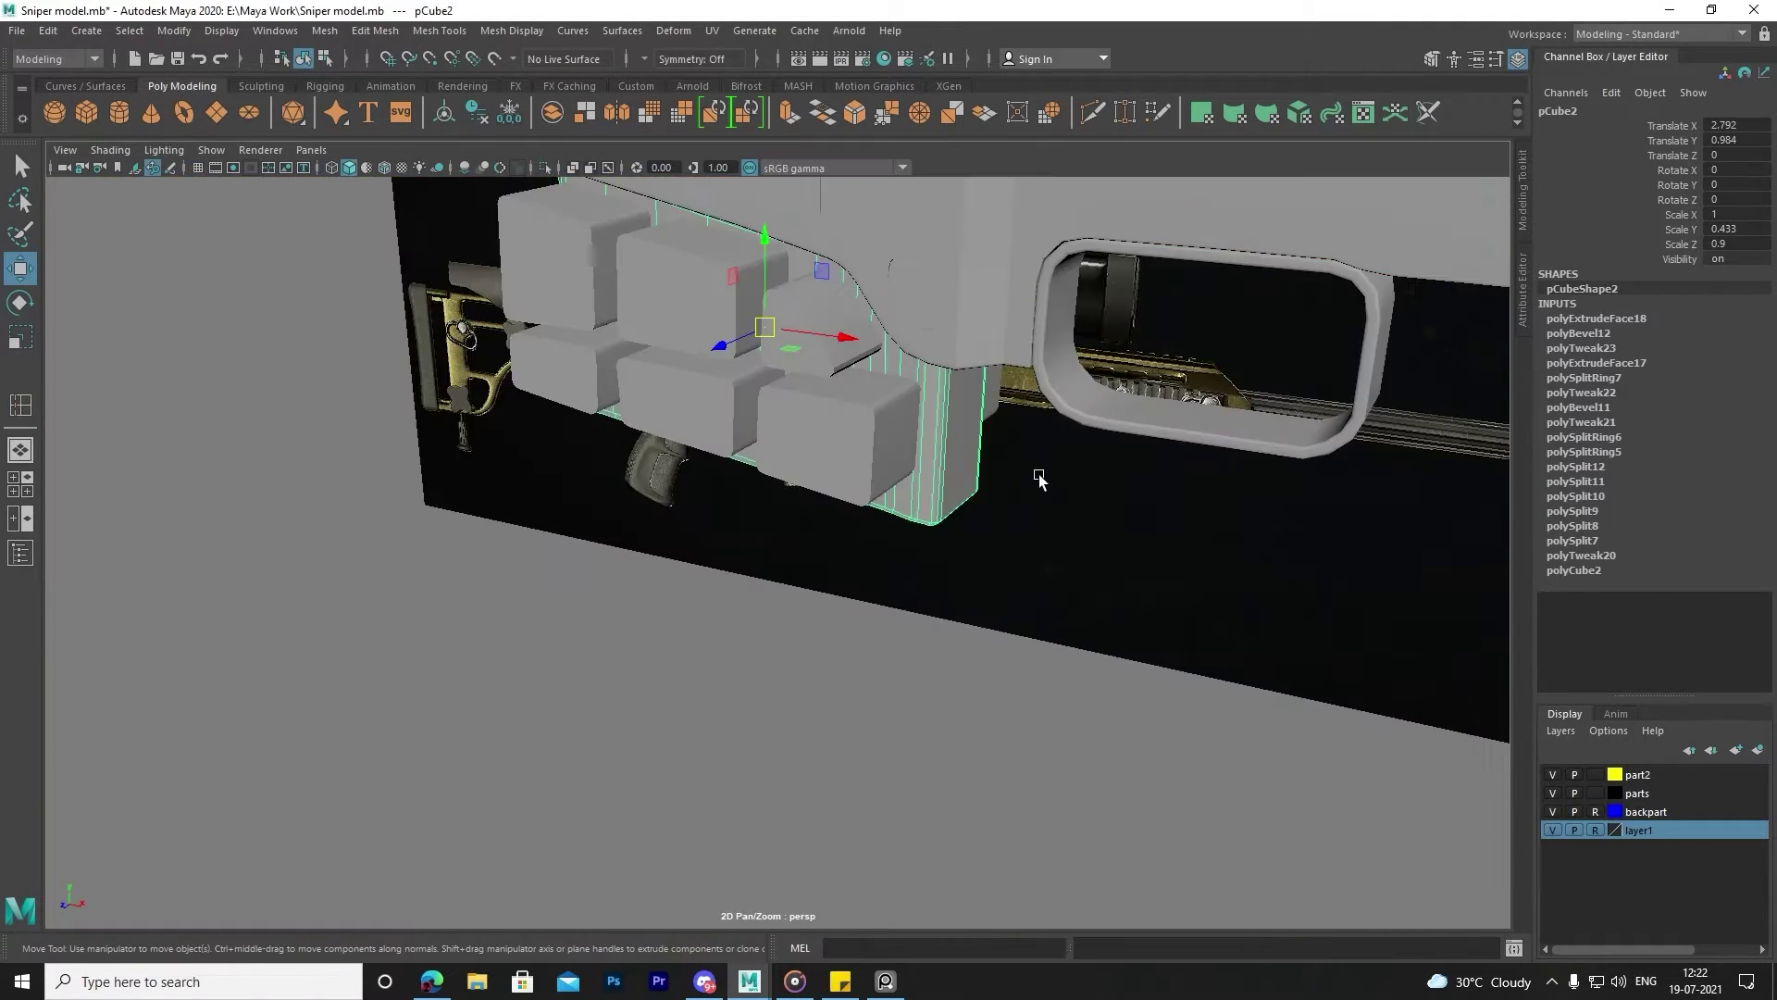
{"action": "scroll", "coordinate": [857, 448], "scroll_direction": "up", "scroll_amount": 5}
{"action": "left_click", "coordinate": [773, 389]}
{"action": "scroll", "coordinate": [773, 389], "scroll_direction": "down", "scroll_amount": 5}
{"action": "scroll", "coordinate": [818, 487], "scroll_direction": "up", "scroll_amount": 4}
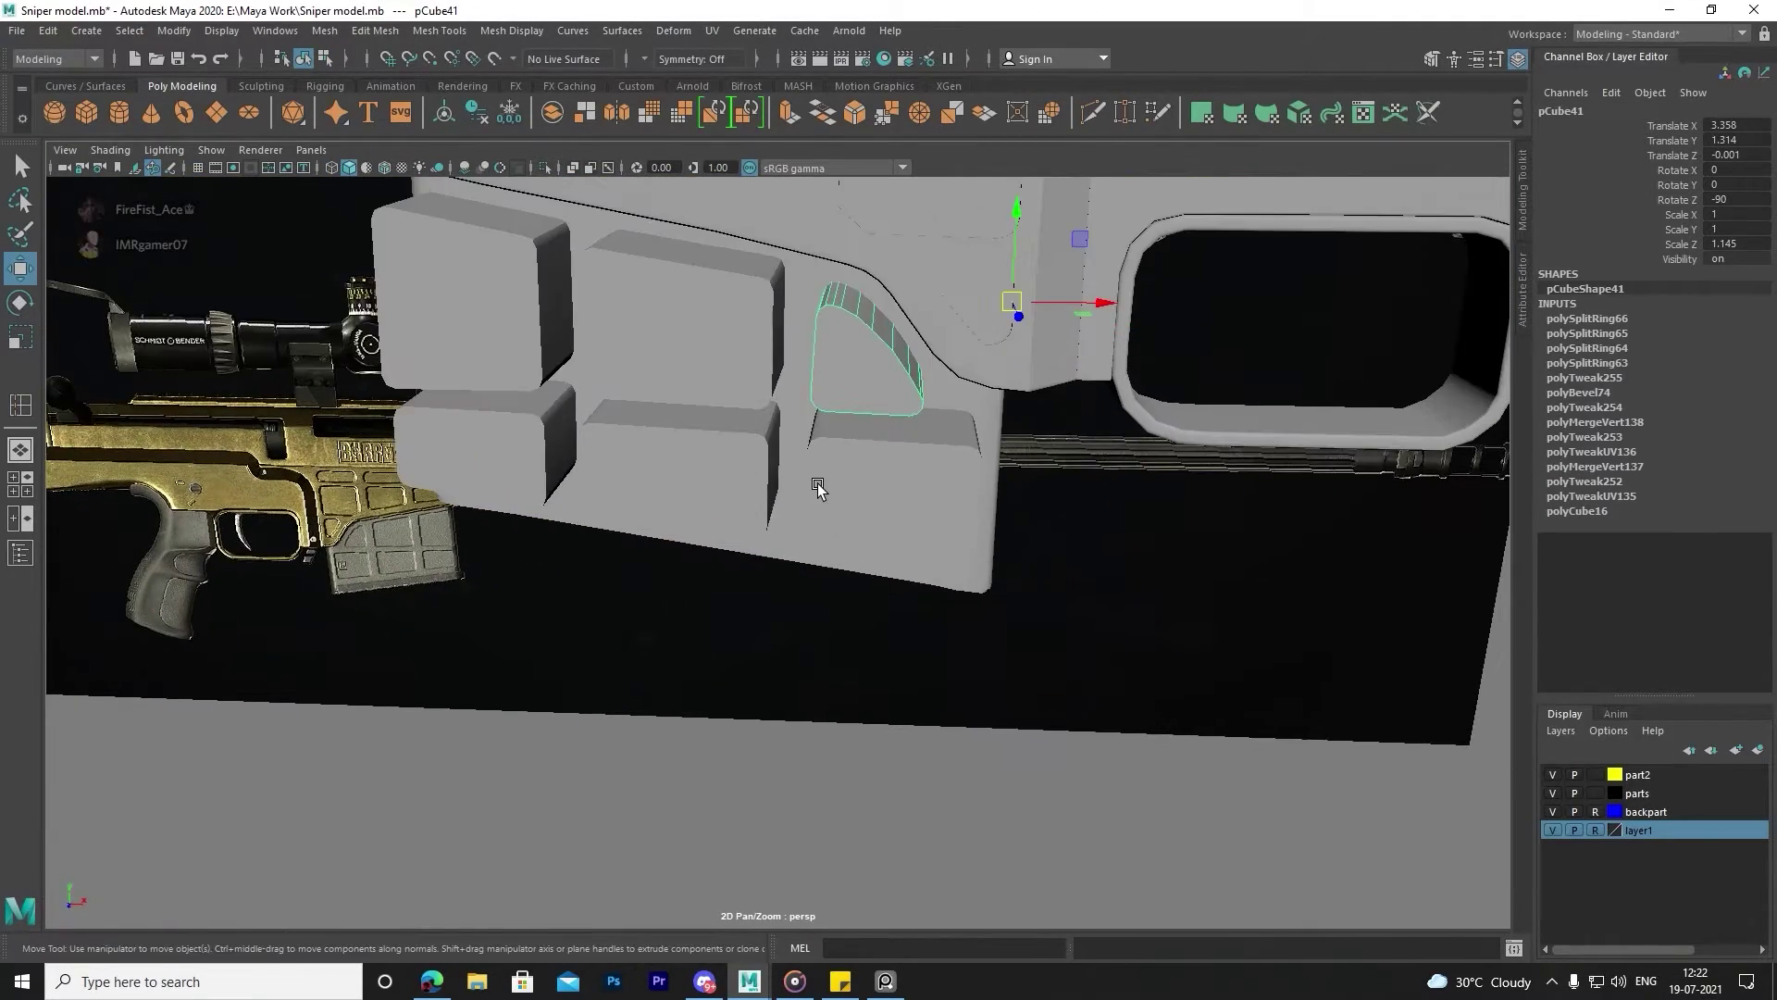
{"action": "left_click_drag", "start_coordinate": [818, 487], "coordinate": [689, 460], "text": "alt"}
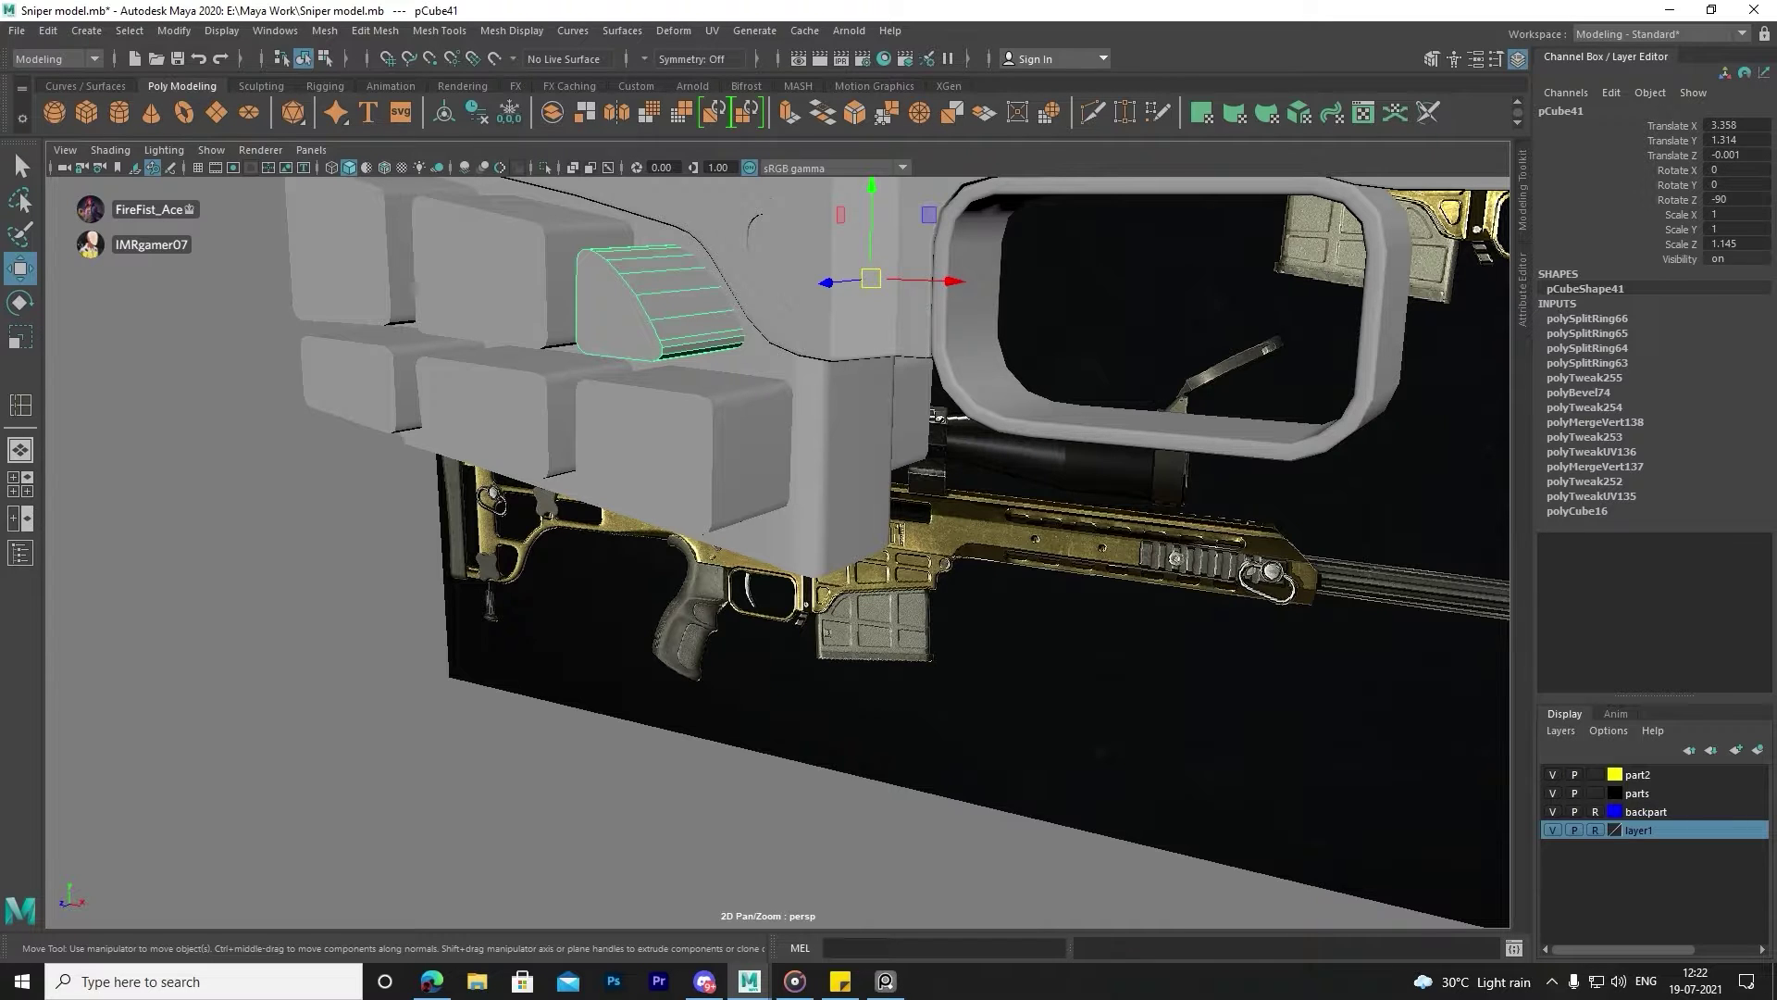
{"action": "mouse_move", "coordinate": [815, 435]}
{"action": "left_mouse_down", "text": "alt"}
{"action": "mouse_move", "coordinate": [959, 492]}
{"action": "mouse_move", "coordinate": [892, 503]}
{"action": "mouse_move", "coordinate": [802, 421]}
{"action": "mouse_move", "coordinate": [857, 448]}
{"action": "mouse_move", "coordinate": [753, 428]}
{"action": "mouse_move", "coordinate": [694, 518]}
{"action": "mouse_move", "coordinate": [1118, 580]}
{"action": "left_mouse_up", "text": "alt"}
Flatten block pCube36 along Z and place copy pCube47 on the opposite side at Z -0.226.
{"action": "left_click", "coordinate": [801, 421]}
{"action": "left_click", "coordinate": [753, 428]}
{"action": "left_click", "coordinate": [908, 491]}
{"action": "left_click", "coordinate": [645, 566]}
{"action": "left_click", "coordinate": [654, 436]}
{"action": "scroll", "coordinate": [1118, 581], "scroll_direction": "down", "scroll_amount": 5}
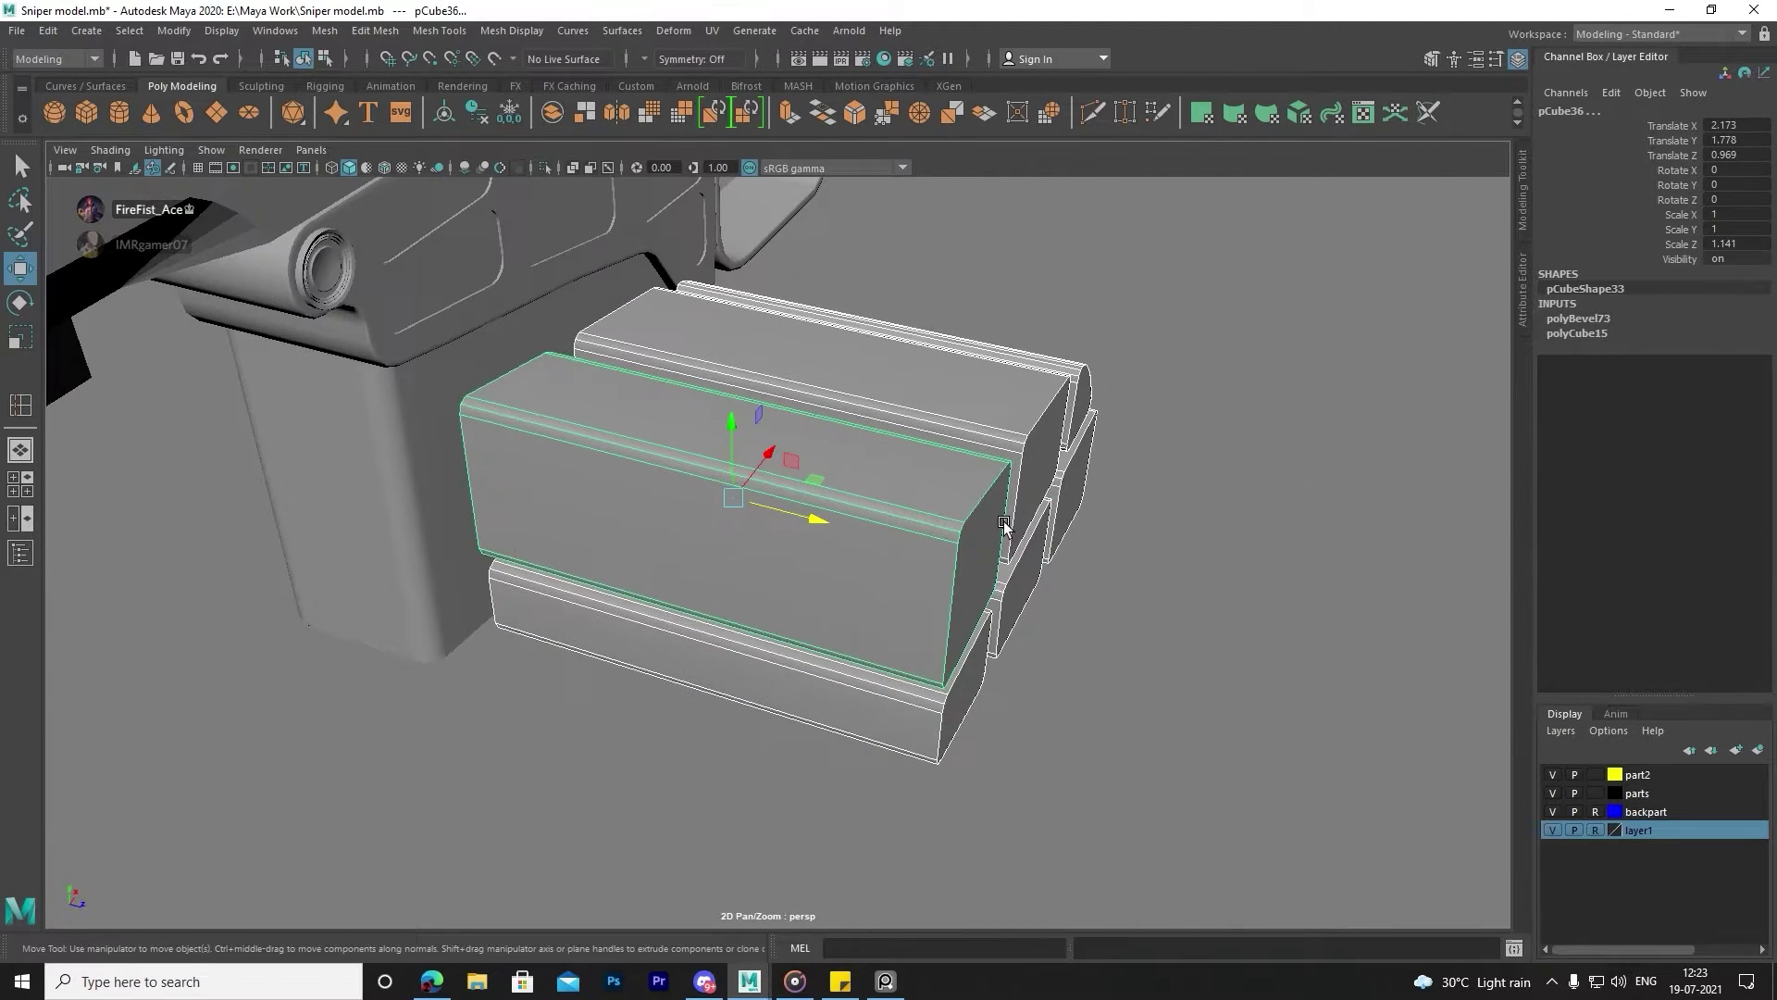
{"action": "key", "text": "r"}
{"action": "mouse_move", "coordinate": [815, 518]}
{"action": "left_mouse_down"}
{"action": "mouse_move", "coordinate": [737, 502]}
{"action": "mouse_move", "coordinate": [833, 398]}
{"action": "mouse_move", "coordinate": [465, 358]}
{"action": "mouse_move", "coordinate": [469, 397]}
{"action": "mouse_move", "coordinate": [559, 497]}
{"action": "mouse_move", "coordinate": [477, 504]}
{"action": "mouse_move", "coordinate": [672, 477]}
{"action": "mouse_move", "coordinate": [449, 428]}
{"action": "mouse_move", "coordinate": [893, 488]}
{"action": "left_mouse_up"}
{"action": "key", "text": "w"}
{"action": "mouse_move", "coordinate": [1017, 468]}
{"action": "left_mouse_down", "text": "alt"}
{"action": "mouse_move", "coordinate": [970, 480]}
{"action": "mouse_move", "coordinate": [981, 451]}
{"action": "mouse_move", "coordinate": [870, 447]}
{"action": "left_mouse_up", "text": "alt"}
Try a Boolean difference of the side panels from the magazine housing, then undo it.
{"action": "left_click", "coordinate": [637, 417]}
{"action": "left_click", "coordinate": [729, 400]}
{"action": "left_click", "coordinate": [833, 407]}
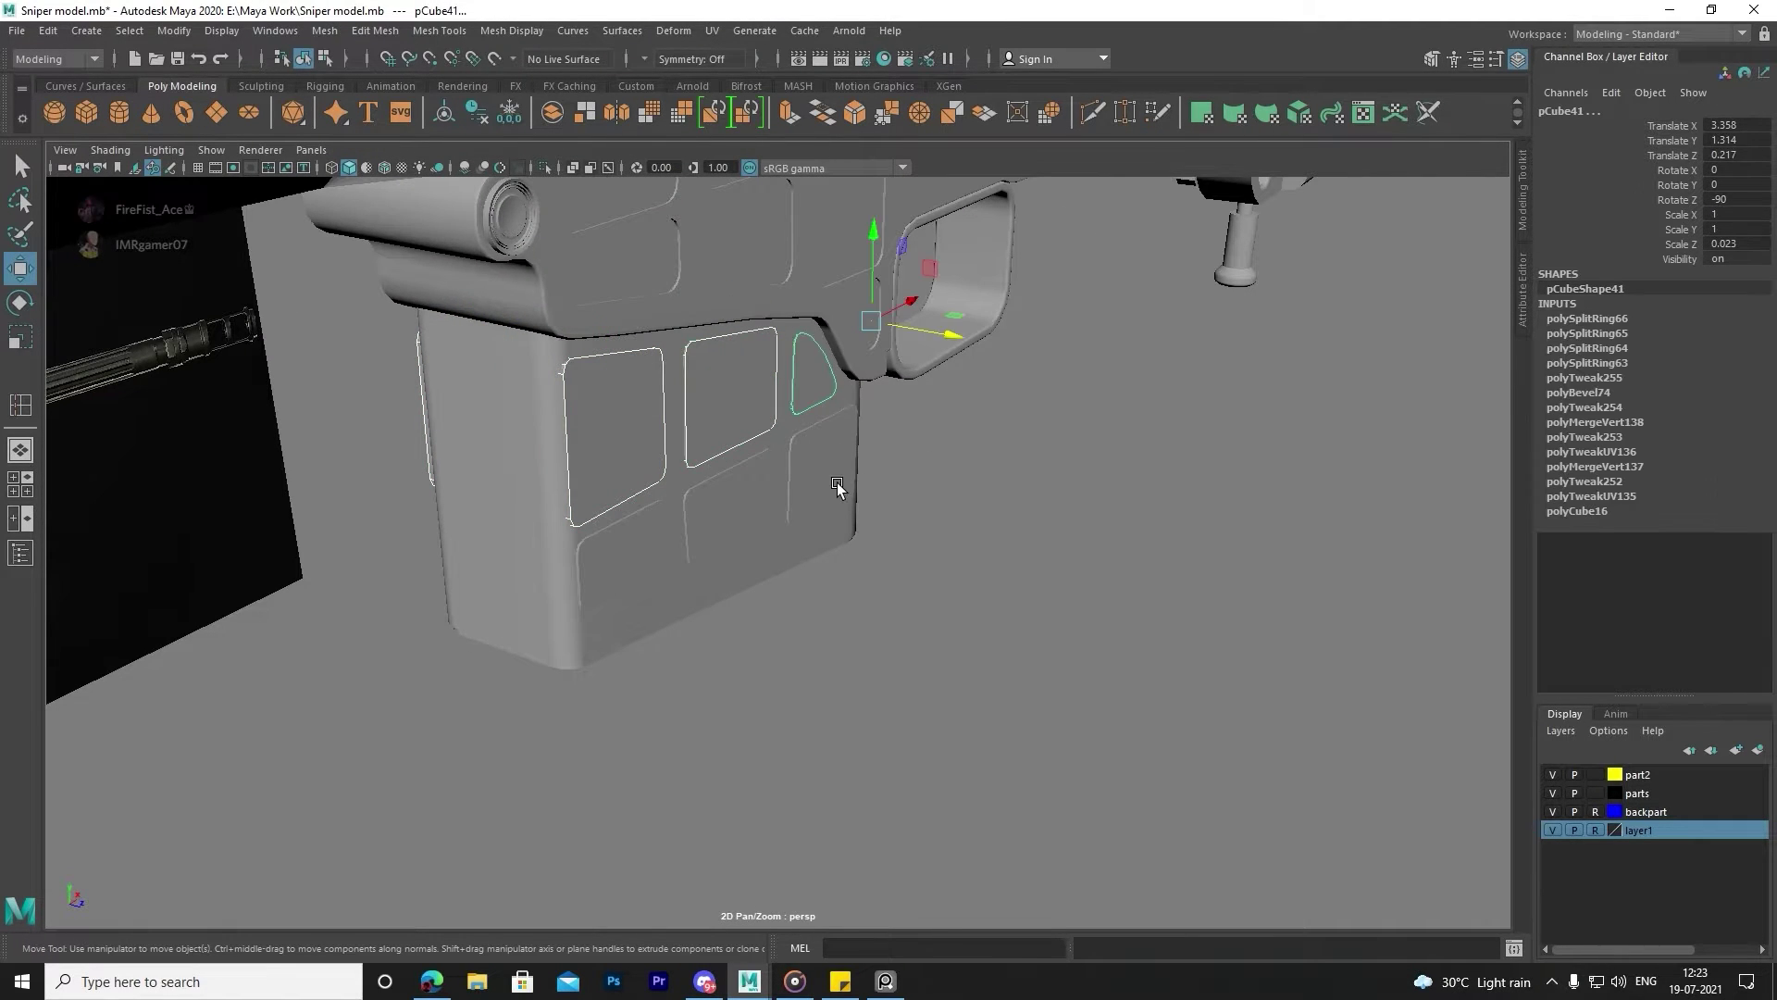
{"action": "left_click", "coordinate": [648, 550]}
{"action": "left_click", "coordinate": [553, 464]}
{"action": "right_click_drag", "start_coordinate": [536, 431], "coordinate": [504, 838], "text": "shift"}
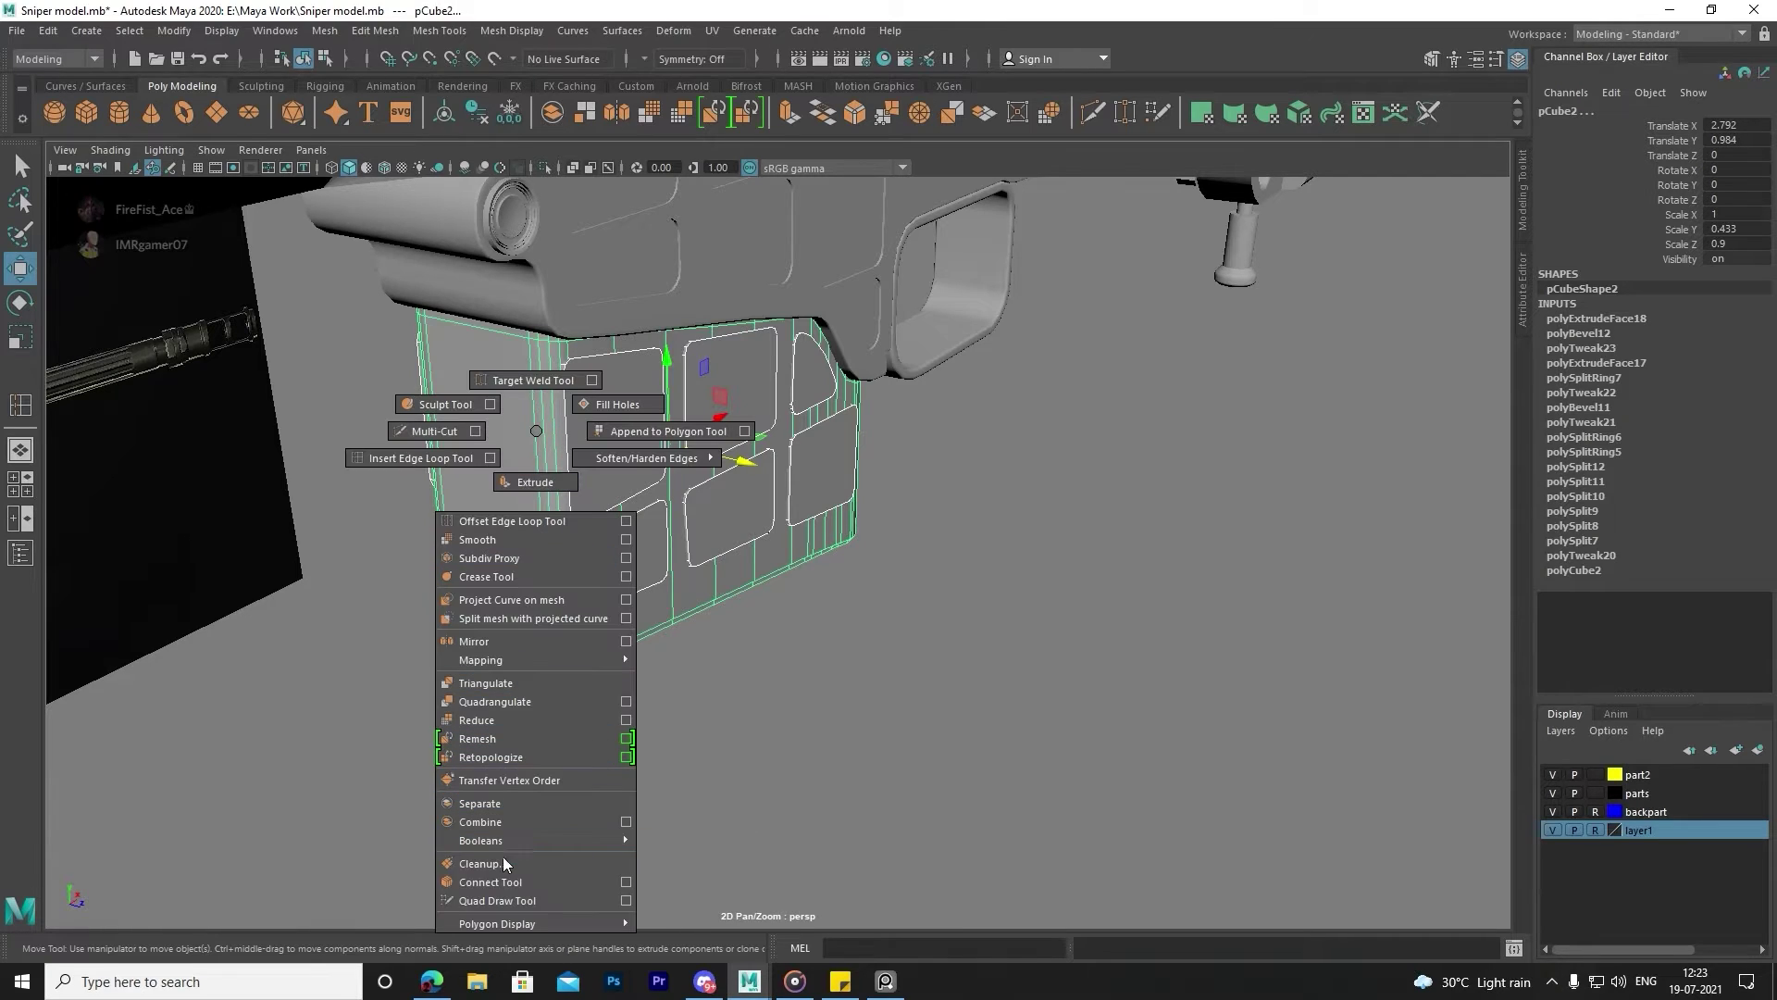
{"action": "right_click_drag", "start_coordinate": [671, 857], "coordinate": [672, 859], "text": "shift"}
{"action": "key", "text": "ctrl+z"}
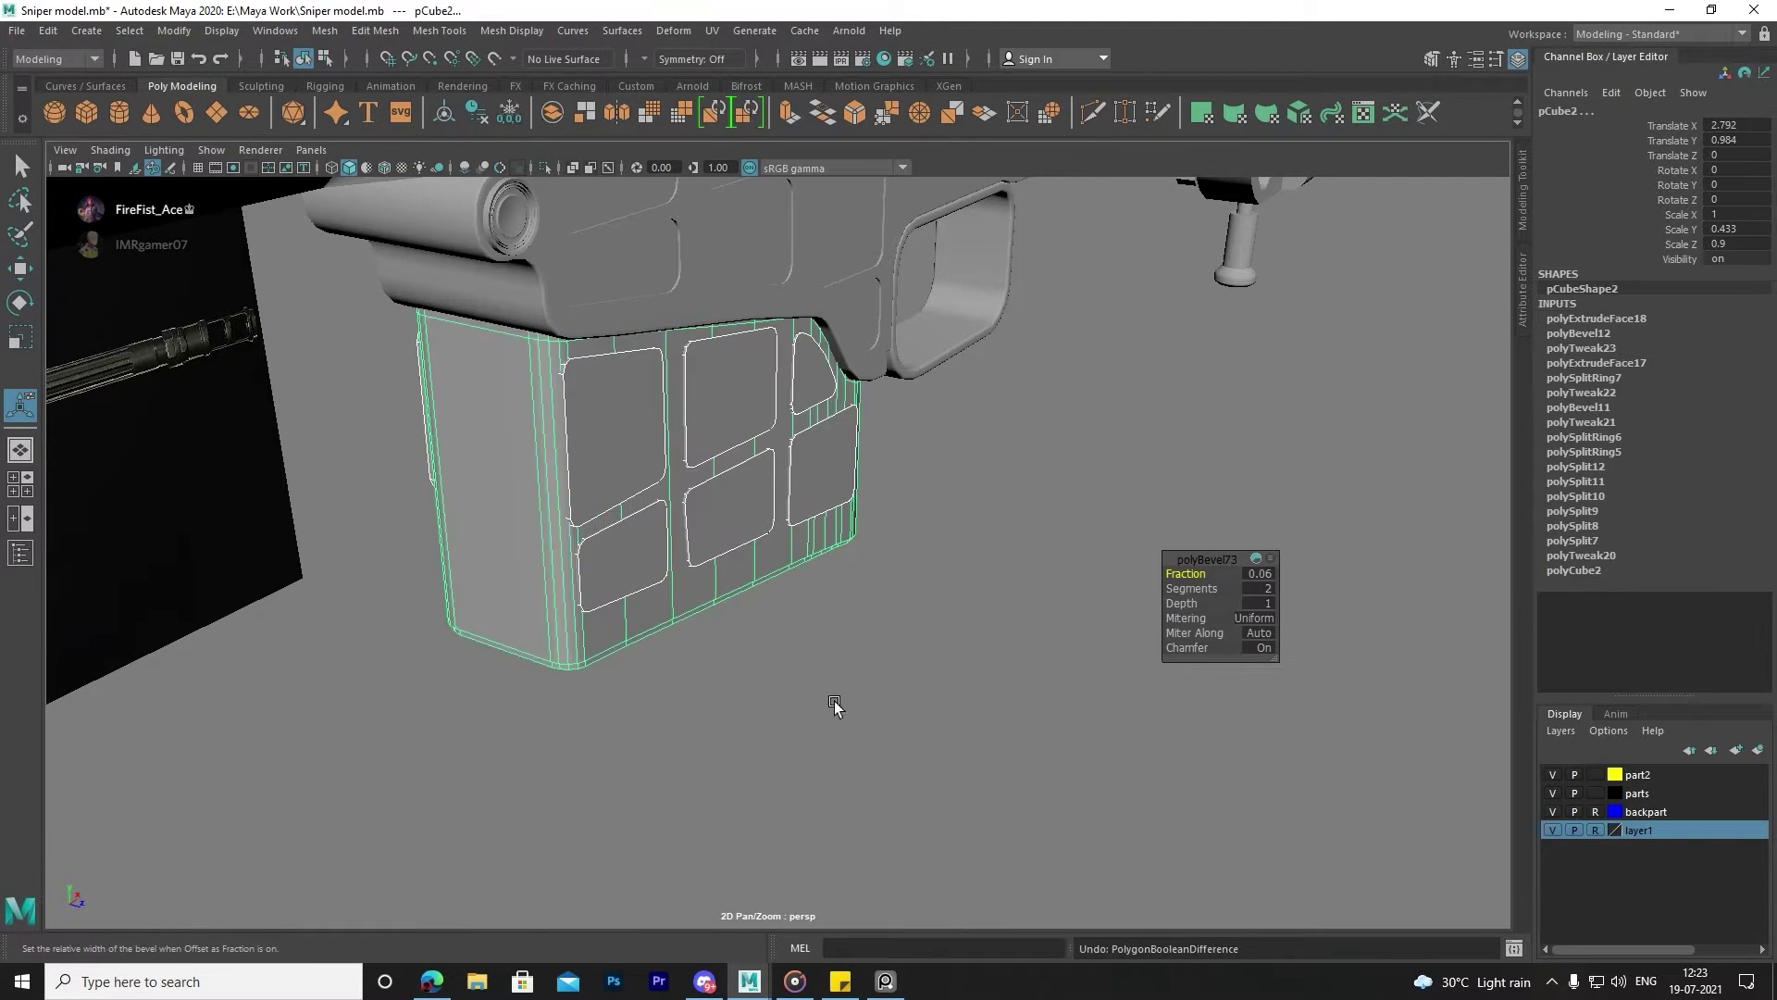
Select the magazine housing plus the lower panel and apply Booleans > Difference.
{"action": "left_click", "coordinate": [540, 464]}
{"action": "left_click", "coordinate": [681, 442]}
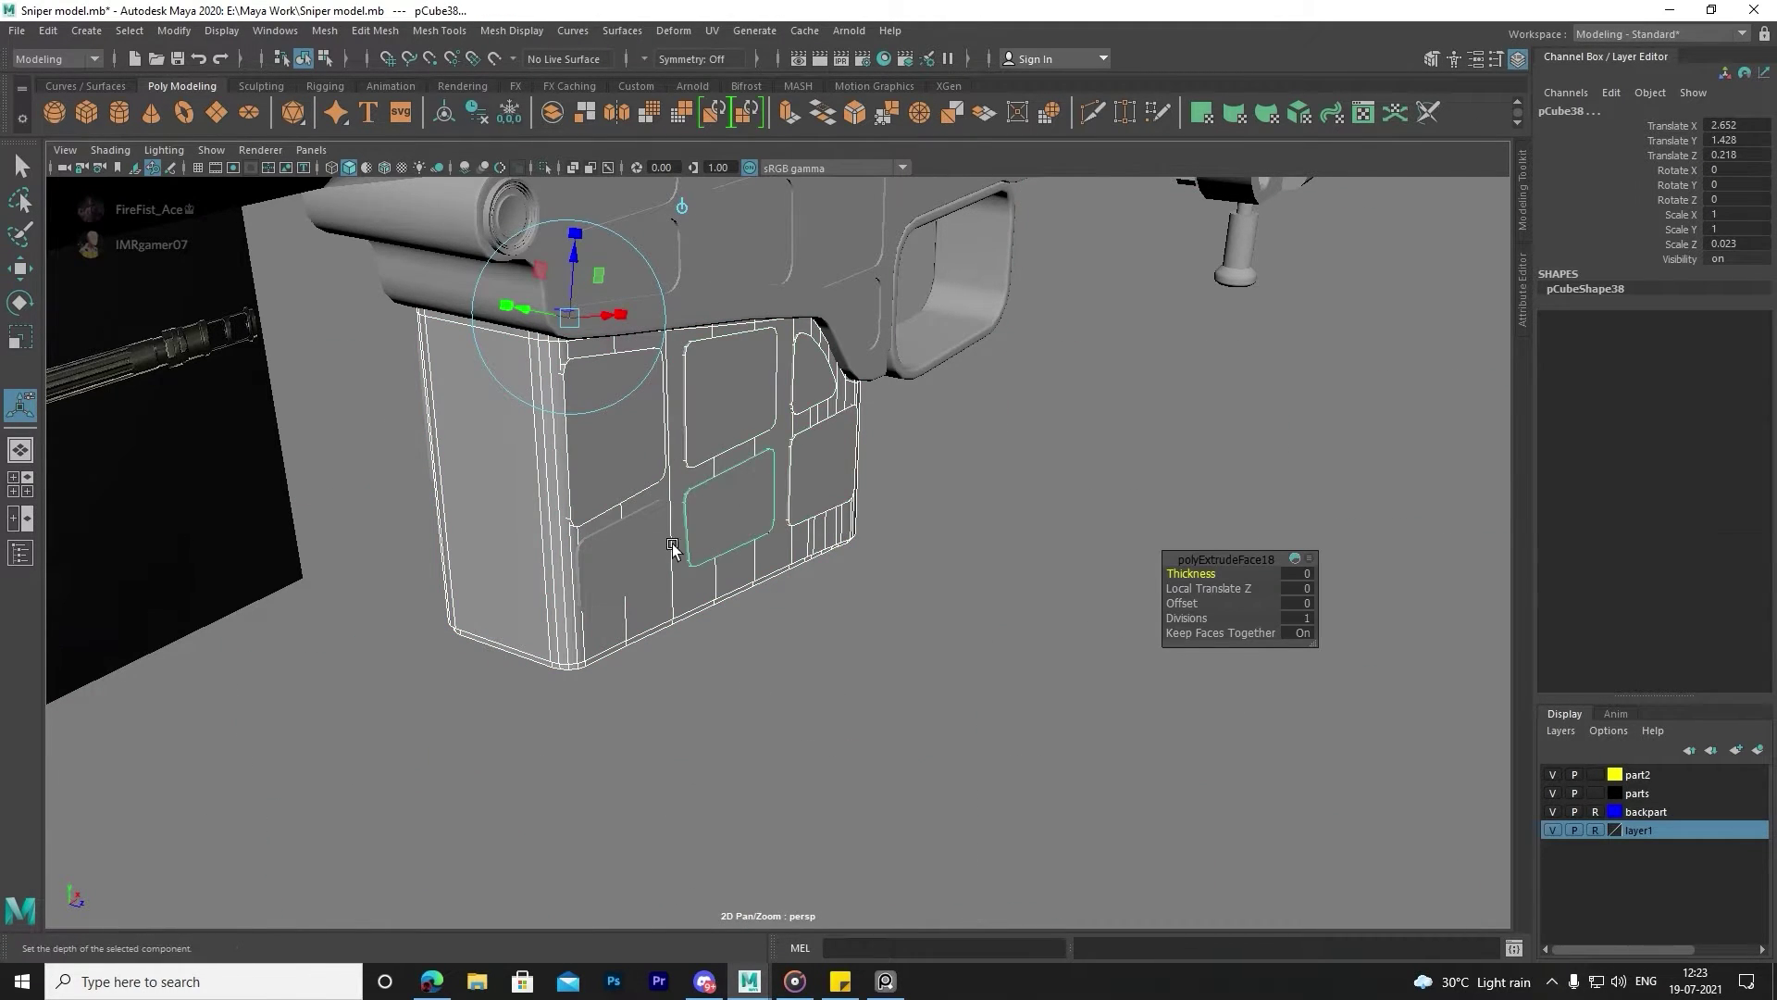
{"action": "left_click_drag", "start_coordinate": [672, 542], "coordinate": [948, 480], "text": "alt"}
{"action": "left_click", "coordinate": [949, 480]}
{"action": "left_click", "coordinate": [786, 421], "text": "shift"}
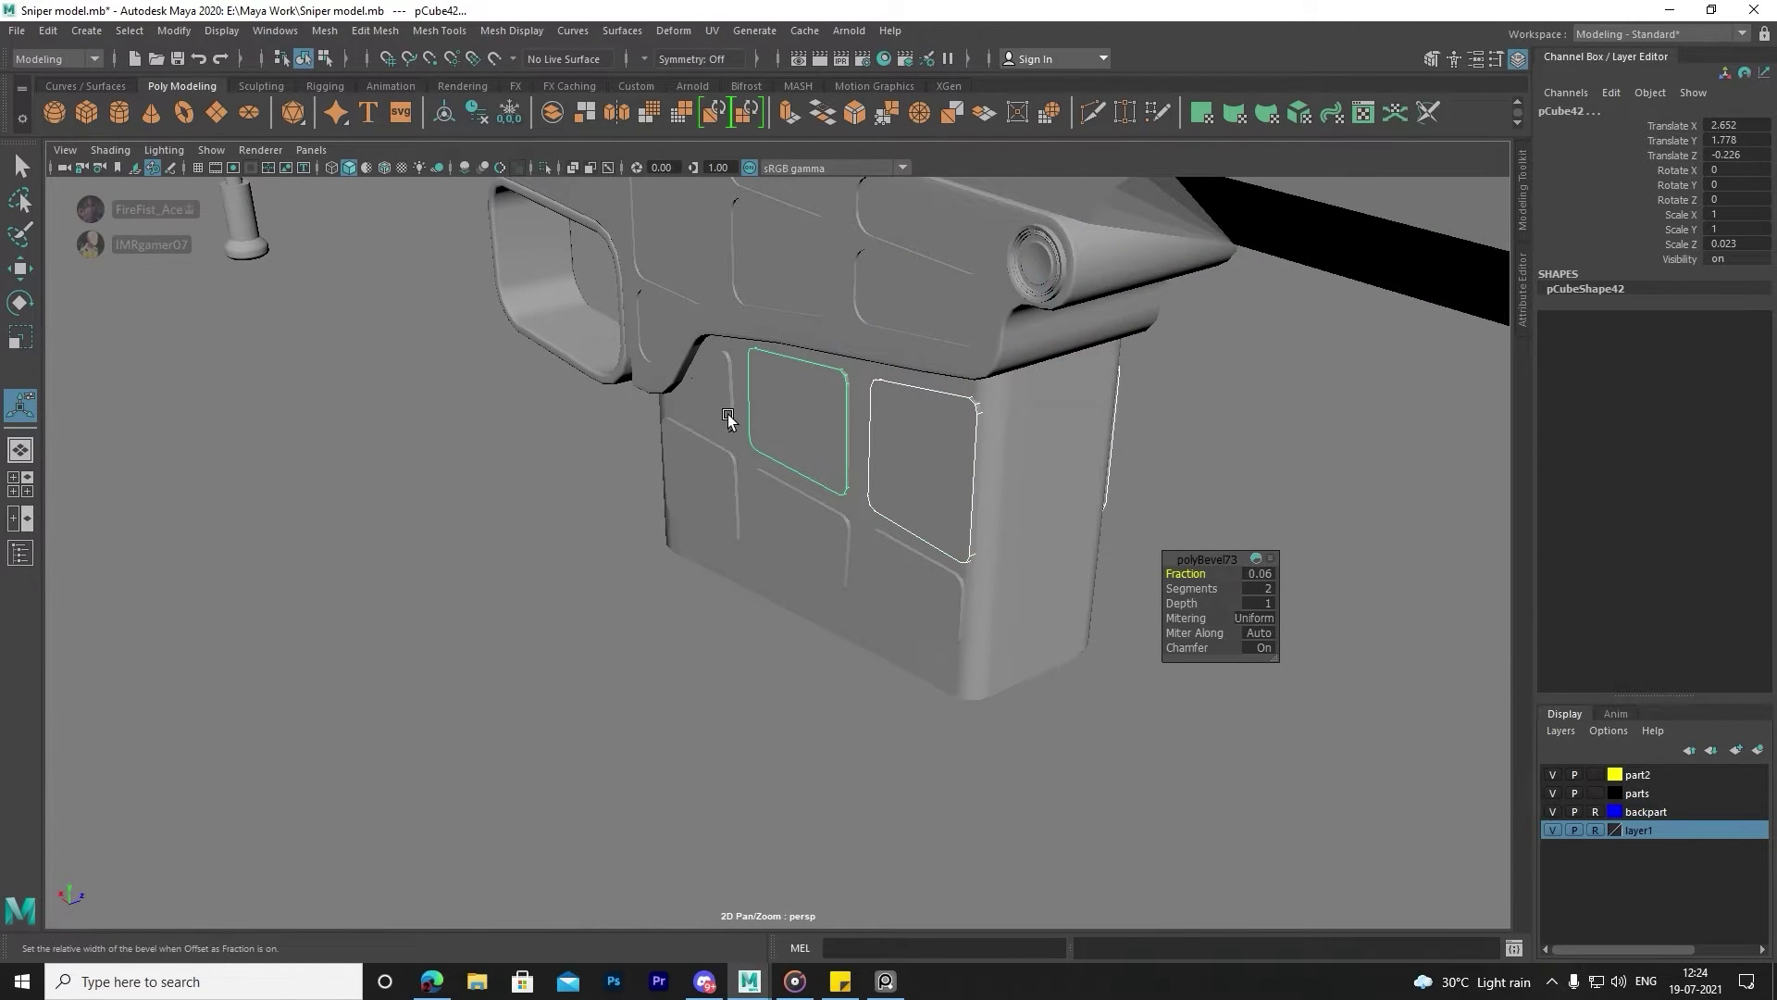
{"action": "left_click", "coordinate": [715, 465]}
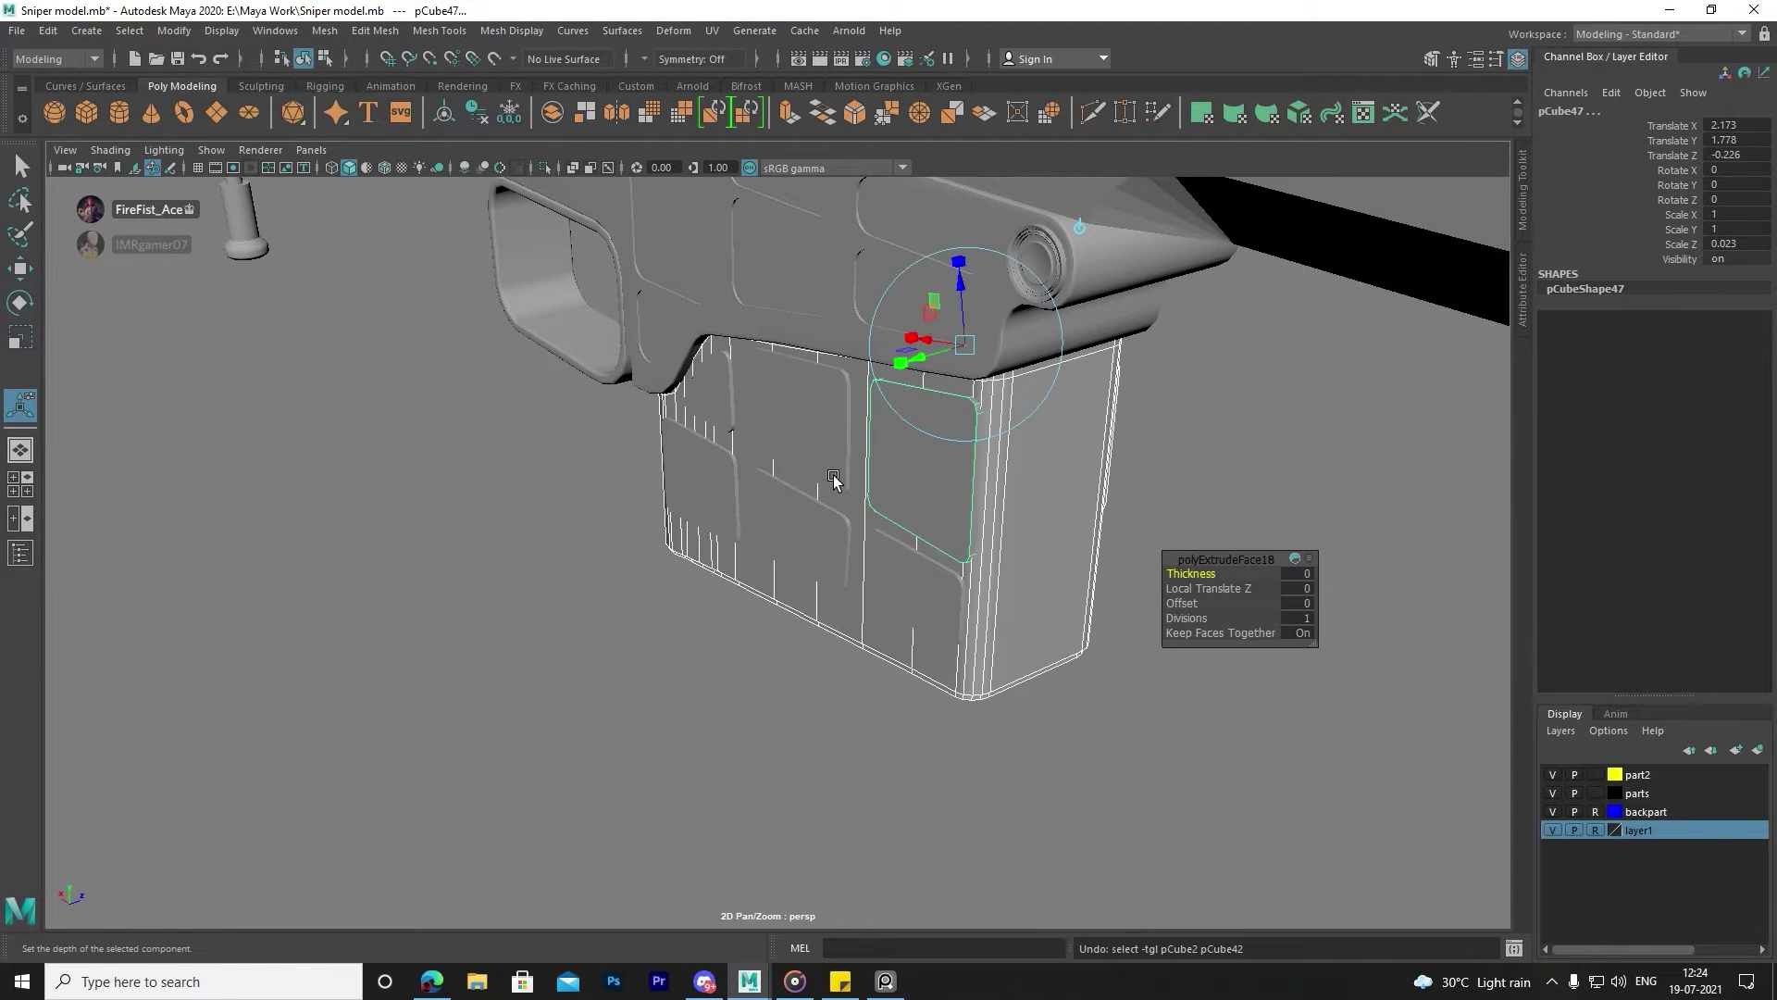
{"action": "left_click", "coordinate": [942, 574], "text": "shift"}
{"action": "right_click_drag", "start_coordinate": [1031, 488], "coordinate": [1002, 907], "text": "shift"}
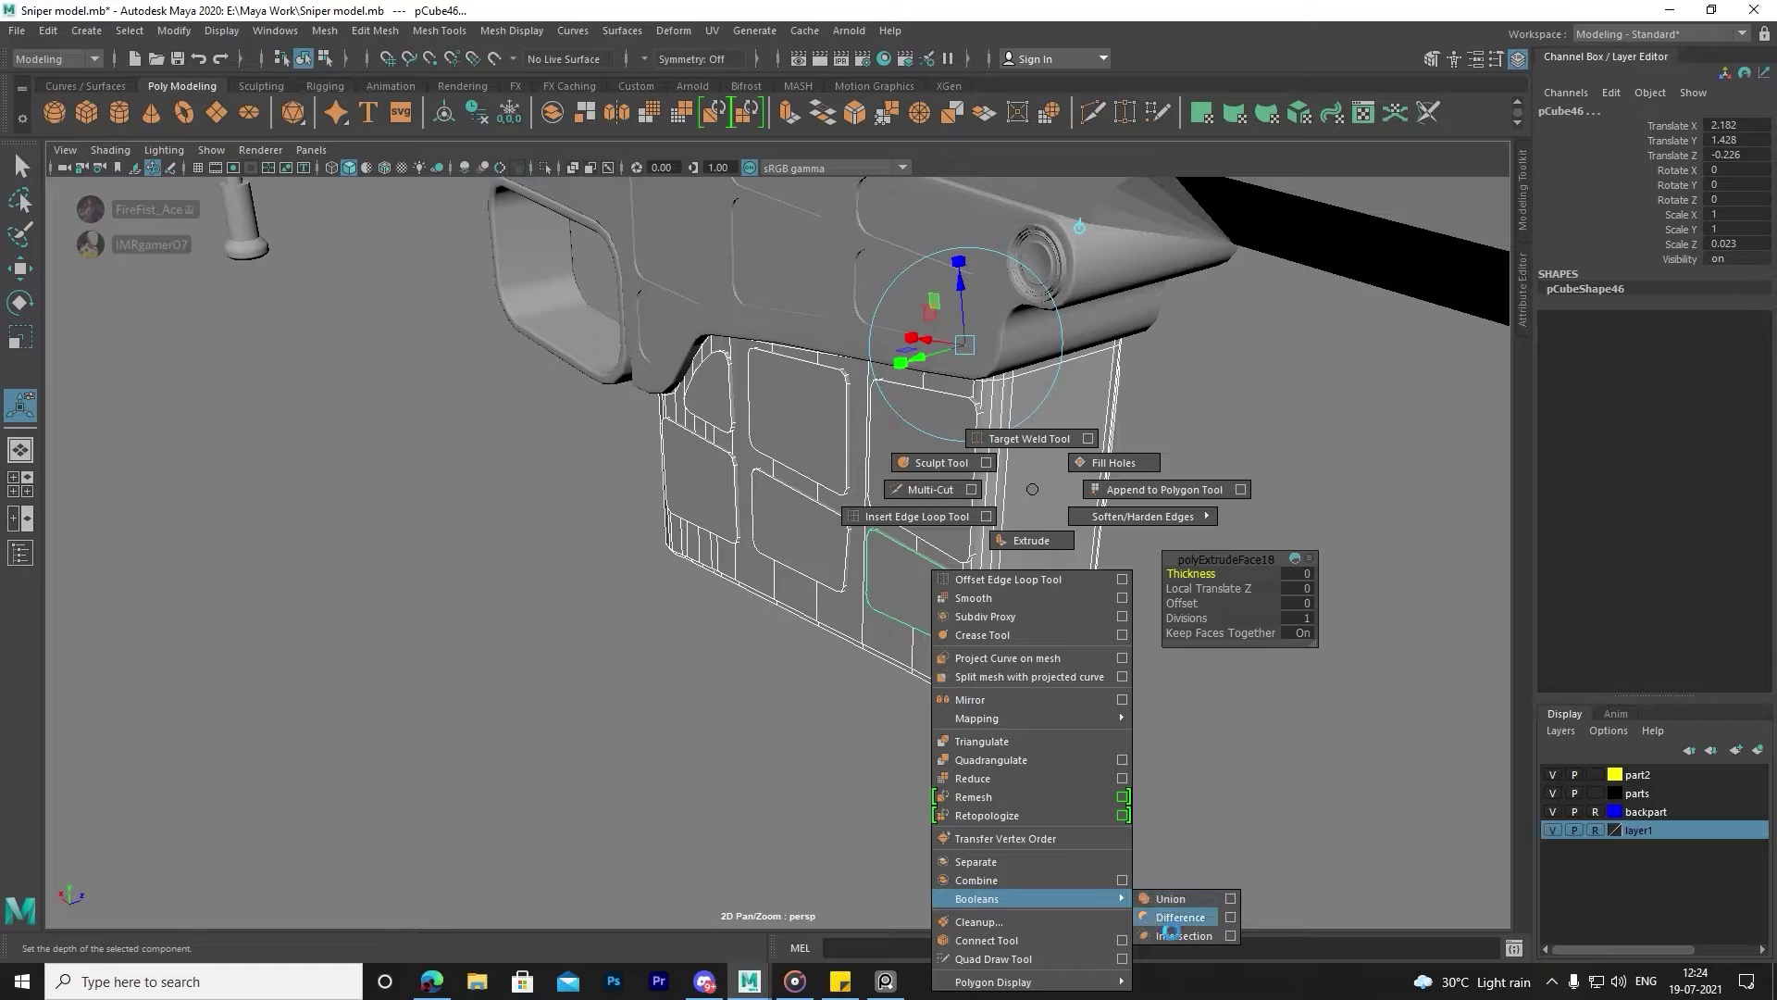
{"action": "left_click", "coordinate": [1177, 917]}
Orbit and zoom around the rifle to inspect the new rounded recesses.
{"action": "left_click_drag", "start_coordinate": [1107, 666], "coordinate": [810, 566], "text": "alt"}
{"action": "scroll", "coordinate": [662, 500], "scroll_direction": "up", "scroll_amount": 3}
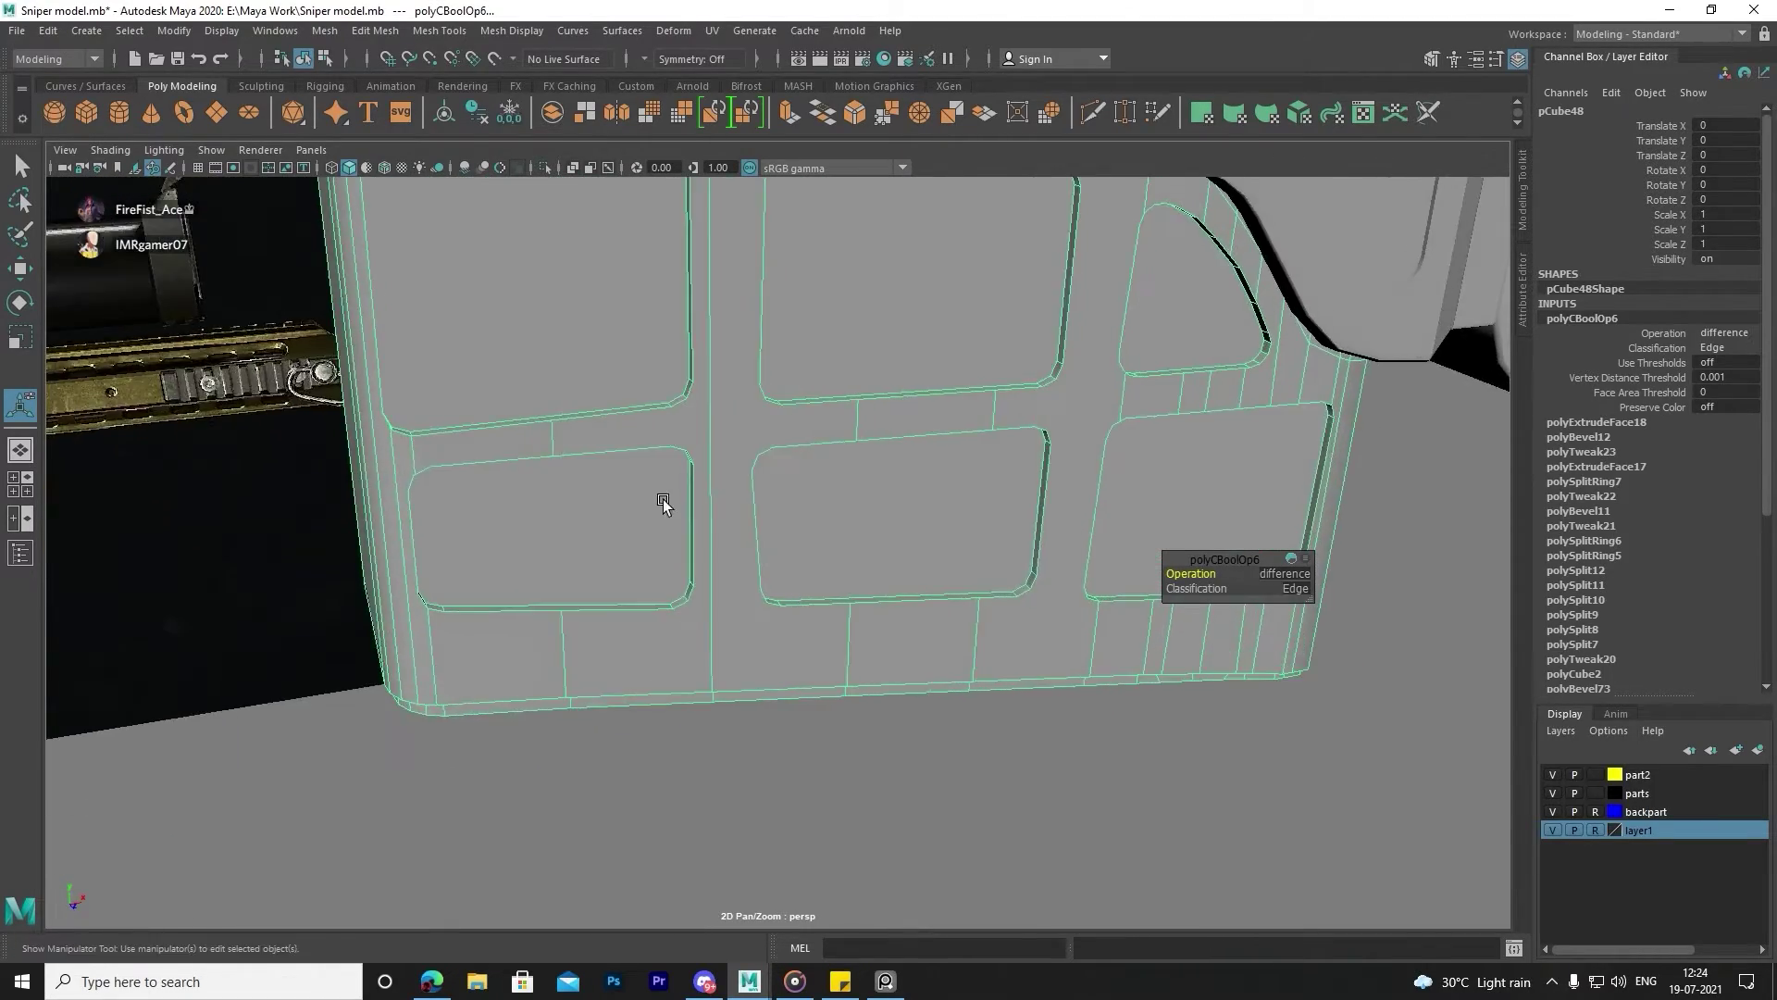
{"action": "scroll", "coordinate": [766, 552], "scroll_direction": "up", "scroll_amount": 3}
{"action": "scroll", "coordinate": [671, 532], "scroll_direction": "up", "scroll_amount": 2}
{"action": "scroll", "coordinate": [671, 532], "scroll_direction": "down", "scroll_amount": 8}
{"action": "mouse_move", "coordinate": [671, 532]}
{"action": "left_mouse_down", "text": "alt"}
{"action": "mouse_move", "coordinate": [738, 477]}
{"action": "mouse_move", "coordinate": [861, 583]}
{"action": "mouse_move", "coordinate": [824, 639]}
{"action": "left_mouse_up", "text": "alt"}
Deselect the housing, view the whole receiver, and close the extra app and Groove Music.
{"action": "left_click", "coordinate": [418, 598]}
{"action": "right_click", "coordinate": [444, 475]}
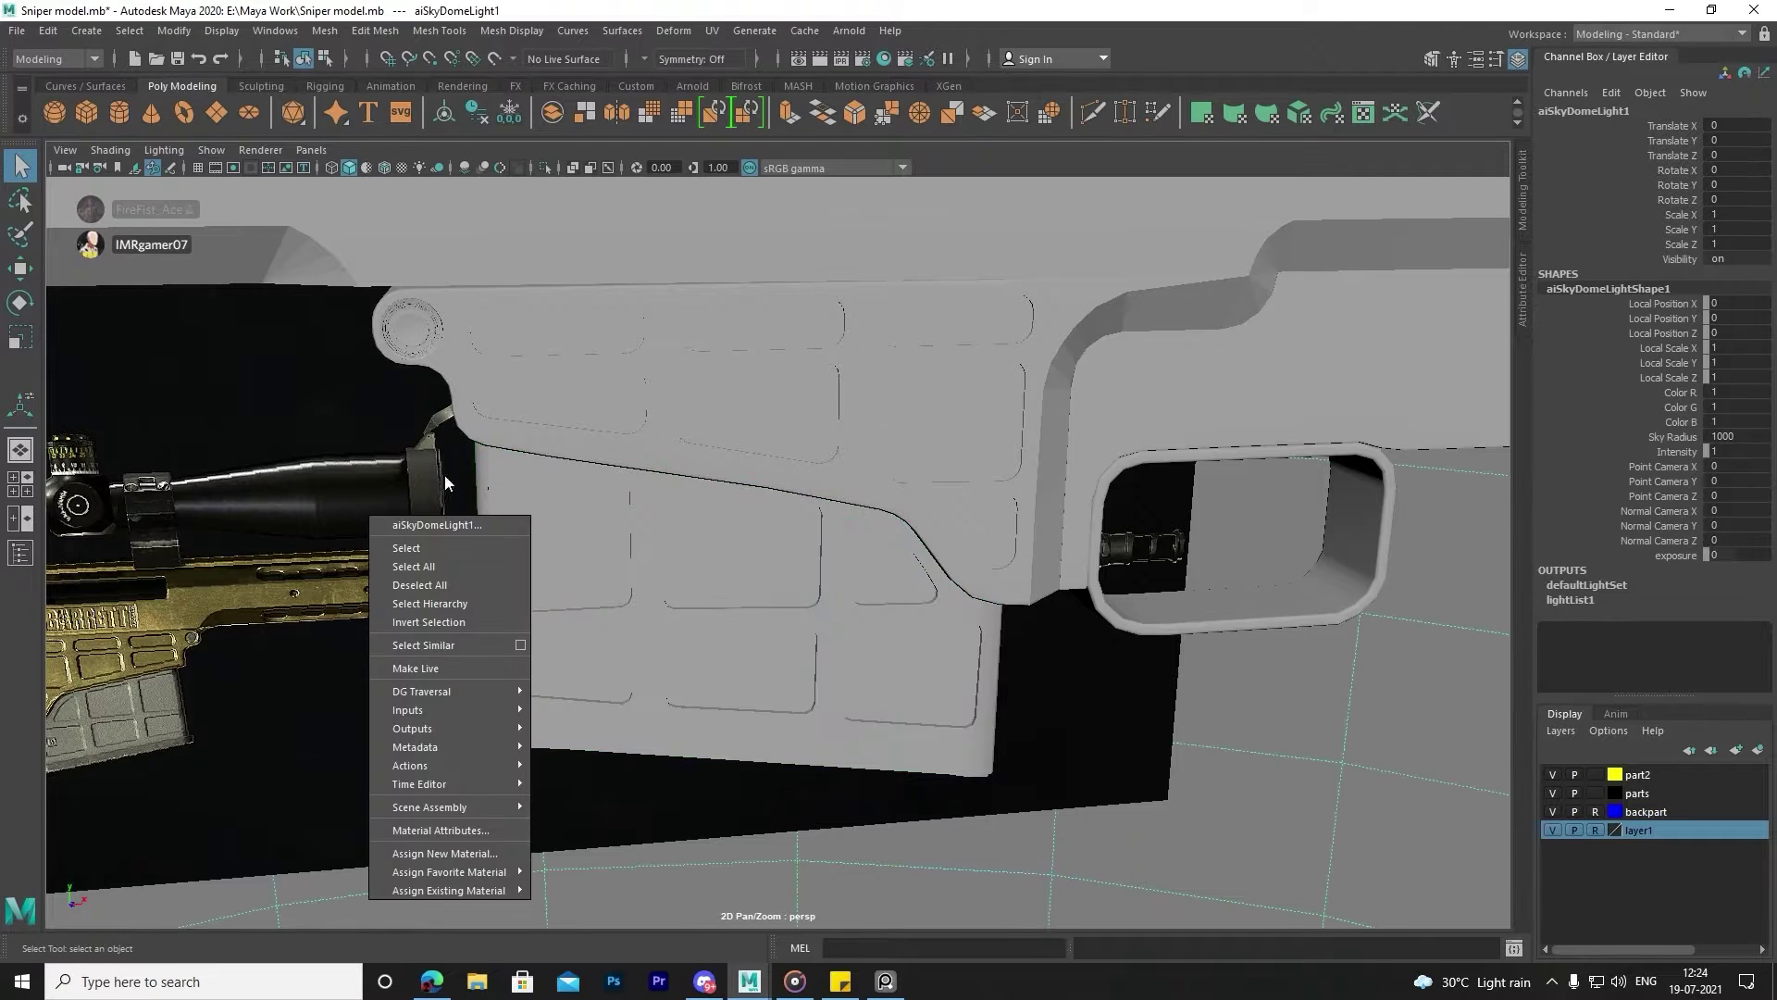
{"action": "left_click_drag", "start_coordinate": [387, 486], "coordinate": [952, 626], "text": "alt"}
{"action": "scroll", "coordinate": [971, 592], "scroll_direction": "up", "scroll_amount": 3}
{"action": "scroll", "coordinate": [990, 560], "scroll_direction": "up", "scroll_amount": 2}
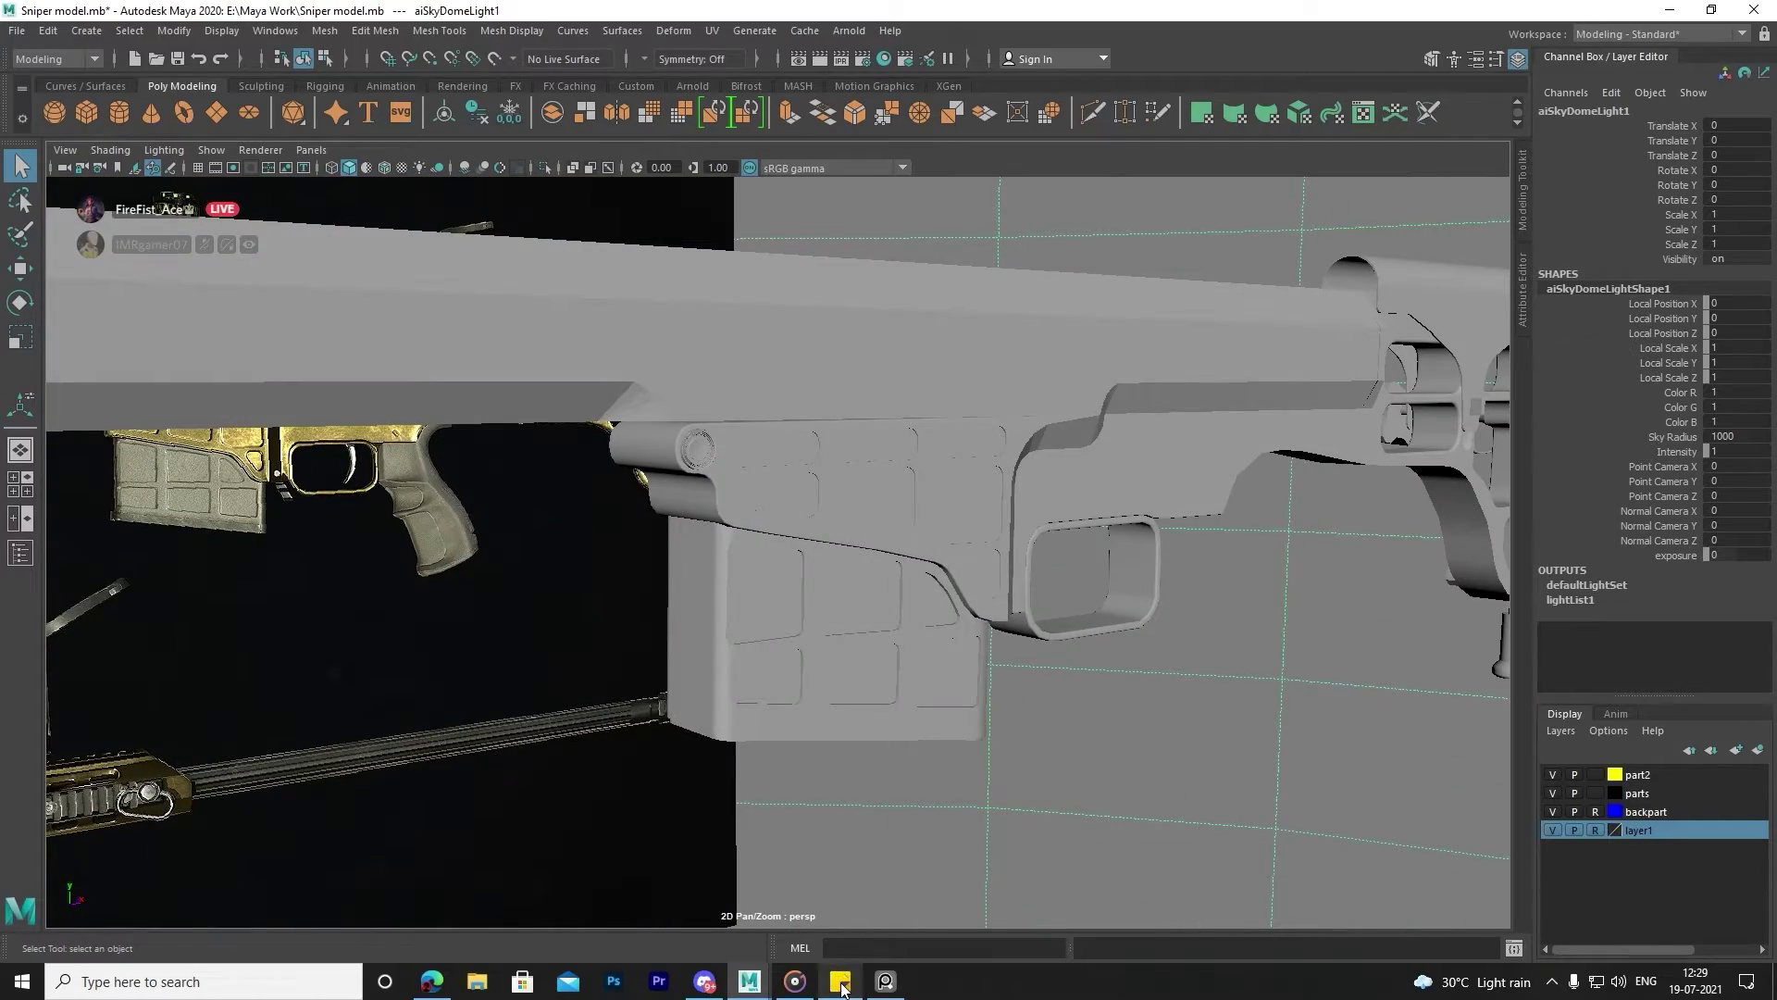
{"action": "left_click", "coordinate": [879, 843]}
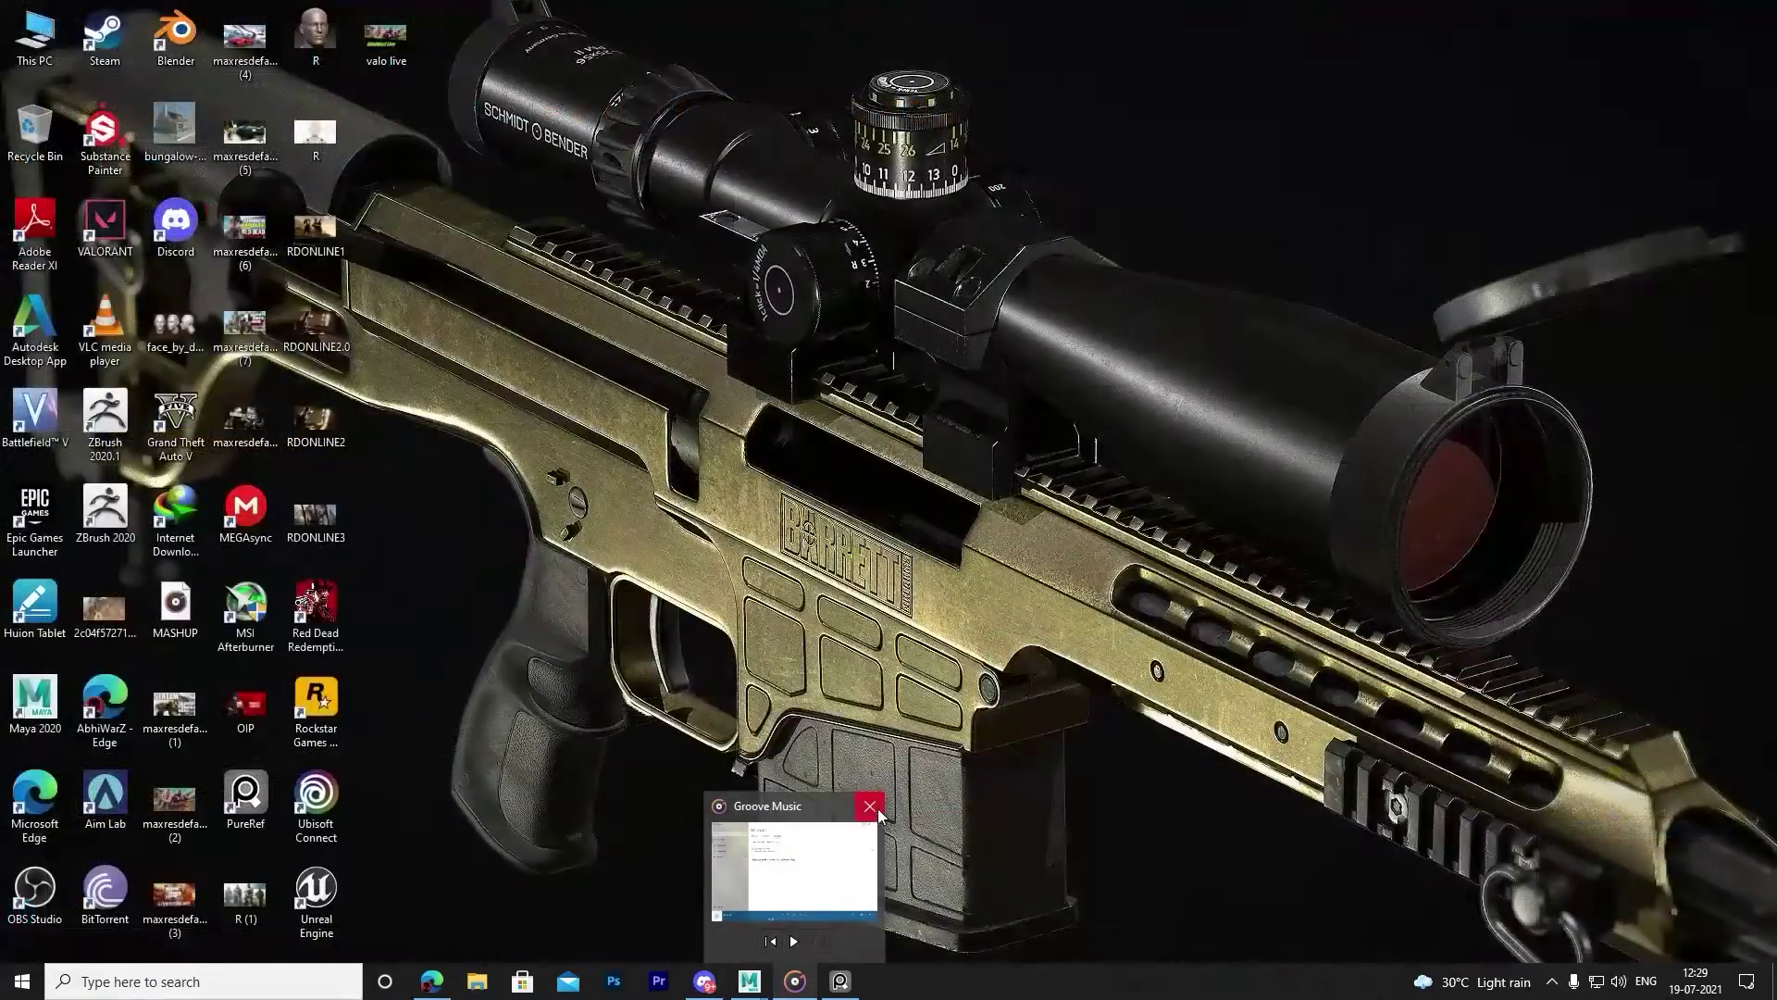
{"action": "left_click", "coordinate": [879, 812]}
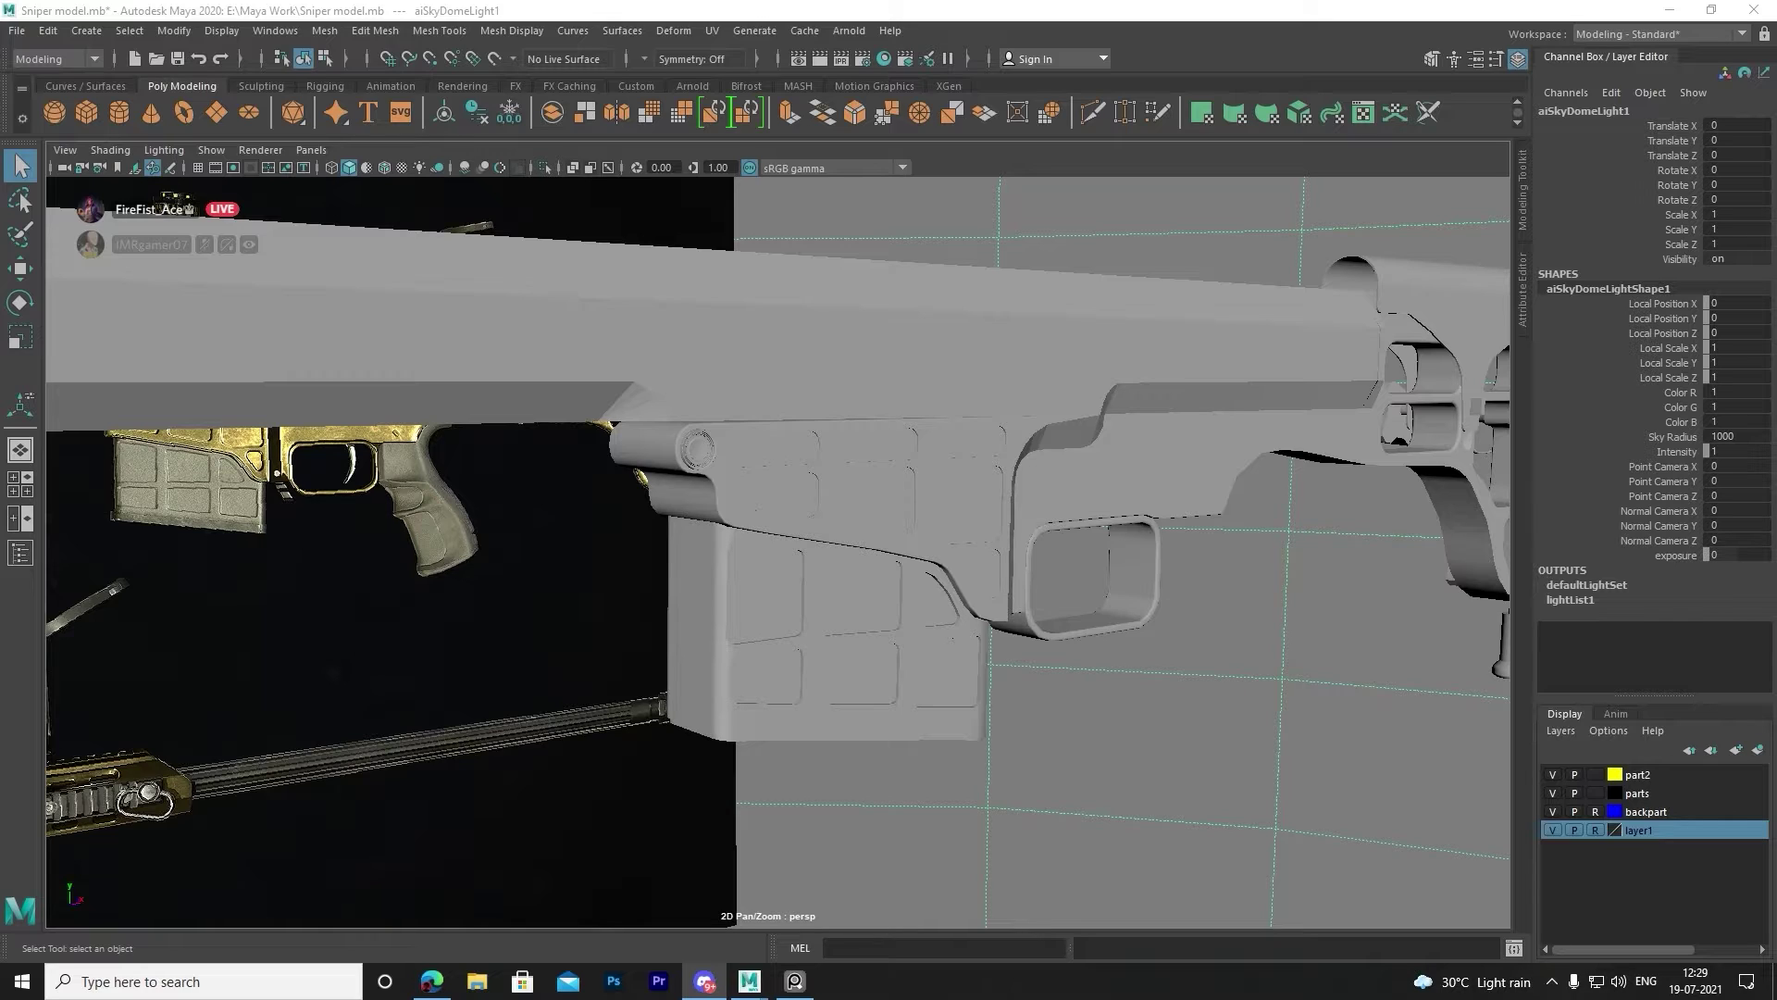
Orbit around the rifle and select the magazine body to inspect the magazine area.
{"action": "left_click", "coordinate": [1553, 988]}
{"action": "right_click", "coordinate": [1533, 942]}
{"action": "right_click", "coordinate": [1533, 942]}
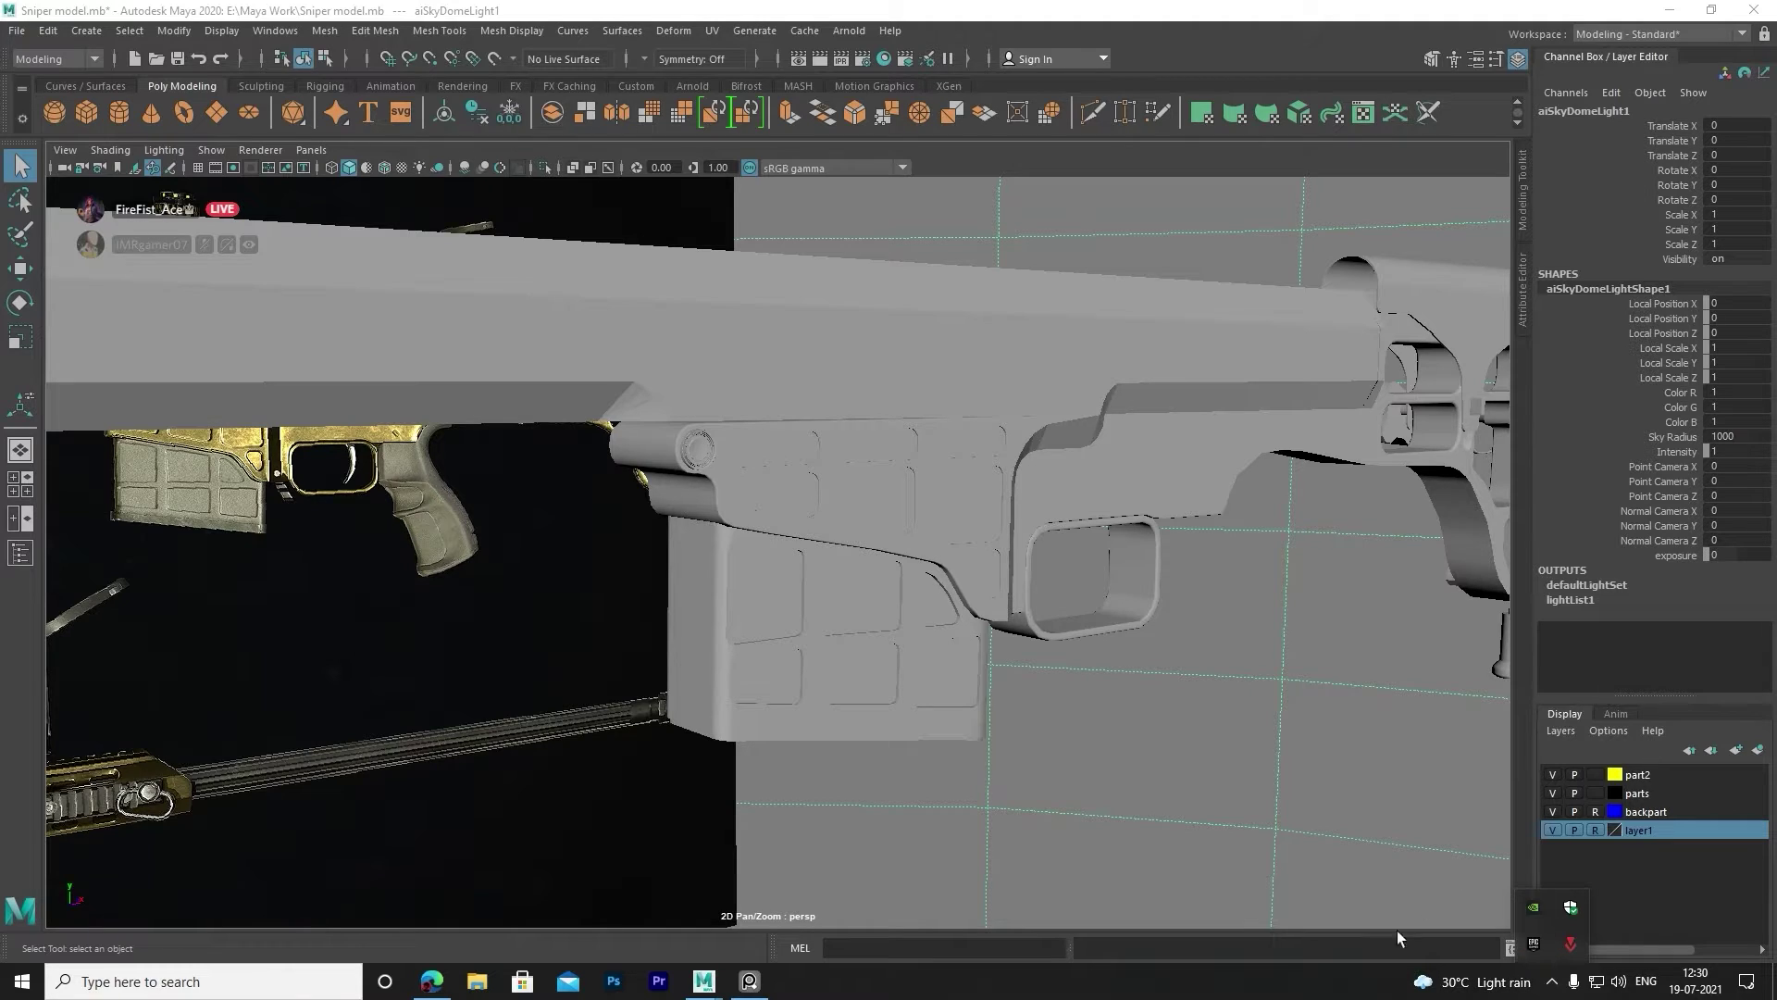
{"action": "left_click_drag", "start_coordinate": [964, 783], "coordinate": [1029, 707], "text": "alt"}
{"action": "middle_click_drag", "start_coordinate": [1029, 707], "coordinate": [968, 655]}
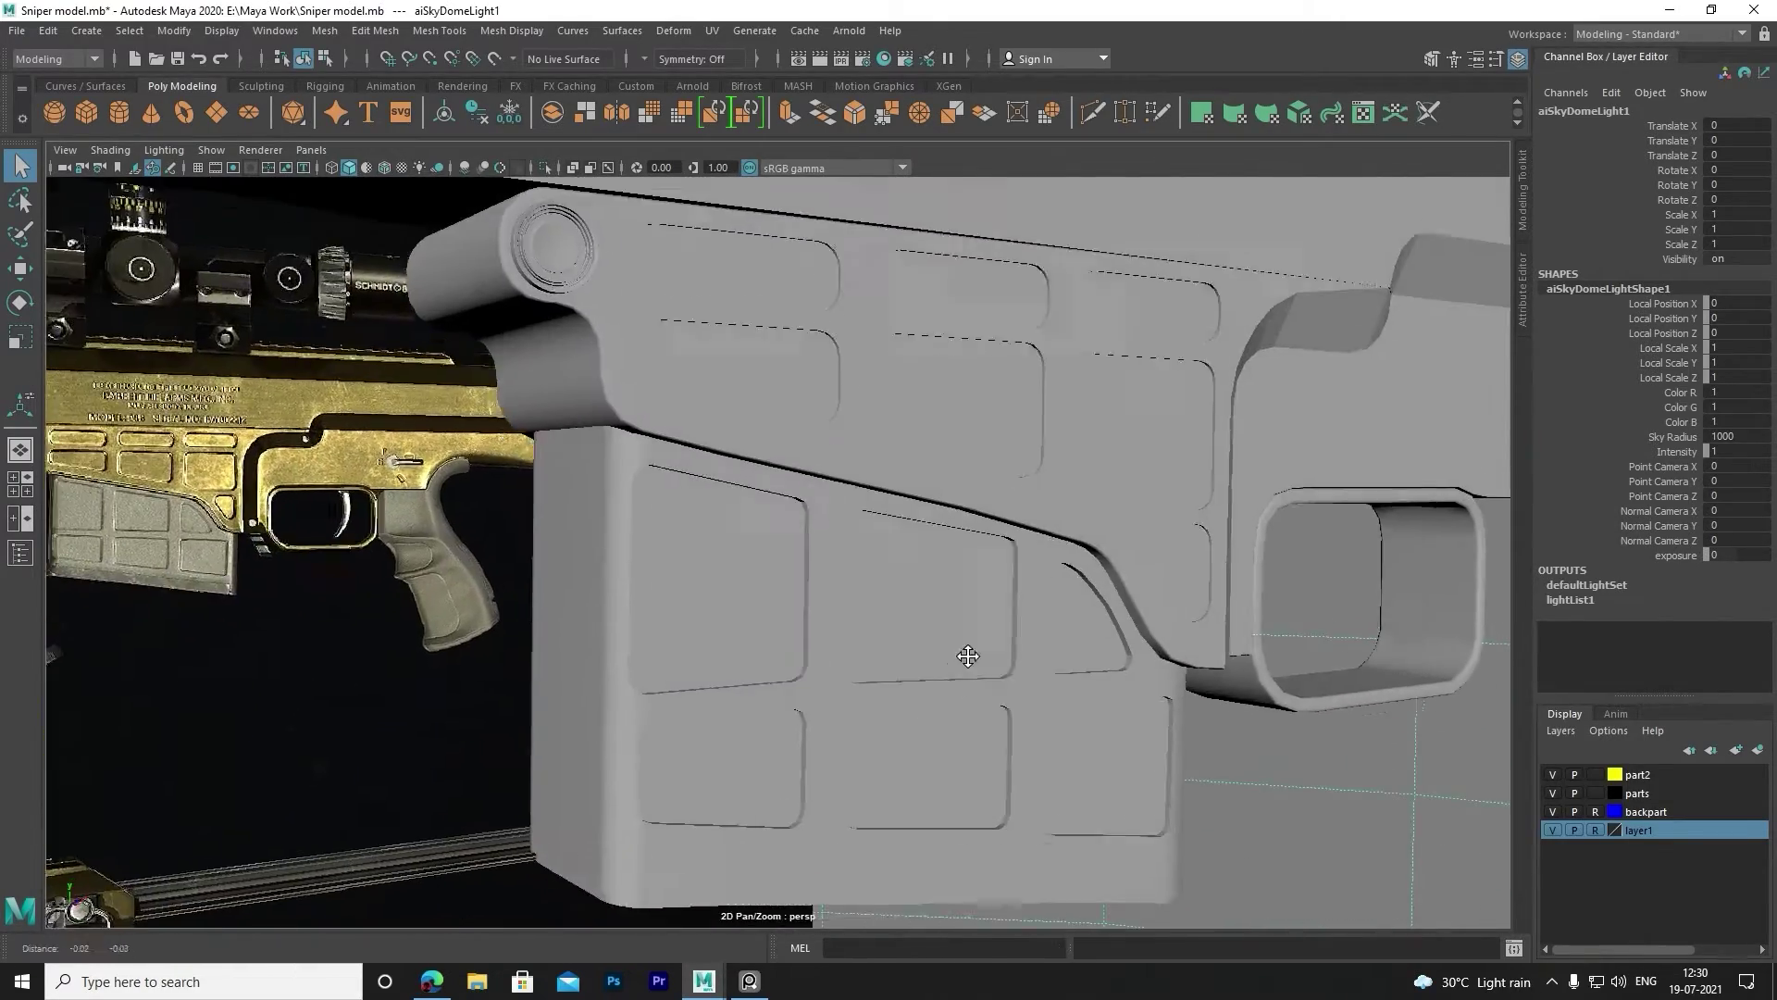
{"action": "mouse_move", "coordinate": [968, 655]}
{"action": "left_mouse_down", "text": "alt"}
{"action": "mouse_move", "coordinate": [991, 714]}
{"action": "mouse_move", "coordinate": [1062, 562]}
{"action": "left_mouse_up", "text": "alt"}
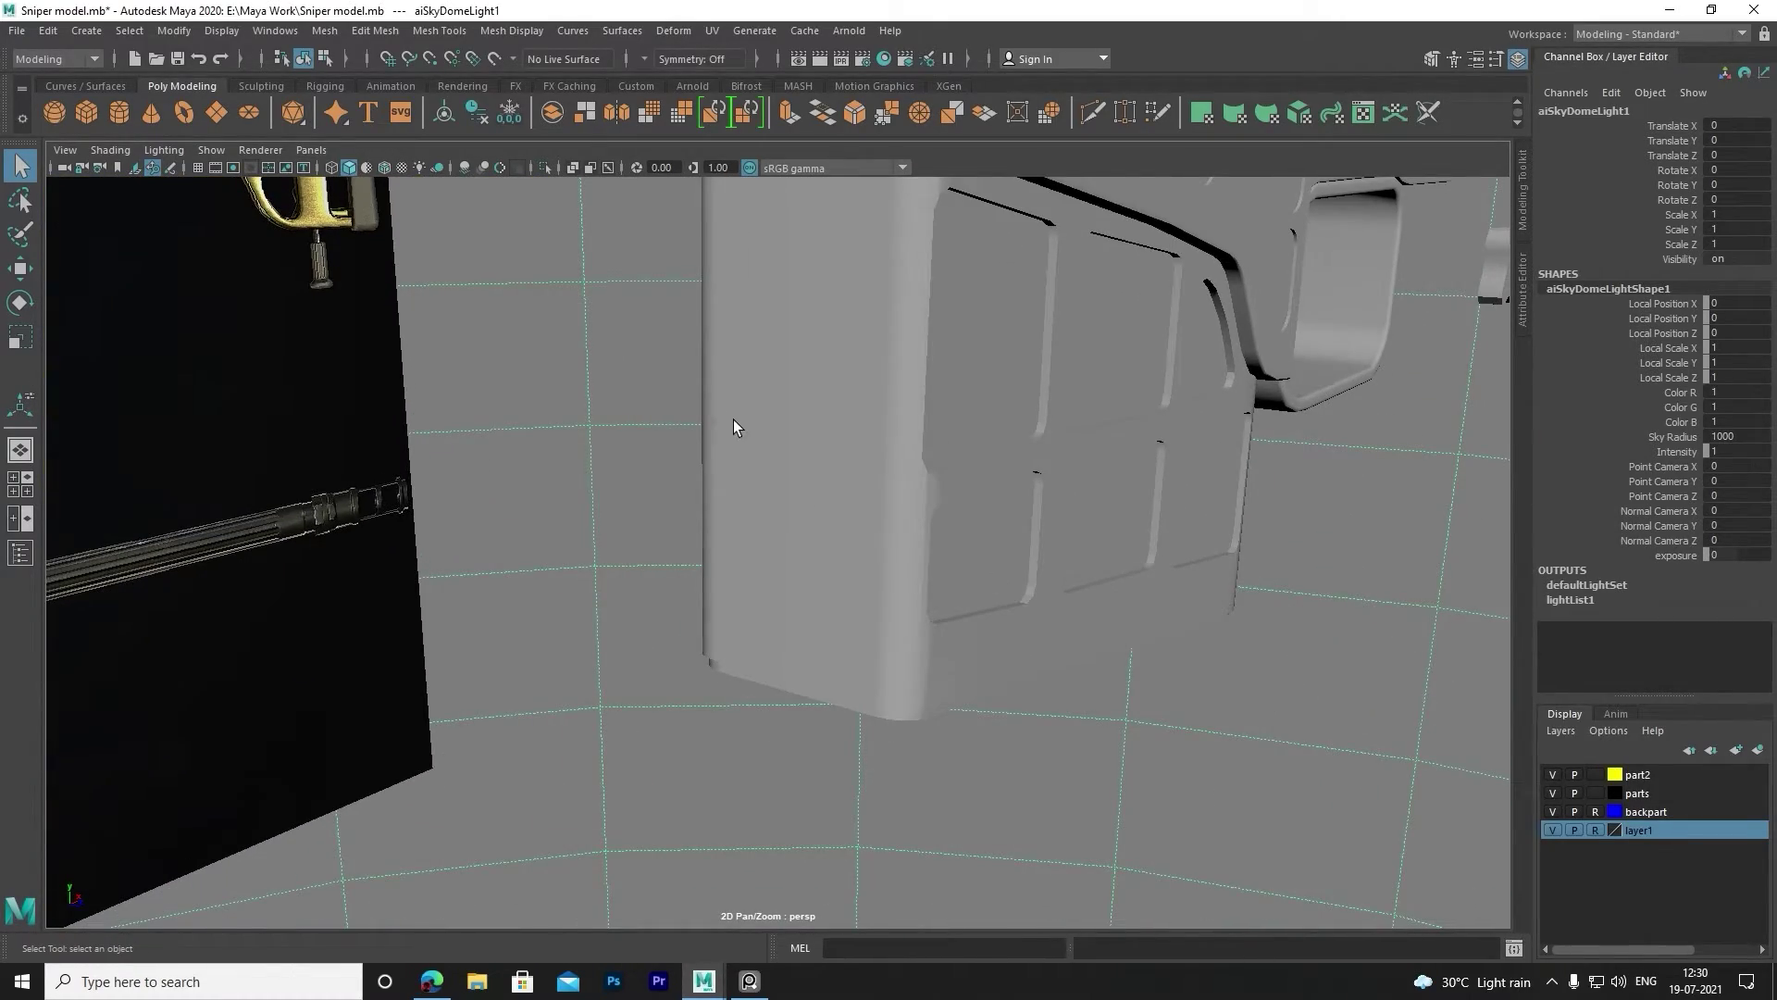
{"action": "mouse_move", "coordinate": [733, 427]}
{"action": "left_mouse_down", "text": "alt"}
{"action": "mouse_move", "coordinate": [868, 583]}
{"action": "mouse_move", "coordinate": [845, 515]}
{"action": "left_mouse_up", "text": "alt"}
{"action": "left_click", "coordinate": [694, 515]}
{"action": "mouse_move", "coordinate": [694, 515]}
{"action": "left_mouse_down", "text": "alt"}
{"action": "mouse_move", "coordinate": [617, 507]}
{"action": "mouse_move", "coordinate": [636, 497]}
{"action": "left_mouse_up", "text": "alt"}
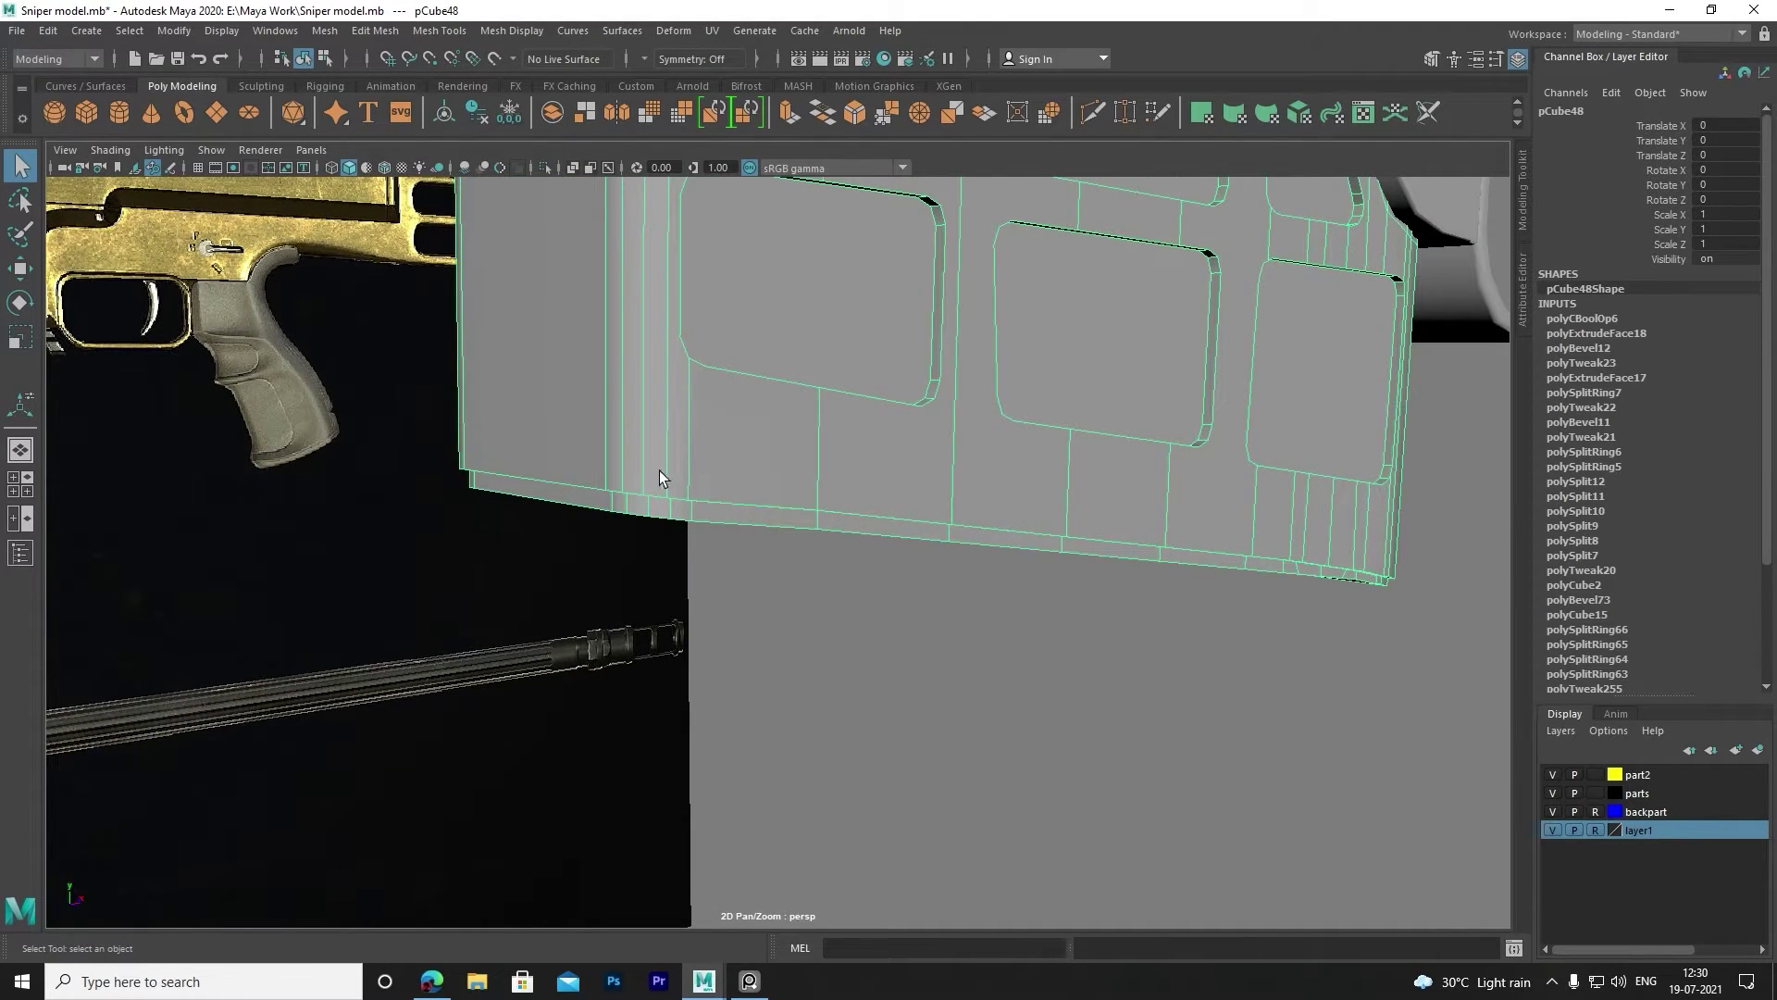
{"action": "right_click", "coordinate": [690, 464]}
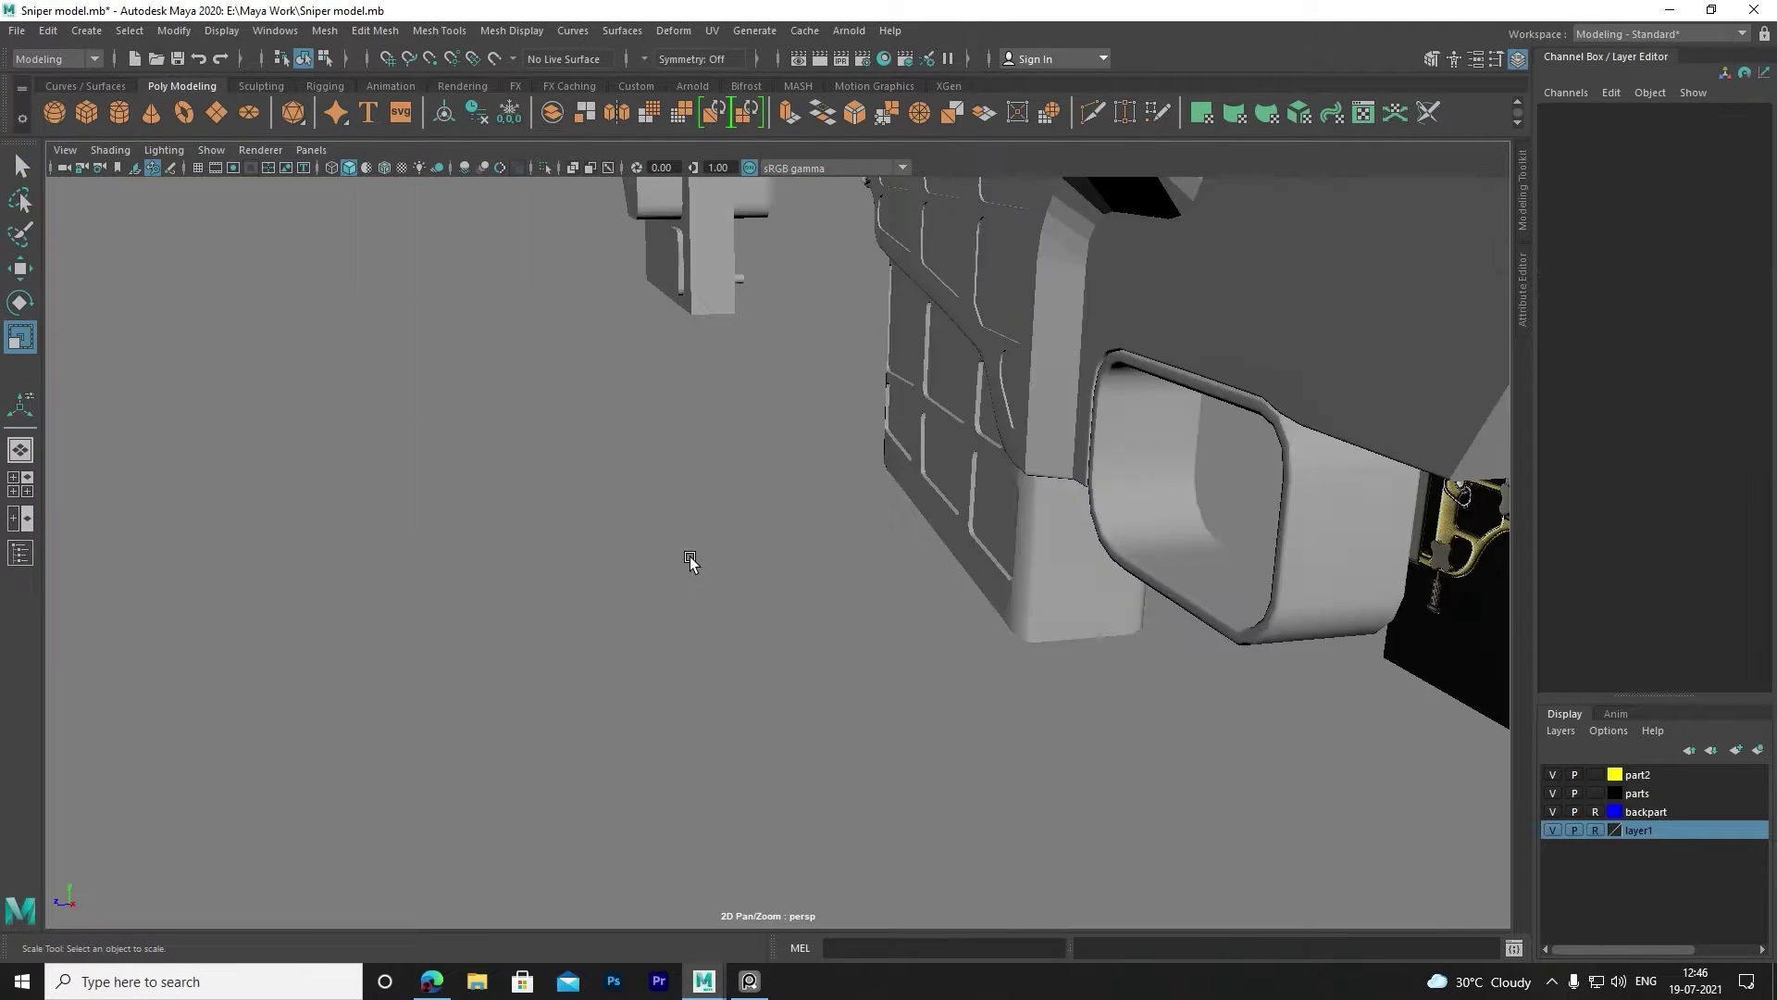
Create a new polygon cube, thin it slightly and move it under the magazine.
{"action": "left_click", "coordinate": [86, 112]}
{"action": "mouse_move", "coordinate": [499, 555]}
{"action": "left_mouse_down", "text": "alt"}
{"action": "mouse_move", "coordinate": [758, 738]}
{"action": "mouse_move", "coordinate": [936, 648]}
{"action": "left_mouse_up", "text": "alt"}
{"action": "key", "text": "f"}
{"action": "key", "text": "w"}
{"action": "key", "text": "r"}
{"action": "left_click_drag", "start_coordinate": [904, 590], "coordinate": [886, 593]}
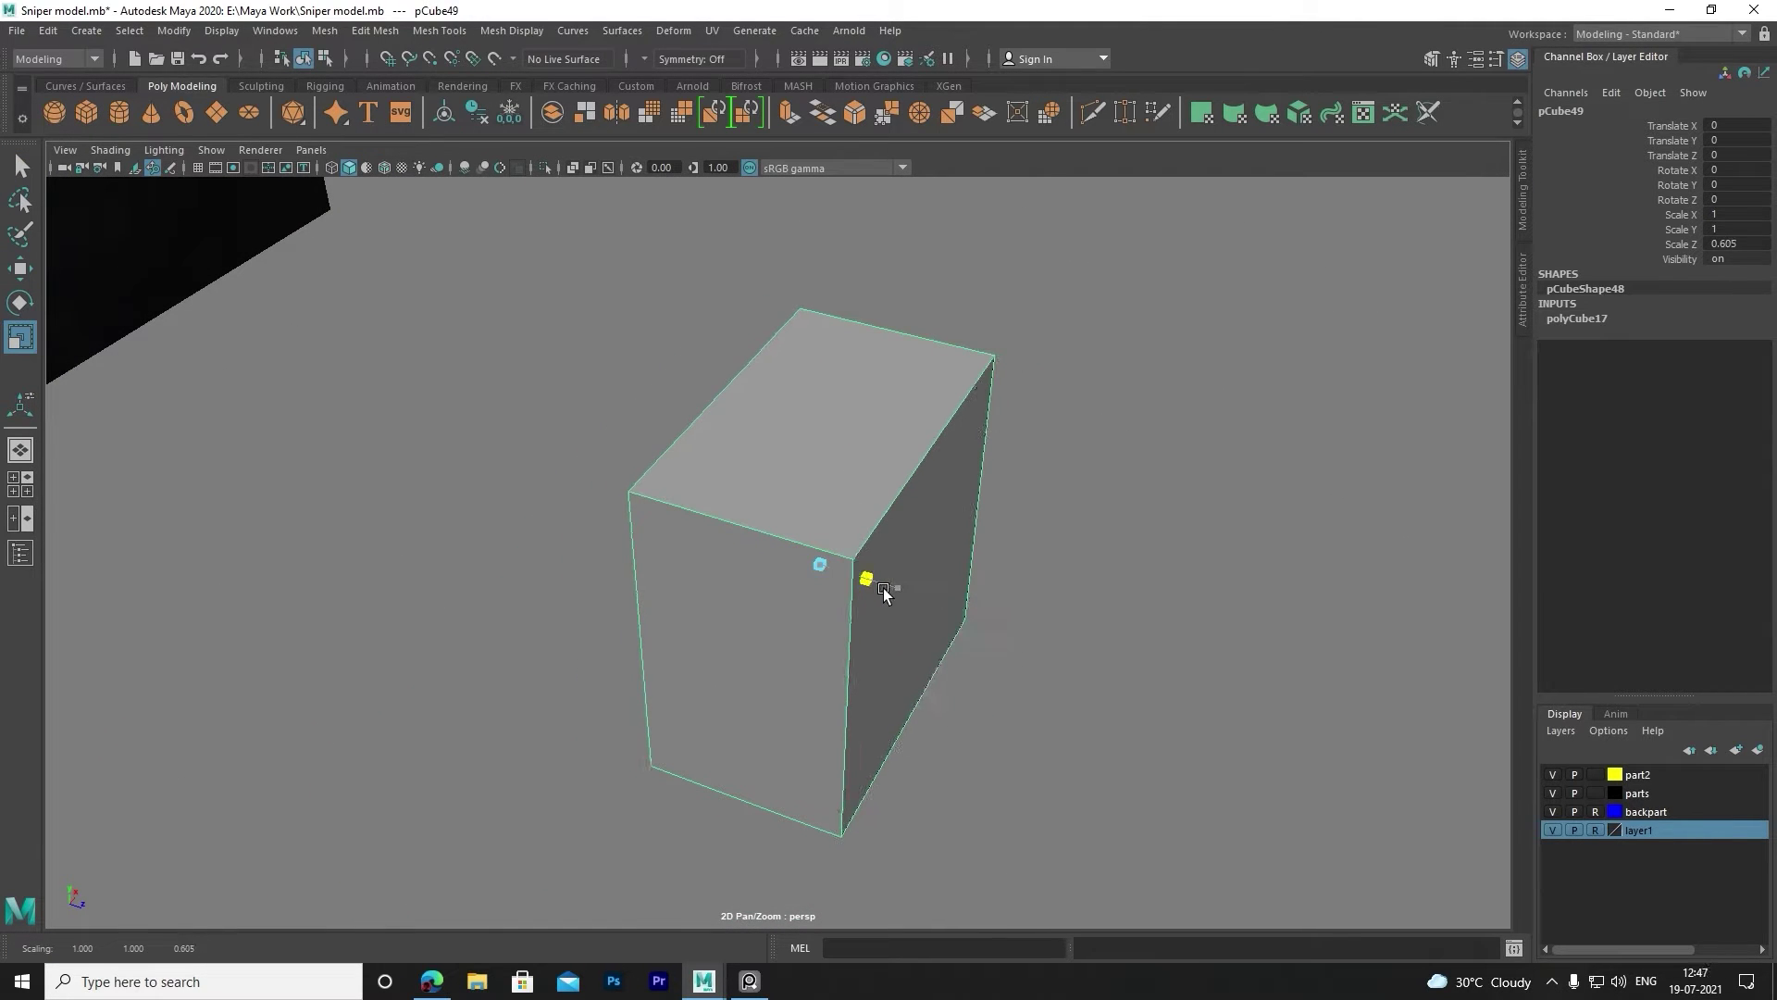
{"action": "key", "text": "w"}
{"action": "mouse_move", "coordinate": [831, 535]}
{"action": "left_mouse_down"}
{"action": "mouse_move", "coordinate": [1157, 306]}
{"action": "mouse_move", "coordinate": [1197, 317]}
{"action": "mouse_move", "coordinate": [1135, 361]}
{"action": "left_mouse_up"}
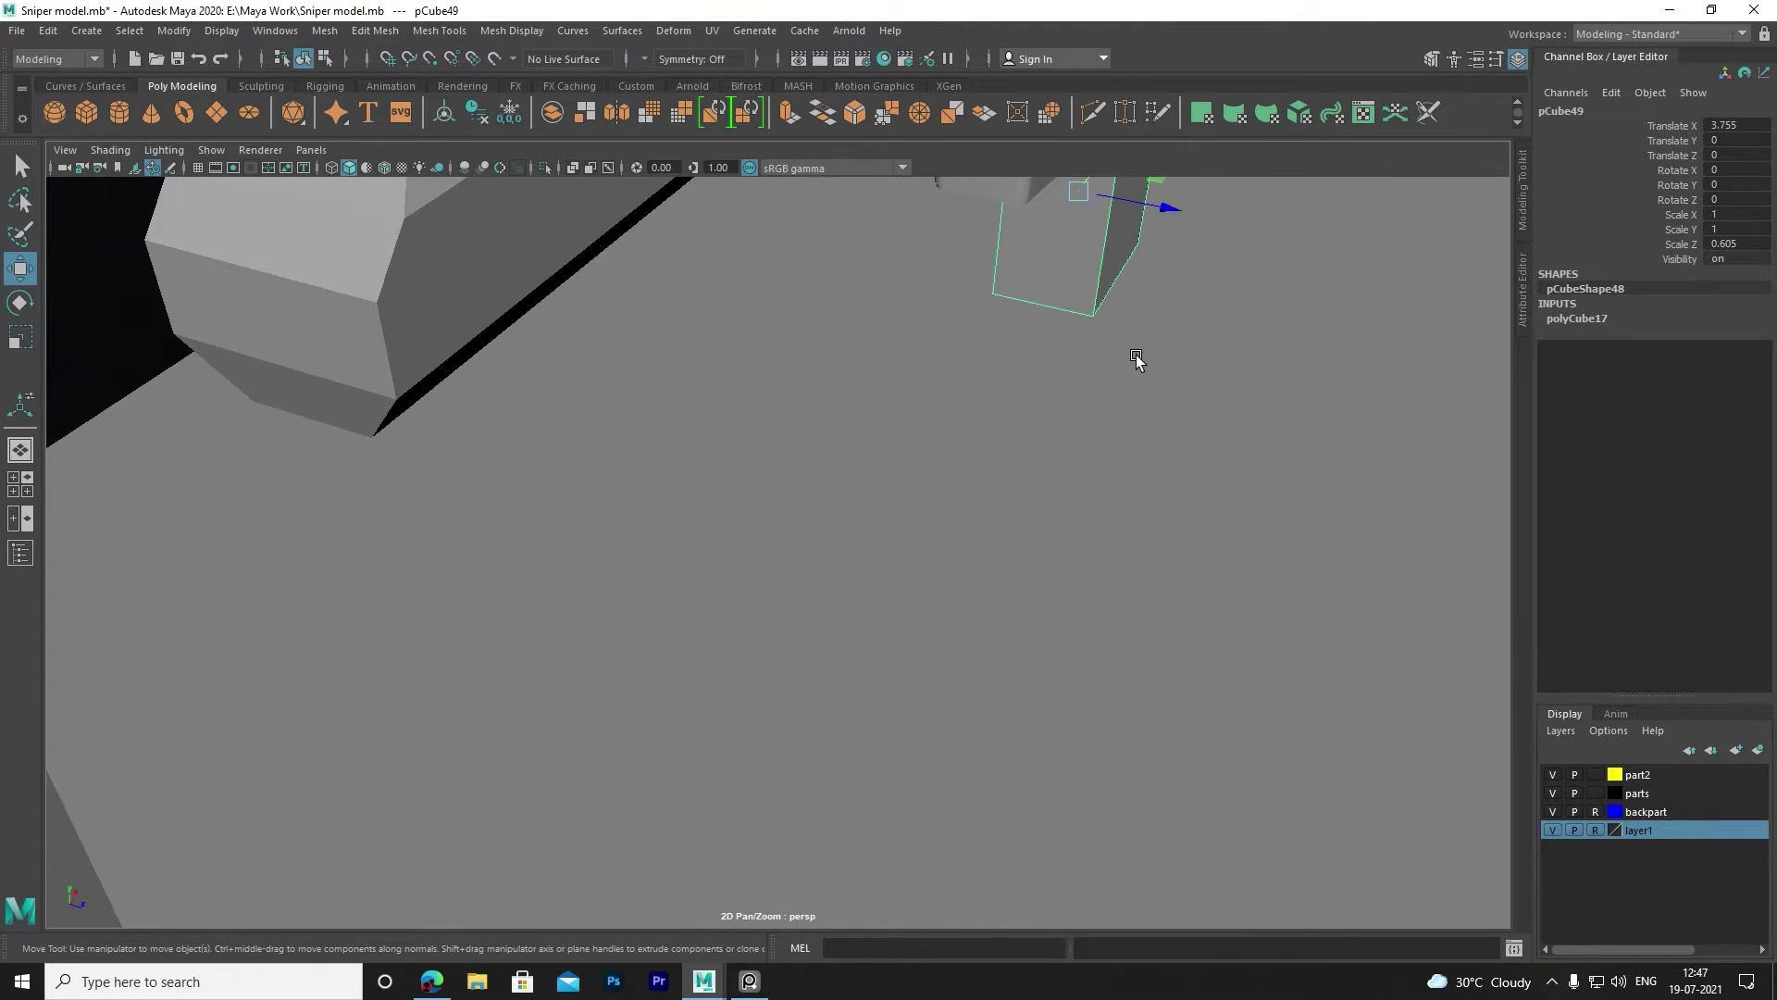
{"action": "right_click_drag", "start_coordinate": [1135, 361], "coordinate": [514, 528], "text": "alt"}
{"action": "mouse_move", "coordinate": [514, 528]}
{"action": "middle_mouse_down", "text": "alt"}
{"action": "mouse_move", "coordinate": [777, 435]}
{"action": "mouse_move", "coordinate": [711, 386]}
{"action": "middle_mouse_up", "text": "alt"}
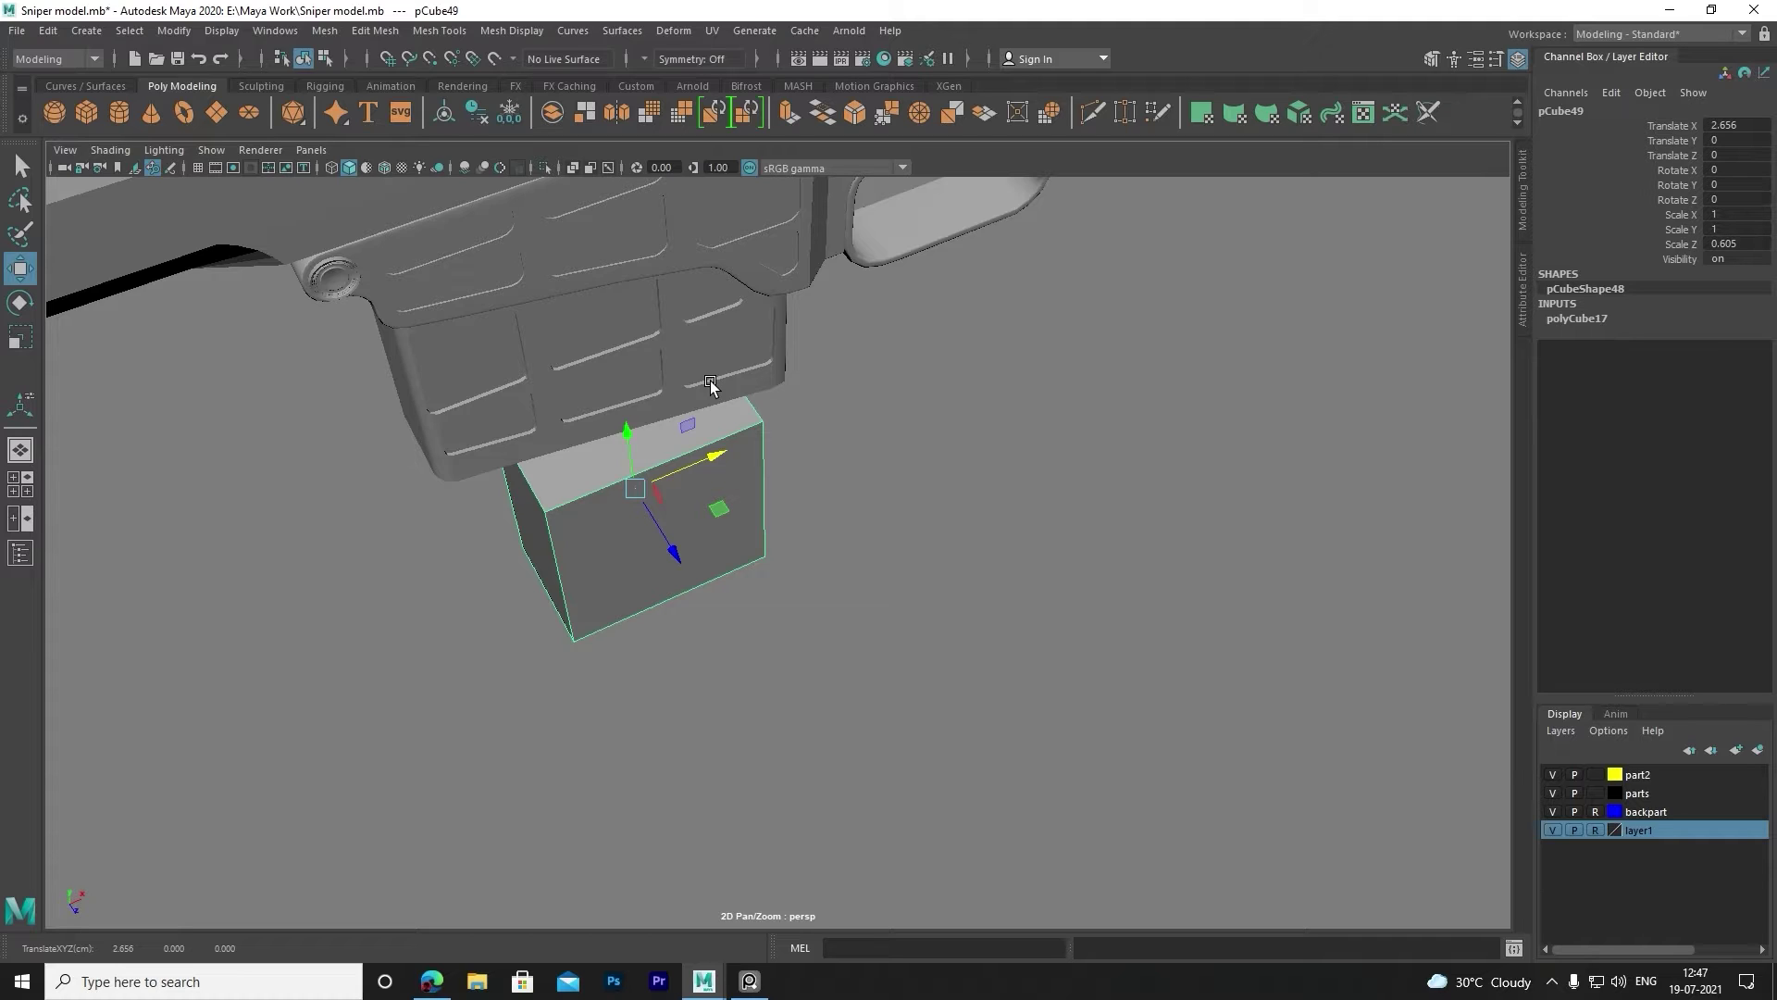
Flatten the cube into a thin slab (Scale Y 0.131) and raise it onto the magazine in front view.
{"action": "mouse_move", "coordinate": [630, 389]}
{"action": "left_mouse_down", "text": "alt"}
{"action": "mouse_move", "coordinate": [753, 496]}
{"action": "mouse_move", "coordinate": [524, 520]}
{"action": "left_mouse_up", "text": "alt"}
{"action": "key", "text": "r"}
{"action": "mouse_move", "coordinate": [721, 682]}
{"action": "left_mouse_down"}
{"action": "mouse_move", "coordinate": [727, 754]}
{"action": "mouse_move", "coordinate": [675, 754]}
{"action": "mouse_move", "coordinate": [601, 808]}
{"action": "mouse_move", "coordinate": [713, 731]}
{"action": "mouse_move", "coordinate": [750, 503]}
{"action": "mouse_move", "coordinate": [771, 645]}
{"action": "mouse_move", "coordinate": [809, 627]}
{"action": "mouse_move", "coordinate": [709, 642]}
{"action": "mouse_move", "coordinate": [964, 652]}
{"action": "mouse_move", "coordinate": [865, 655]}
{"action": "left_mouse_up"}
{"action": "key", "text": "r"}
{"action": "key", "text": "w"}
{"action": "key", "text": "space"}
{"action": "key", "text": "space"}
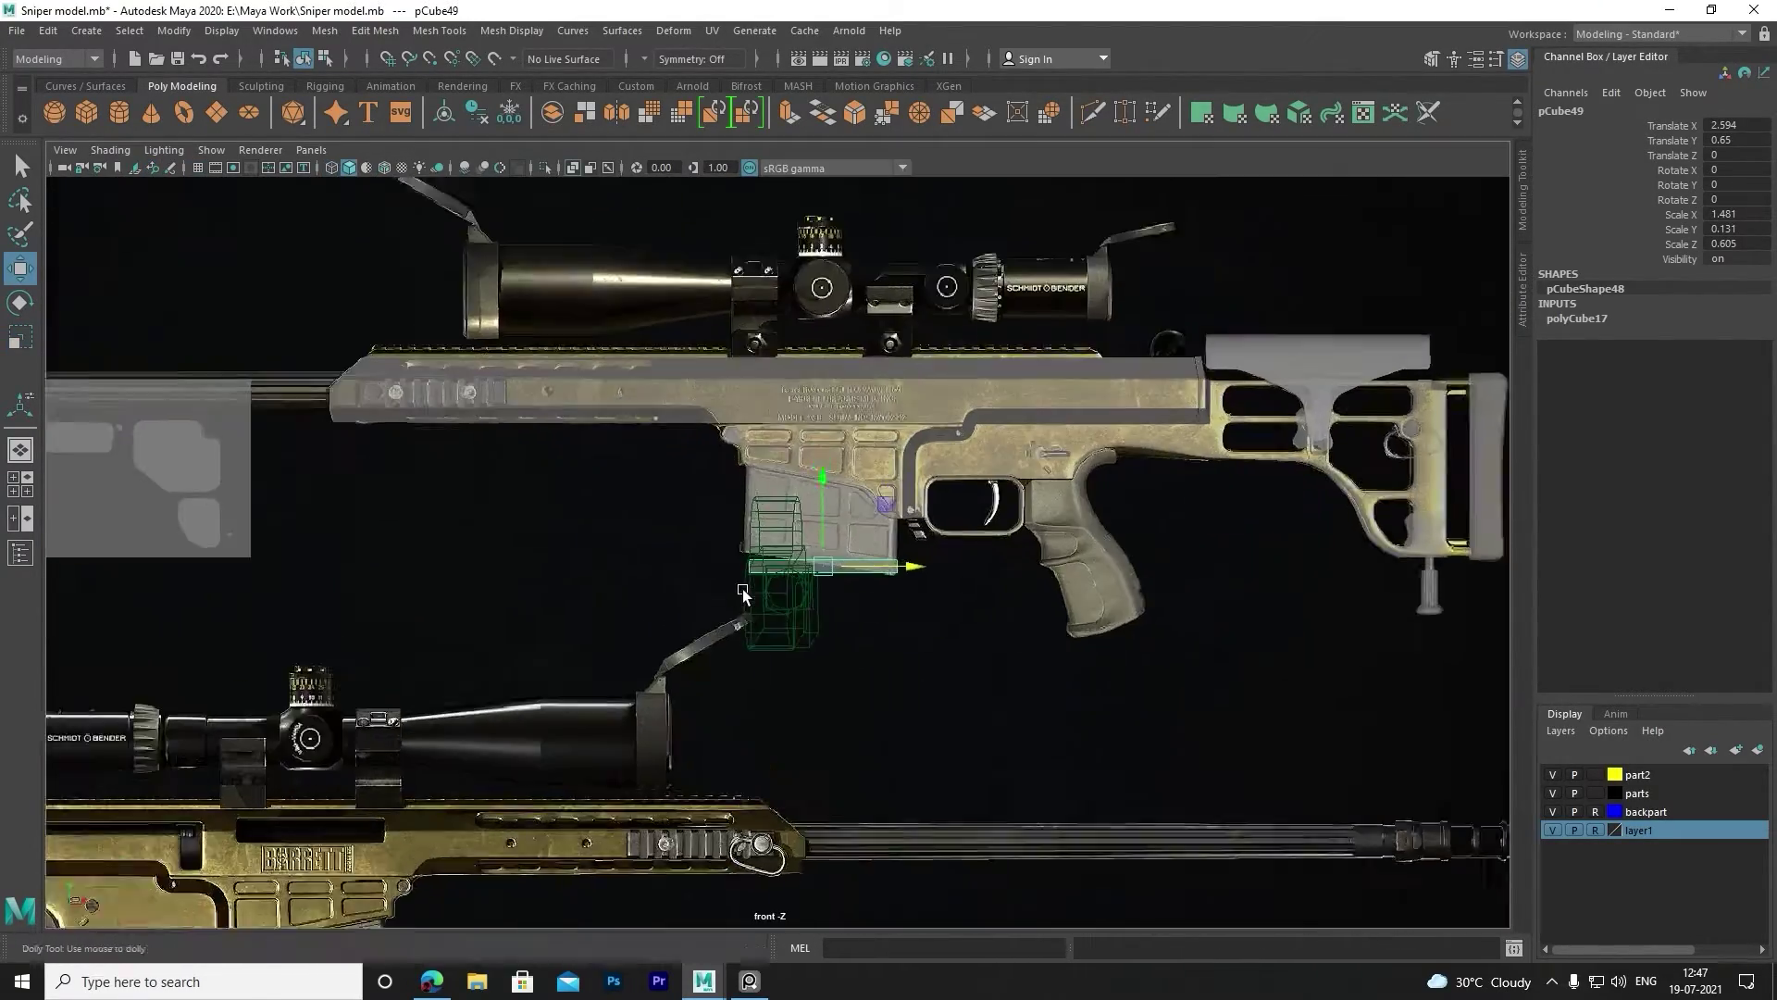
{"action": "scroll", "coordinate": [742, 588], "scroll_direction": "up", "scroll_amount": 3}
{"action": "scroll", "coordinate": [672, 629], "scroll_direction": "up", "scroll_amount": 1}
{"action": "middle_click_drag", "start_coordinate": [600, 620], "coordinate": [657, 638], "text": "alt"}
{"action": "left_click_drag", "start_coordinate": [809, 559], "coordinate": [809, 459]}
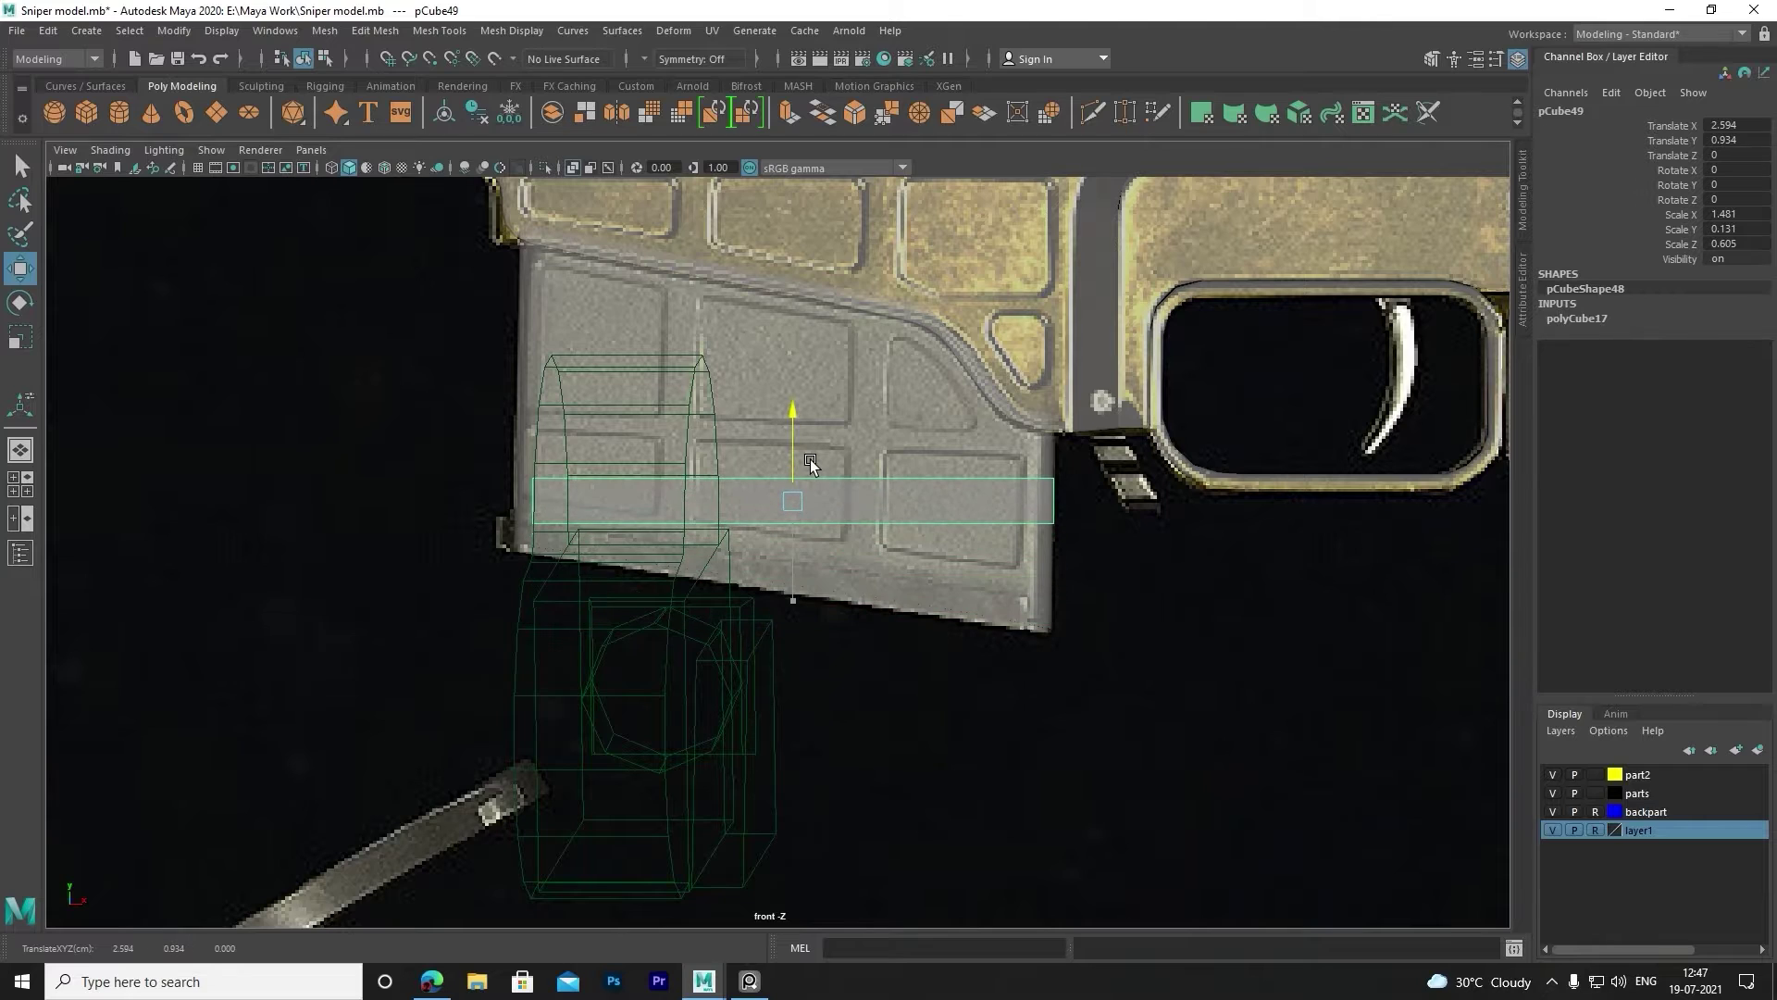
{"action": "left_click_drag", "start_coordinate": [890, 507], "coordinate": [811, 442]}
{"action": "middle_click_drag", "start_coordinate": [811, 442], "coordinate": [845, 543], "text": "alt"}
Stretch the slab to about 1.54 wide and line it up across the magazine.
{"action": "key", "text": "r"}
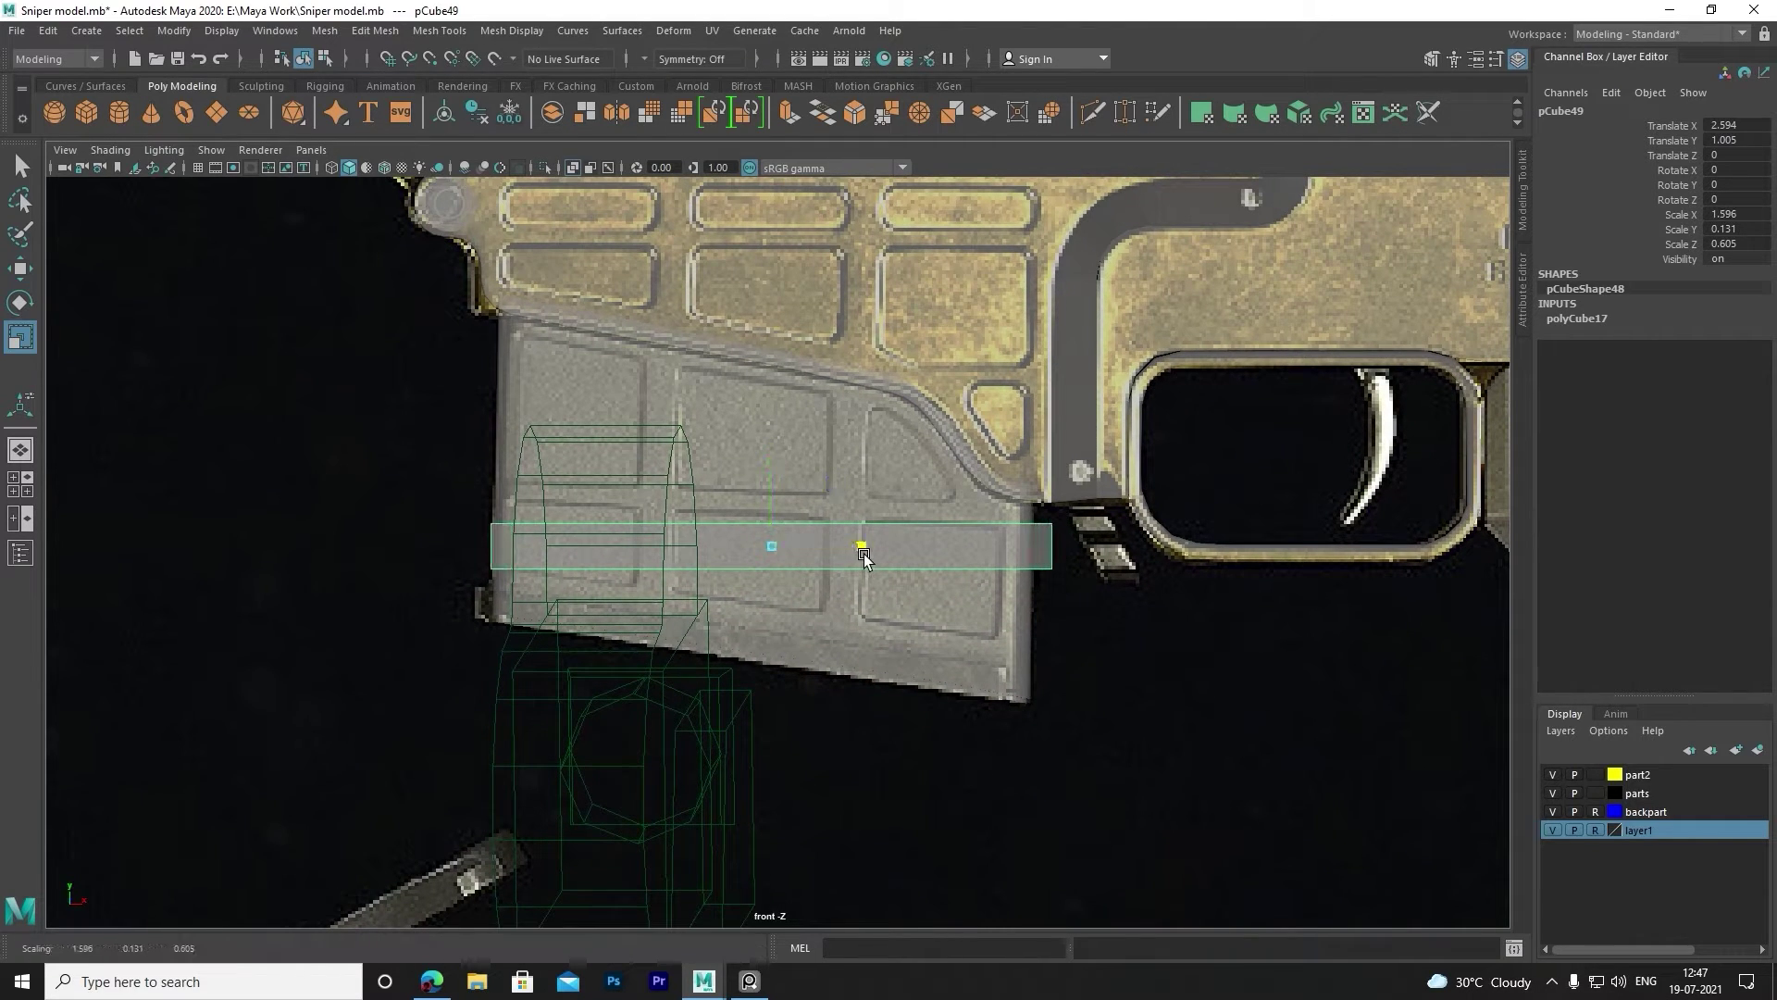
{"action": "left_click_drag", "start_coordinate": [845, 543], "coordinate": [868, 555]}
{"action": "key", "text": "r"}
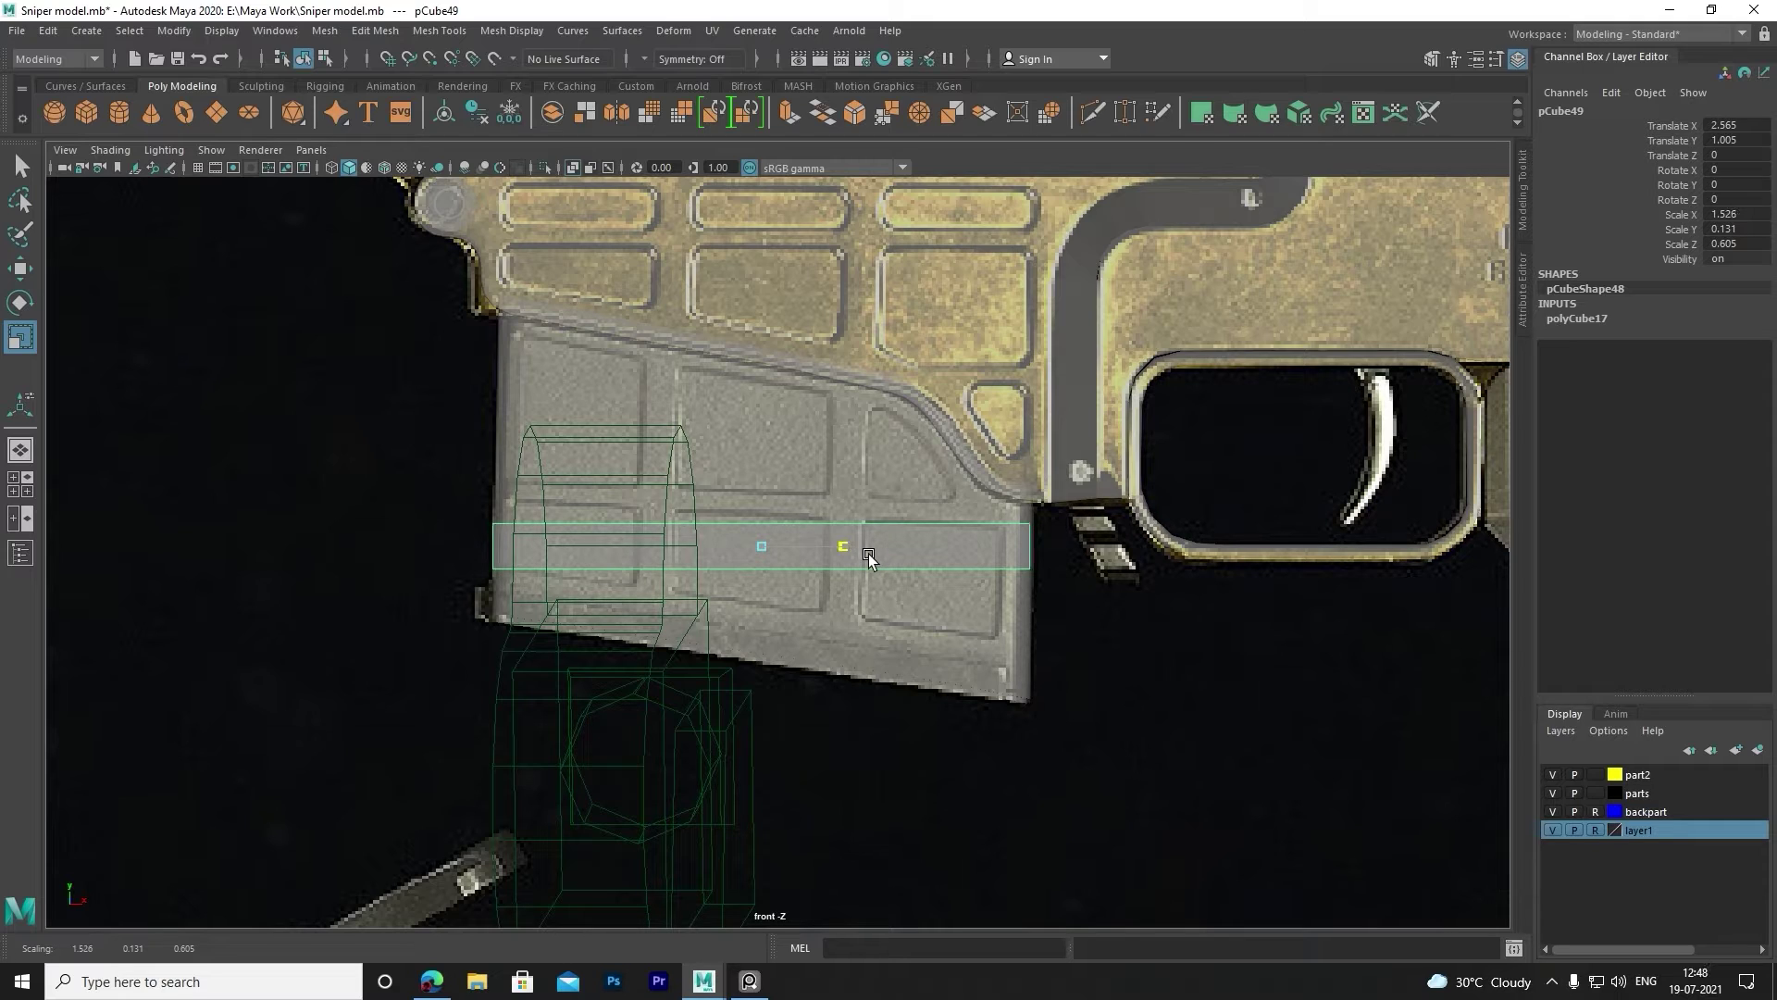
{"action": "key", "text": "w"}
{"action": "key", "text": "r"}
{"action": "key", "text": "w"}
{"action": "left_click_drag", "start_coordinate": [868, 555], "coordinate": [864, 553]}
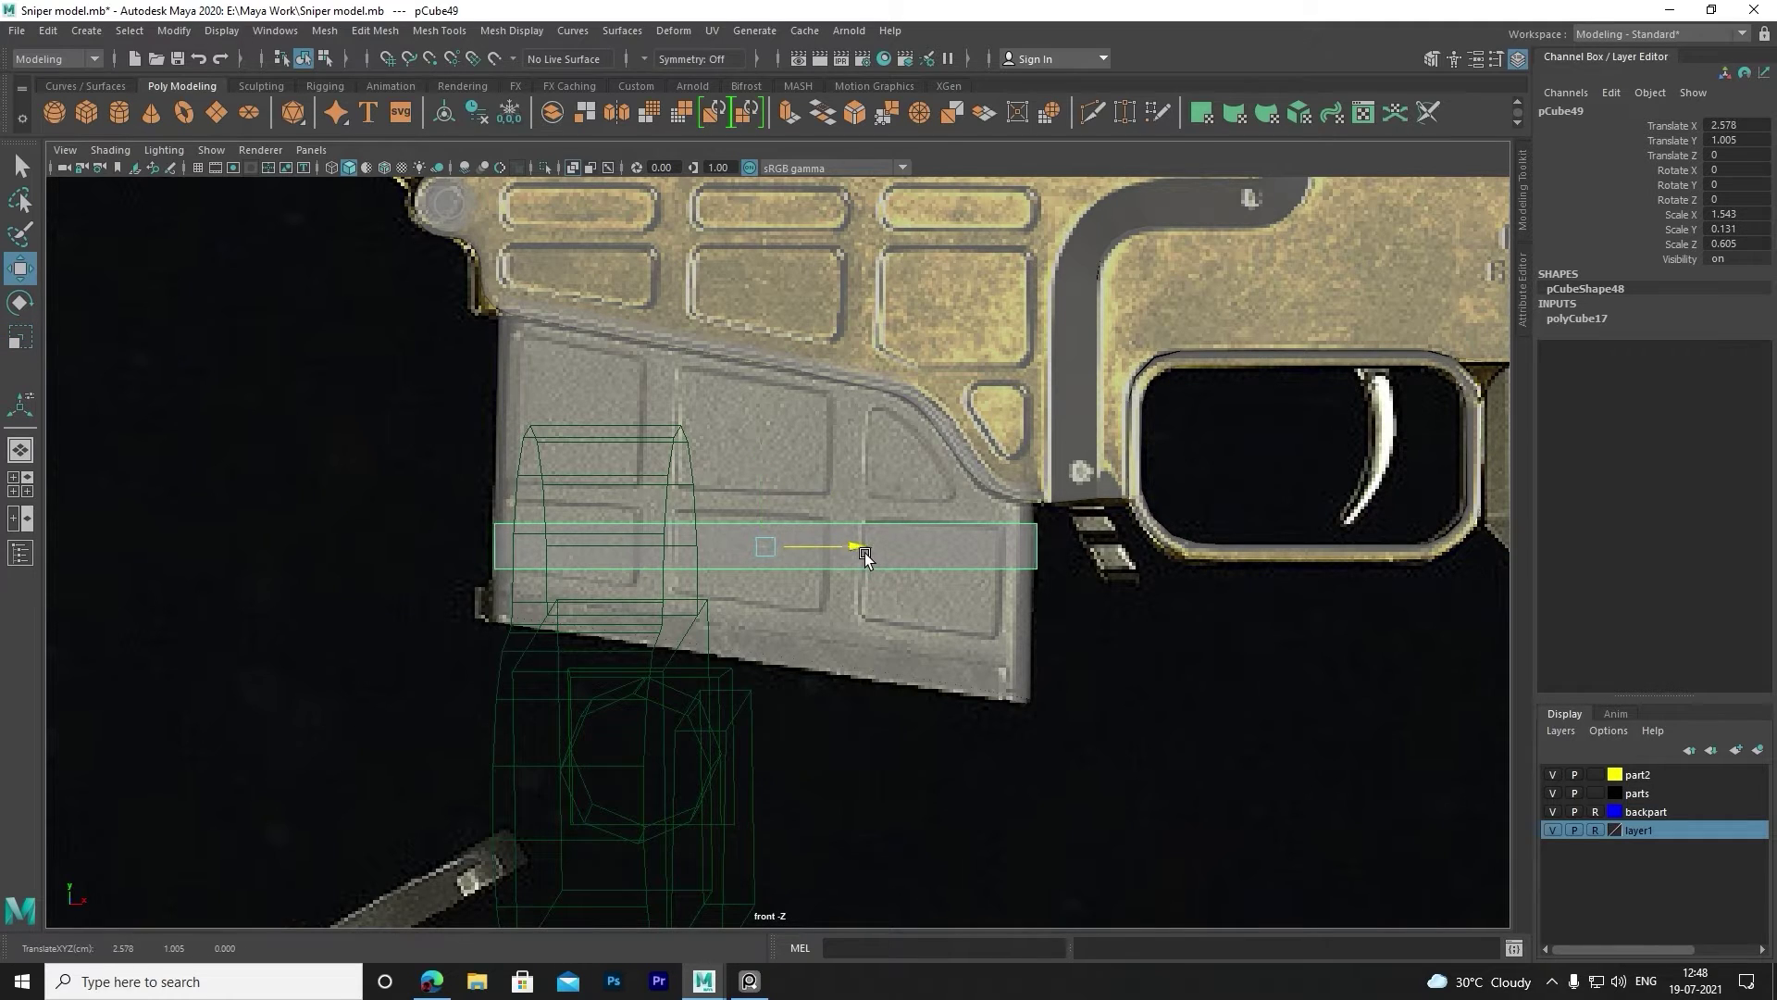
{"action": "middle_click_drag", "start_coordinate": [846, 597], "coordinate": [842, 623], "text": "alt"}
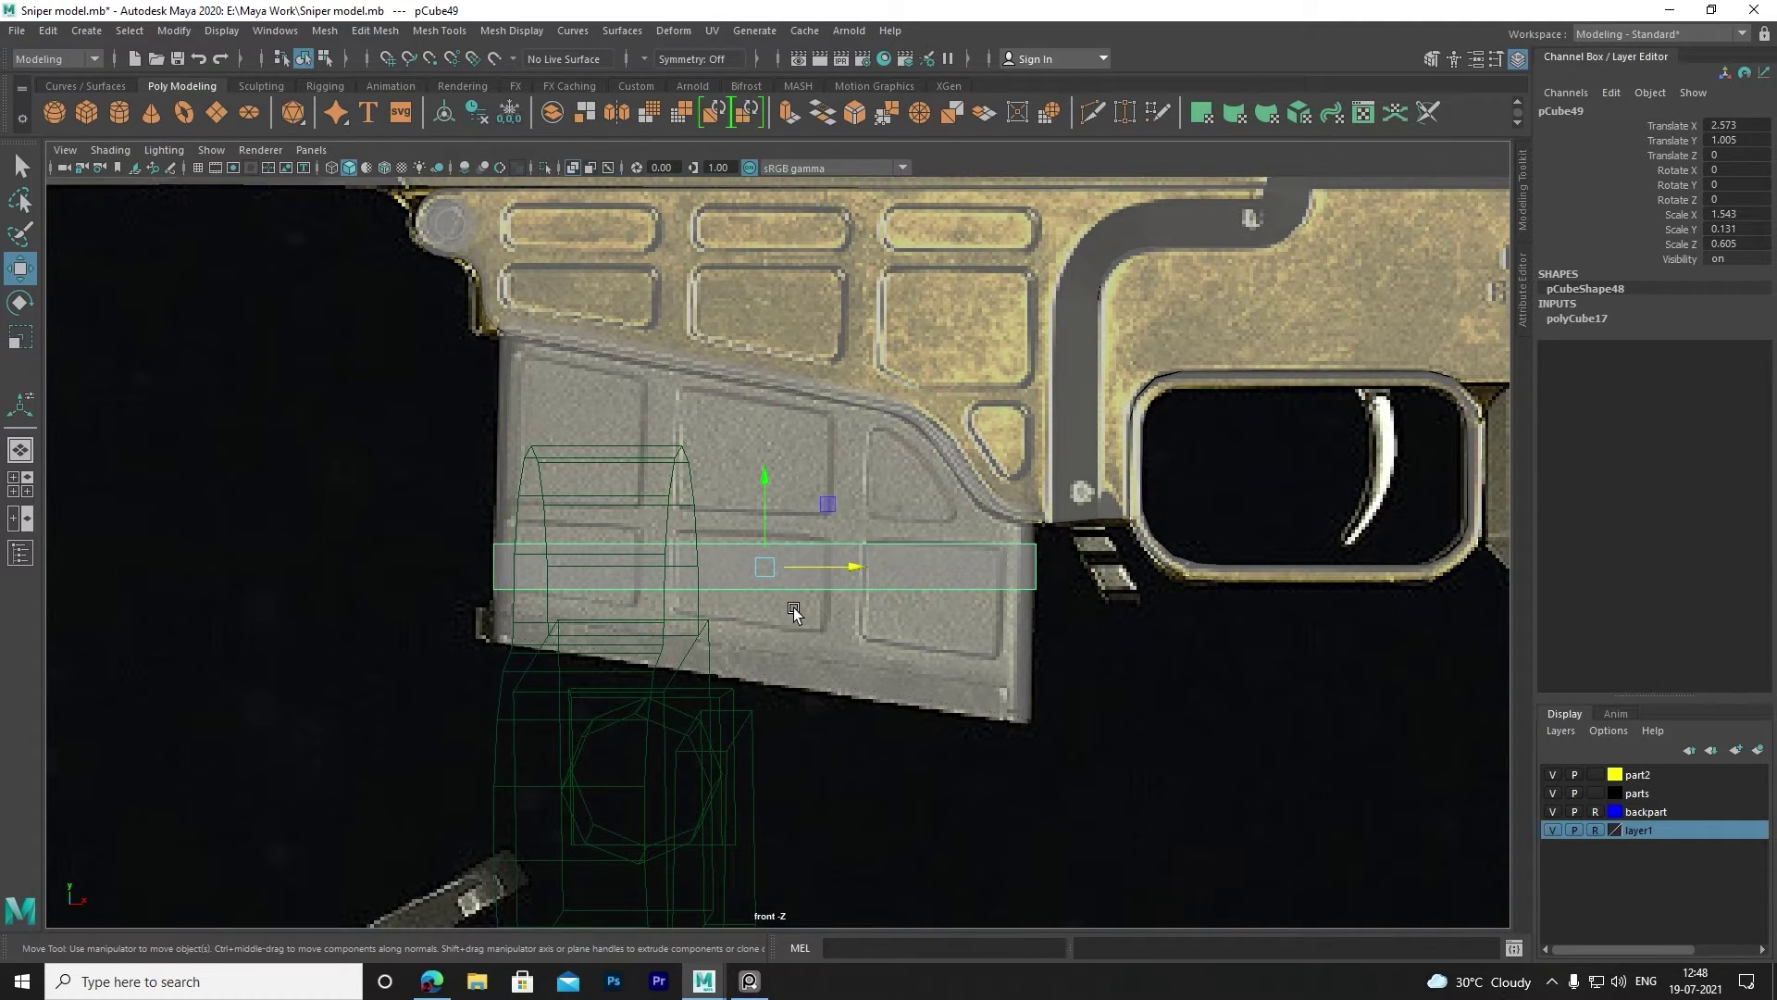
{"action": "right_click_drag", "start_coordinate": [731, 500], "coordinate": [729, 489]}
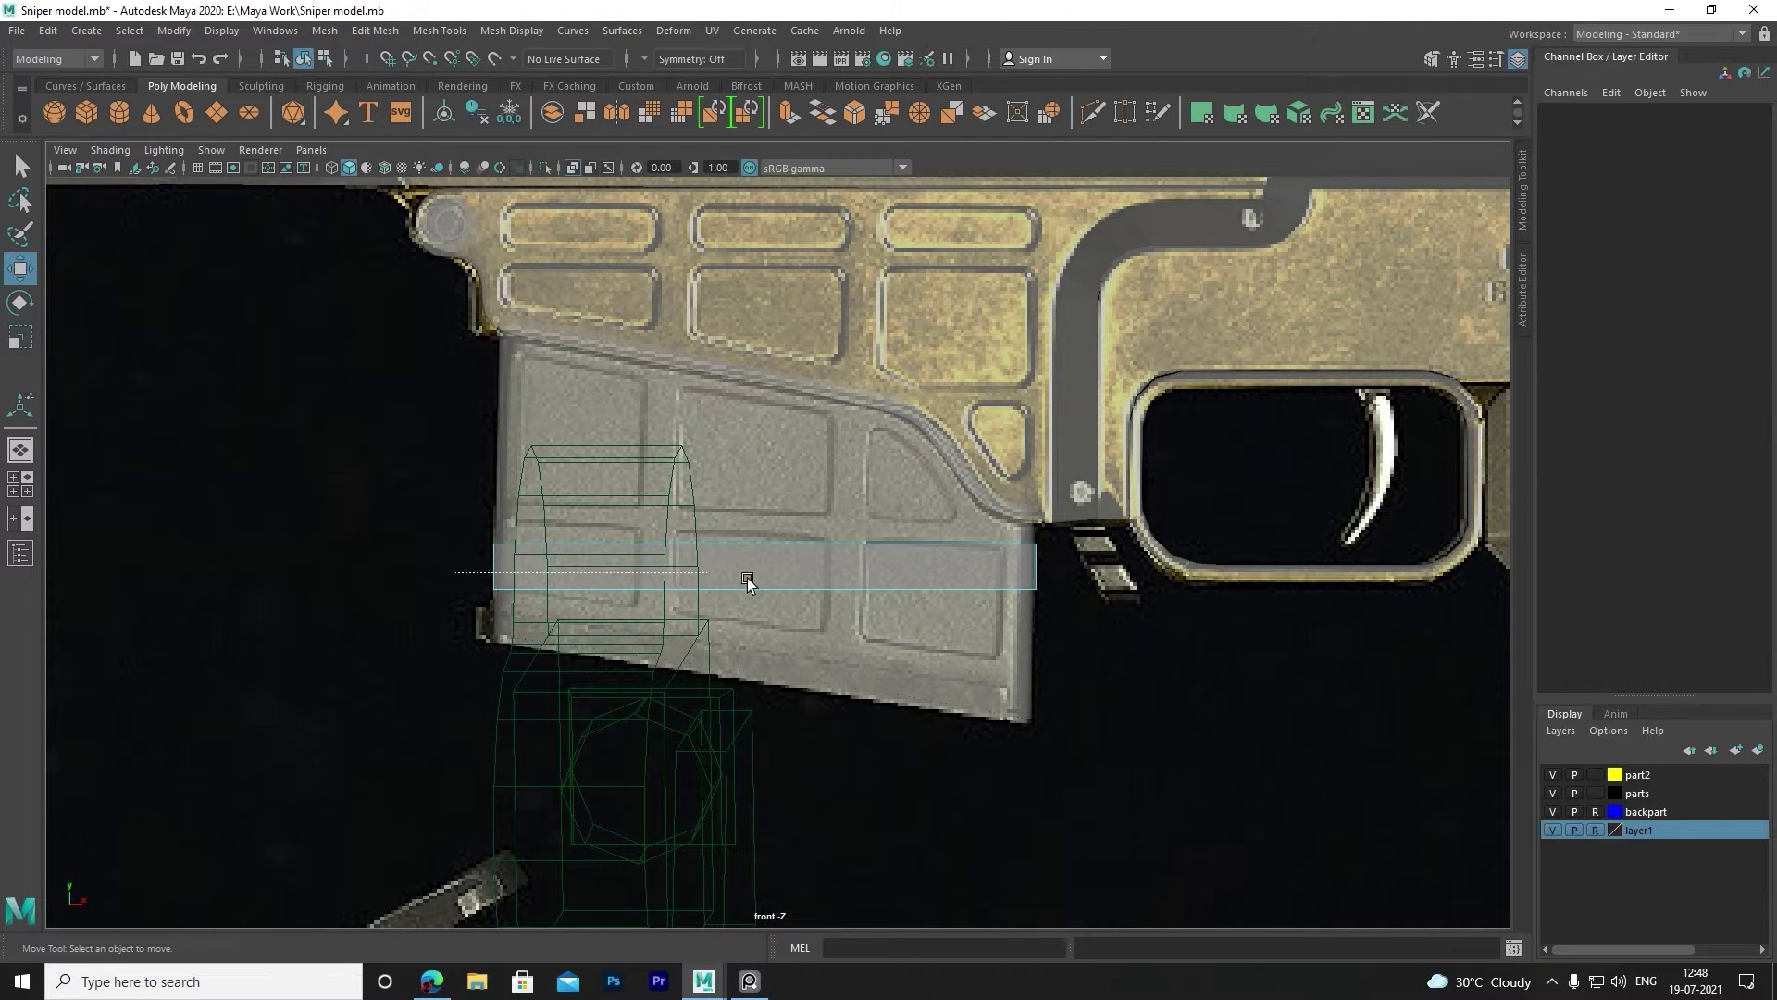
Bevel the slab's bottom edge with fraction 0.2 and 3 segments.
{"action": "left_click", "coordinate": [748, 579]}
{"action": "left_click", "coordinate": [375, 31]}
{"action": "left_click", "coordinate": [389, 111]}
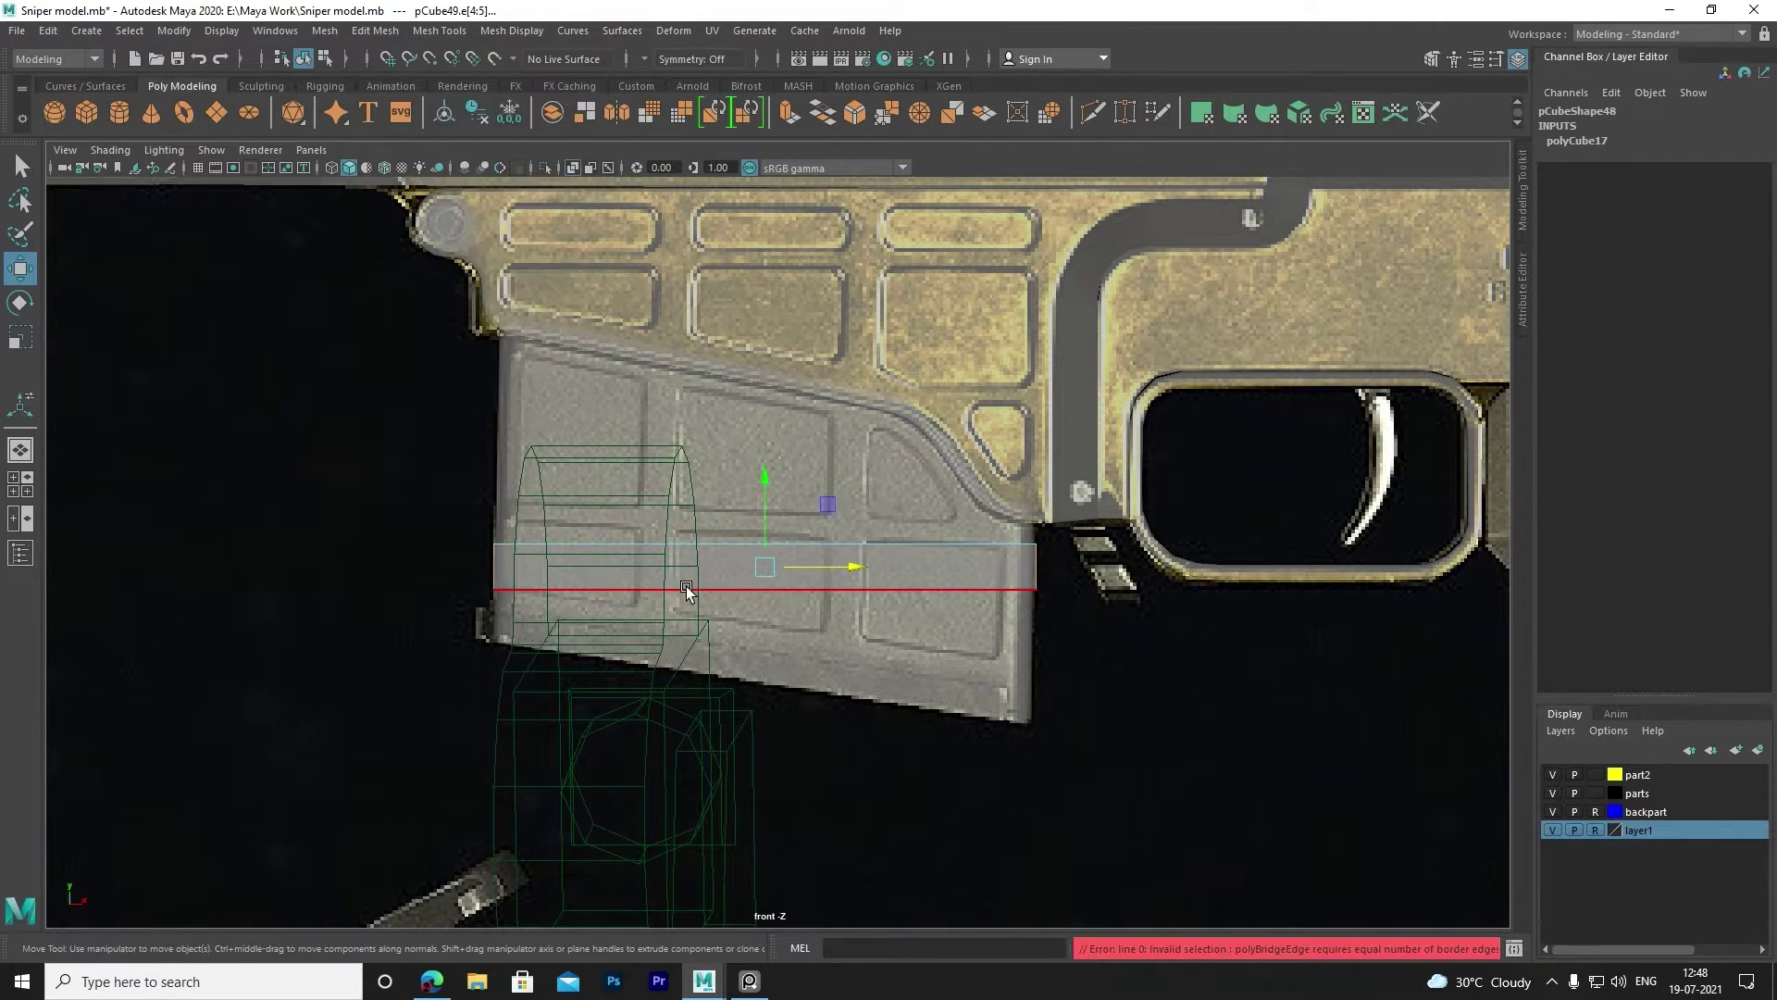
{"action": "left_click", "coordinate": [375, 31]}
{"action": "left_click", "coordinate": [389, 92]}
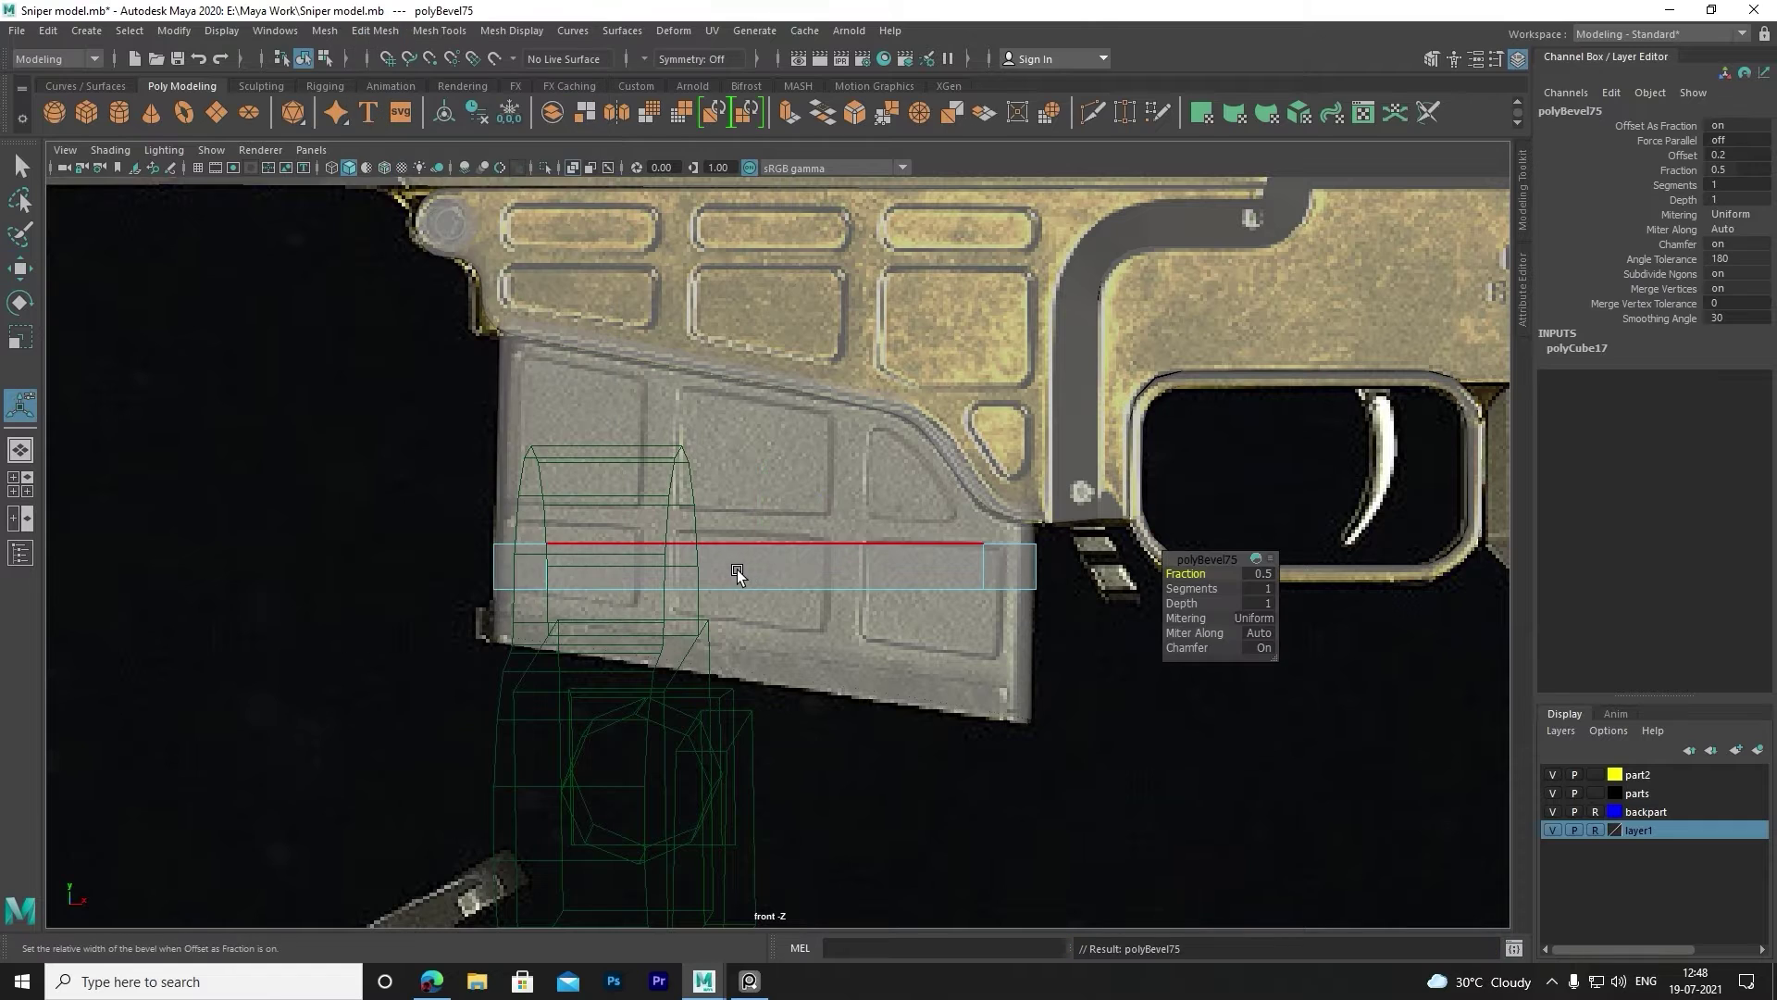
{"action": "key", "text": "space"}
{"action": "key", "text": "space"}
{"action": "left_click_drag", "start_coordinate": [855, 496], "coordinate": [805, 586], "text": "alt"}
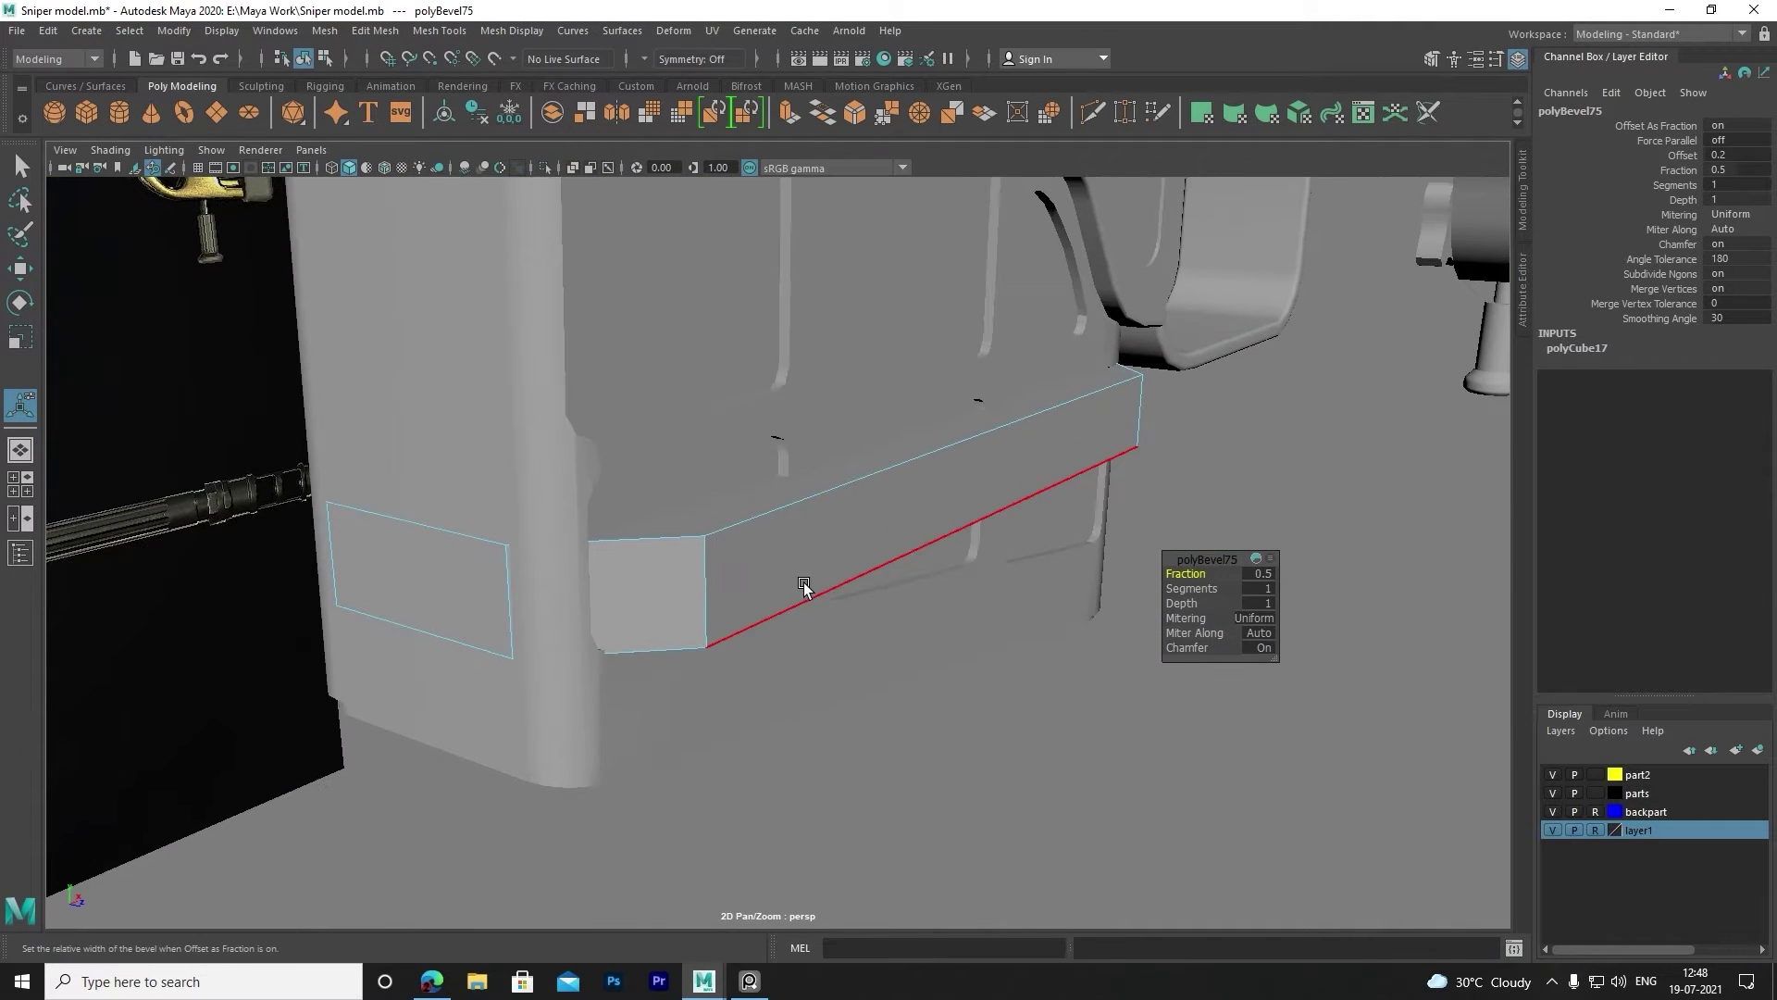
{"action": "type", "text": "0.2"}
{"action": "key", "text": "Tab"}
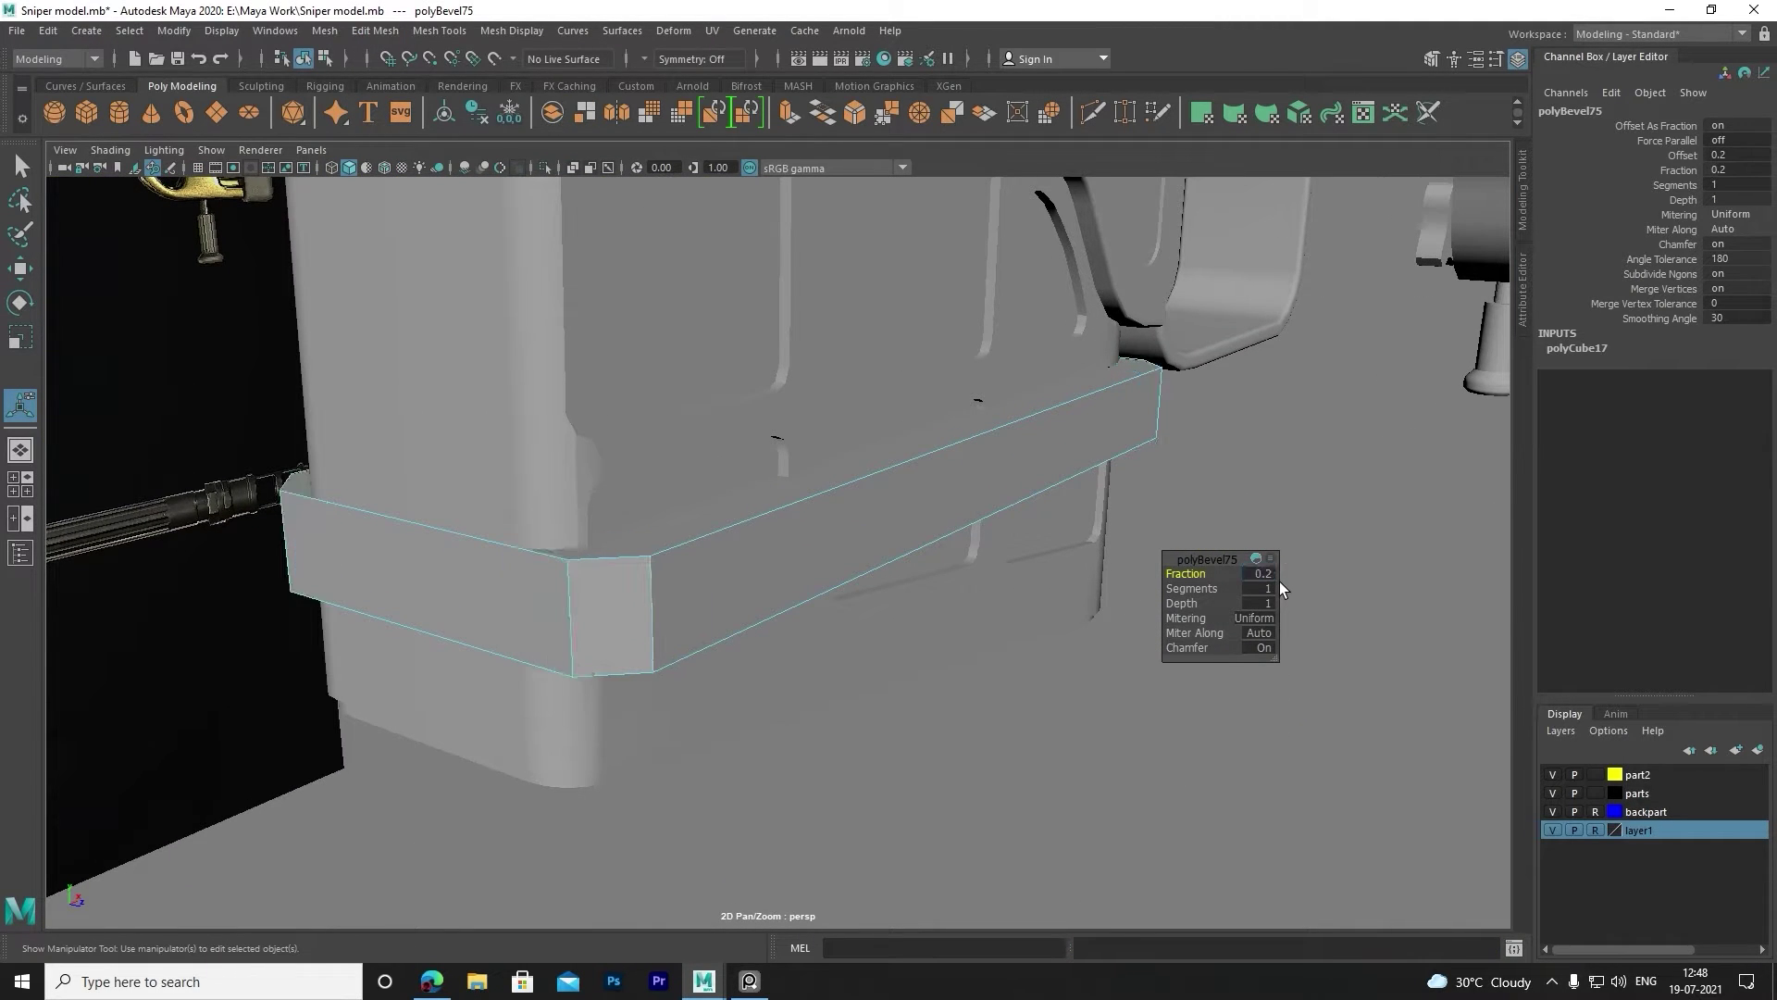
{"action": "type", "text": "3"}
{"action": "key", "text": "Return"}
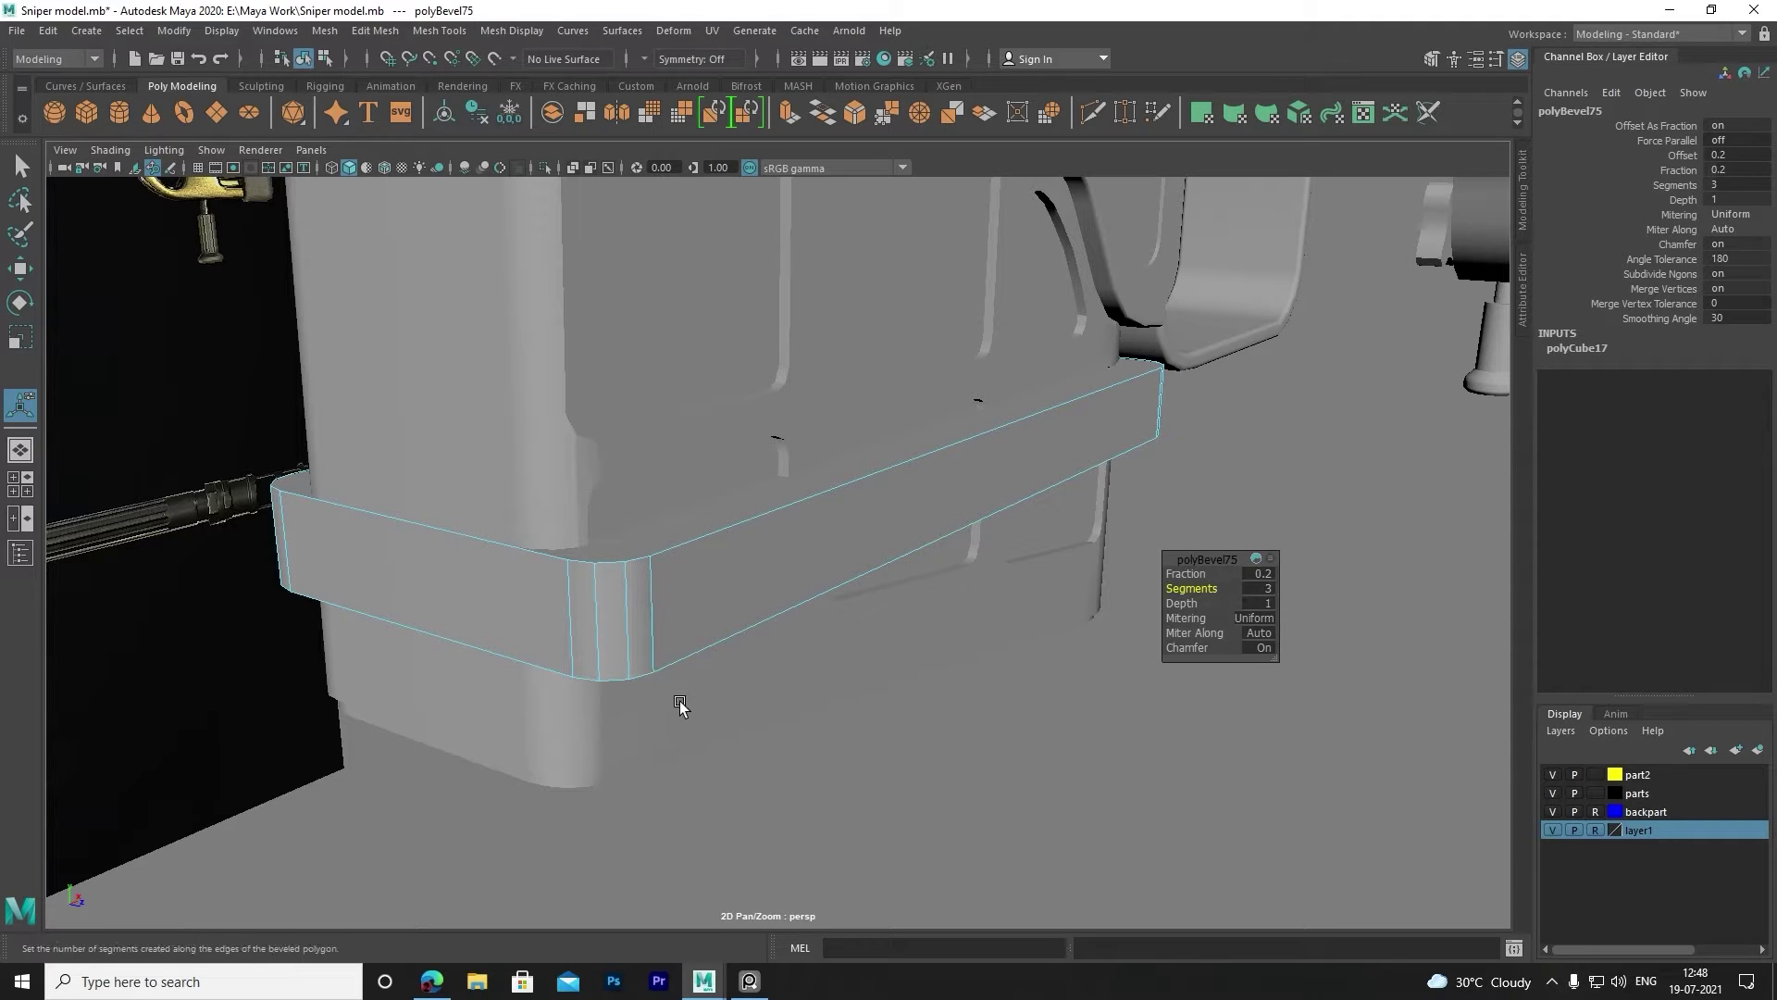
Increase the bevel to 4 segments for rounder corners.
{"action": "left_click", "coordinate": [616, 717]}
{"action": "left_click", "coordinate": [631, 647]}
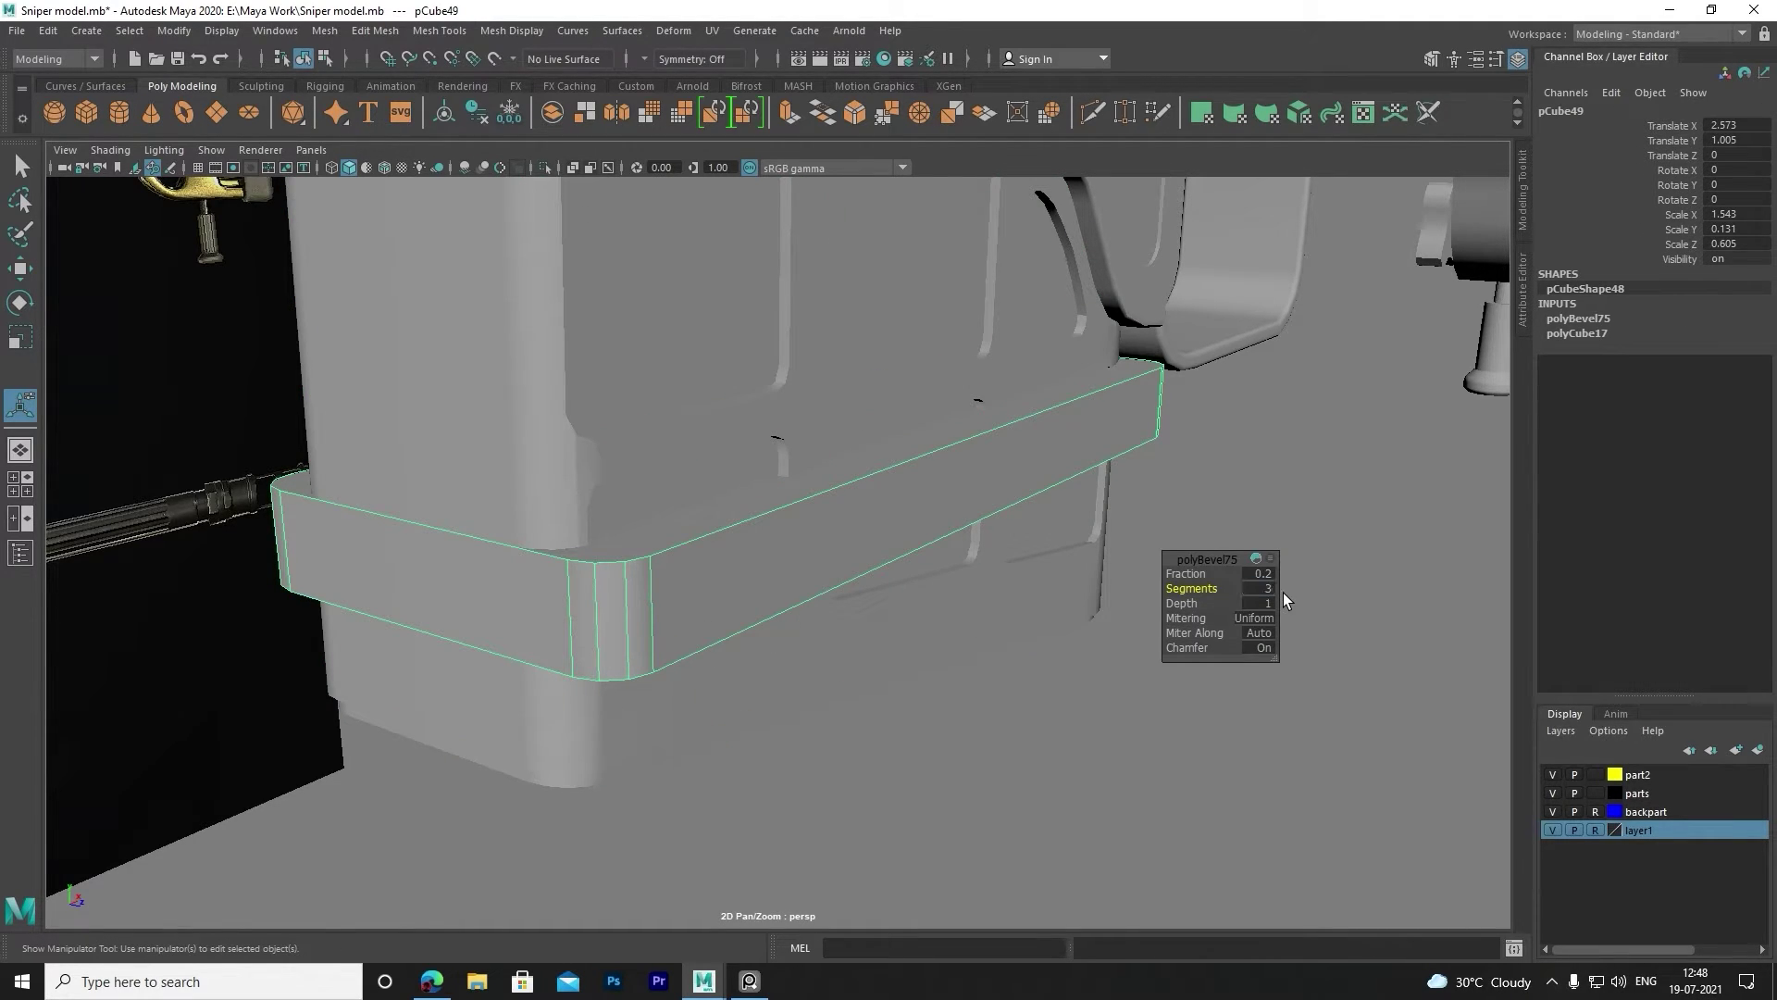
{"action": "type", "text": "4"}
{"action": "key", "text": "Return"}
{"action": "left_click", "coordinate": [1260, 576]}
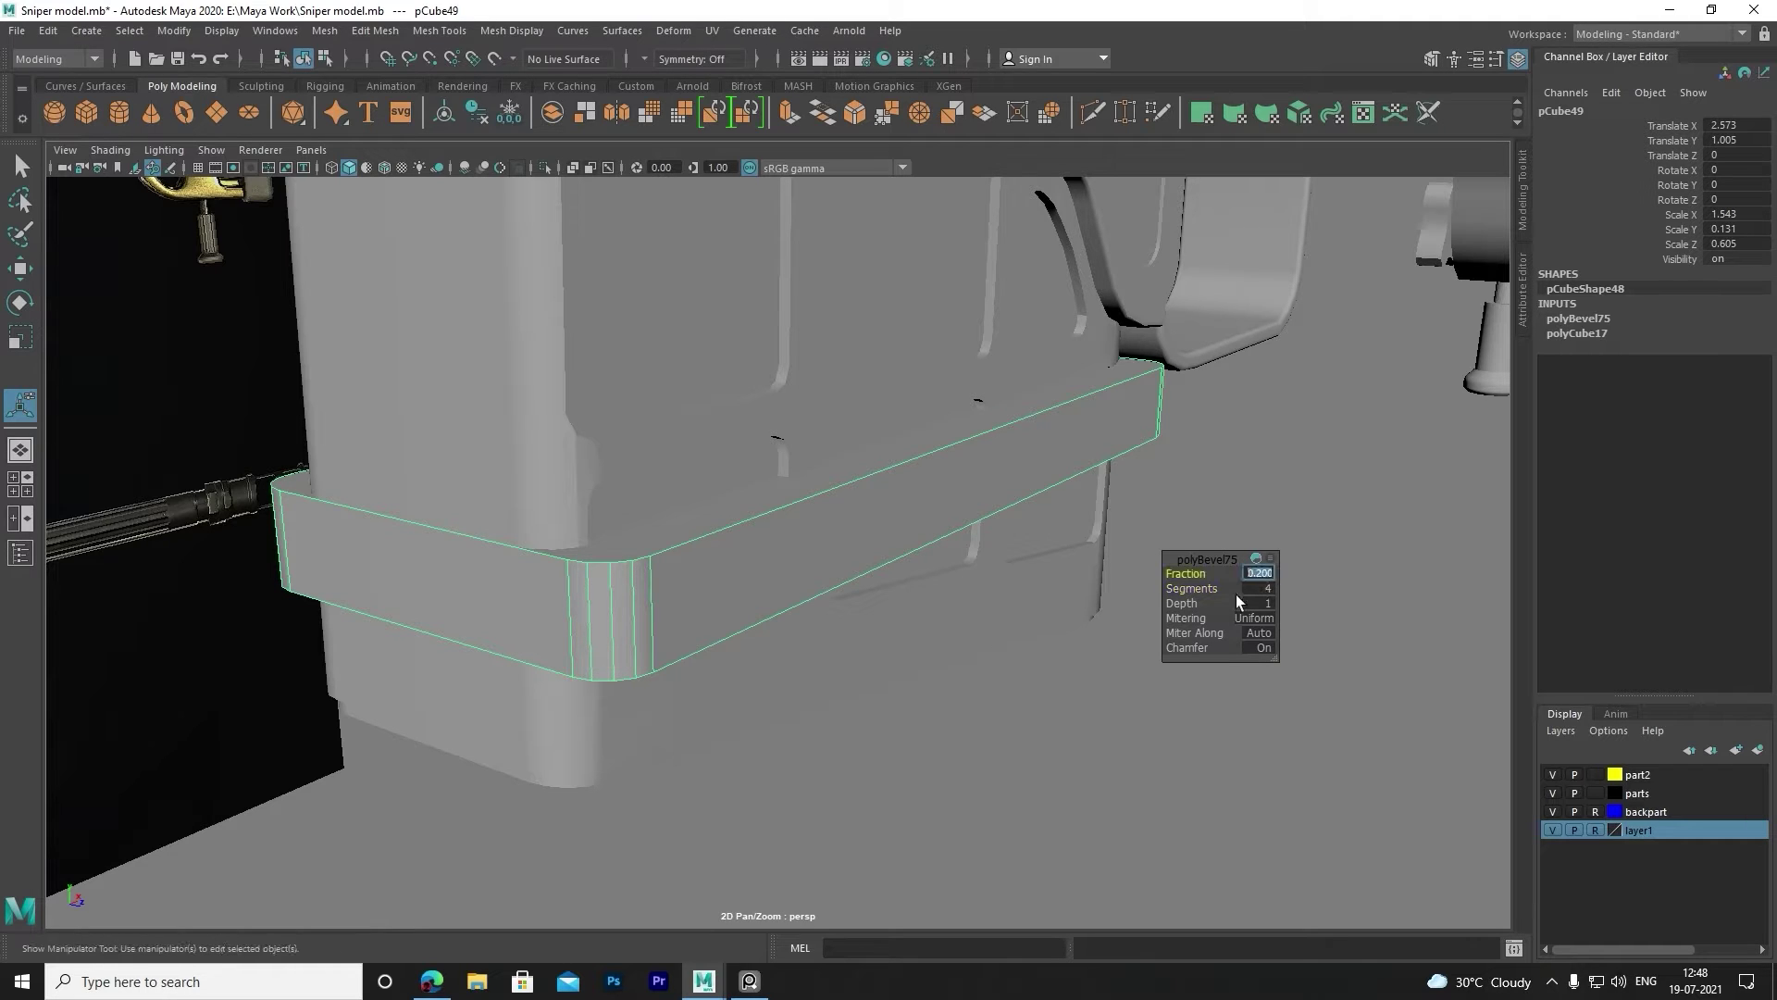
{"action": "right_click_drag", "start_coordinate": [1059, 468], "coordinate": [1143, 444]}
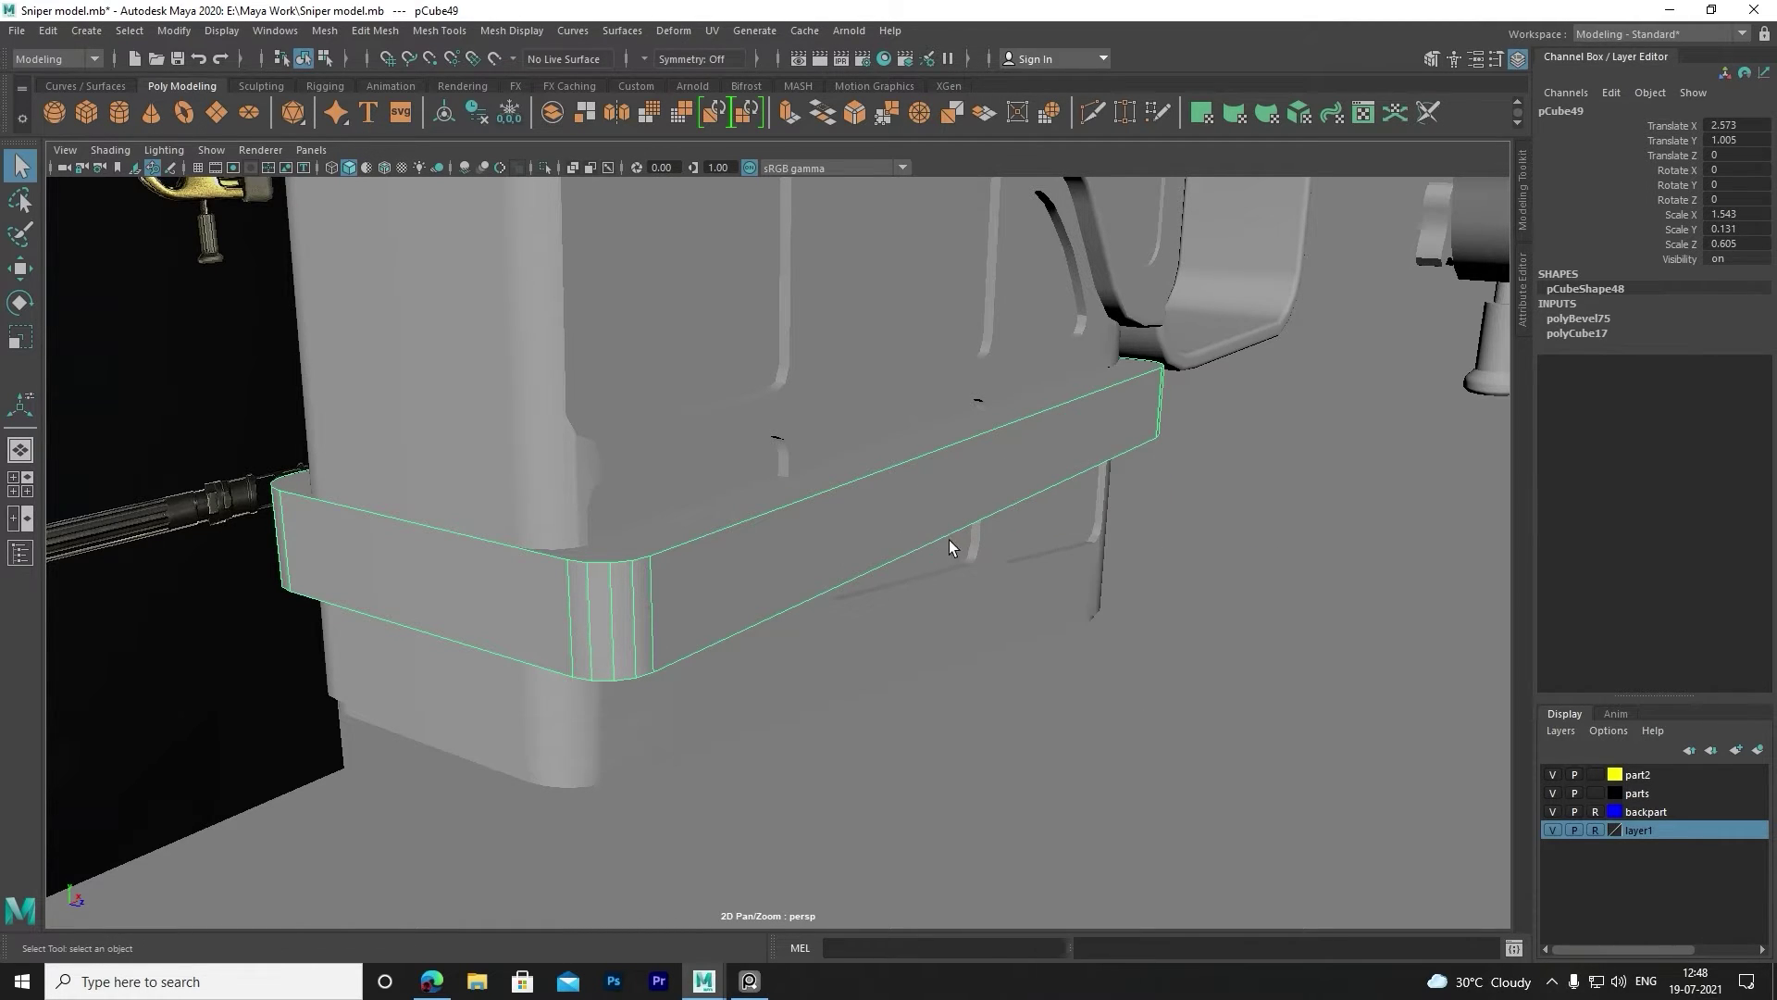
{"action": "key", "text": "f"}
Thin the bar to 0.071 in Y and lower it to Y 0.123 under the magazine.
{"action": "scroll", "coordinate": [801, 571], "scroll_direction": "down", "scroll_amount": 3}
{"action": "left_click_drag", "start_coordinate": [807, 574], "coordinate": [792, 570], "text": "alt"}
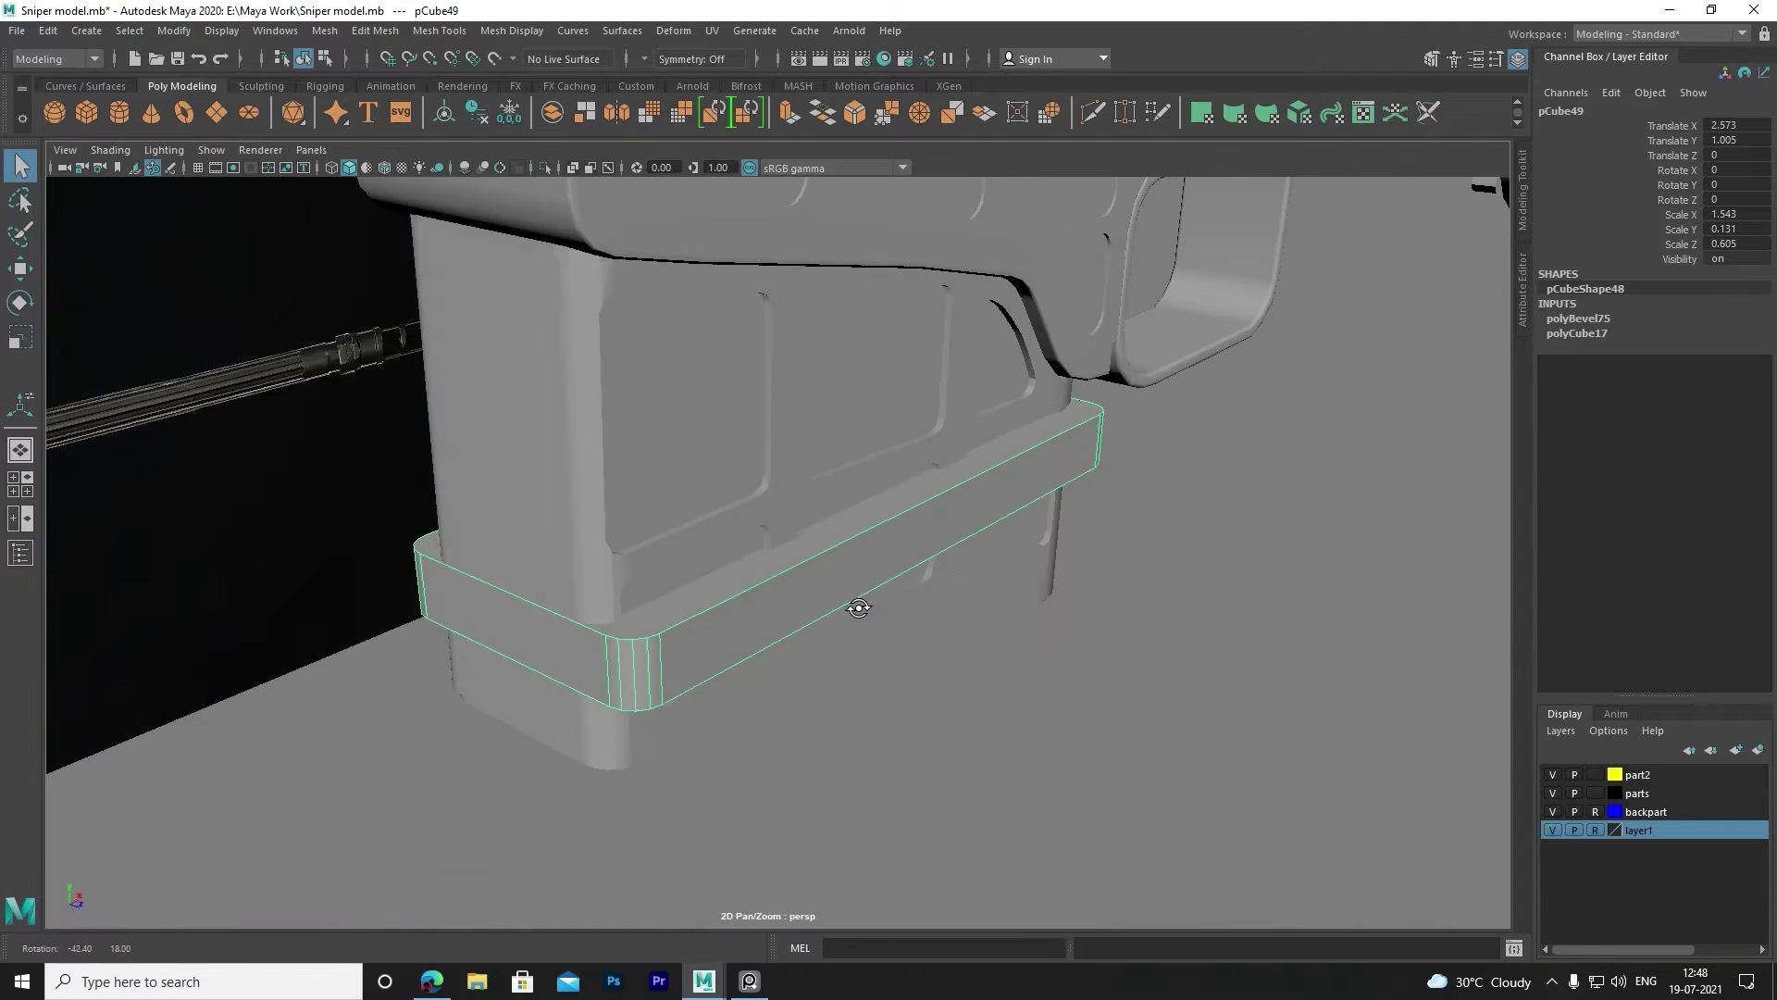
{"action": "right_click_drag", "start_coordinate": [783, 470], "coordinate": [848, 451]}
{"action": "key", "text": "r"}
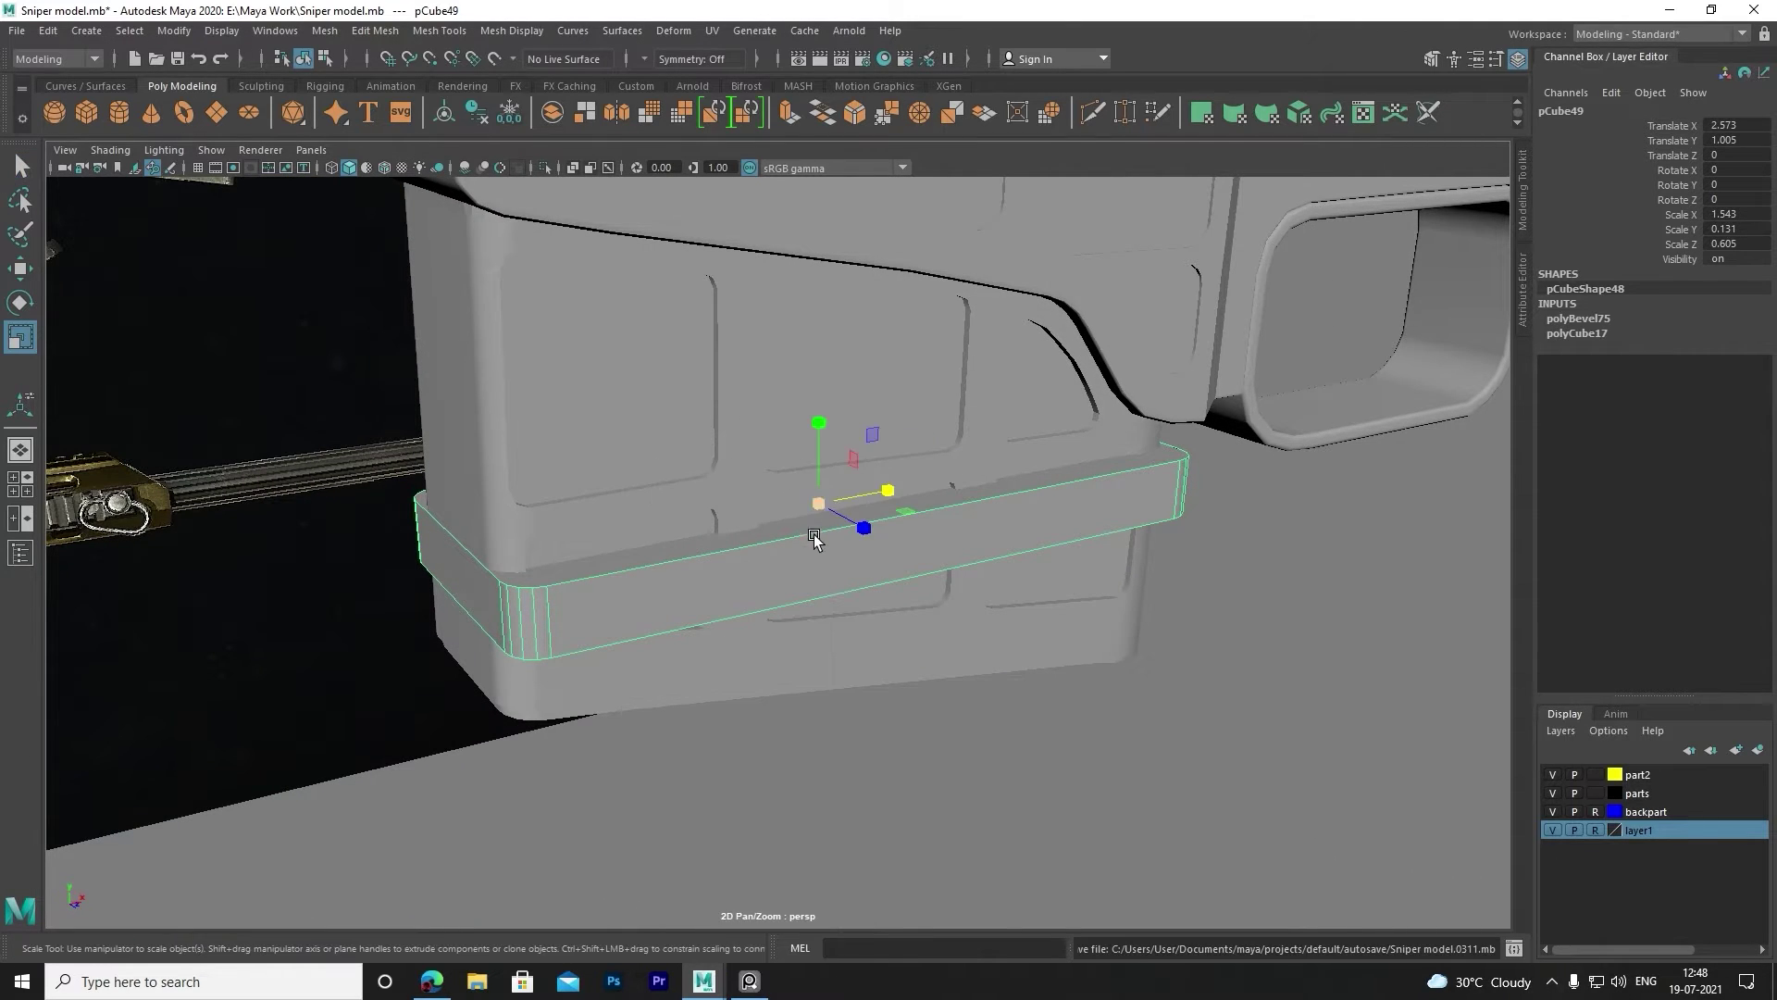
{"action": "mouse_move", "coordinate": [821, 426]}
{"action": "left_mouse_down"}
{"action": "mouse_move", "coordinate": [836, 477]}
{"action": "mouse_move", "coordinate": [845, 453]}
{"action": "mouse_move", "coordinate": [948, 467]}
{"action": "left_mouse_up"}
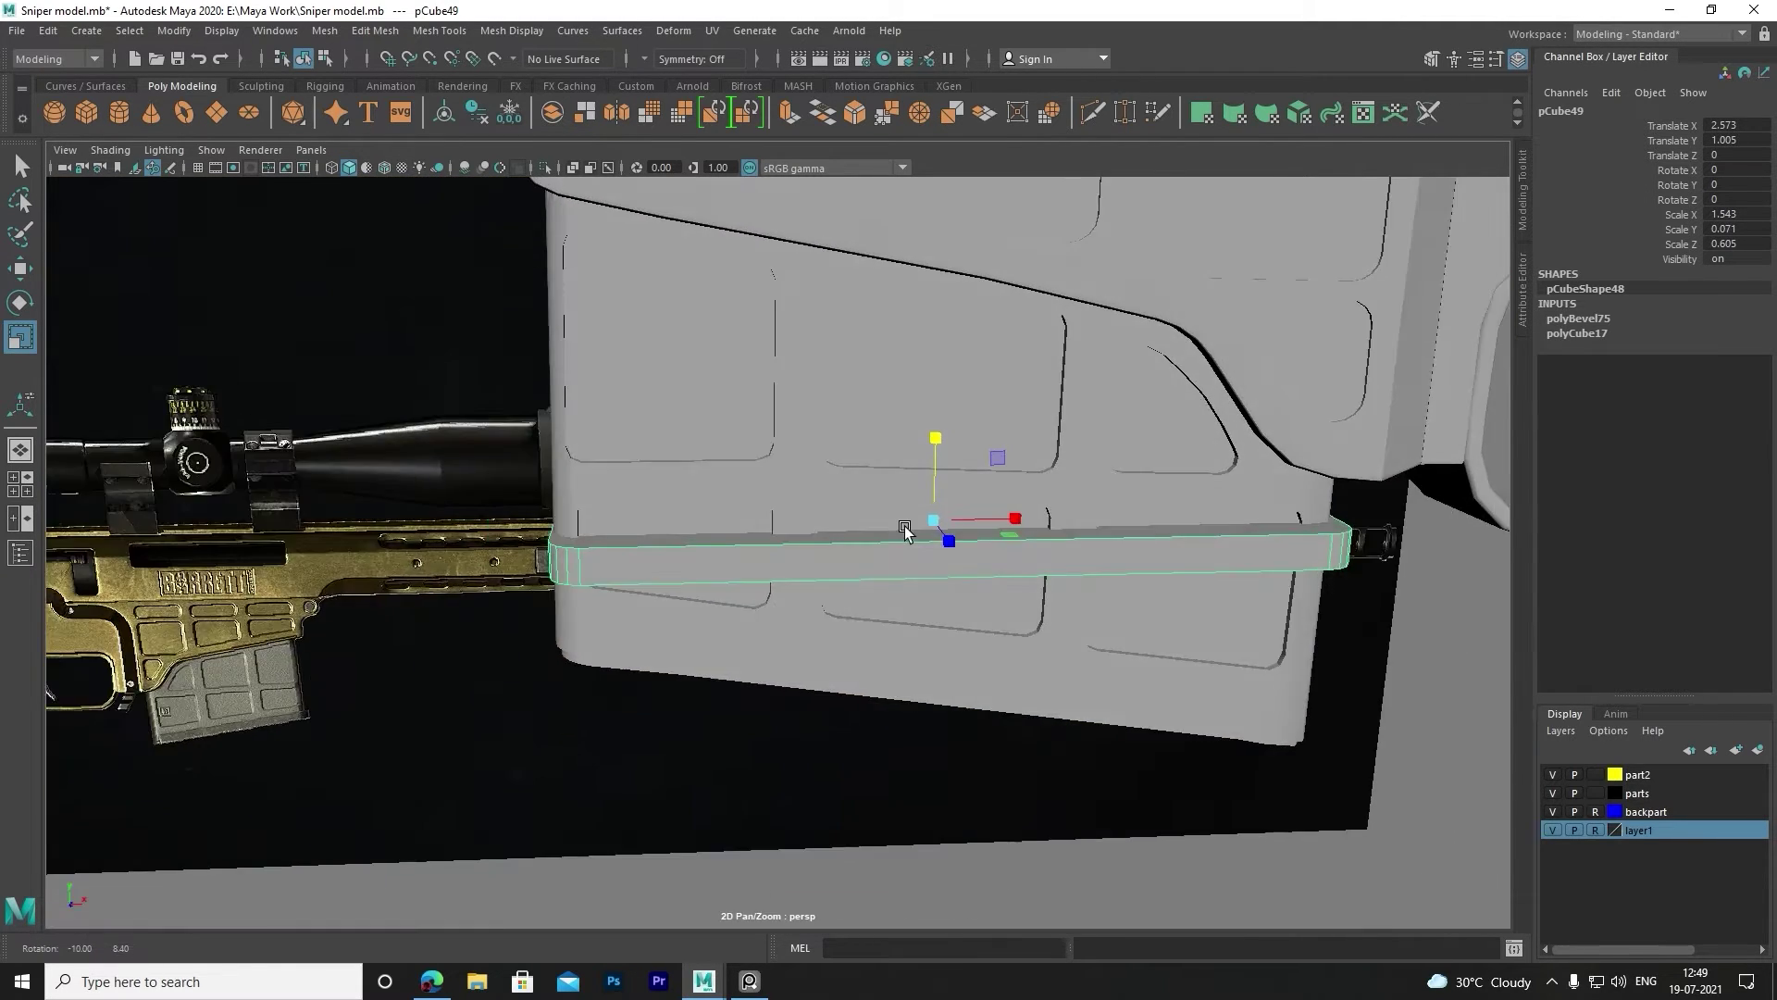
{"action": "mouse_move", "coordinate": [904, 527]}
{"action": "left_mouse_down", "text": "alt"}
{"action": "mouse_move", "coordinate": [952, 551]}
{"action": "mouse_move", "coordinate": [972, 524]}
{"action": "left_mouse_up", "text": "alt"}
{"action": "key", "text": "w"}
{"action": "left_click_drag", "start_coordinate": [953, 435], "coordinate": [928, 754]}
Extrude the plate's top face as an inset, then extrude it again and sink it to leave a rim.
{"action": "key", "text": "f"}
{"action": "right_click", "coordinate": [887, 467]}
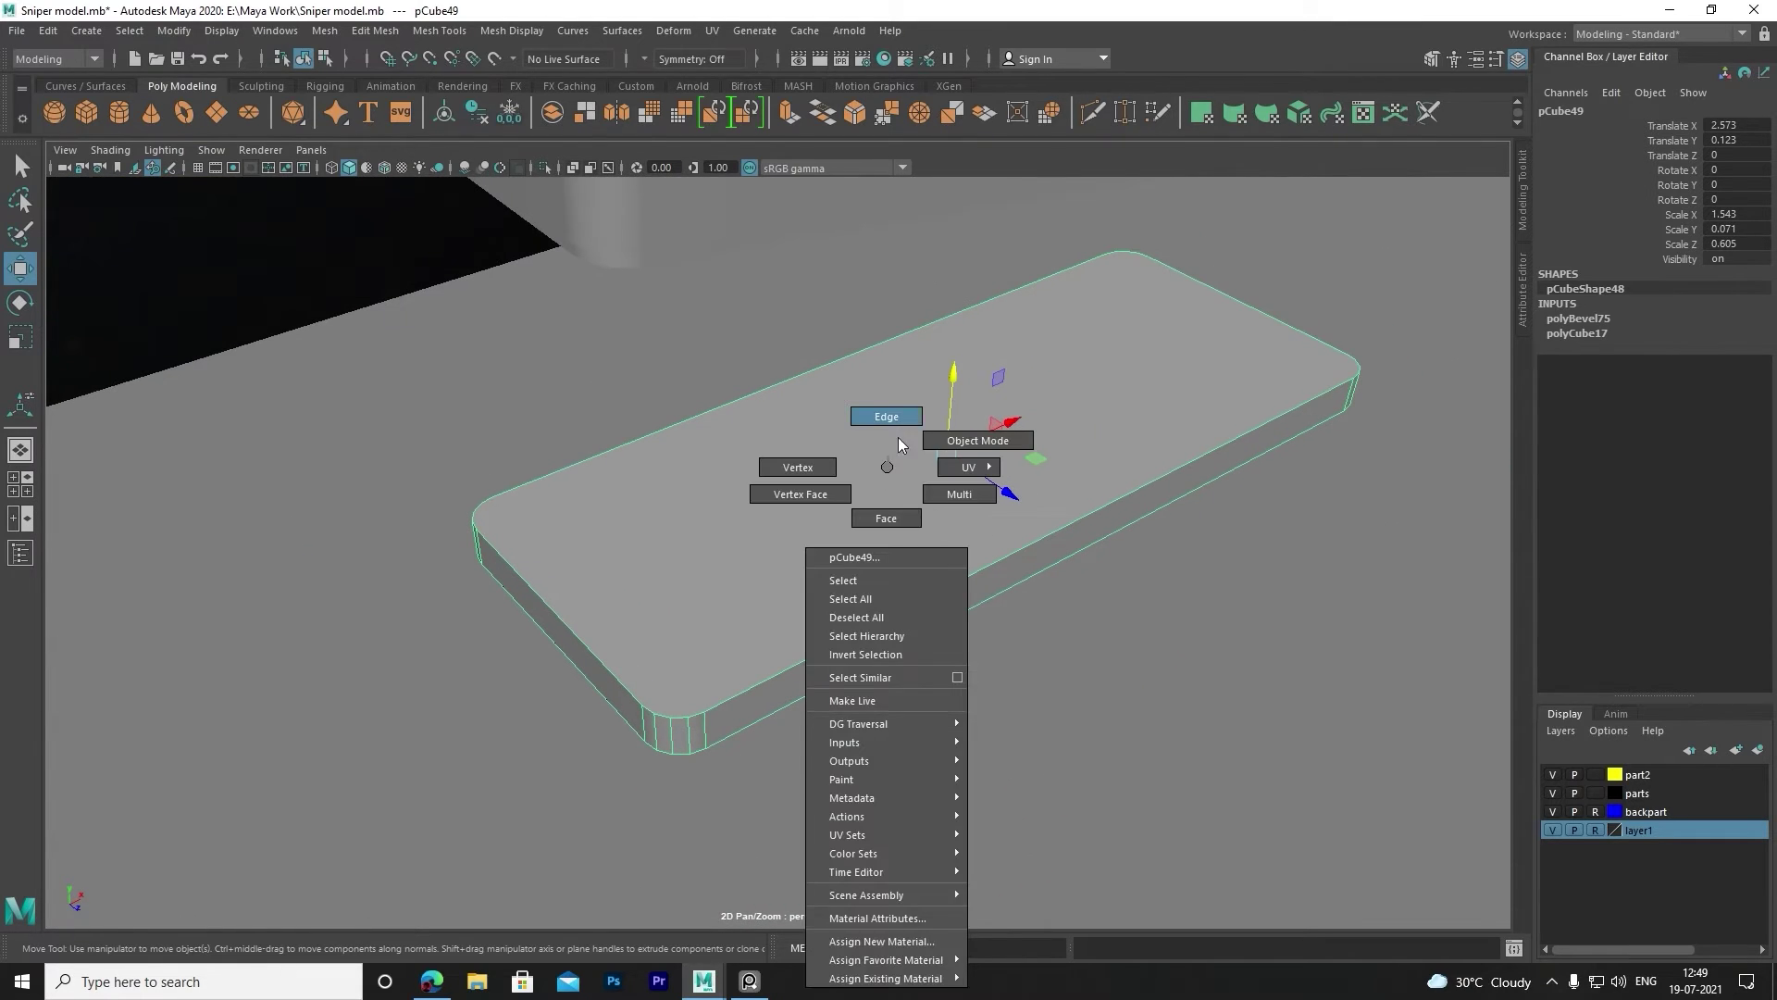
{"action": "right_click_drag", "start_coordinate": [886, 466], "coordinate": [895, 532]}
{"action": "left_click", "coordinate": [895, 532]}
{"action": "mouse_move", "coordinate": [895, 533]}
{"action": "left_mouse_down", "text": "alt"}
{"action": "mouse_move", "coordinate": [892, 441]}
{"action": "mouse_move", "coordinate": [905, 702]}
{"action": "left_mouse_up", "text": "alt"}
{"action": "key", "text": "r"}
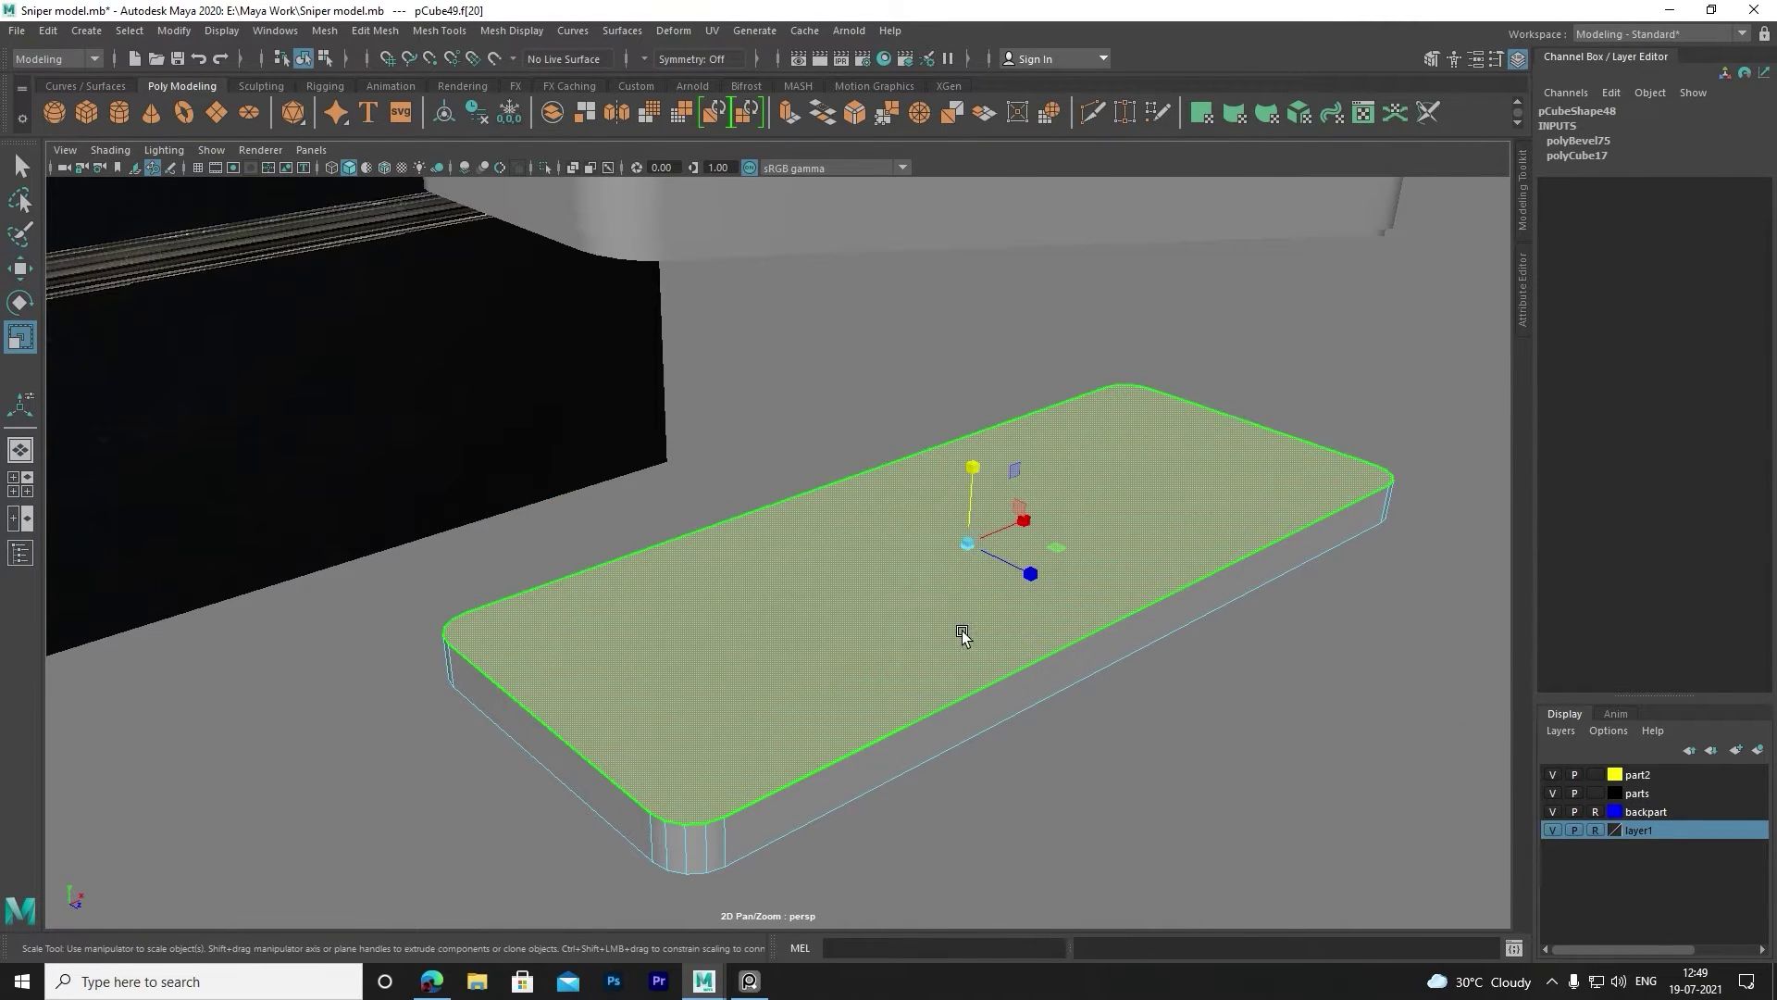
{"action": "left_click_drag", "start_coordinate": [967, 543], "coordinate": [942, 538], "text": "shift"}
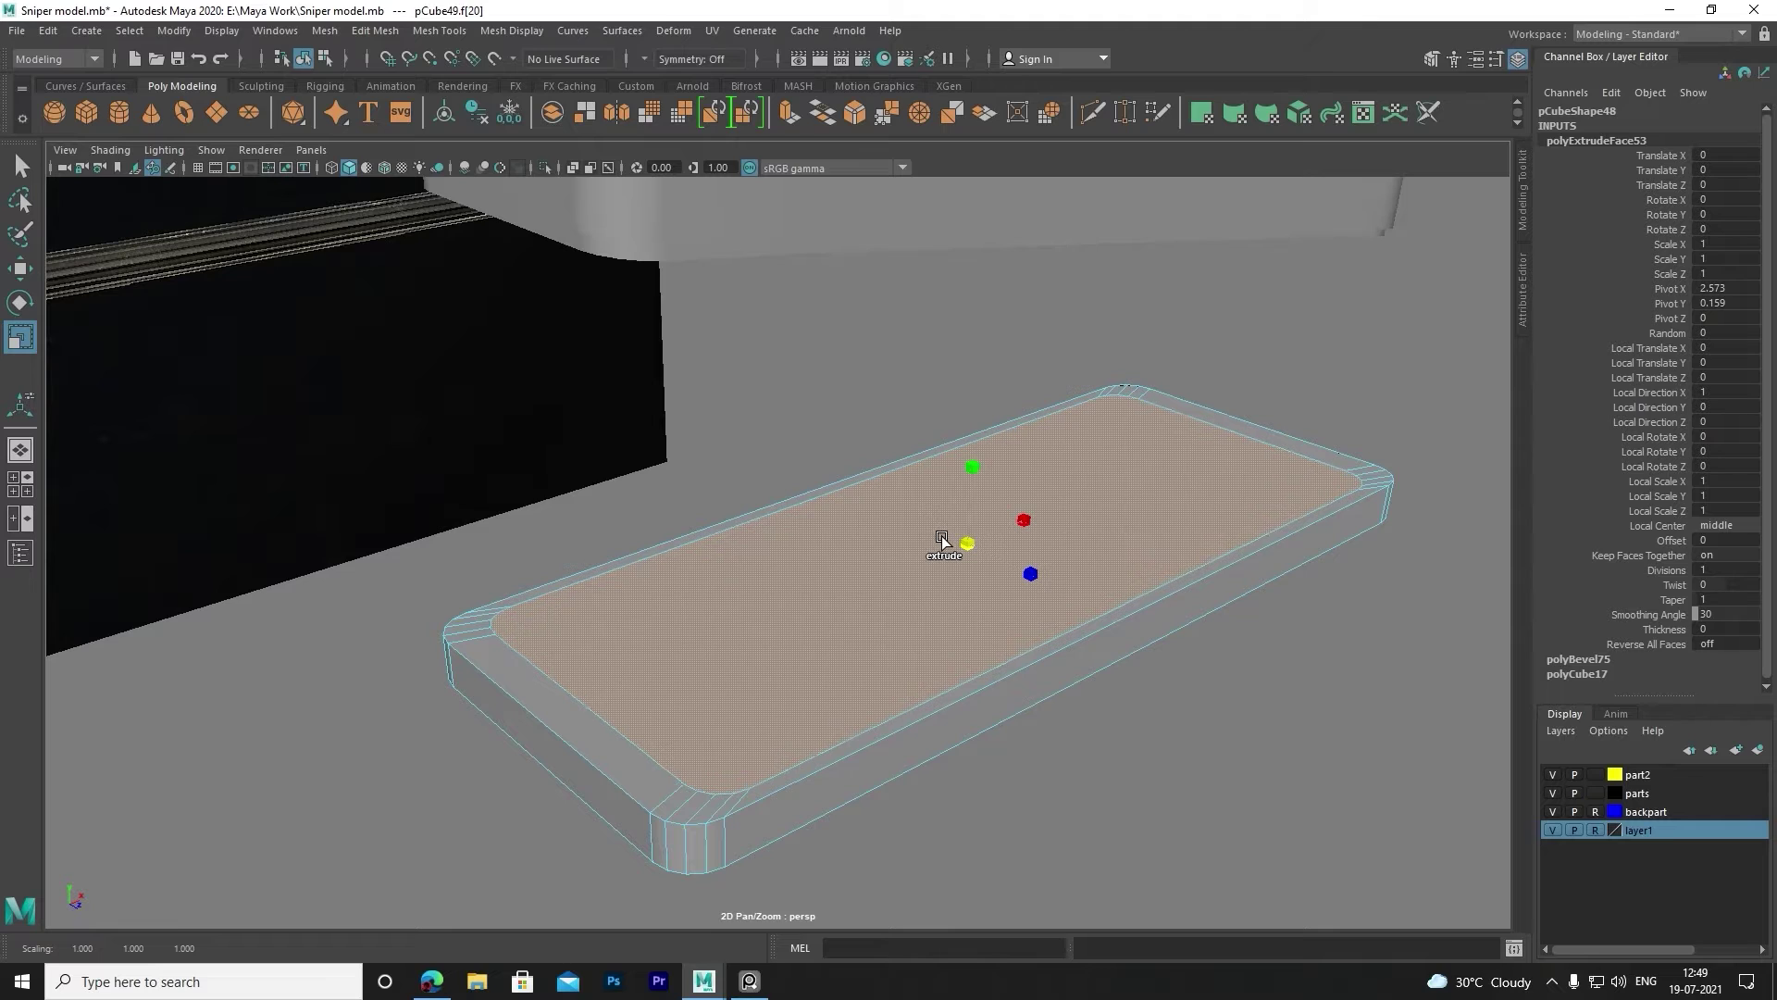
{"action": "mouse_move", "coordinate": [960, 543]}
{"action": "left_mouse_down", "text": "alt"}
{"action": "mouse_move", "coordinate": [905, 603]}
{"action": "mouse_move", "coordinate": [1023, 550]}
{"action": "mouse_move", "coordinate": [1043, 571]}
{"action": "left_mouse_up", "text": "alt"}
{"action": "key", "text": "w"}
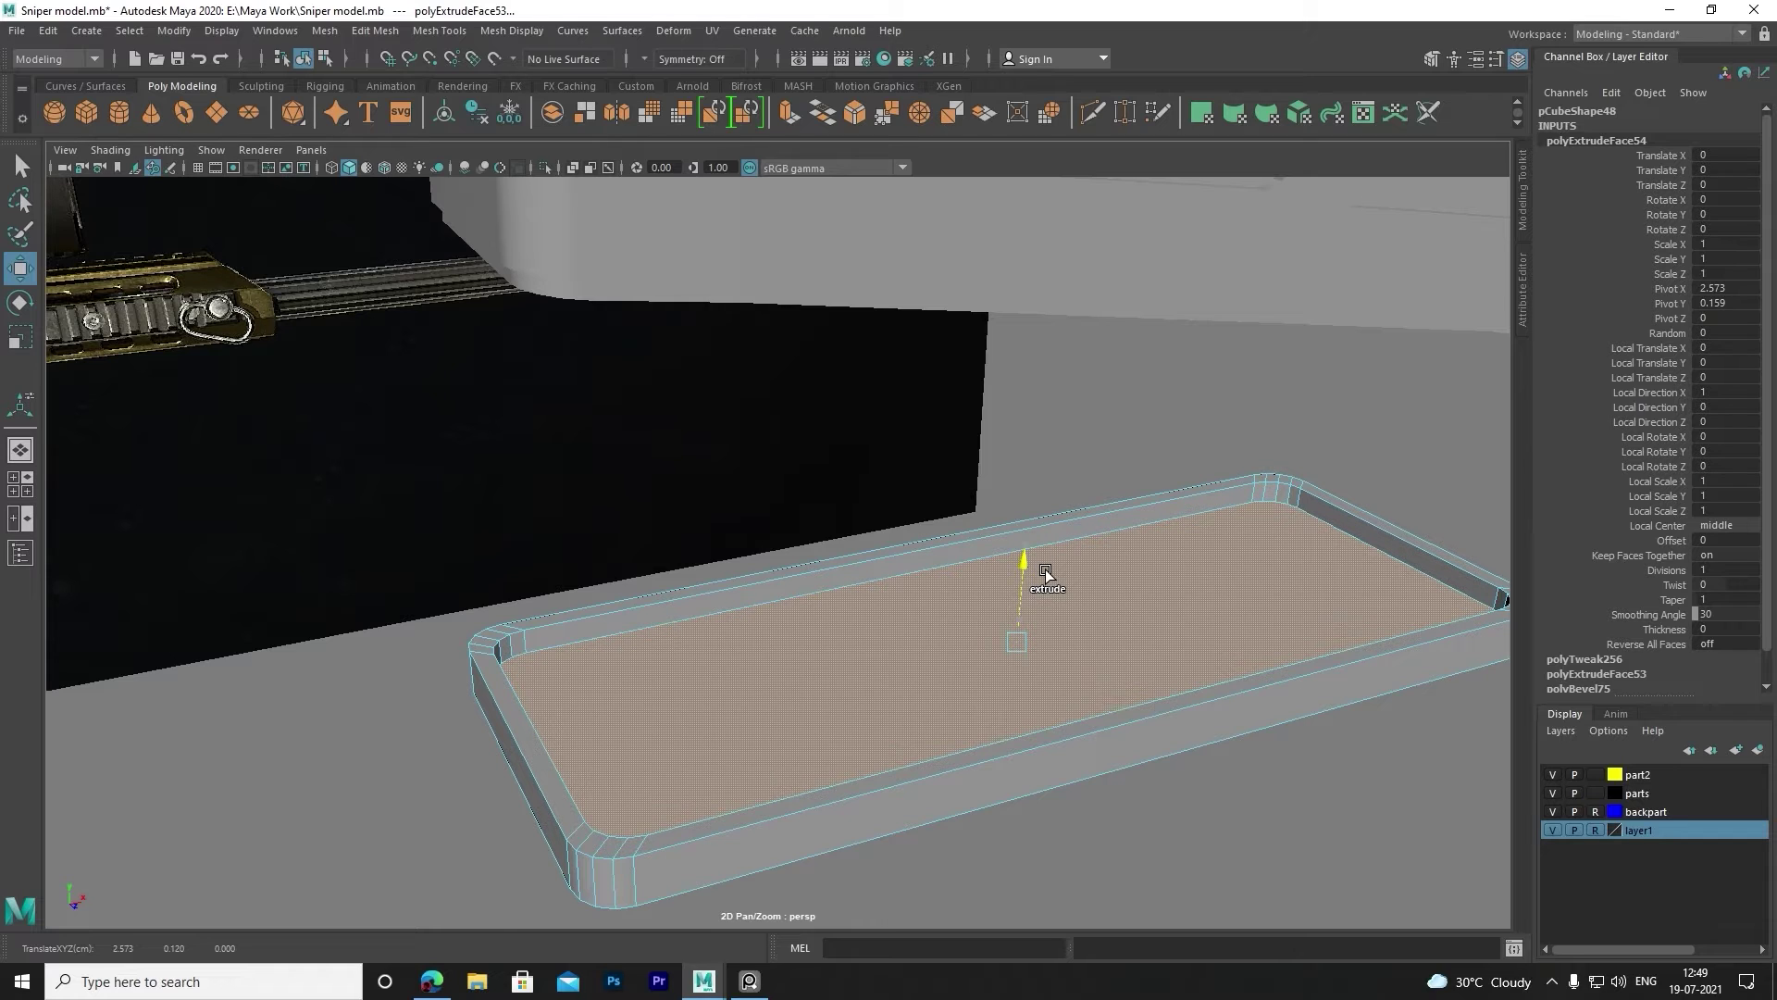
{"action": "left_click_drag", "start_coordinate": [1053, 576], "coordinate": [802, 609], "text": "alt"}
{"action": "scroll", "coordinate": [801, 608], "scroll_direction": "up", "scroll_amount": 3}
{"action": "right_click_drag", "start_coordinate": [714, 481], "coordinate": [741, 454]}
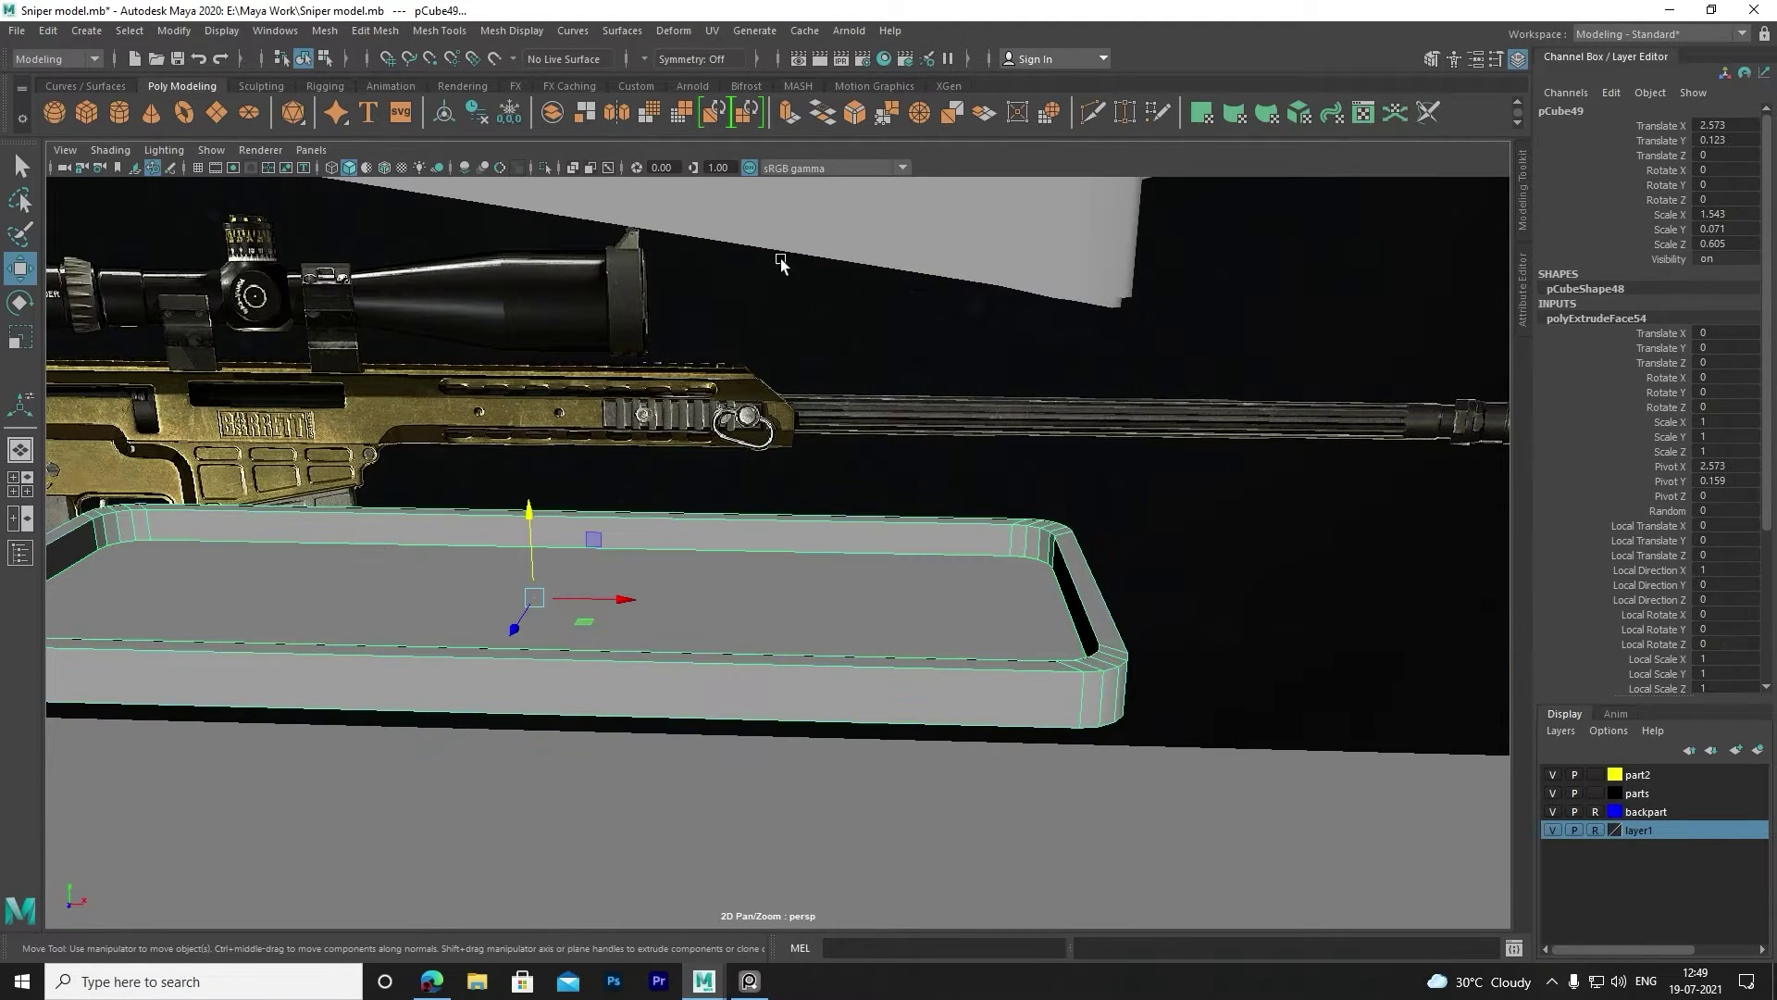
Insert two edge loops across the tray near its ends.
{"action": "left_click", "coordinate": [514, 33]}
{"action": "left_click", "coordinate": [491, 175]}
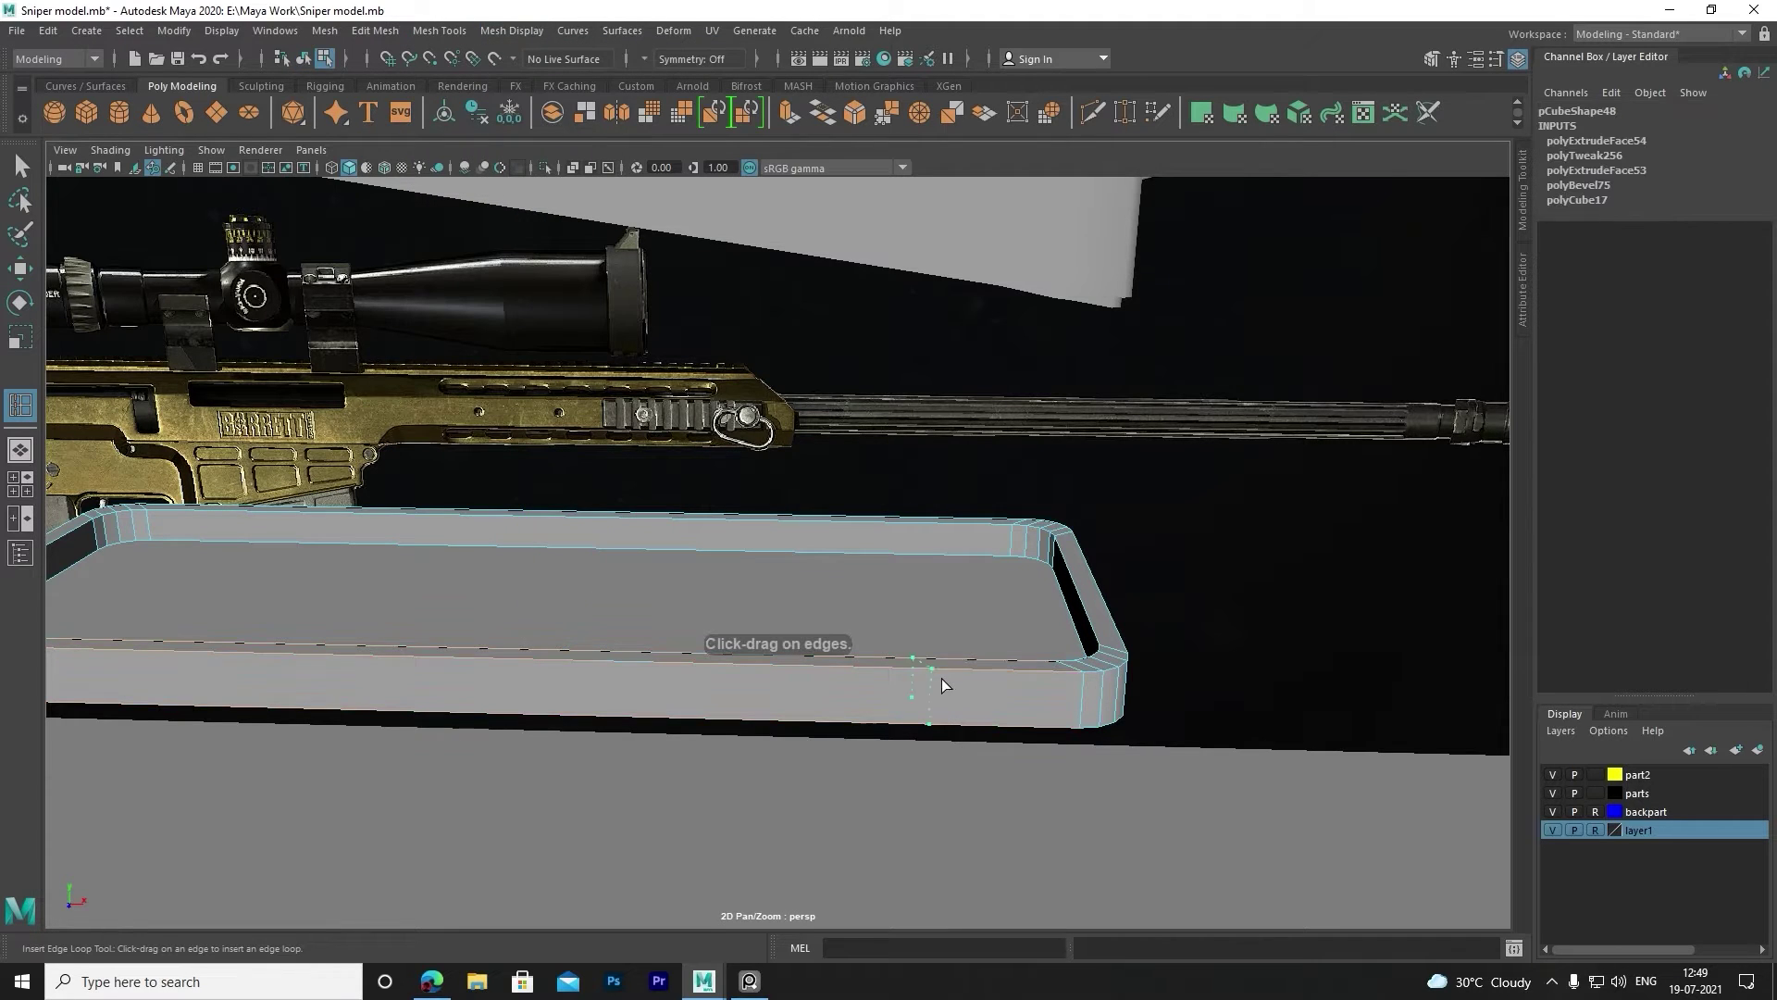
{"action": "left_click", "coordinate": [985, 676]}
{"action": "mouse_move", "coordinate": [984, 675]}
{"action": "left_mouse_down", "text": "alt"}
{"action": "mouse_move", "coordinate": [957, 576]}
{"action": "mouse_move", "coordinate": [1085, 533]}
{"action": "mouse_move", "coordinate": [852, 687]}
{"action": "mouse_move", "coordinate": [766, 681]}
{"action": "mouse_move", "coordinate": [505, 424]}
{"action": "left_mouse_up", "text": "alt"}
{"action": "left_click", "coordinate": [953, 583]}
{"action": "left_click", "coordinate": [618, 356]}
{"action": "left_click", "coordinate": [552, 590]}
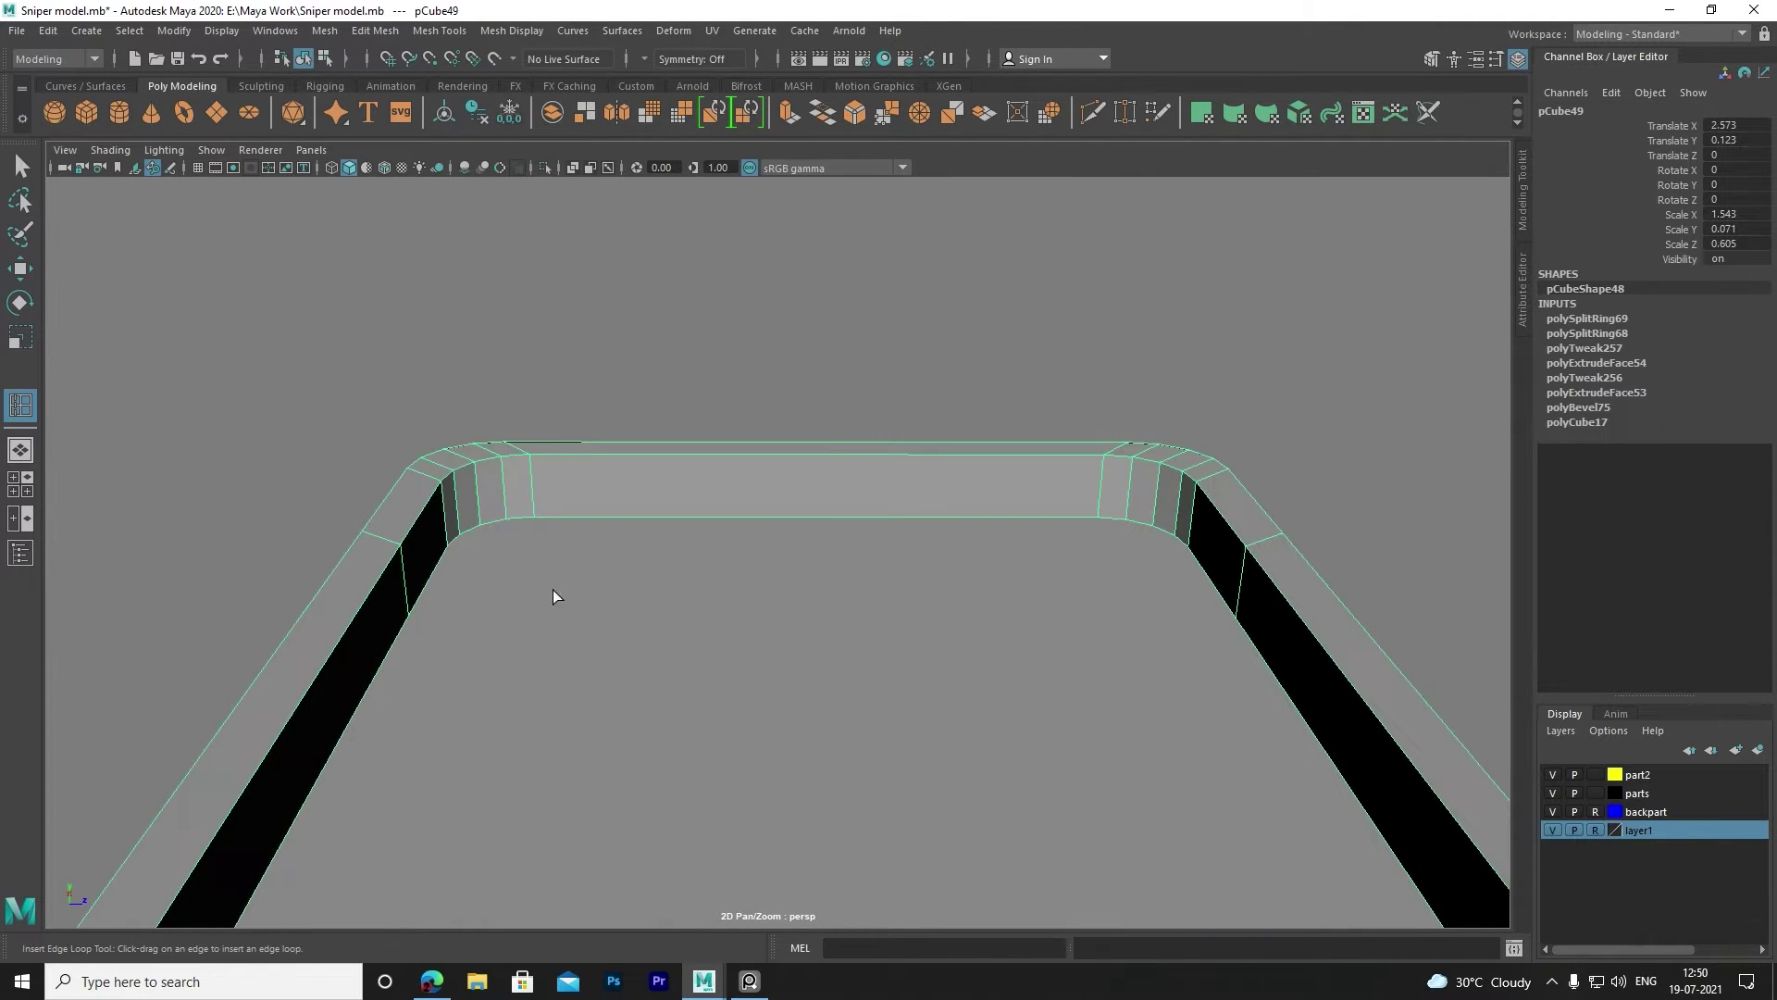
{"action": "right_click_drag", "start_coordinate": [526, 424], "coordinate": [274, 426]}
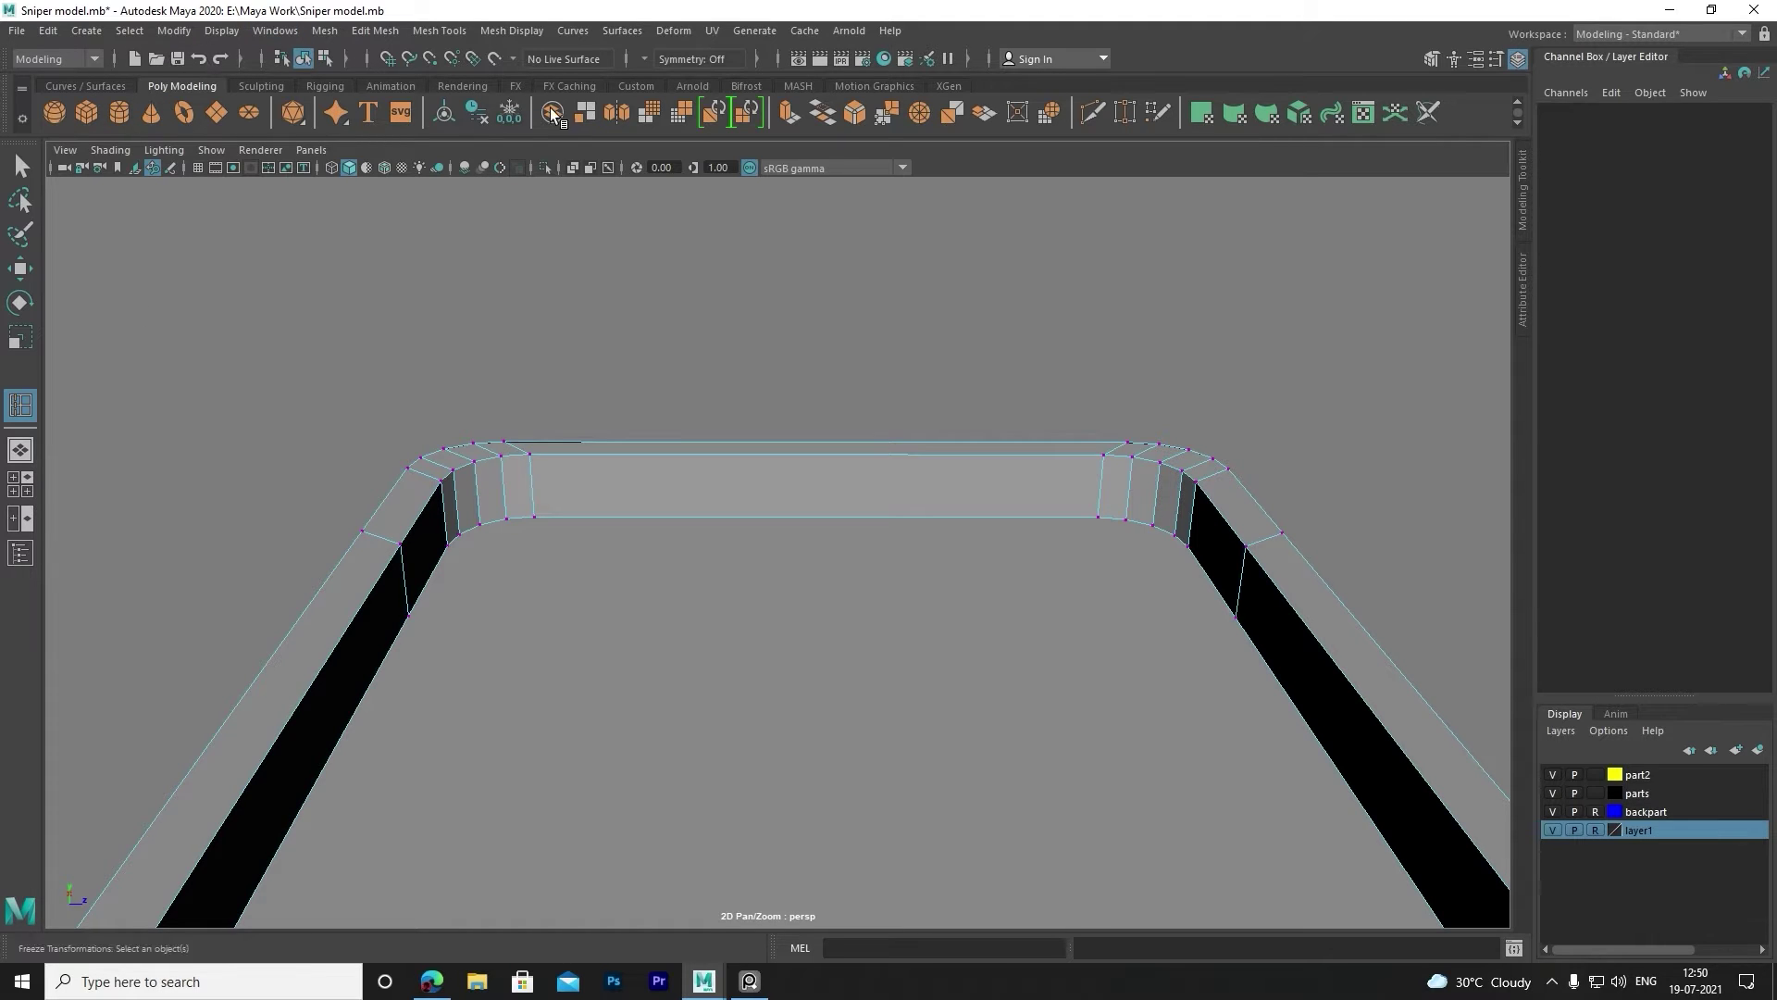
Multi-Cut a new edge across a face, then select the tray's end face and its opening loop.
{"action": "left_click", "coordinate": [1093, 119]}
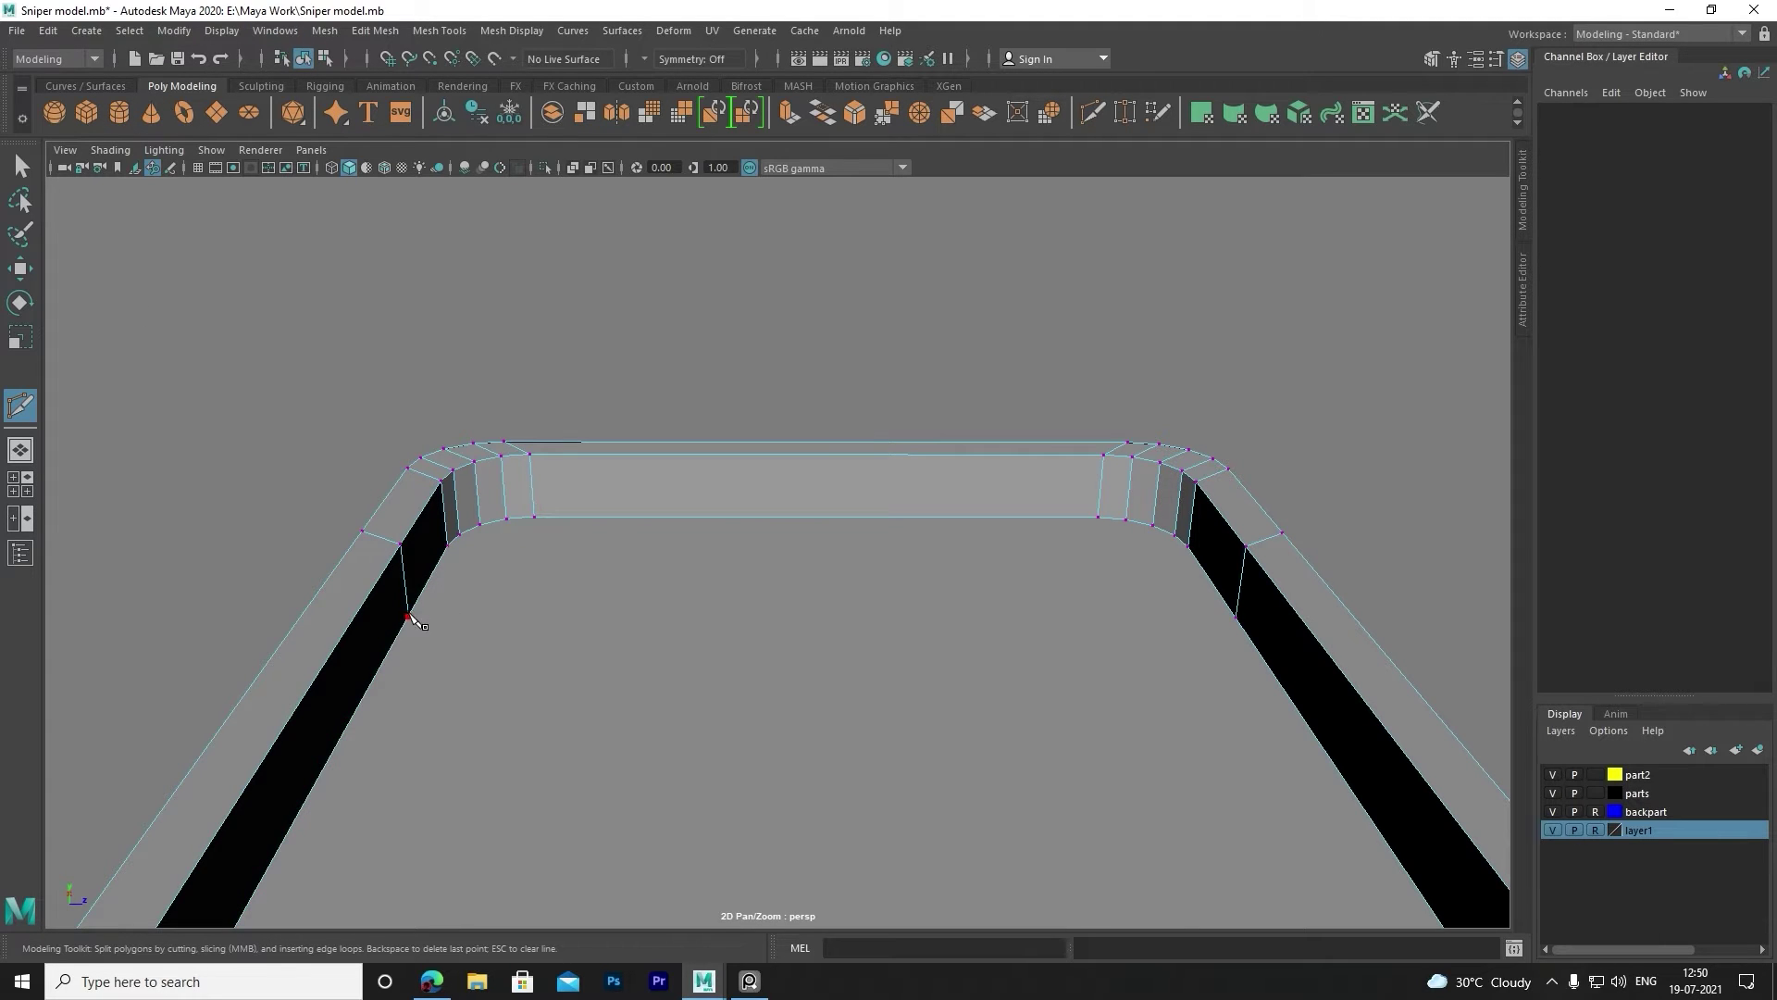
{"action": "left_click", "coordinate": [1251, 626]}
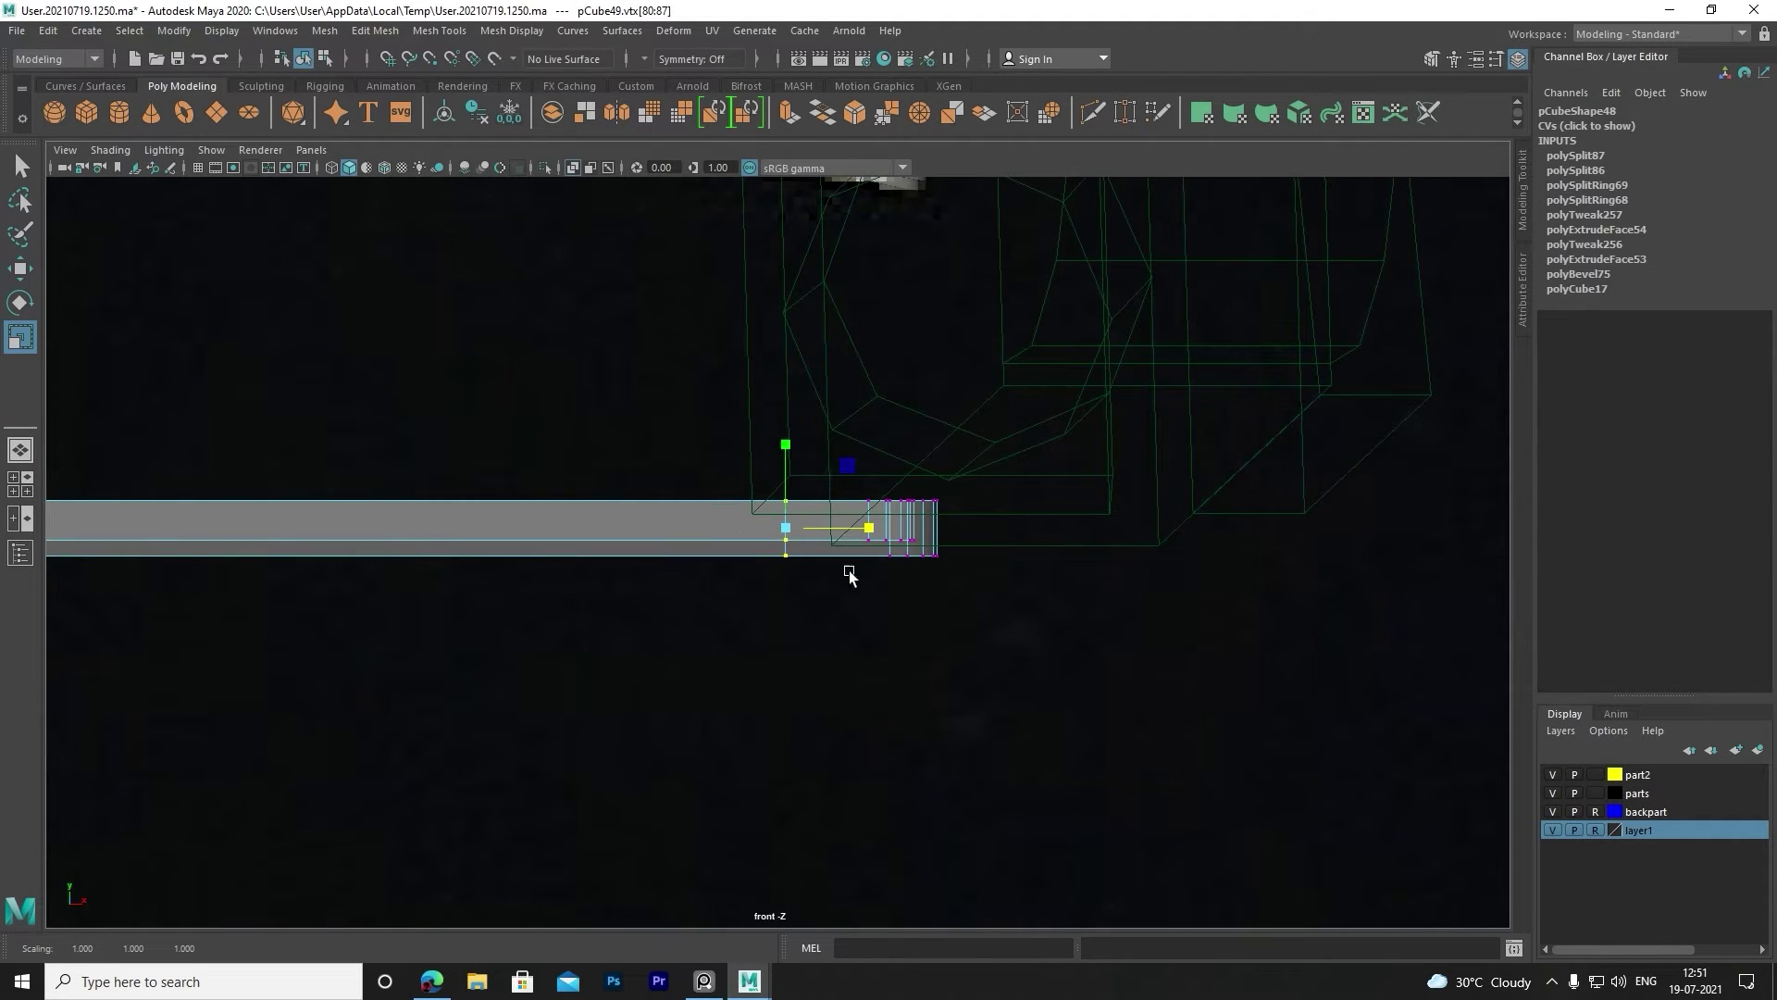
{"action": "right_click", "coordinate": [848, 572]}
{"action": "right_click_drag", "start_coordinate": [737, 529], "coordinate": [798, 441]}
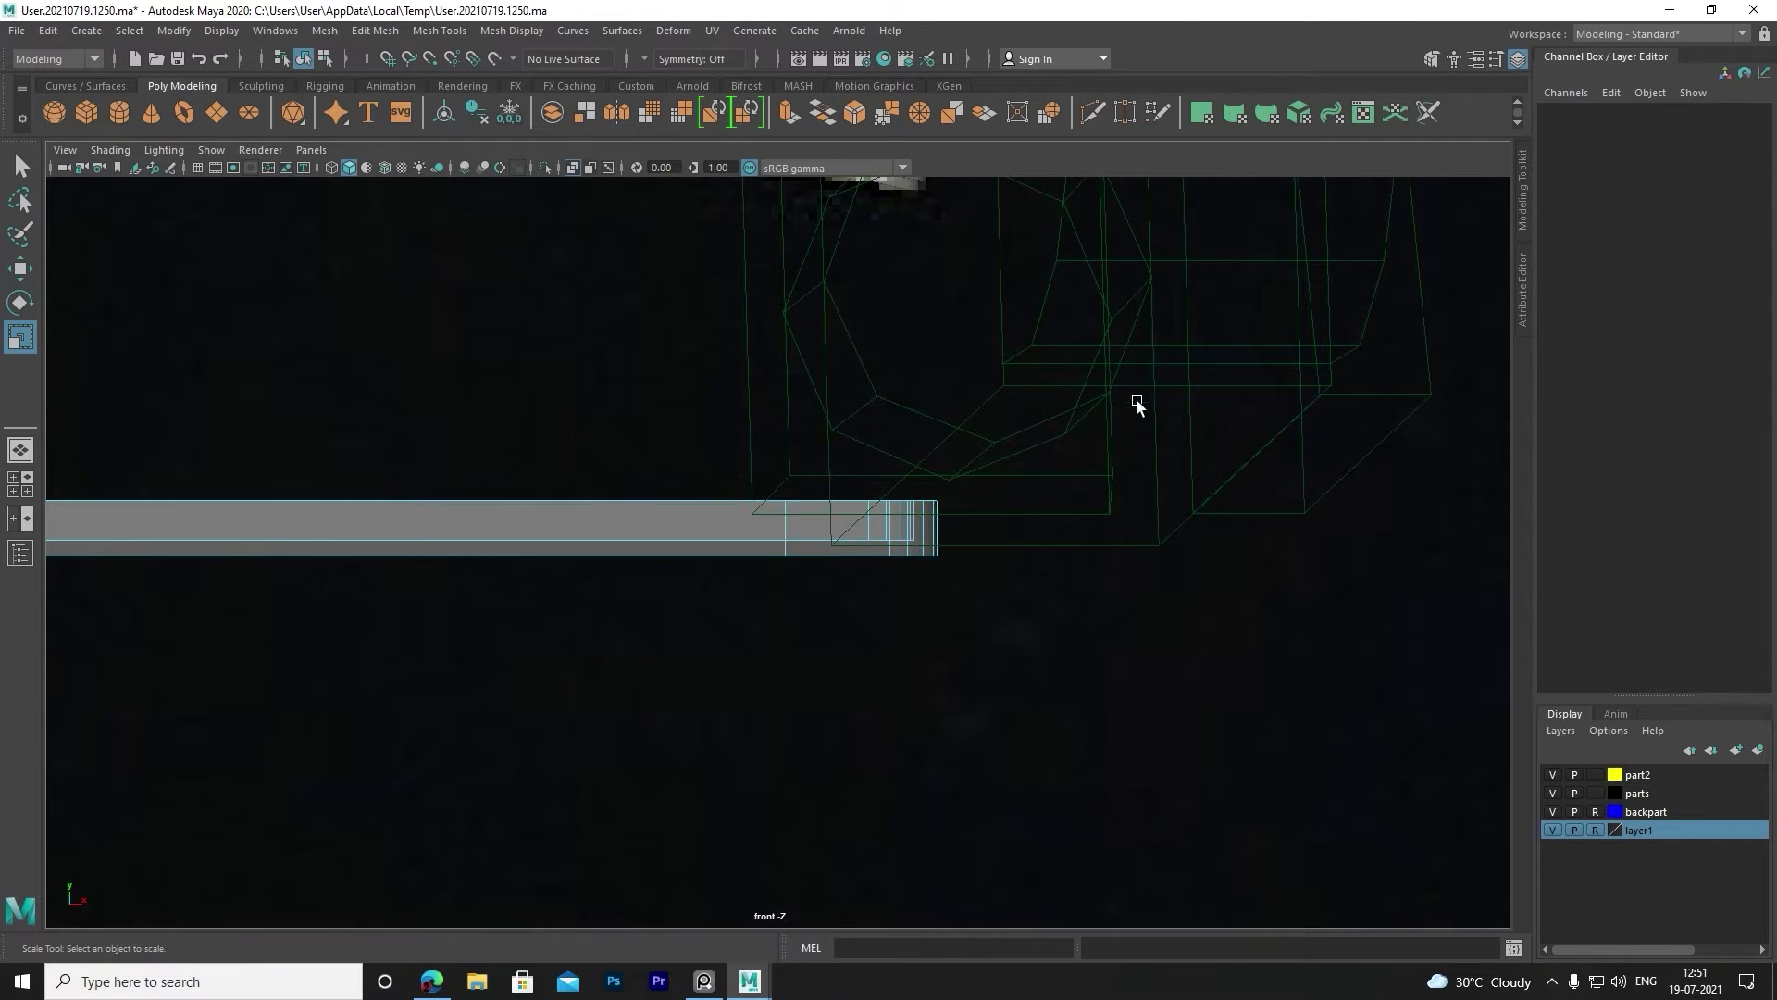
{"action": "left_click_drag", "start_coordinate": [1134, 407], "coordinate": [854, 633]}
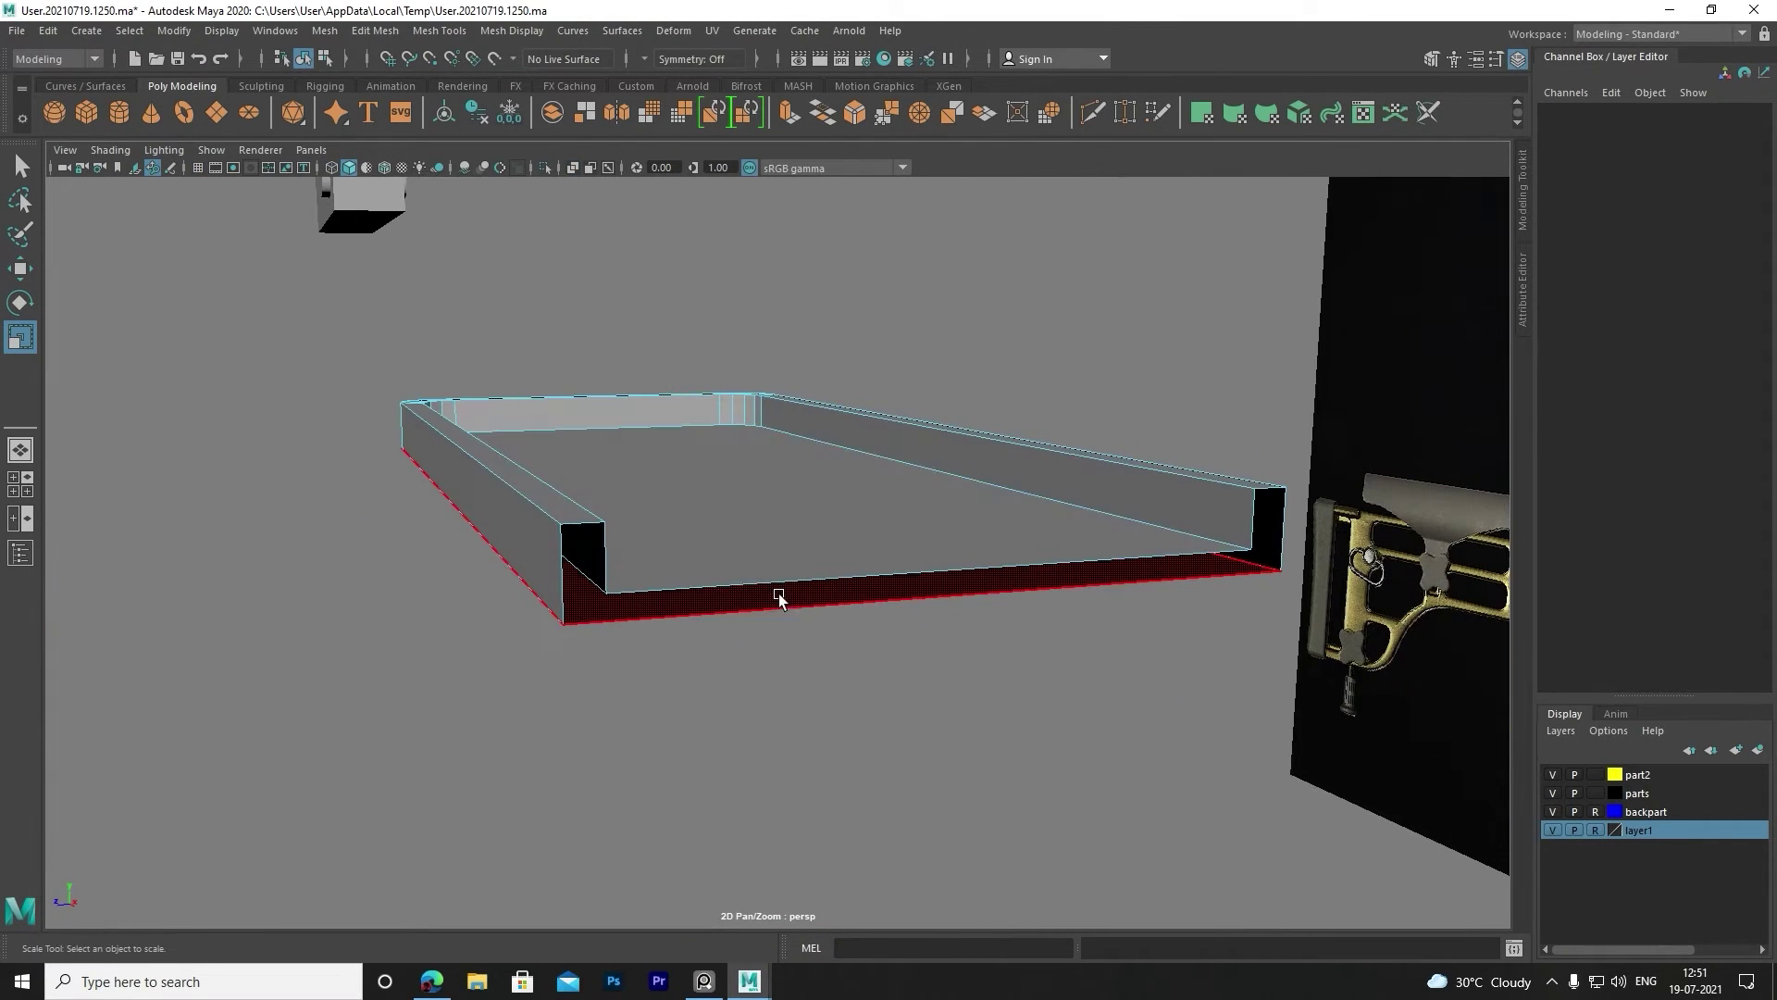
{"action": "right_click_drag", "start_coordinate": [752, 457], "coordinate": [742, 418]}
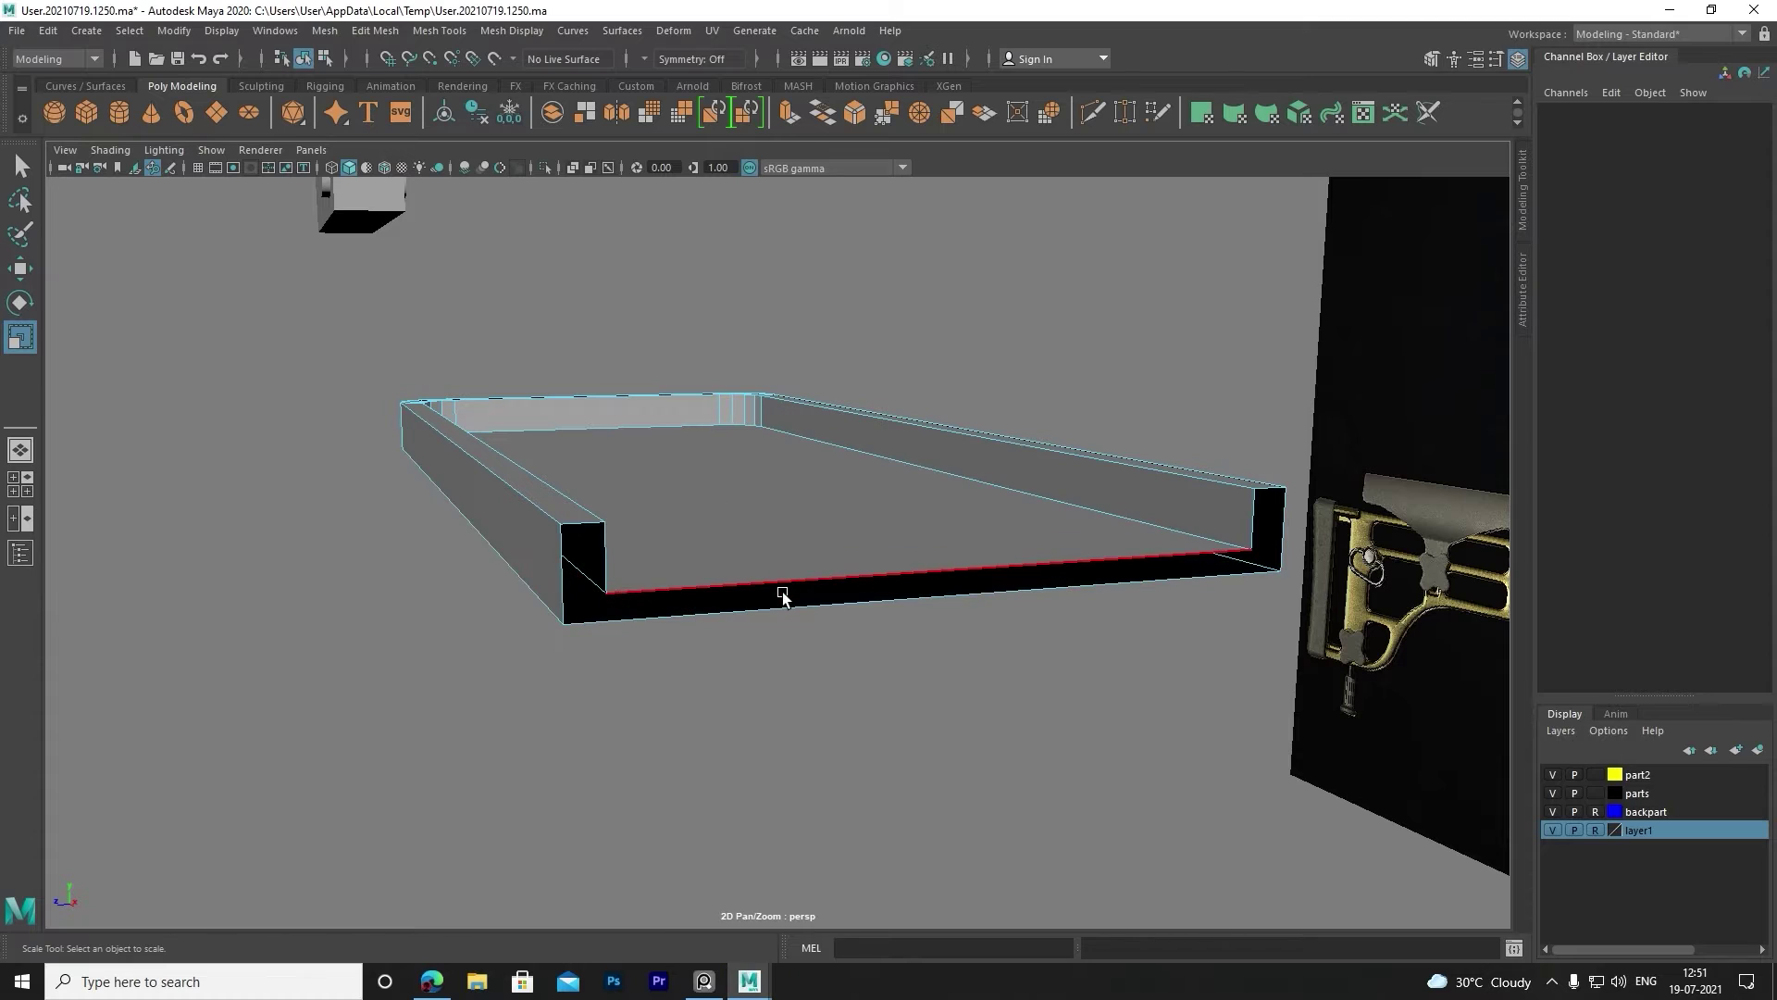
{"action": "double_click", "coordinate": [782, 595]}
Fill the hole at the tray's end, then undo the change.
{"action": "left_click", "coordinate": [439, 31]}
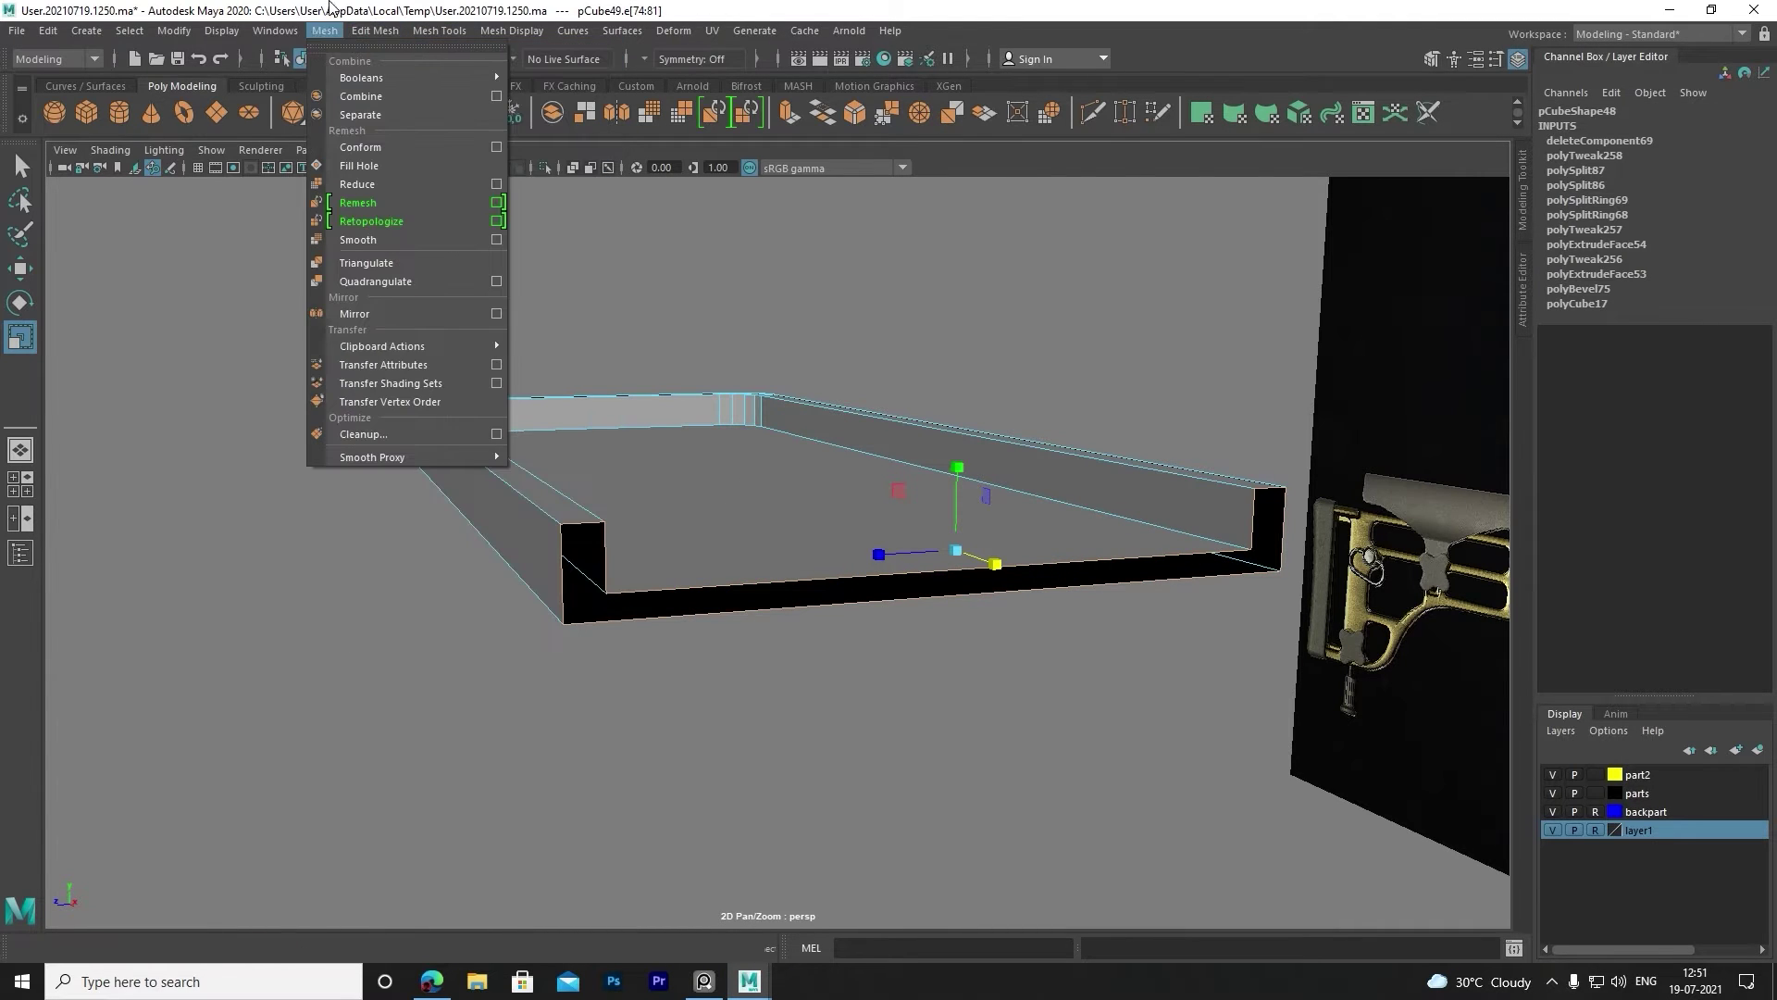
{"action": "left_click", "coordinate": [366, 153]}
{"action": "left_click_drag", "start_coordinate": [592, 389], "coordinate": [784, 511], "text": "alt"}
{"action": "scroll", "coordinate": [688, 446], "scroll_direction": "down", "scroll_amount": 5}
{"action": "key", "text": "F8"}
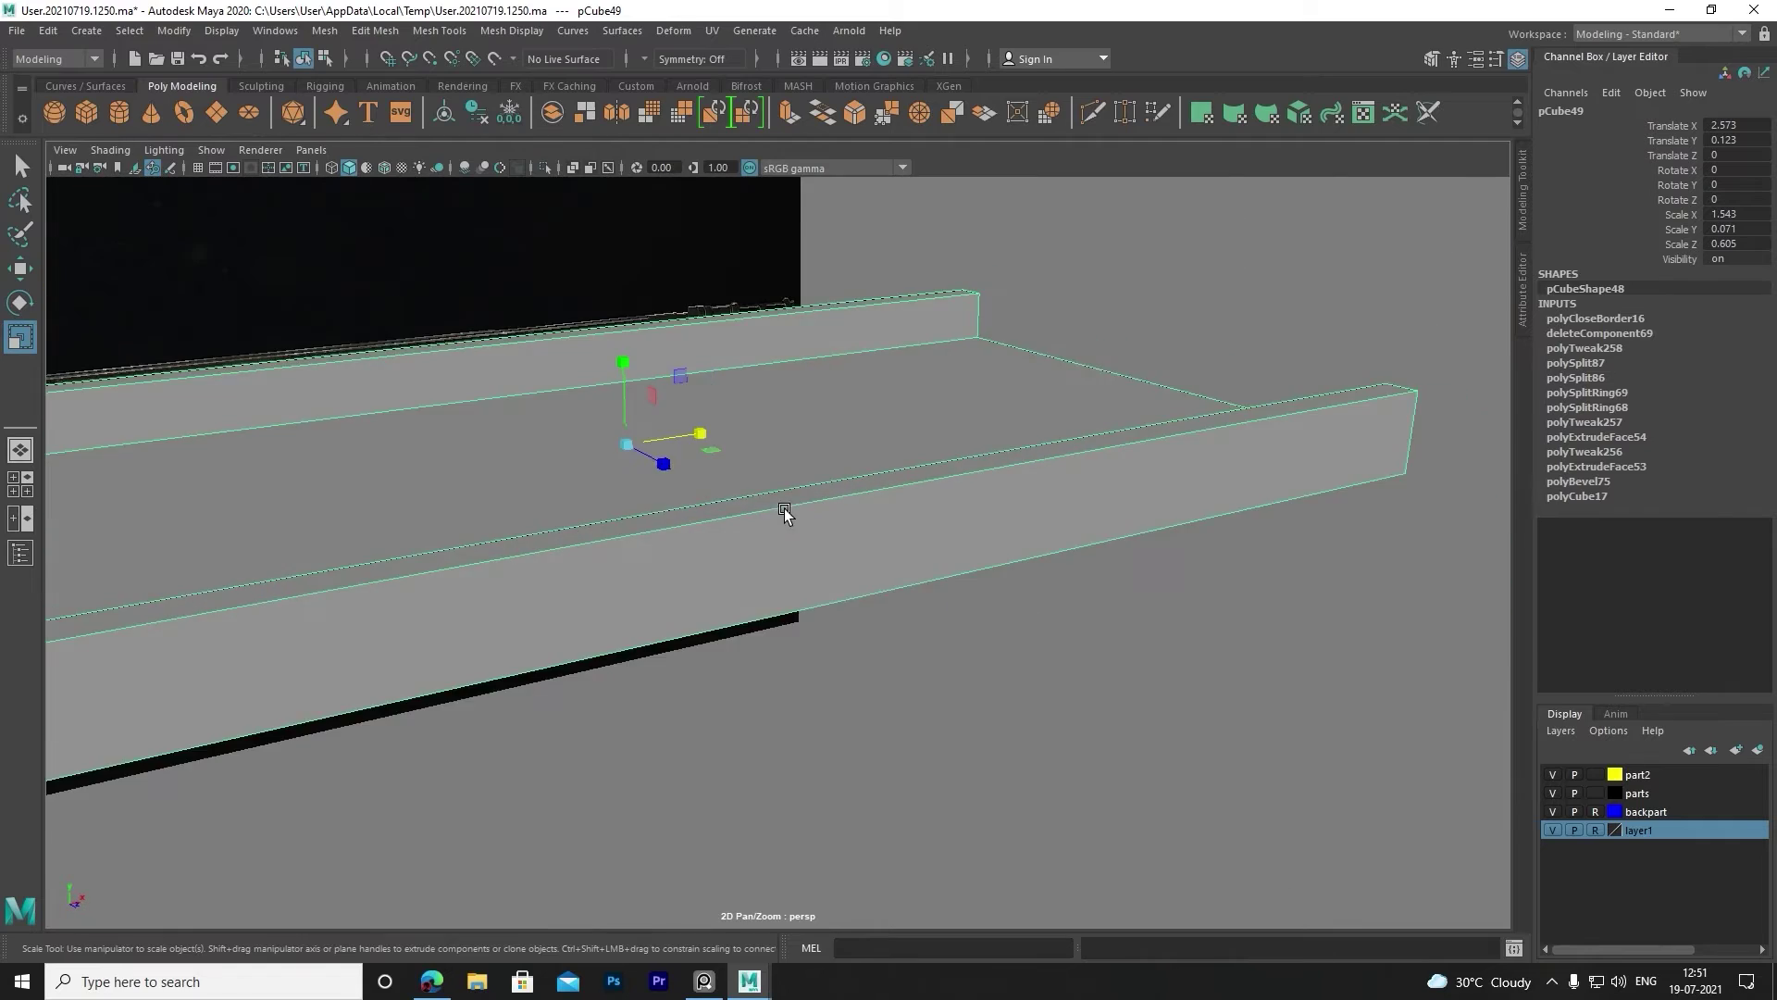
{"action": "middle_click_drag", "start_coordinate": [783, 512], "coordinate": [1004, 484], "text": "alt"}
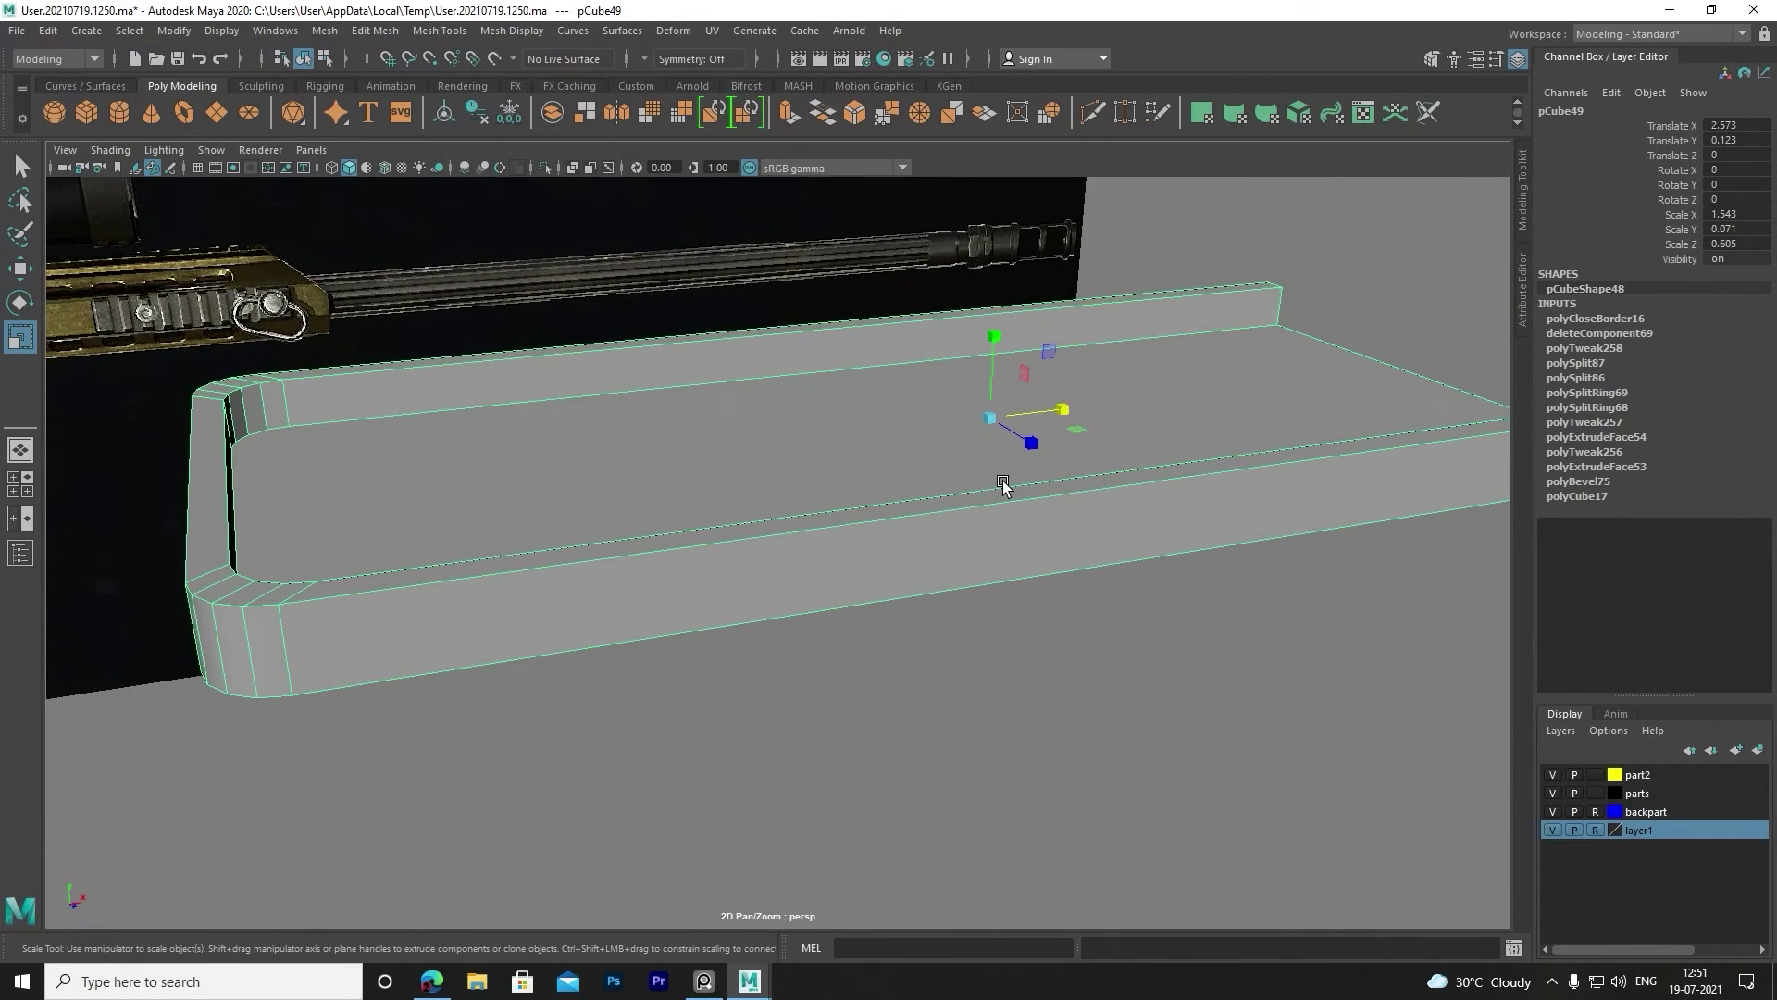
{"action": "mouse_move", "coordinate": [1086, 452]}
{"action": "left_mouse_down", "text": "alt"}
{"action": "mouse_move", "coordinate": [504, 416]}
{"action": "mouse_move", "coordinate": [694, 464]}
{"action": "mouse_move", "coordinate": [703, 433]}
{"action": "left_mouse_up", "text": "alt"}
{"action": "key", "text": "ctrl+z"}
{"action": "key", "text": "ctrl+z"}
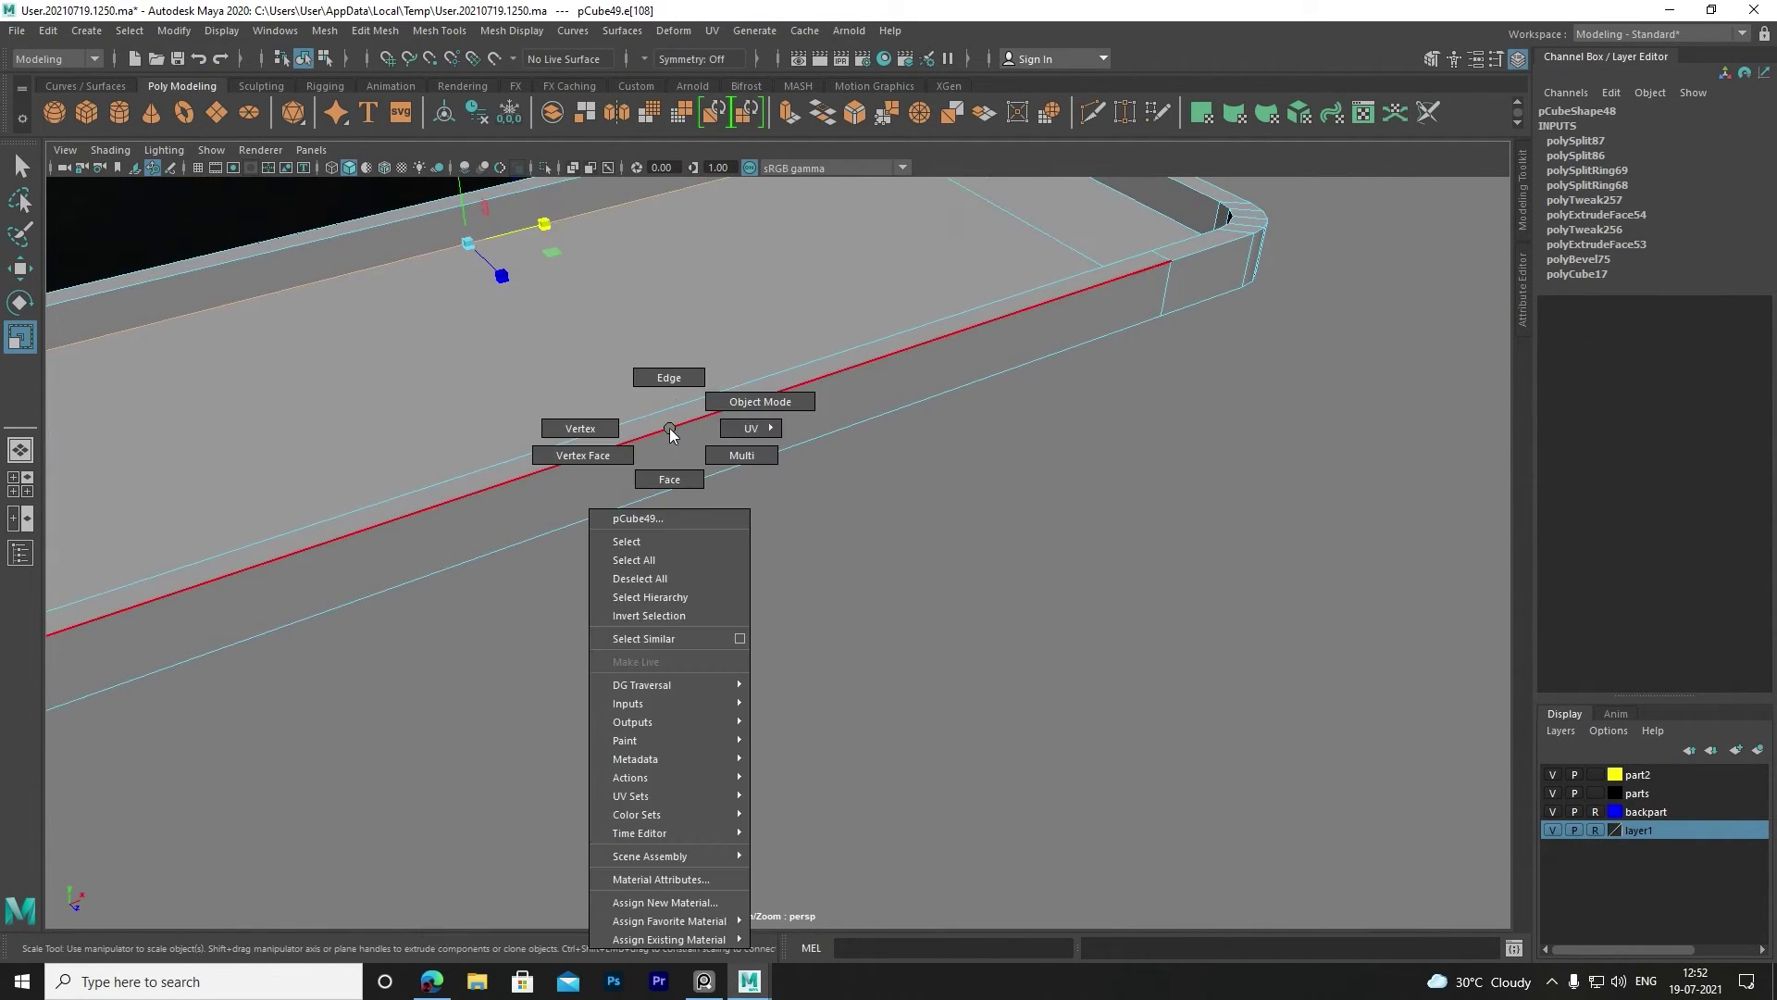
Select the edge loop along the tray rim and the inner top edge.
{"action": "right_click_drag", "start_coordinate": [669, 428], "coordinate": [679, 431]}
{"action": "left_click", "coordinate": [680, 430]}
{"action": "double_click", "coordinate": [674, 425]}
{"action": "key", "text": "Caps_Lock"}
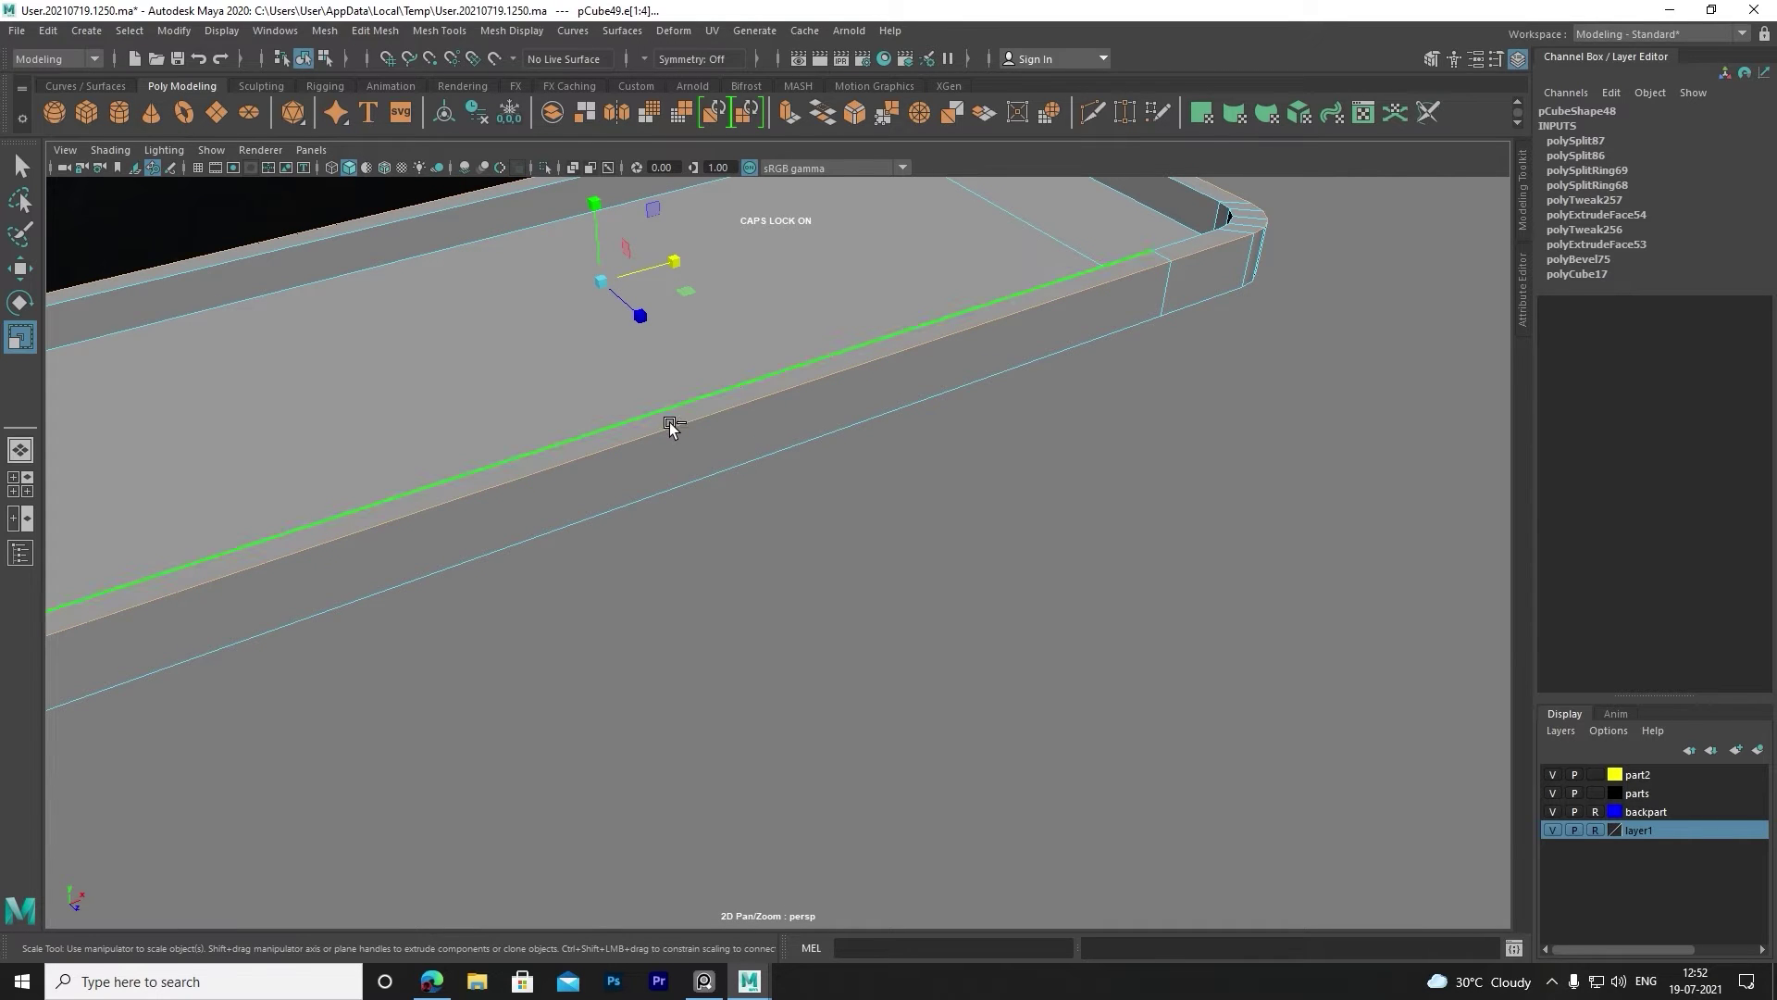
{"action": "middle_click_drag", "start_coordinate": [671, 424], "coordinate": [611, 607], "text": "alt"}
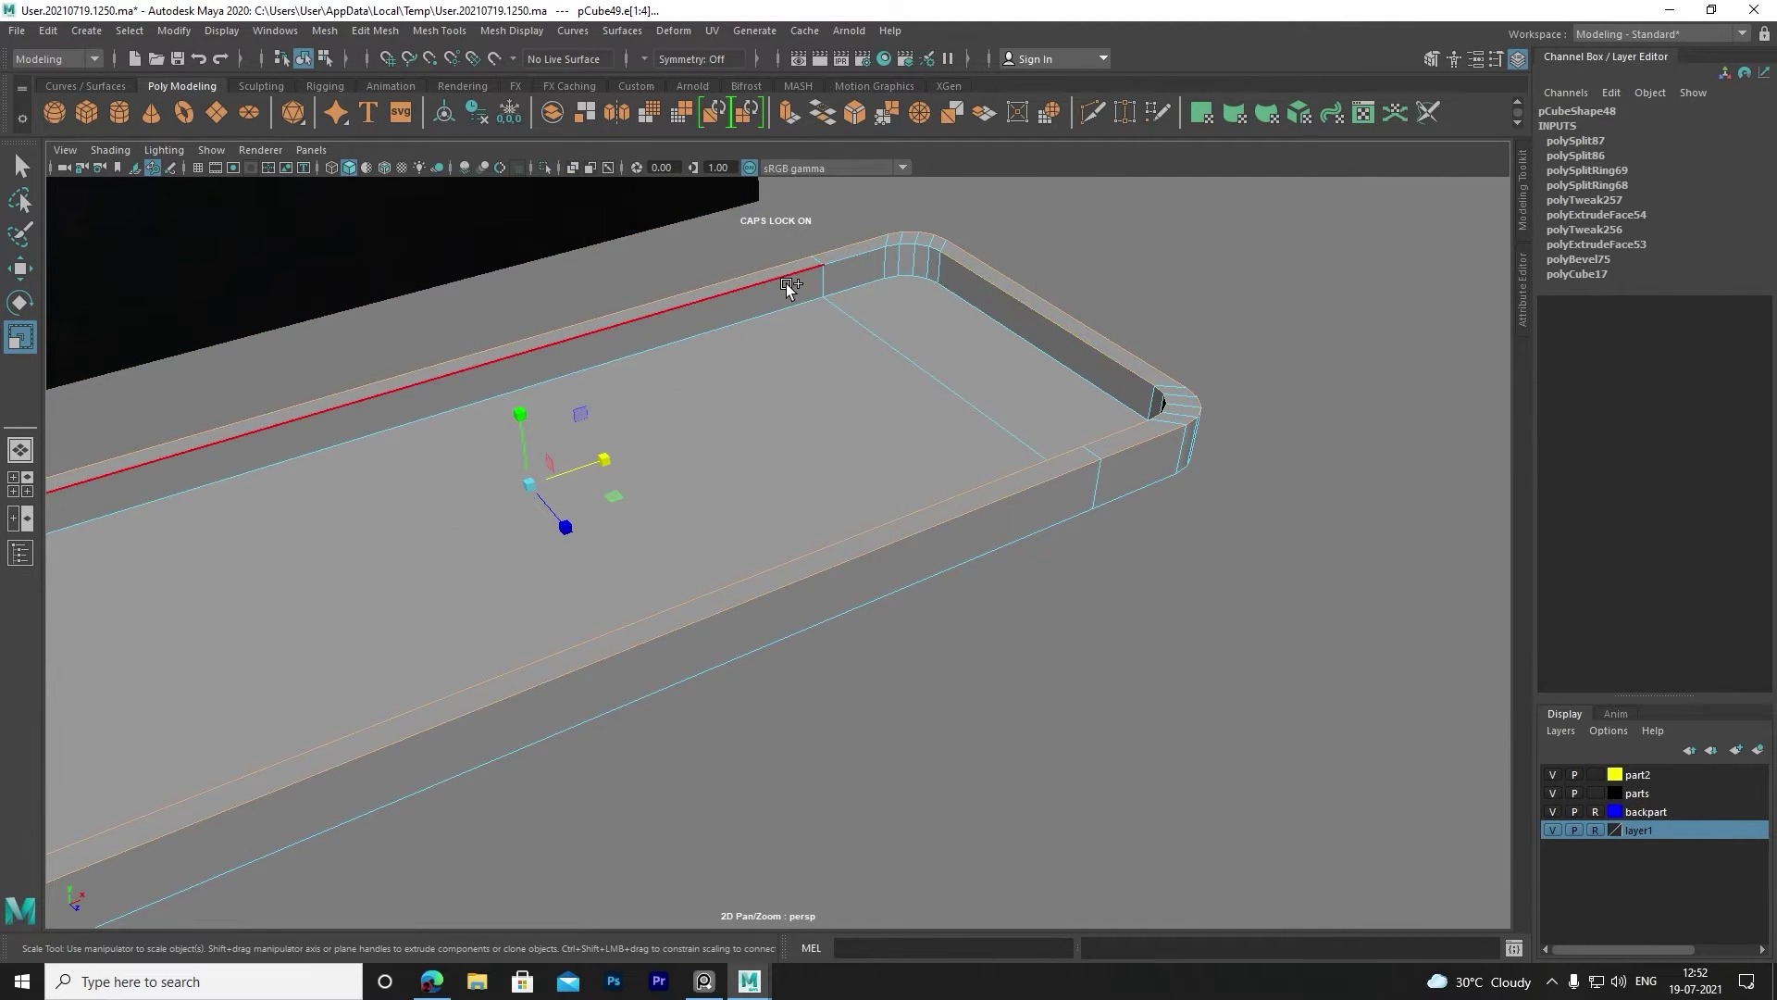
{"action": "mouse_move", "coordinate": [786, 283]}
{"action": "left_mouse_down", "text": "alt"}
{"action": "mouse_move", "coordinate": [1024, 373]}
{"action": "mouse_move", "coordinate": [722, 408]}
{"action": "mouse_move", "coordinate": [539, 481]}
{"action": "mouse_move", "coordinate": [661, 446]}
{"action": "mouse_move", "coordinate": [574, 463]}
{"action": "left_mouse_up", "text": "alt"}
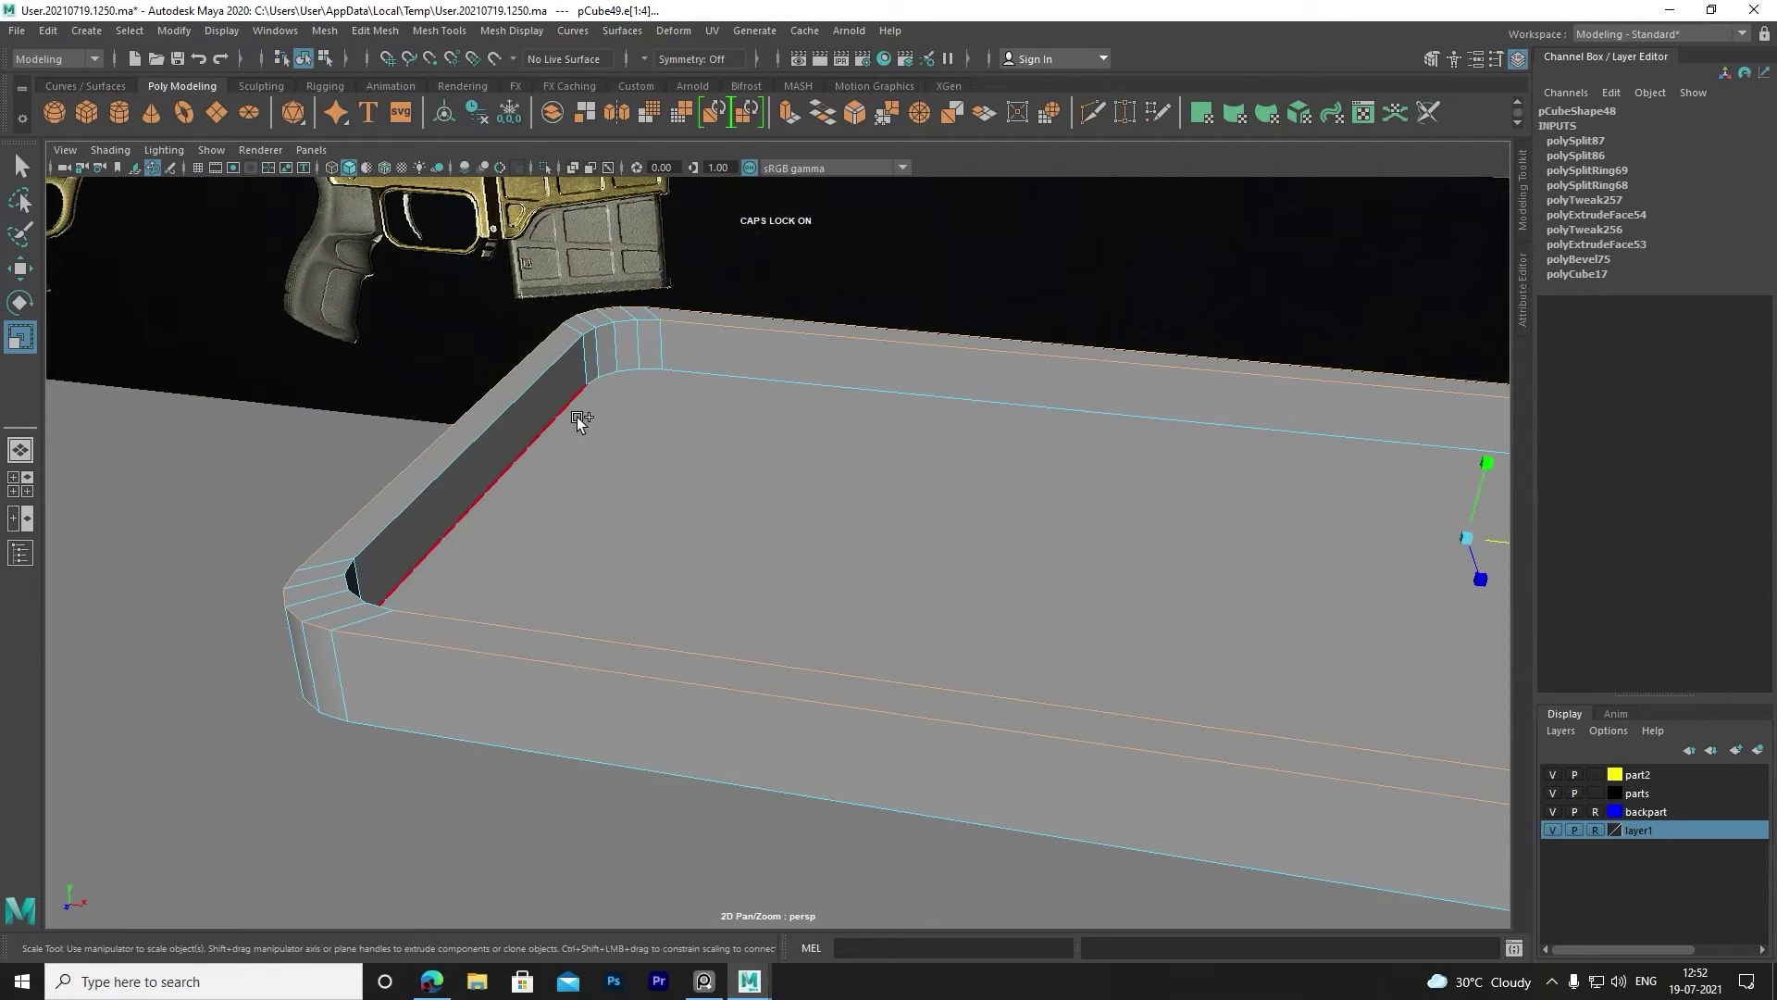
{"action": "left_click", "coordinate": [761, 382]}
{"action": "mouse_move", "coordinate": [762, 381]}
{"action": "left_mouse_down", "text": "alt"}
{"action": "mouse_move", "coordinate": [706, 425]}
{"action": "mouse_move", "coordinate": [516, 417]}
{"action": "mouse_move", "coordinate": [617, 424]}
{"action": "mouse_move", "coordinate": [516, 370]}
{"action": "mouse_move", "coordinate": [603, 325]}
{"action": "mouse_move", "coordinate": [635, 357]}
{"action": "mouse_move", "coordinate": [521, 440]}
{"action": "mouse_move", "coordinate": [531, 379]}
{"action": "left_mouse_up", "text": "alt"}
Inspect the tray's rounded corner and select an edge there.
{"action": "mouse_move", "coordinate": [533, 718]}
{"action": "left_mouse_down", "text": "alt"}
{"action": "mouse_move", "coordinate": [602, 459]}
{"action": "mouse_move", "coordinate": [944, 529]}
{"action": "left_mouse_up", "text": "alt"}
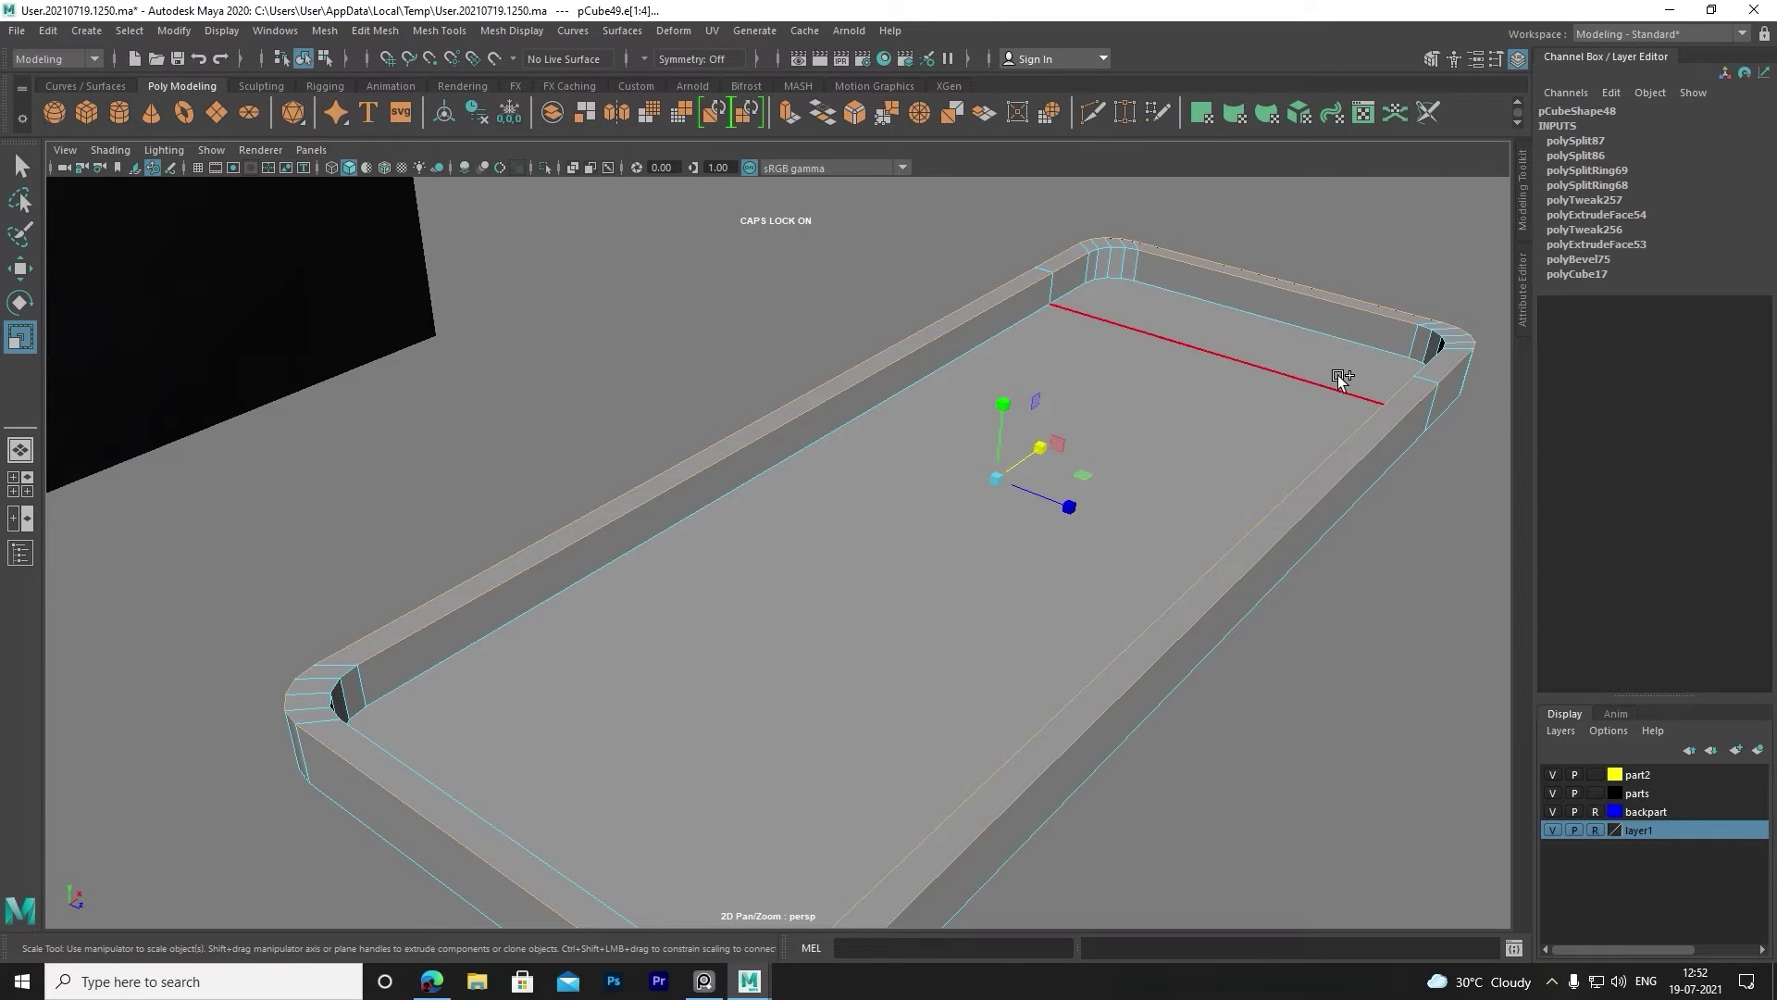
{"action": "mouse_move", "coordinate": [383, 686]}
{"action": "left_mouse_down", "text": "alt"}
{"action": "mouse_move", "coordinate": [485, 739]}
{"action": "mouse_move", "coordinate": [813, 706]}
{"action": "left_mouse_up", "text": "alt"}
{"action": "scroll", "coordinate": [807, 647], "scroll_direction": "up", "scroll_amount": 5}
{"action": "left_click", "coordinate": [877, 626]}
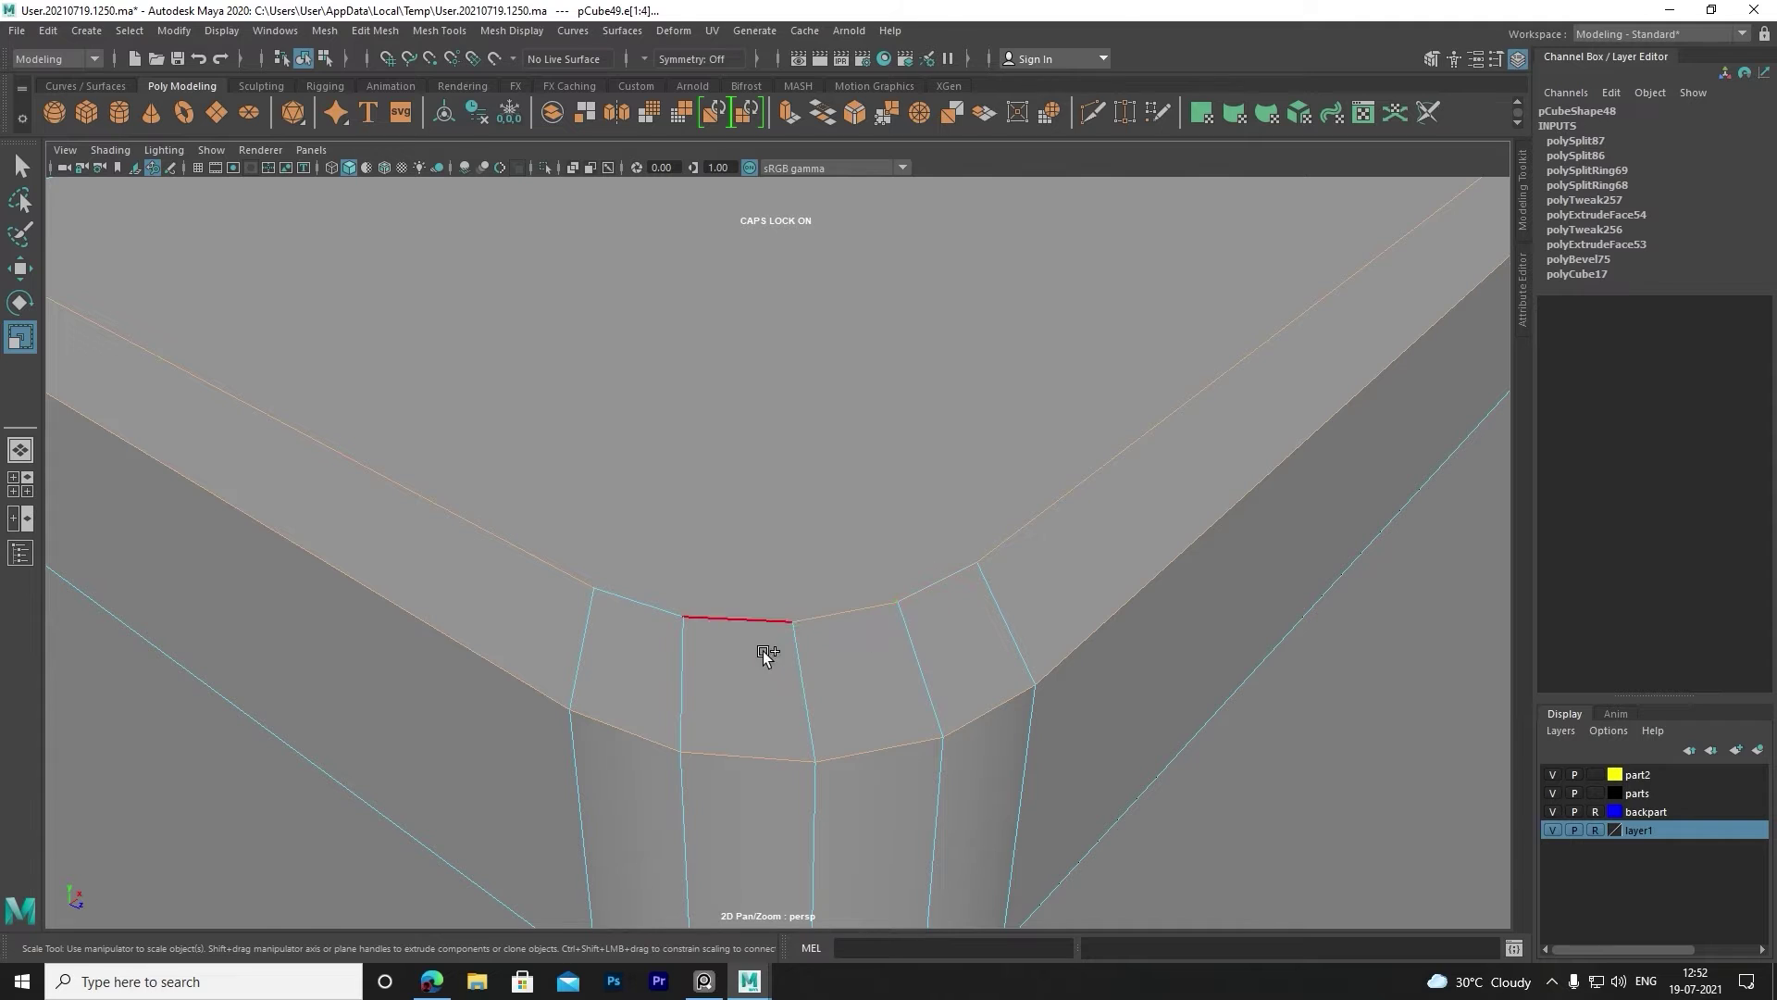
{"action": "scroll", "coordinate": [765, 647], "scroll_direction": "down", "scroll_amount": 5}
{"action": "mouse_move", "coordinate": [766, 647]}
{"action": "left_mouse_down", "text": "alt"}
{"action": "mouse_move", "coordinate": [623, 604]}
{"action": "mouse_move", "coordinate": [683, 583]}
{"action": "mouse_move", "coordinate": [827, 620]}
{"action": "left_mouse_up", "text": "alt"}
{"action": "scroll", "coordinate": [827, 618], "scroll_direction": "down", "scroll_amount": 2}
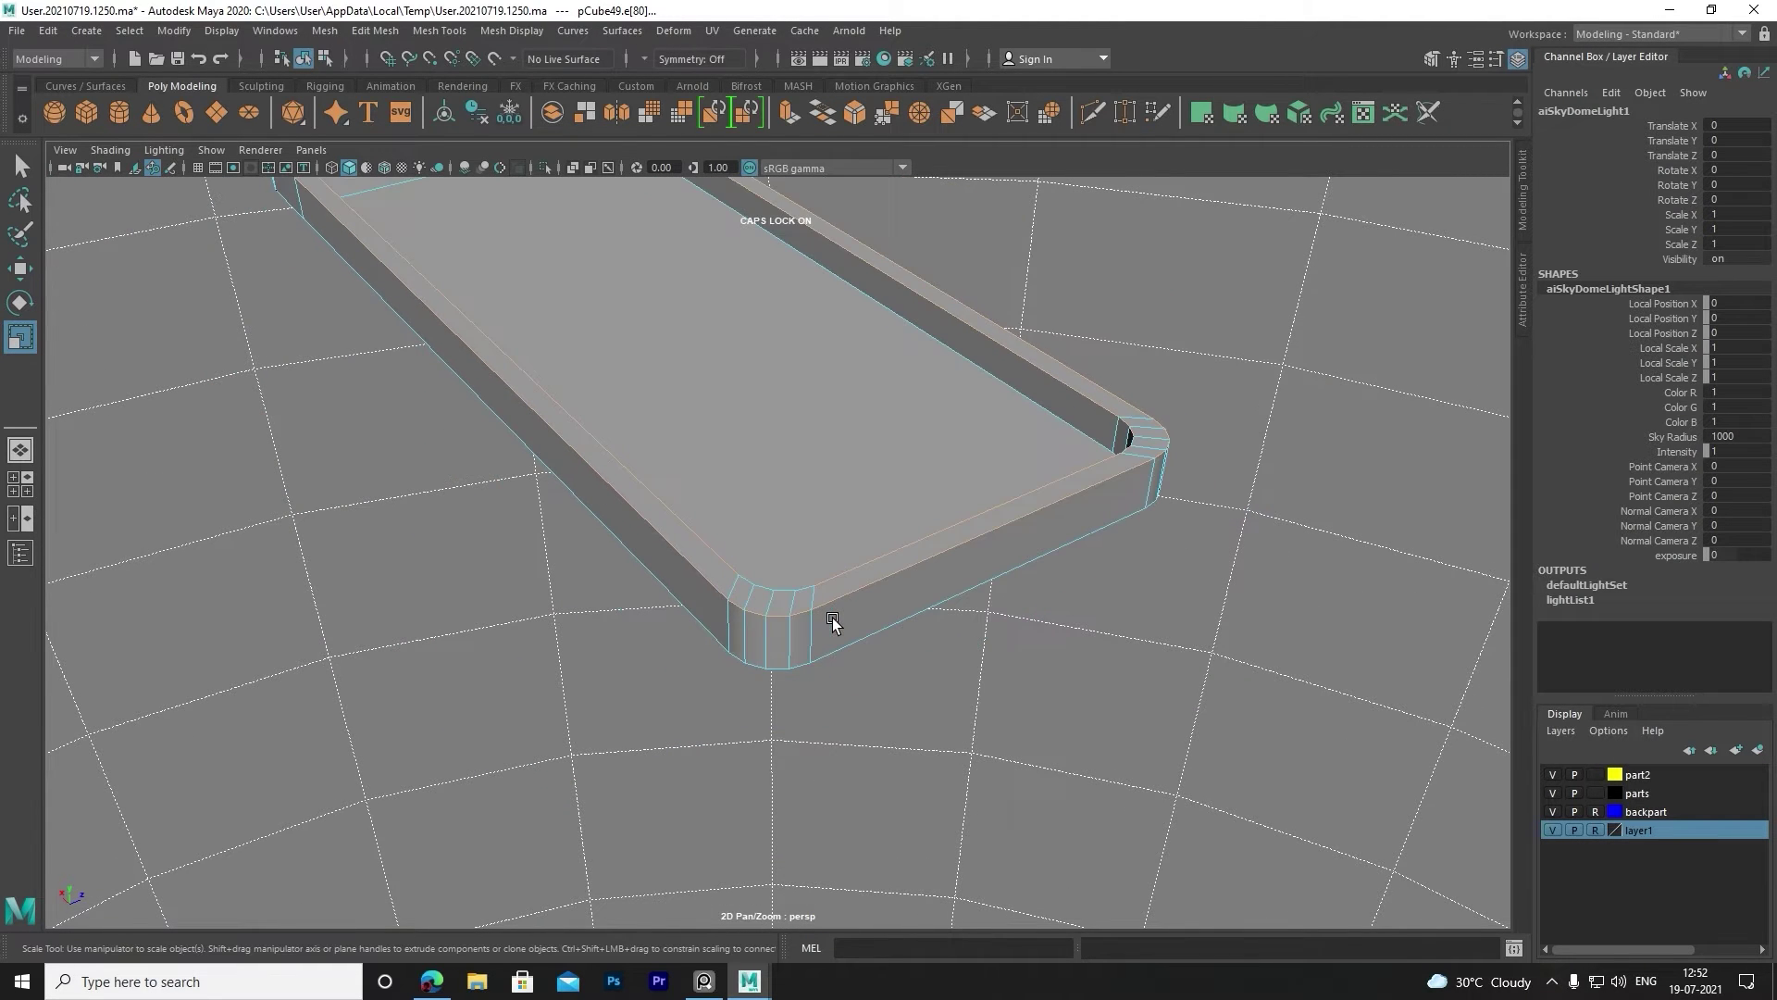
{"action": "scroll", "coordinate": [829, 619], "scroll_direction": "up", "scroll_amount": 3}
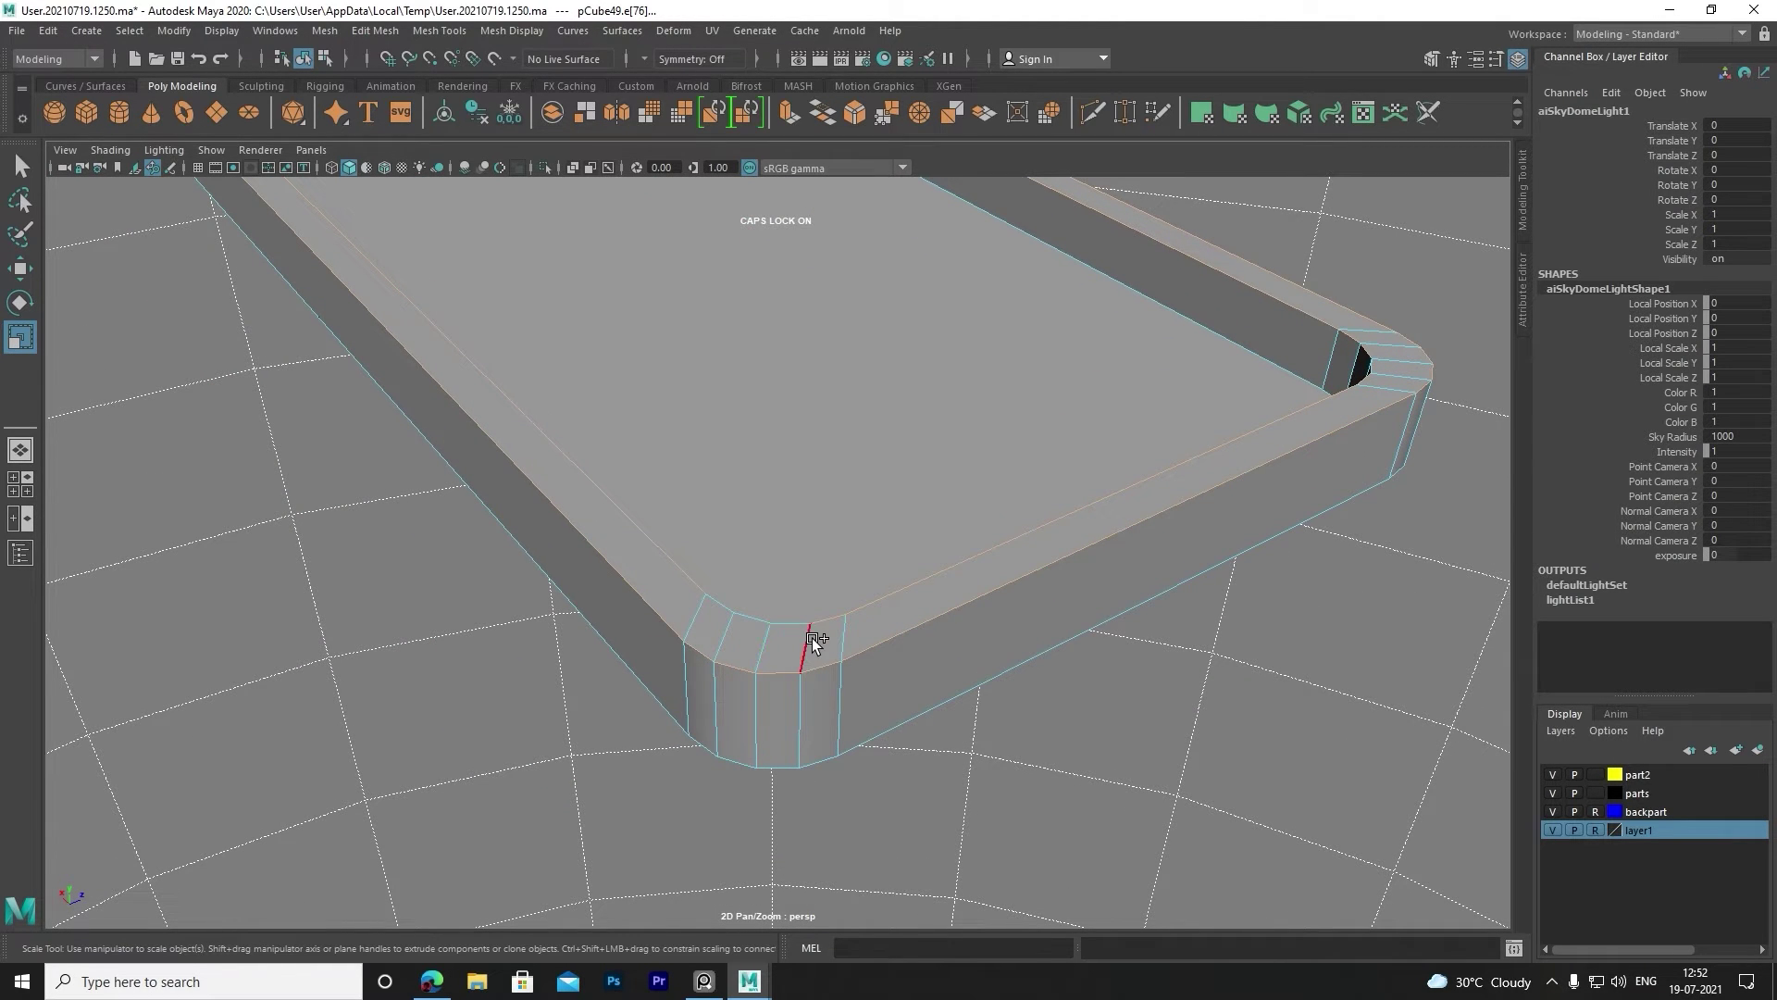
Select an edge at the opposite rounded corner and view the whole tray.
{"action": "mouse_move", "coordinate": [725, 607]}
{"action": "left_mouse_down", "text": "alt"}
{"action": "mouse_move", "coordinate": [570, 548]}
{"action": "mouse_move", "coordinate": [1162, 458]}
{"action": "mouse_move", "coordinate": [810, 653]}
{"action": "left_mouse_up", "text": "alt"}
{"action": "left_click", "coordinate": [811, 652]}
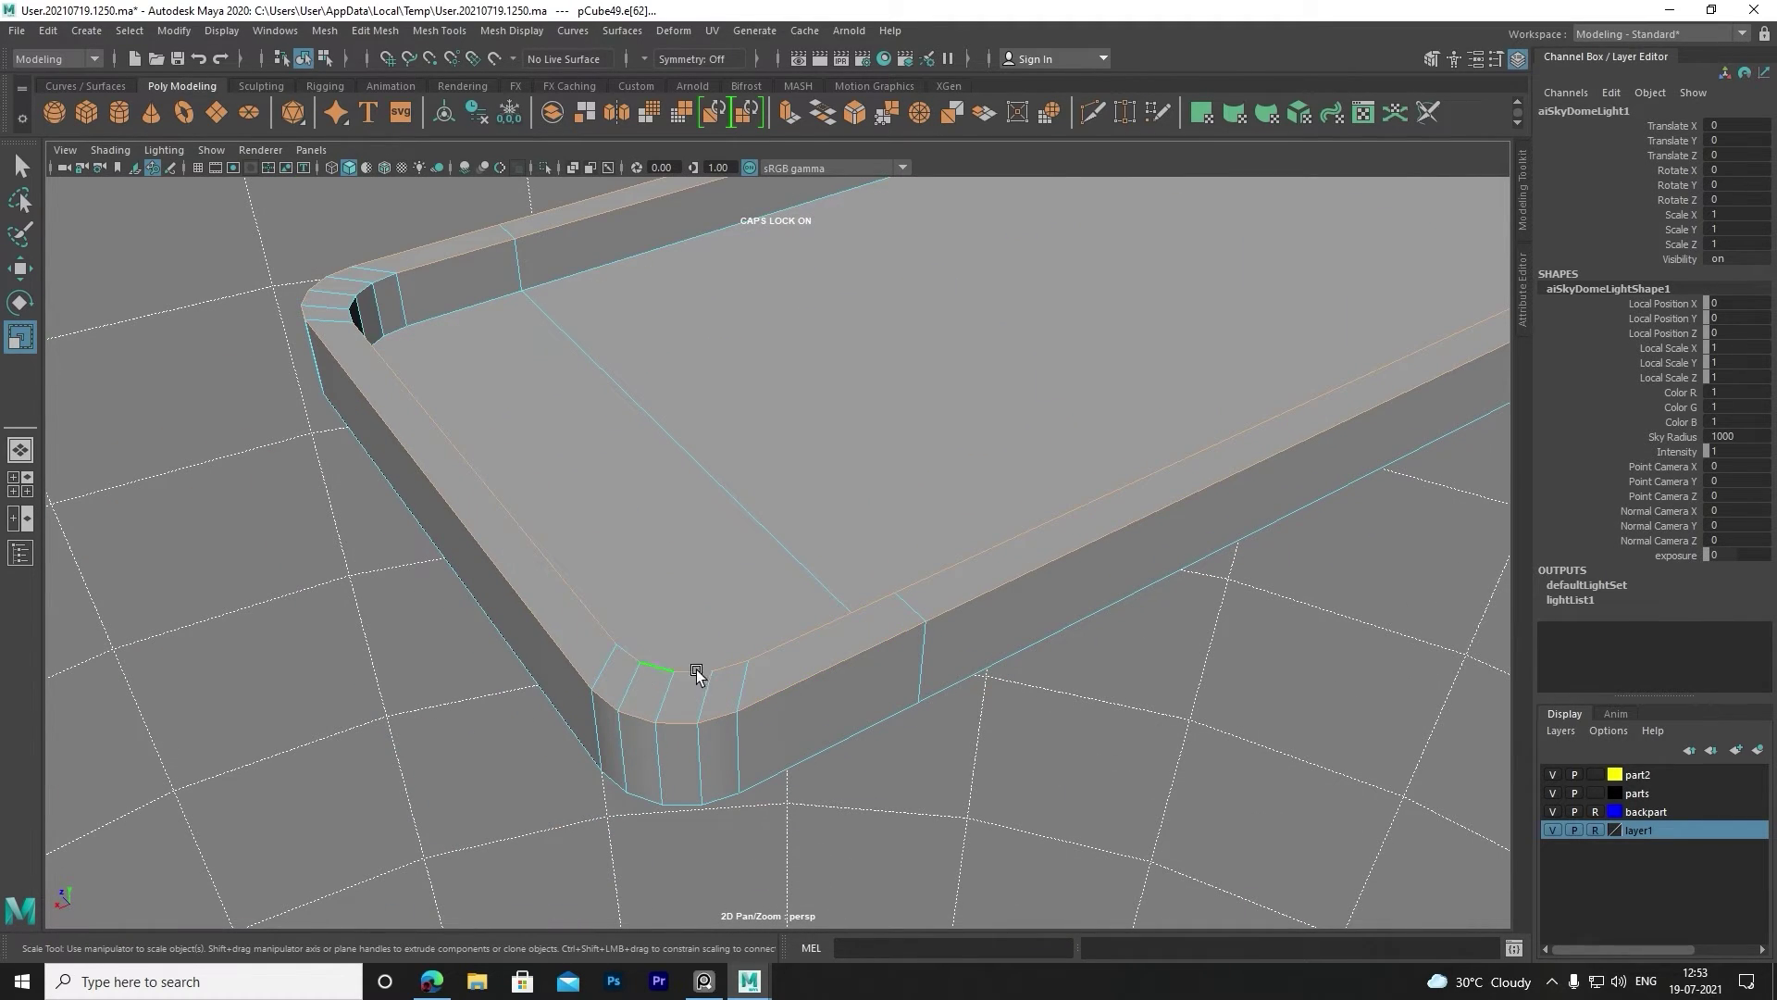
{"action": "mouse_move", "coordinate": [696, 673]}
{"action": "left_mouse_down", "text": "alt"}
{"action": "mouse_move", "coordinate": [623, 622]}
{"action": "mouse_move", "coordinate": [917, 519]}
{"action": "mouse_move", "coordinate": [792, 614]}
{"action": "left_mouse_up", "text": "alt"}
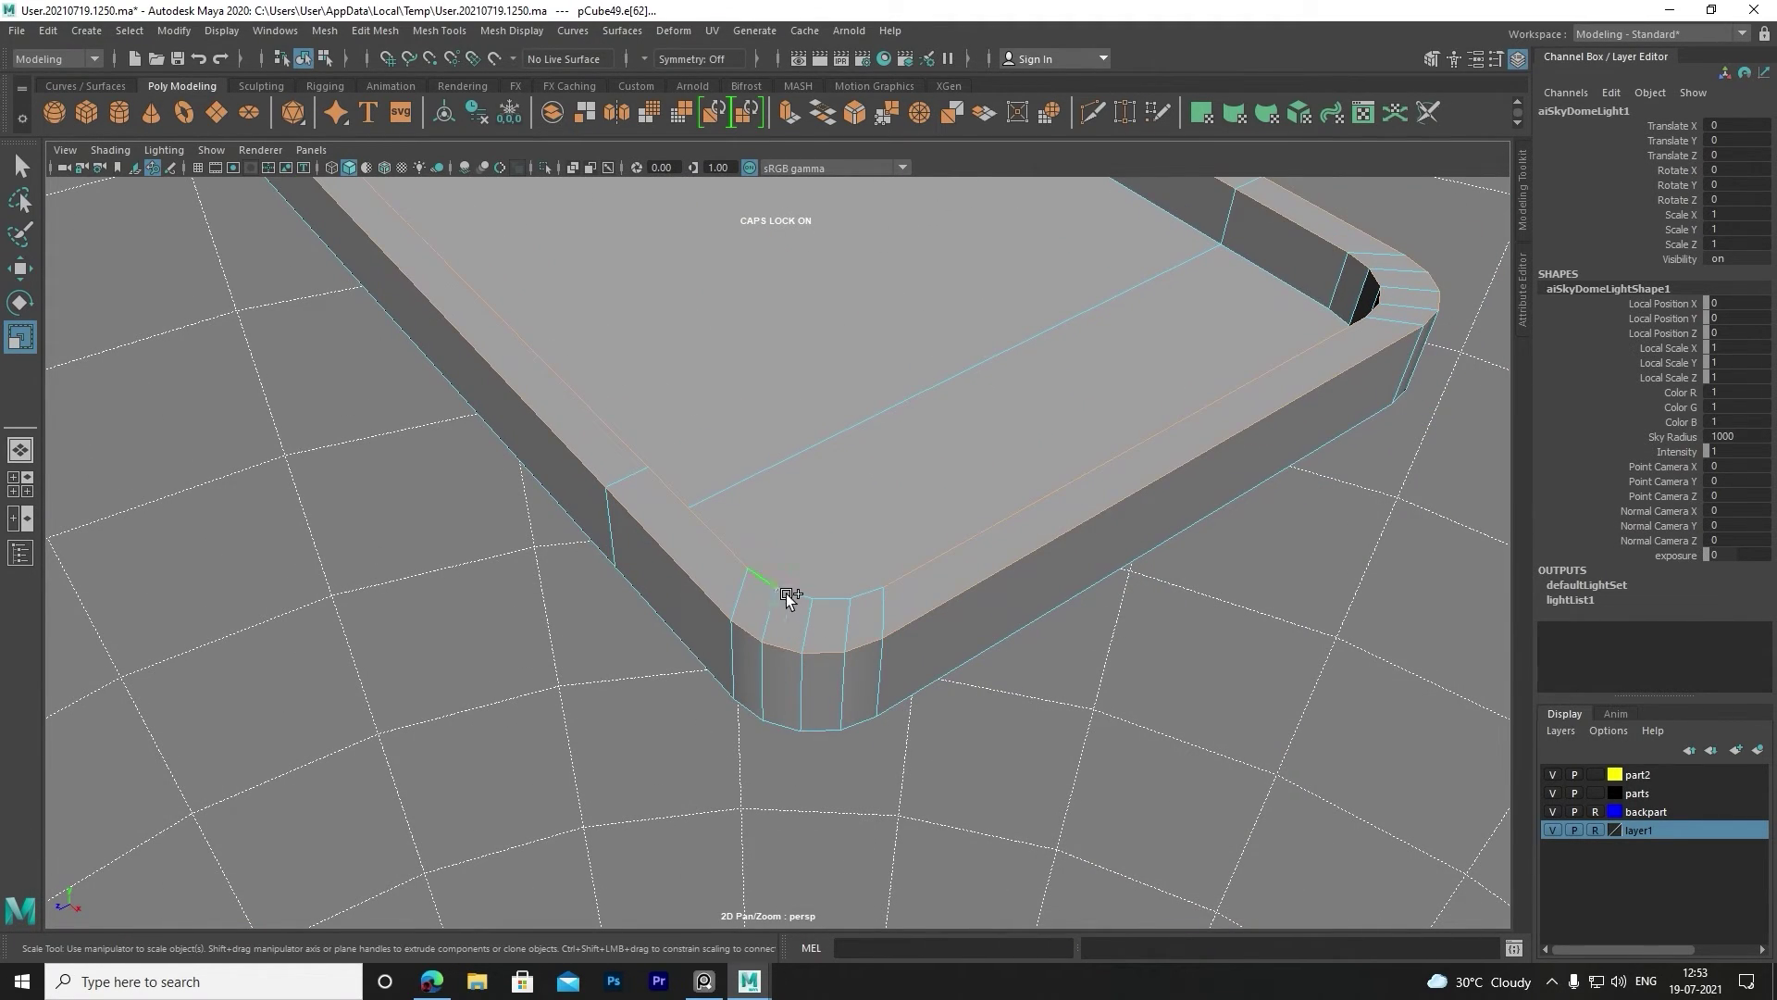
{"action": "scroll", "coordinate": [877, 600], "scroll_direction": "down", "scroll_amount": 3}
{"action": "left_click_drag", "start_coordinate": [932, 587], "coordinate": [698, 464], "text": "alt"}
{"action": "right_click_drag", "start_coordinate": [675, 470], "coordinate": [706, 521], "text": "shift"}
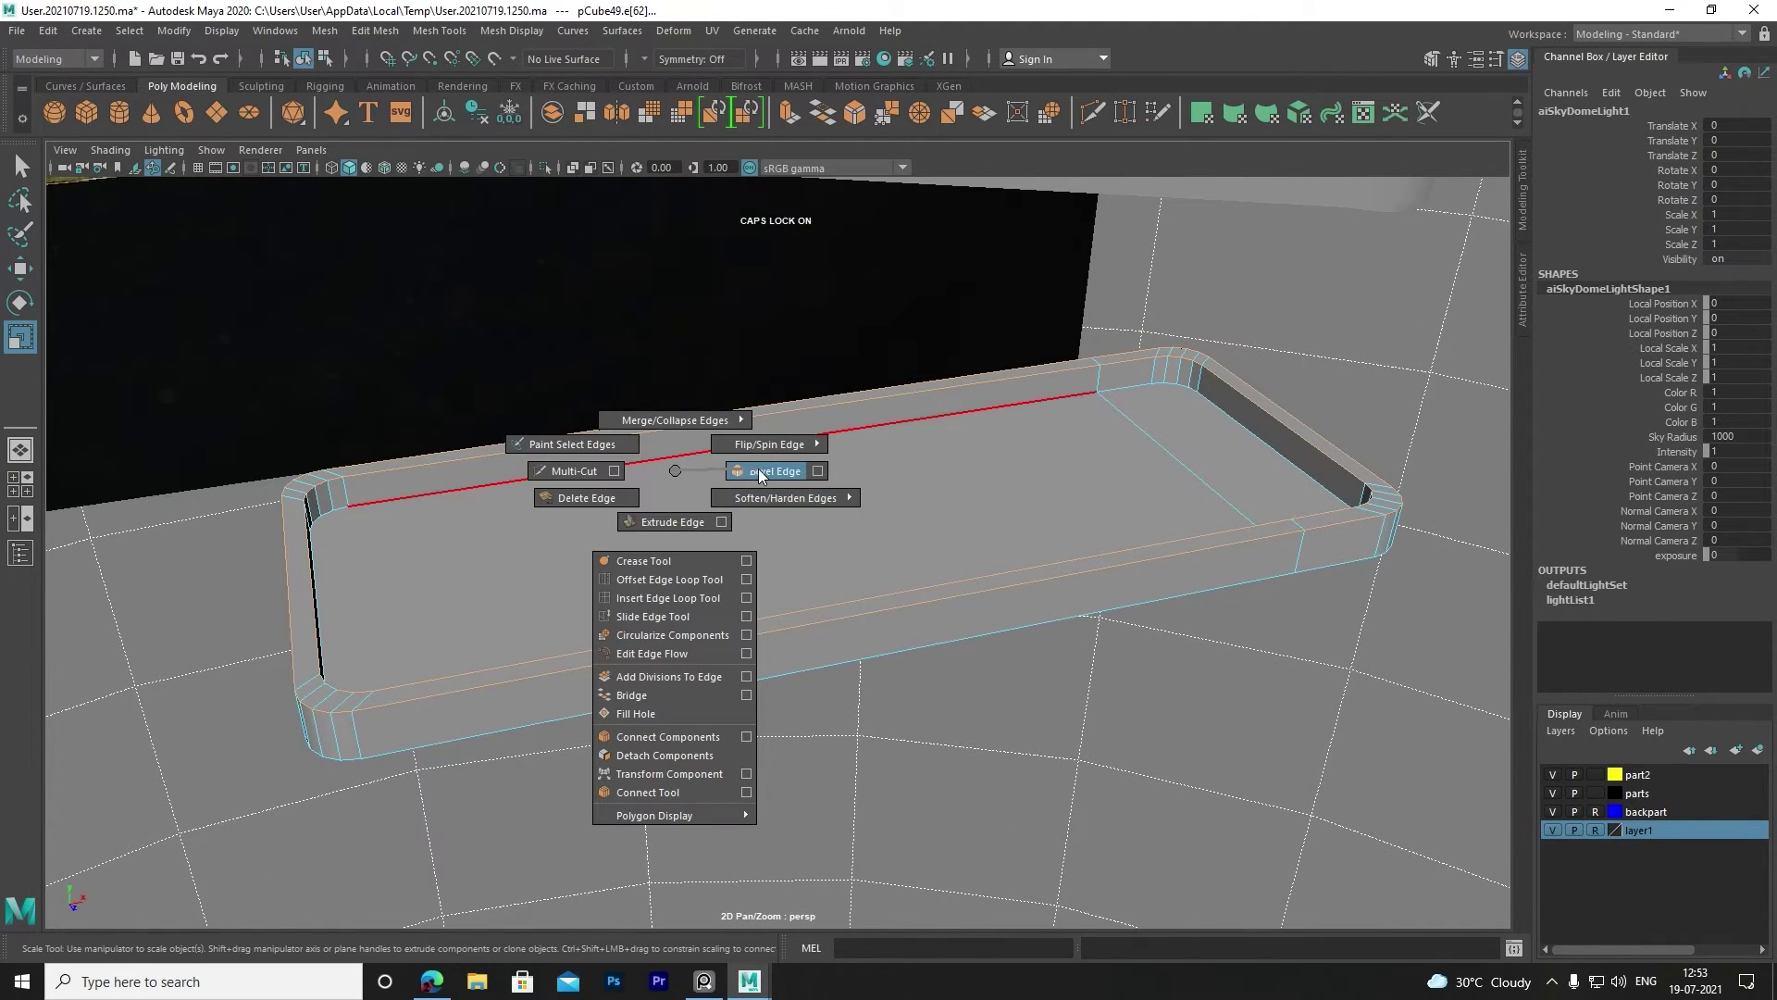
Apply Bevel Edge to the selected rim edges, reselecting the rim edge and bevelling again.
{"action": "right_click_drag", "start_coordinate": [758, 468], "coordinate": [758, 468], "text": "shift"}
{"action": "mouse_move", "coordinate": [736, 542]}
{"action": "left_mouse_down", "text": "alt"}
{"action": "mouse_move", "coordinate": [754, 527]}
{"action": "mouse_move", "coordinate": [845, 547]}
{"action": "mouse_move", "coordinate": [663, 555]}
{"action": "mouse_move", "coordinate": [607, 501]}
{"action": "mouse_move", "coordinate": [685, 533]}
{"action": "mouse_move", "coordinate": [753, 595]}
{"action": "mouse_move", "coordinate": [497, 521]}
{"action": "left_mouse_up", "text": "alt"}
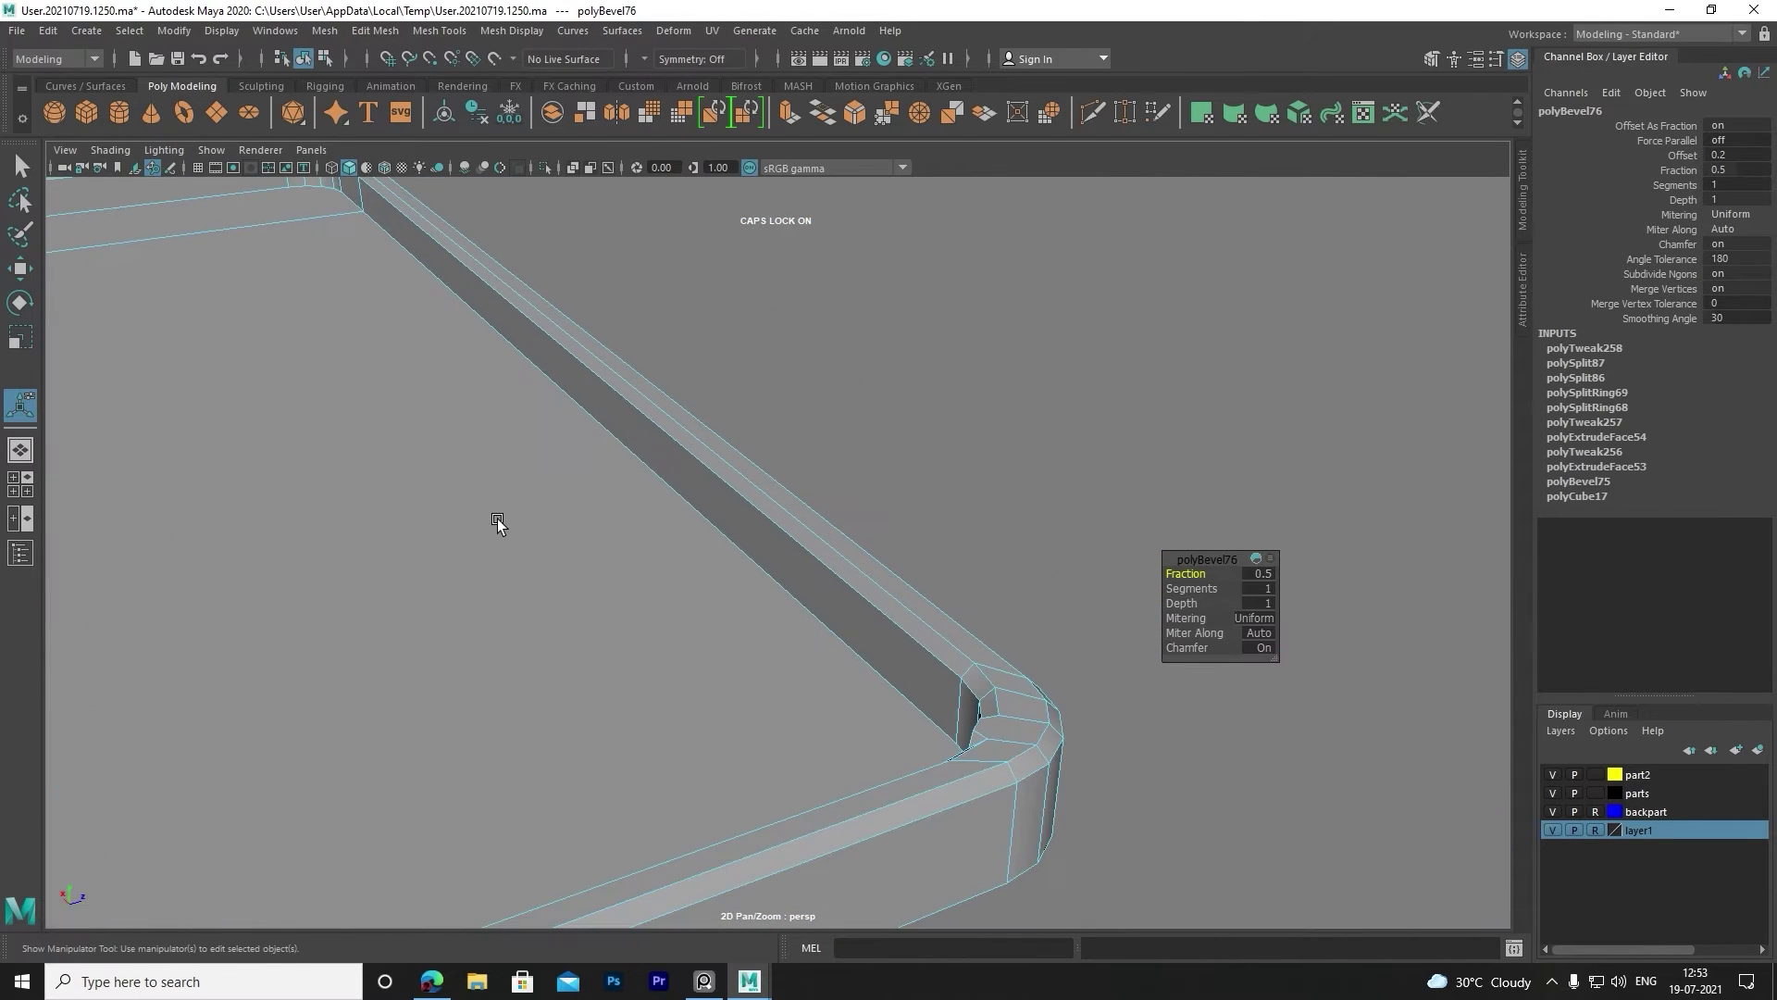
{"action": "left_click", "coordinate": [497, 521]}
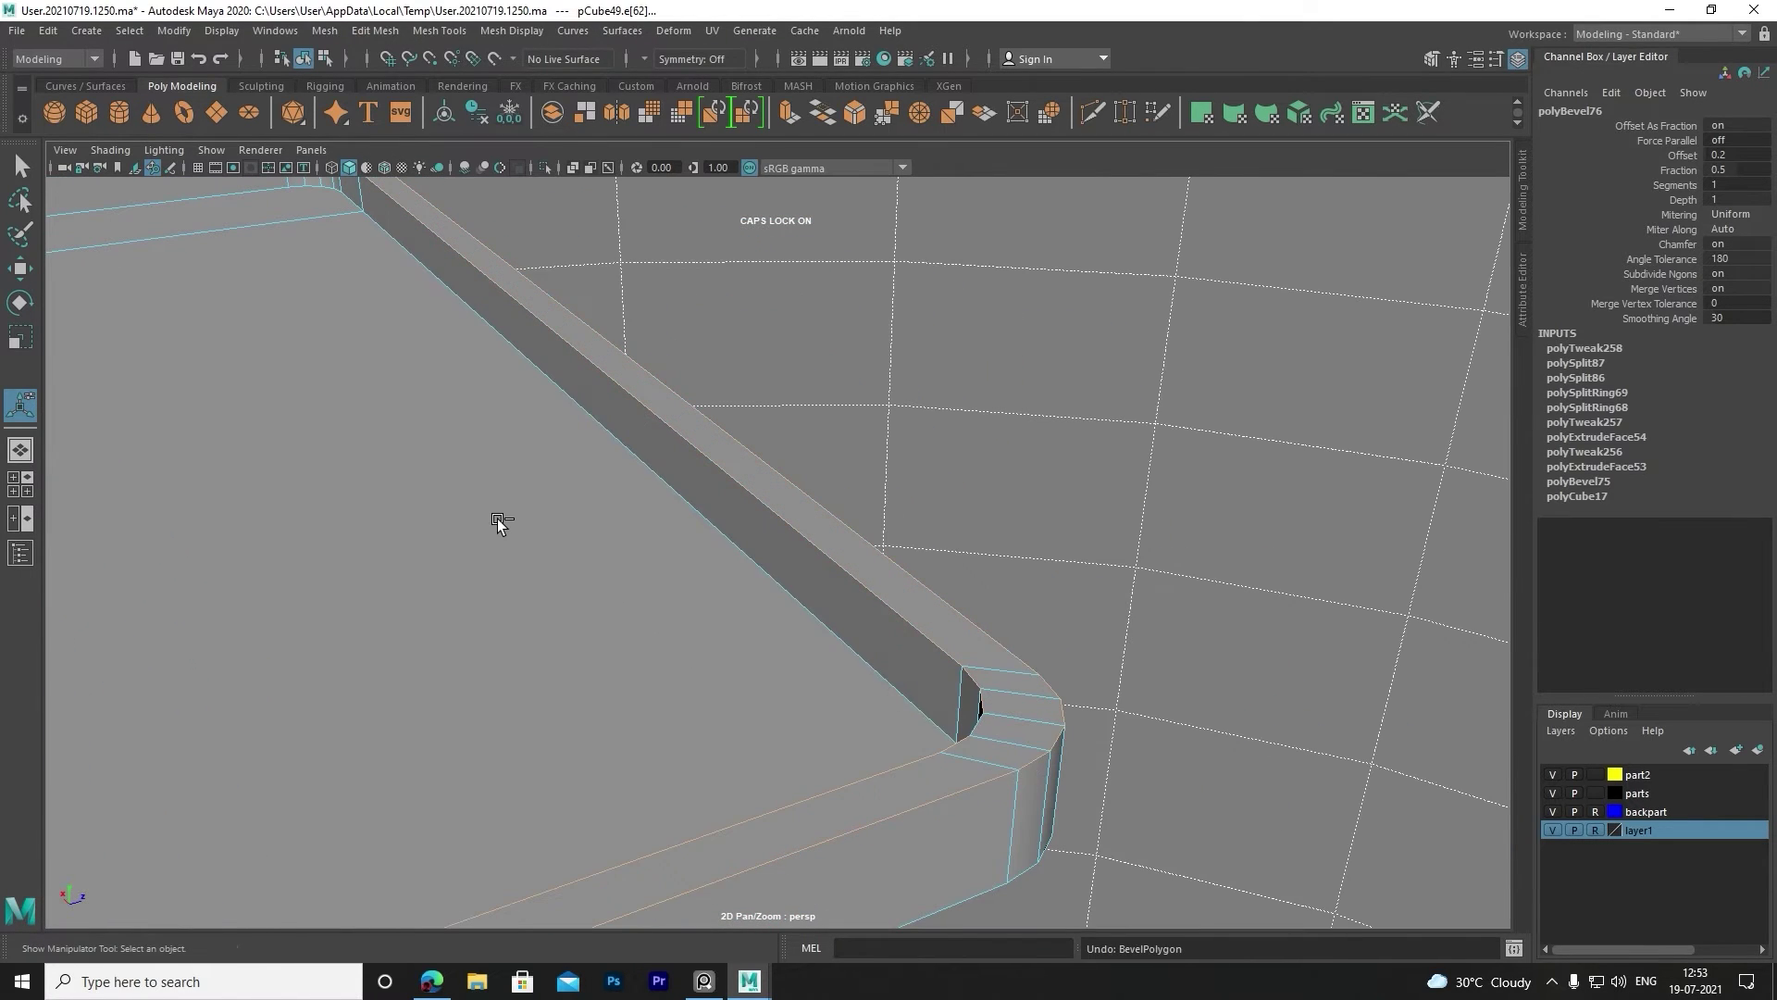
{"action": "left_click", "coordinate": [1000, 730]}
{"action": "left_click_drag", "start_coordinate": [999, 730], "coordinate": [757, 703], "text": "alt"}
{"action": "mouse_move", "coordinate": [676, 636]}
{"action": "right_mouse_down", "text": "shift"}
{"action": "mouse_move", "coordinate": [676, 672]}
{"action": "mouse_move", "coordinate": [776, 639]}
{"action": "right_mouse_up", "text": "shift"}
{"action": "mouse_move", "coordinate": [781, 646]}
{"action": "left_mouse_down", "text": "alt"}
{"action": "mouse_move", "coordinate": [781, 706]}
{"action": "mouse_move", "coordinate": [936, 706]}
{"action": "mouse_move", "coordinate": [893, 625]}
{"action": "mouse_move", "coordinate": [500, 579]}
{"action": "mouse_move", "coordinate": [774, 603]}
{"action": "mouse_move", "coordinate": [954, 380]}
{"action": "mouse_move", "coordinate": [873, 568]}
{"action": "mouse_move", "coordinate": [960, 464]}
{"action": "mouse_move", "coordinate": [718, 778]}
{"action": "left_mouse_up", "text": "alt"}
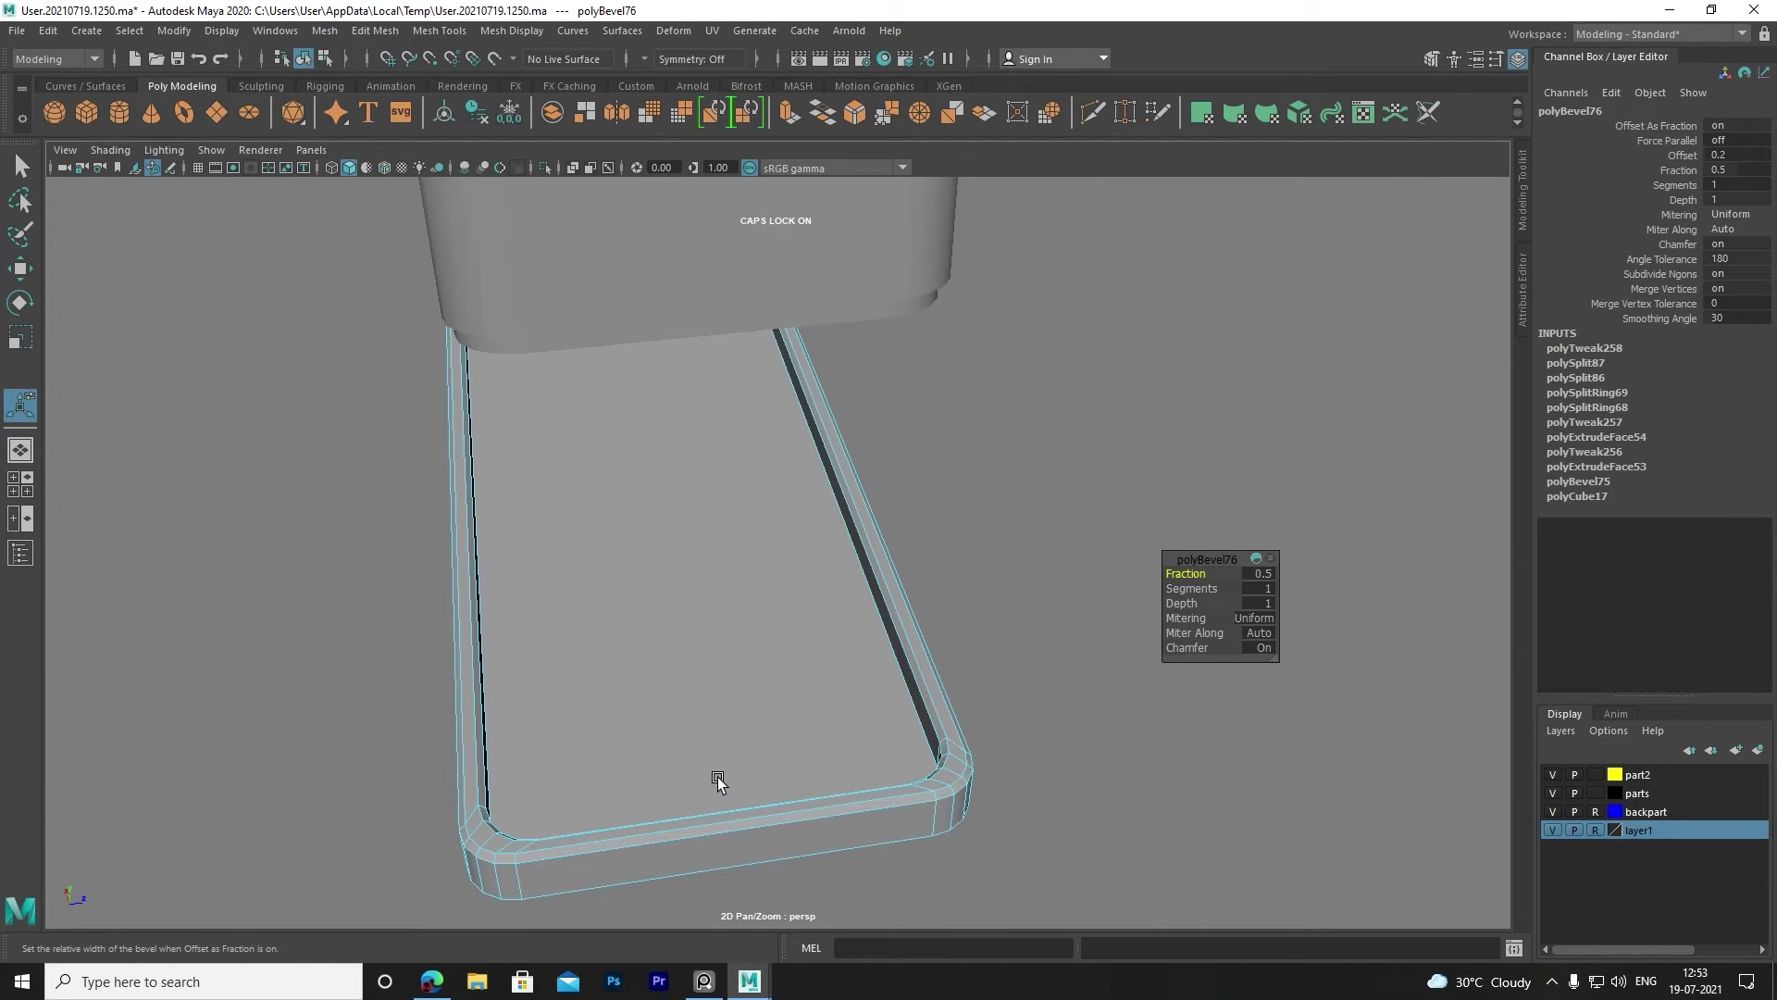
Set the rim bevel to fraction 0.6 with 3 typed segments and inspect the edge.
{"action": "type", "text": "3"}
{"action": "key", "text": "Return"}
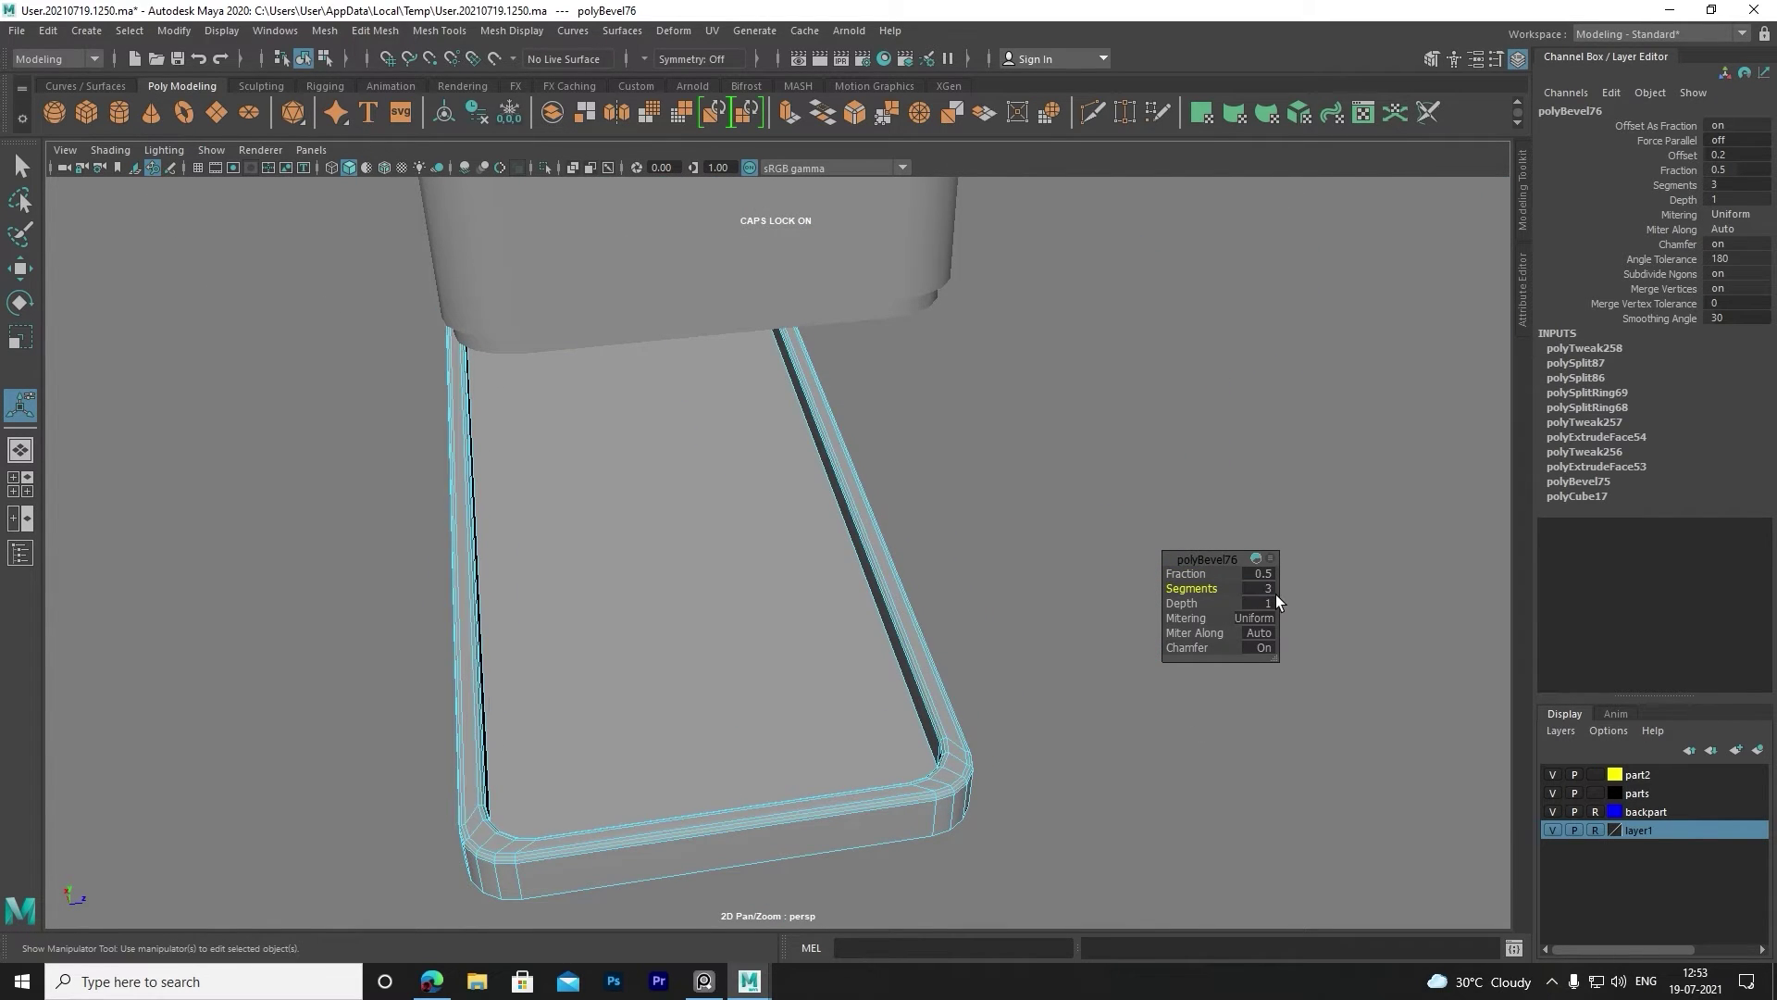
{"action": "mouse_move", "coordinate": [1276, 594]}
{"action": "left_mouse_down", "text": "alt"}
{"action": "mouse_move", "coordinate": [897, 692]}
{"action": "mouse_move", "coordinate": [887, 613]}
{"action": "left_mouse_up", "text": "alt"}
{"action": "type", "text": ".6"}
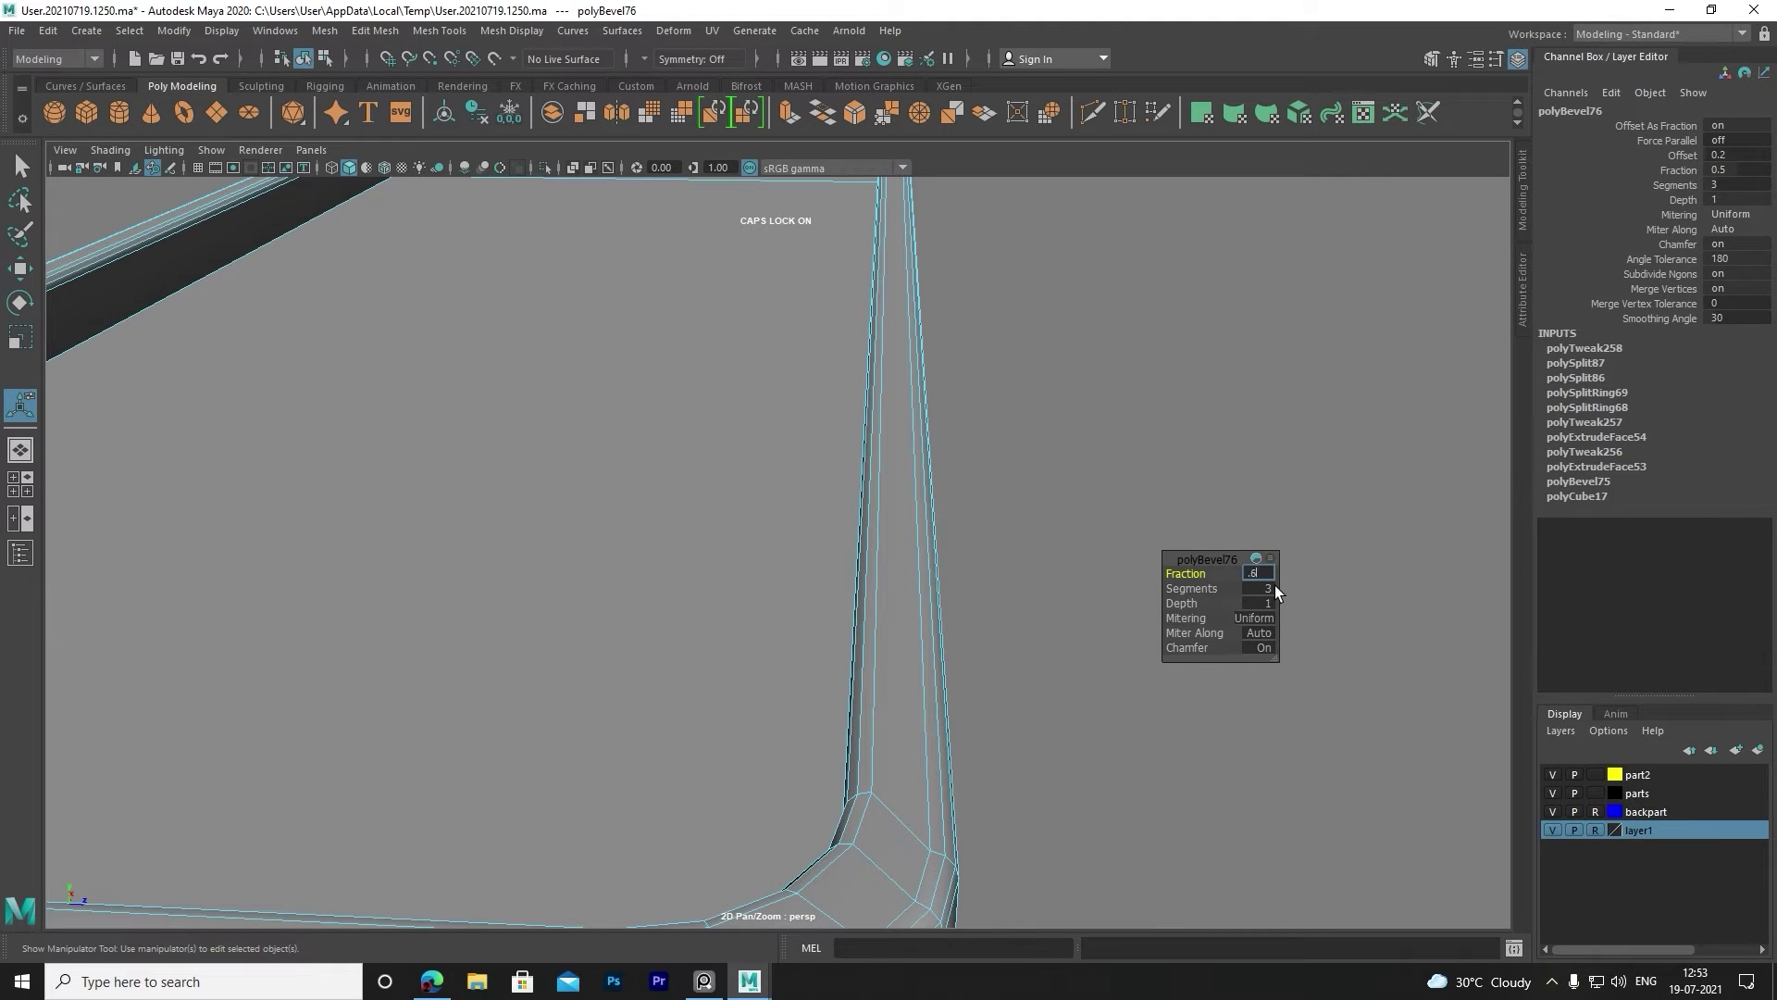
{"action": "key", "text": "Tab"}
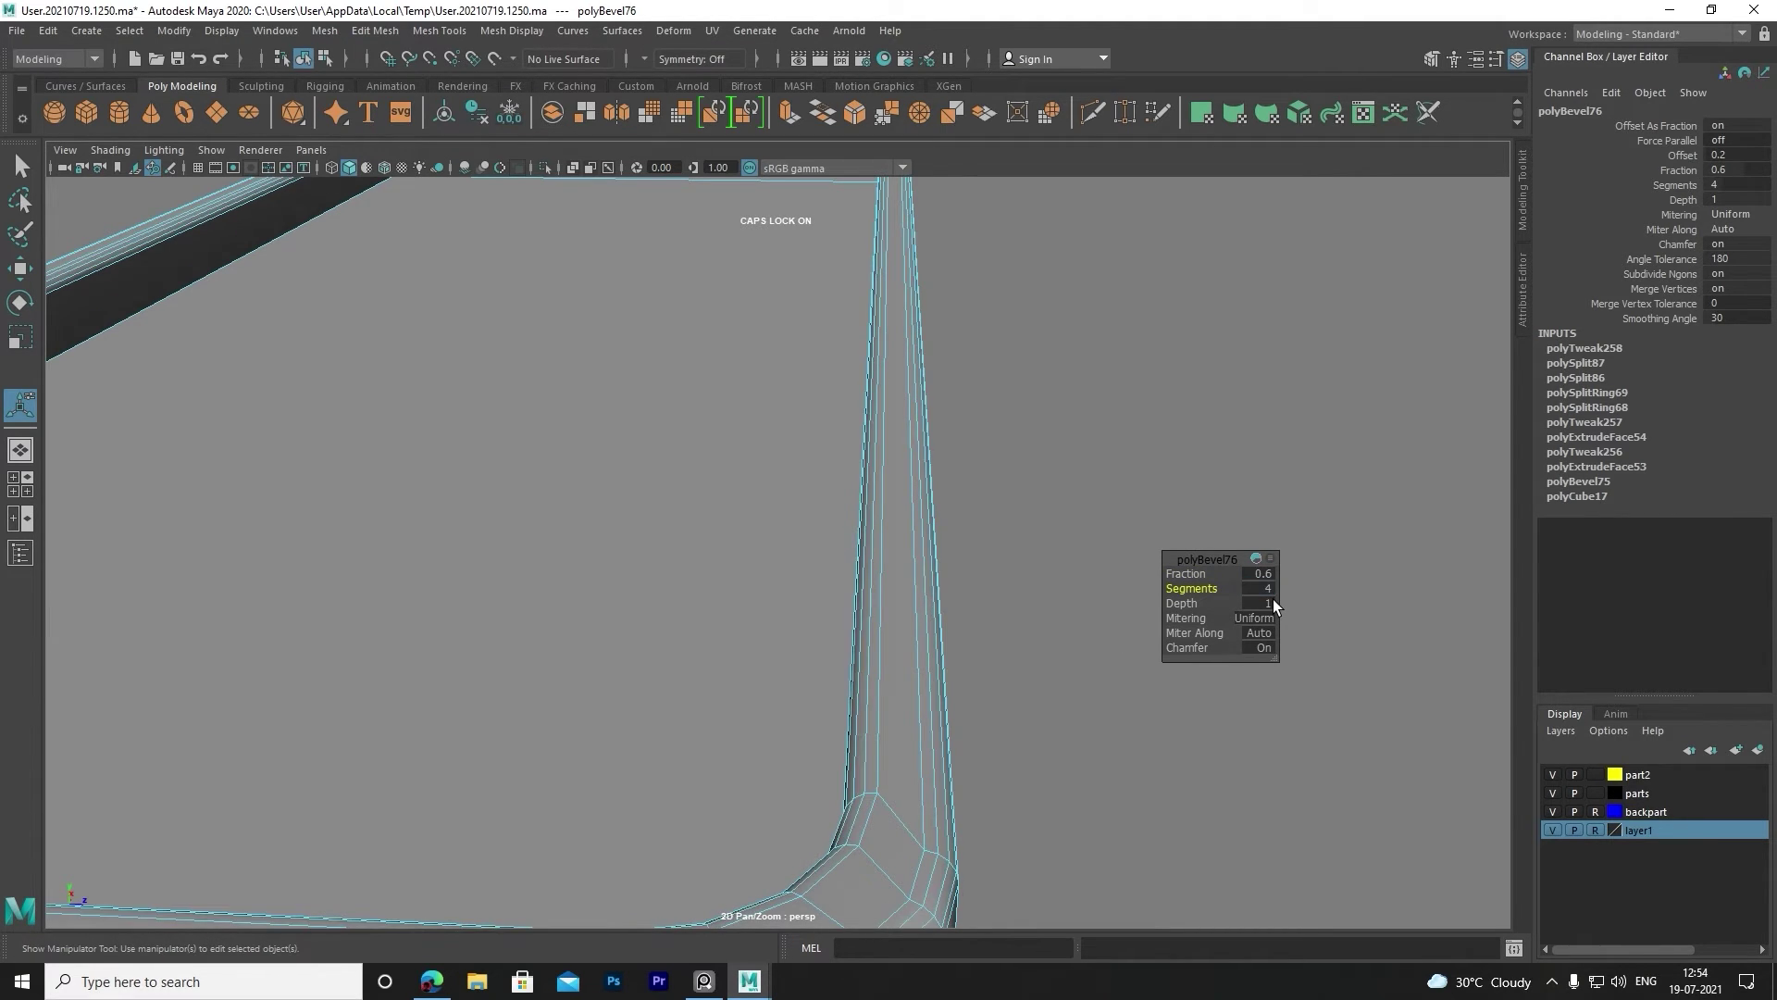
{"action": "scroll", "coordinate": [1273, 598], "scroll_direction": "down", "scroll_amount": 5}
{"action": "scroll", "coordinate": [1088, 596], "scroll_direction": "up", "scroll_amount": 2}
{"action": "scroll", "coordinate": [1015, 590], "scroll_direction": "up", "scroll_amount": 2}
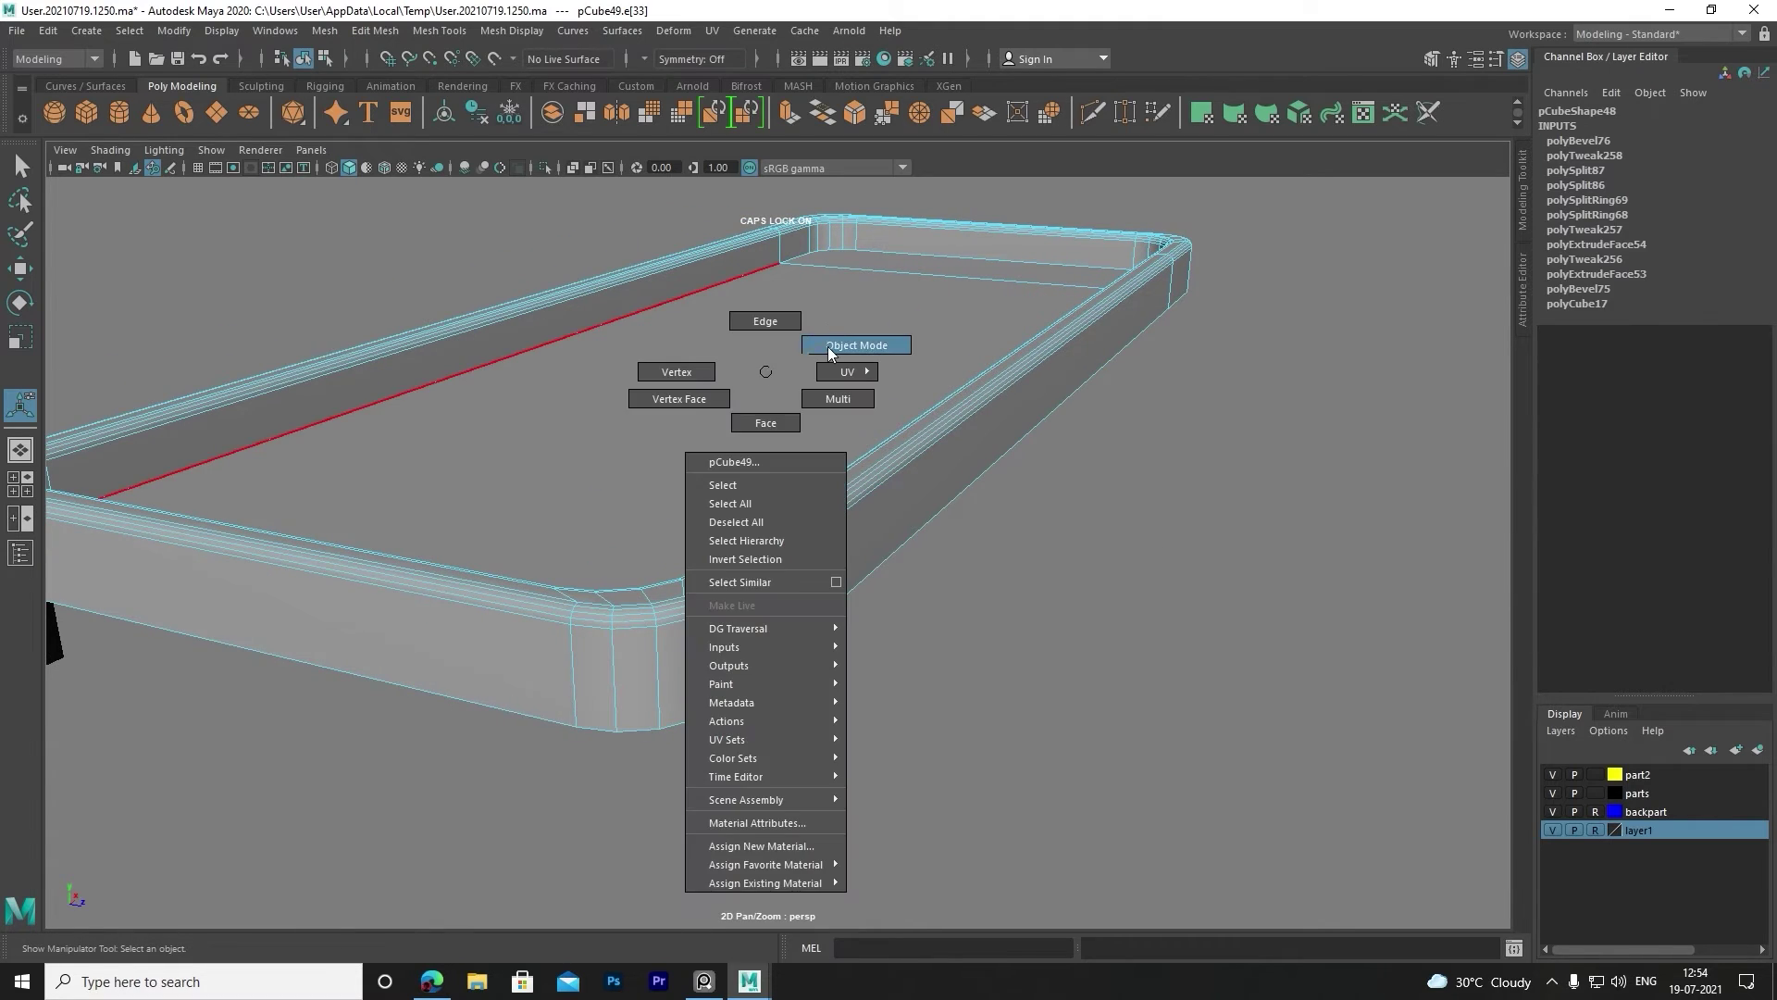
Reselect the tray mesh in Object Mode and switch it to edge selection.
{"action": "right_click_drag", "start_coordinate": [813, 427], "coordinate": [864, 349]}
{"action": "left_click", "coordinate": [992, 467]}
{"action": "scroll", "coordinate": [897, 541], "scroll_direction": "up", "scroll_amount": 3}
{"action": "left_click", "coordinate": [983, 459]}
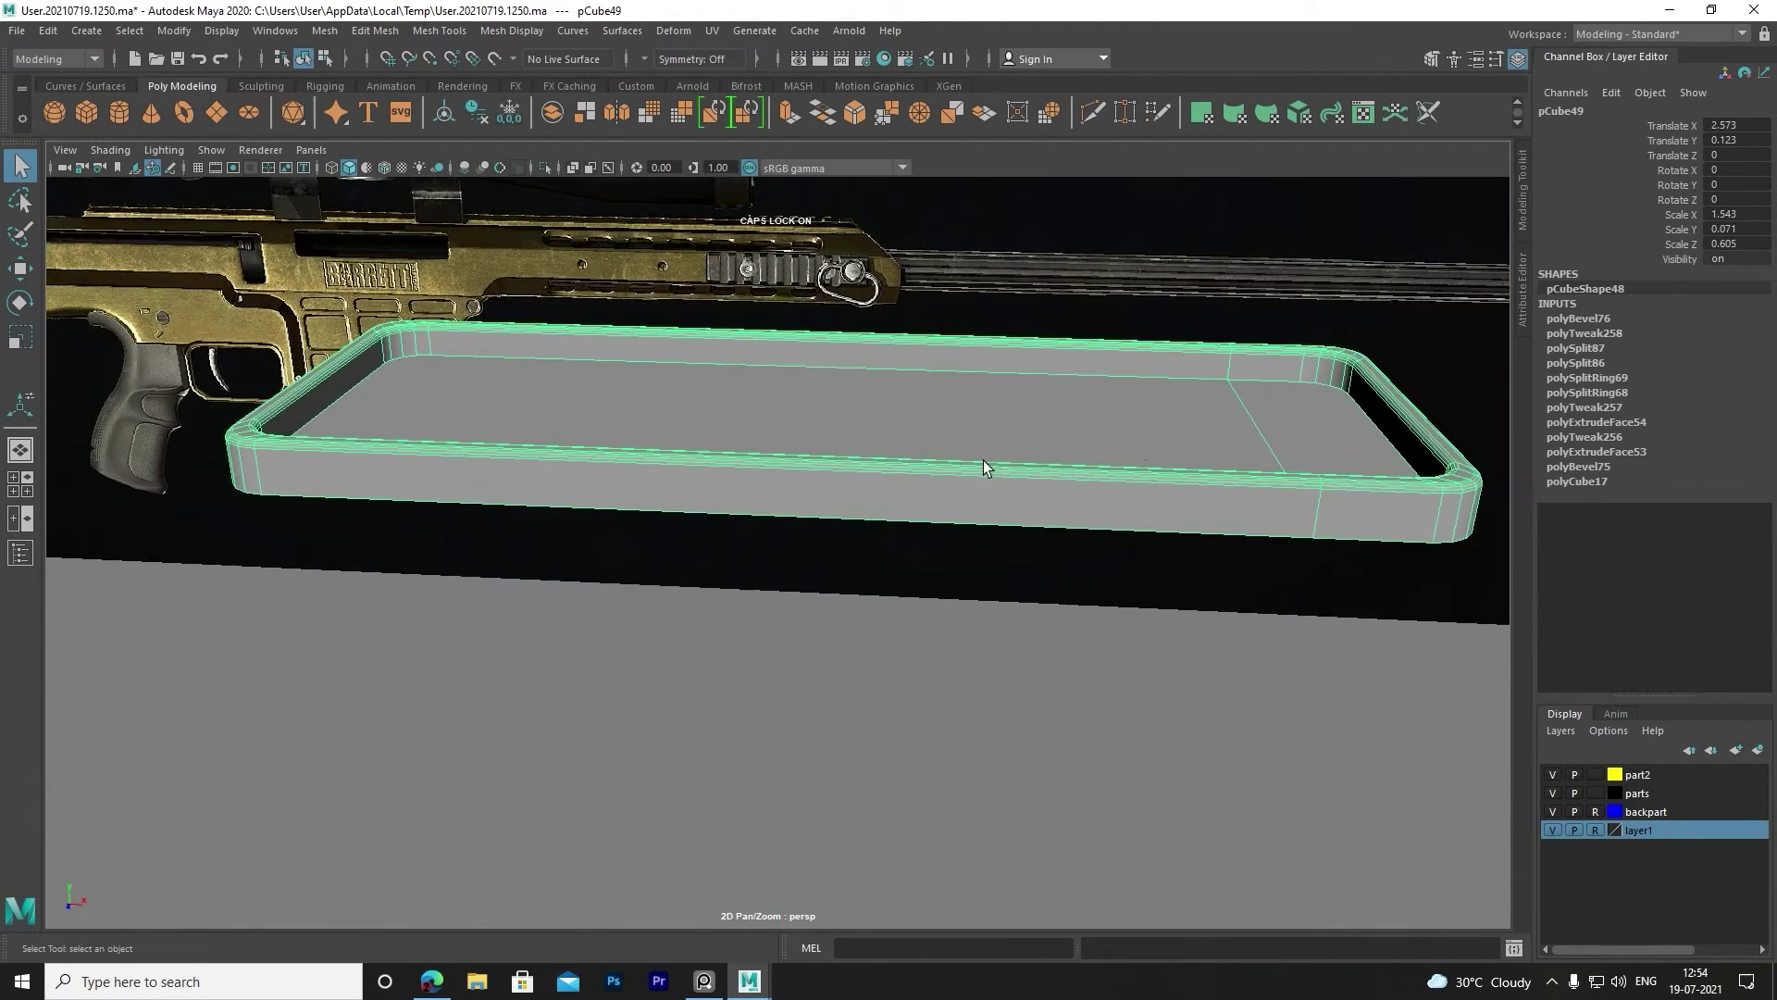
{"action": "scroll", "coordinate": [983, 459], "scroll_direction": "up", "scroll_amount": 3}
{"action": "right_click_drag", "start_coordinate": [995, 412], "coordinate": [1008, 352]}
{"action": "left_click_drag", "start_coordinate": [979, 620], "coordinate": [778, 465]}
{"action": "scroll", "coordinate": [718, 446], "scroll_direction": "up", "scroll_amount": 2}
Cap the tray's open border edges with Mesh > Fill Hole, then return to Object Mode.
{"action": "left_click", "coordinate": [728, 442]}
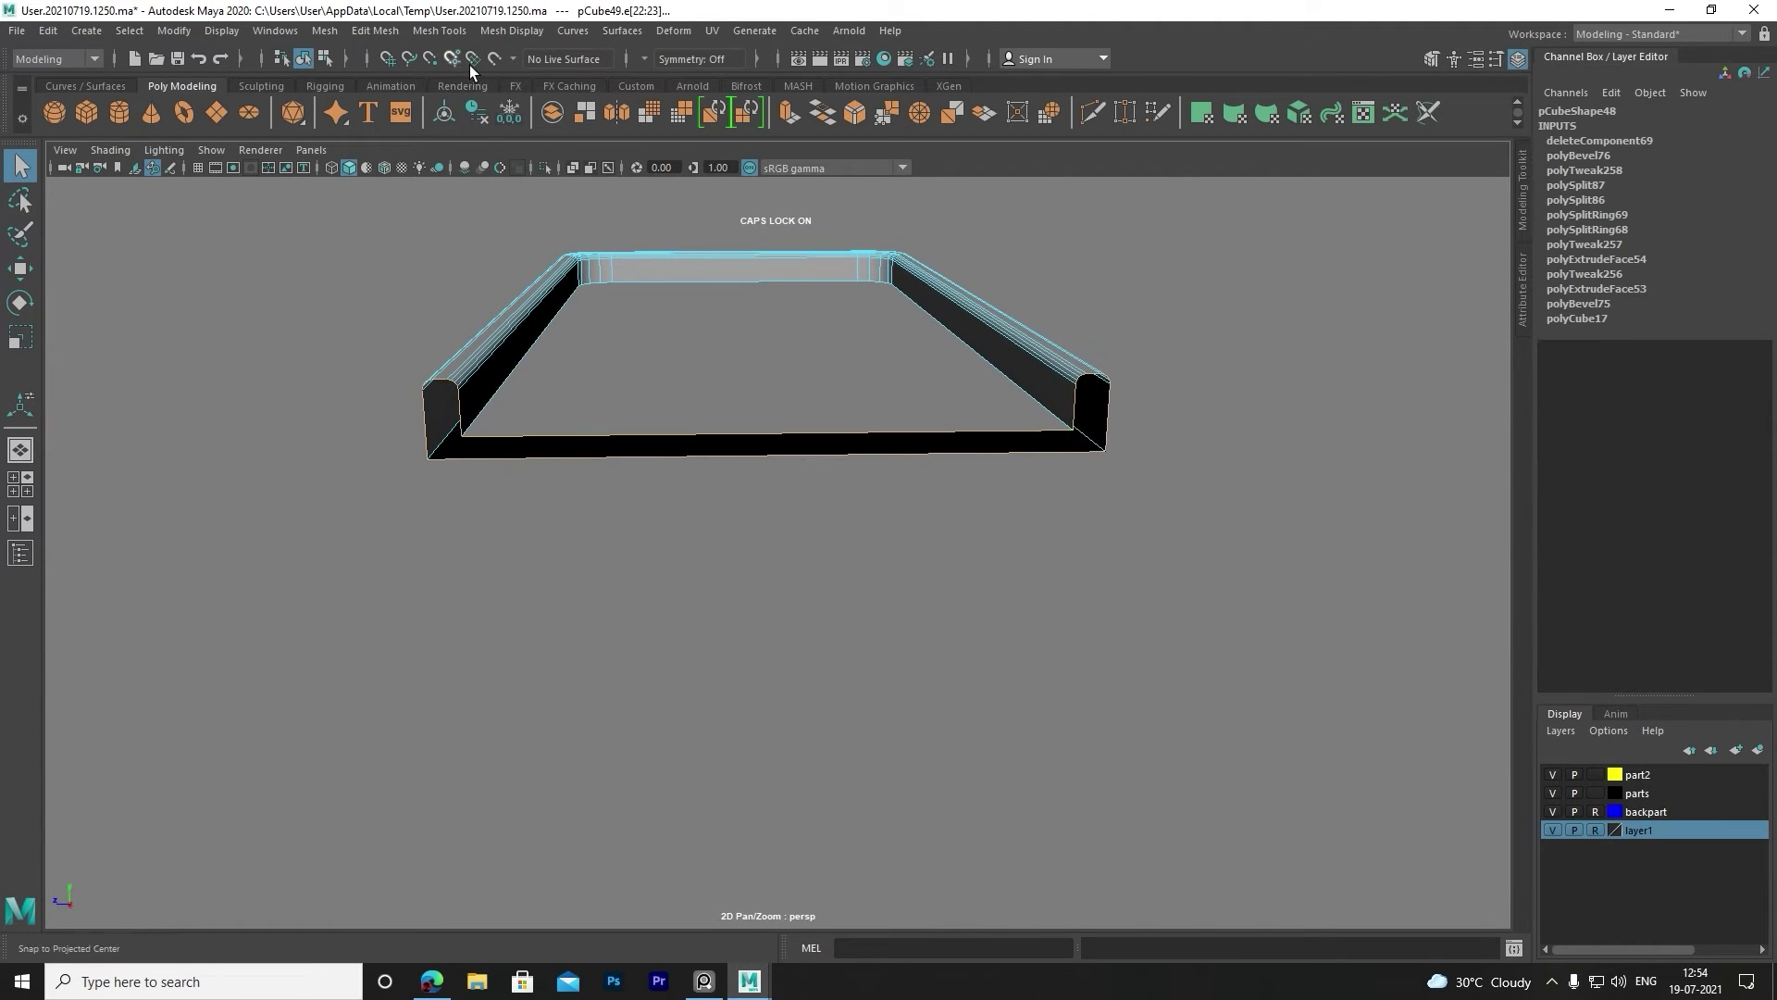
{"action": "left_click", "coordinate": [439, 31]}
{"action": "left_click", "coordinate": [359, 165]}
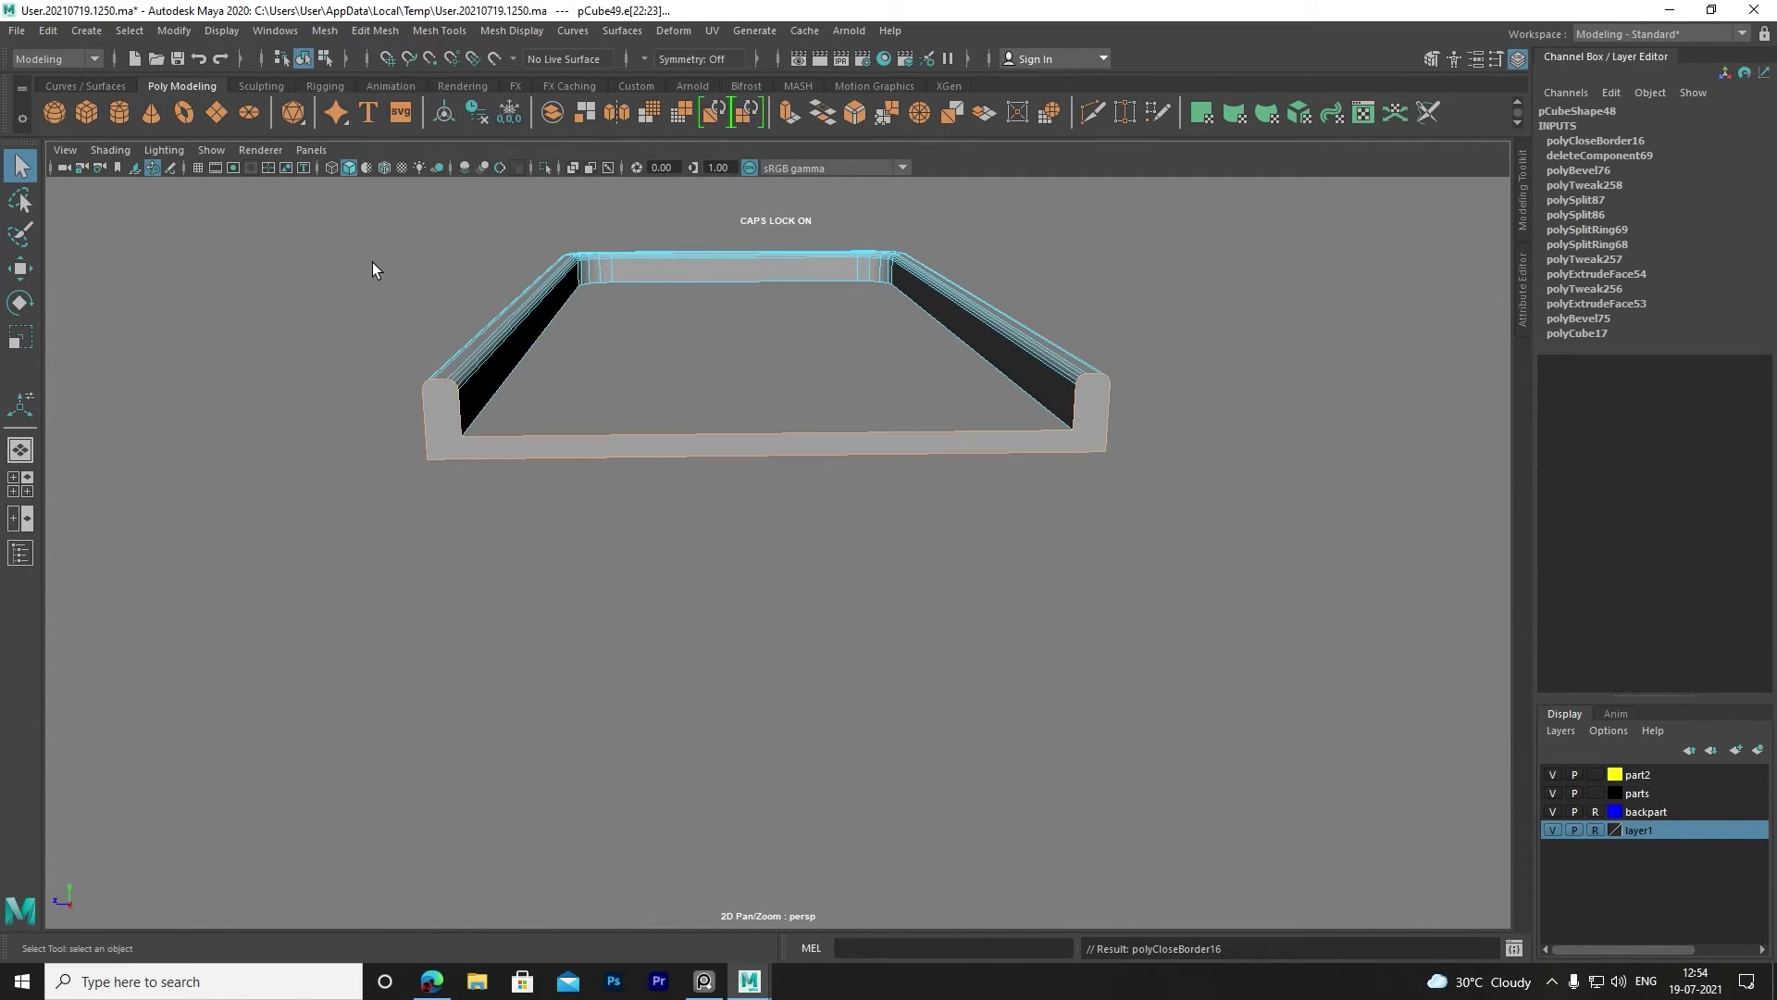
{"action": "left_click_drag", "start_coordinate": [373, 269], "coordinate": [527, 368], "text": "alt"}
{"action": "right_click_drag", "start_coordinate": [575, 349], "coordinate": [639, 334]}
{"action": "scroll", "coordinate": [718, 435], "scroll_direction": "up", "scroll_amount": 2}
Scale the tray up, raise it under the magazine, and tilt it to the magazine's angle.
{"action": "scroll", "coordinate": [666, 458], "scroll_direction": "down", "scroll_amount": 2}
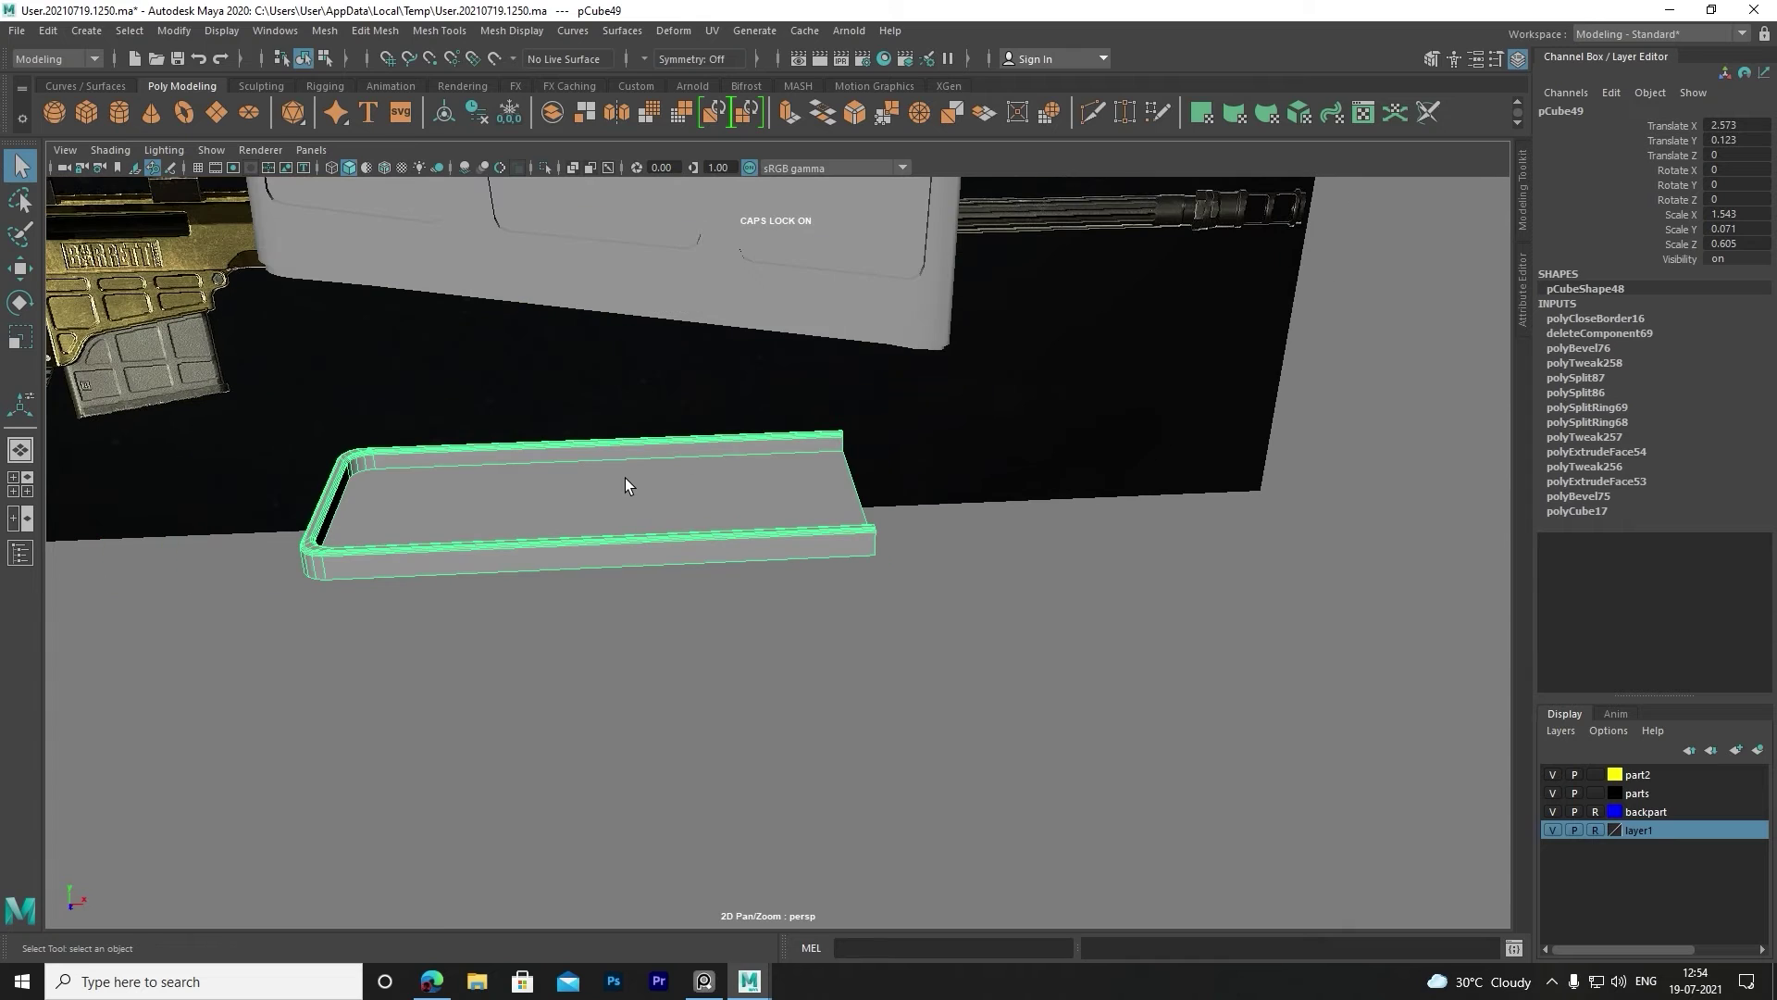
{"action": "key", "text": "w"}
{"action": "mouse_move", "coordinate": [625, 477]}
{"action": "left_mouse_down", "text": "alt"}
{"action": "mouse_move", "coordinate": [587, 527]}
{"action": "mouse_move", "coordinate": [706, 535]}
{"action": "left_mouse_up", "text": "alt"}
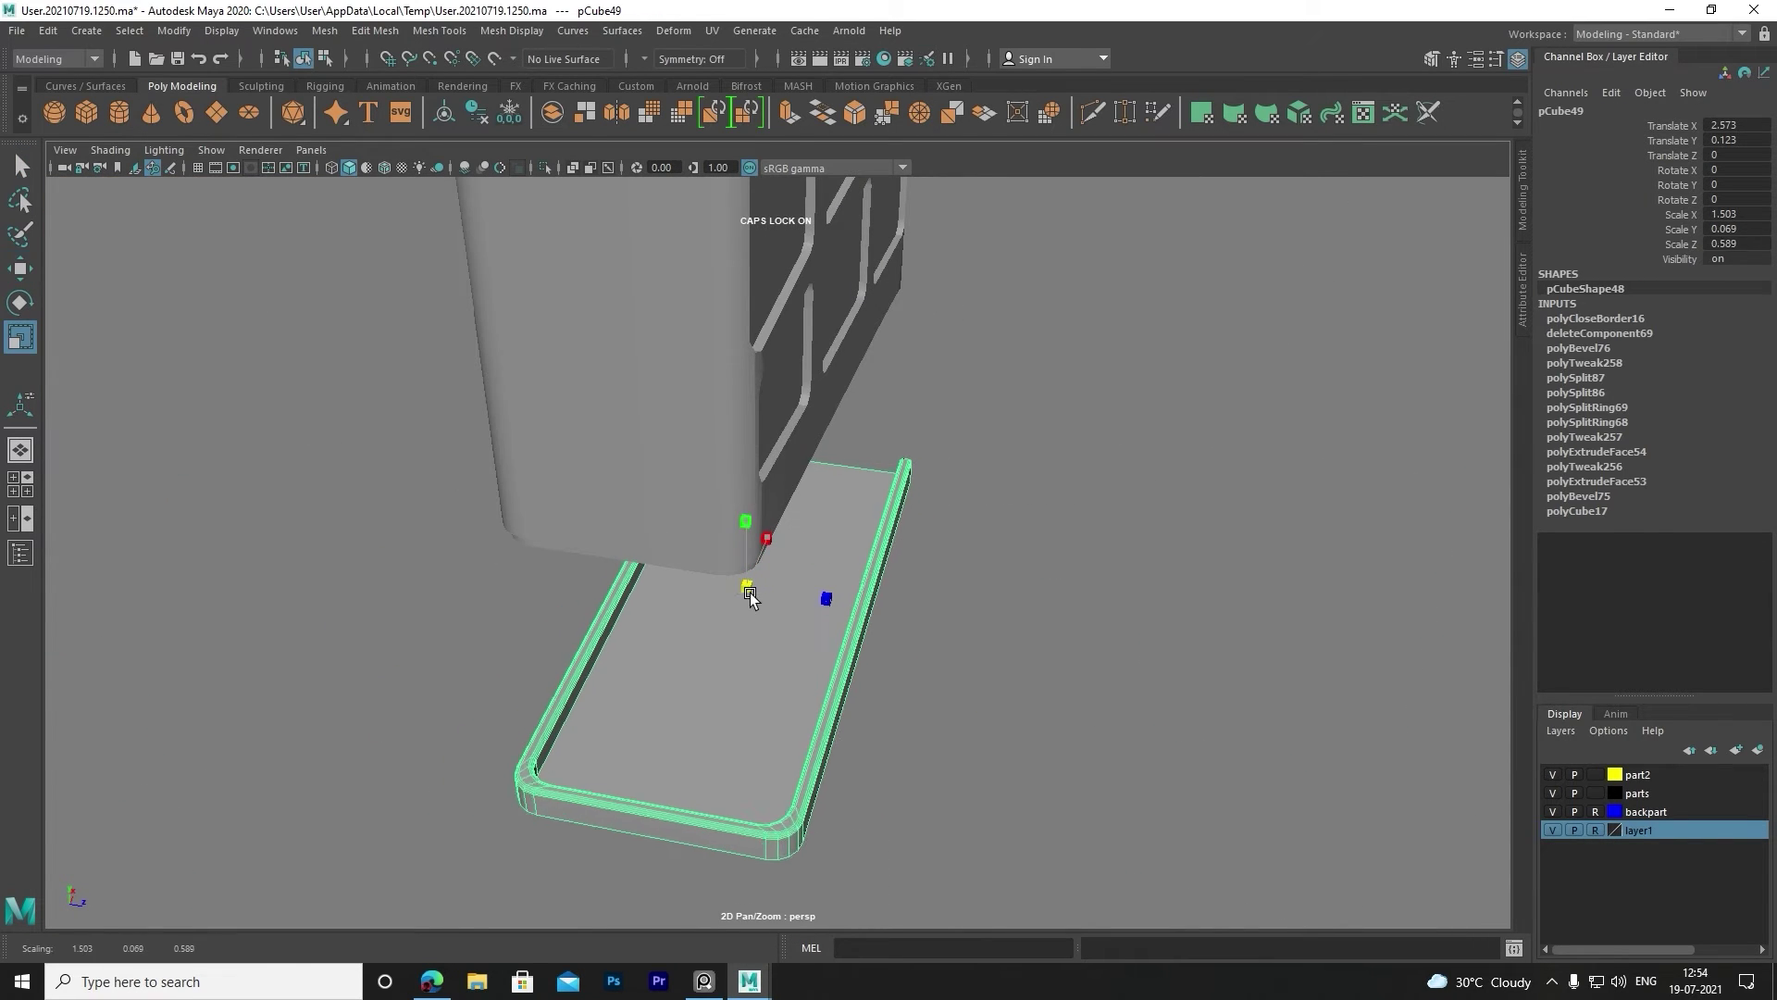
{"action": "left_click_drag", "start_coordinate": [750, 593], "coordinate": [820, 603]}
{"action": "key", "text": "w"}
{"action": "mouse_move", "coordinate": [705, 646]}
{"action": "left_mouse_down", "text": "alt"}
{"action": "mouse_move", "coordinate": [667, 354]}
{"action": "mouse_move", "coordinate": [583, 290]}
{"action": "mouse_move", "coordinate": [742, 342]}
{"action": "mouse_move", "coordinate": [619, 367]}
{"action": "mouse_move", "coordinate": [654, 399]}
{"action": "left_mouse_up", "text": "alt"}
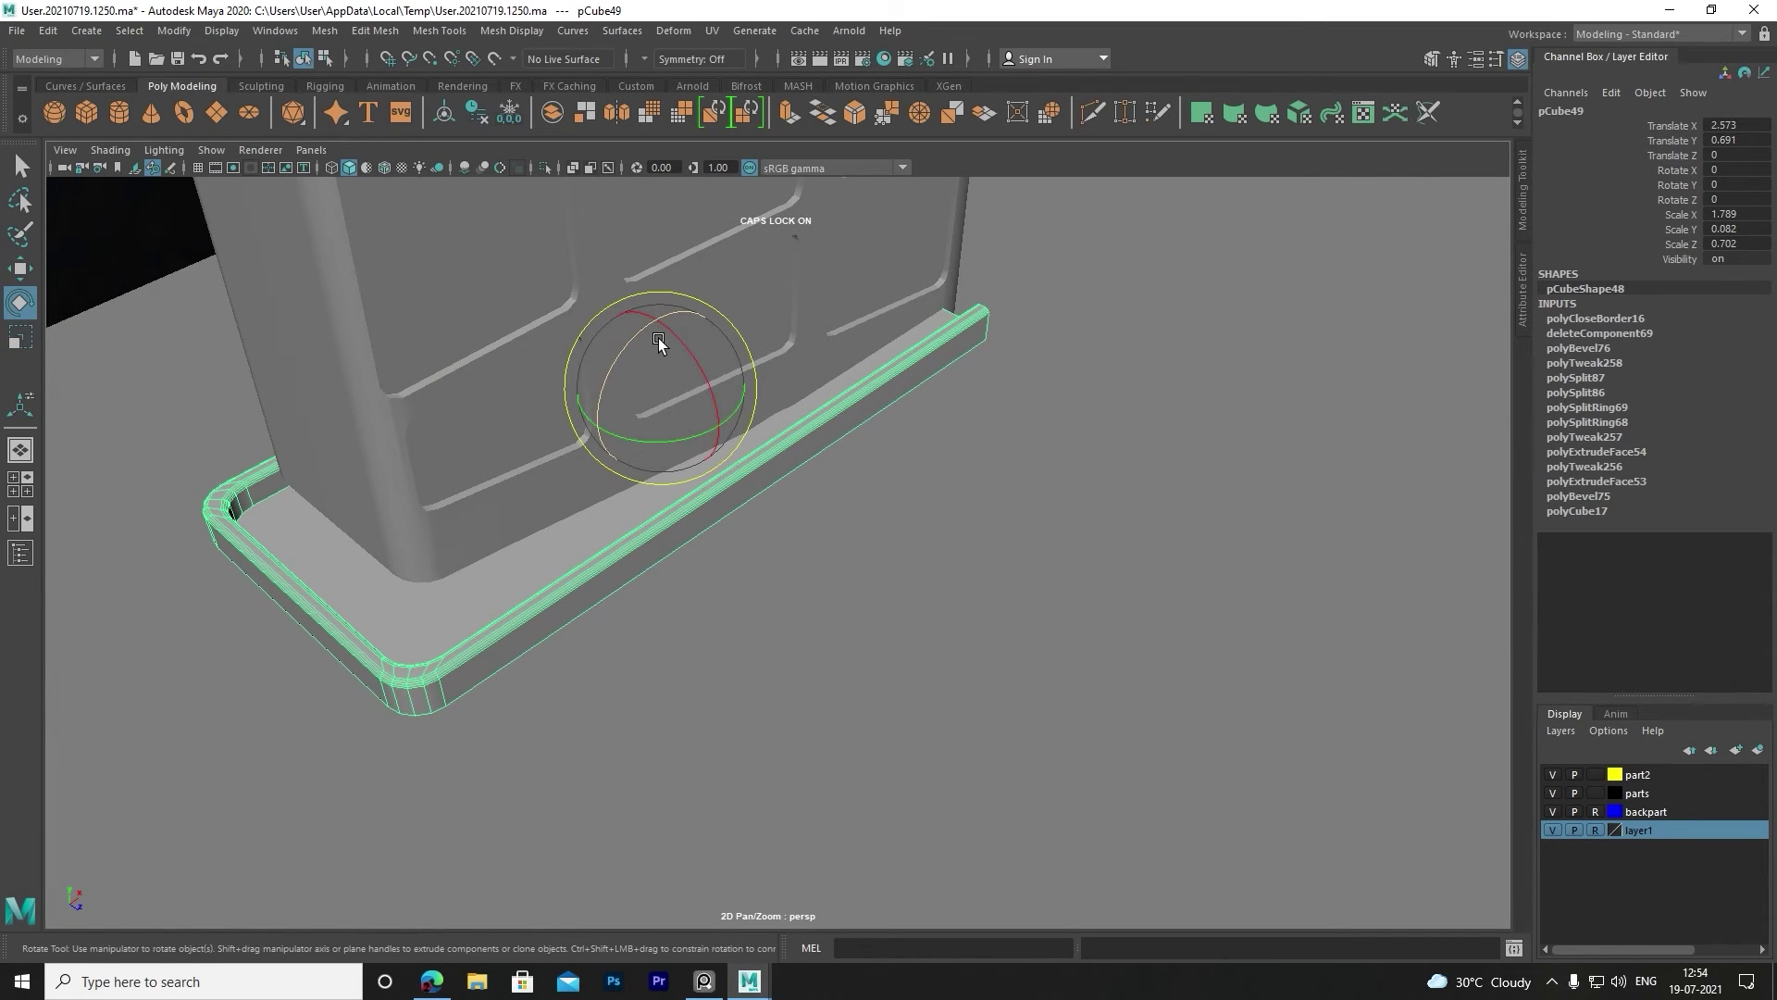
{"action": "left_click_drag", "start_coordinate": [651, 326], "coordinate": [583, 613]}
{"action": "mouse_move", "coordinate": [733, 533]}
{"action": "left_mouse_down"}
{"action": "mouse_move", "coordinate": [803, 570]}
{"action": "mouse_move", "coordinate": [894, 559]}
{"action": "left_mouse_up"}
{"action": "scroll", "coordinate": [689, 547], "scroll_direction": "up", "scroll_amount": 3}
{"action": "scroll", "coordinate": [689, 547], "scroll_direction": "up", "scroll_amount": 2}
Nudge the tray against the magazine bottom (about Y 0.696) and shrink it slightly to fit.
{"action": "key", "text": "w"}
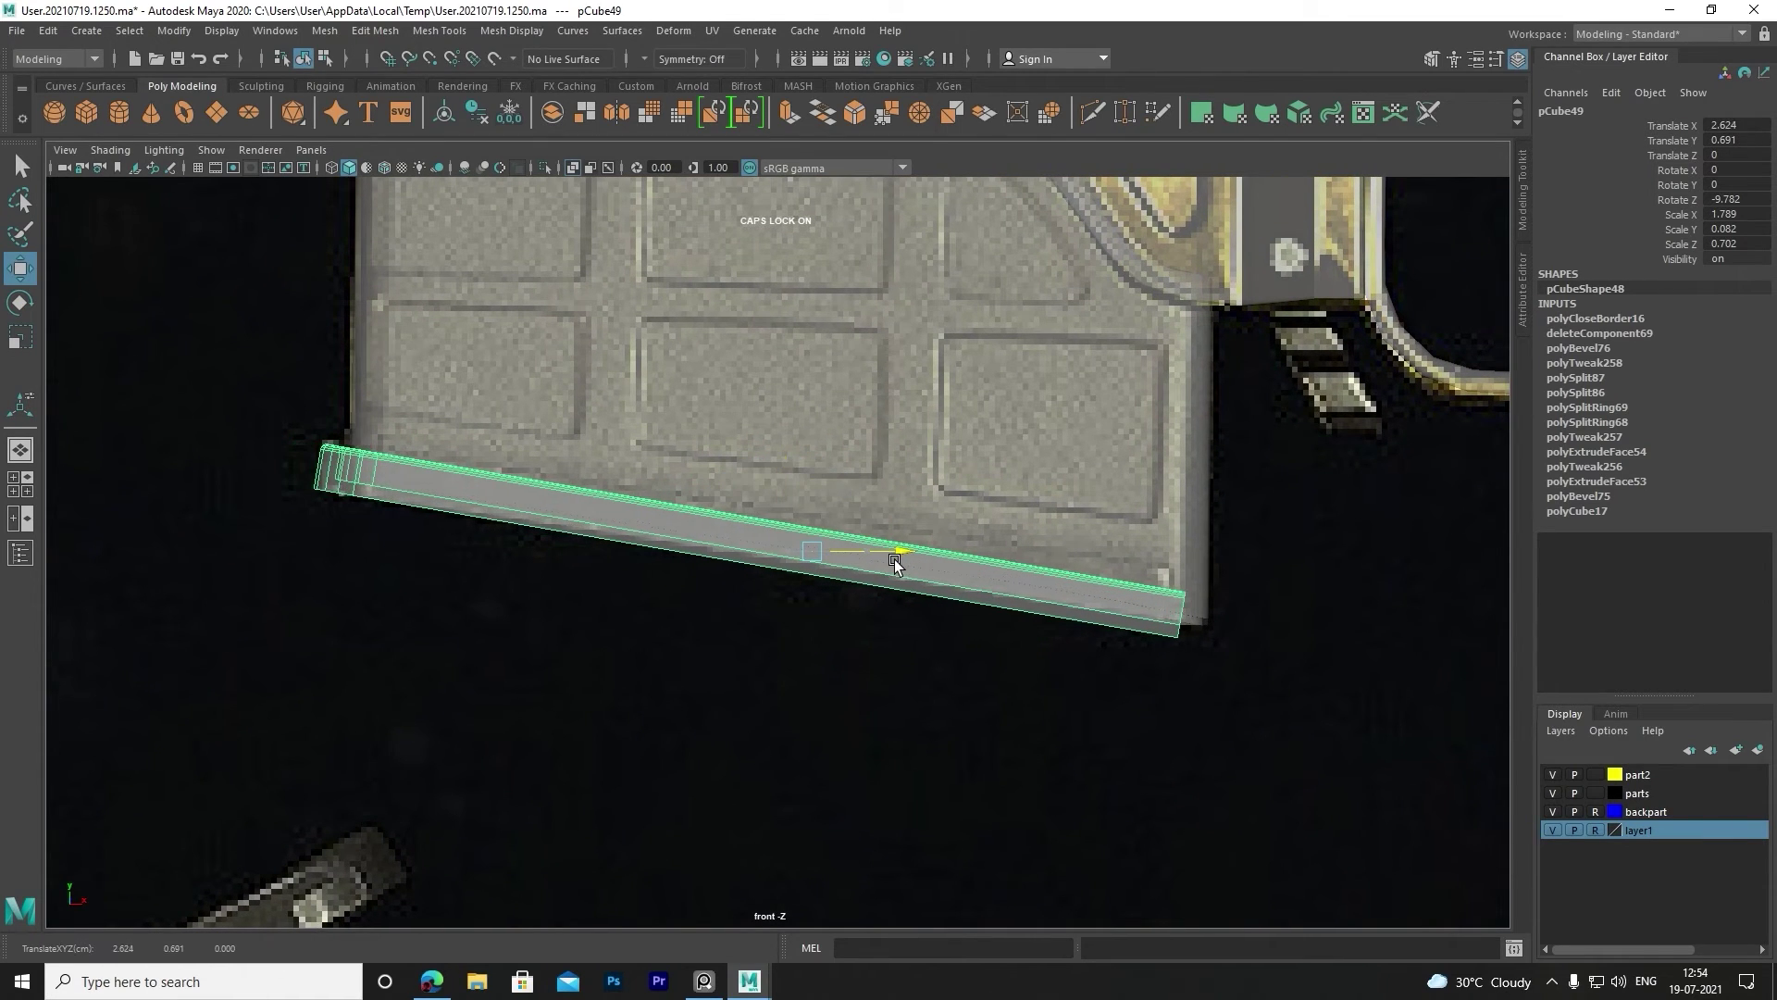
{"action": "left_click_drag", "start_coordinate": [818, 502], "coordinate": [837, 508]}
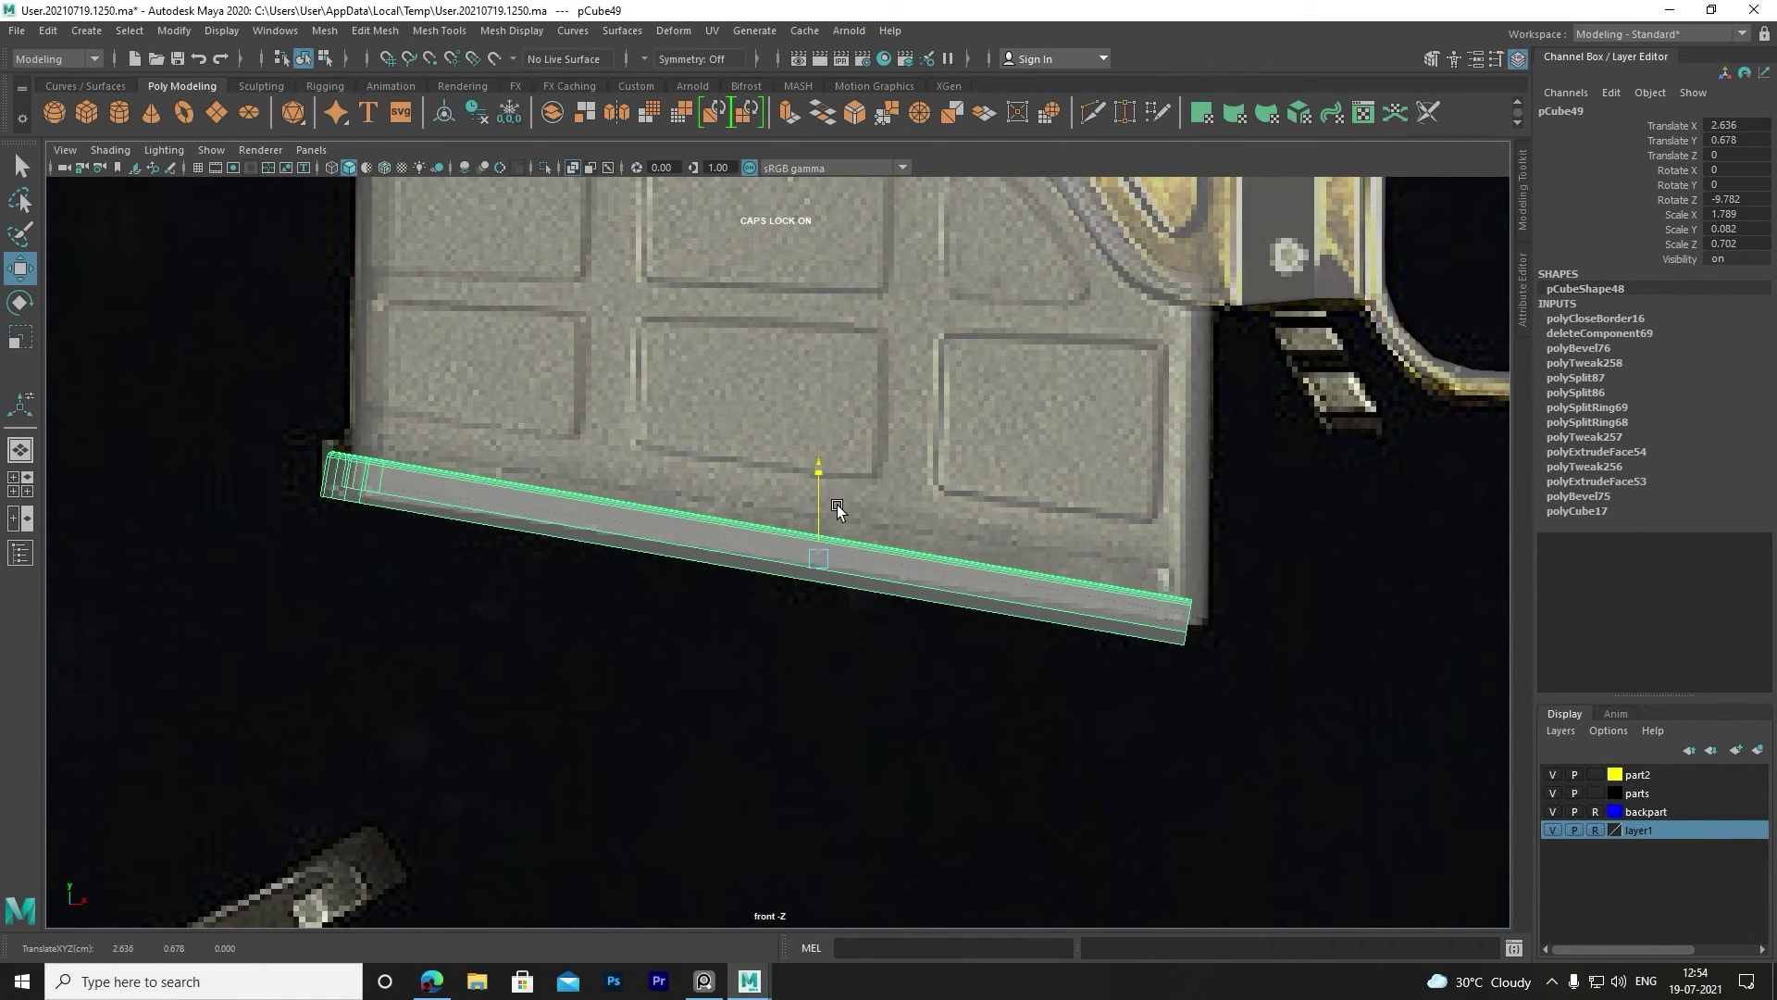
{"action": "mouse_move", "coordinate": [952, 556]}
{"action": "left_mouse_down"}
{"action": "mouse_move", "coordinate": [826, 511]}
{"action": "mouse_move", "coordinate": [851, 469]}
{"action": "left_mouse_up"}
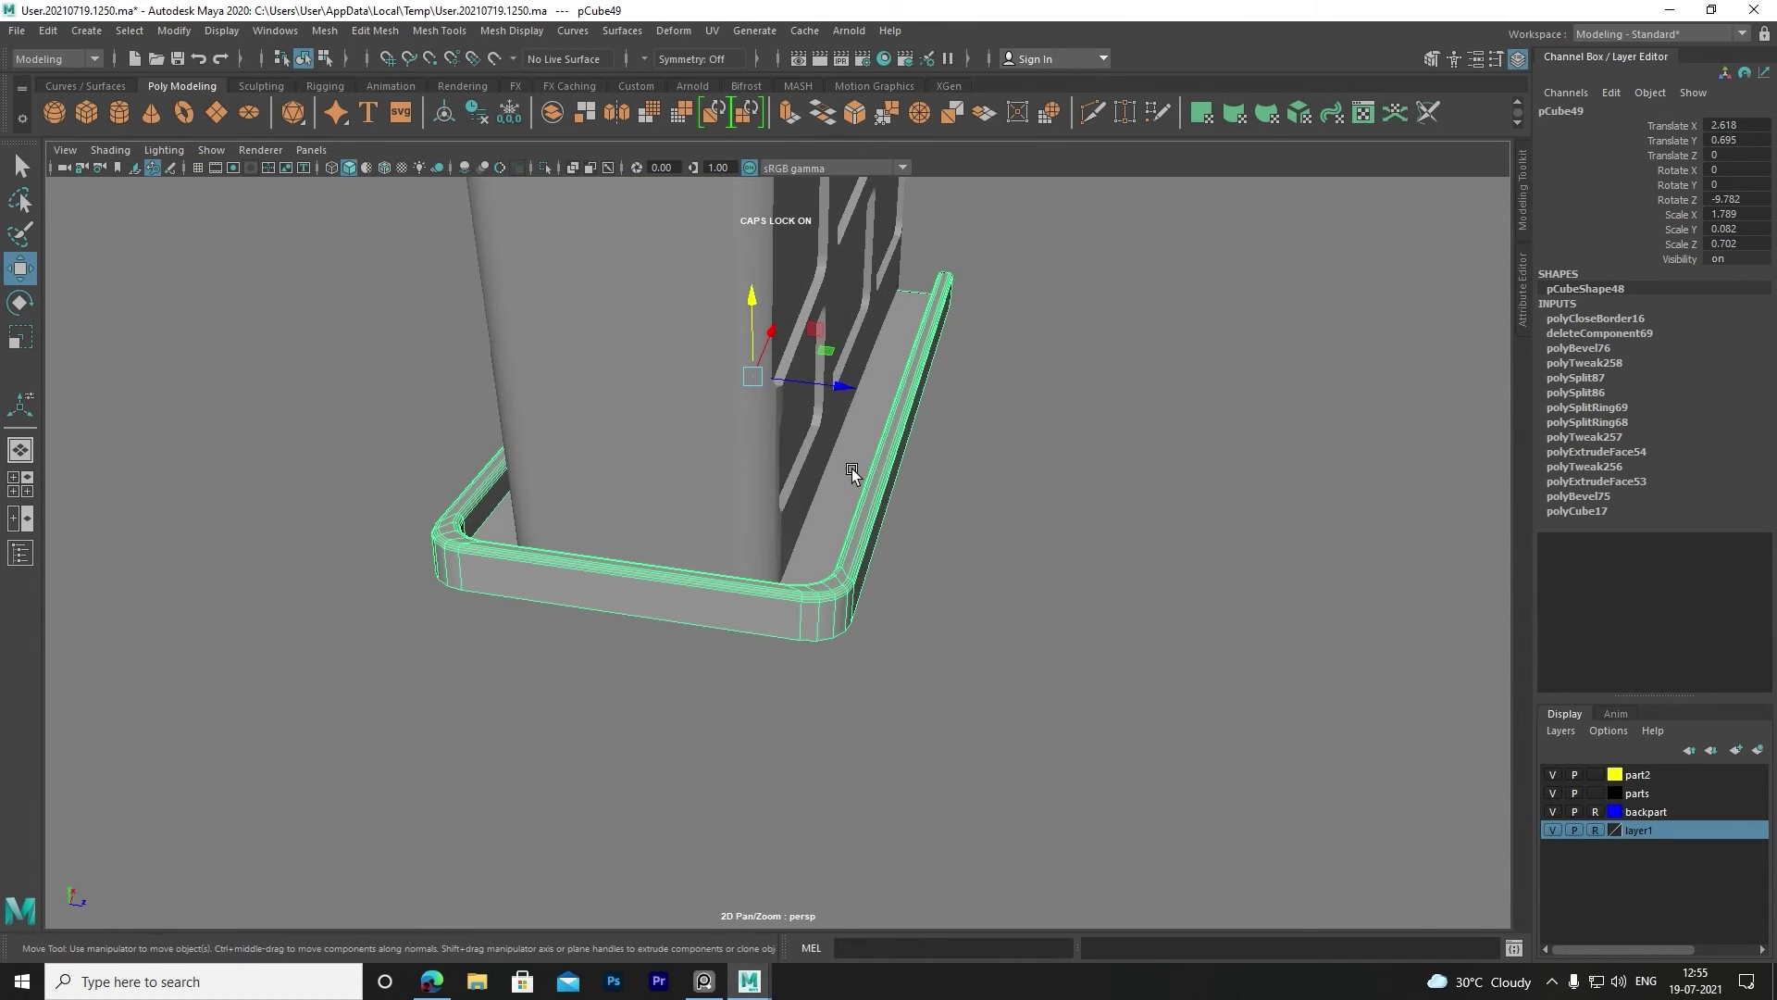
{"action": "key", "text": "r"}
{"action": "mouse_move", "coordinate": [753, 377]}
{"action": "left_mouse_down"}
{"action": "mouse_move", "coordinate": [836, 401]}
{"action": "mouse_move", "coordinate": [841, 481]}
{"action": "left_mouse_up"}
{"action": "scroll", "coordinate": [842, 480], "scroll_direction": "up", "scroll_amount": 5}
Ease the tray's tilt to about -8.48° Rotate Z so it sits flush beneath the magazine.
{"action": "left_click_drag", "start_coordinate": [829, 568], "coordinate": [1169, 362], "text": "alt"}
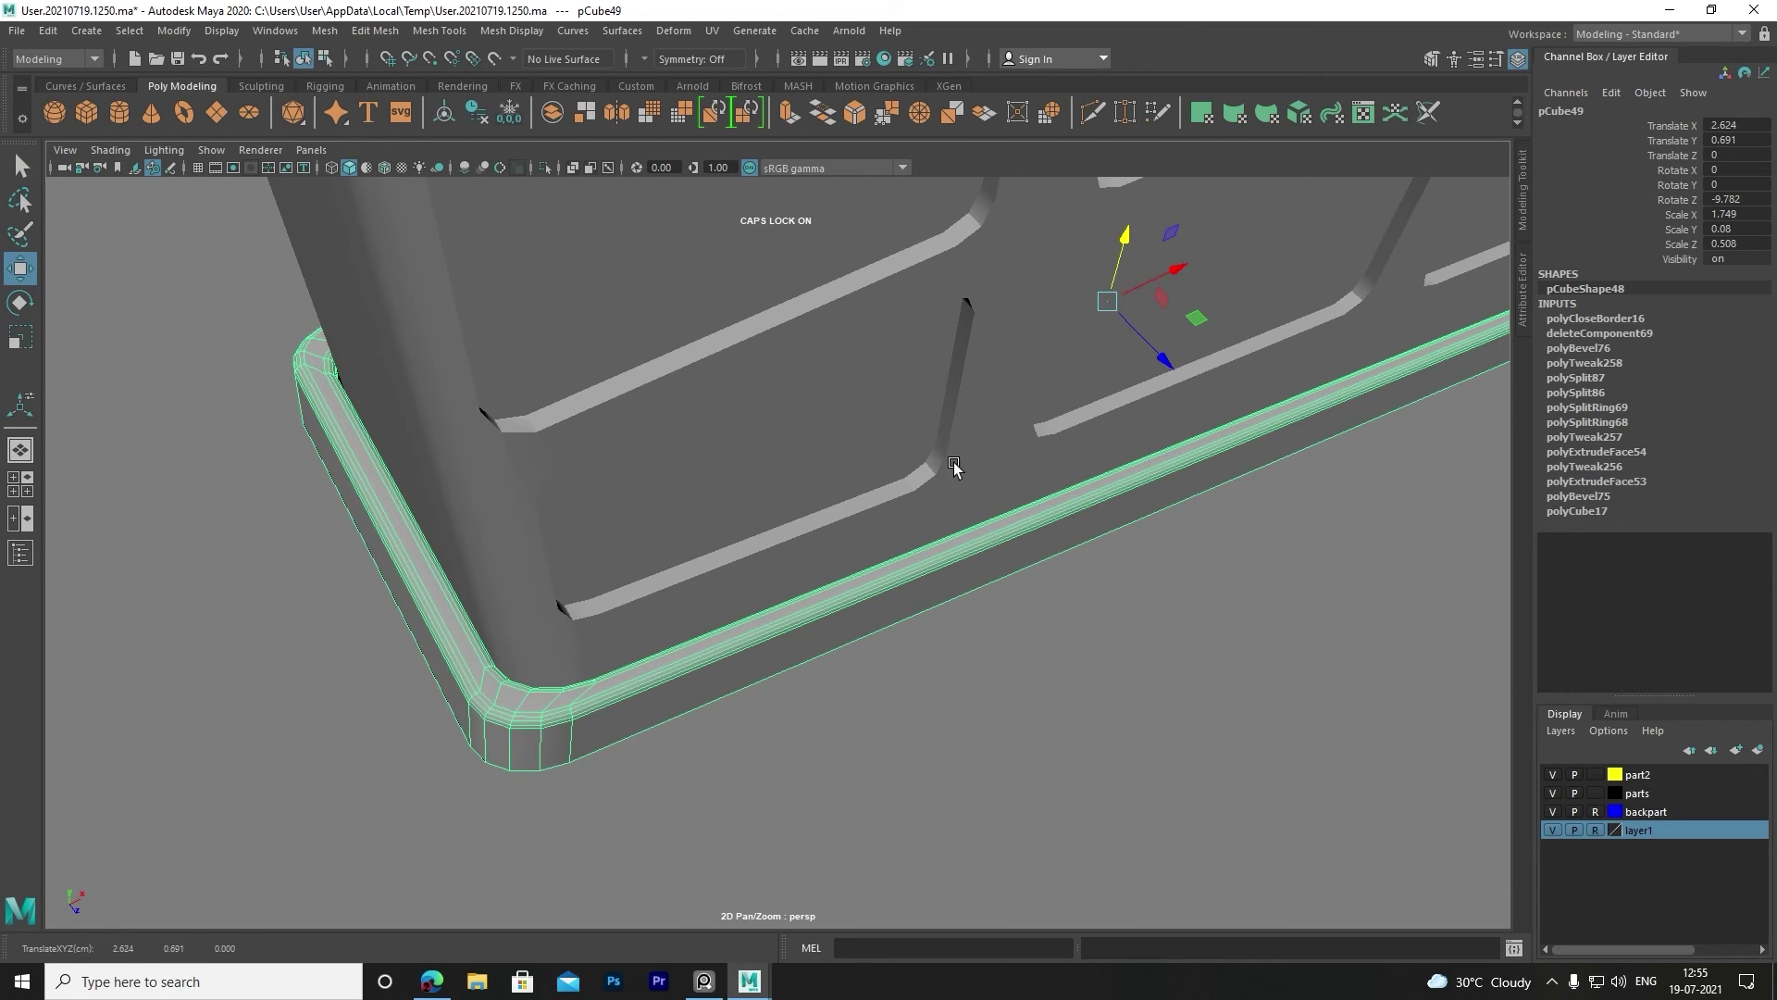
{"action": "scroll", "coordinate": [953, 466], "scroll_direction": "down", "scroll_amount": 5}
{"action": "mouse_move", "coordinate": [719, 431]}
{"action": "left_mouse_down", "text": "alt"}
{"action": "mouse_move", "coordinate": [773, 460]}
{"action": "mouse_move", "coordinate": [725, 436]}
{"action": "mouse_move", "coordinate": [713, 508]}
{"action": "mouse_move", "coordinate": [703, 428]}
{"action": "mouse_move", "coordinate": [639, 510]}
{"action": "left_mouse_up", "text": "alt"}
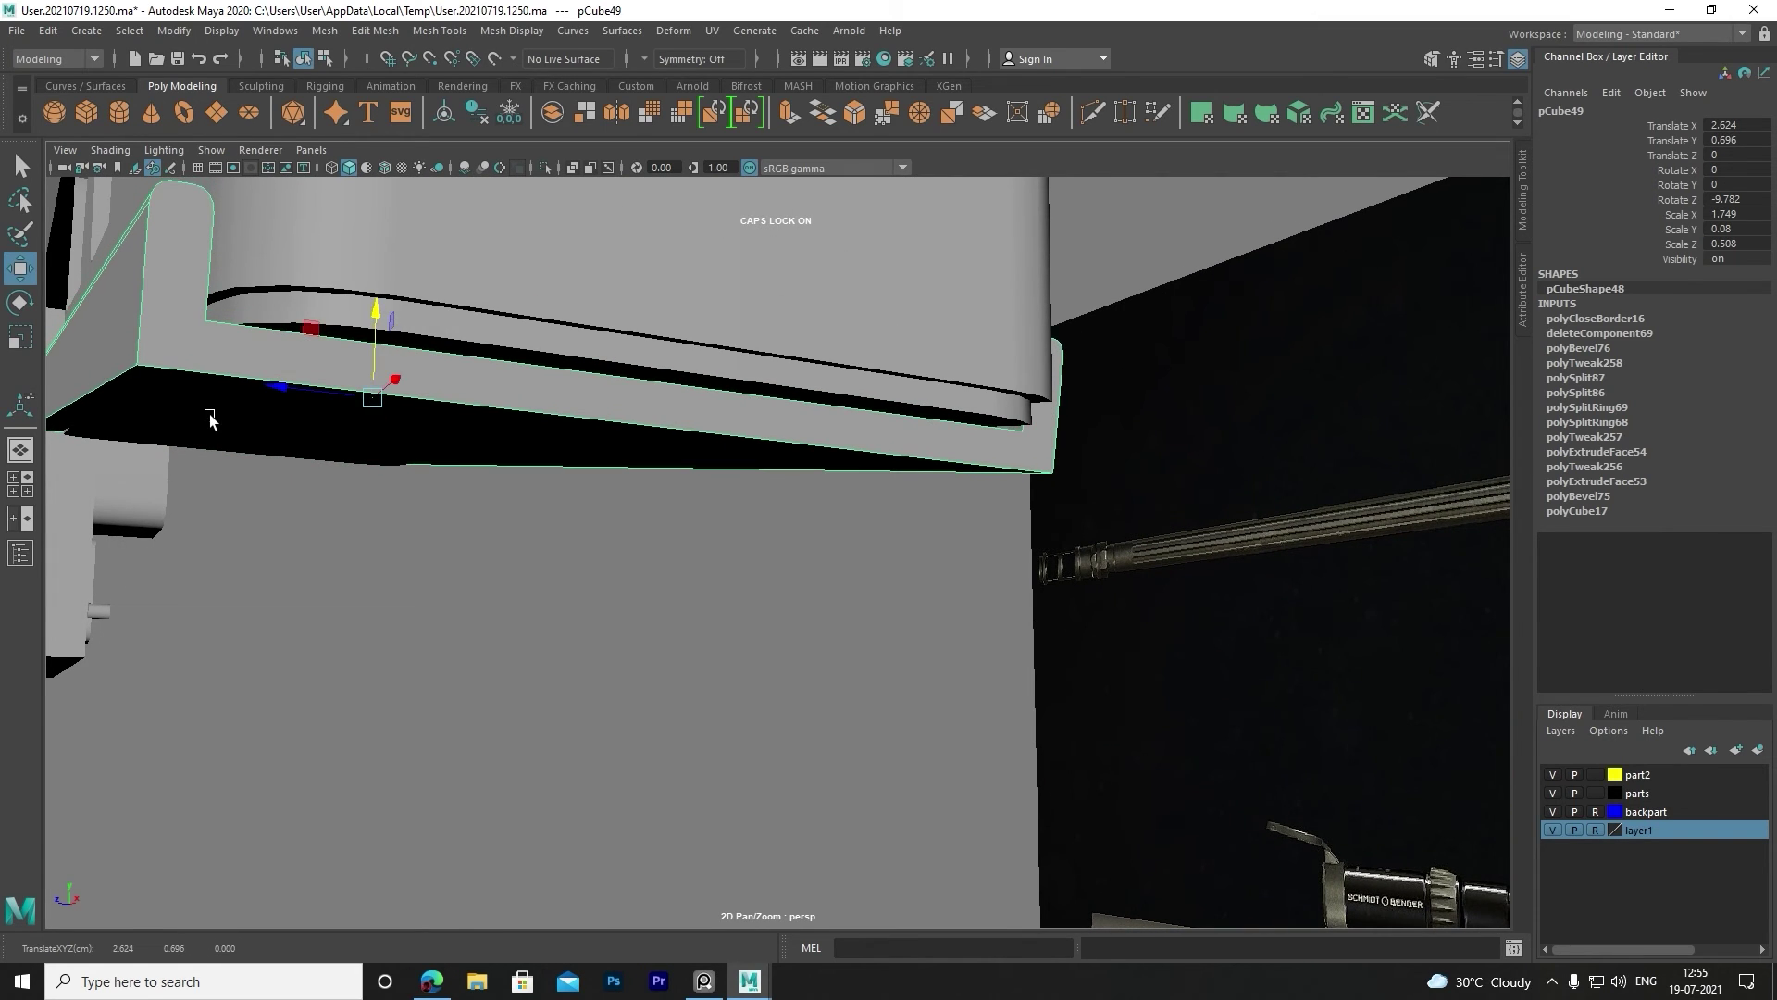
{"action": "left_click_drag", "start_coordinate": [209, 418], "coordinate": [506, 442], "text": "alt"}
{"action": "mouse_move", "coordinate": [965, 435]}
{"action": "left_mouse_down"}
{"action": "mouse_move", "coordinate": [965, 460]}
{"action": "mouse_move", "coordinate": [776, 424]}
{"action": "mouse_move", "coordinate": [868, 590]}
{"action": "mouse_move", "coordinate": [1040, 587]}
{"action": "mouse_move", "coordinate": [926, 570]}
{"action": "mouse_move", "coordinate": [1007, 572]}
{"action": "mouse_move", "coordinate": [991, 753]}
{"action": "mouse_move", "coordinate": [944, 682]}
{"action": "mouse_move", "coordinate": [813, 754]}
{"action": "left_mouse_up"}
{"action": "left_click", "coordinate": [826, 613]}
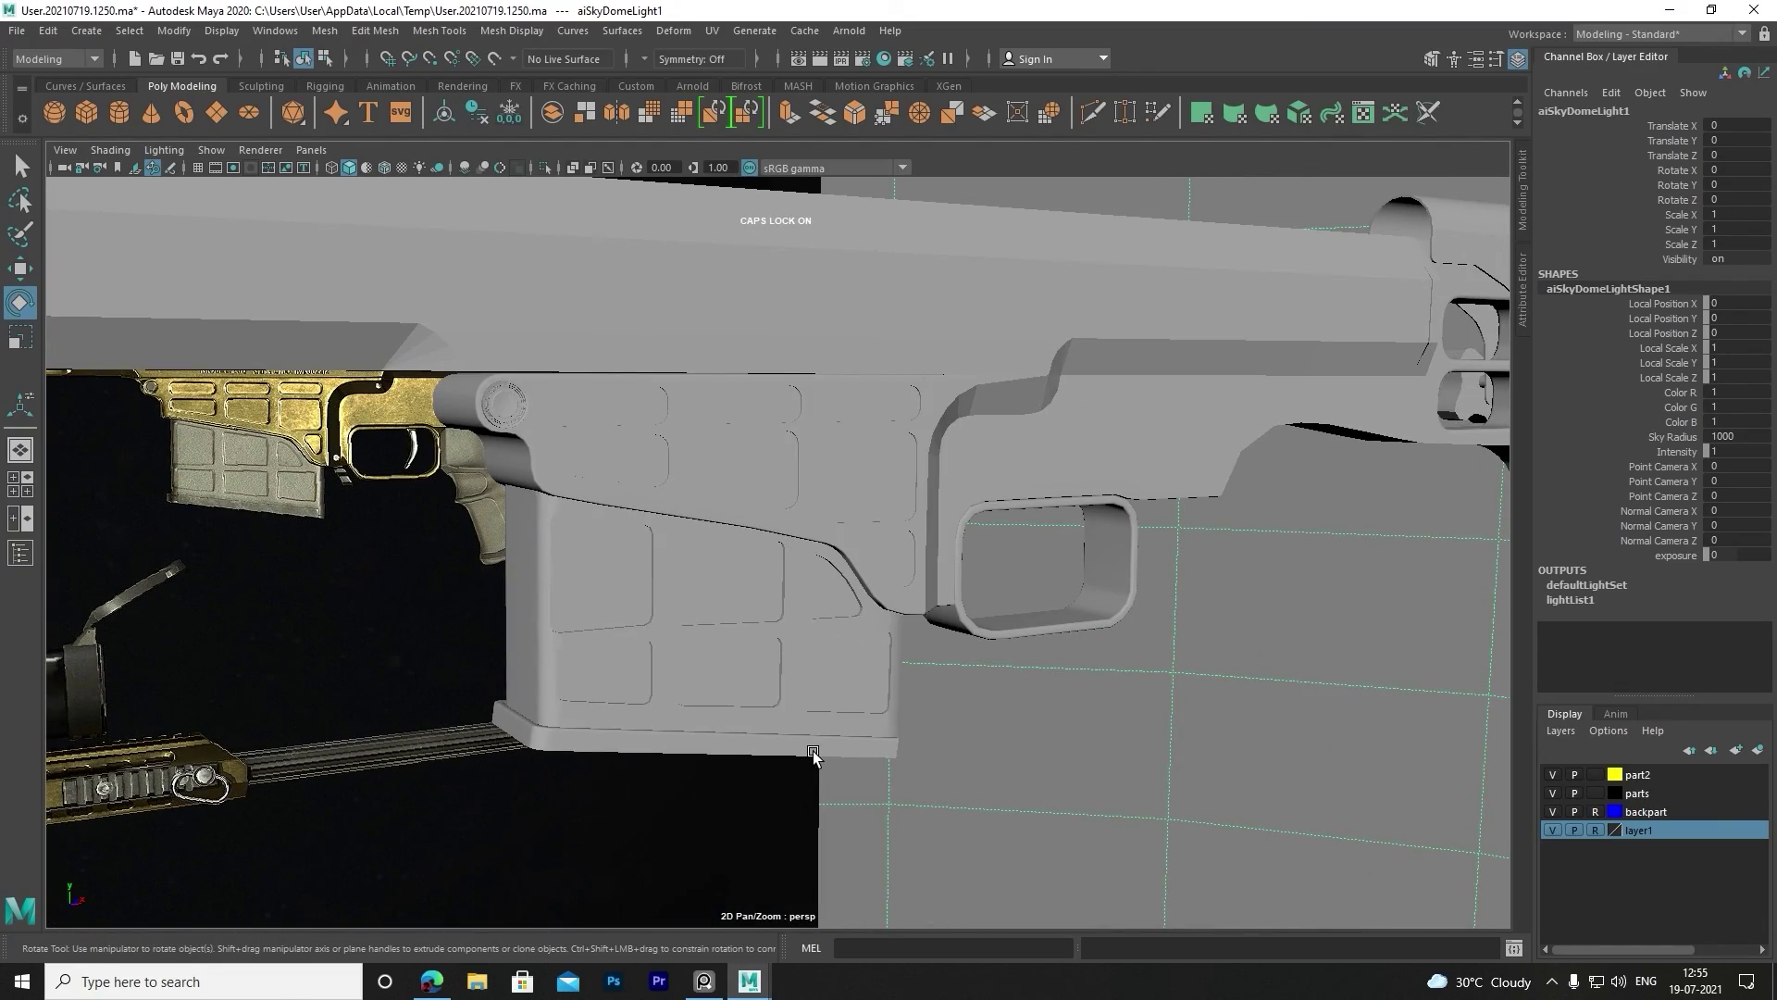